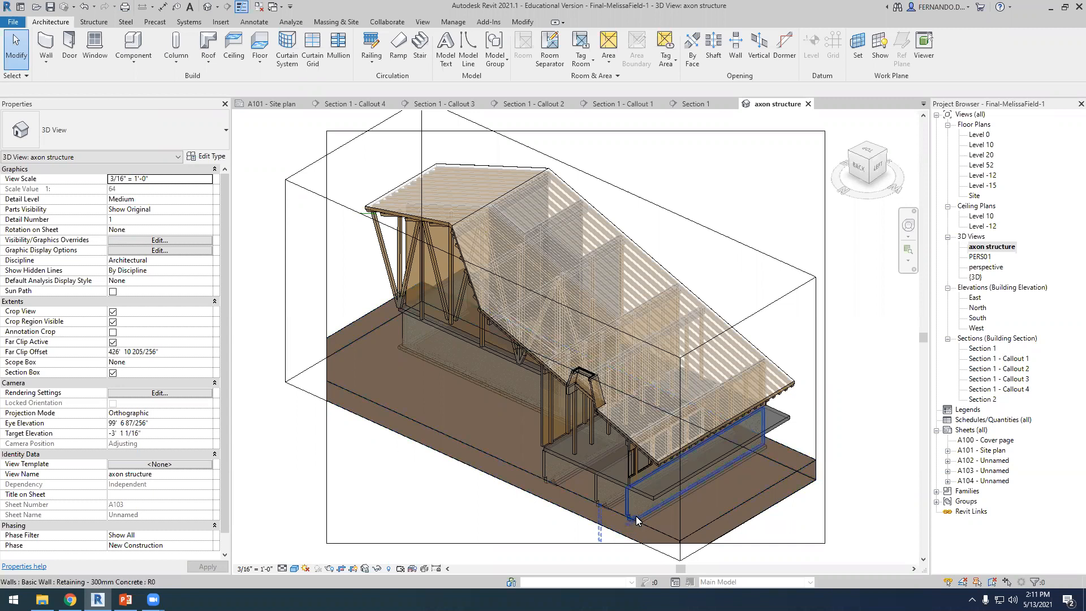
Examine the axon structure view, Section 1 and its Callouts 1 to 4.
scroll(638, 519, "up", 5)
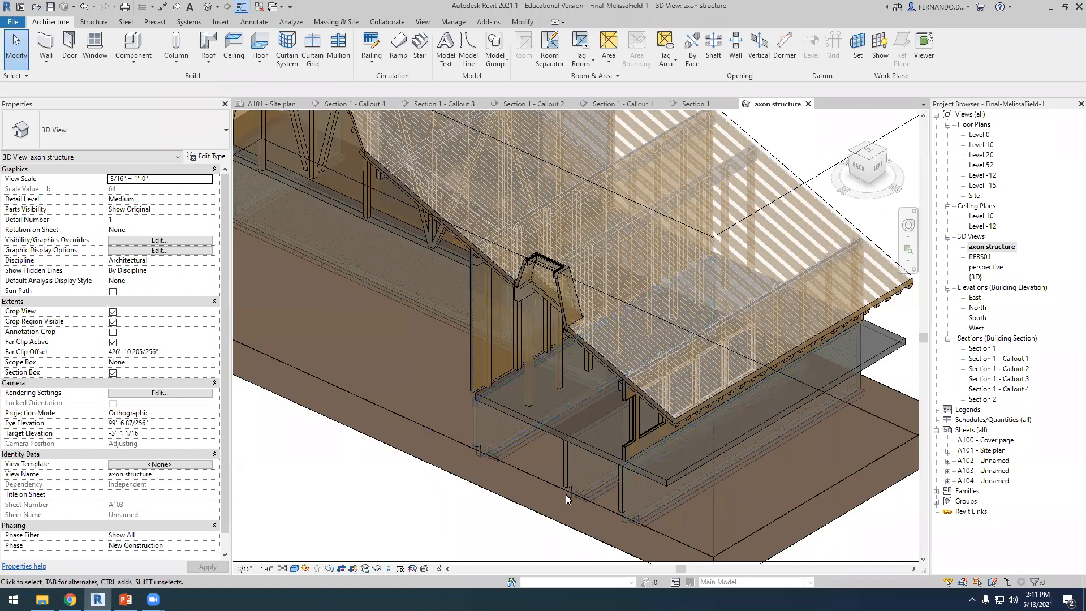
scroll(566, 493, "down", 2)
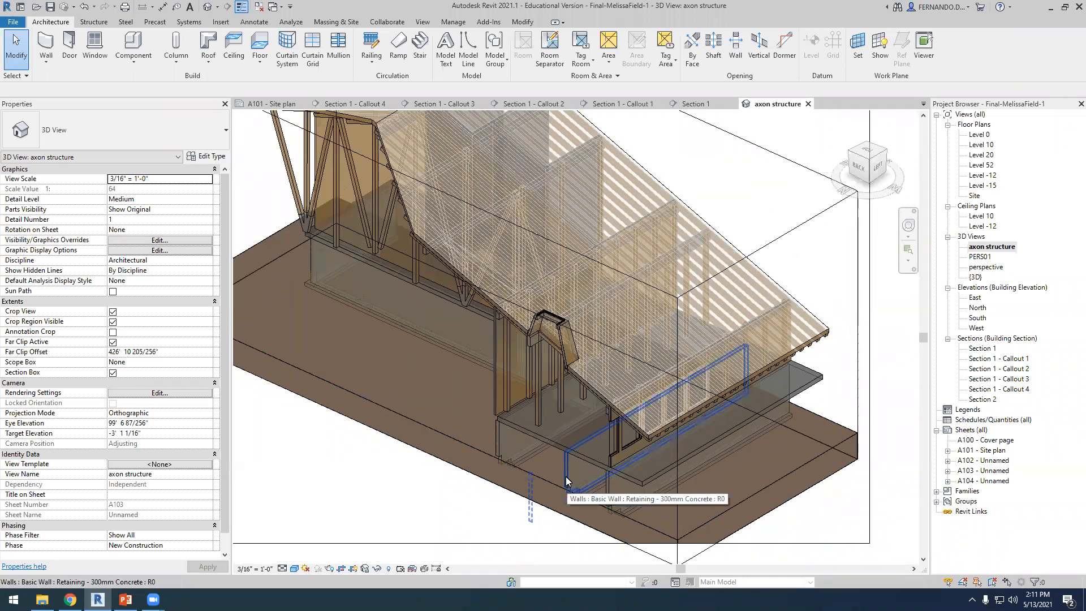
scroll(566, 481, "down", 3)
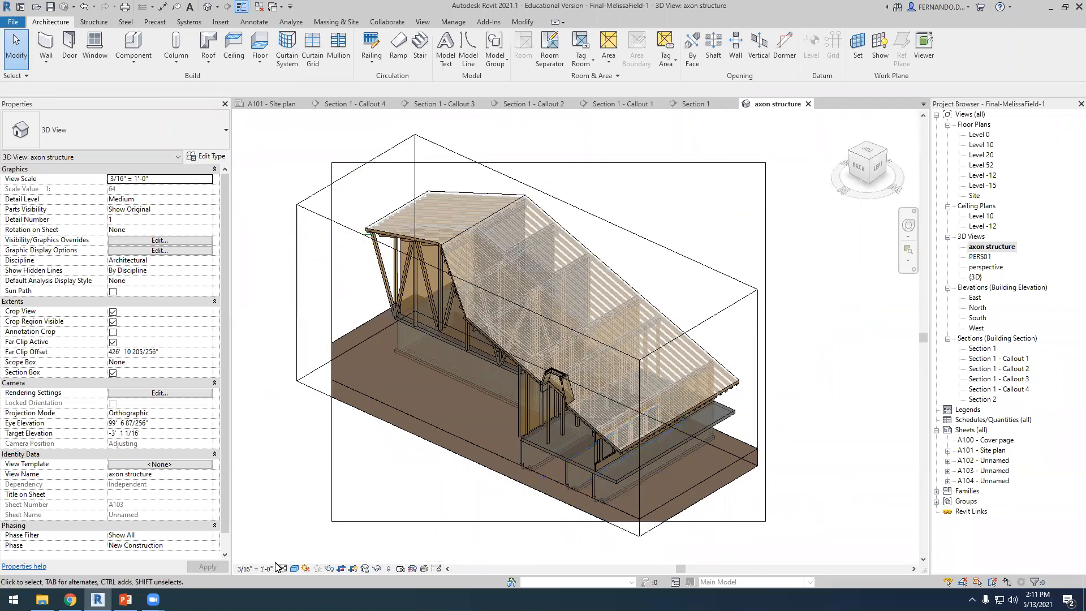
left_click(695, 103)
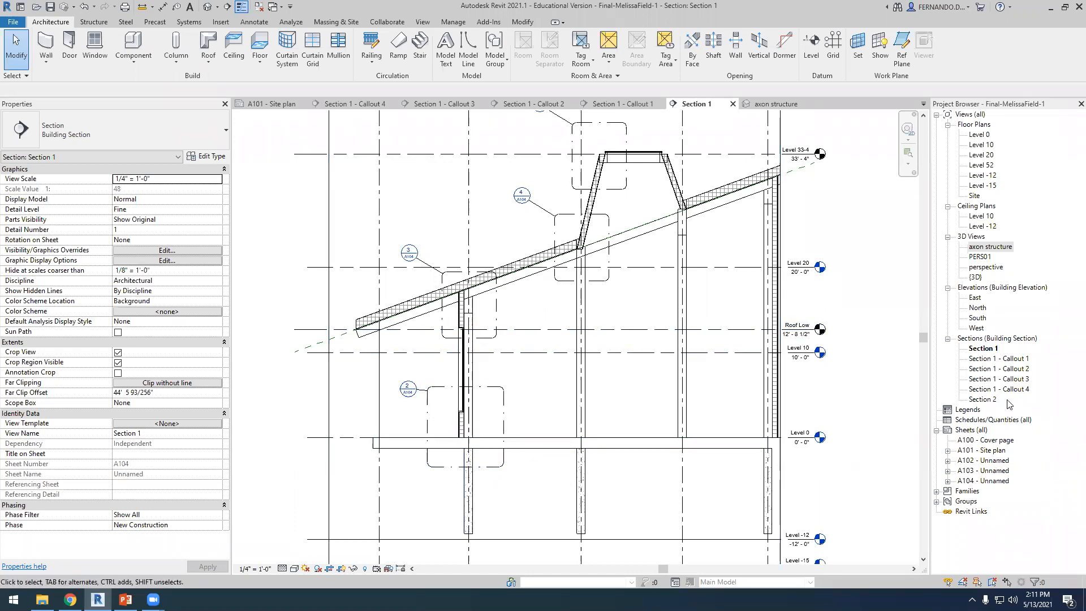
double_click(1007, 369)
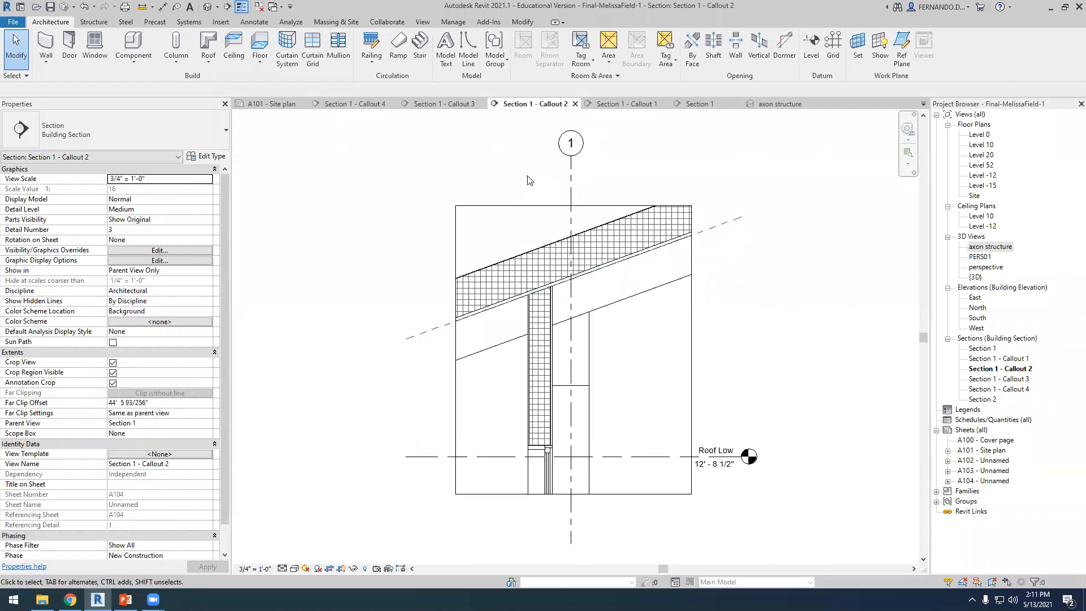
left_click(449, 105)
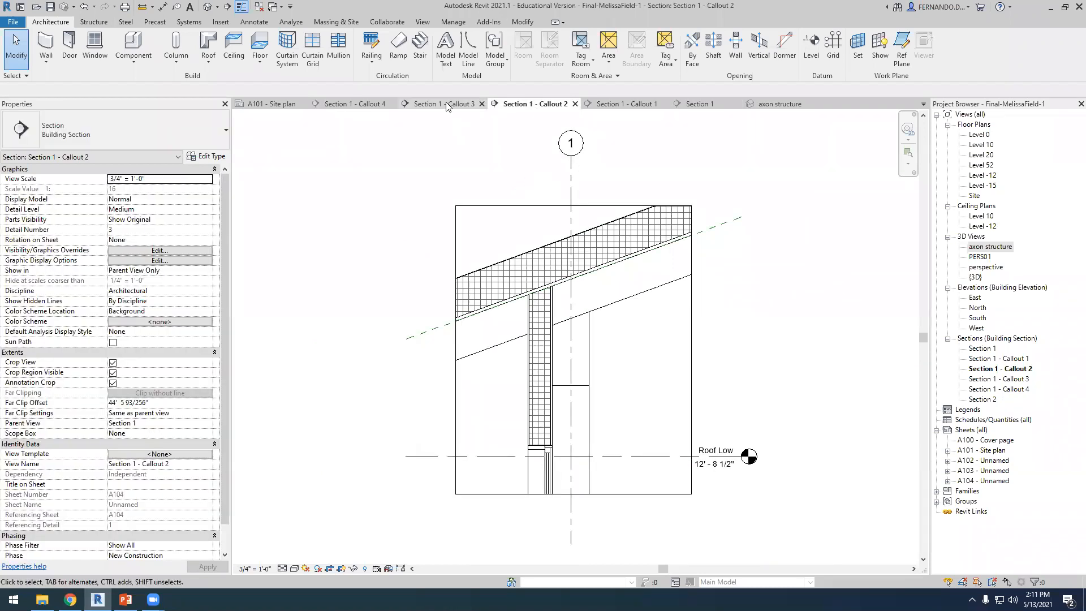
left_click(358, 103)
left_click(628, 104)
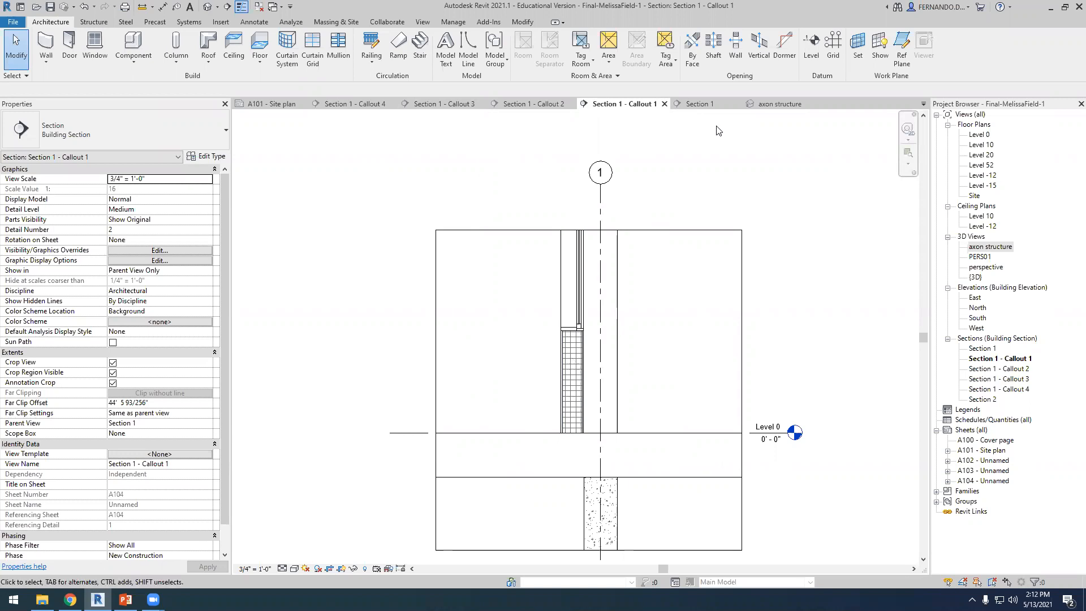
Close the Section 1 - Callout 2, Callout 3 and Callout 4 views and return to Section 1.
left_click(575, 104)
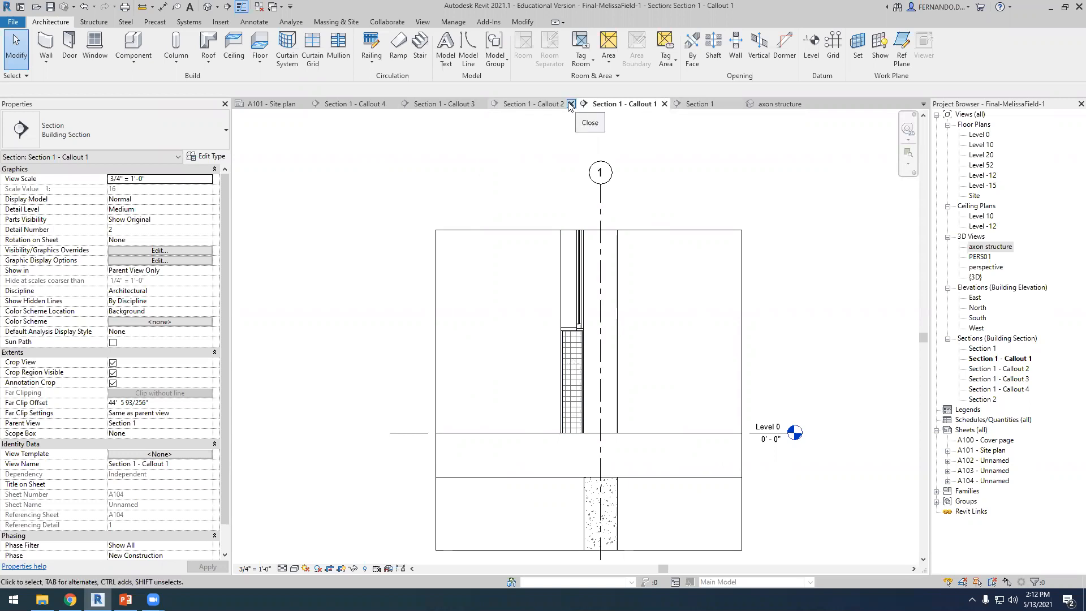
left_click(484, 103)
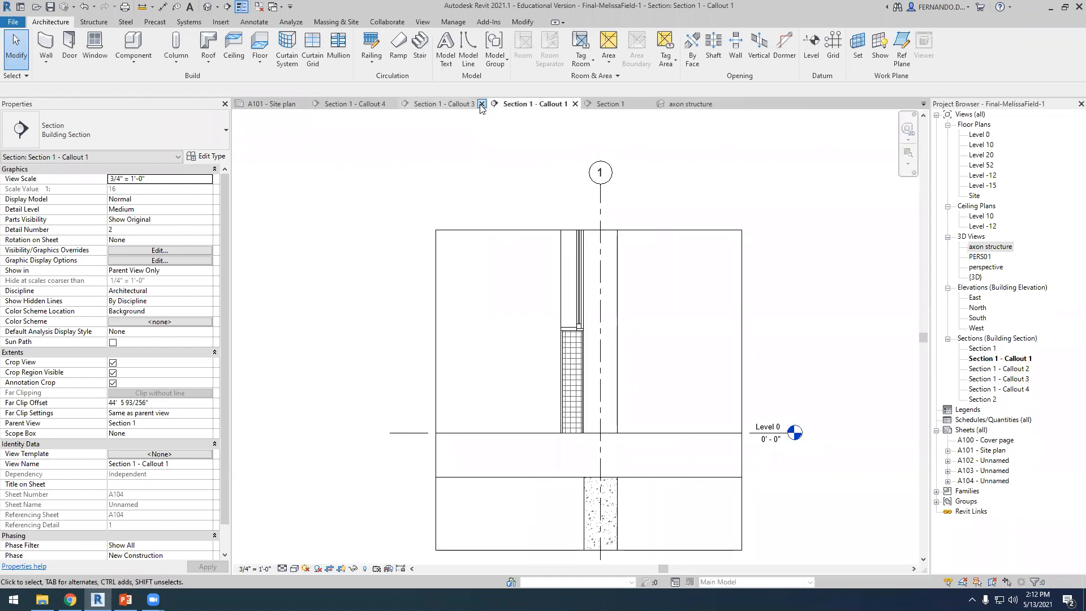
left_click(394, 103)
left_click(430, 104)
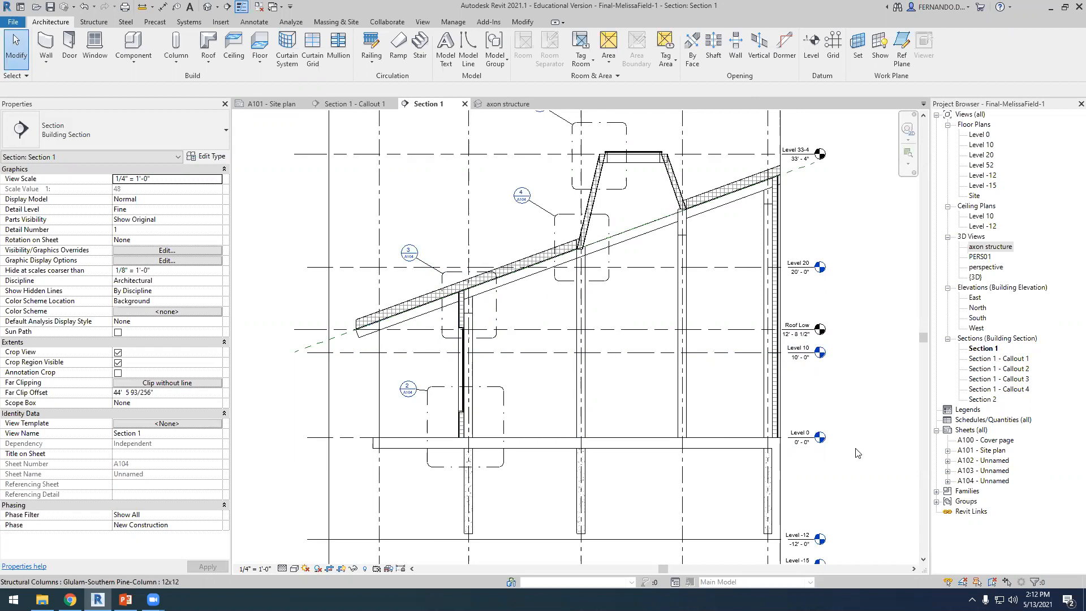
Open sheets A102, A103 and A104 one after another.
double_click(994, 461)
double_click(991, 471)
left_click(993, 481)
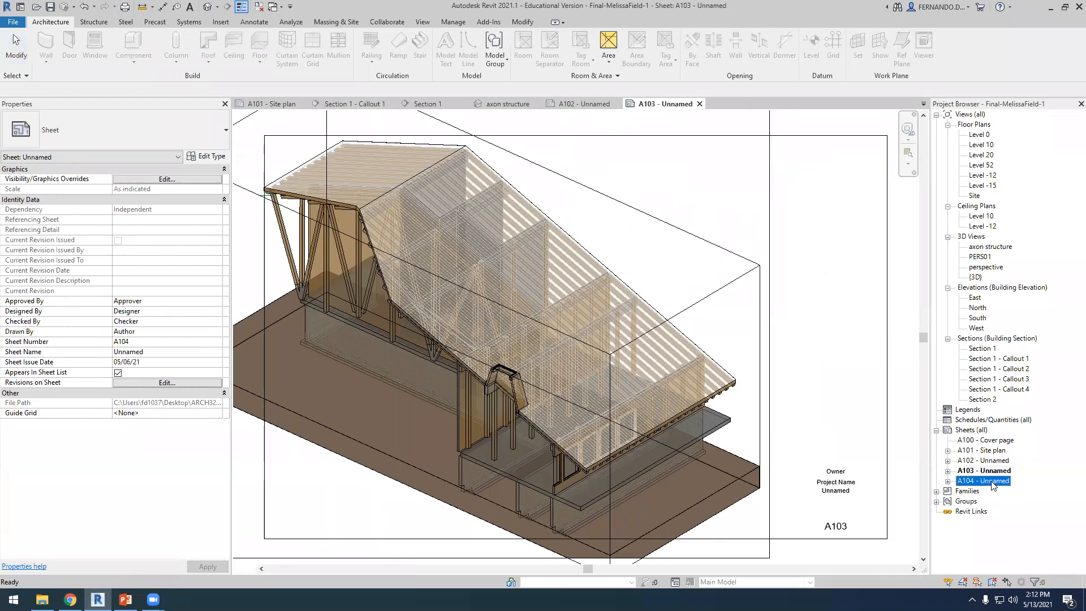
double_click(992, 481)
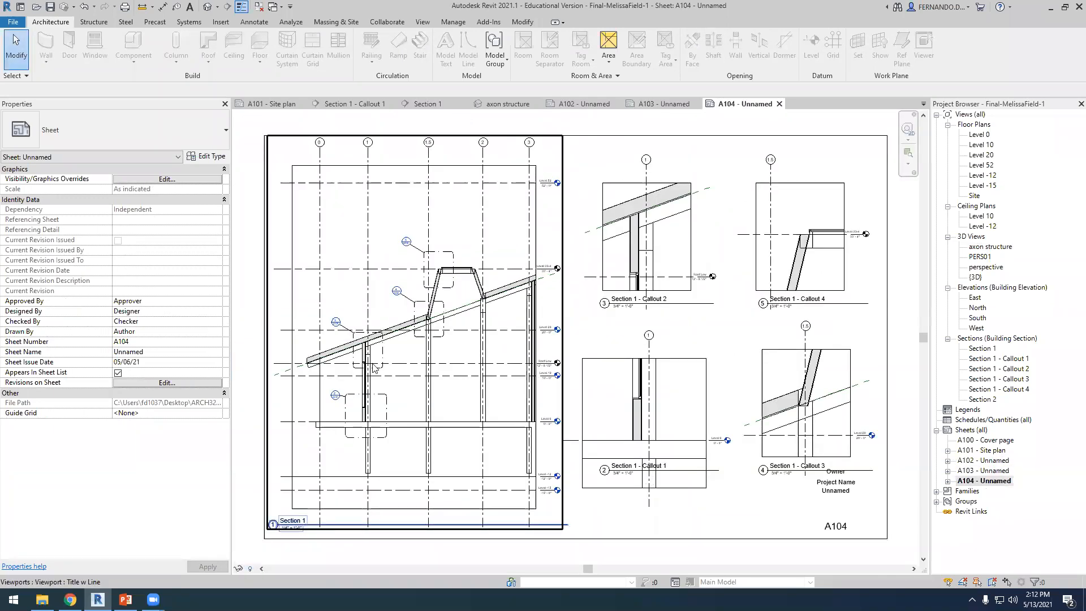
Examine the wall, window and roof junctions in Section 1 and the Callout 1 detail on sheet A104.
scroll(366, 349, "up", 5)
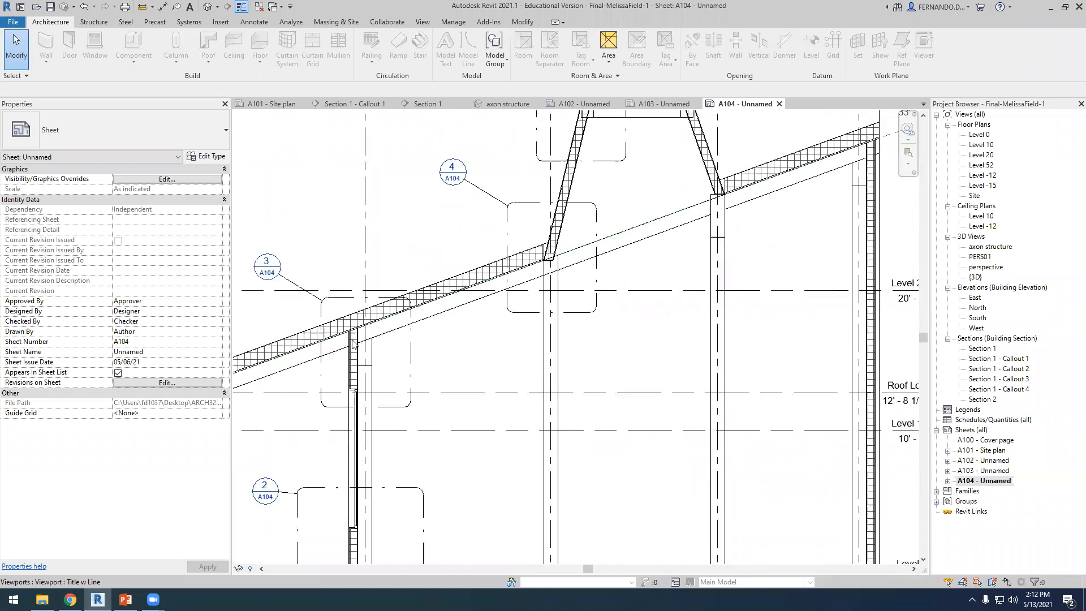
scroll(368, 362, "up", 5)
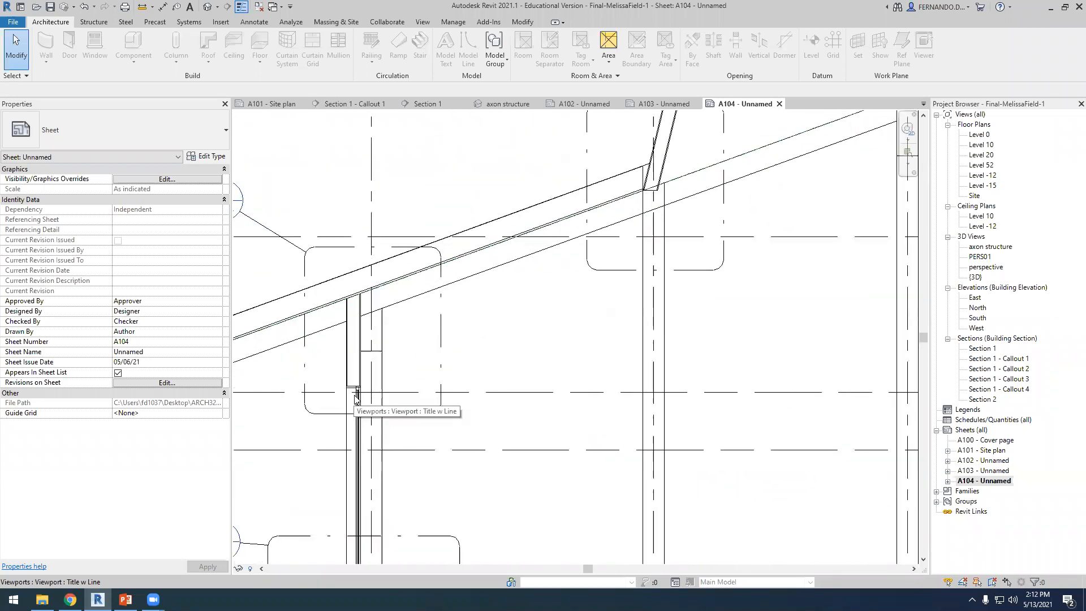
scroll(314, 348, "down", 8)
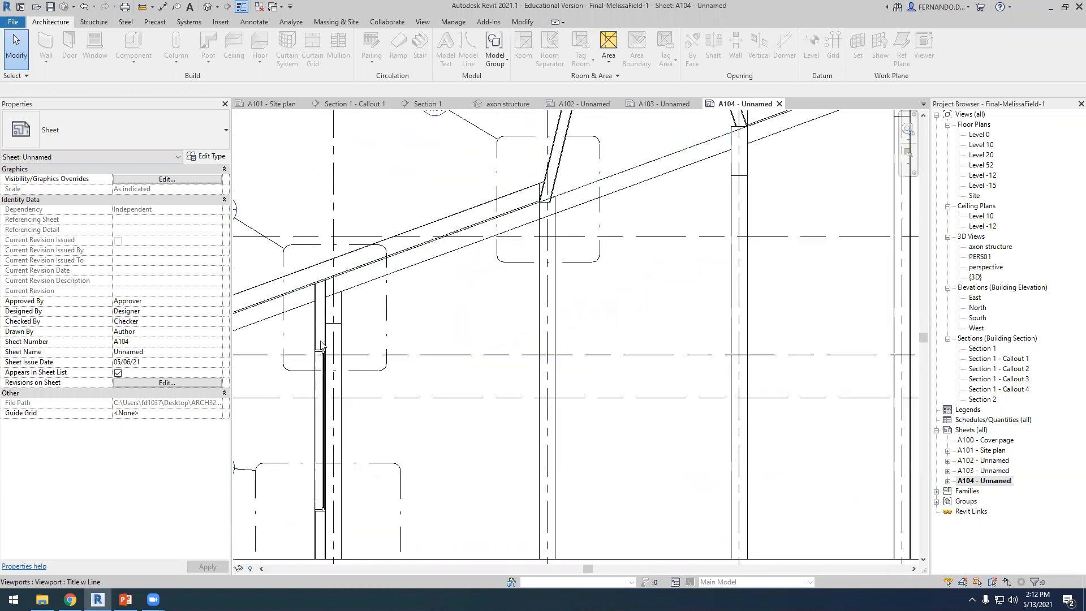
scroll(730, 334, "up", 1)
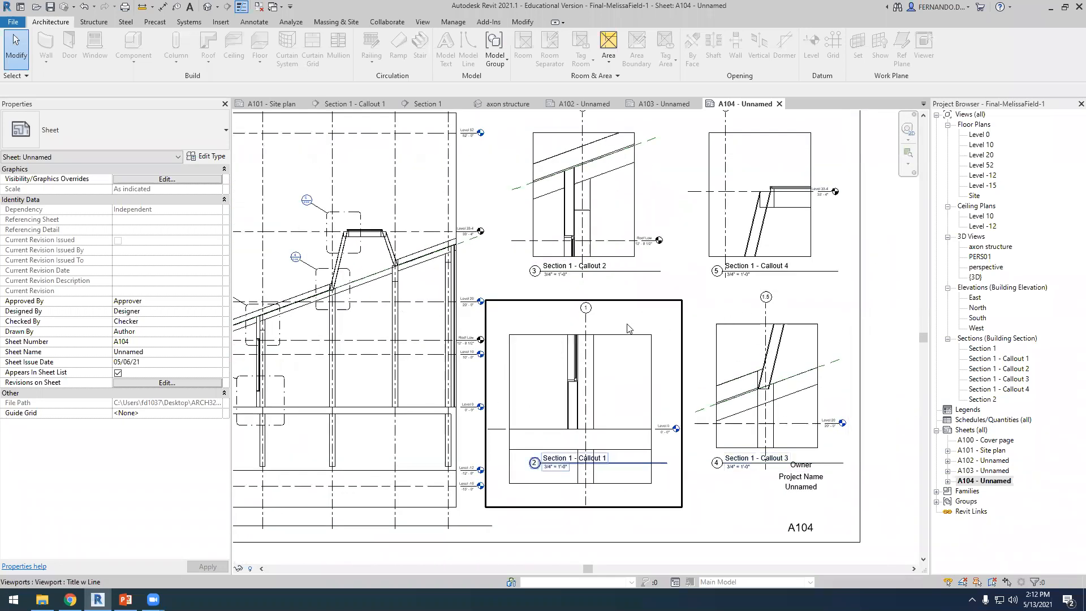
scroll(572, 423, "up", 4)
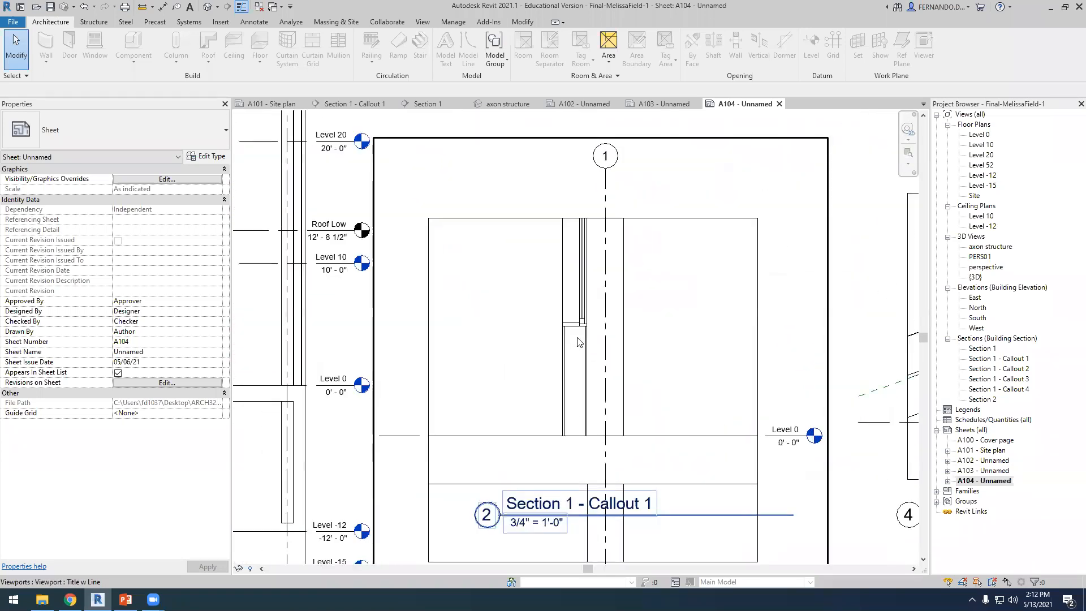
scroll(661, 376, "down", 1)
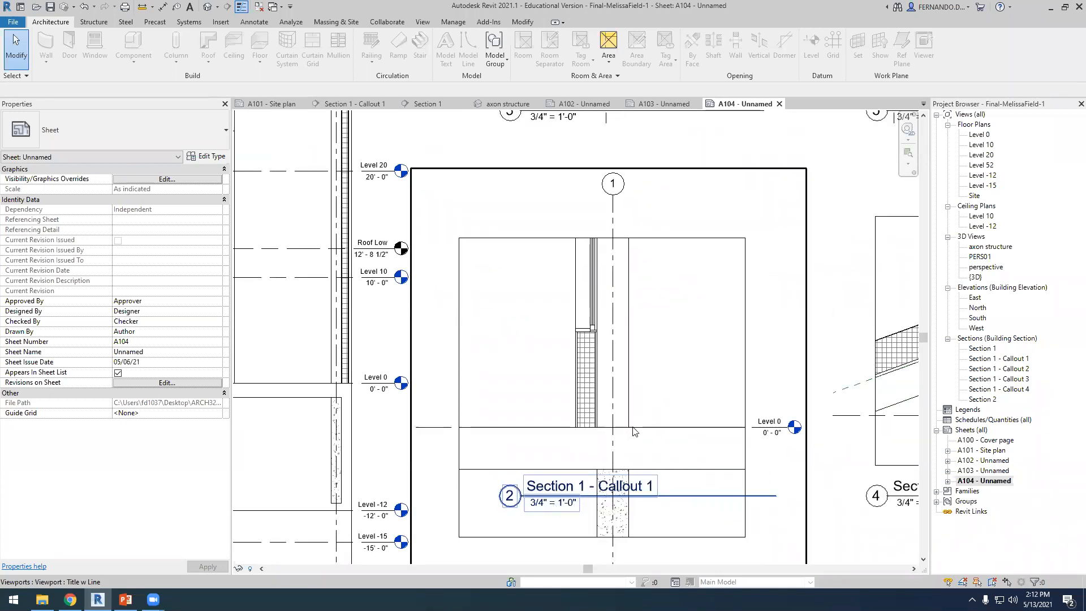
scroll(630, 432, "down", 3)
Close sheets A103 and A102, keeping sheet A104 open.
left_click(656, 105)
left_click(697, 103)
left_click(618, 104)
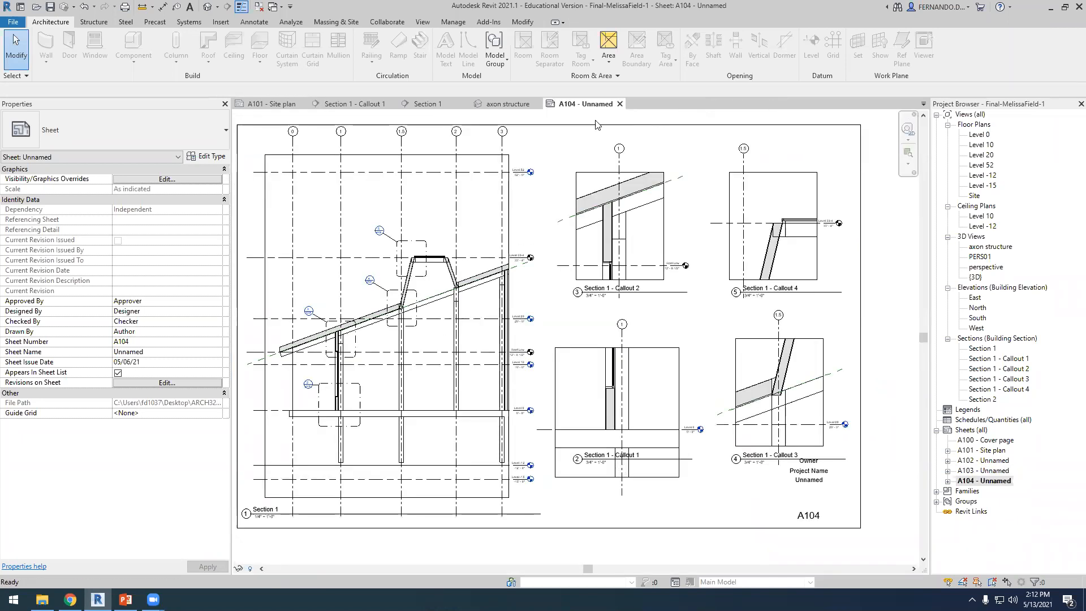
Switch to the Section 1 - Callout 1 view at the window sill above the insulated wall.
left_click(513, 103)
left_click(443, 103)
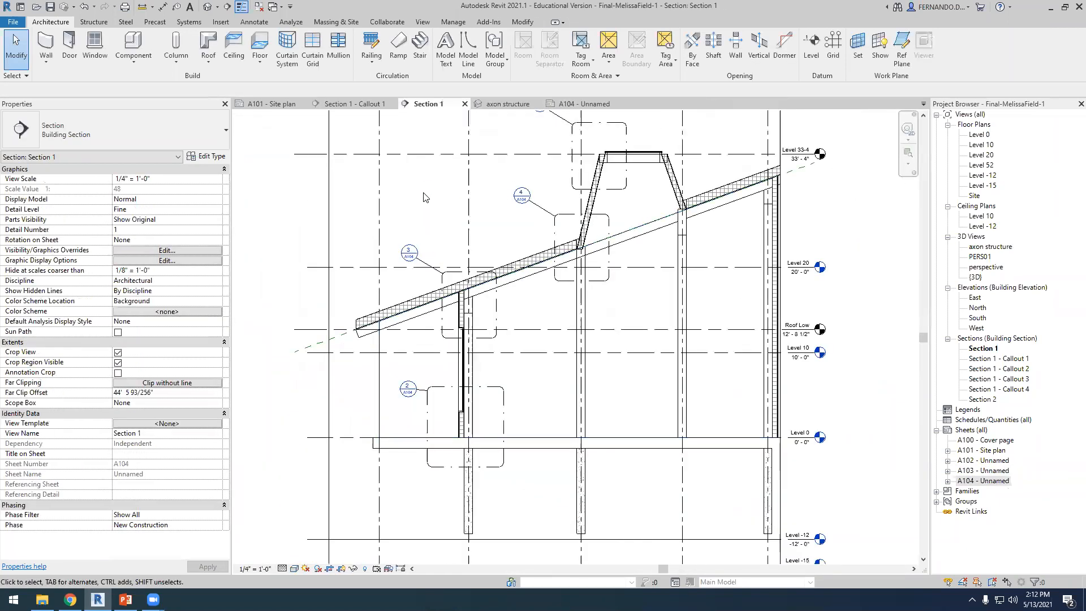
left_click(354, 104)
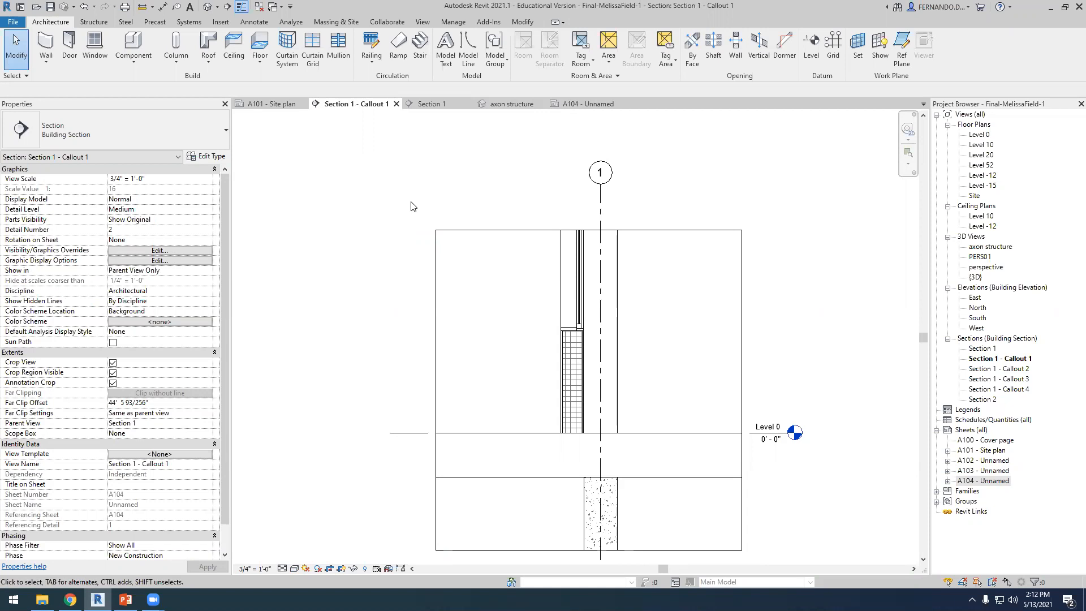
scroll(578, 331, "up", 3)
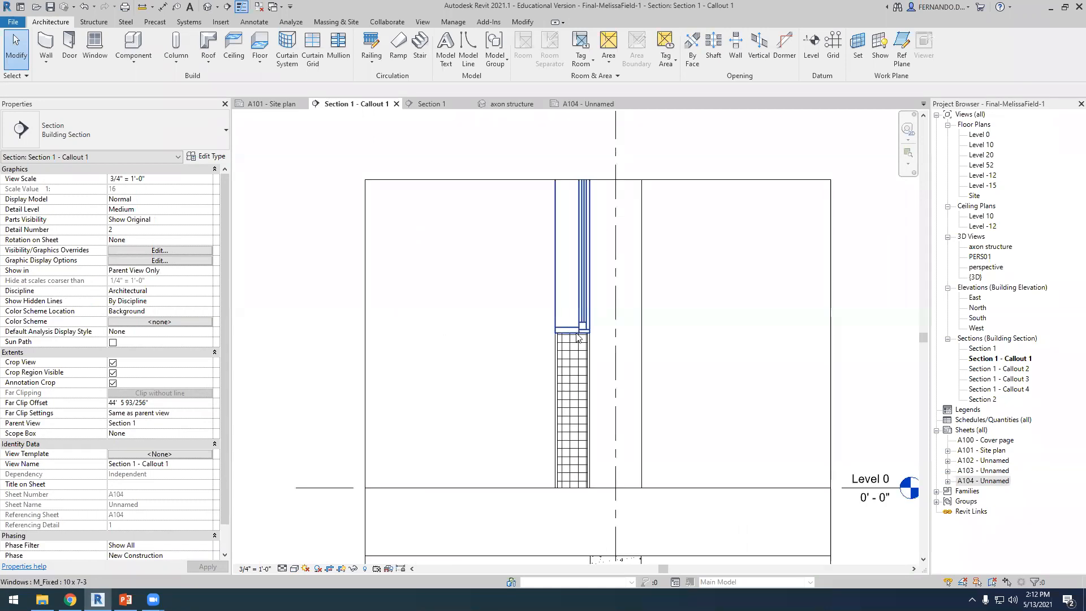
scroll(580, 332, "up", 1)
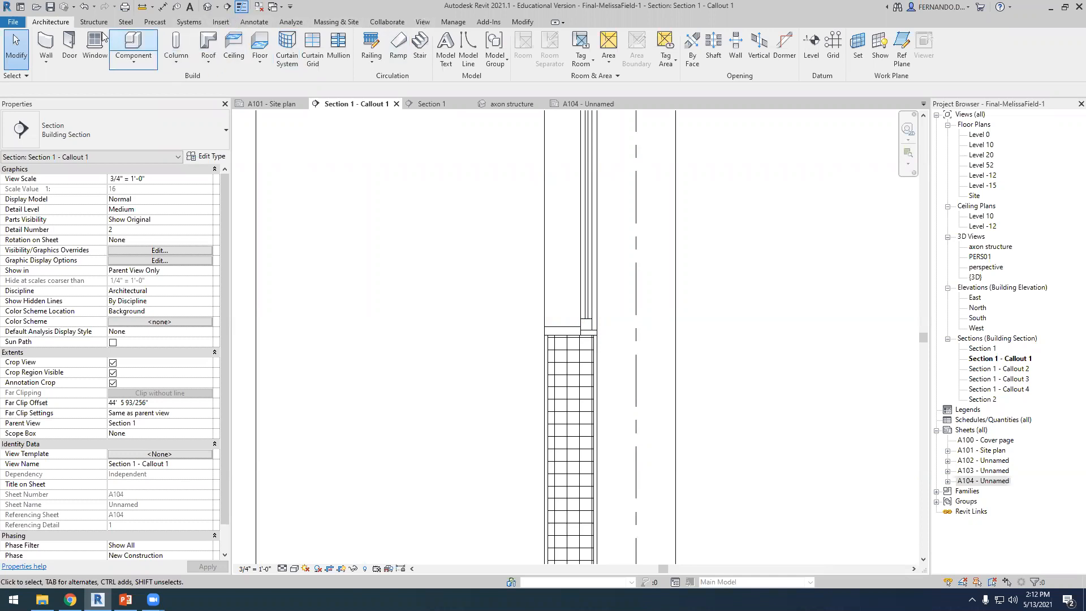
left_click(144, 57)
left_click(182, 86)
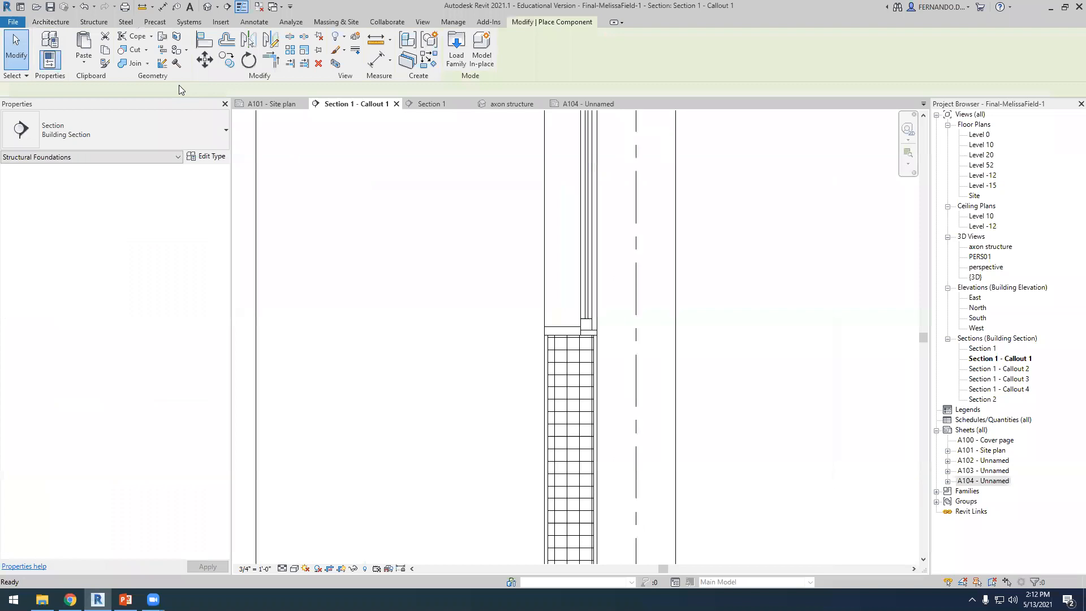
left_click(61, 23)
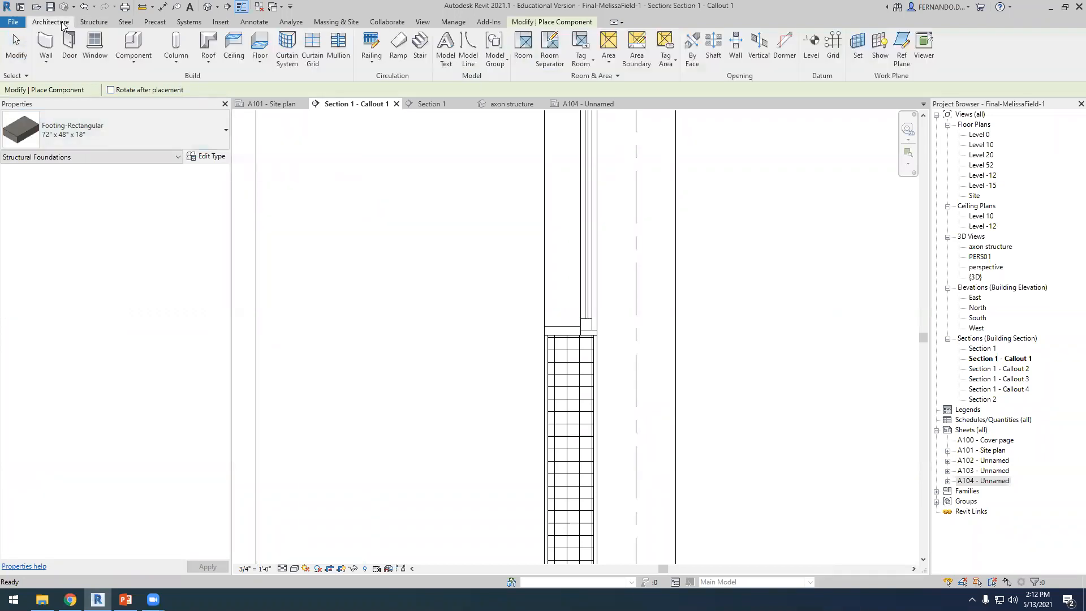
Start placing a detail component, review the detail item types loaded in the project, and leave the command.
left_click(258, 22)
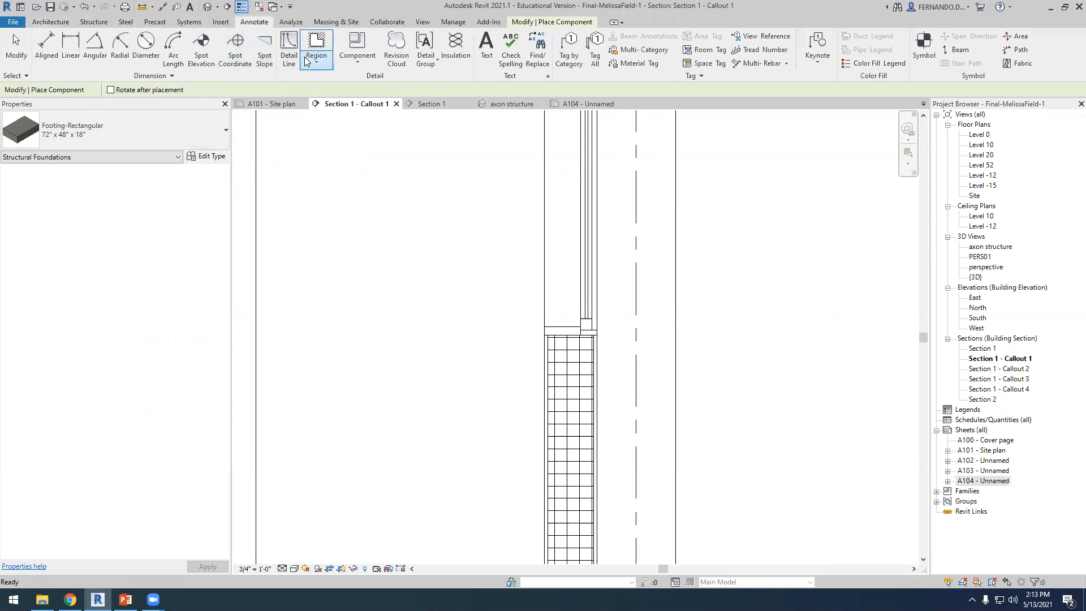
left_click(362, 69)
left_click(374, 84)
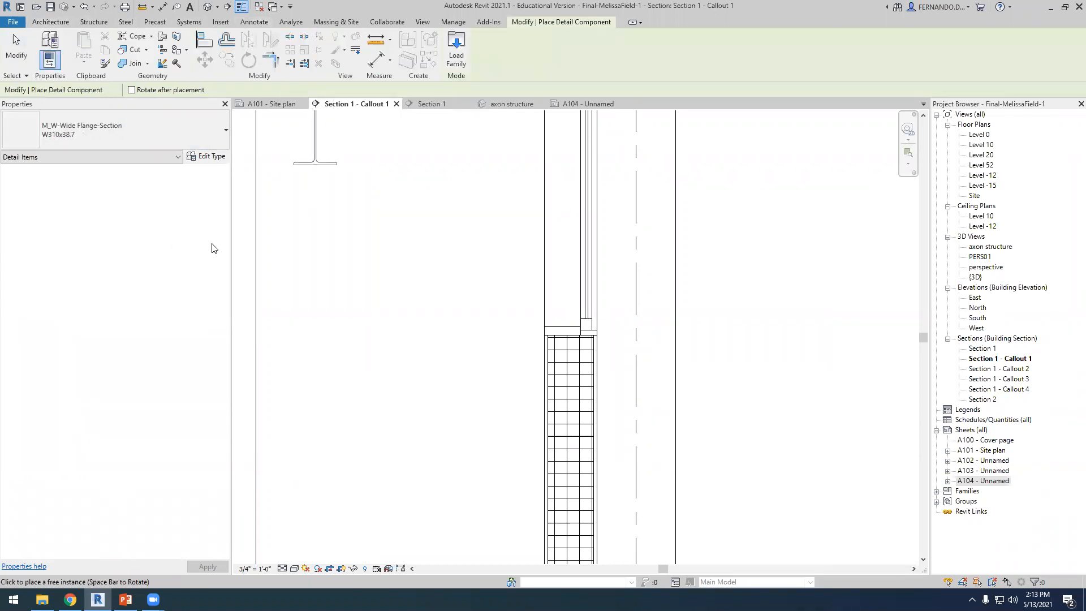
left_click(221, 135)
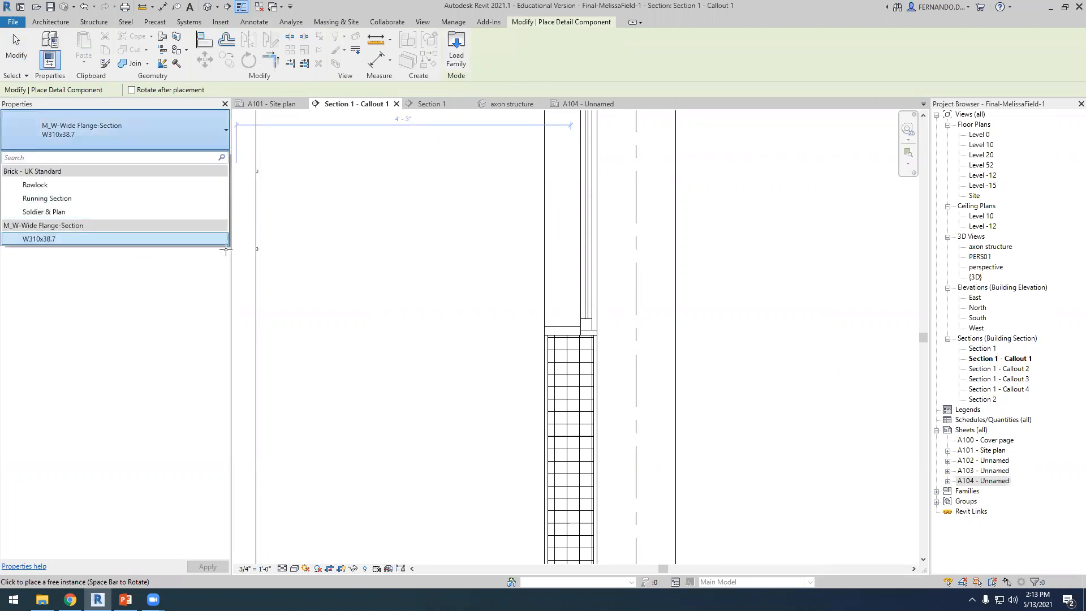
key("Escape")
key("Escape")
Start loading a family and open the Detail Items folder of the English-Imperial library.
scroll(520, 336, "down", 3)
scroll(531, 340, "up", 3)
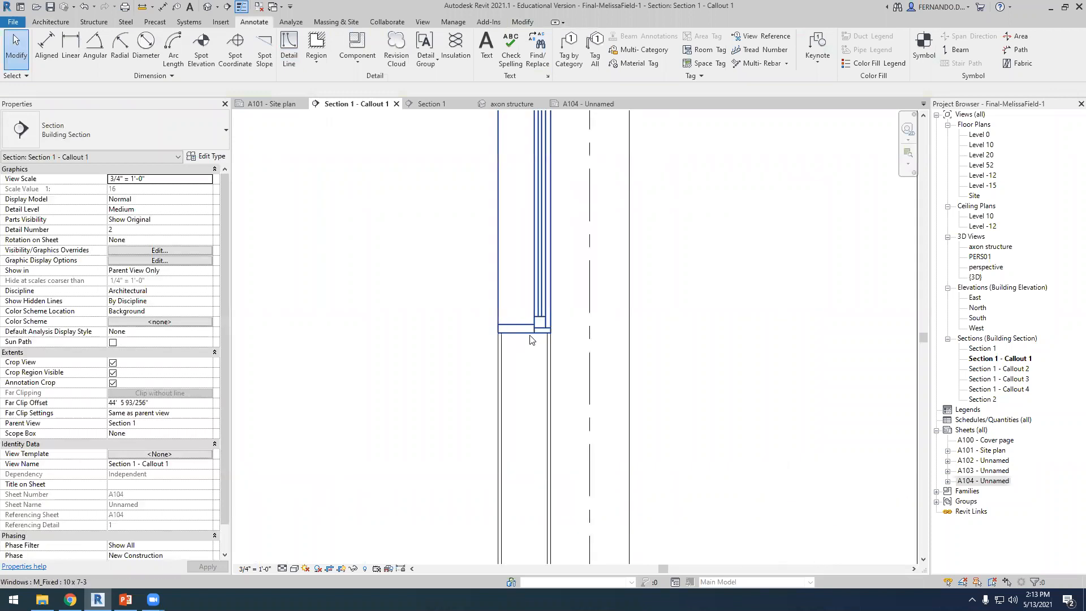
scroll(530, 339, "up", 2)
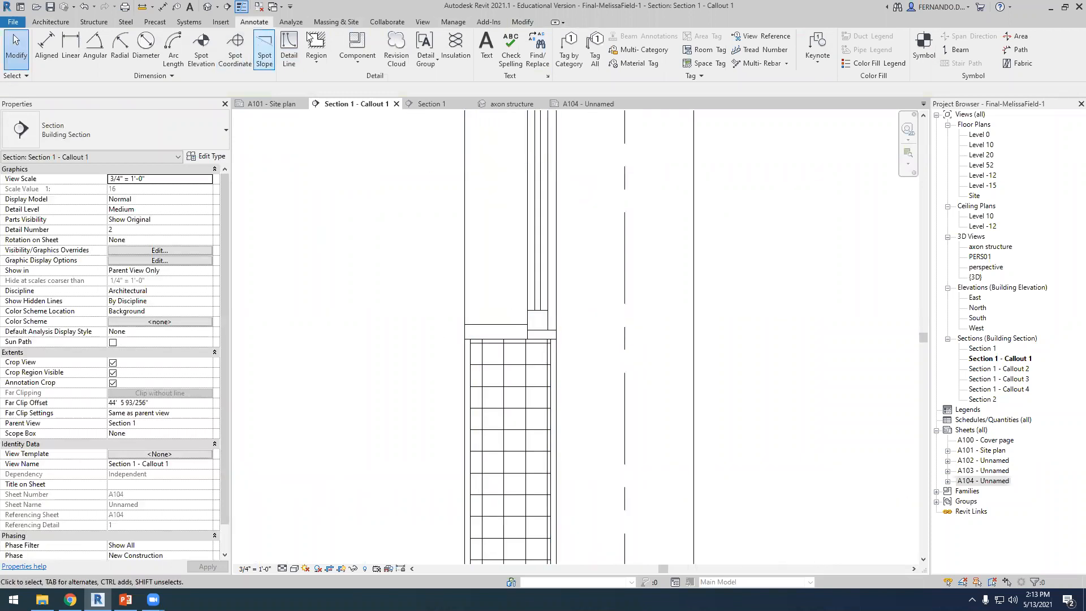
left_click(221, 21)
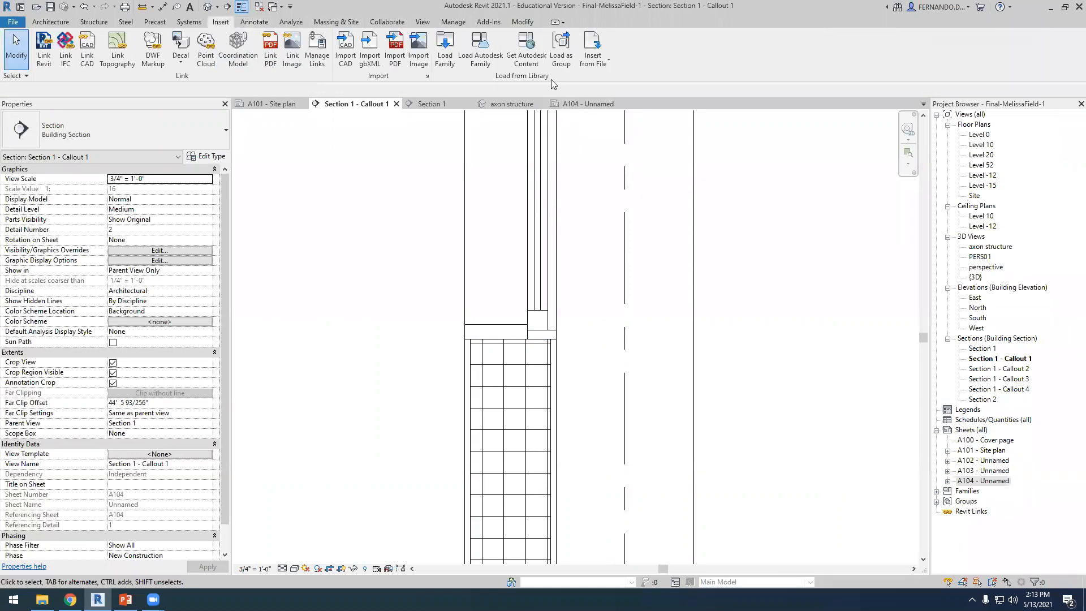
left_click(444, 51)
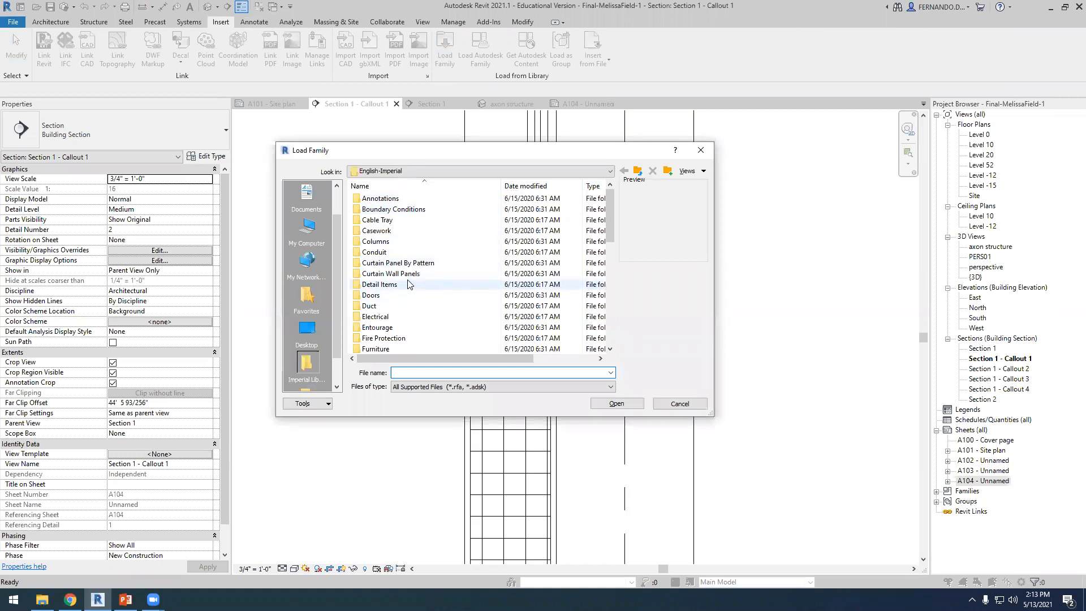
scroll(413, 286, "down", 4)
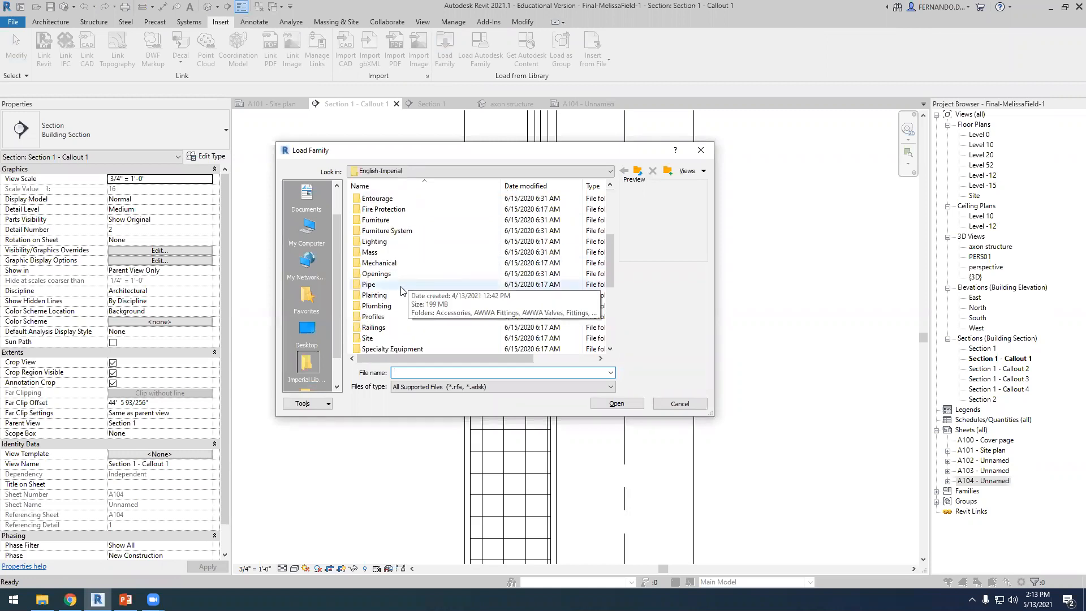
scroll(407, 283, "up", 1)
scroll(387, 240, "up", 3)
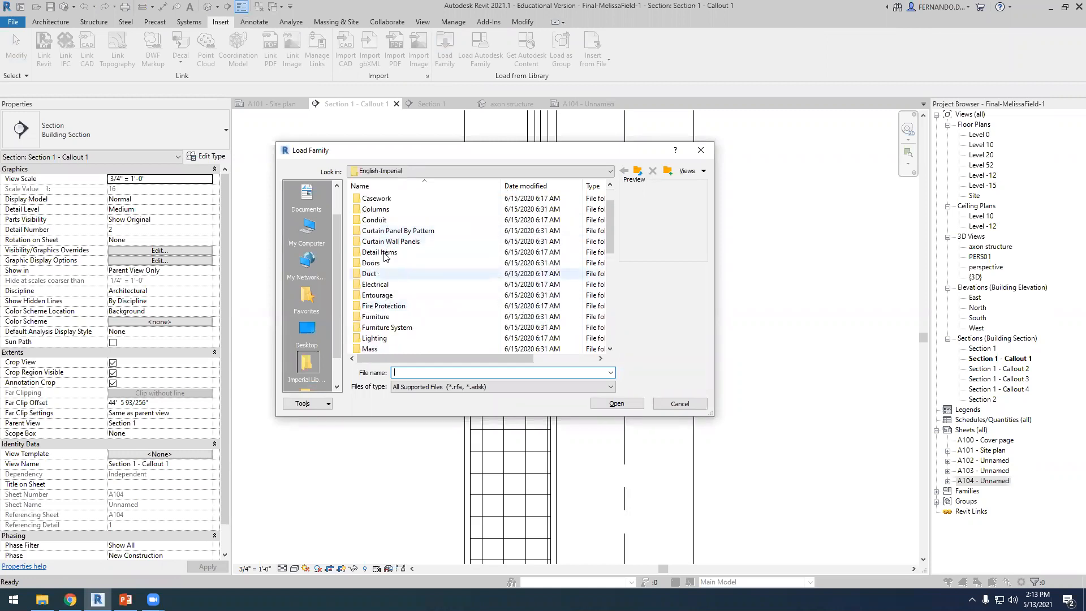
double_click(388, 262)
Browse to the 085200-Wood Windows folder within Div 08-Openings.
scroll(415, 286, "down", 1)
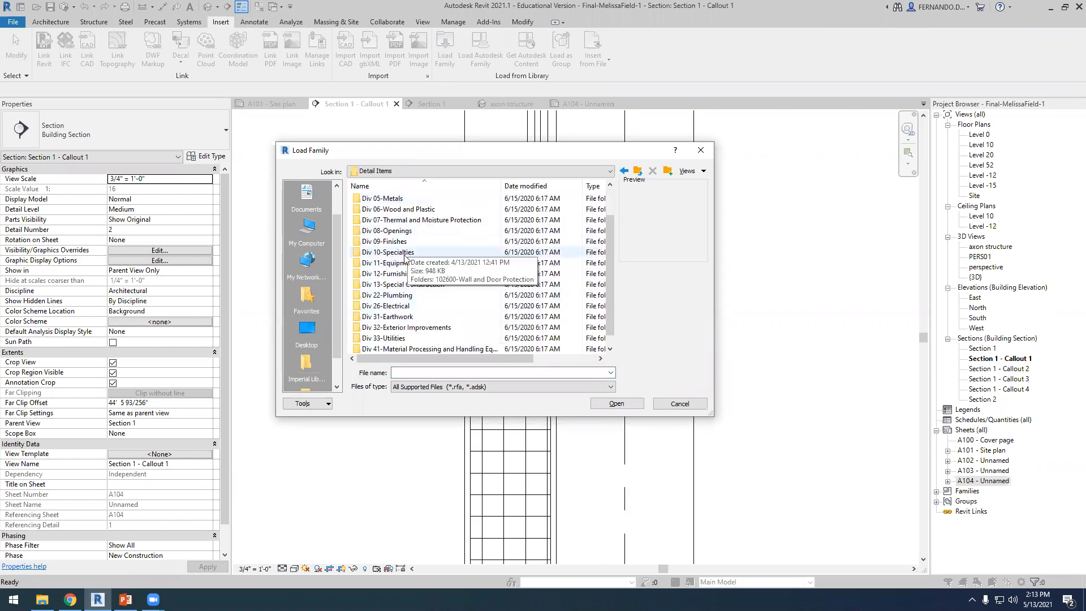
left_click(398, 232)
double_click(399, 232)
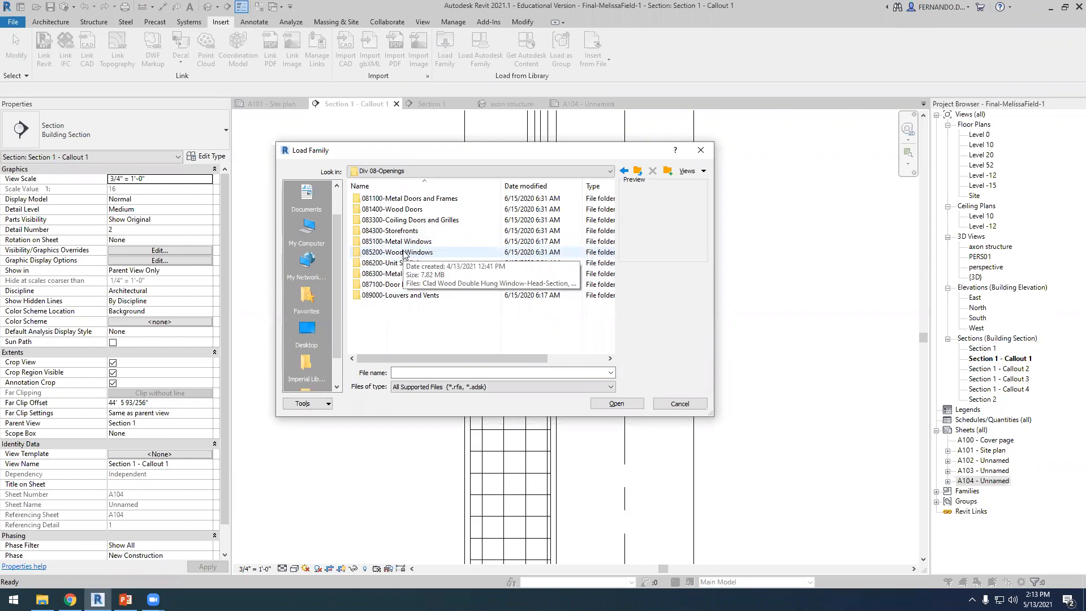
double_click(403, 253)
Preview the clad wood double hung and clad wood projecting window section families.
left_click(419, 199)
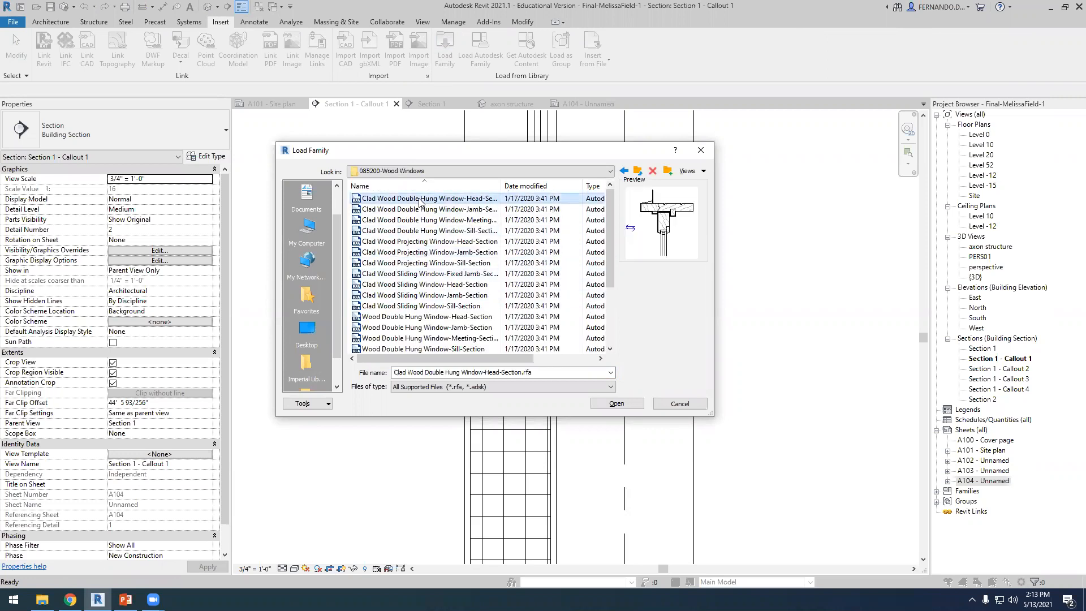
key("Down")
key("Down")
key("Down")
key("Down")
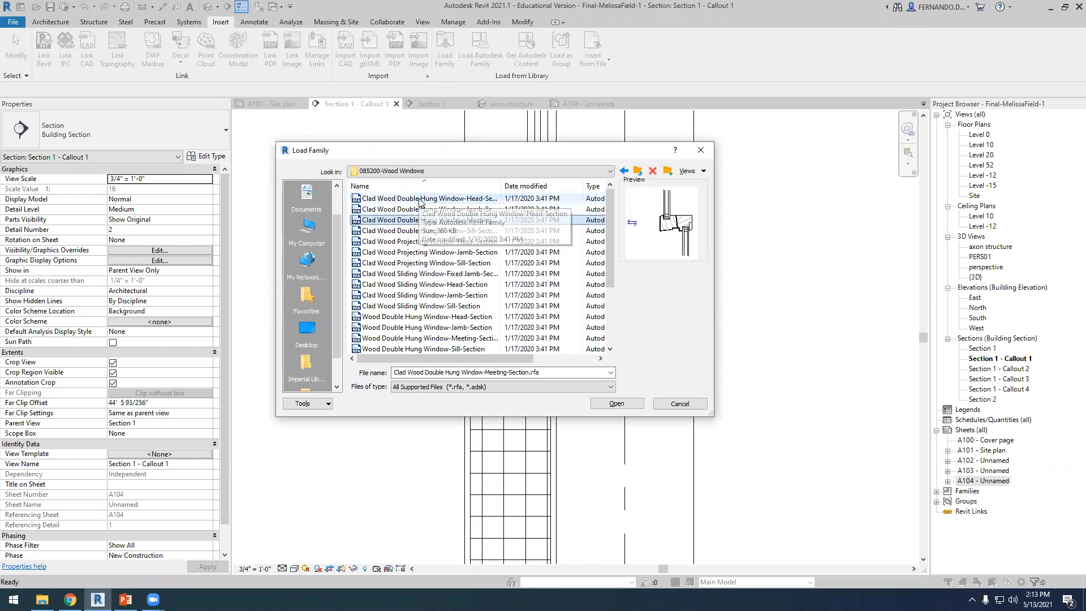
left_click(419, 264)
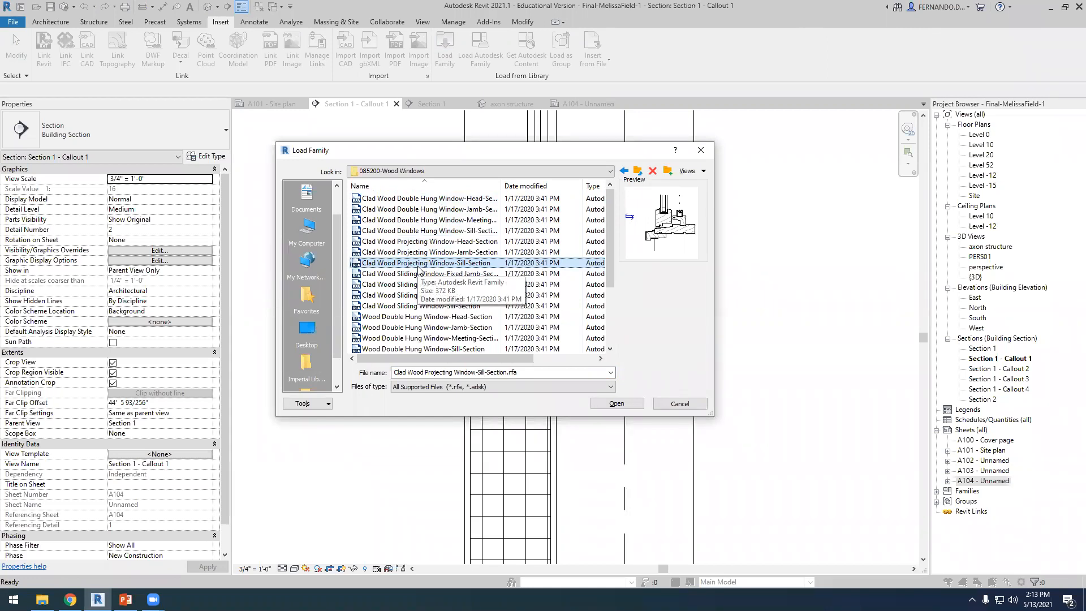
key("Up")
key("Up")
key("Down")
key("Down")
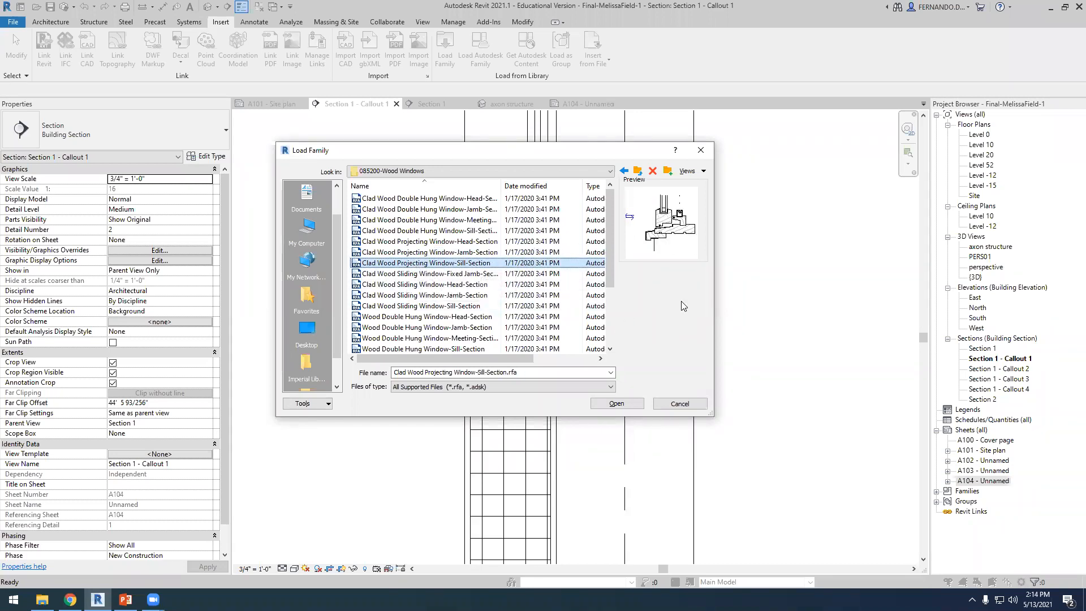
Preview the clad wood sliding, wood double hung and wood projecting window section families for a suitable sill detail.
key("Down")
key("Down")
key("Down")
key("Down")
key("Down")
key("Down")
key("Down")
key("Down")
key("Down")
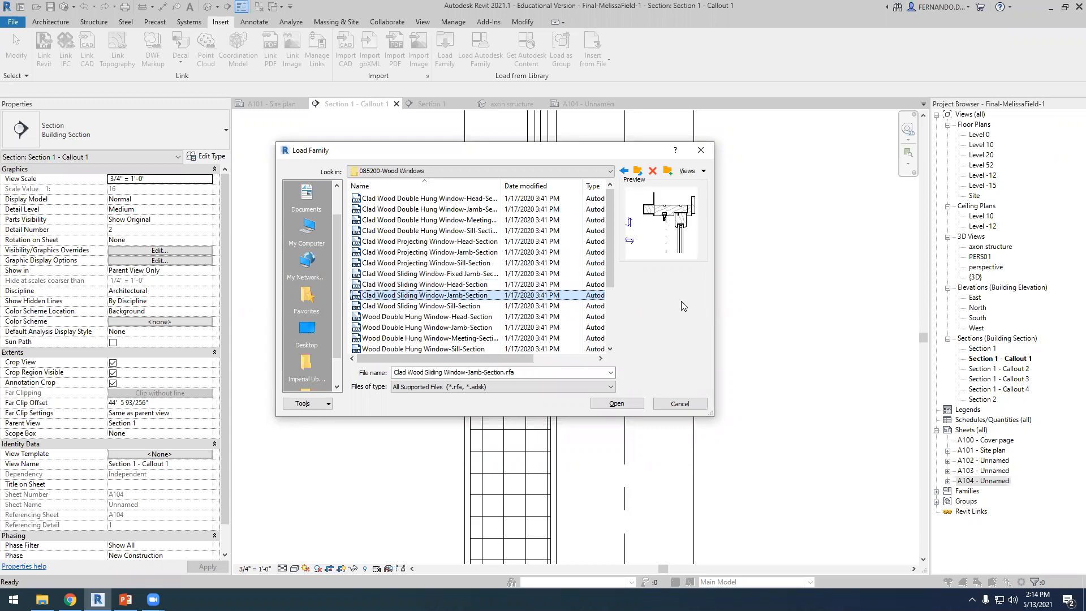
key("Down")
key("Down")
key("Down")
key("Up")
key("Up")
key("Down")
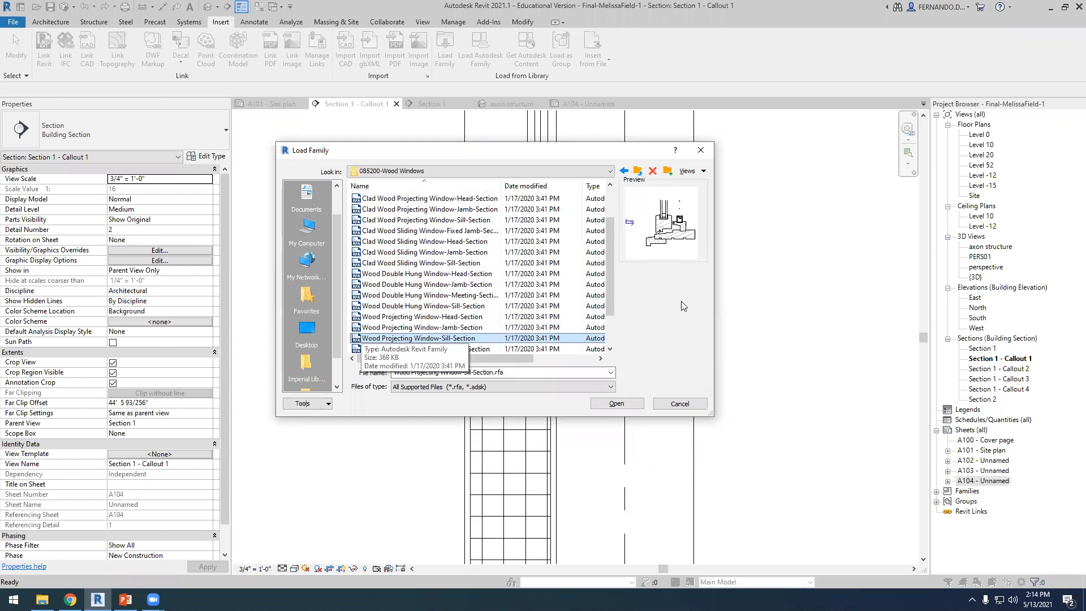
Load the Clad Wood Projecting Window-Sill-Section family into the project.
key("Up")
key("Up")
key("Up")
key("Up")
key("Up")
key("Up")
key("Up")
key("Up")
key("Up")
key("Up")
key("Up")
key("Up")
key("Down")
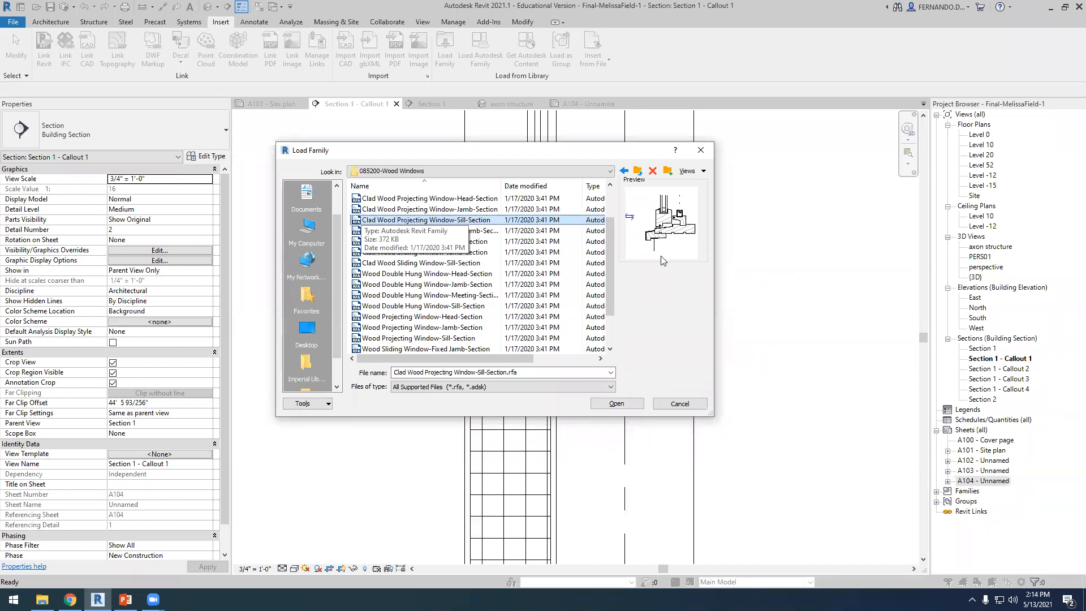
scroll(491, 274, "up", 2)
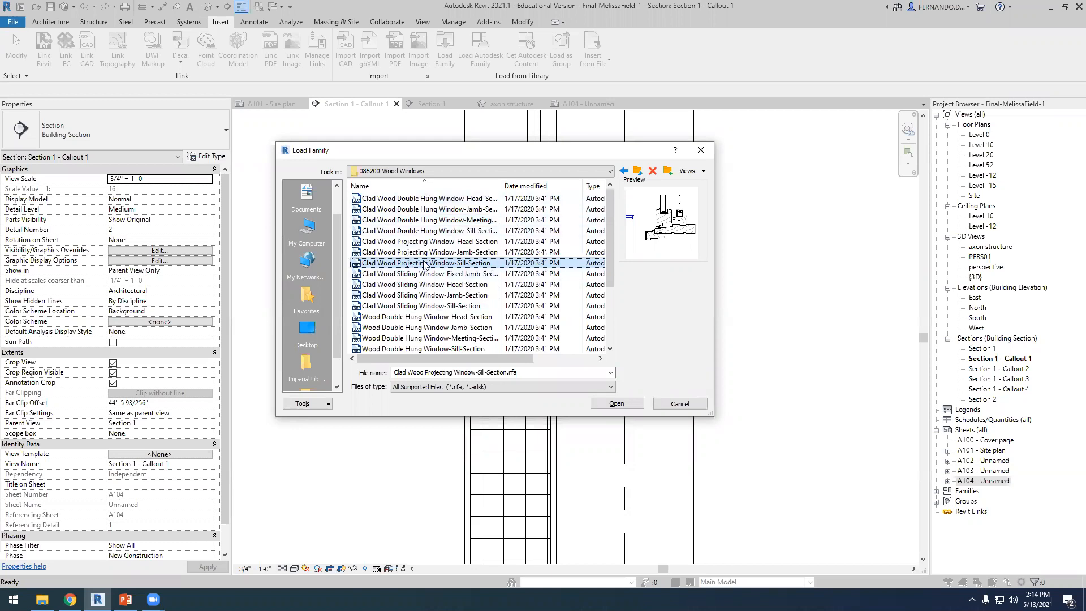
left_click(617, 403)
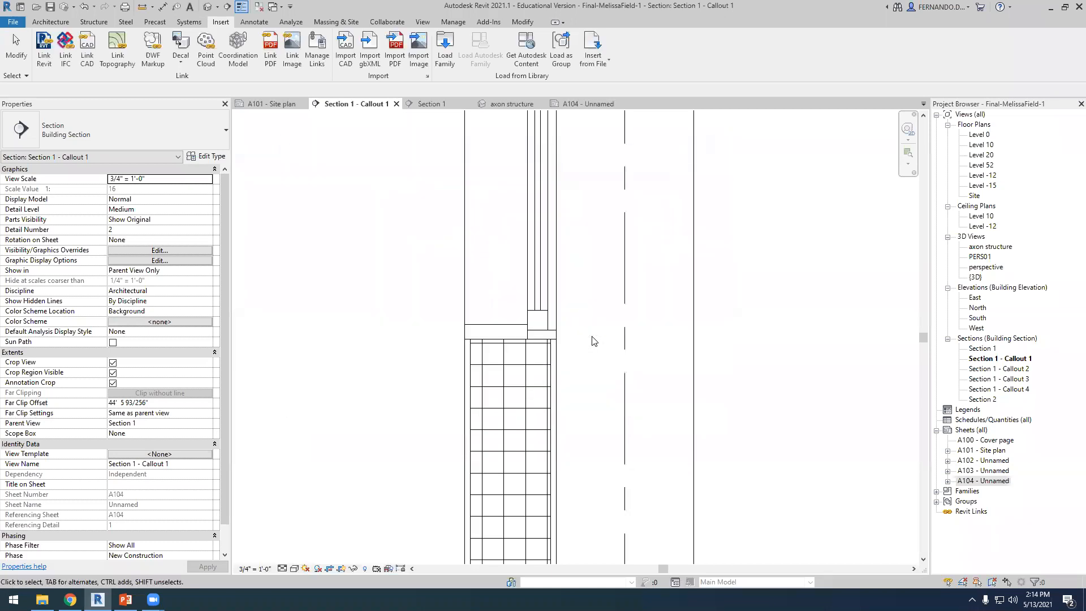
Place the Clad Wood Projecting Window-Sill-Section detail component at the outer face of the wall beneath the window, and end placement.
left_click(254, 21)
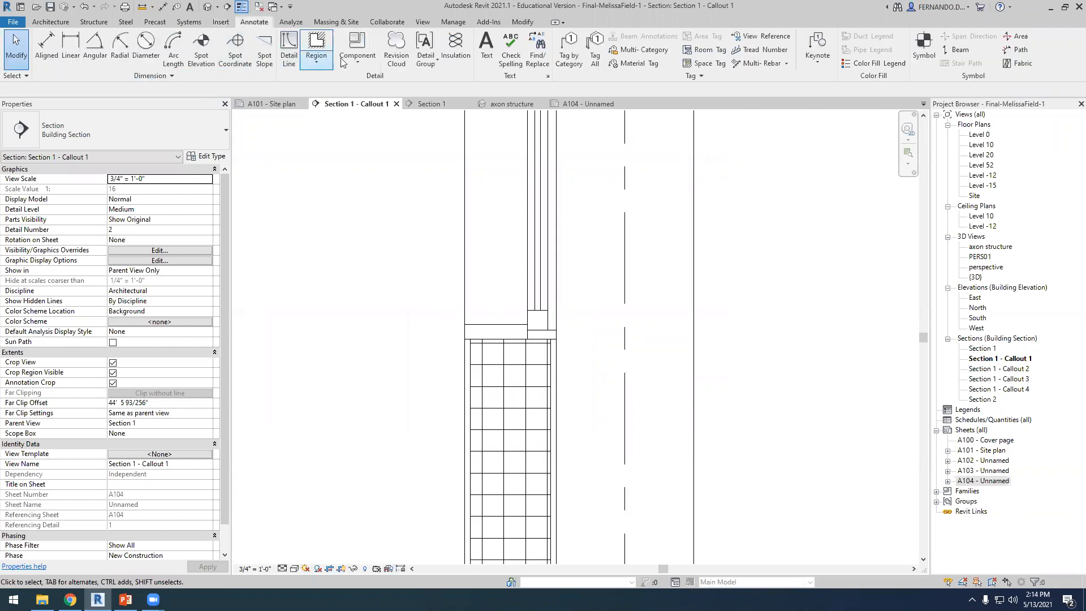
left_click(360, 59)
left_click(376, 83)
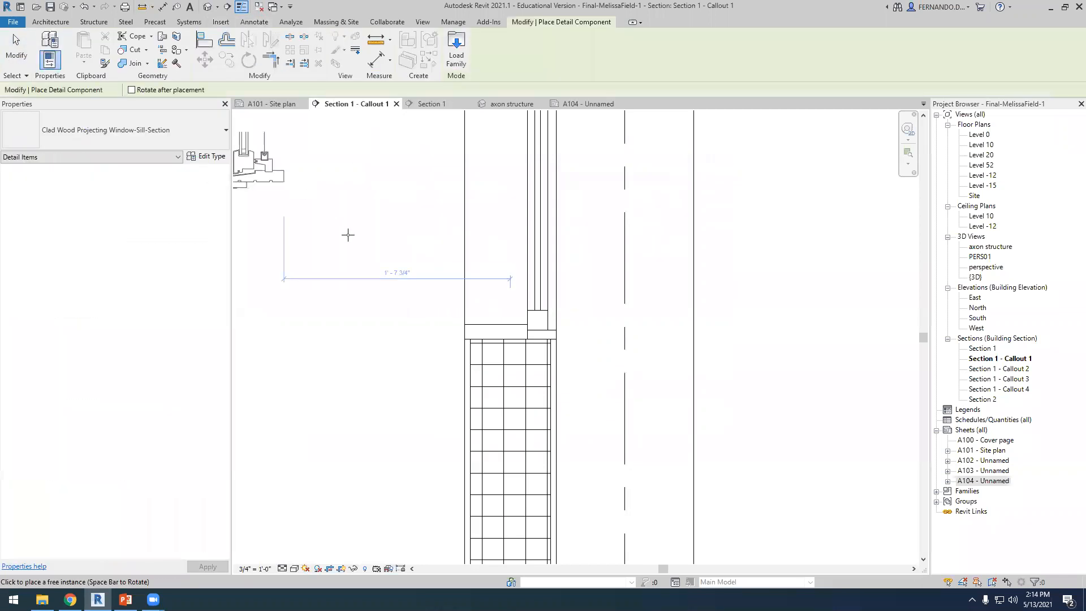
scroll(485, 321, "up", 3)
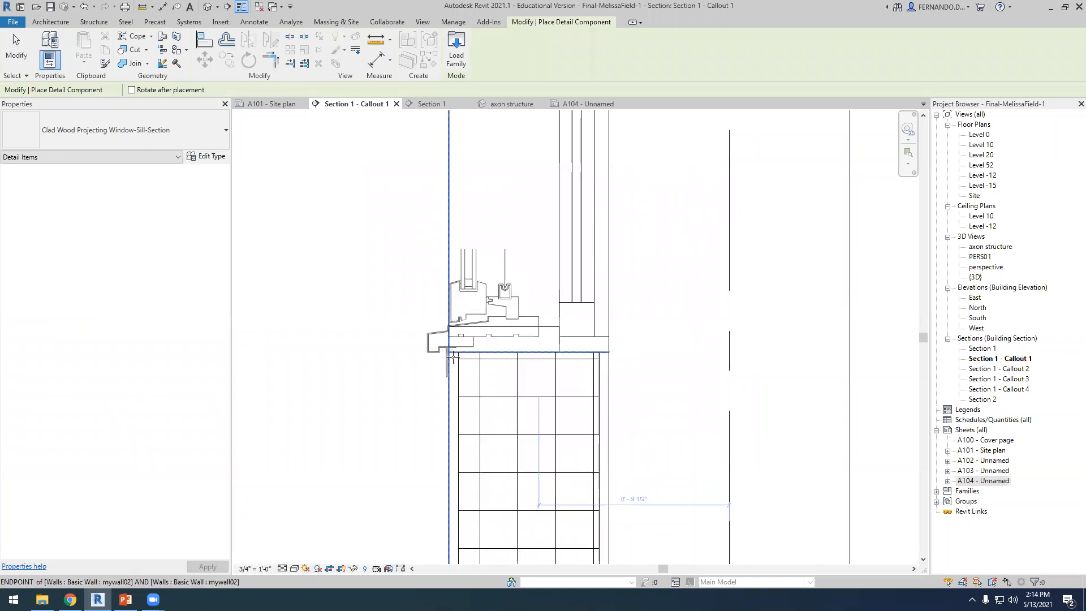
scroll(451, 347, "up", 2)
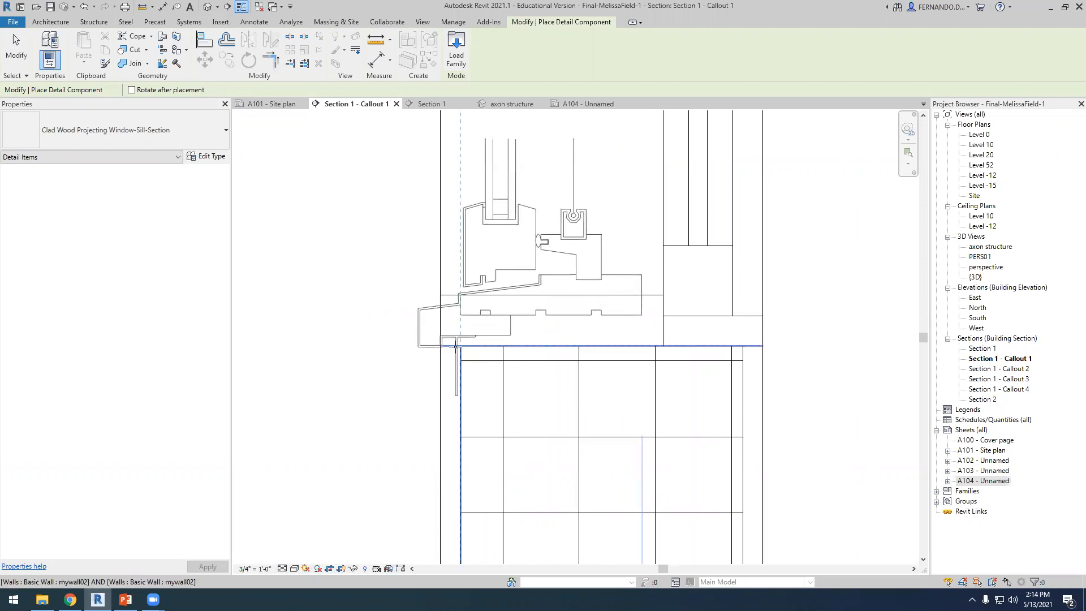
scroll(456, 347, "down", 2)
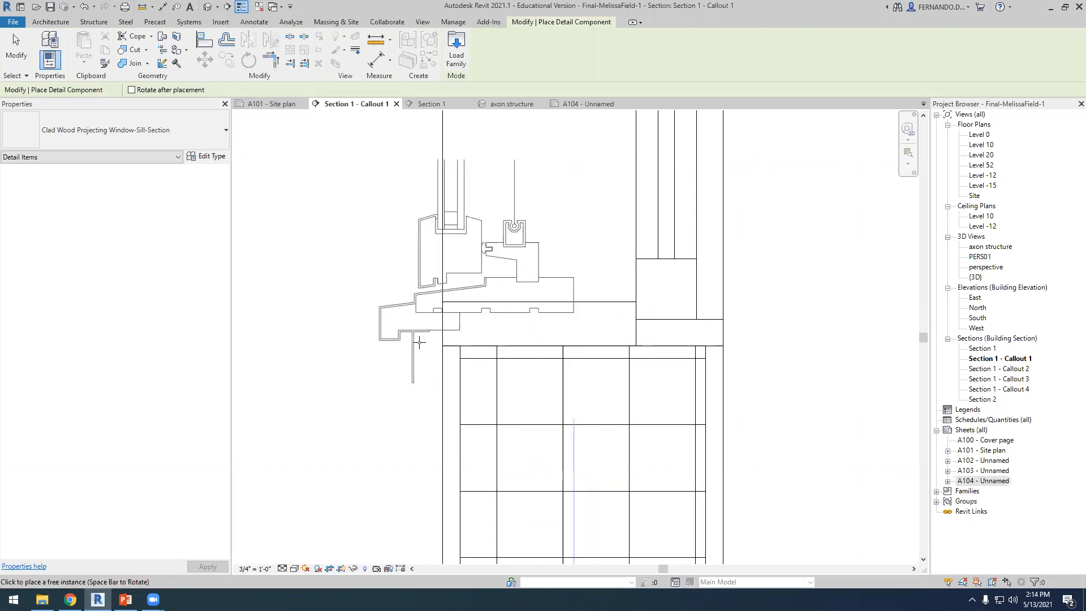
scroll(417, 342, "down", 3)
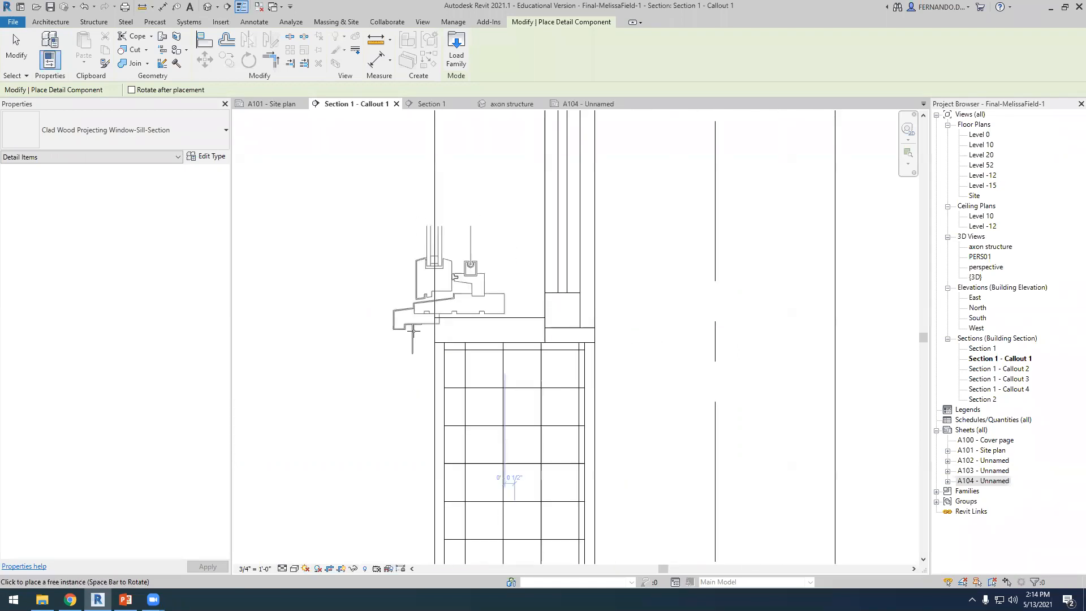
left_click(411, 331)
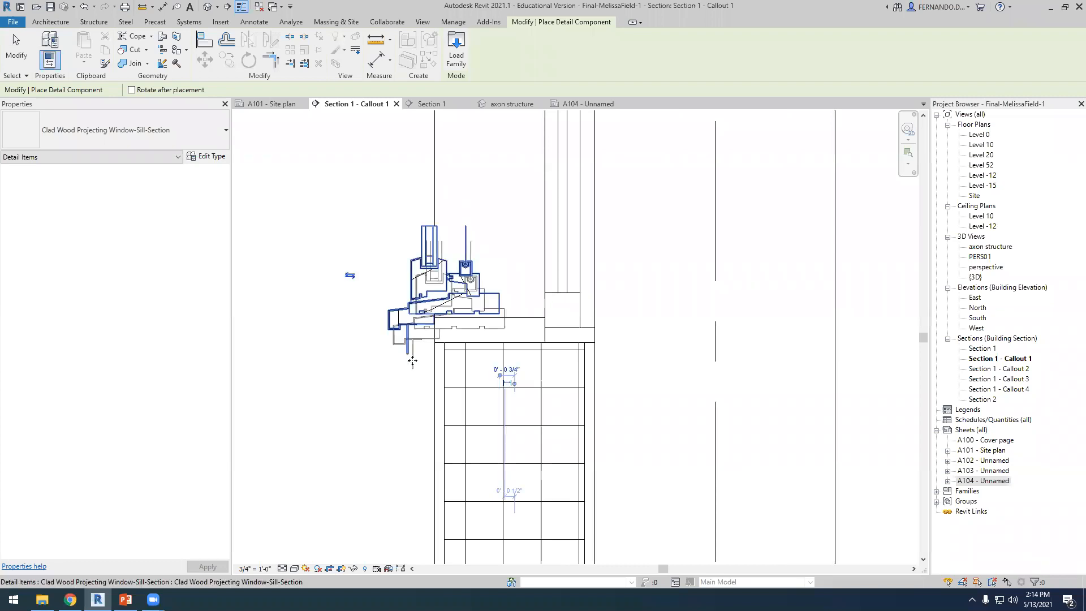
key("Escape")
key("Escape")
Nudge the sill detail component down until its base sits on top of the insulated wall, and deselect it.
scroll(405, 369, "up", 3)
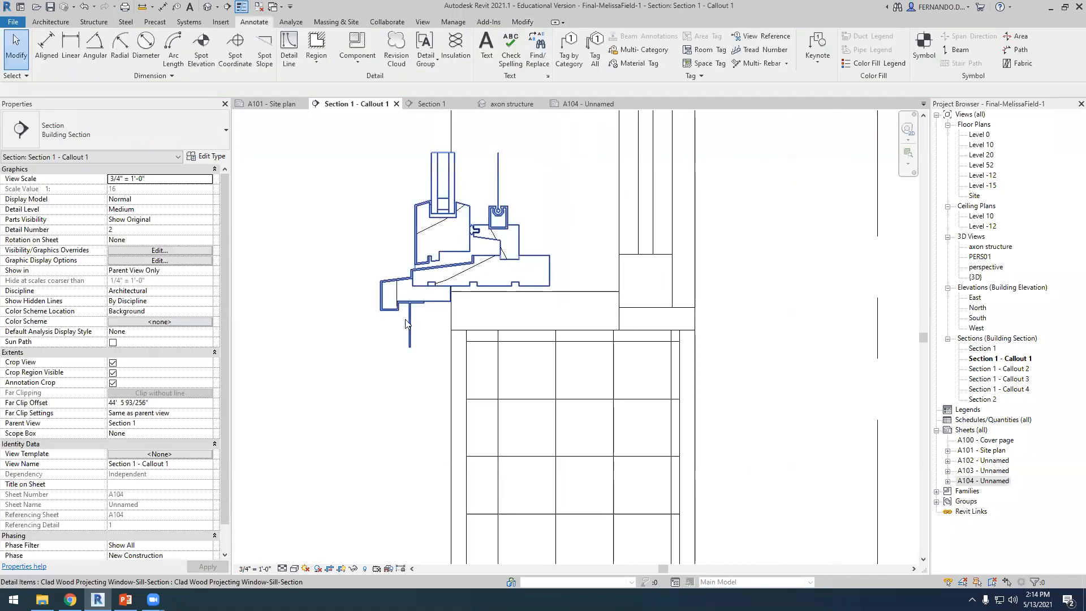
scroll(411, 323, "up", 2)
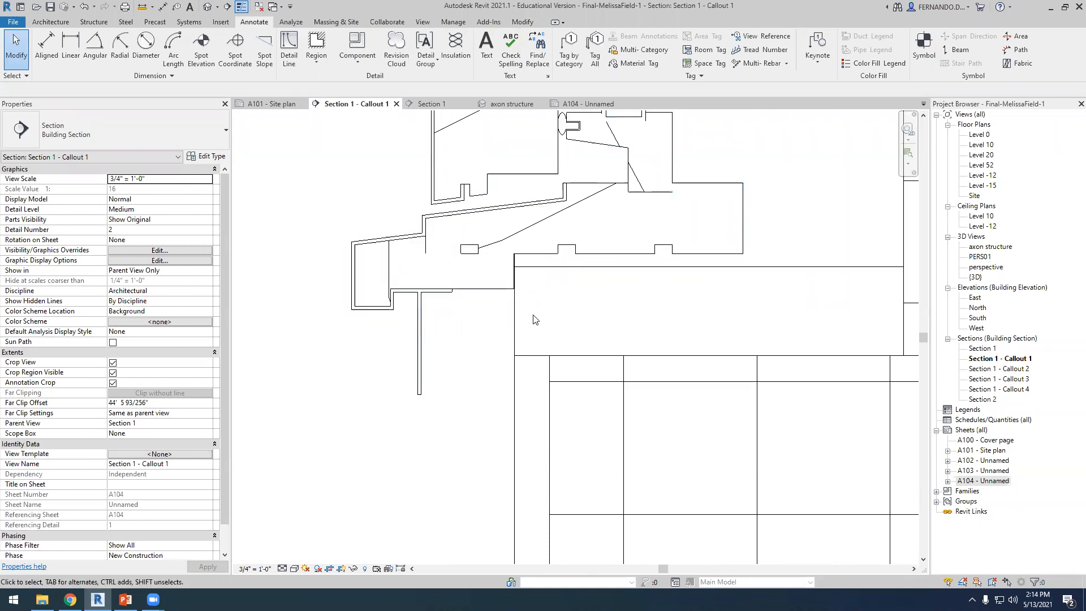
scroll(523, 331, "down", 3)
scroll(525, 338, "down", 2)
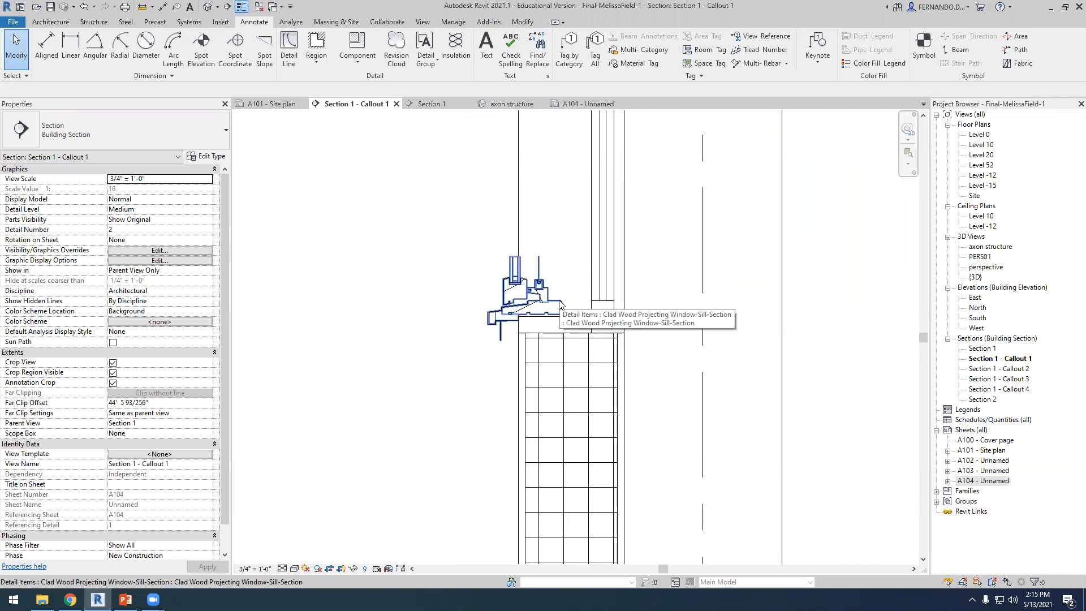
left_click(589, 286)
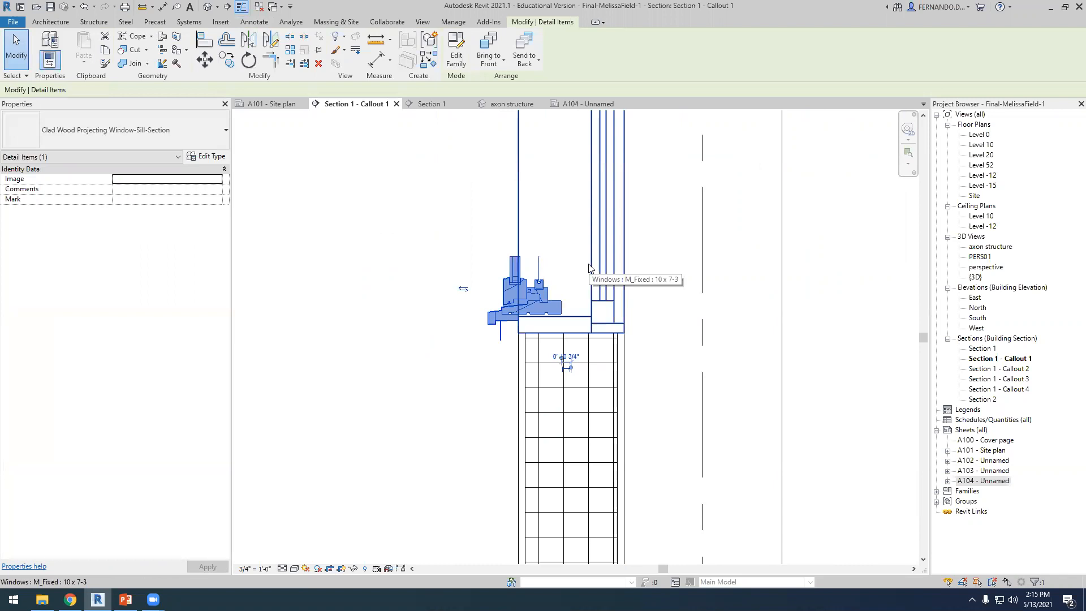
key("Down")
key("Down")
key("Down")
key("Down")
key("Down")
key("Down")
key("Down")
key("Down")
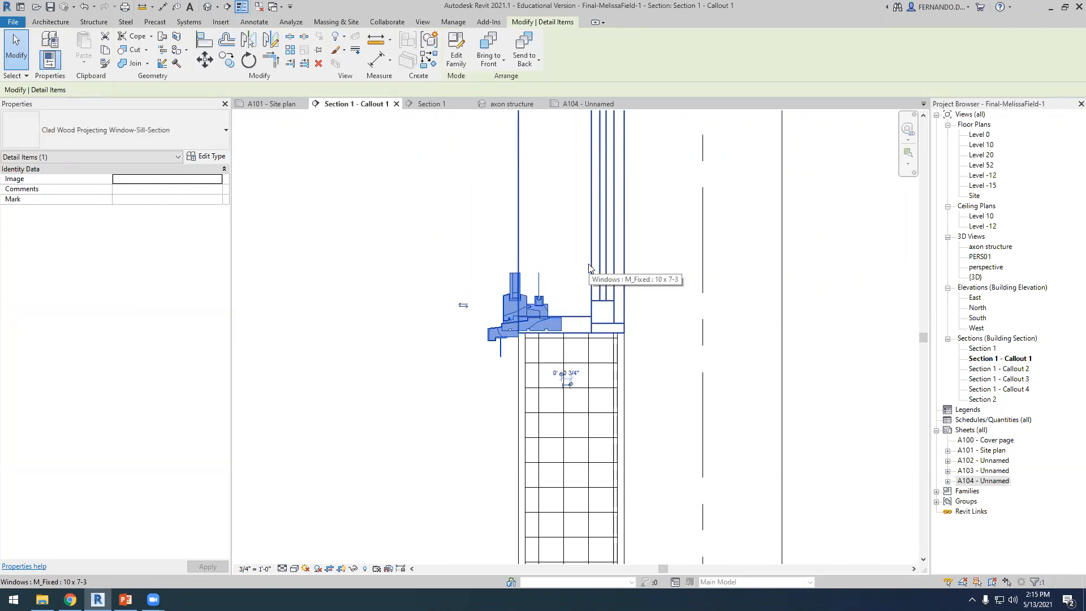
left_click(673, 417)
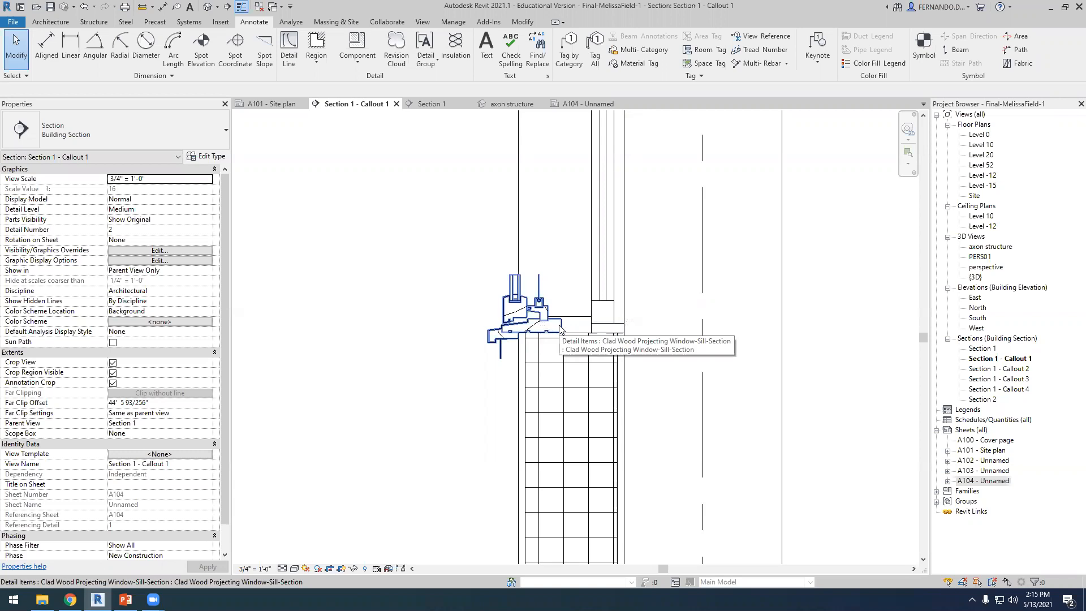
Check the sill detail's location against the wall and window in Section 1, and return to Section 1 - Callout 1.
scroll(529, 345, "down", 5)
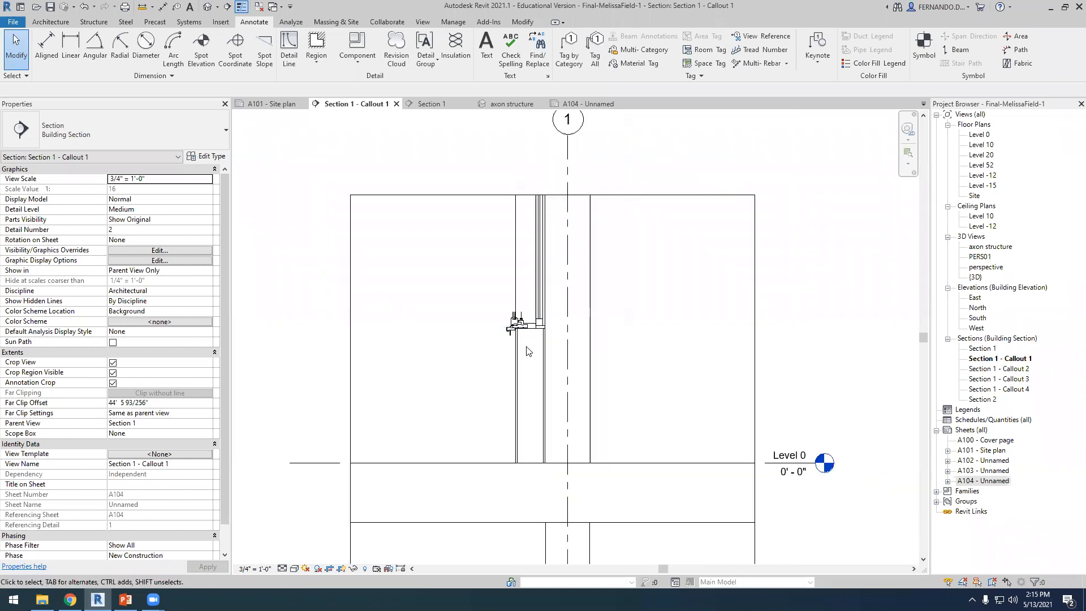
scroll(534, 342, "up", 1)
scroll(537, 338, "down", 1)
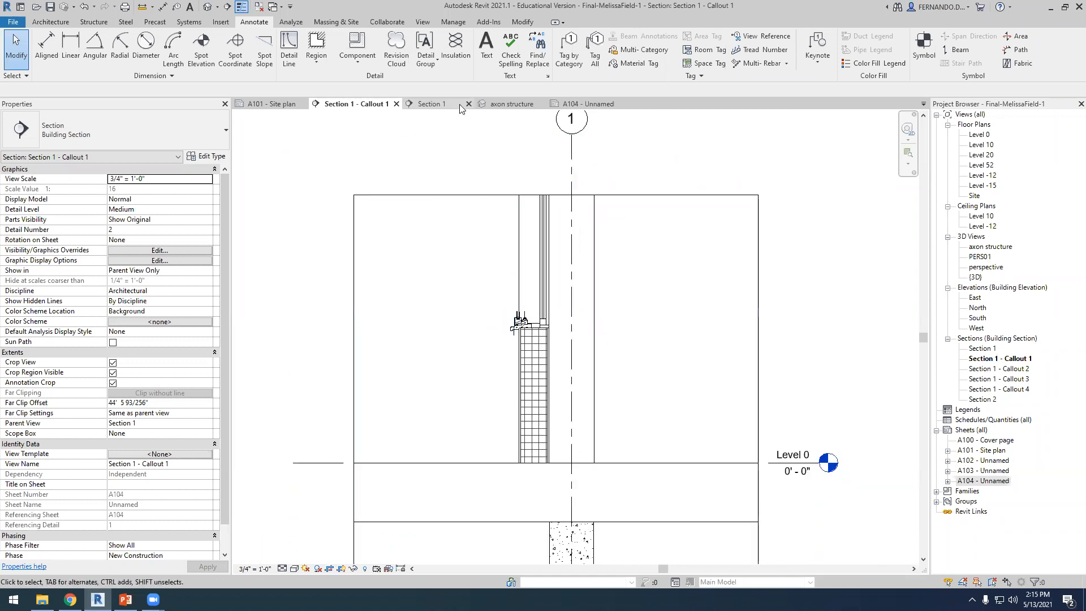
left_click(437, 103)
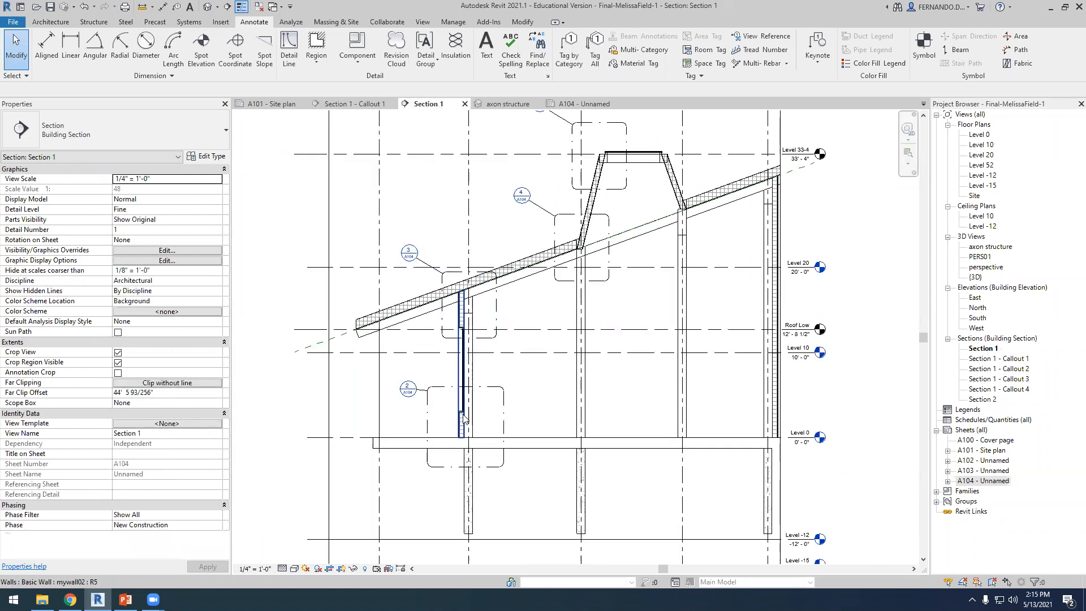
left_click(369, 105)
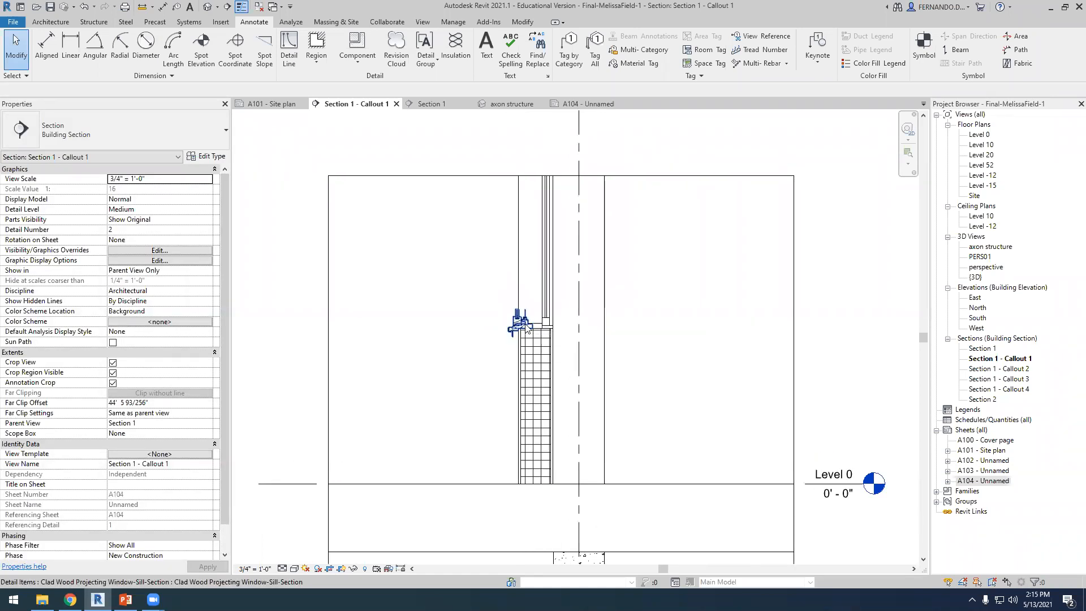
scroll(525, 327, "up", 4)
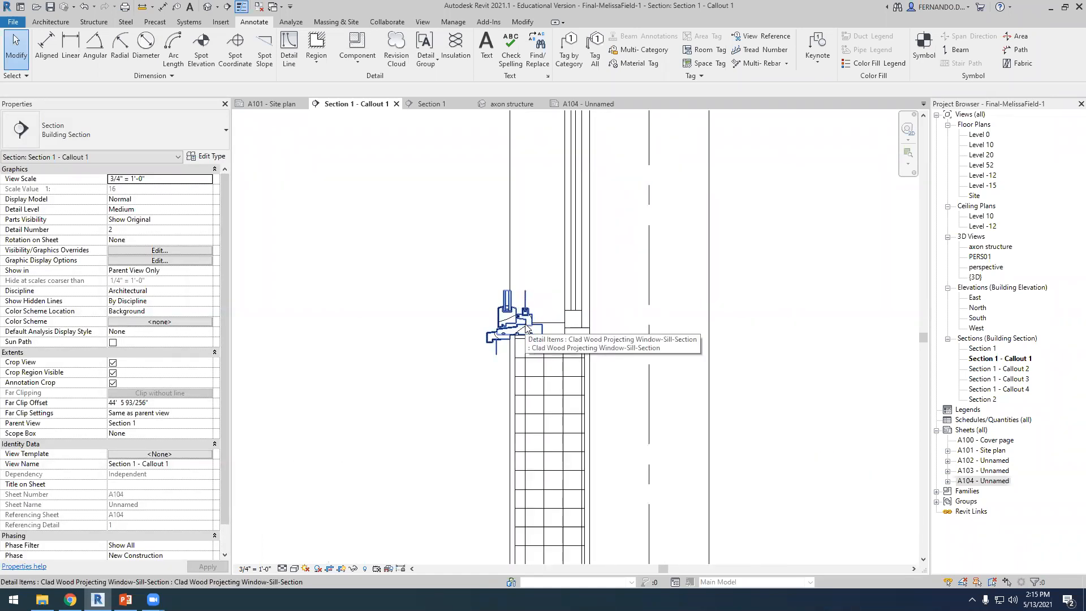
Hide the M_Fixed 10 x 7-3 window element in the Section 1 - Callout 1 view.
scroll(526, 327, "up", 2)
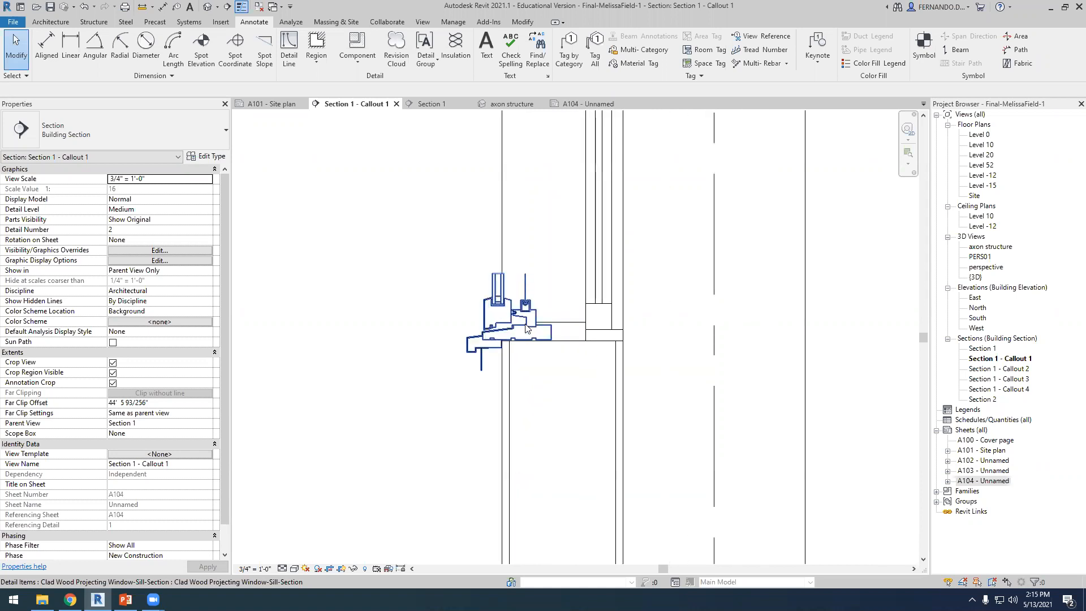
scroll(529, 320, "up", 2)
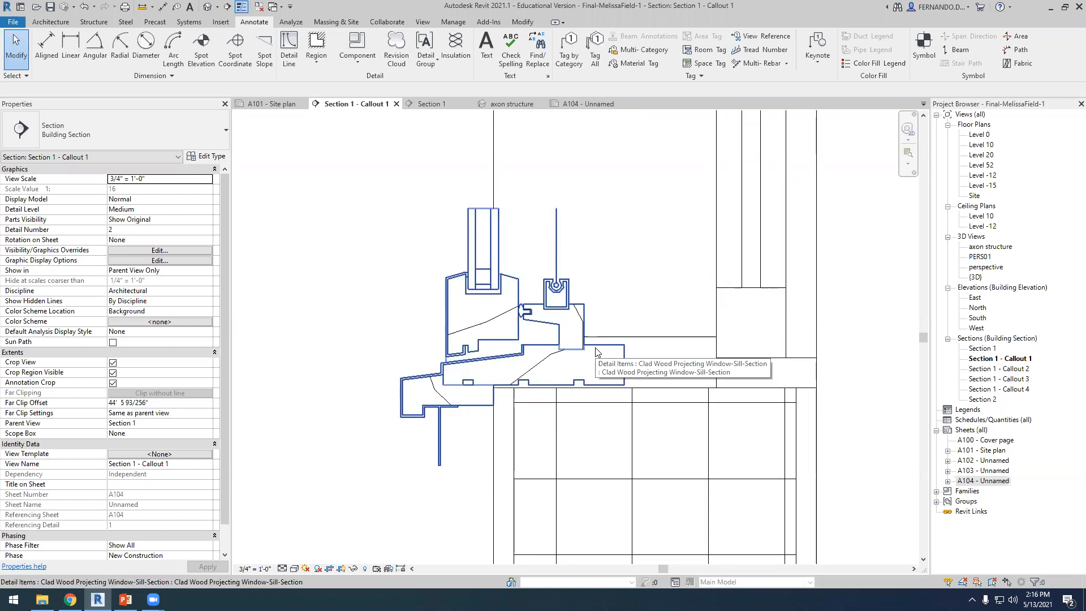
scroll(596, 351, "down", 2)
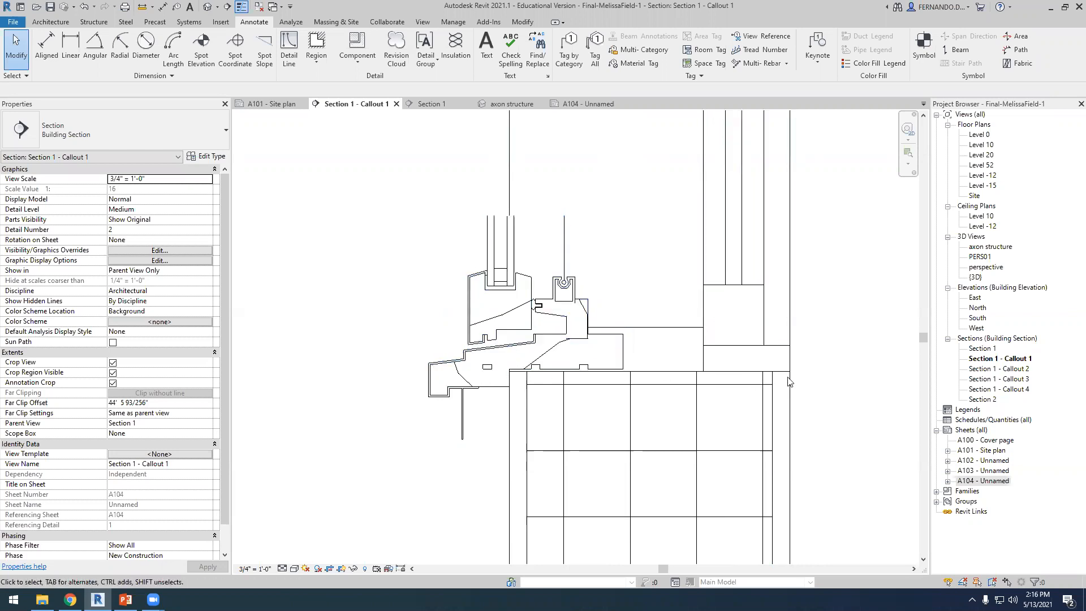
scroll(671, 423, "down", 1)
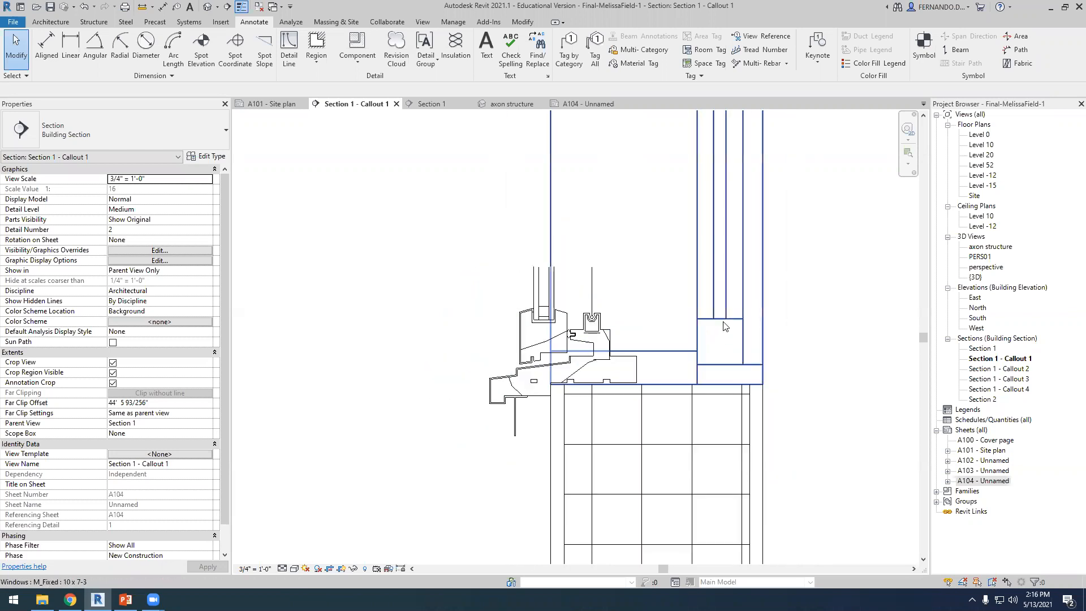
left_click(724, 322)
right_click(722, 321)
mouse_move(832, 123)
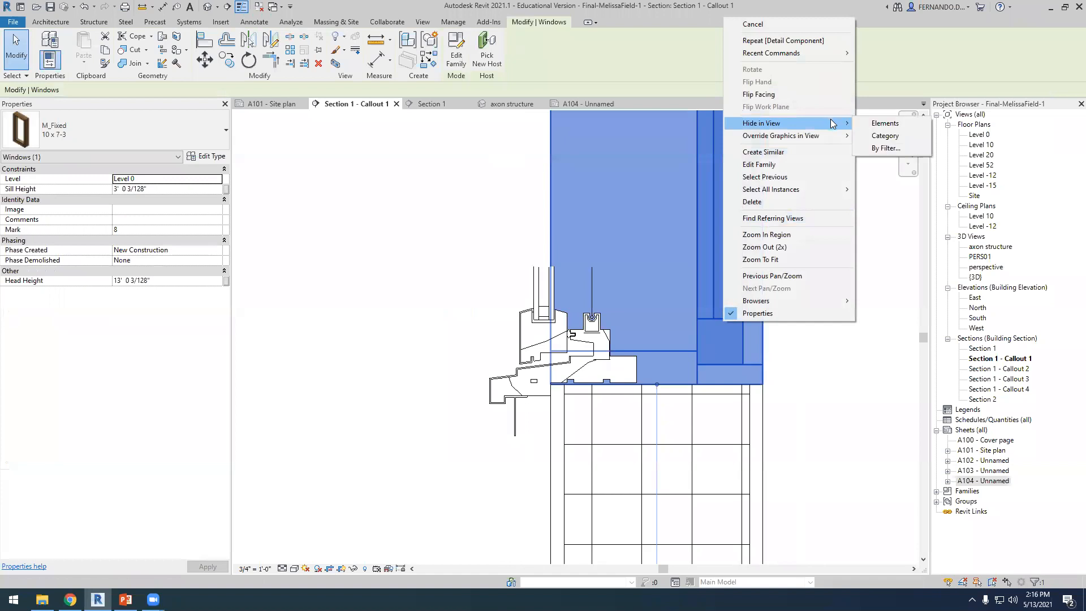
left_click(878, 123)
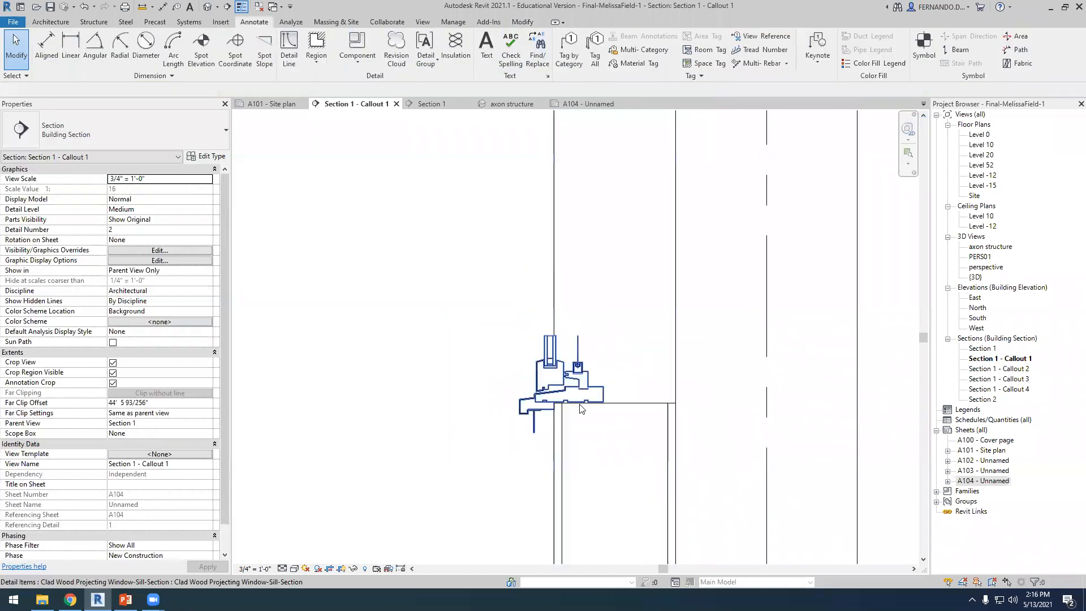
Open the Clad Wood Projecting Window-Sill-Section family for editing and stretch the glazing masking region well upward.
double_click(593, 395)
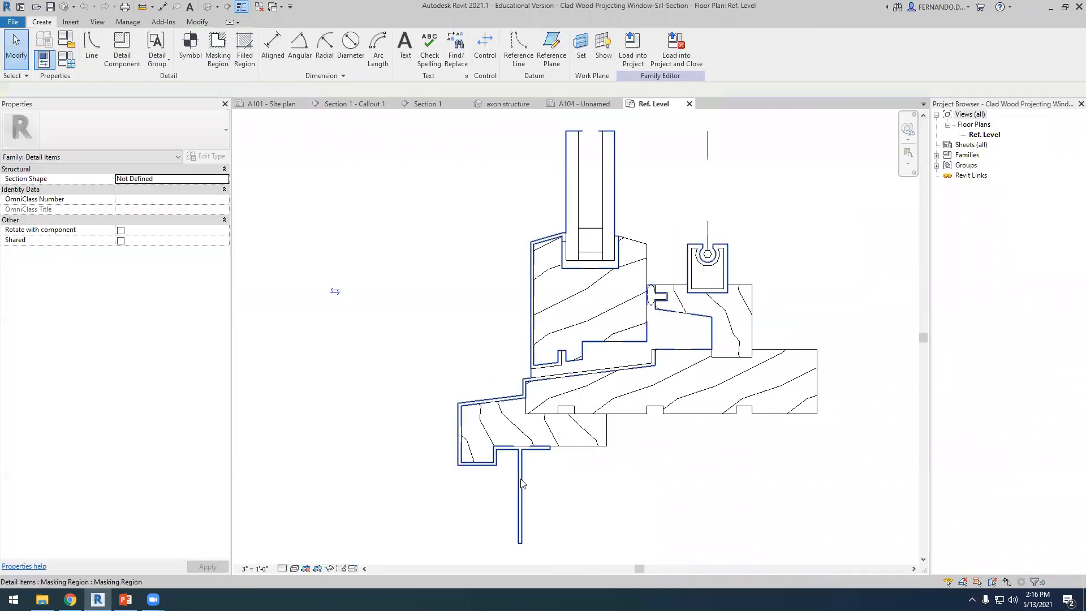
scroll(521, 482, "down", 4)
left_click(556, 355)
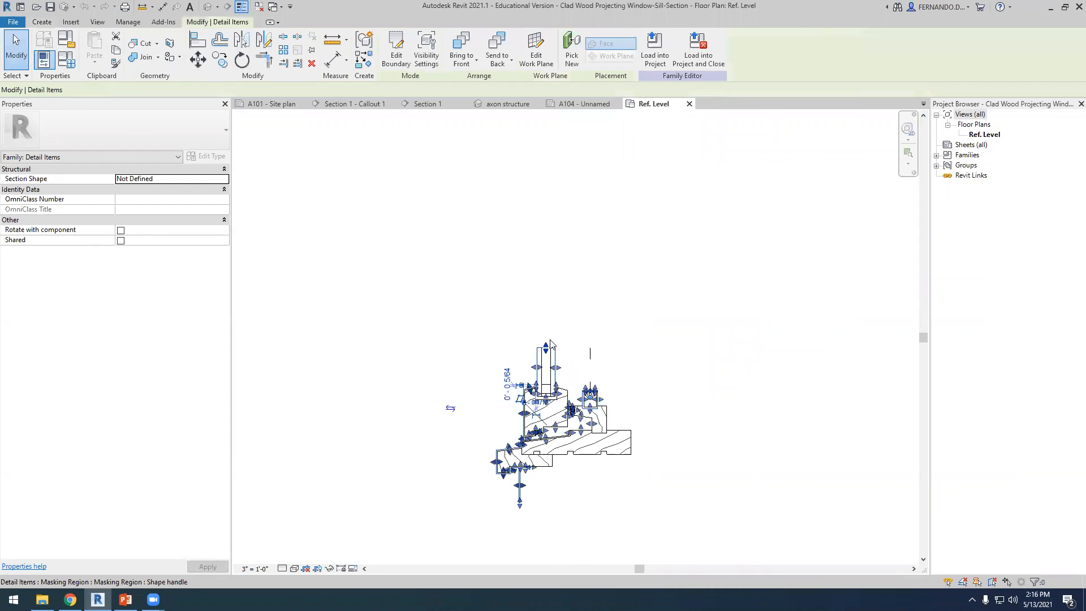
scroll(551, 344, "up", 3)
left_click_drag(544, 359, 535, 180)
scroll(586, 501, "down", 4)
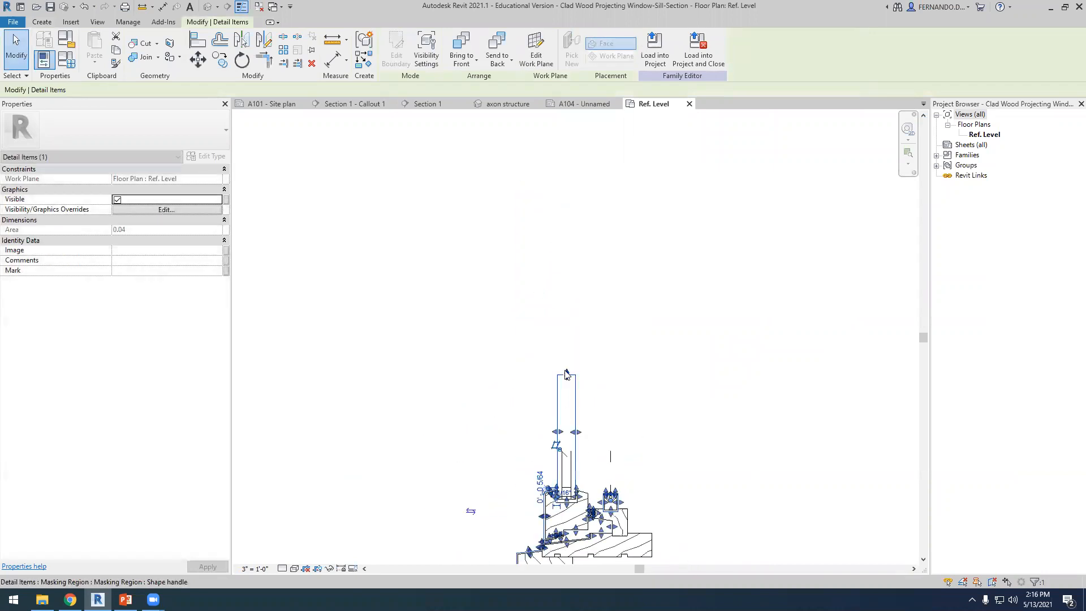
left_click_drag(566, 374, 568, 250)
Lengthen the dashed screen line and the two inner glass lines upward to roughly the height of the stretched glazing.
left_click(611, 456)
left_click_drag(612, 454, 572, 263)
left_click(570, 475)
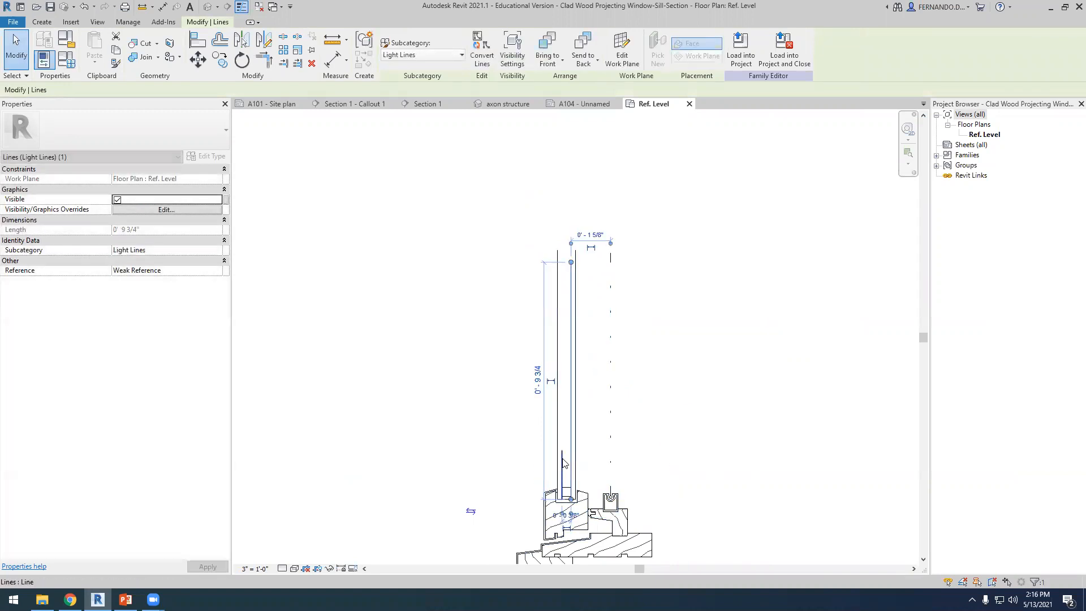
left_click(562, 461)
left_click_drag(565, 458, 572, 253)
Bring the upper ends of the remaining inner glass line and the dashed screen line level with the glazing's top edge.
scroll(580, 252, "up", 5)
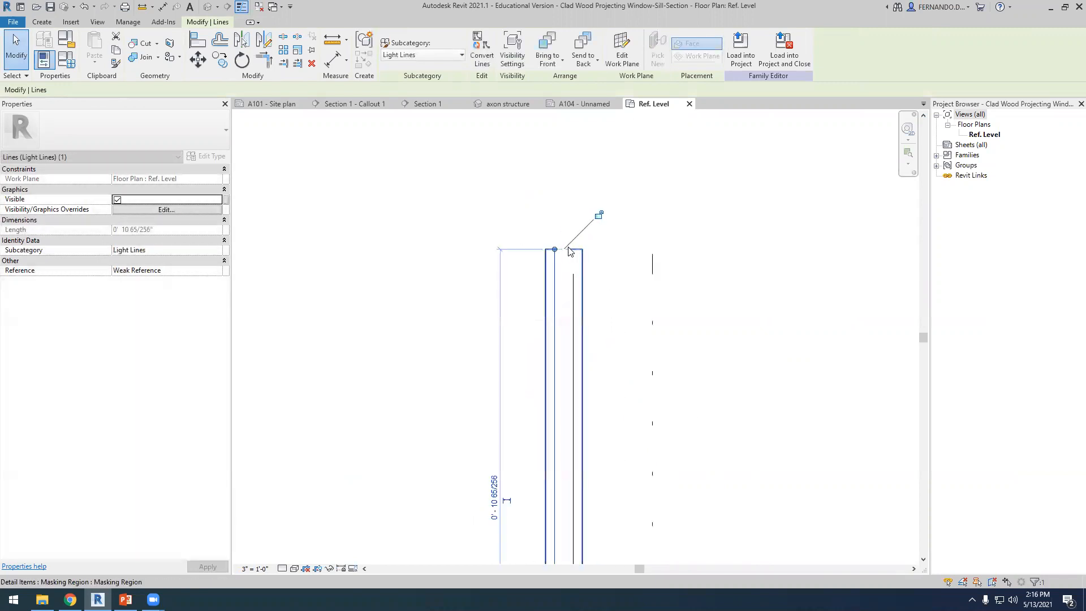
left_click(581, 338)
left_click_drag(580, 318, 575, 254)
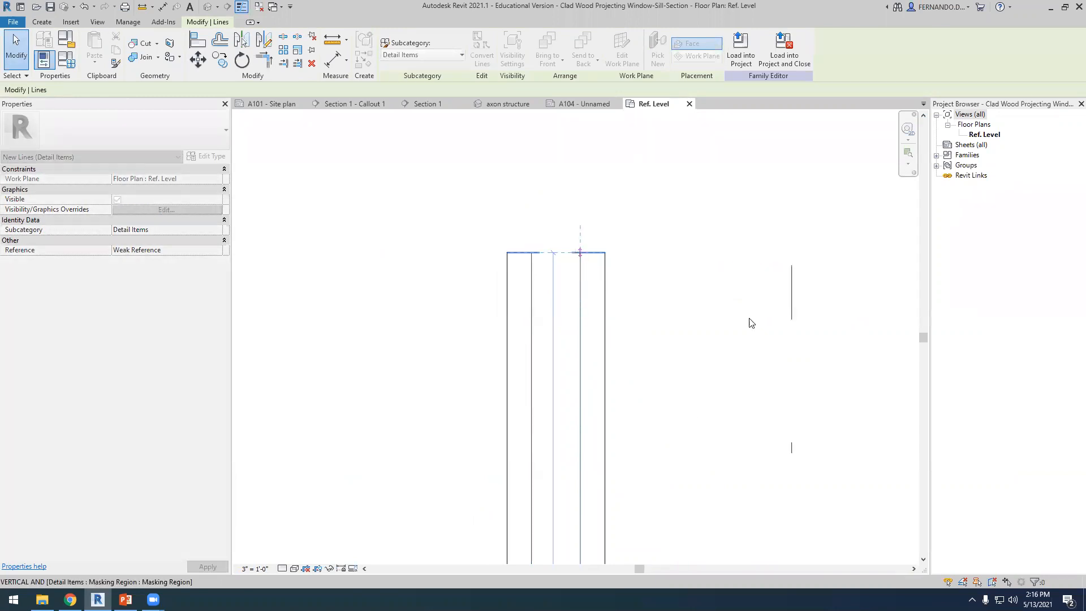
left_click(791, 298)
left_click_drag(792, 266, 790, 253)
left_click(645, 371)
scroll(587, 250, "down", 10)
scroll(637, 449, "up", 2)
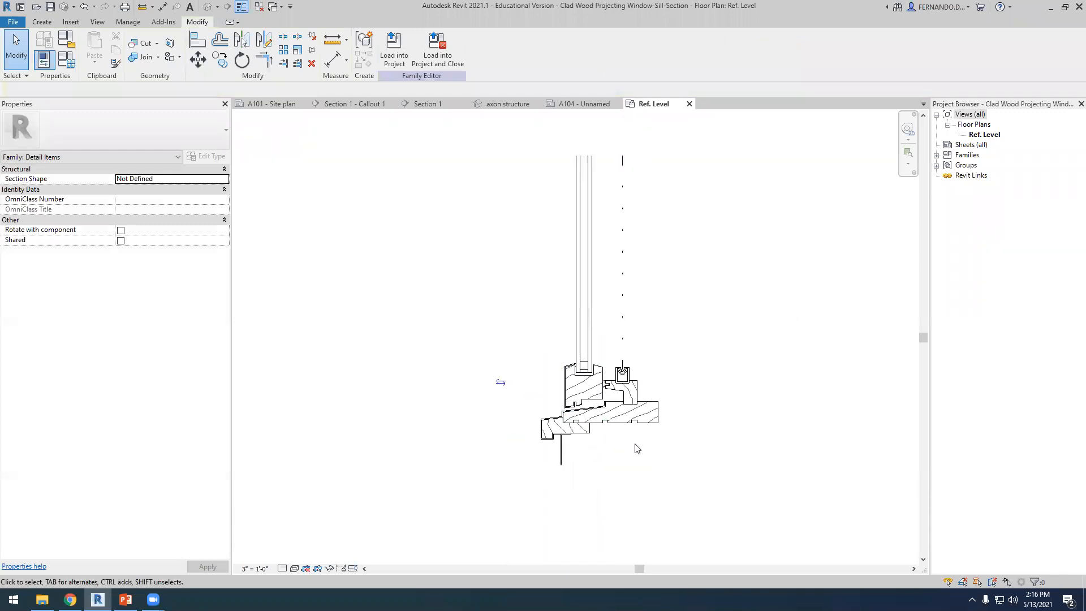
scroll(606, 446, "up", 2)
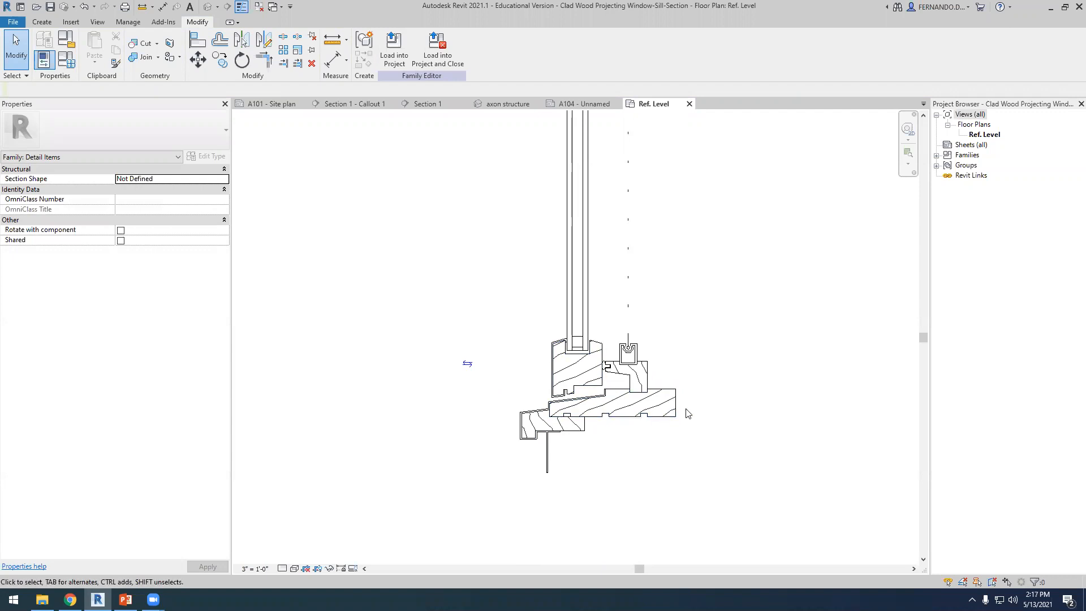
In Section 1 - Callout 1, add an aligned dimension across the wall from its outer face to its inner face, above the sill.
left_click(362, 104)
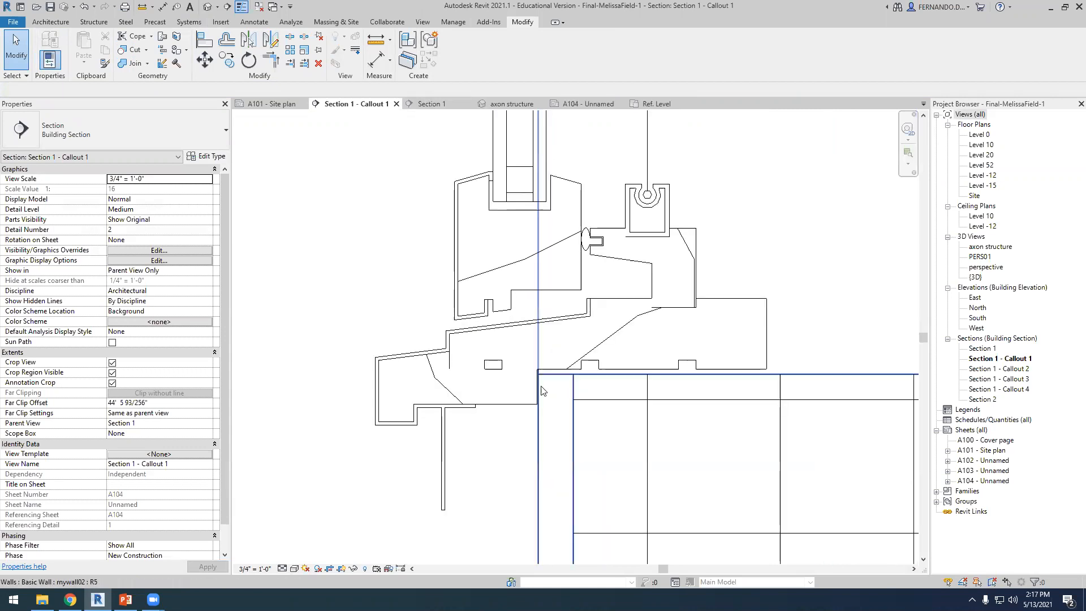
scroll(532, 391, "down", 2)
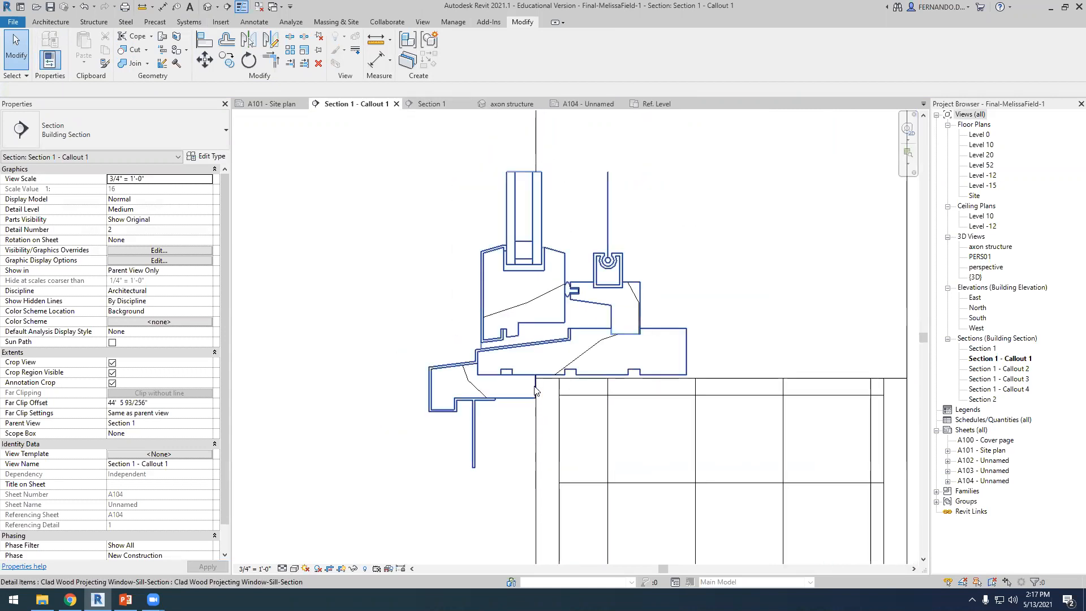
left_click(255, 23)
left_click(71, 46)
scroll(545, 394, "up", 1)
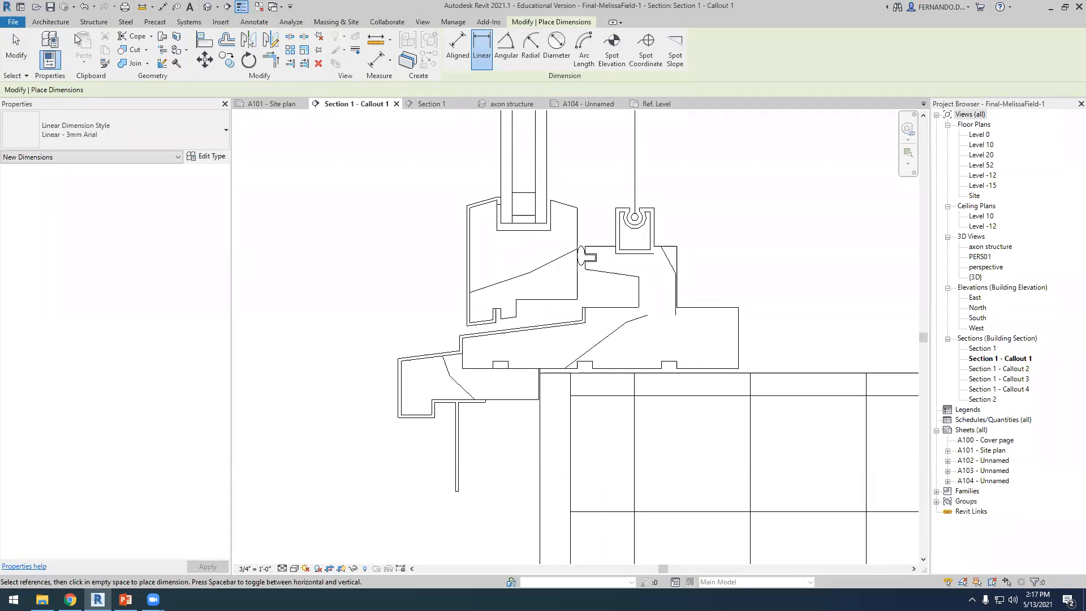
left_click(265, 24)
left_click(50, 48)
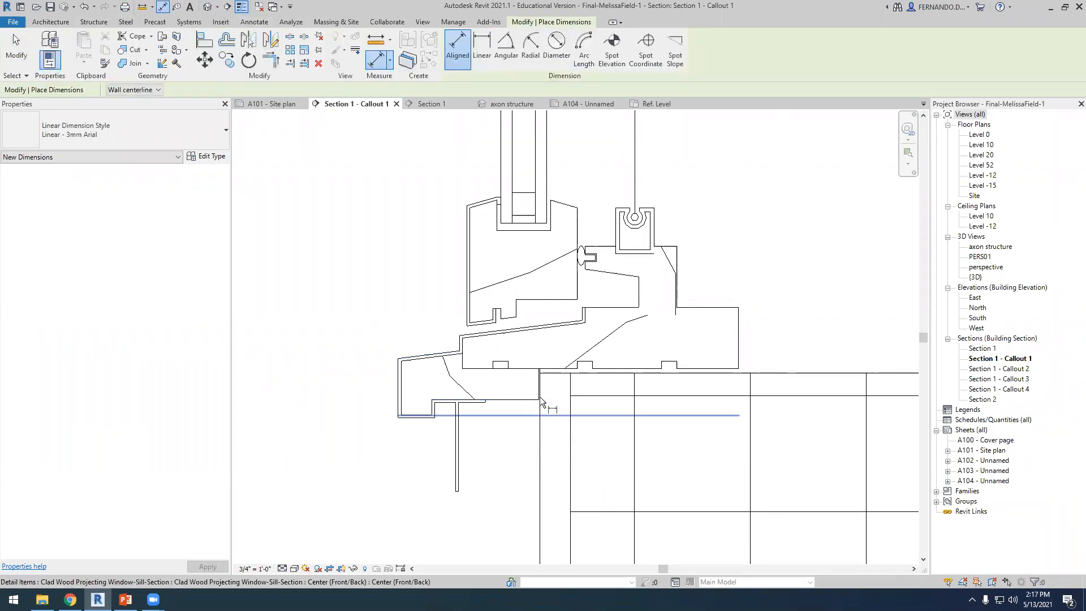
scroll(540, 376, "up", 3)
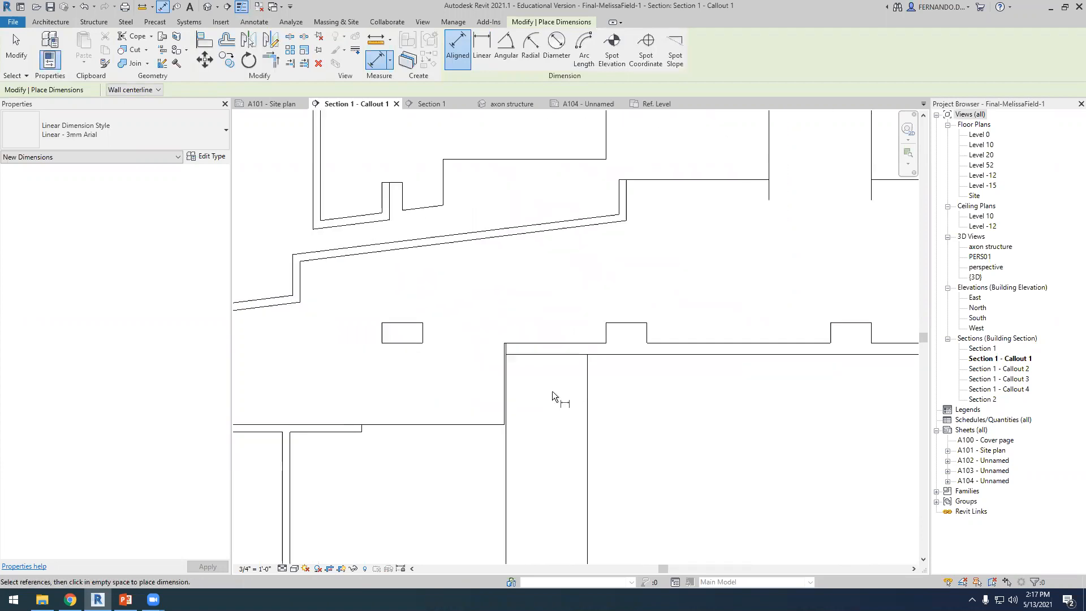
left_click(503, 384)
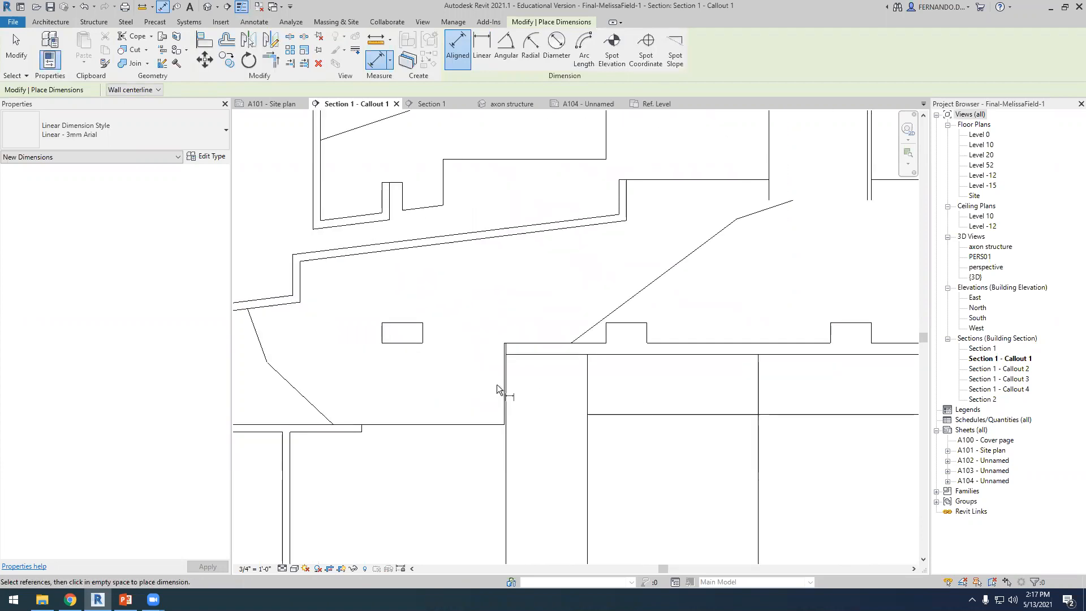
scroll(509, 390, "down", 4)
scroll(473, 351, "up", 5)
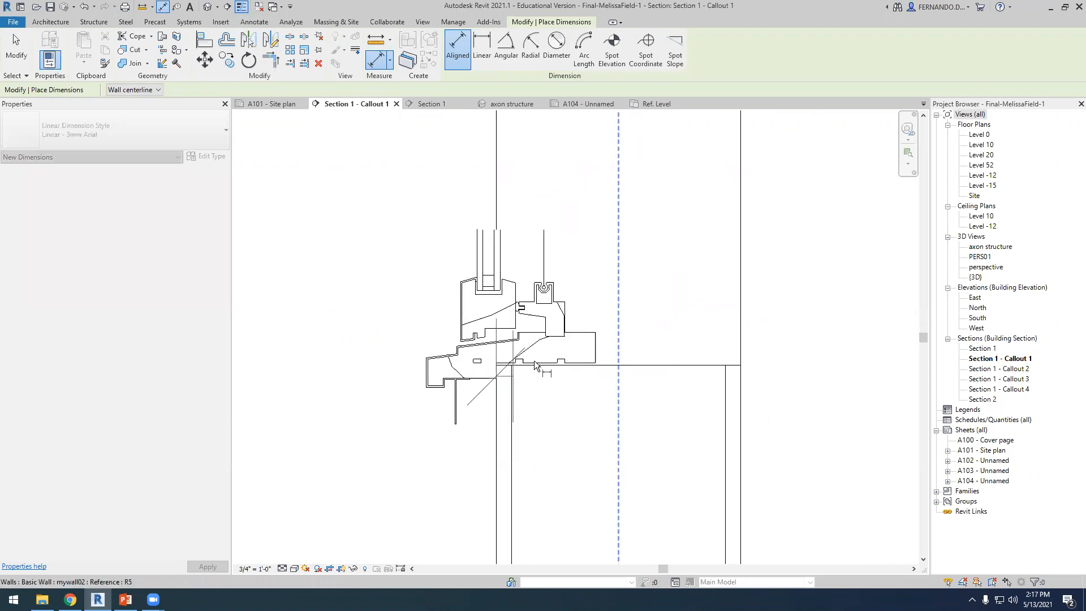
left_click(646, 368)
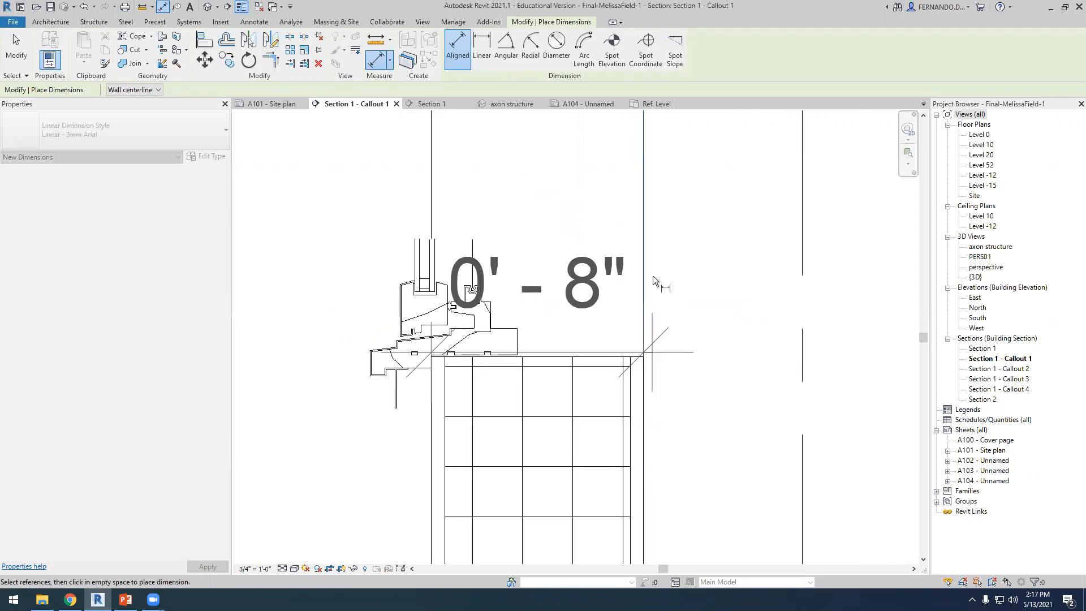
left_click(660, 232)
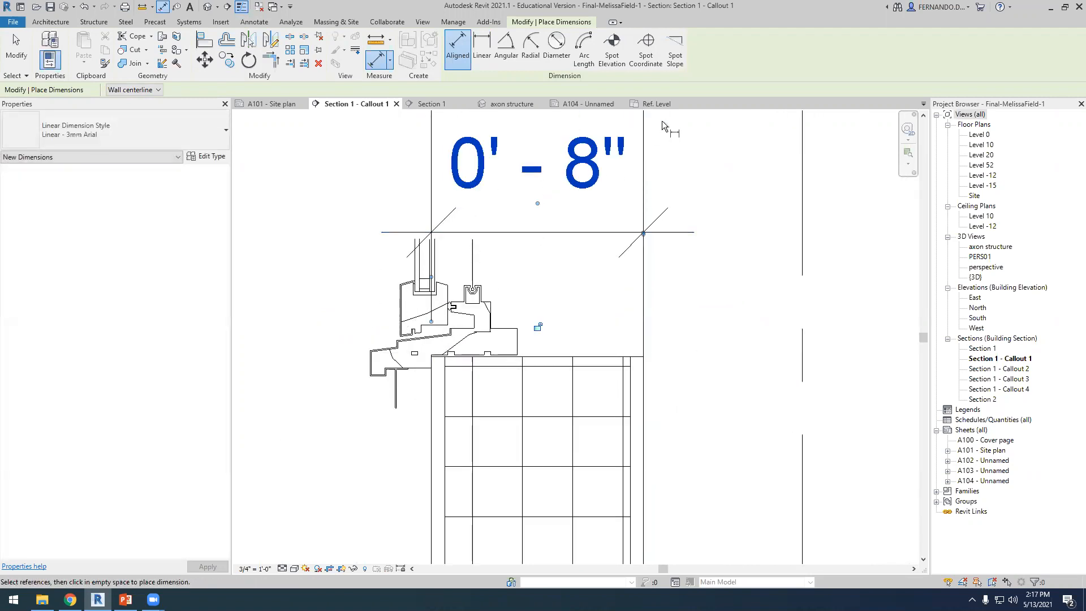
Examine the sill profile in the family's Ref. Level view and return to Section 1 - Callout 1.
left_click(653, 104)
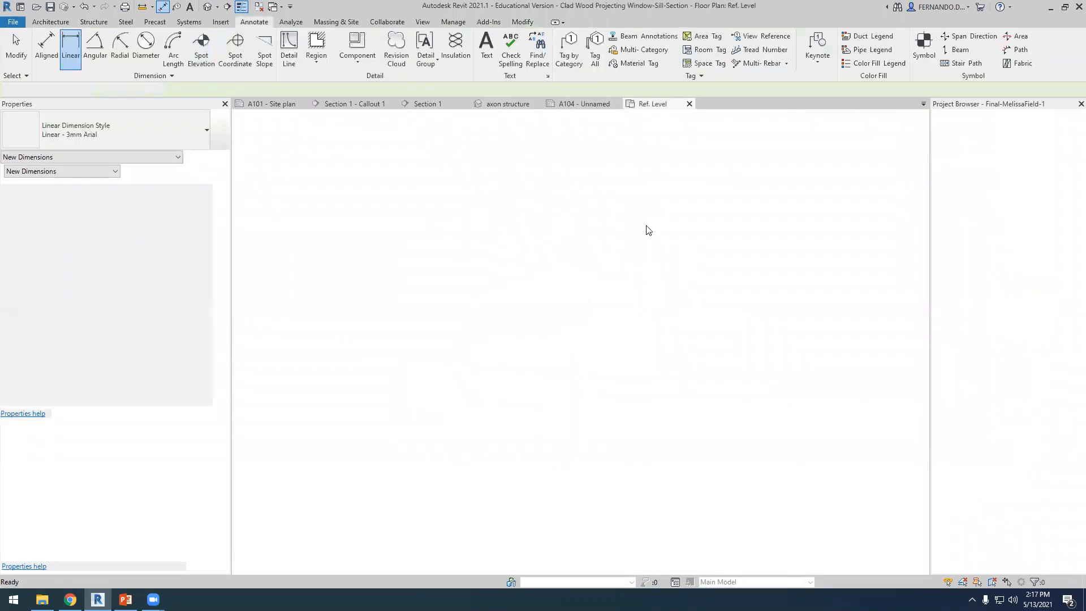
scroll(712, 413, "up", 1)
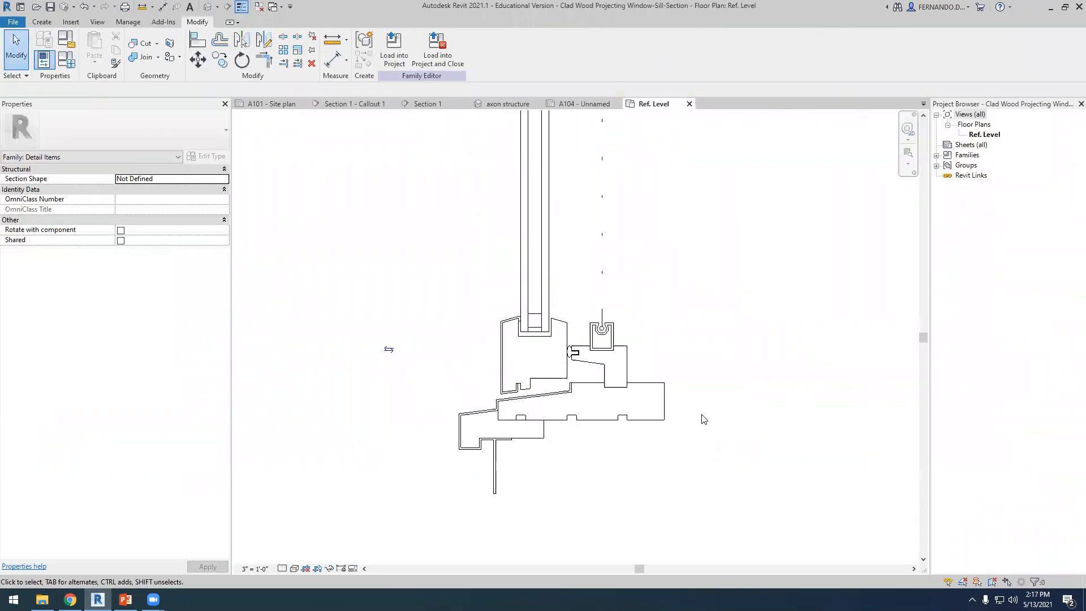
scroll(537, 439, "up", 1)
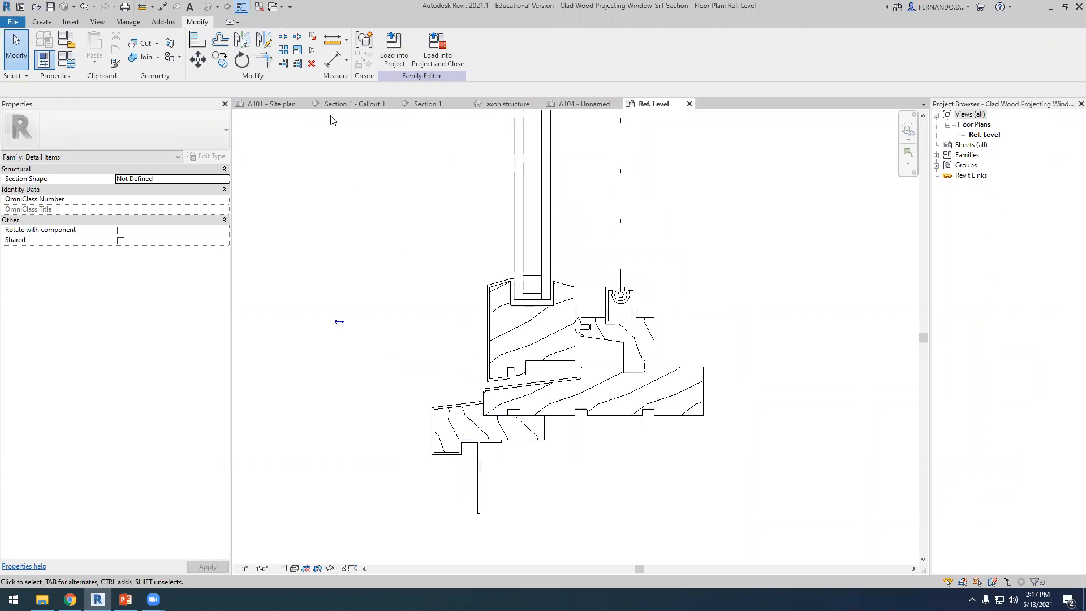
left_click(355, 103)
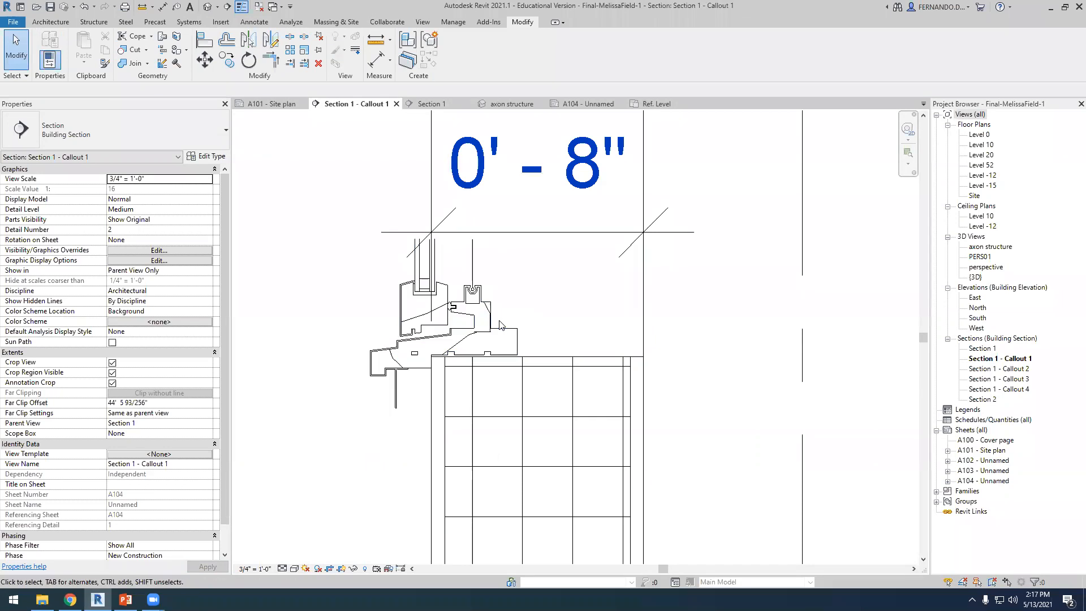
In the sill family, draw an 8" horizontal guide line inward from the midpoint of the lower wood block's inner edge.
double_click(515, 338)
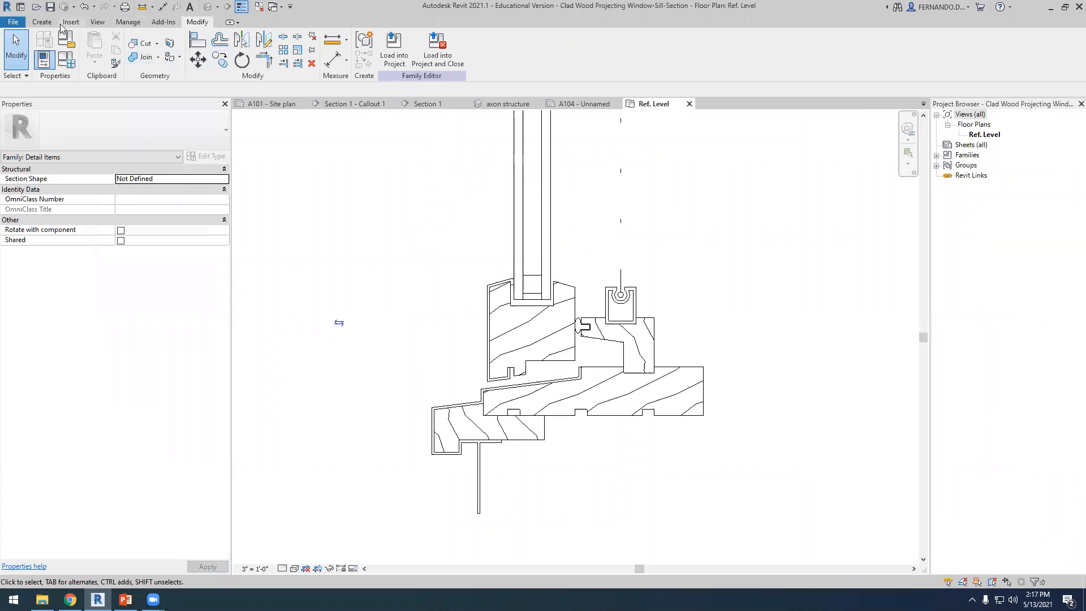
left_click(44, 23)
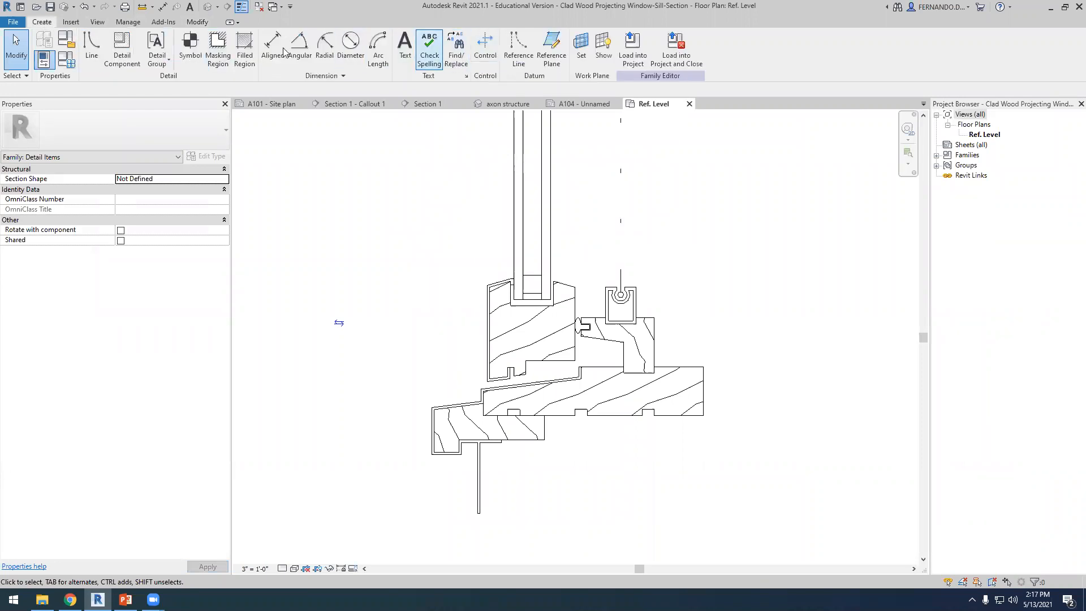
left_click(98, 51)
scroll(563, 433, "up", 1)
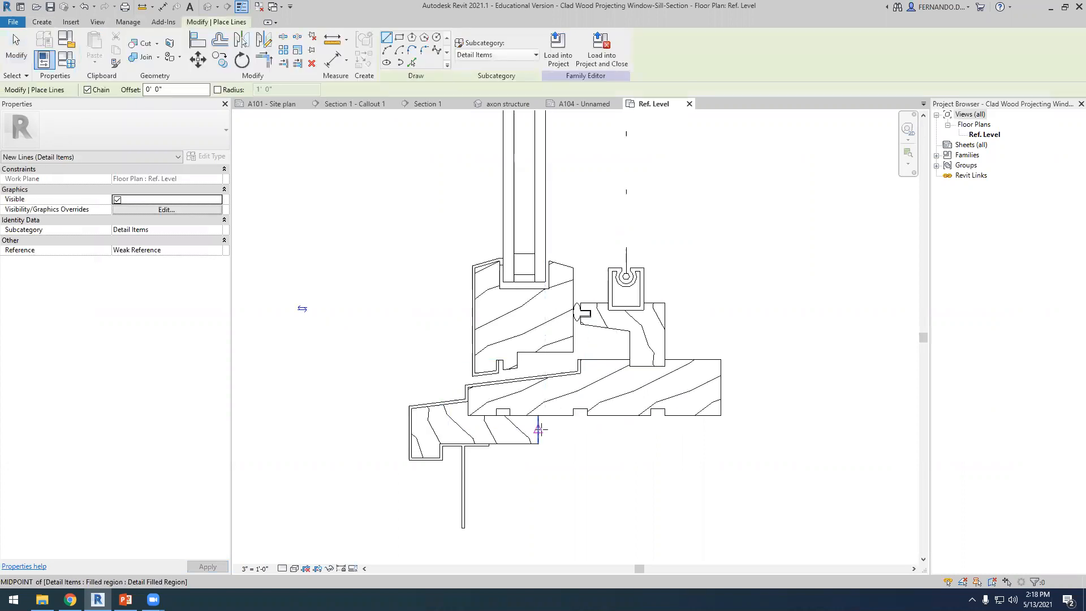
left_click(542, 431)
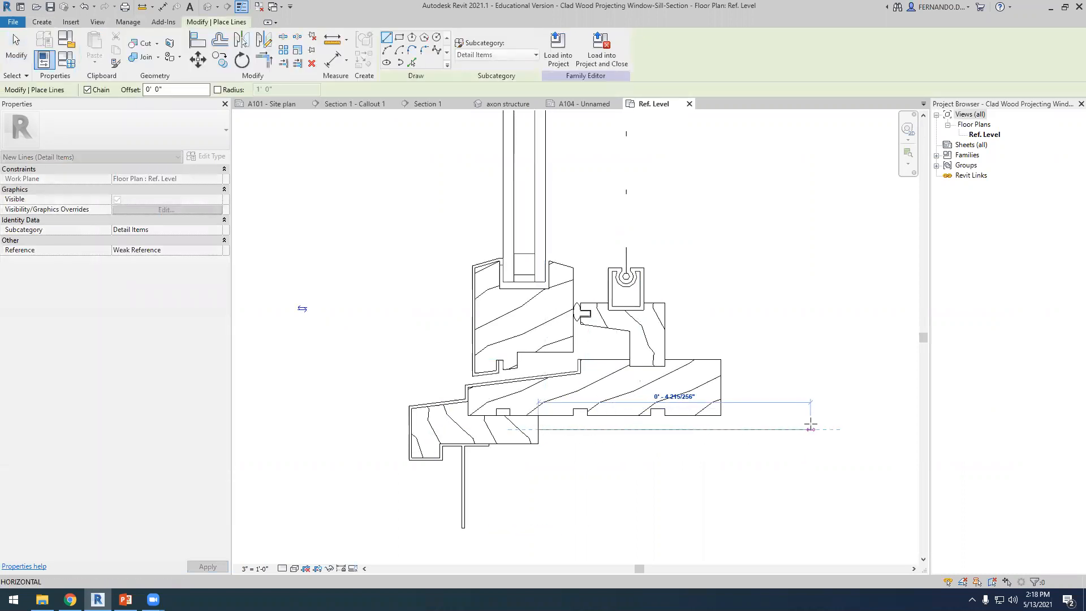
type("8")
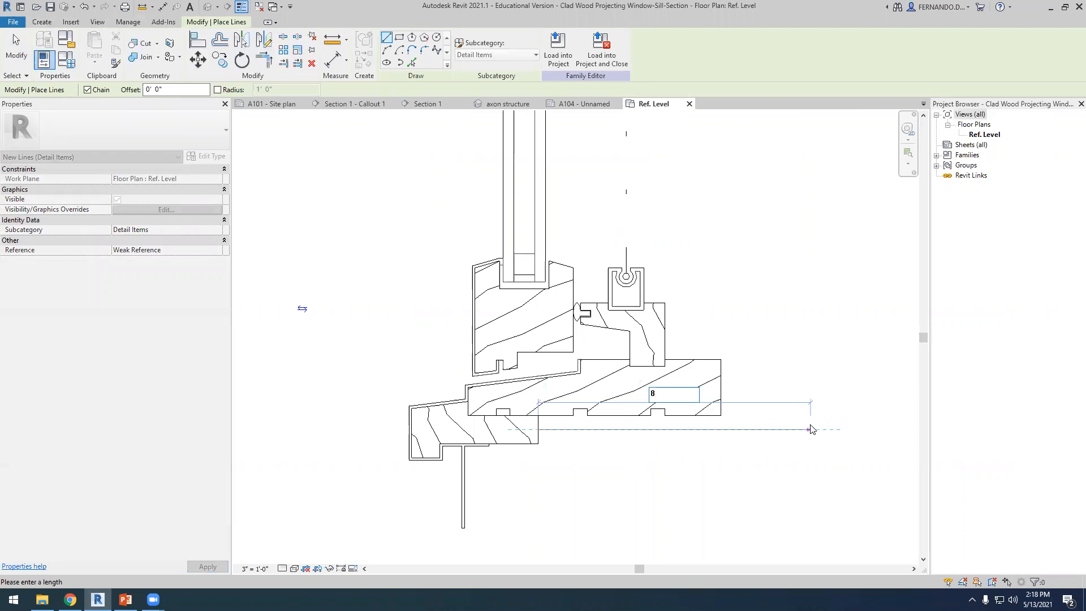
type("\"")
key("Return")
scroll(535, 389, "down", 2)
scroll(635, 424, "down", 2)
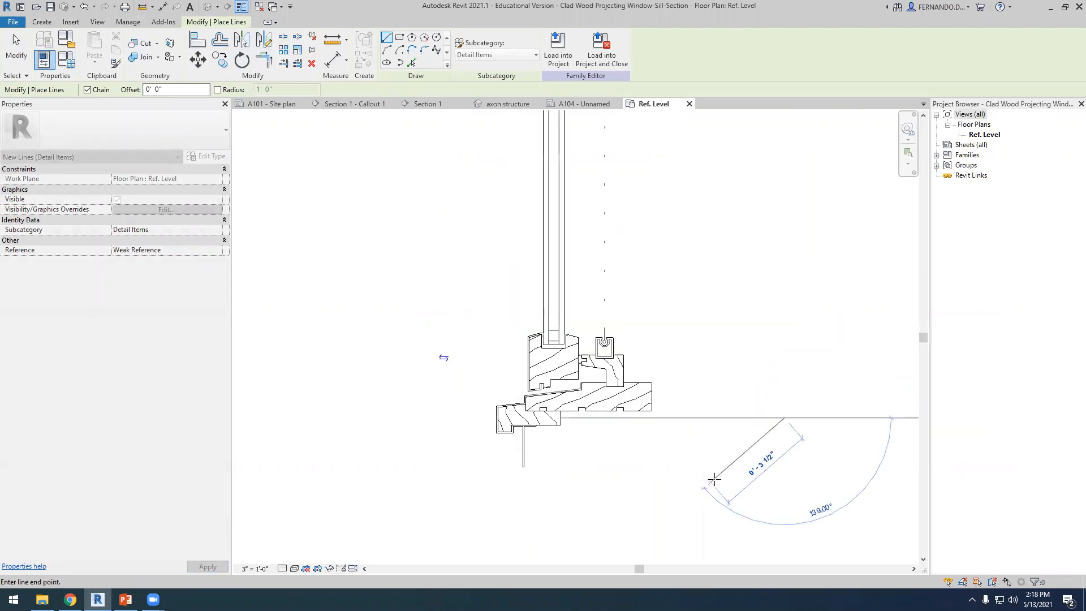
key("Escape")
key("Escape")
Stretch the inner end of the wood sill's filled region to the end of the 8" guide line.
scroll(536, 399, "down", 1)
scroll(650, 392, "up", 1)
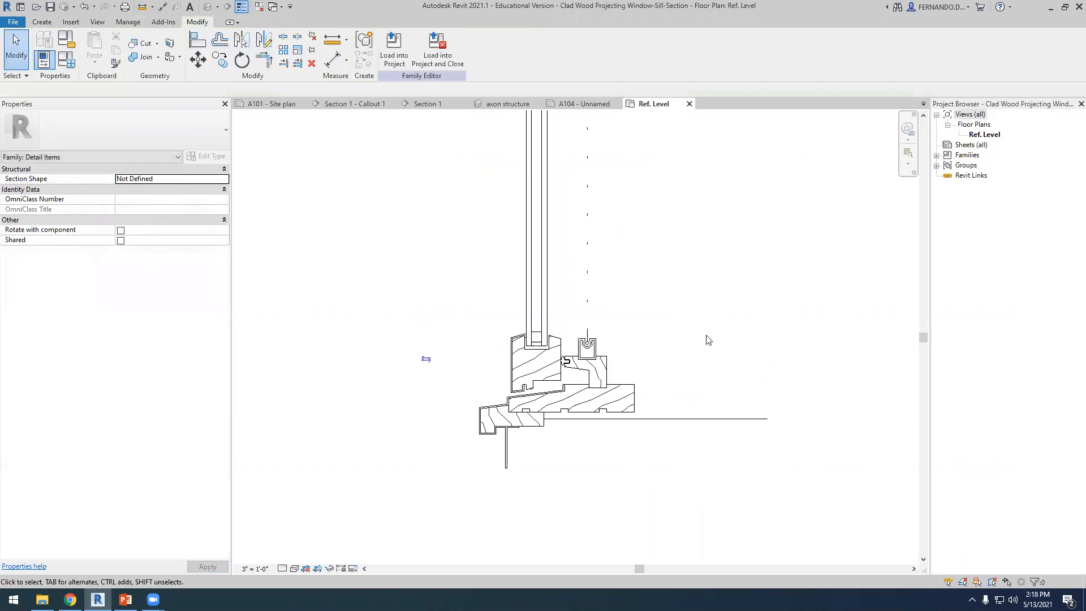
left_click(636, 402)
left_click_drag(637, 403, 771, 416)
left_click(735, 490)
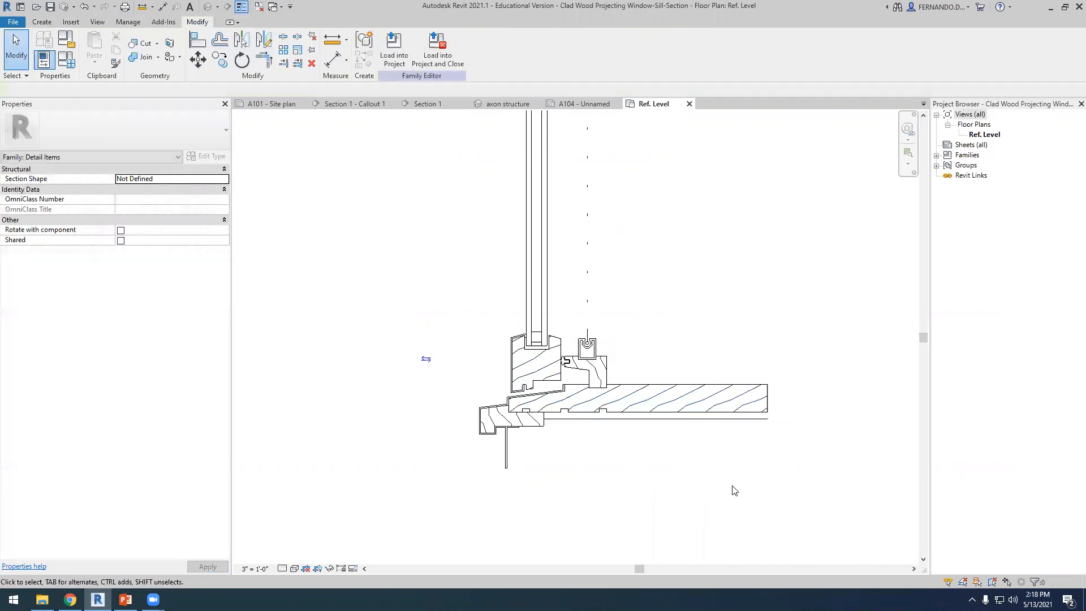
Delete the 8" guide line beneath the wood sill and reload the edited sill family into the project.
scroll(621, 437, "up", 2)
left_click(632, 411)
key("Delete")
scroll(557, 485, "down", 3)
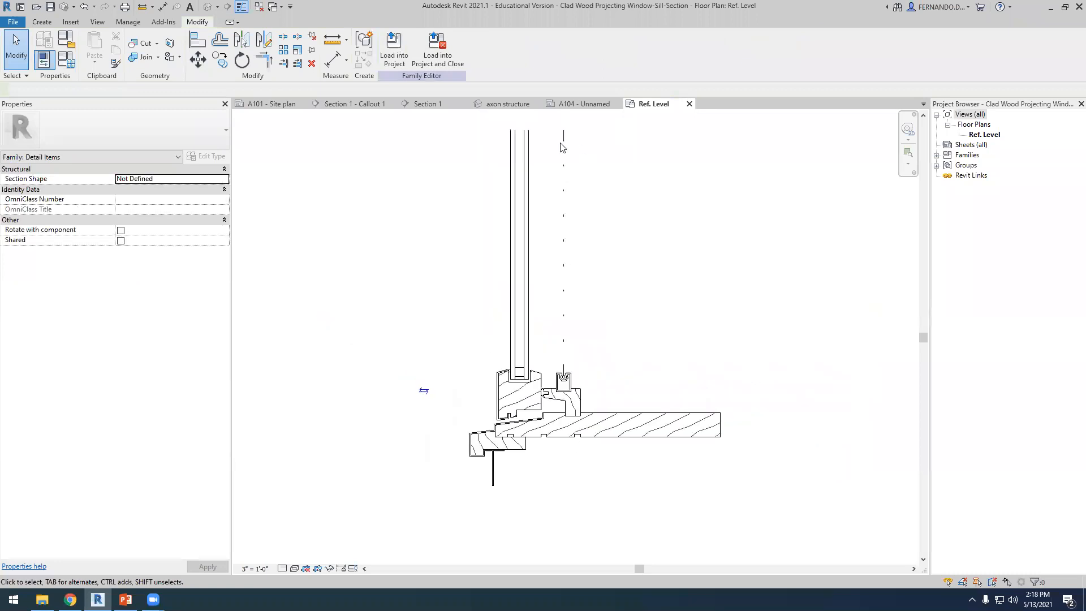
left_click(393, 48)
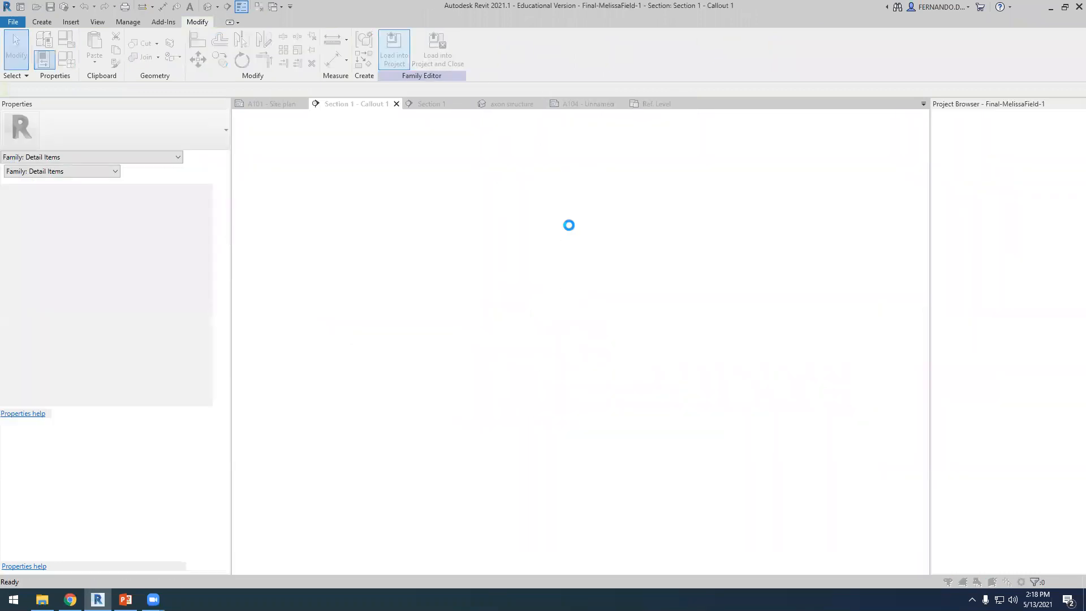
left_click(547, 272)
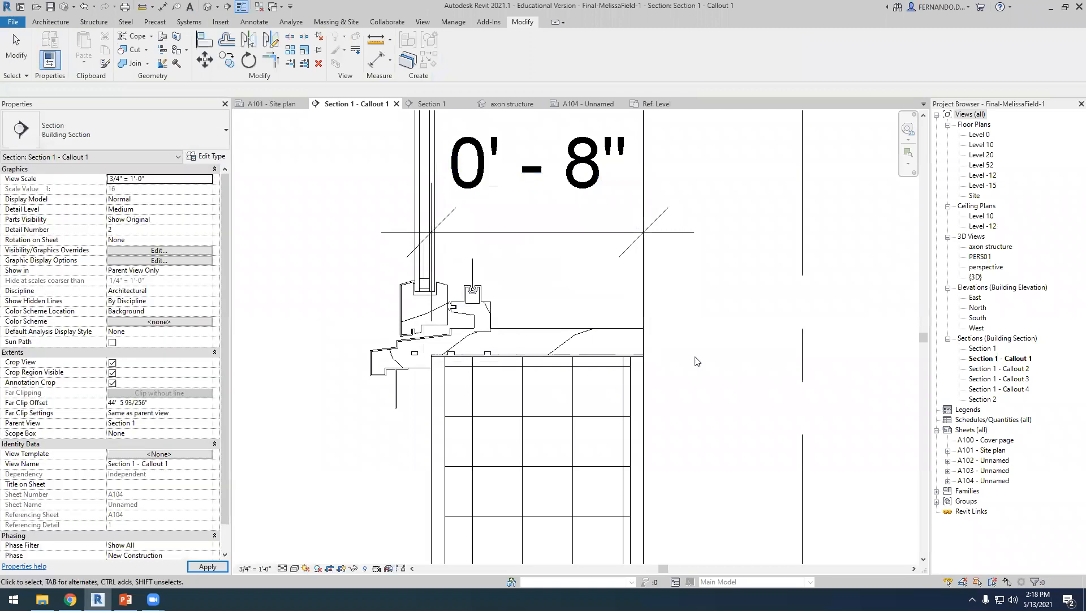
scroll(666, 360, "down", 3)
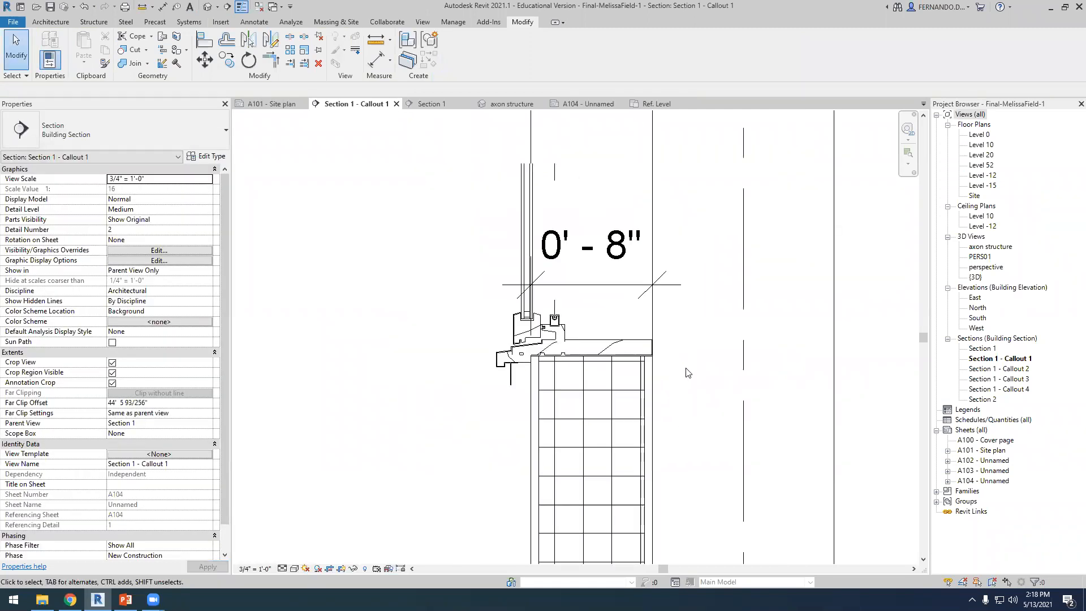
scroll(563, 339, "up", 3)
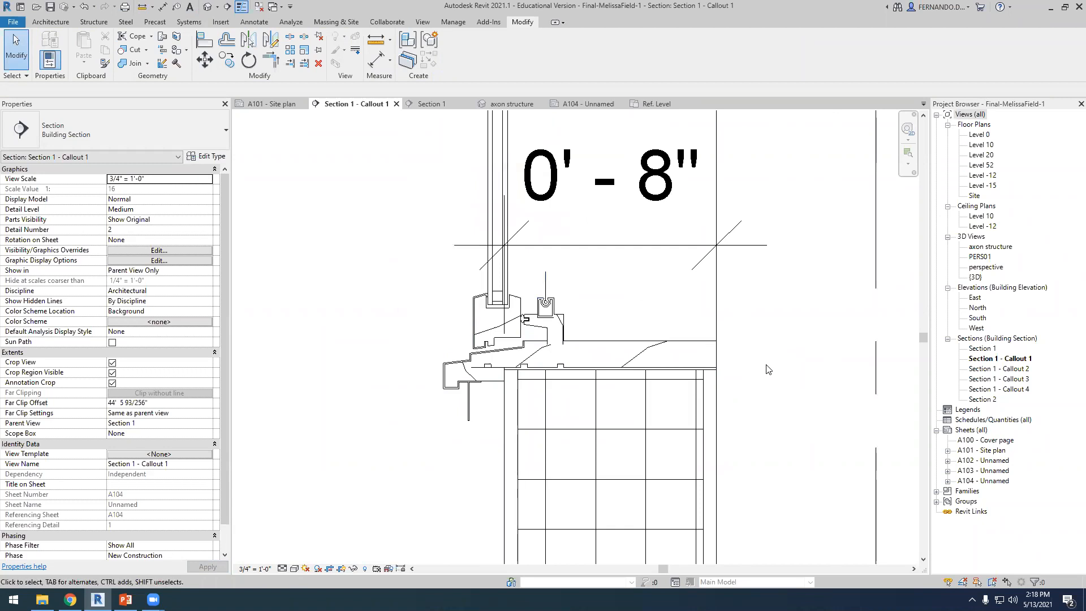
scroll(485, 368, "down", 1)
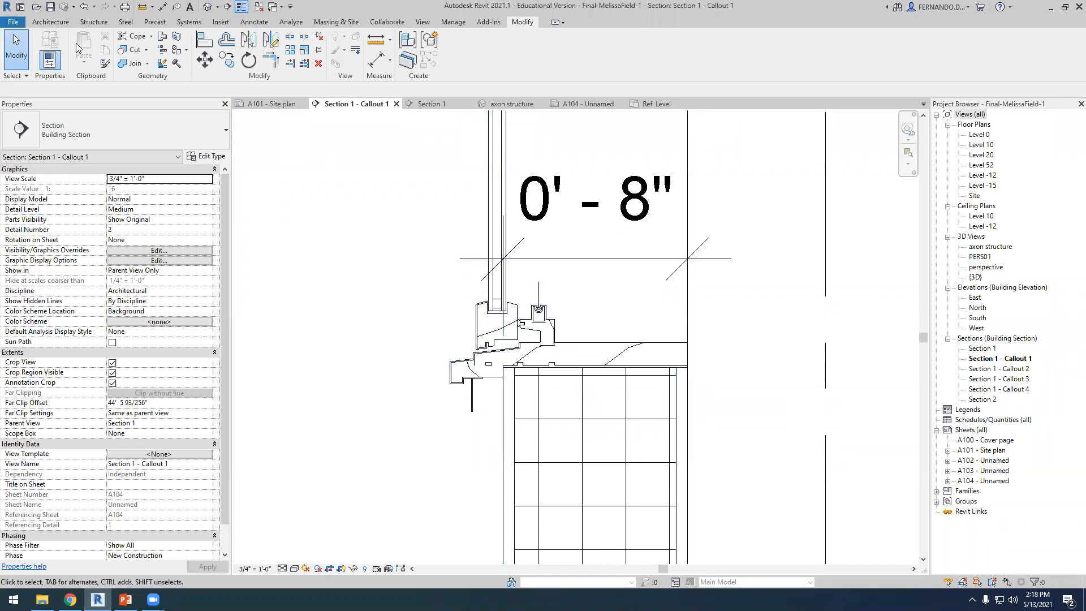
scroll(526, 316, "down", 3)
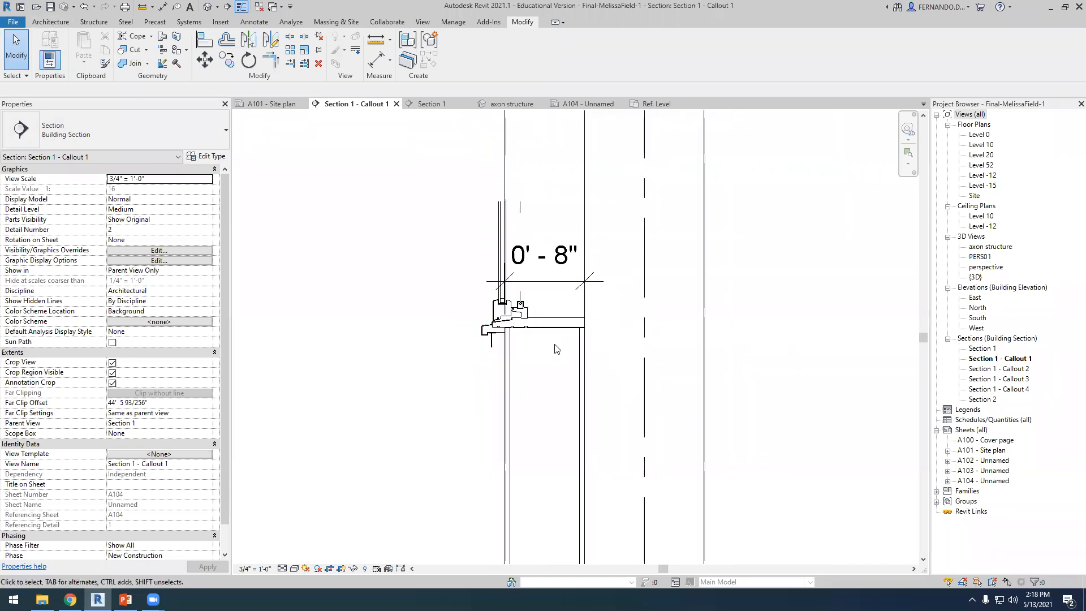
scroll(546, 368, "down", 3)
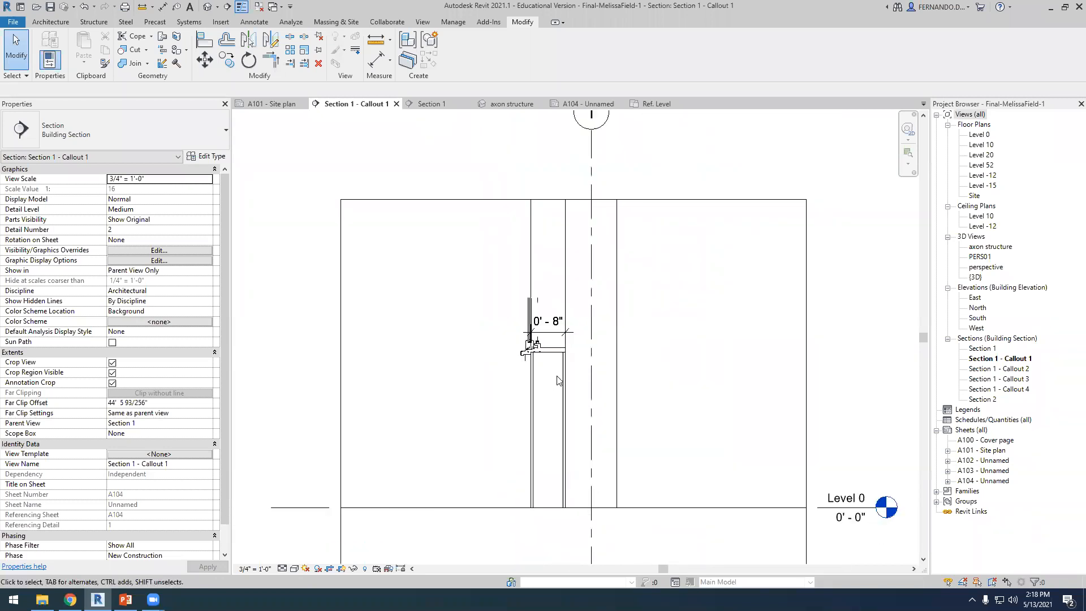
Create a rectangular masking region about 7" wide and 2 1/2" high over the wall core directly beneath the sill.
scroll(562, 342, "up", 3)
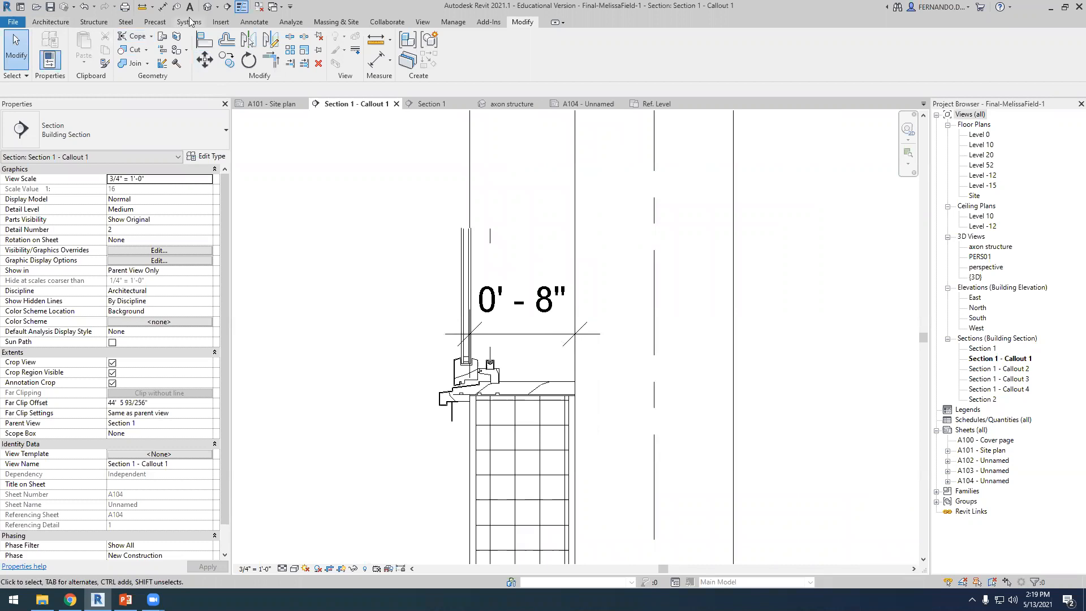
left_click(254, 23)
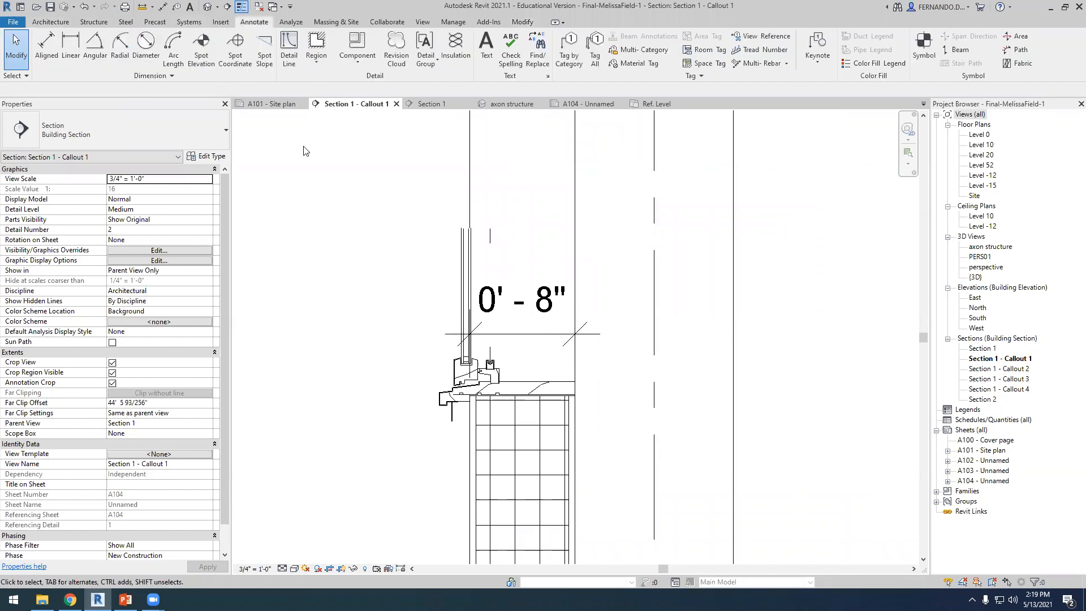
left_click(317, 56)
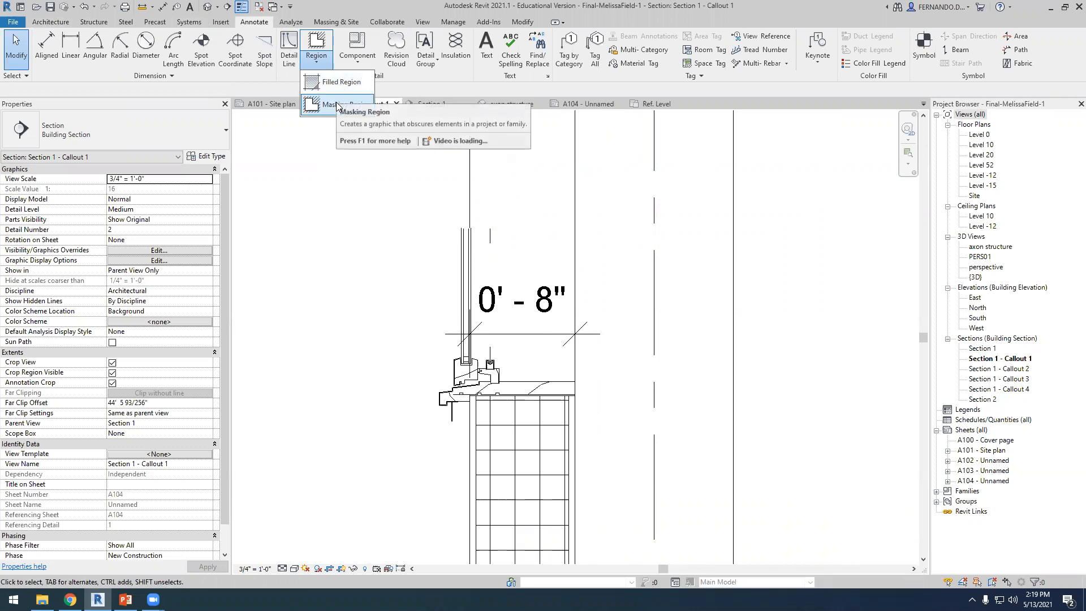
left_click(336, 106)
scroll(520, 419, "up", 5)
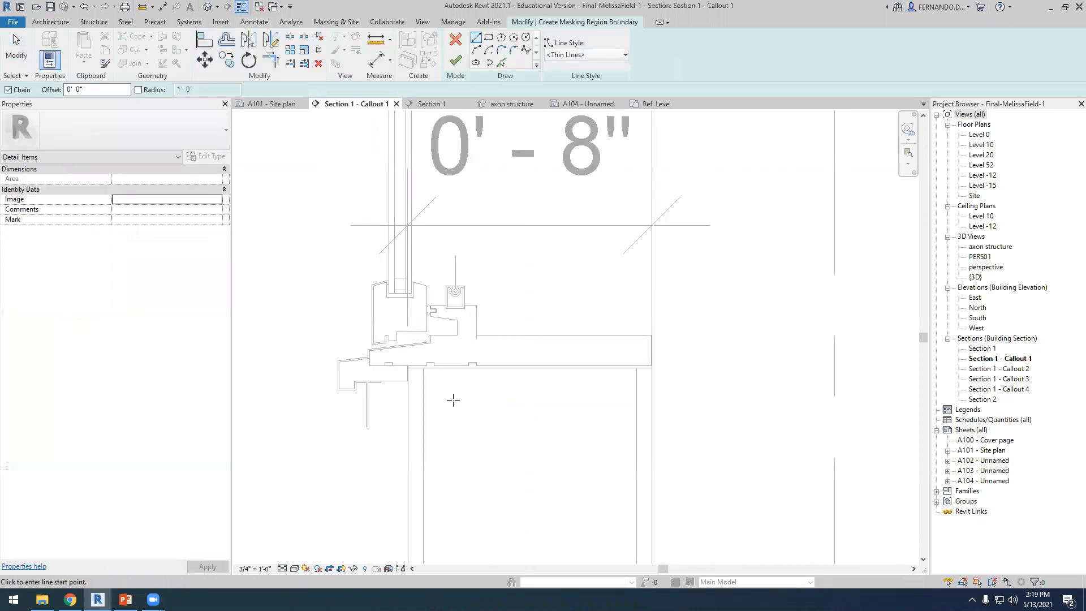
left_click(488, 39)
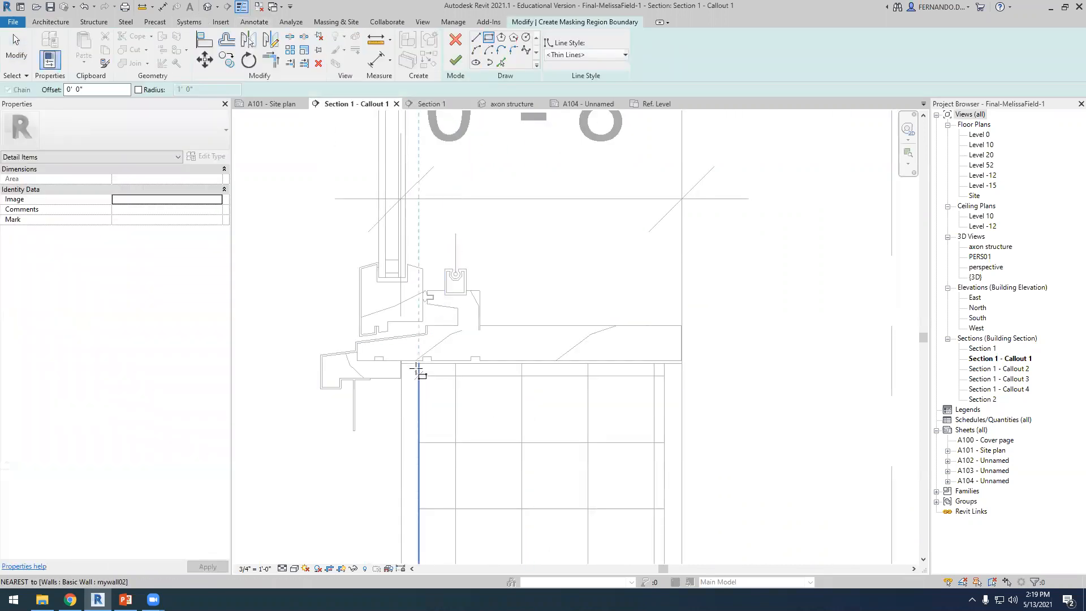
left_click(418, 364)
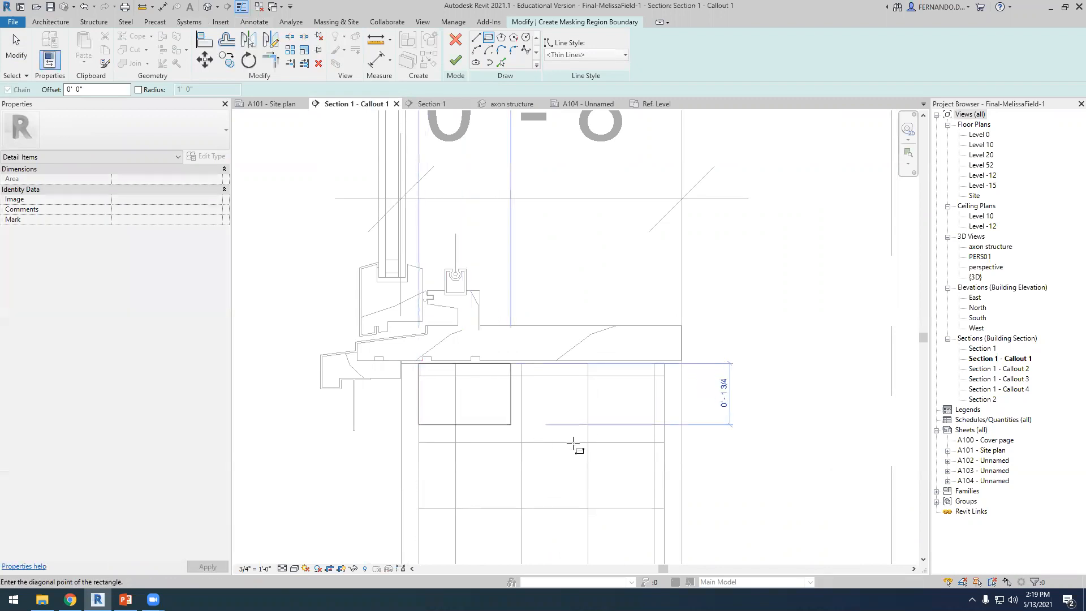
left_click(665, 447)
scroll(589, 373, "down", 1)
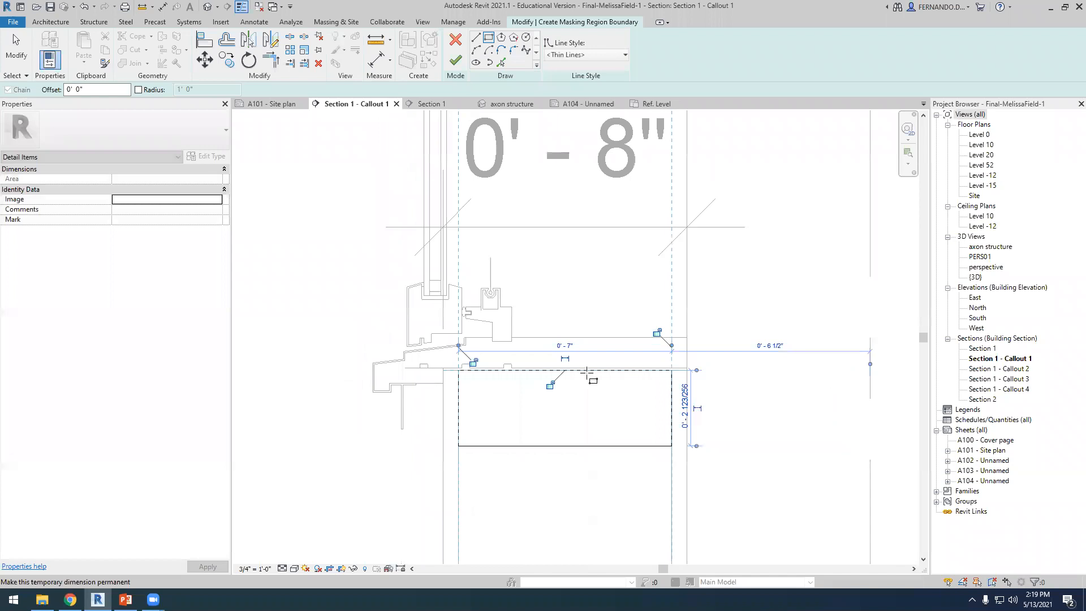
left_click(456, 61)
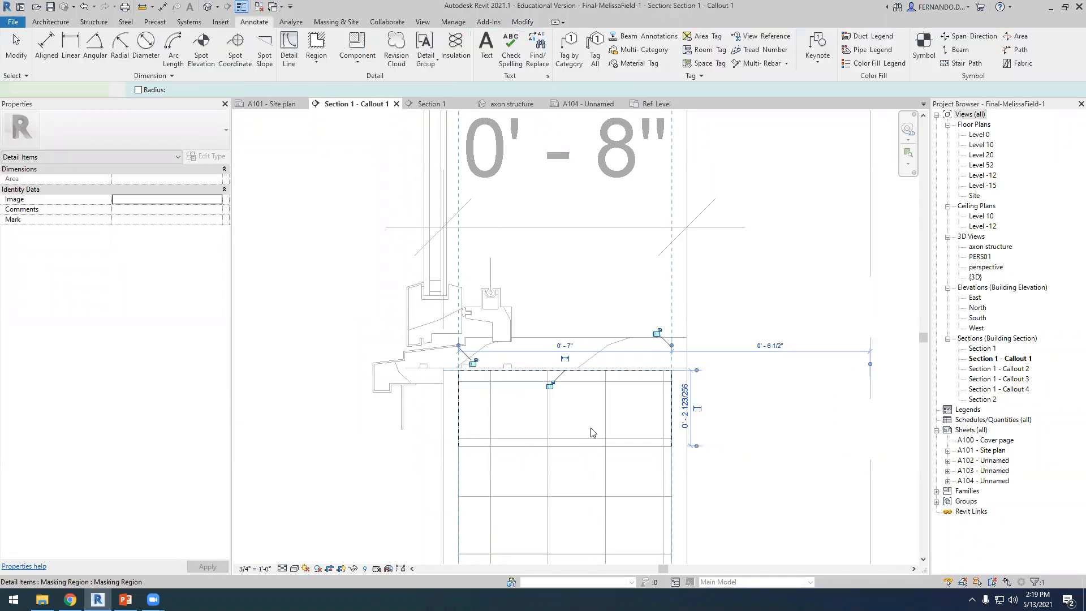
scroll(707, 396, "down", 1)
left_click(735, 384)
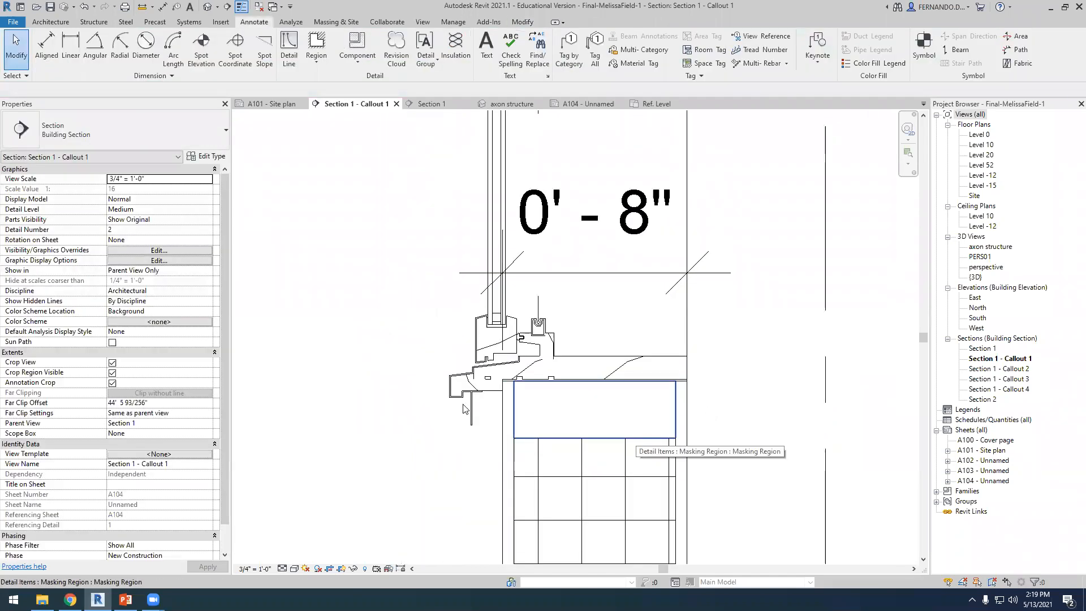
Try to override the masking region's category in this view with a Diagonal down 1.5mm foreground surface pattern.
scroll(464, 409, "down", 3)
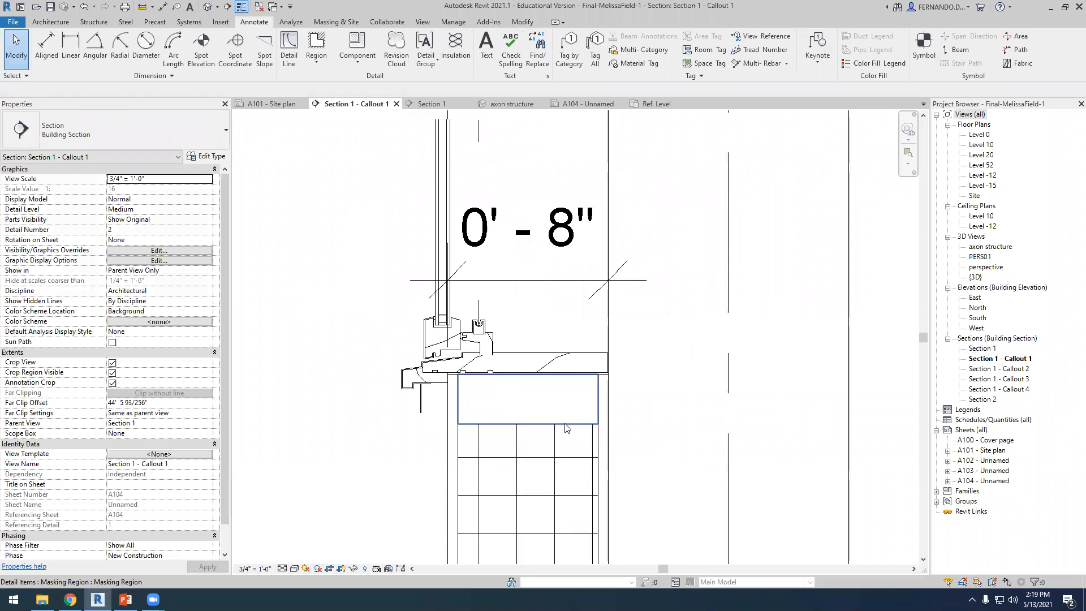
scroll(568, 429, "down", 1)
right_click(564, 423)
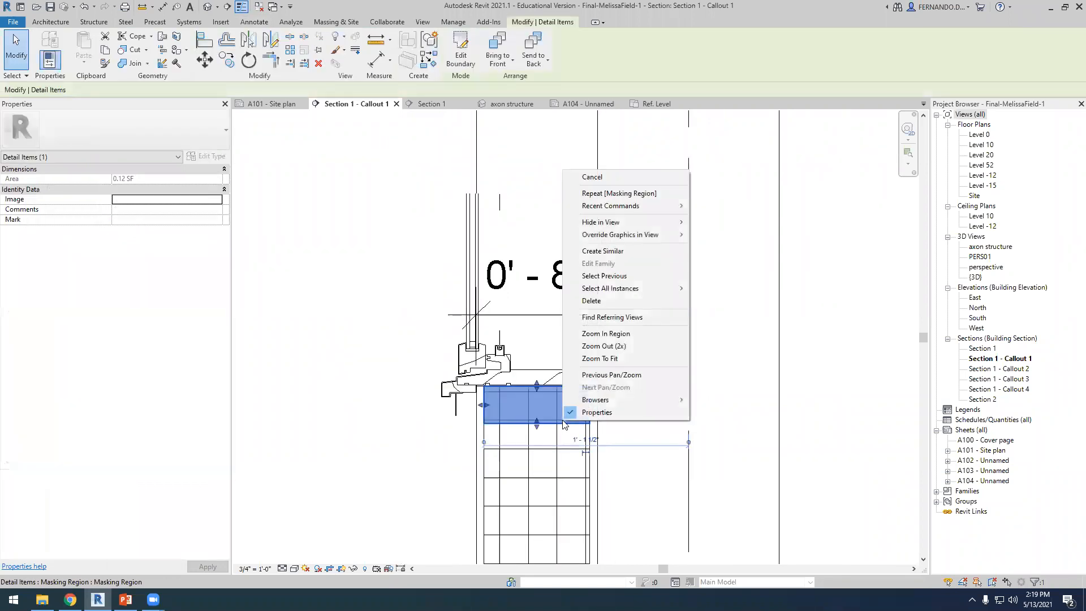
mouse_move(673, 237)
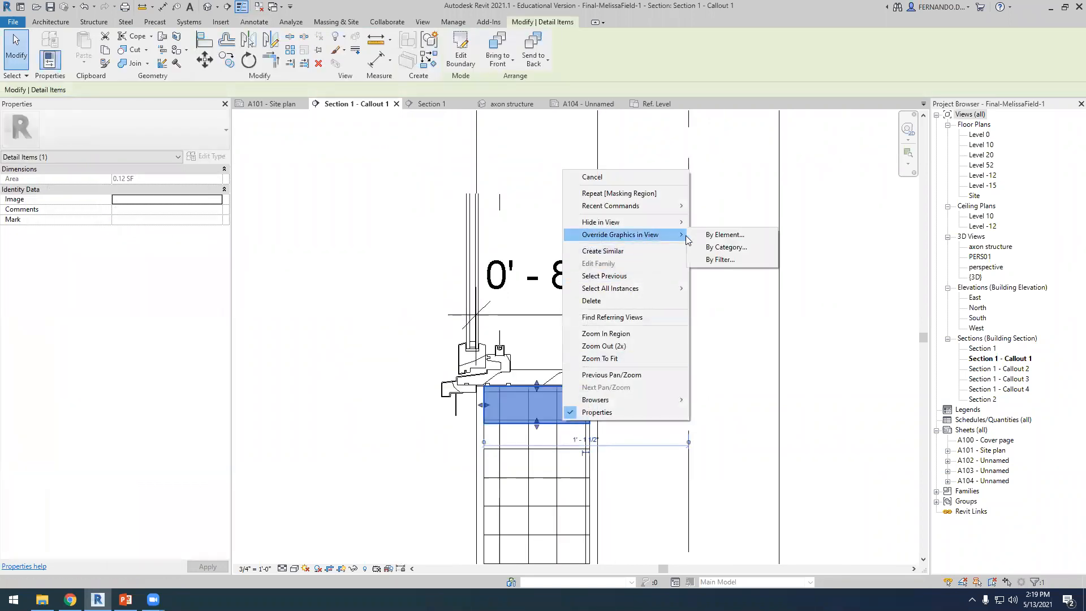
left_click(725, 248)
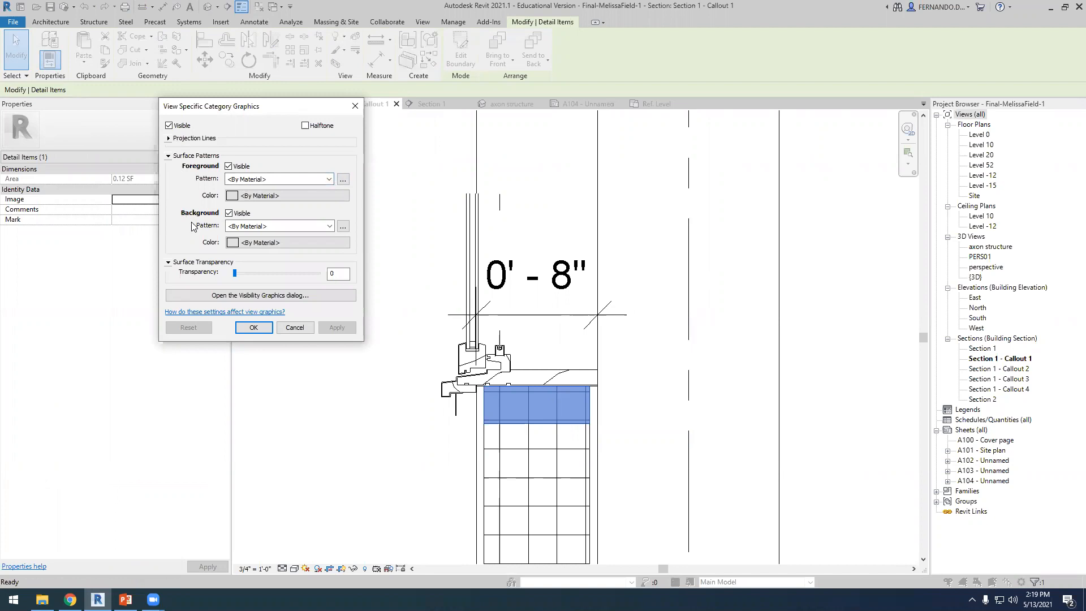
left_click(319, 180)
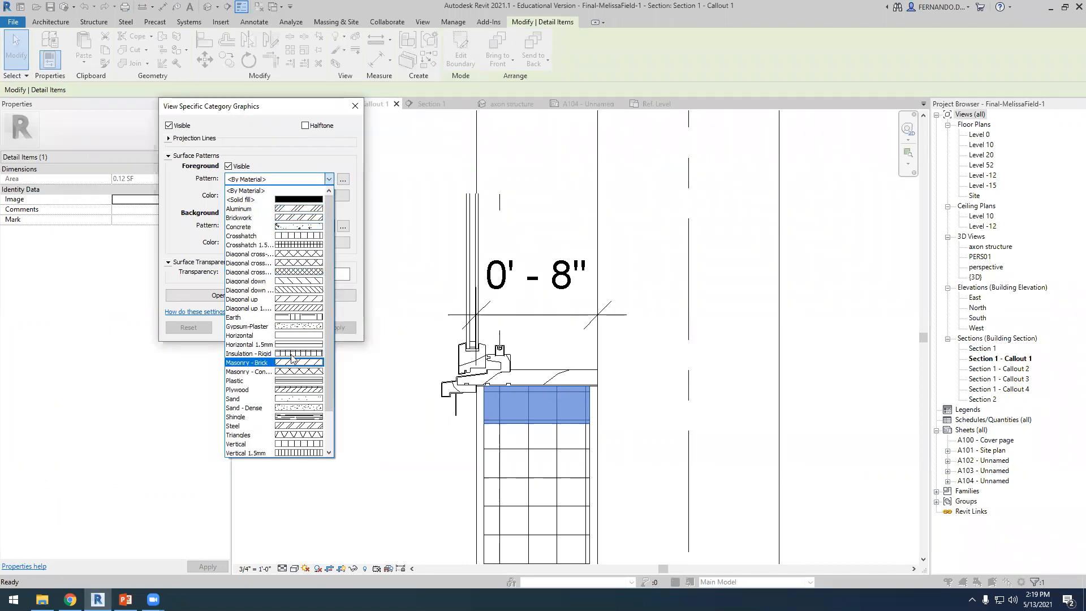
left_click(292, 291)
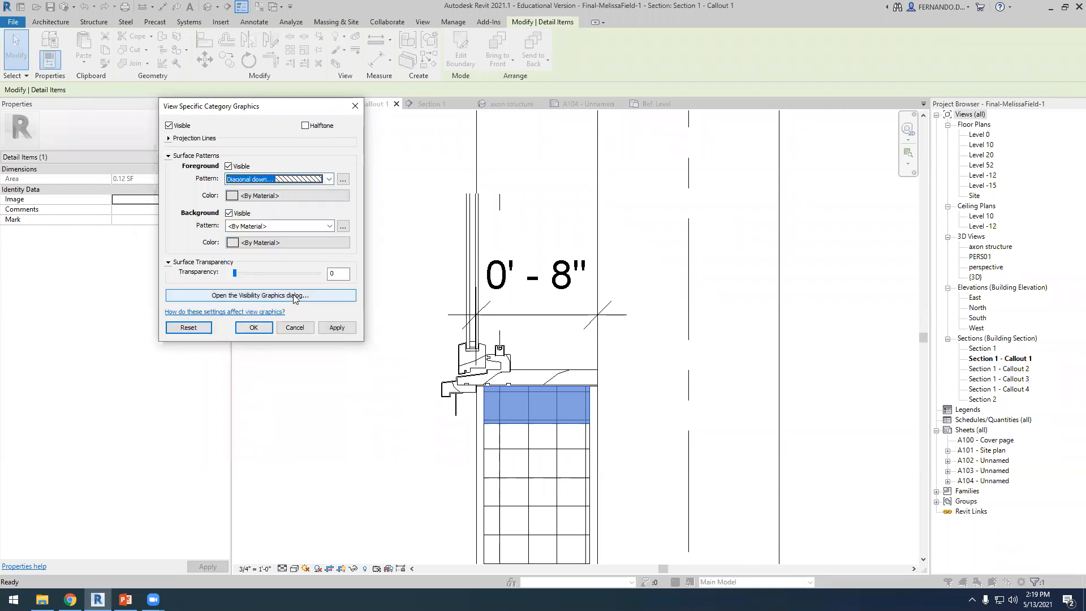
left_click(336, 328)
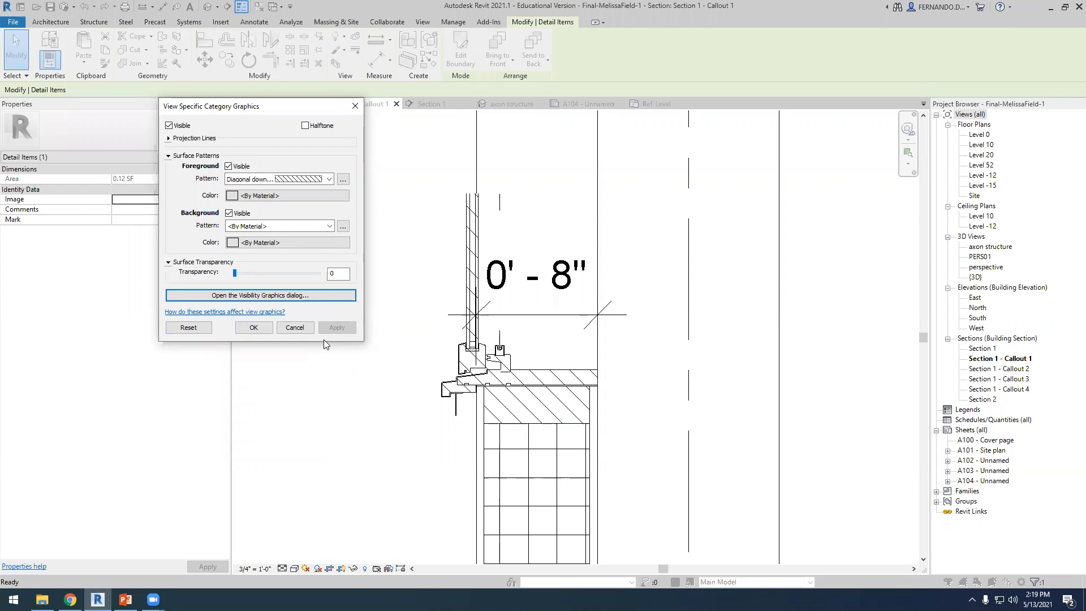
left_click(254, 328)
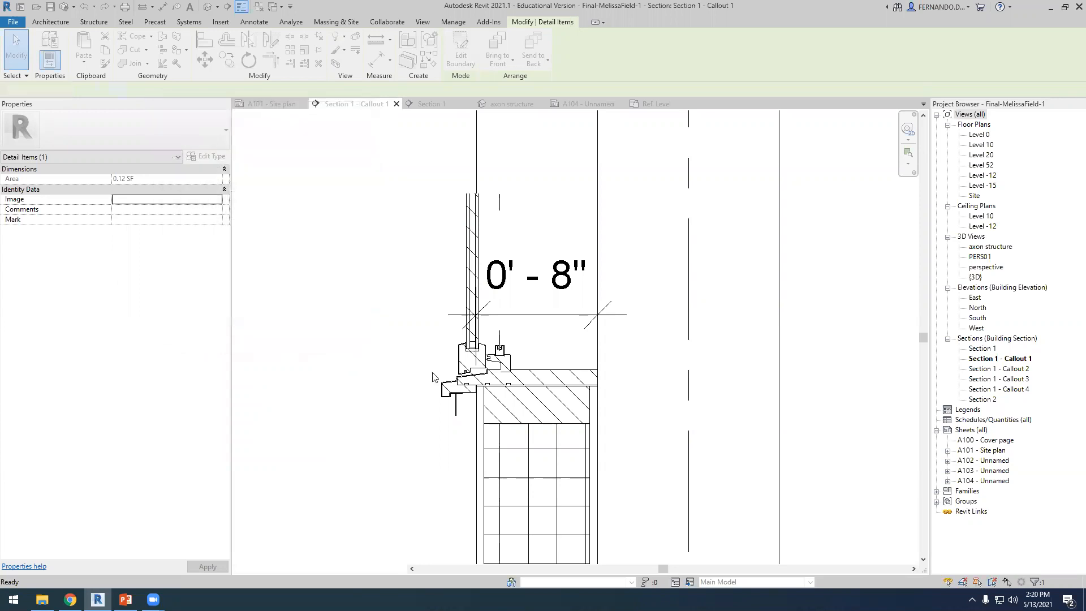
left_click(400, 352)
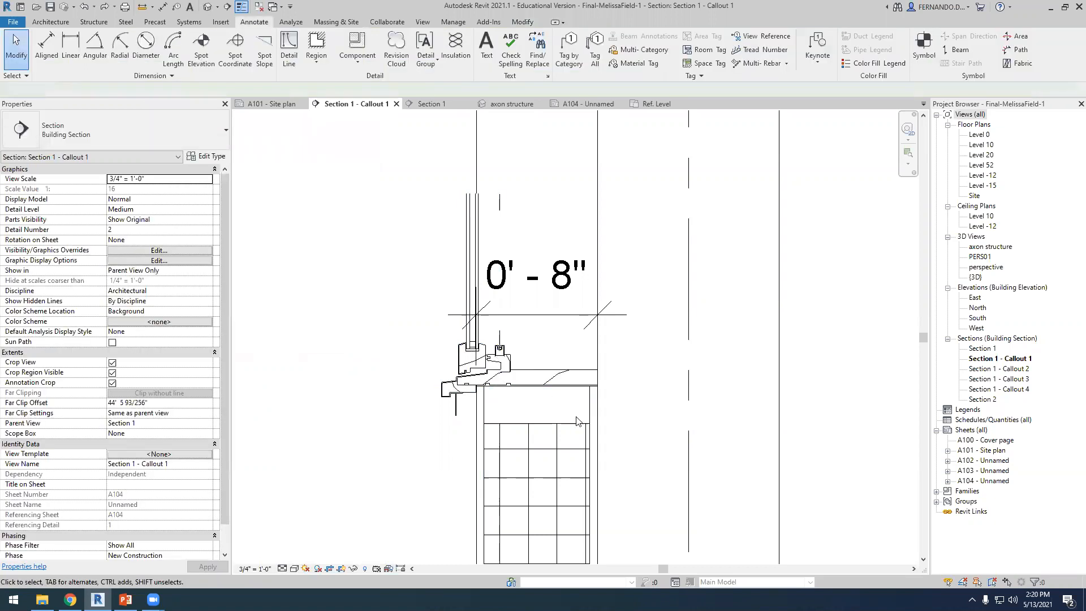
Override only the masking region element's foreground surface pattern in this view with Diagonal down 1.5mm.
left_click(567, 420)
right_click(566, 420)
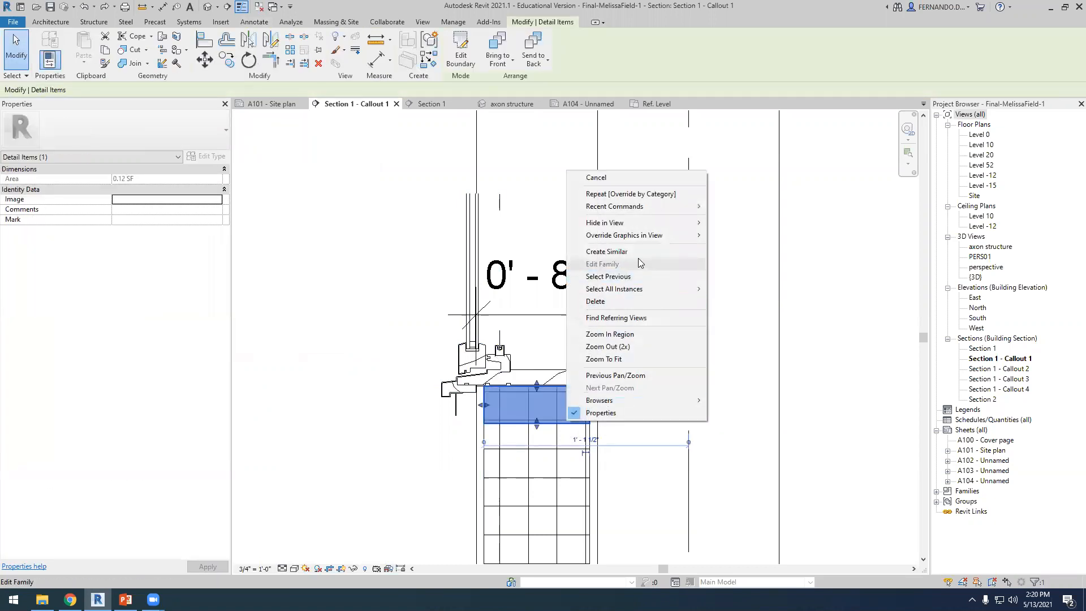
left_click(738, 235)
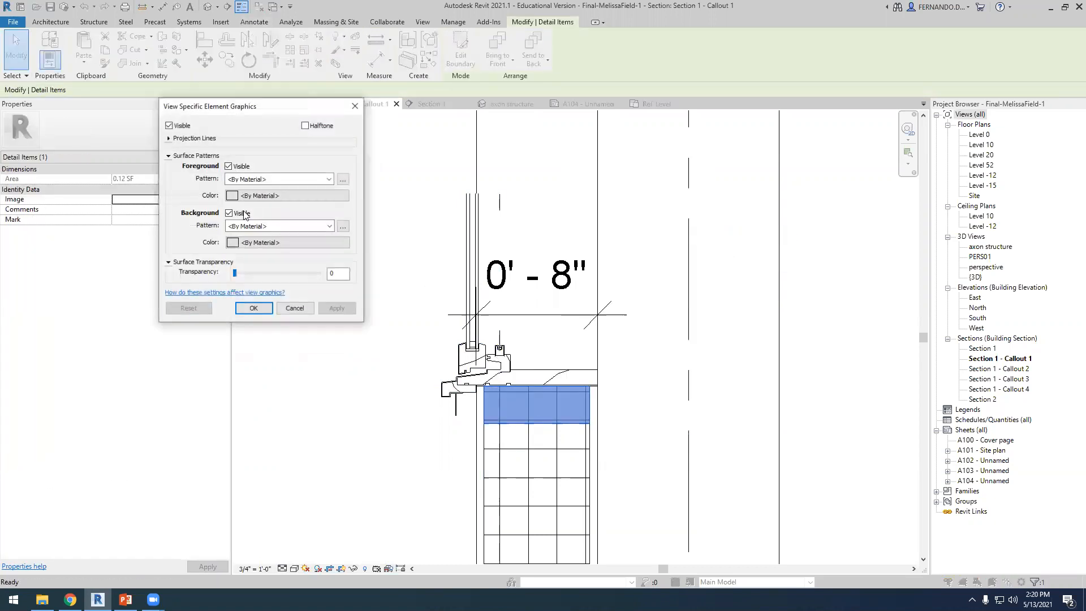
left_click(329, 183)
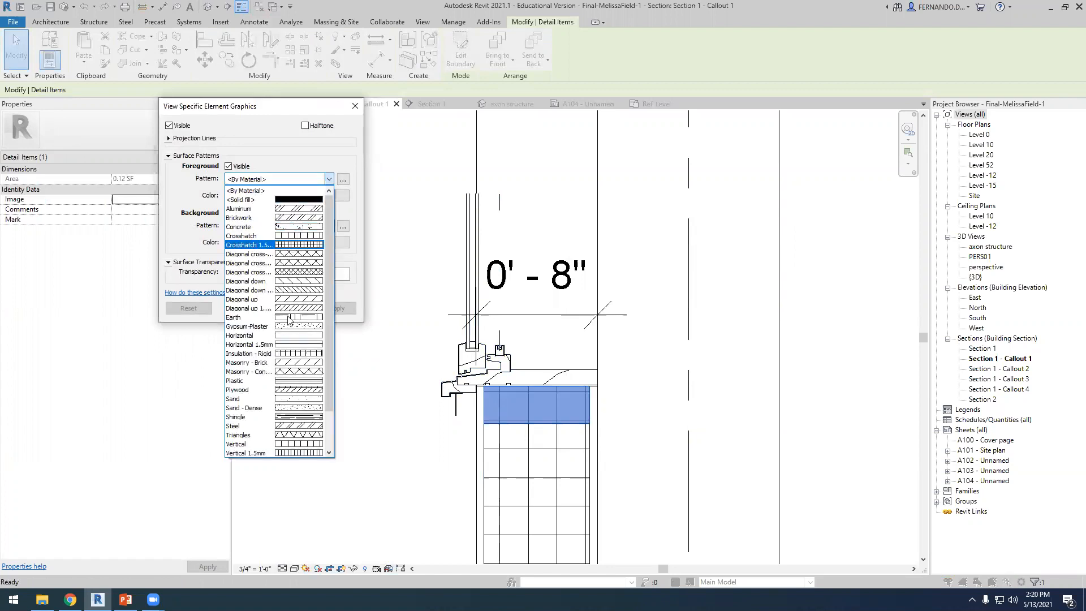
left_click(305, 290)
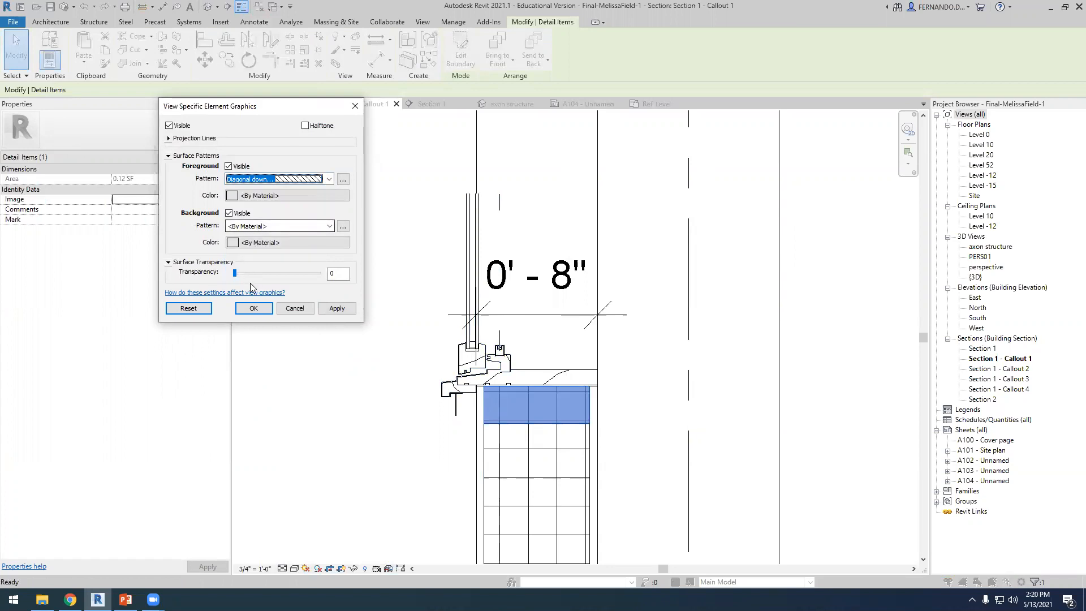
left_click(336, 309)
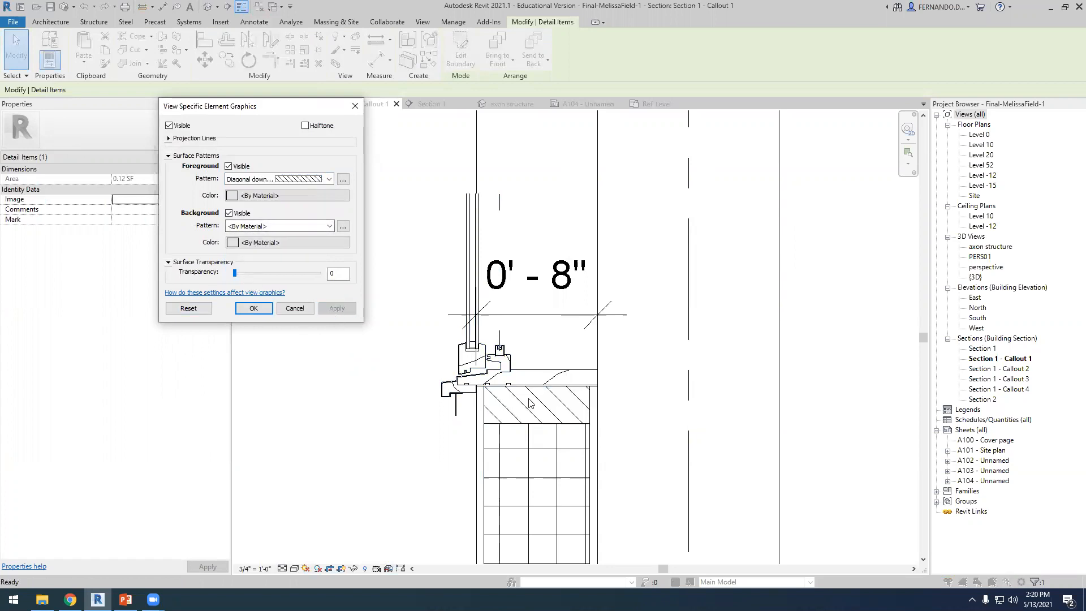
Tighten the line spacing of the Diagonal down 1.5mm fill pattern used by the masking region's foreground surface override.
left_click(343, 180)
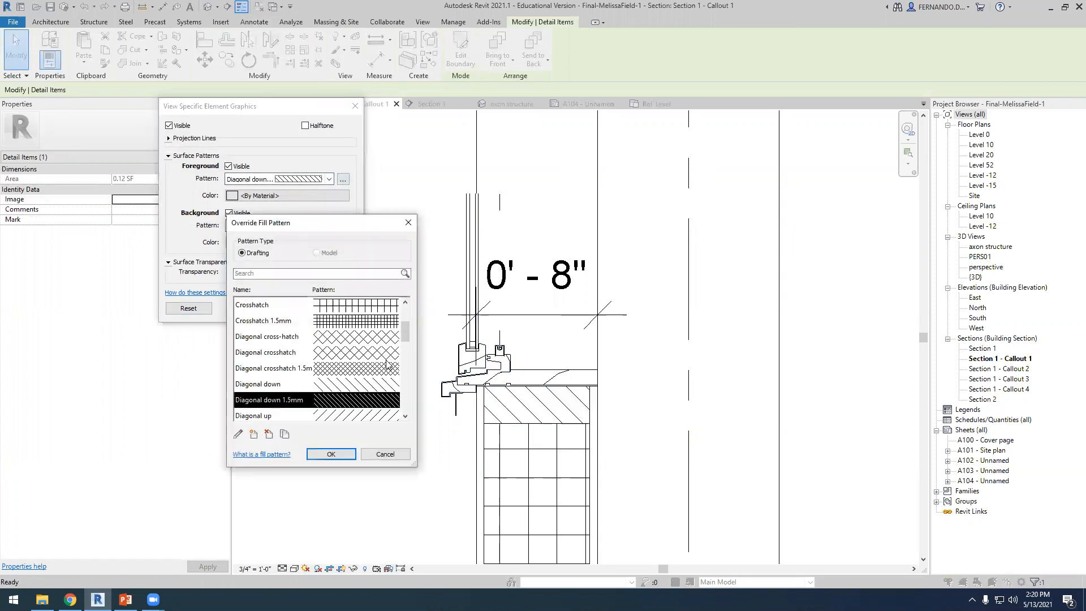
double_click(347, 406)
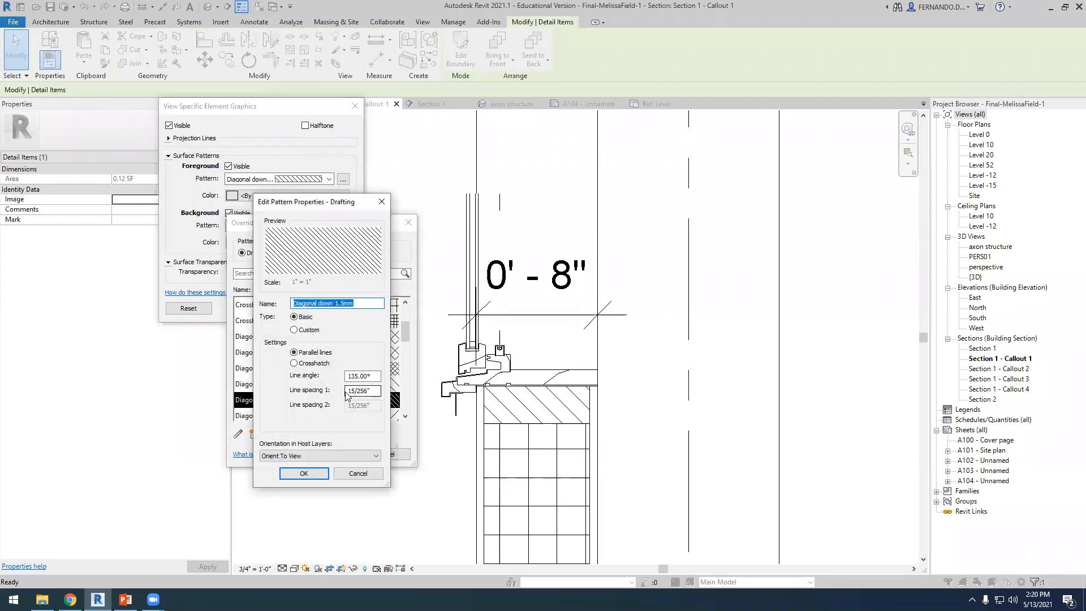
left_click(351, 391)
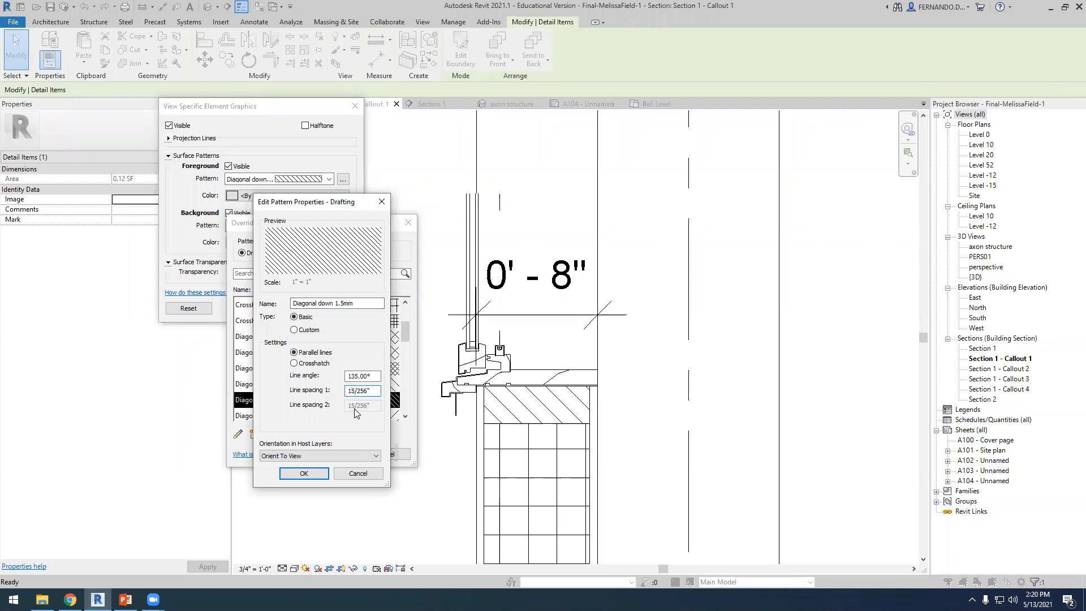
key("BackSpace")
left_click(326, 473)
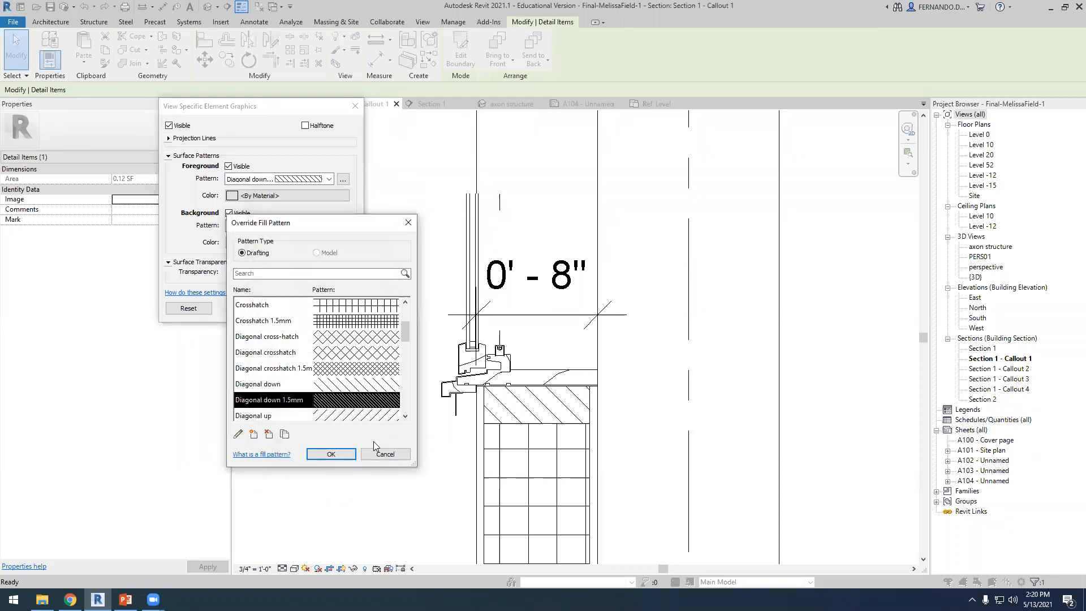
left_click(341, 453)
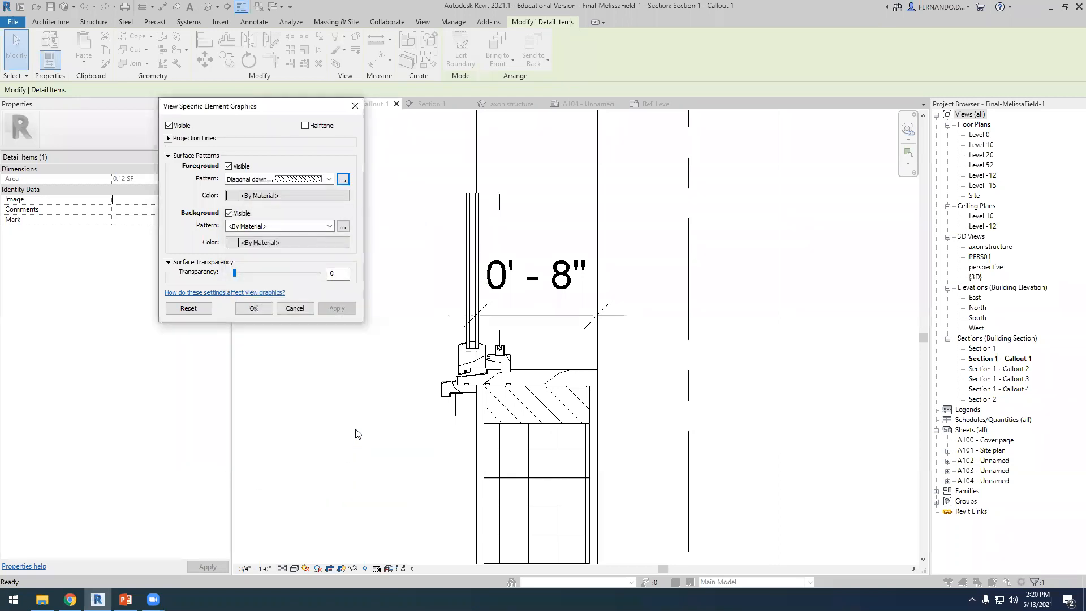
left_click(253, 309)
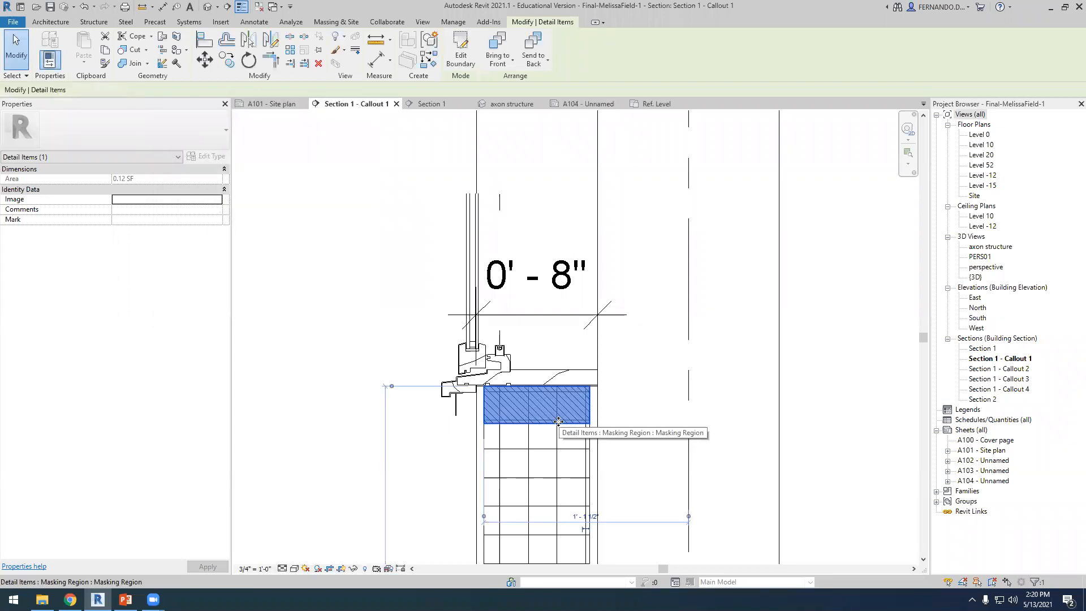
key("Escape")
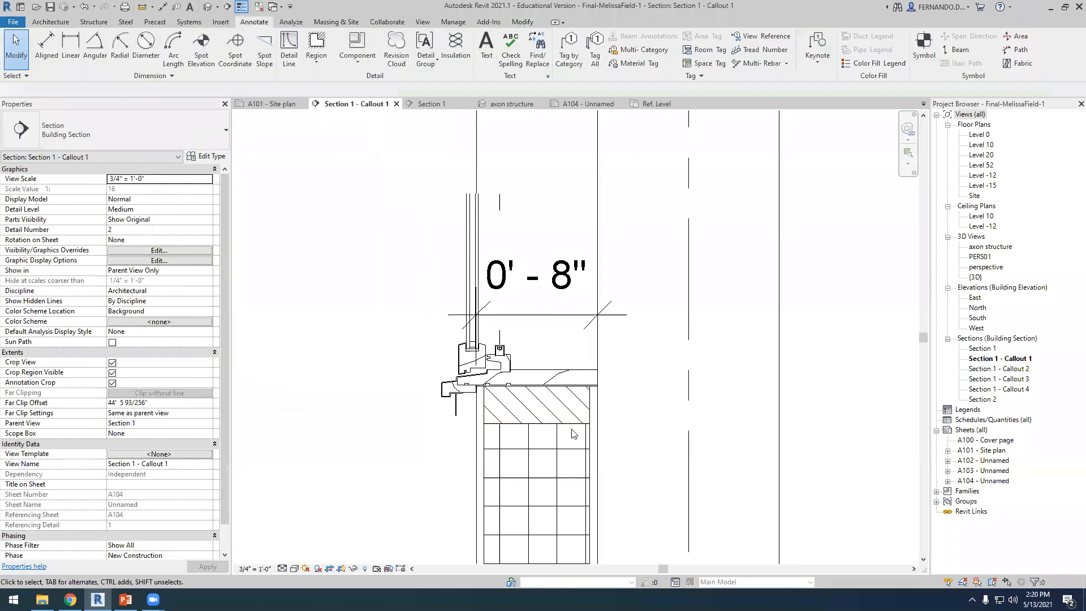
Examine the masking region's hatch beneath the sill at several zoom levels.
scroll(571, 421, "up", 3)
scroll(572, 421, "down", 5)
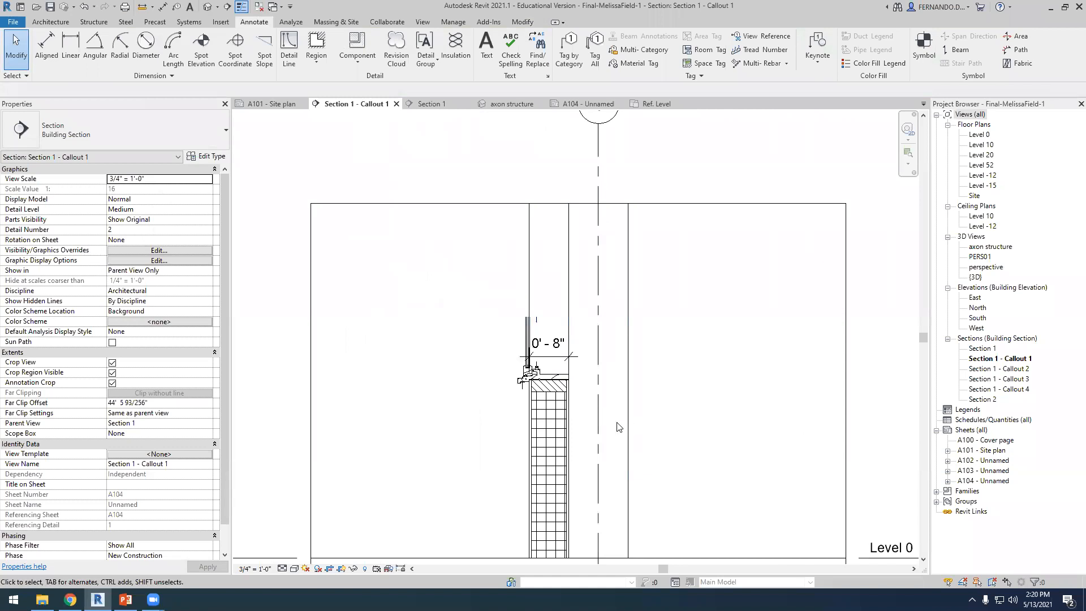
scroll(618, 427, "up", 2)
left_click(445, 107)
left_click(357, 104)
scroll(486, 368, "up", 2)
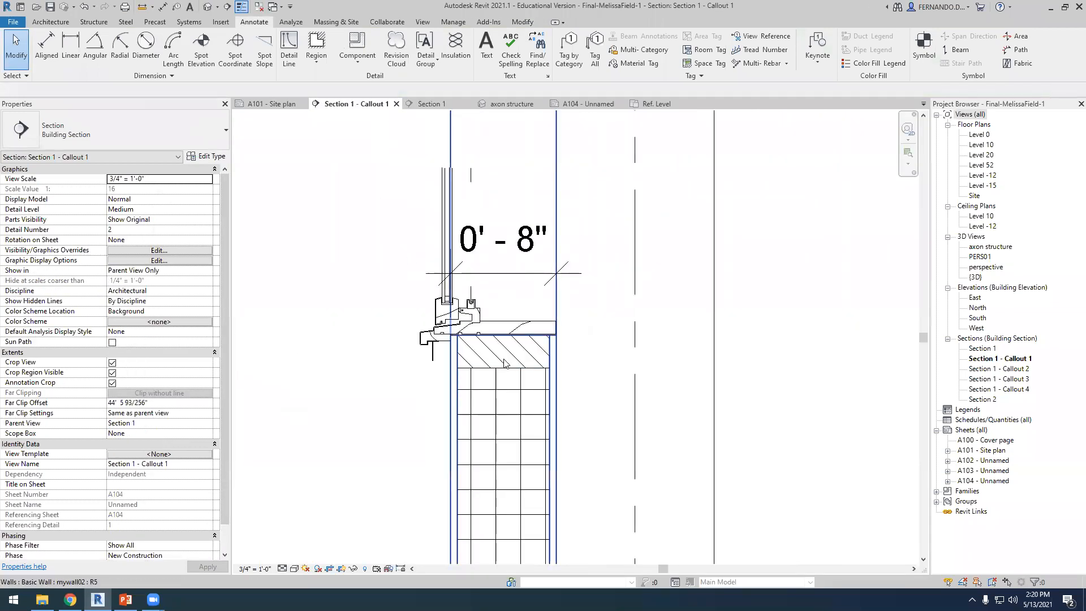
left_click(501, 363)
scroll(532, 365, "up", 1)
scroll(532, 365, "up", 4)
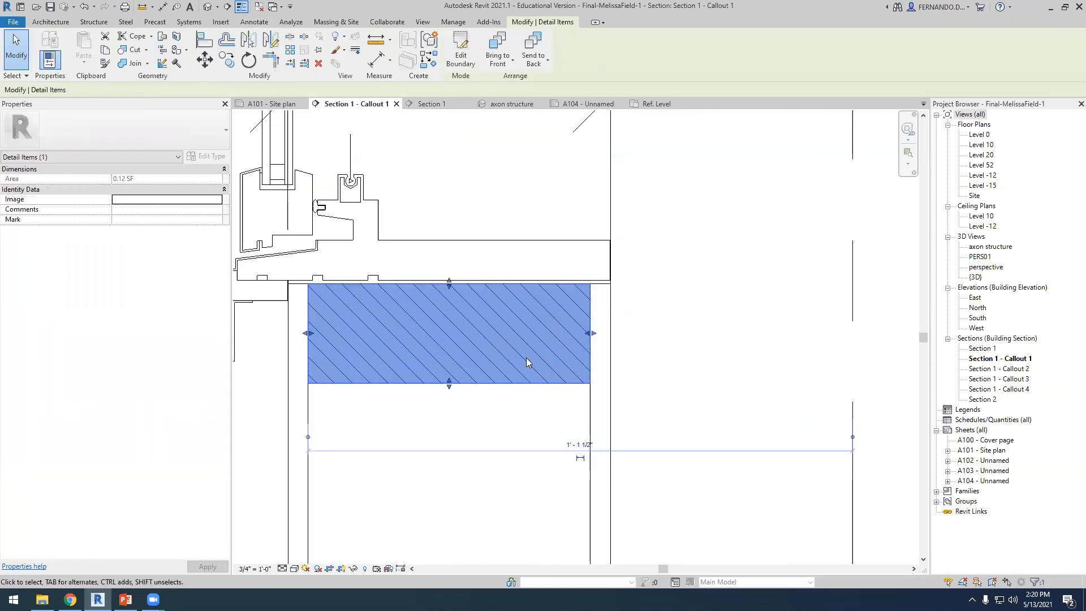
scroll(555, 334, "down", 3)
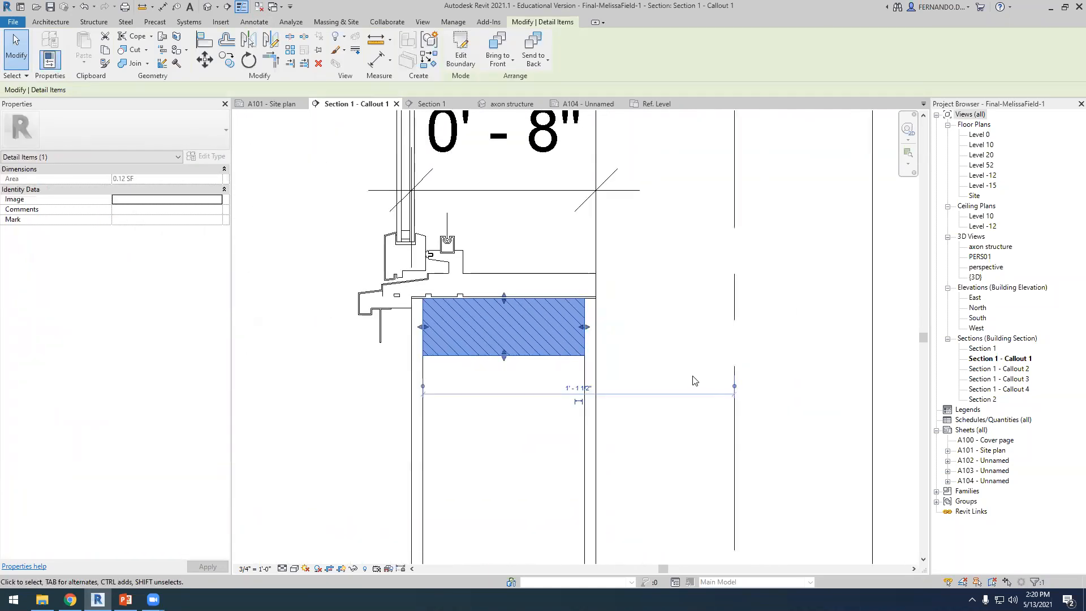
left_click(663, 357)
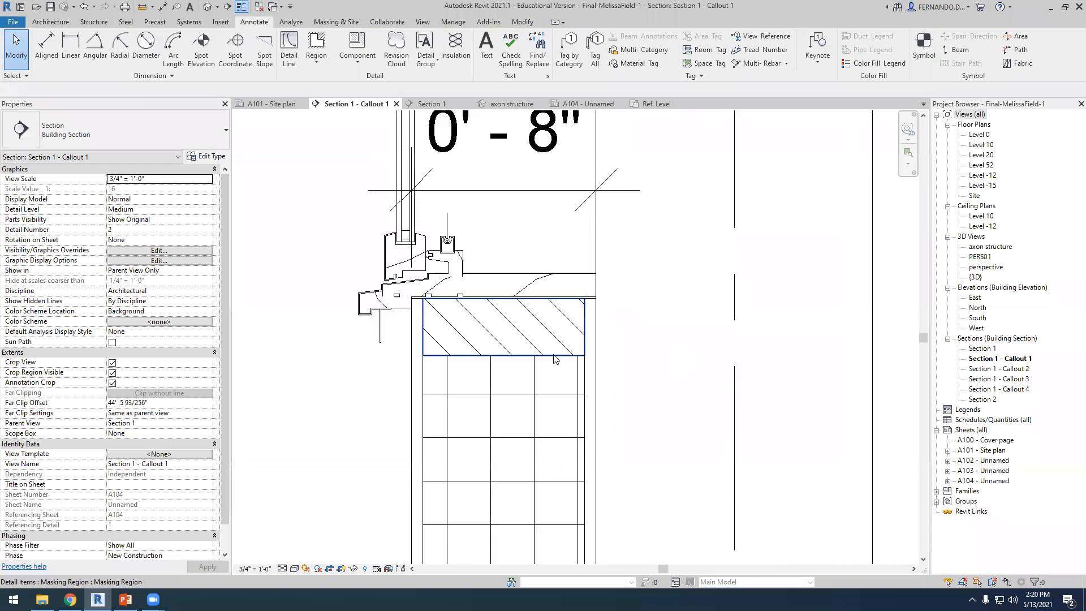
Examine the window sill detail and the wall beneath it down to the Level 0 floor.
scroll(644, 396, "down", 2)
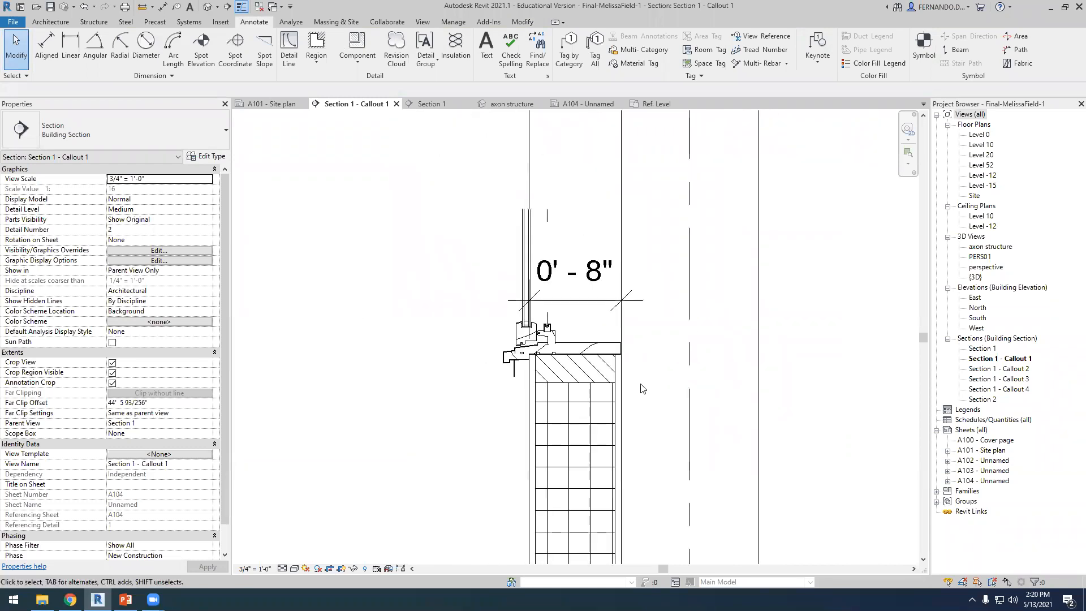
scroll(569, 399, "up", 1)
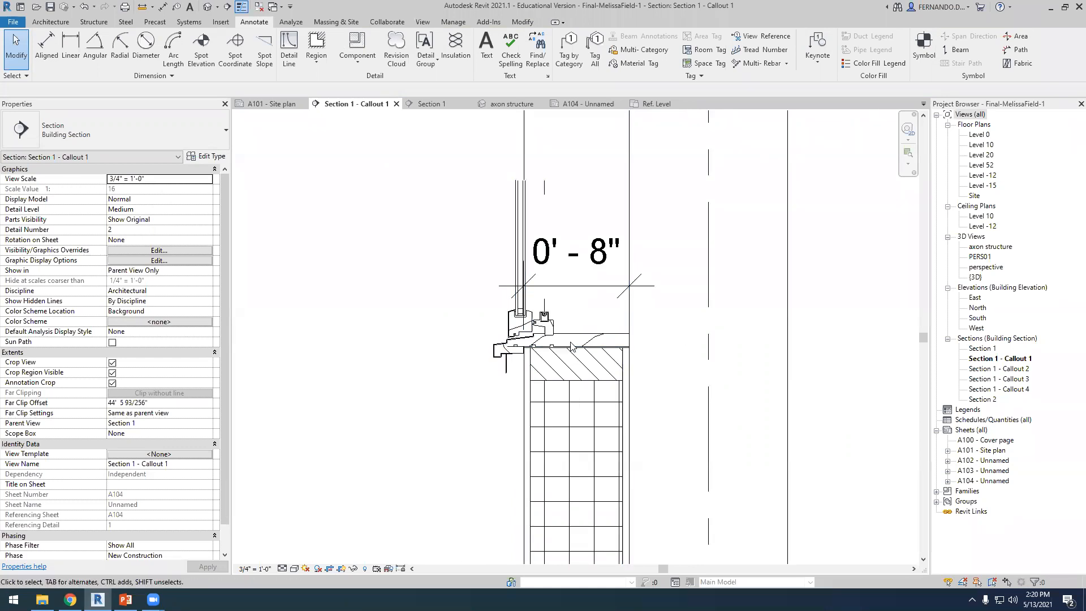
scroll(575, 355, "up", 4)
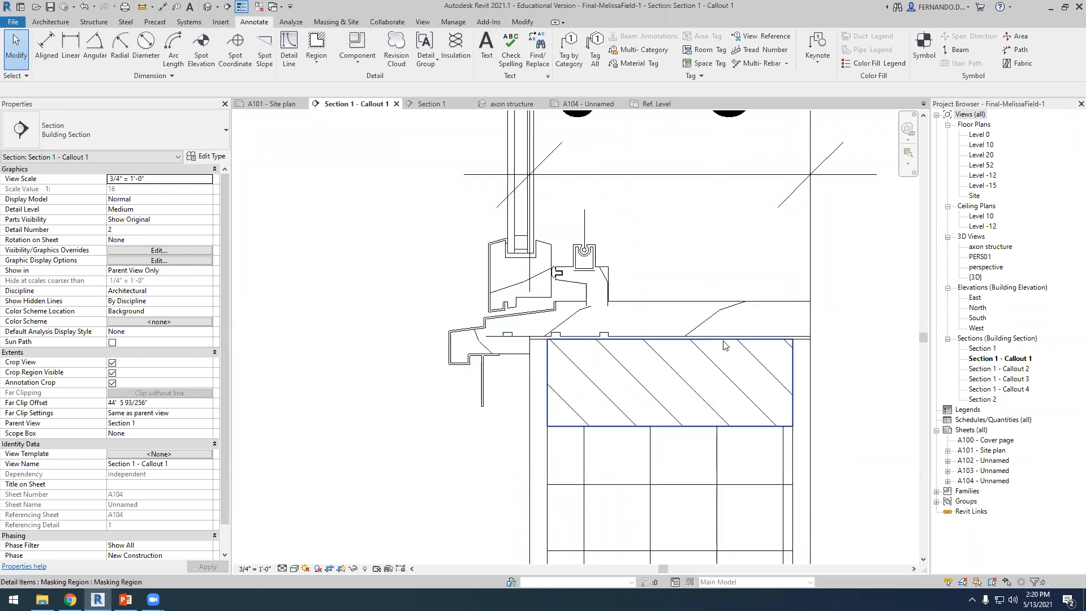
left_click(692, 299)
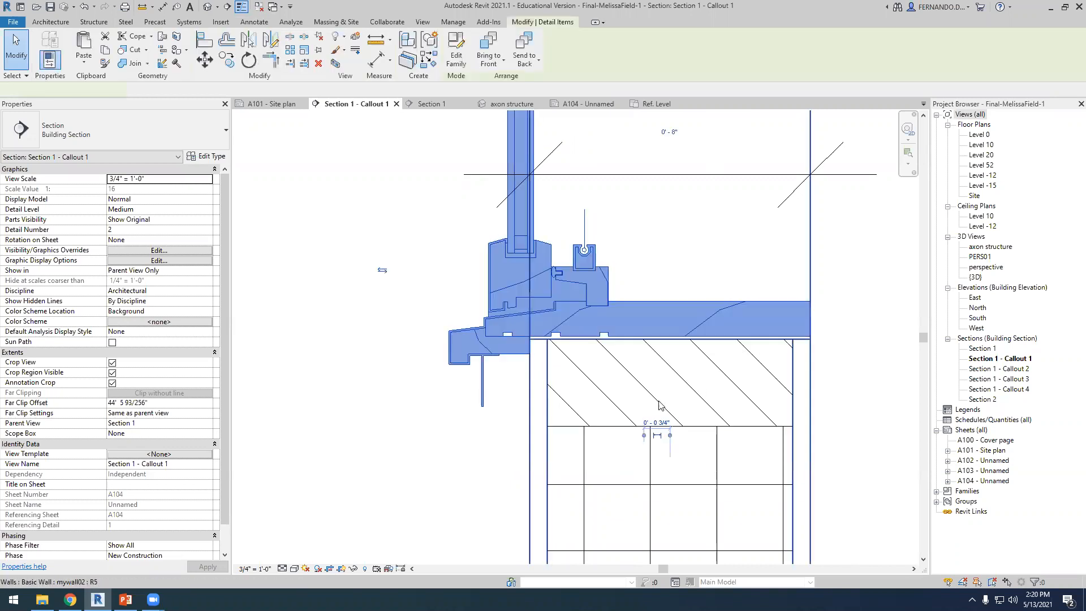
scroll(458, 387, "down", 3)
left_click(721, 411)
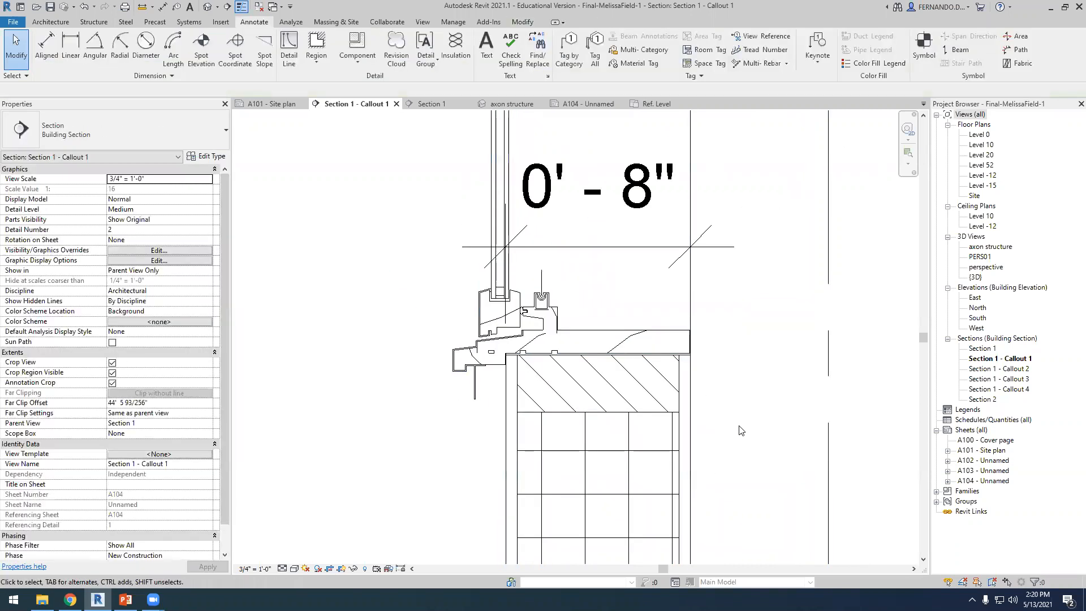
scroll(585, 365, "down", 5)
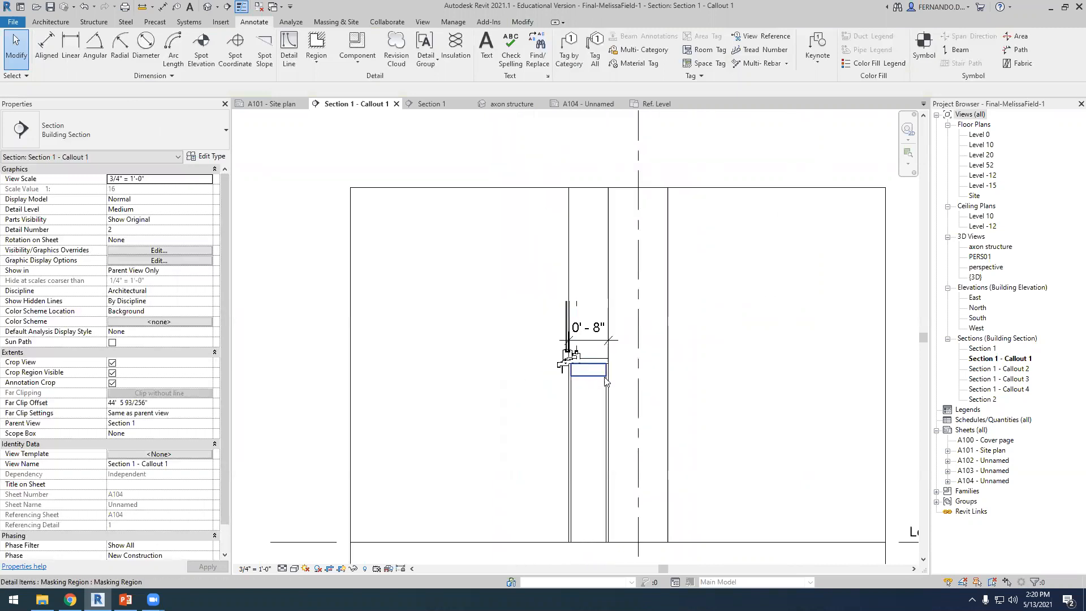
scroll(601, 423, "down", 5)
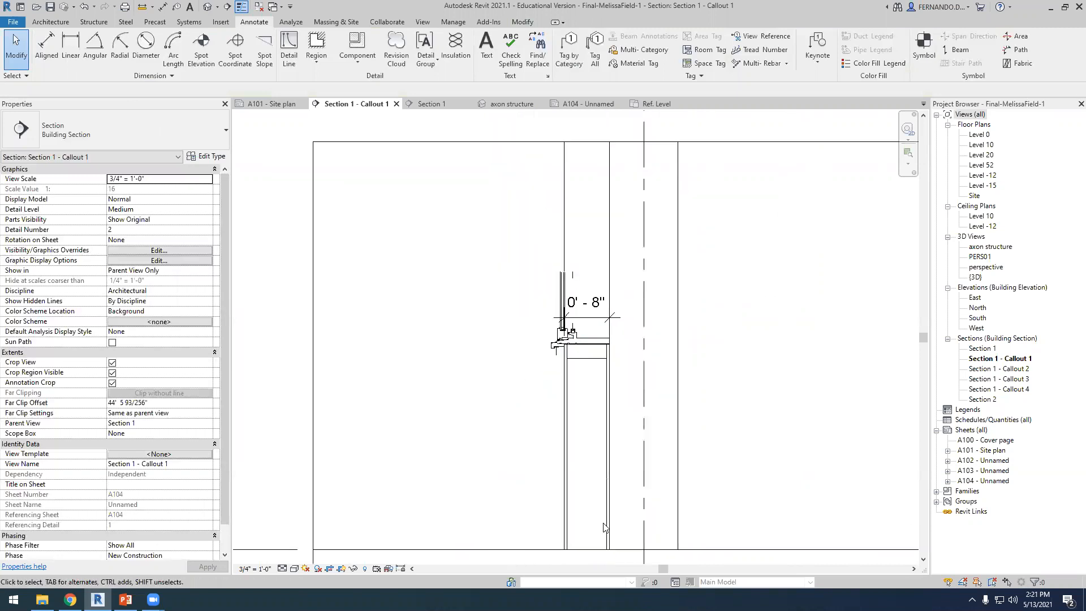
scroll(580, 515, "down", 2)
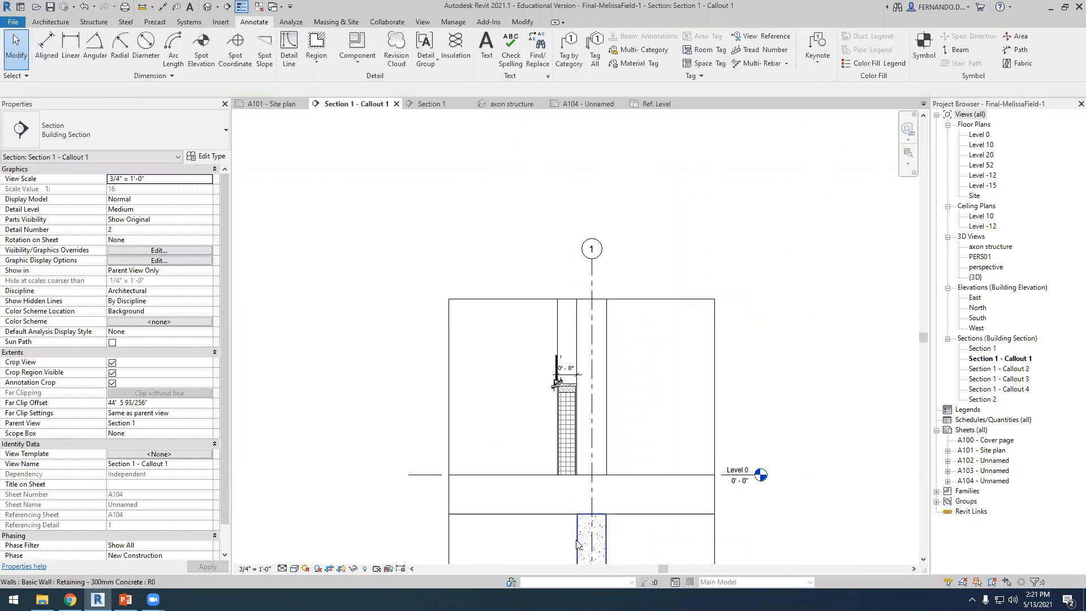
scroll(578, 544, "up", 1)
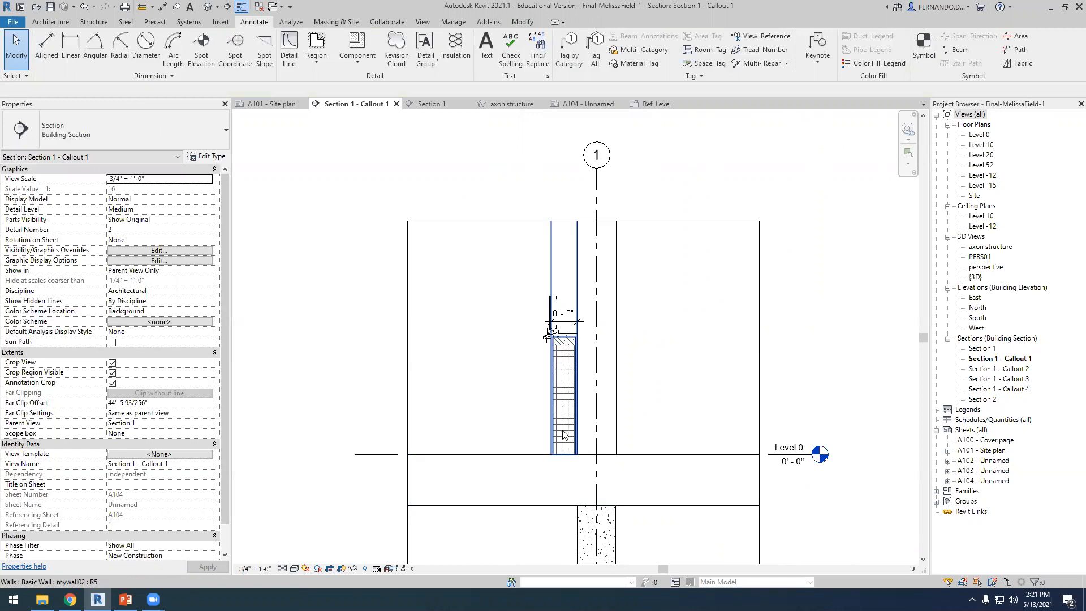
scroll(563, 355, "up", 1)
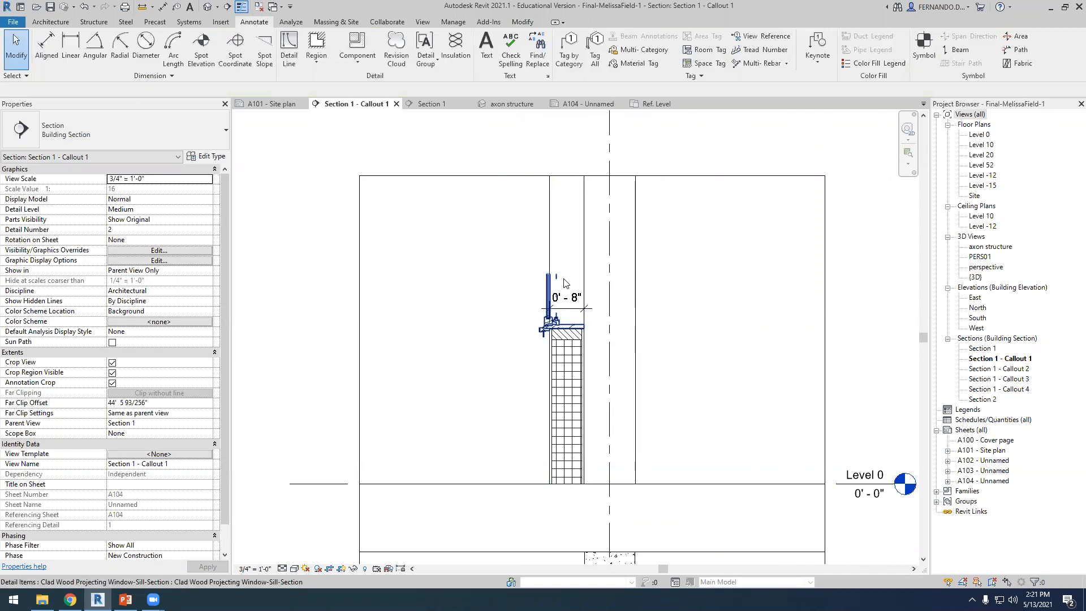
scroll(568, 415, "down", 1)
scroll(564, 454, "up", 1)
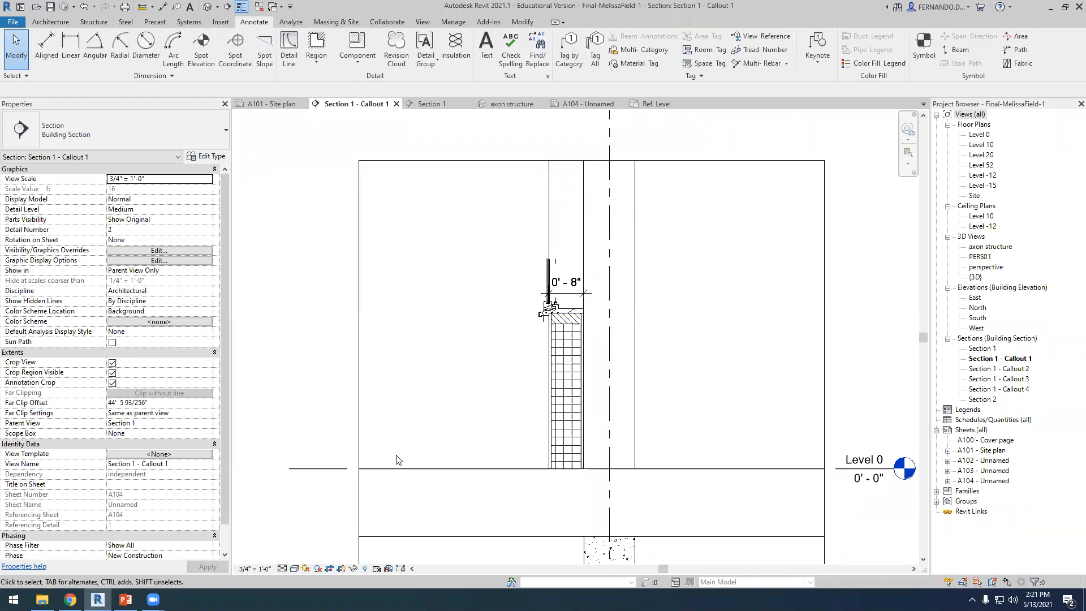
Assign the Concrete, Cast-in-Place gray material to the structure layer of the Level 0 floor's type, Generic Floor - 400mm - Filled.
scroll(398, 459, "down", 2)
scroll(568, 483, "up", 1)
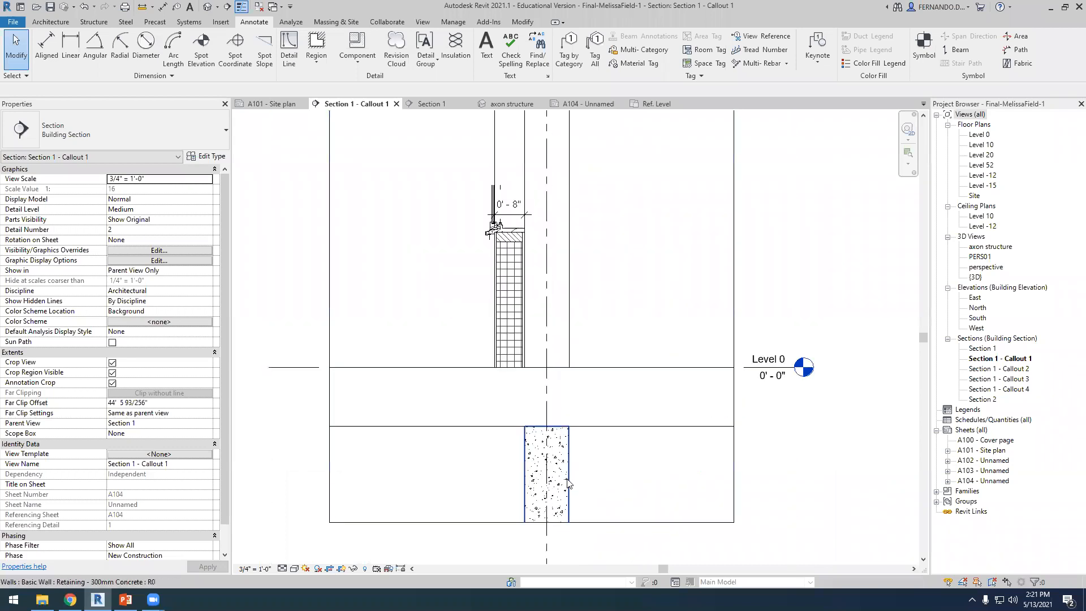
left_click(564, 498)
left_click(625, 551)
left_click(601, 454)
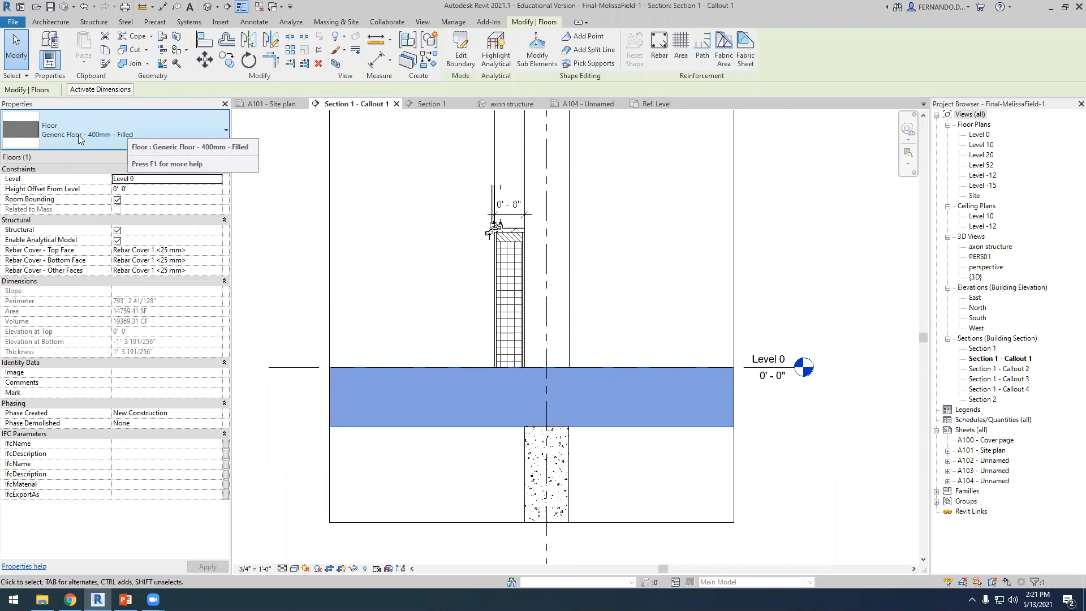
left_click(209, 157)
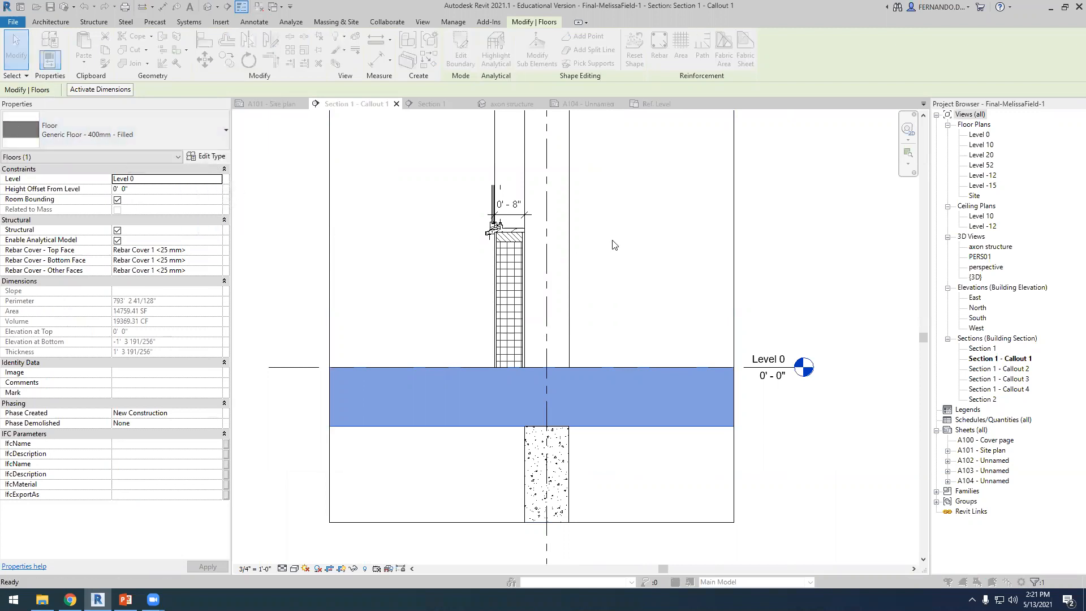
left_click(624, 245)
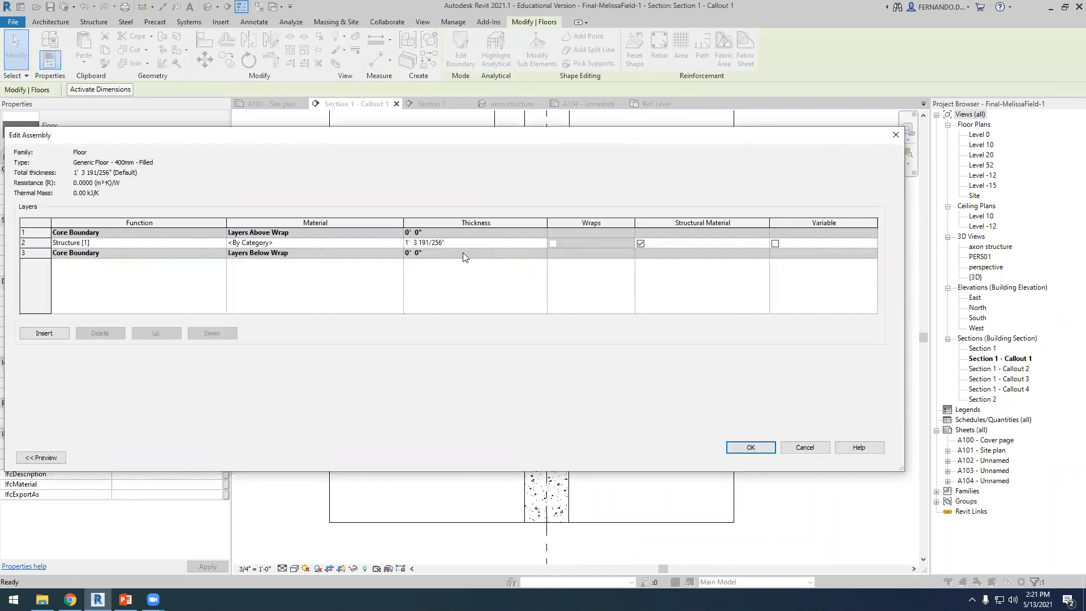
left_click(398, 242)
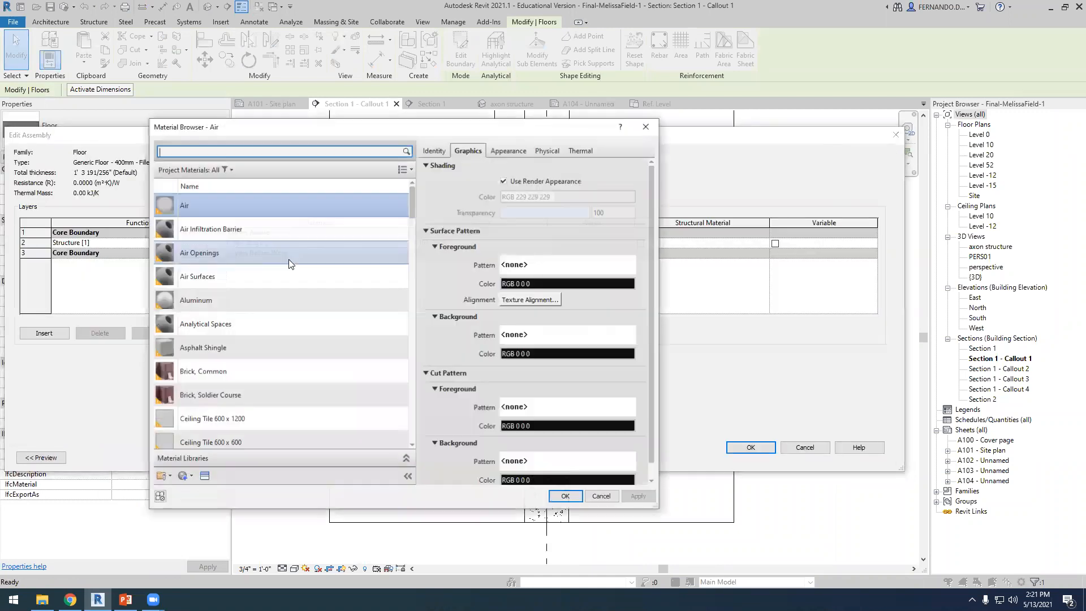
type("concre")
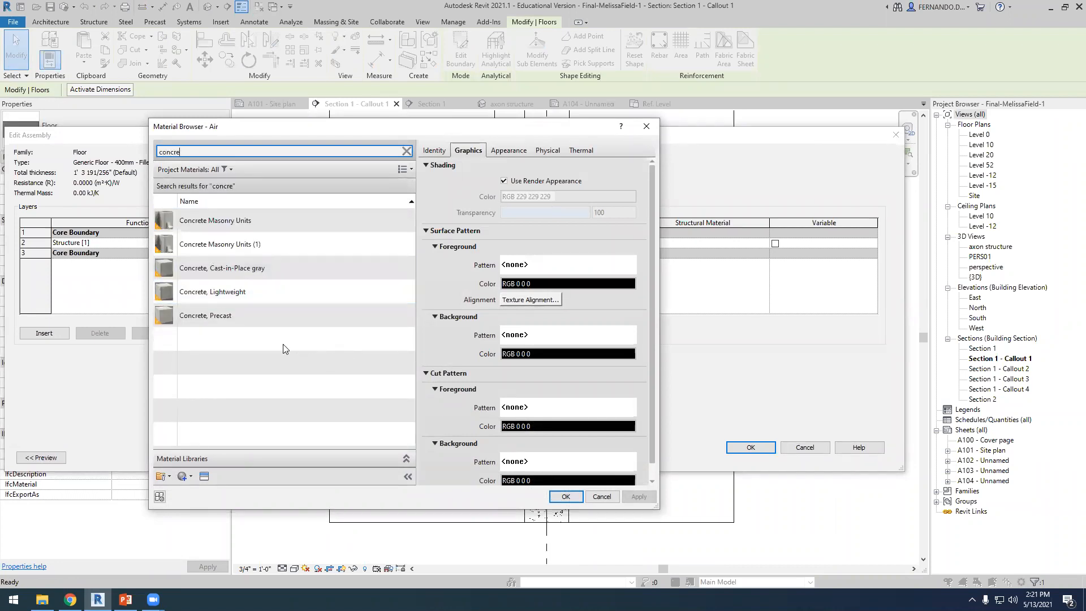
left_click(249, 268)
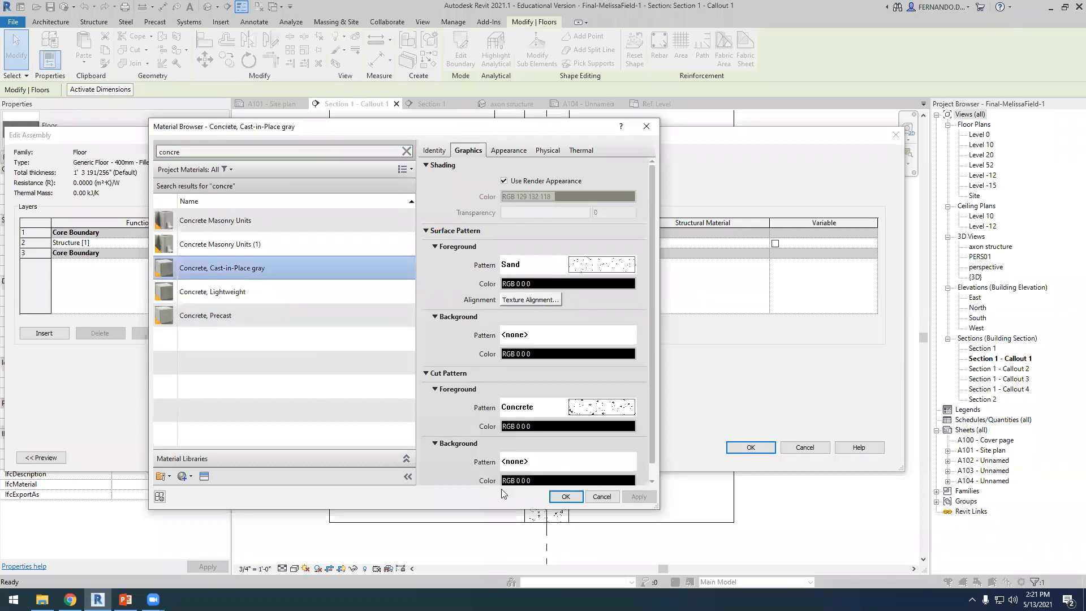
left_click(566, 496)
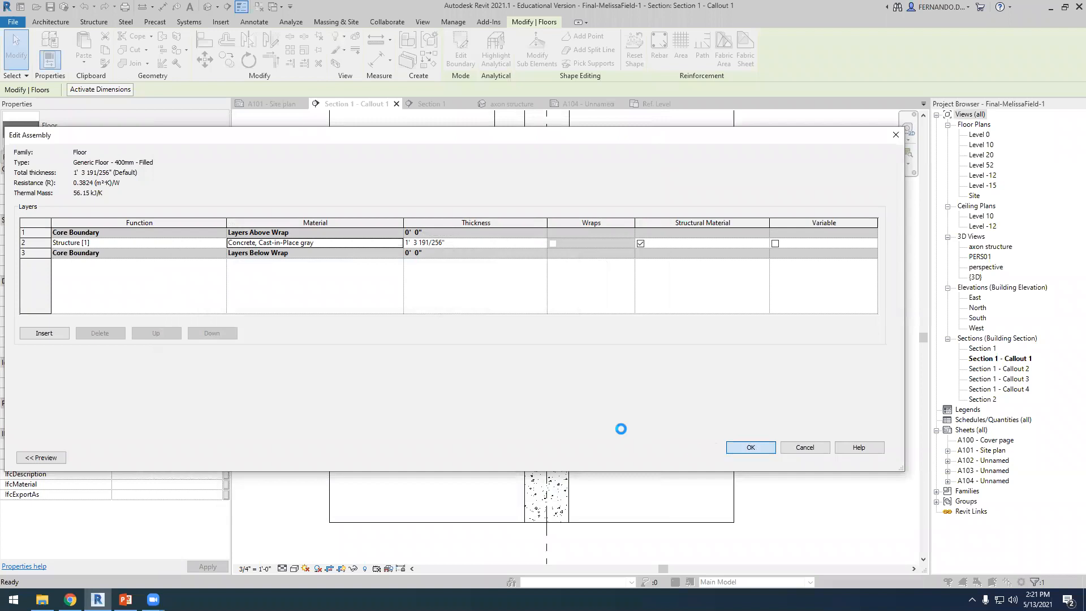
left_click(868, 461)
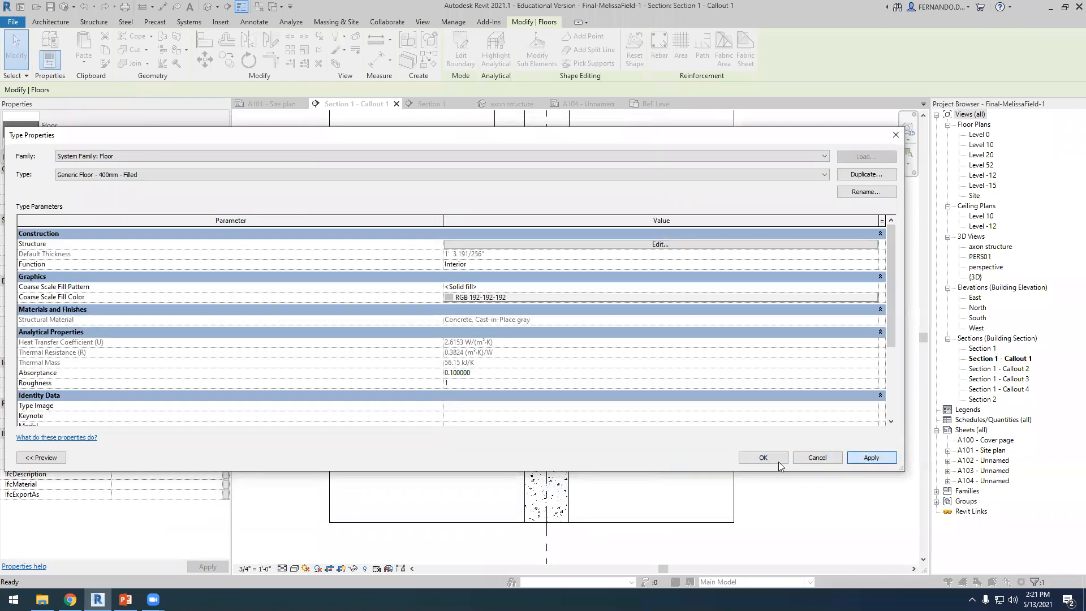
left_click(773, 458)
left_click(783, 467)
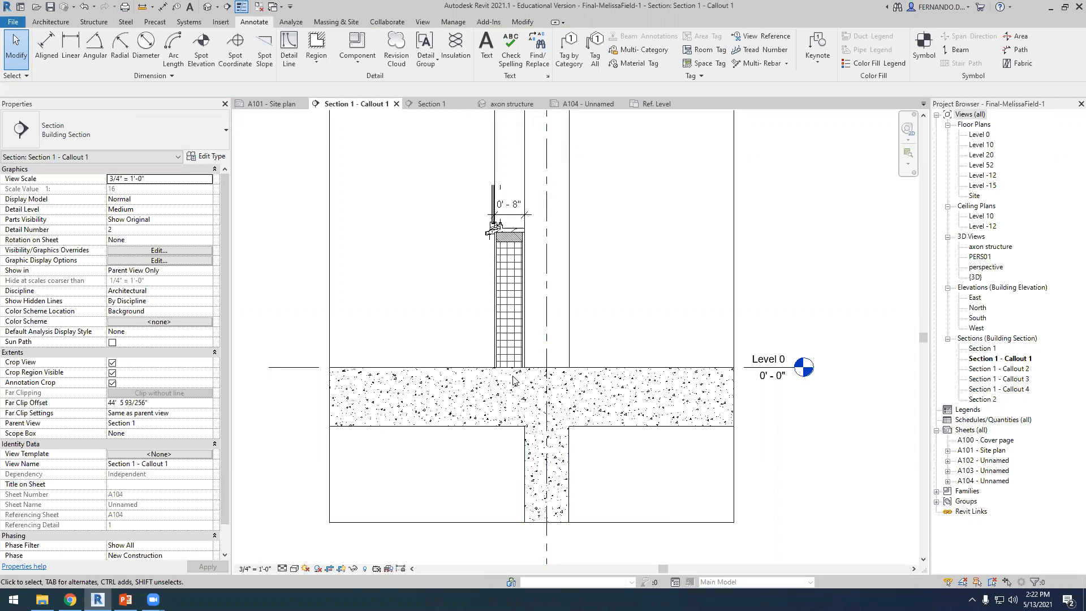
Override the cut pattern background of the Level 0 floor and the foundation wall beneath it with Solid fill.
left_click(568, 461)
left_click(650, 421, "ctrl")
right_click(655, 415)
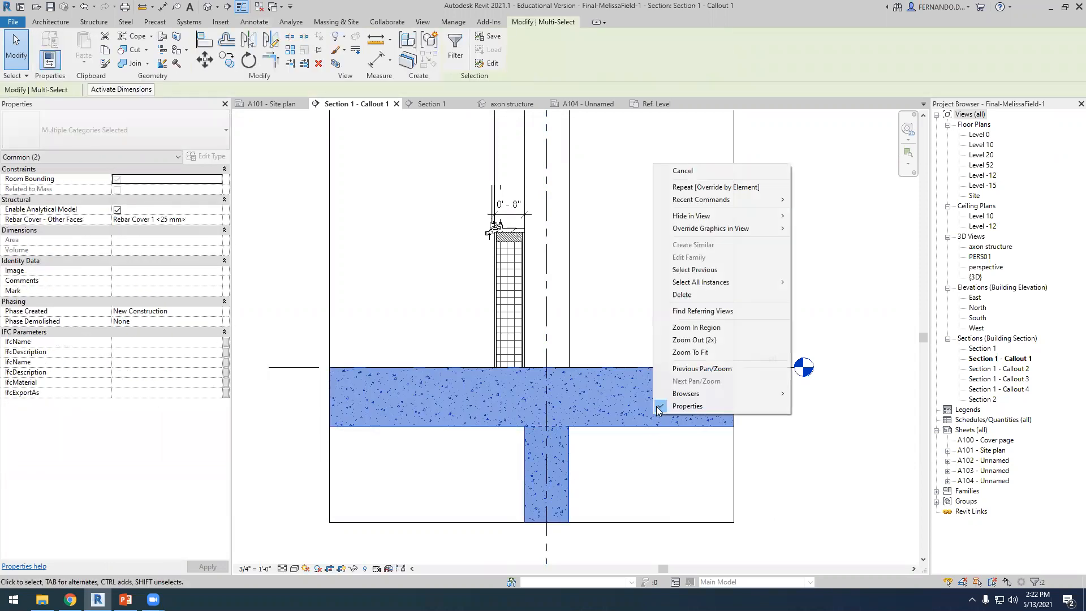
mouse_move(757, 227)
left_click(819, 232)
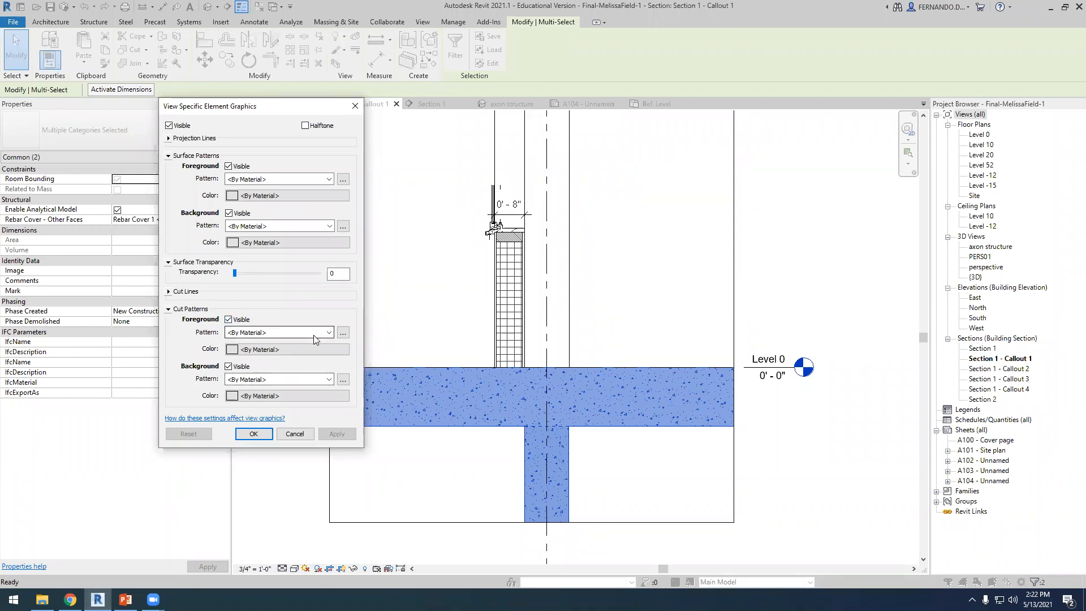
left_click(330, 380)
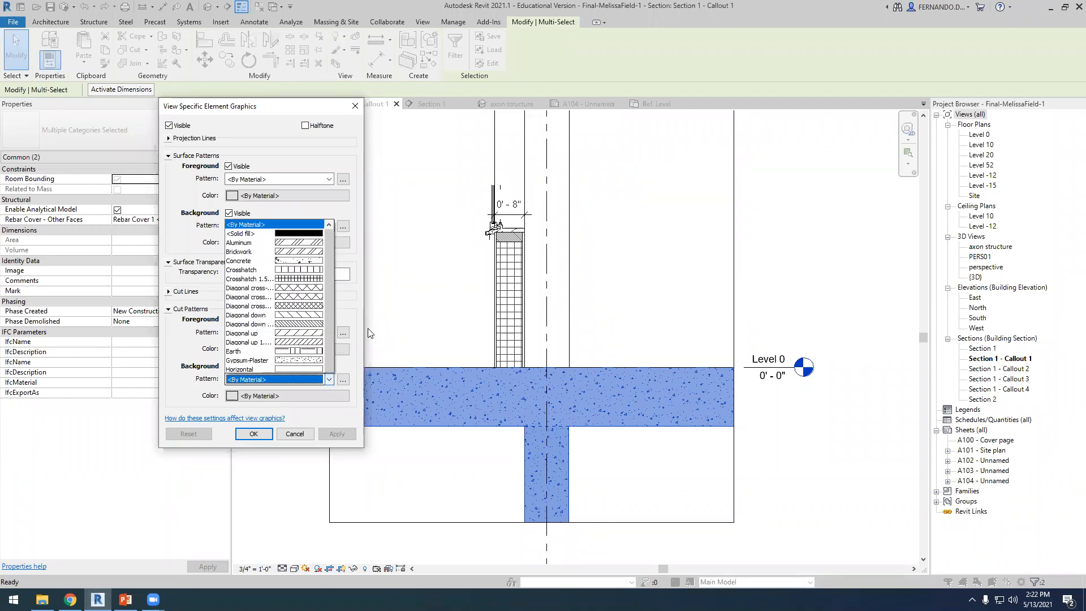
left_click(312, 115)
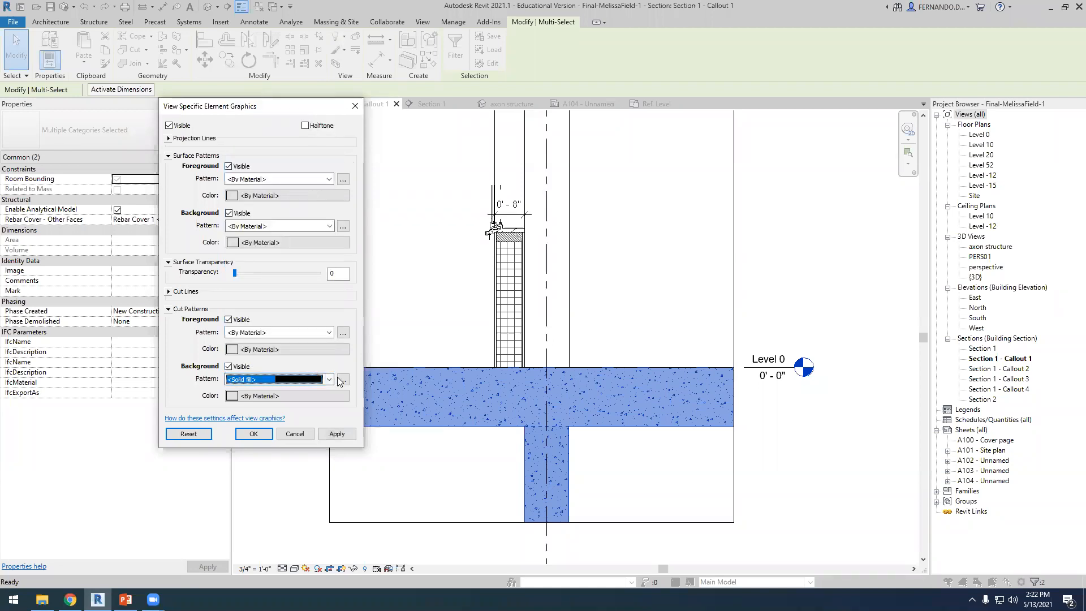
Set the cut background color override of the floor and foundation wall to gray RGB 201-201-201 and apply it.
left_click(231, 396)
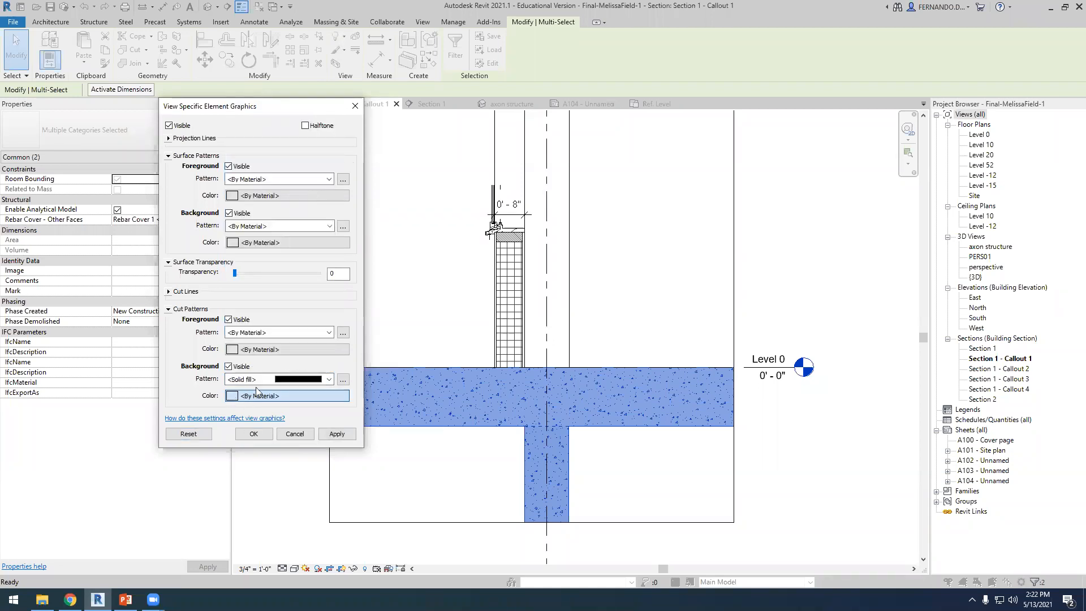
left_click_drag(390, 244, 391, 214)
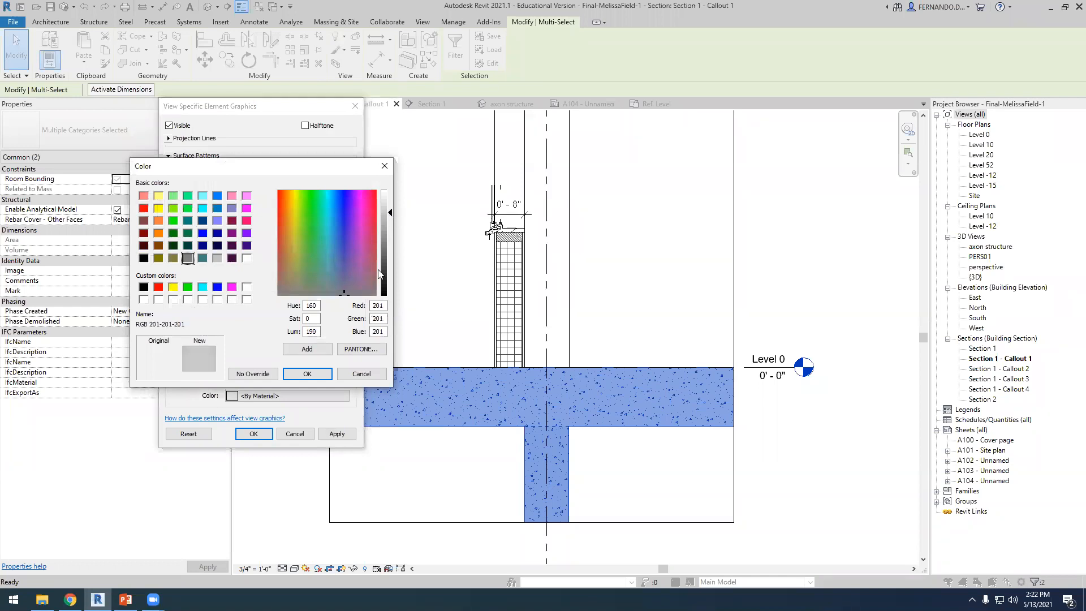
left_click(307, 374)
left_click(338, 434)
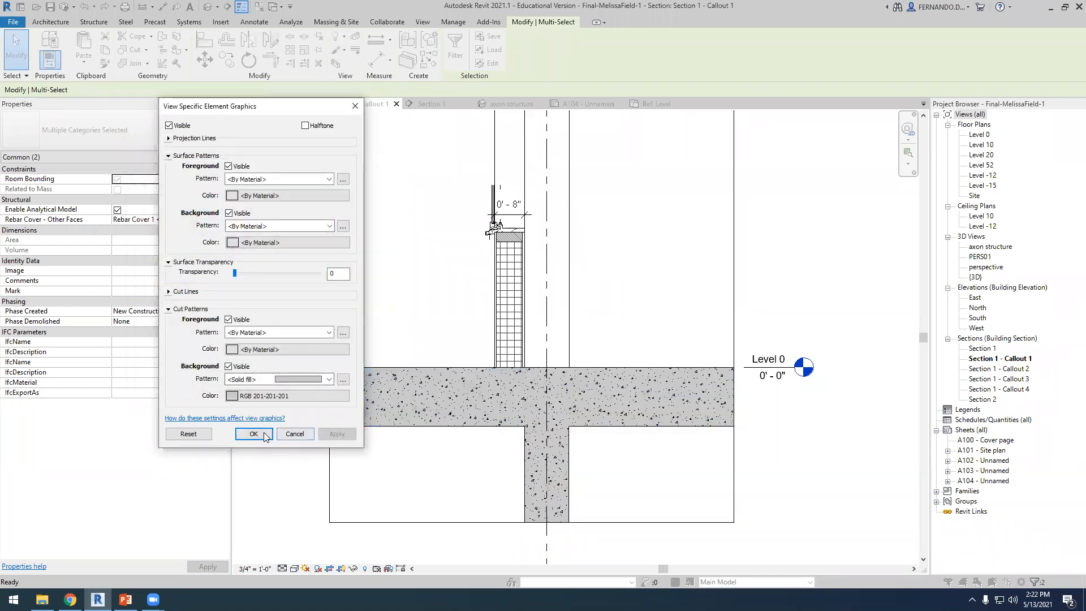
left_click(249, 434)
left_click(838, 474)
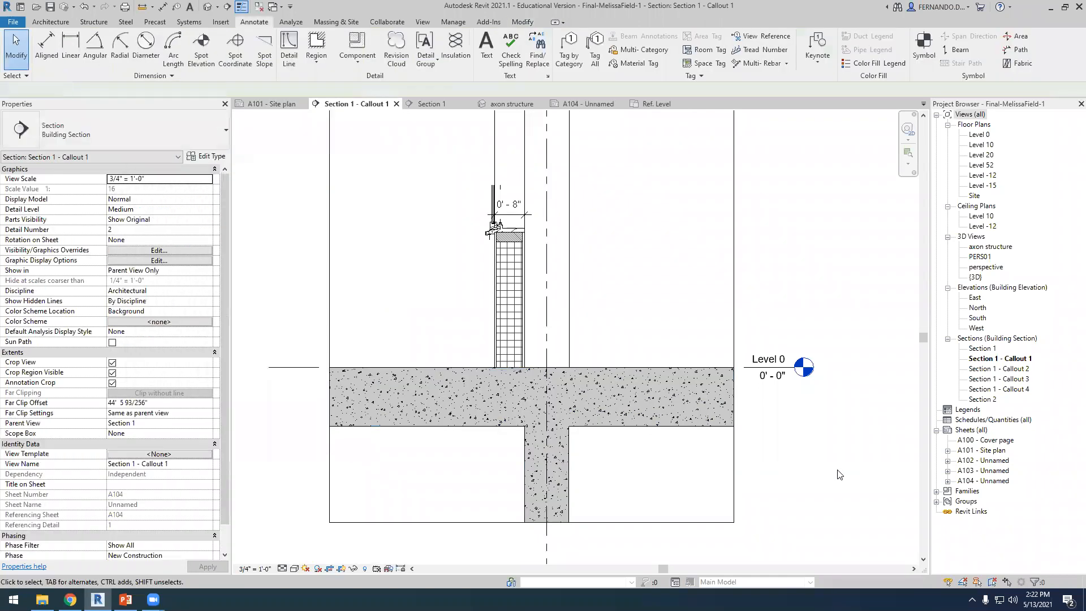
scroll(610, 459, "down", 1)
scroll(558, 288, "up", 1)
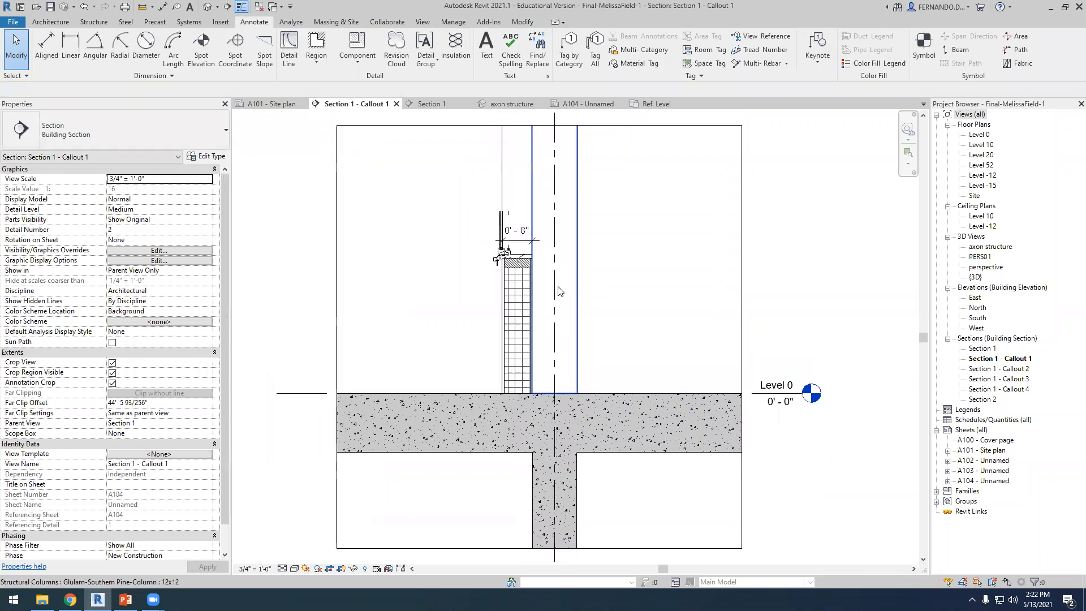
scroll(497, 306, "up", 1)
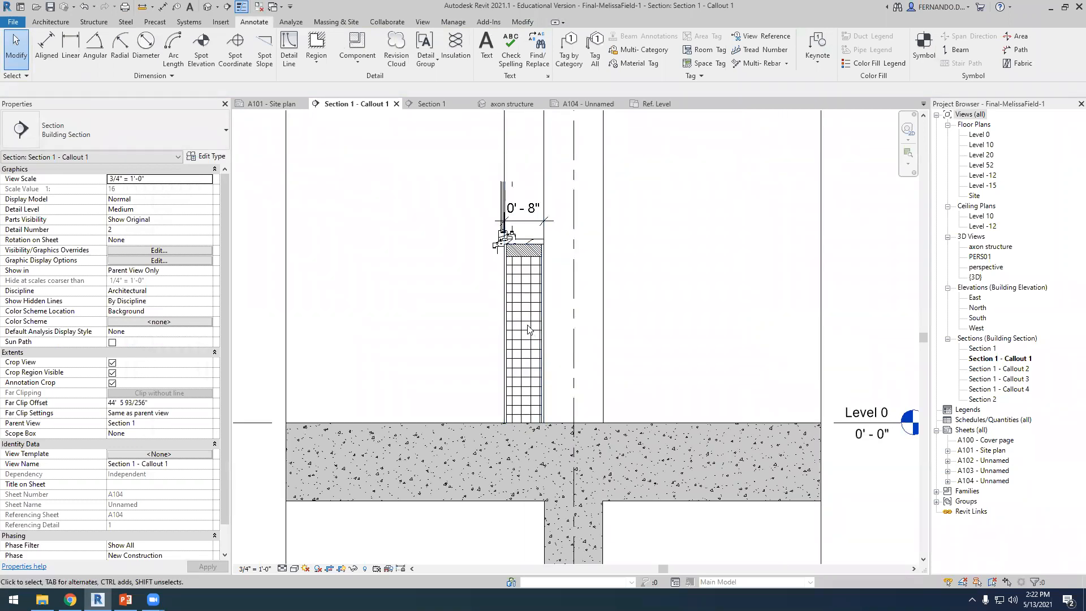
left_click(529, 330)
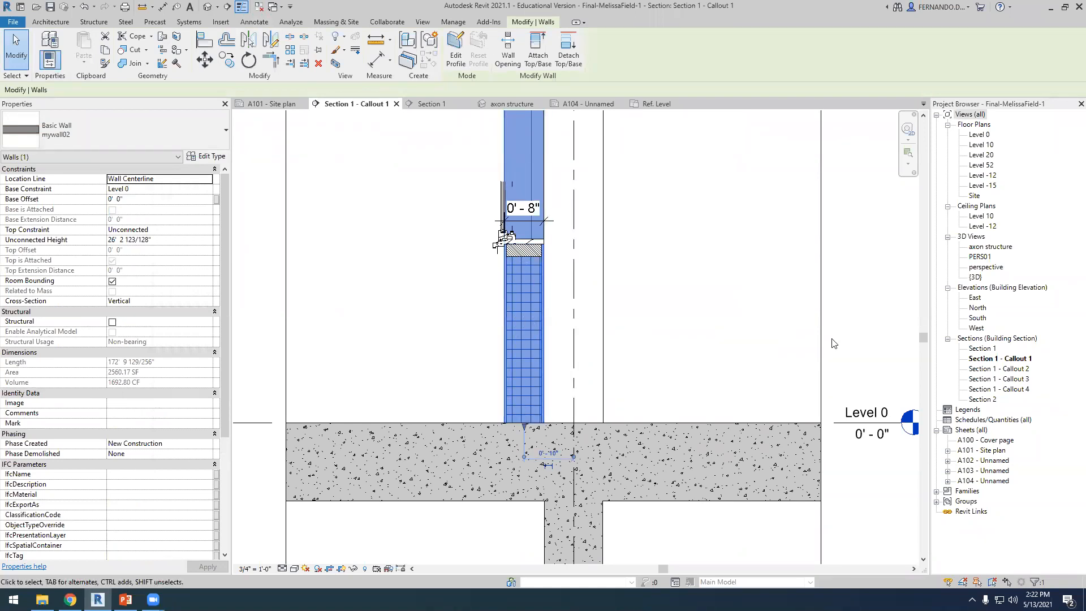
left_click(872, 344)
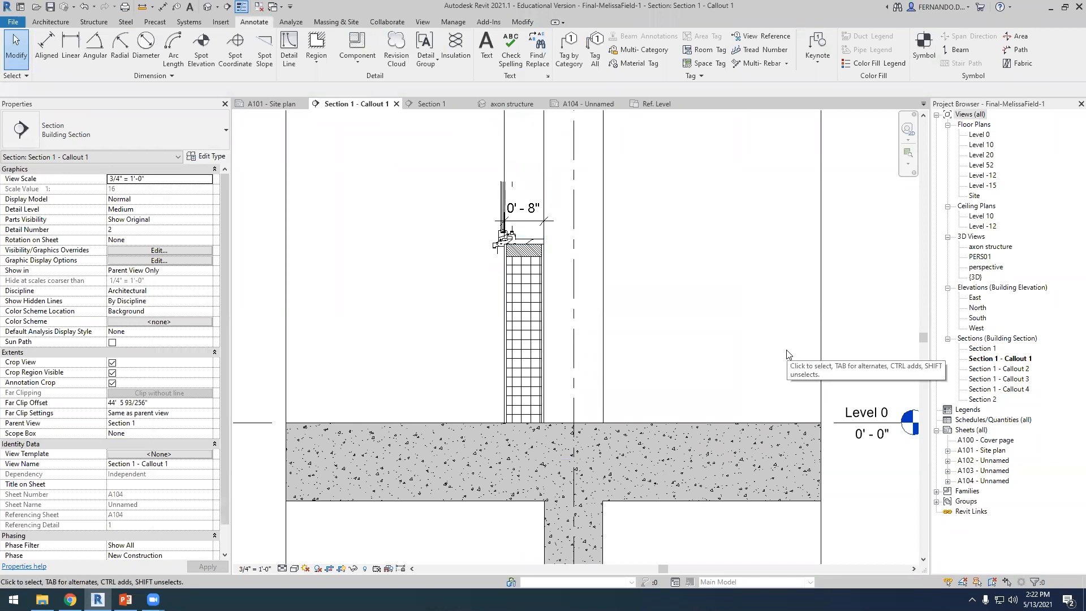
Delete the wall width dimension above the window sill detail.
scroll(497, 204, "up", 6)
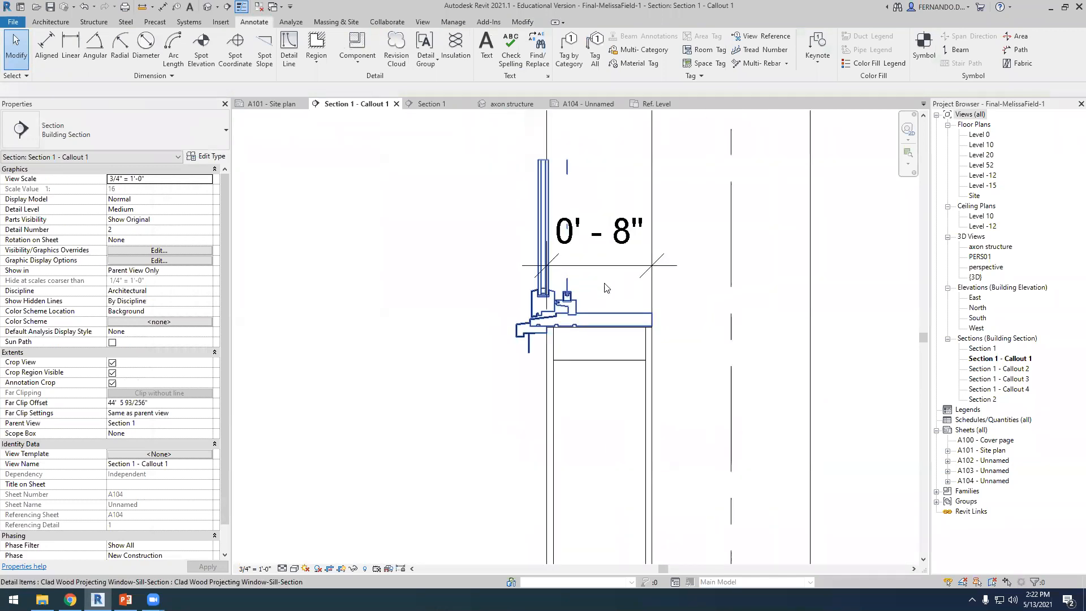
scroll(563, 255, "up", 3)
scroll(611, 261, "down", 5)
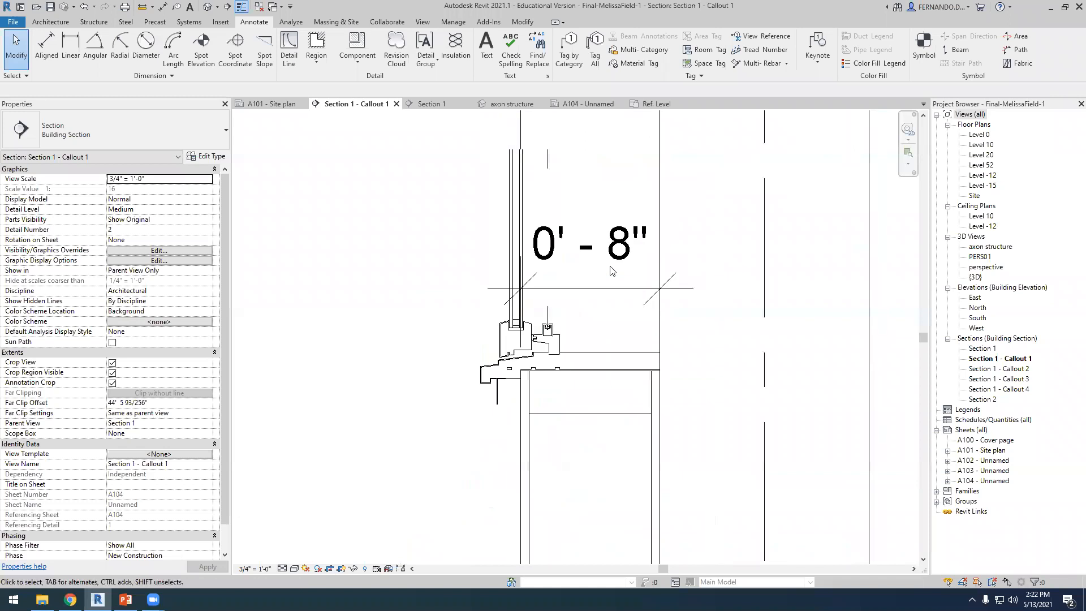
left_click(615, 263)
key("Delete")
scroll(601, 448, "down", 5)
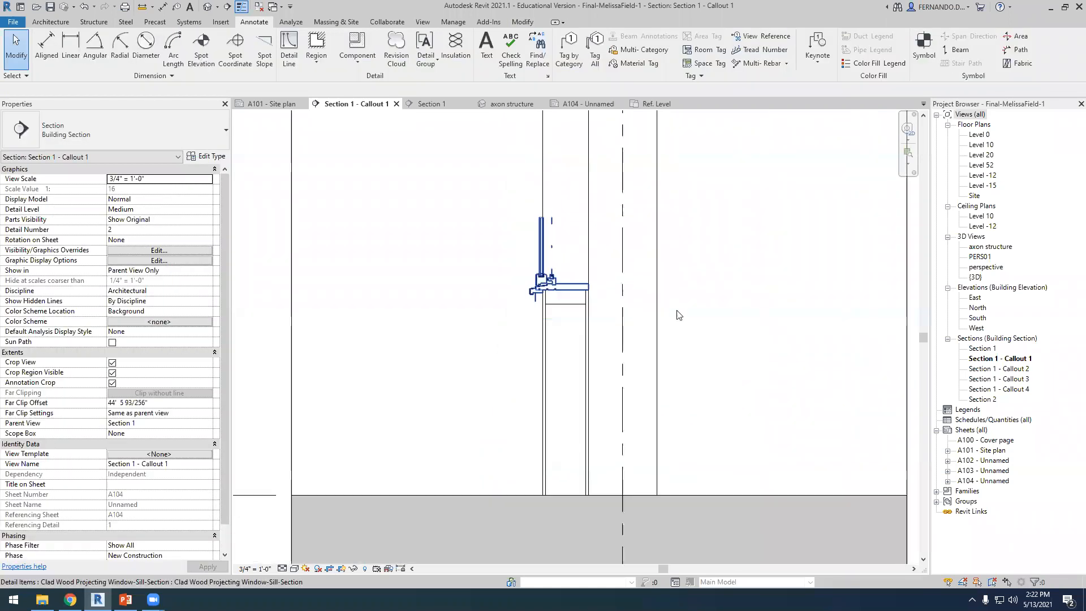
scroll(535, 415, "down", 2)
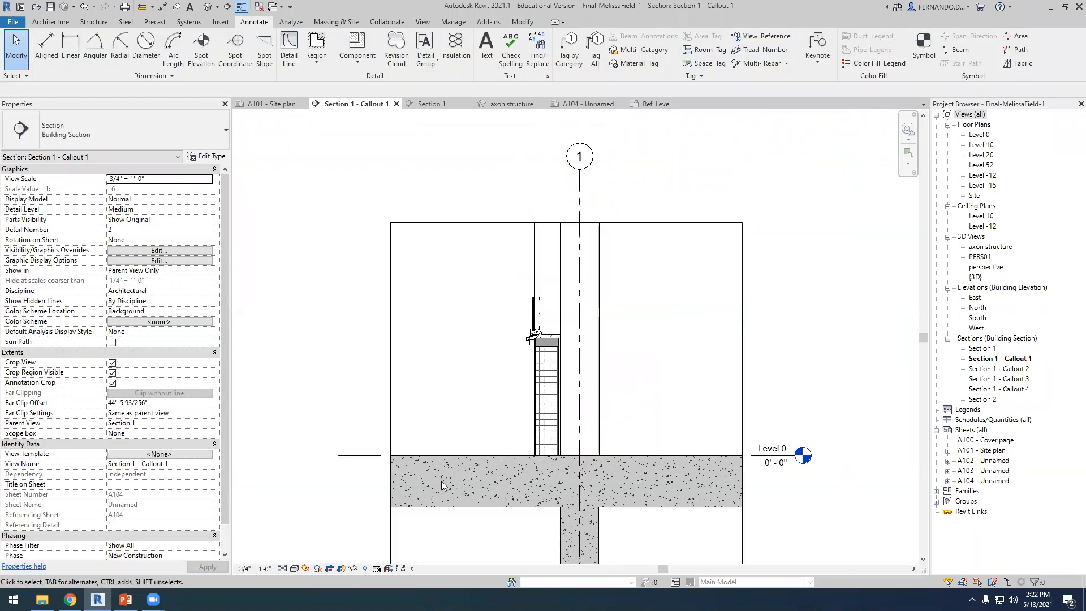
scroll(415, 476, "up", 1)
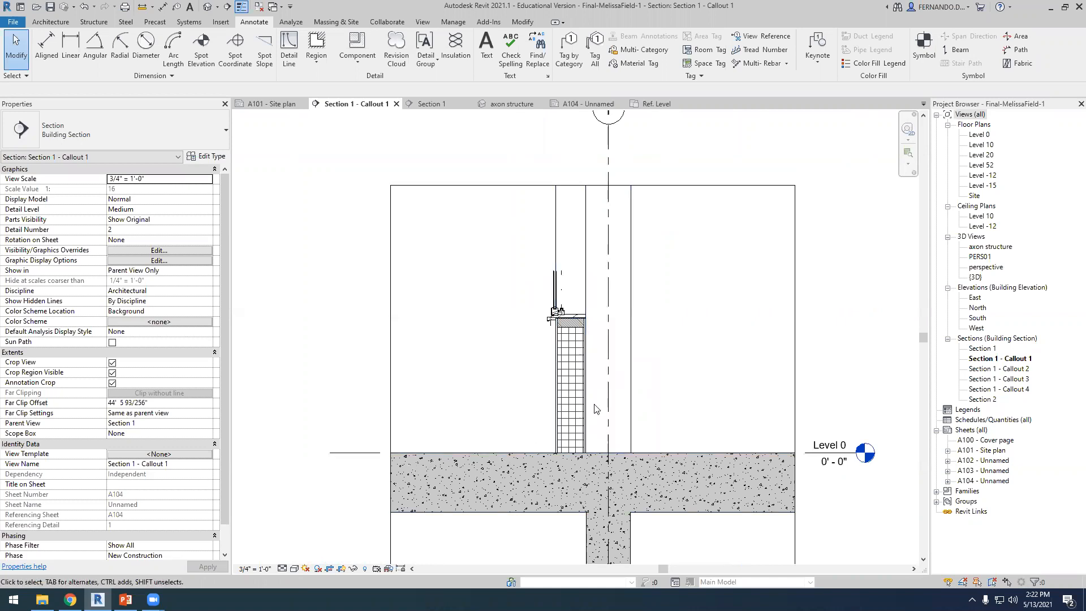
scroll(491, 401, "down", 1)
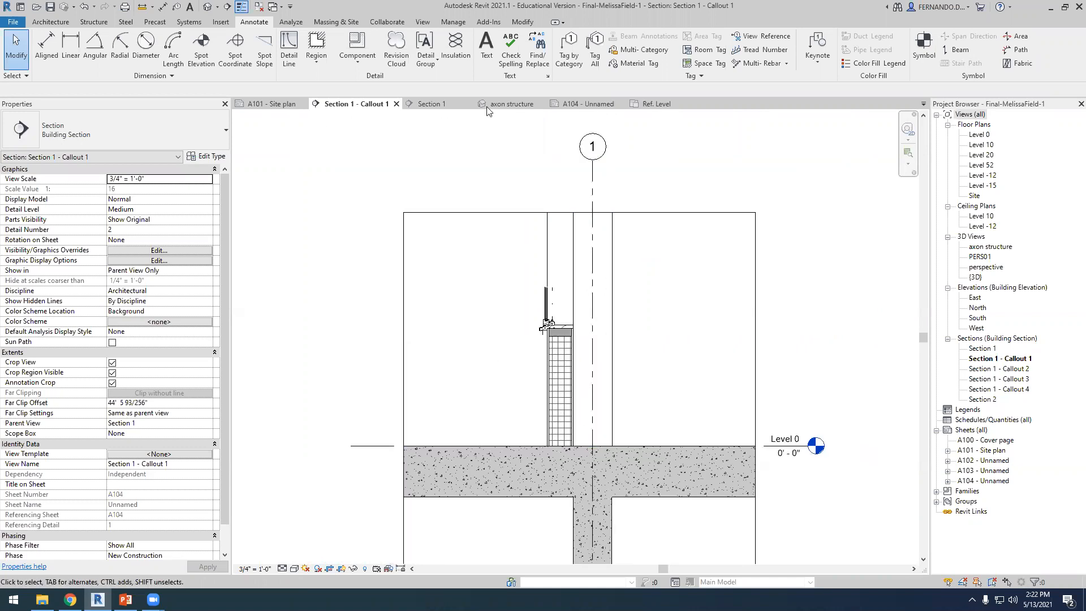
Open the Section 1 view and examine the wall base, window, roof overhang and Level 0 slab around callouts 2 and 3.
left_click(445, 108)
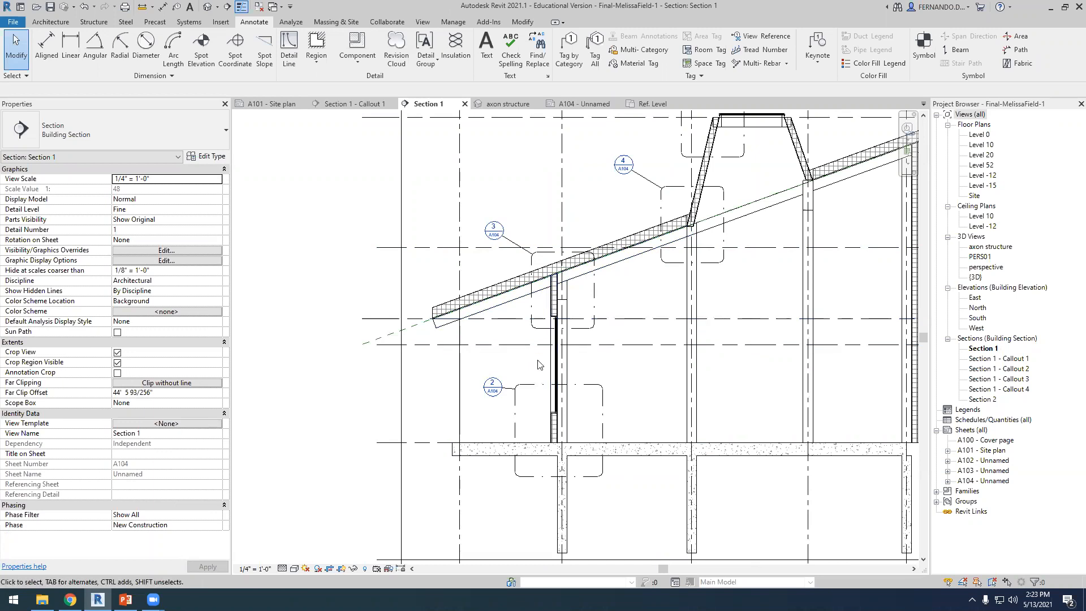
scroll(538, 365, "up", 2)
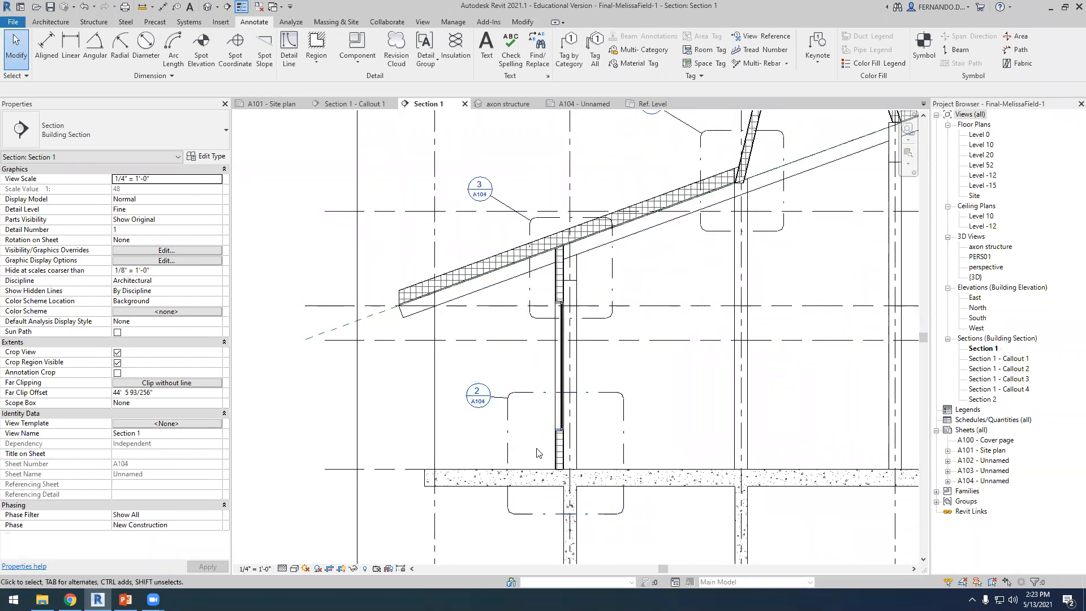
scroll(533, 469, "up", 1)
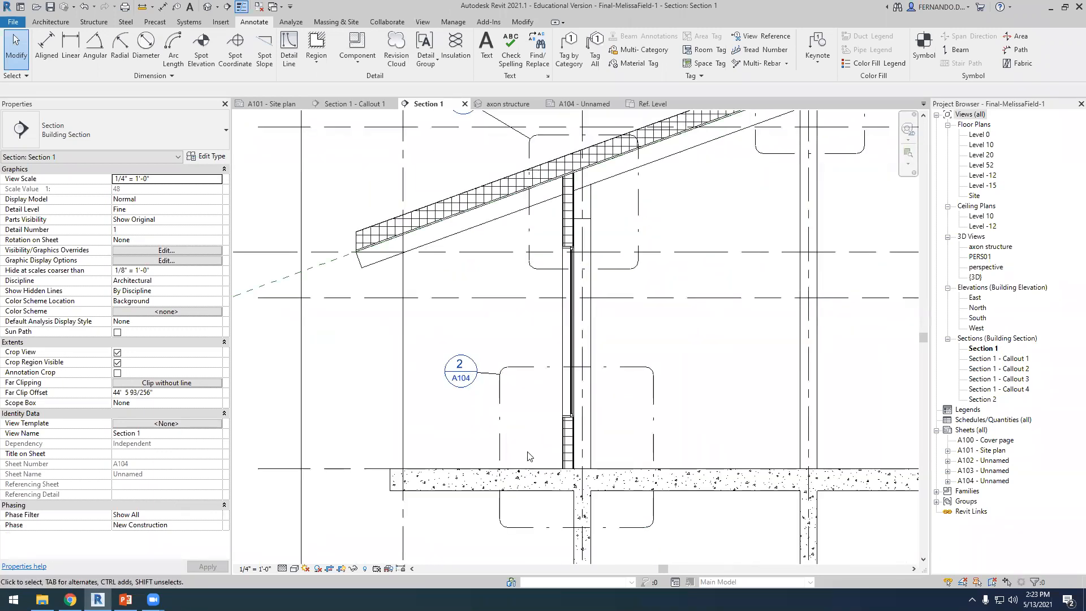
scroll(507, 445, "down", 1)
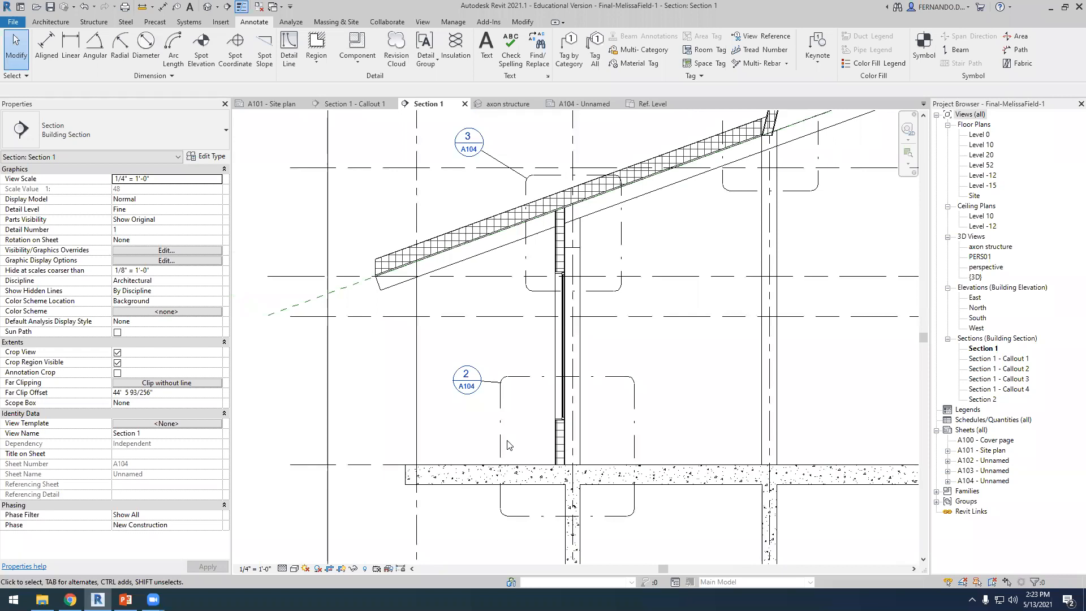
scroll(507, 446, "down", 1)
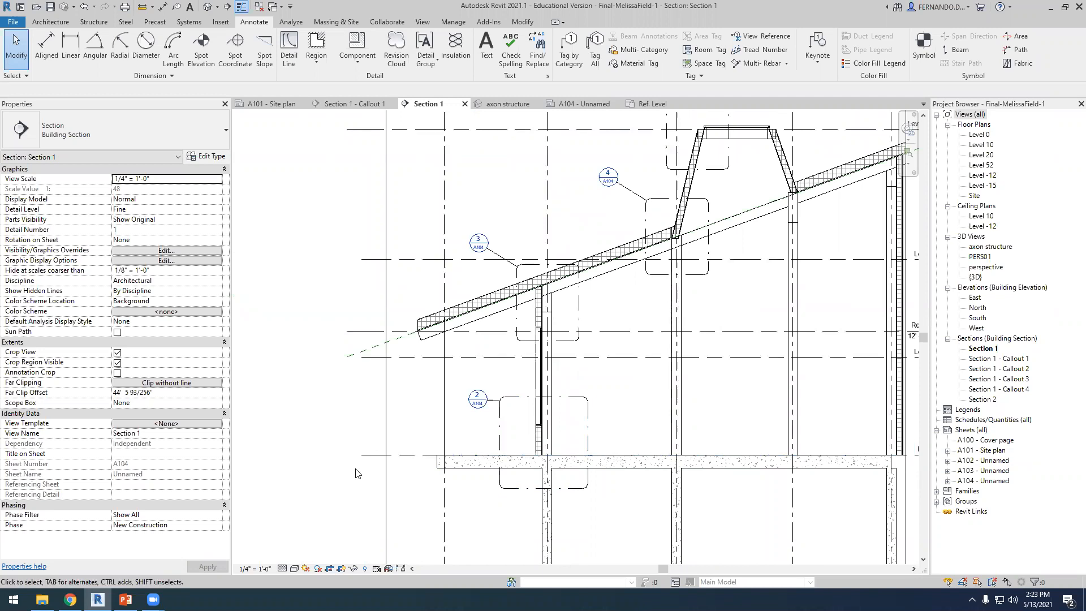
scroll(555, 543, "up", 1)
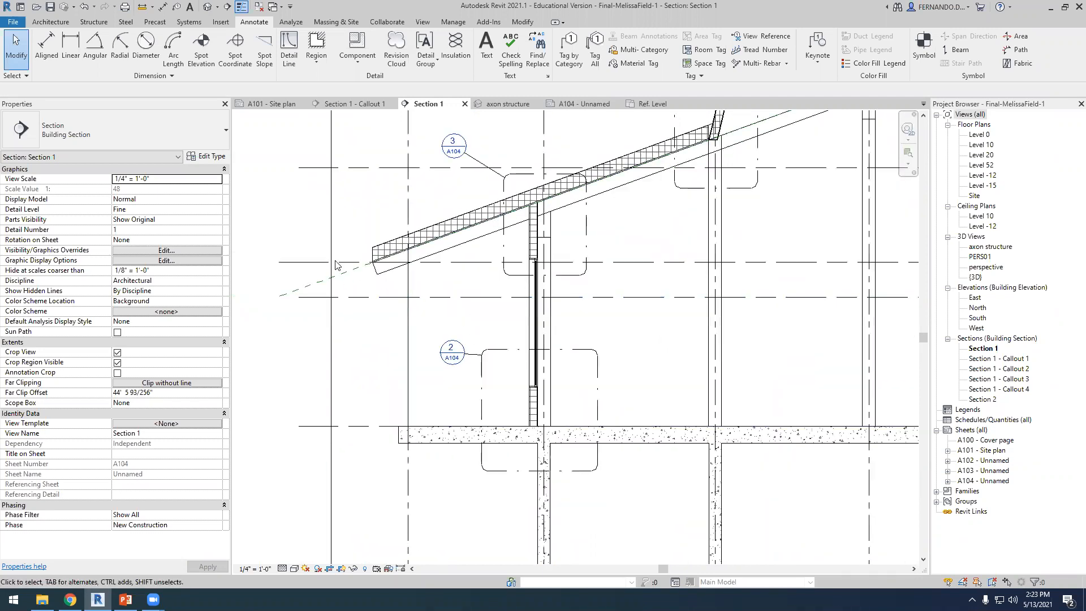
scroll(516, 415, "up", 1)
scroll(516, 422, "up", 2)
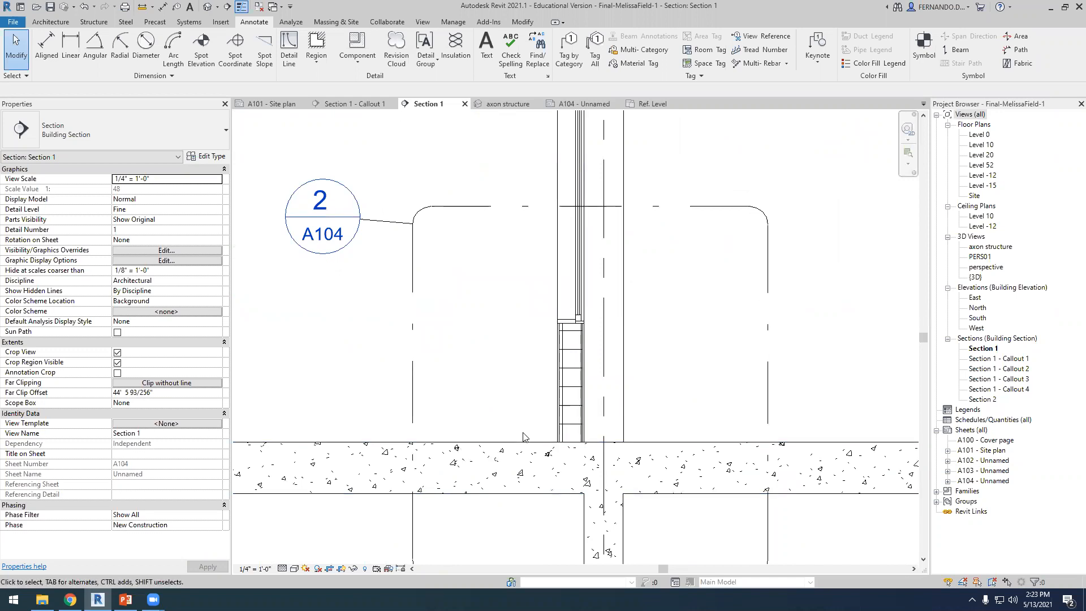
scroll(545, 429, "up", 2)
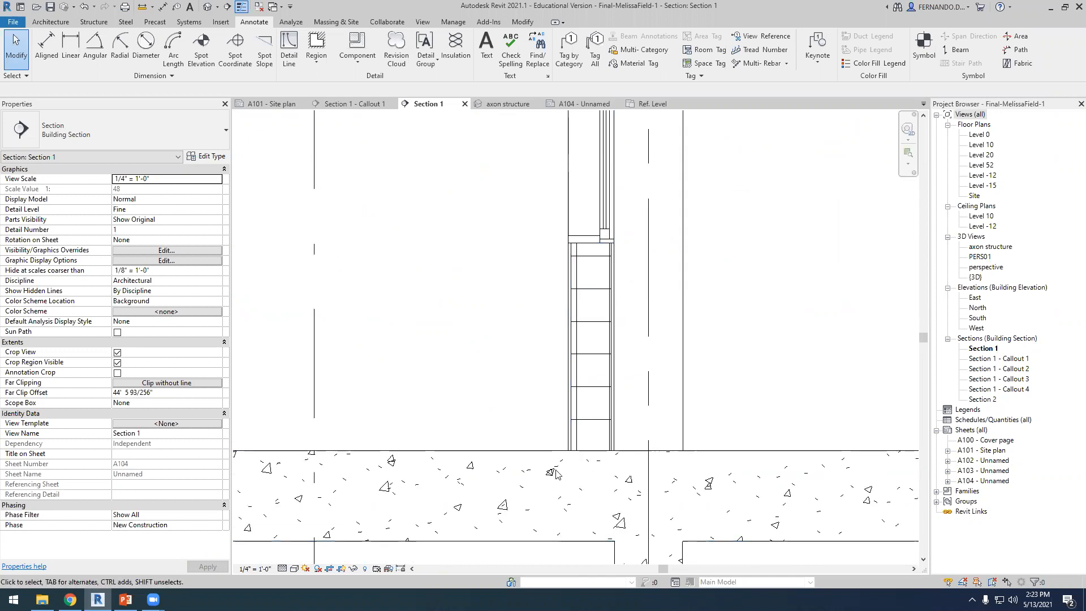
scroll(543, 475, "down", 4)
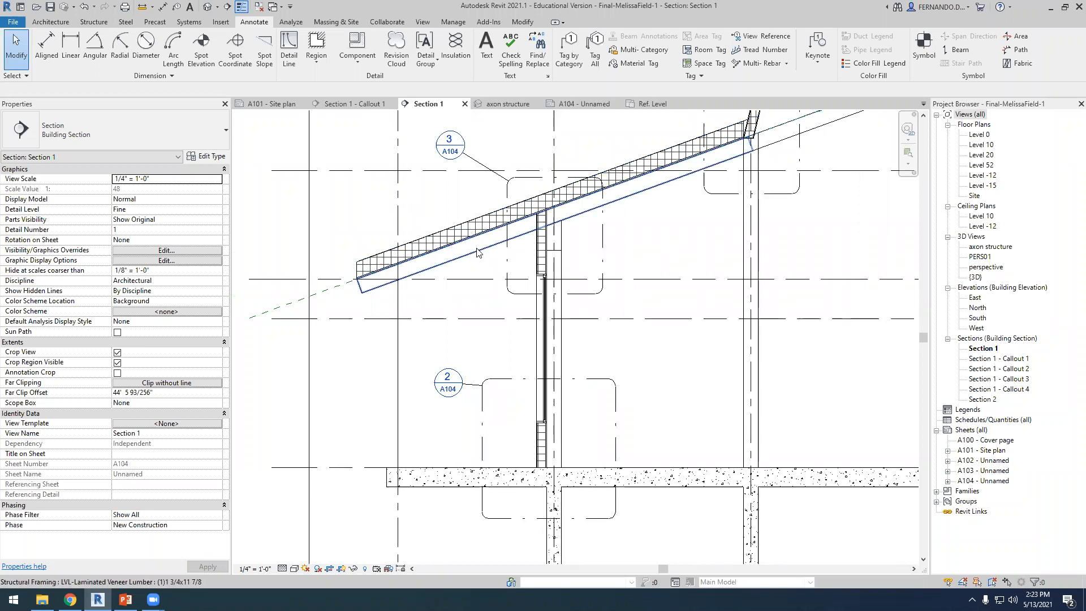
scroll(537, 450, "up", 3)
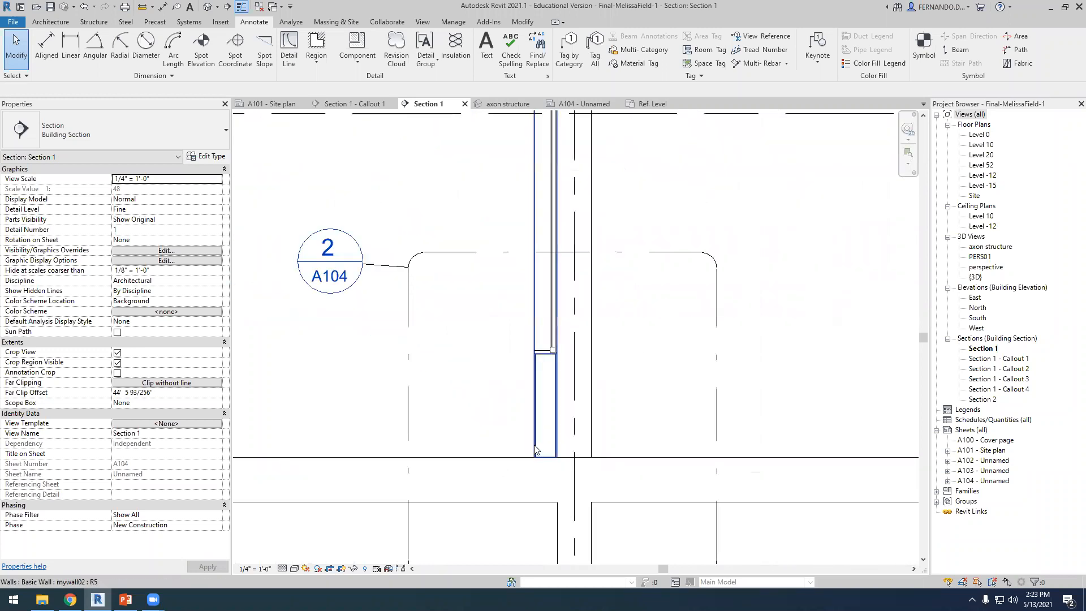
scroll(536, 450, "down", 3)
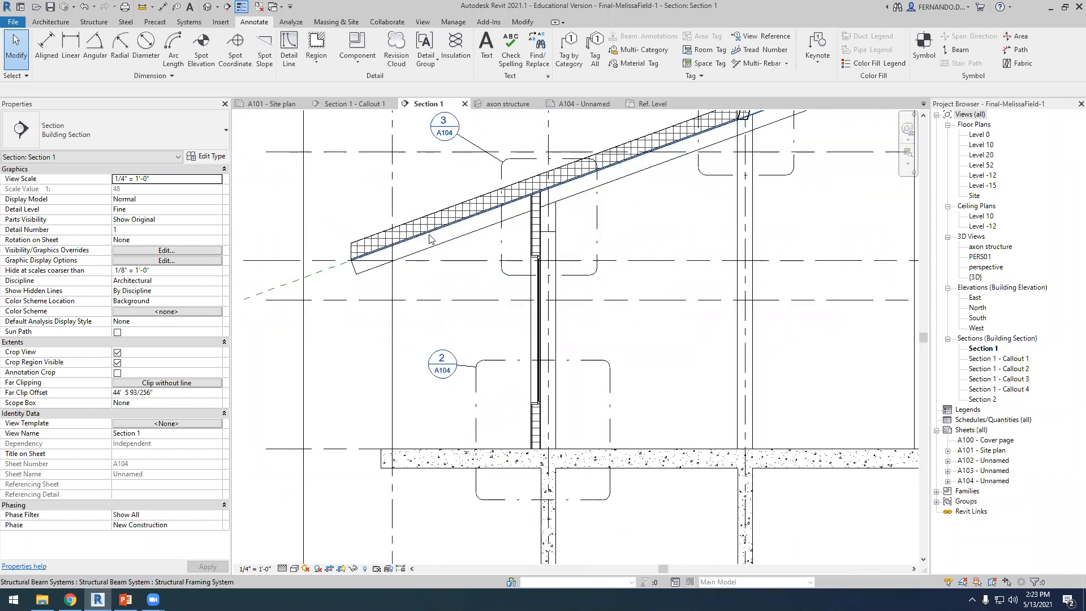
scroll(479, 464, "up", 3)
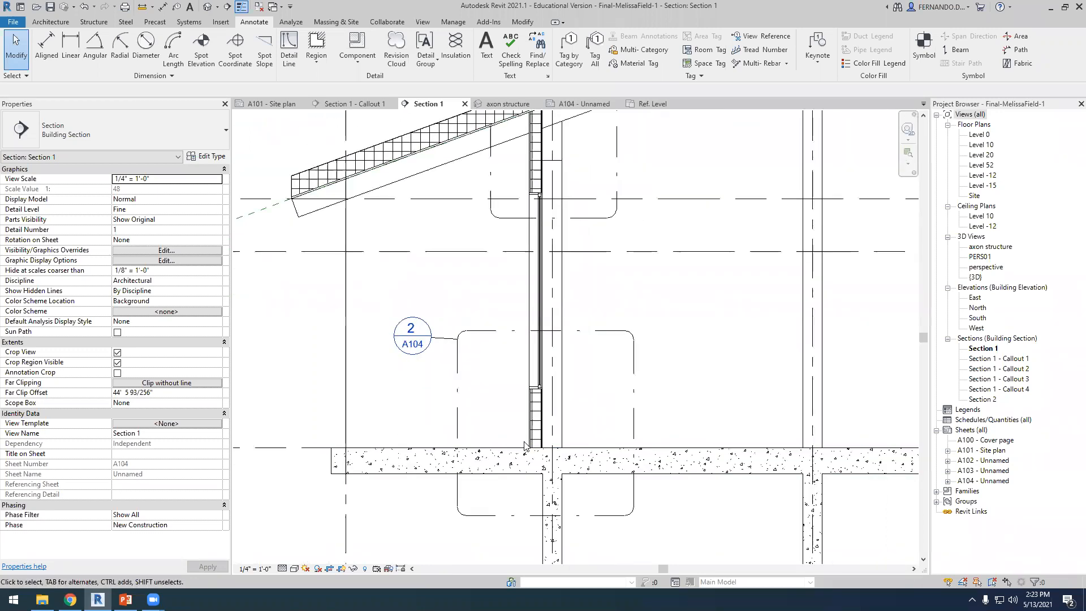
scroll(525, 447, "up", 2)
scroll(509, 448, "up", 2)
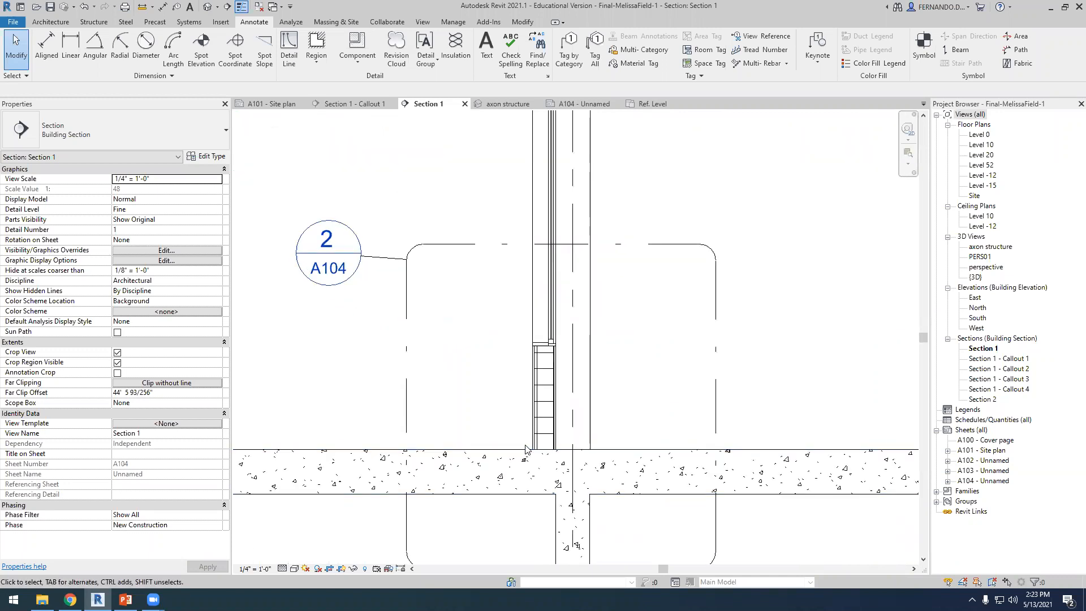
scroll(526, 447, "down", 2)
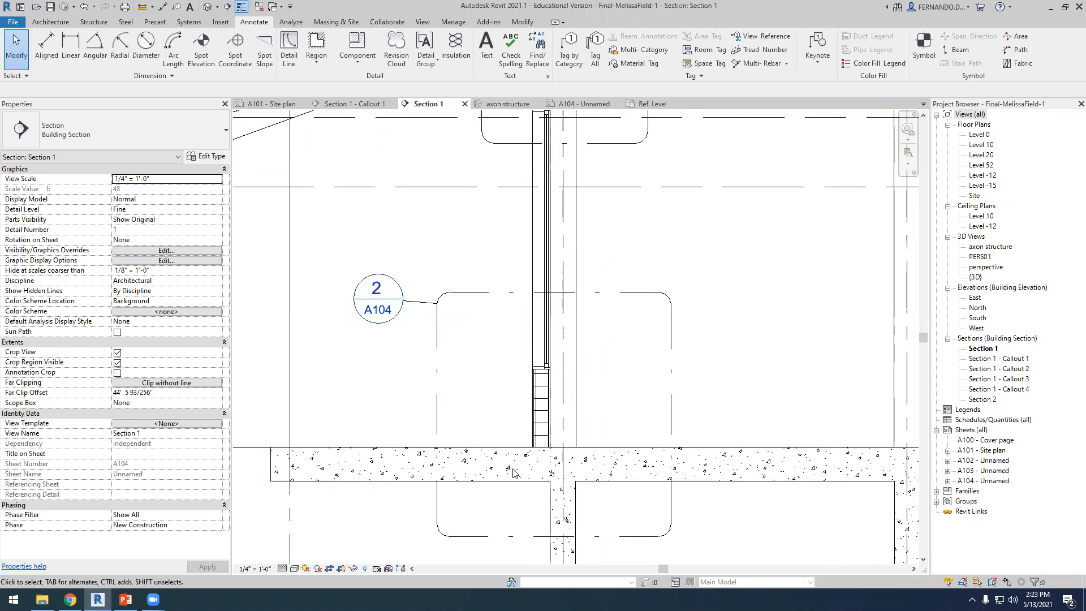
scroll(542, 449, "down", 2)
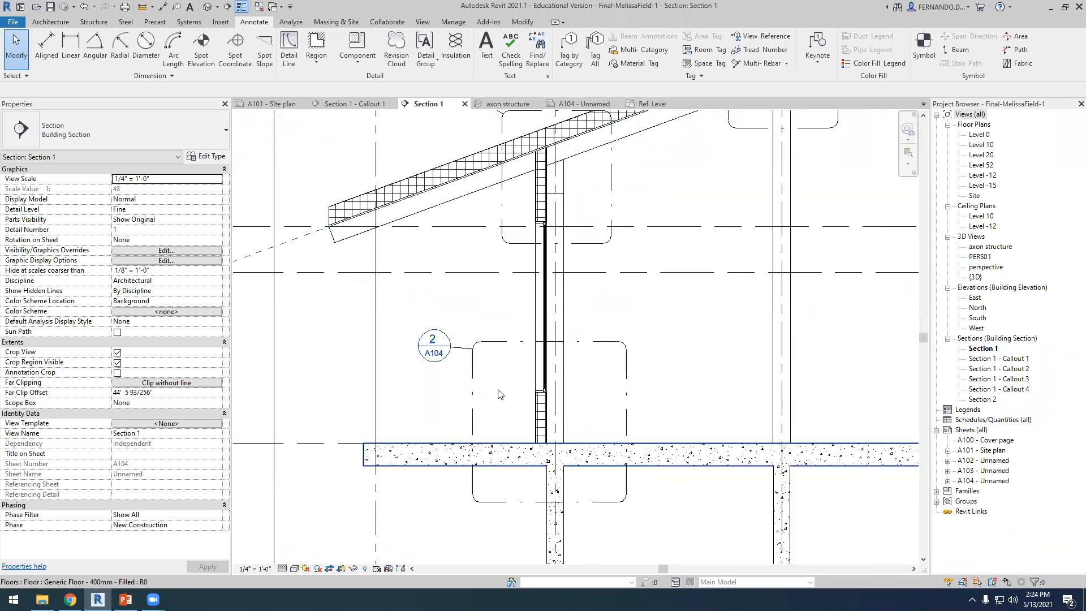
scroll(500, 456, "up", 1)
scroll(501, 457, "down", 3)
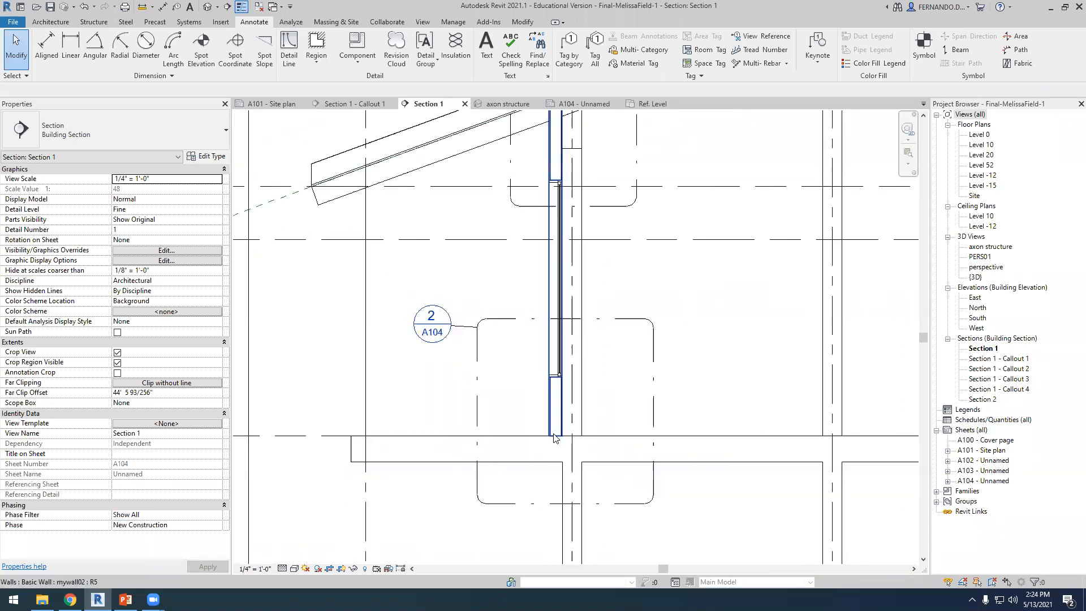
scroll(519, 404, "down", 3)
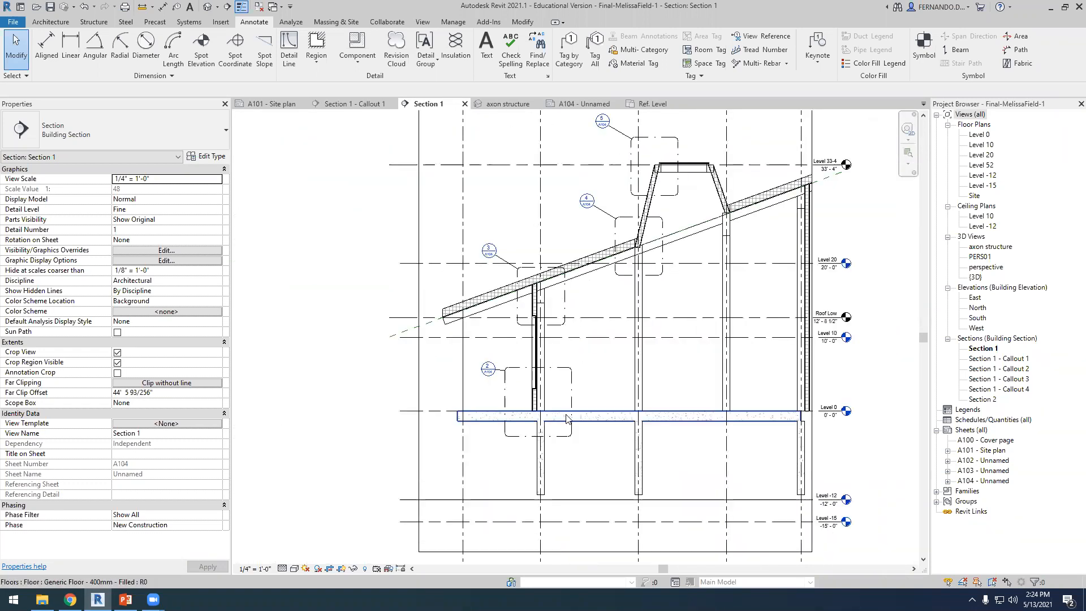
Examine the wall base, window sill and Level 0 slab inside callout 2 of the Section 1 view.
scroll(536, 399, "up", 4)
scroll(536, 398, "up", 4)
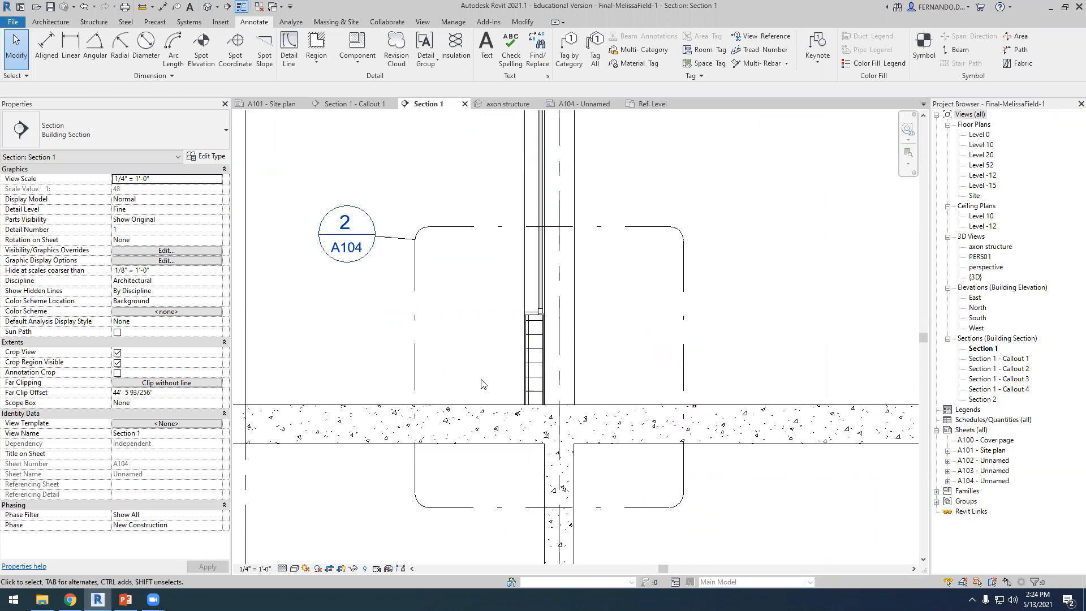
scroll(483, 384, "down", 1)
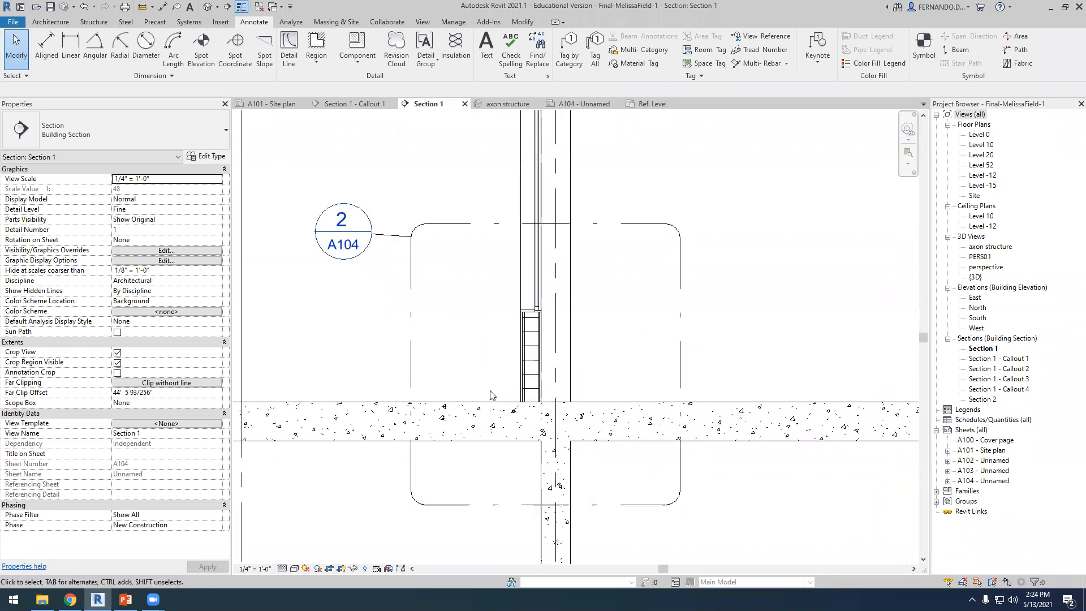
scroll(505, 398, "up", 2)
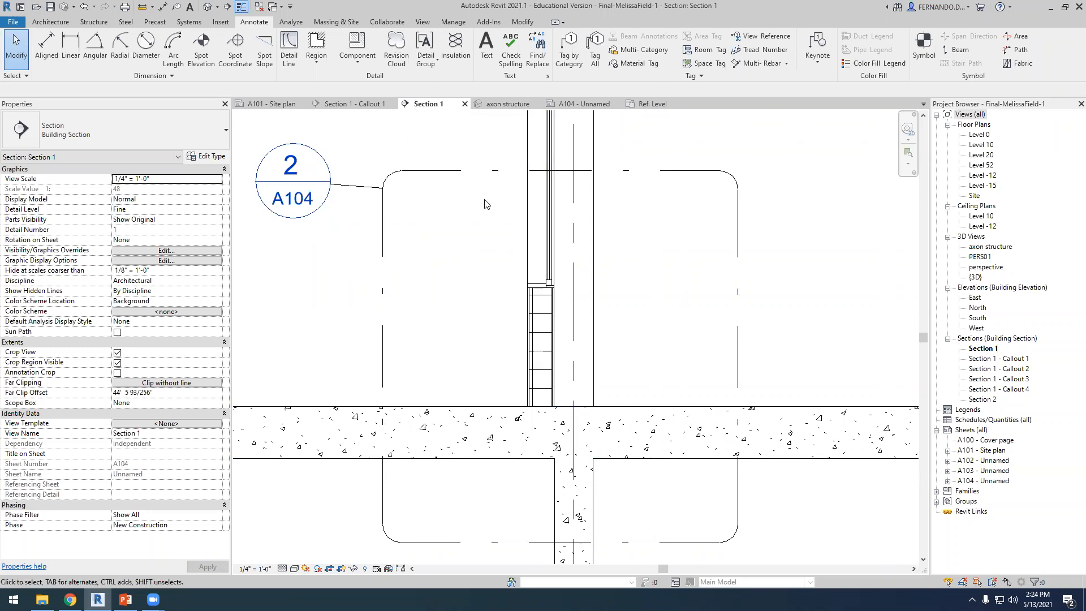
scroll(485, 204, "up", 1)
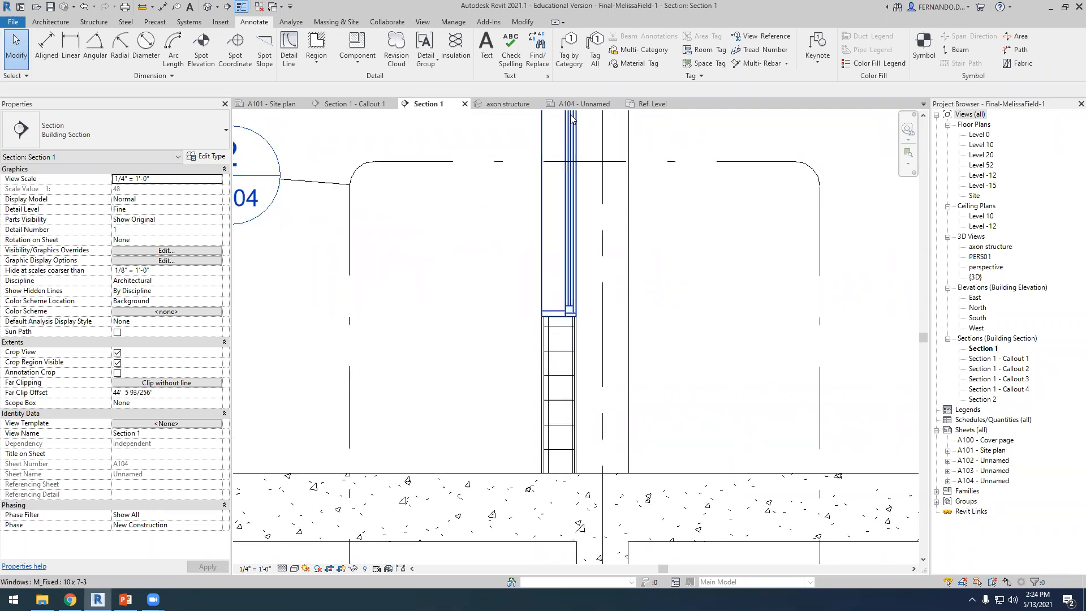
Open the Section 1 - Callout 1 view and examine the clad wood window sill detail, its flashing and the wall down to the floor.
left_click(355, 104)
scroll(515, 346, "up", 4)
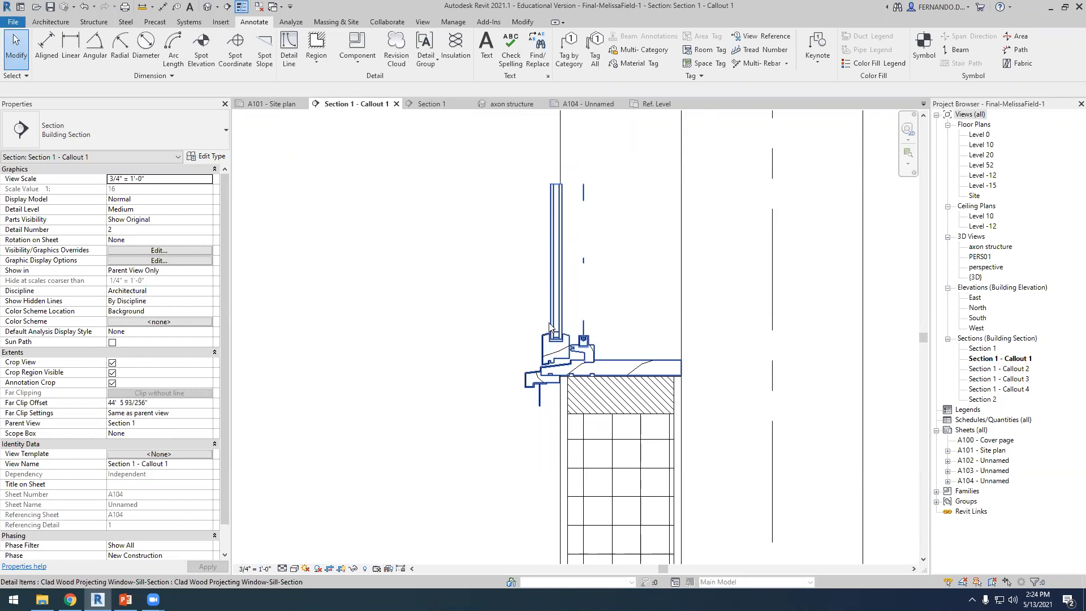
scroll(539, 340, "up", 4)
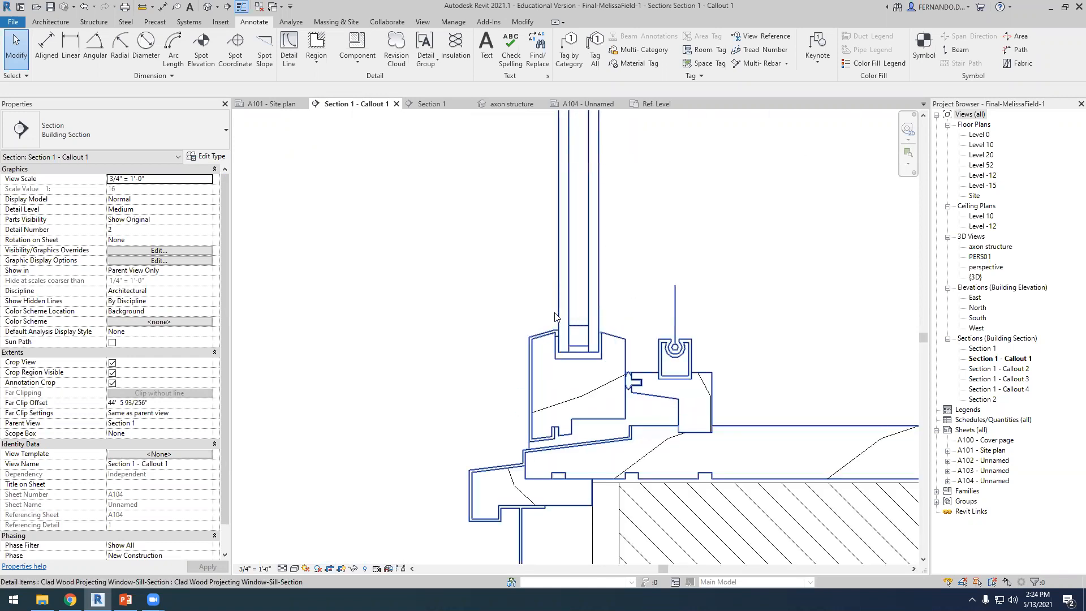
scroll(538, 449, "up", 2)
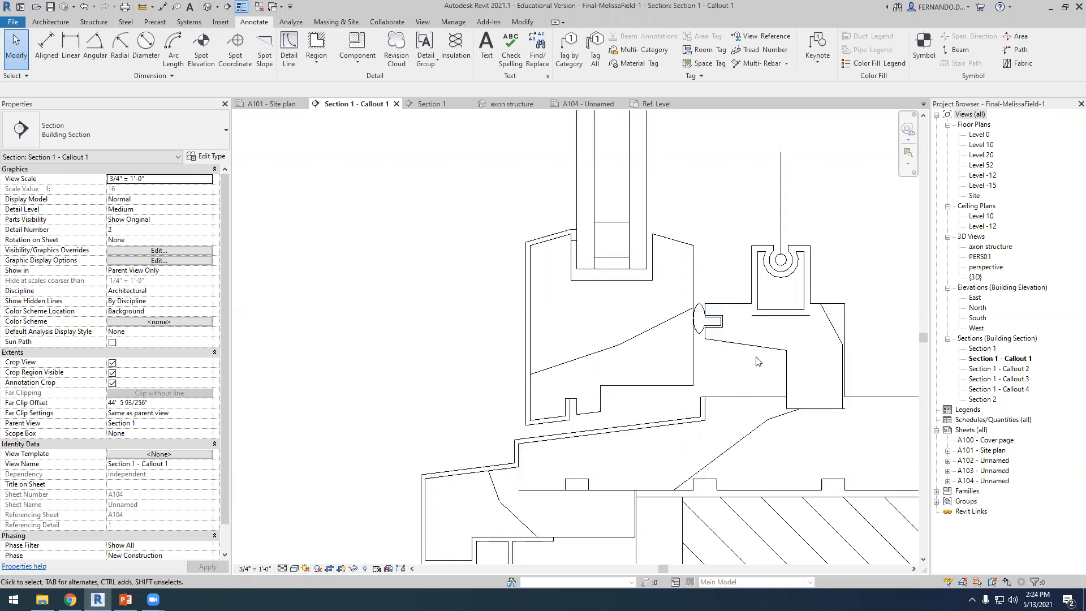
scroll(543, 358, "down", 2)
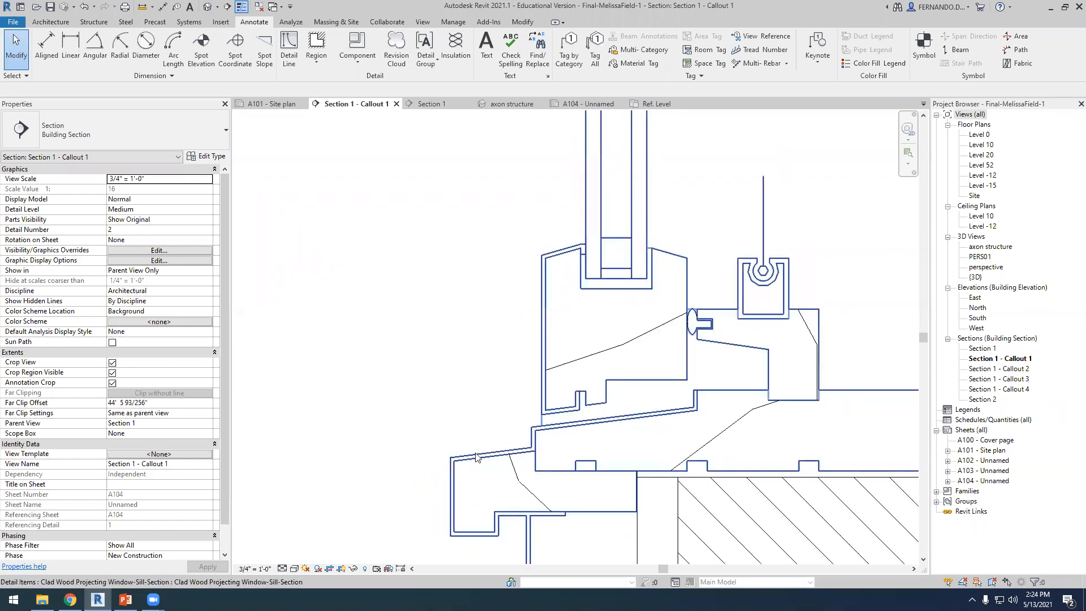
scroll(454, 370, "down", 1)
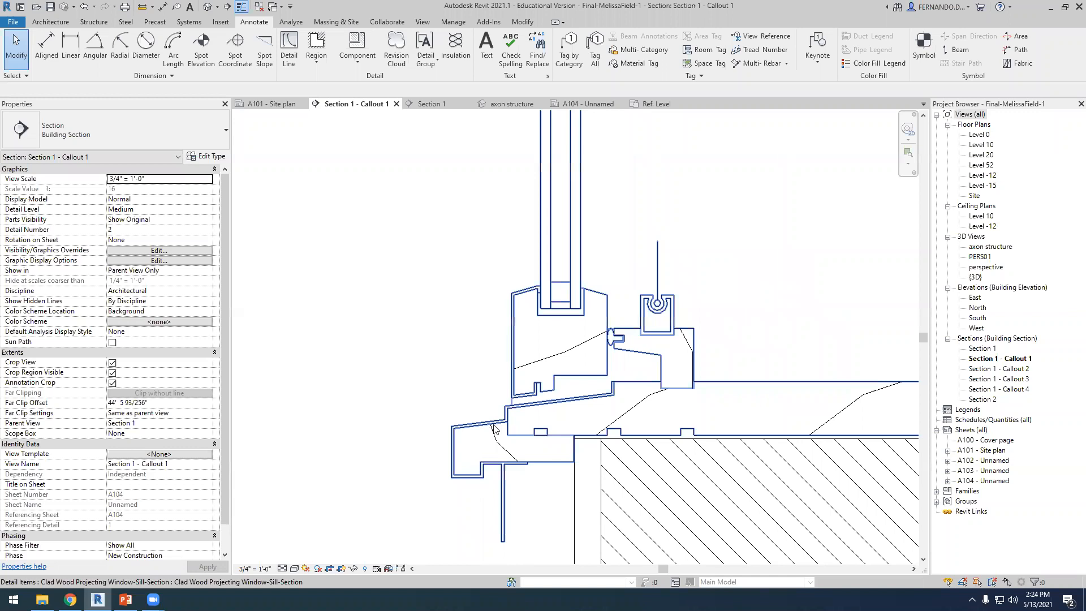
scroll(468, 402, "down", 5)
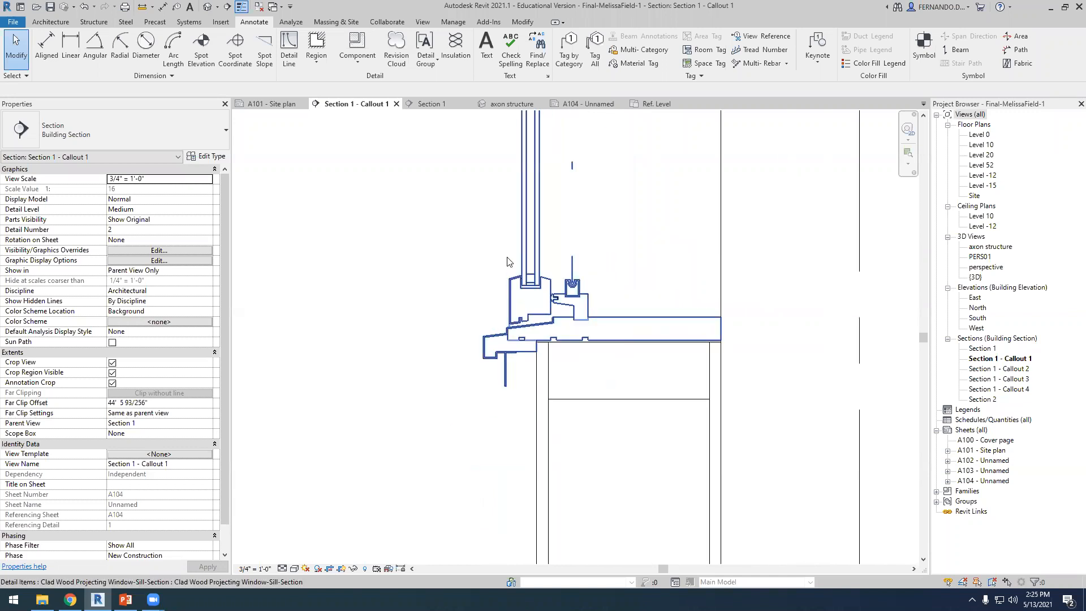
scroll(505, 270, "down", 1)
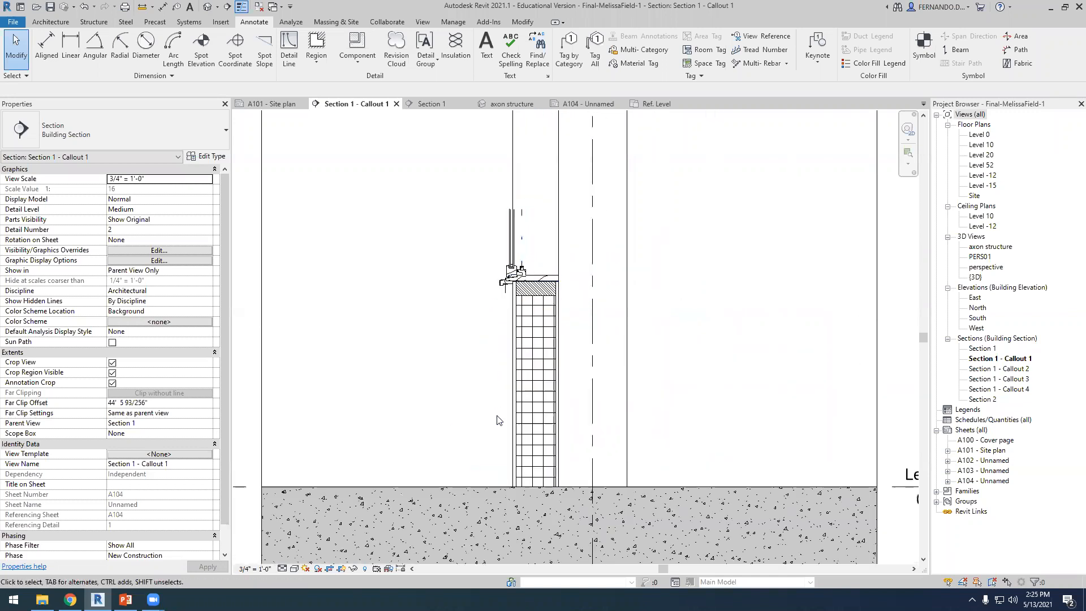
scroll(495, 486, "up", 2)
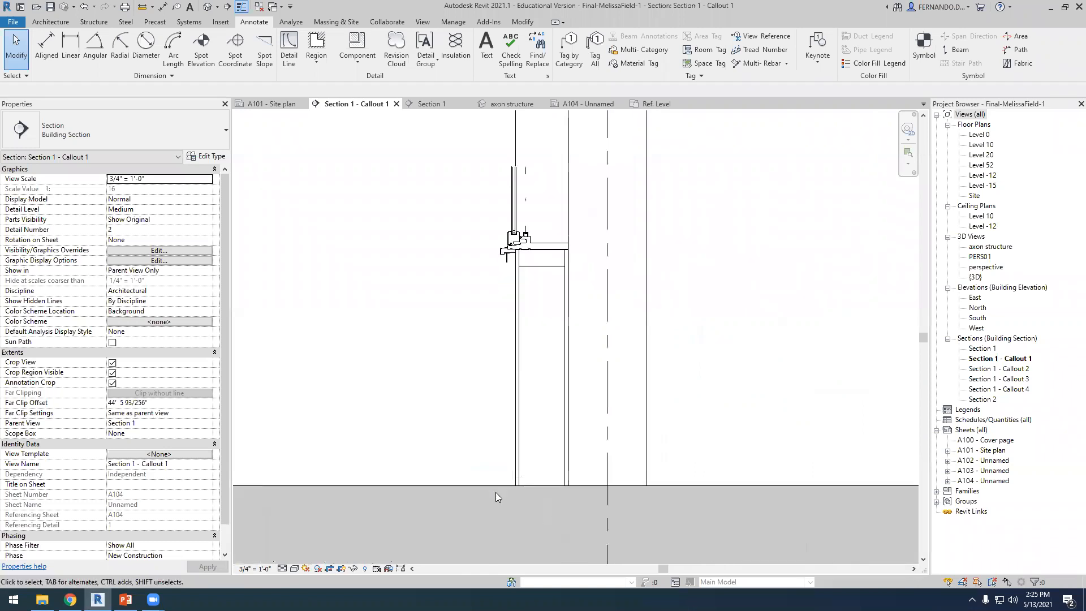
scroll(492, 470, "down", 1)
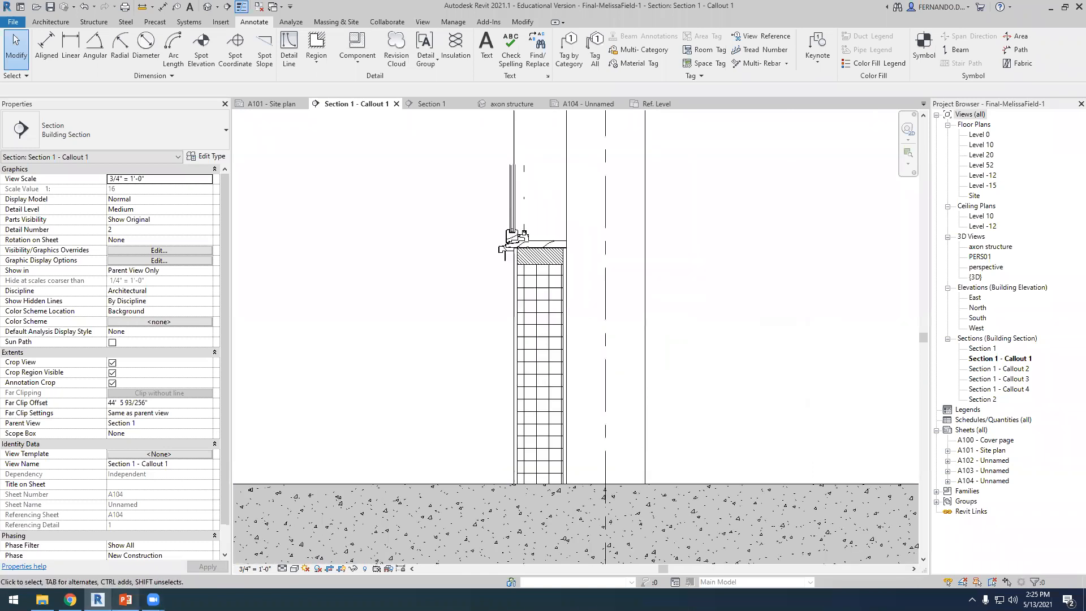
Switch to Chrome and search Google Images for "drainage facade floor" in a new tab.
left_click(70, 600)
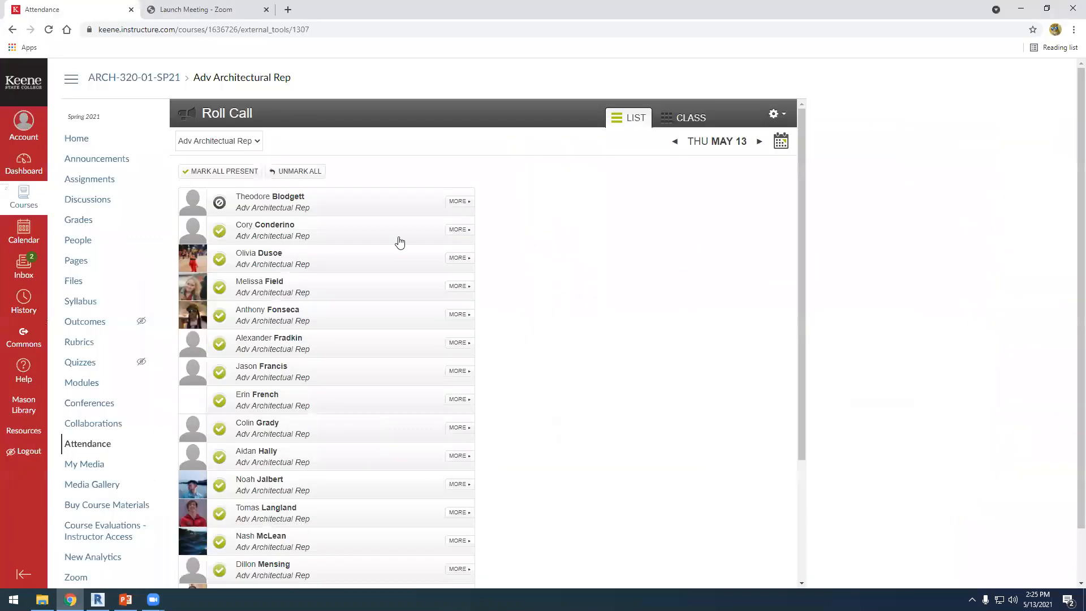
left_click(285, 10)
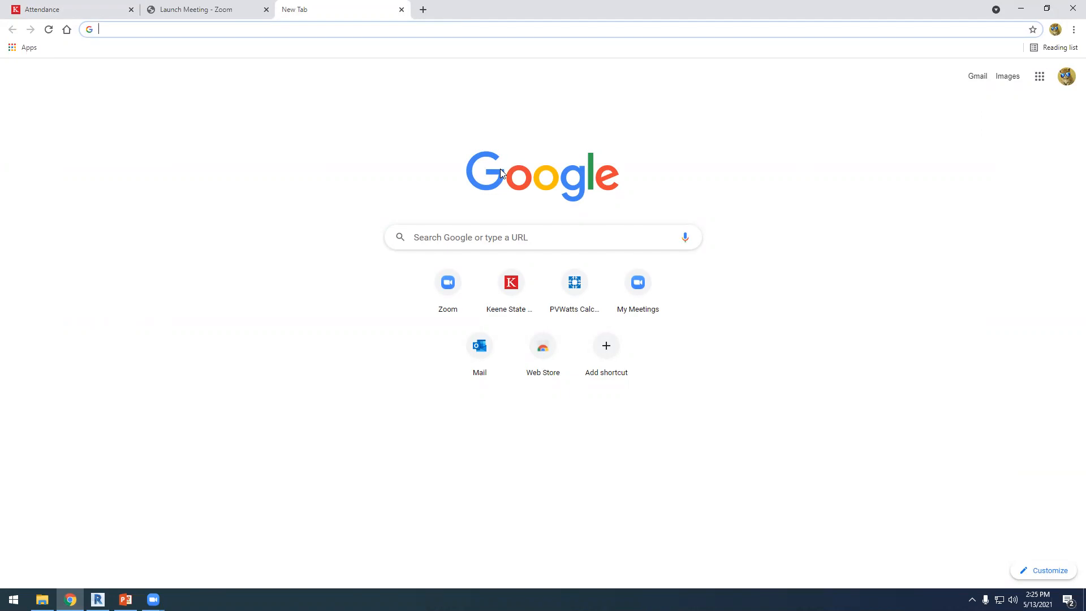
type("drainag")
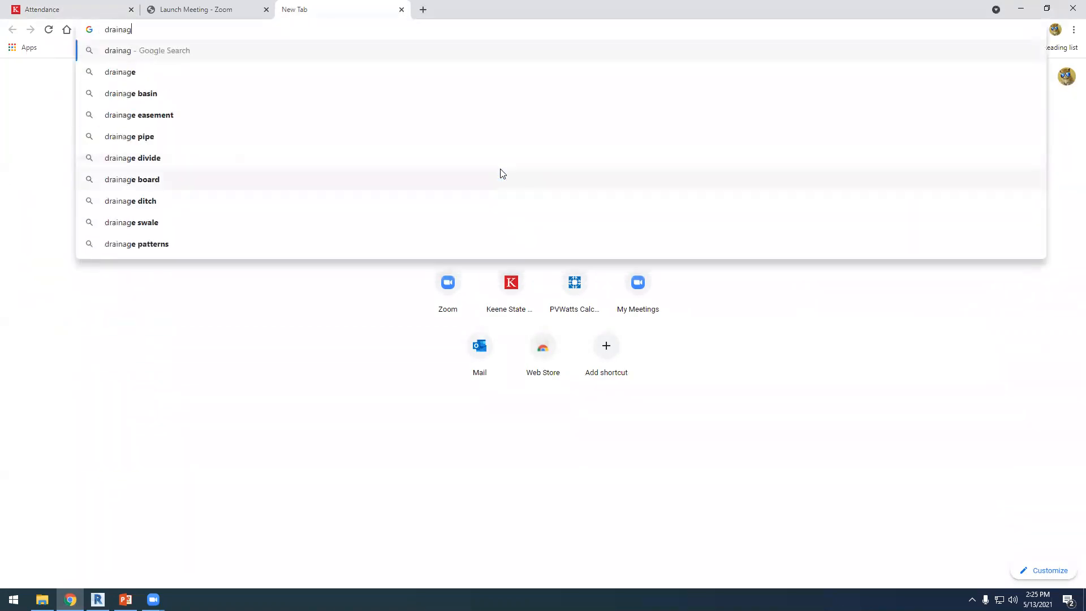
type("e facade ")
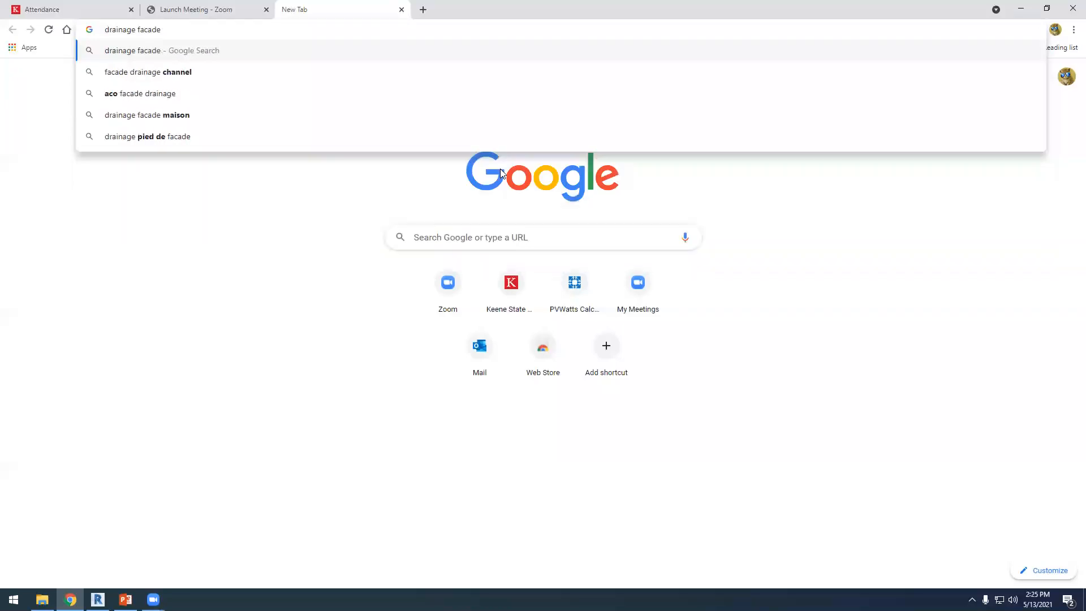
type("floor")
key("Return")
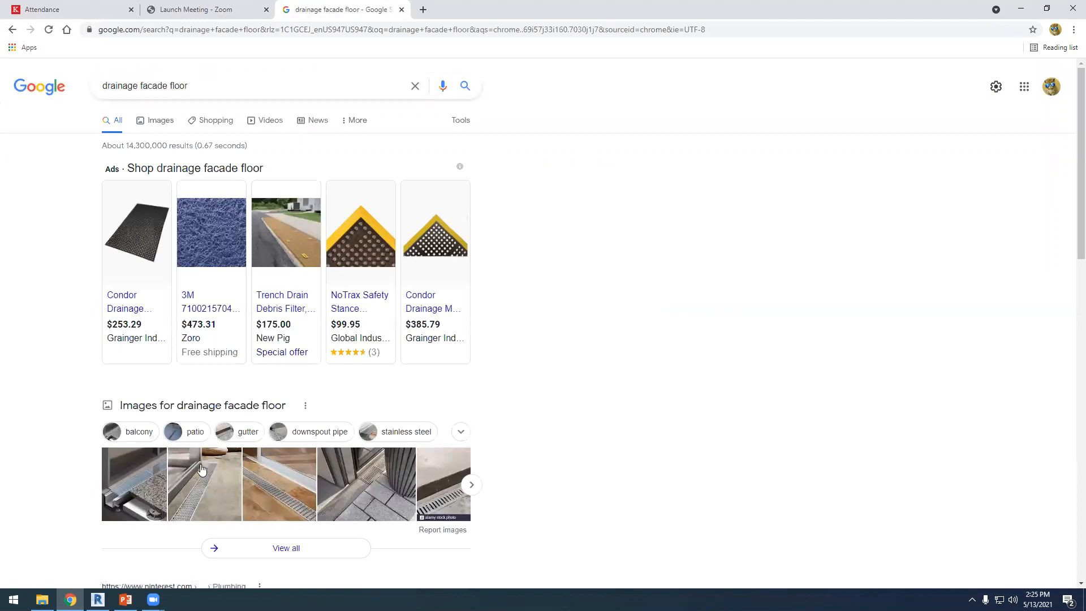
left_click(161, 120)
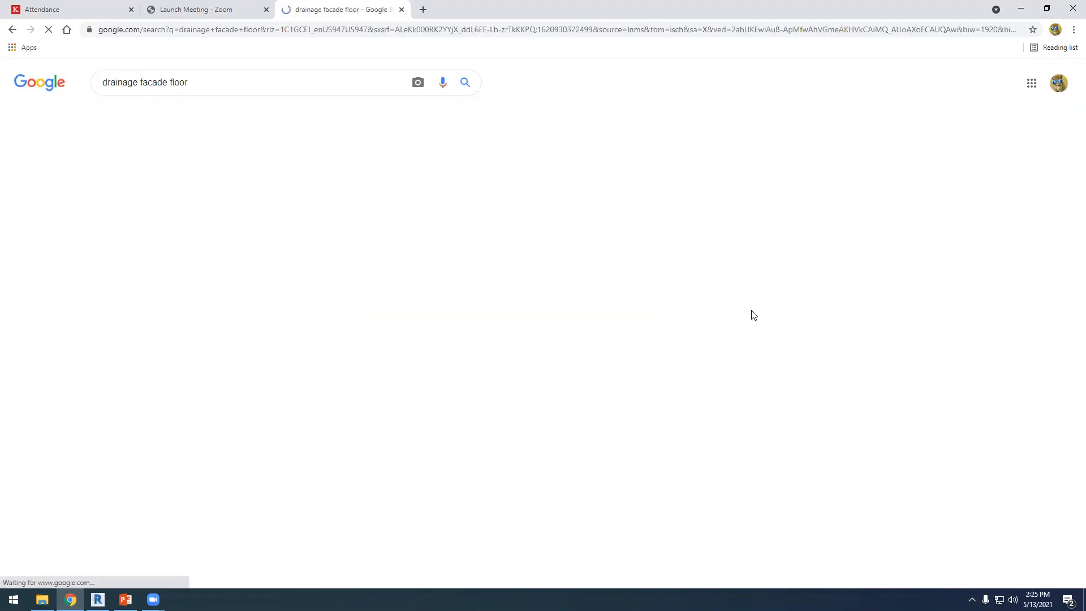
scroll(753, 316, "down", 1)
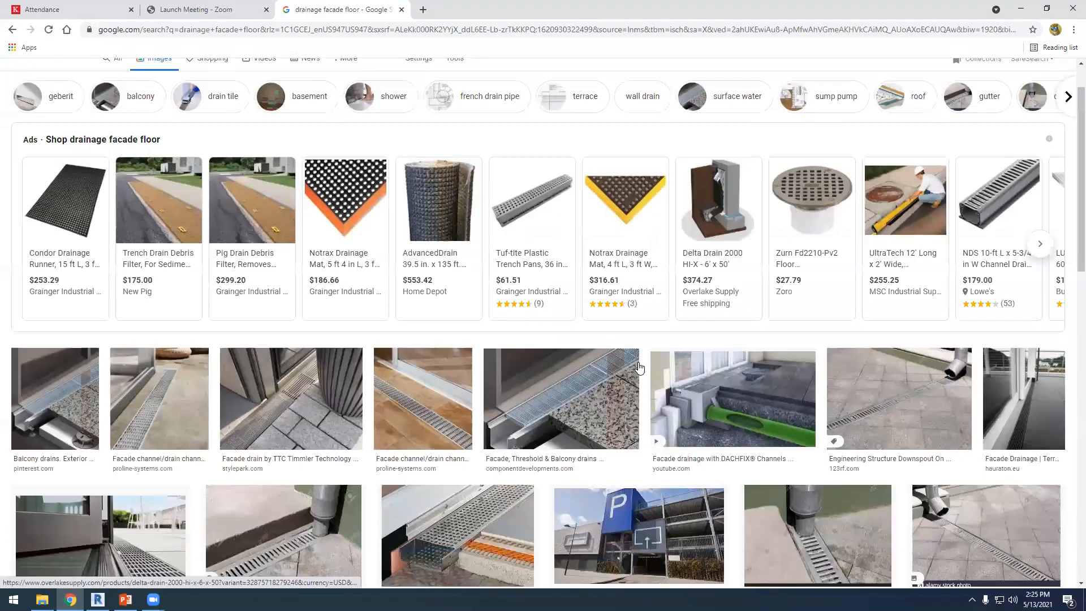
Preview the balcony drain and the Schlüter-Troba-Line drainage channel images, comparing how each channel meets the facade.
left_click(81, 410)
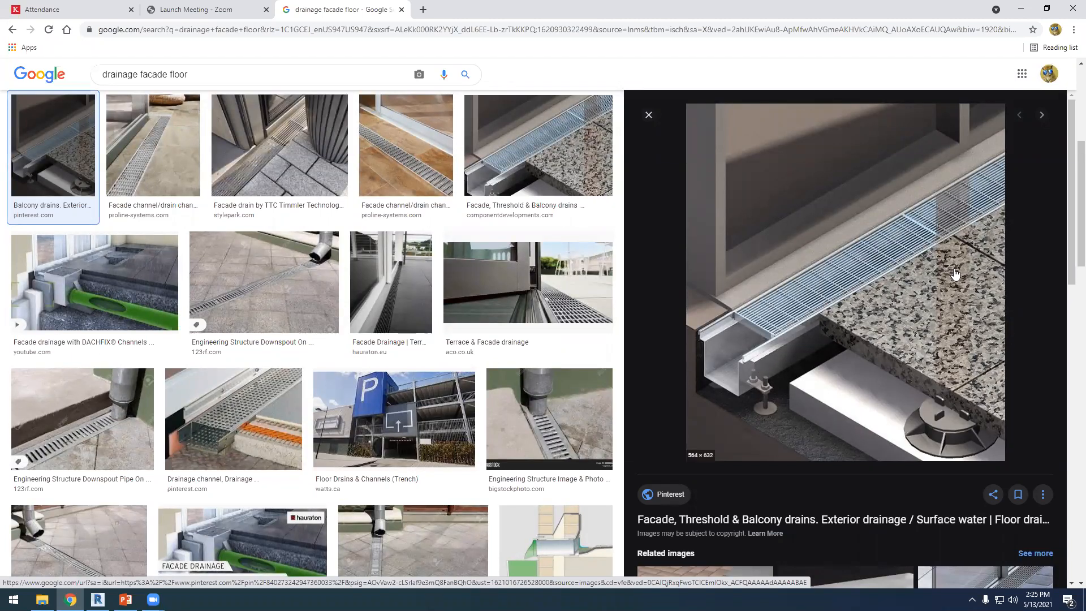
scroll(909, 390, "down", 3)
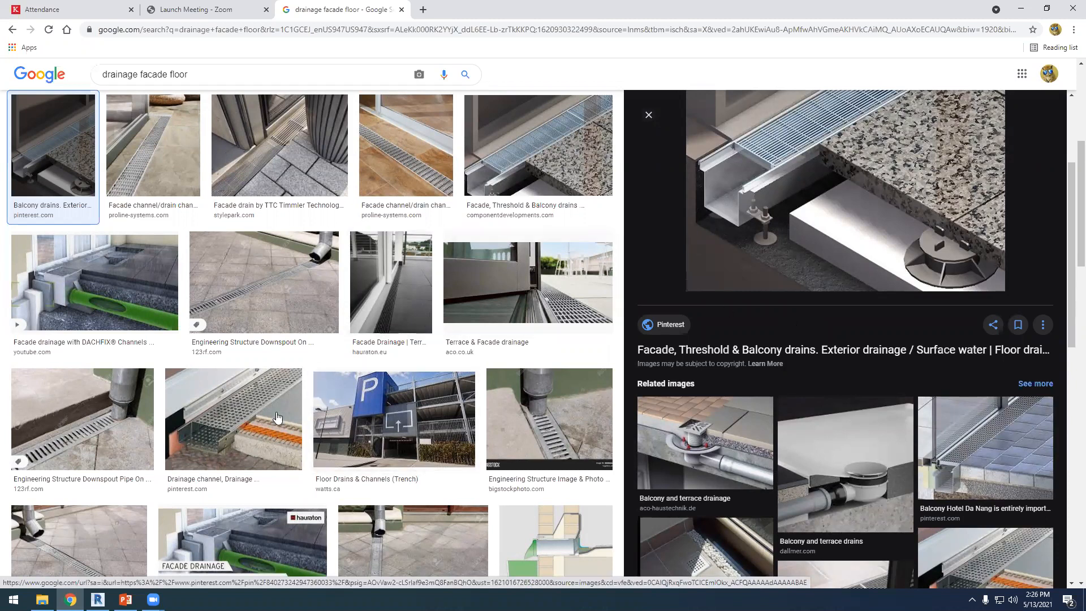
left_click(233, 418)
scroll(871, 294, "up", 1)
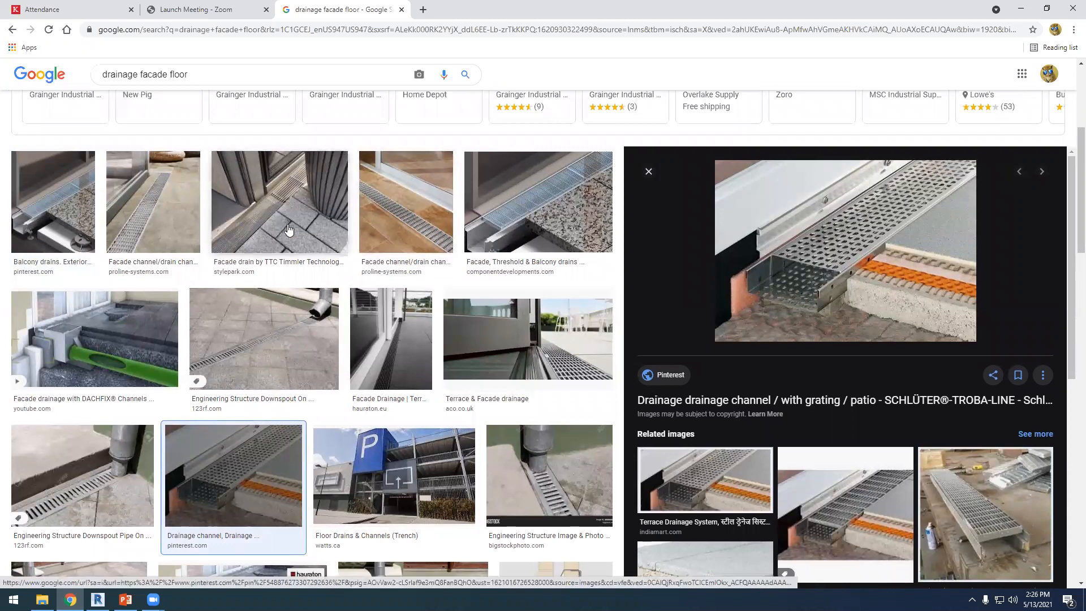
left_click(32, 237)
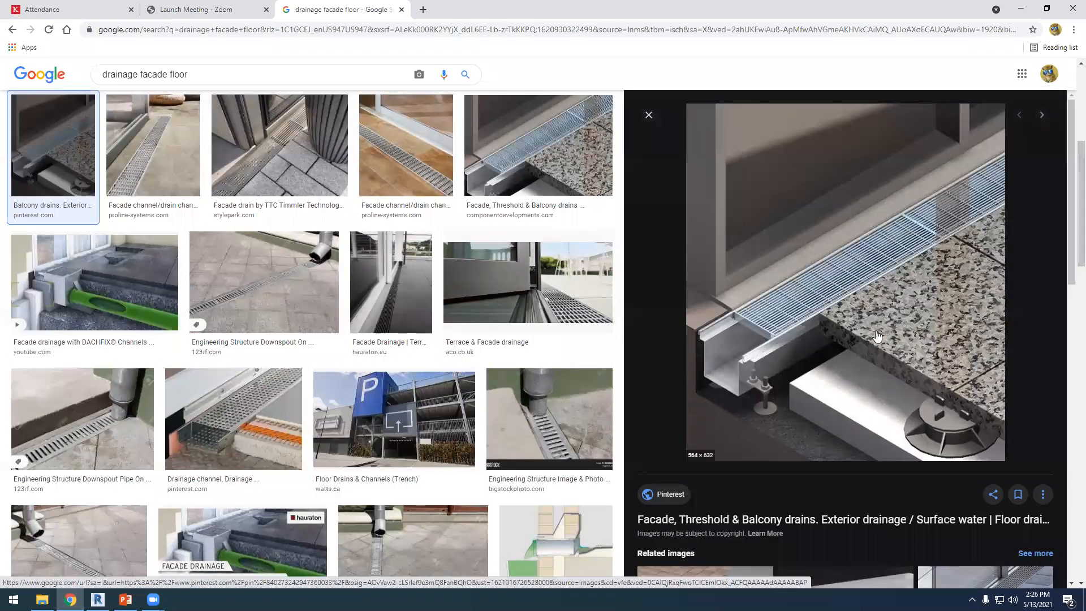
Examine the Schlüter-Troba-Line drainage channel image, its related images and the galvanized linear drainage grate.
left_click(206, 436)
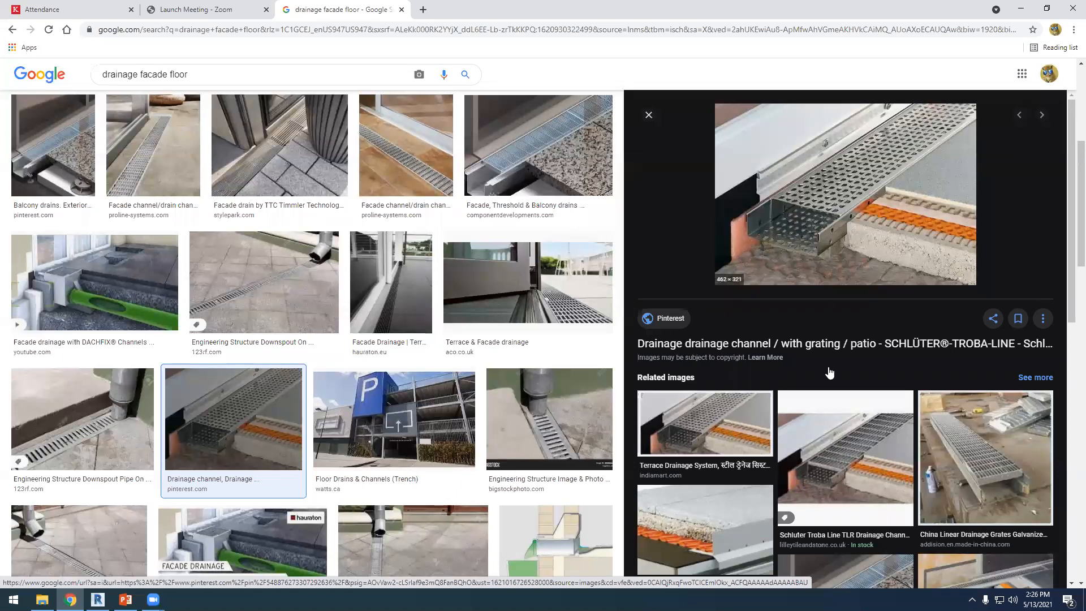
scroll(732, 510, "down", 1)
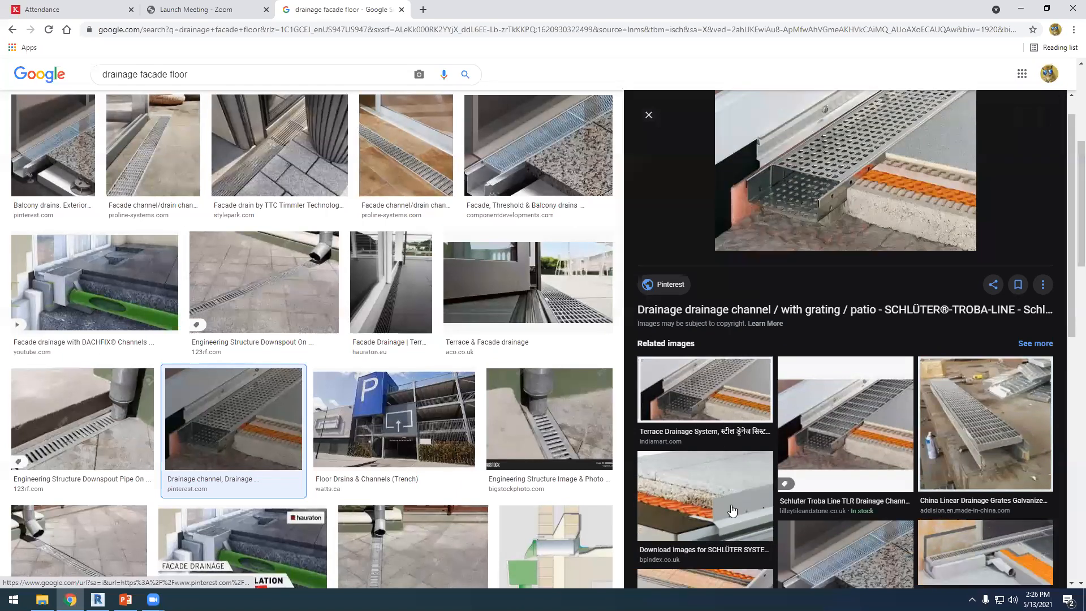
scroll(732, 510, "down", 2)
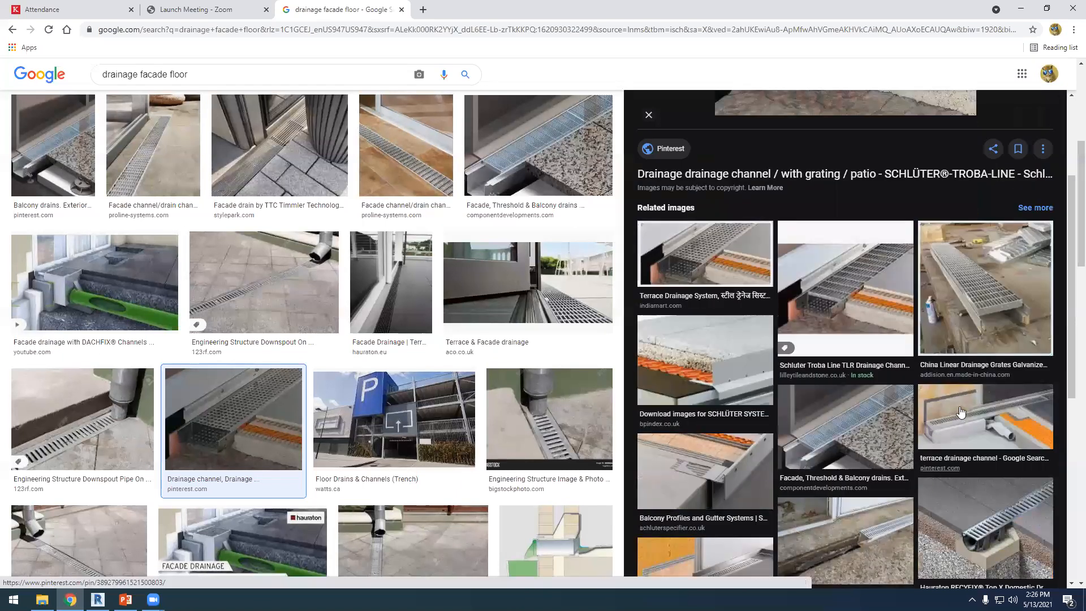
left_click(999, 321)
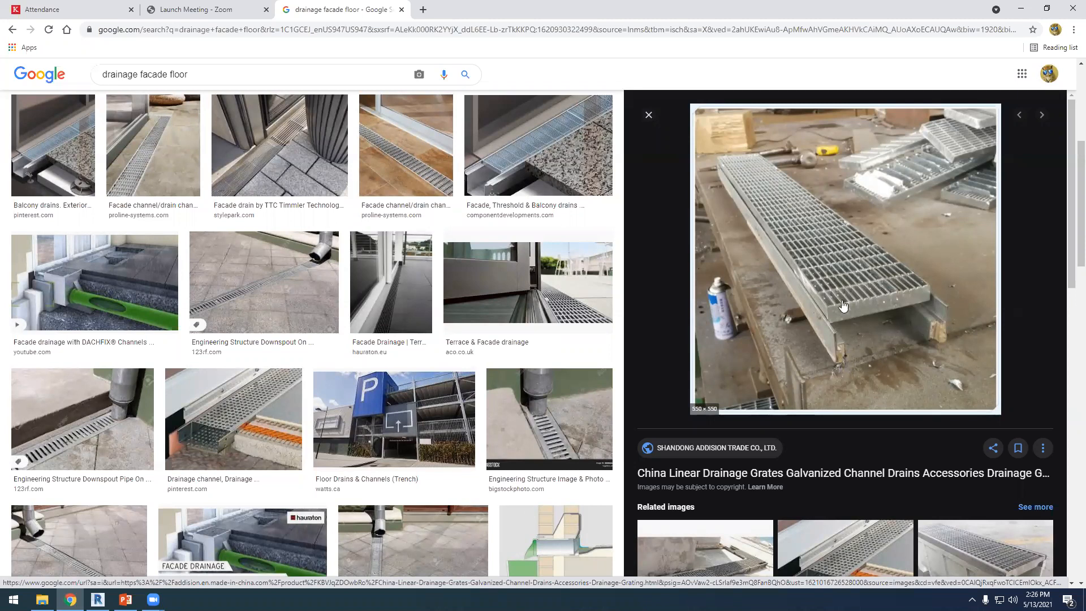
scroll(253, 371, "down", 1)
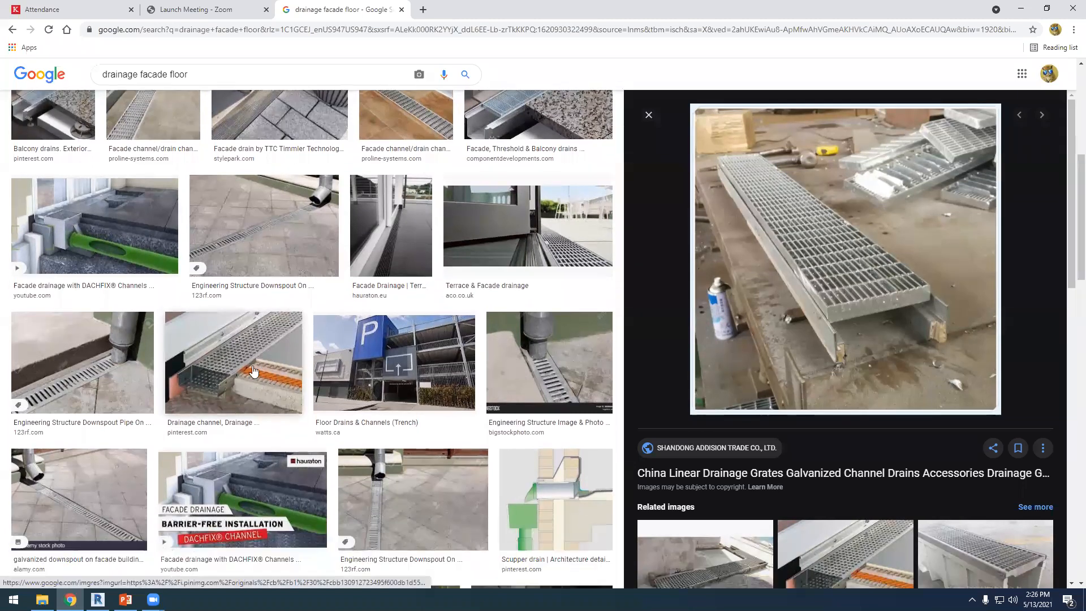
left_click(253, 371)
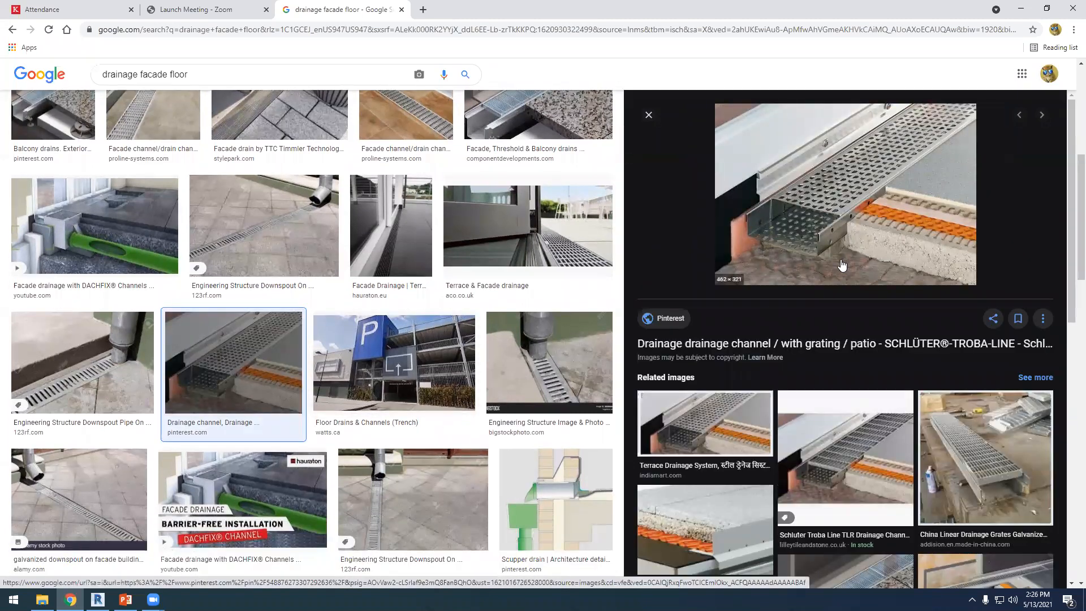
scroll(841, 265, "up", 1)
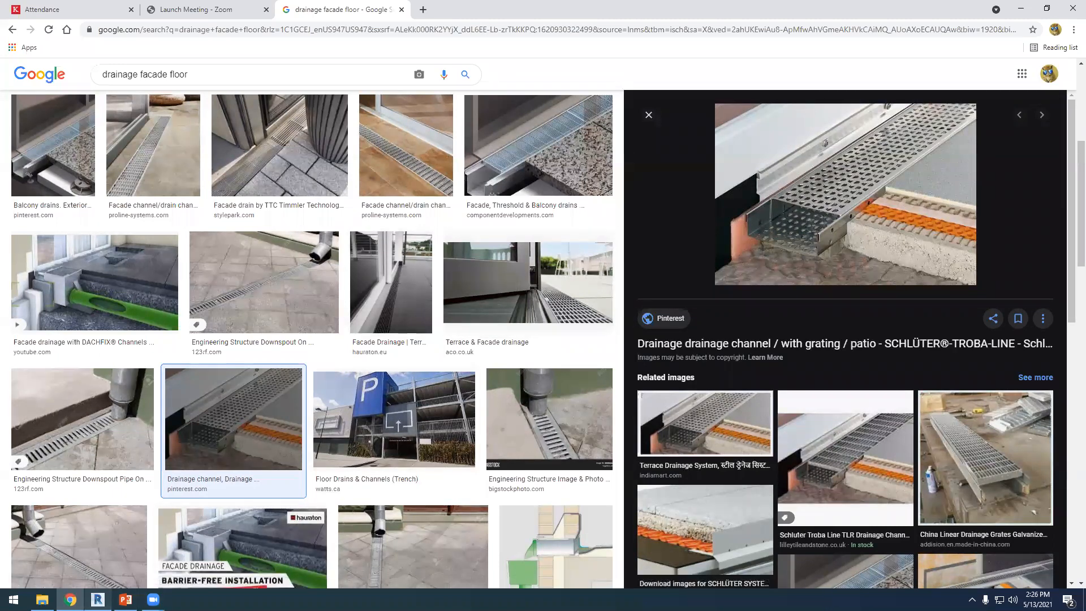
Switch to Revit to check the wall base in Section 1 - Callout 1, and return to Chrome to browse the related drainage images.
key("alt+Tab")
scroll(599, 337, "down", 1)
scroll(535, 445, "up", 1)
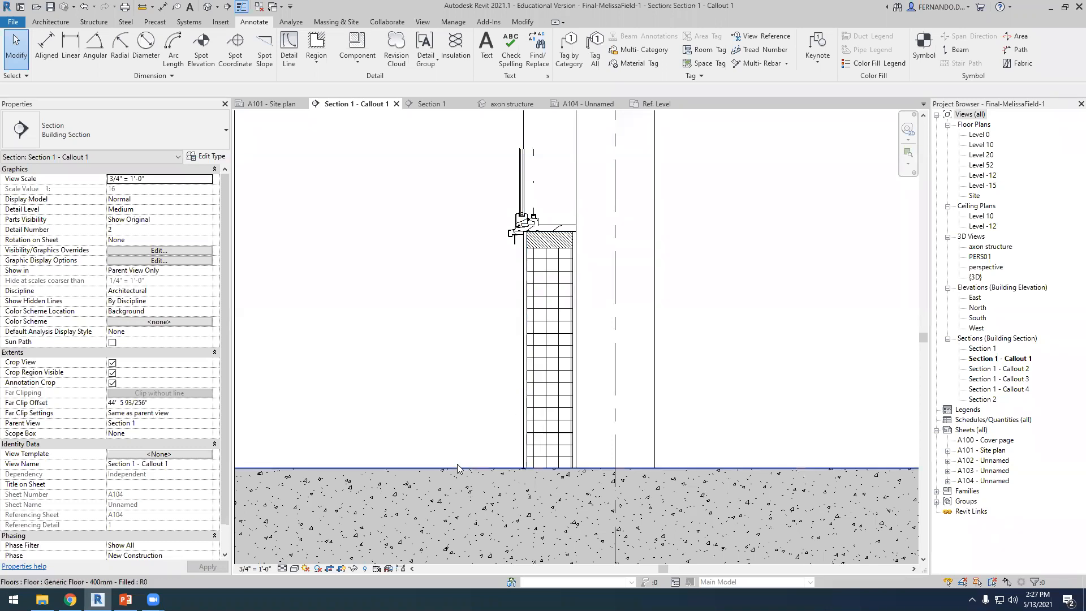
key("alt+Tab")
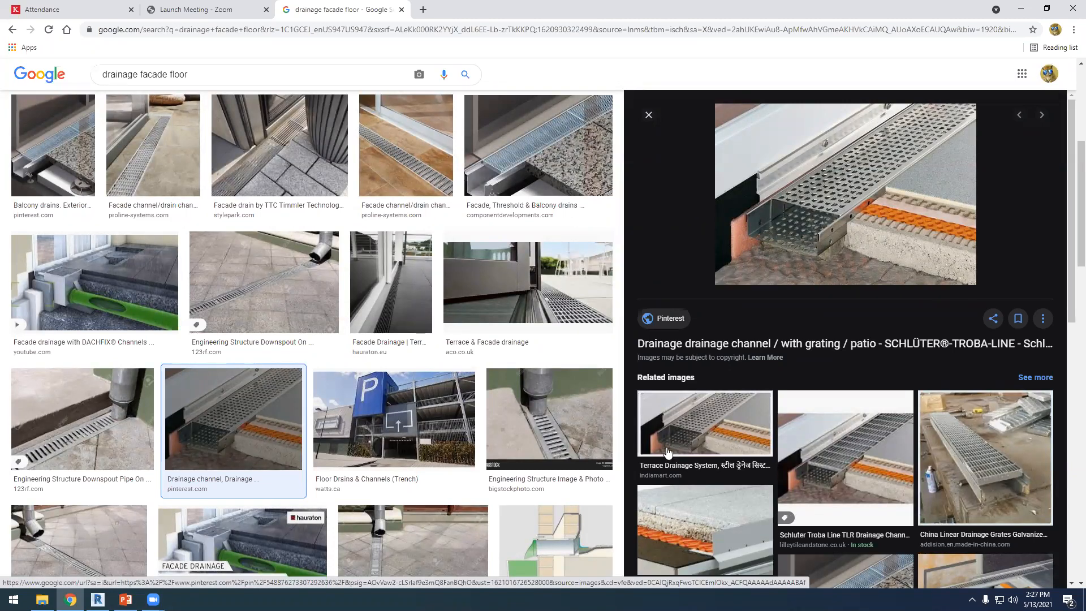
scroll(717, 500, "down", 2)
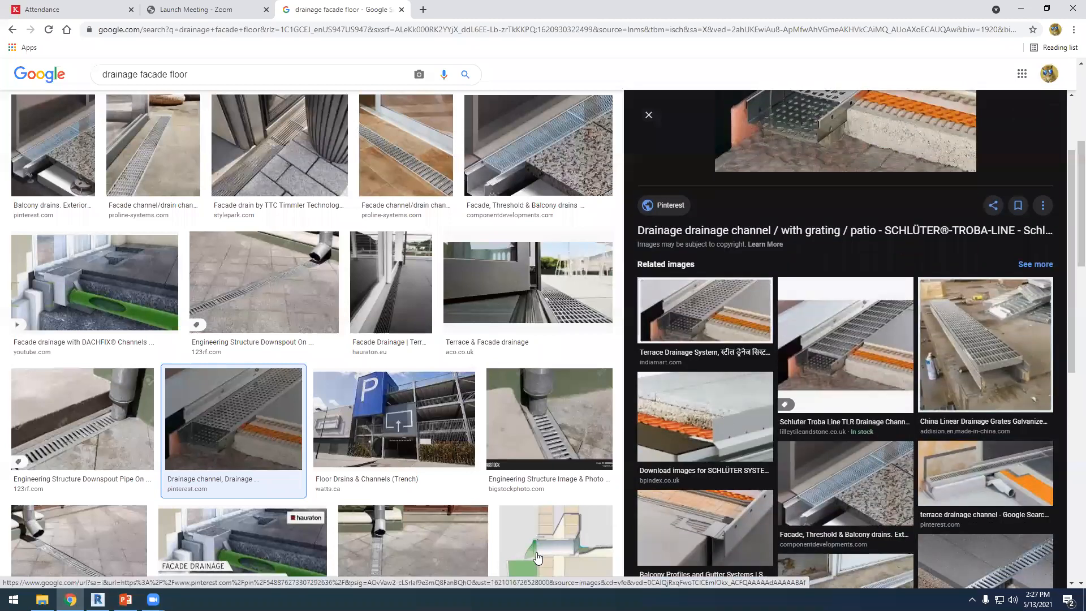
scroll(536, 554, "up", 1)
scroll(530, 528, "down", 2)
scroll(528, 518, "up", 2)
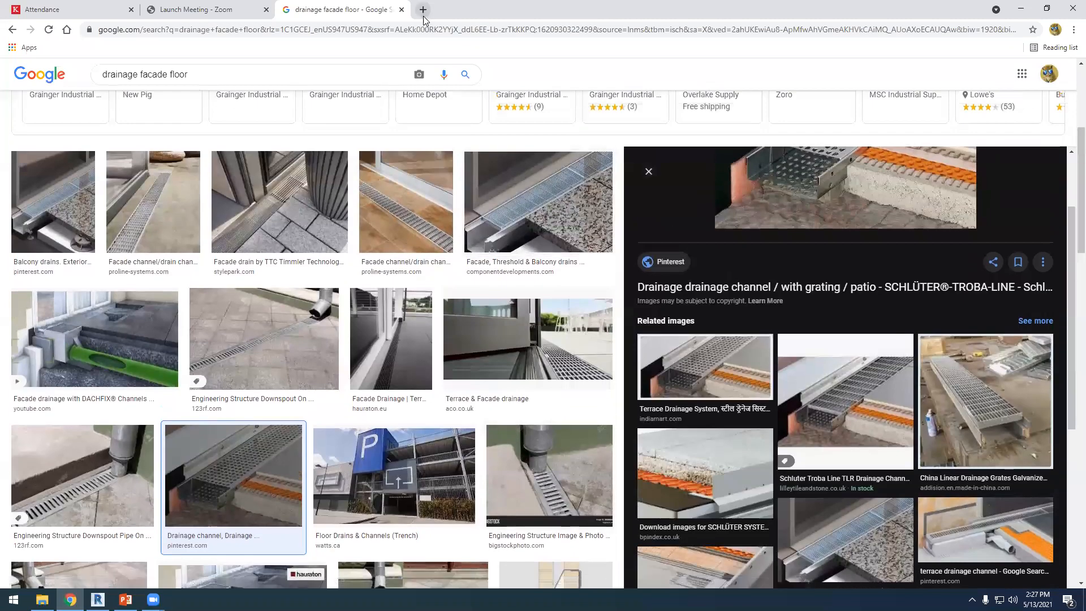
Search Google Images for "section of a gutter" in a new browser tab.
left_click(423, 17)
type("section o")
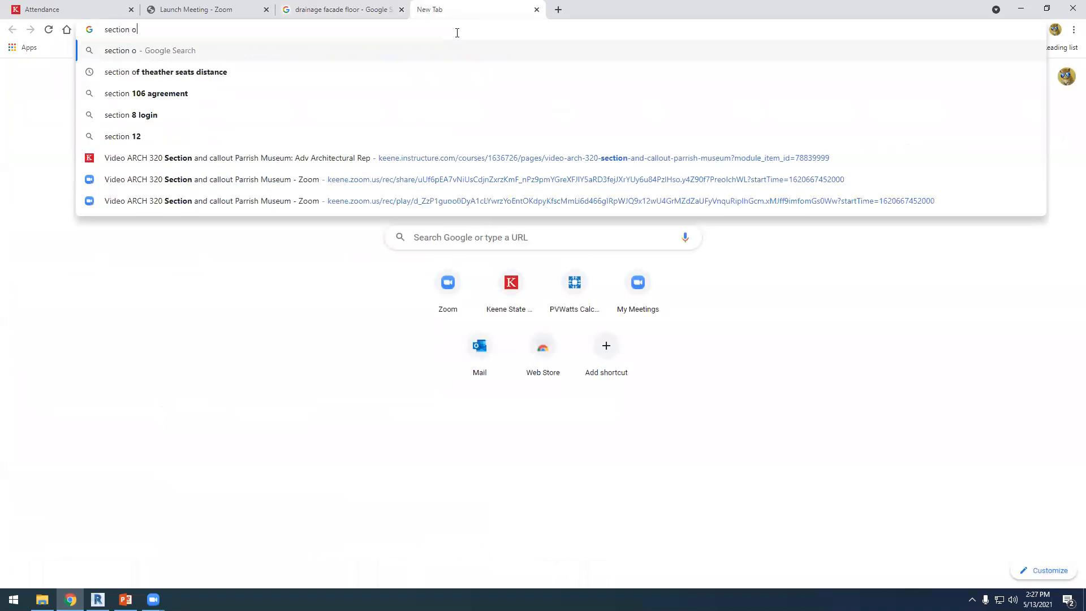
type("f a gutter")
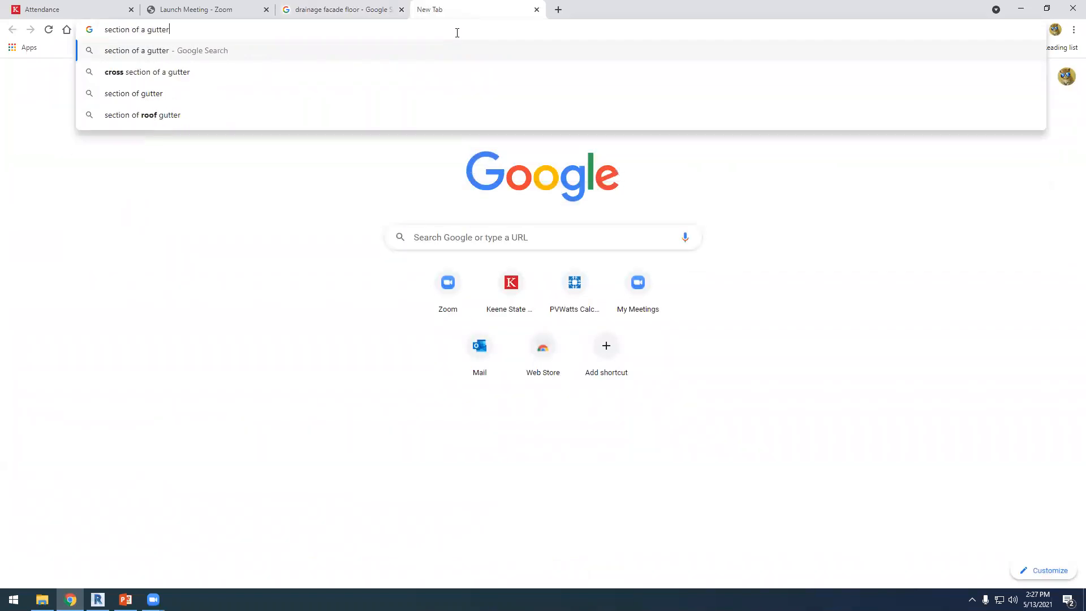
key("Return")
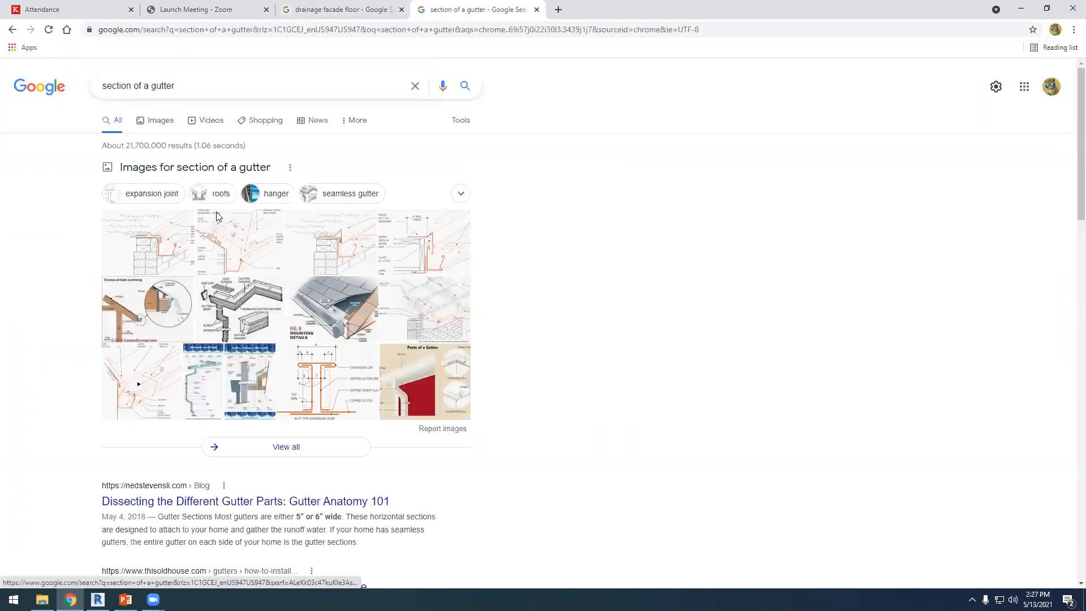
left_click(161, 121)
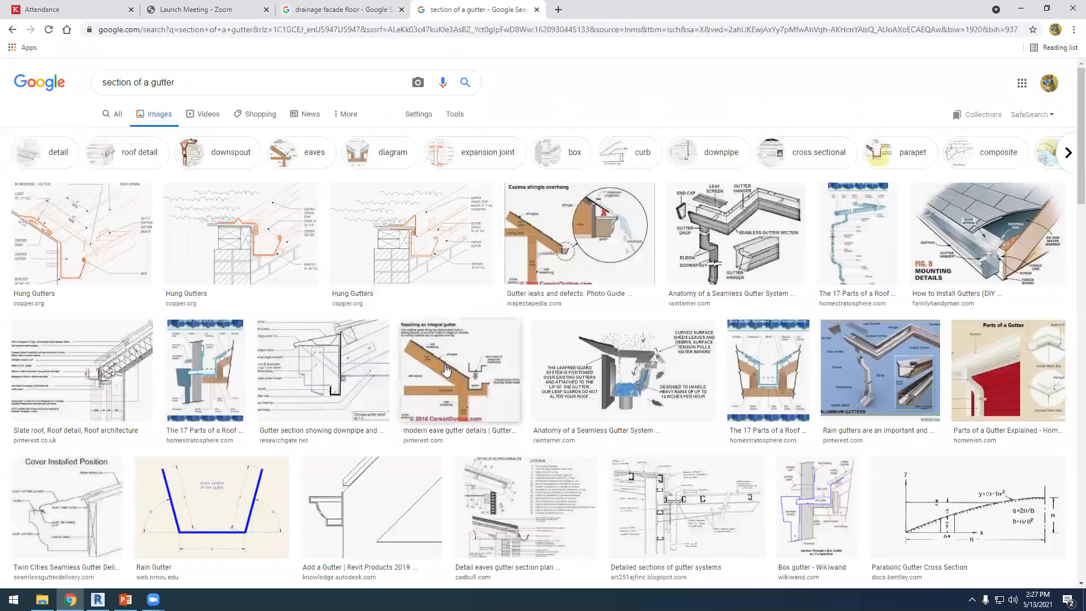
Preview the modern eave gutter, Cadbull eaves gutter section and slate roof detail images, comparing the gutter profiles.
left_click(499, 411)
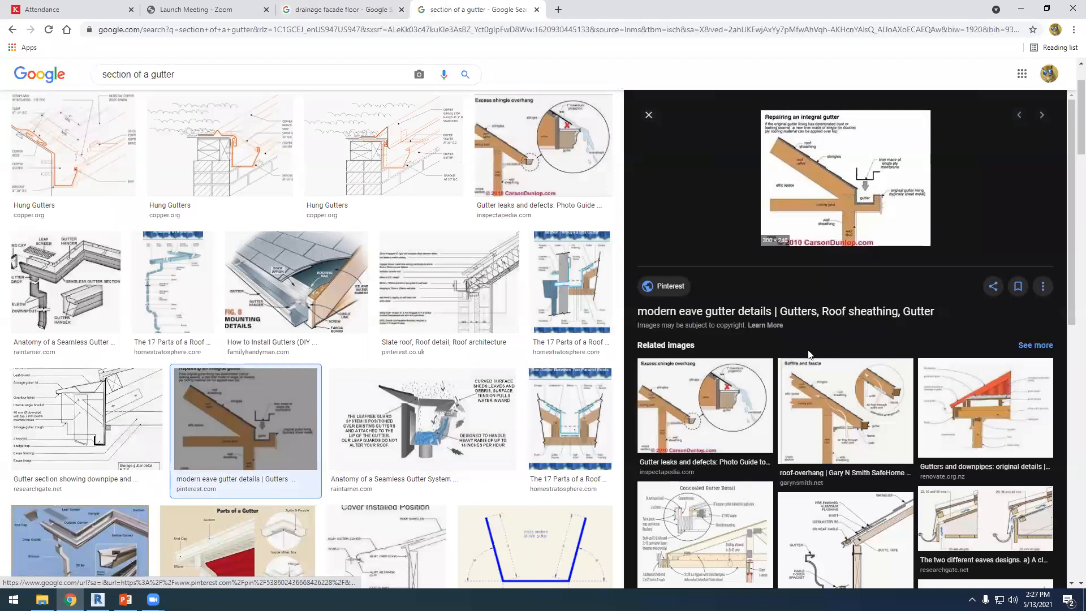
scroll(393, 406, "down", 4)
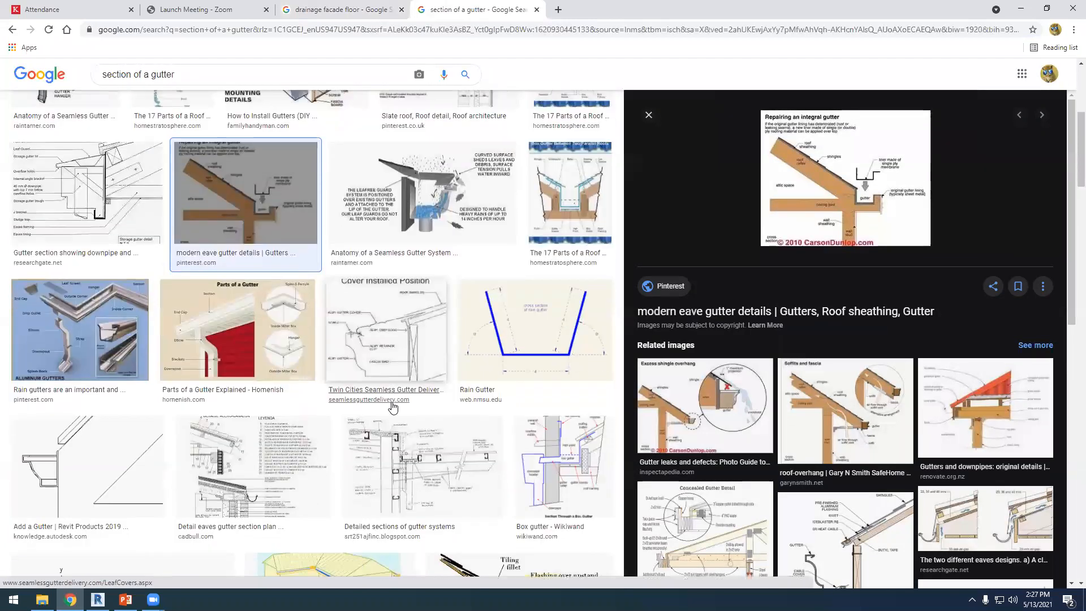
left_click(247, 512)
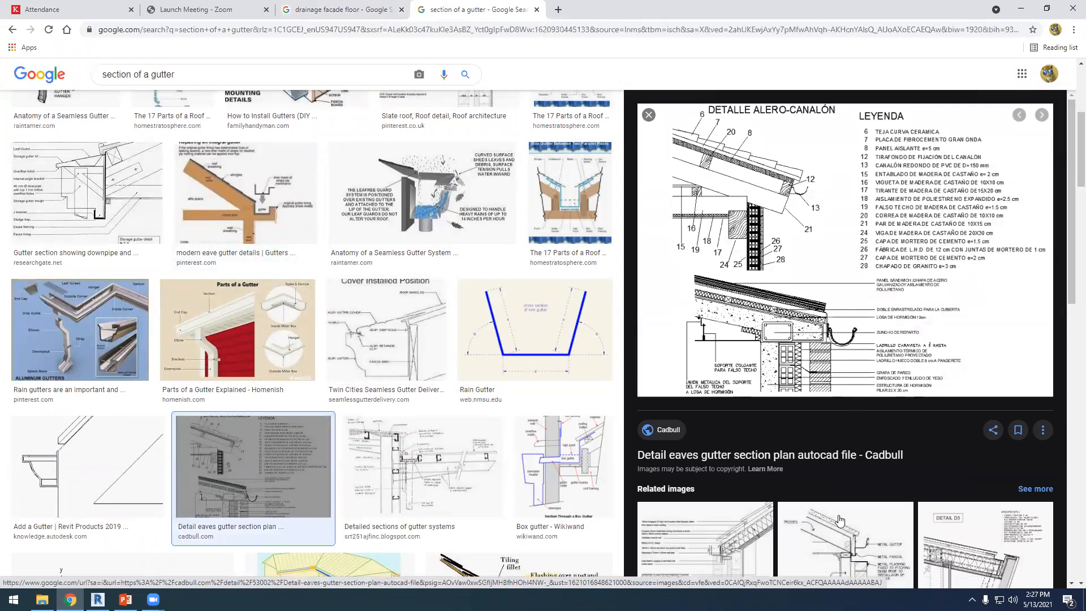
scroll(841, 509, "down", 4)
scroll(783, 401, "up", 4)
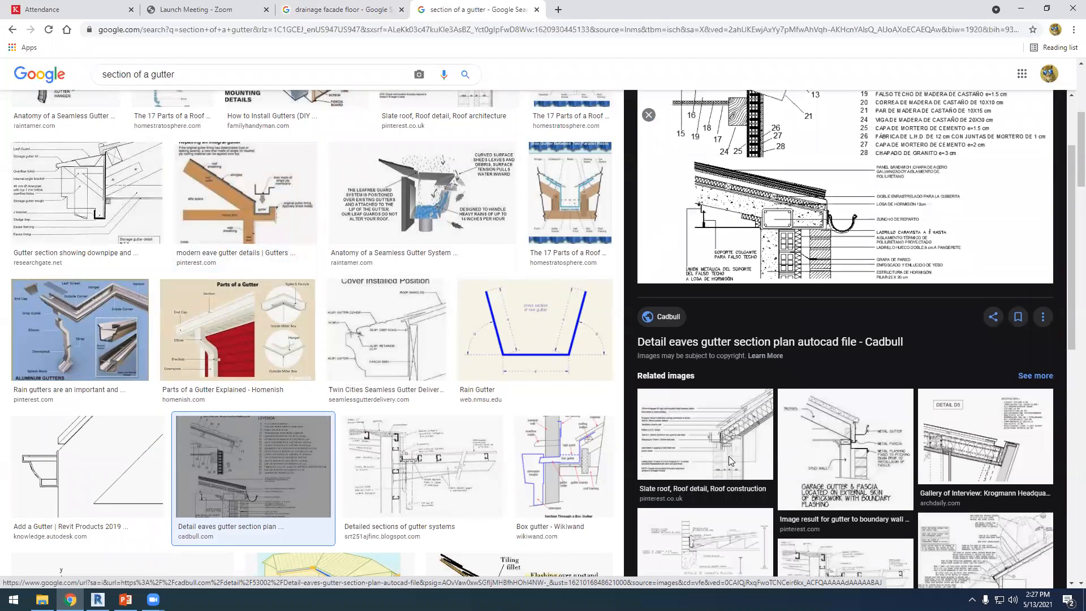
left_click(730, 498)
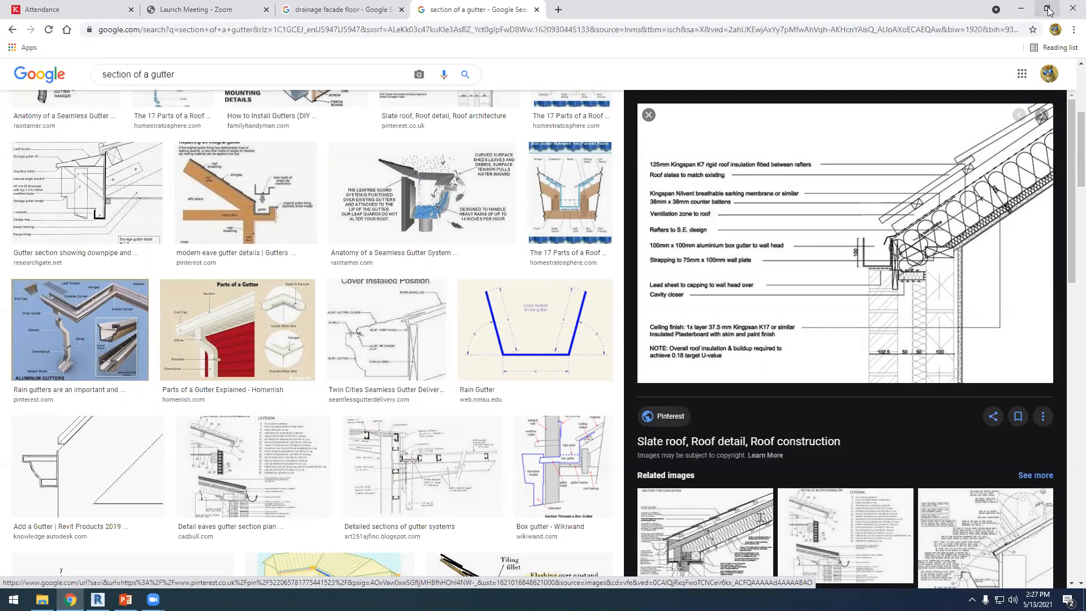
Switch to Revit and start a masking region beside the wall base, sketching a gutter outline with an 8-inch base and 4-inch outer side.
left_click(1021, 9)
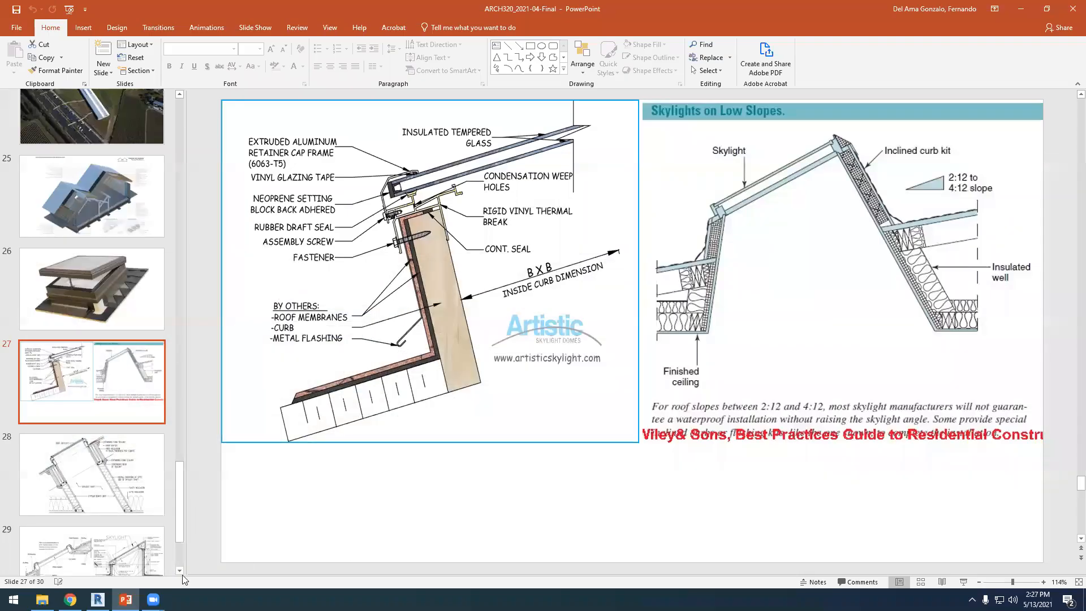
left_click(98, 600)
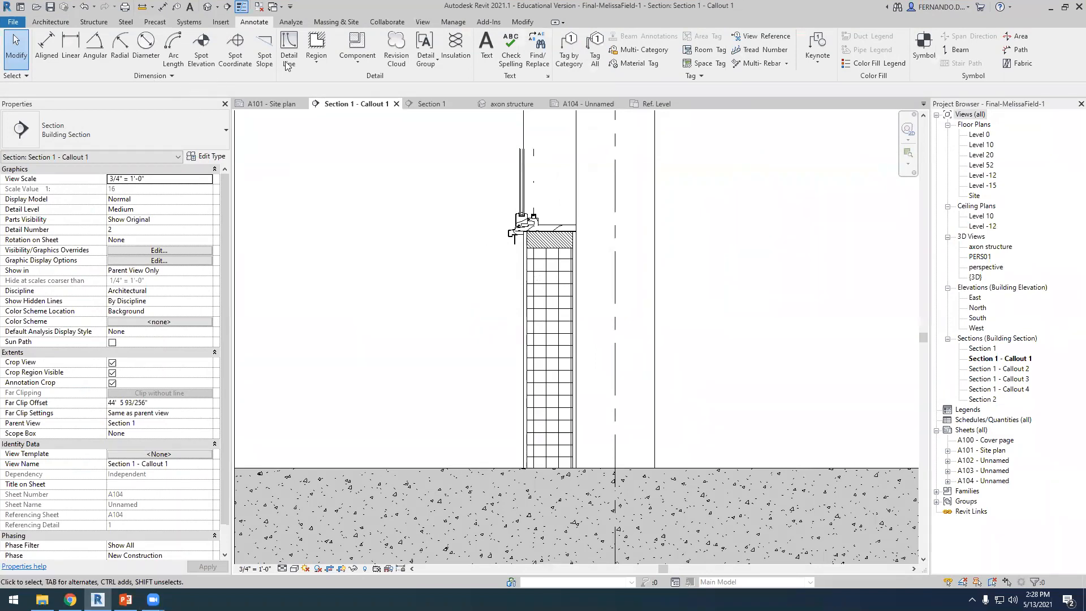
left_click(321, 61)
left_click(337, 107)
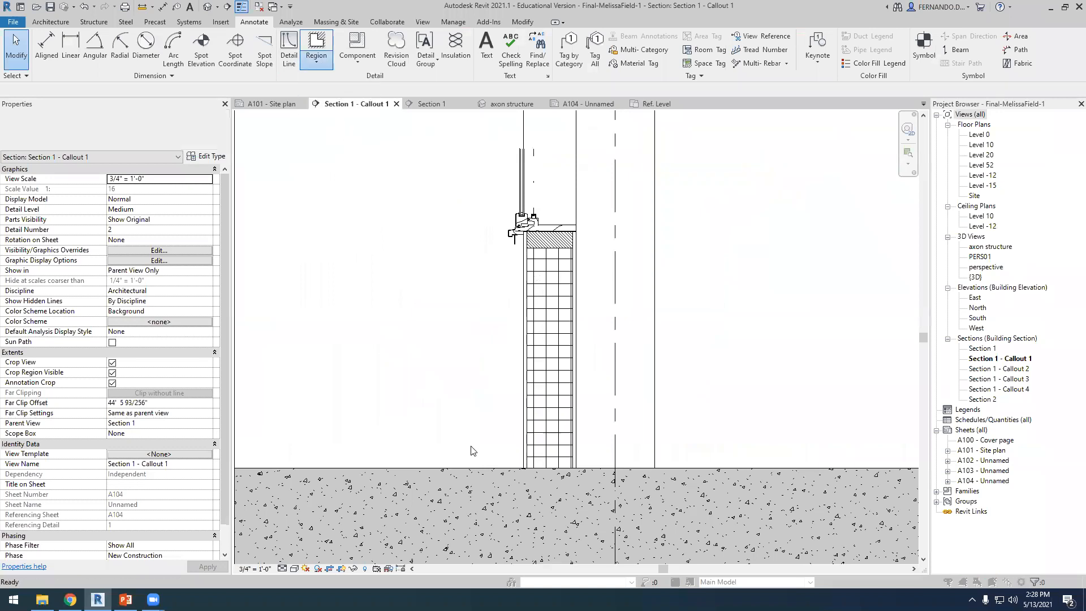
left_click(508, 272)
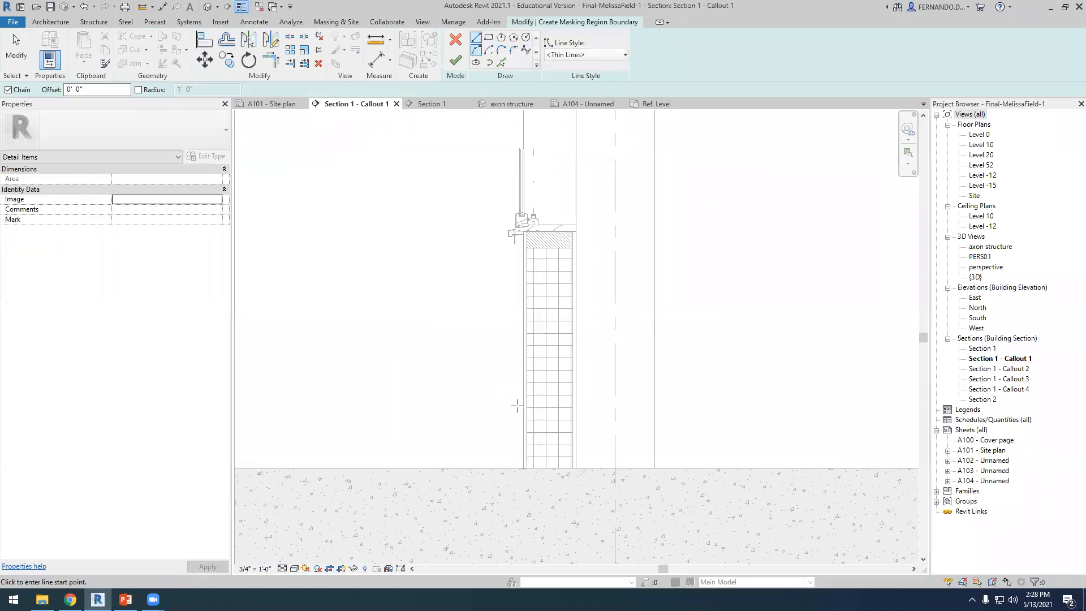
scroll(517, 405, "up", 4)
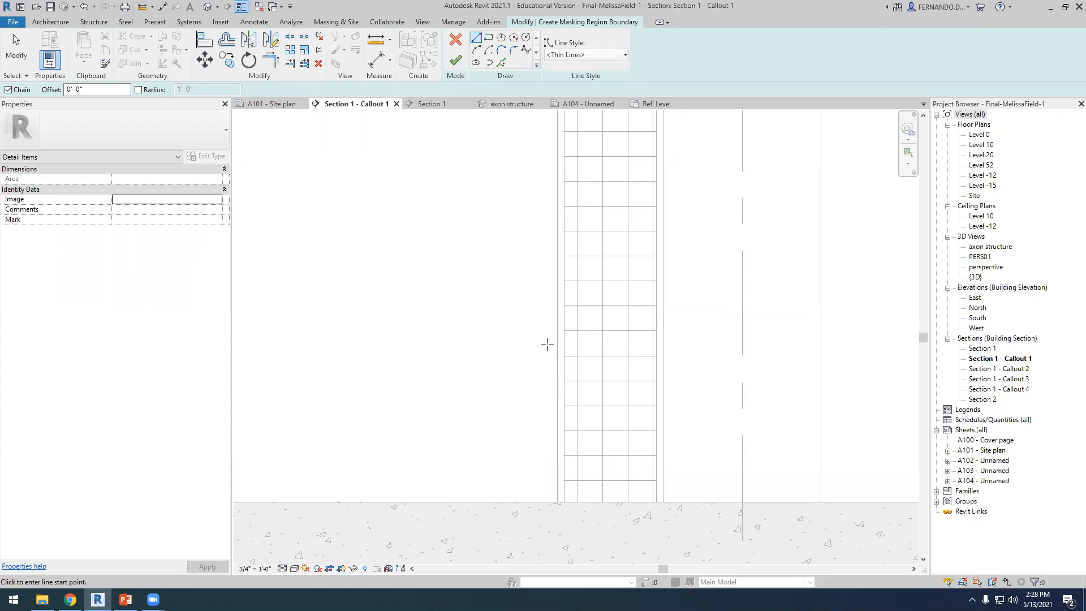
left_click(547, 344)
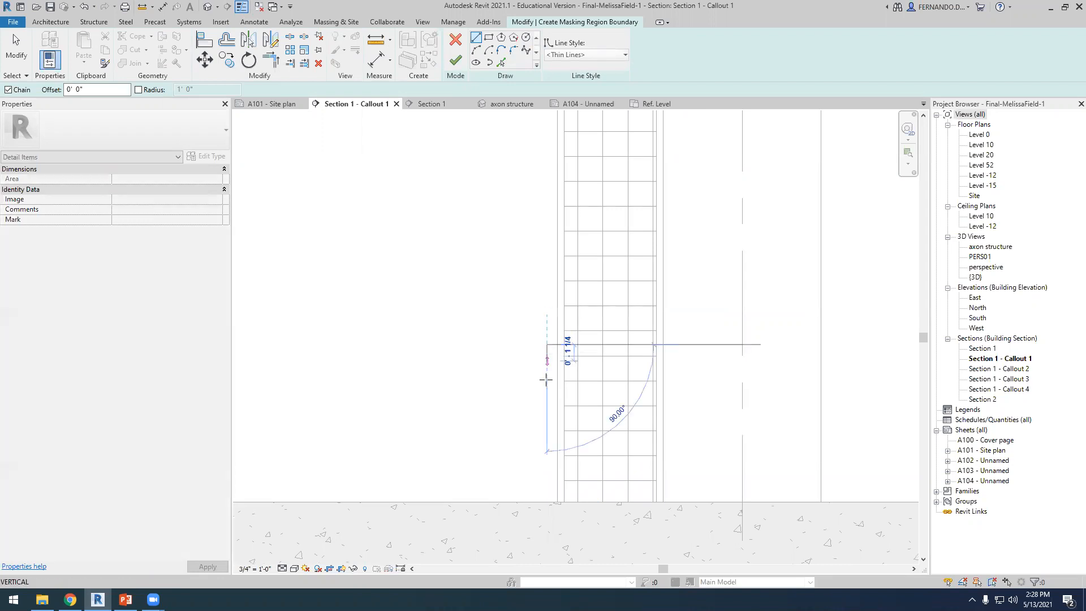
left_click(547, 490)
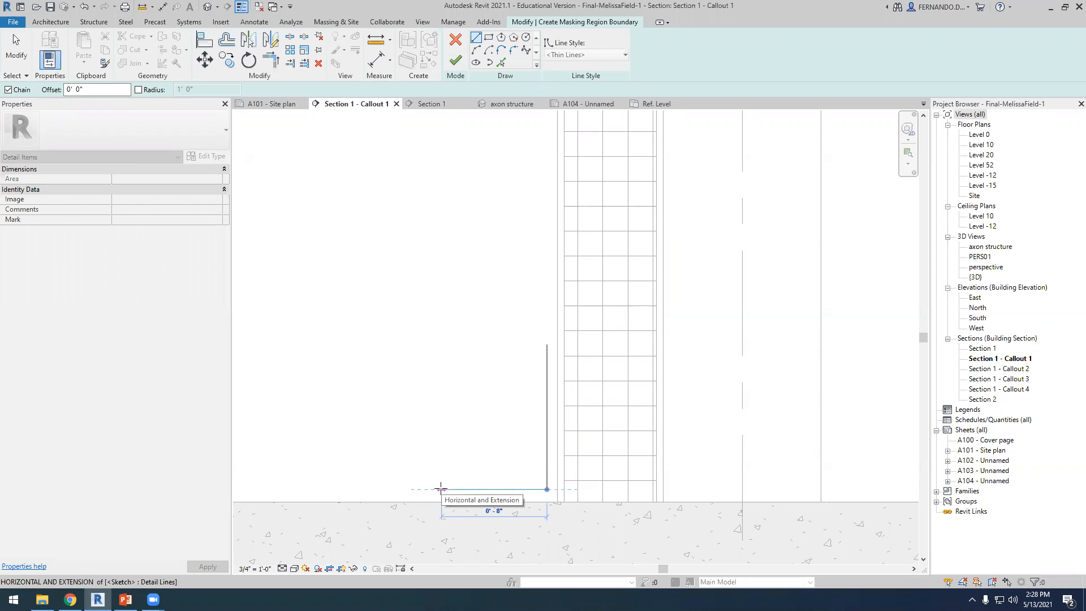
left_click(441, 489)
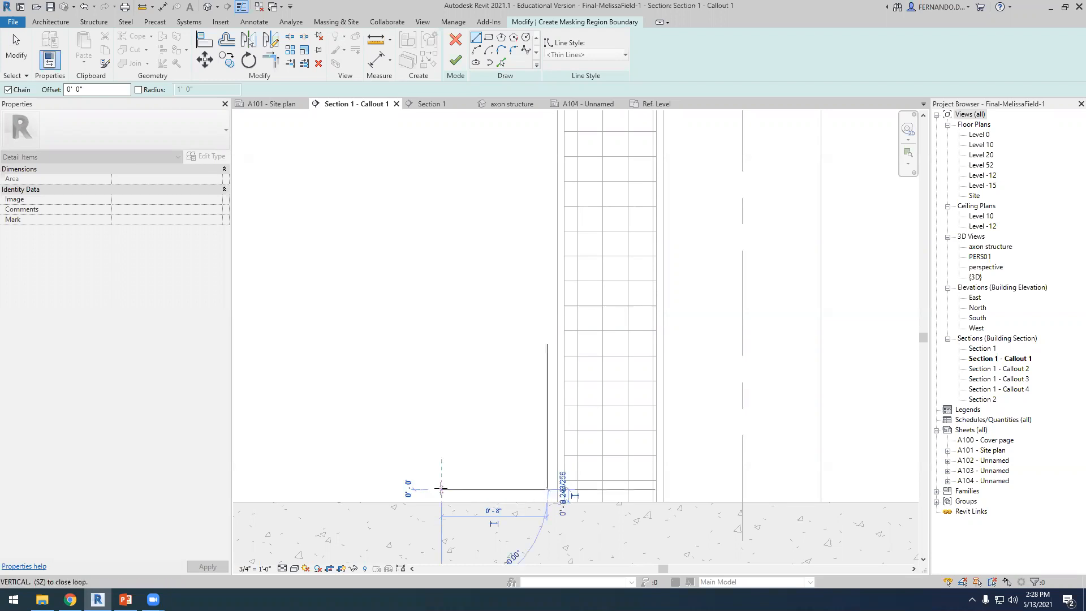
left_click(441, 437)
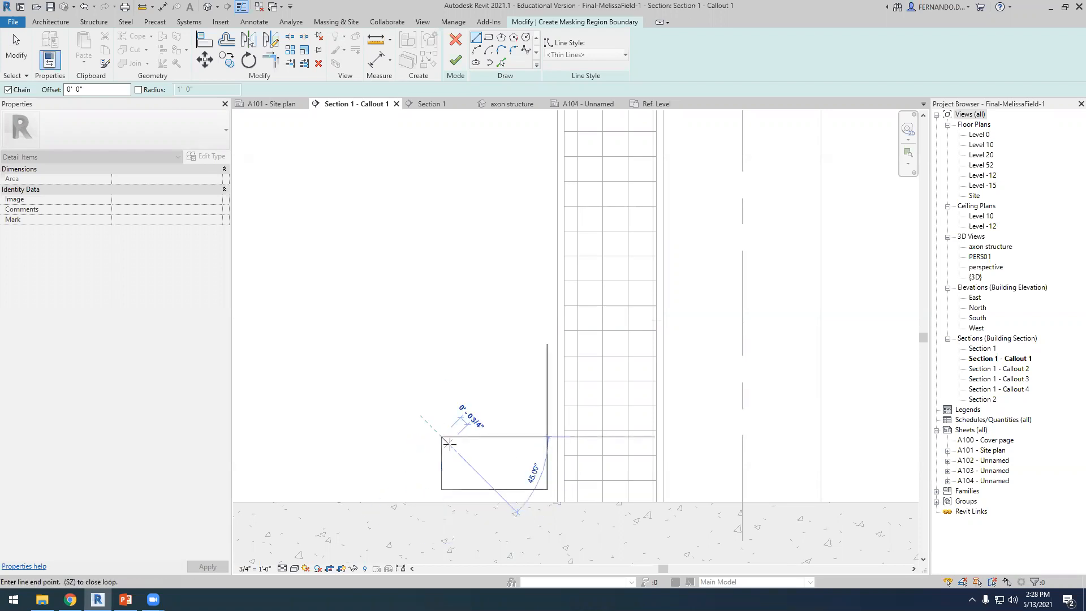
scroll(446, 441, "up", 6)
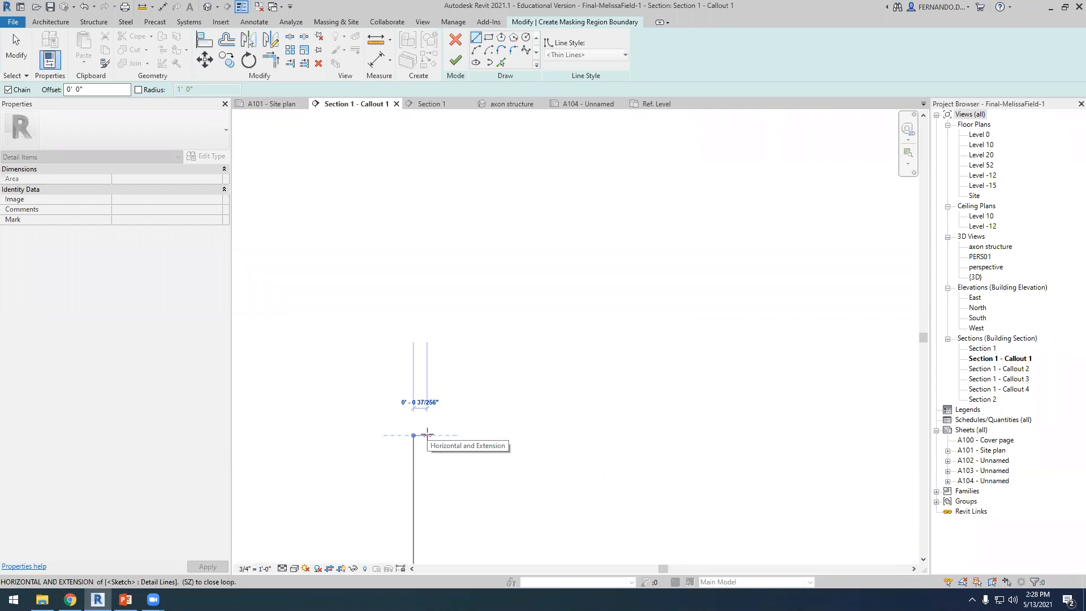
type(".25")
key("Return")
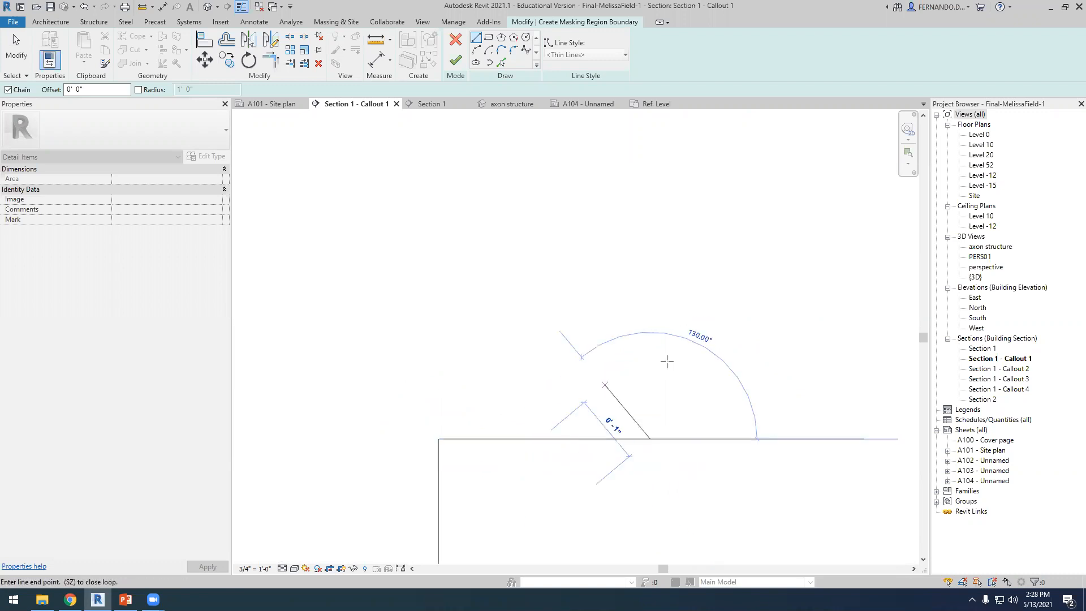
scroll(434, 358, "down", 3)
scroll(433, 359, "down", 3)
key("Escape")
key("Escape")
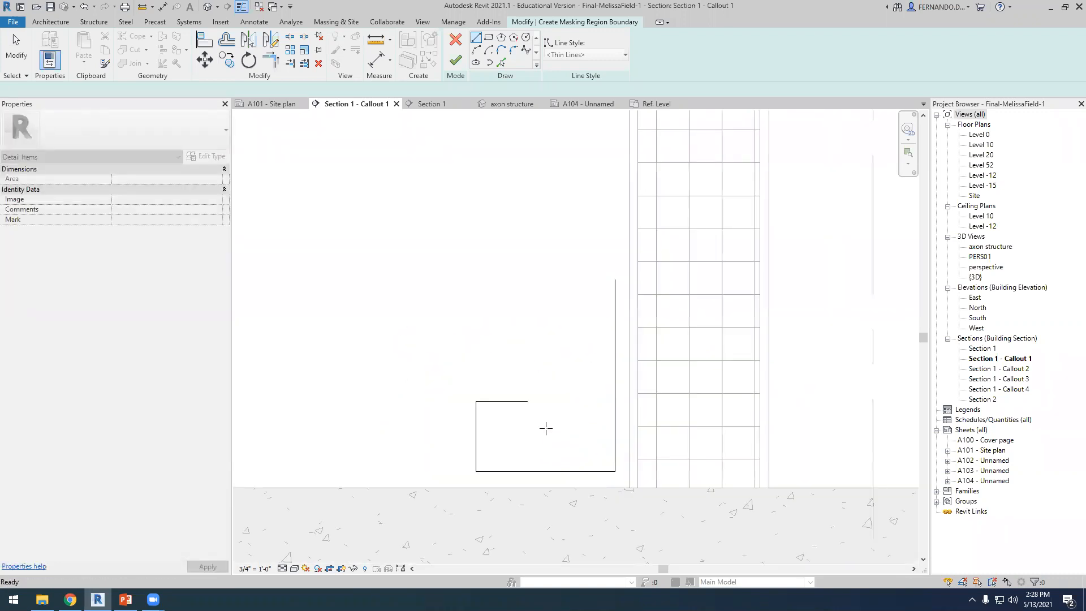
left_click(510, 402)
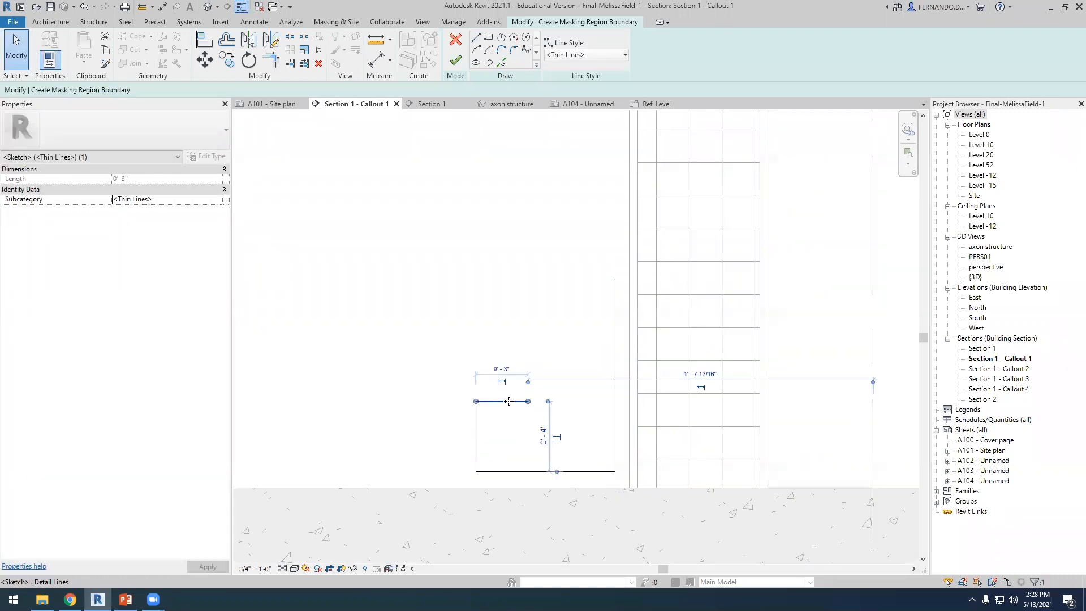
key("Delete")
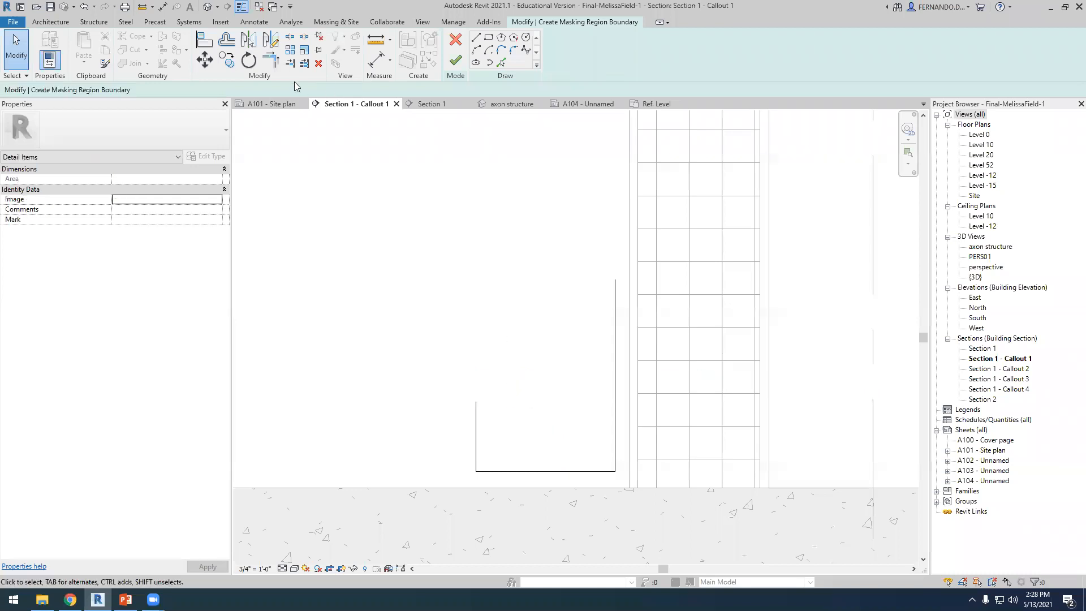
Offset copies of the gutter outline's outer side, base and wall side inward by 1/4 inch.
left_click(226, 40)
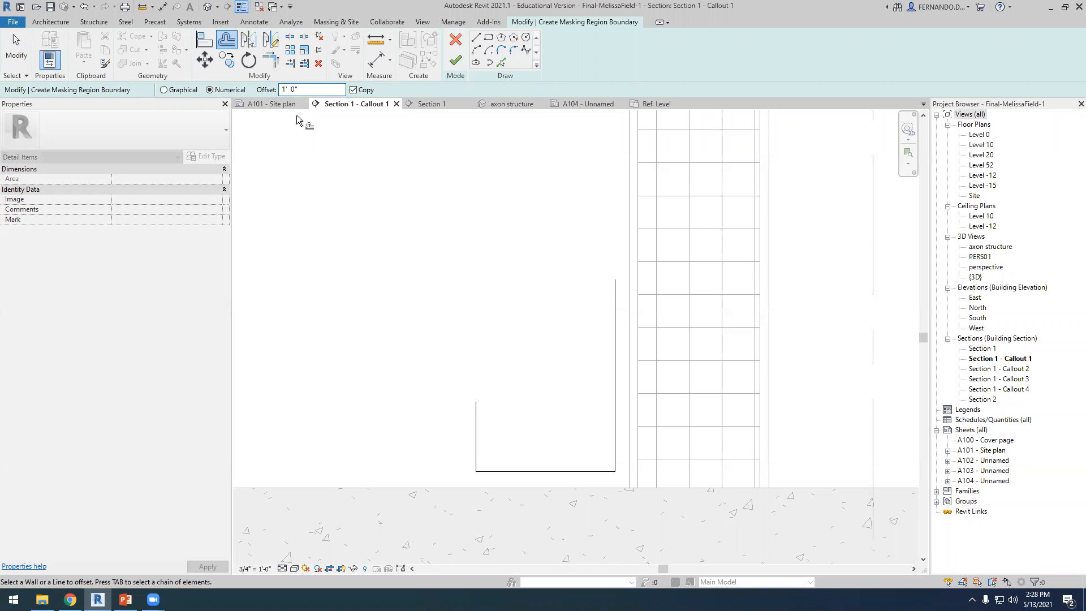
type(".2")
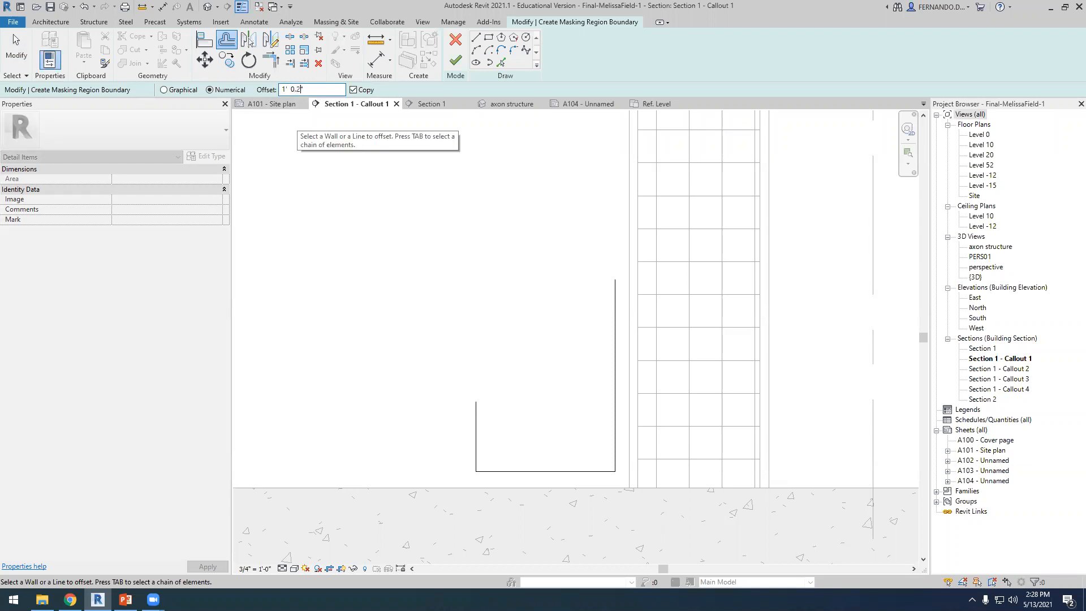
key("Return")
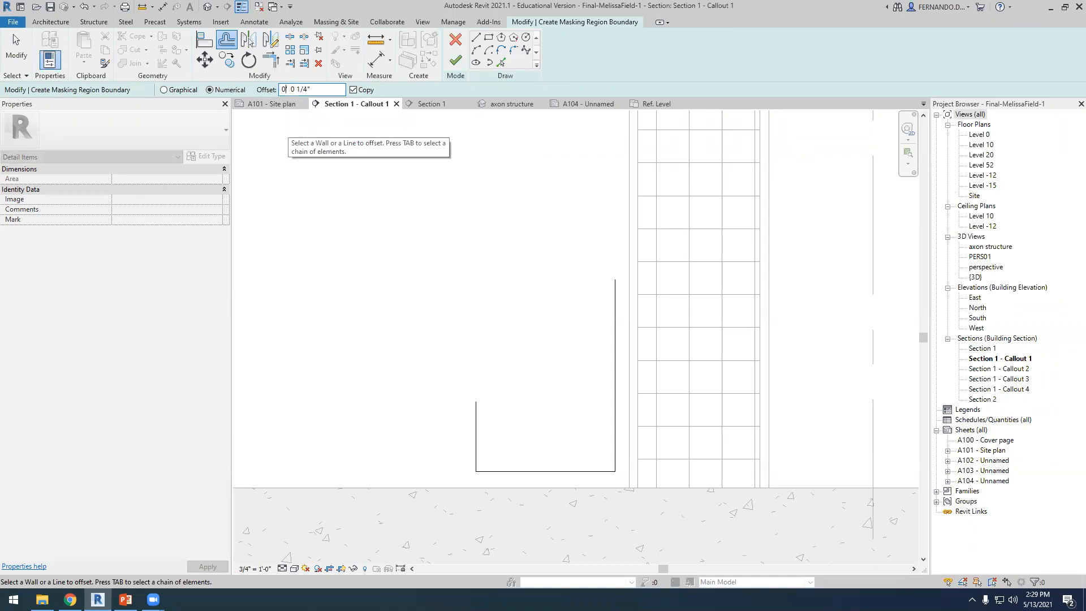
key("Return")
left_click(476, 447)
left_click(535, 470)
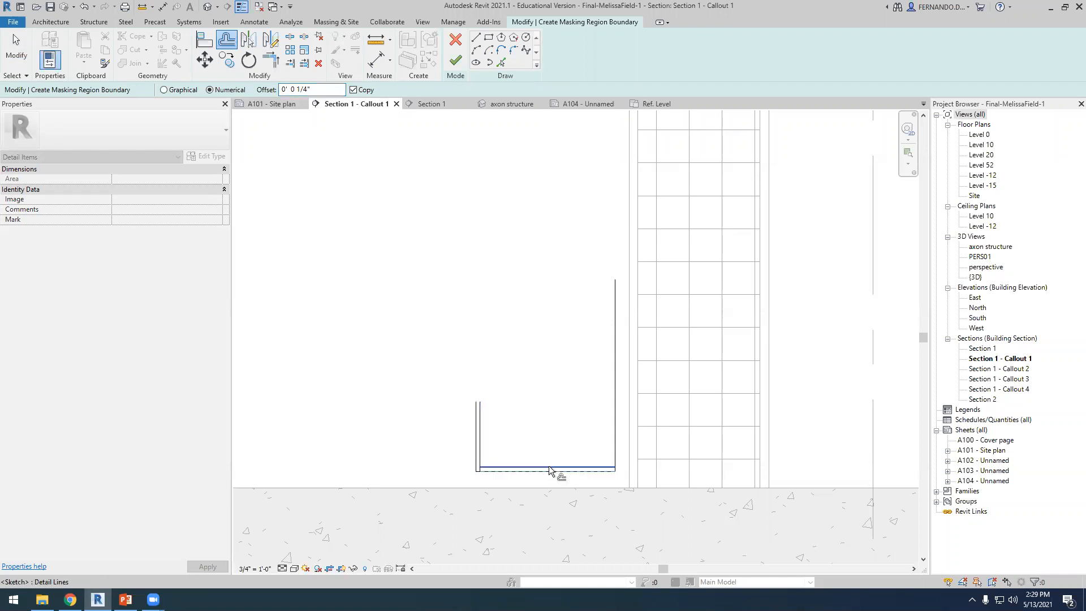
left_click(613, 406)
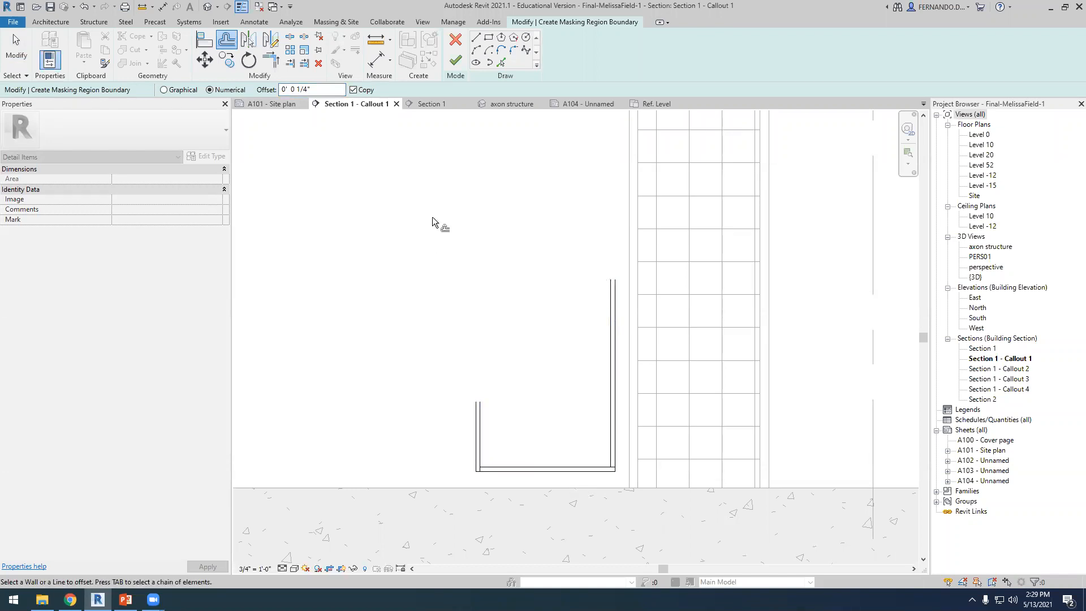
Trim the offset lines to each other at both inner bottom corners of the gutter outline.
left_click(271, 60)
scroll(480, 452, "up", 1)
left_click(477, 447)
left_click(532, 466)
left_click(559, 466)
left_click(626, 453)
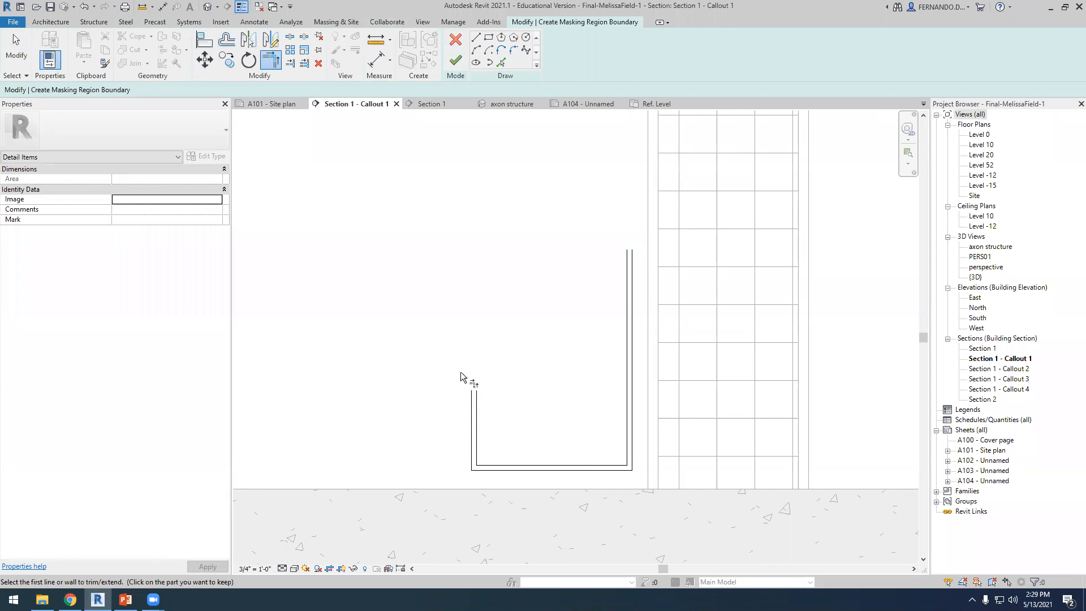
Draw a stepped lip from the top of the gutter's outer side, about 3/4 inch outward and 1 7/8 inches up.
scroll(473, 400, "up", 2)
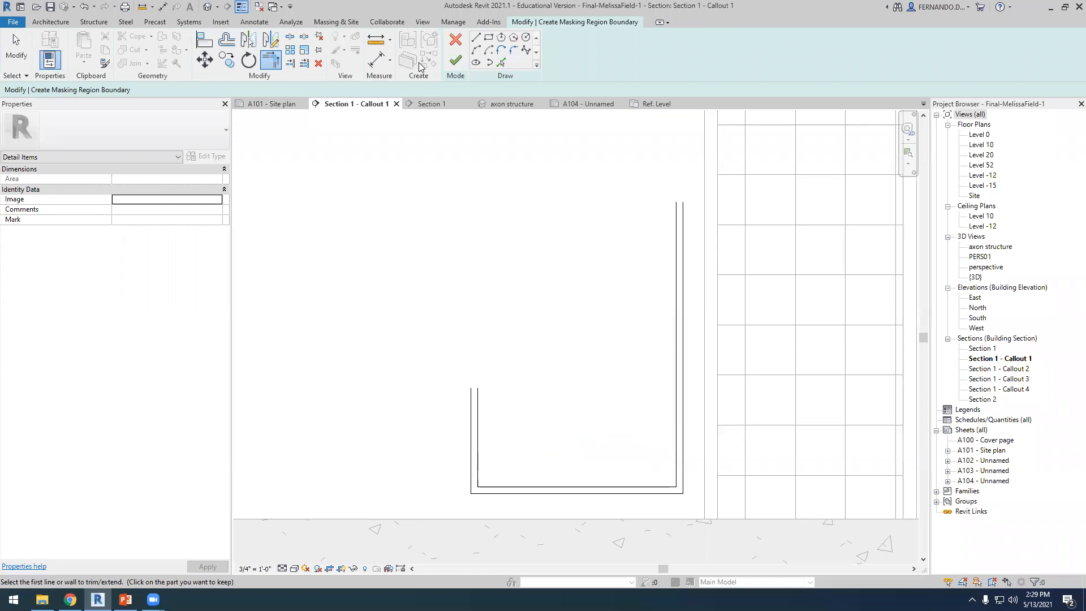
left_click(476, 37)
scroll(466, 390, "up", 1)
left_click(484, 383)
left_click(458, 383)
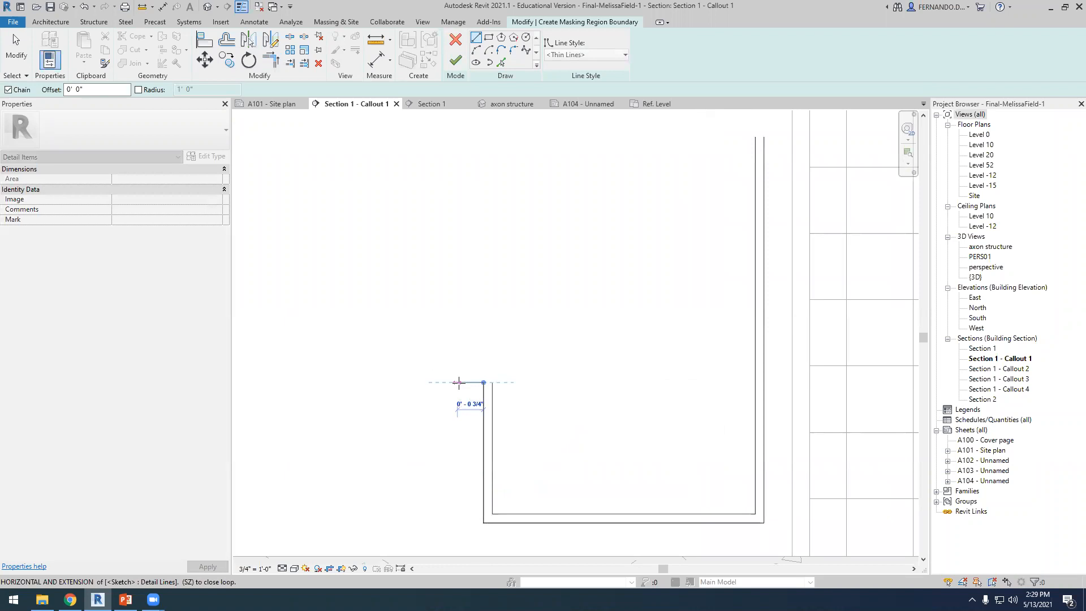
left_click(458, 348)
key("Escape")
key("Escape")
left_click(458, 357)
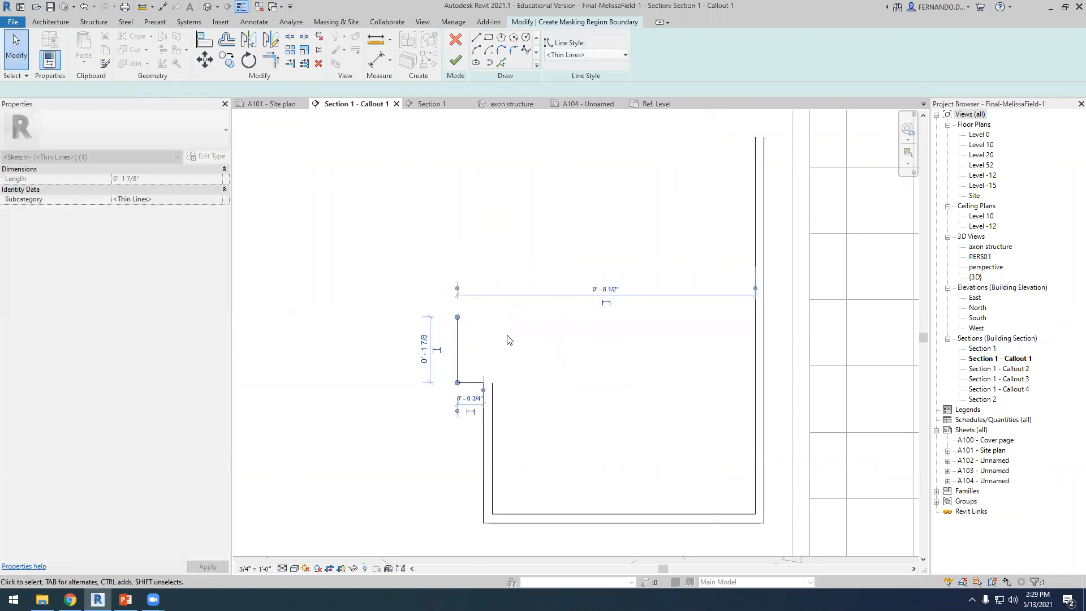
left_click(507, 337)
Offset copies of the stepped lip's lines inward by 1/4 inch and trim them to the inner line of the gutter's outer side.
left_click(237, 44)
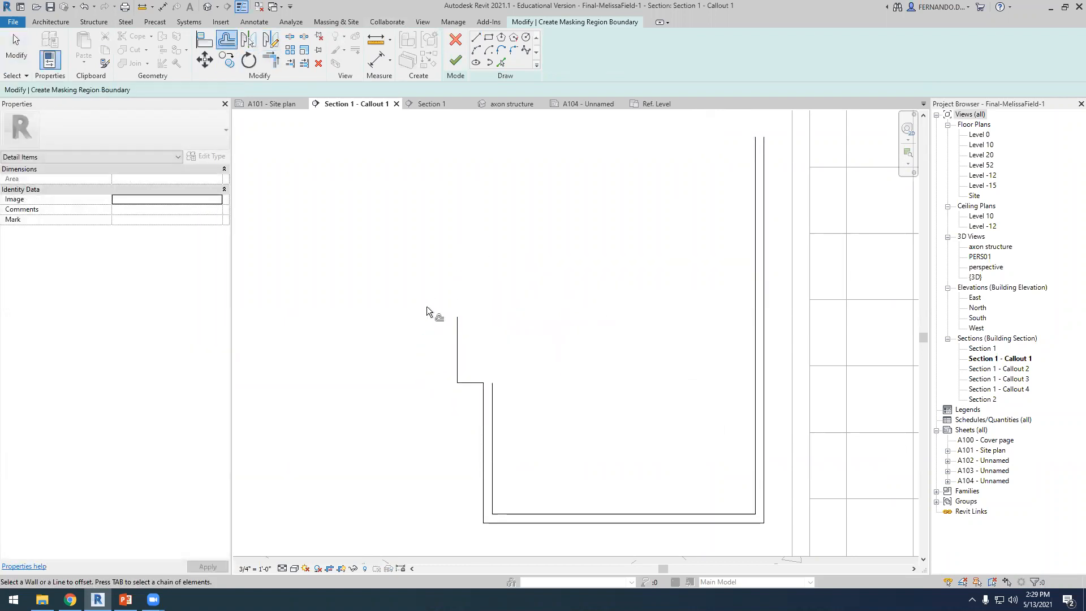
scroll(427, 306, "up", 2)
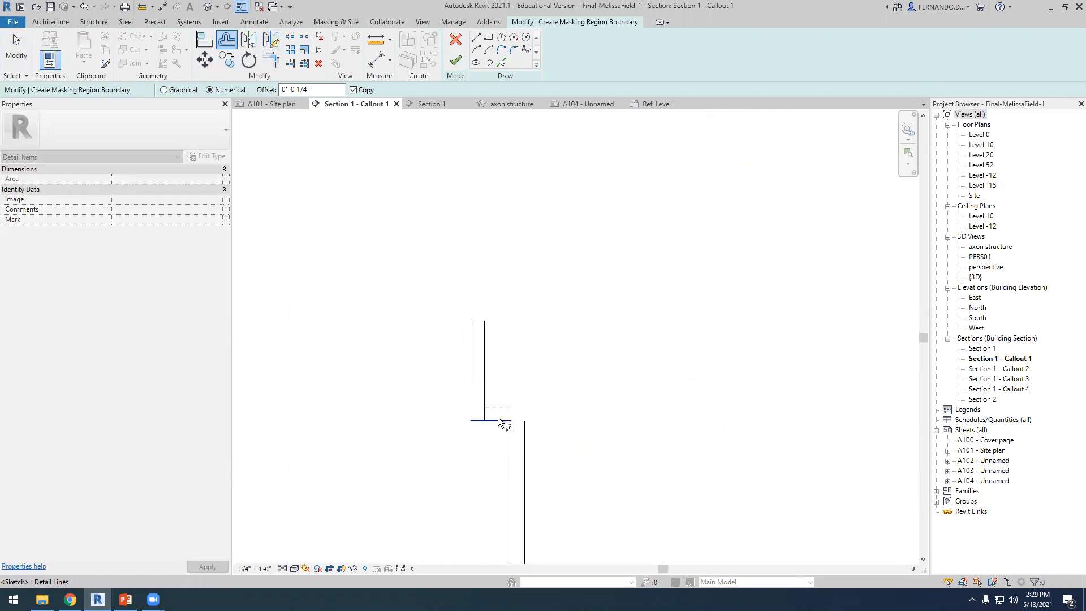
left_click(271, 60)
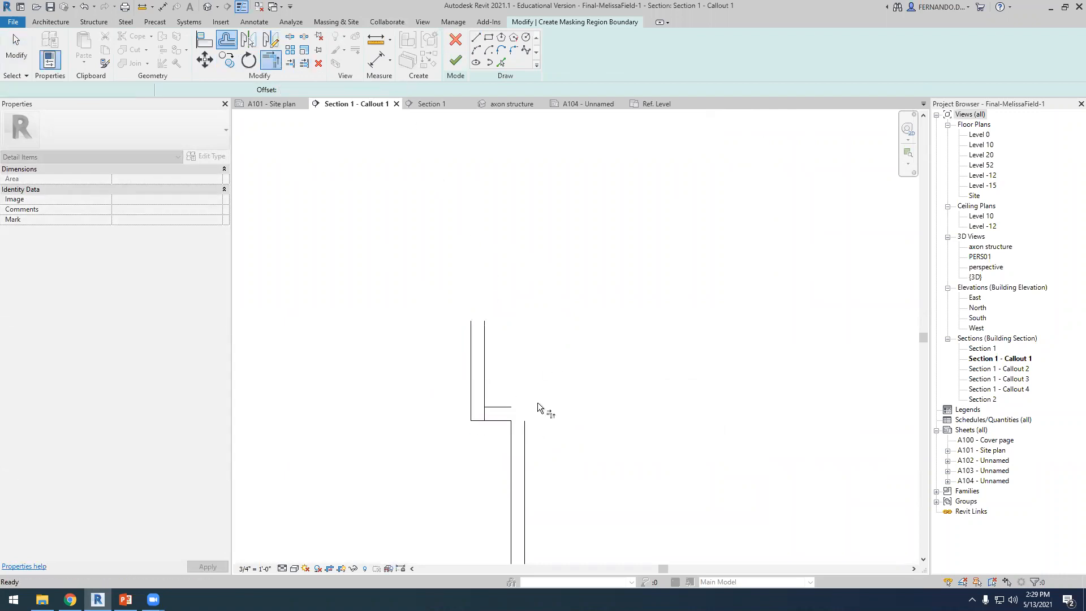
left_click(509, 408)
left_click(524, 433)
Close the top of the gutter's outer lip with a short line between its two vertical lines.
left_click(475, 38)
left_click(471, 320)
left_click(485, 320)
scroll(447, 339, "down", 3)
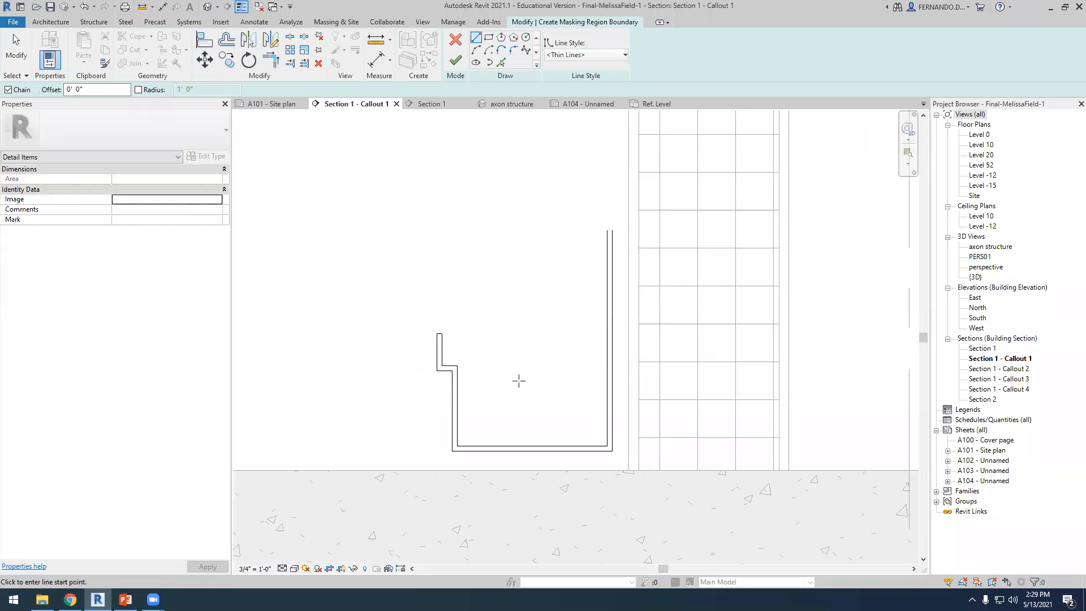
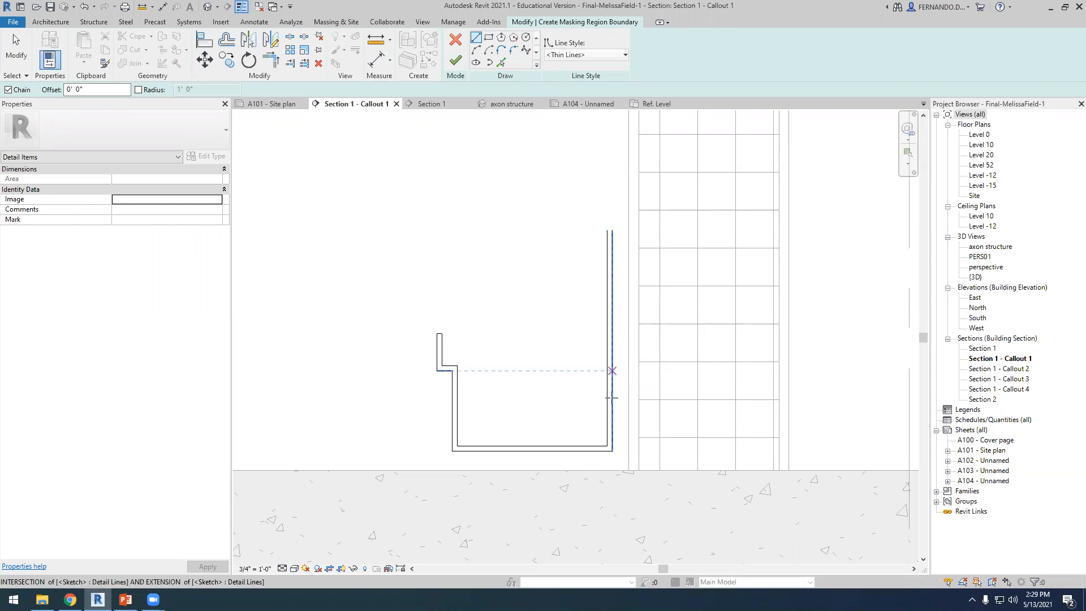
Select the entire gutter outline and move it horizontally a little farther away from the wall.
left_click(15, 51)
mouse_move(365, 461)
left_mouse_down()
mouse_move(623, 303)
mouse_move(626, 218)
left_mouse_up()
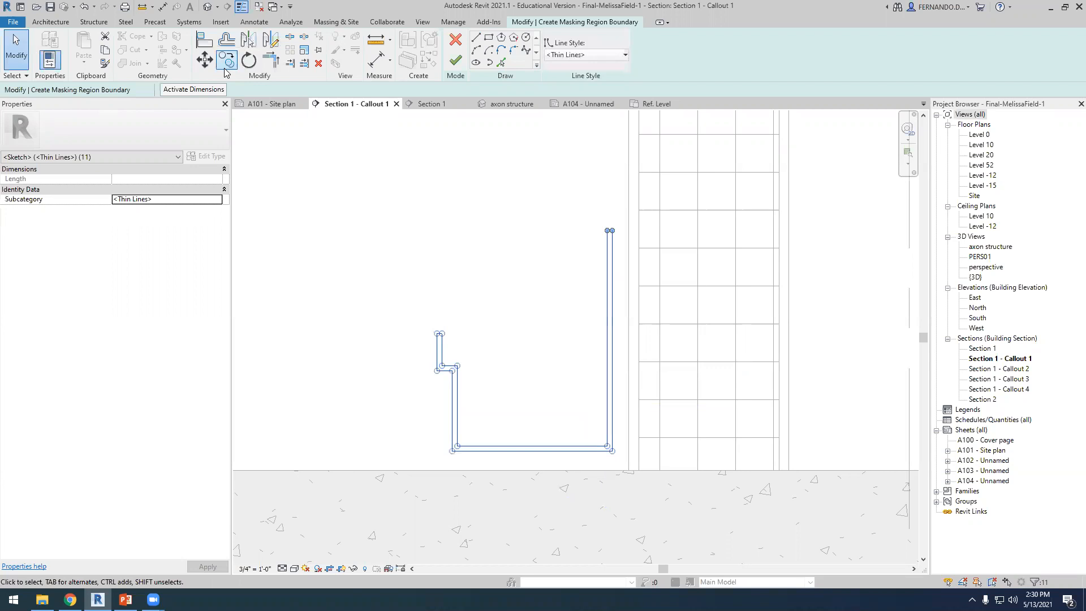
left_click(204, 59)
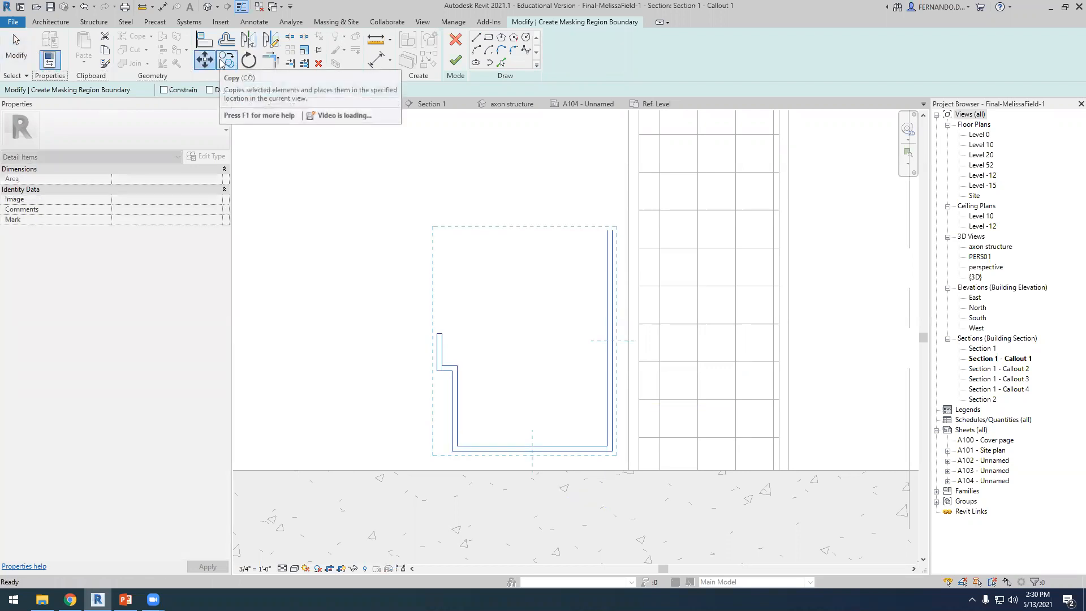
left_click(560, 356)
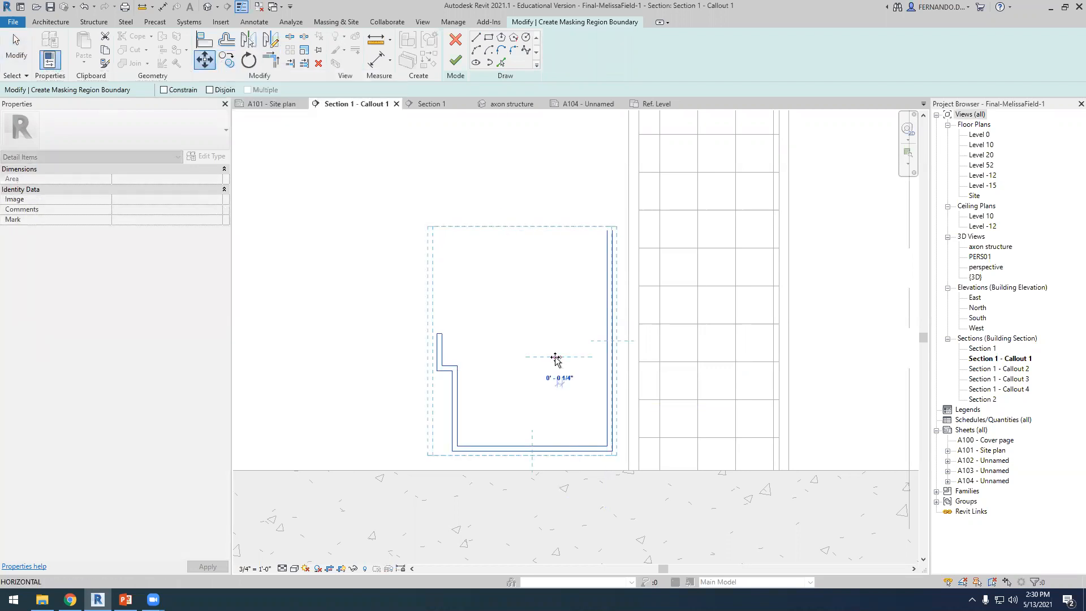
left_click(553, 360)
left_click(557, 380)
Mirror a copy of the stepped lip to the wall side about a vertical axis through the middle of the gutter base.
scroll(565, 385, "up", 1)
left_click_drag(382, 391, 443, 291)
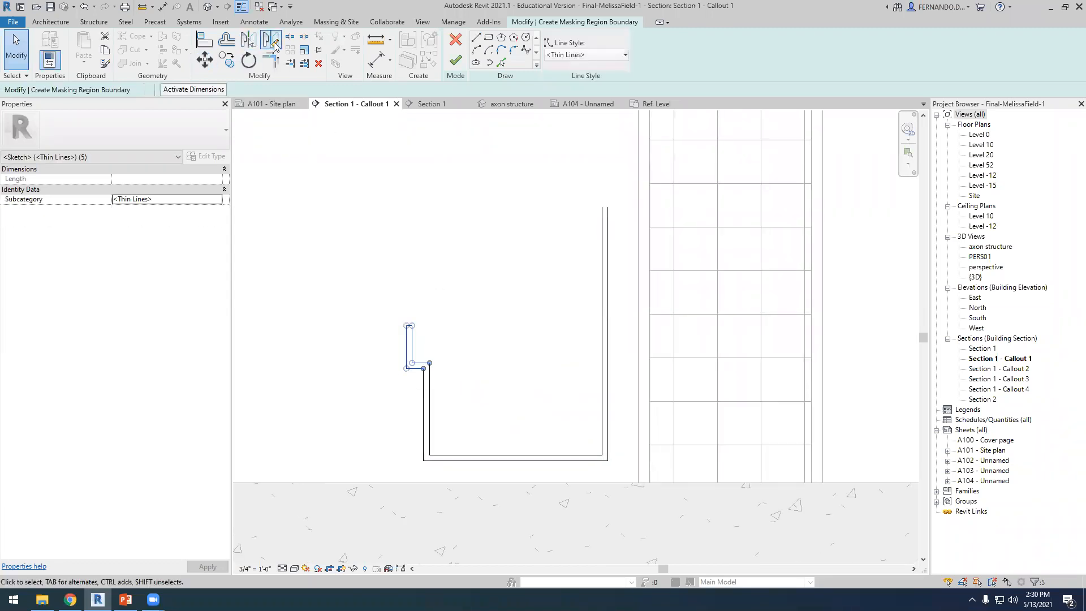
left_click(274, 46)
left_click(515, 456)
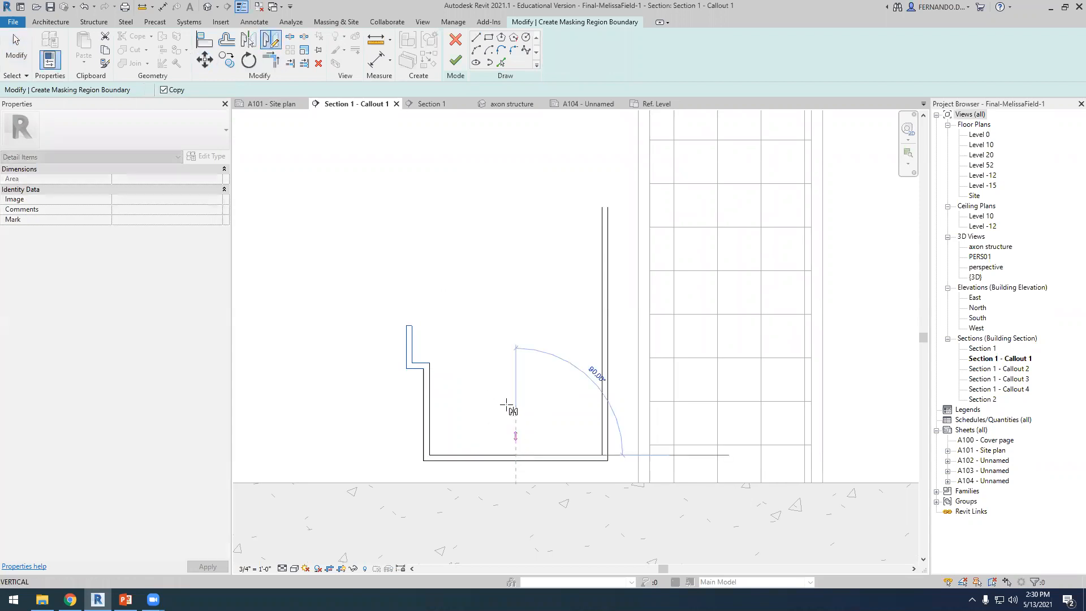
left_click(521, 331)
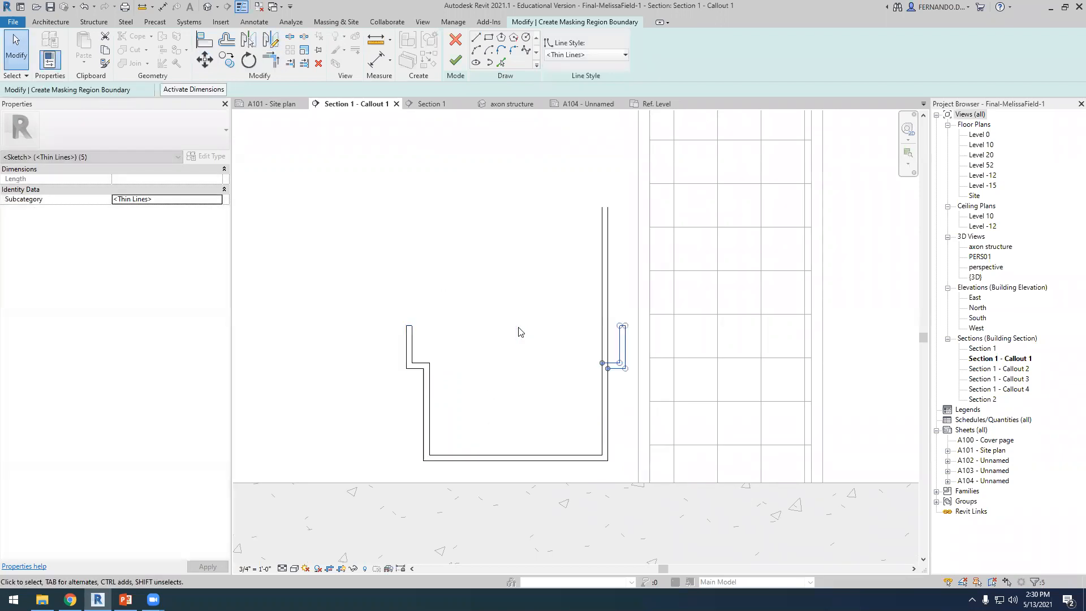
left_click(567, 338)
Trim the gutter's two wall-side lines to the mirrored lip's horizontal lines, removing the excess above the step.
scroll(623, 398, "up", 1)
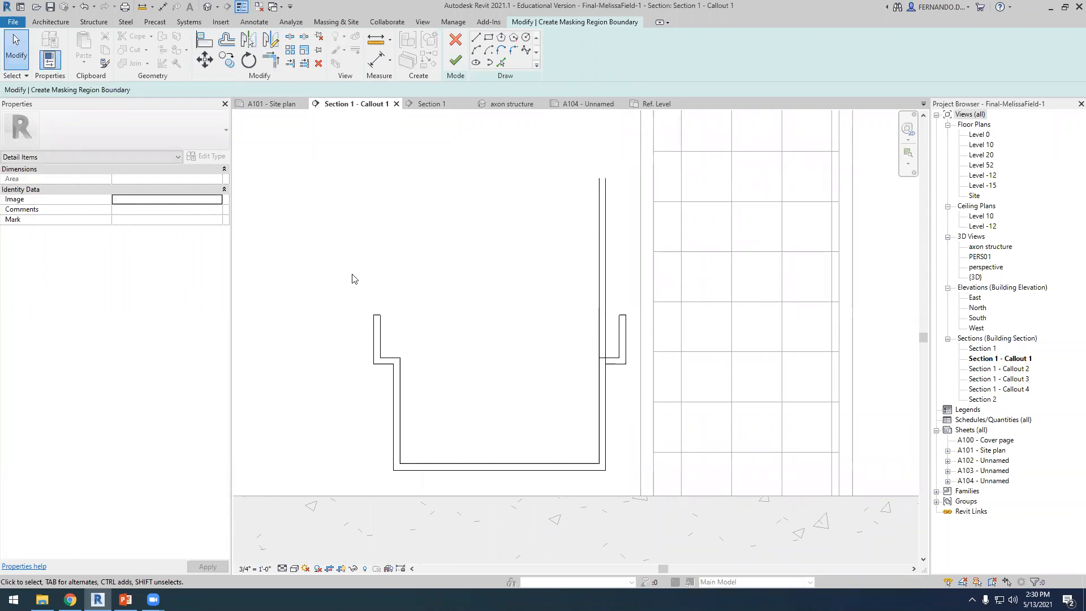
left_click(271, 59)
left_click(616, 364)
left_click(605, 378)
left_click(611, 357)
left_click(600, 369)
scroll(574, 438, "down", 3)
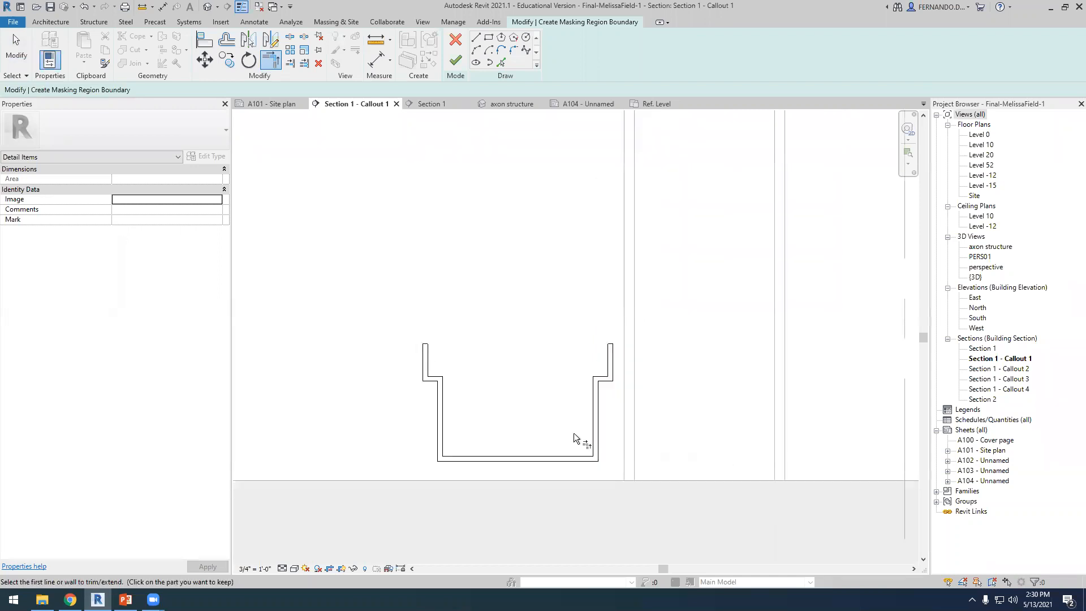
Move the short top line of the wall-side lip straight up about 7 1/4 inches to lengthen that leg.
left_click(26, 53)
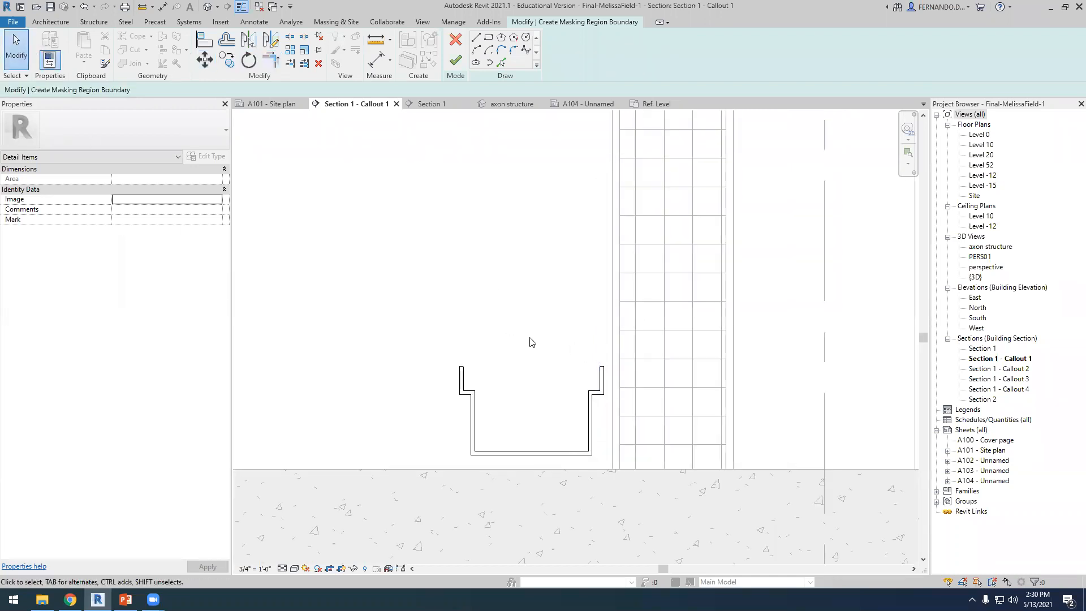
left_click(602, 369)
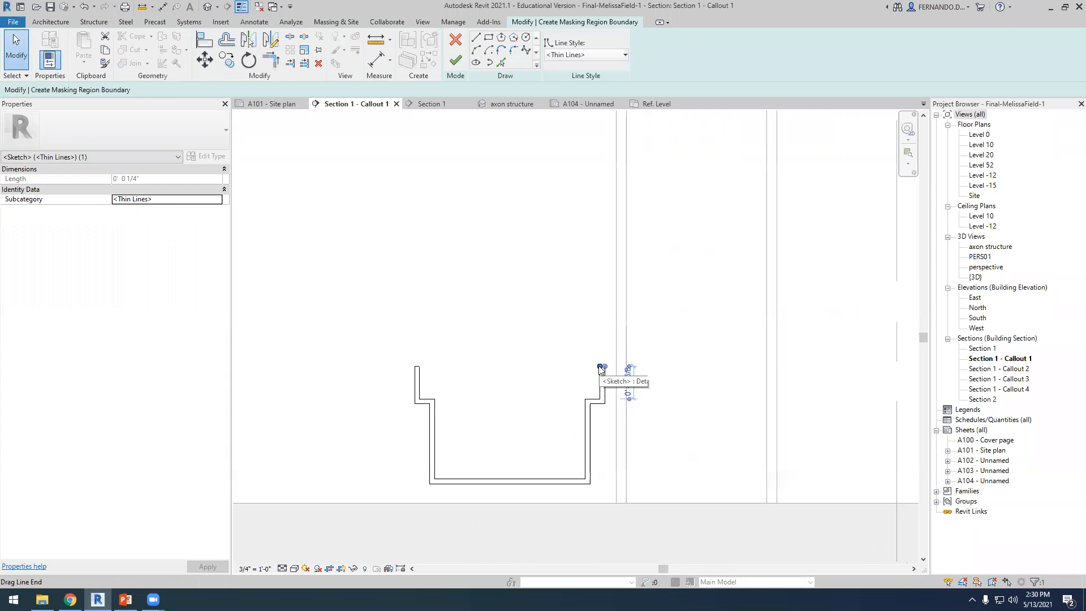
scroll(603, 369, "up", 5)
key("m")
key("v")
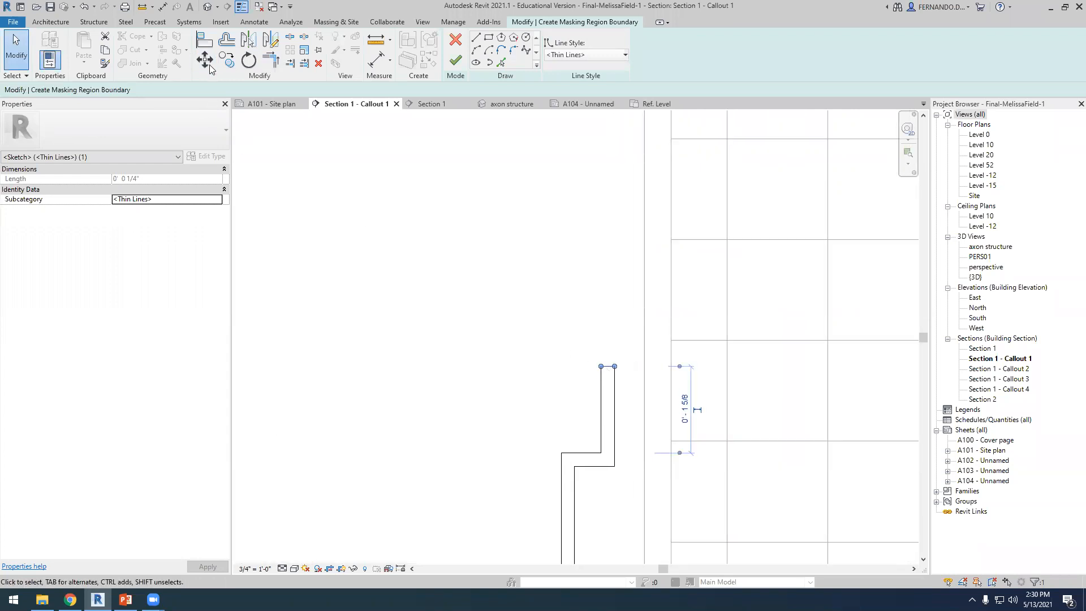
left_click(607, 370)
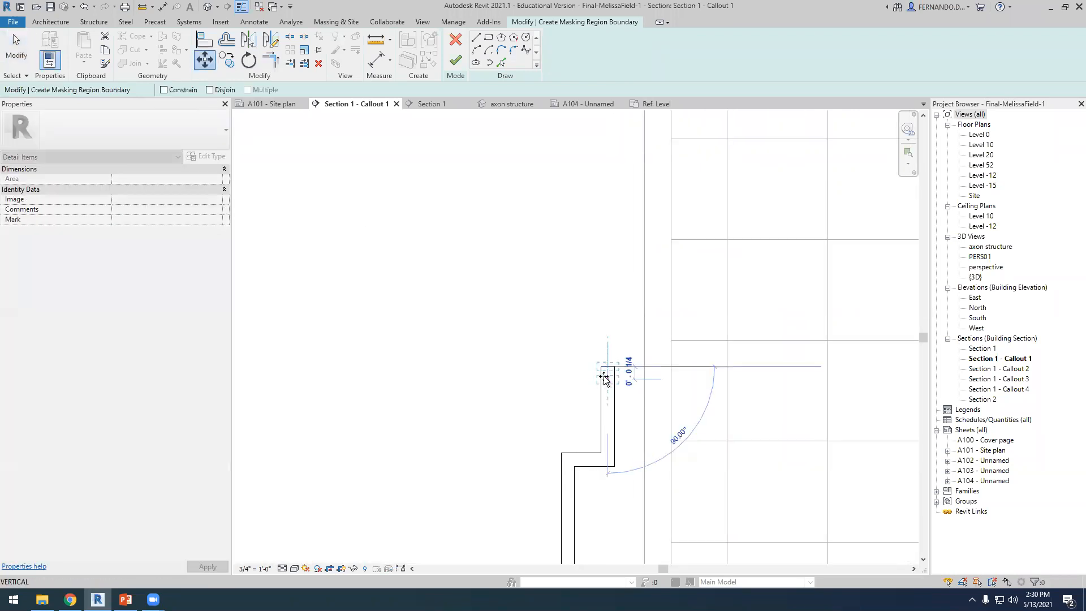
scroll(606, 364, "down", 4)
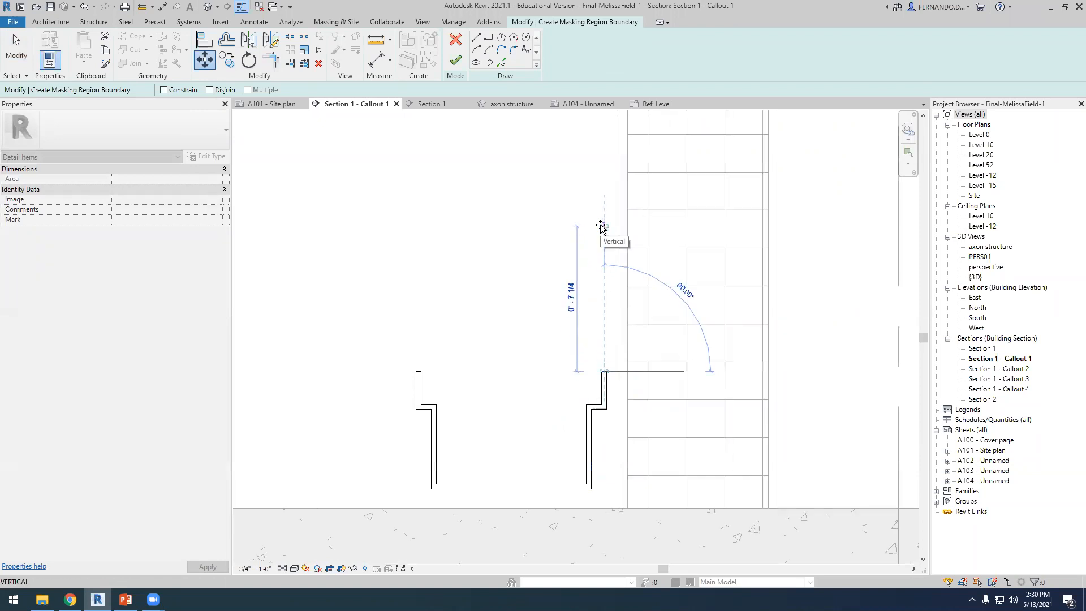
left_click(602, 227)
scroll(587, 446, "down", 1)
left_click(610, 513)
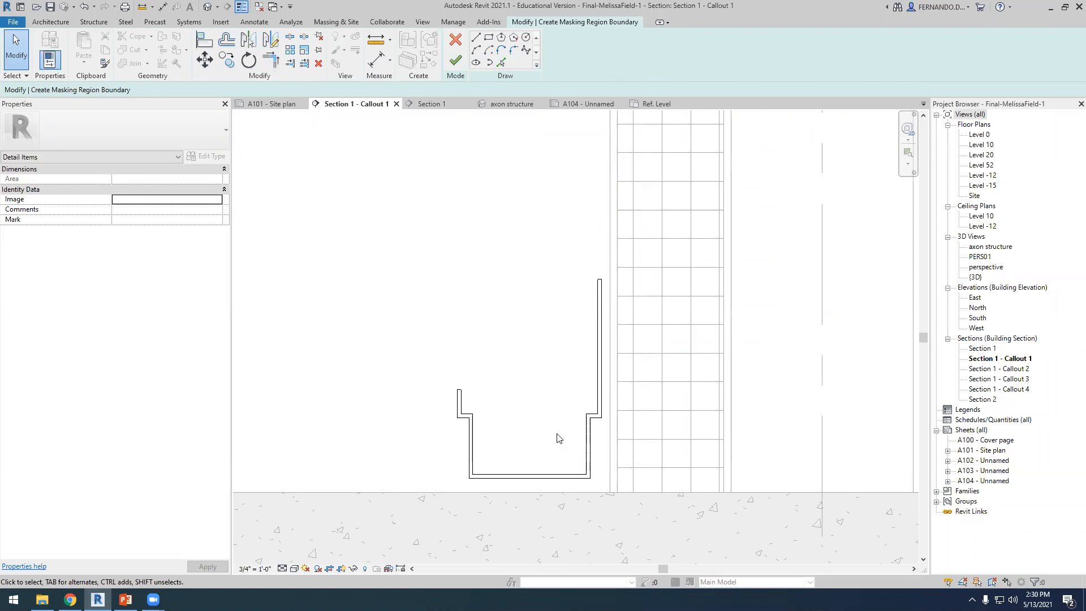
Stretch the outer lip's top line outward to about 3 1/8 inches and lower its free end slightly to slope it.
scroll(560, 419, "down", 2)
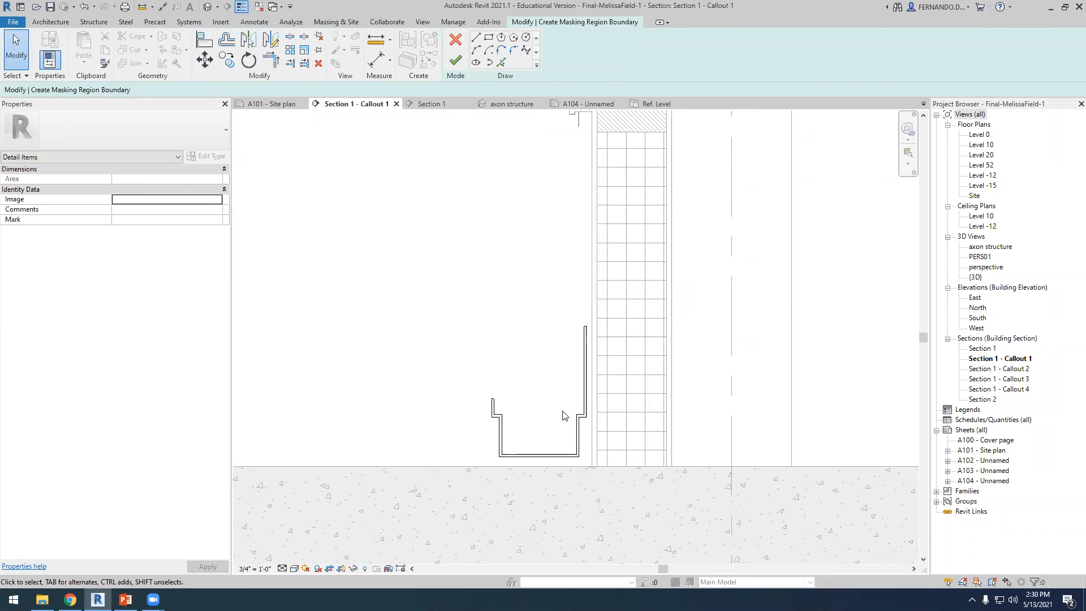
scroll(446, 383, "up", 1)
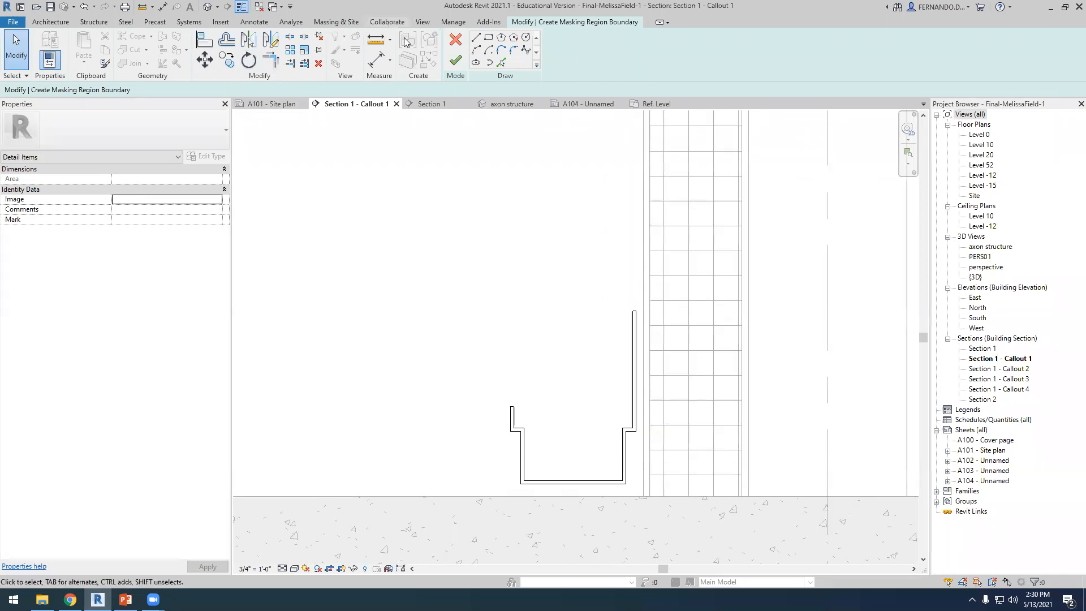
scroll(507, 420, "up", 5)
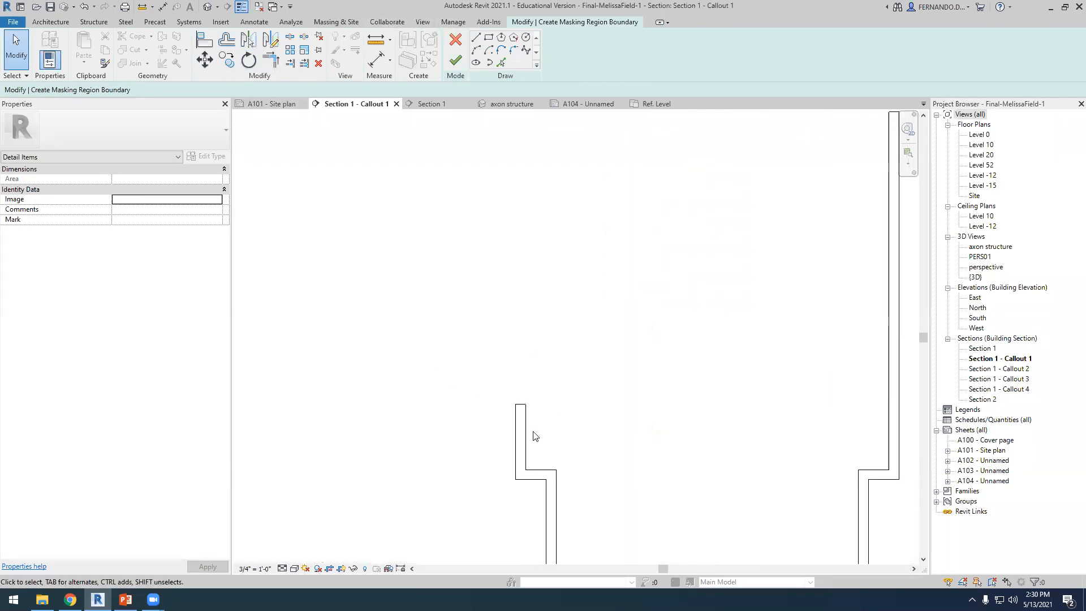
left_click(523, 369)
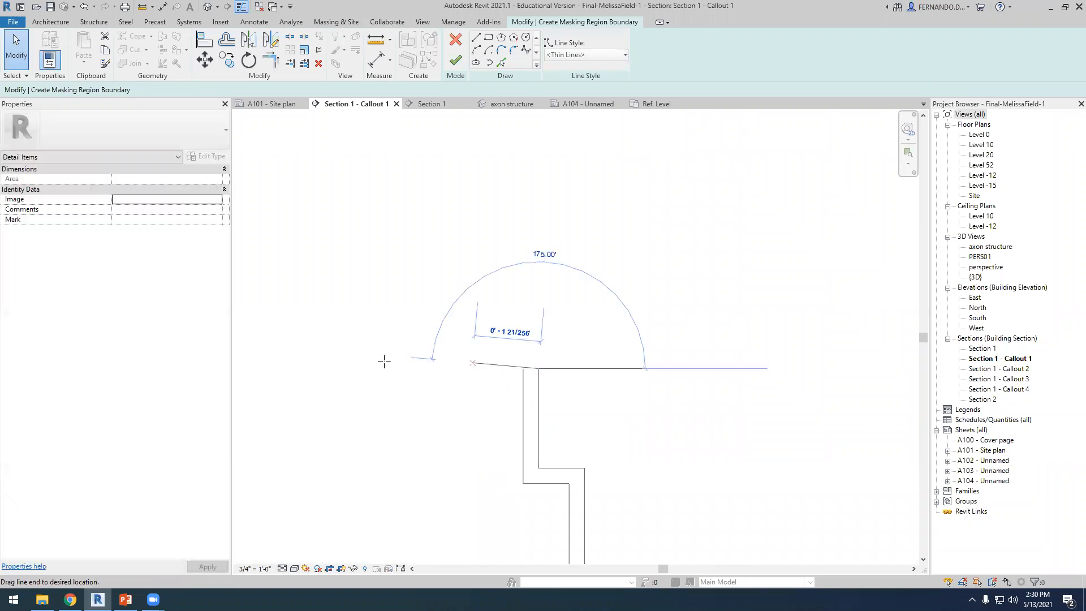
left_click(347, 369)
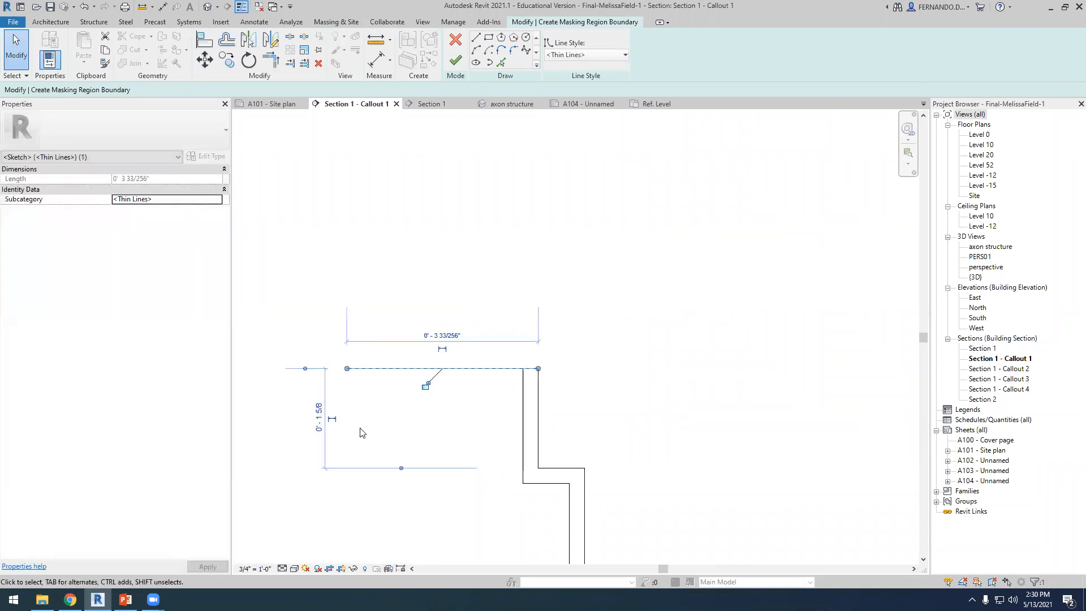
key("Escape")
key("Escape")
left_click(355, 369)
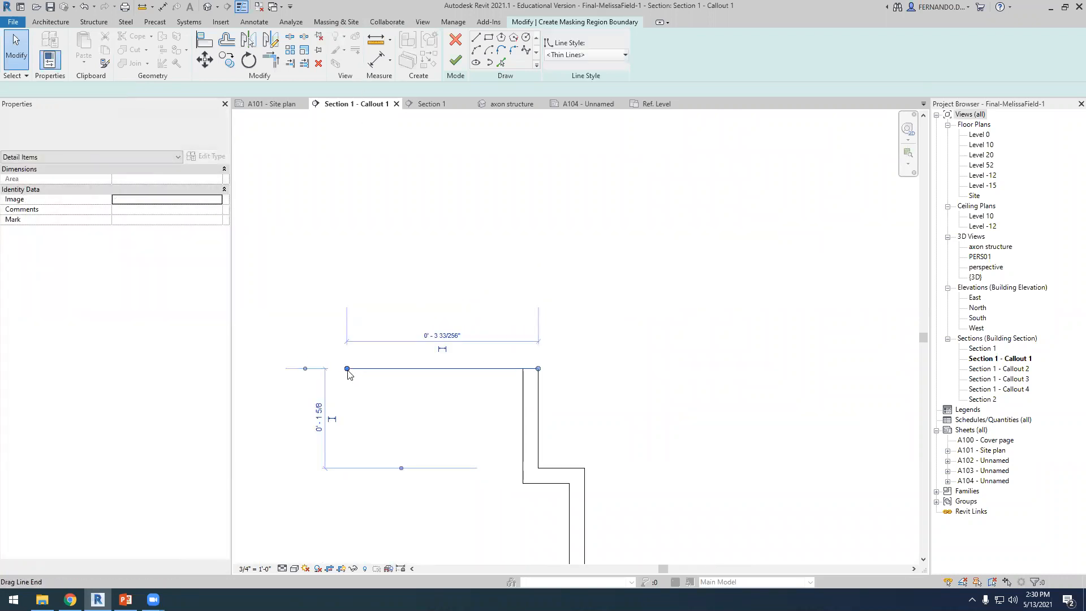
left_click_drag(347, 369, 346, 381)
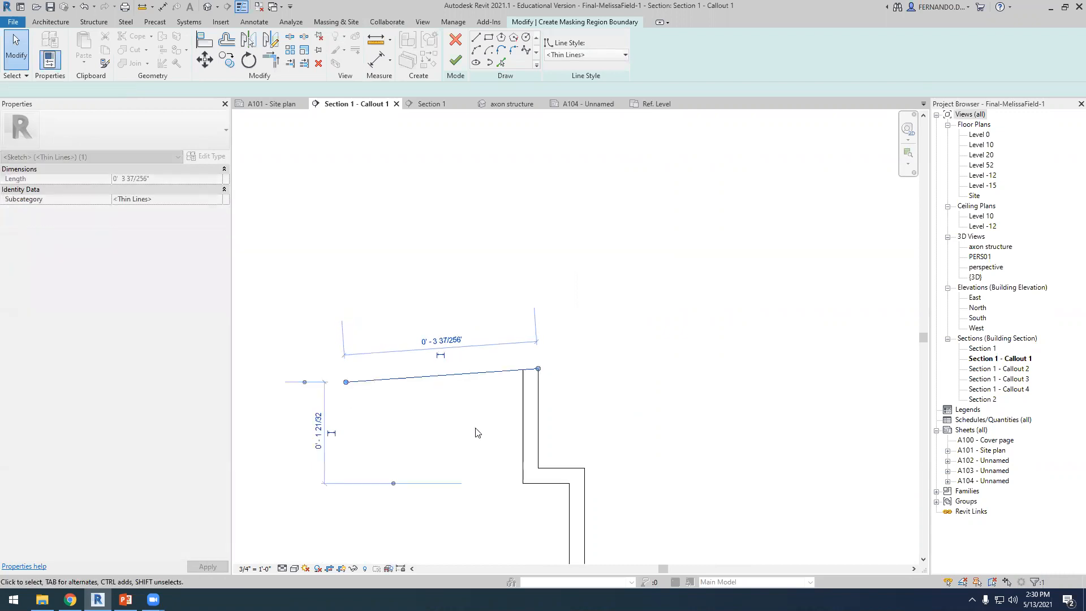
left_click(478, 434)
scroll(541, 345, "down", 2)
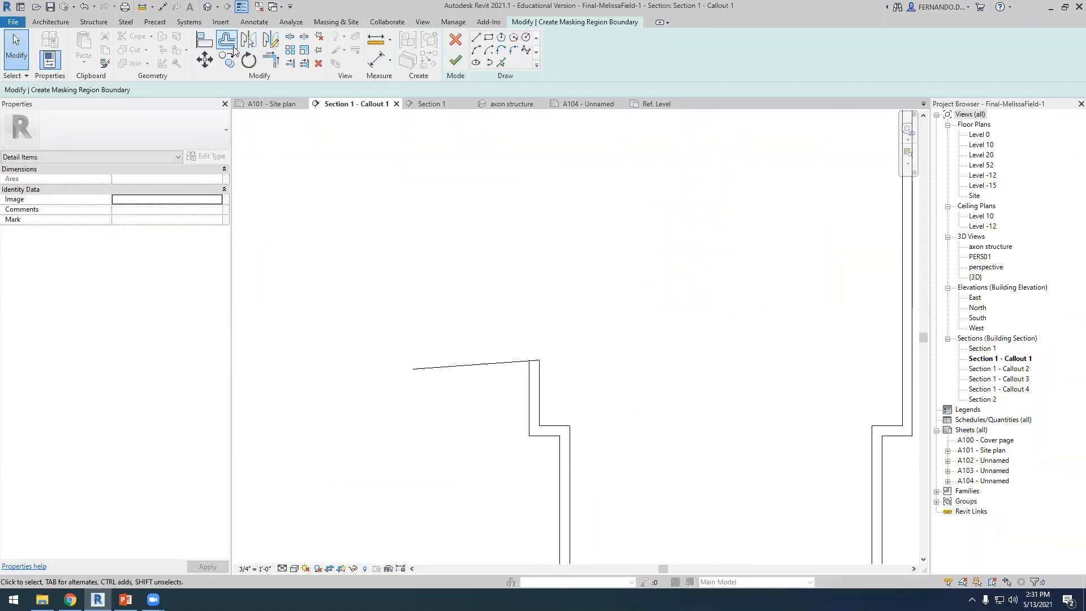
Offset a copy of the sloped line downward by 1/4 inch and close the flange's free end with a short line.
left_click(226, 39)
scroll(481, 379, "up", 1)
left_click(491, 367)
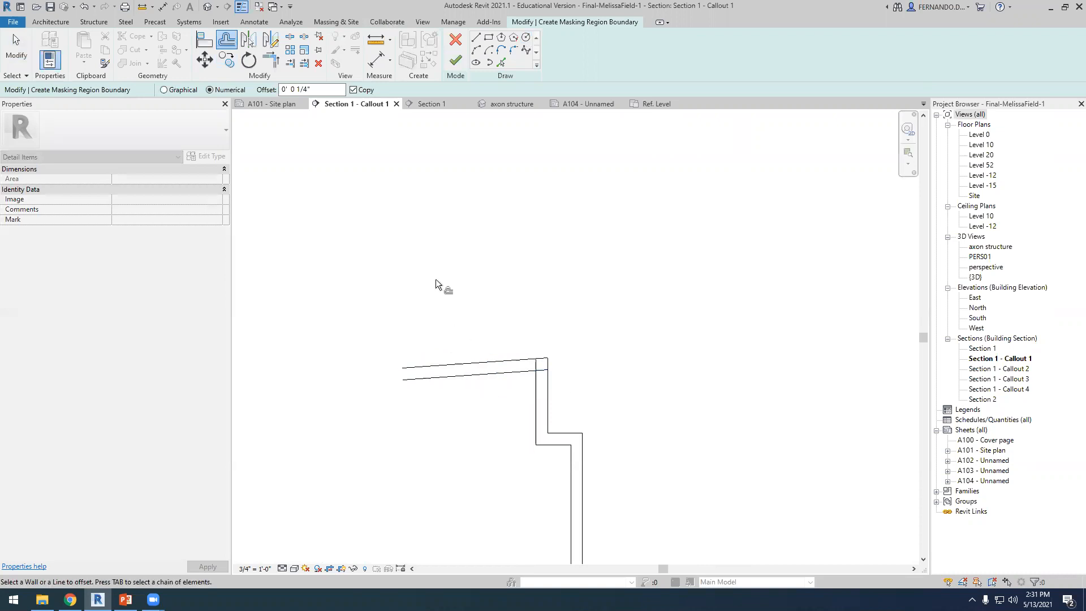
left_click(479, 39)
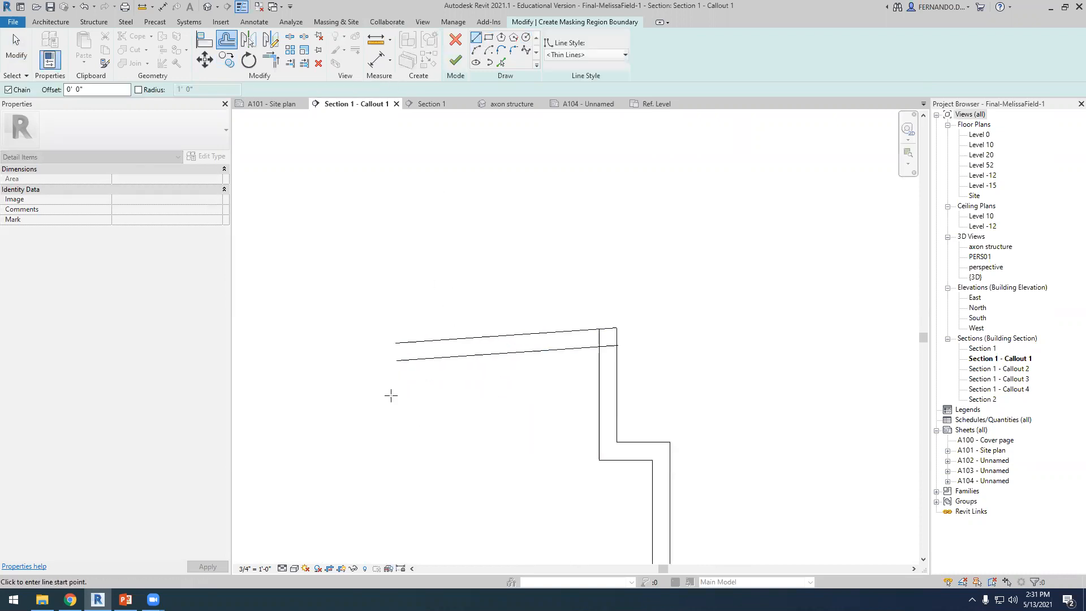
scroll(388, 396, "up", 2)
left_click(395, 311)
key("Escape")
Trim the lower sloped line and the lip's outer vertical line to each other at their corner.
left_click(271, 60)
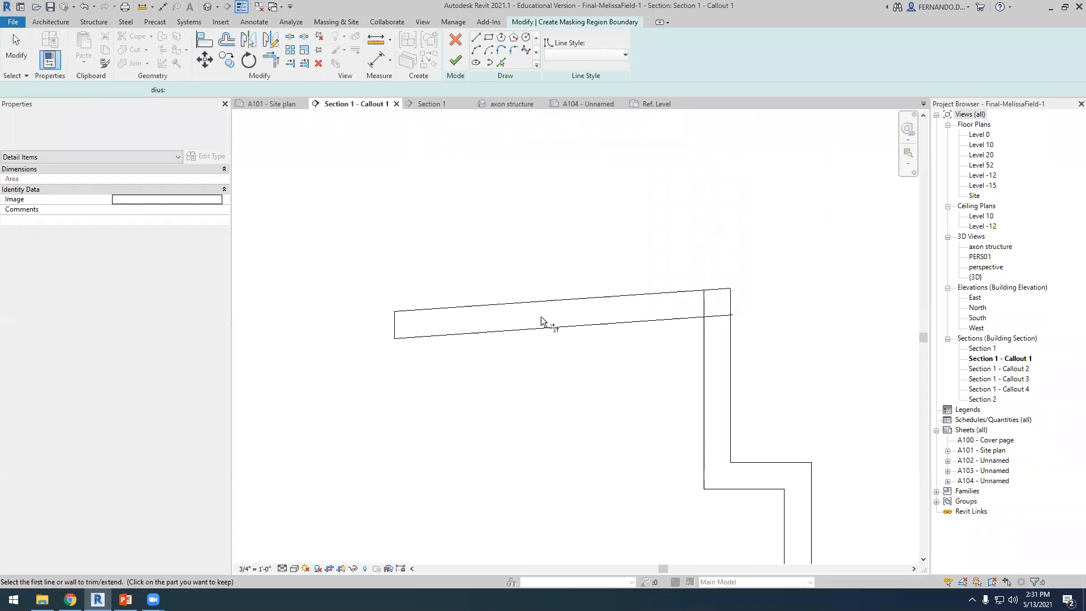
left_click(640, 321)
left_click(705, 366)
Check the closed gutter profile against the wall base and finish the masking region sketch.
scroll(465, 407, "down", 4)
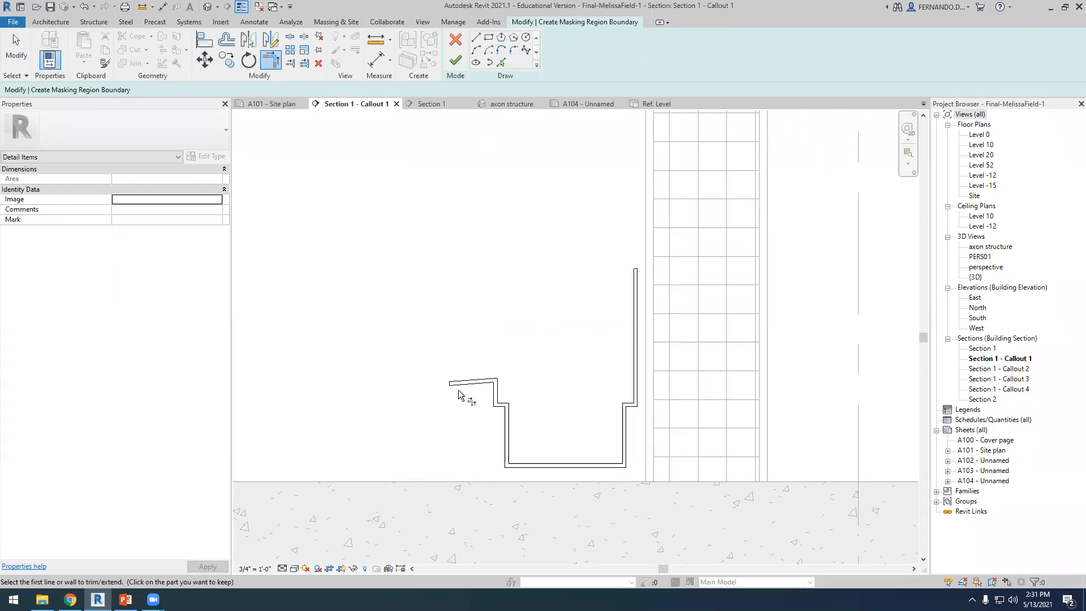
scroll(523, 450, "down", 2)
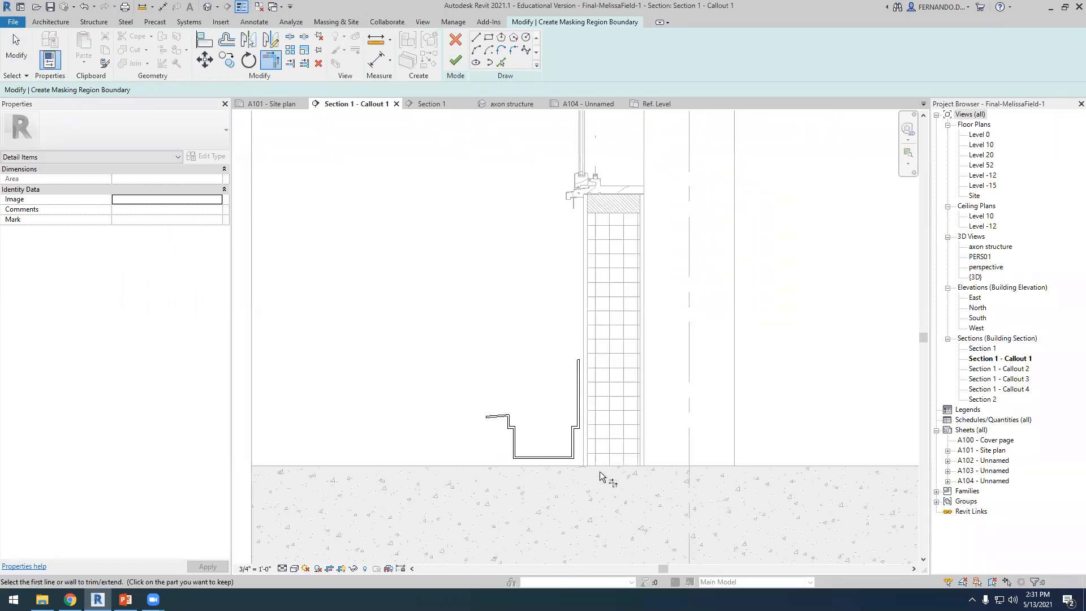
scroll(517, 406, "up", 2)
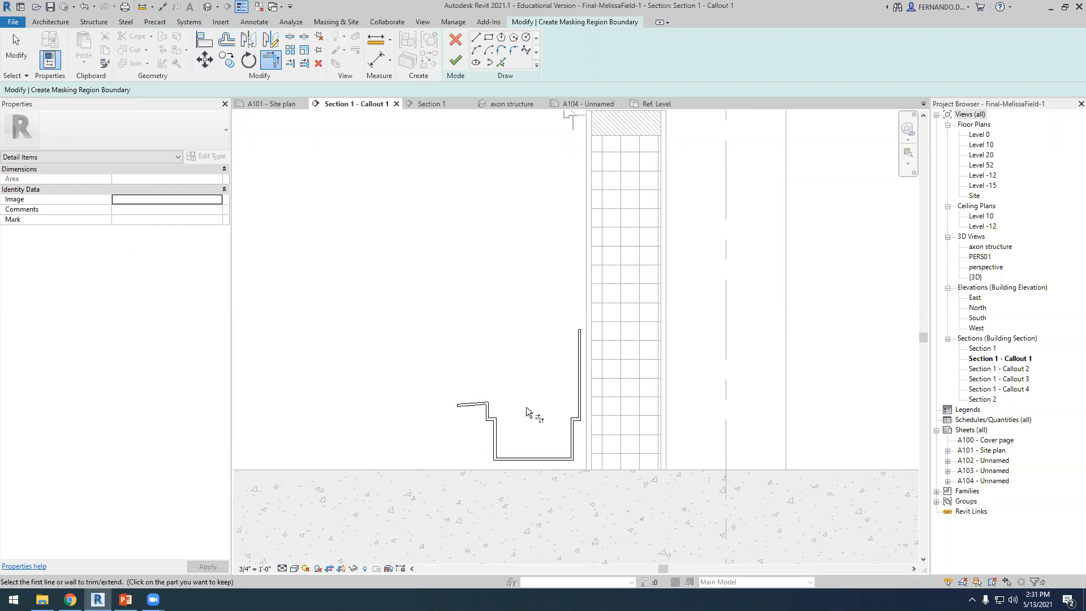
scroll(563, 406, "down", 2)
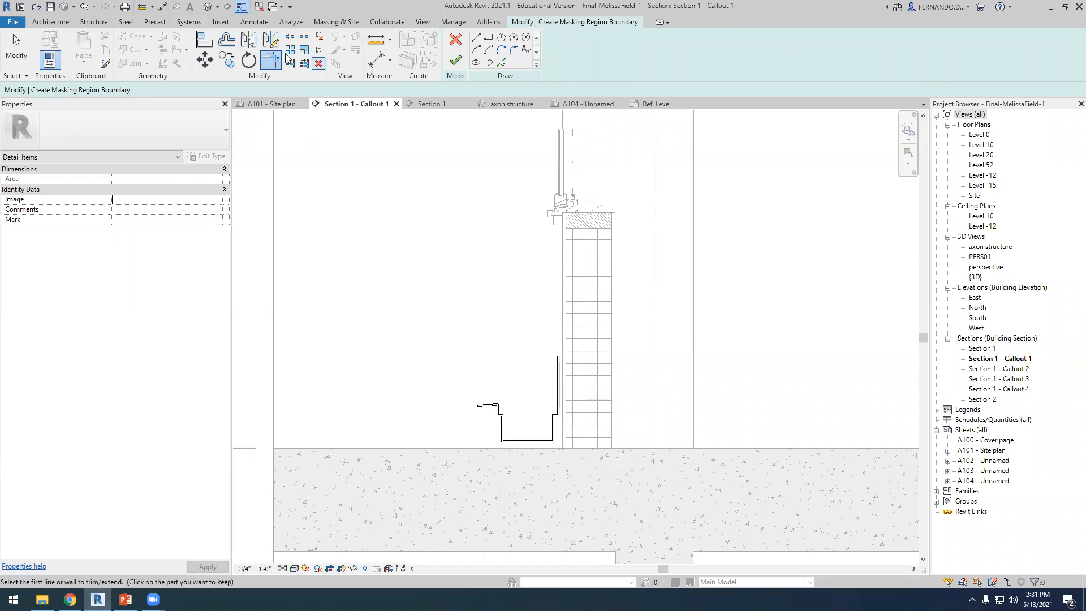
left_click(455, 61)
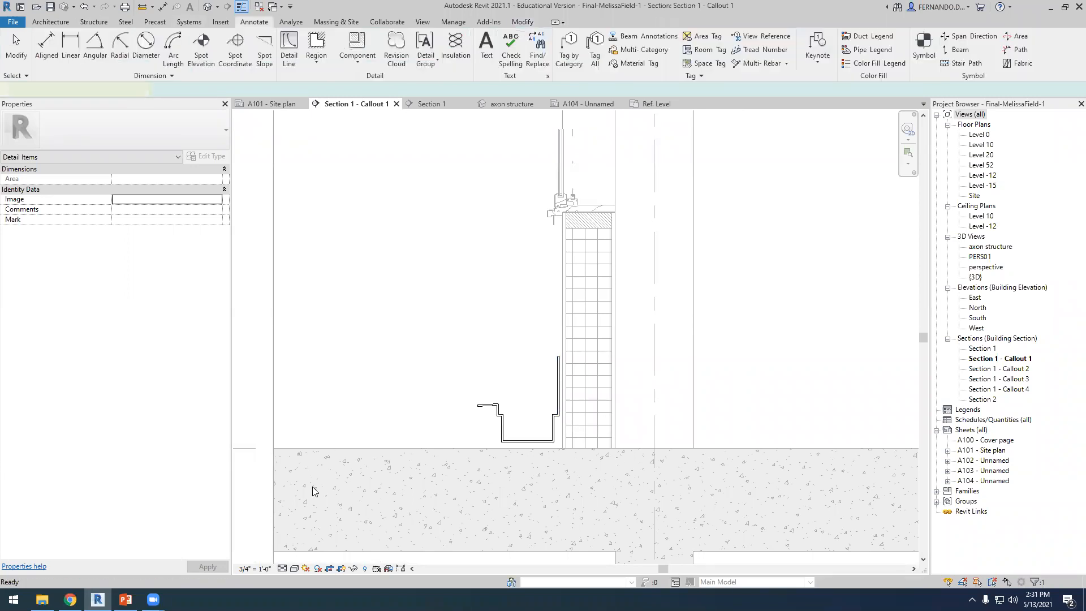
Start a masking region beside the gutter with a line from its outer lip down to the slab and along the slab top to its outer end.
left_click(445, 378)
scroll(543, 447, "up", 3)
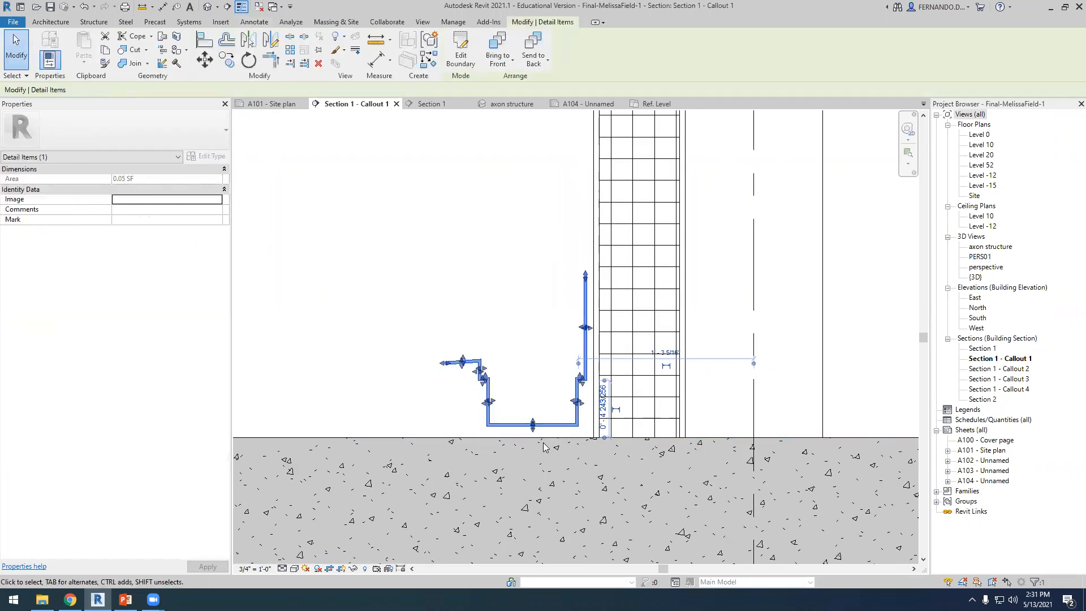
left_click(529, 365)
left_click(316, 59)
left_click(334, 105)
scroll(475, 408, "up", 4)
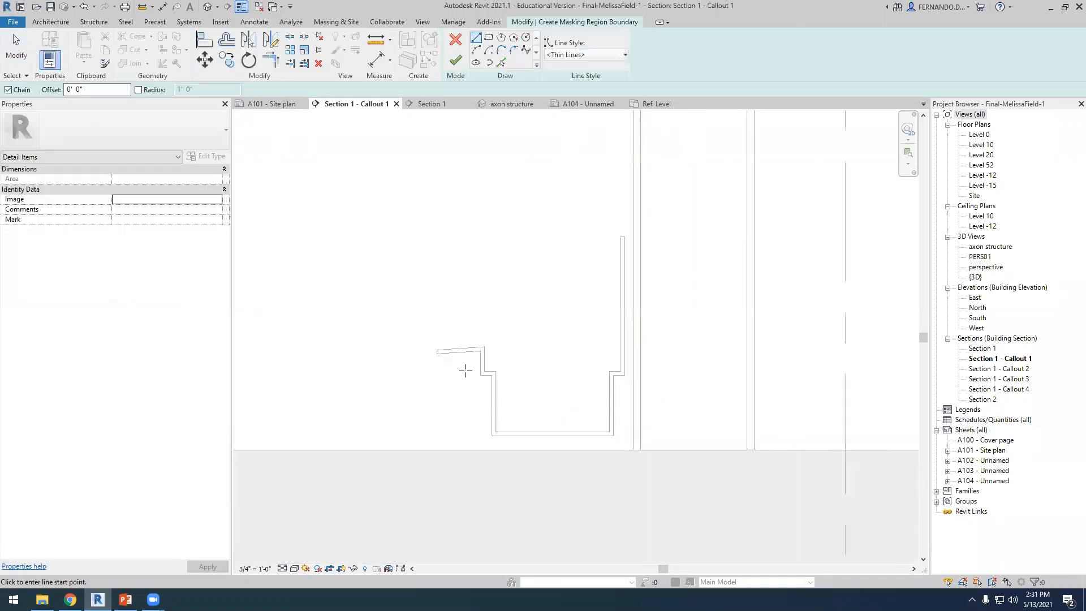
left_click(488, 340)
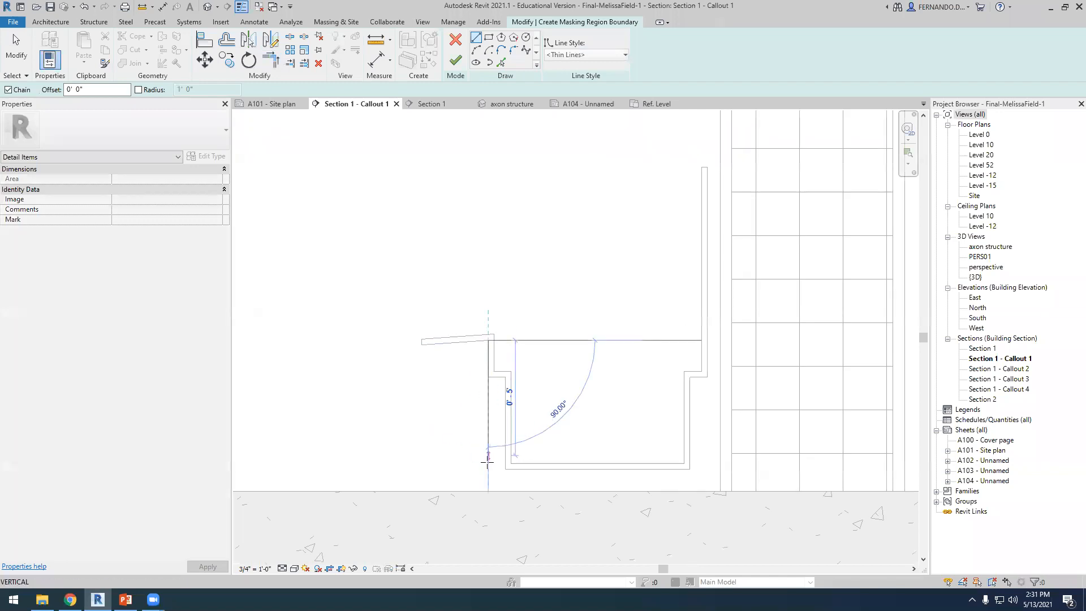
left_click(496, 488)
scroll(496, 488, "down", 4)
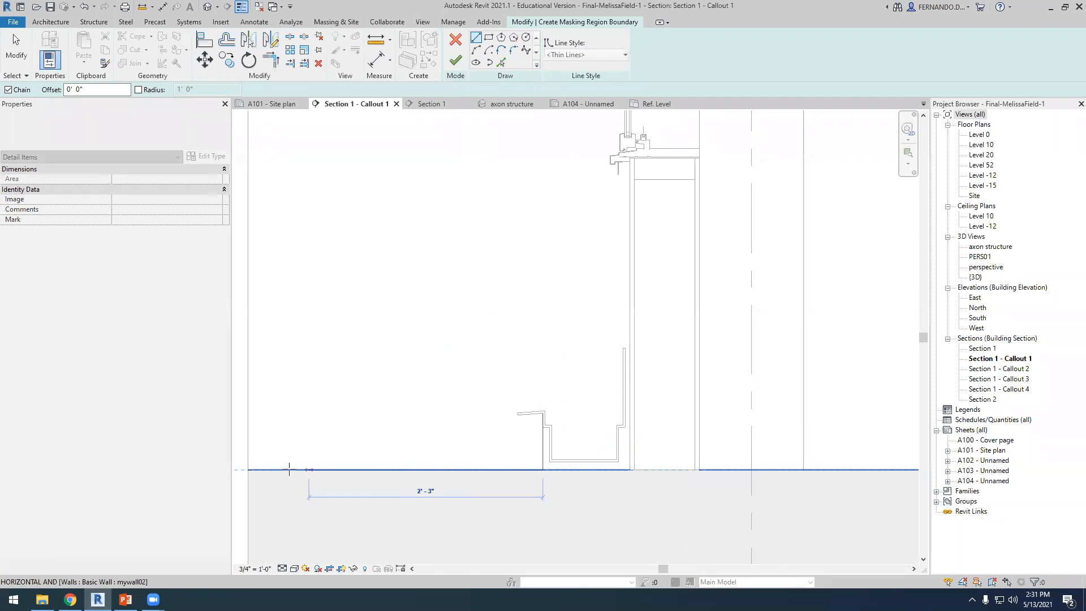
left_click(246, 469)
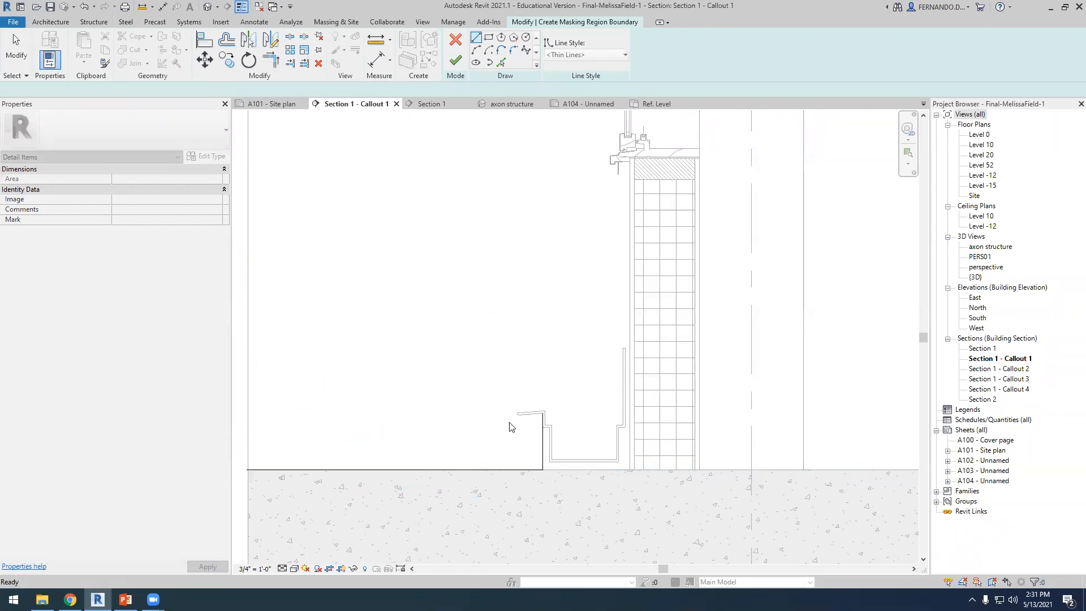
Draw the region's sloped top line about 1' 5 1/2" long, falling outward from under the gutter's flange.
scroll(517, 424, "up", 2)
left_click(553, 409)
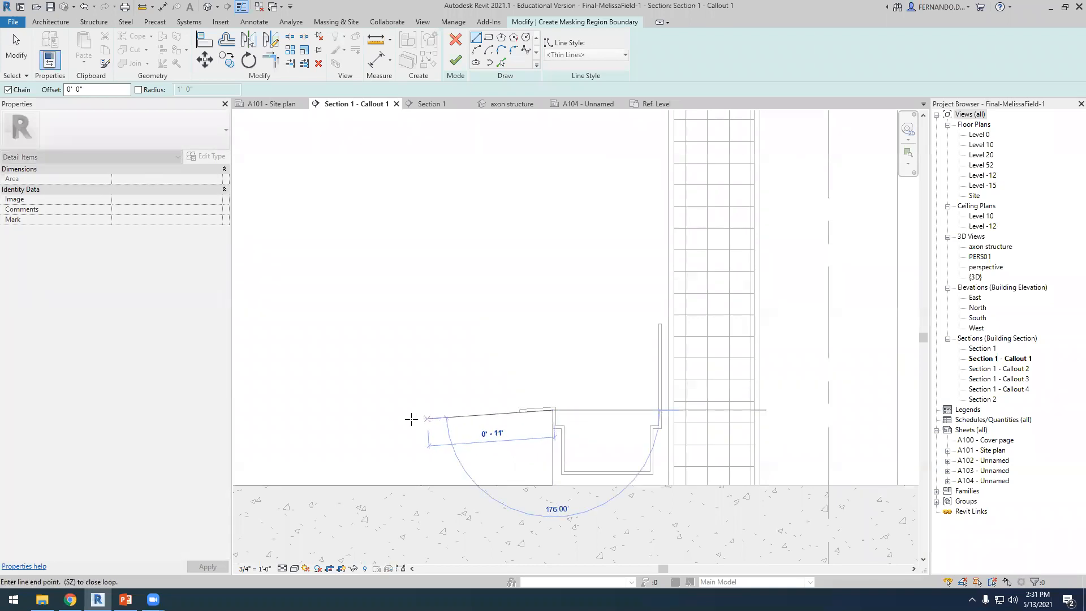
scroll(376, 433, "up", 3)
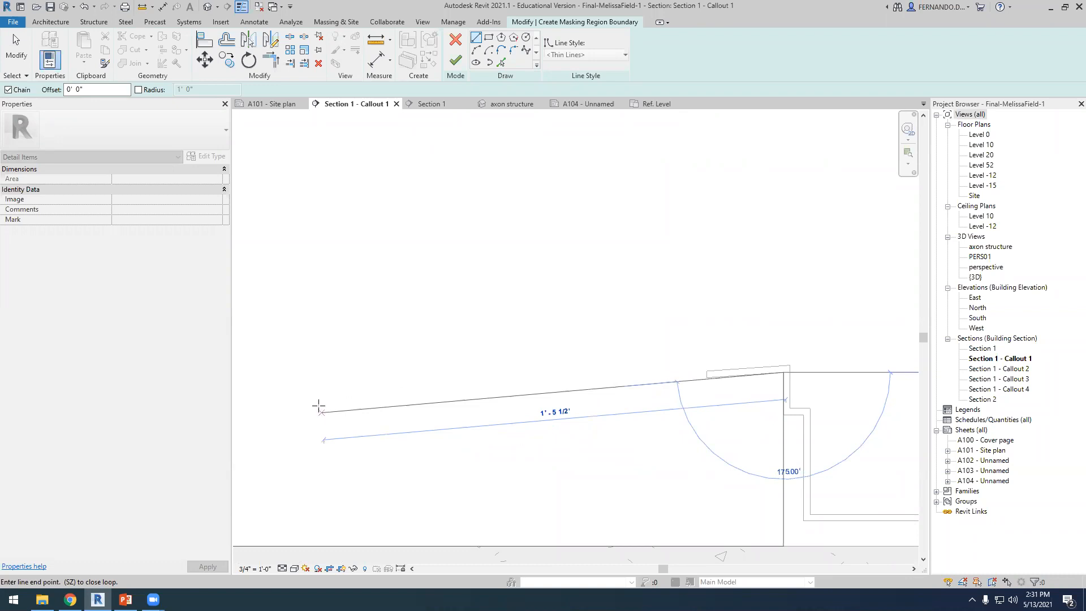
left_click(321, 411)
scroll(444, 427, "down", 5)
scroll(327, 443, "up", 3)
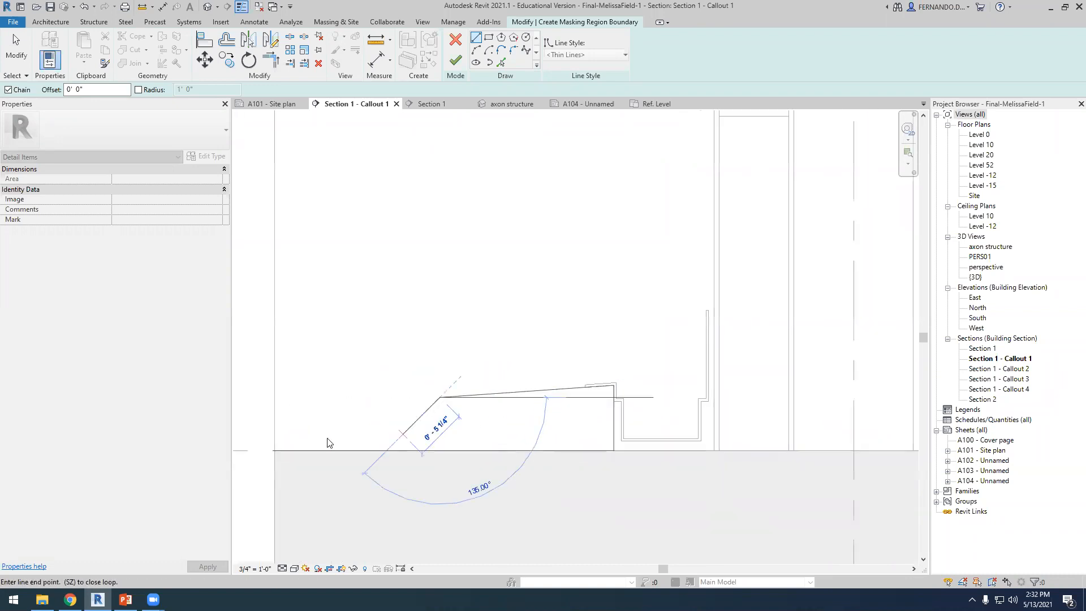
key("Escape")
Draw a short vertical line at the slab's outer end and trim it with the sloped line to close the boundary.
left_click(272, 451)
left_click(272, 419)
key("Escape")
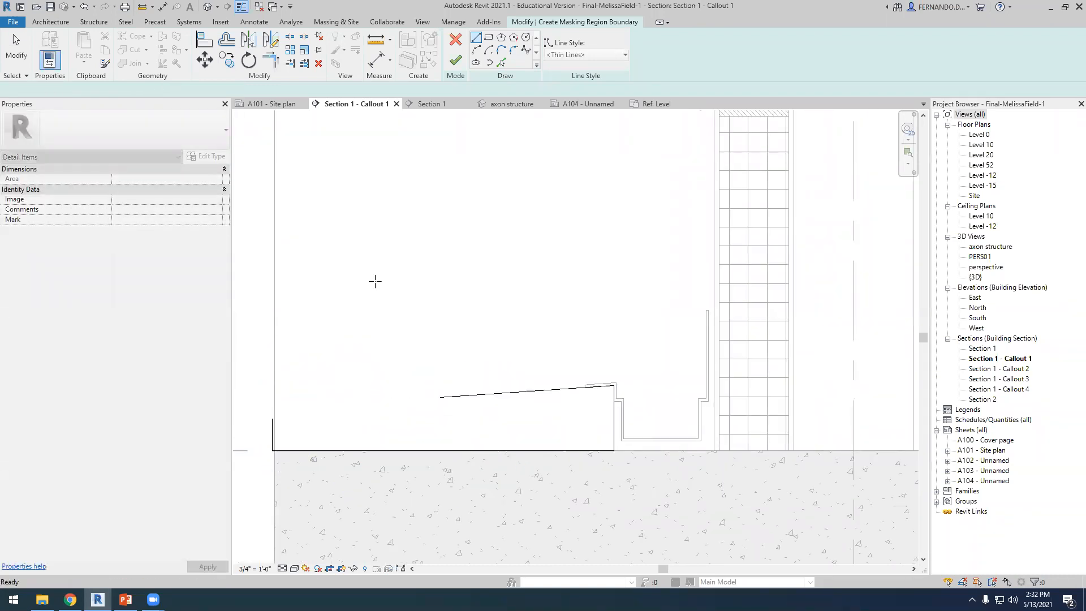
left_click(271, 59)
left_click(492, 397)
left_click(273, 437)
scroll(514, 452, "down", 2)
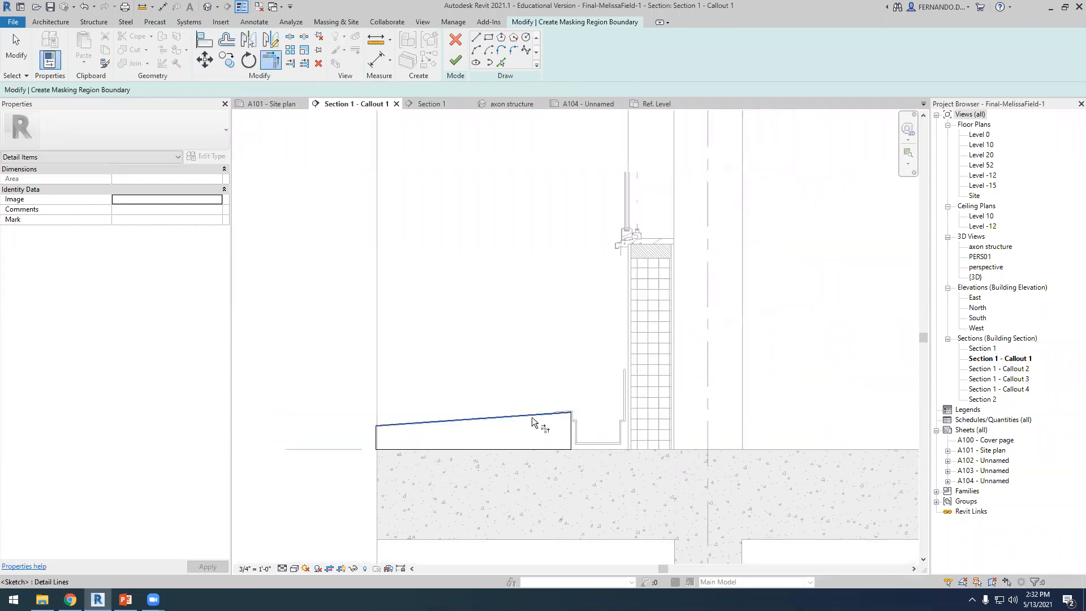
Check the closed sloped boundary against the gutter and finish the masking region.
scroll(492, 436, "down", 2)
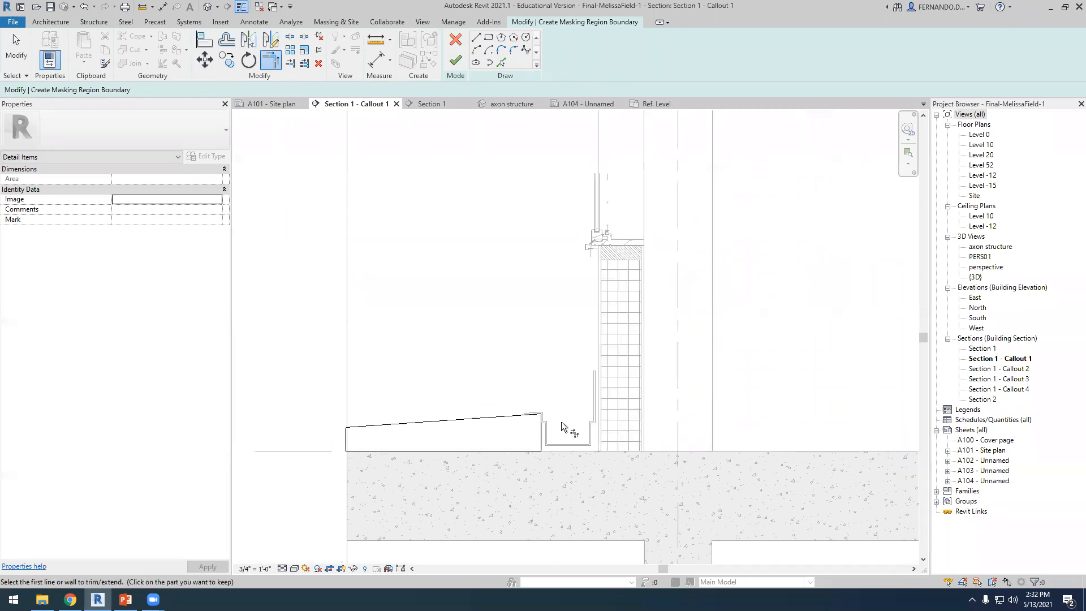
scroll(560, 427, "up", 4)
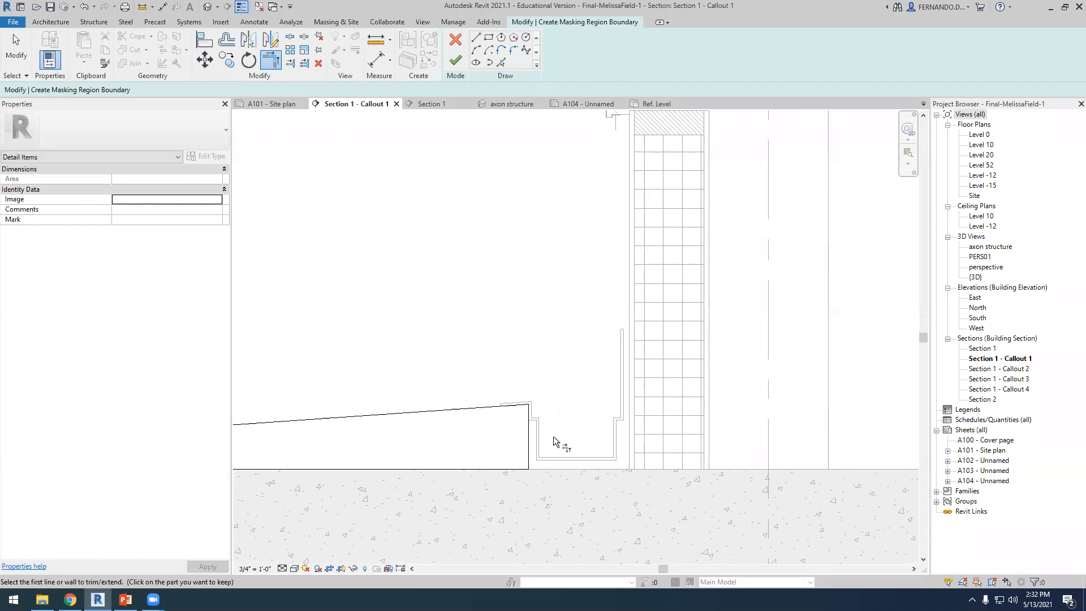
scroll(574, 443, "down", 2)
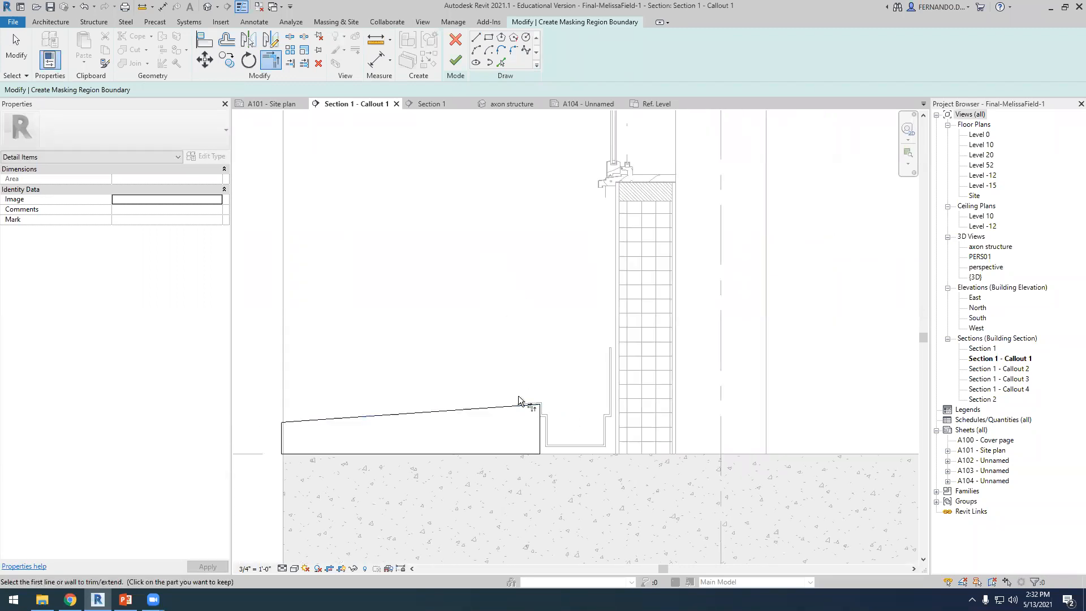
scroll(594, 444, "down", 2)
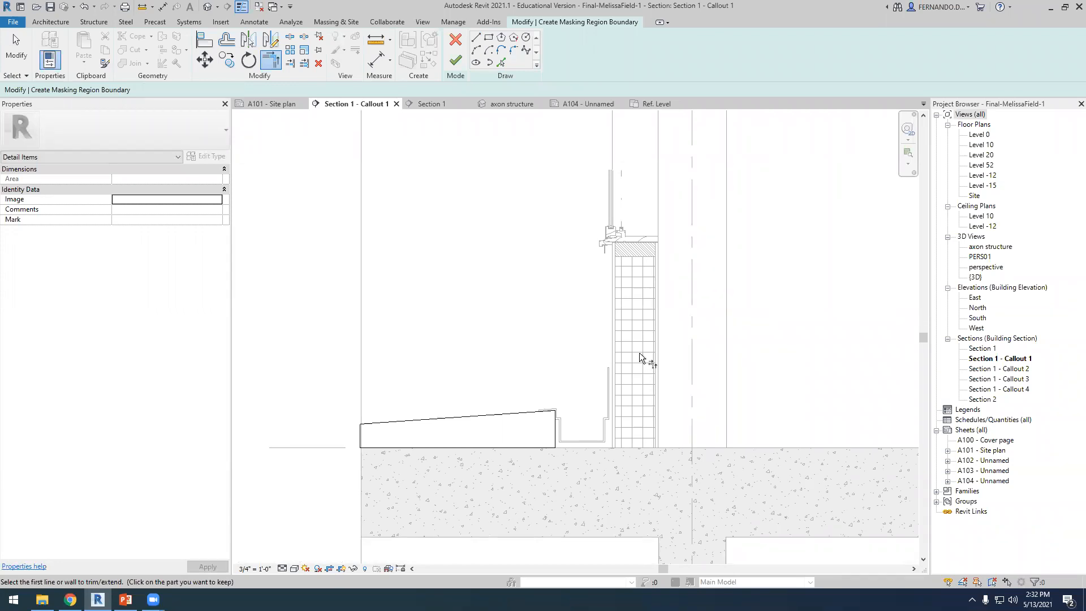
left_click(456, 64)
left_click(333, 394)
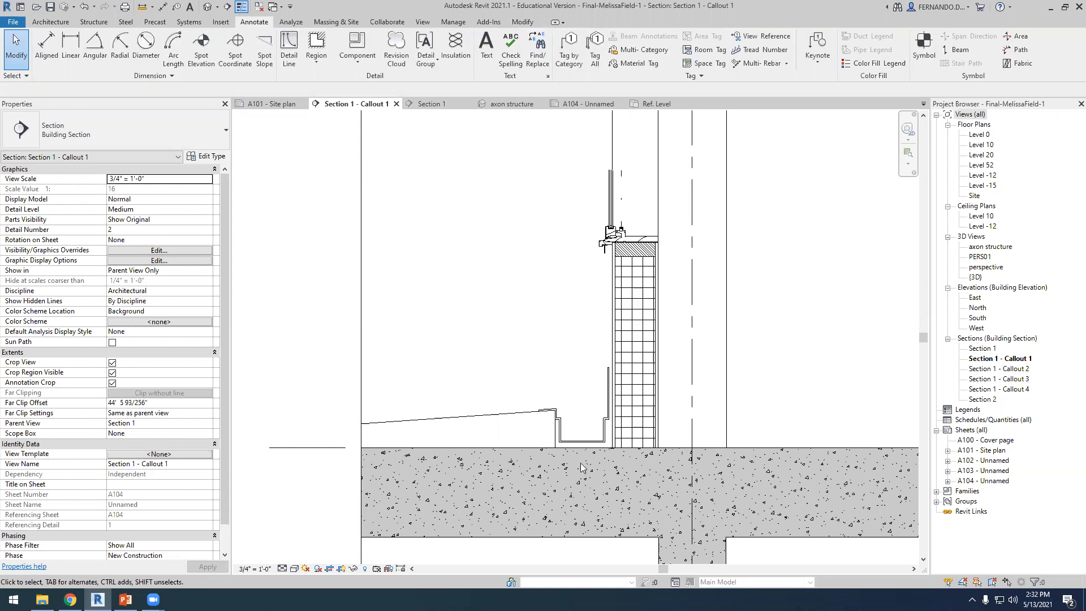
Create a rectangular masking region about 9 inches wide across the gutter's top, from the outer lip's corner to the inner ledge.
scroll(581, 467, "up", 4)
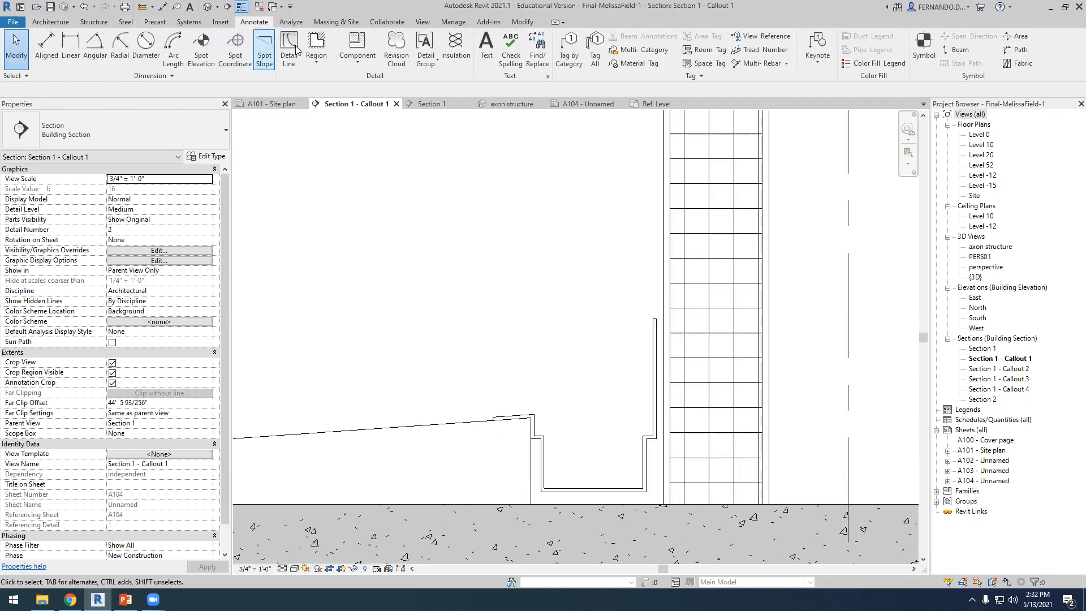
left_click(316, 57)
left_click(328, 100)
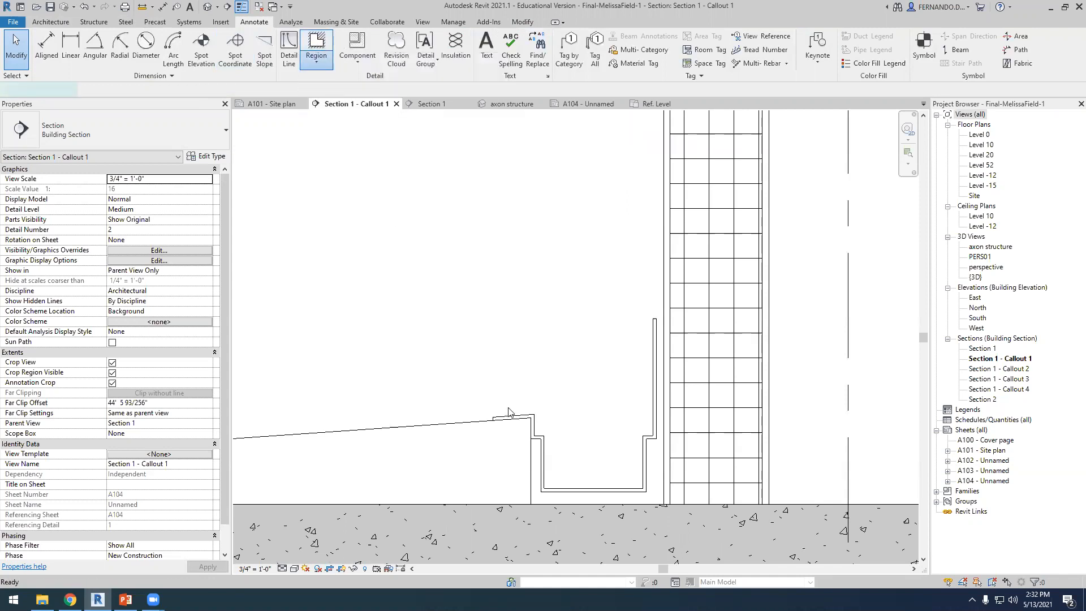
left_click(490, 39)
left_click(534, 414)
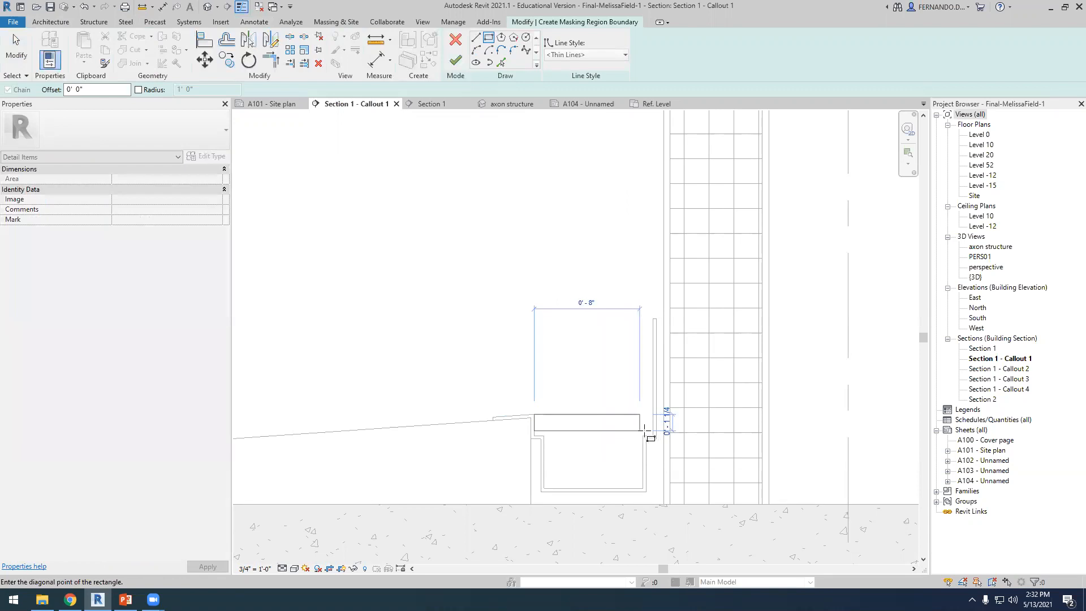
left_click(652, 436)
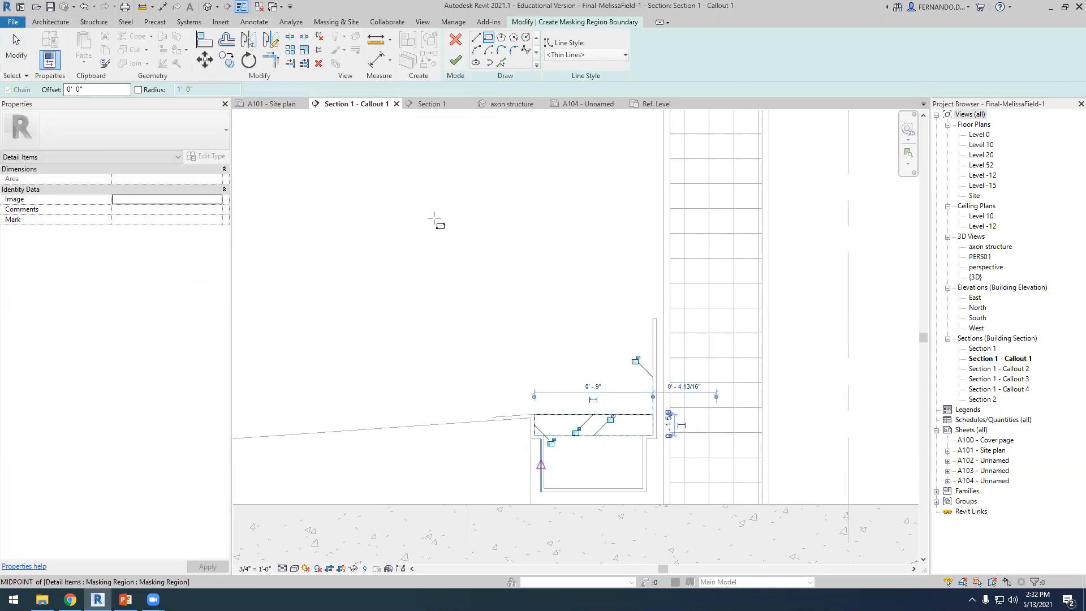
left_click(20, 50)
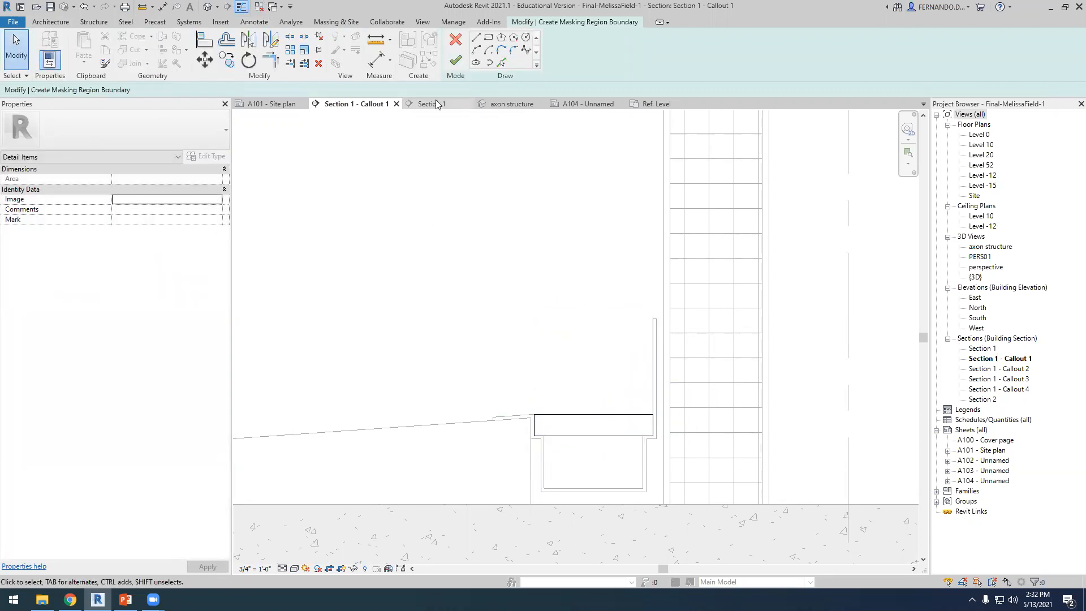
left_click(492, 35)
scroll(621, 445, "up", 1)
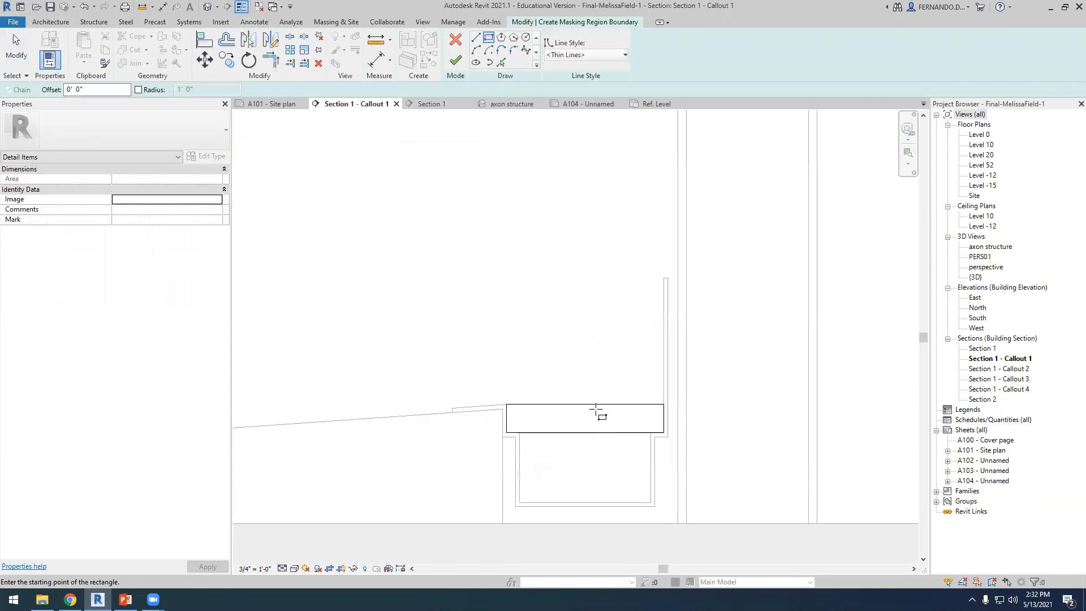
left_click(455, 62)
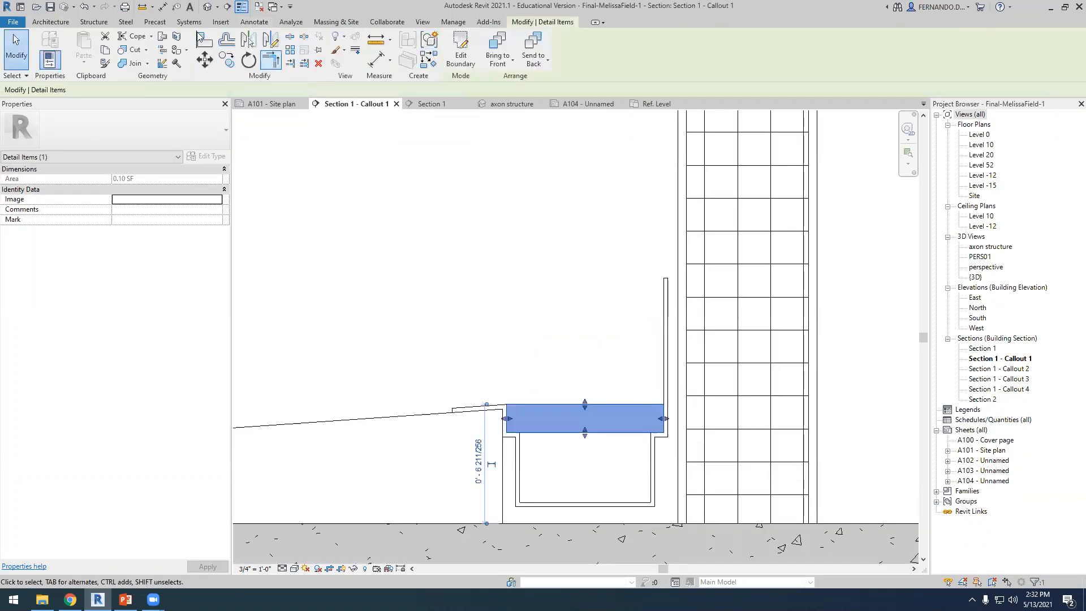
Create a narrow masking region 1/2 inch wide and the full height of the grate, starting at the grate's midpoint.
left_click(254, 22)
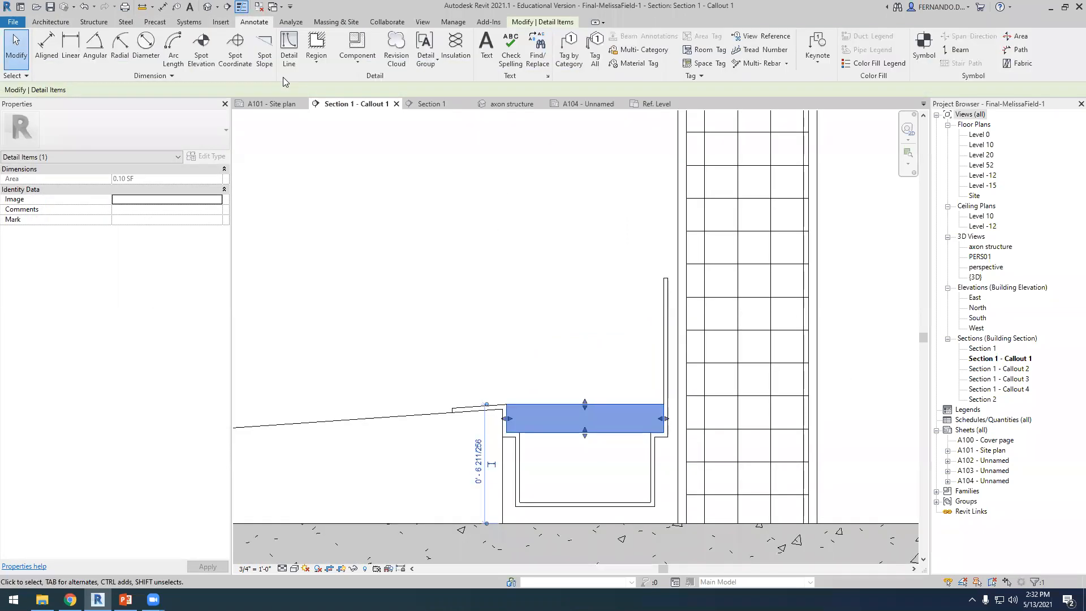
left_click(316, 56)
left_click(343, 106)
left_click(585, 405)
left_click(585, 433)
left_click(594, 433)
left_click(594, 405)
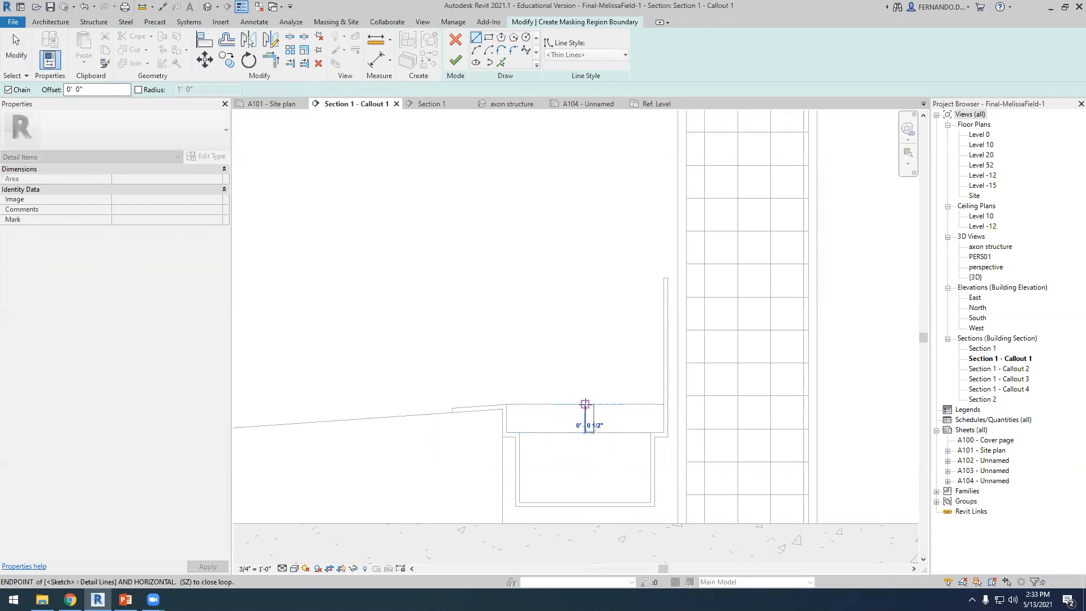
left_click(18, 48)
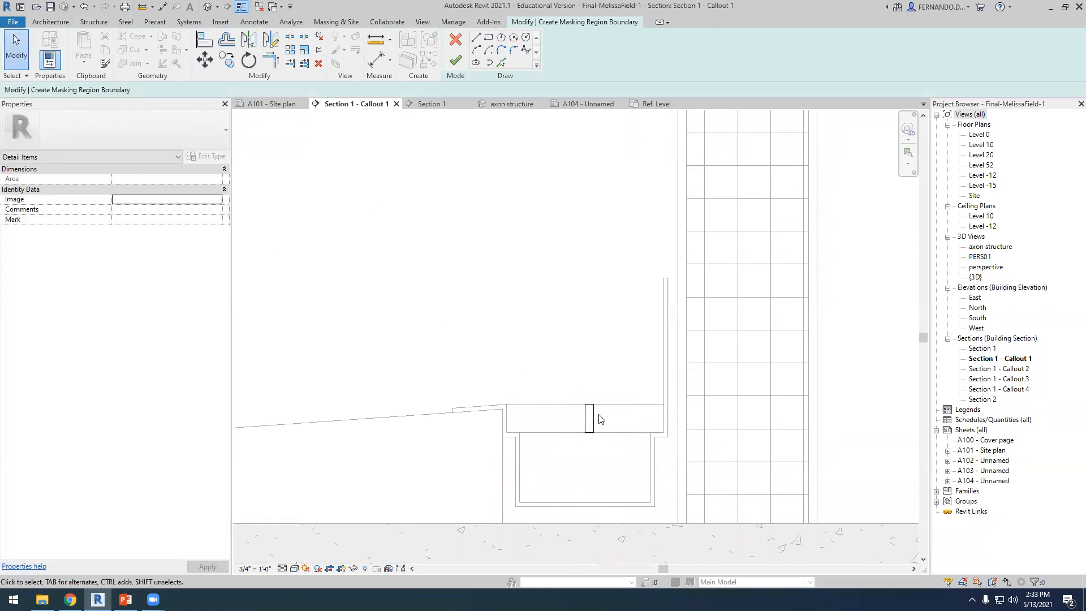
scroll(543, 389, "up", 1)
left_click(456, 61)
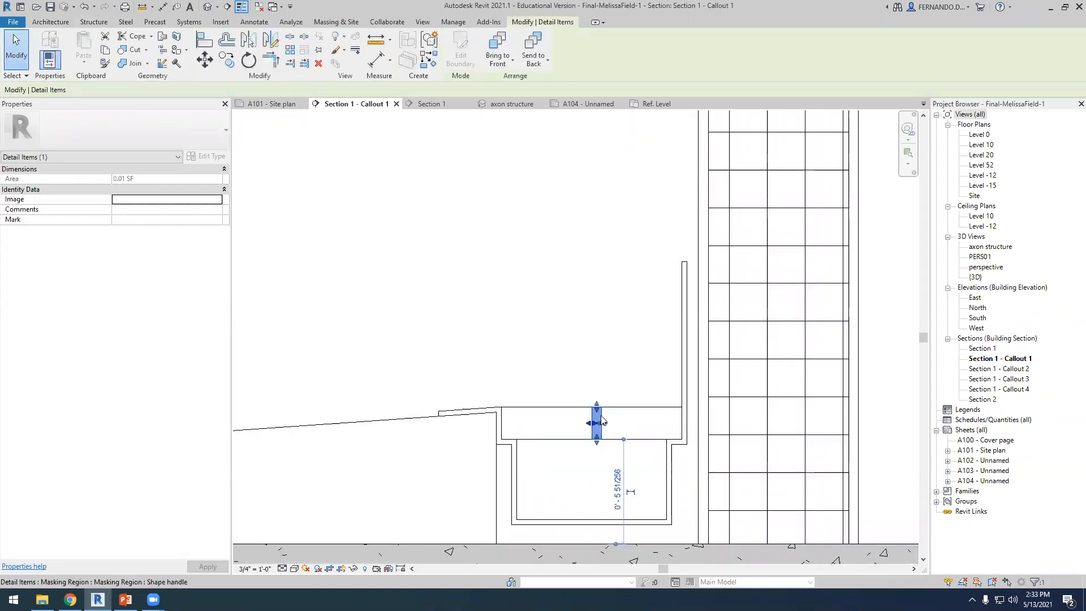
Move the narrow bar 1/4 inch away from the wall to center it on the grate's midpoint.
left_click(204, 59)
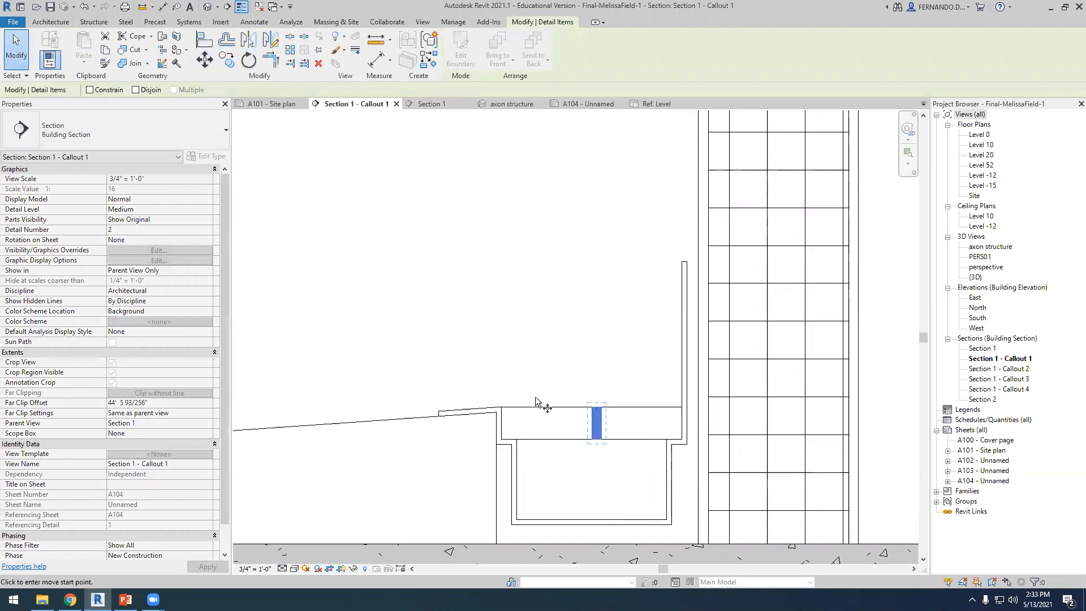
scroll(634, 430, "up", 3)
left_click(621, 404)
left_click(611, 404)
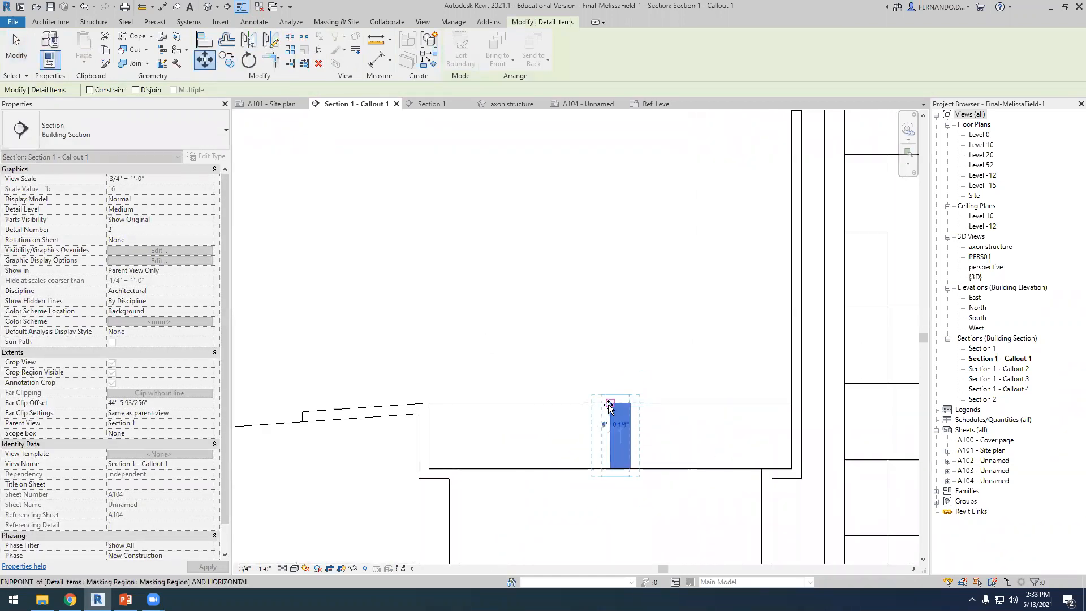
Copy the centered bar 1 inch horizontally toward the wall.
left_click(225, 60)
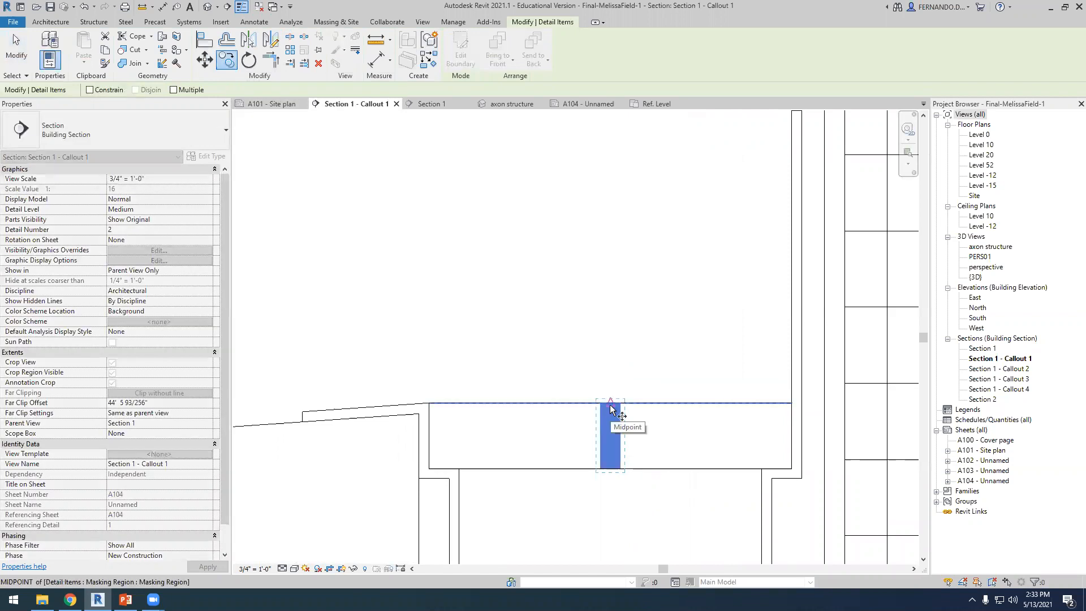
left_click(611, 404)
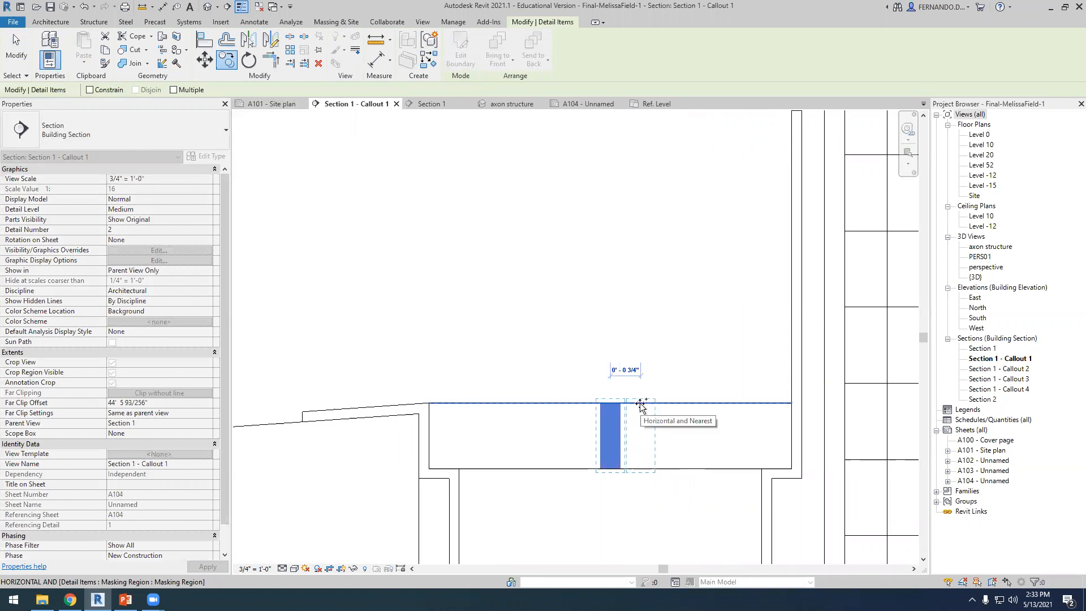
scroll(640, 405, "up", 1)
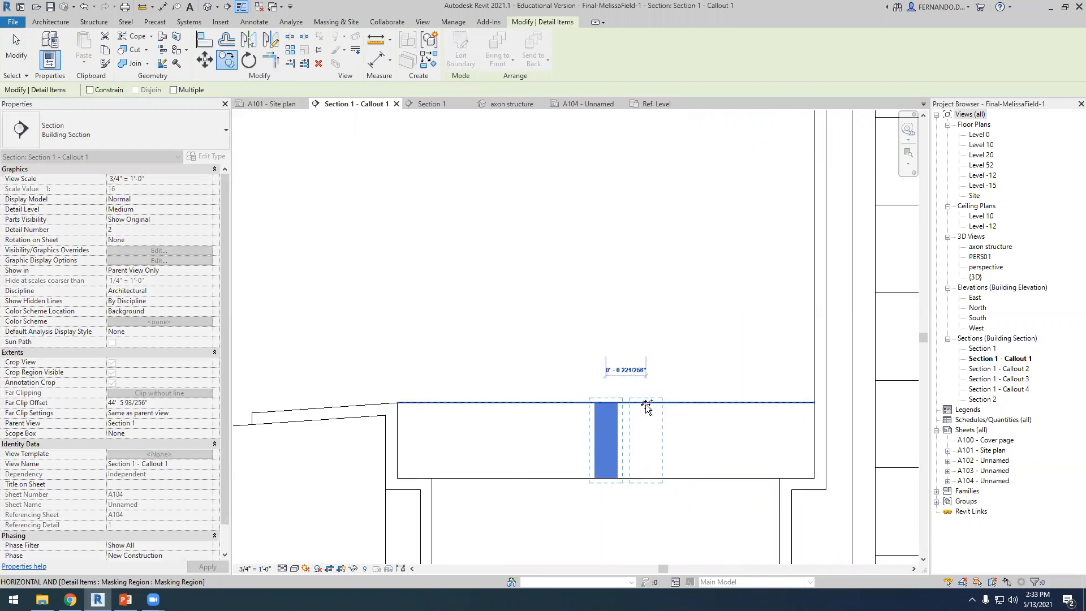
type("1")
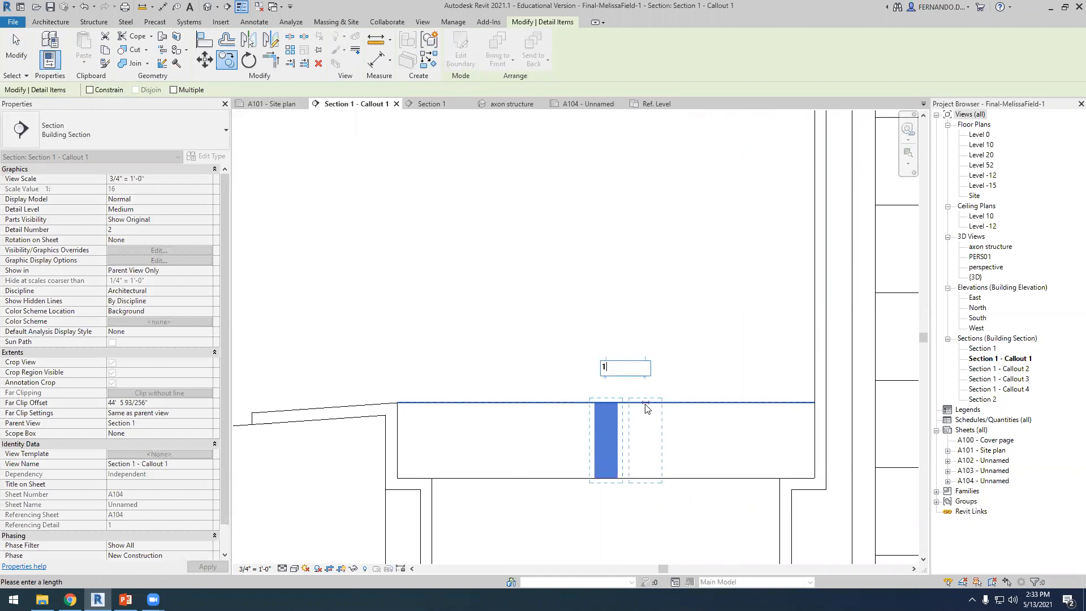
key("Return")
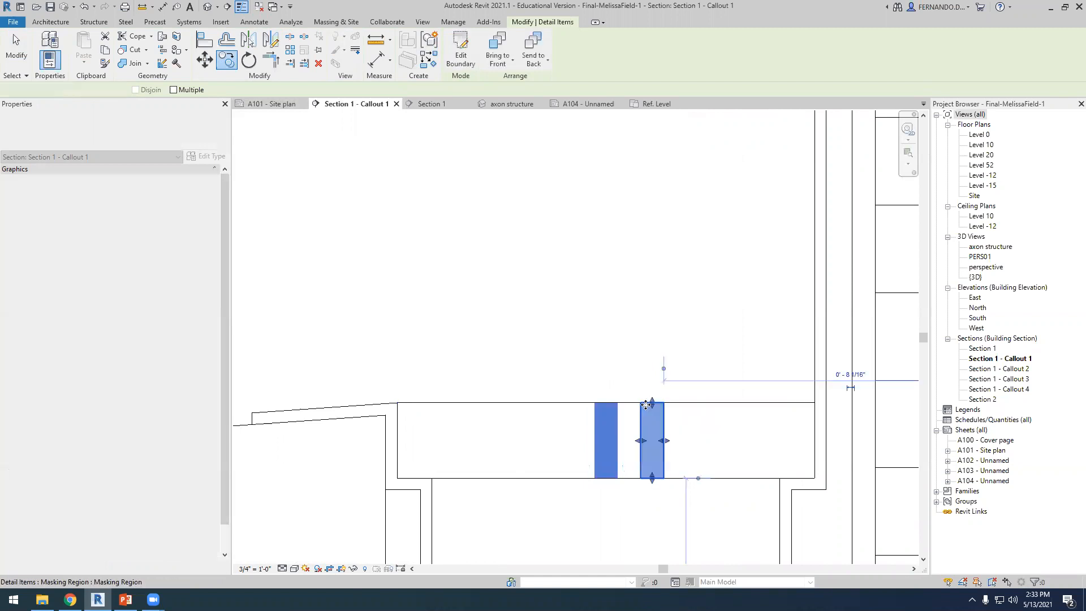
left_click(701, 447)
Make three more copies of the newly copied grate bar toward the wall, spaced 1 inch apart.
left_click(665, 442)
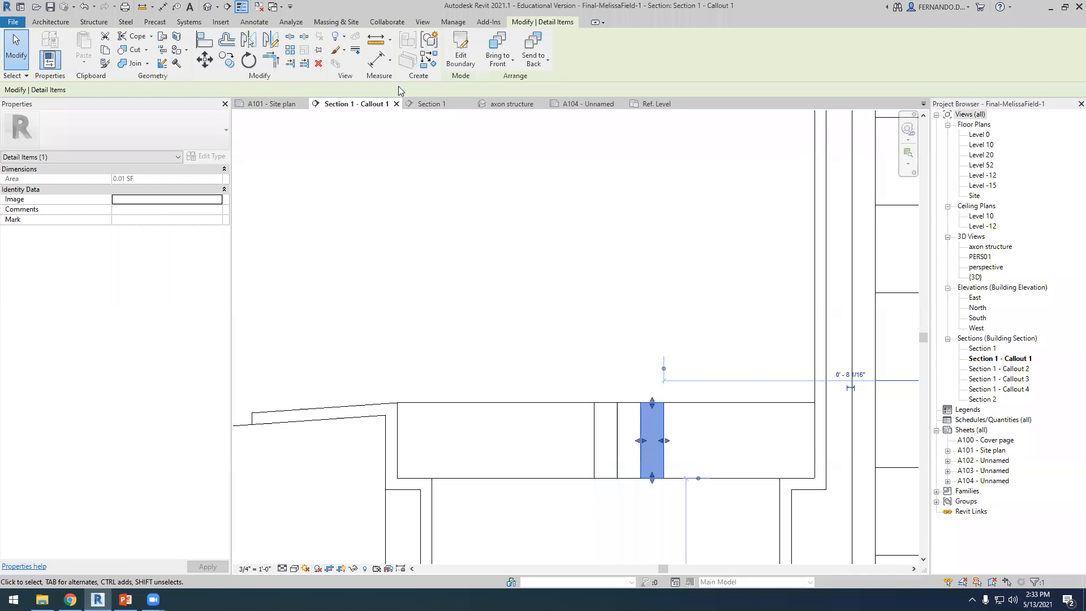
left_click(226, 60)
left_click(173, 89)
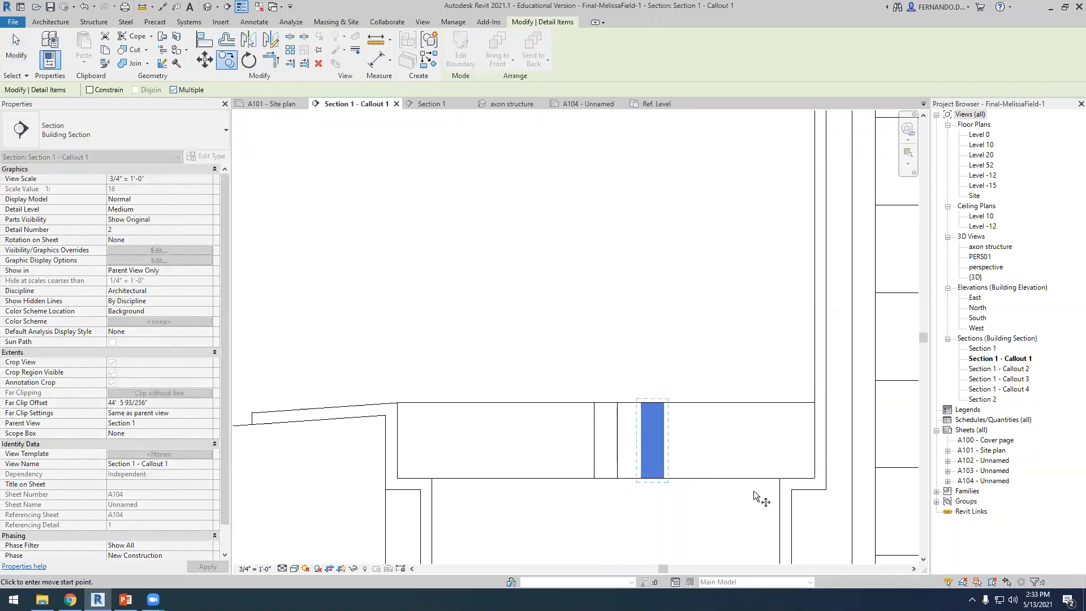
left_click(607, 403)
left_click(653, 403)
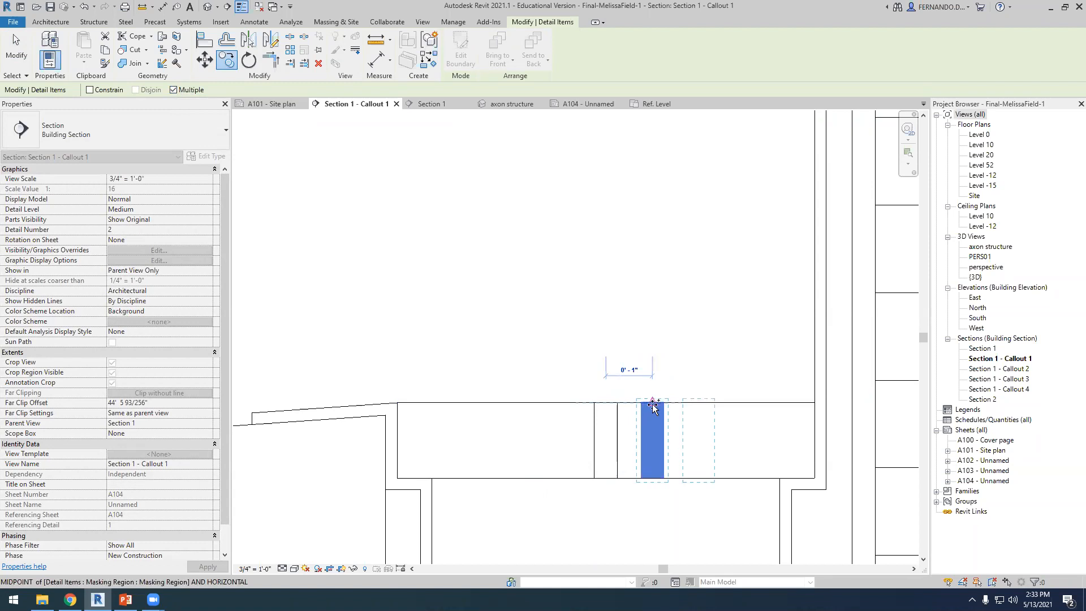
left_click(700, 403)
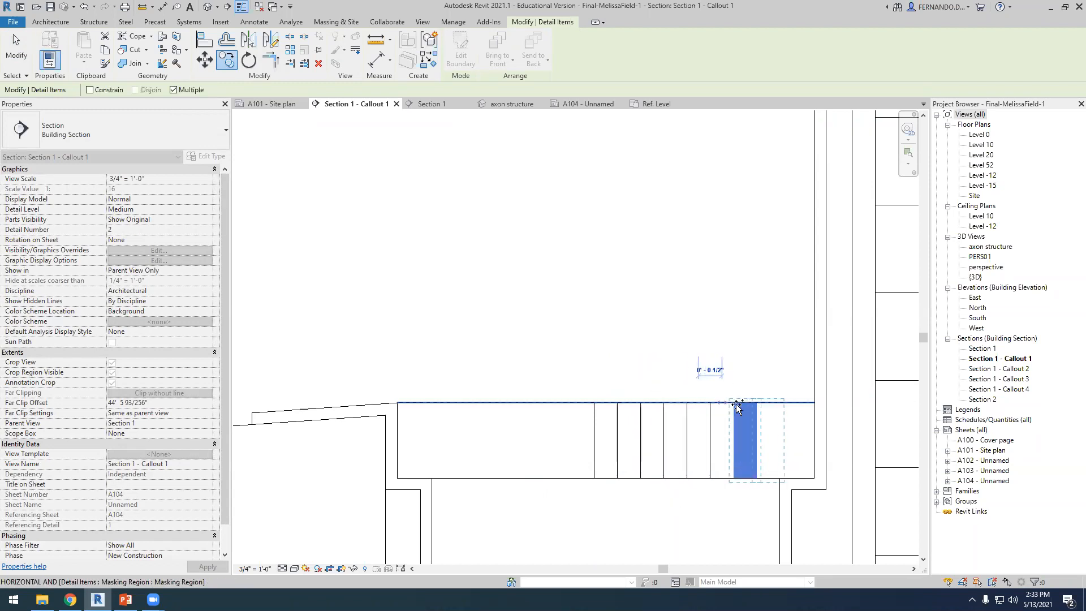
left_click(746, 402)
key("Escape")
key("Escape")
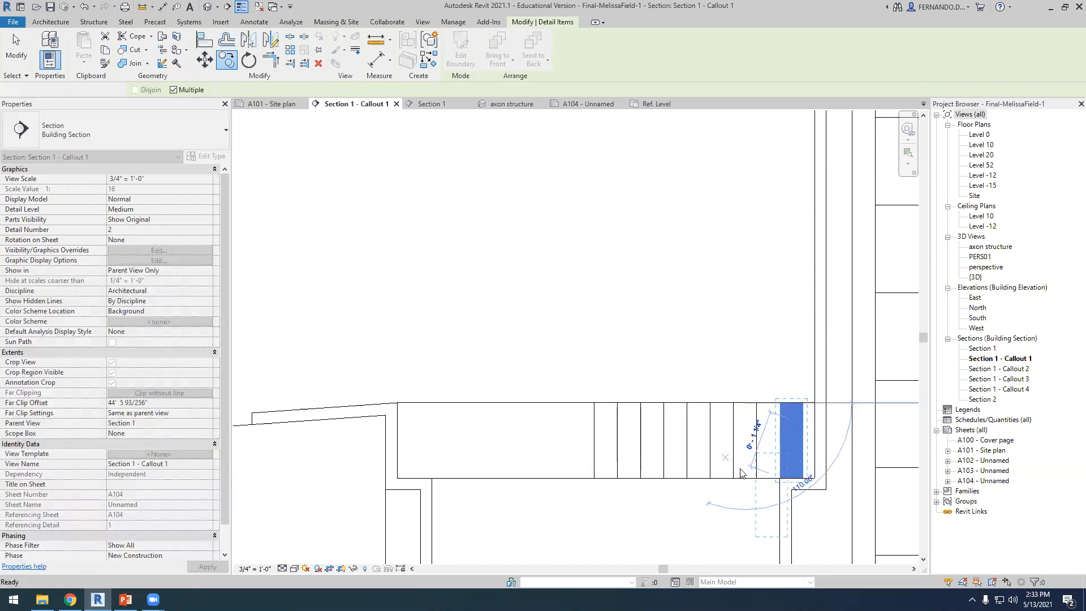
Mirror the four copied grate bars about a vertical axis through the center bar's midpoint, keeping the originals.
left_click(778, 447)
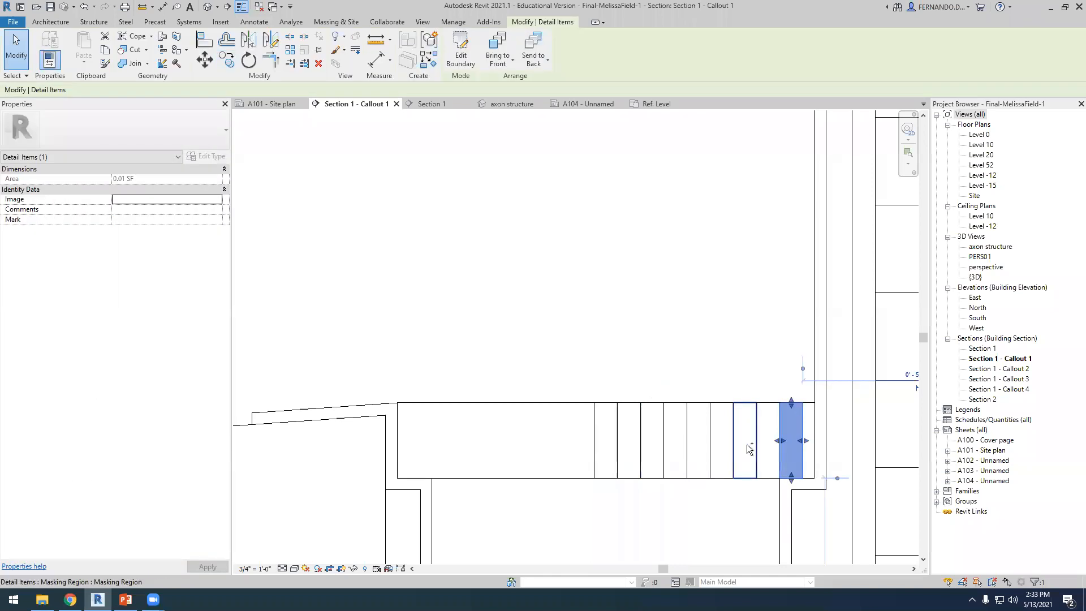
left_click(752, 447, "ctrl")
left_click(701, 444, "ctrl")
left_click(665, 440, "ctrl")
key("d")
key("m")
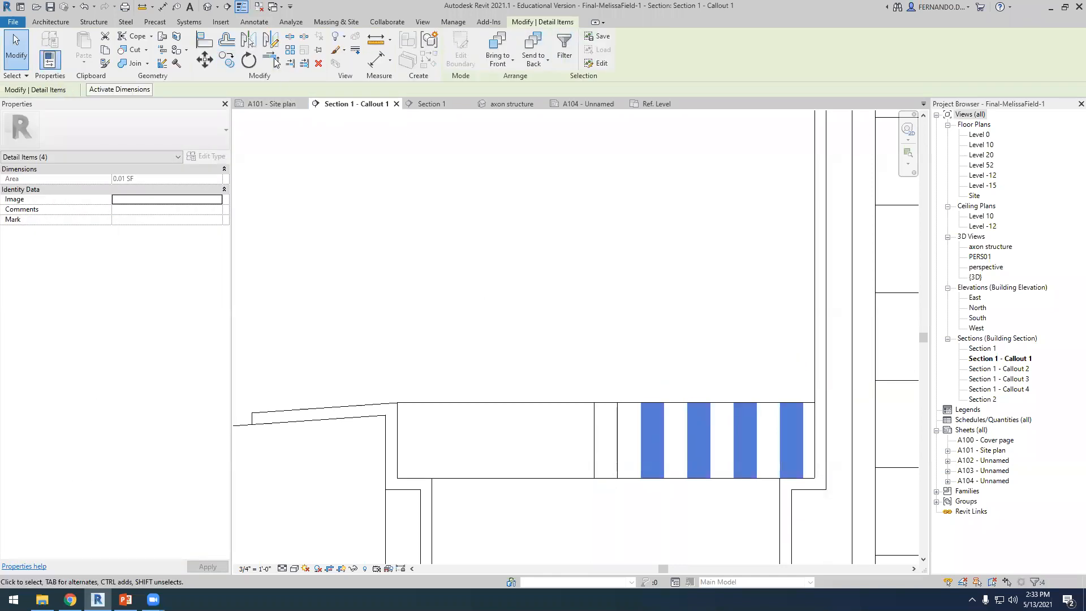
left_click(604, 401)
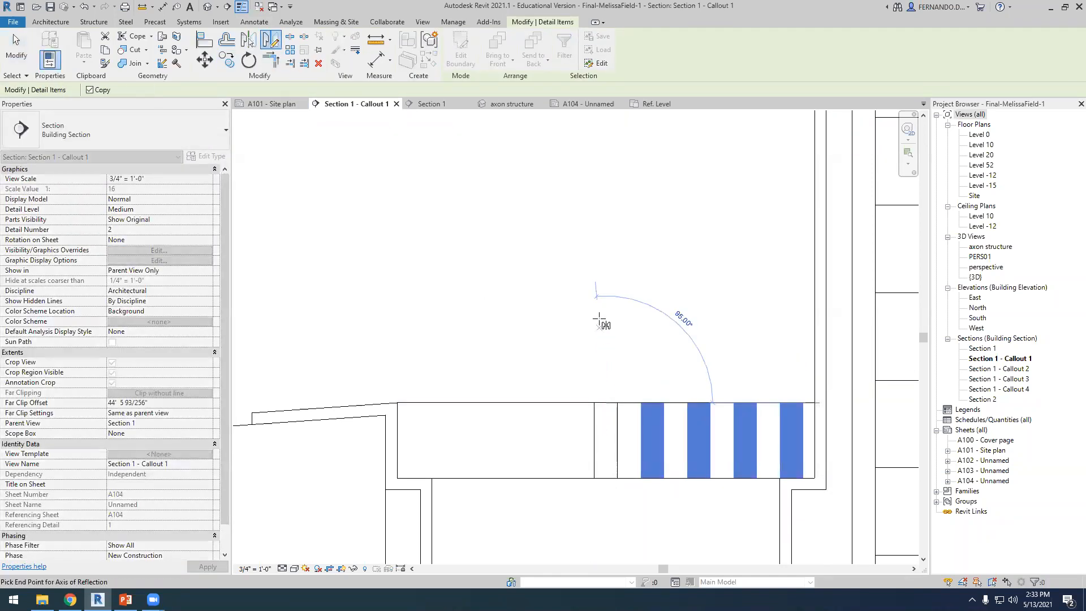
left_click(612, 279)
scroll(610, 285, "down", 1)
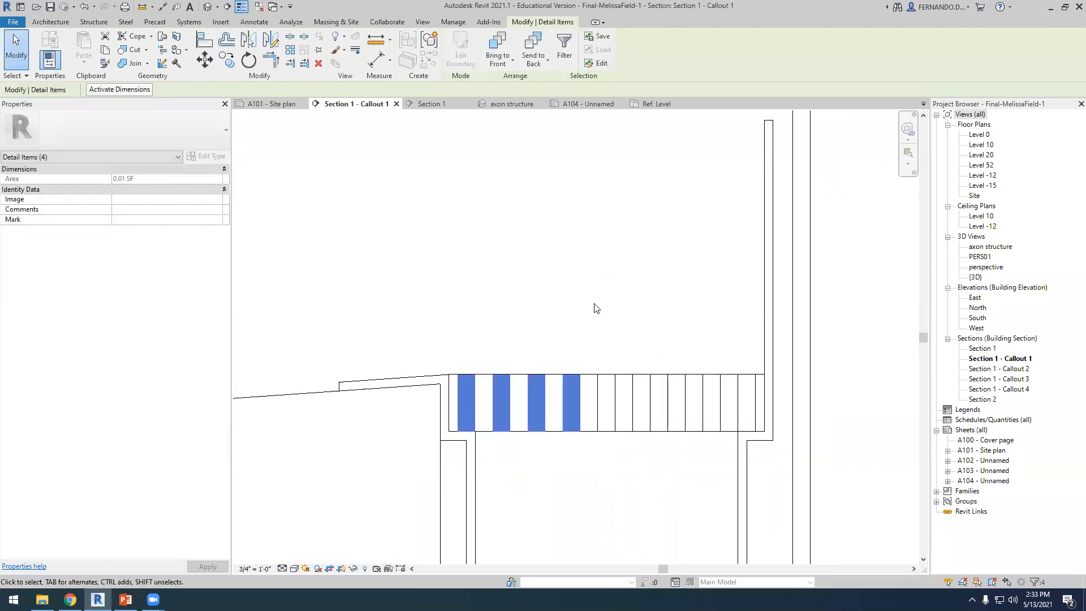
left_click(592, 306)
Move the whole grate with its bars straight up by about its own height, out of the gutter.
scroll(594, 310, "down", 4)
scroll(597, 399, "up", 1)
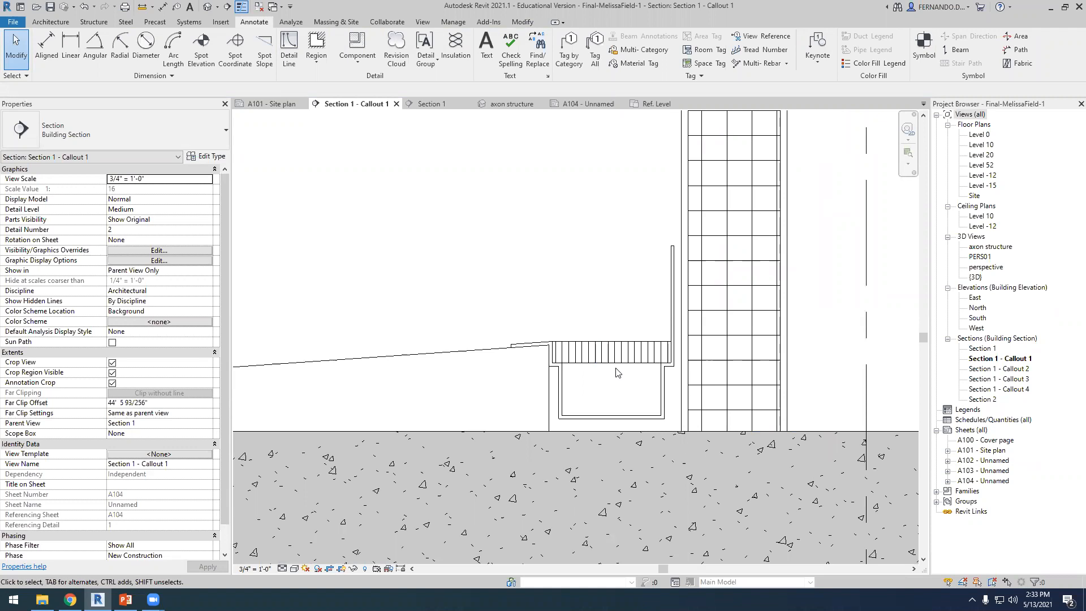
scroll(616, 372, "down", 2)
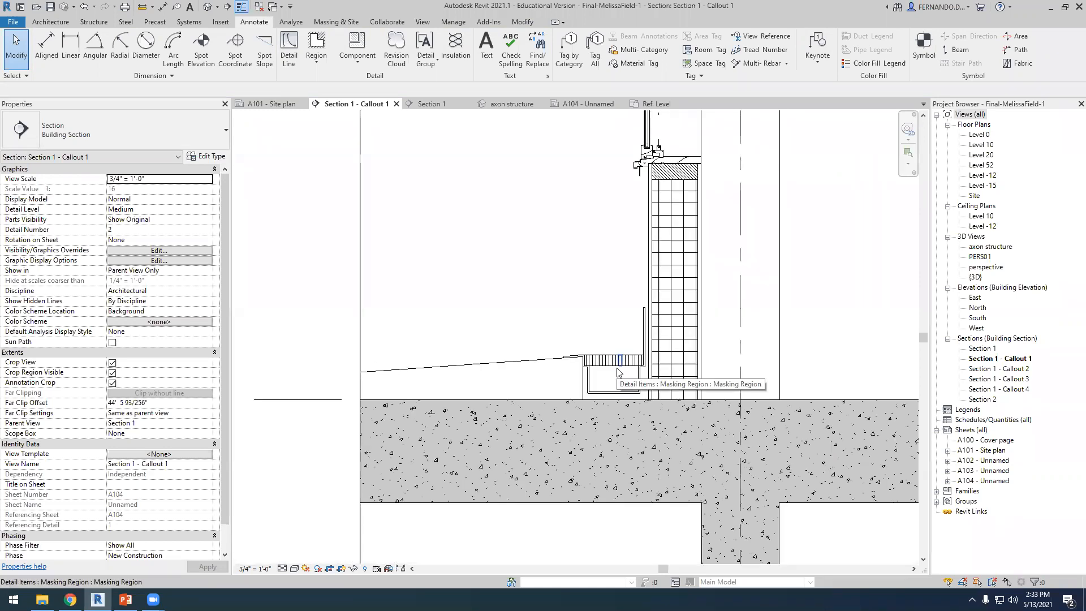
scroll(617, 376, "up", 2)
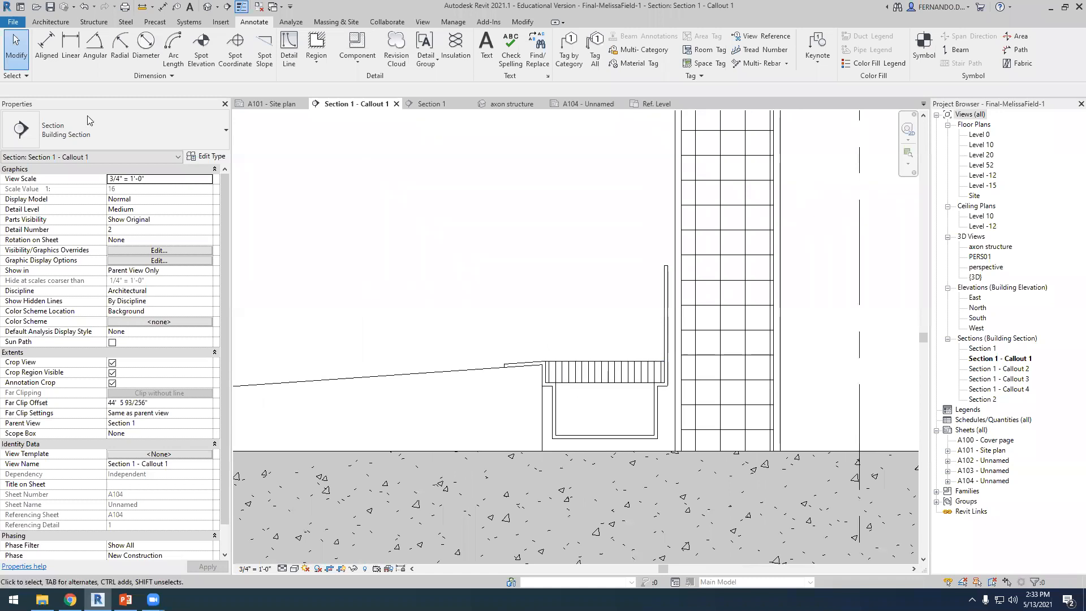
scroll(642, 393, "up", 2)
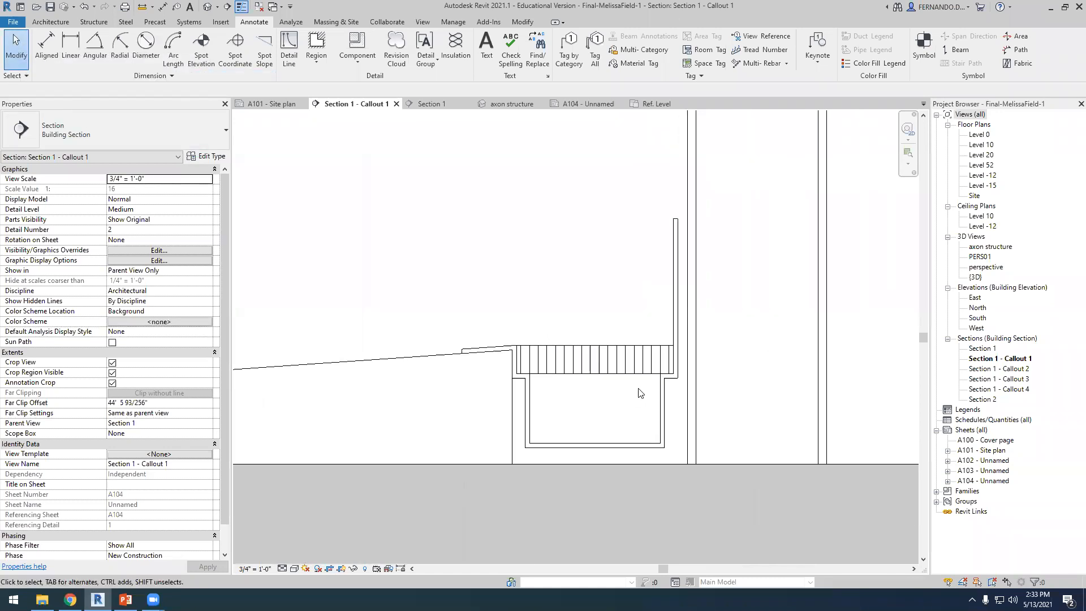
mouse_move(666, 326)
left_mouse_down()
mouse_move(571, 365)
mouse_move(531, 367)
left_mouse_up()
left_click(205, 59)
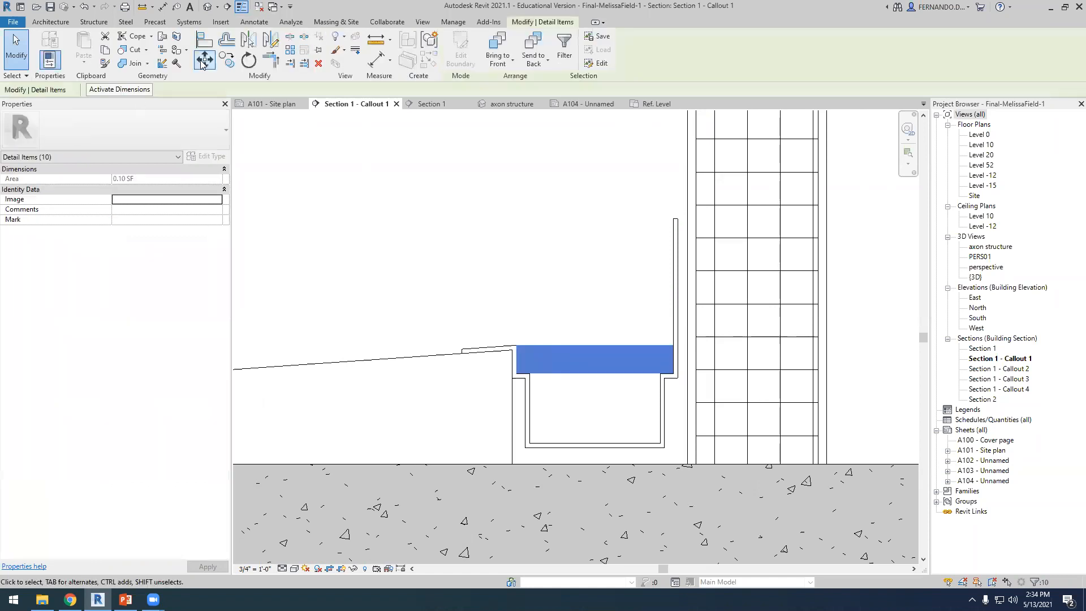
left_click(590, 238)
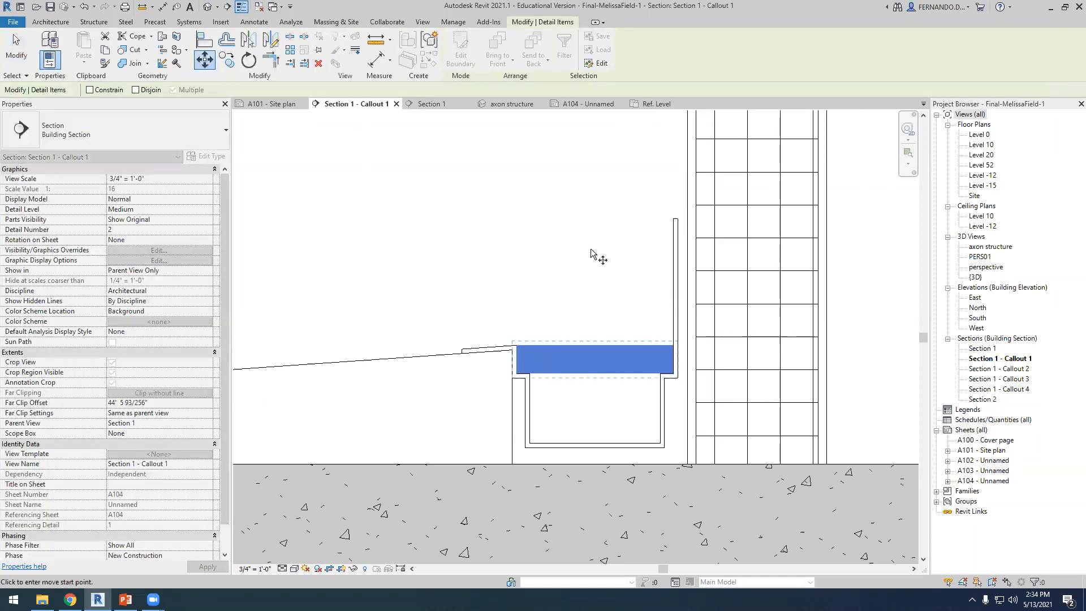
left_click(592, 328)
left_click(464, 287)
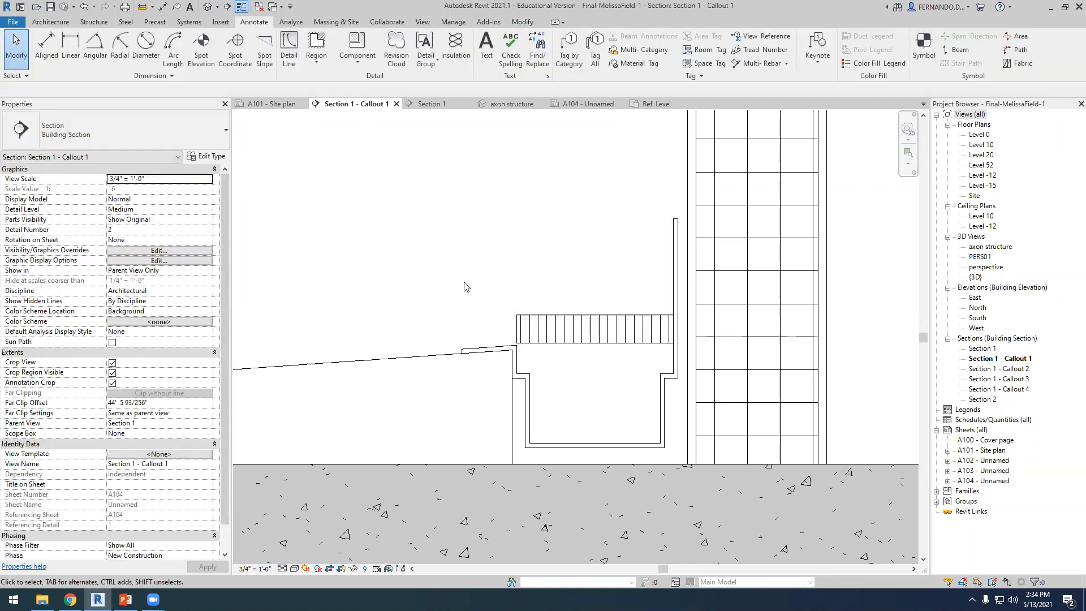
Switch to the browser and examine the "drainage facade floor" reference photo of a drainage channel with grating.
scroll(562, 362, "down", 3)
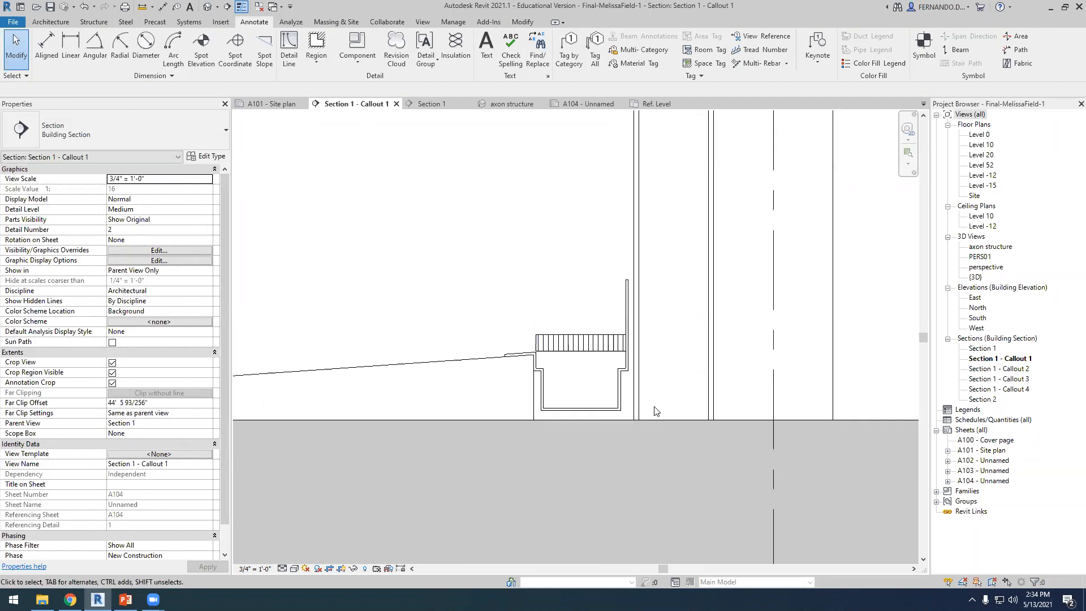
scroll(663, 398, "up", 1)
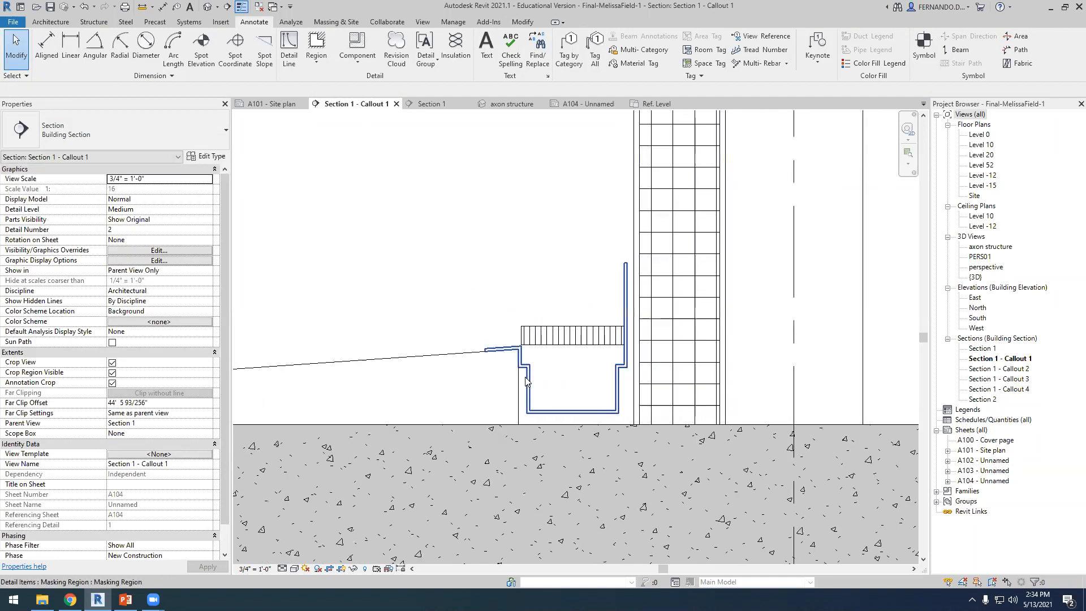
scroll(526, 377, "up", 1)
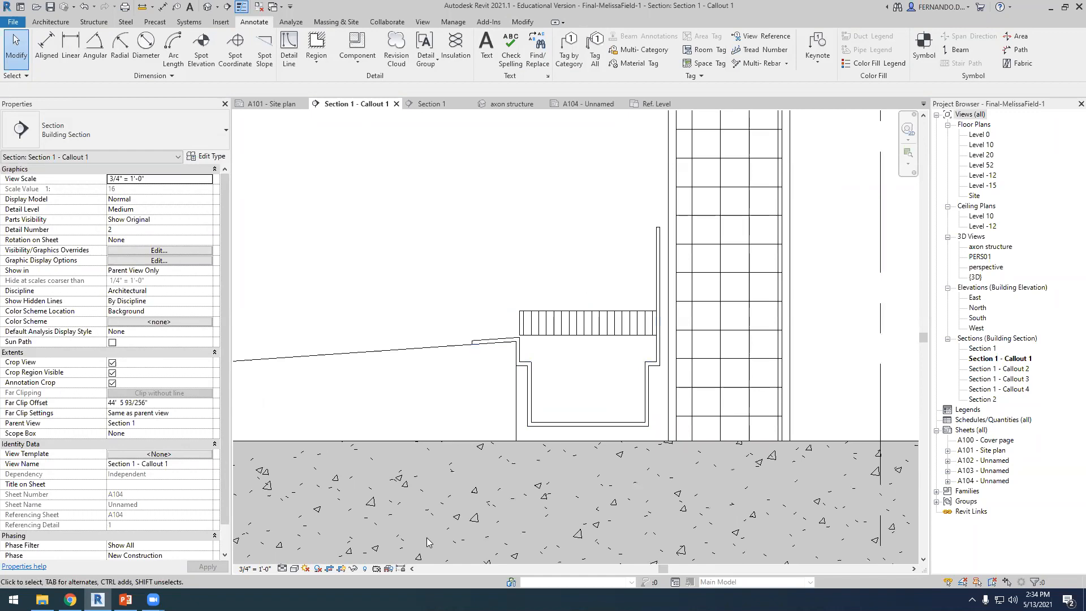
left_click(70, 599)
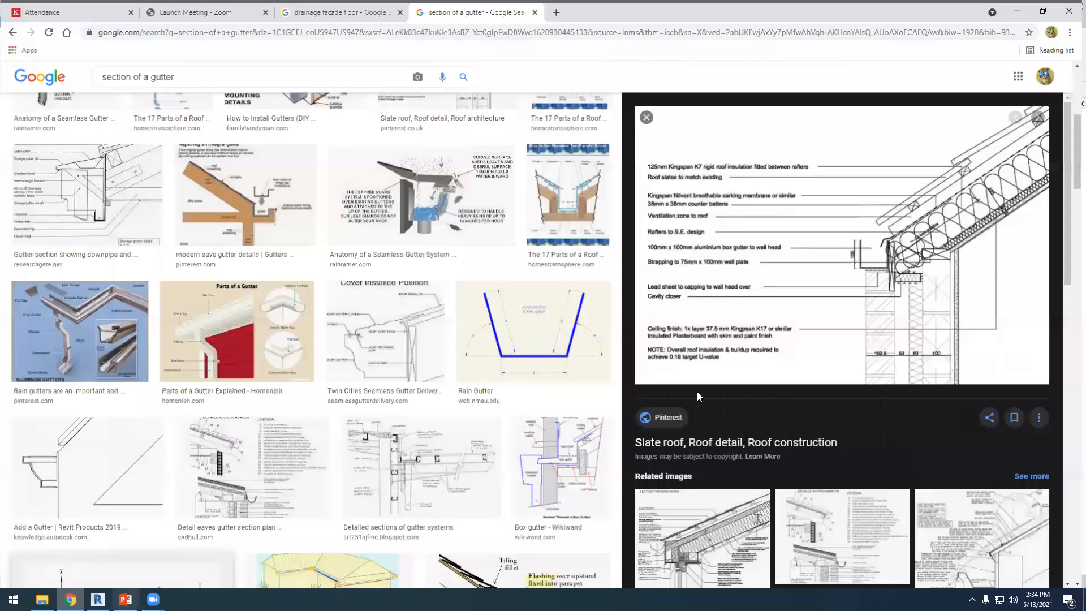
left_click(336, 10)
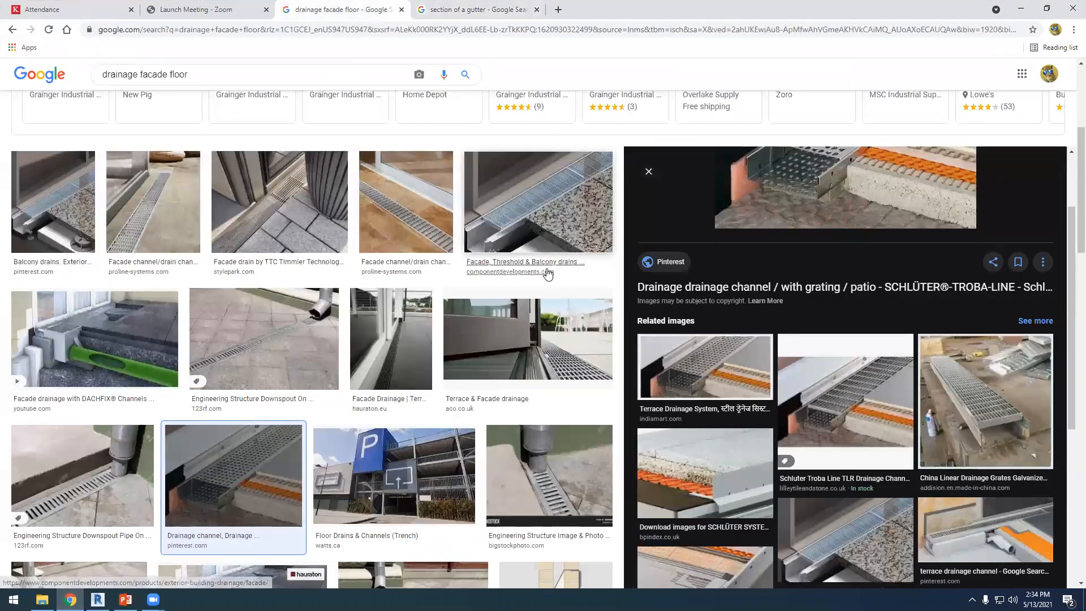
scroll(819, 389, "up", 2)
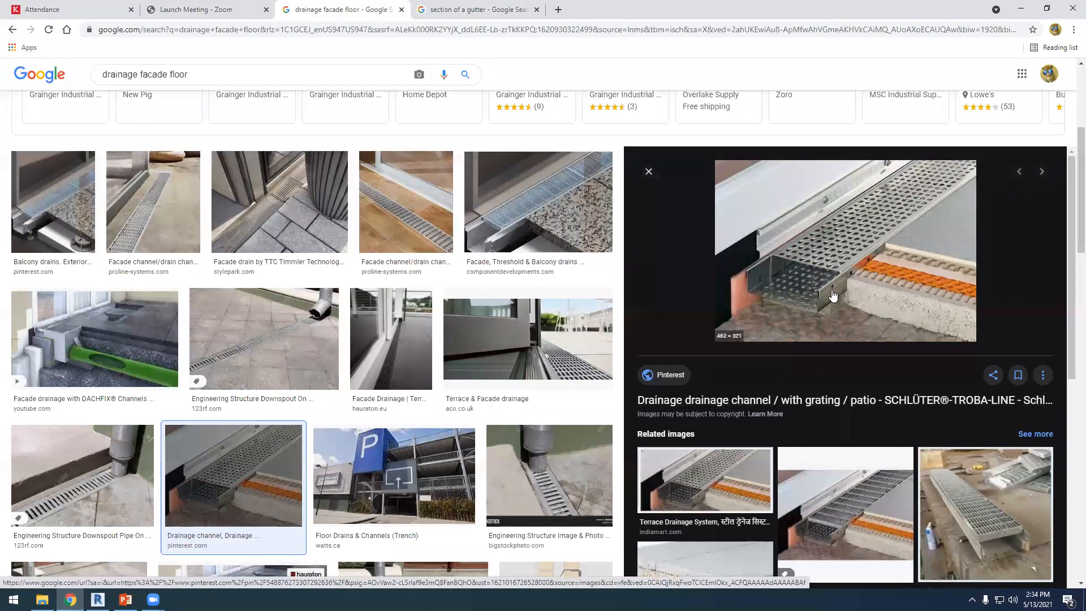
left_click(745, 288)
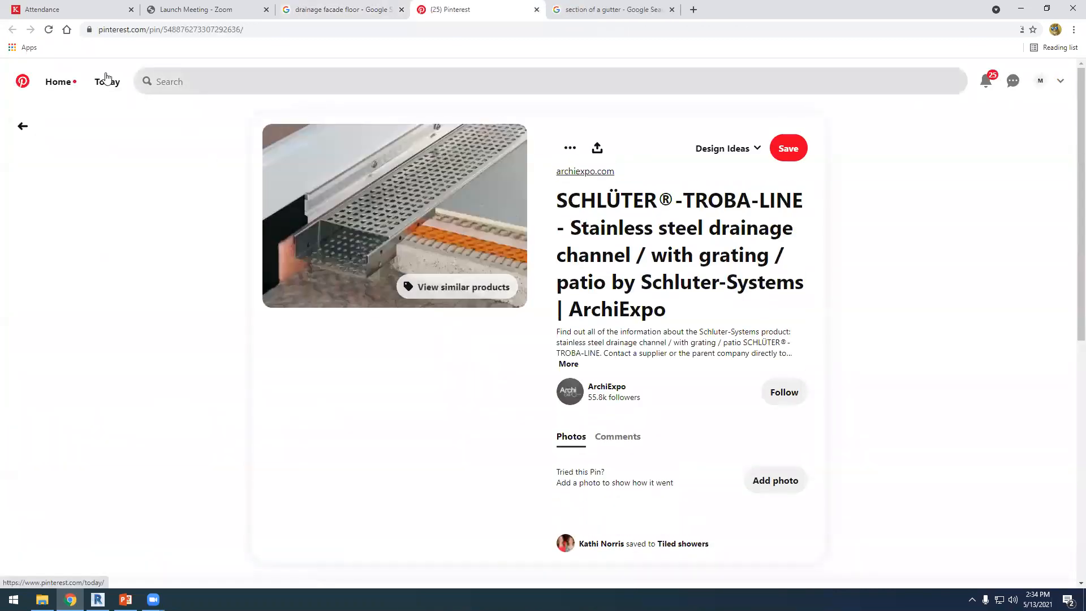
left_click(536, 10)
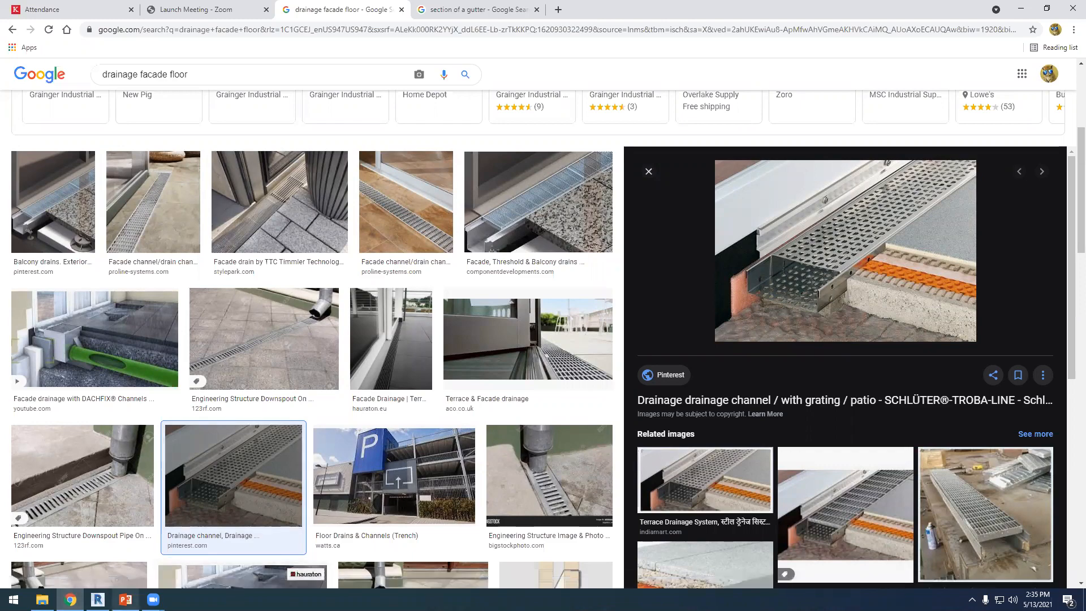
Return to Revit and sketch a rectangular masking region boundary 3/4 inch wide by 4 inches high beneath the gutter's outer ledge, against its outer wall.
key("alt+Tab")
scroll(535, 399, "up", 1)
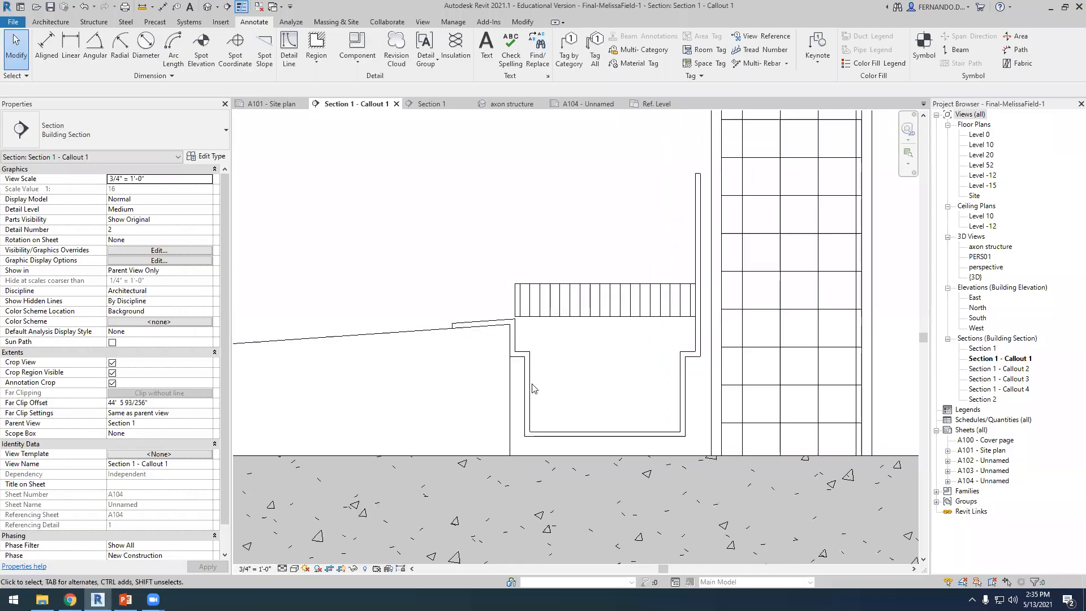
left_click(316, 55)
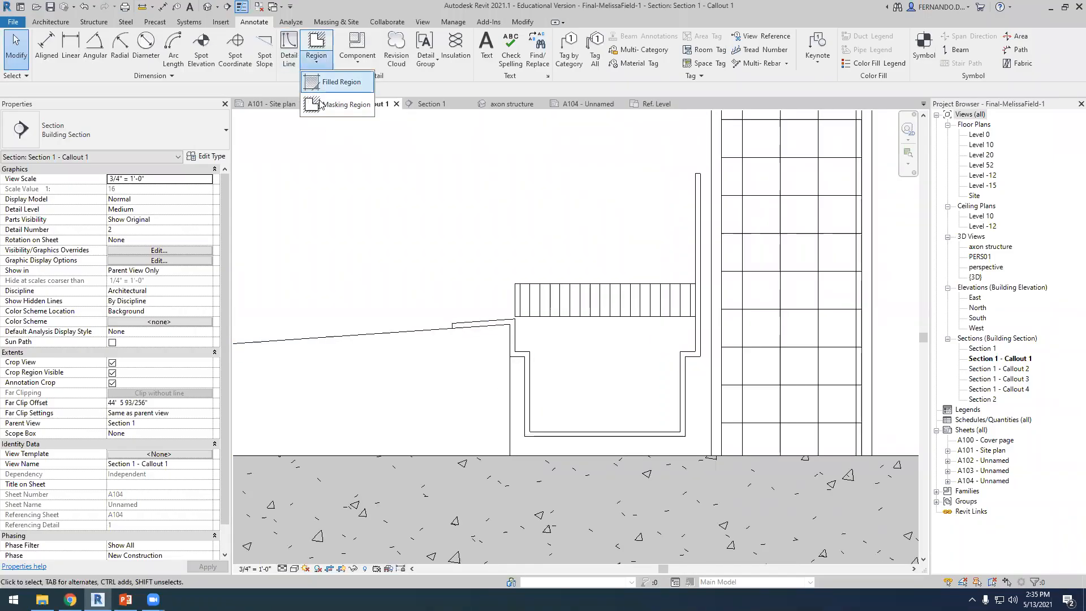
left_click(320, 105)
left_click(489, 37)
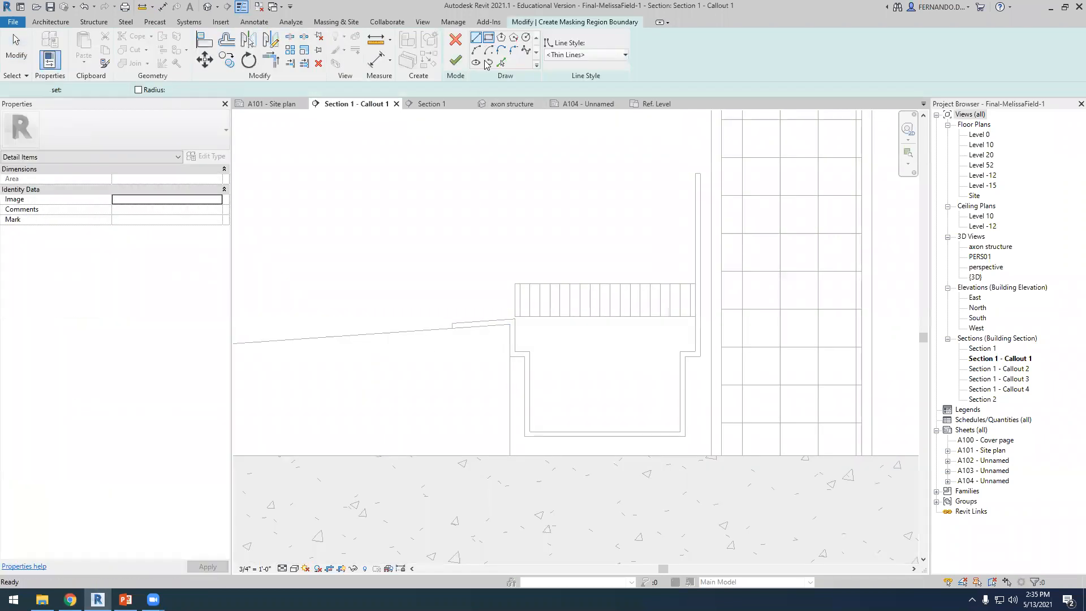
left_click(509, 357)
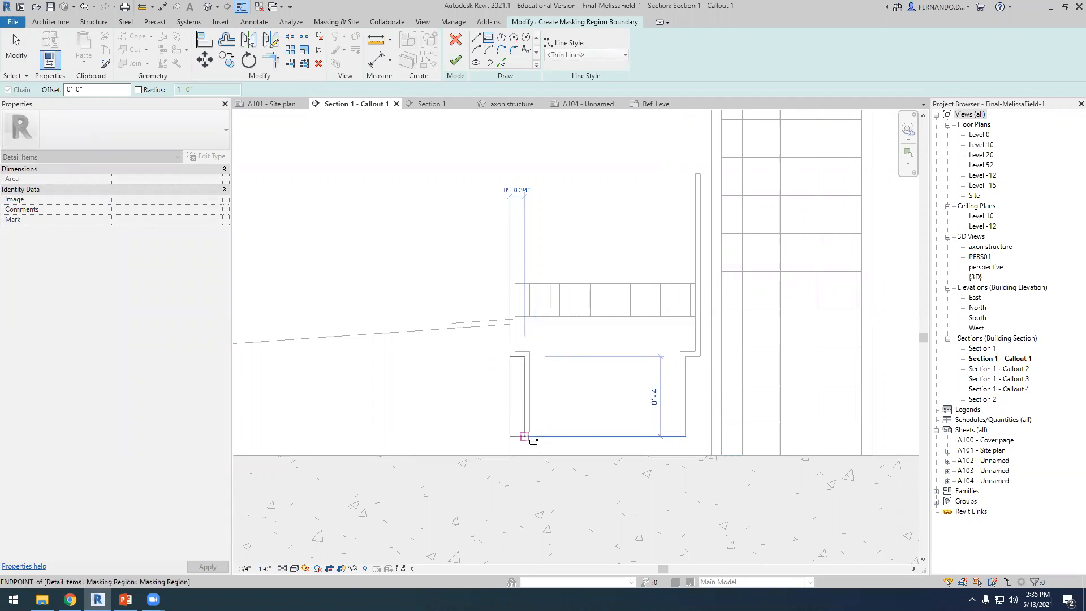
left_click(525, 436)
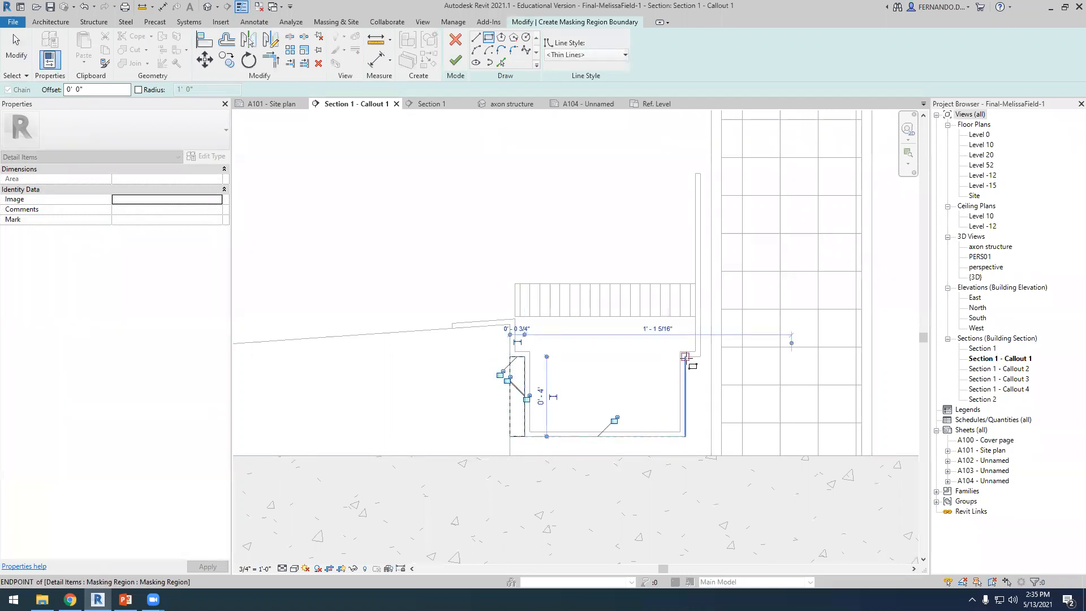
Try to add rectangles along the drainage channel's right side and beneath its underside to the masking region sketch.
left_click(685, 356)
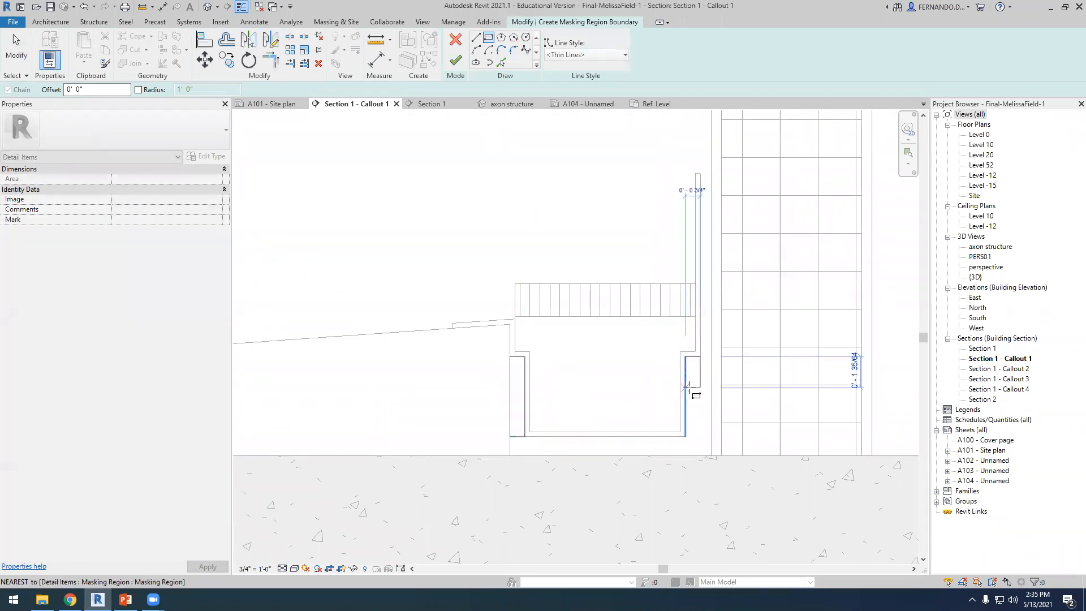
left_click(686, 436)
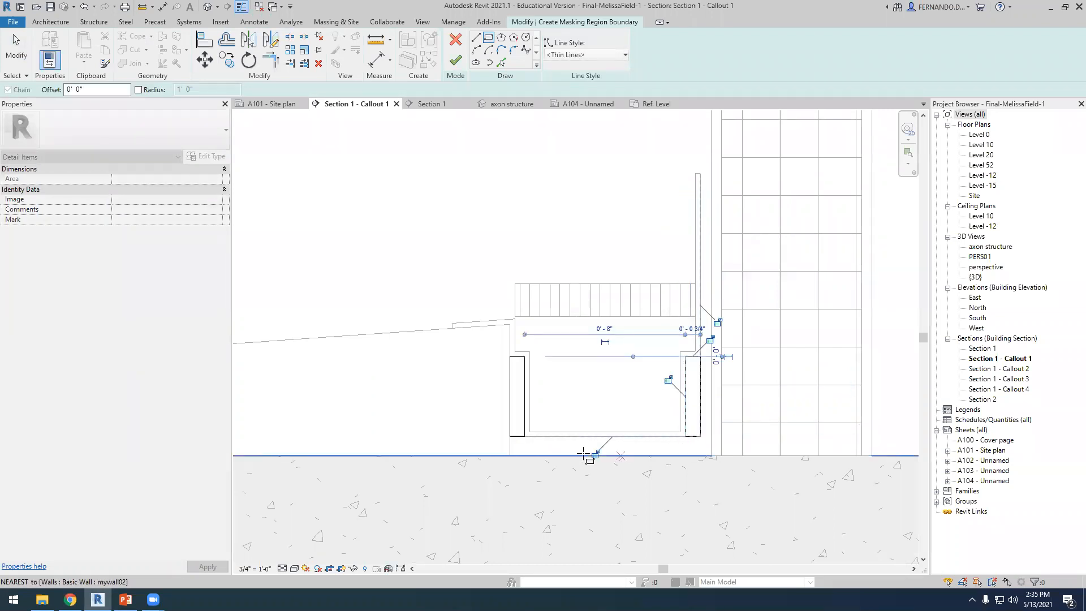
left_click(509, 437)
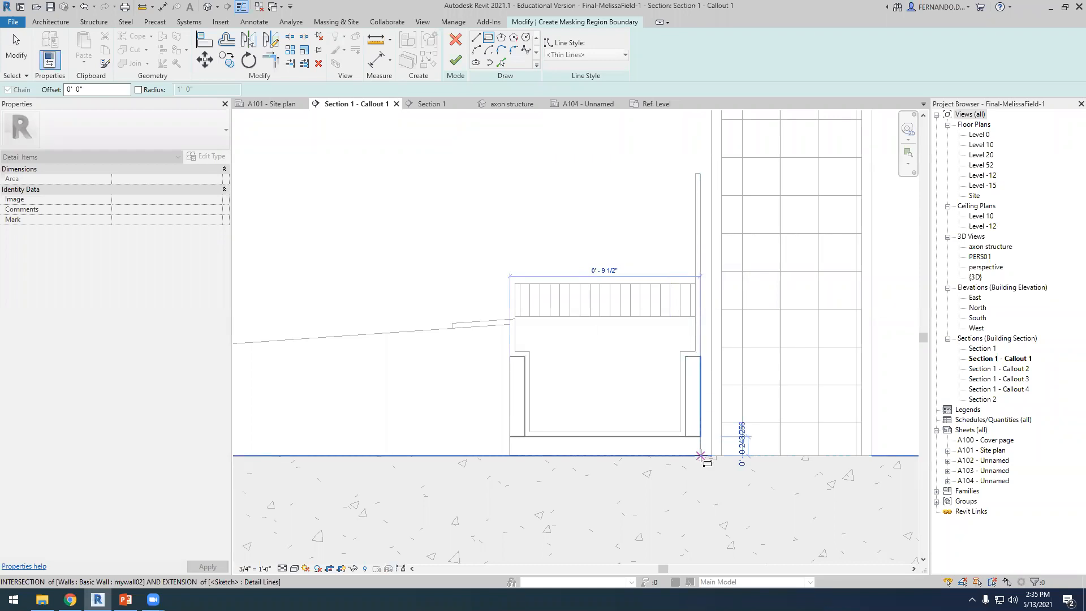
left_click(701, 455)
left_click(455, 60)
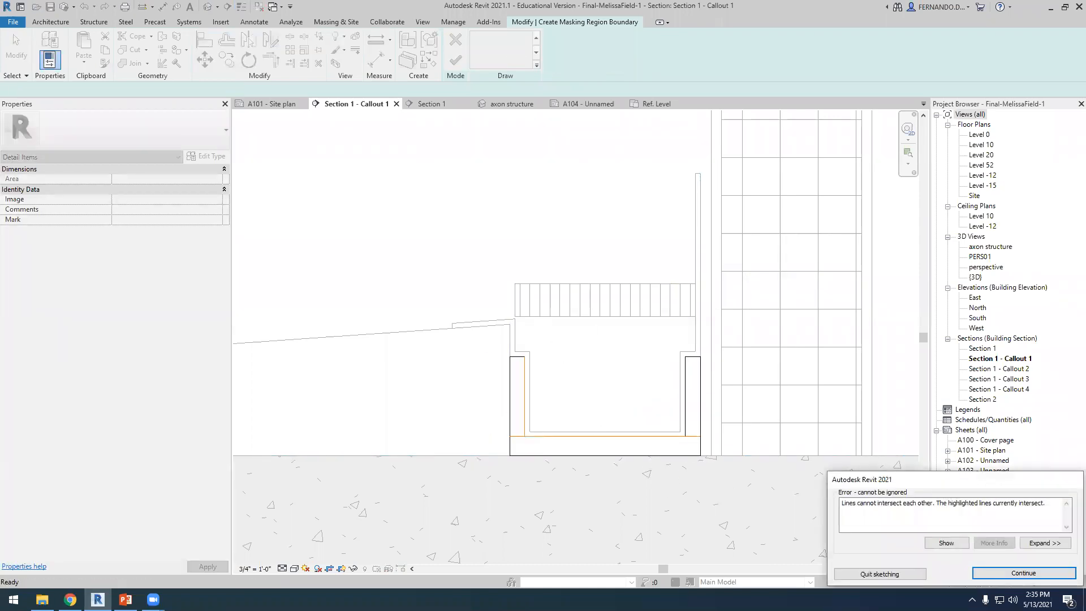
left_click(1018, 573)
Delete the sketch lines of the base and right-side rectangles and finish the masking region with only the left strip.
left_click(17, 46)
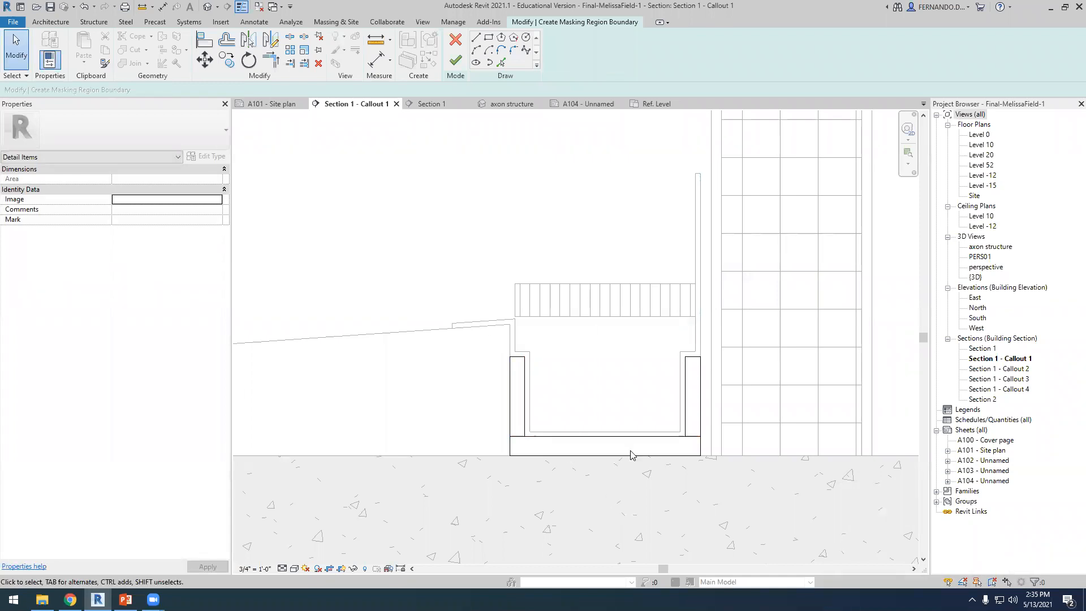
left_click(673, 452)
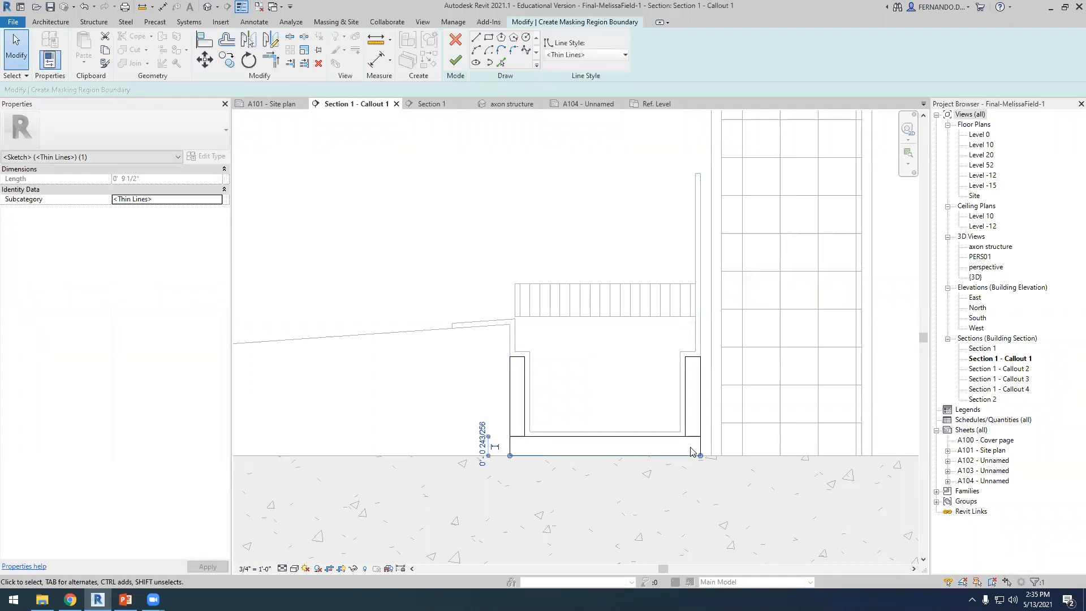
left_click_drag(691, 454, 695, 449)
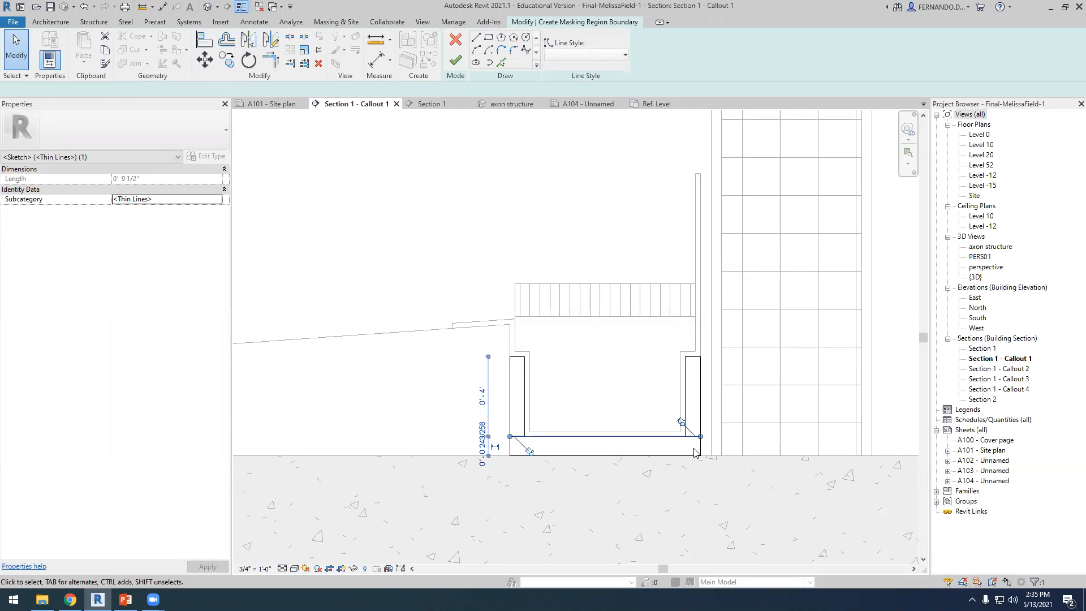
left_click(691, 453)
left_click(686, 454)
key("Delete")
left_click(510, 447)
key("Delete")
left_click(689, 439)
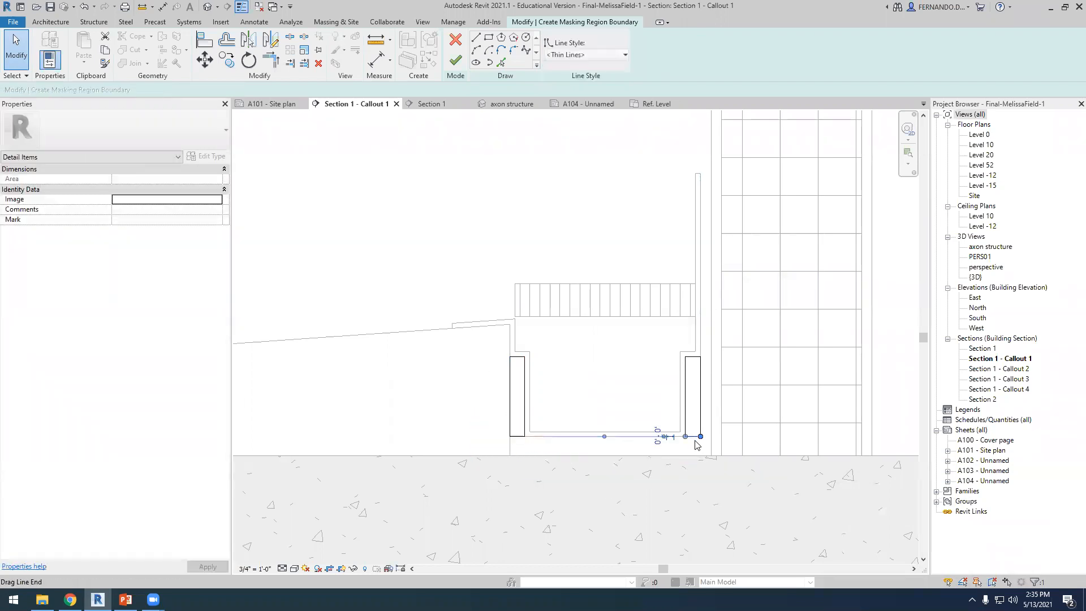
key("Delete")
left_click(694, 358)
key("Delete")
left_click(455, 62)
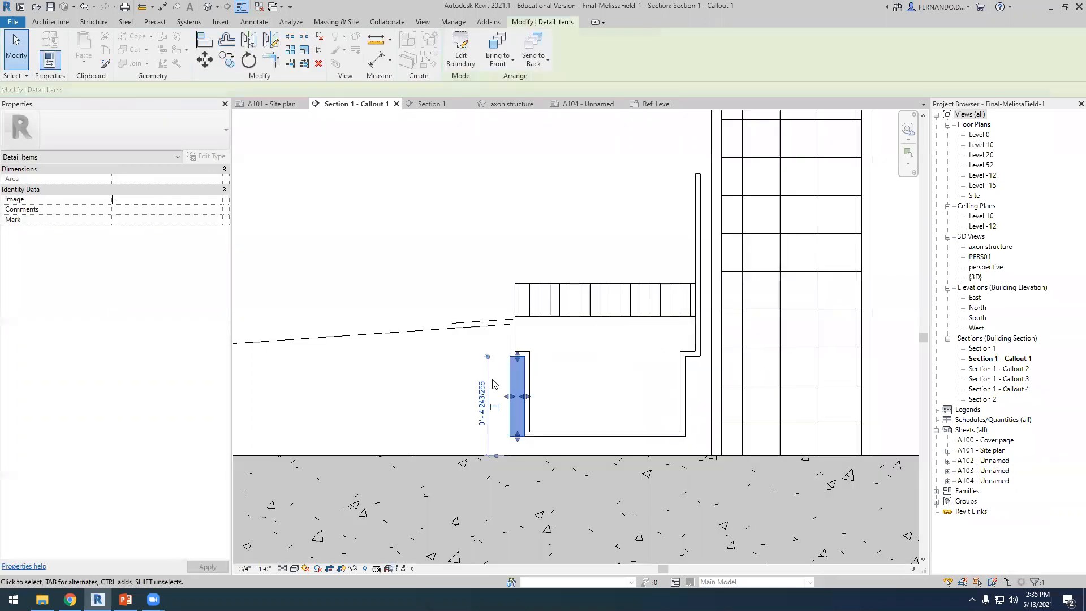
Copy the masking region strip from the channel's left side to the matching position on its right side.
key("c")
key("o")
scroll(525, 367, "up", 3)
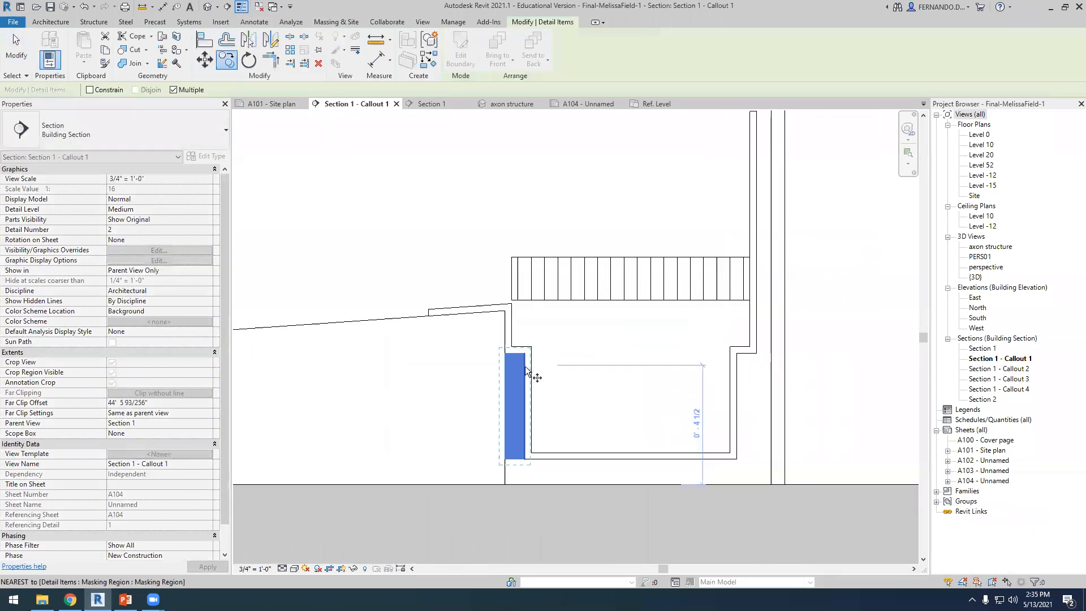
left_click(524, 351)
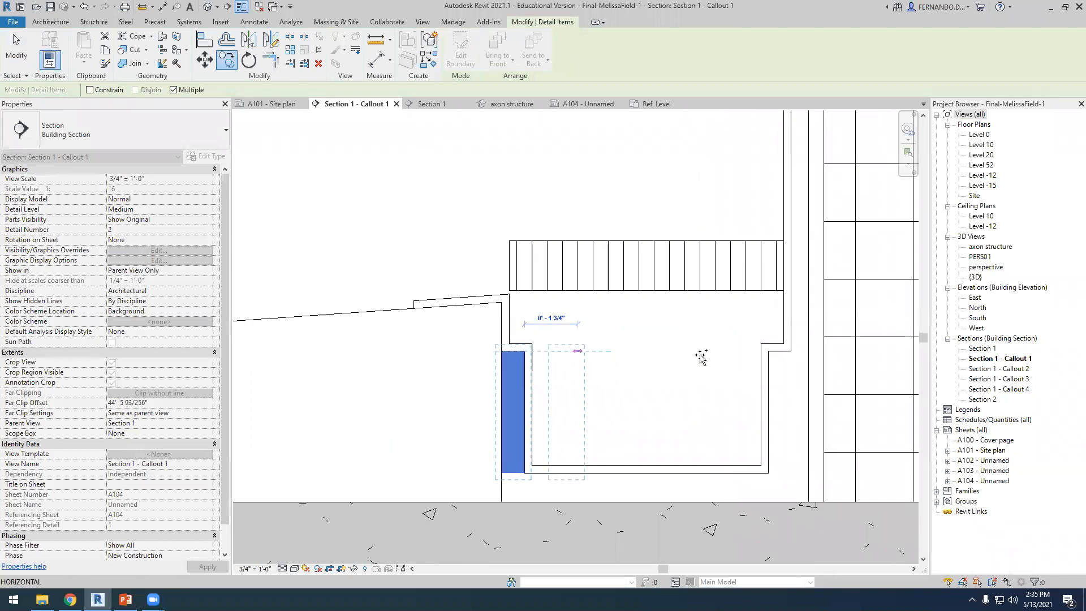
left_click(791, 351)
key("Escape")
key("Escape")
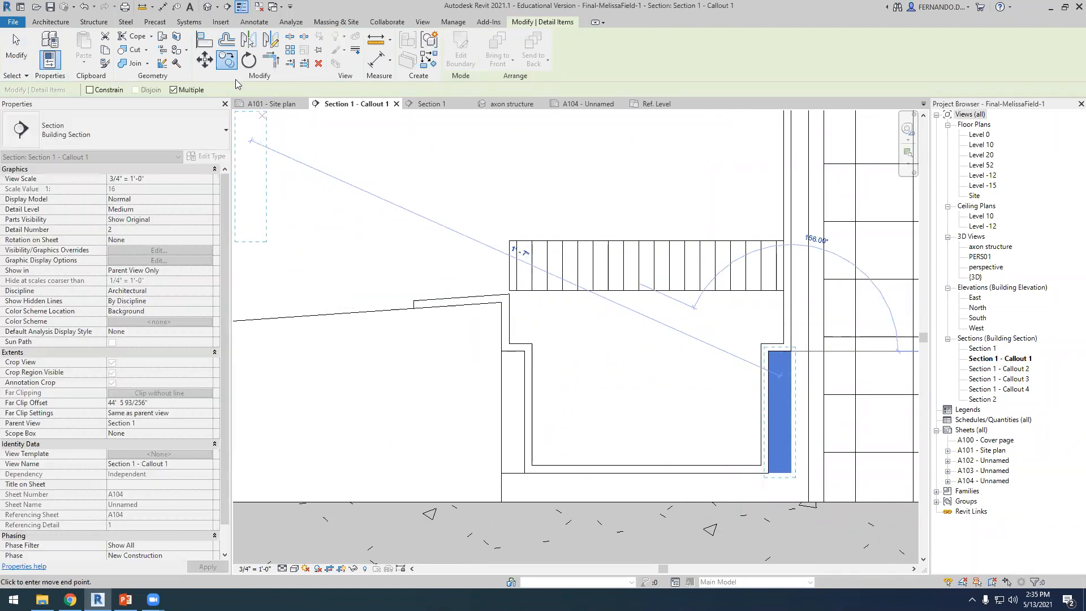
Sketch a rectangular masking region about 9 7/16" wide between the channel's underside and the top of the concrete slab.
left_click(254, 22)
left_click(318, 63)
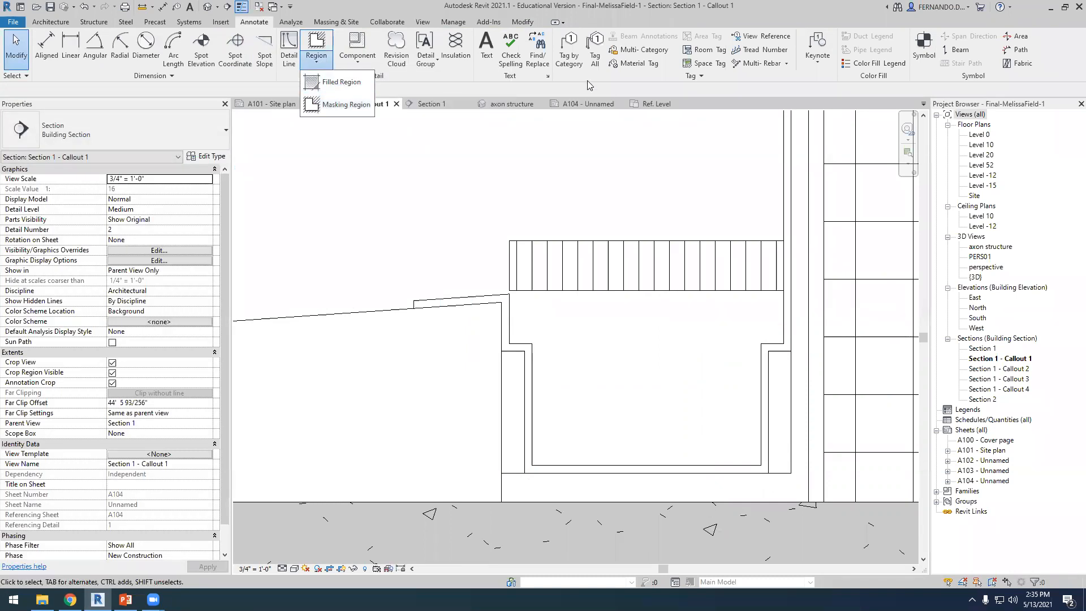
left_click(362, 109)
left_click(488, 37)
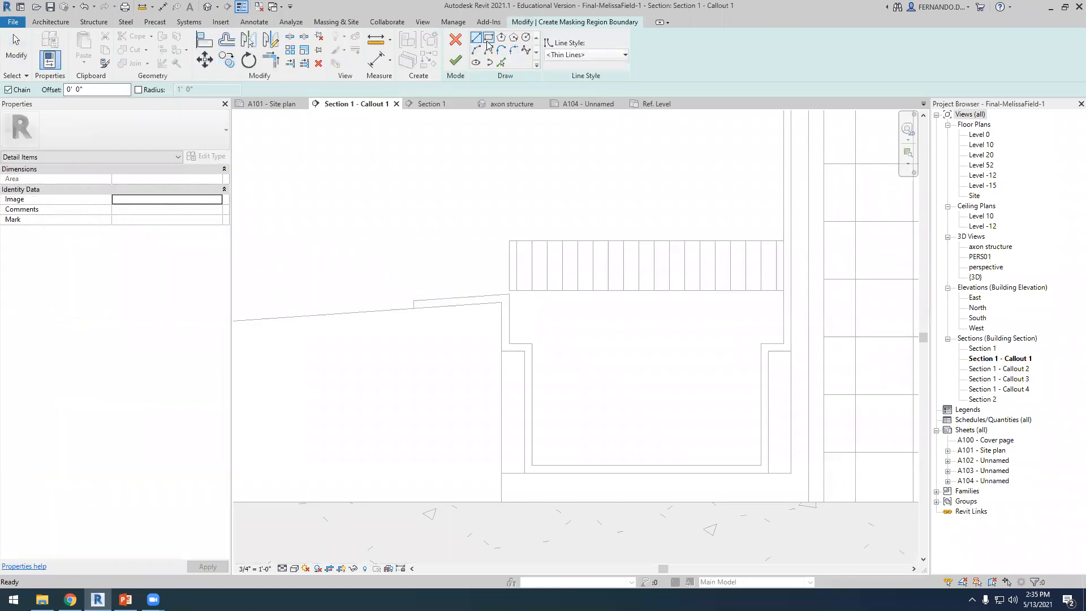
left_click(502, 473)
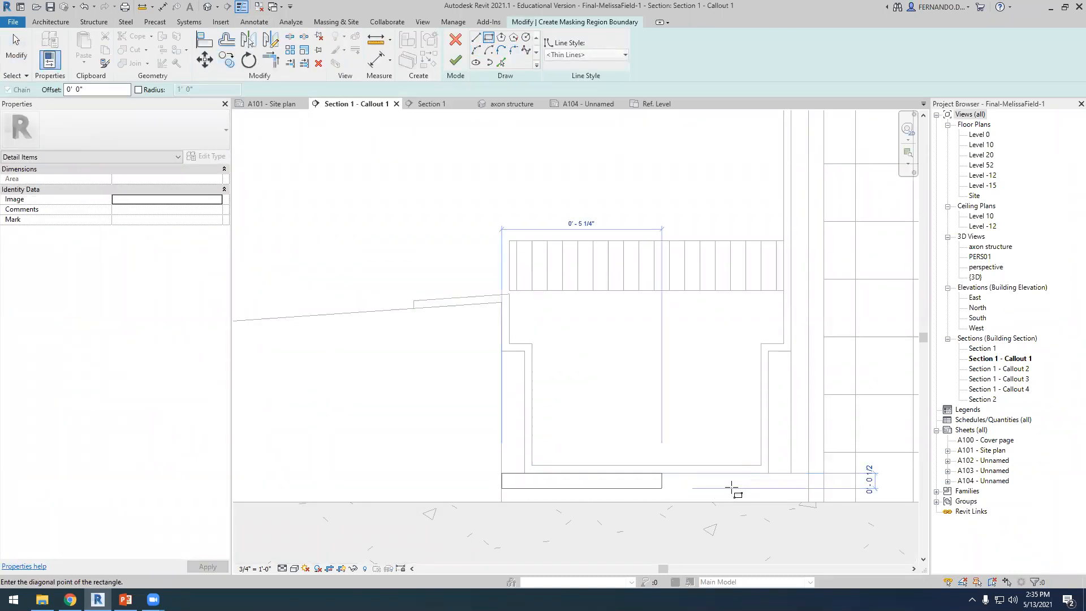
left_click(789, 502)
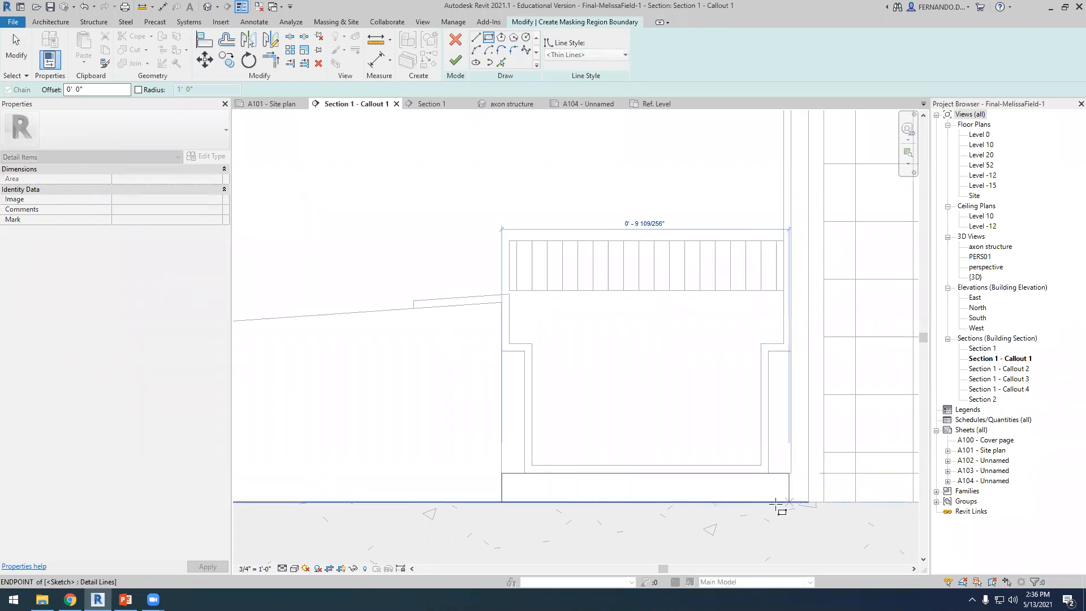
Align the base rectangle's right edge with the right strip's outer edge and finish the masking region.
key("a")
key("l")
scroll(767, 473, "up", 2)
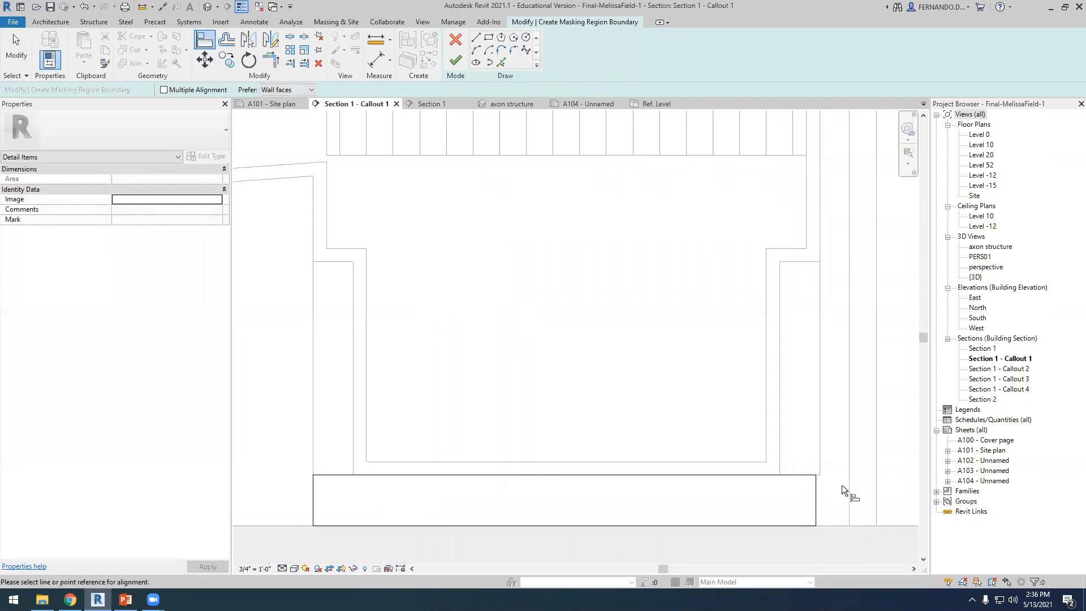
left_click(817, 461)
left_click(813, 495)
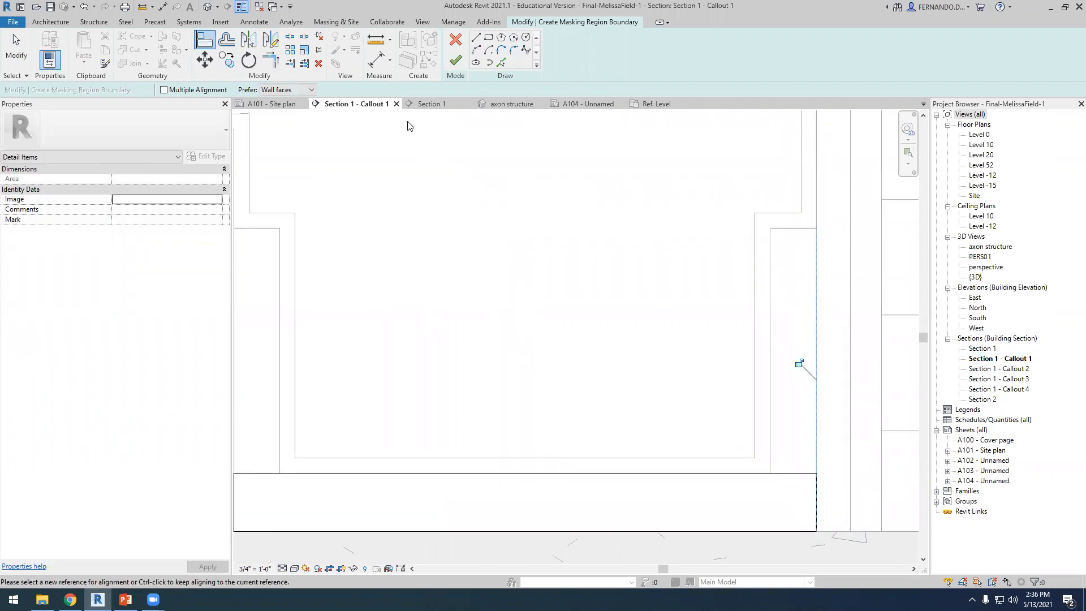
left_click(455, 60)
scroll(478, 362, "down", 3)
scroll(475, 385, "down", 1)
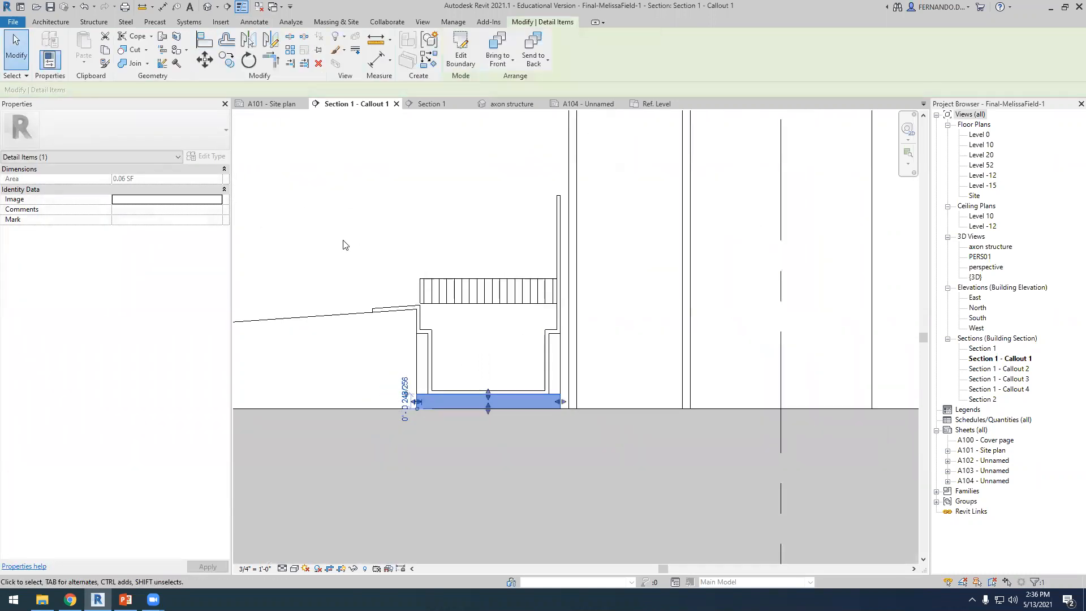
left_click(346, 235)
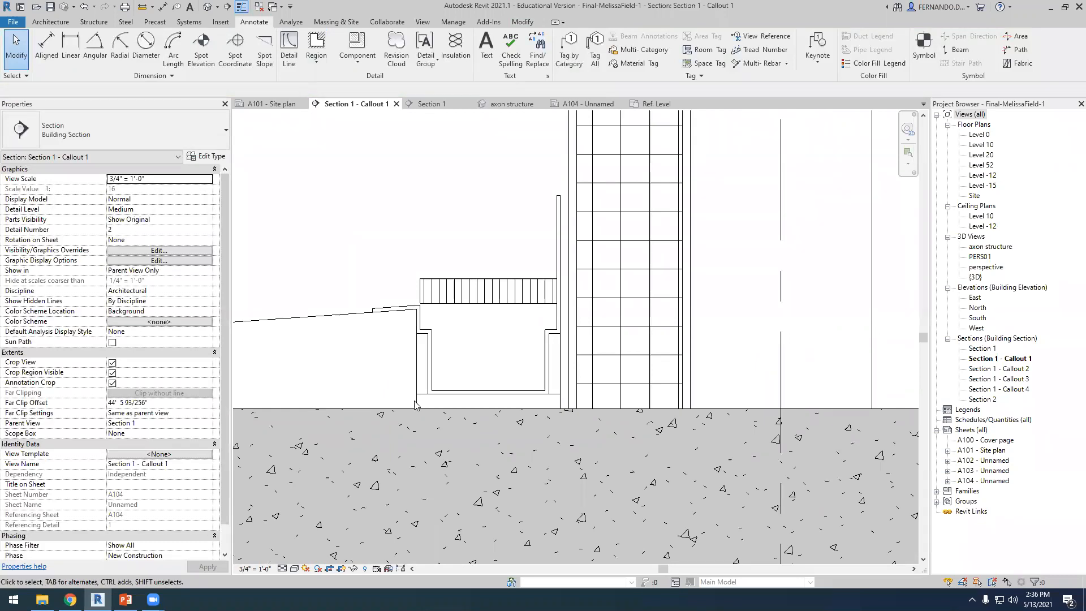
Switch to Chrome, compare the balcony drain and Schlüter drainage channel reference images, and return to Revit.
scroll(564, 373, "down", 2)
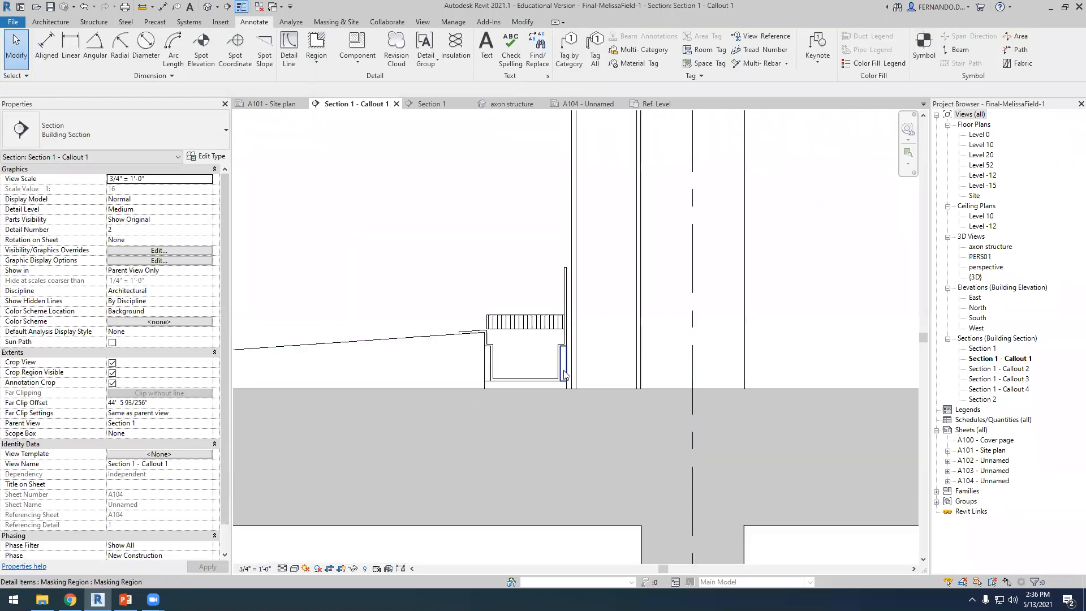
scroll(517, 376, "up", 1)
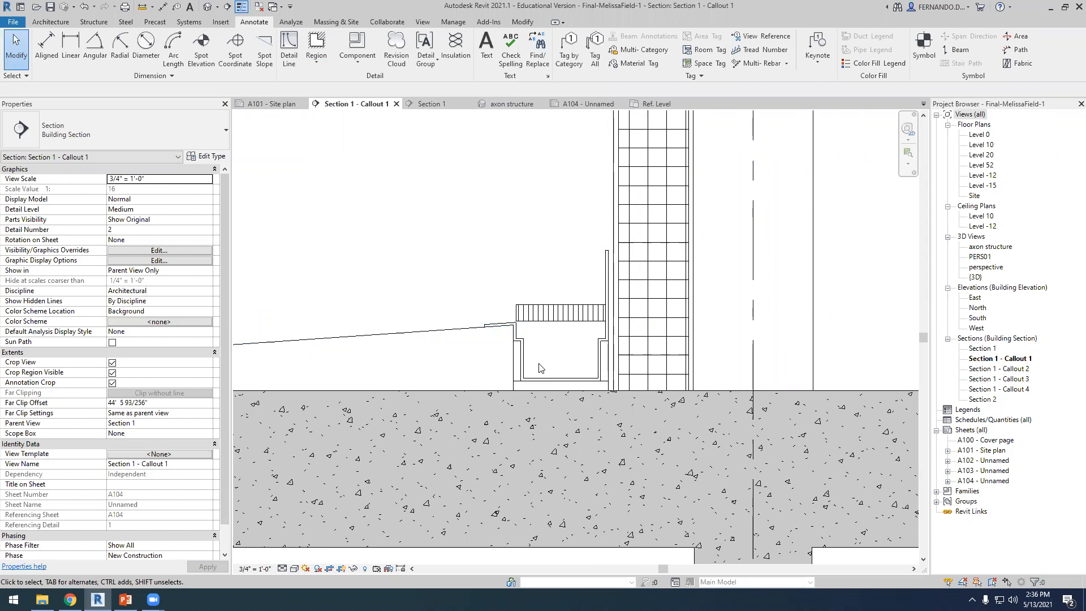
scroll(508, 421, "down", 1)
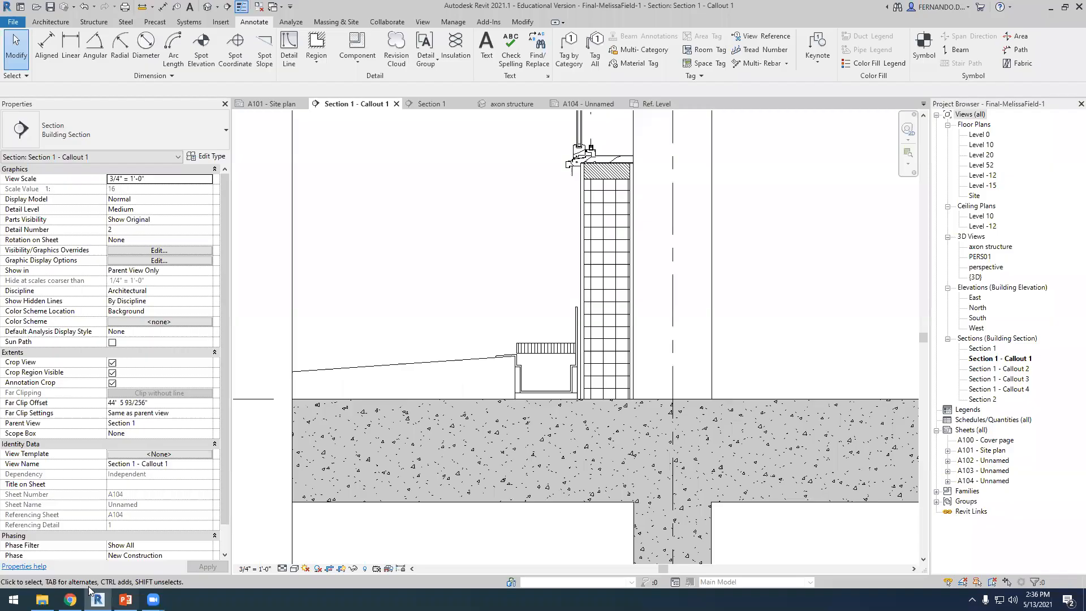
left_click(71, 599)
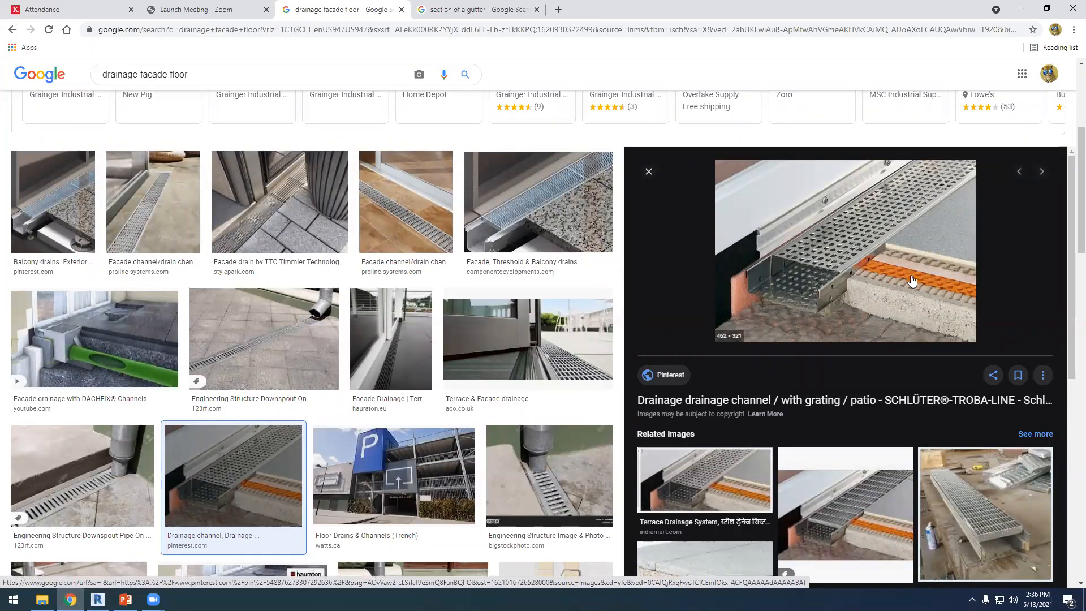
left_click(57, 206)
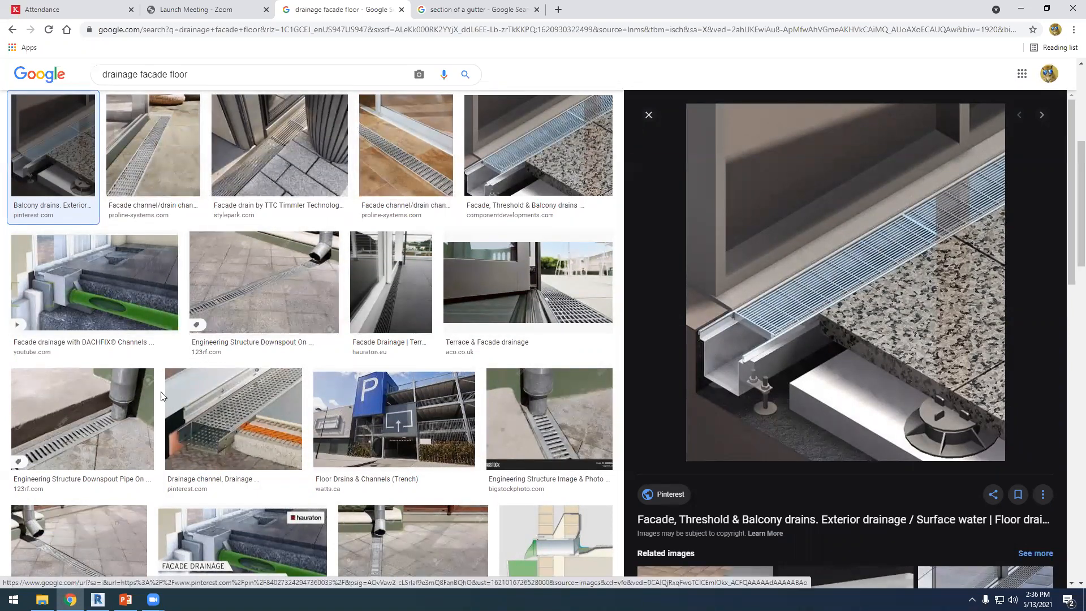
left_click(222, 419)
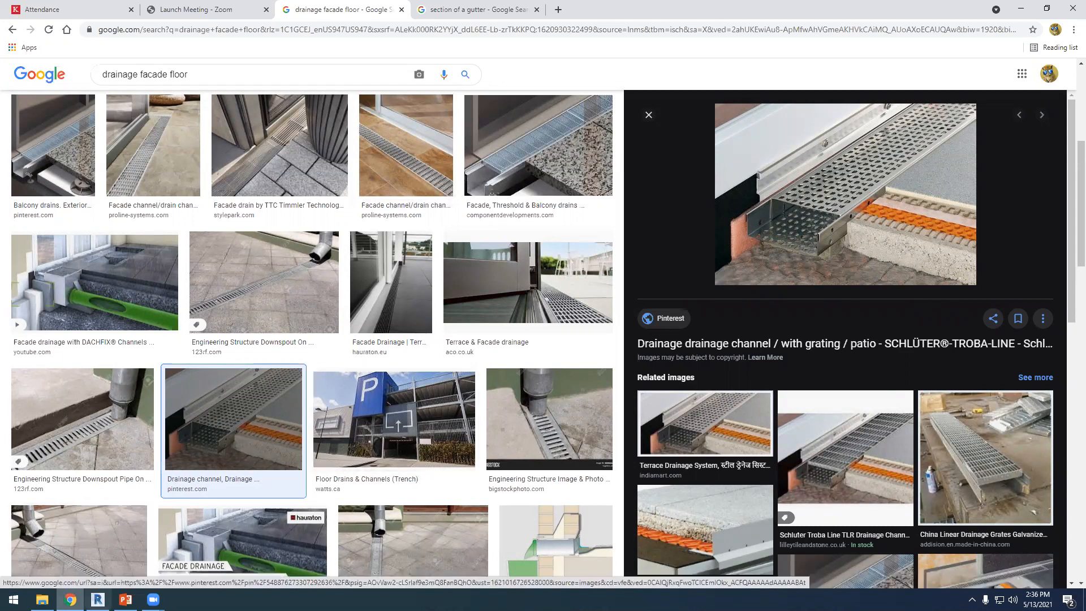
left_click(98, 599)
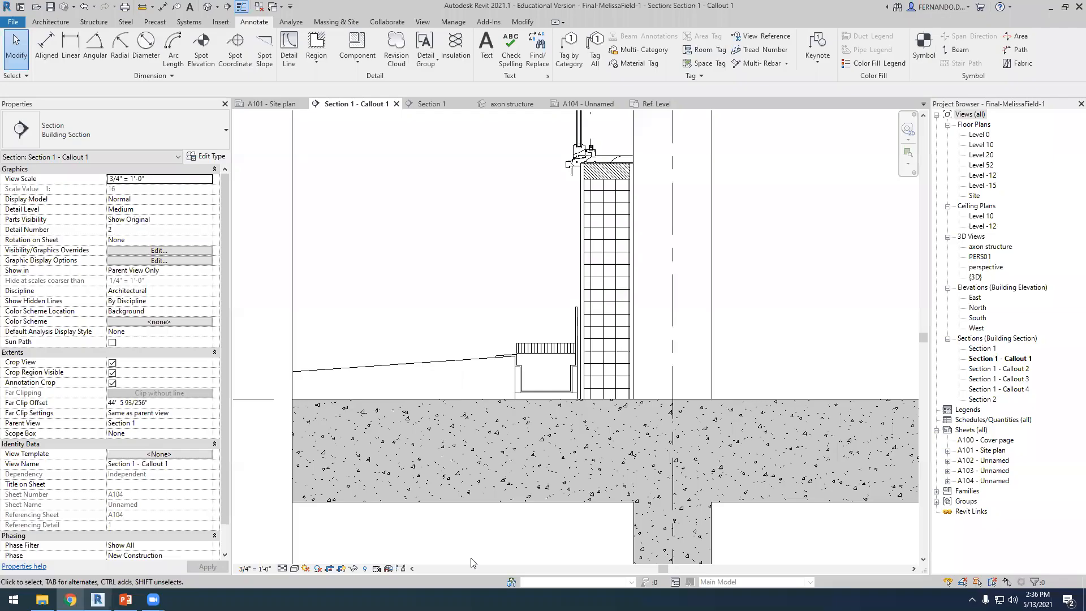
Raise the base of the mywall02 wall slightly above the concrete slab beside the drainage channel.
scroll(648, 469, "down", 3)
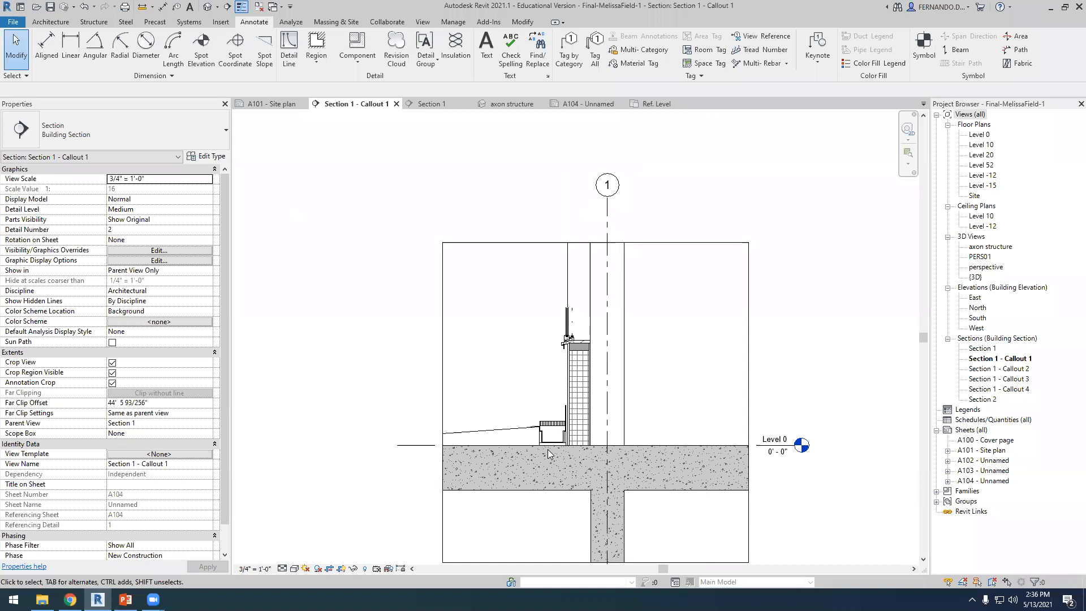
scroll(524, 451, "up", 2)
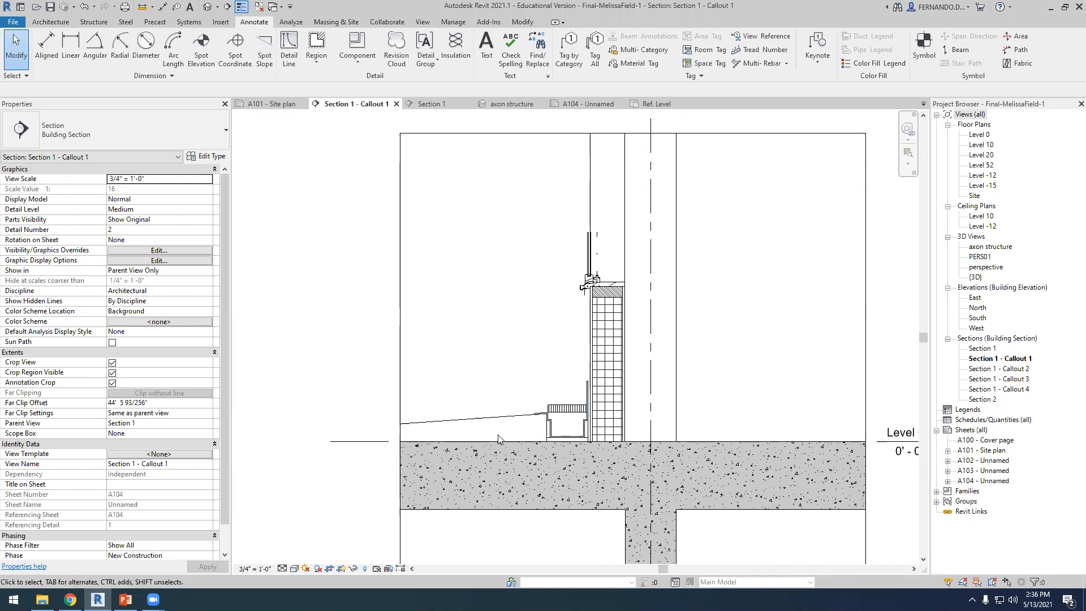
scroll(608, 353, "up", 1)
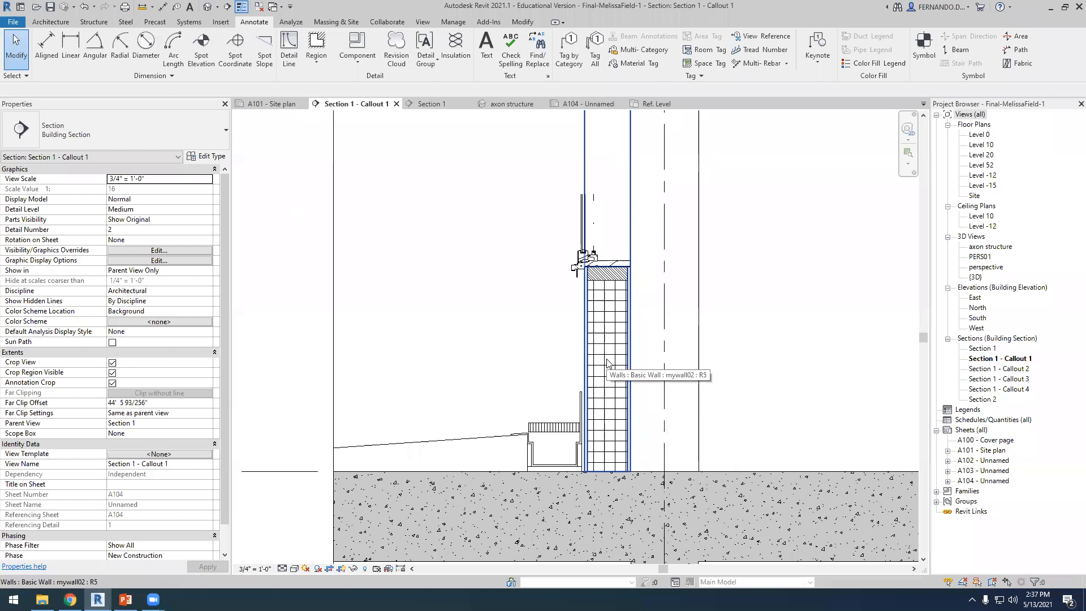
scroll(670, 494, "up", 1)
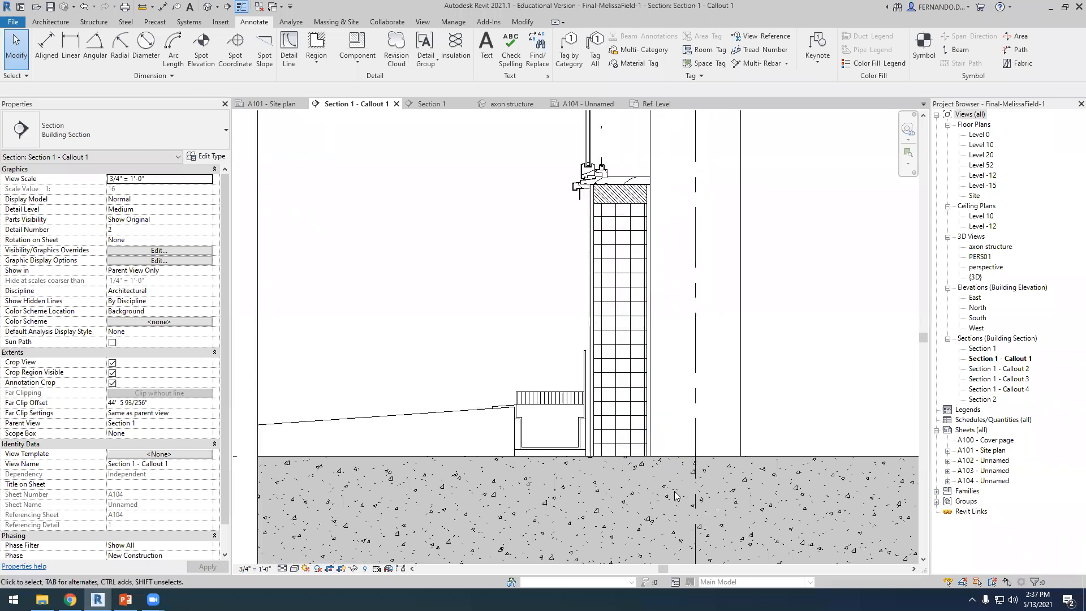
scroll(592, 441, "up", 1)
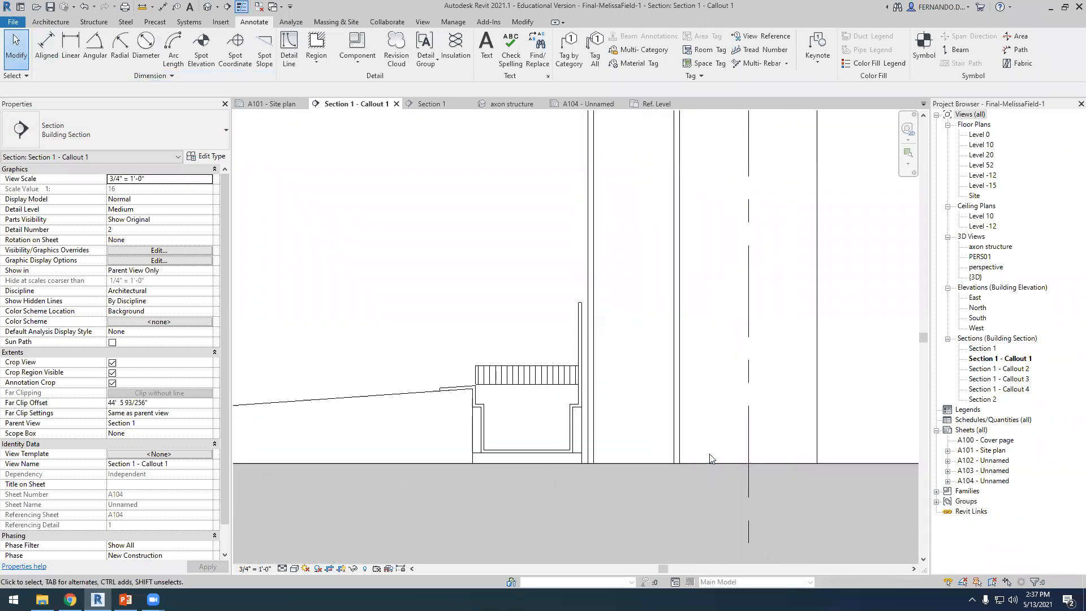
left_click(676, 436)
scroll(635, 467, "up", 1)
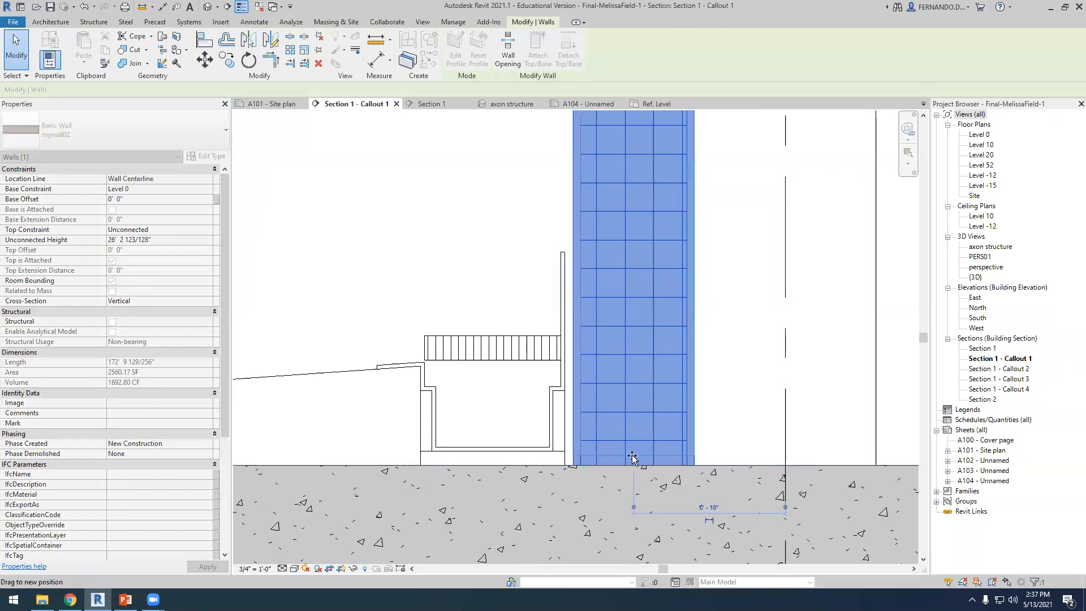
left_click(587, 461)
middle_click_drag(592, 461, 589, 458)
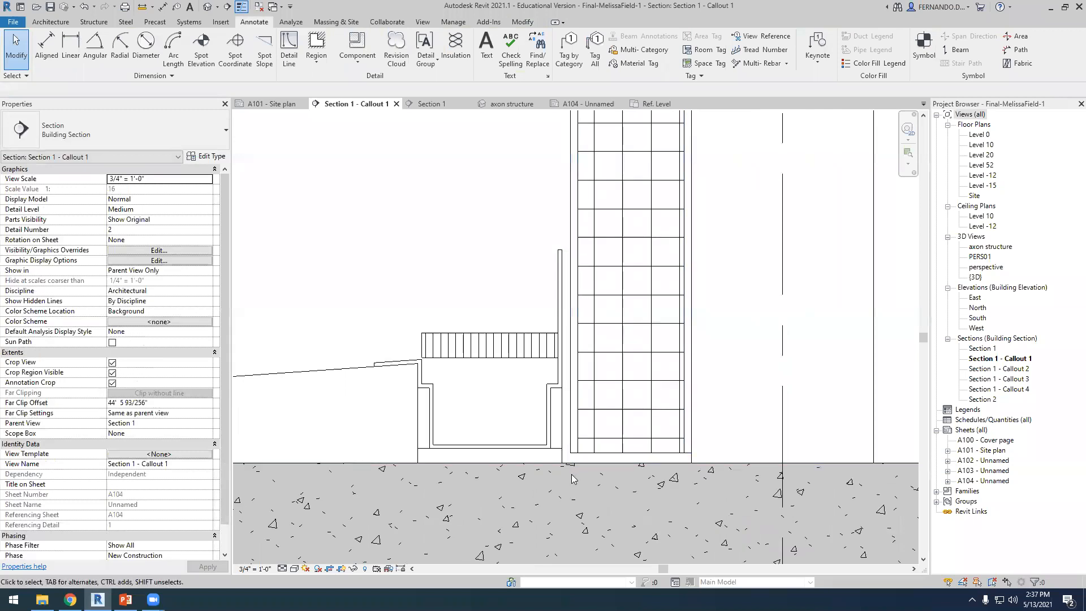
Sketch a rectangular masking region about 1 13/32" wide between the outer corner of the mywall02 base and the concrete slab.
left_click(316, 57)
left_click(342, 104)
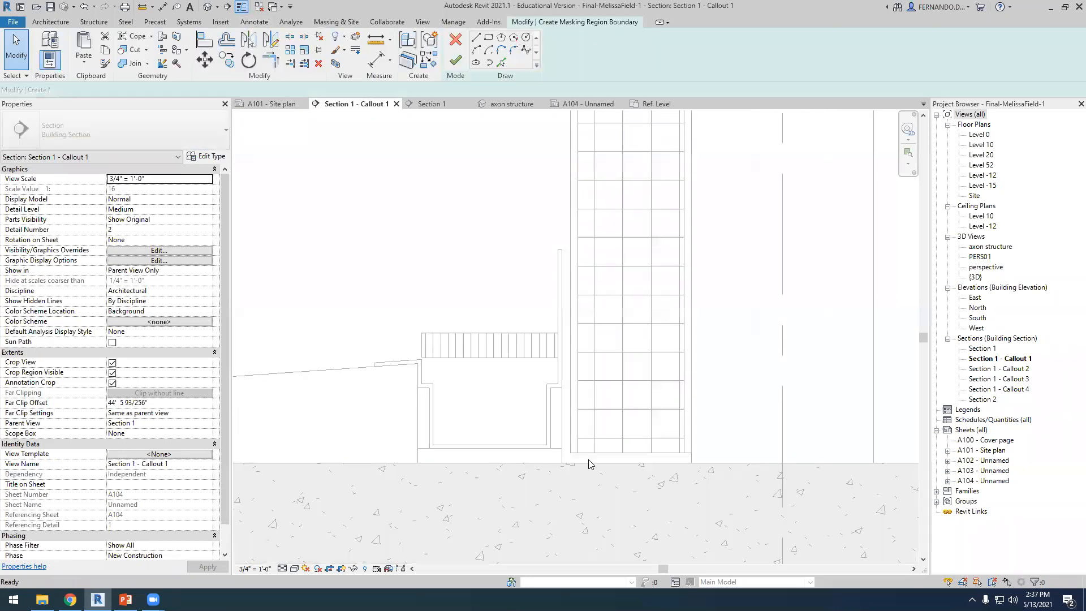
scroll(584, 455, "up", 3)
left_click(488, 38)
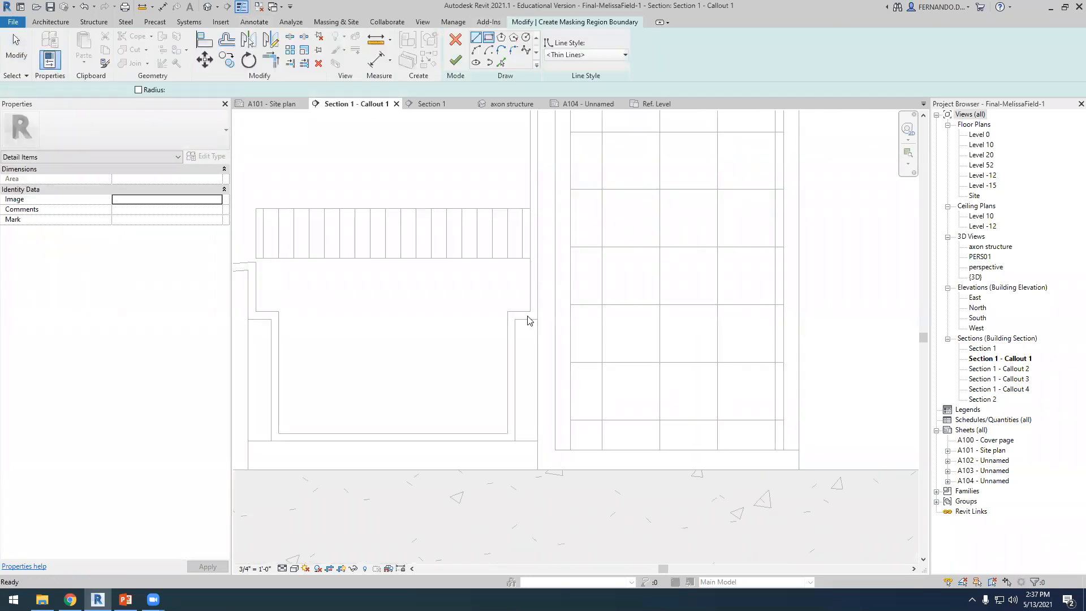
left_click(555, 450)
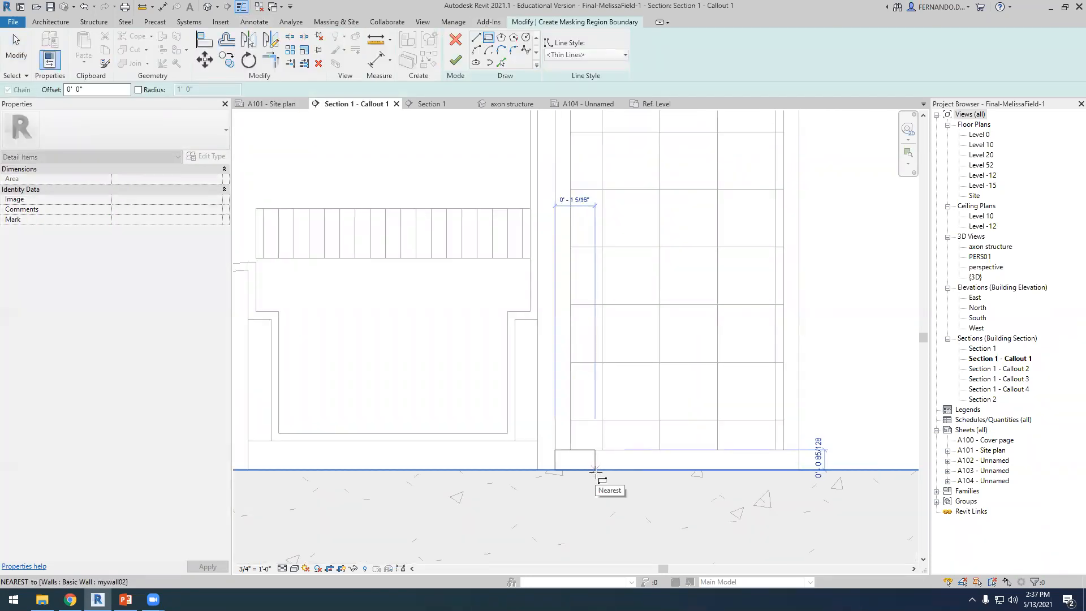
left_click(598, 469)
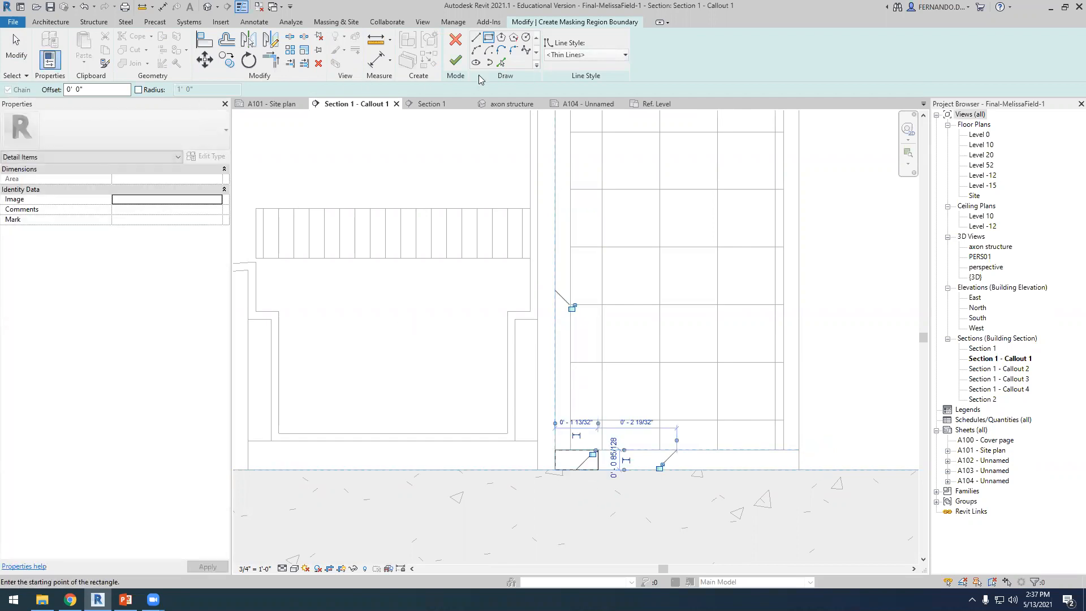
left_click(455, 61)
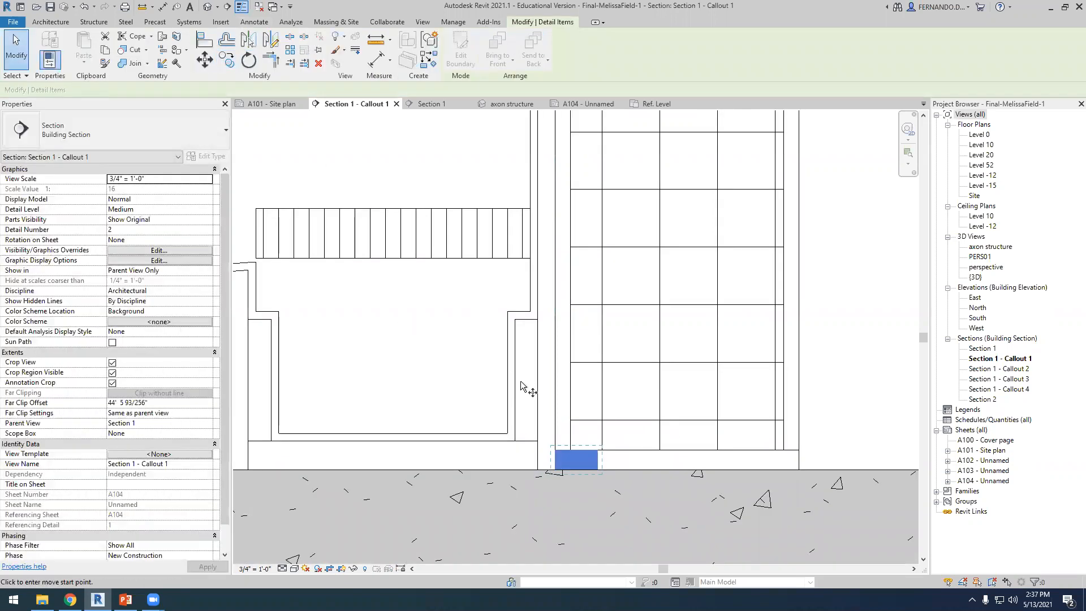
Copy the small masking region under the wall base to the wall's opposite, interior edge.
key("c")
key("o")
left_click(598, 449)
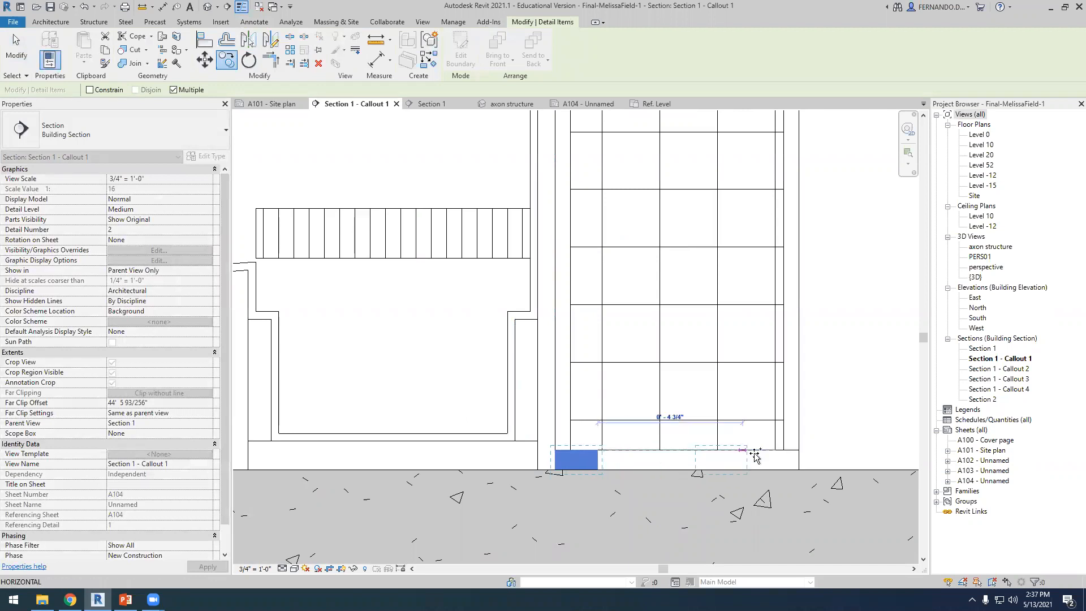
scroll(635, 449, "down", 1)
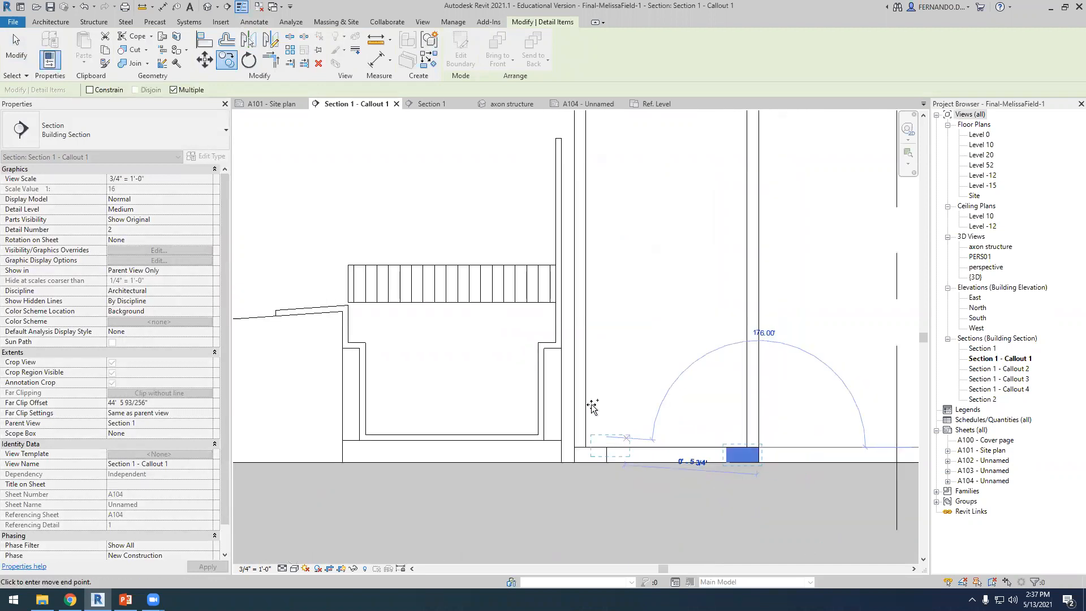
scroll(622, 432, "down", 2)
key("Escape")
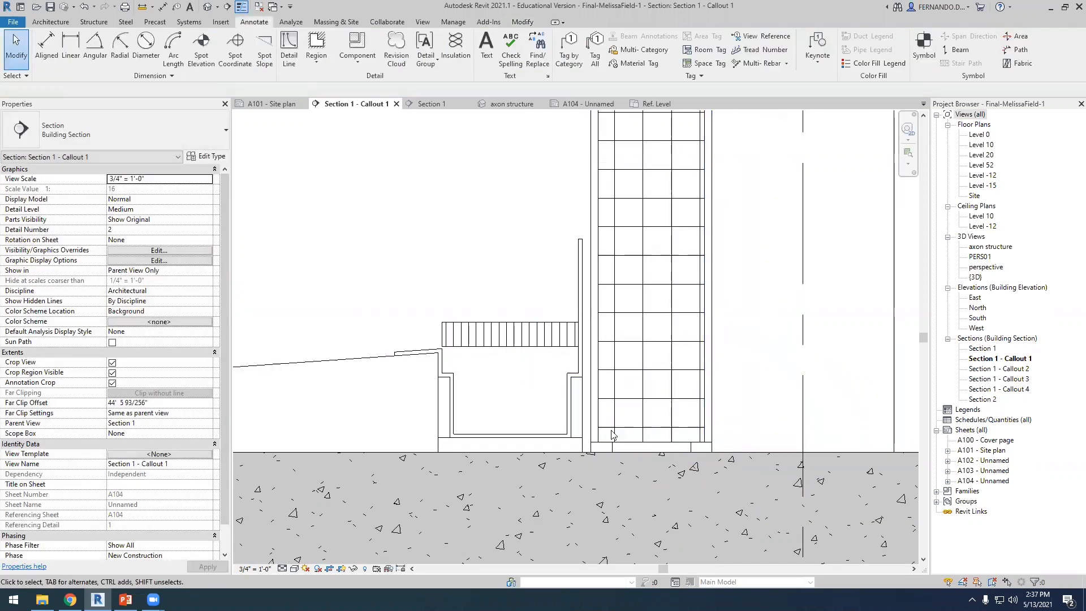
Copy the hatched masking region beneath the window sill down to the bottom of the wall core.
scroll(613, 435, "up", 2)
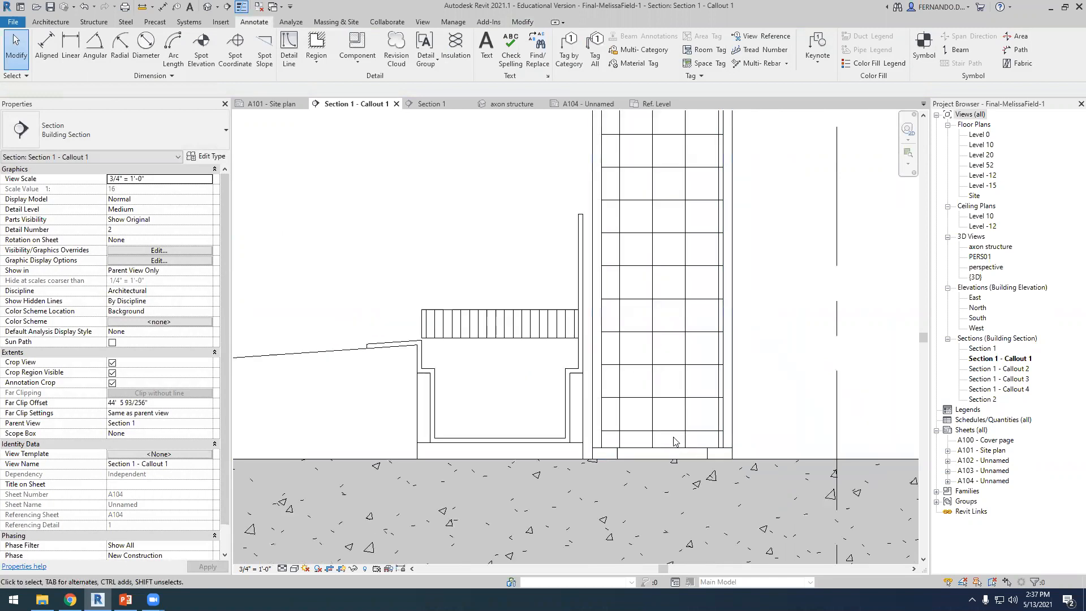
scroll(672, 439, "down", 1)
scroll(653, 422, "down", 2)
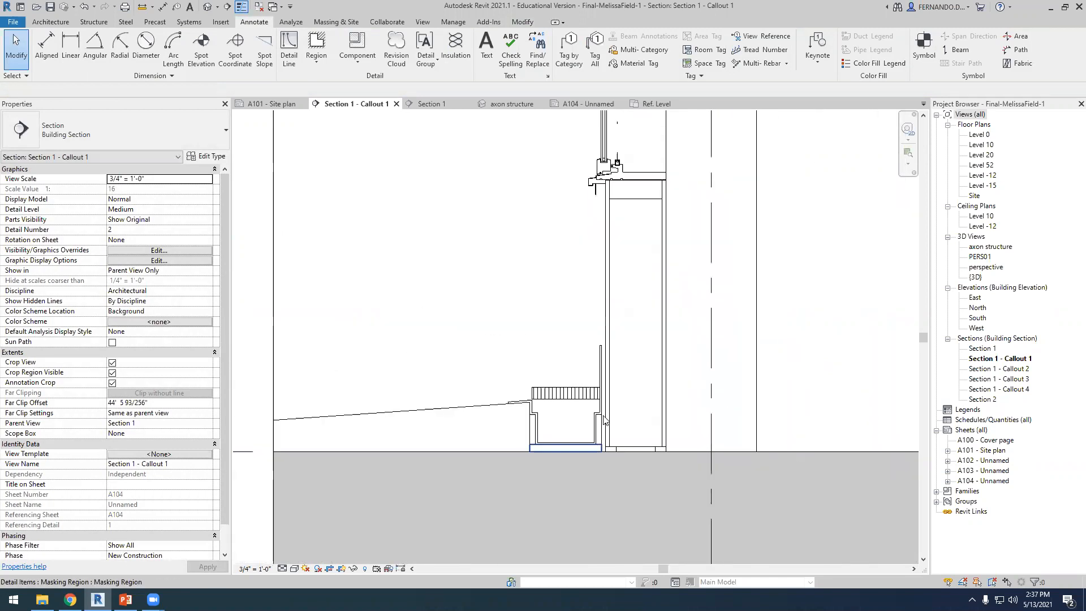
scroll(628, 304, "up", 1)
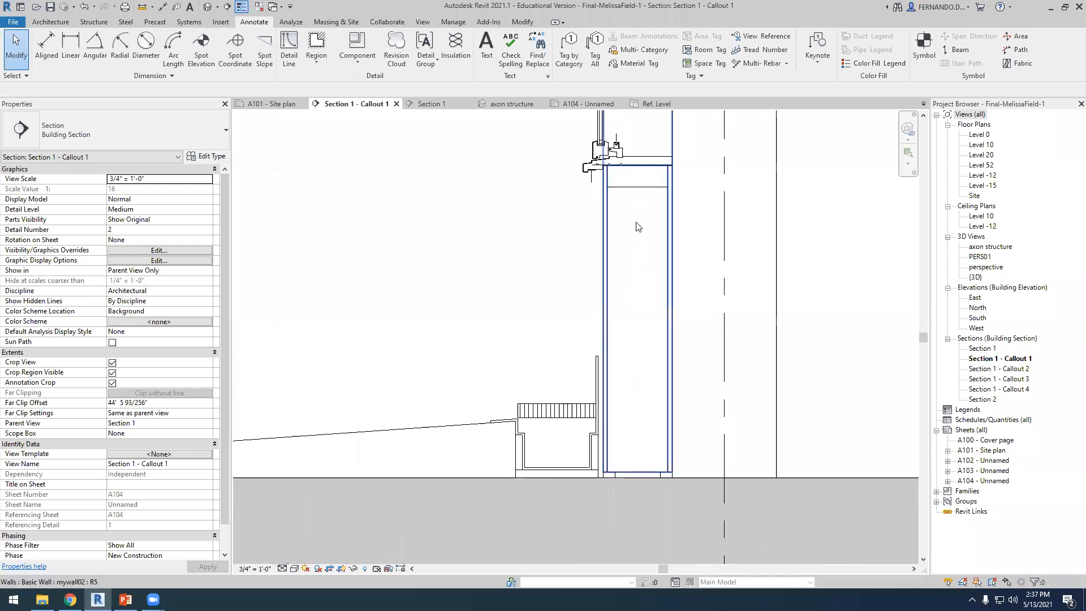
left_click(644, 186)
left_click(226, 59)
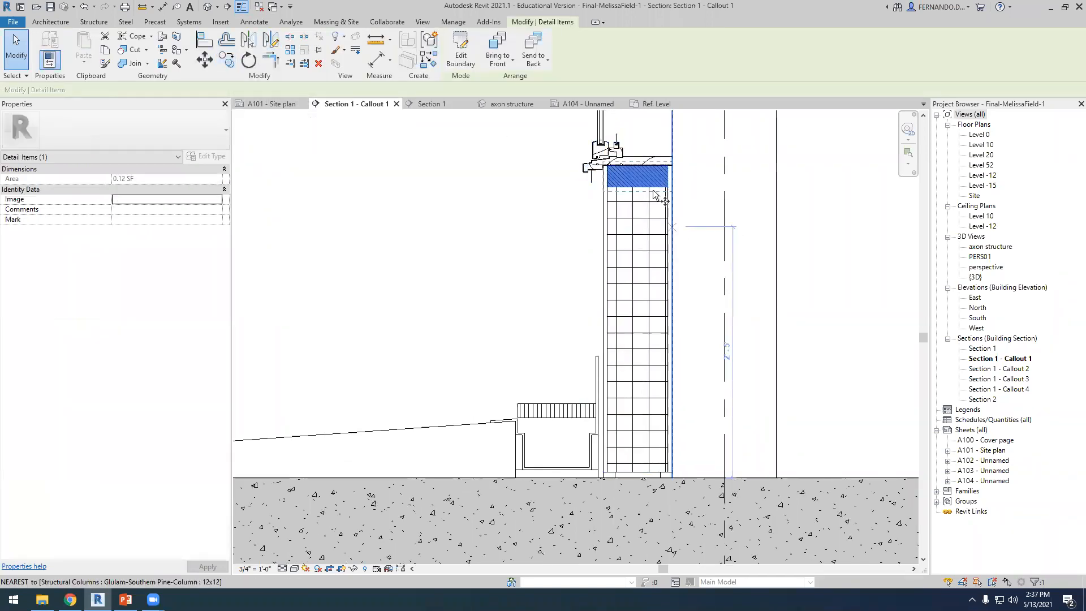
left_click(637, 187)
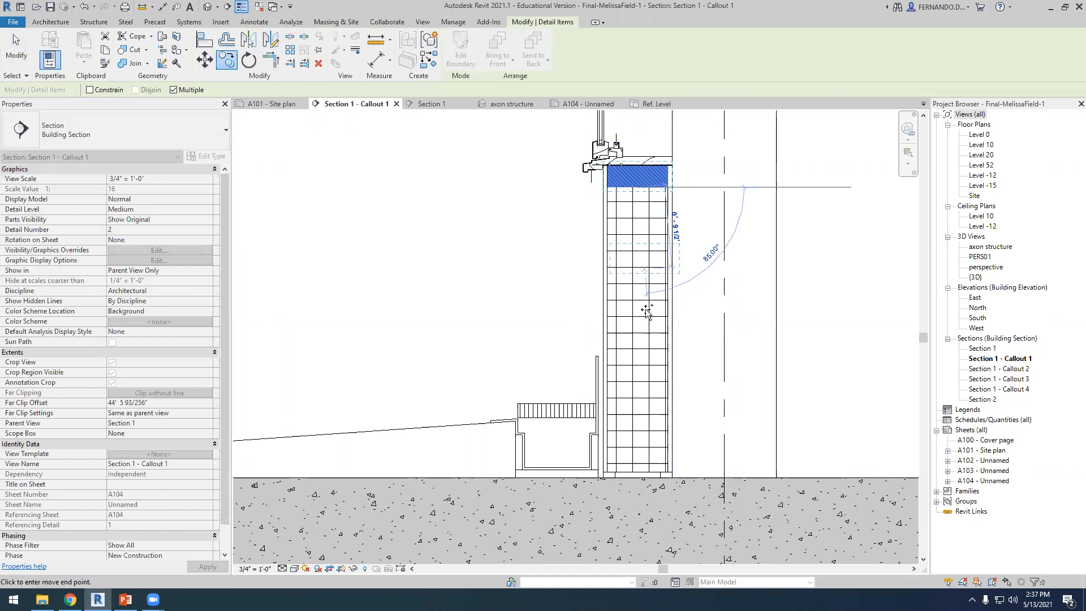
left_click(637, 472)
key("Escape")
key("Escape")
Override the copied wall-base region's graphics by element with the dense Diagonal down foreground pattern.
scroll(494, 311, "down", 1)
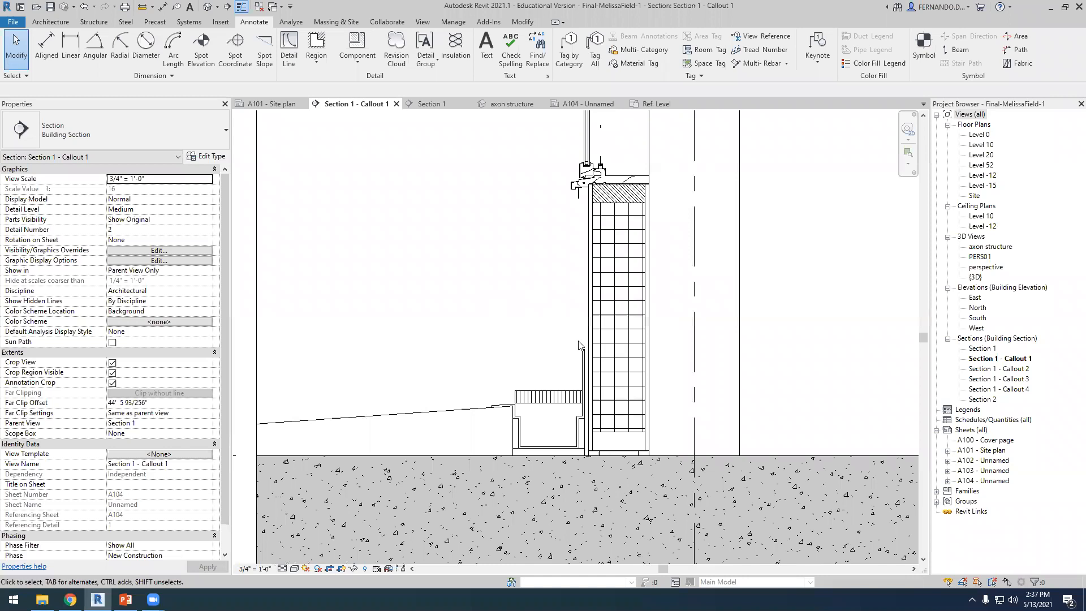
scroll(639, 459, "up", 2)
left_click(632, 423)
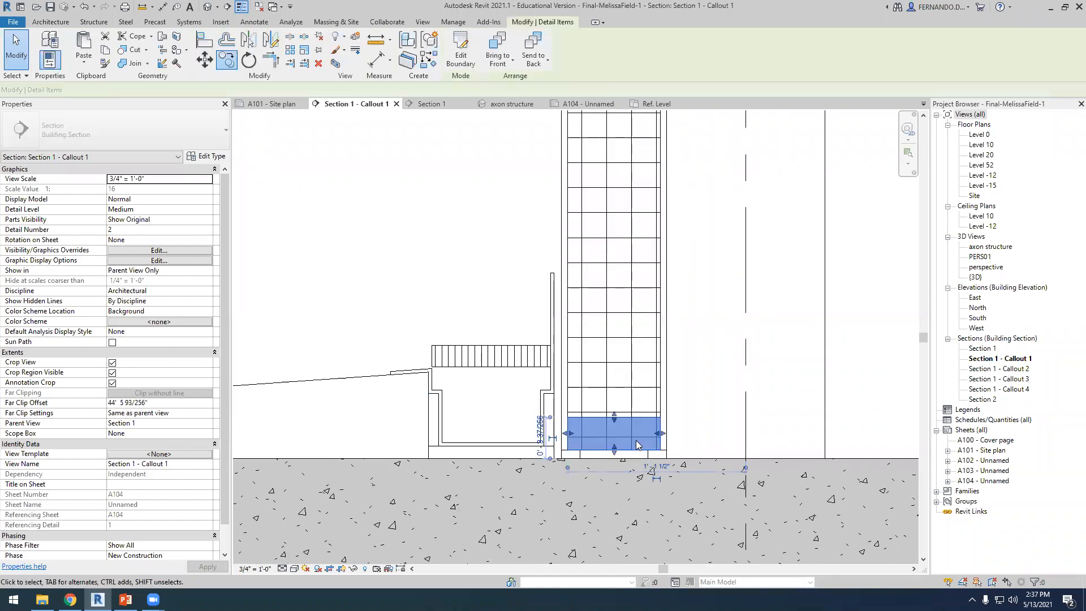
scroll(572, 448, "down", 2)
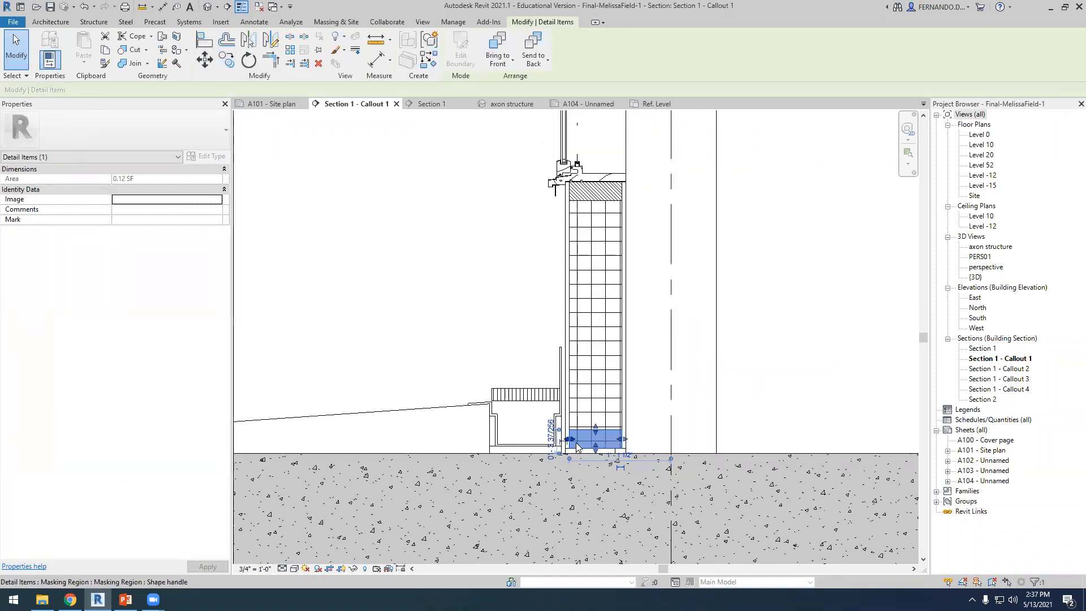
right_click(590, 442)
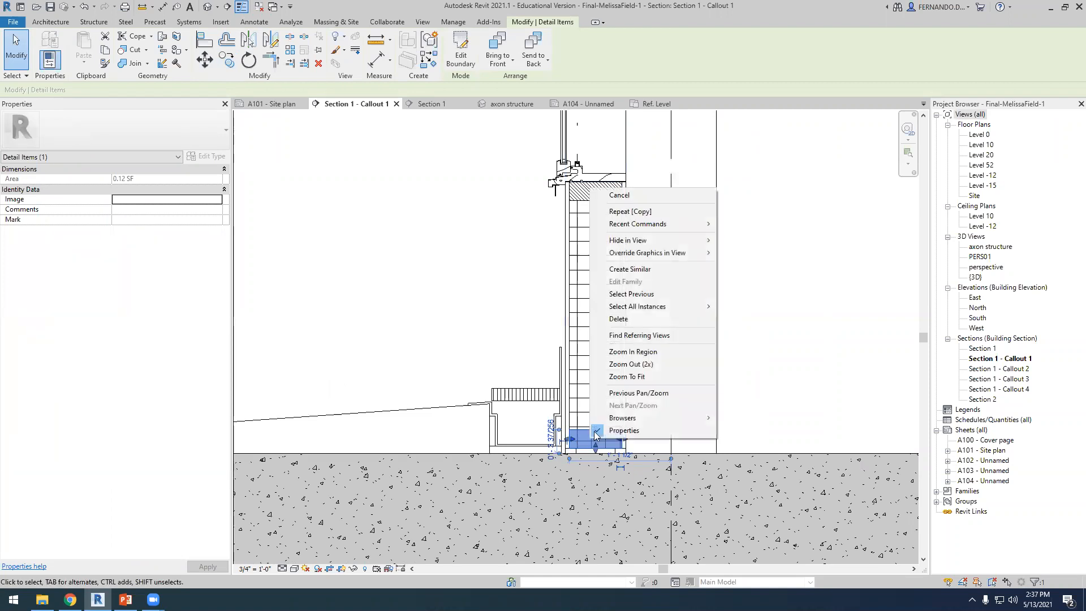
mouse_move(687, 254)
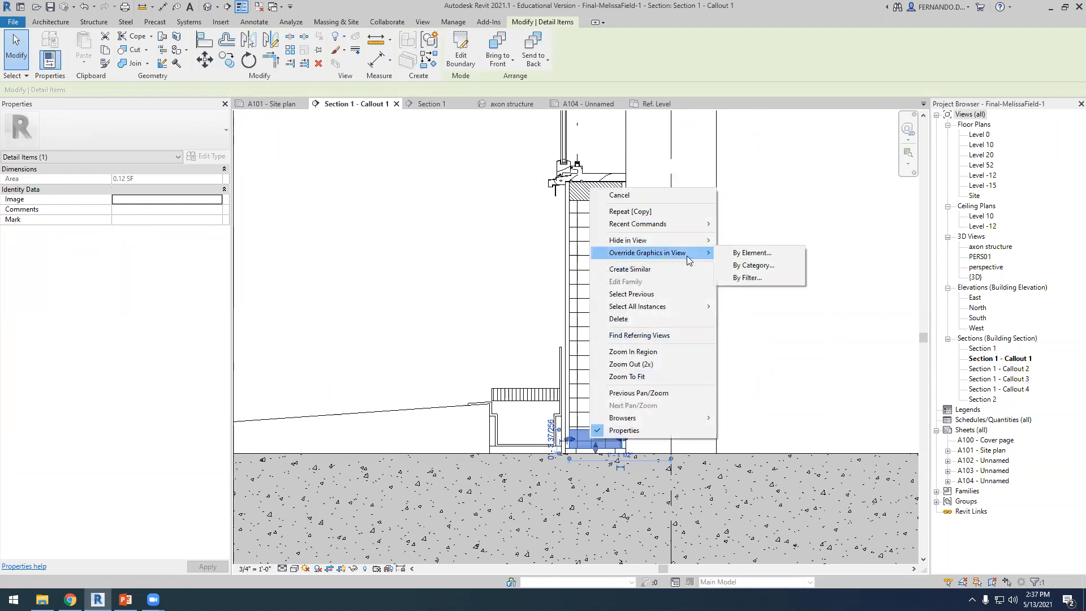
left_click(751, 253)
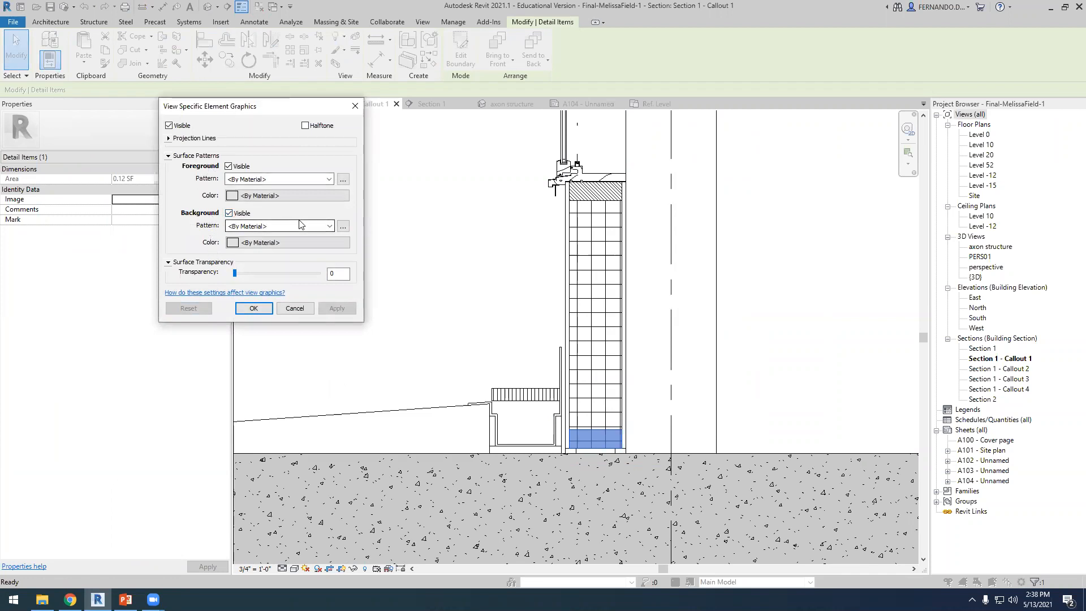
left_click(330, 177)
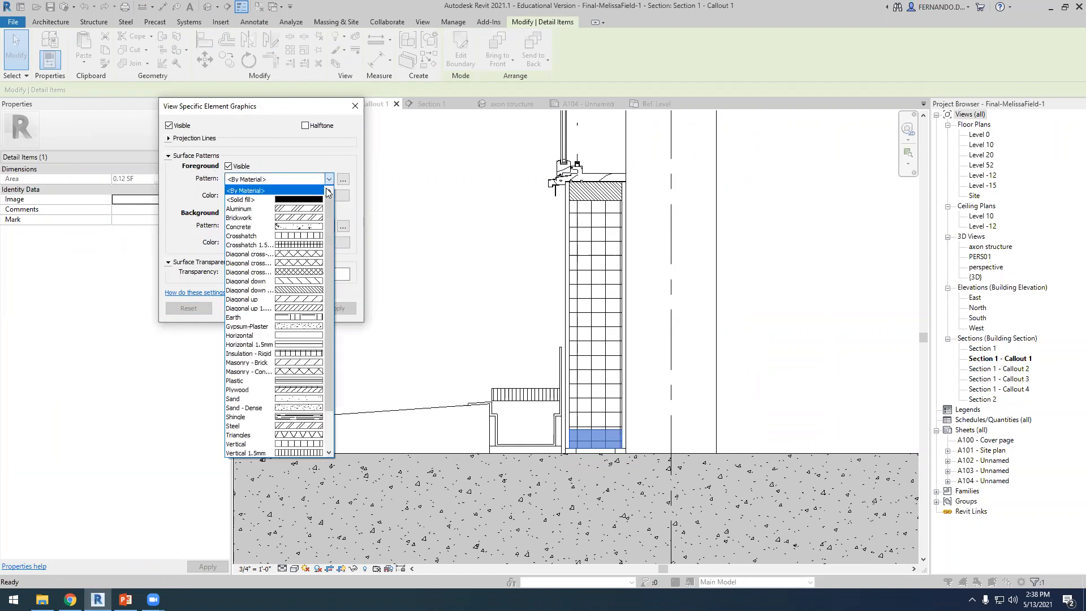
left_click(294, 290)
left_click(337, 309)
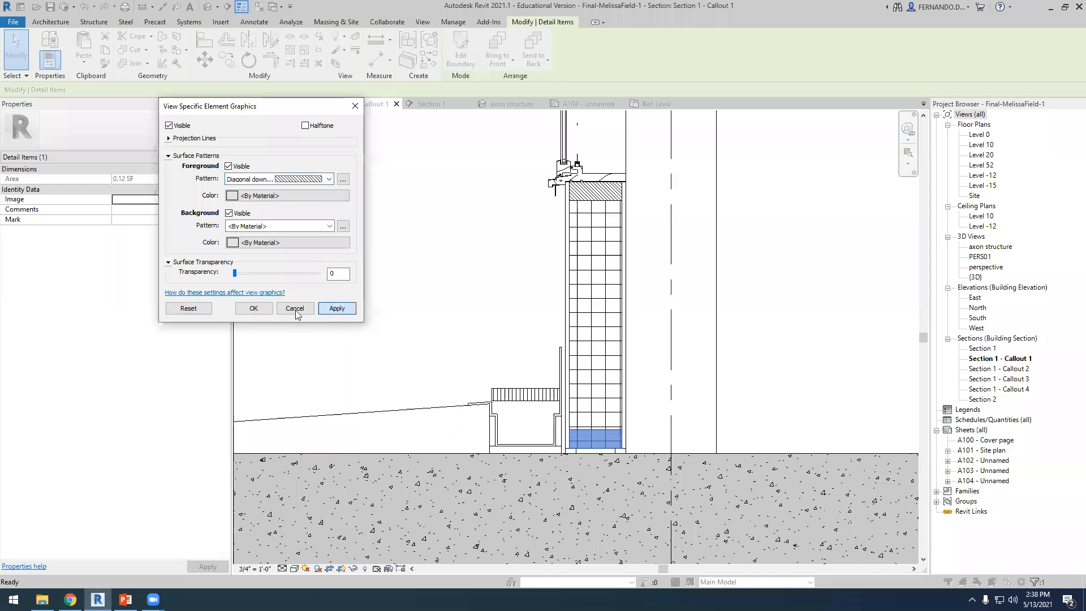
left_click(254, 308)
left_click(810, 372)
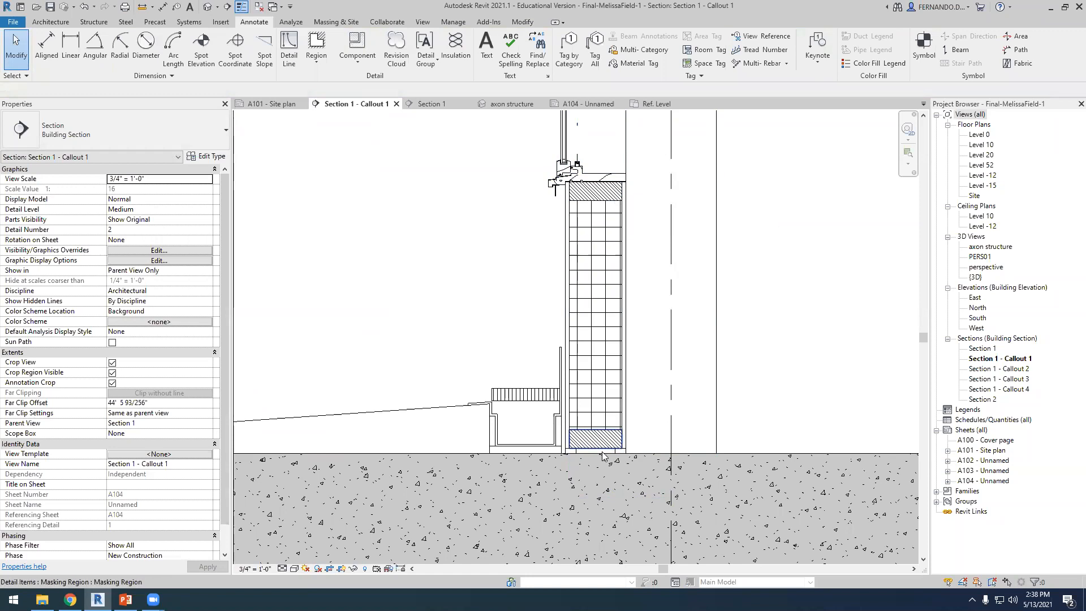
Override both small regions under the wall base by element with a Solid fill foreground pattern coloured RGB 068-068-068.
scroll(601, 451, "up", 1)
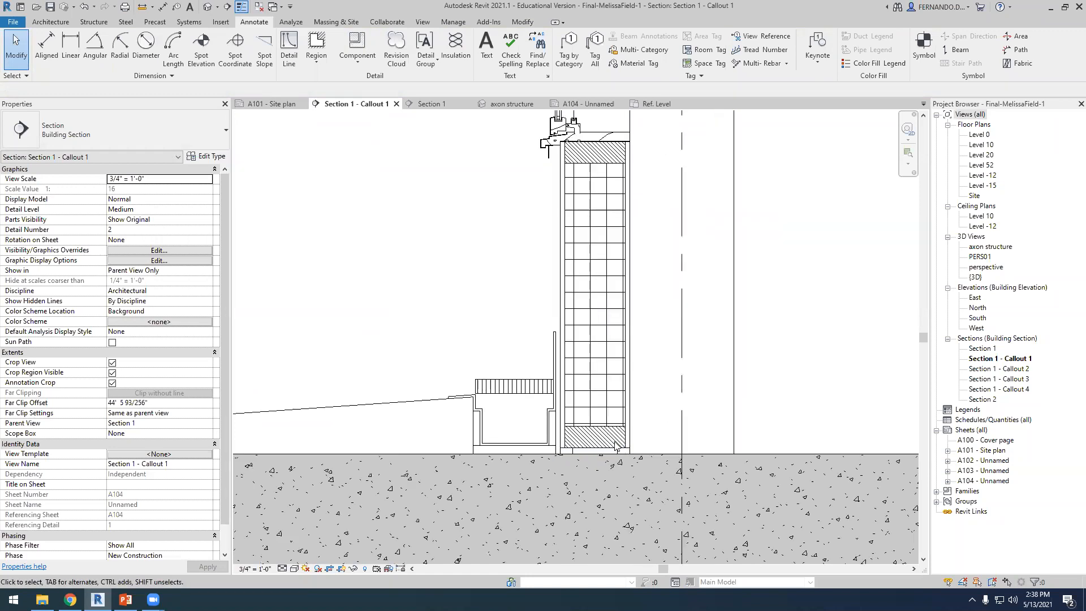
scroll(585, 465, "up", 2)
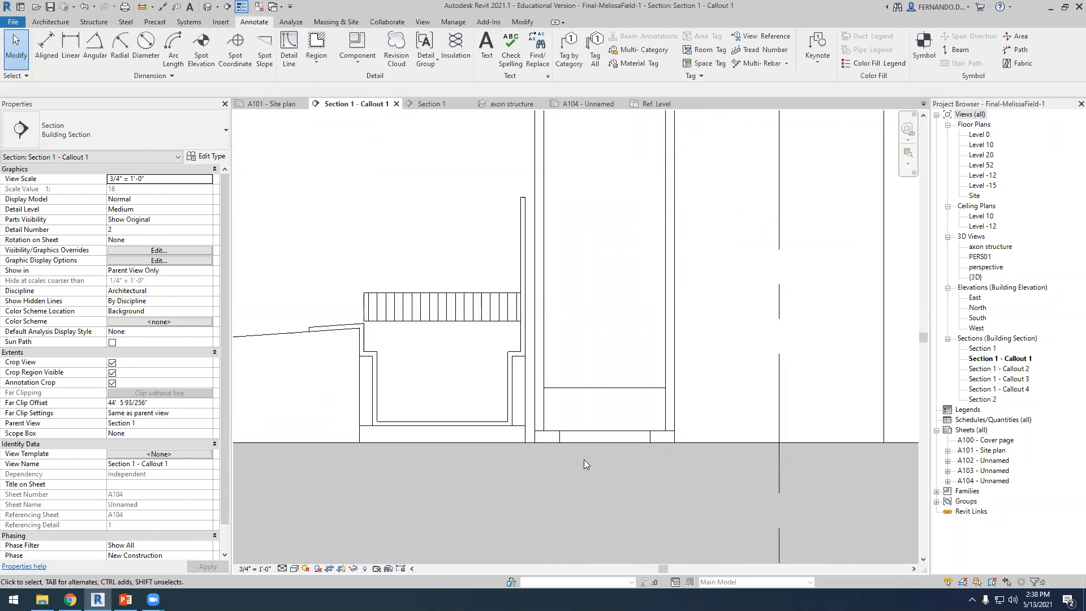
left_click(560, 442)
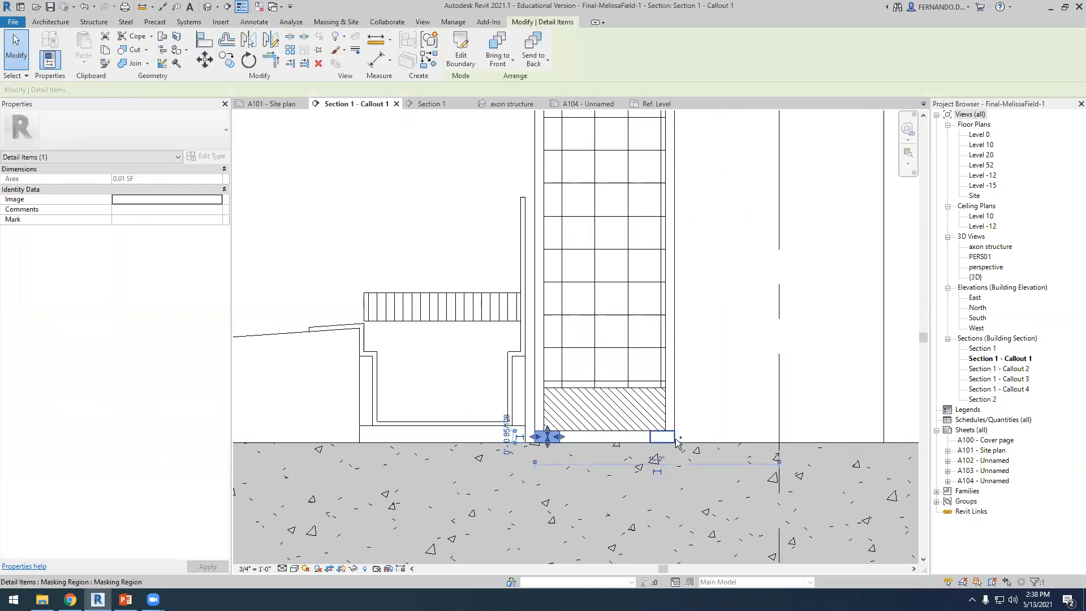
left_click(672, 439, "ctrl")
right_click(671, 438)
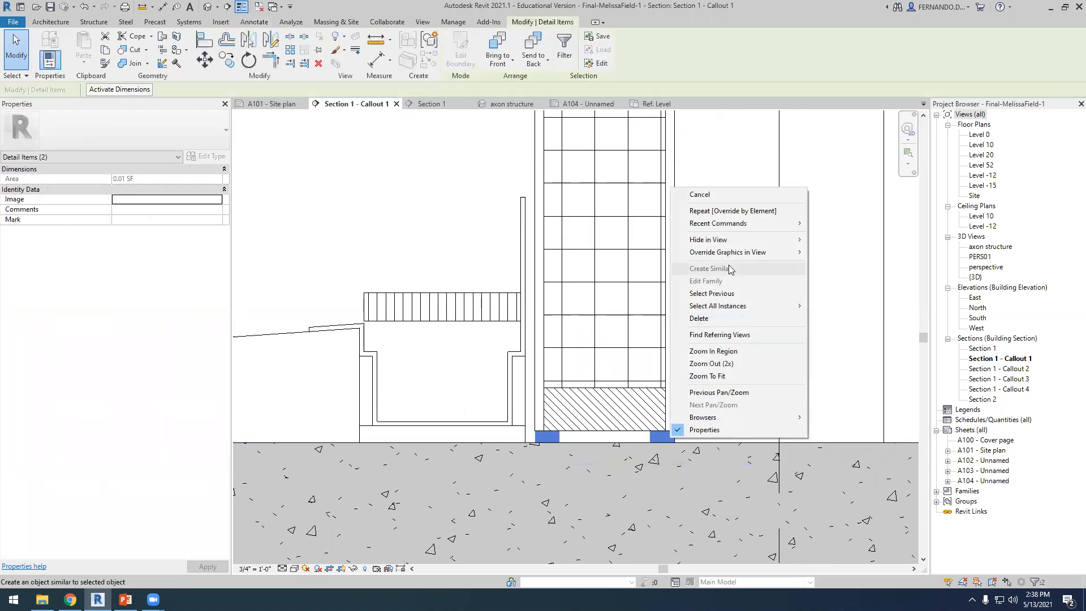
mouse_move(783, 256)
left_click(838, 250)
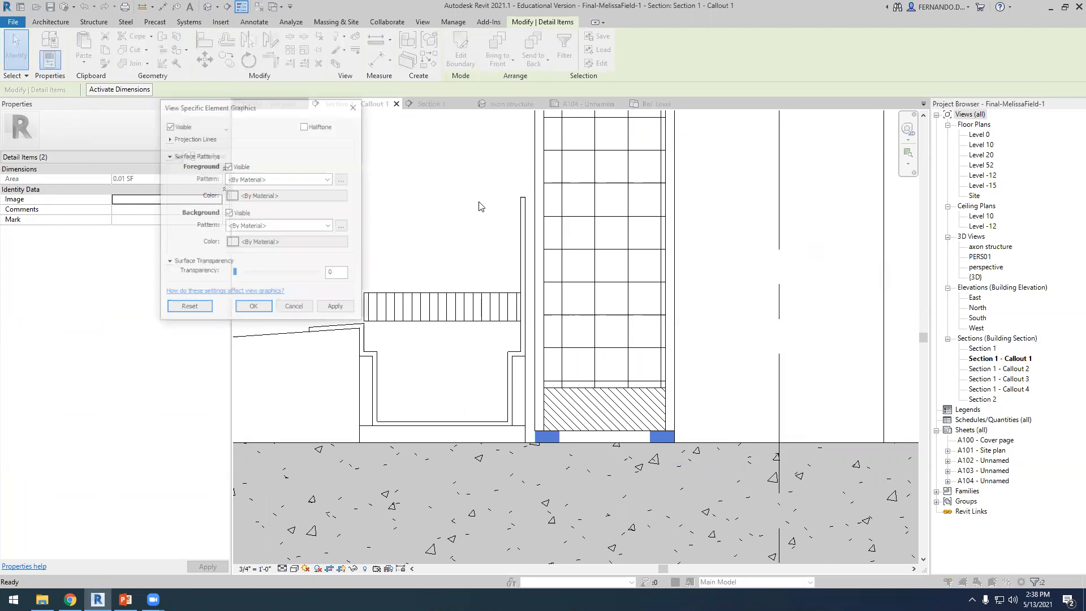
left_click(329, 179)
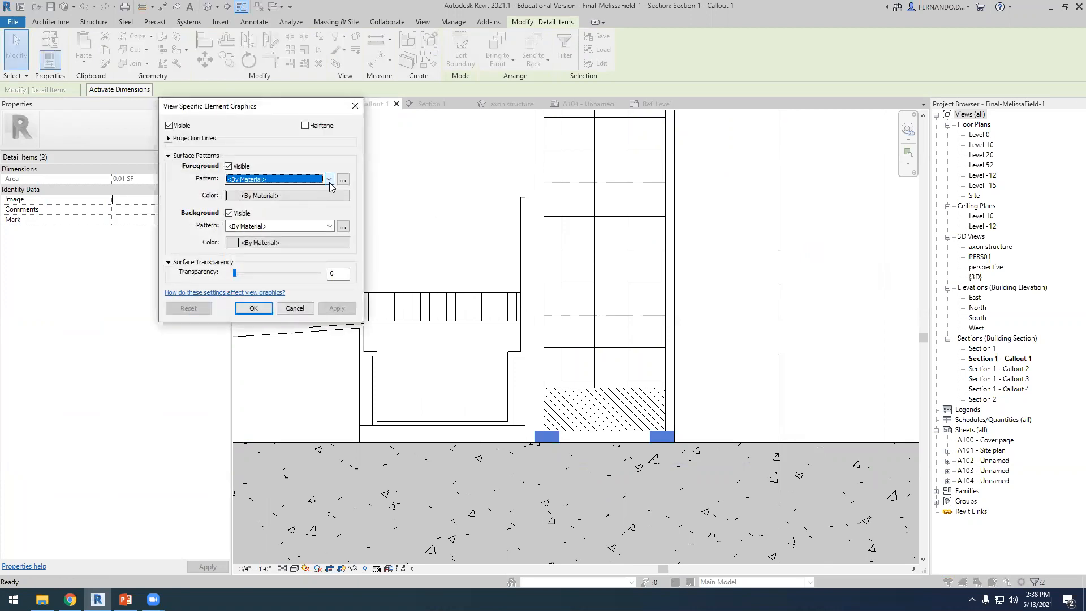
left_click(300, 206)
left_click(294, 196)
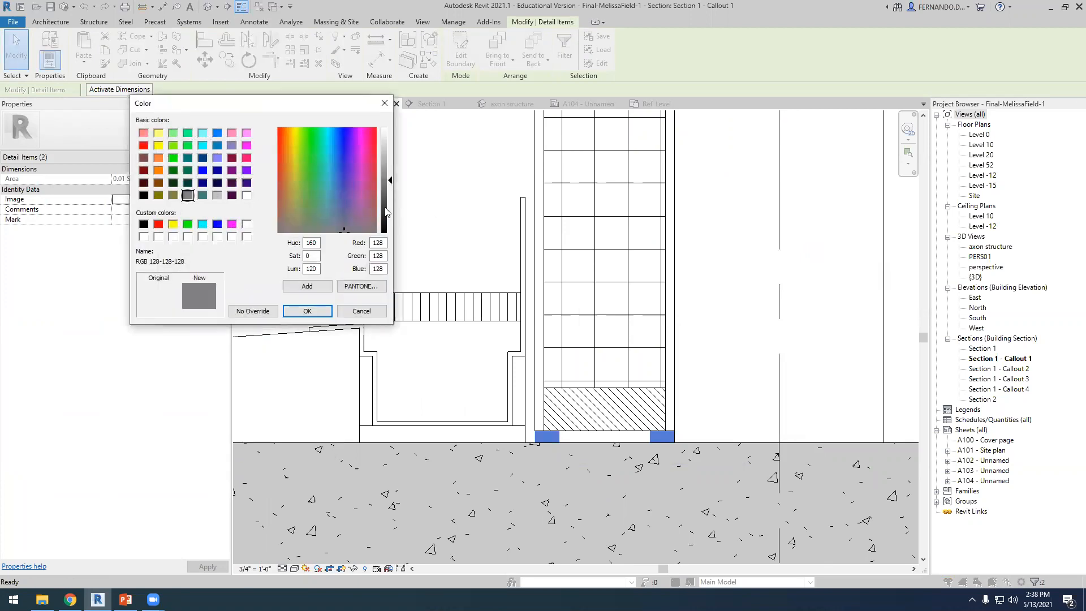
left_click_drag(391, 185, 386, 220)
left_click(321, 312)
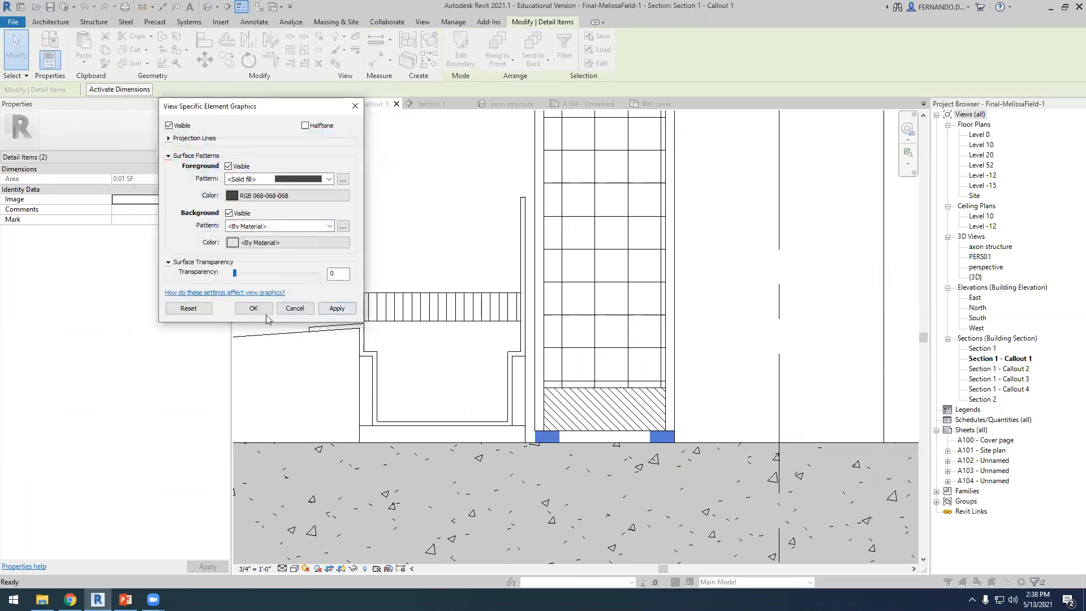
left_click(253, 304)
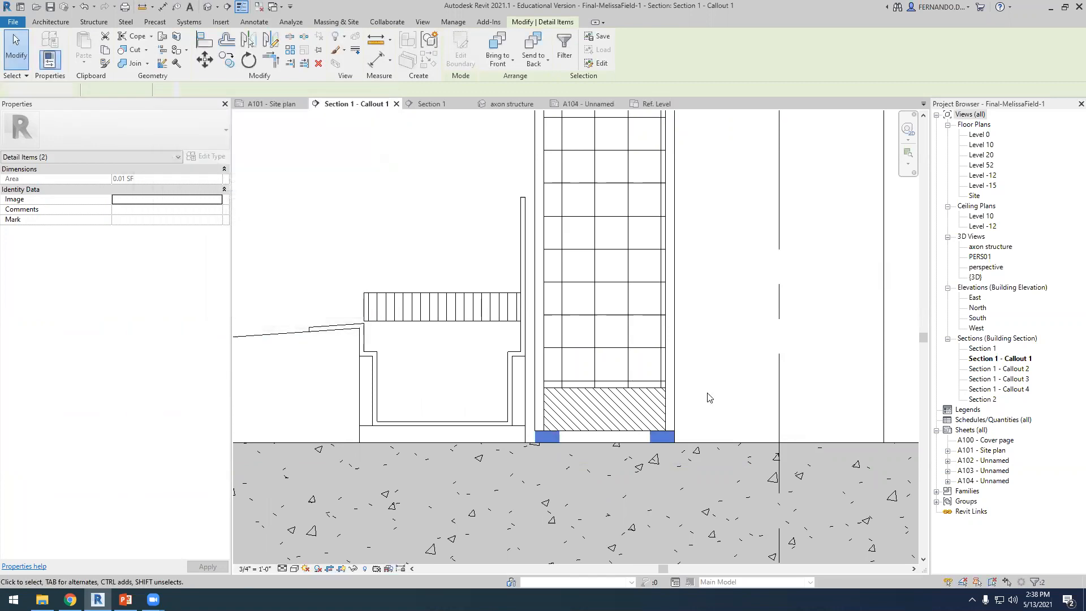
left_click(708, 394)
Create parts from the mywall02 wall above the concrete slab.
scroll(587, 456, "down", 2)
scroll(643, 504, "down", 1)
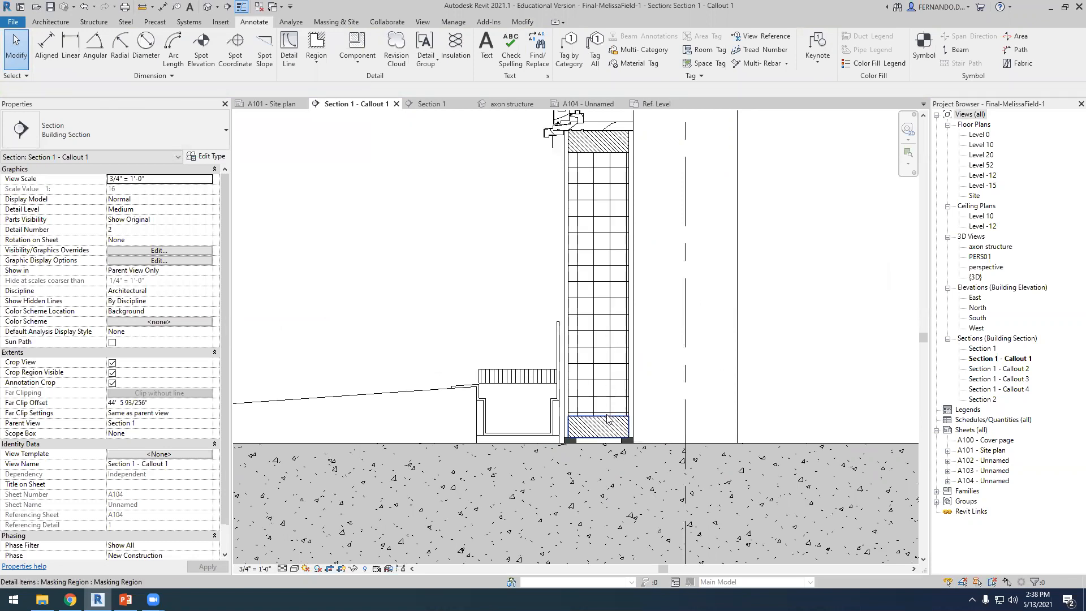
left_click(631, 265)
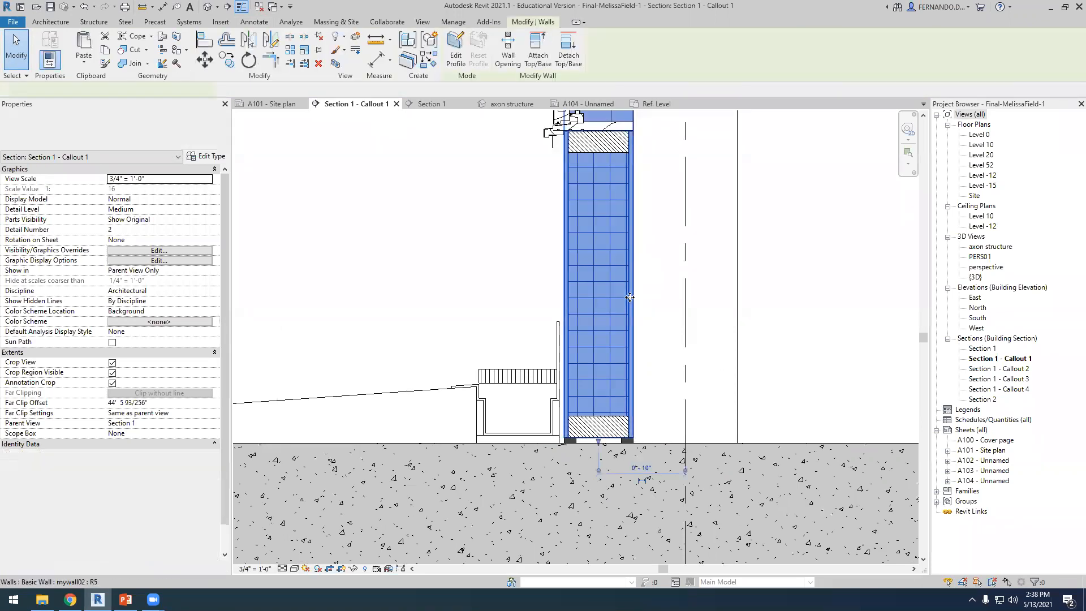
left_click(409, 60)
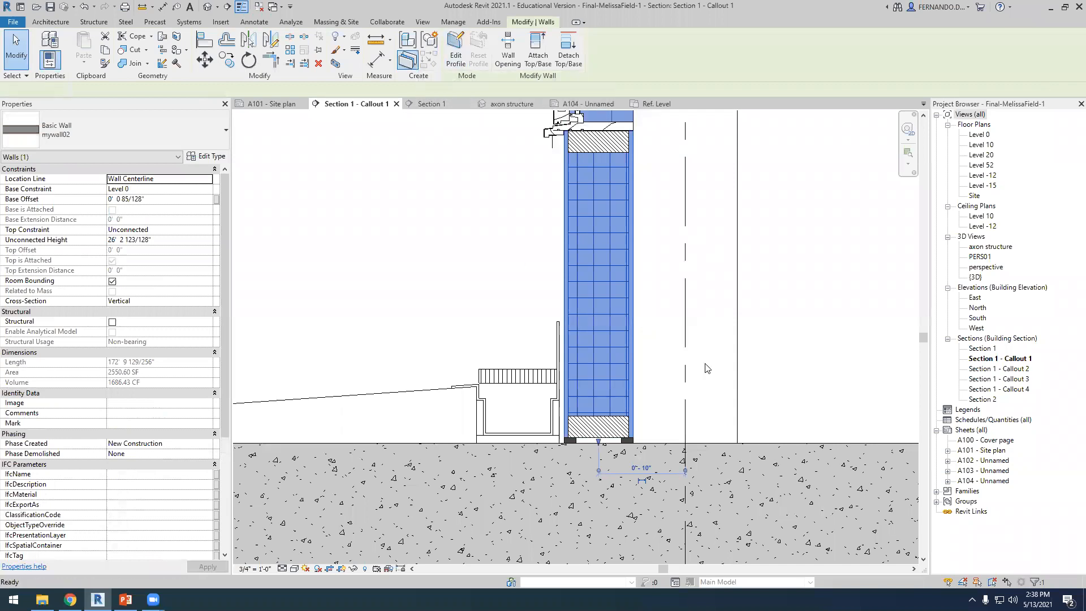
key("Escape")
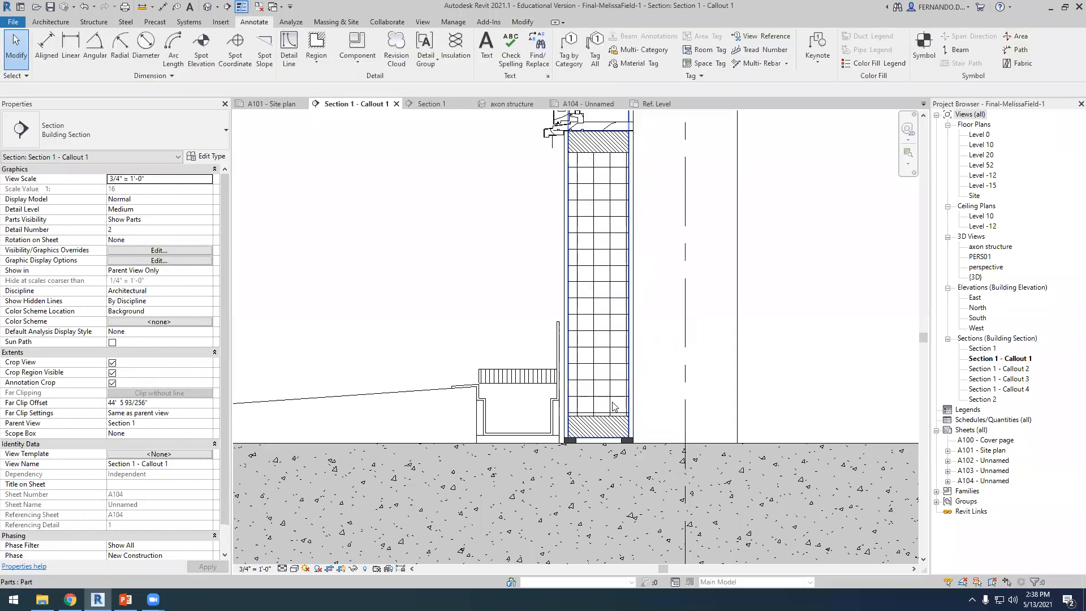
Override the wall's rigid insulation part by element, hiding its cut foreground pattern and setting its cut background pattern to Solid fill.
left_click(618, 404)
right_click(598, 354)
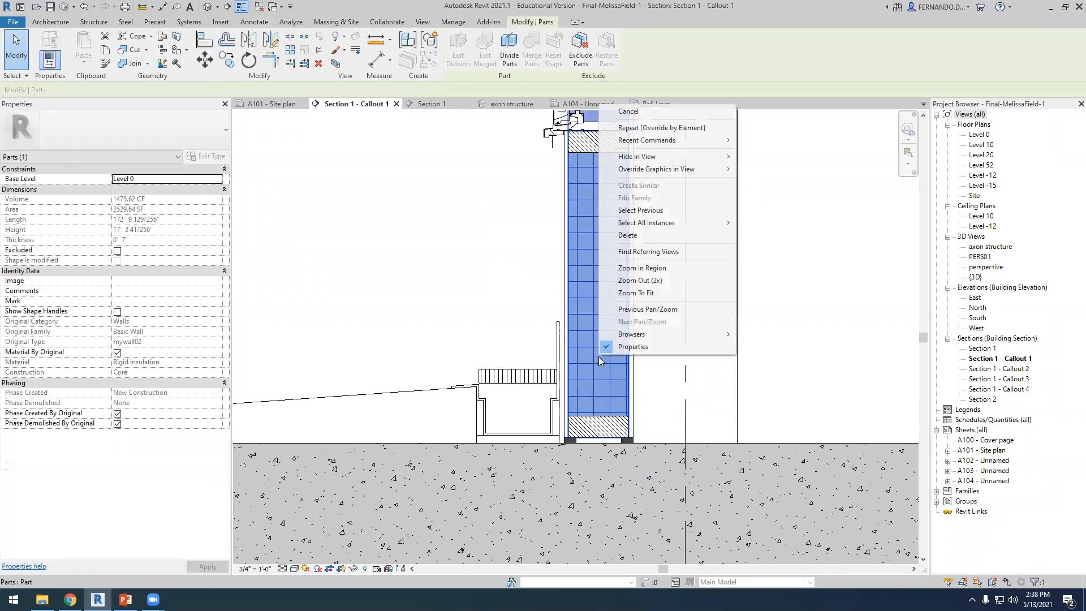
mouse_move(681, 170)
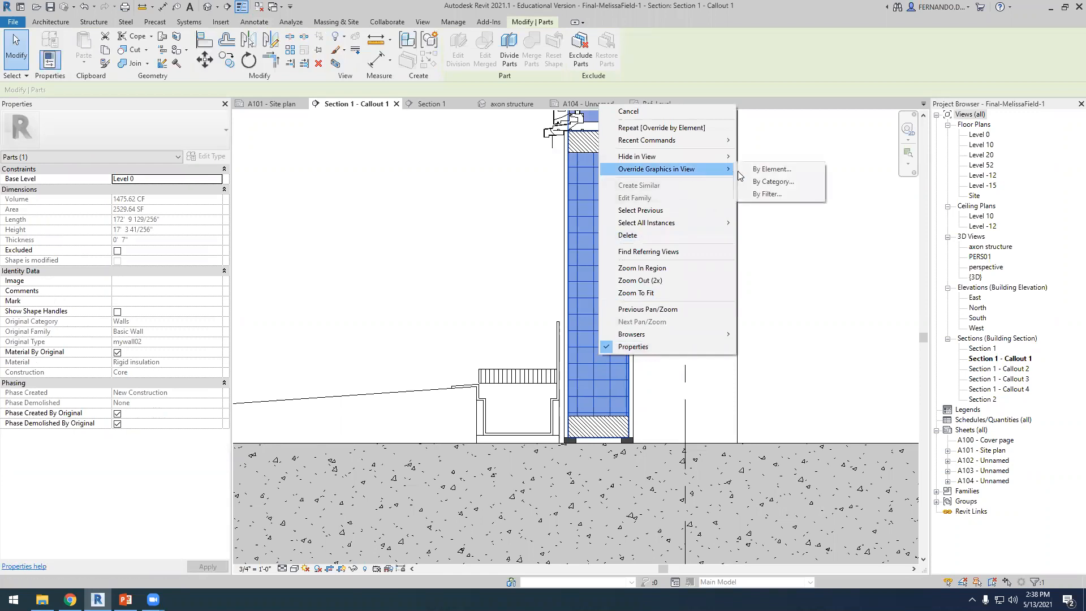
left_click(779, 171)
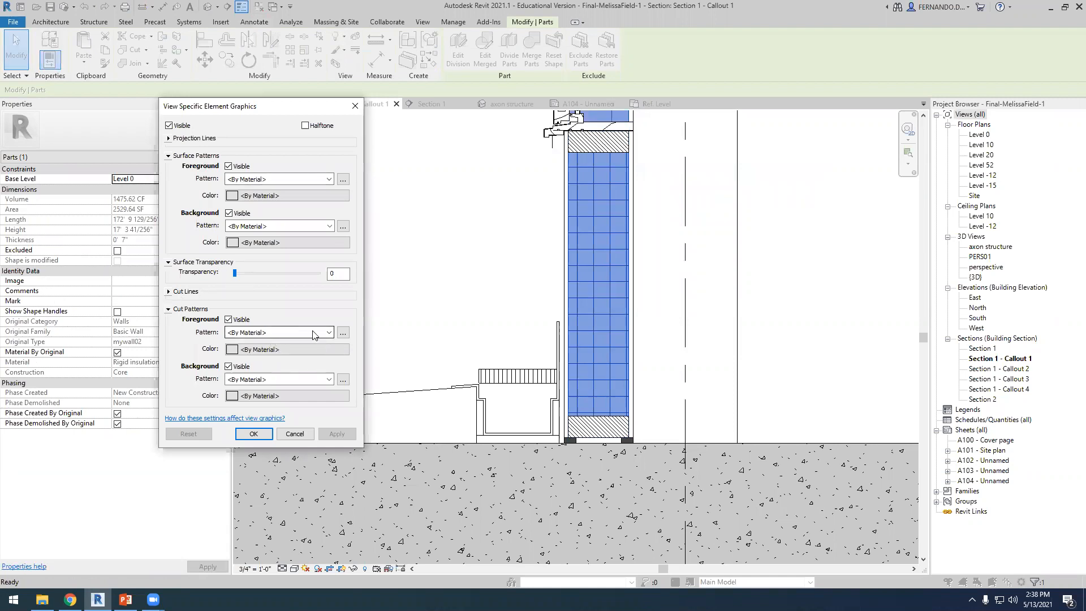
left_click(233, 320)
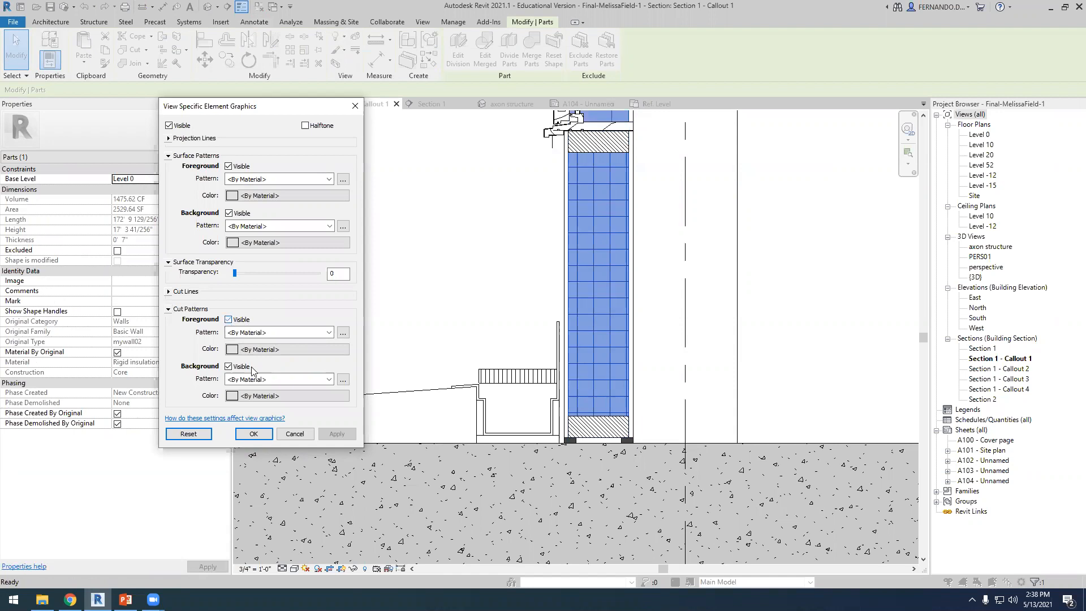
left_click(332, 380)
left_click(274, 105)
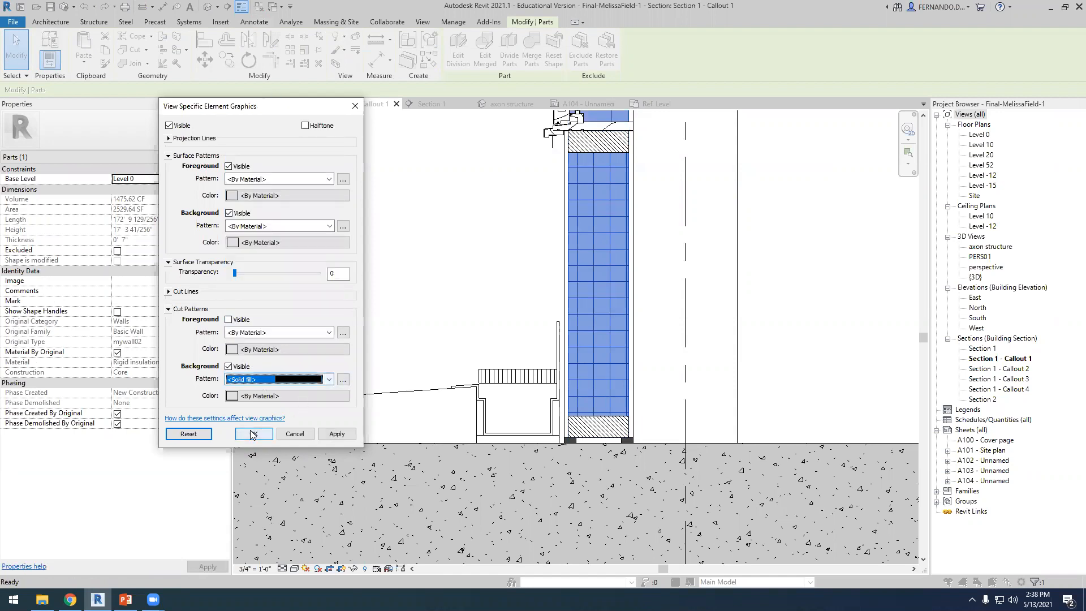
Colour the insulation part's cut background pattern RGB 250-250-000 and apply the override.
left_click(241, 396)
double_click(383, 305)
type("250-")
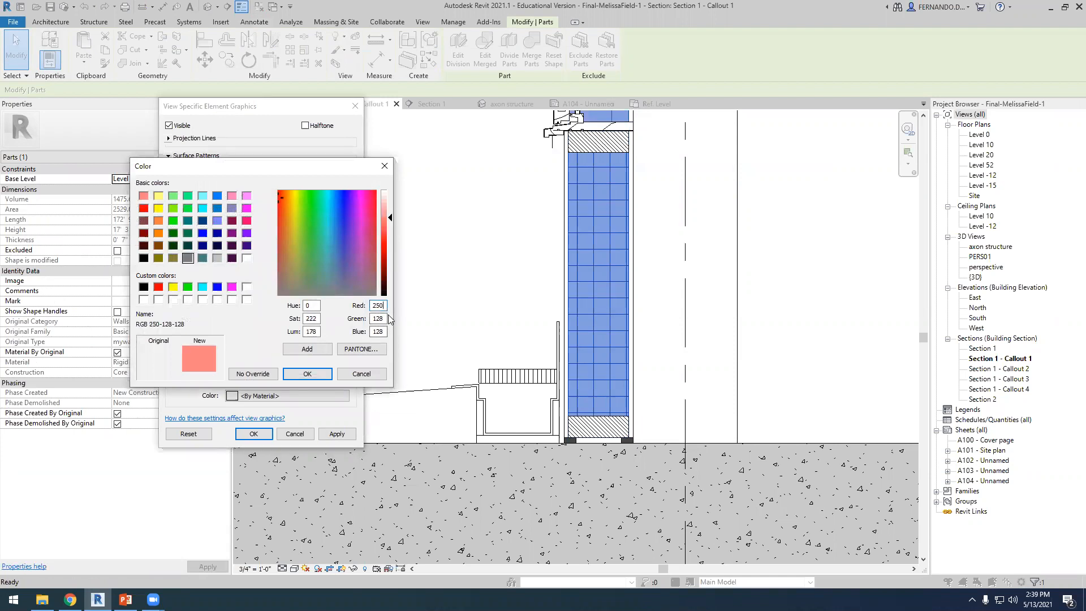
type("250-")
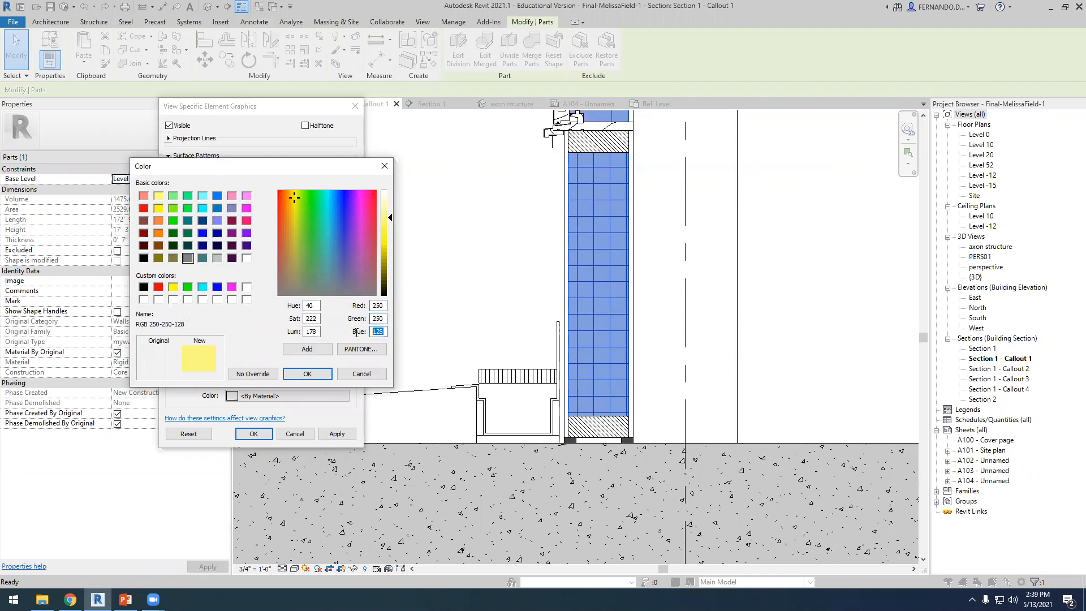
type("0")
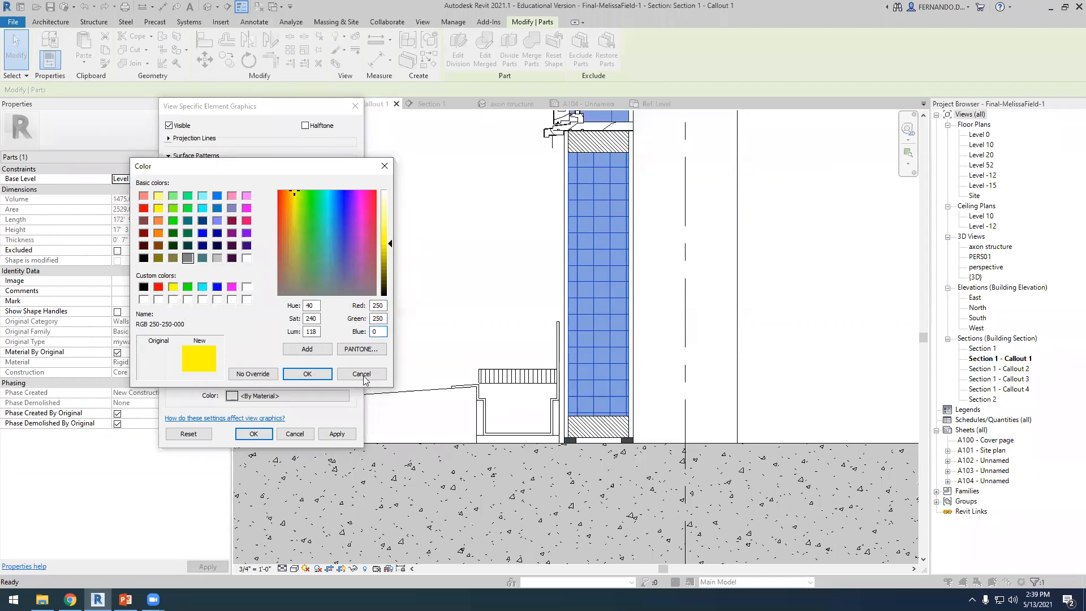
left_click(307, 373)
left_click(337, 434)
left_click(265, 435)
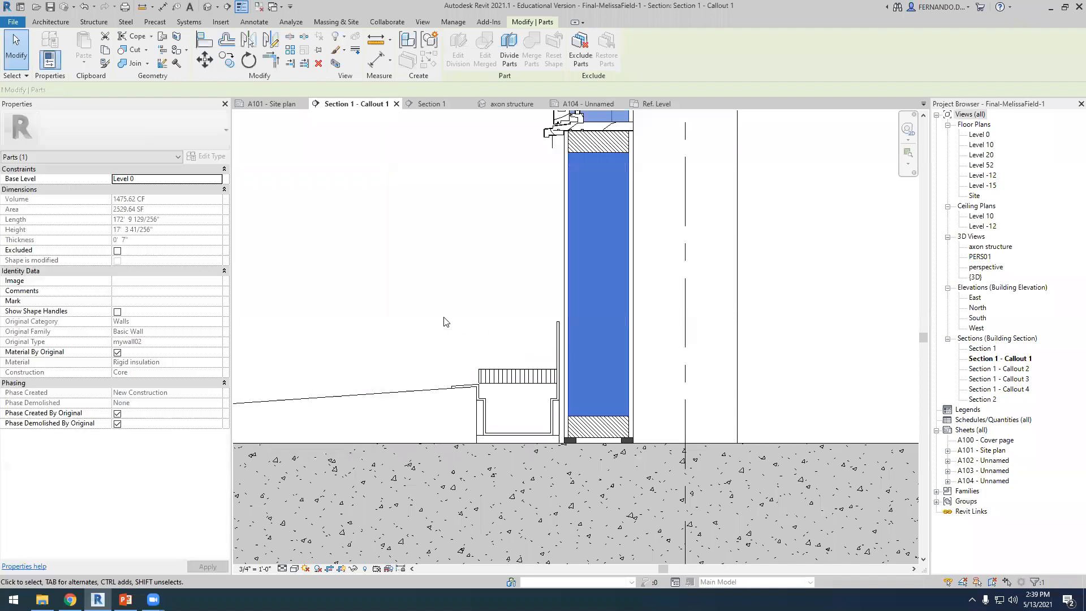
left_click(421, 371)
scroll(417, 379, "down", 3)
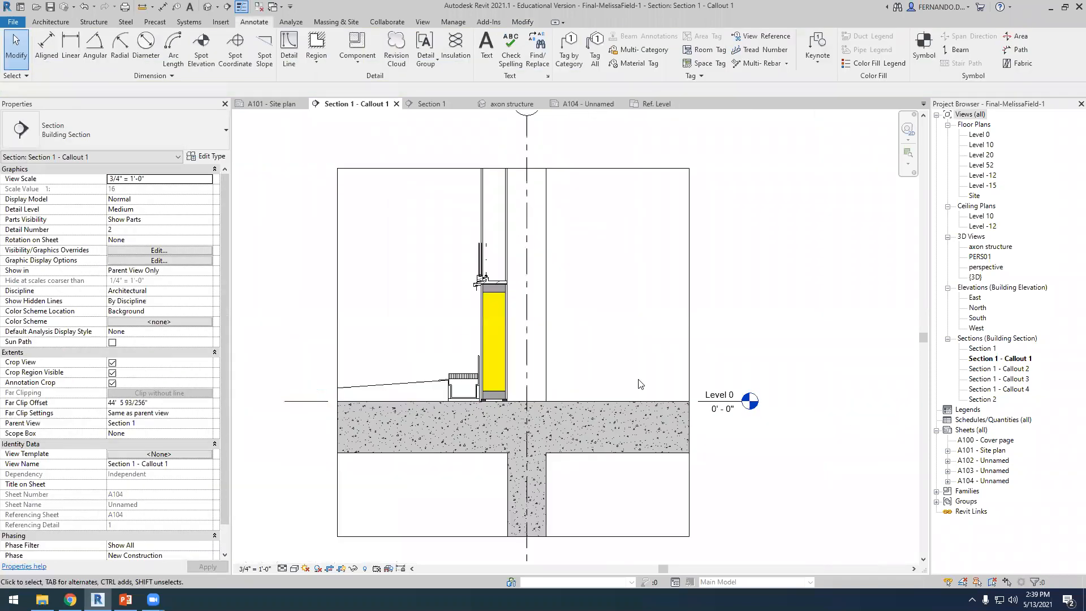
Override the three masking regions around the drainage channel by element with a dense Diagonal down foreground and a Solid fill background pattern.
scroll(447, 402, "up", 5)
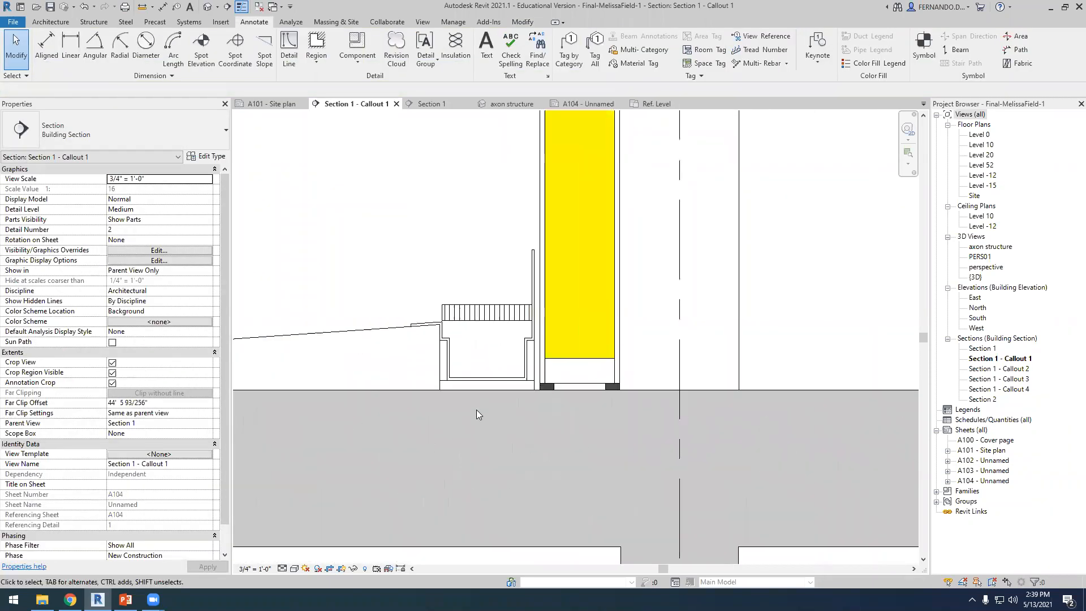
scroll(453, 384, "up", 2)
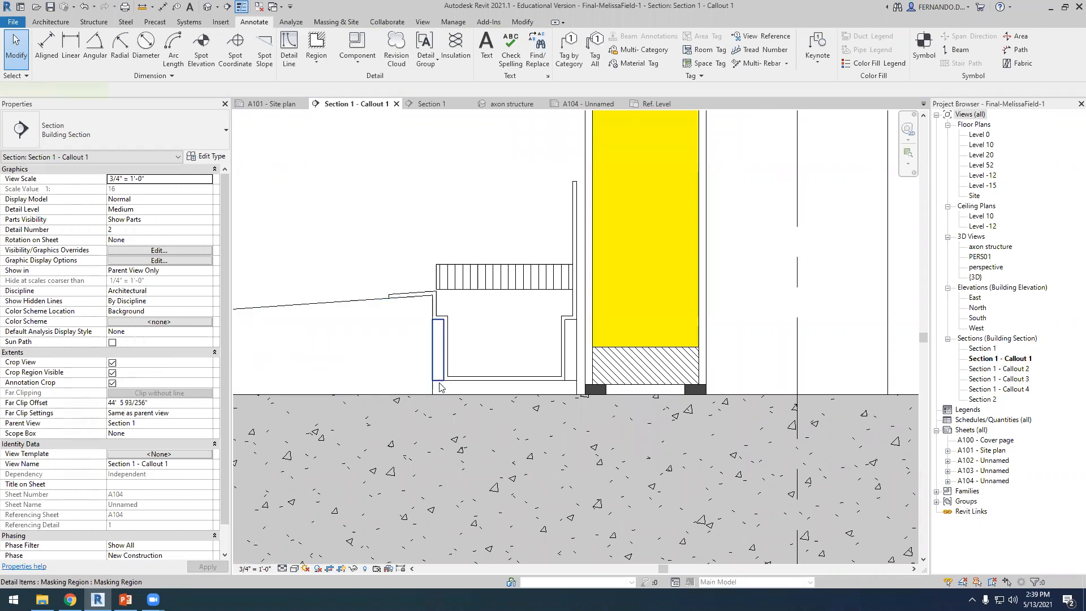
left_click(441, 388)
left_click(572, 386, "ctrl")
left_click(573, 365, "ctrl")
right_click(549, 390)
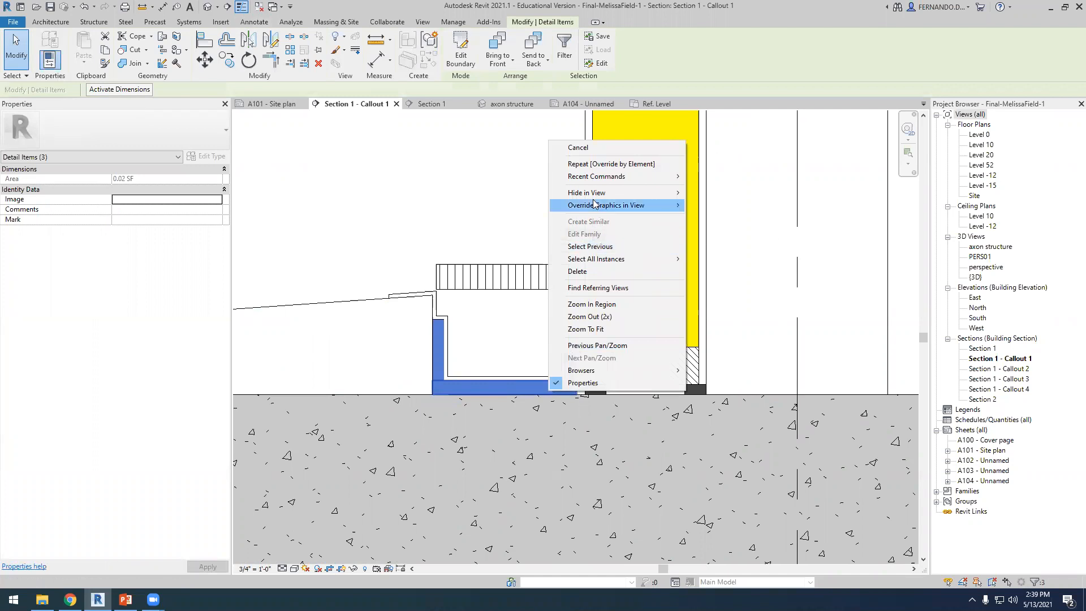
mouse_move(663, 209)
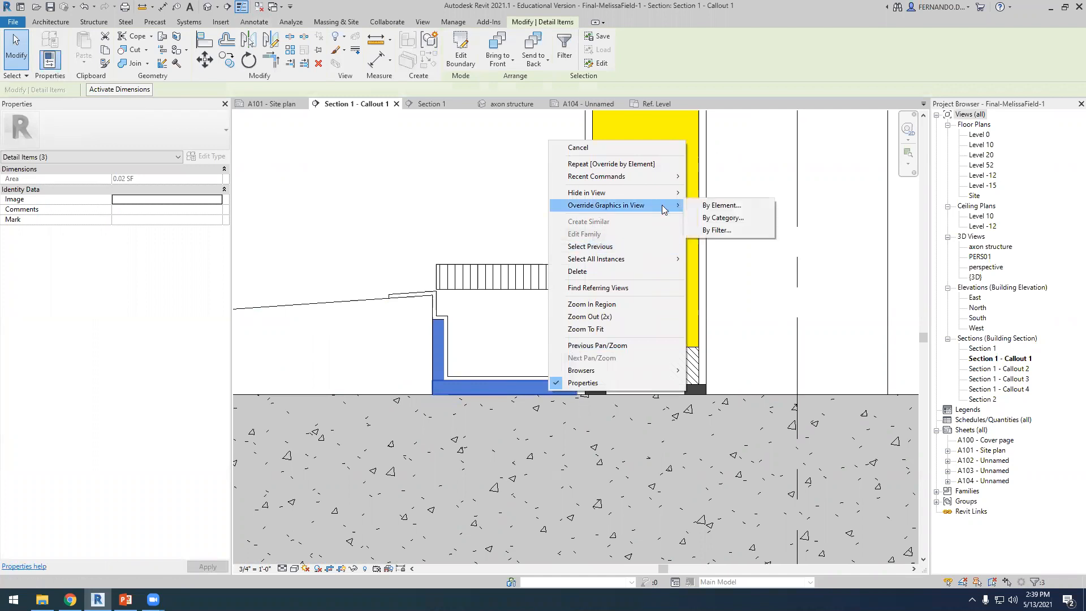
left_click(711, 207)
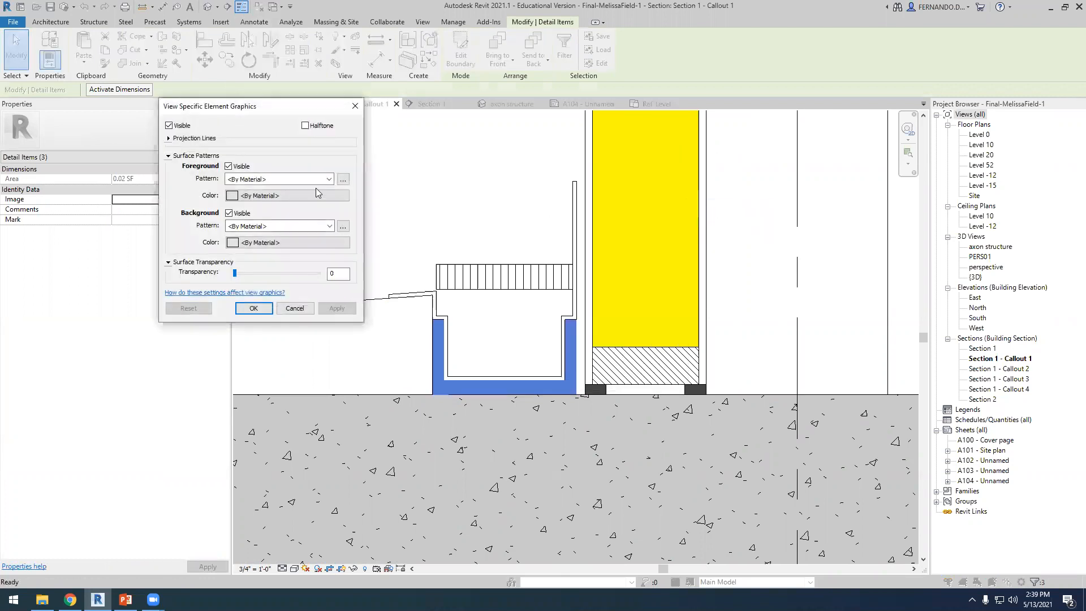
left_click(329, 180)
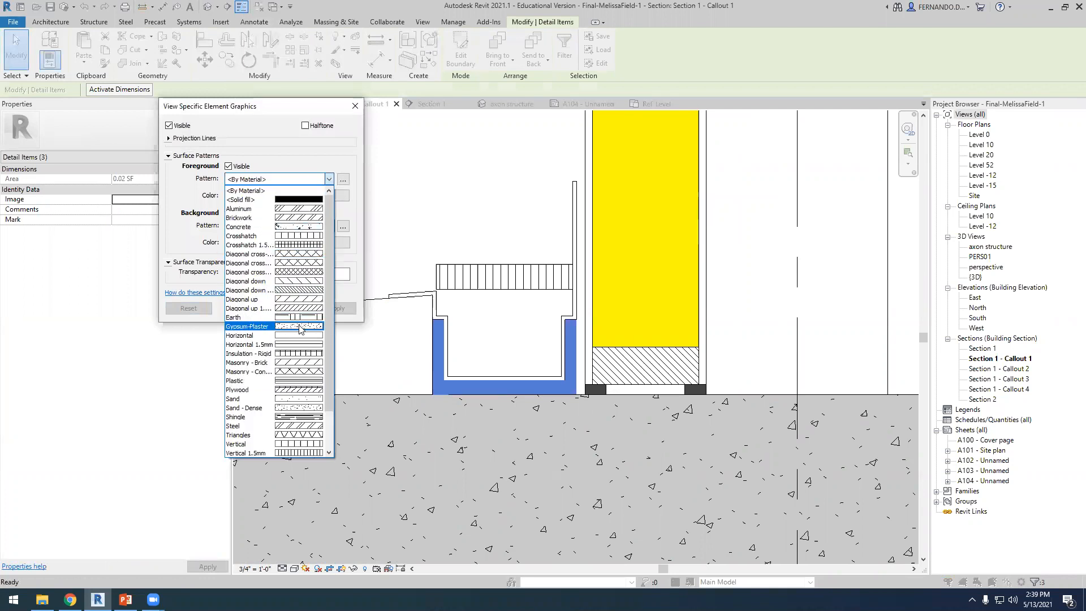
left_click(298, 291)
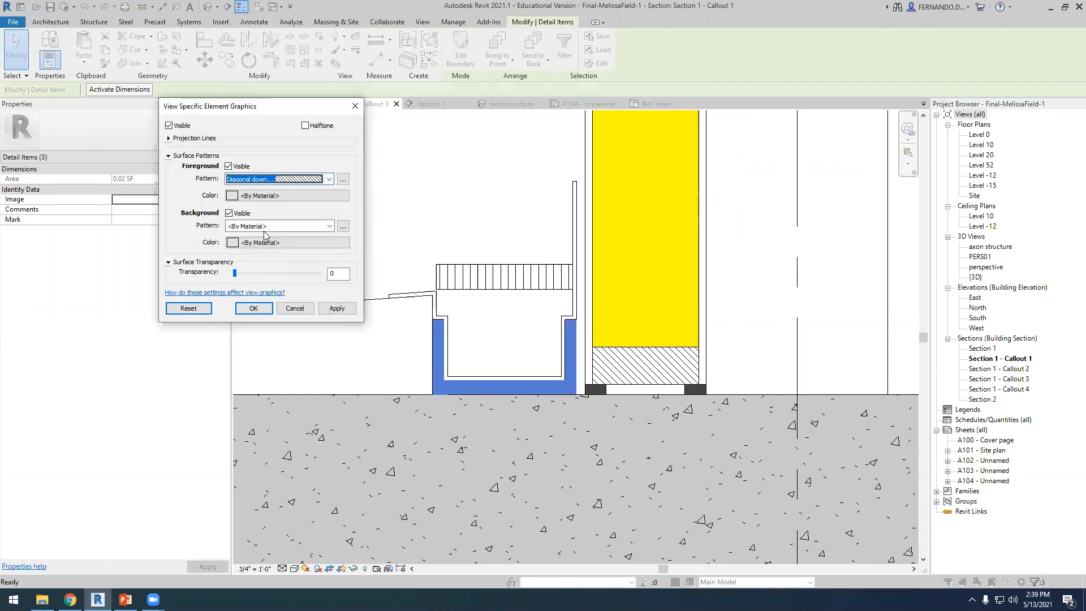
left_click(329, 226)
left_click(293, 247)
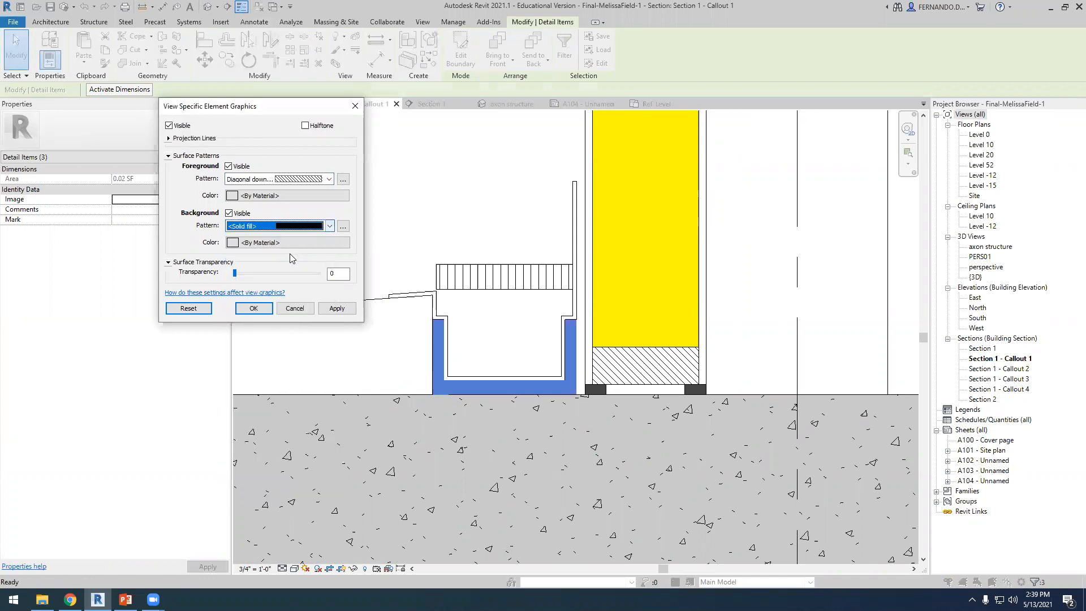
Colour the channel surround regions' background pattern RGB 149-149-149 and apply the override.
left_click(232, 243)
mouse_move(392, 184)
left_mouse_down()
mouse_move(392, 151)
mouse_move(390, 171)
left_mouse_up()
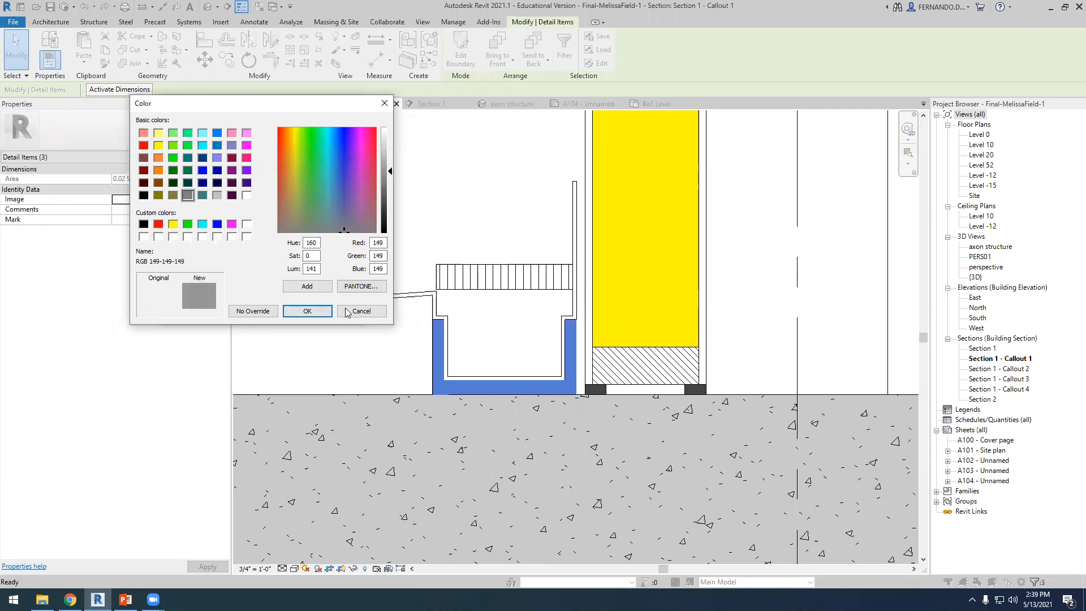
left_click(308, 312)
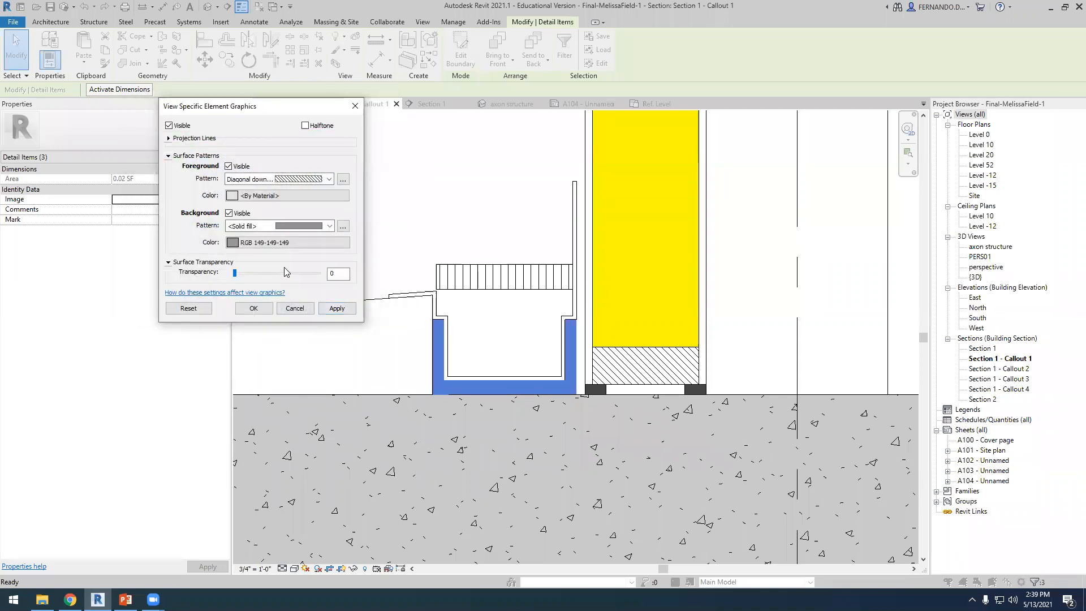
left_click(336, 310)
left_click(261, 312)
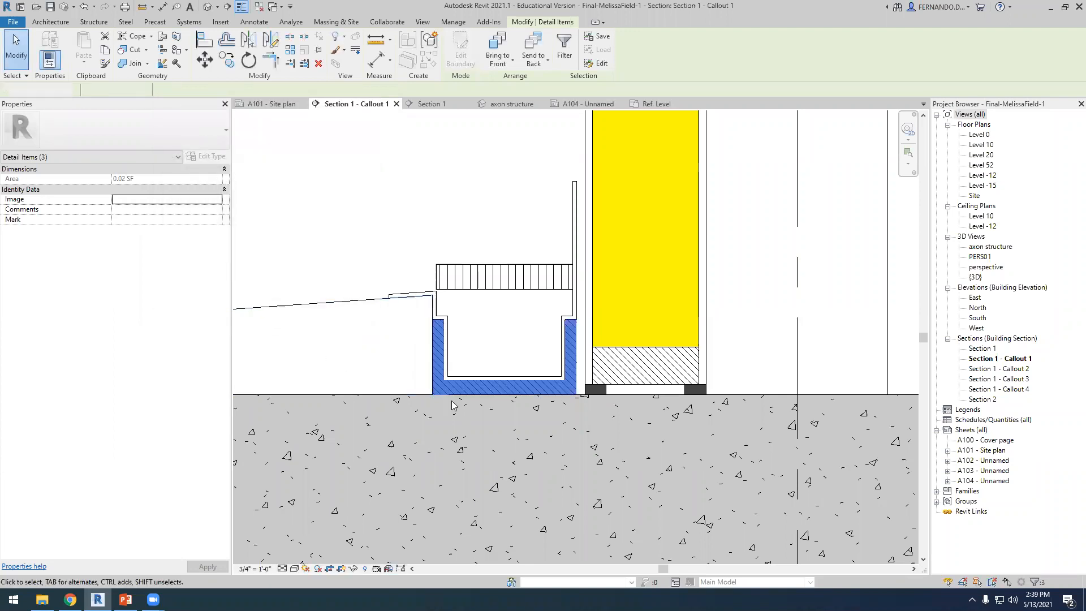
key("Escape")
scroll(488, 426, "down", 1)
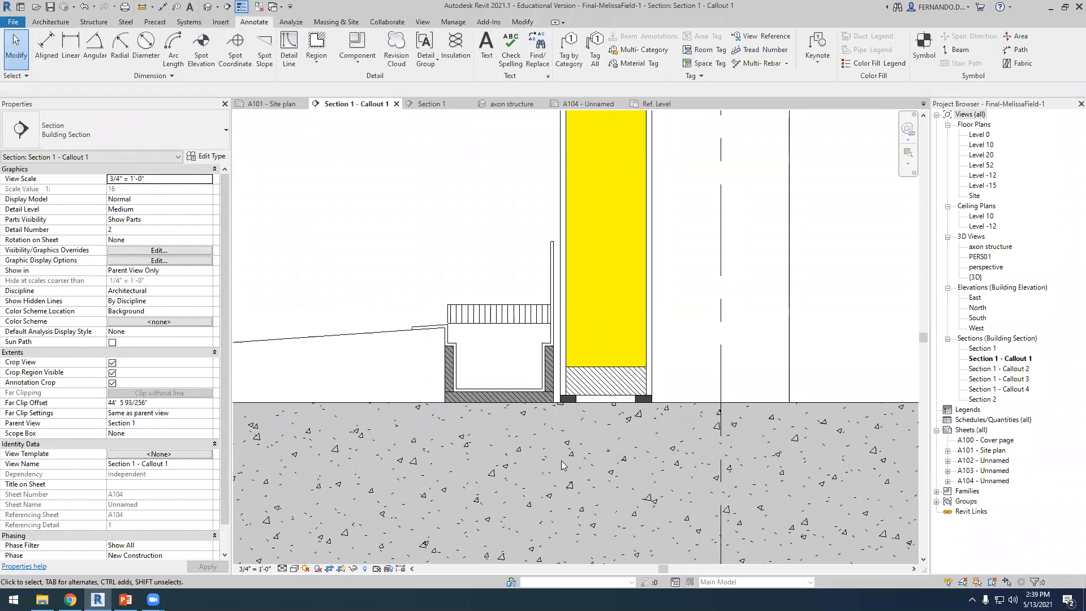
scroll(641, 369, "up", 1)
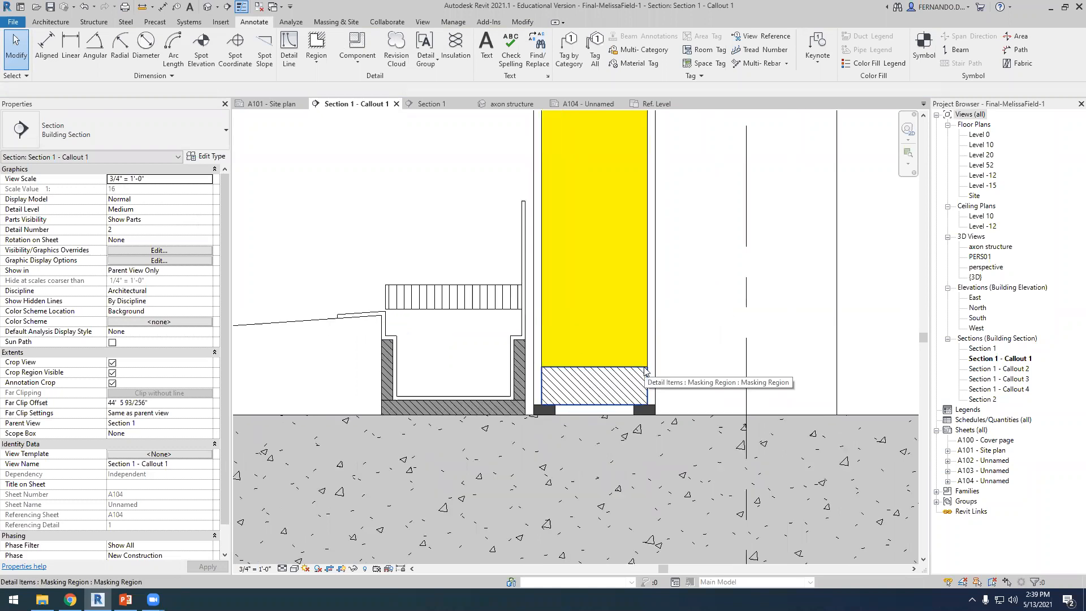
scroll(560, 388, "down", 1)
scroll(424, 433, "down", 2)
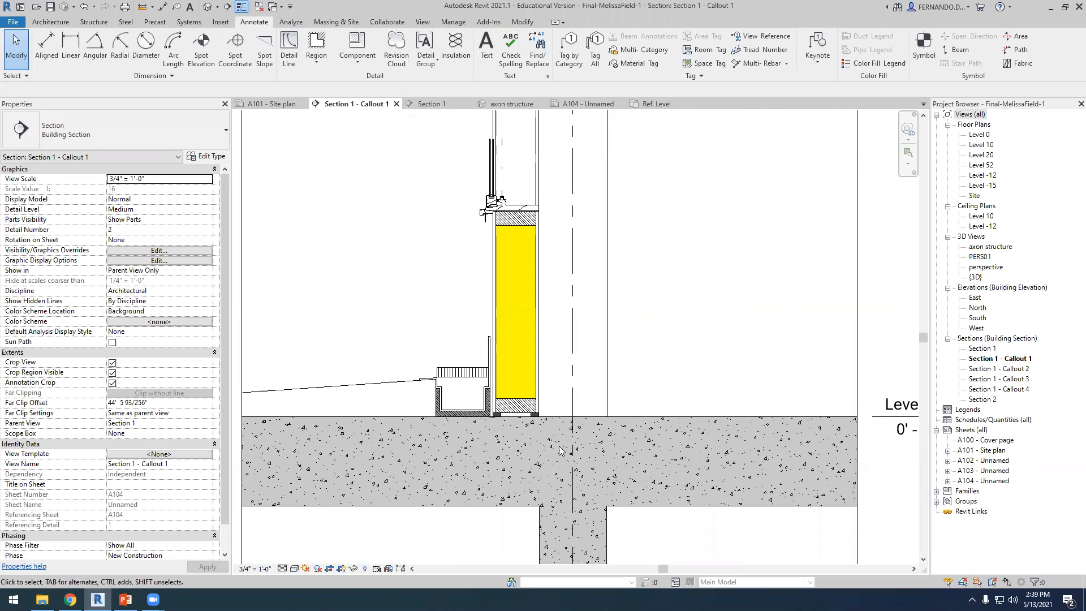
scroll(647, 417, "down", 2)
scroll(405, 419, "up", 1)
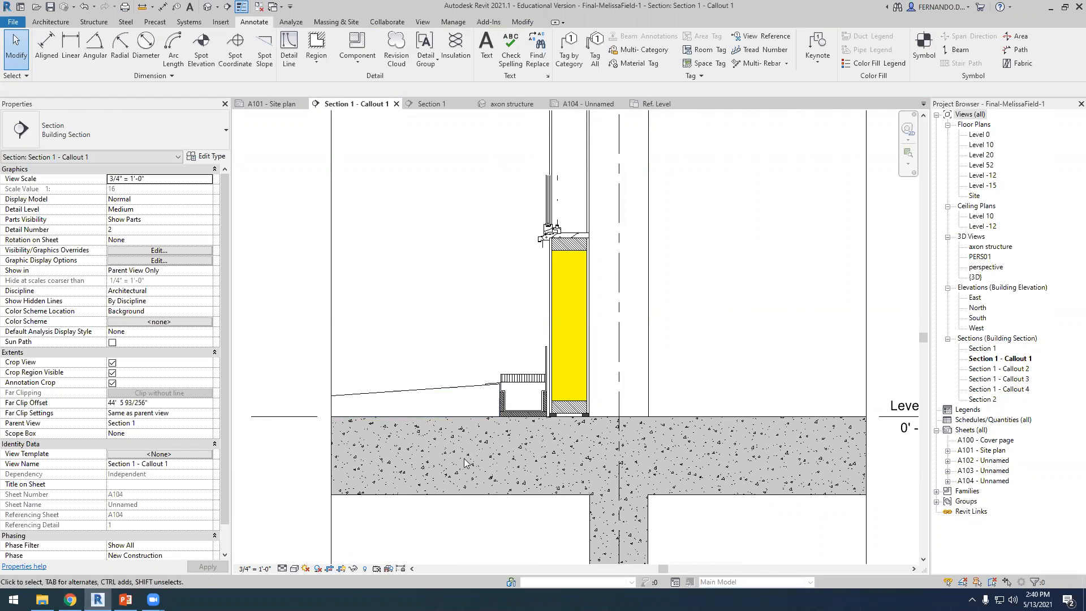
Check the drainage images in Chrome and override the sloped masking region beside the channel by element with Concrete foreground and Solid fill background patterns.
scroll(460, 451, "up", 3)
left_click(466, 399)
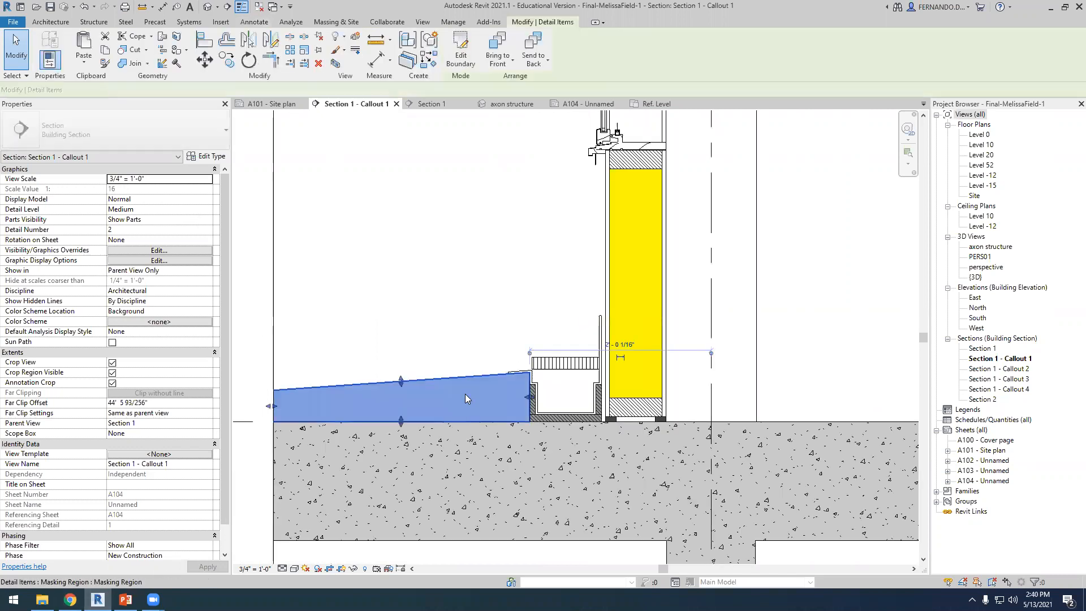
left_click(71, 599)
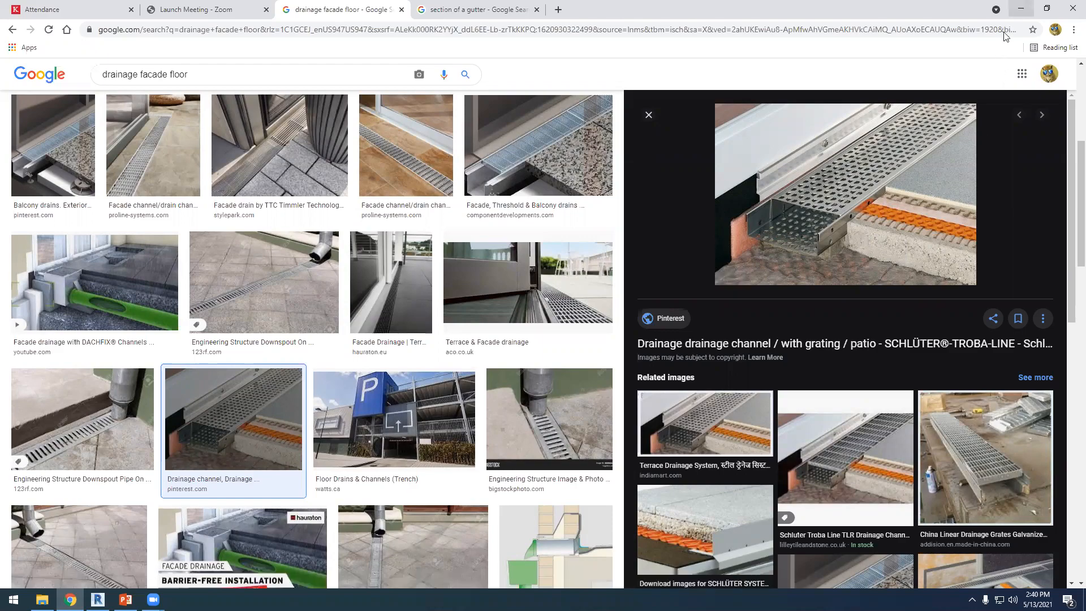
left_click(1022, 9)
right_click(440, 409)
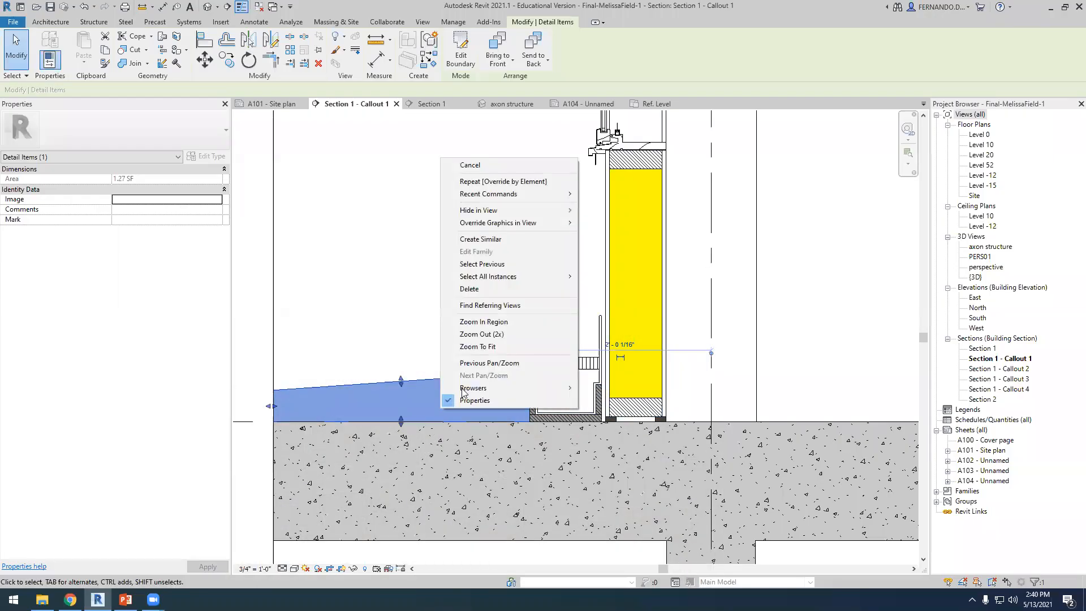
mouse_move(548, 222)
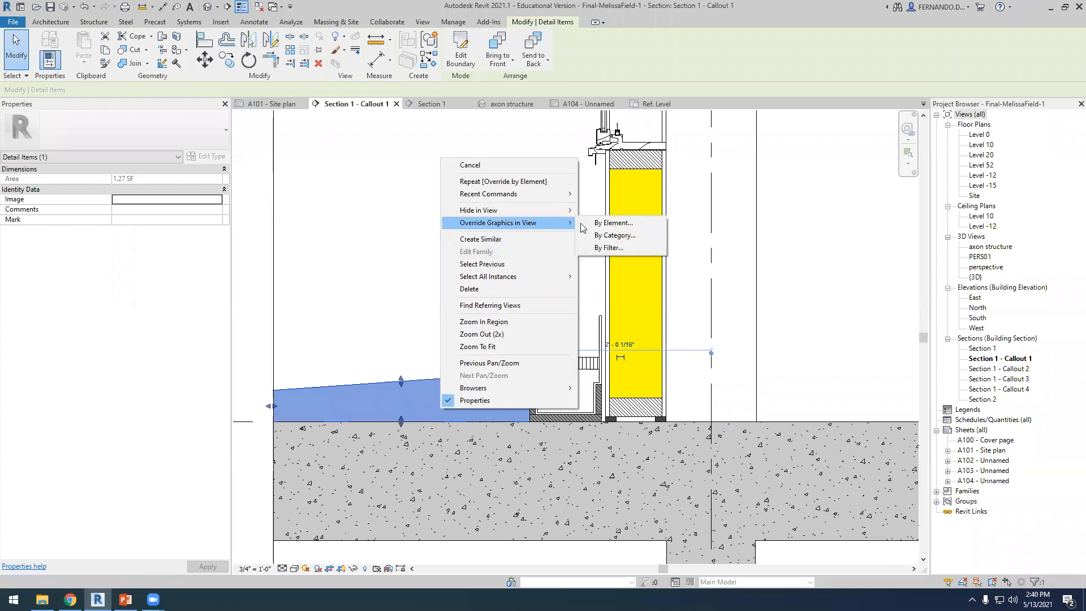
left_click(614, 223)
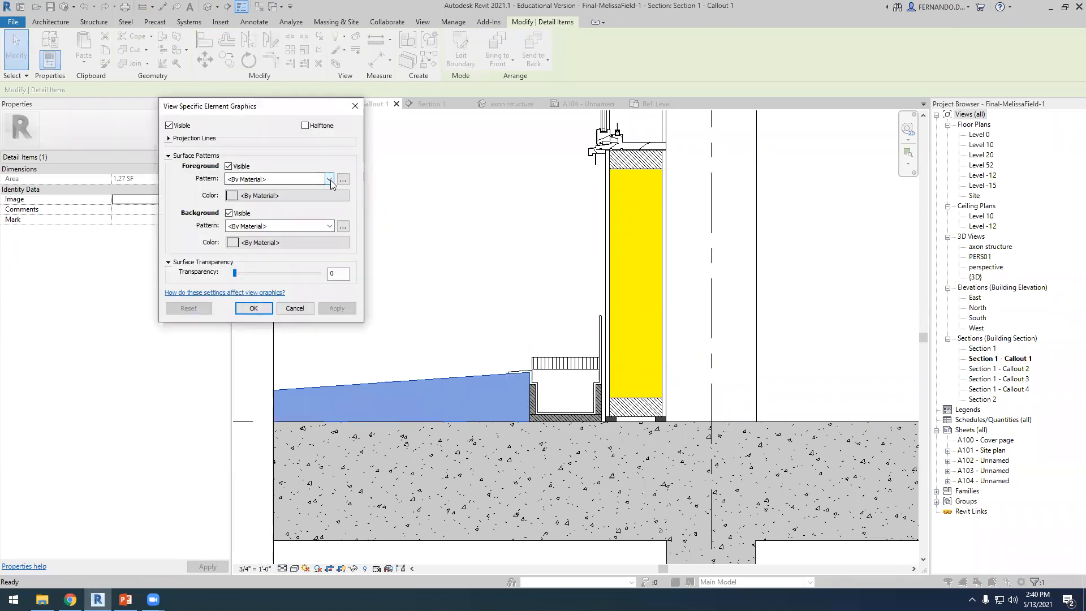
left_click(329, 179)
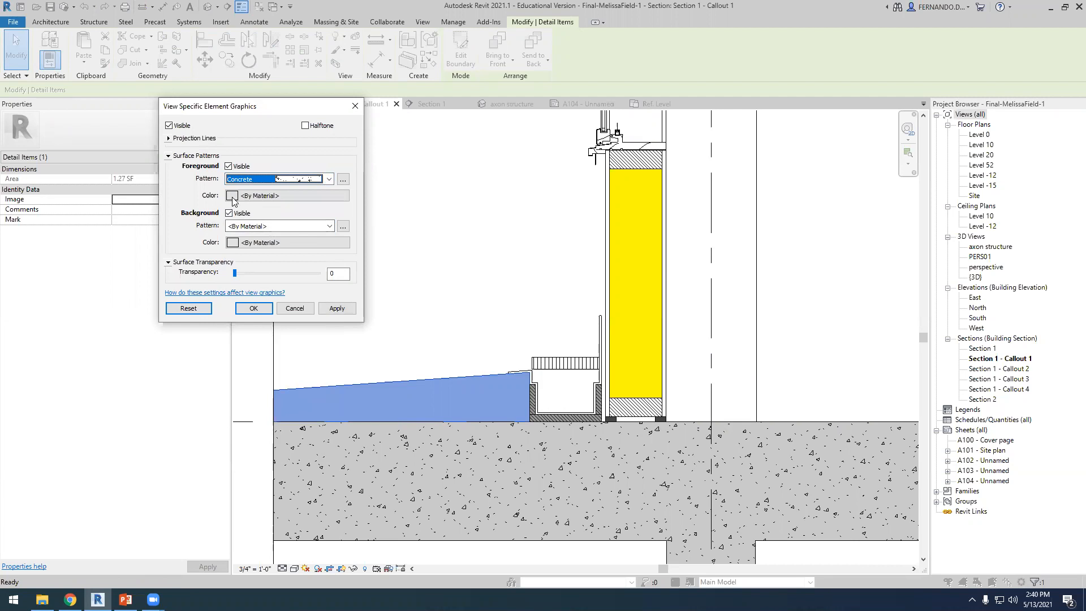
left_click(330, 225)
left_click(301, 247)
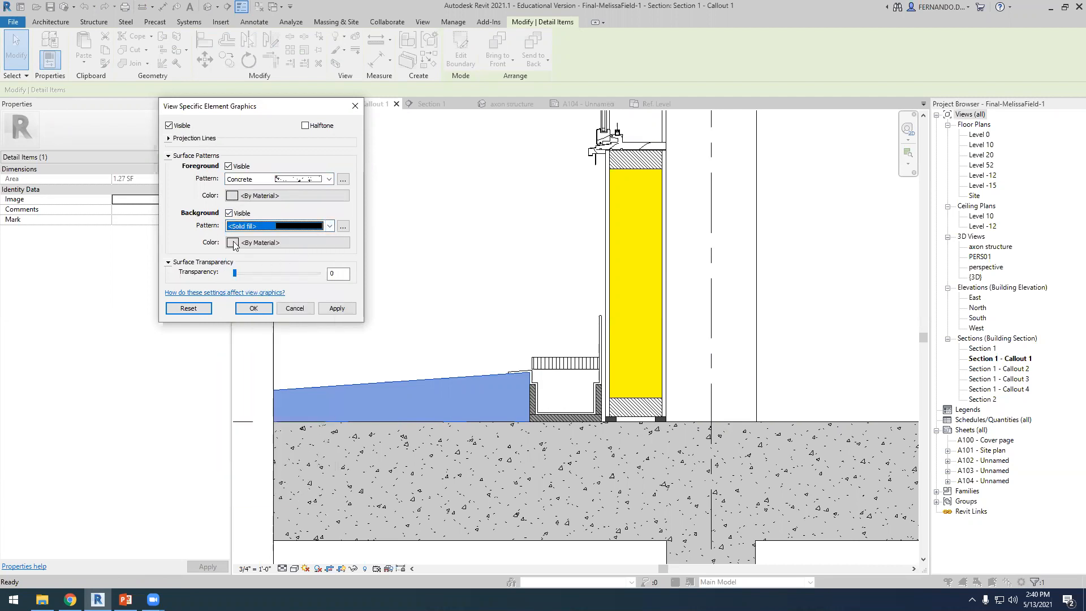
Colour the sloped masking region's background pattern RGB 207-207-207 and apply the override.
left_click(233, 242)
left_click_drag(389, 182, 389, 146)
left_click(321, 312)
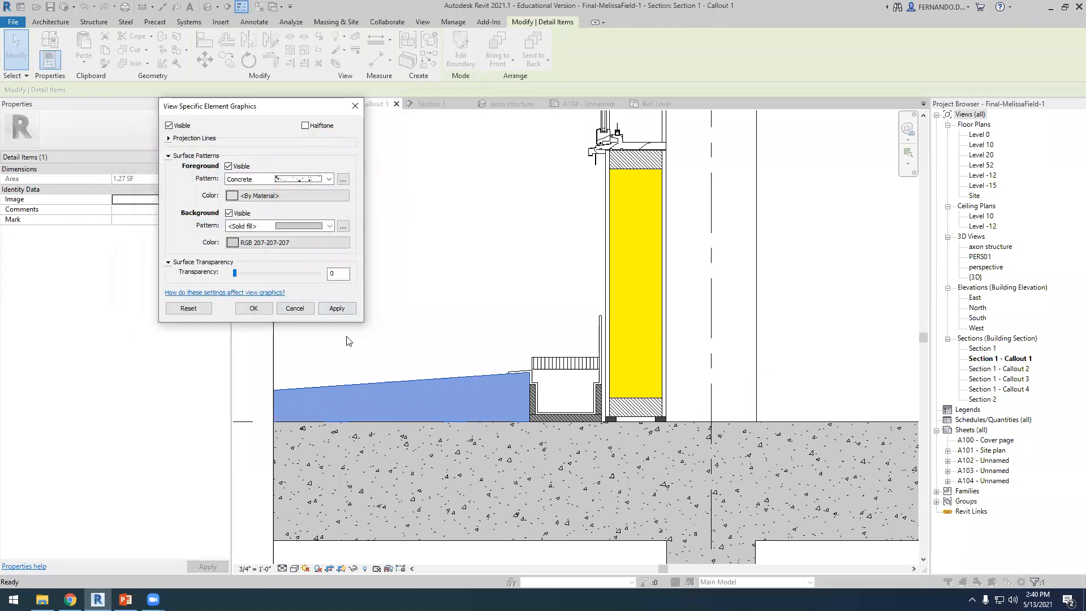
left_click(338, 309)
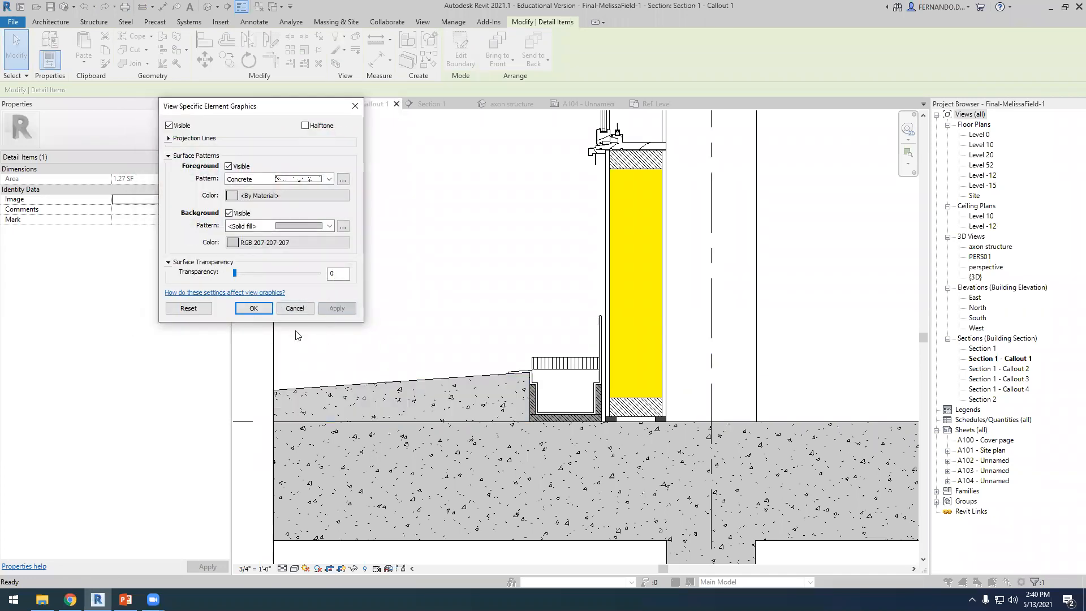
Colour the sloped region's Solid fill background pattern RGB 230-230-230, apply the override and deselect the region.
left_click(330, 226)
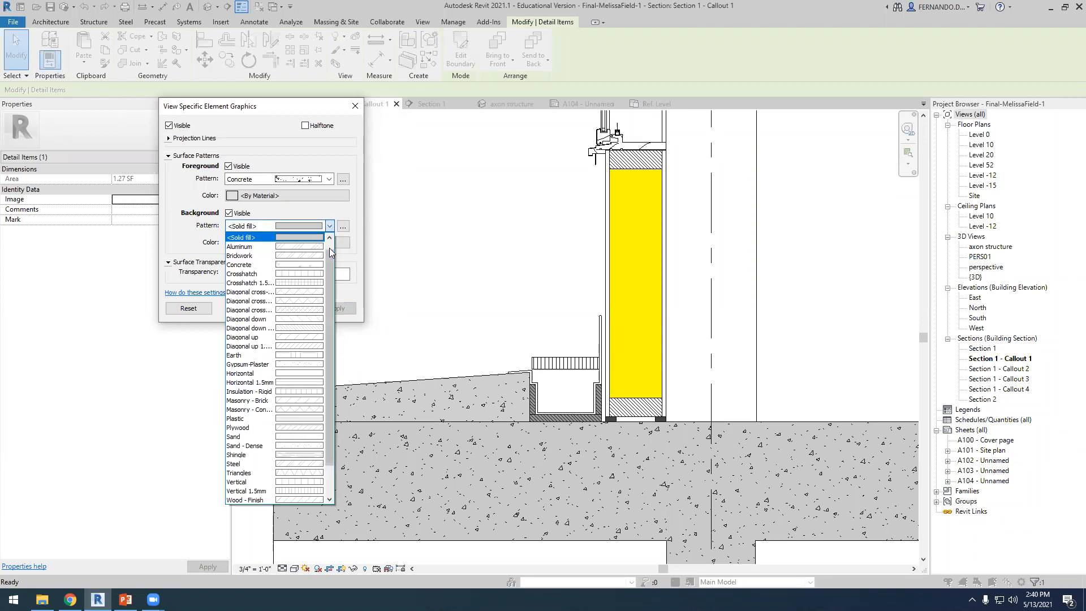
left_click(281, 237)
left_click(285, 242)
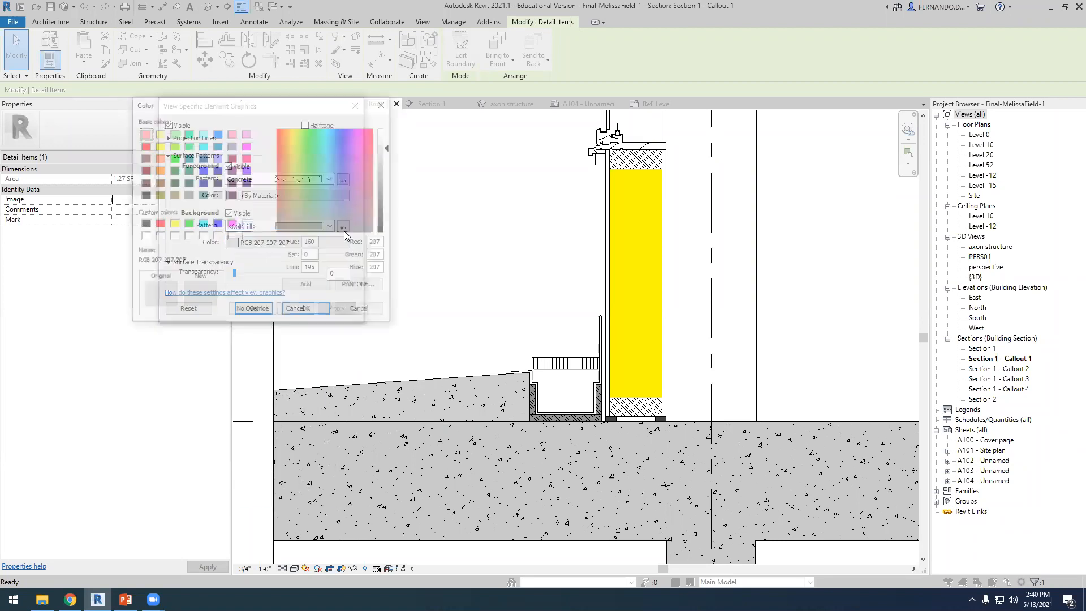
left_click_drag(389, 148, 390, 143)
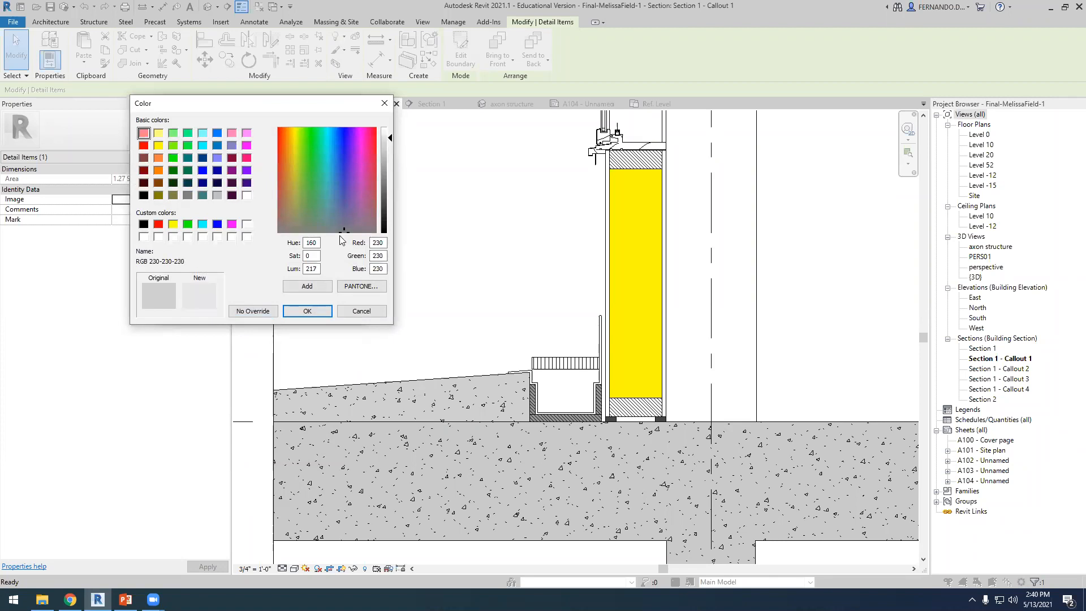
left_click(307, 311)
left_click(342, 311)
left_click(266, 311)
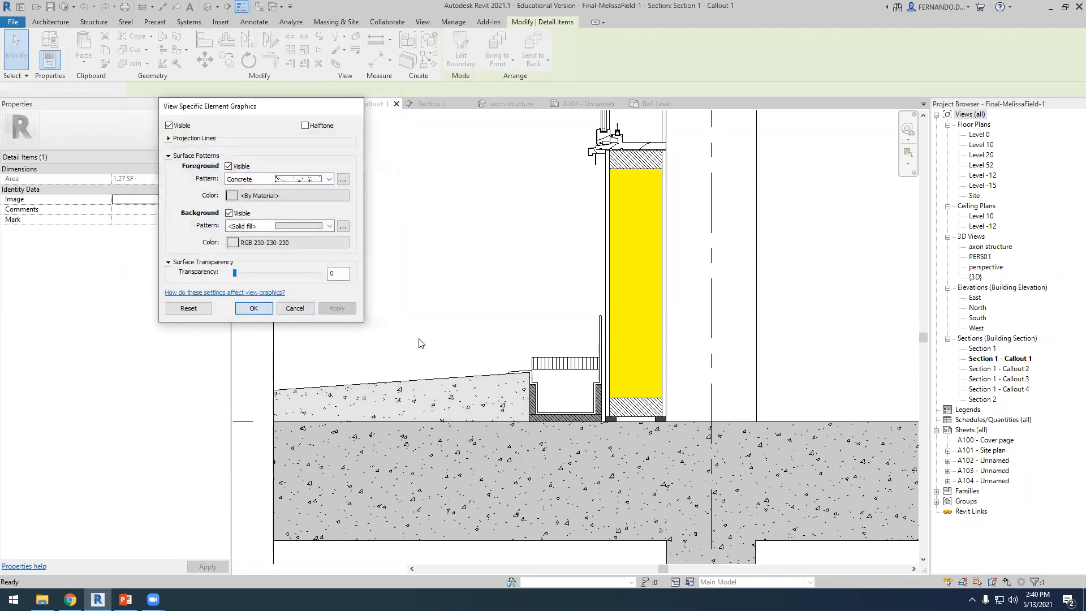
left_click(427, 339)
Examine the sloped paving, drainage channel, wall base and slab hatching in the callout.
scroll(428, 339, "down", 2)
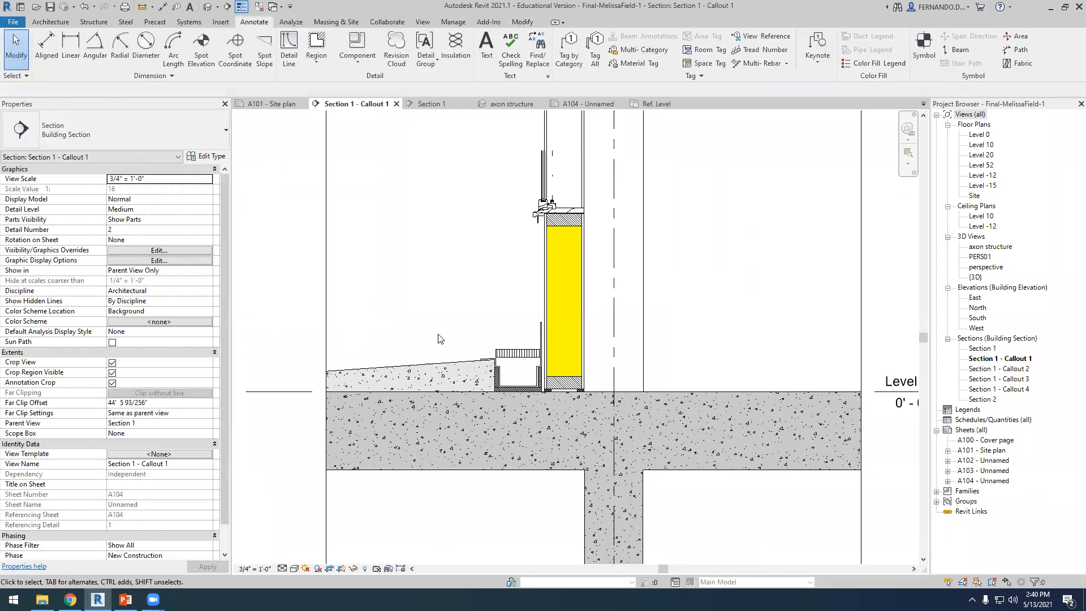
scroll(436, 416, "up", 1)
scroll(456, 419, "up", 1)
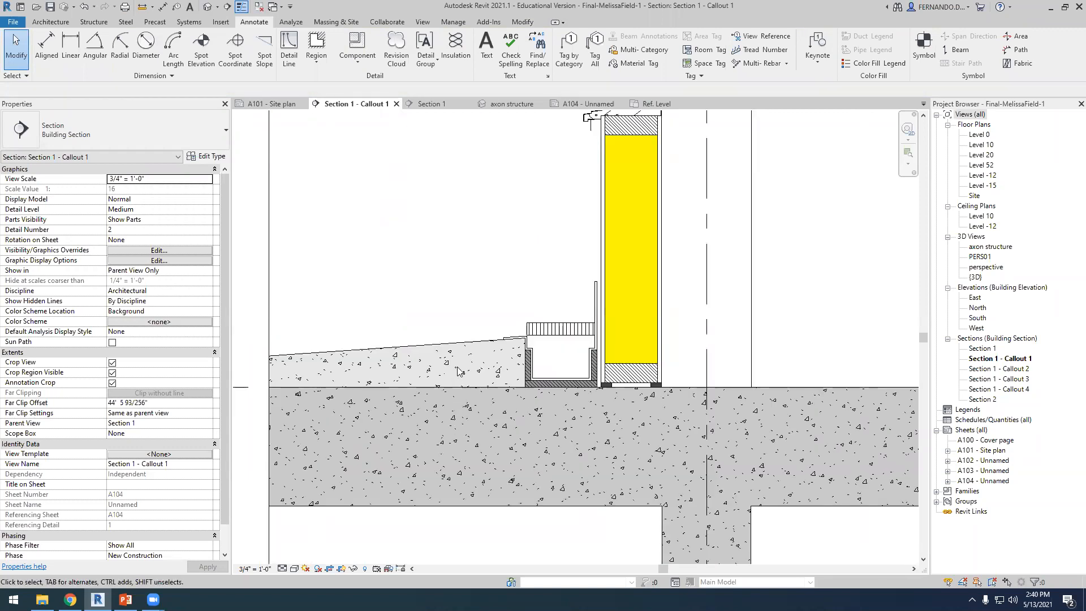
scroll(435, 438, "down", 2)
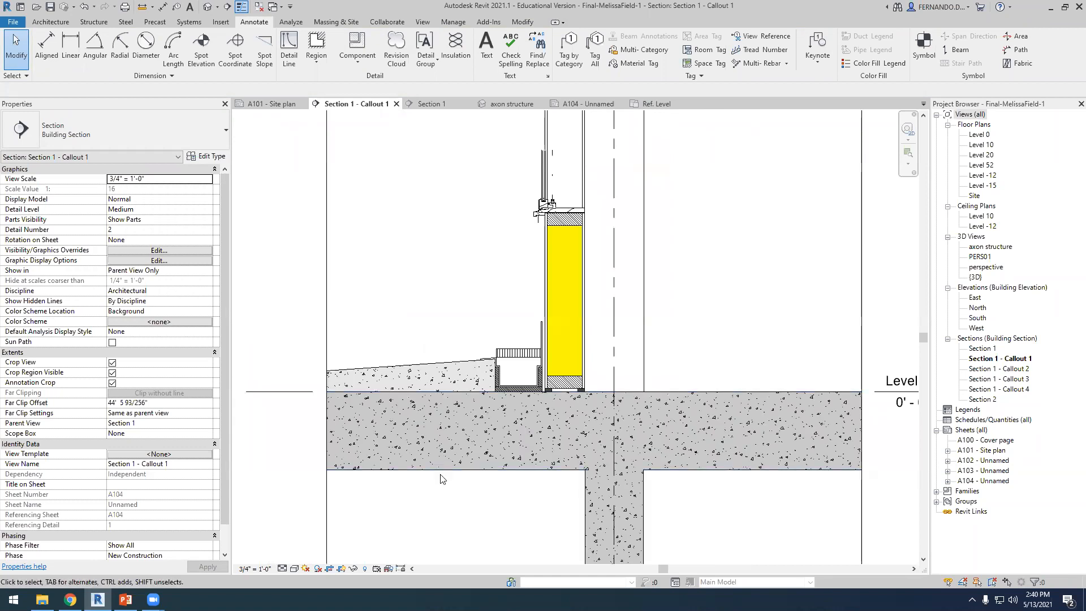
scroll(634, 380, "up", 1)
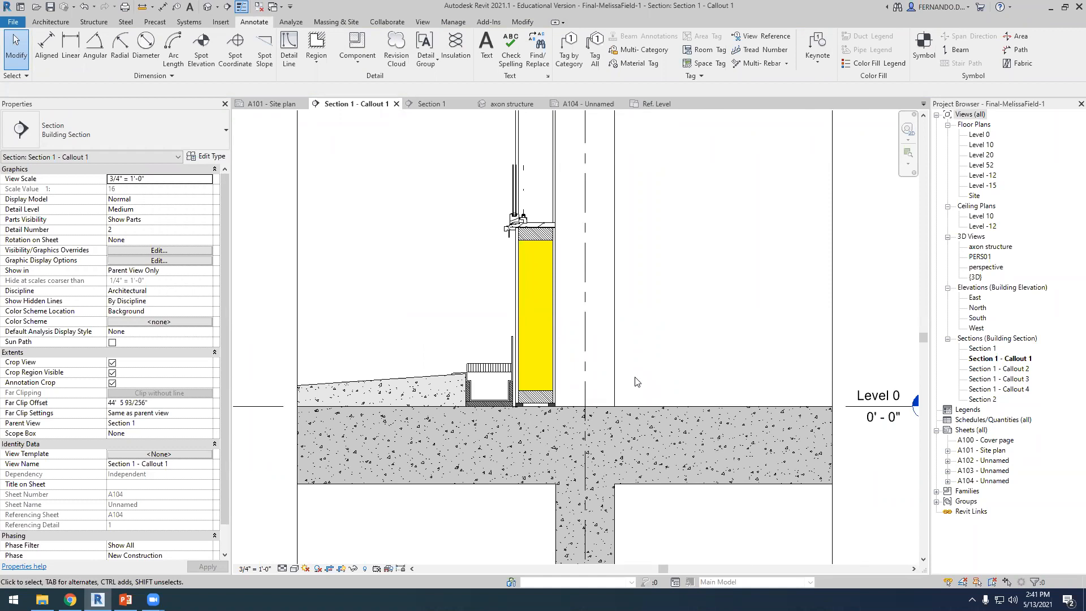
scroll(457, 440, "up", 1)
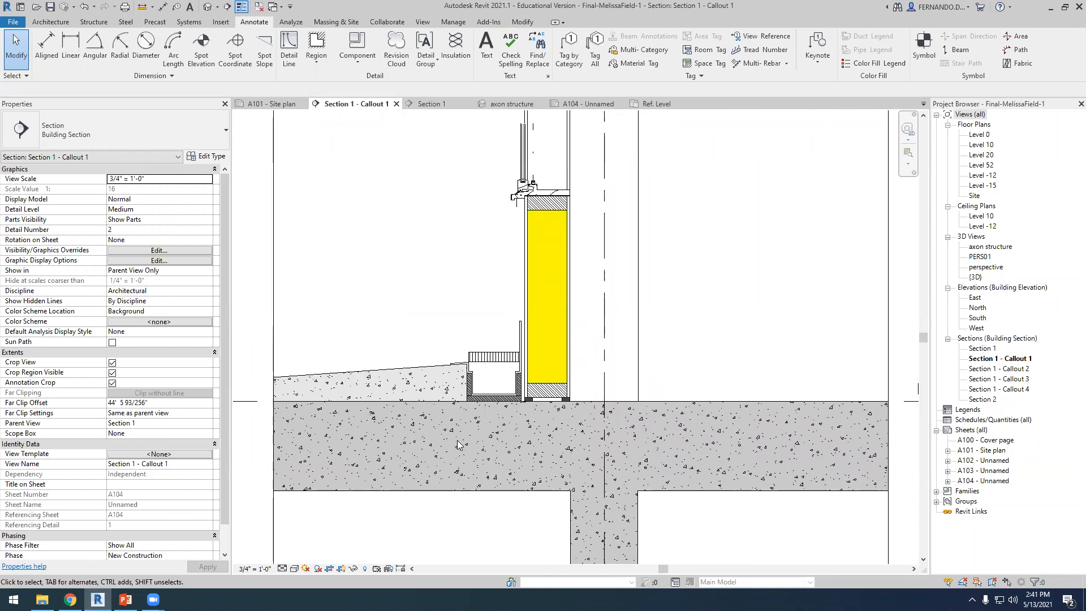
scroll(452, 382, "up", 1)
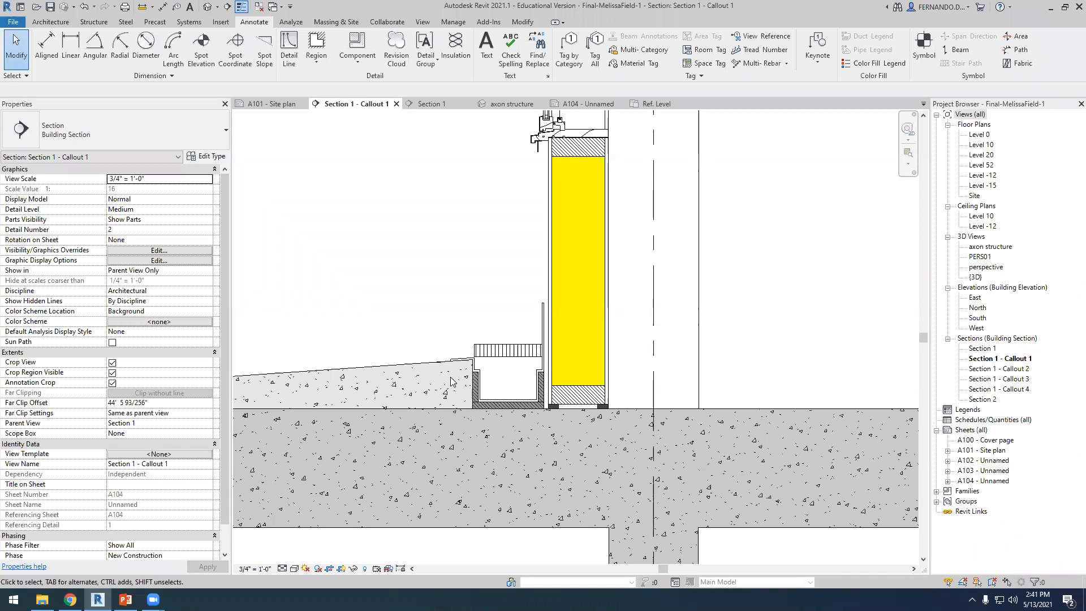
scroll(495, 335, "down", 1)
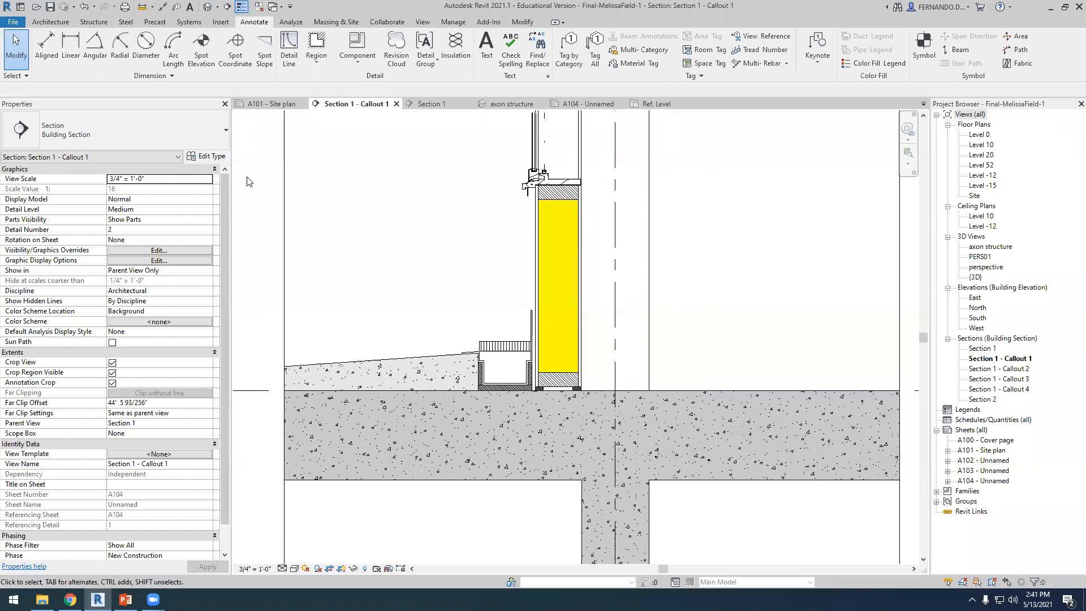
scroll(441, 413, "down", 1)
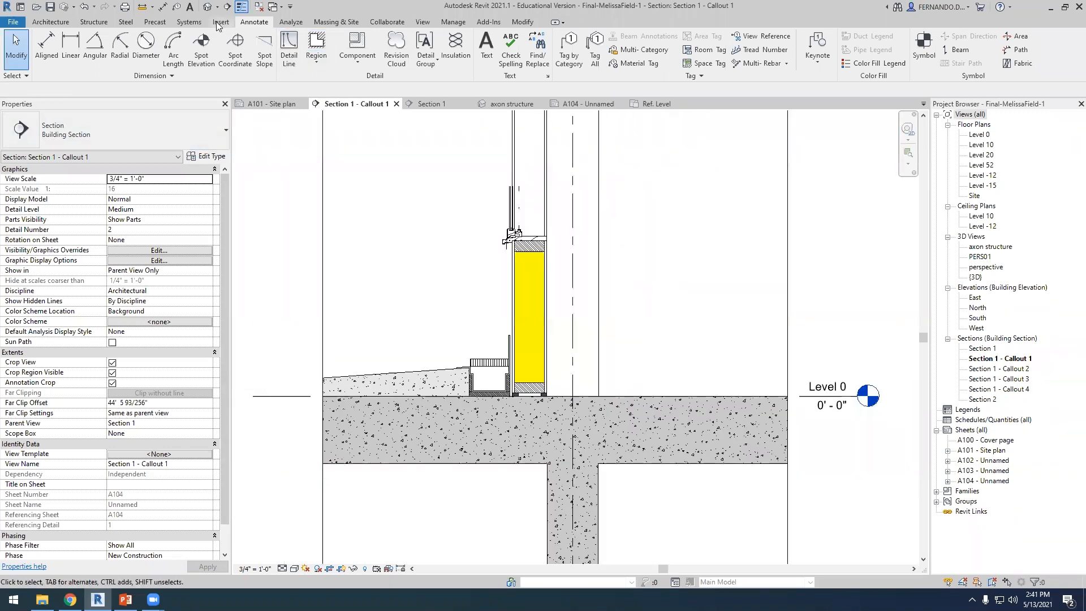
Turn off the Thin Lines display and check the line weights around the window sill, wall base and channel.
left_click(241, 9)
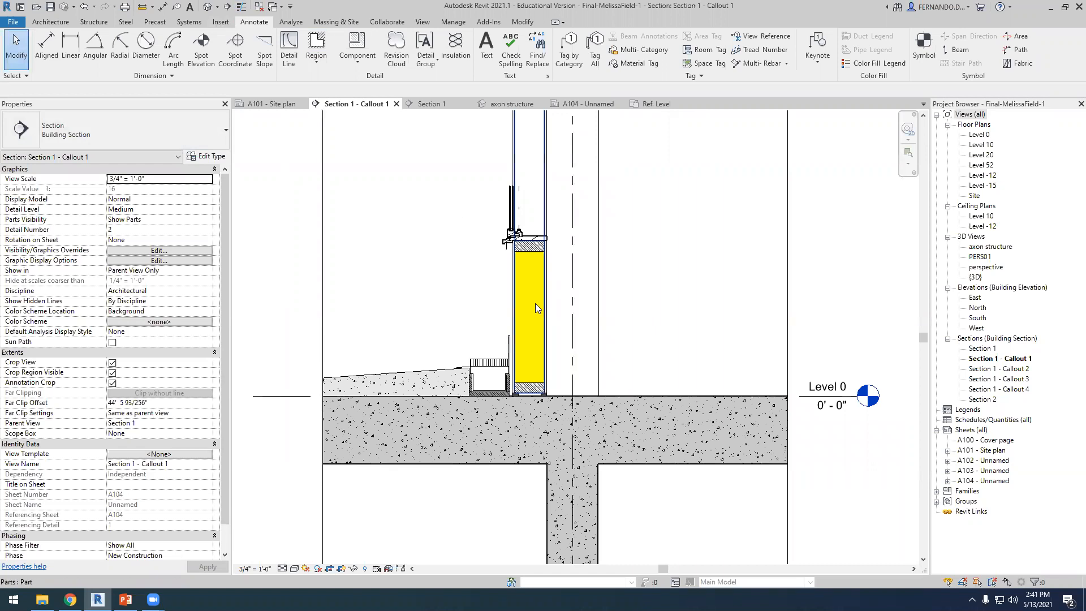
scroll(535, 303, "up", 2)
scroll(602, 326, "up", 1)
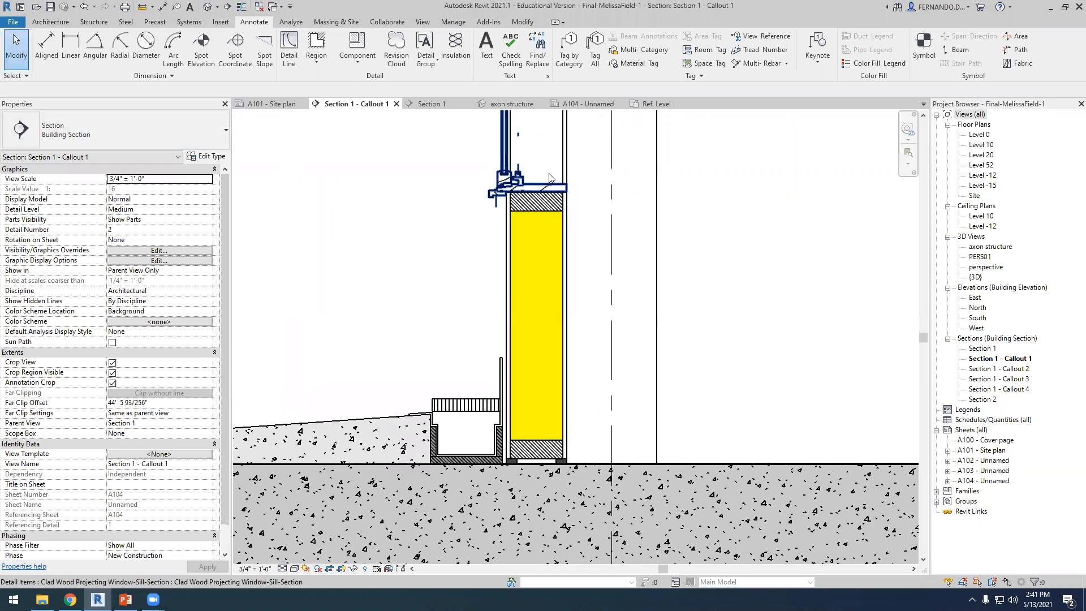
scroll(616, 368, "down", 2)
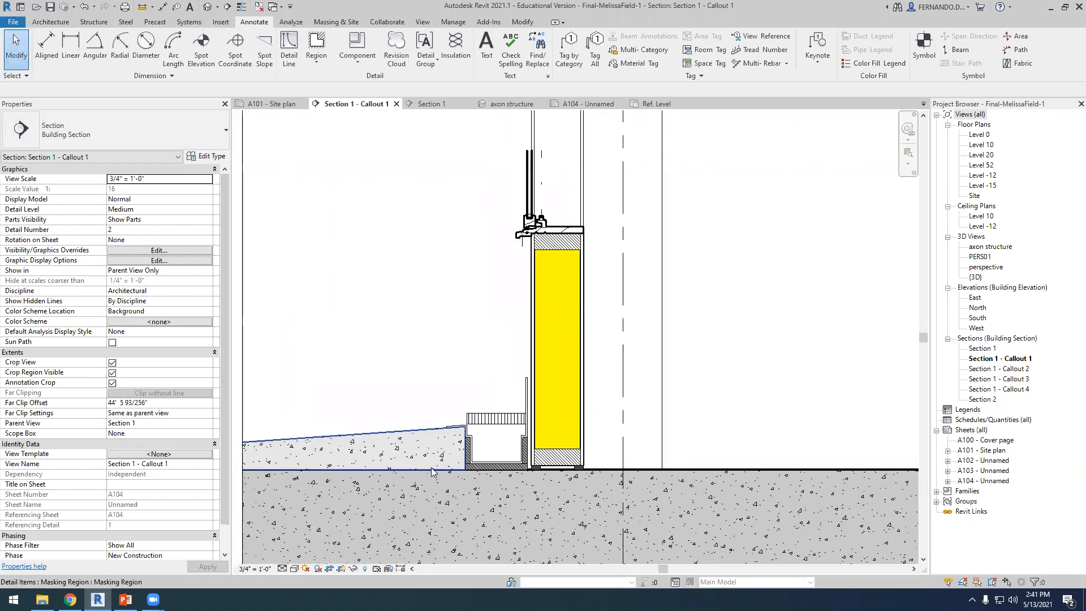
scroll(502, 469, "up", 1)
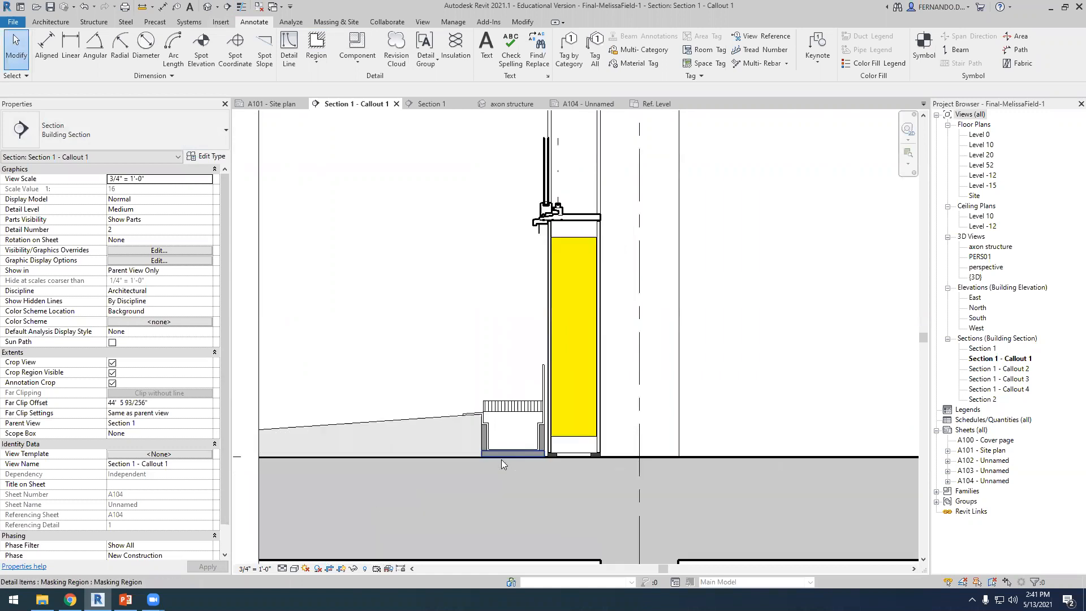
Draw chained Thin Lines detail lines about 2' 7 1/4" along the paving slope, then up and over the channel flange to the grating.
left_click(290, 45)
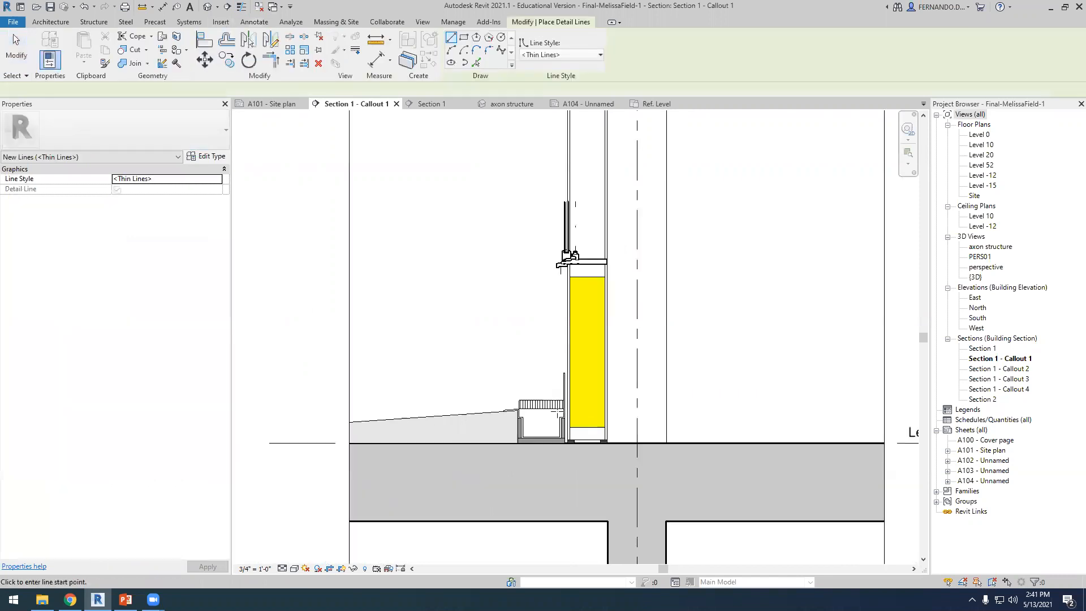
scroll(295, 416, "up", 3)
scroll(295, 417, "up", 2)
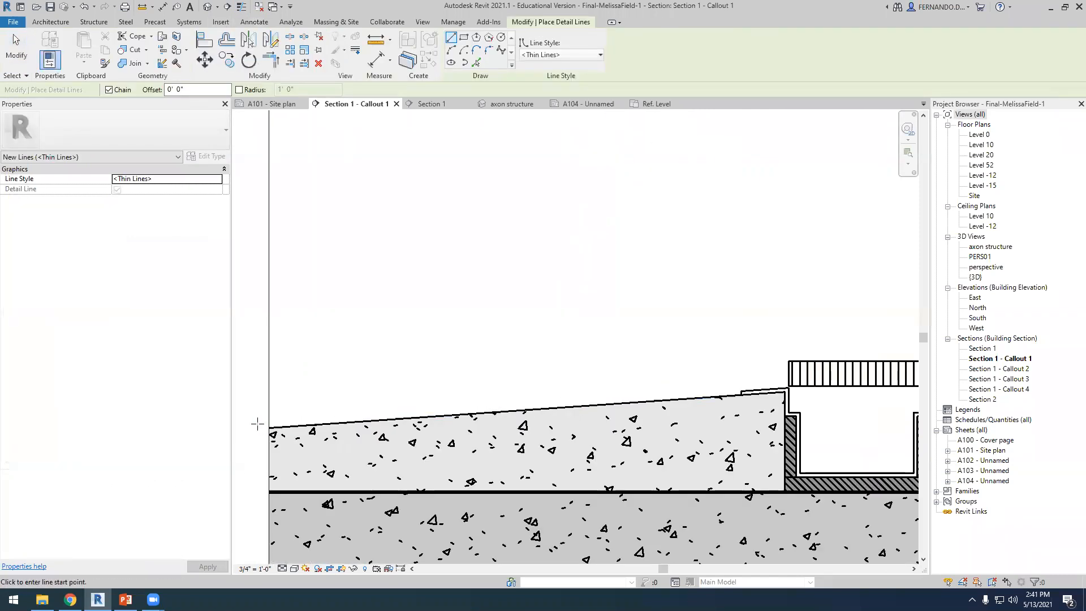
left_click(258, 424)
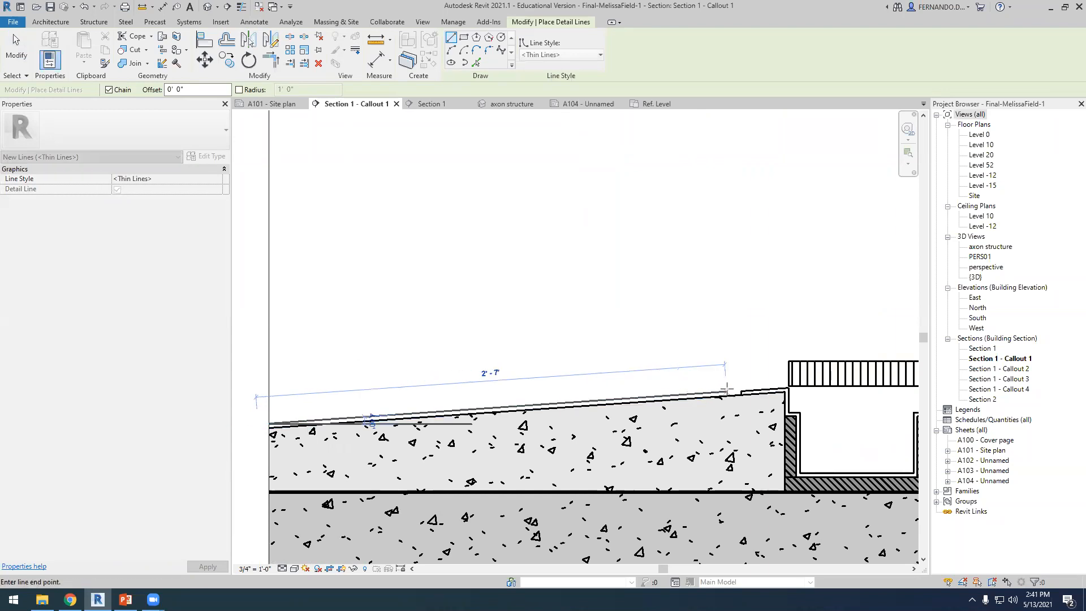
scroll(730, 389, "up", 2)
left_click(732, 393)
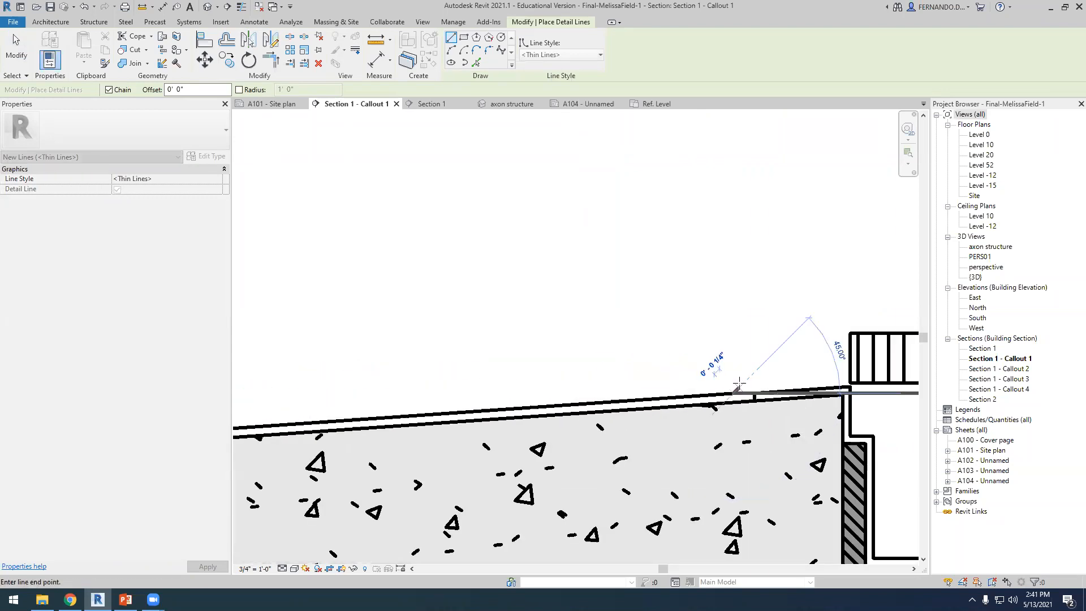
scroll(750, 384, "up", 1)
left_click(753, 383)
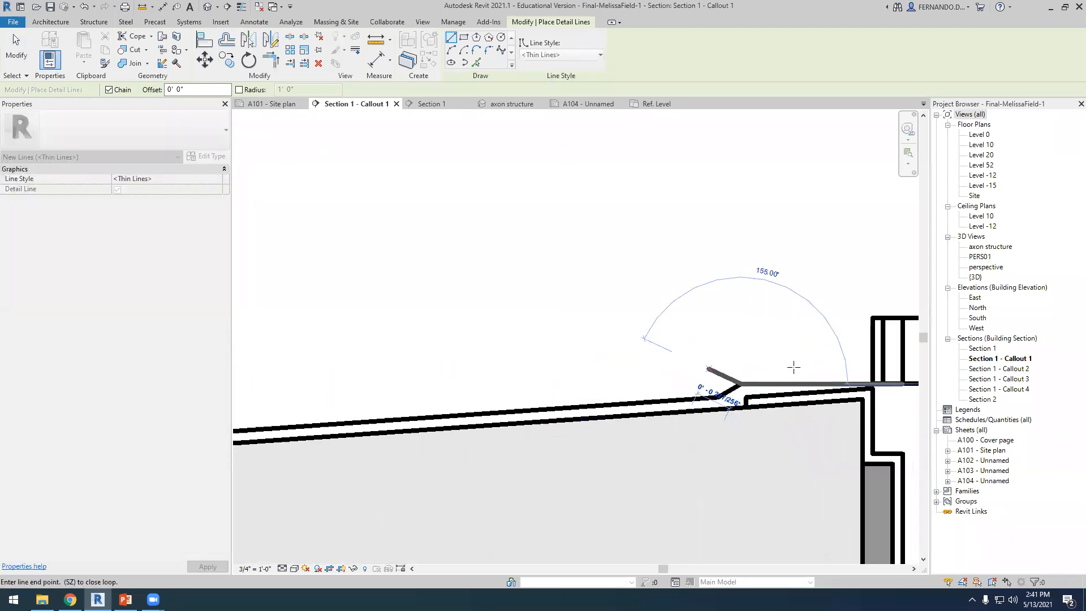
scroll(843, 373, "up", 1)
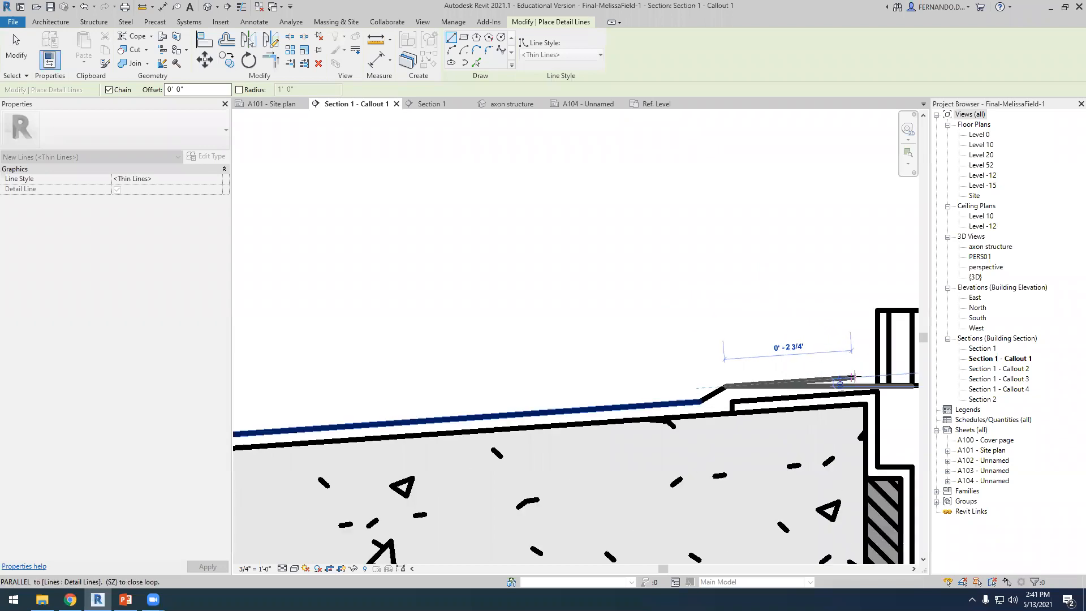
left_click(888, 375)
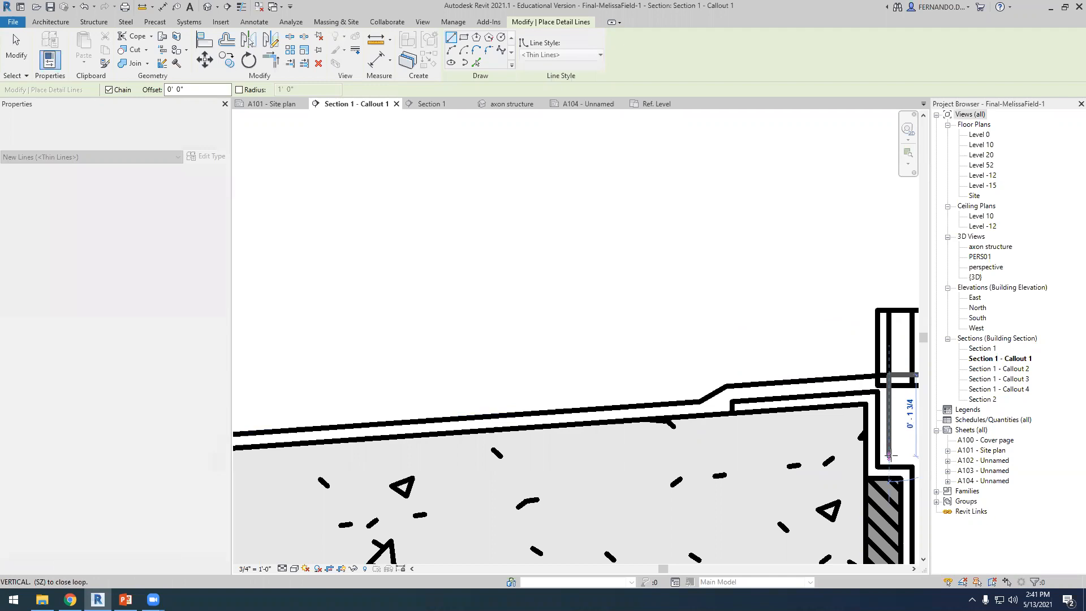
Continue the detail lines about 1 3/4" down inside the channel wall, across its ledge and about 3/4" down into the channel.
left_click(889, 456)
scroll(648, 452, "down", 2)
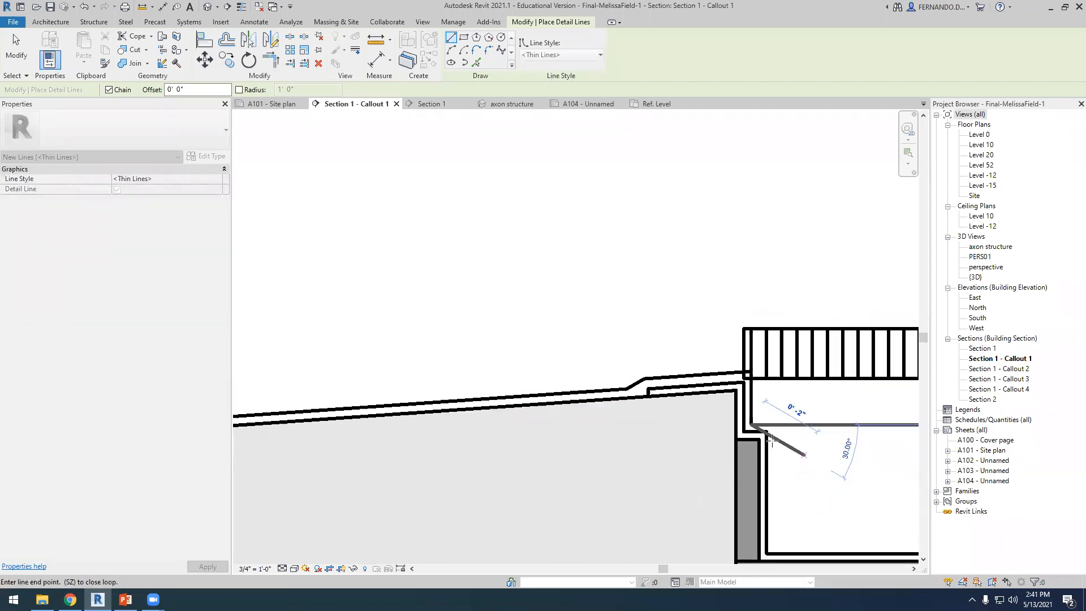
scroll(771, 438, "up", 2)
left_click(778, 426)
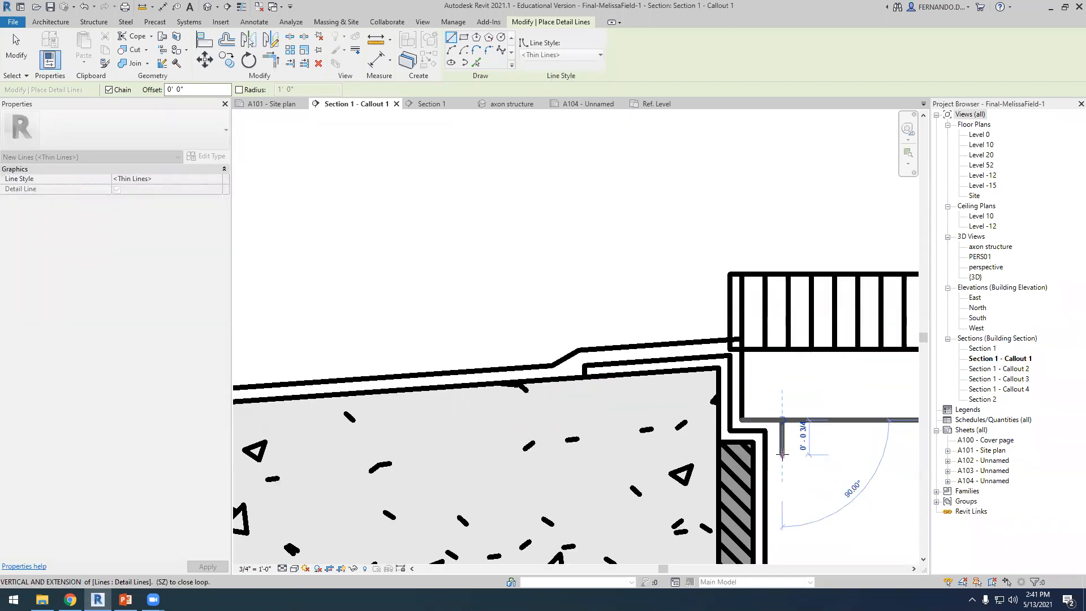
left_click(782, 454)
key("Escape")
key("Escape")
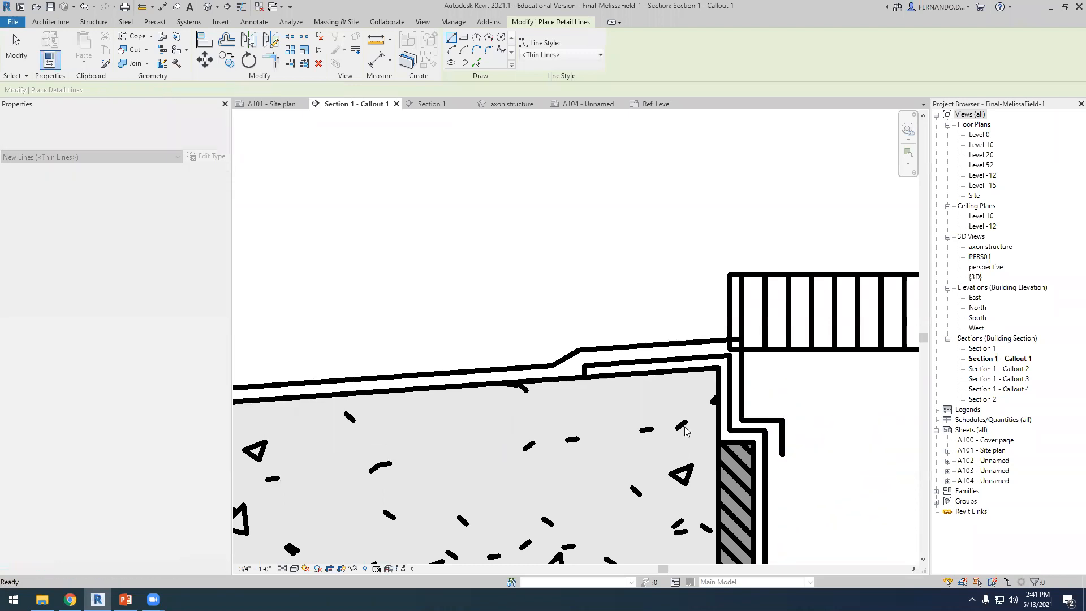
Change the line style of the six detail lines above the paving and inside the channel edge to Hidden.
scroll(685, 431, "down", 4)
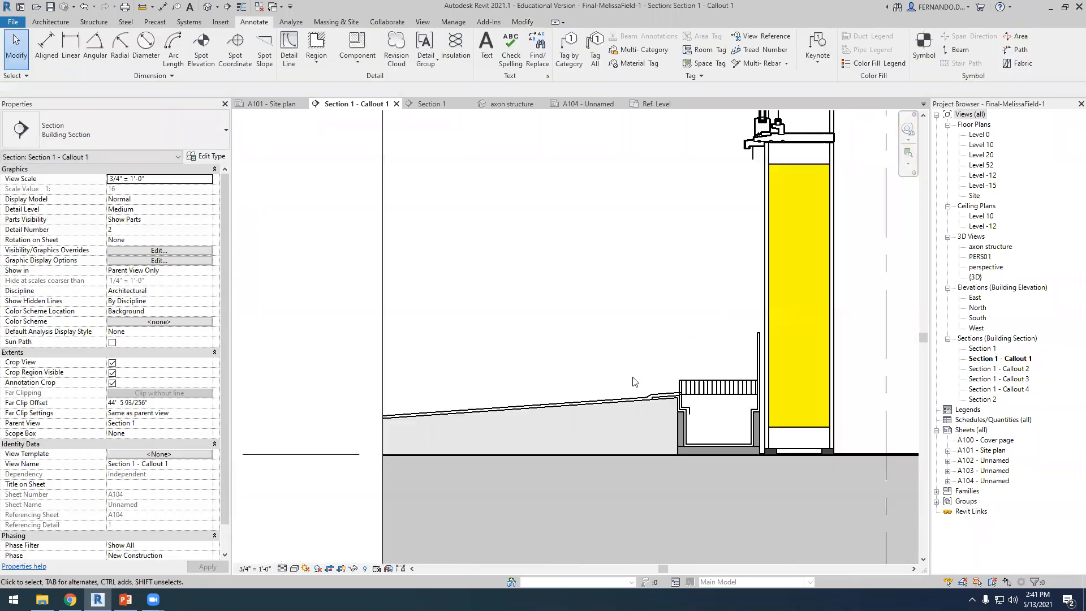
scroll(511, 395, "up", 1)
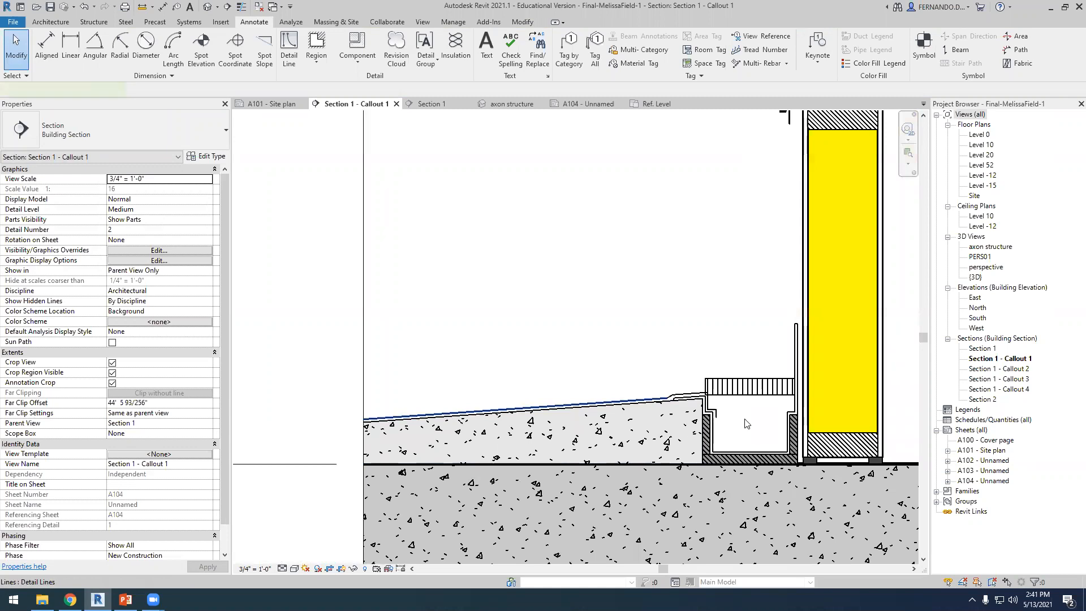
left_click(642, 399)
scroll(639, 391, "up", 5)
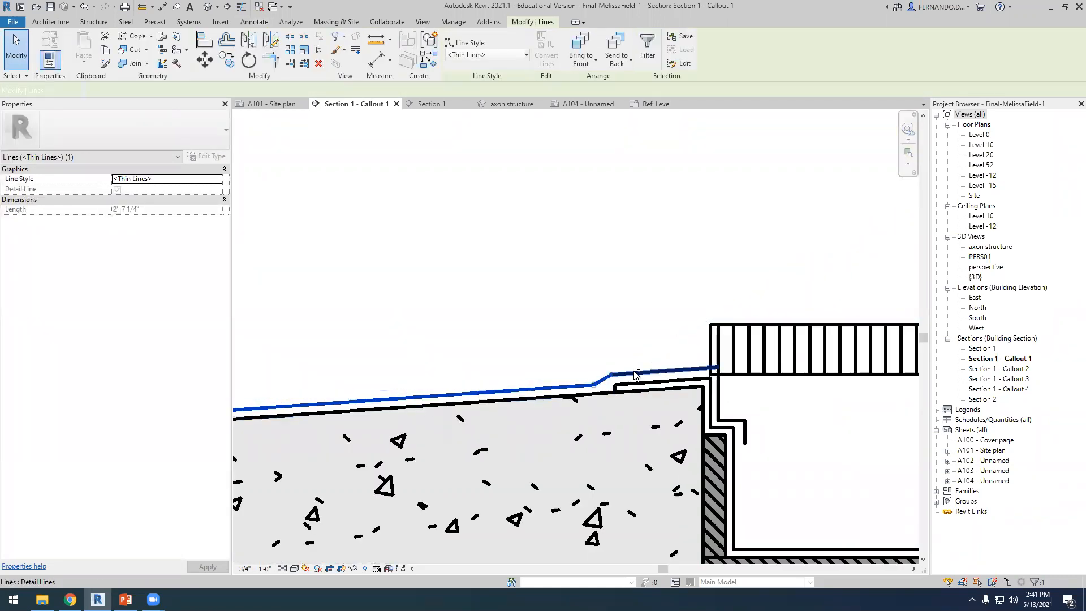
left_click(719, 396, "ctrl")
left_click(745, 432, "ctrl")
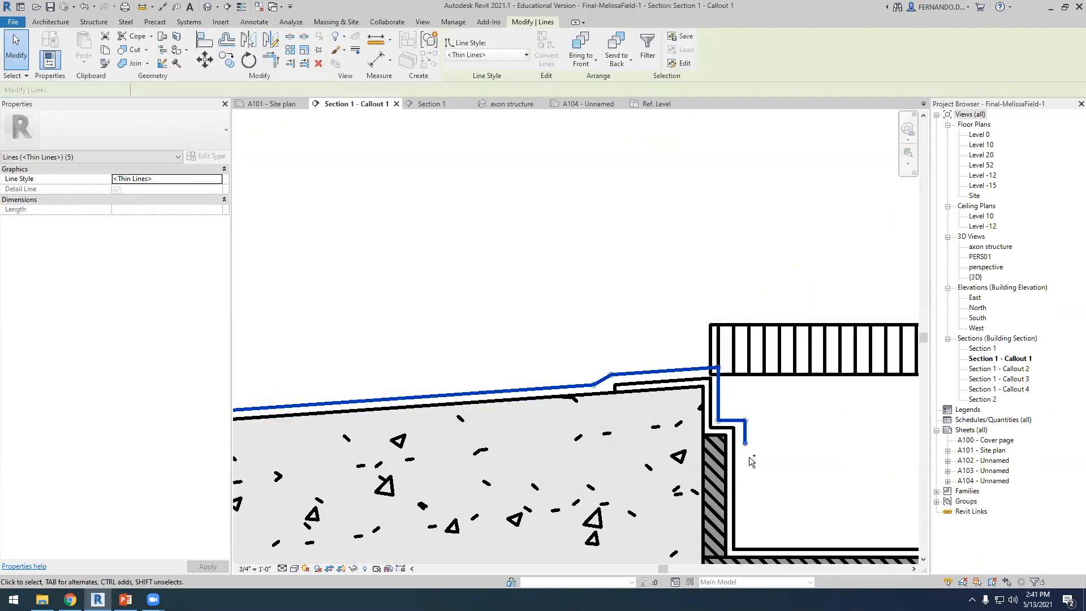
left_click(525, 55)
left_click(476, 124)
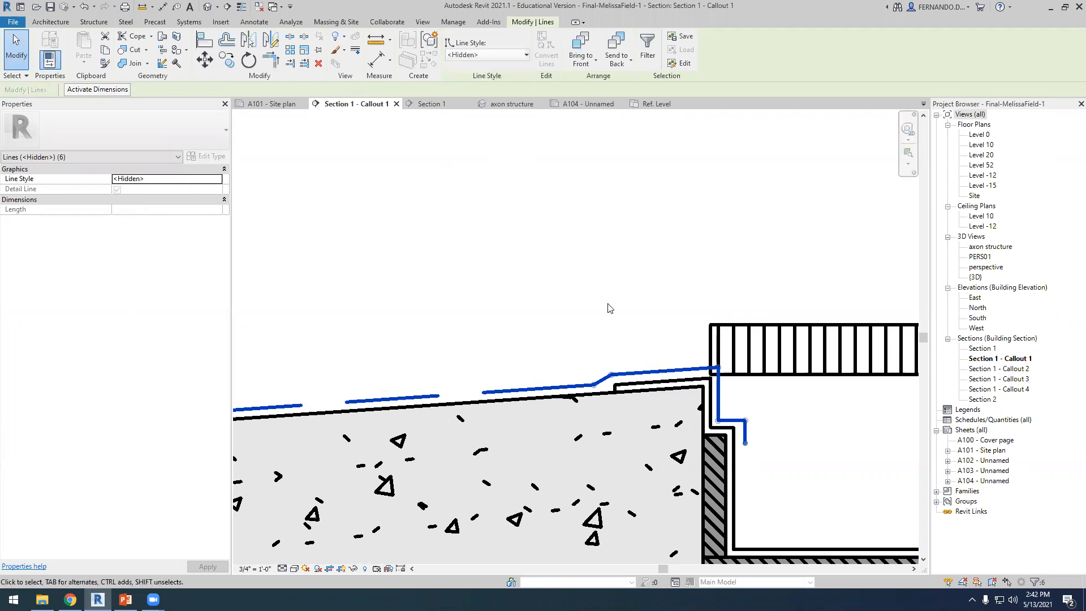
scroll(608, 308, "down", 5)
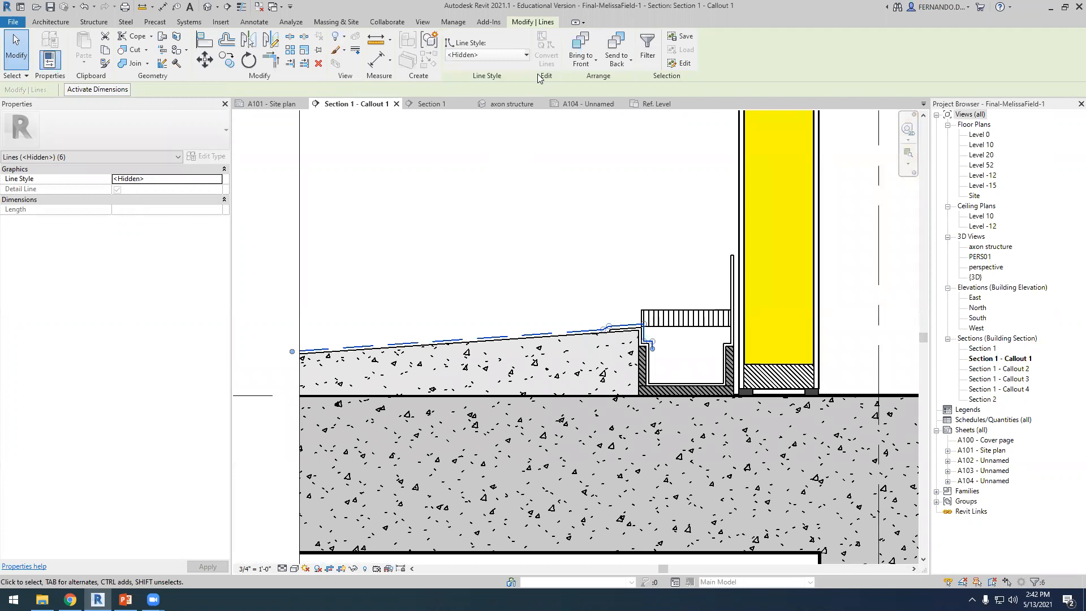
scroll(574, 337, "up", 3)
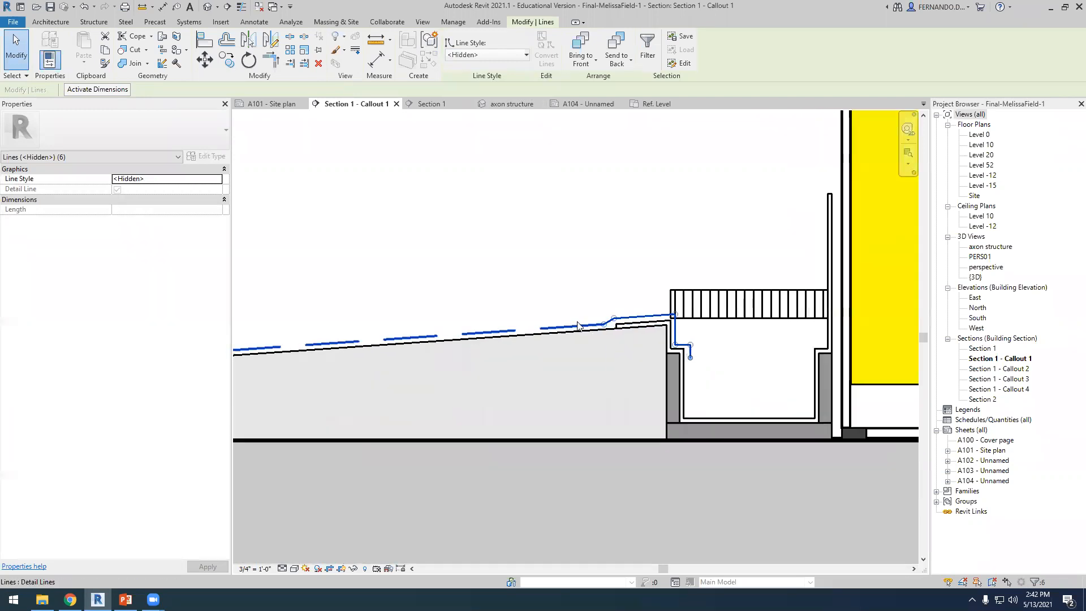
Override the projection line weight of the six Hidden detail lines over the paving and channel edge to 5 in this view.
left_click(509, 54)
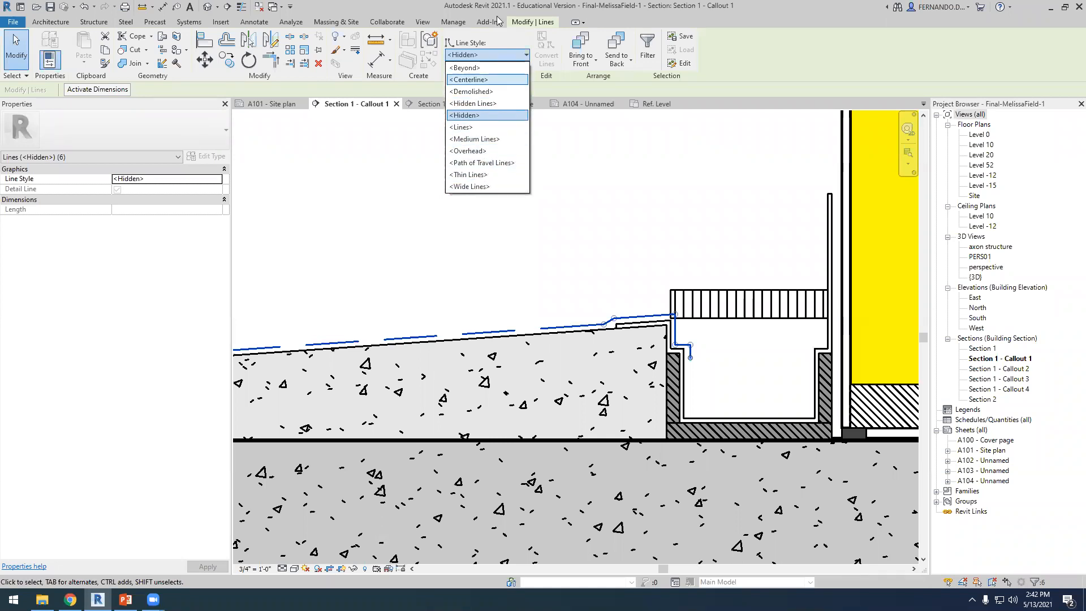
left_click(432, 5)
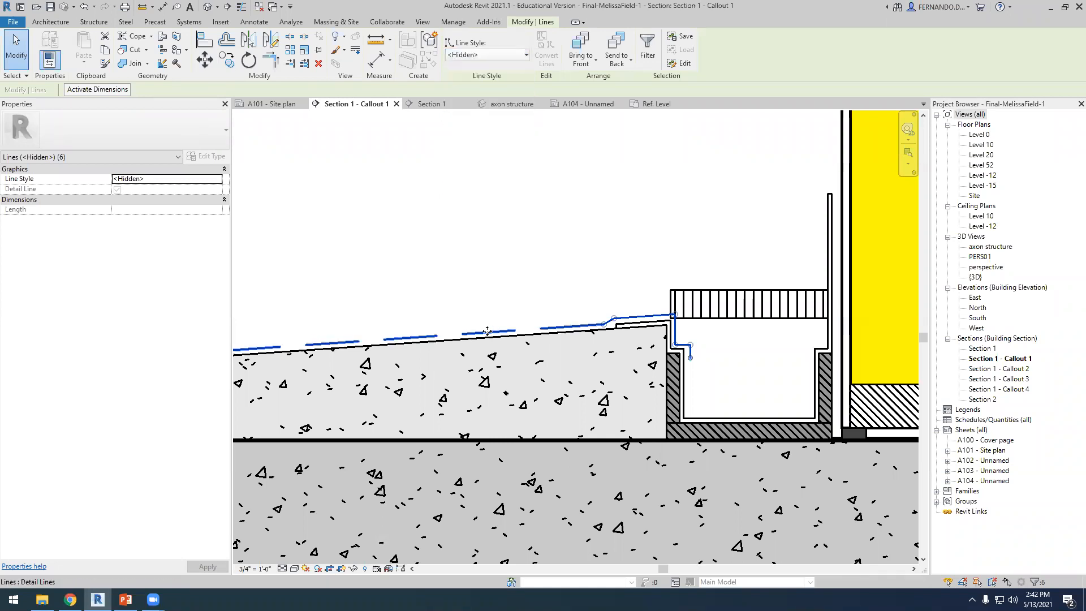
right_click(488, 351)
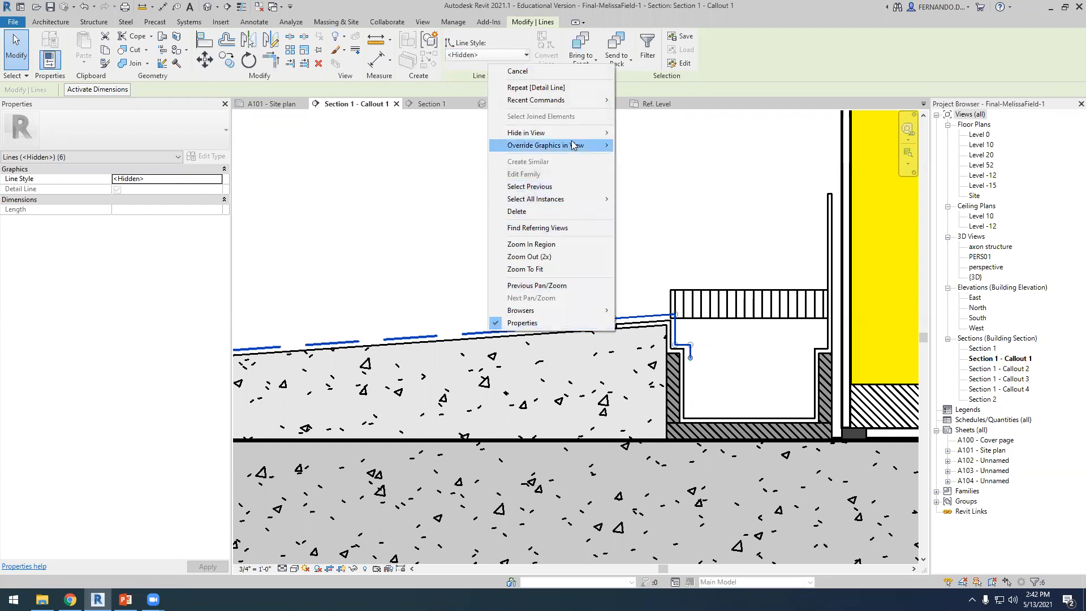
mouse_move(602, 145)
left_click(649, 146)
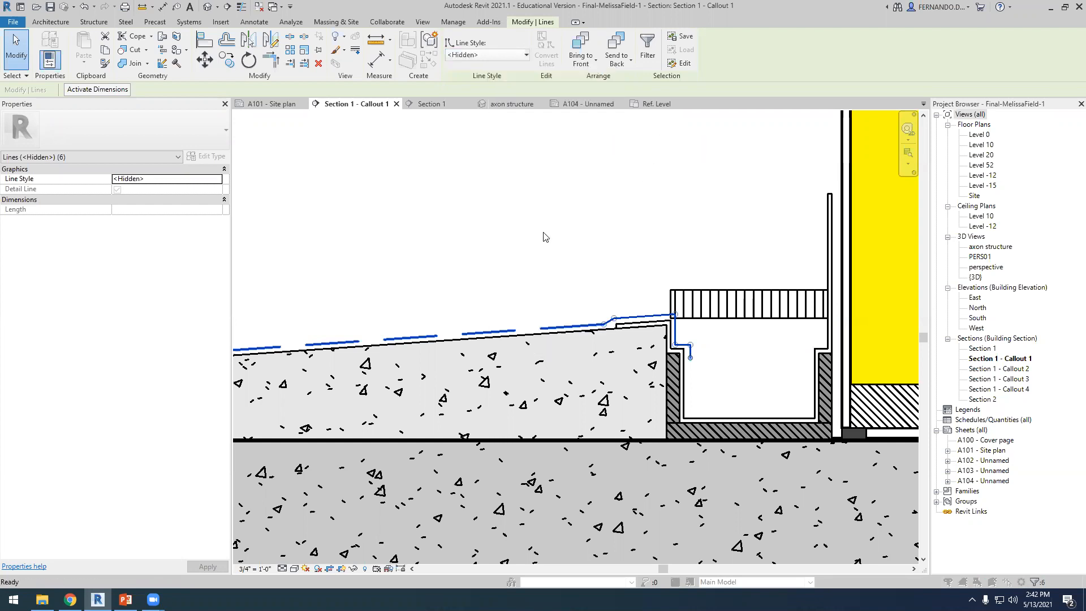
left_click(338, 187)
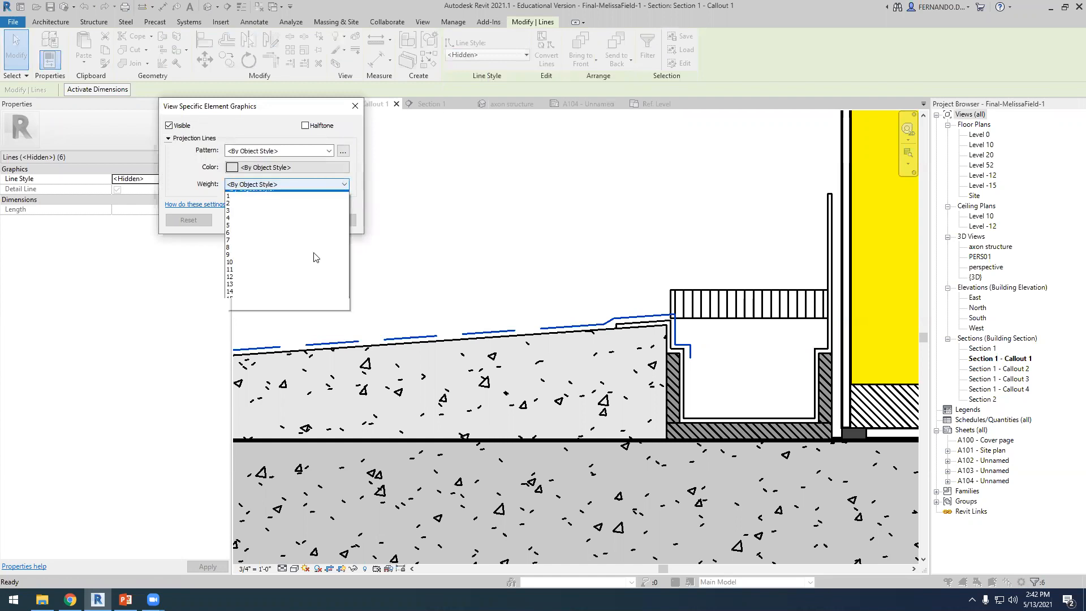
left_click(247, 232)
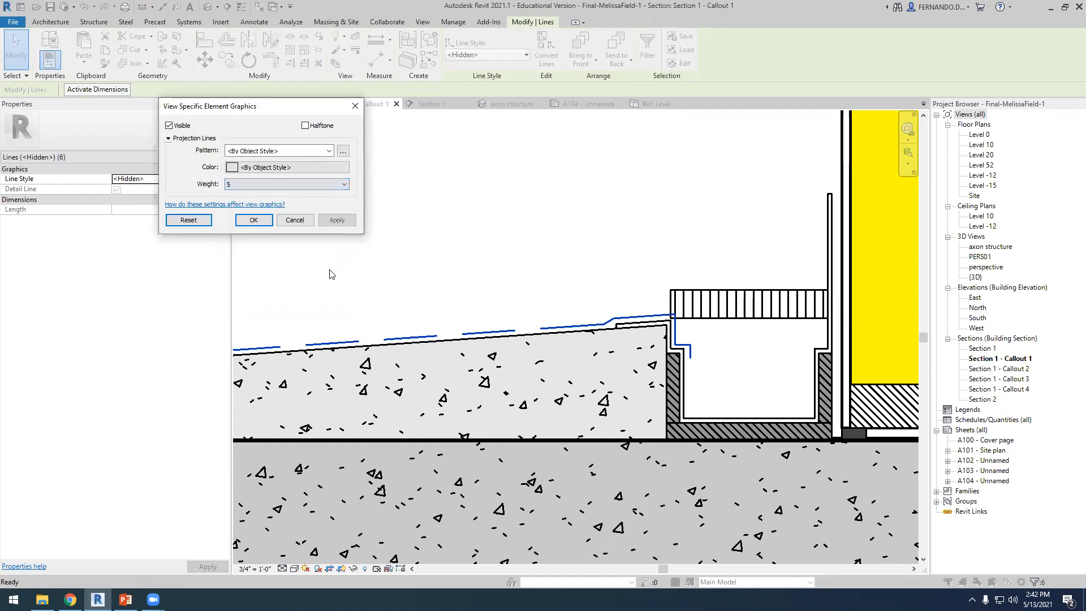
left_click(336, 220)
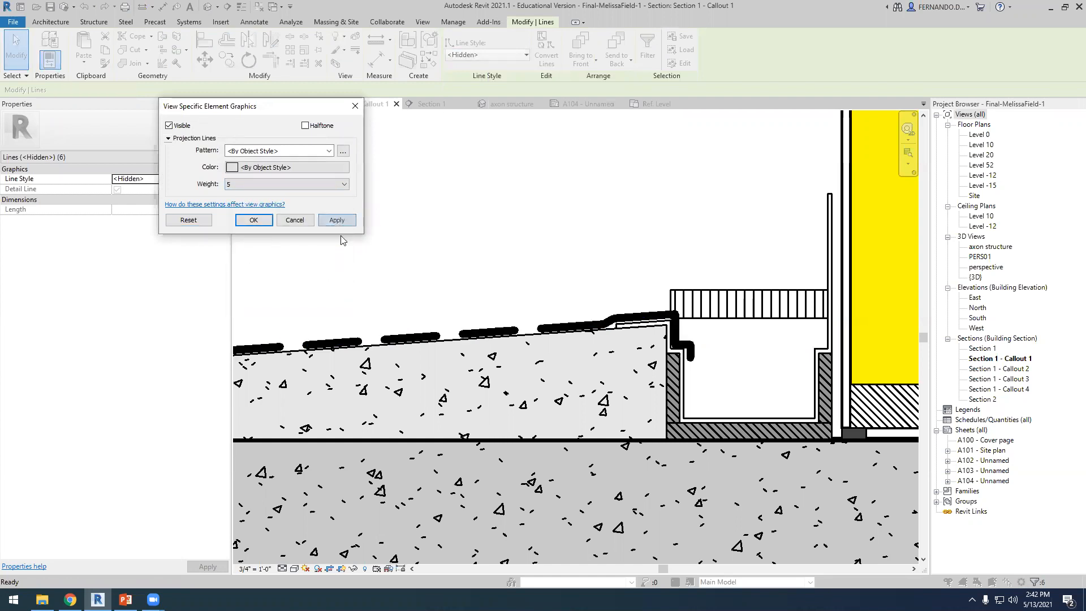
left_click(253, 220)
scroll(553, 274, "down", 4)
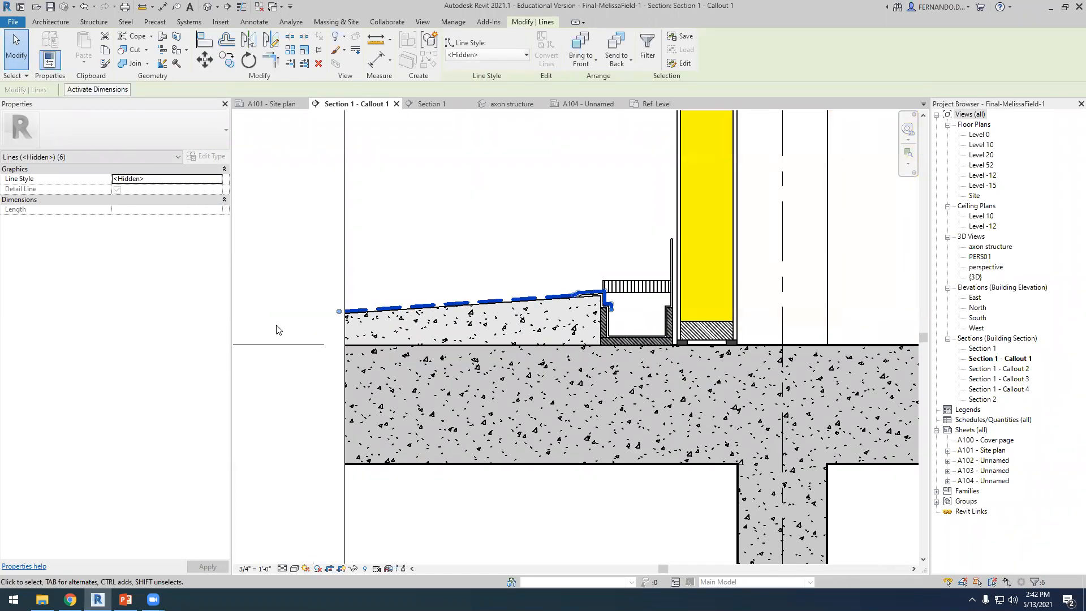
left_click(277, 330)
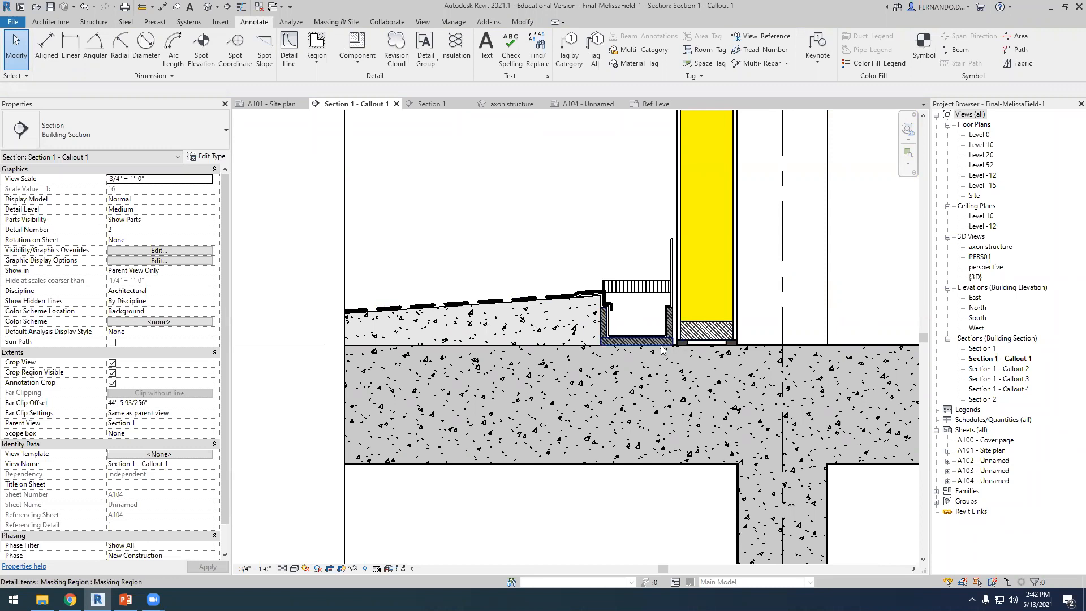
Draw a Thin Lines detail line along the slab top from the paving's outer end, under the channel, to the gap before the wall.
scroll(666, 344, "up", 3)
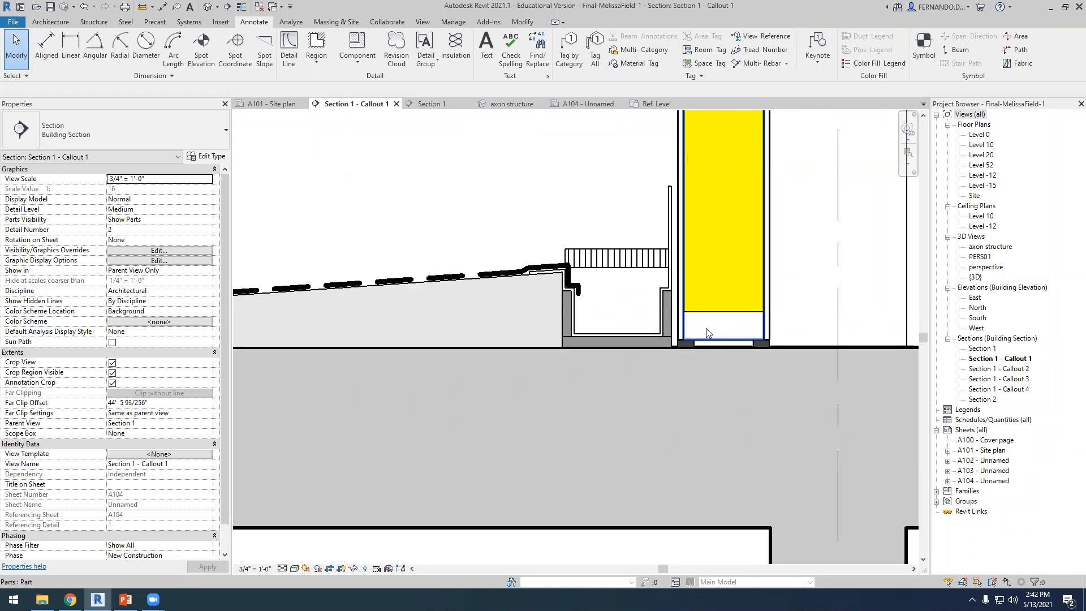
scroll(568, 395, "down", 3)
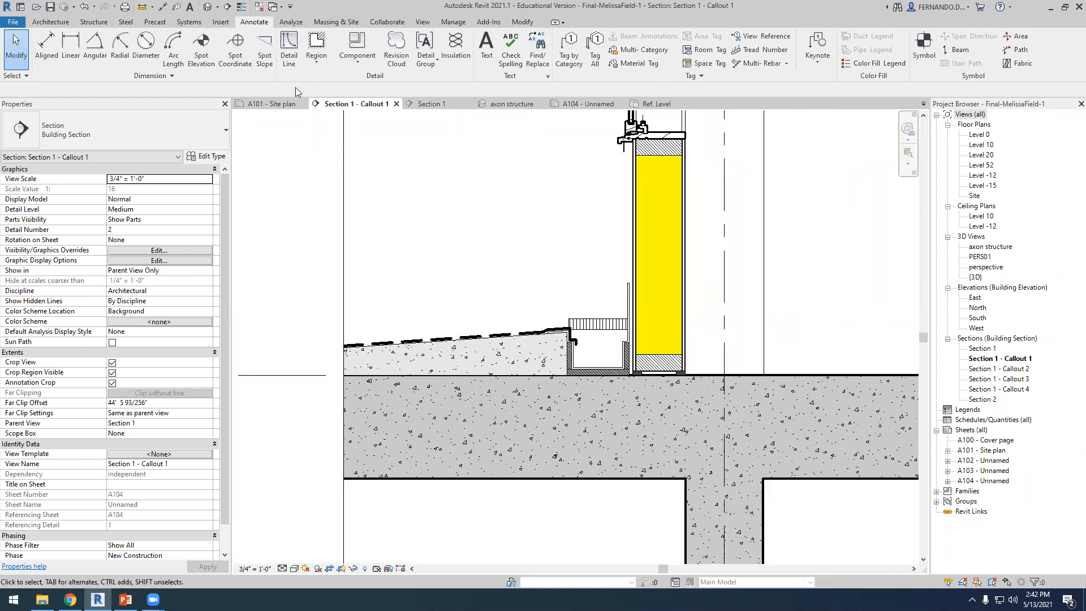
left_click(289, 48)
scroll(403, 395, "up", 2)
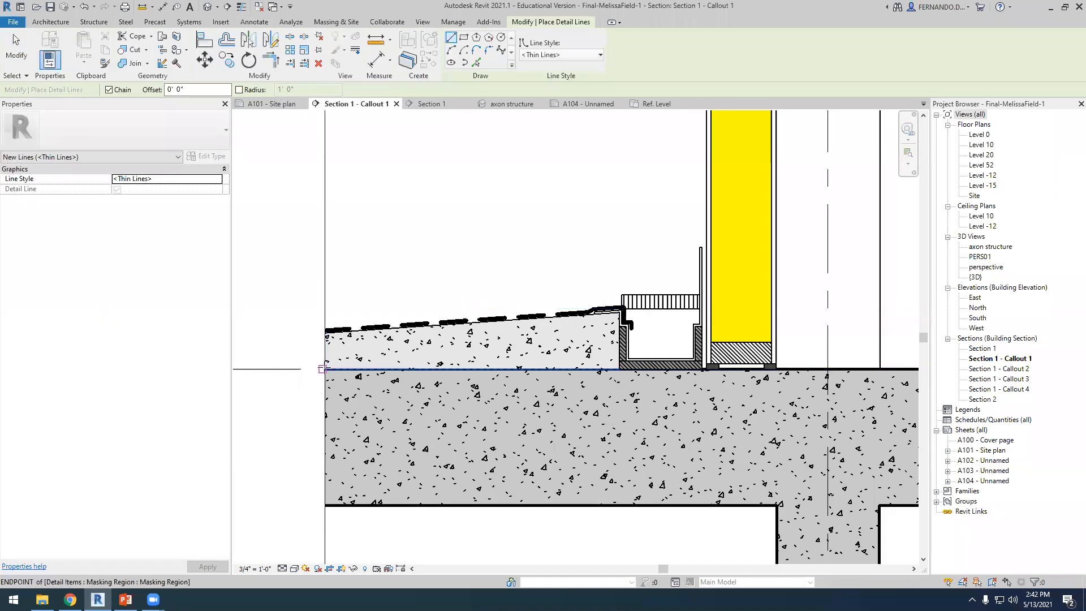
left_click(323, 369)
scroll(668, 365, "up", 4)
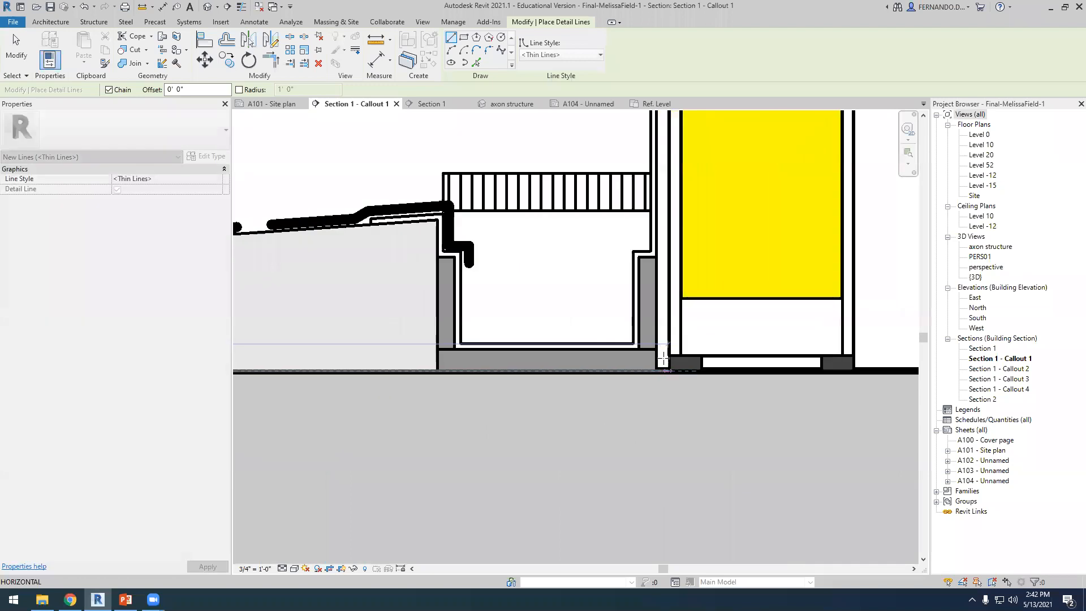
scroll(664, 363, "up", 3)
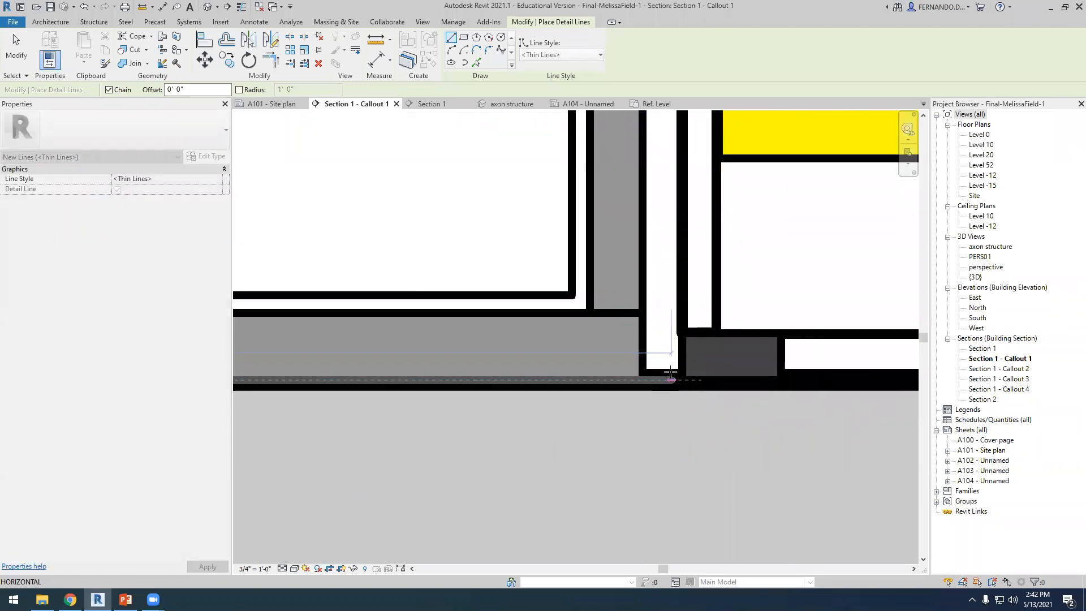
left_click(657, 383)
Continue the detail line about 1' 2 1/8" up between the channel upstand and the wall, ending level with the upstand's top.
scroll(654, 439, "down", 2)
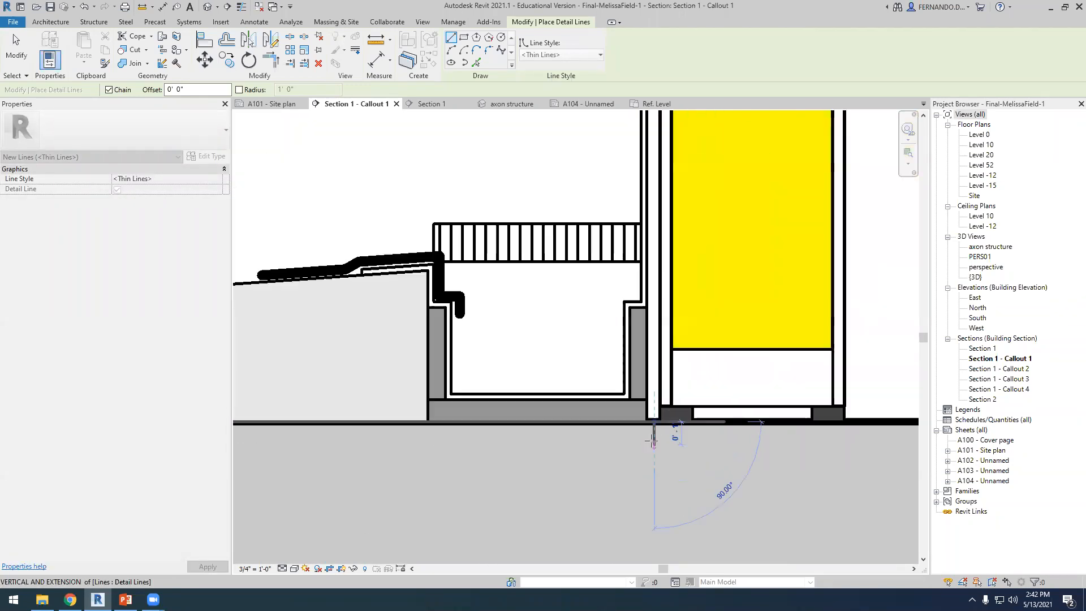
scroll(654, 441, "down", 4)
scroll(651, 340, "up", 3)
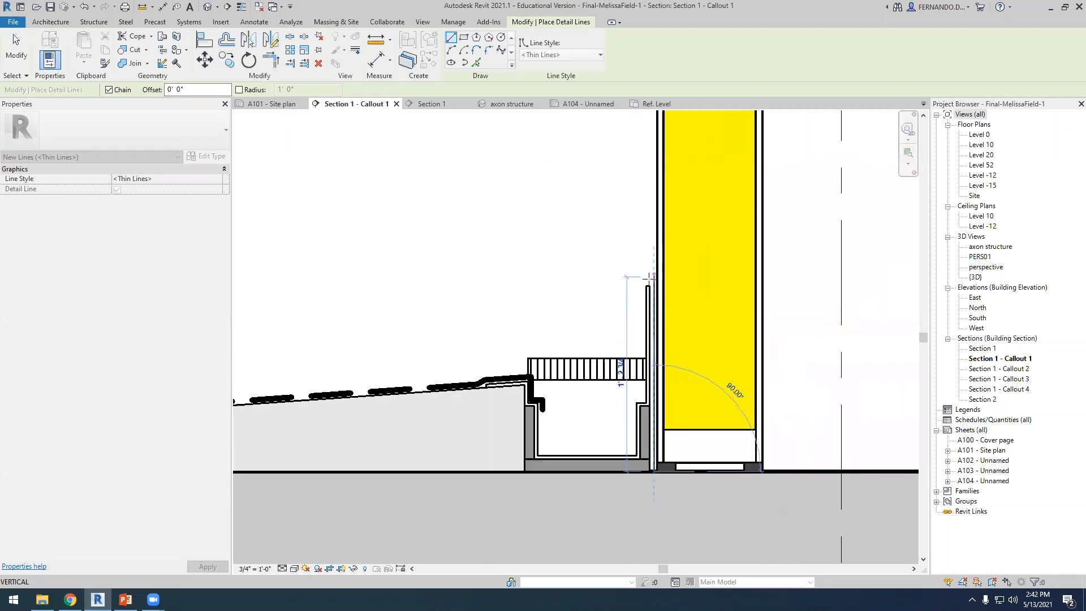
scroll(649, 277, "up", 3)
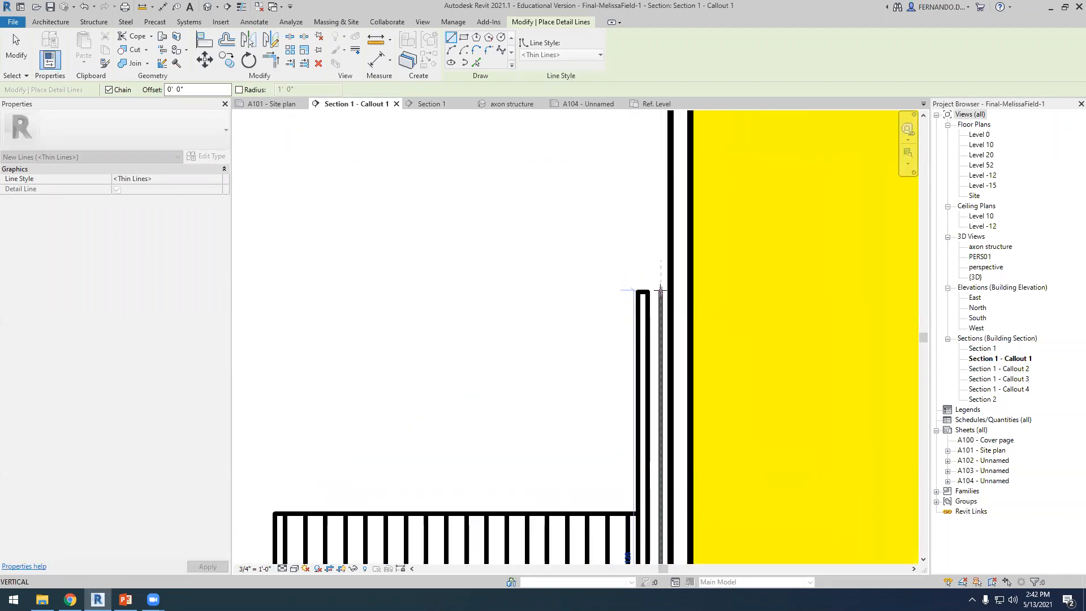
left_click(661, 290)
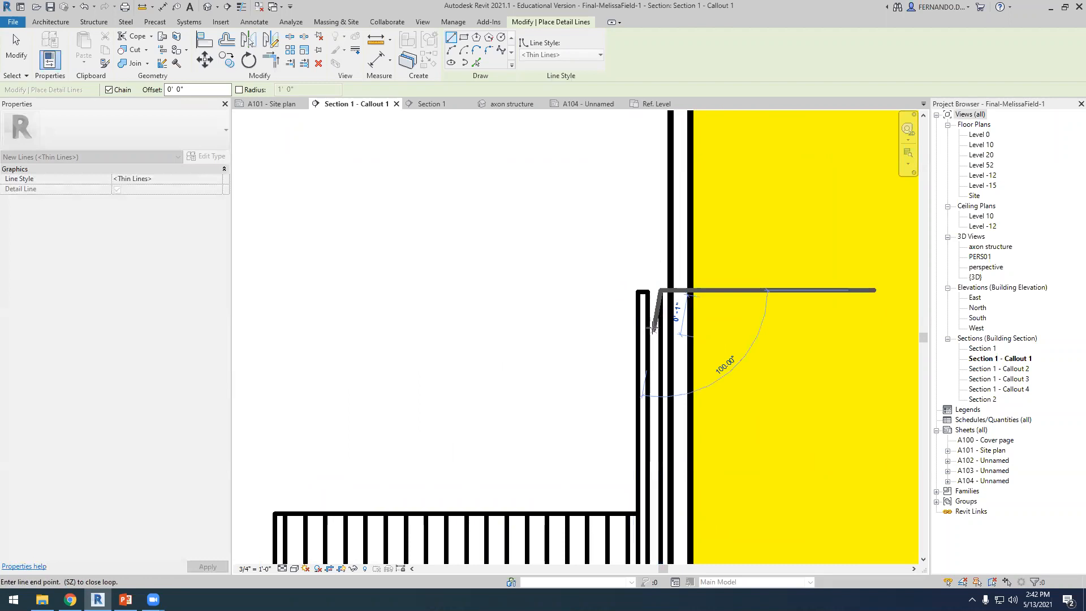
scroll(652, 314, "down", 3)
key("Escape")
key("Escape")
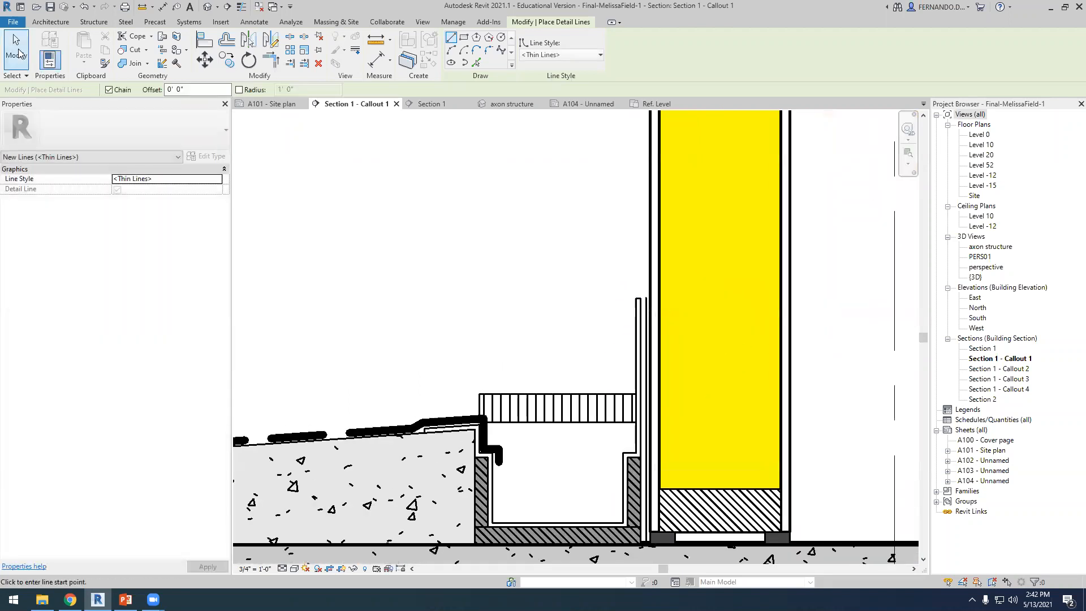
Change the line style of the vertical line beside the wall and the horizontal line on the slab top to Hidden.
scroll(684, 368, "up", 3)
left_click(684, 368)
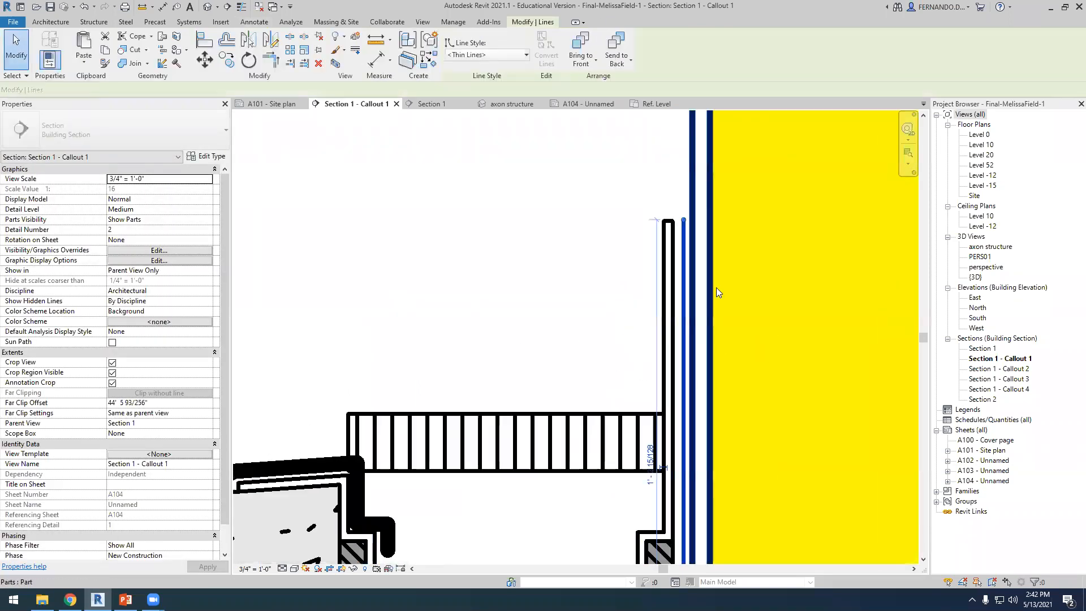
scroll(716, 288, "down", 3)
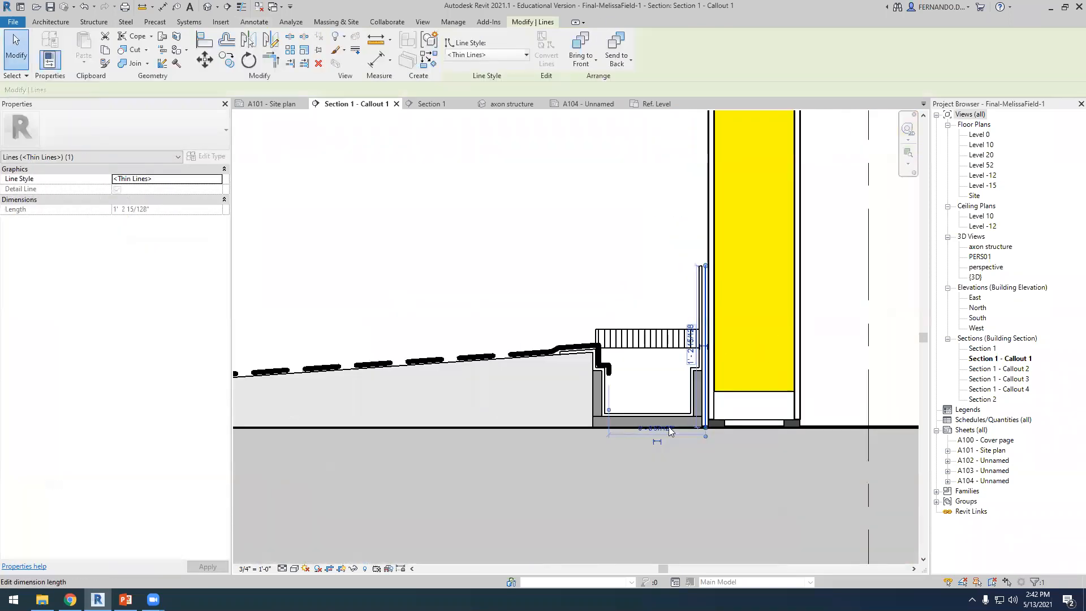
left_click(612, 428, "ctrl")
scroll(550, 391, "down", 2)
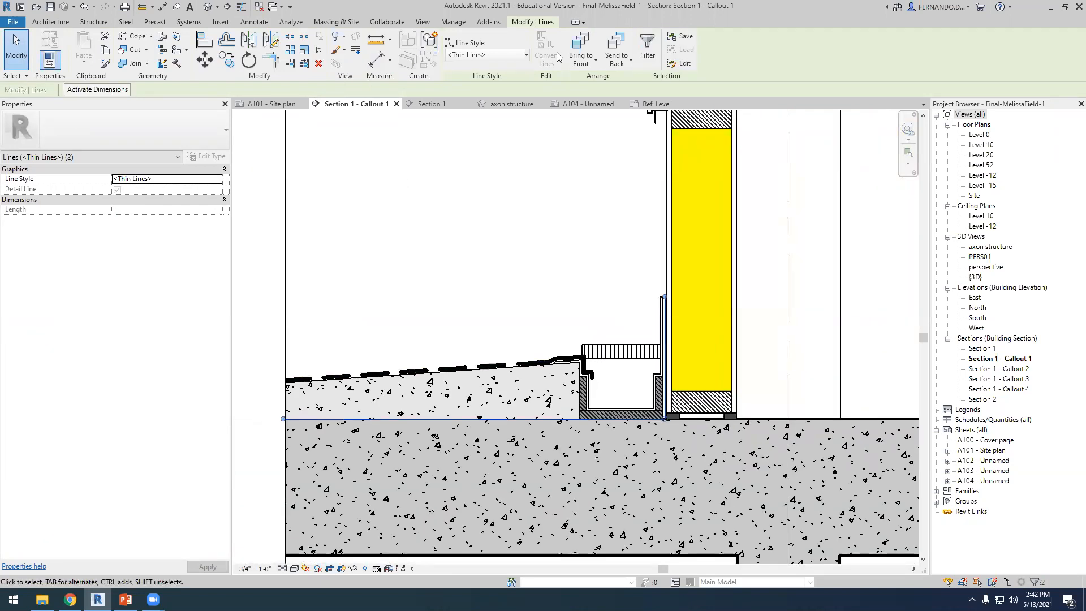
left_click(527, 58)
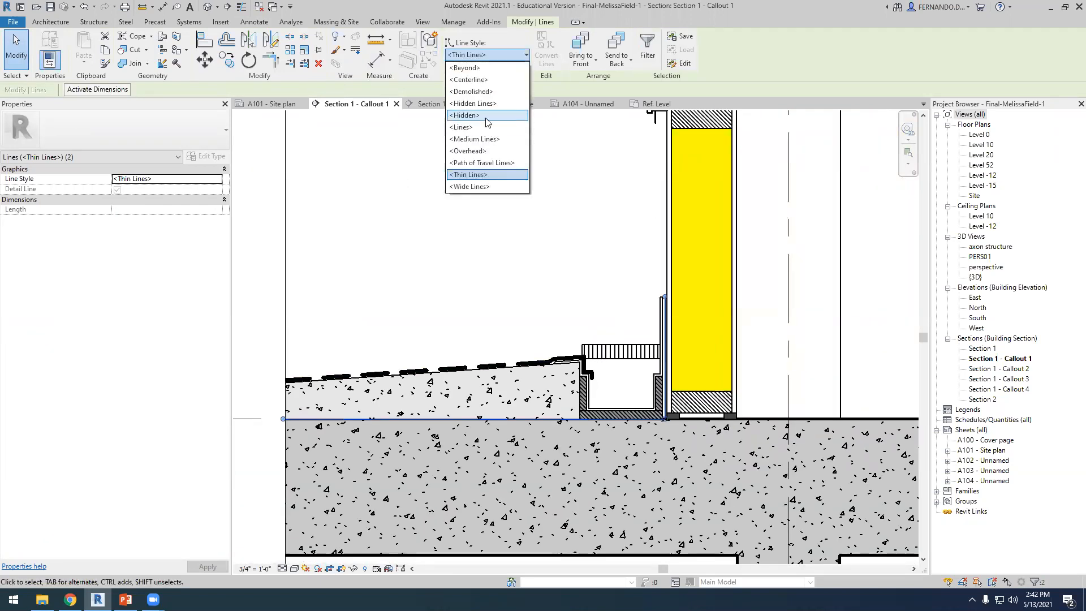
left_click(470, 114)
Override the projection line weight of the two Hidden lines along the slab top and wall base to 5 in this view.
scroll(656, 385, "up", 4)
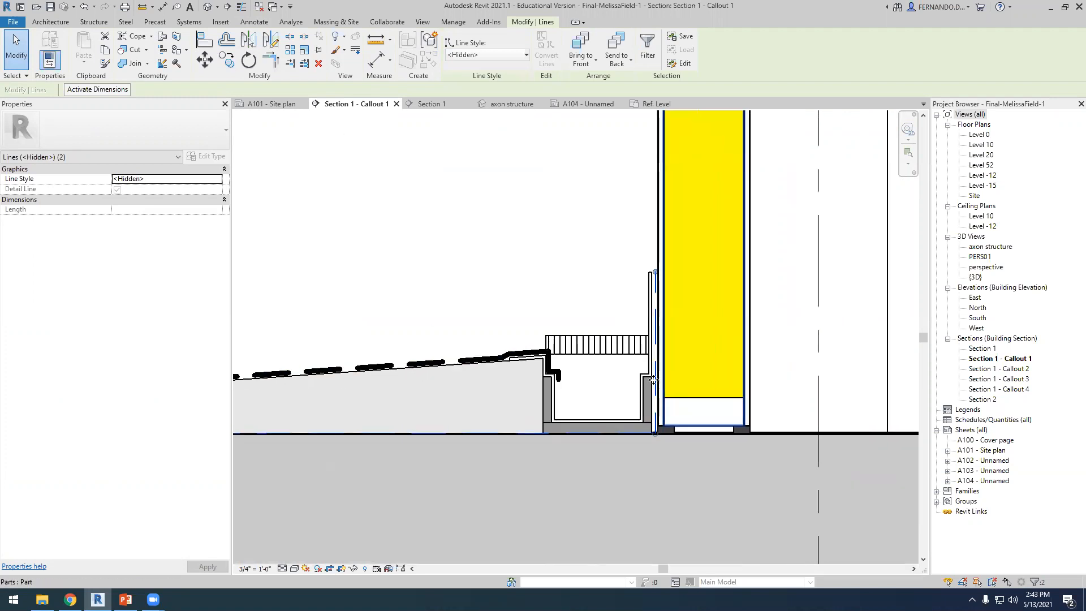
right_click(651, 382)
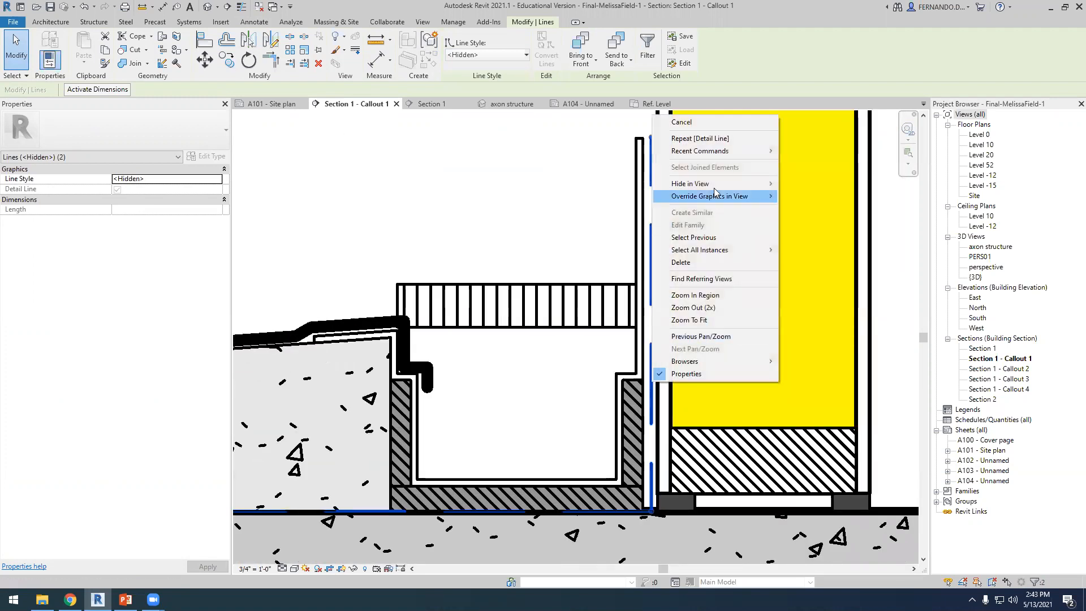
left_click(809, 185)
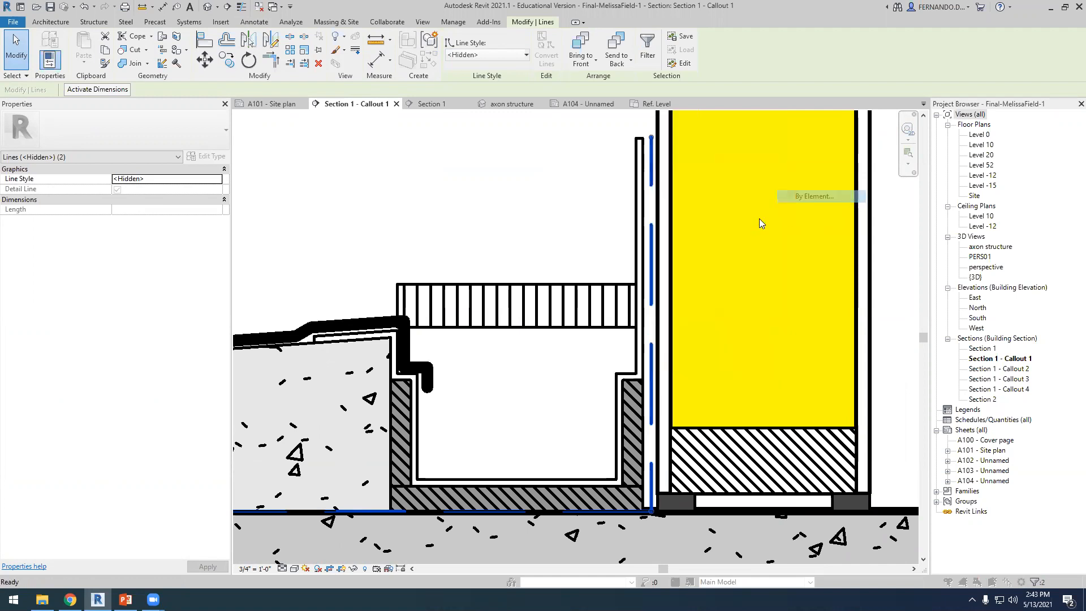
left_click(327, 184)
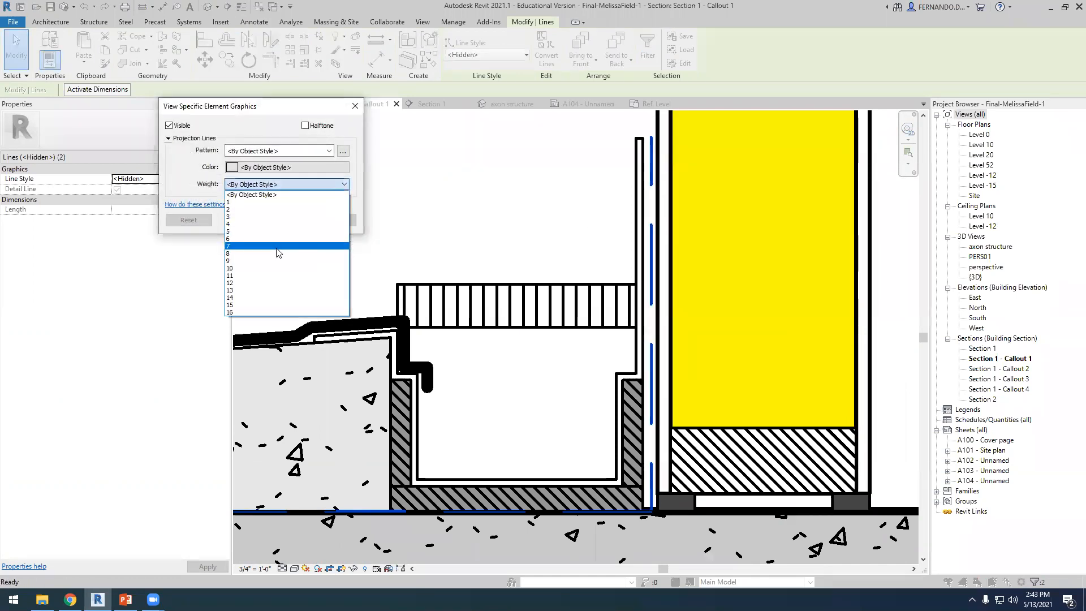
left_click(269, 241)
left_click(337, 220)
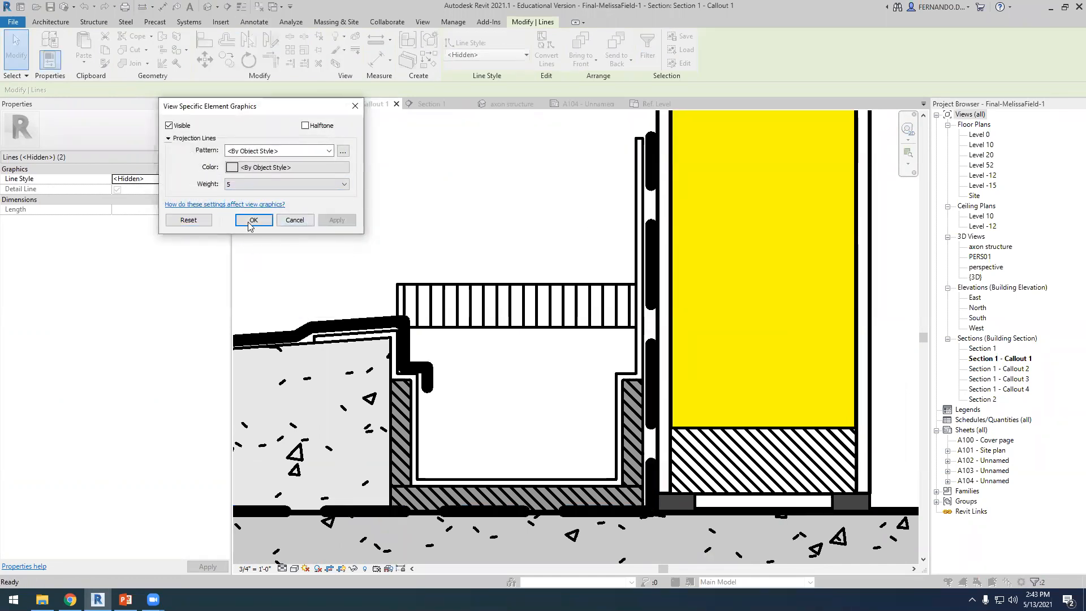
left_click(253, 220)
scroll(497, 271, "down", 2)
scroll(517, 276, "down", 3)
left_click(431, 219)
Examine the heavy dashed lines over the paving, along the slab top and beside the wall at different zoom levels.
scroll(757, 444, "down", 6)
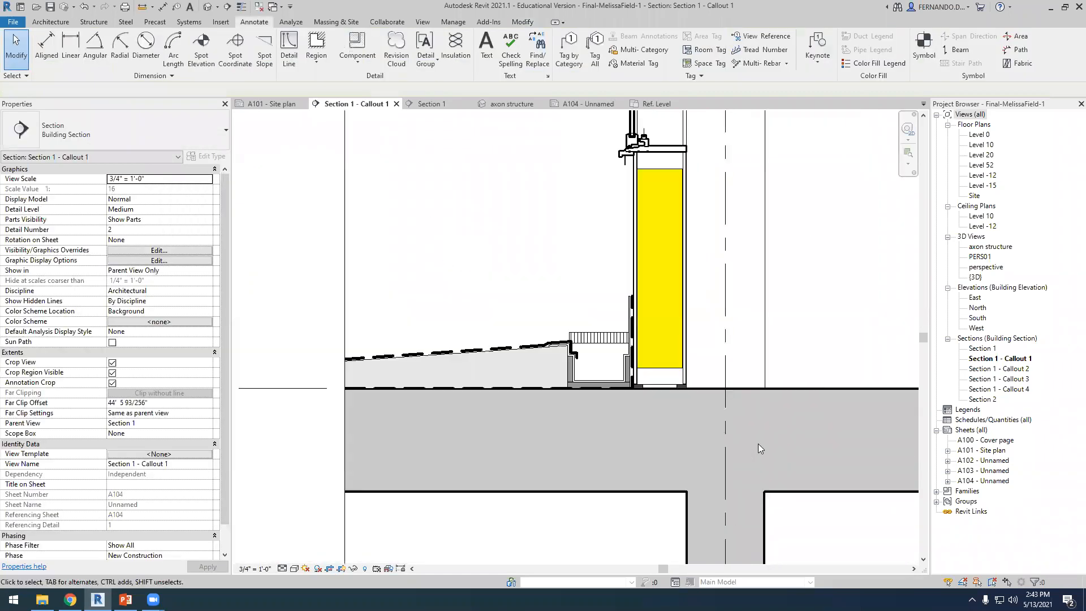
scroll(600, 414, "up", 2)
scroll(603, 408, "up", 2)
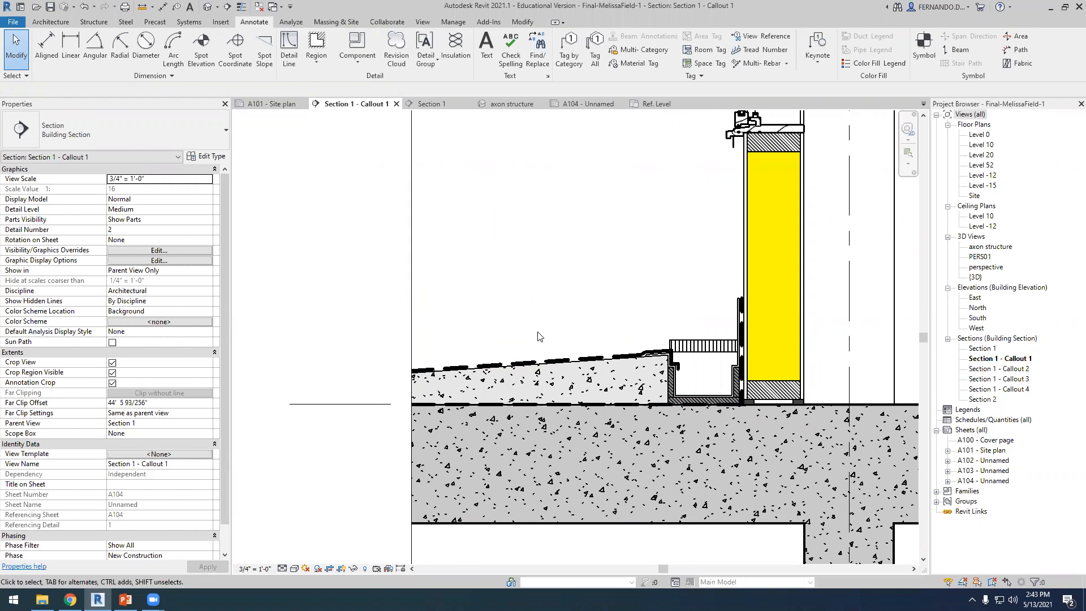
scroll(622, 337, "up", 2)
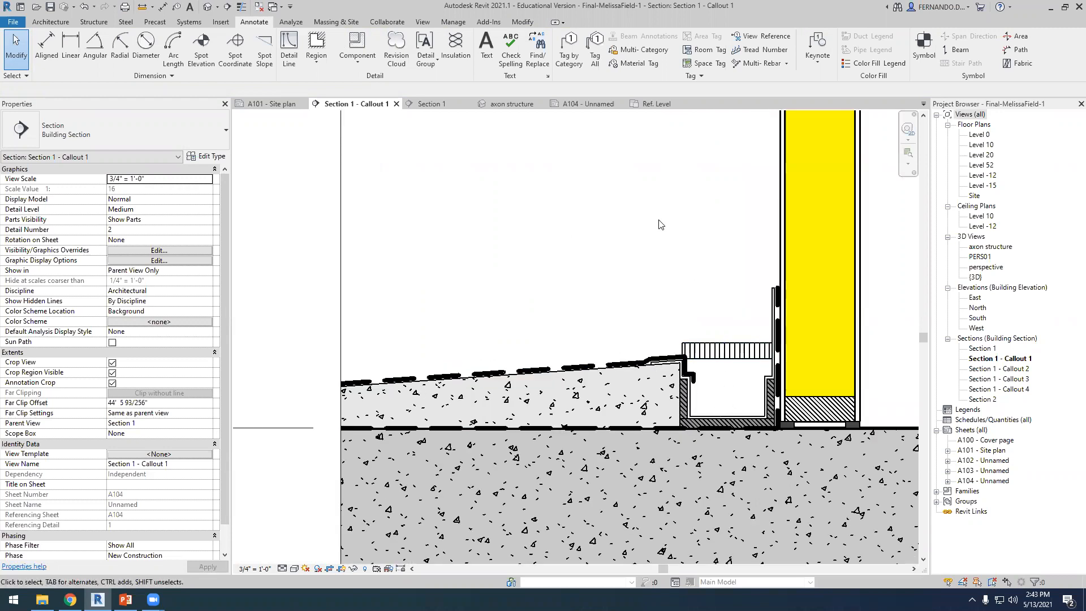
scroll(615, 272, "down", 1)
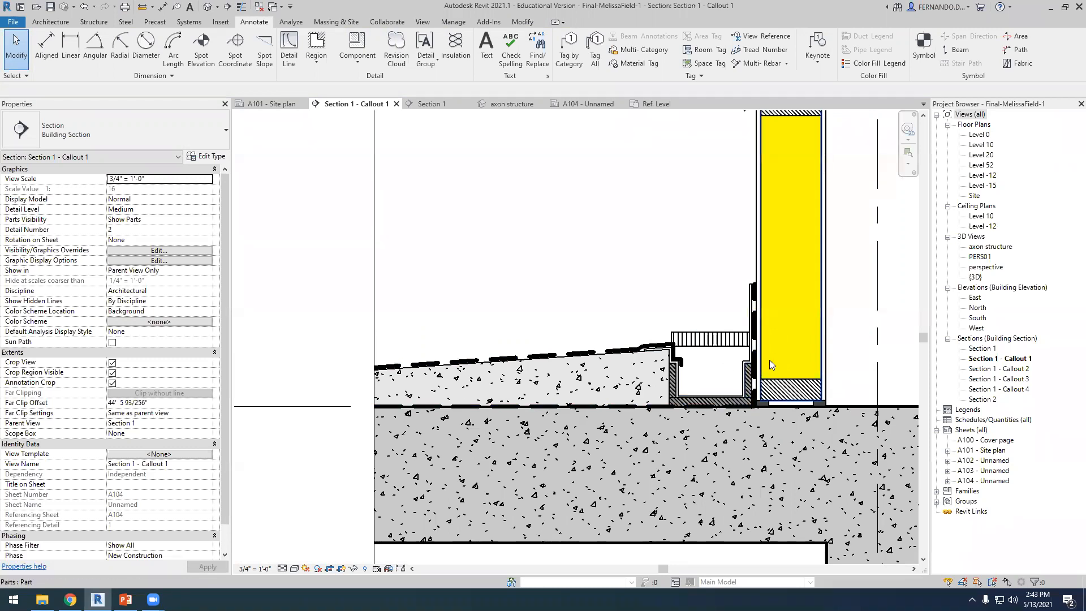
scroll(693, 360, "down", 2)
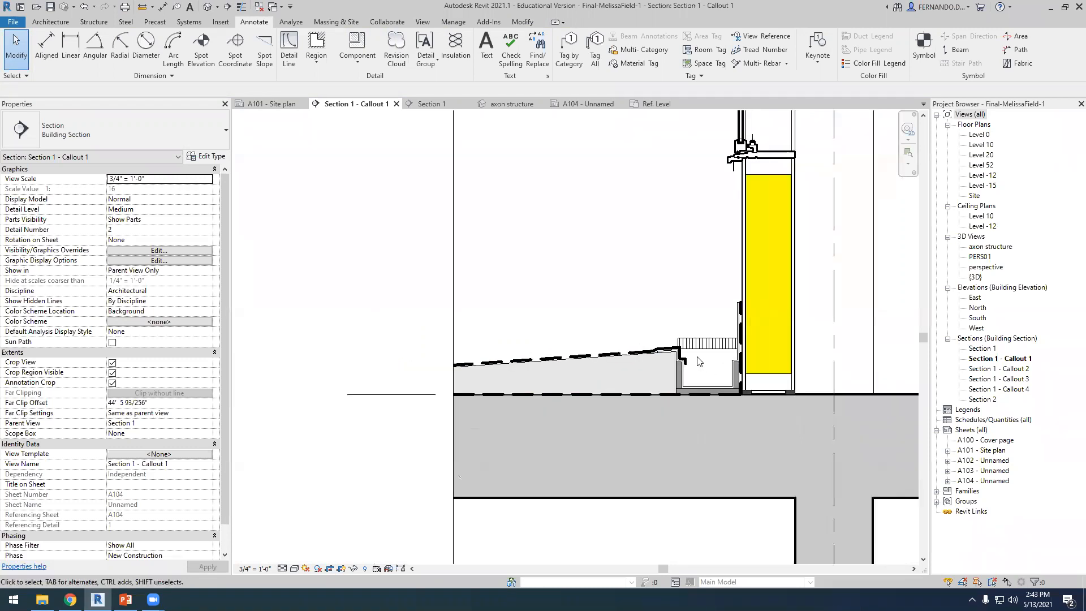
scroll(699, 361, "up", 3)
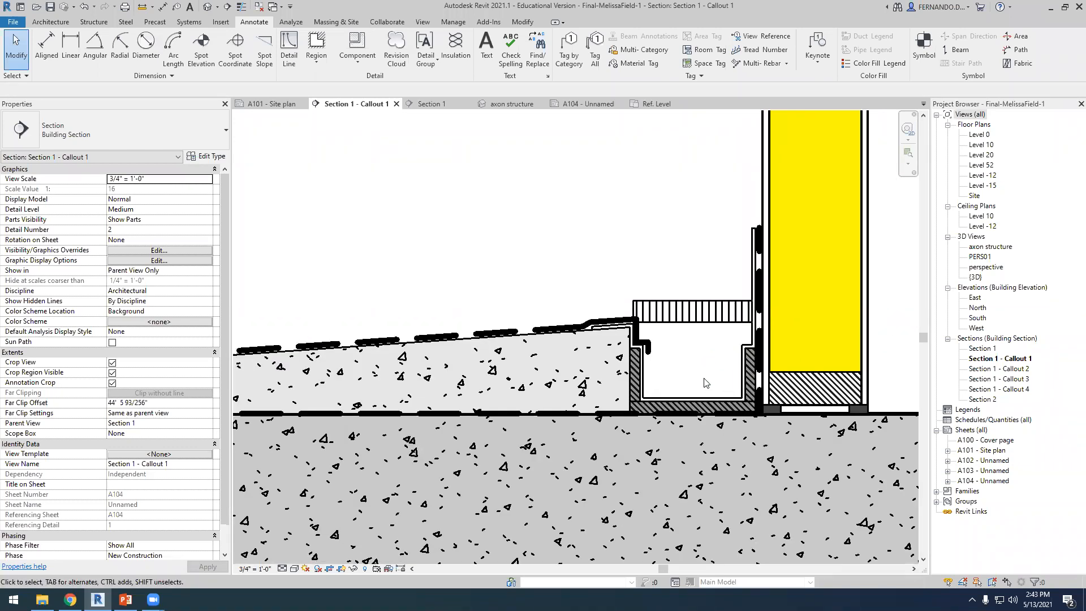
scroll(688, 379, "down", 4)
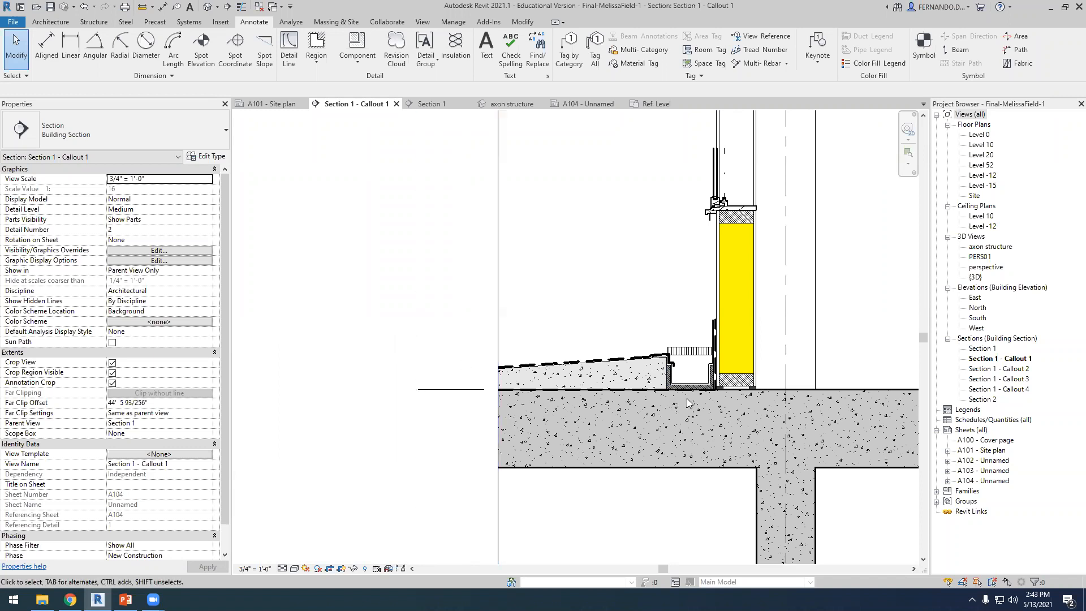
Return to Revit and start a masking region over the paving: level top edge about 2' 10" from the grating, crop-side edge and sloped underside.
scroll(687, 402, "up", 5)
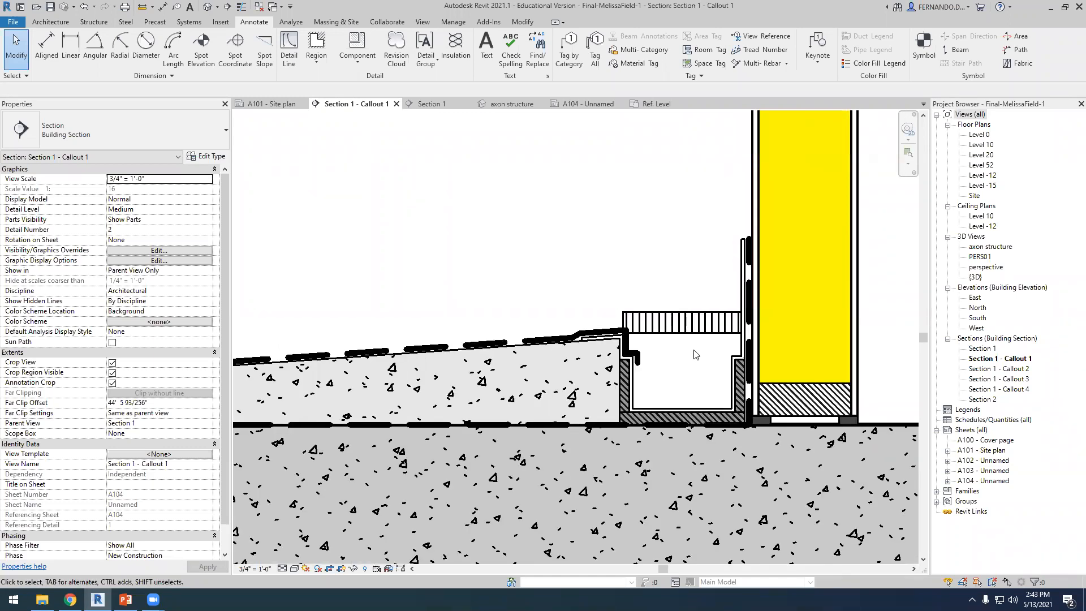
scroll(645, 346, "down", 2)
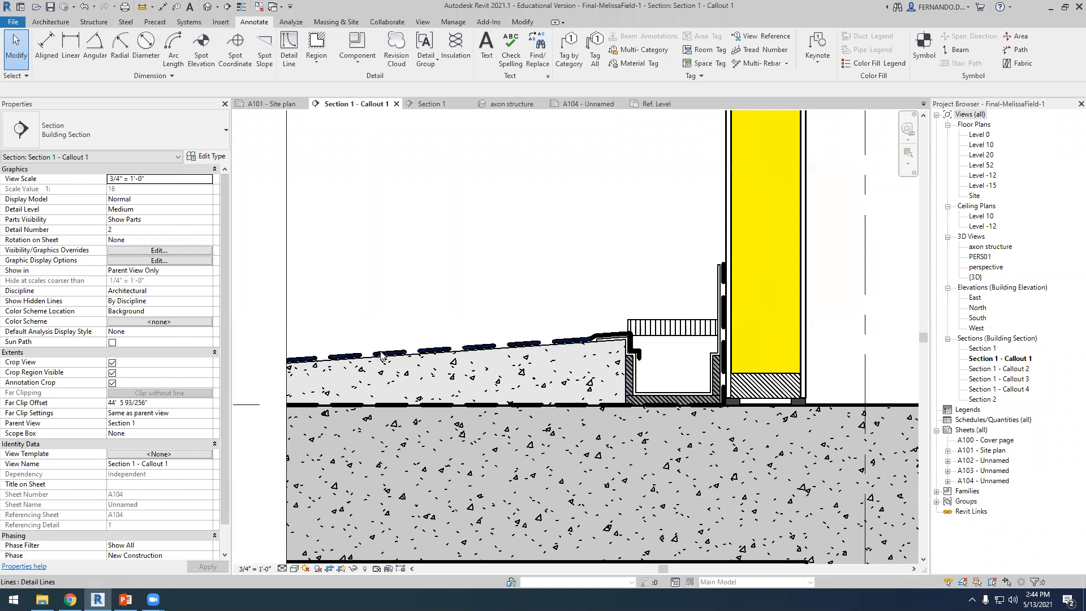
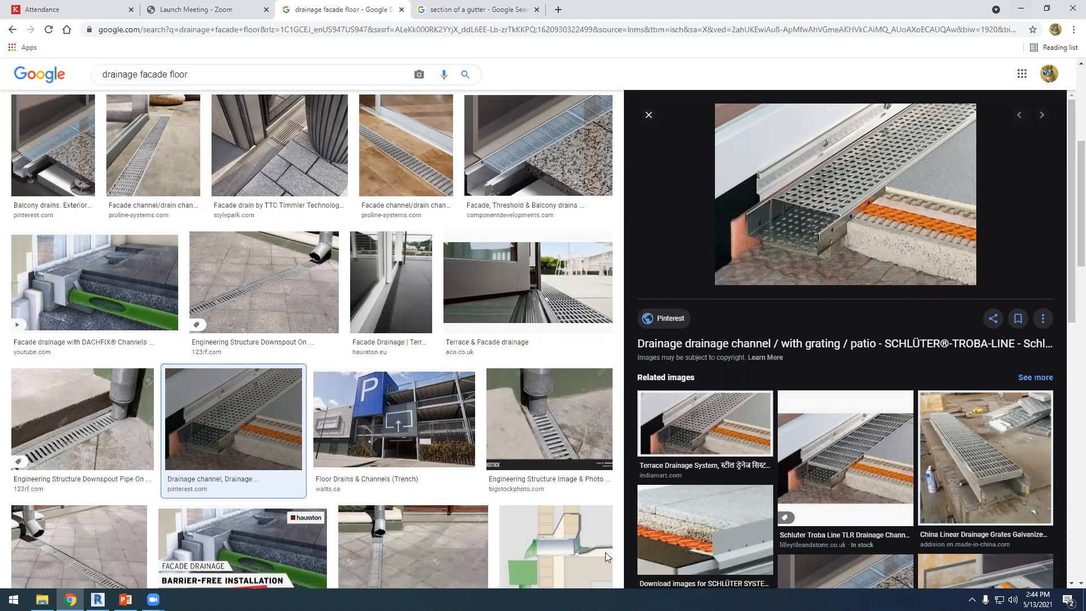
key("alt+Tab")
scroll(742, 370, "down", 1)
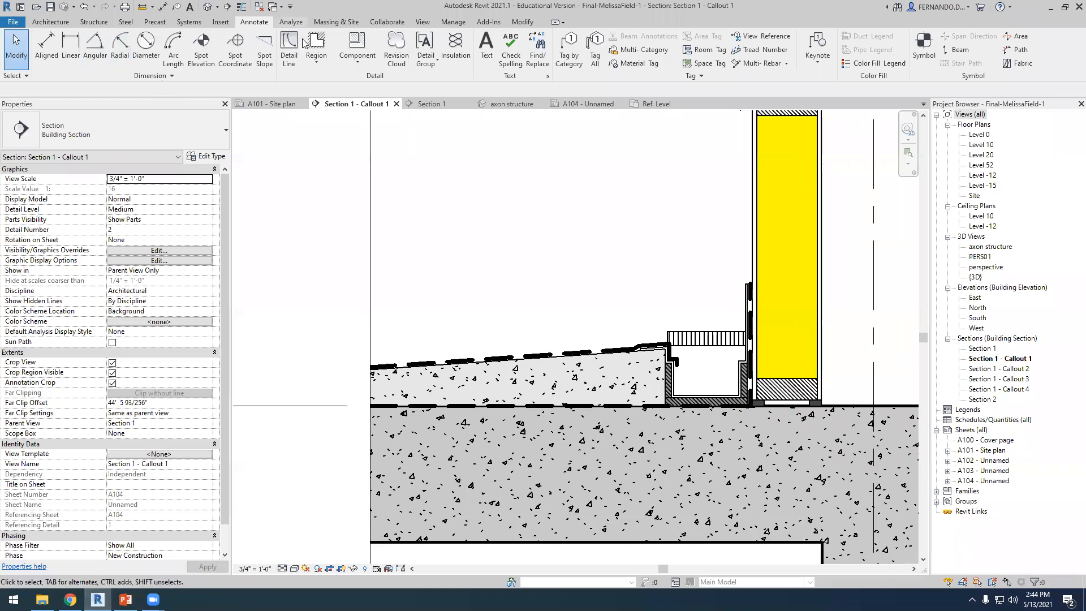
left_click(316, 54)
left_click(340, 109)
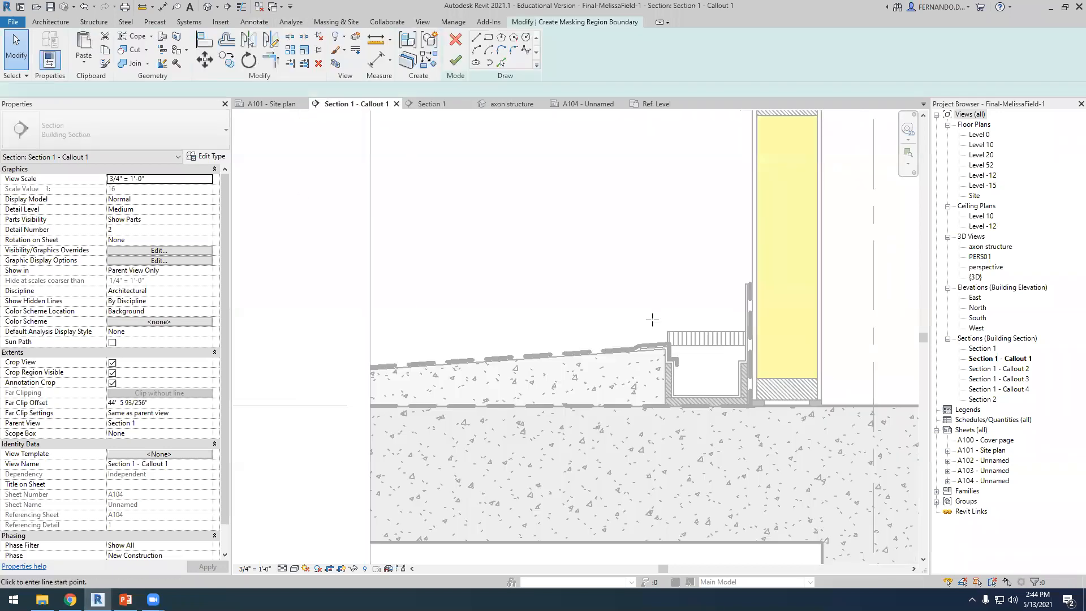
scroll(656, 325, "up", 5)
left_click(668, 332)
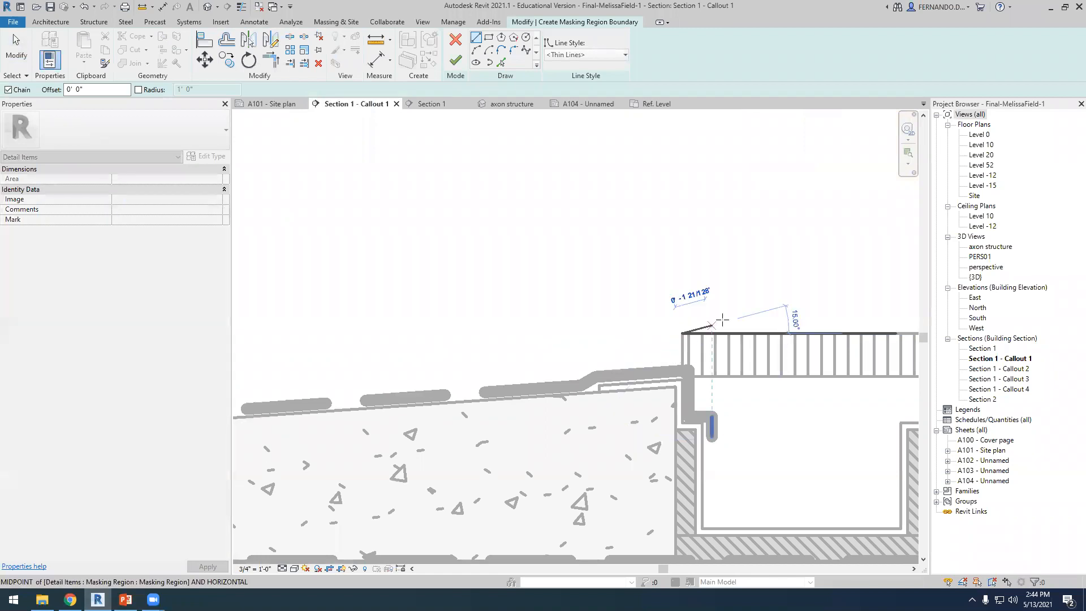
scroll(723, 320, "down", 3)
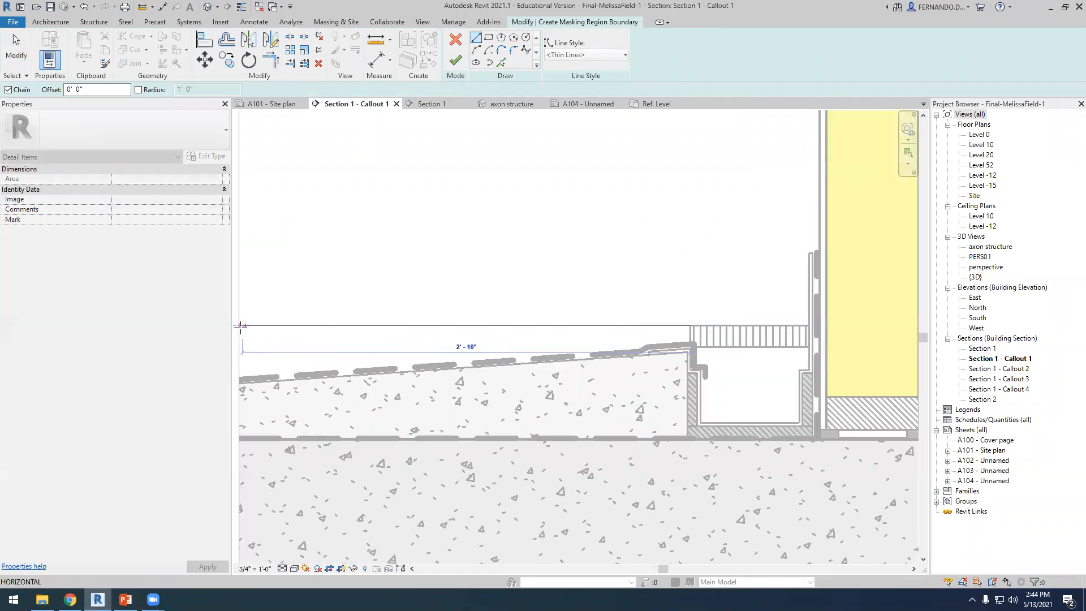
left_click(238, 326)
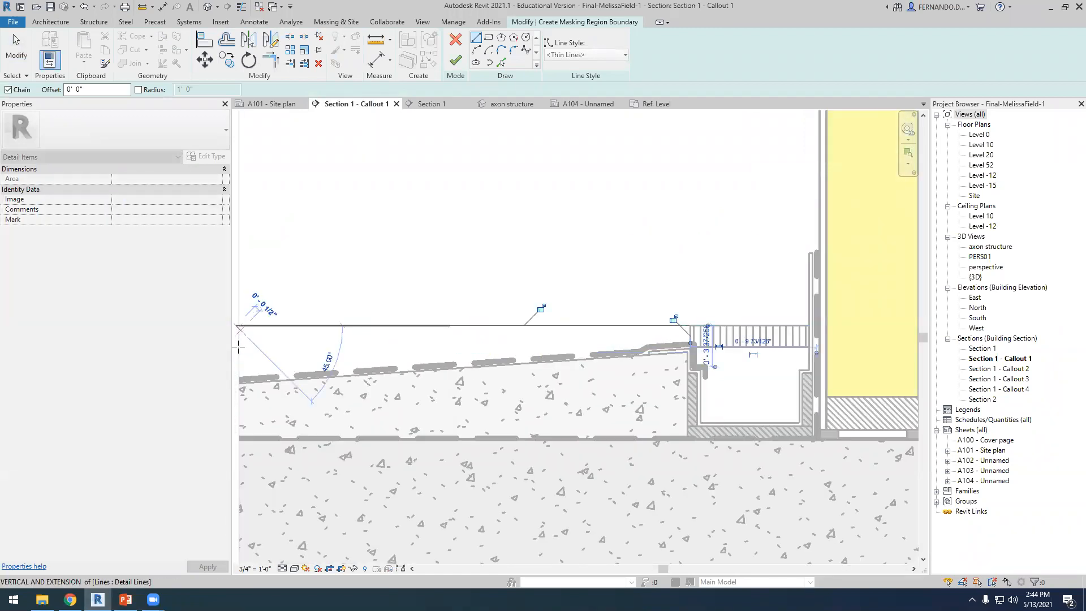
left_click(239, 375)
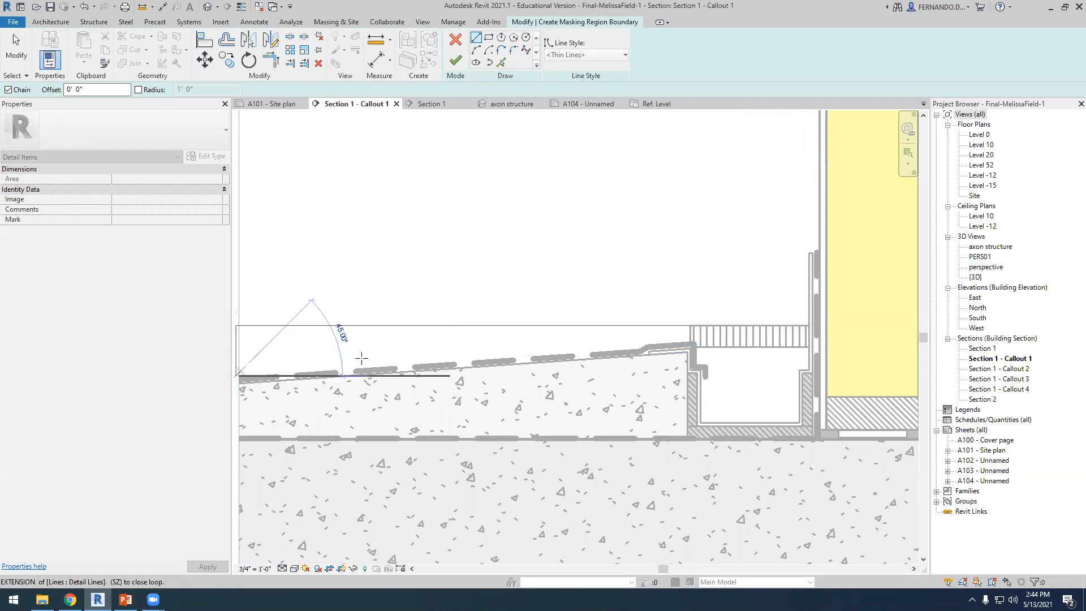
left_click(637, 346)
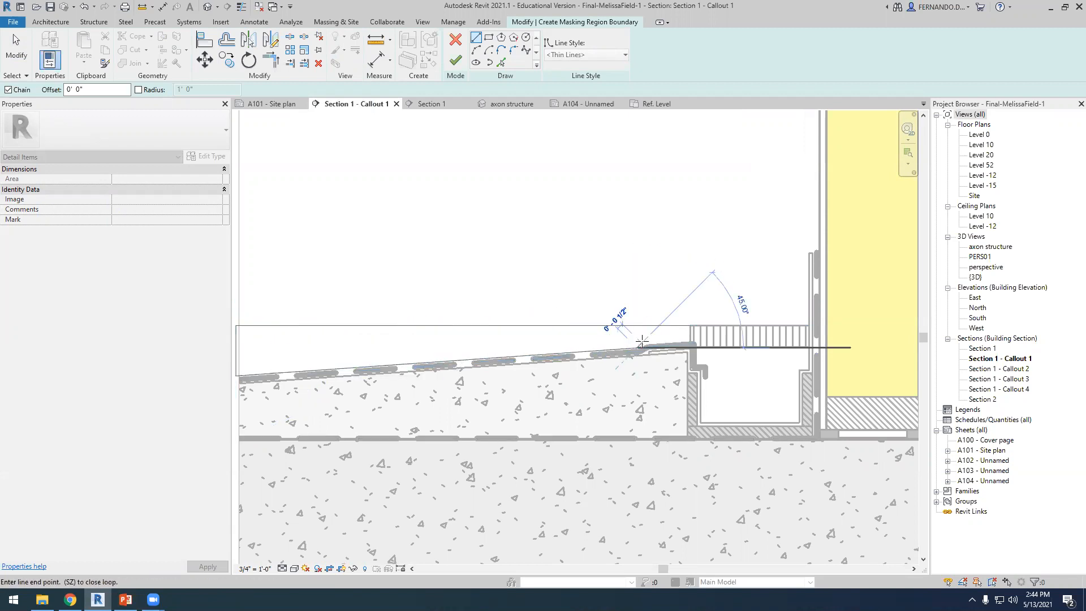
Close the masking region's boundary along the raised membrane lip and up to the grating's top corner, and finish the sketch.
scroll(638, 347, "up", 3)
scroll(645, 344, "up", 4)
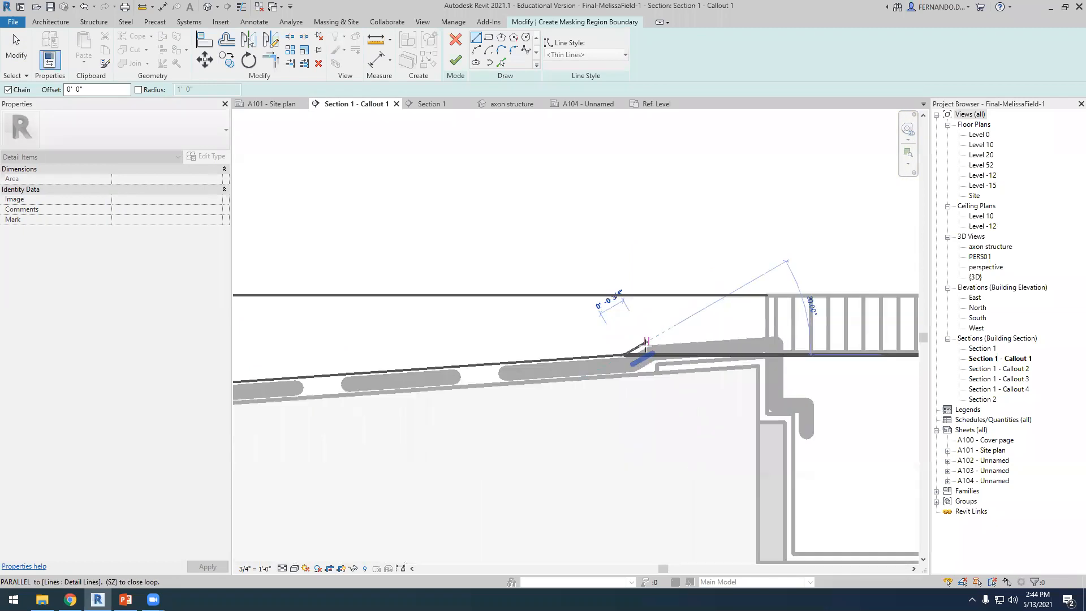
left_click(785, 333)
left_click(785, 287)
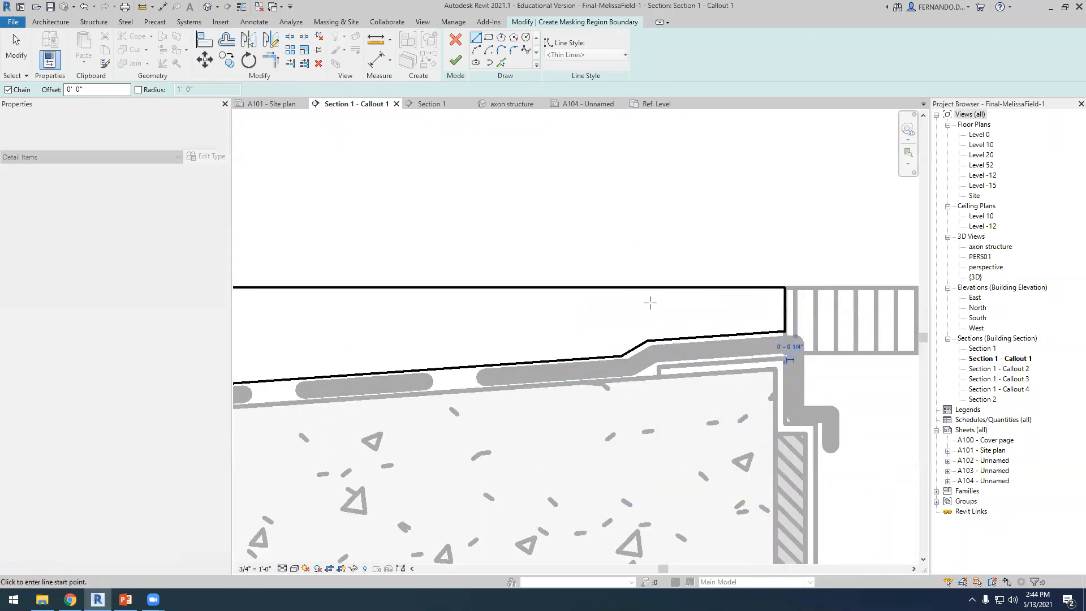
scroll(608, 243, "down", 1)
left_click(455, 60)
Override the new masking region's background surface pattern in this view with a solid fill coloured light grey RGB 225-225-225.
left_click(649, 299)
scroll(650, 299, "down", 3)
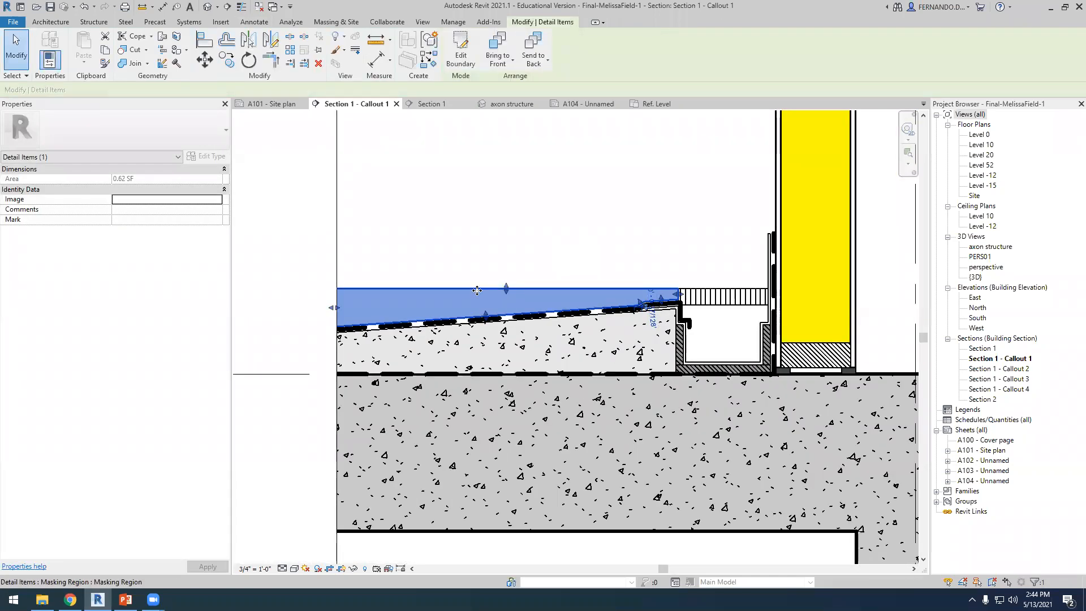
right_click(450, 301)
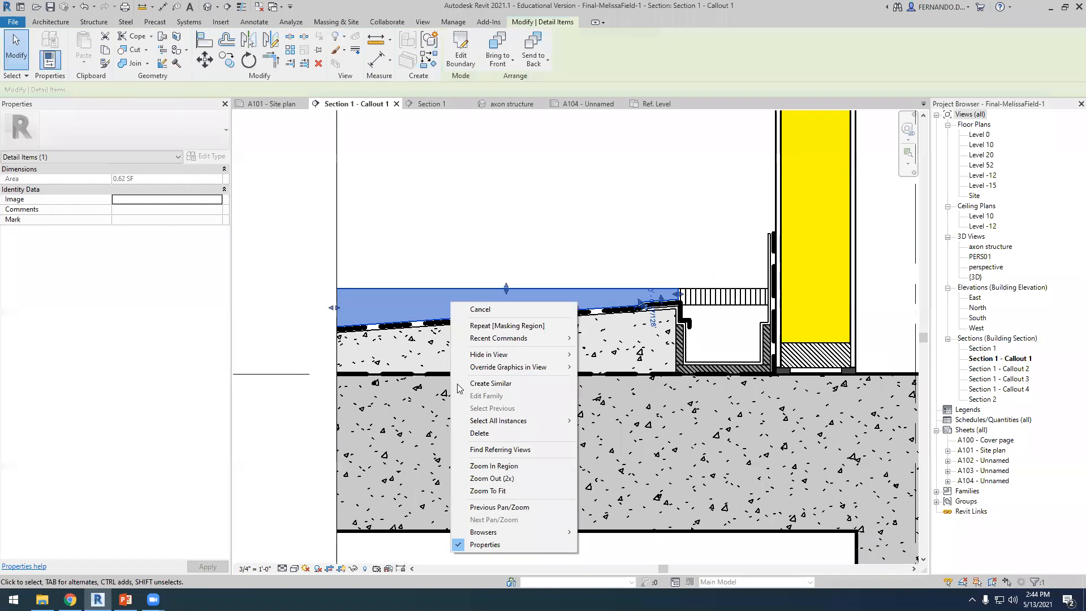
mouse_move(511, 357)
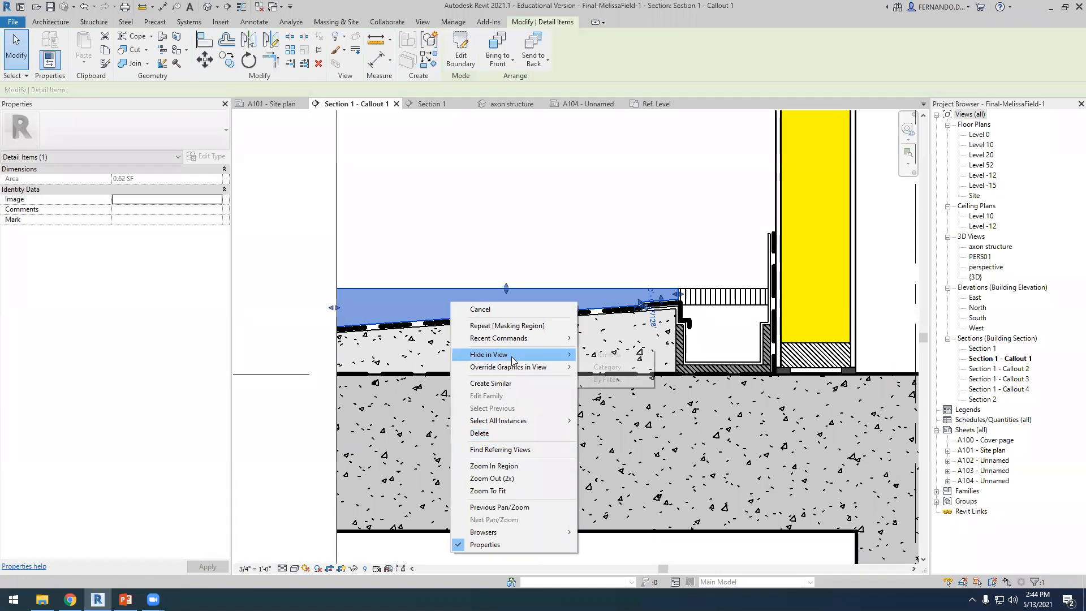
mouse_move(559, 368)
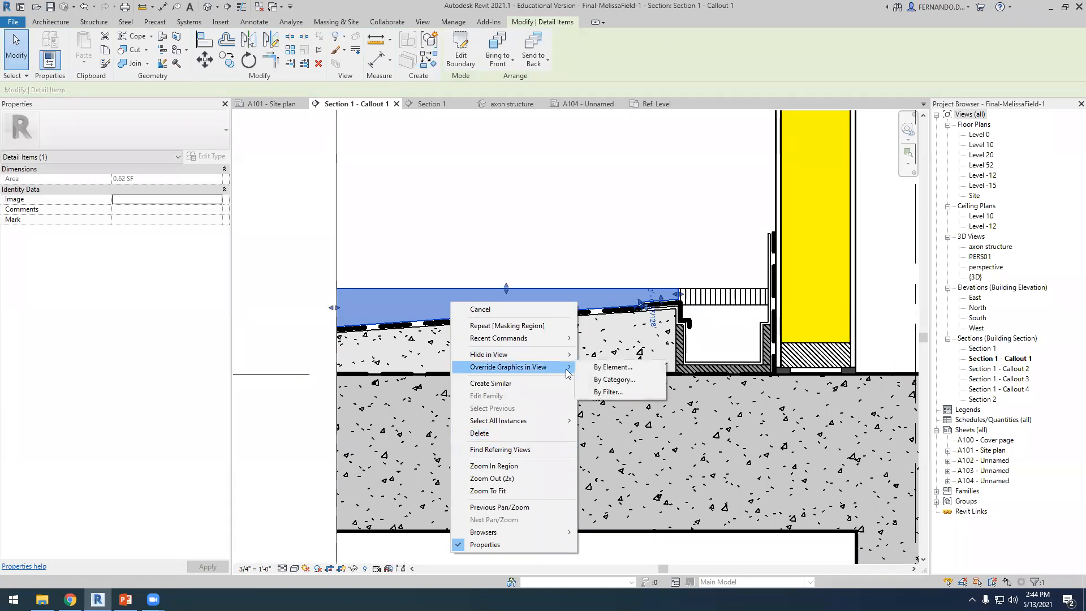
left_click(611, 368)
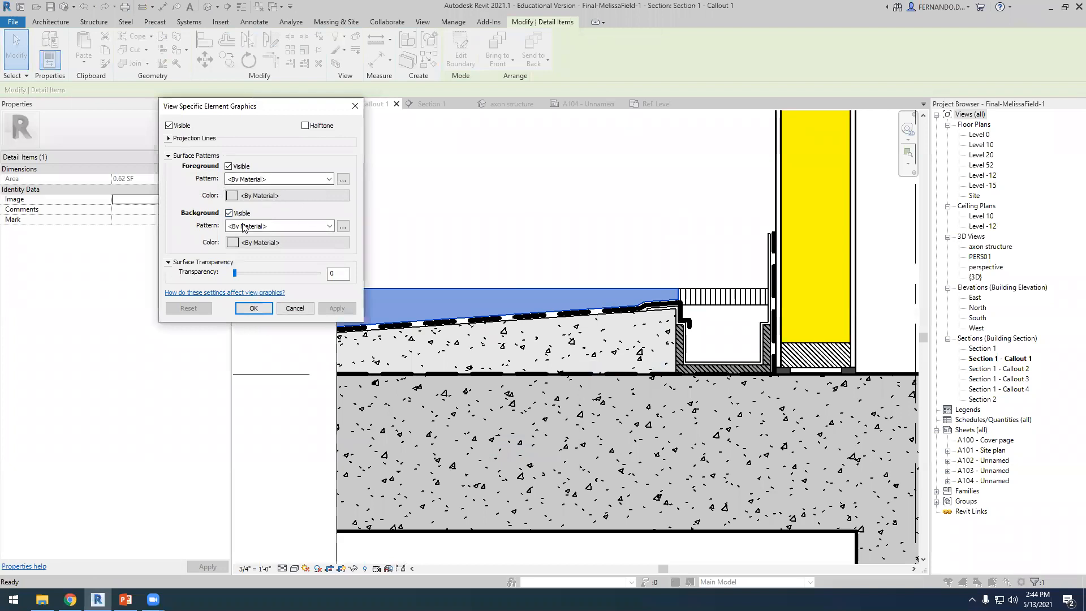
left_click(329, 227)
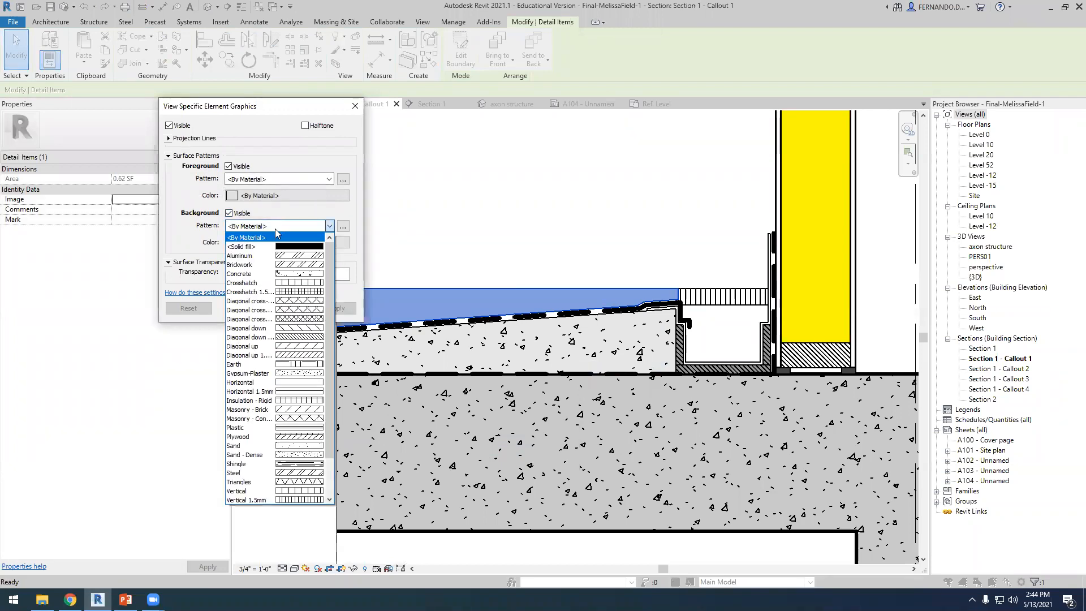
left_click(275, 236)
left_click(232, 242)
left_click_drag(389, 159, 389, 143)
left_click(307, 311)
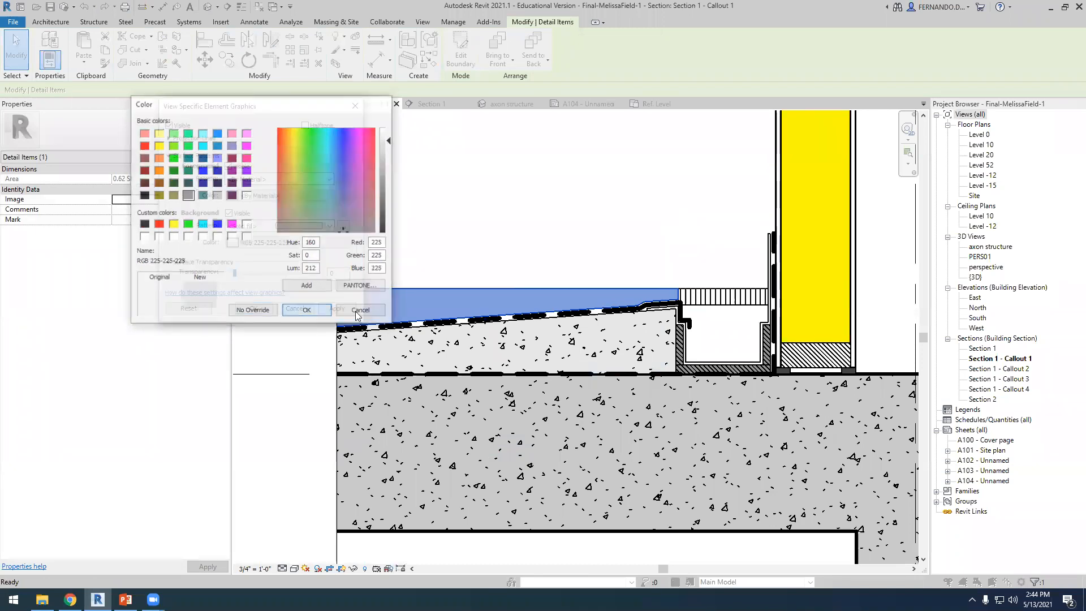
left_click(254, 309)
left_click(435, 247)
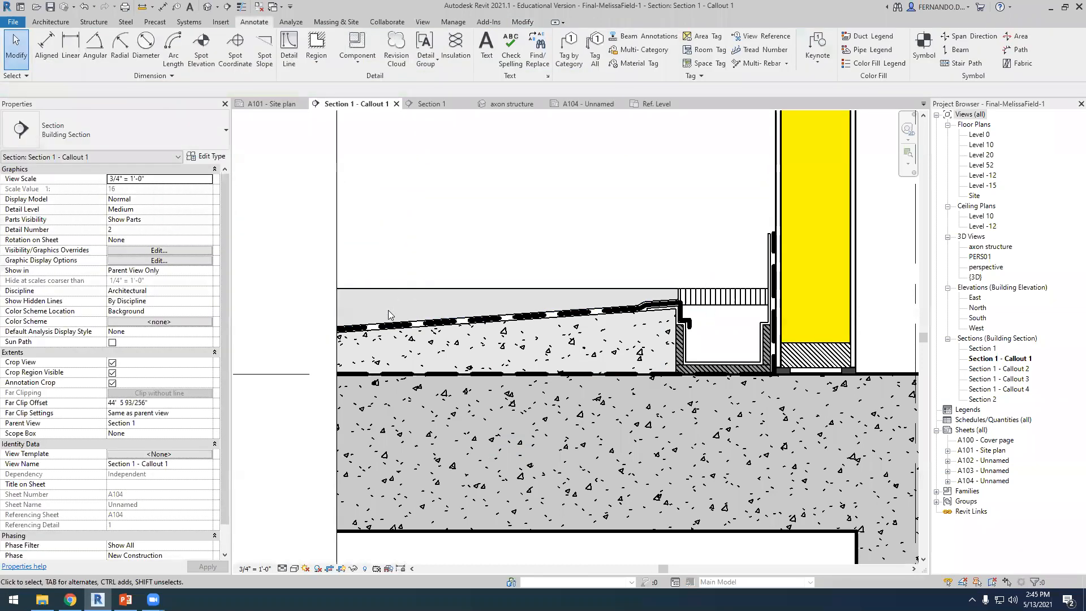
Stretch the bottom edge of the grating's outer masking region downward to about 5.7" above the slab top.
scroll(393, 352, "down", 3)
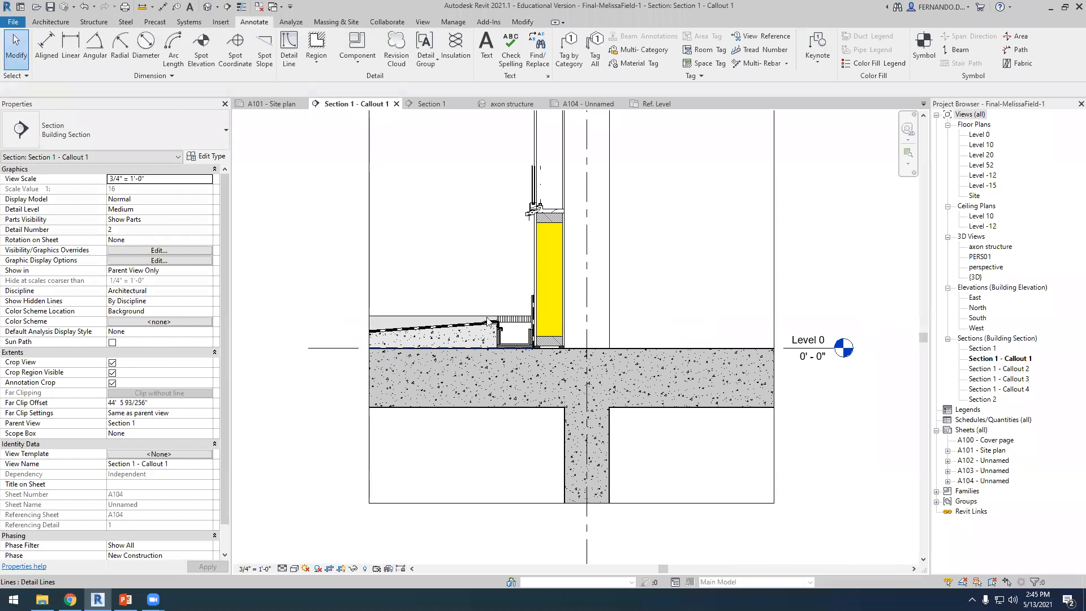
scroll(501, 320, "up", 5)
scroll(574, 334, "up", 2)
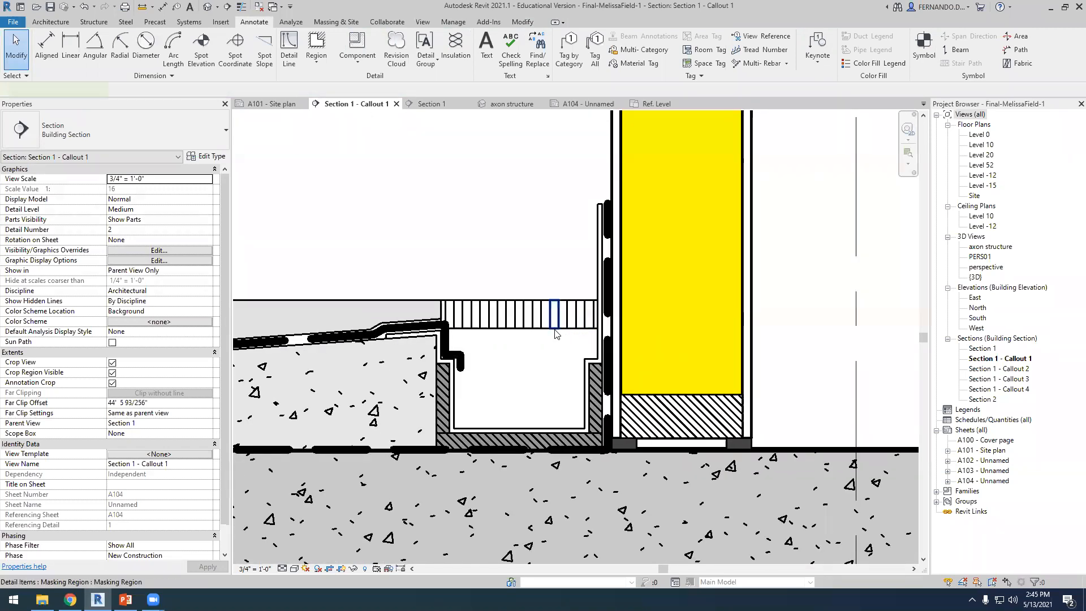
left_click(554, 336)
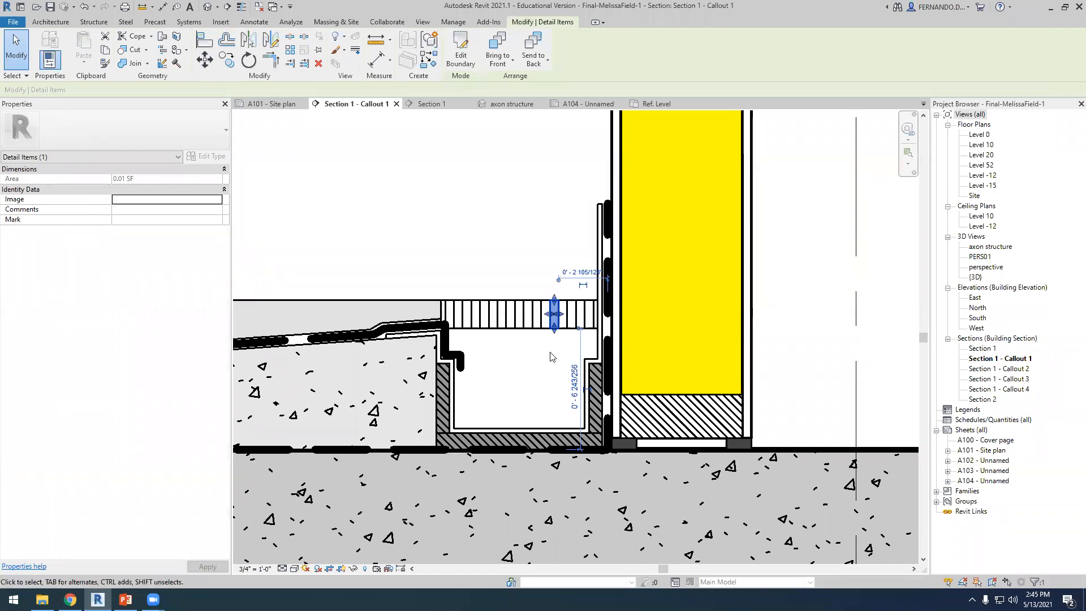
key("Escape")
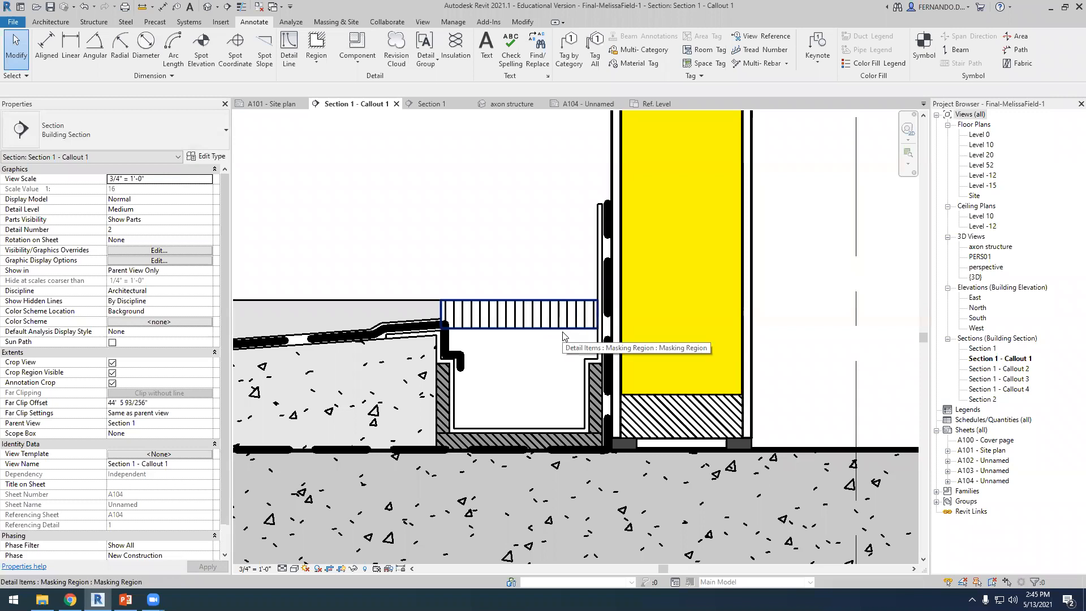
left_click(562, 336)
left_click_drag(520, 333, 518, 351)
key("Escape")
Extend the individual slats of the channel grating down to the lowered bottom edge of its outline.
scroll(515, 294, "down", 3)
scroll(543, 331, "up", 4)
left_click(575, 285)
mouse_move(575, 299)
left_mouse_down()
mouse_move(576, 323)
mouse_move(530, 302)
mouse_move(530, 323)
mouse_move(507, 309)
mouse_move(507, 321)
mouse_move(460, 309)
mouse_move(459, 320)
mouse_move(438, 308)
mouse_move(439, 319)
mouse_move(391, 319)
left_mouse_up()
left_click(554, 294)
left_click(530, 285)
left_click(508, 293)
left_click(485, 286)
left_click(460, 290)
left_click(438, 288)
left_click(415, 288)
left_click(391, 286)
key("Escape")
scroll(541, 384, "down", 2)
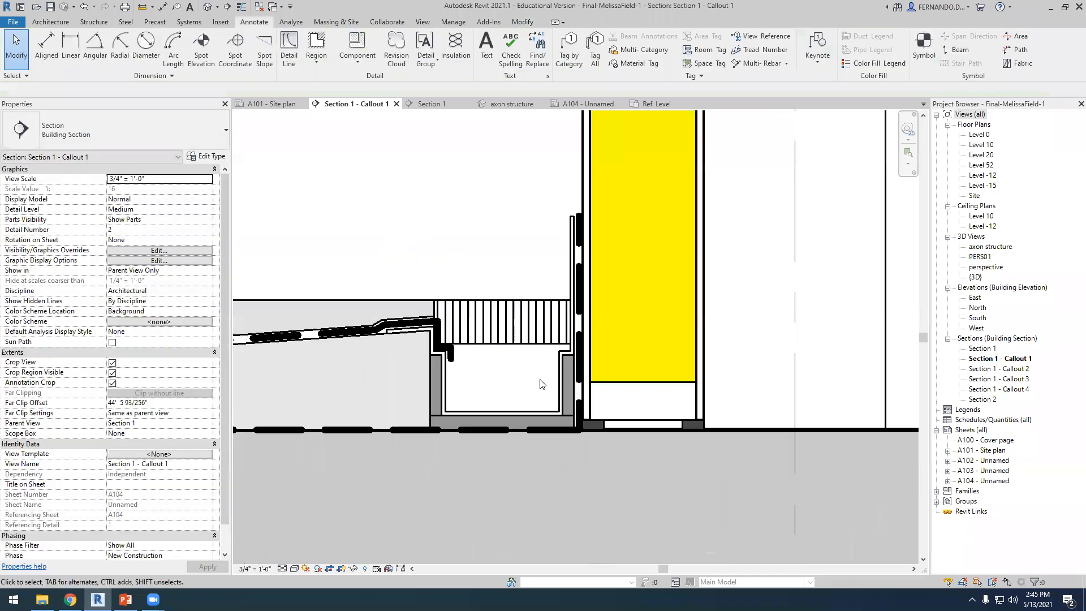
Try to override the projection line weight of one grating slat in this view.
left_click(532, 328)
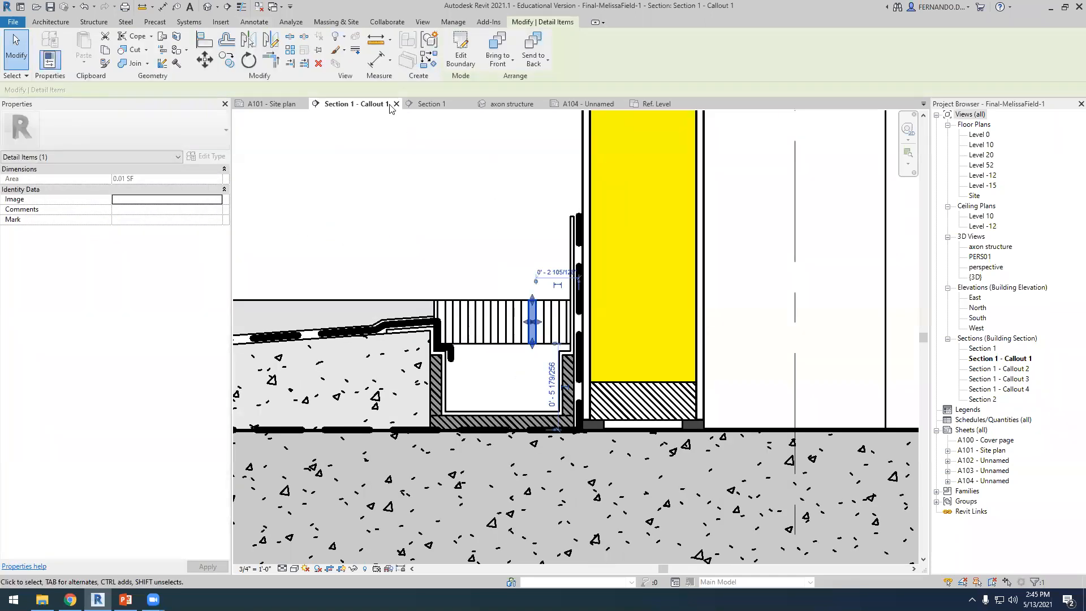
right_click(535, 309)
mouse_move(637, 370)
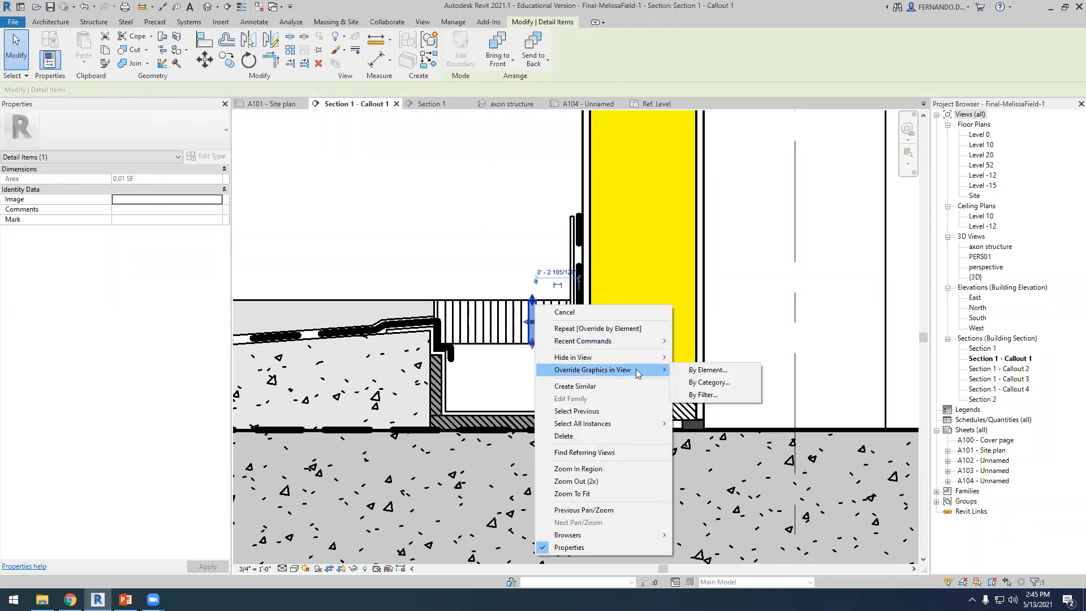
left_click(714, 375)
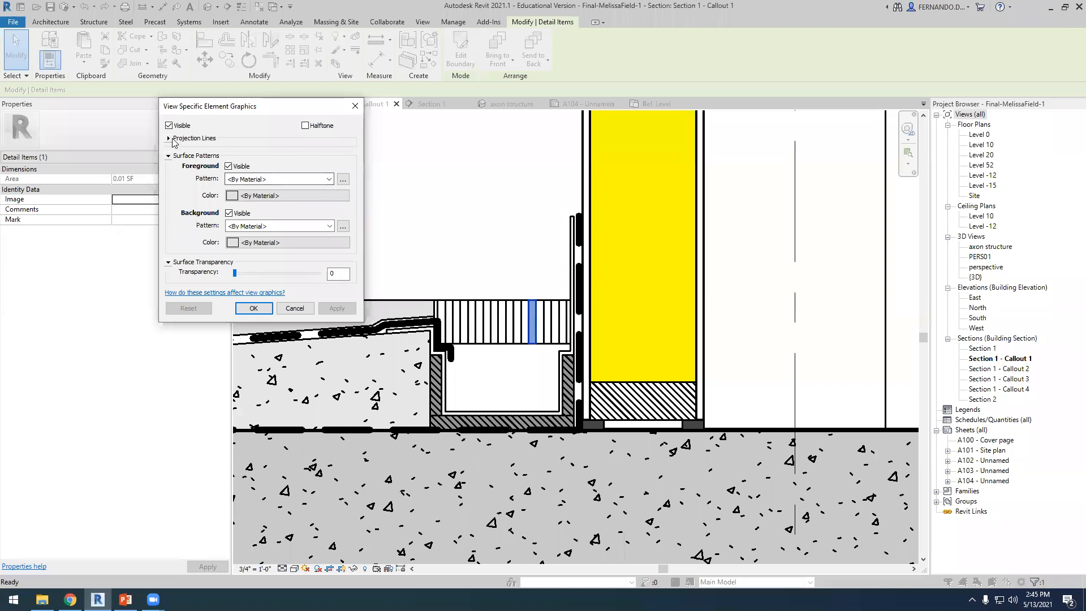
left_click(169, 139)
left_click(343, 187)
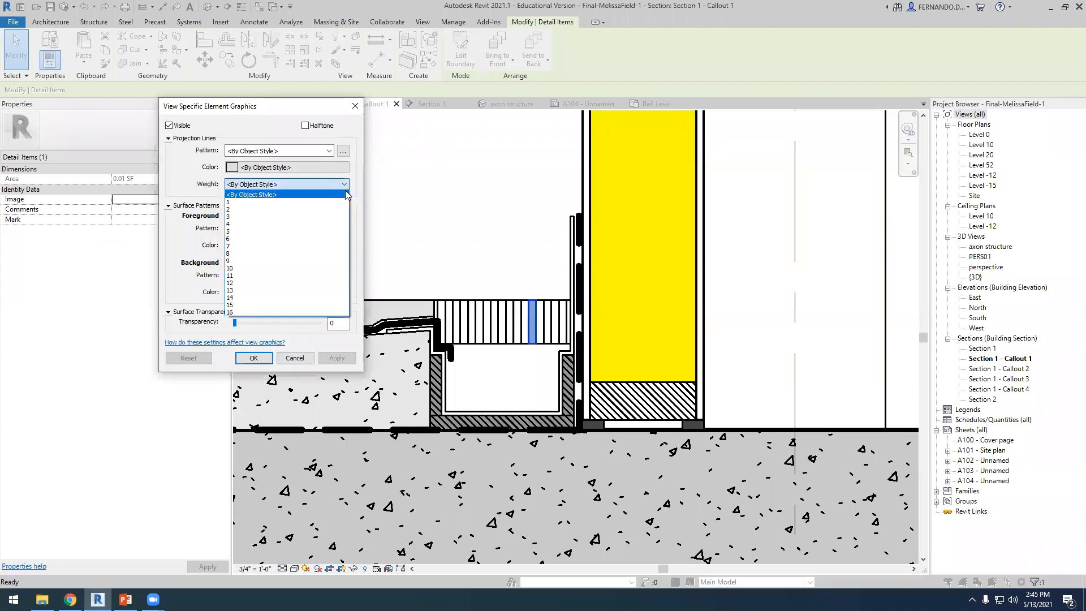
left_click(287, 219)
left_click(335, 360)
left_click(294, 358)
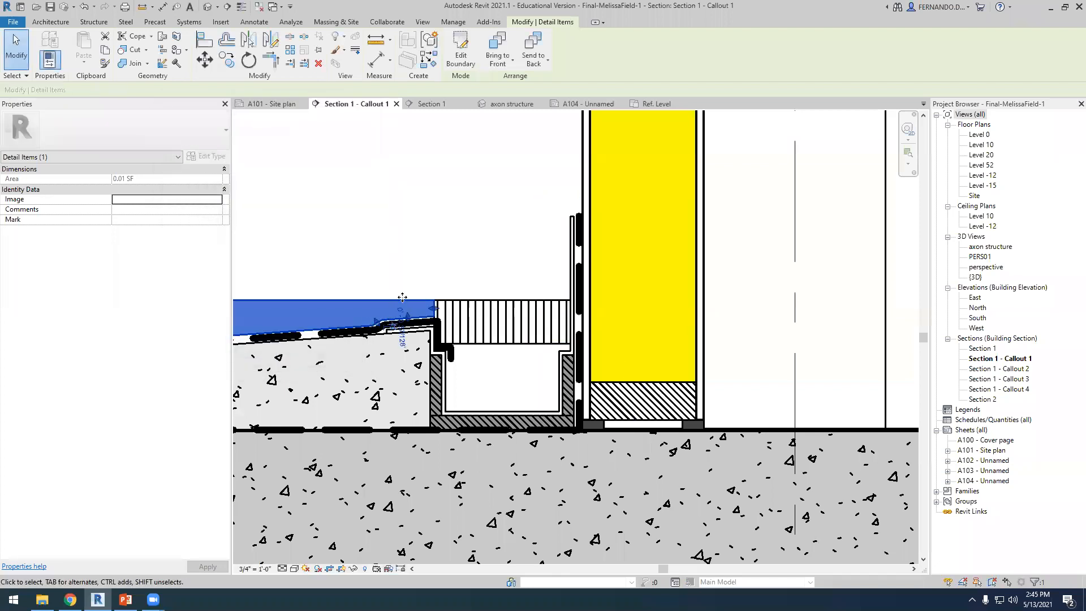
left_click(395, 279)
Lower the top edge of the callout's crop region to just above the window sill.
scroll(475, 339, "up", 5)
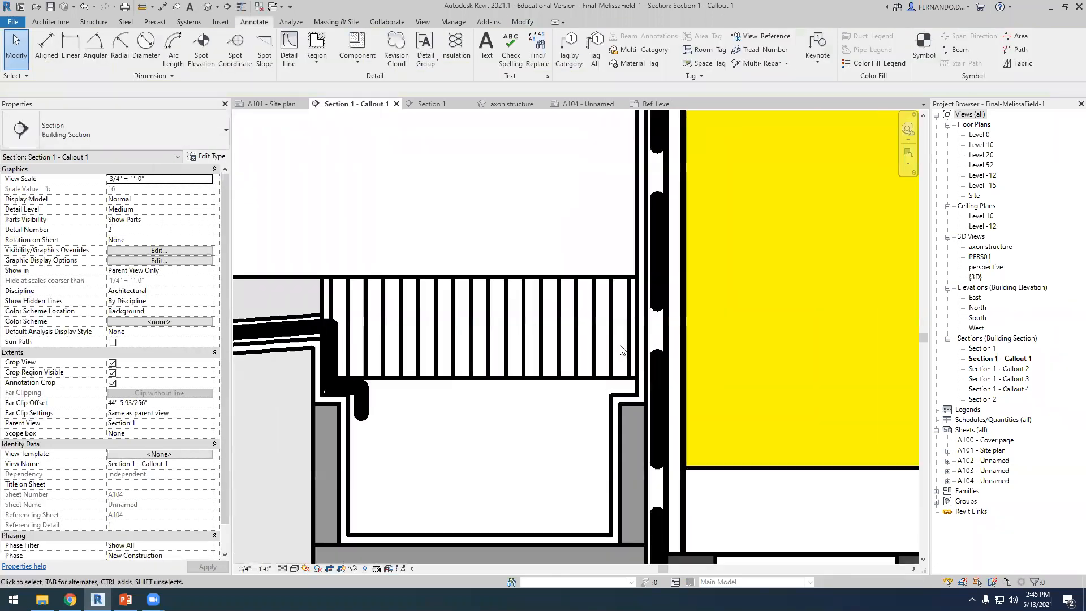
scroll(485, 343, "down", 6)
scroll(485, 344, "down", 5)
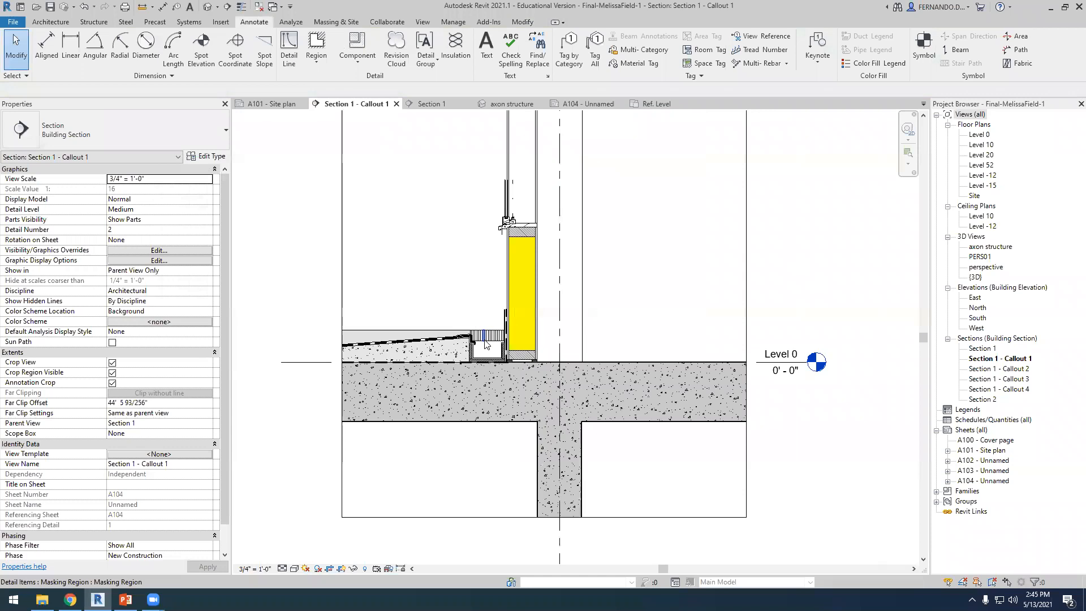
scroll(606, 390, "down", 1)
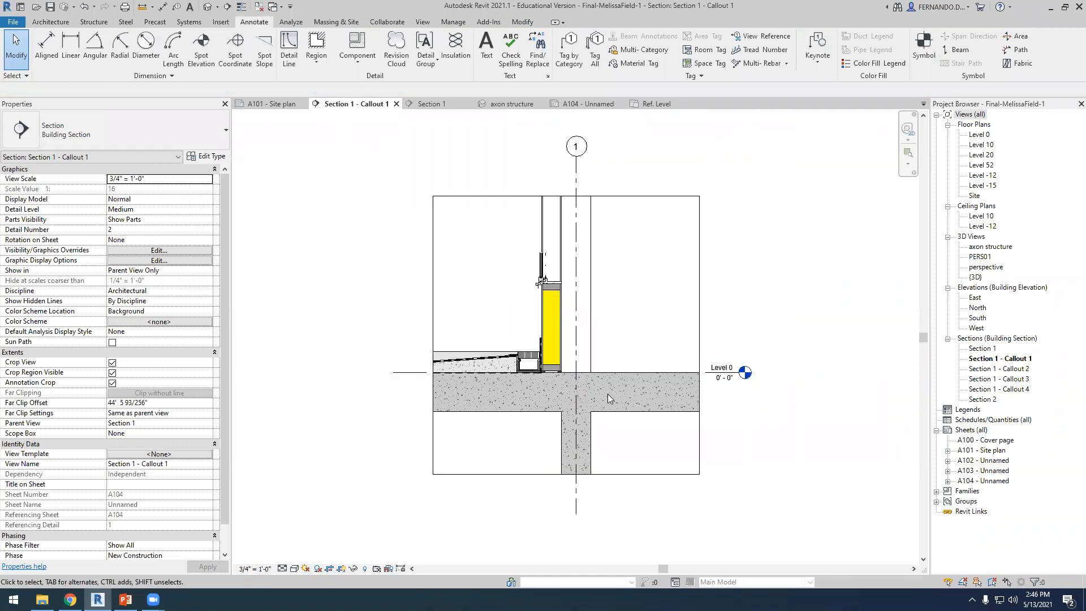
scroll(607, 394, "down", 1)
scroll(624, 371, "up", 1)
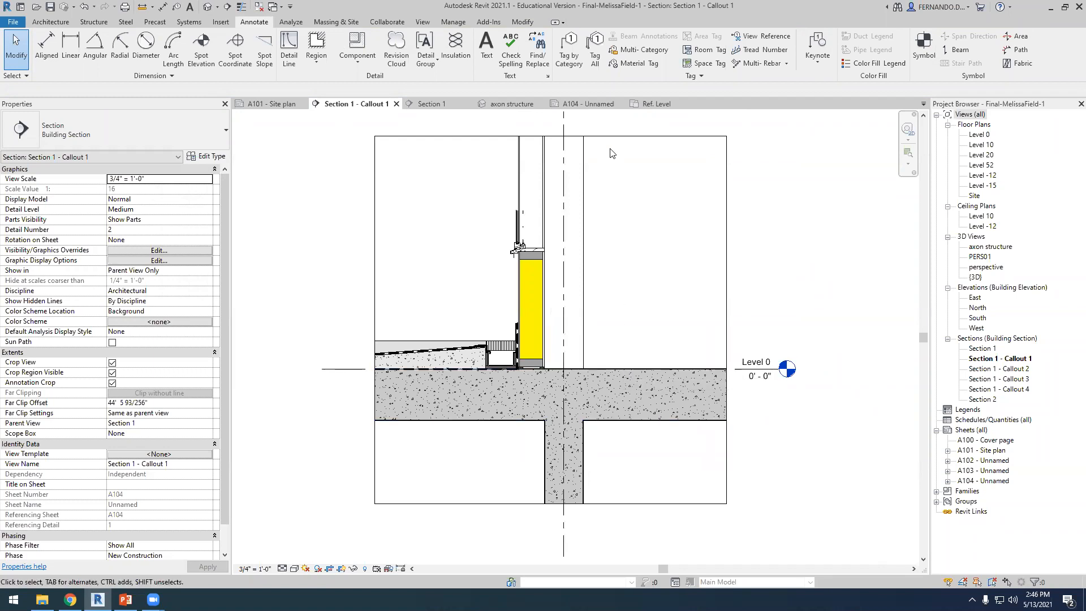
left_click(555, 138)
left_click_drag(551, 136, 547, 210)
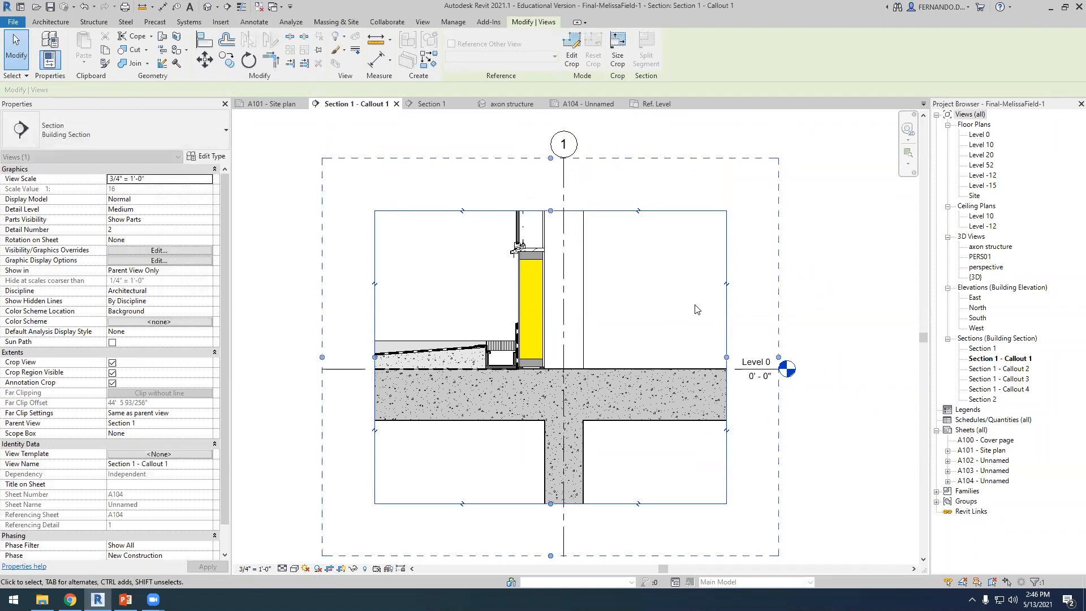
Pull the right edge of the callout's crop region inward, closer to grid line 1.
left_click_drag(726, 357, 650, 358)
left_click(864, 445)
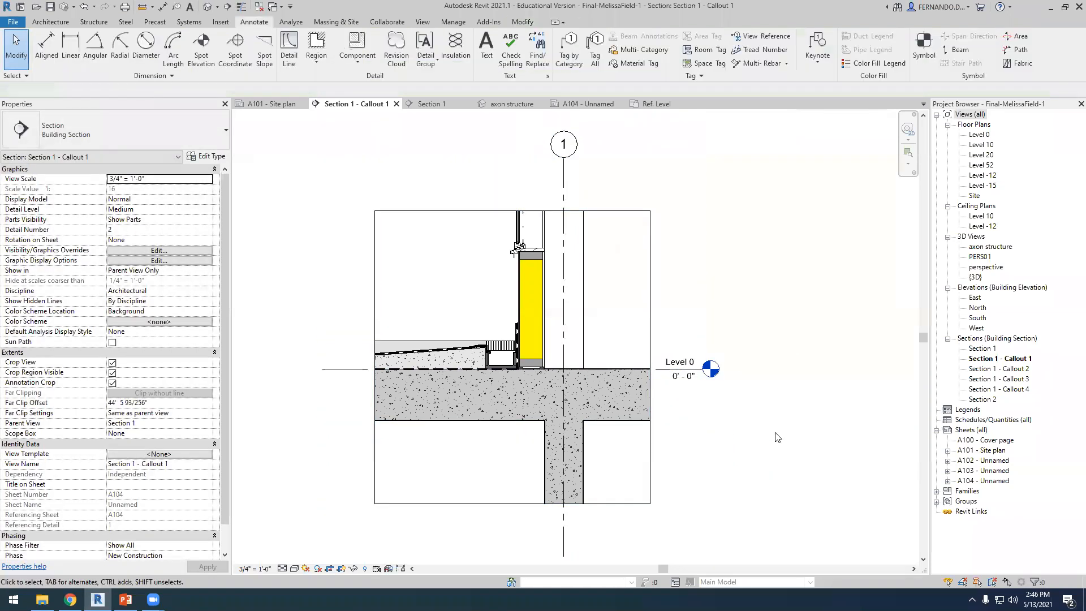
scroll(575, 418, "up", 1)
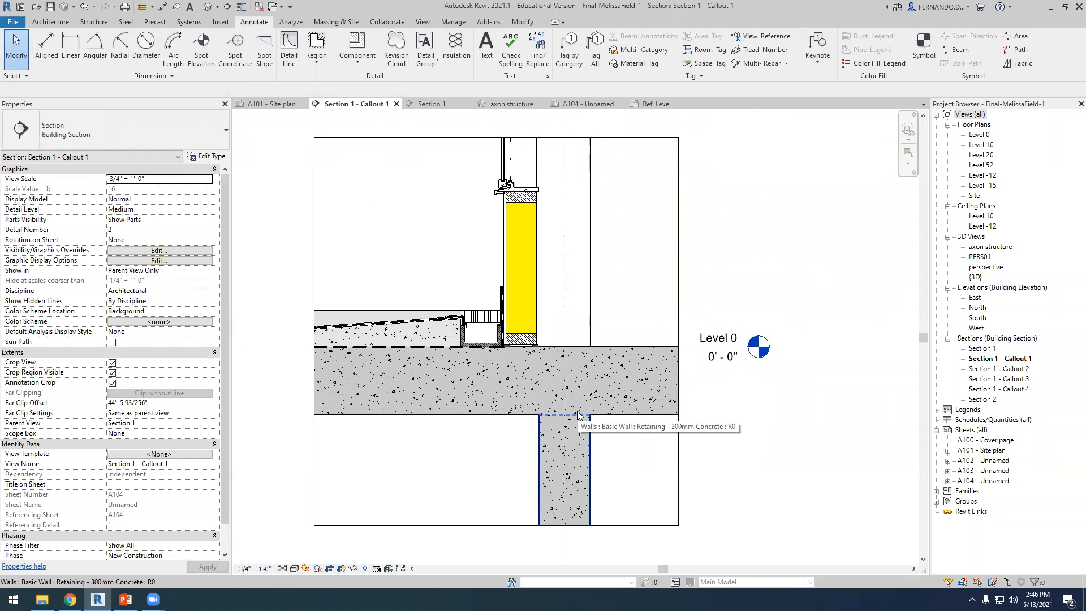
scroll(452, 405, "down", 1)
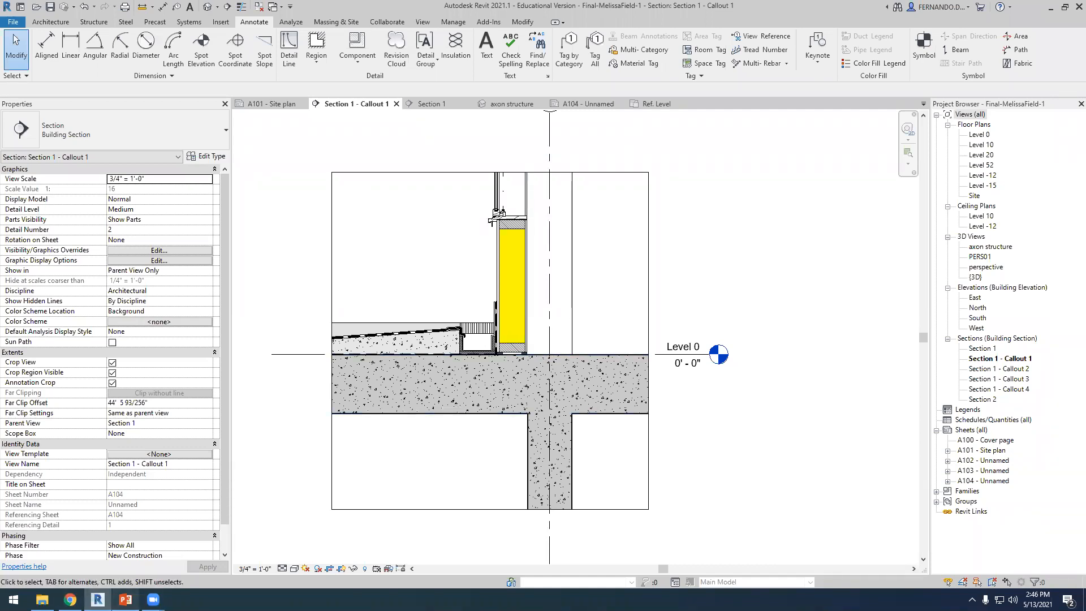
Switch to the PowerPoint presentation and open its link to the Chäserrugg page on atlasofplaces.com.
left_click(125, 600)
scroll(99, 378, "up", 8)
scroll(112, 326, "down", 2)
left_click(113, 326)
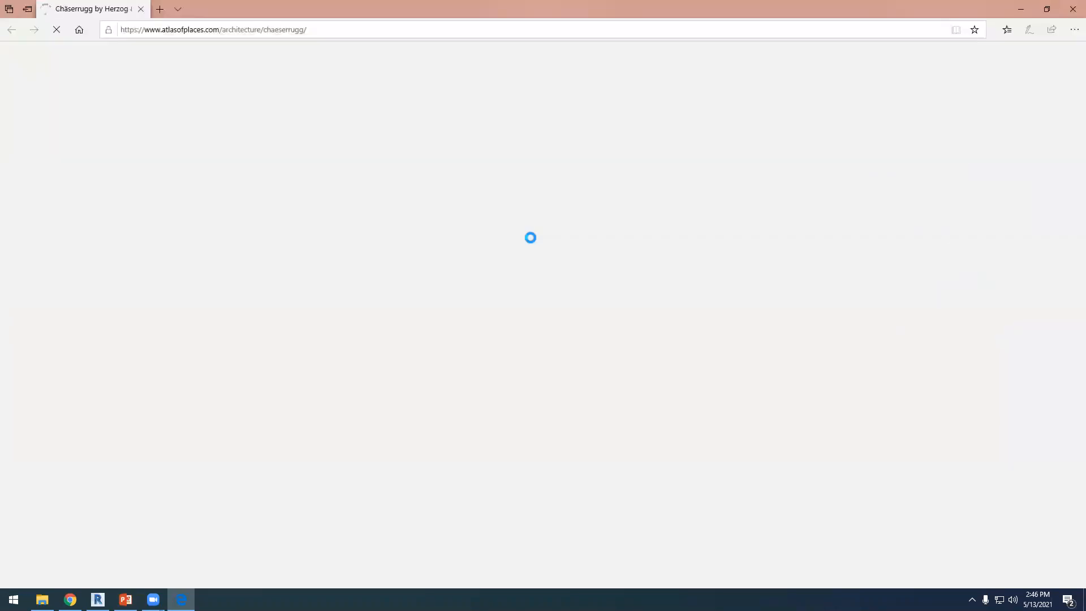
Look through the Chäserrugg project photos, examining the timber structure, exterior views and dining room interior.
scroll(391, 214, "down", 5)
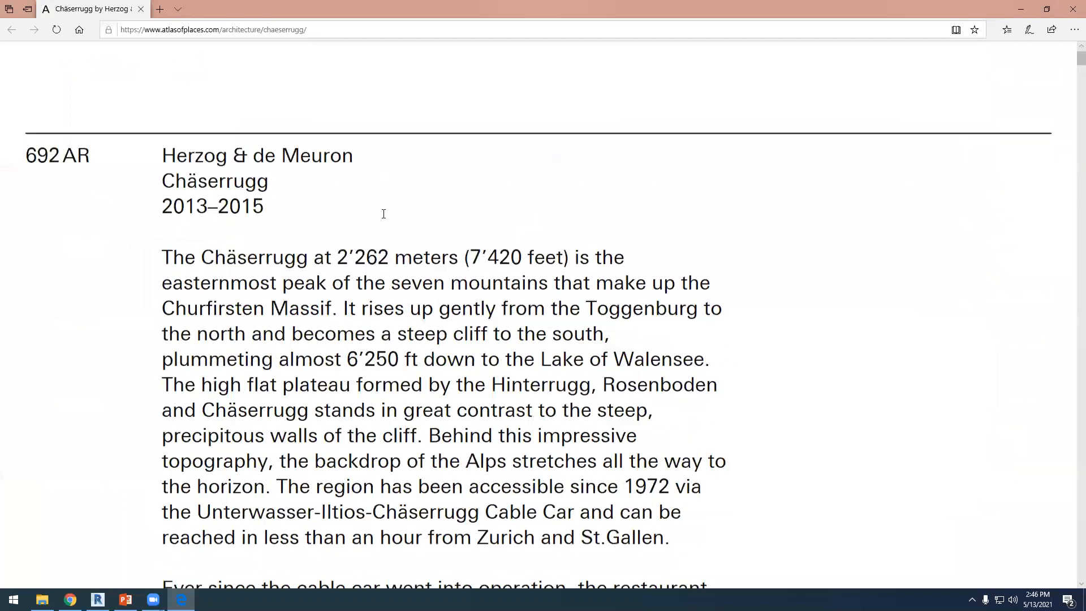
scroll(394, 214, "down", 10)
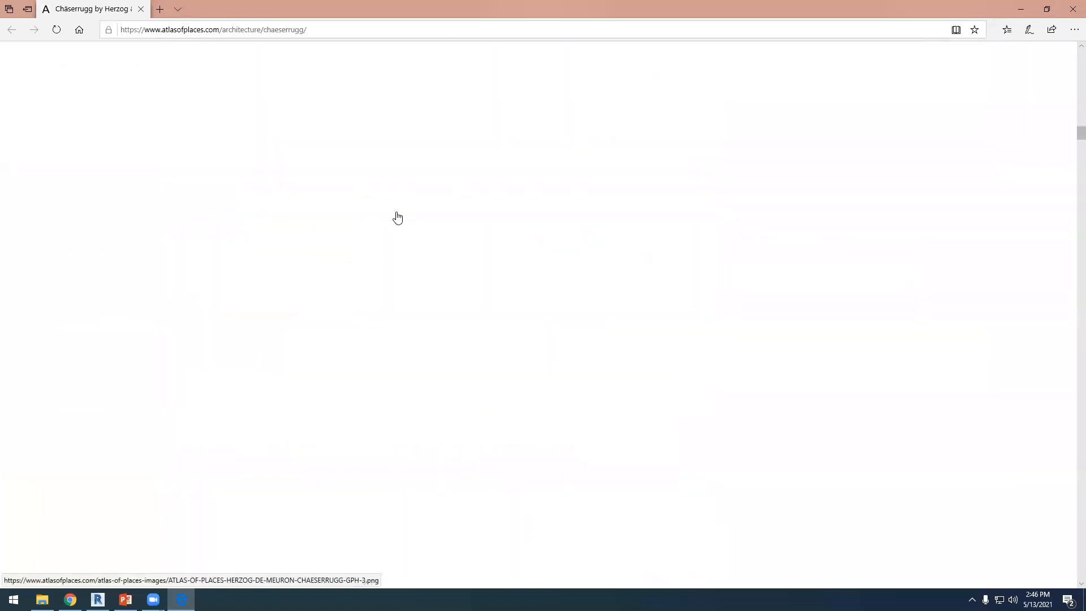
scroll(396, 215, "down", 15)
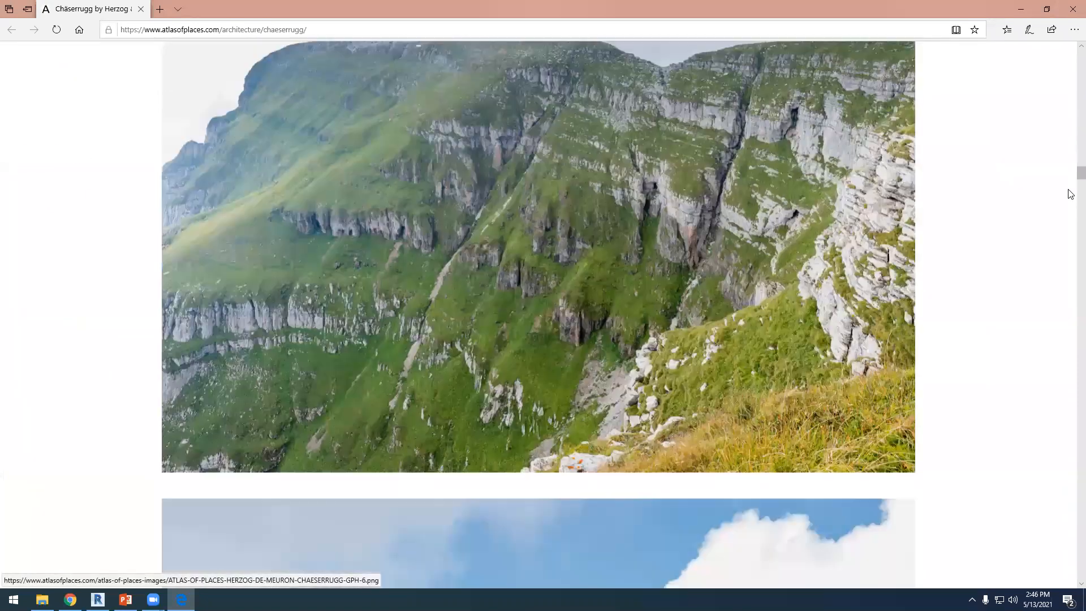
scroll(1071, 187, "down", 15)
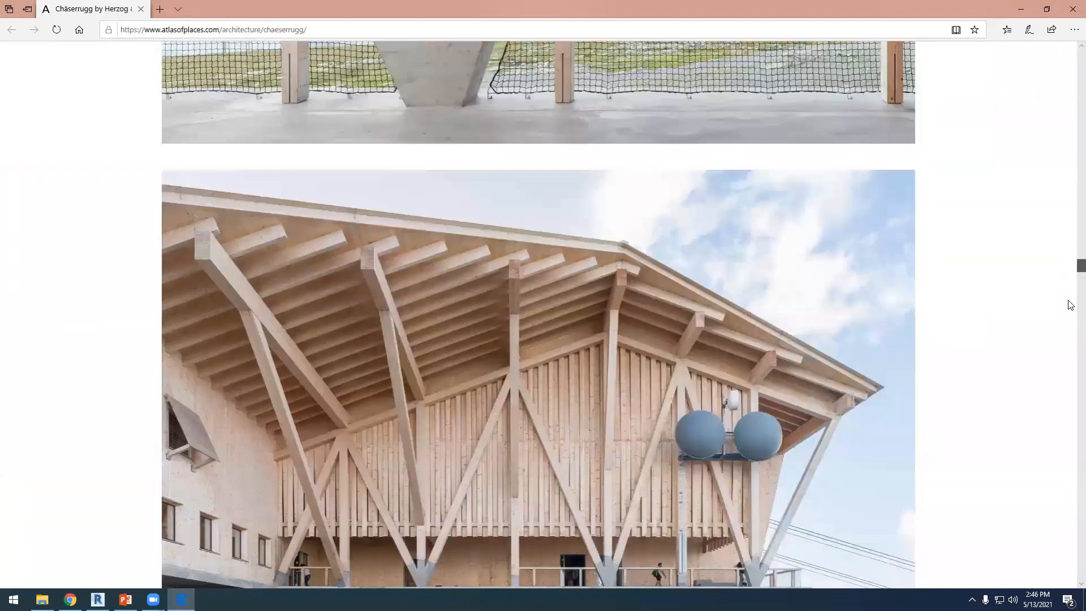
scroll(1070, 330, "down", 15)
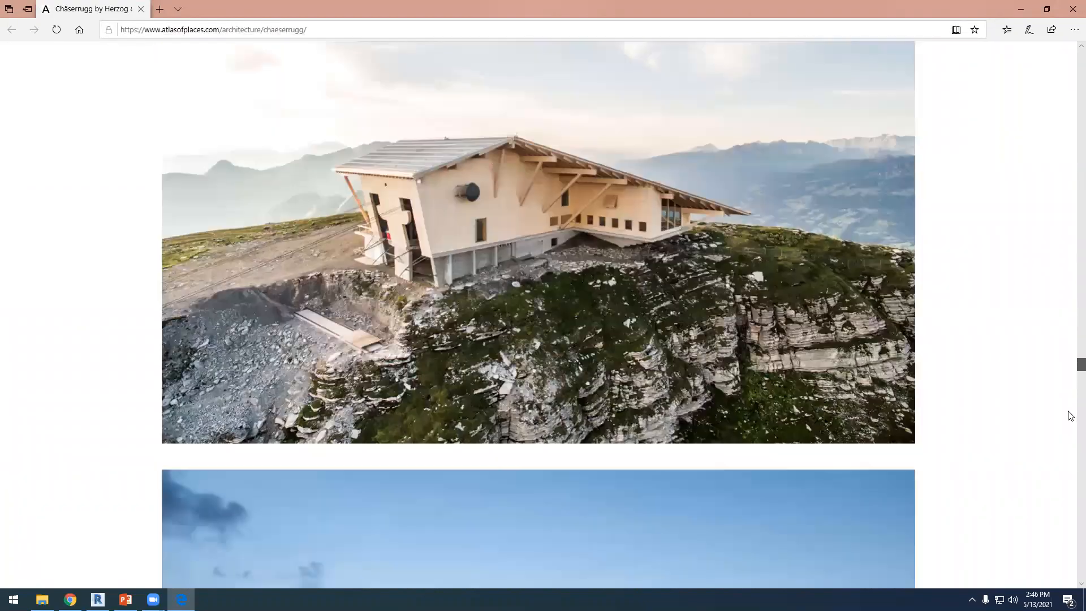
scroll(1071, 407, "down", 15)
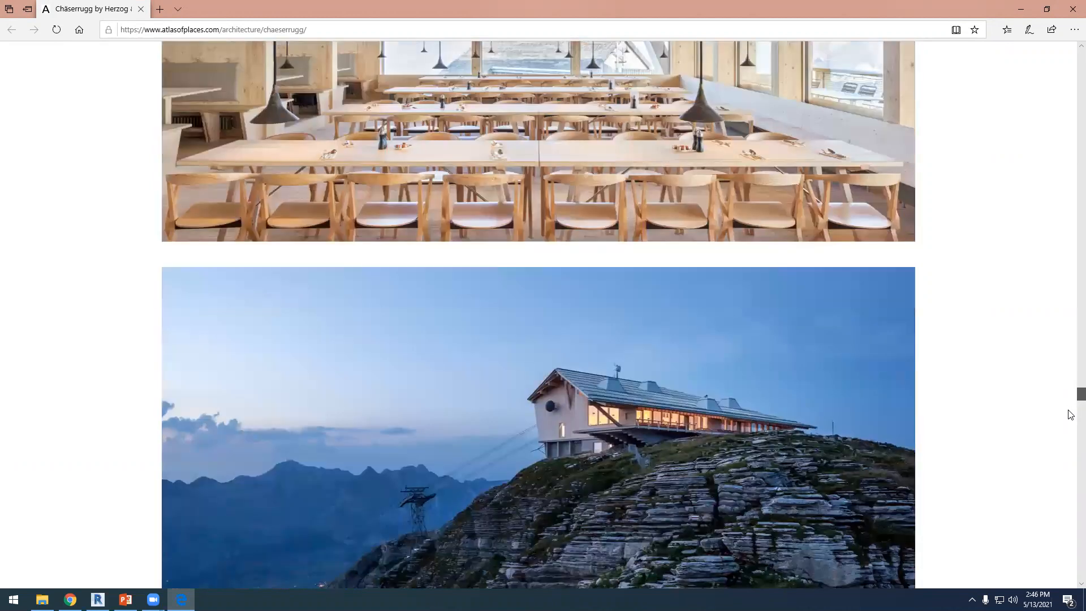
scroll(1070, 435, "down", 8)
scroll(853, 395, "down", 3)
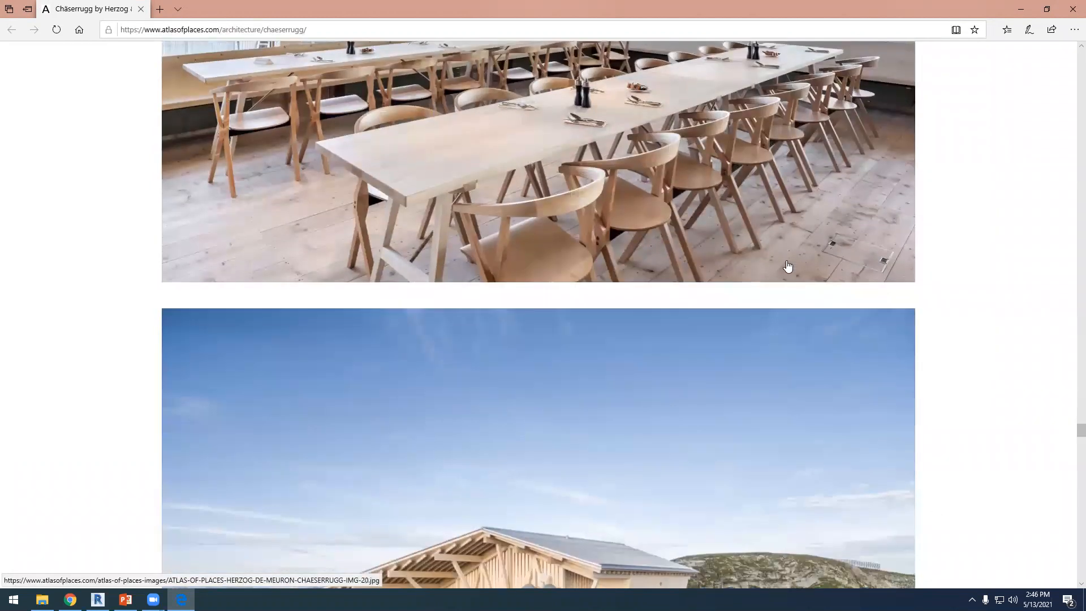
scroll(308, 267, "up", 1)
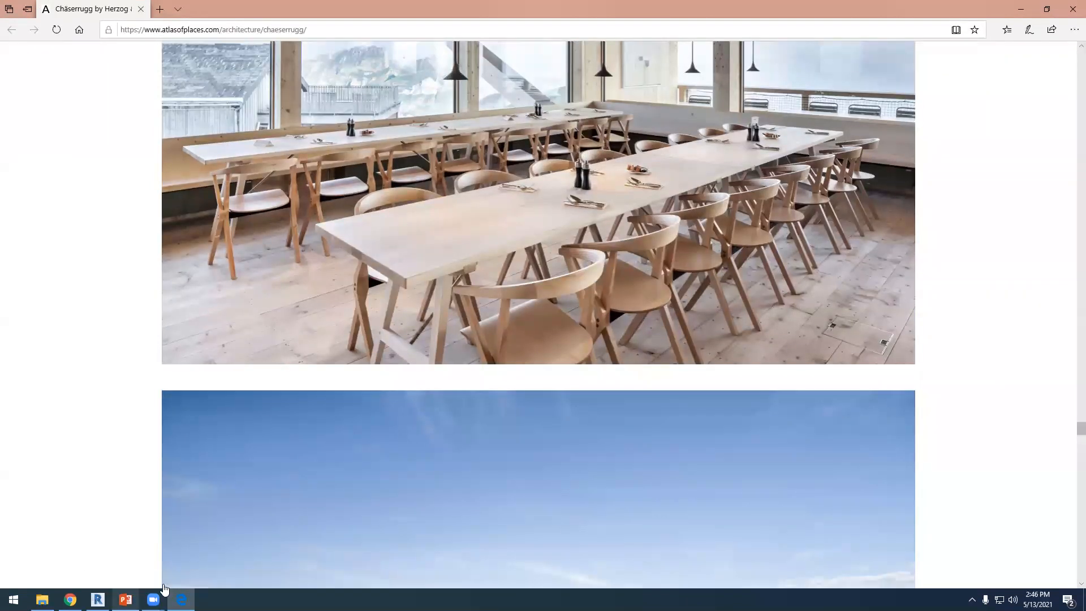
Return to Revit and start a masking region in Section 1 - Callout 1 at the wall's interior base.
left_click(97, 600)
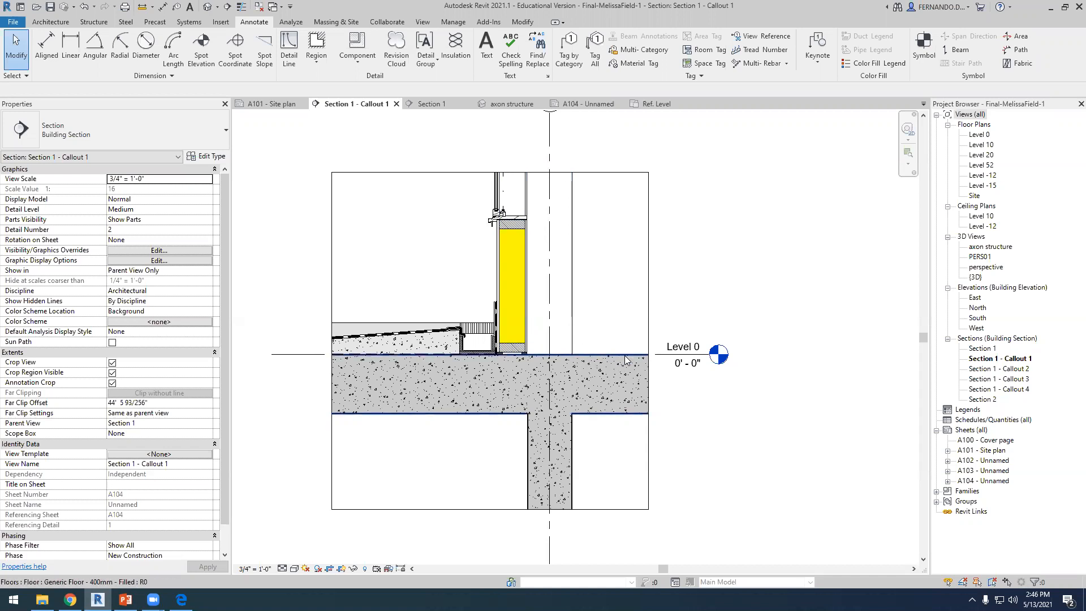
scroll(537, 326, "up", 2)
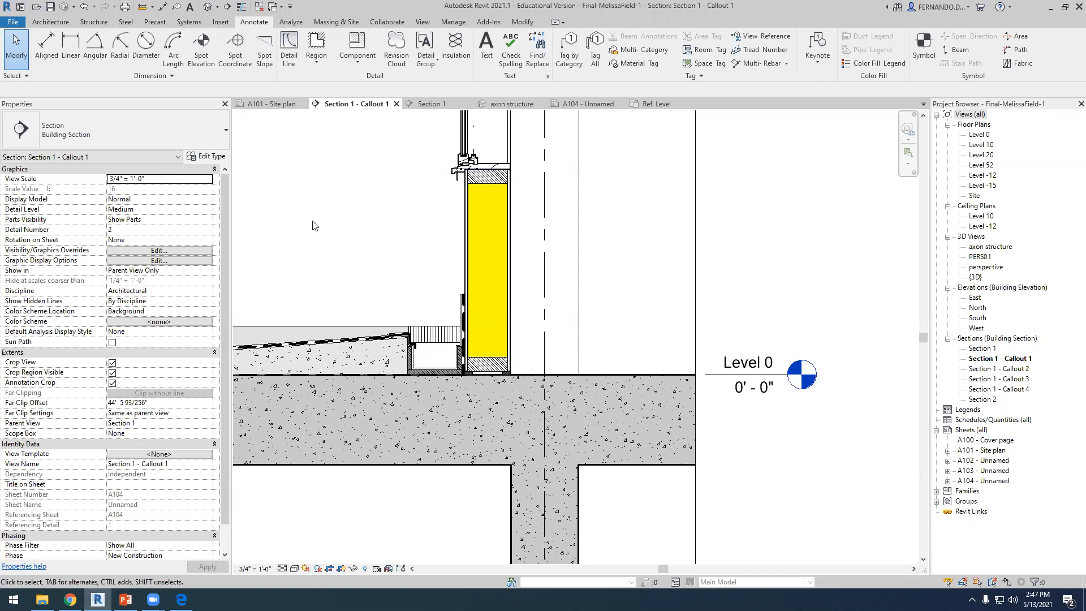
left_click(317, 56)
left_click(333, 109)
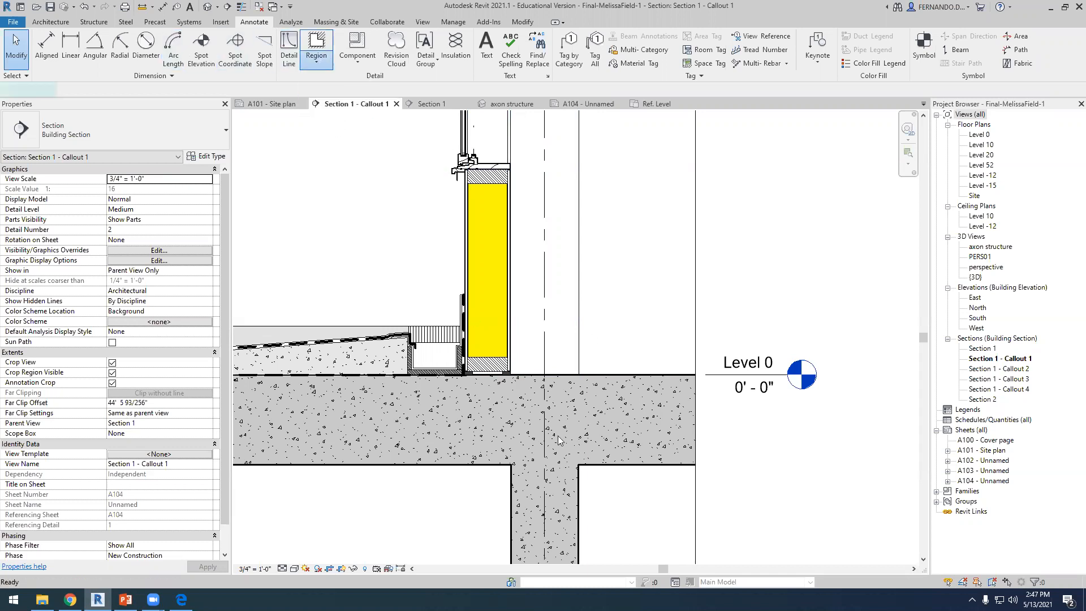
scroll(518, 374, "up", 3)
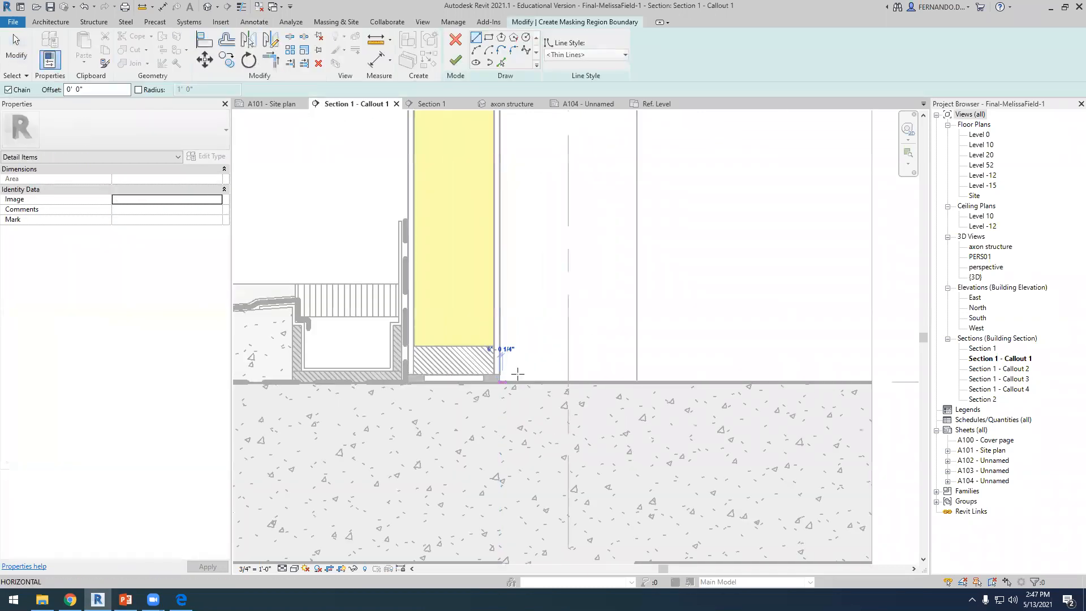
scroll(518, 373, "down", 3)
left_click(741, 373)
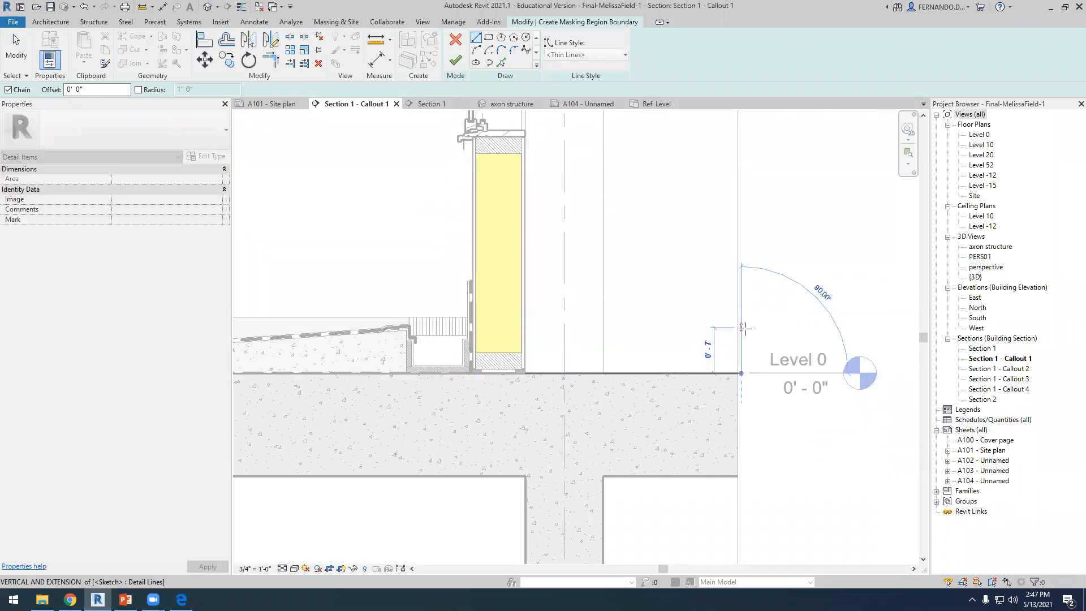
left_click(742, 327)
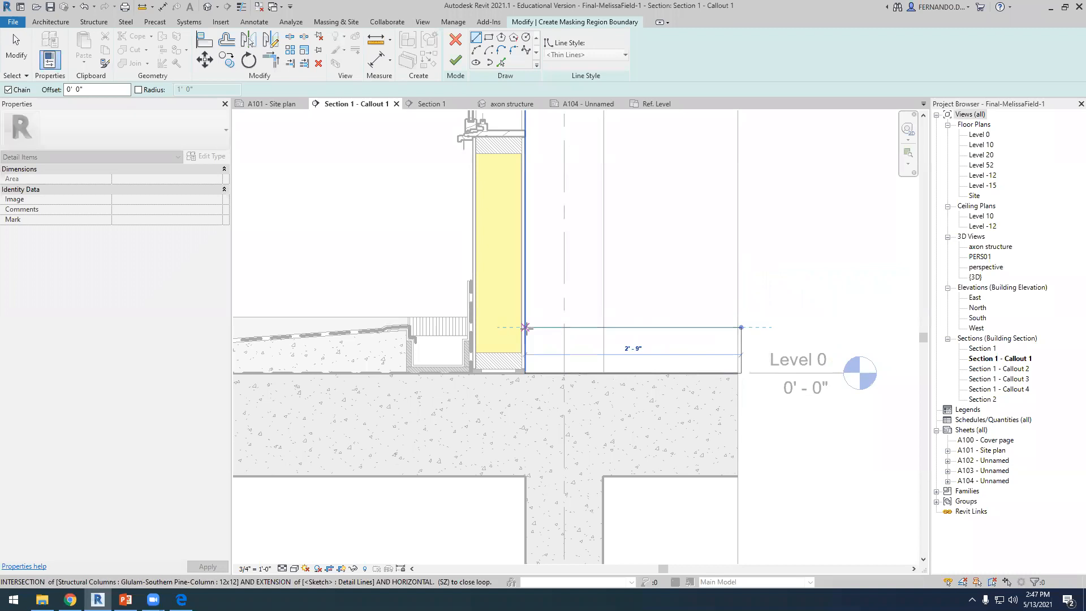
key("Escape")
key("Escape")
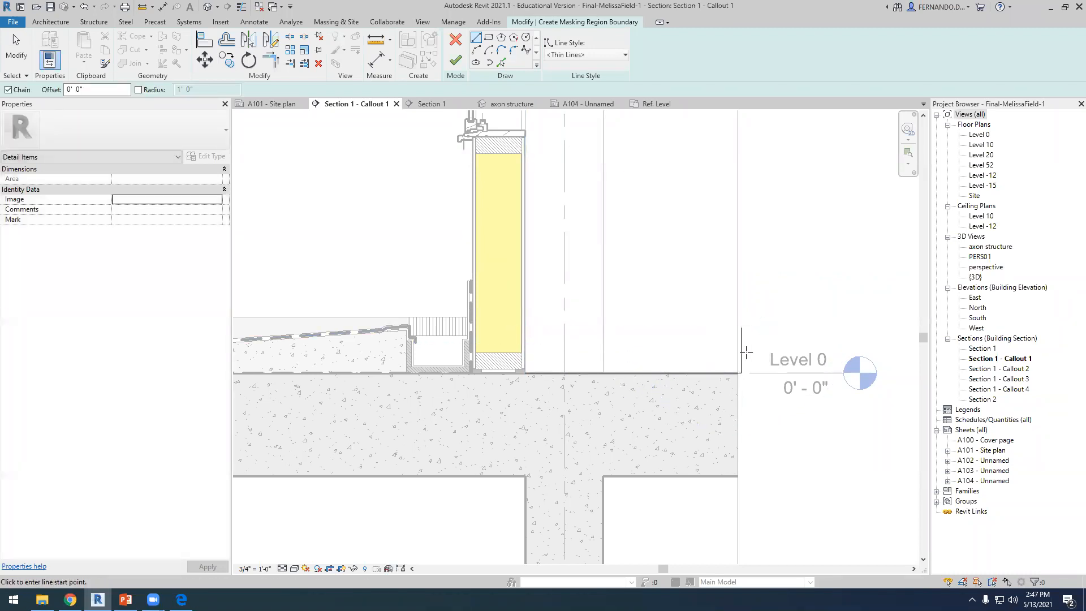
key("ctrl+z")
key("ctrl+z")
scroll(546, 374, "up", 2)
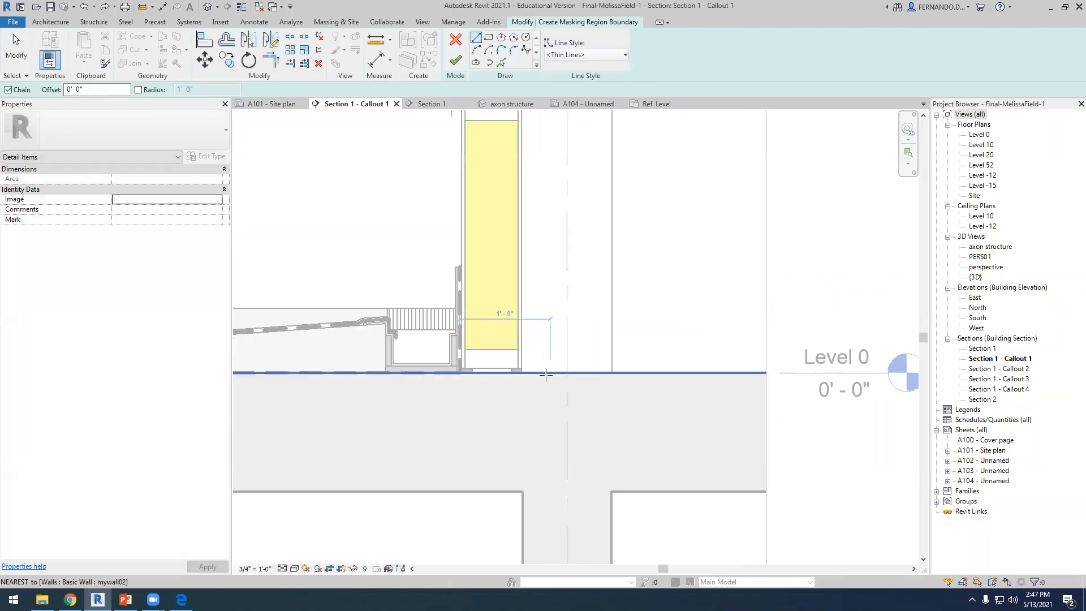
scroll(516, 368, "up", 2)
left_click(516, 374)
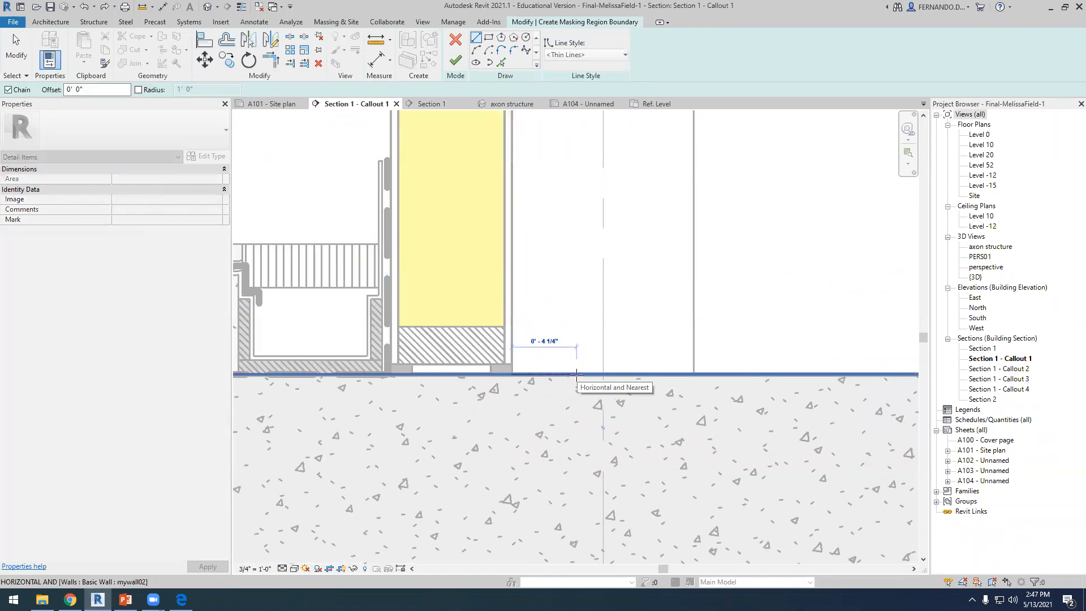
left_click(576, 374)
scroll(576, 374, "down", 2)
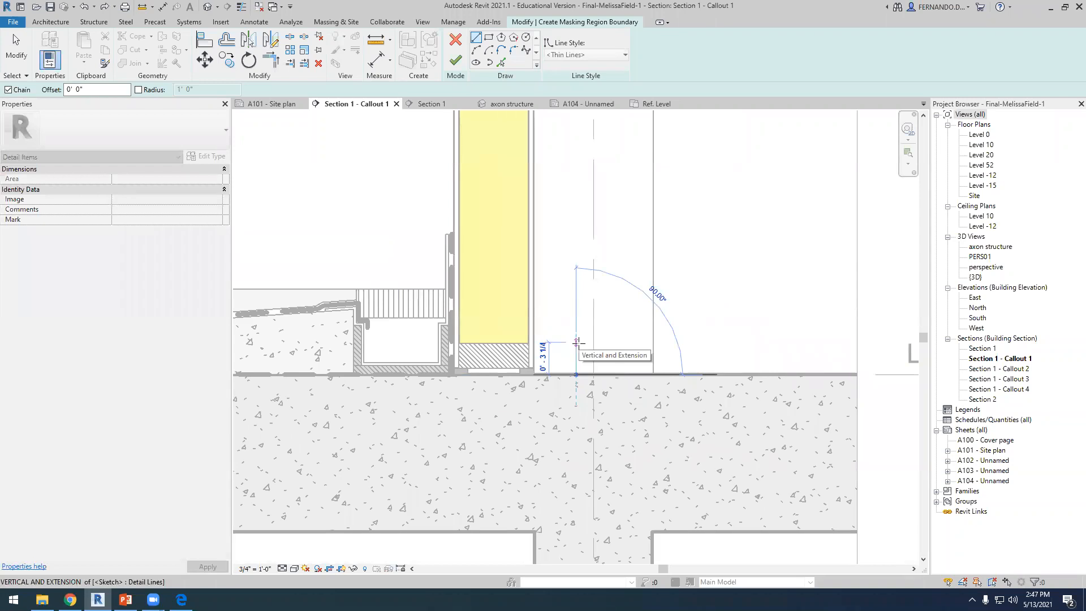
key("Escape")
scroll(563, 377, "up", 1)
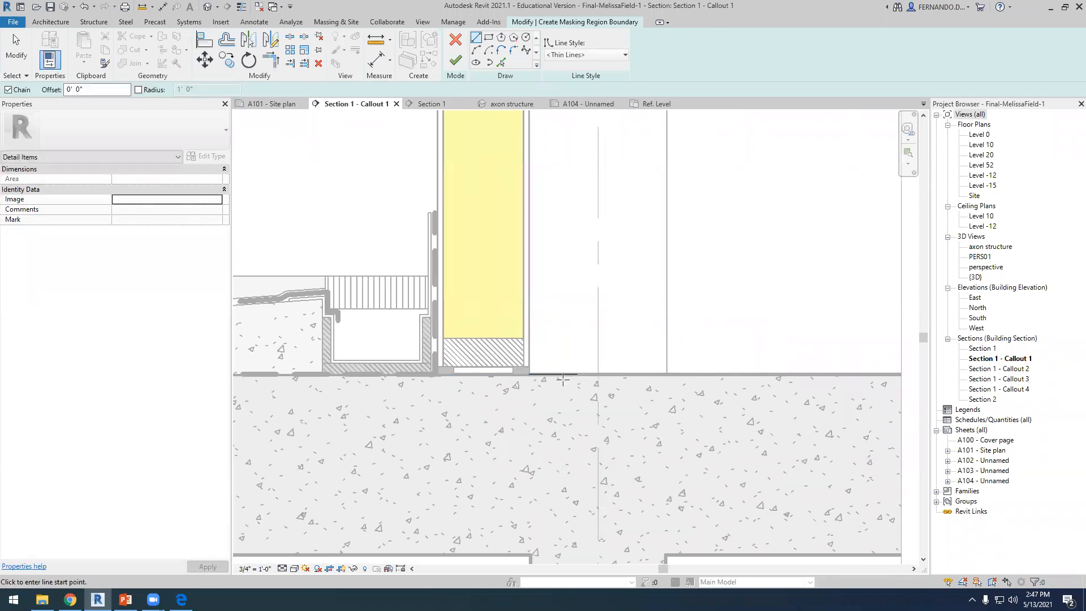
key("Escape")
scroll(554, 378, "up", 1)
scroll(532, 375, "up", 2)
Sketch and finish a masking region about 1" wide and 6" high on the slab top against the wall's interior face.
left_click(498, 373)
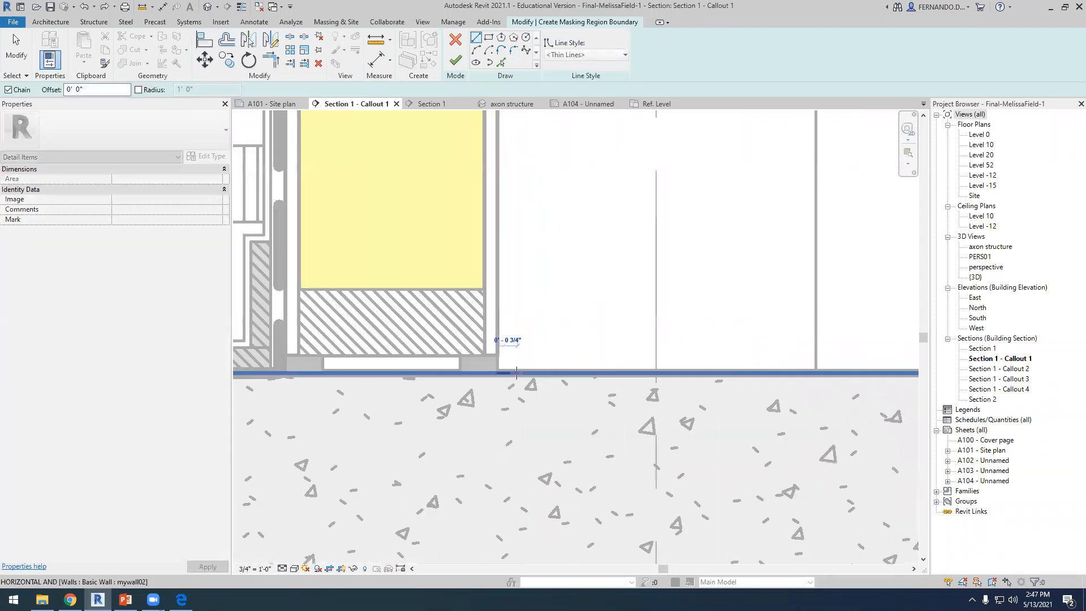
left_click(526, 373)
scroll(526, 374, "down", 1)
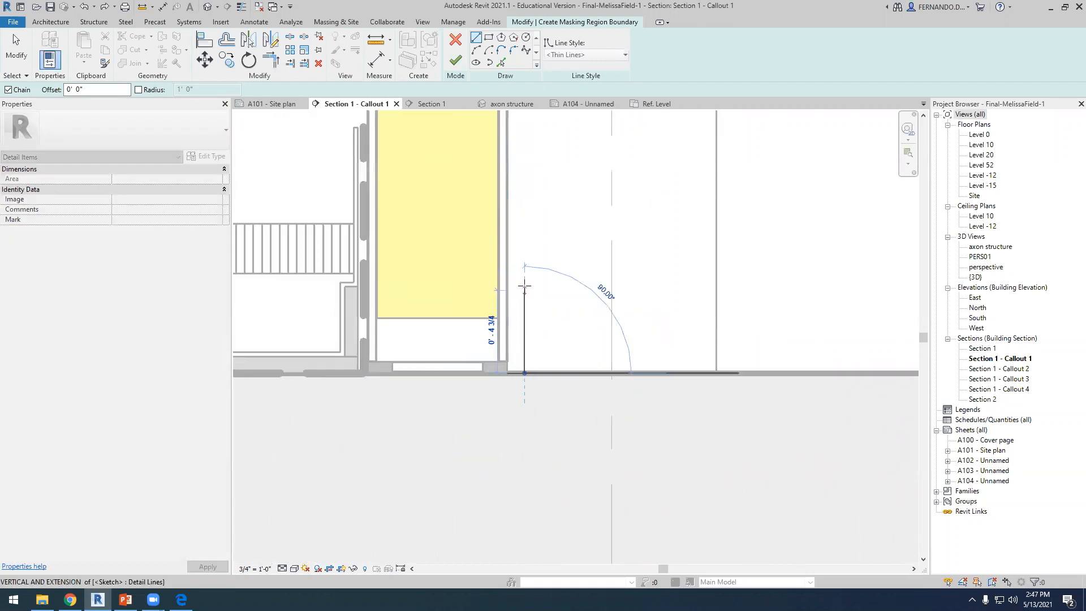
left_click(523, 268)
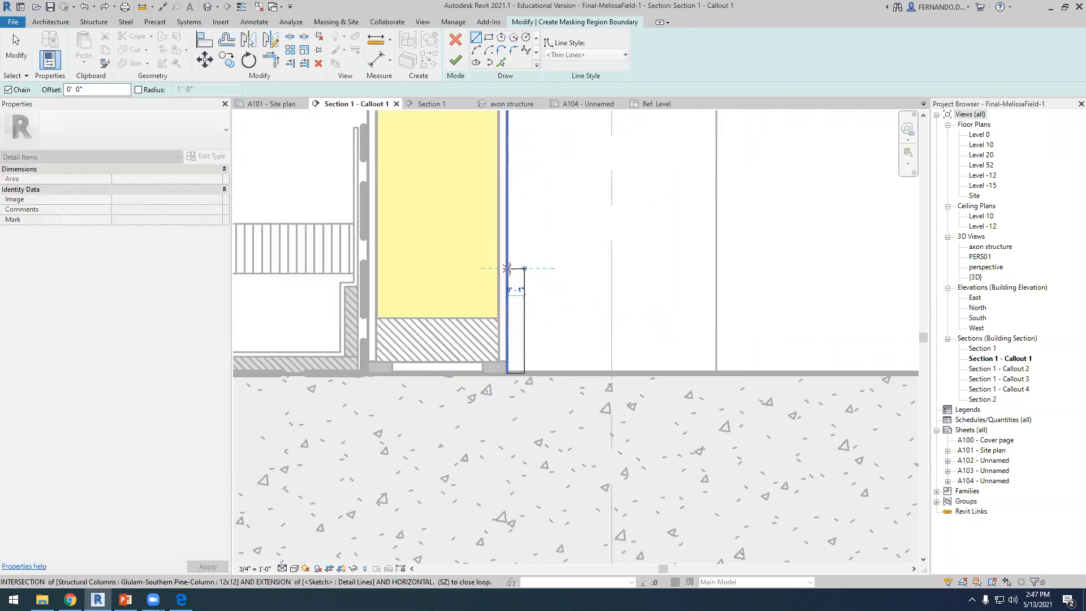
left_click(507, 373)
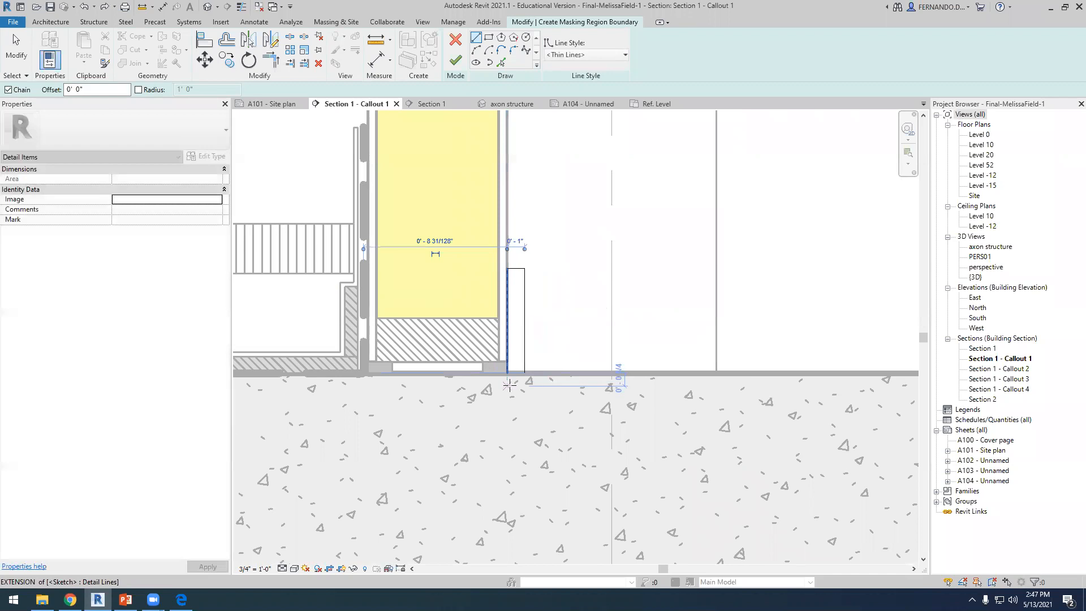
scroll(509, 377, "down", 1)
key("Escape")
scroll(526, 344, "down", 1)
key("Escape")
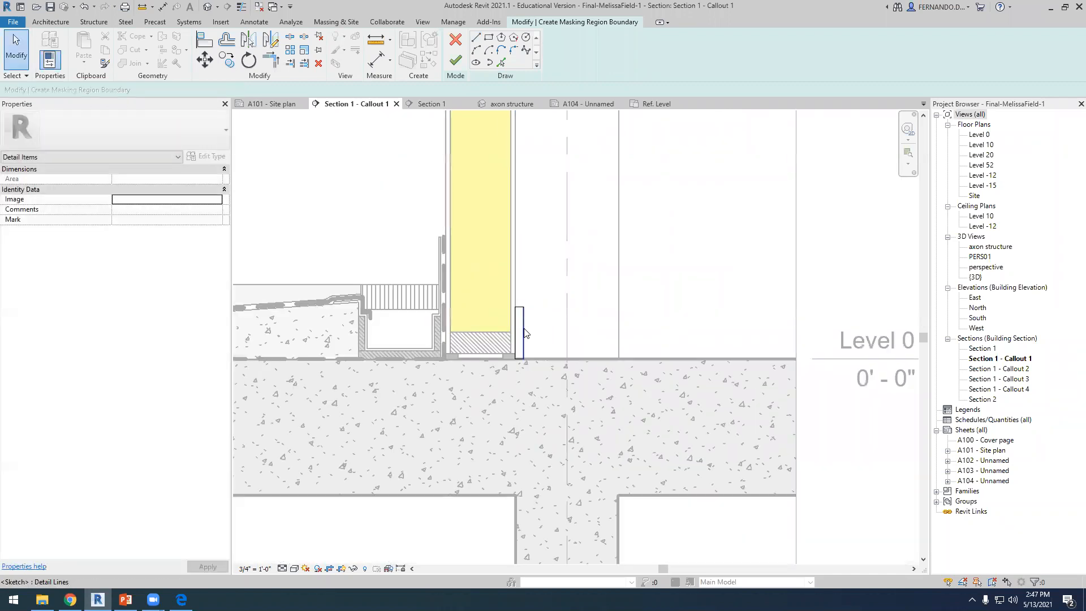
scroll(524, 334, "up", 1)
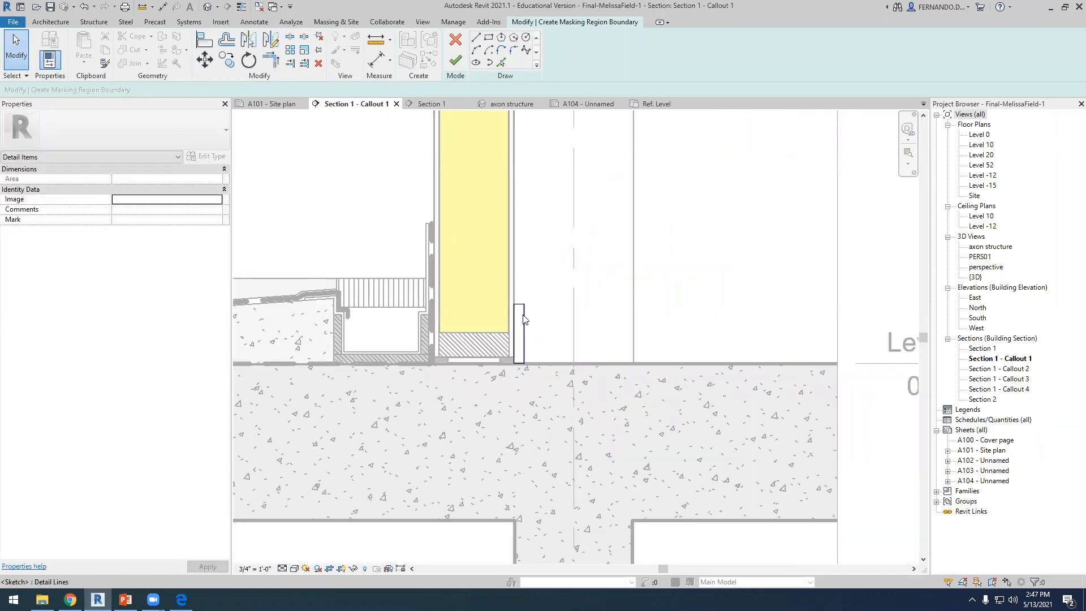
scroll(531, 318, "up", 1)
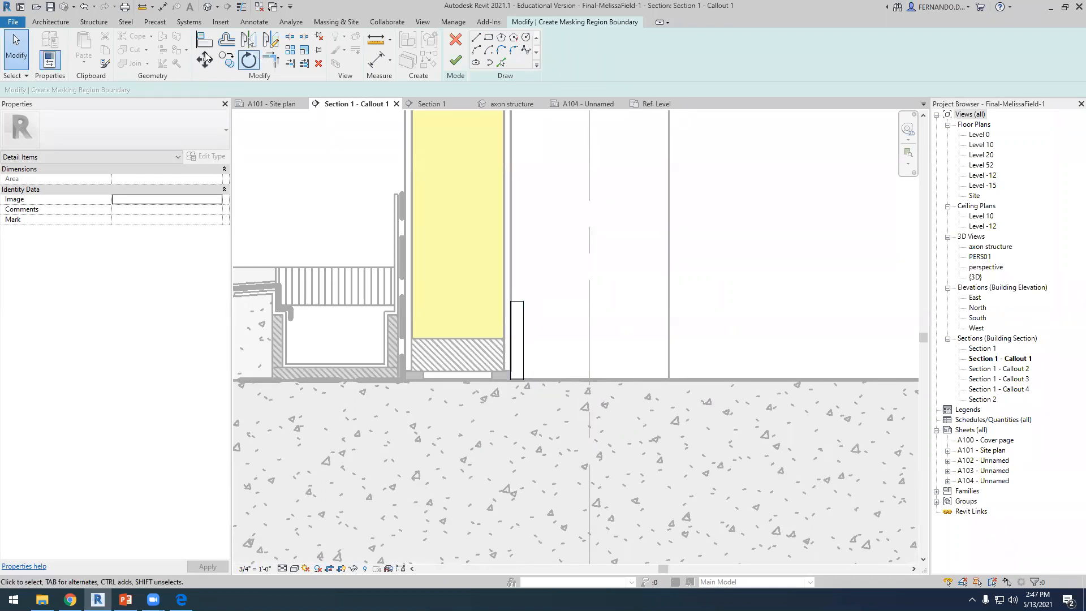
left_click(447, 65)
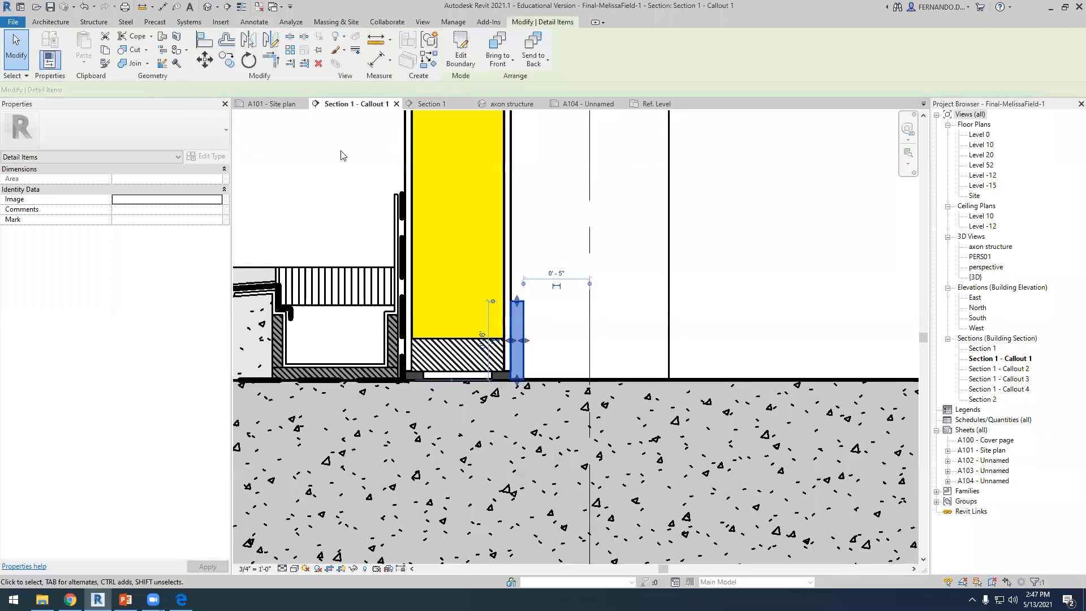
Create a second rectangular masking region about 2.8" wide and 6" high on the slab, directly beside the 1" wide one.
left_click(255, 22)
left_click(315, 64)
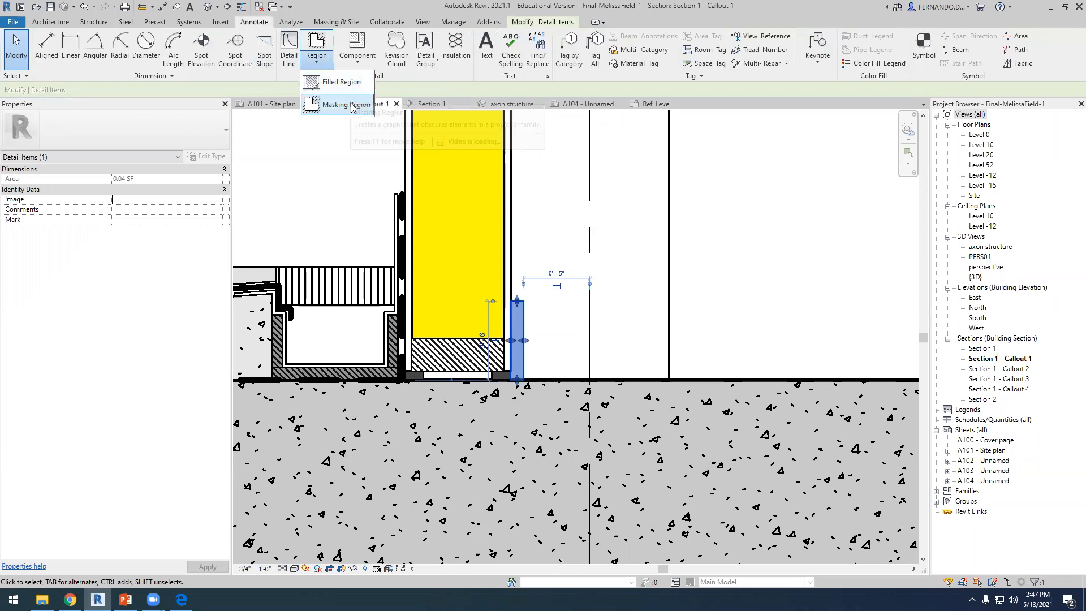
left_click(346, 105)
left_click(489, 38)
left_click(523, 301)
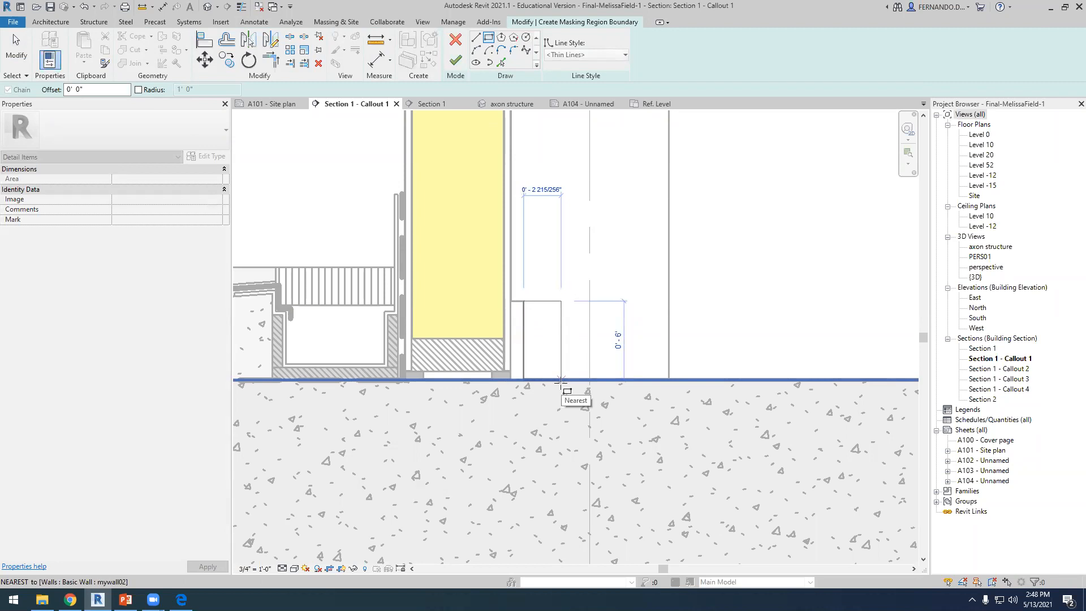
left_click(561, 380)
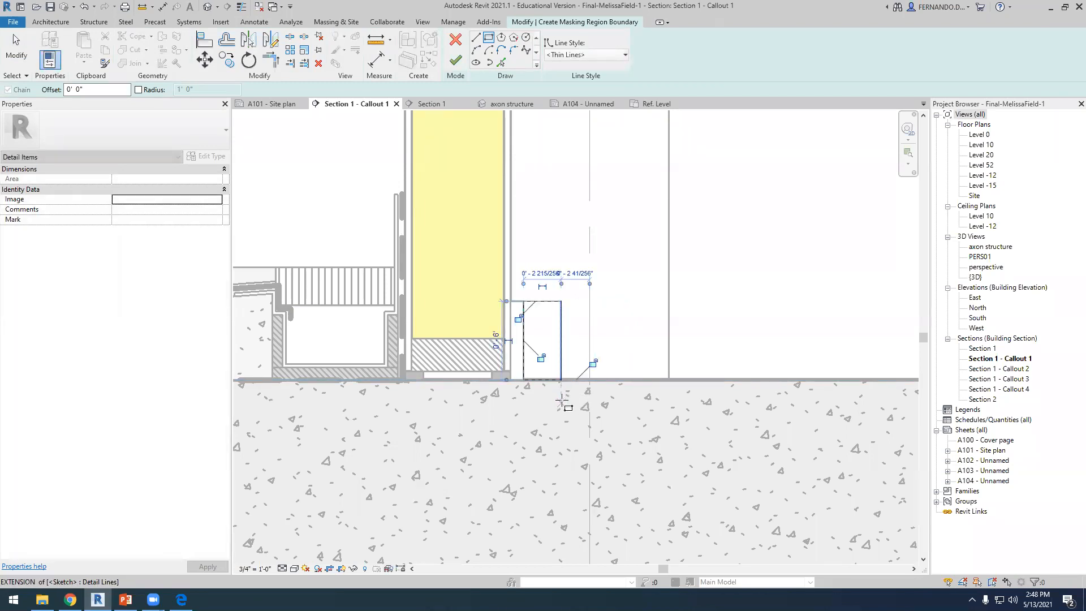
left_click(455, 60)
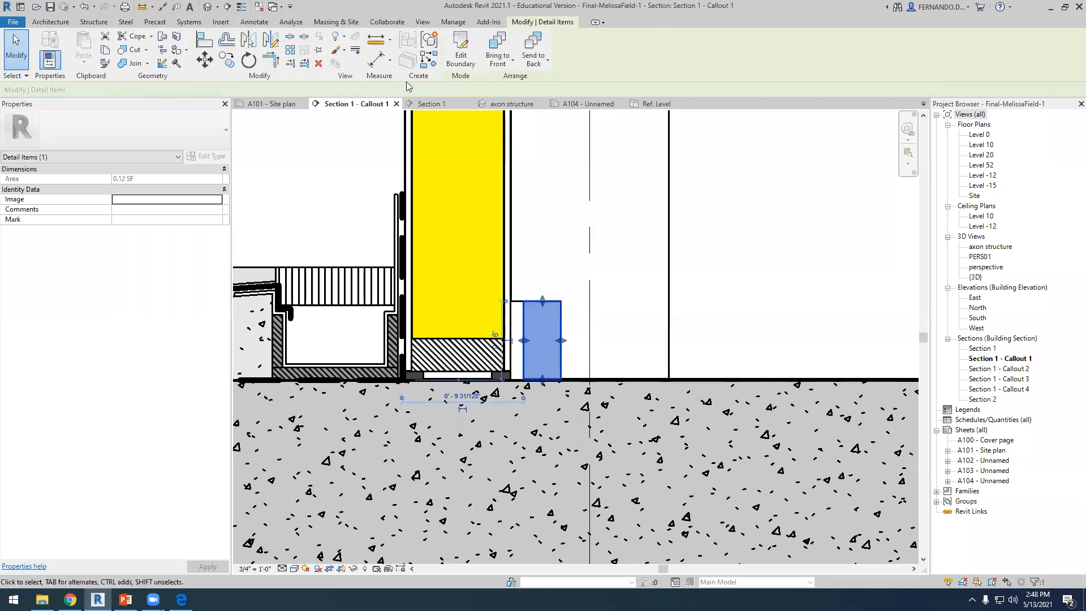
Copy the 2.8" wide masking region horizontally along the slab, leaving a gap of about 1'-5" between the two.
left_click(227, 59)
scroll(365, 304, "down", 2)
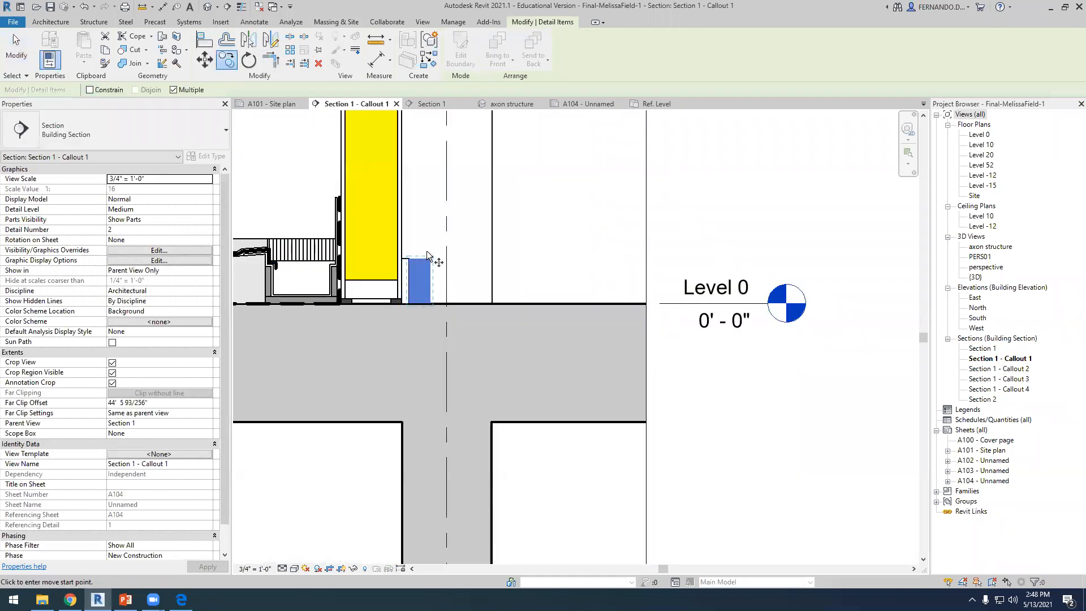
left_click(429, 258)
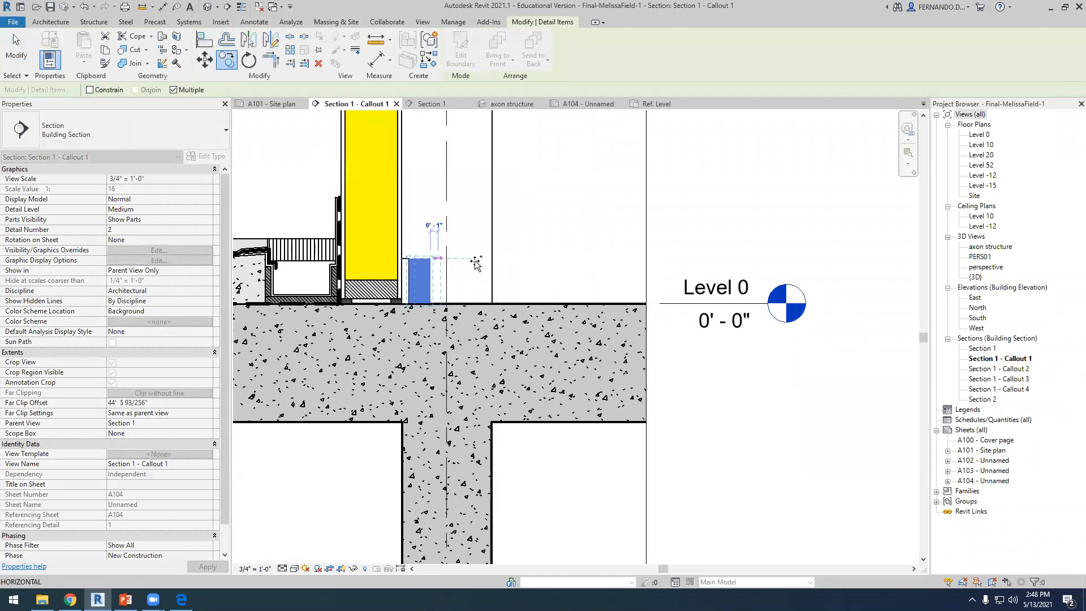
left_click(583, 260)
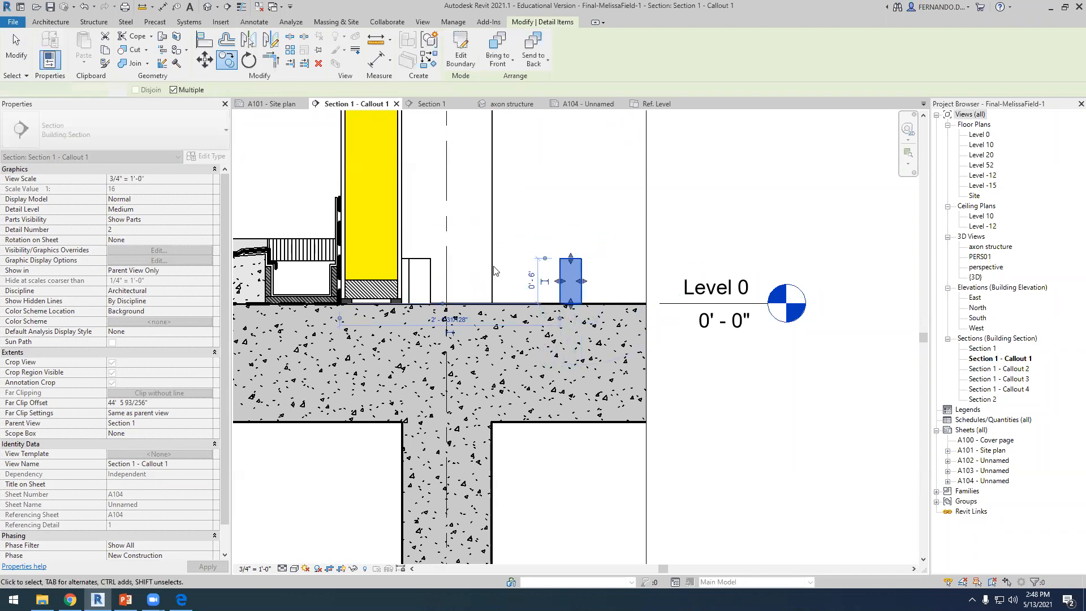
key("Escape")
key("Escape")
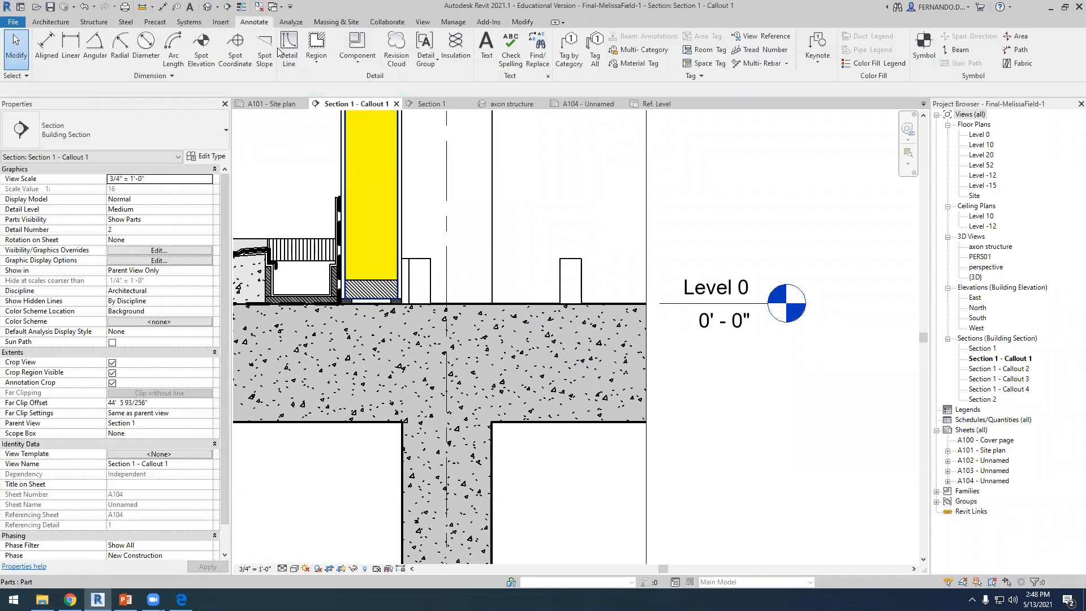
Create a rectangular masking region about 1'-5" wide and 6" high filling the gap between the two narrow regions on the slab.
left_click(316, 56)
left_click(333, 104)
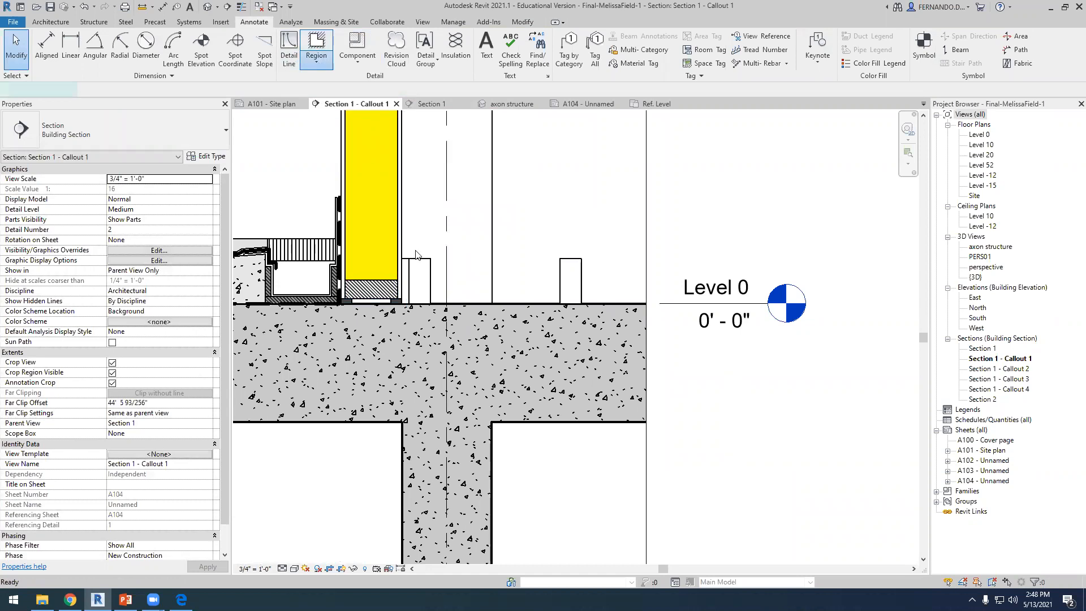
left_click(431, 259)
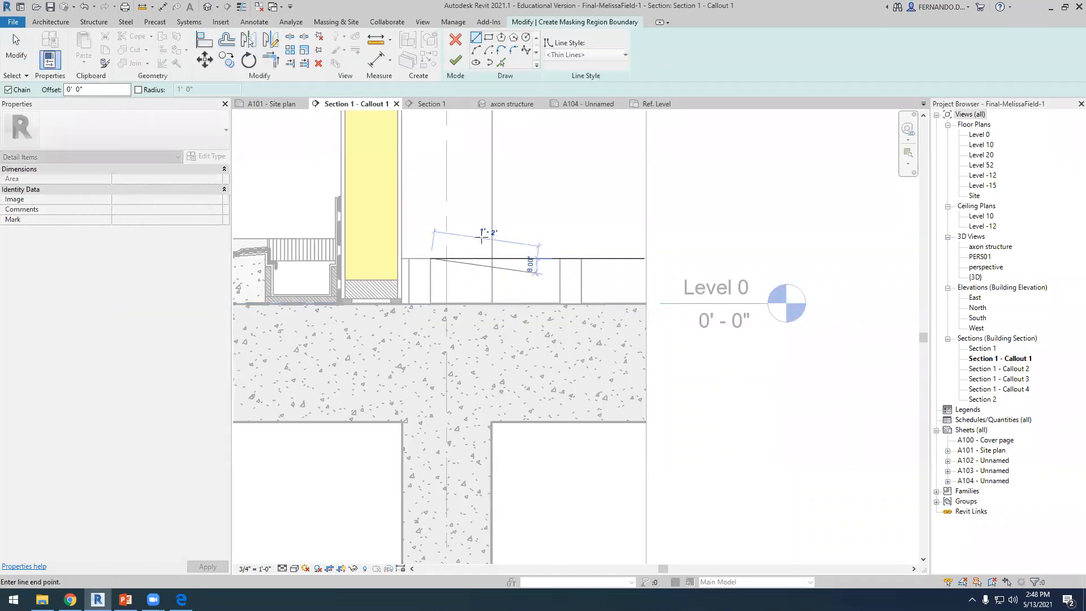
left_click(489, 38)
left_click(431, 258)
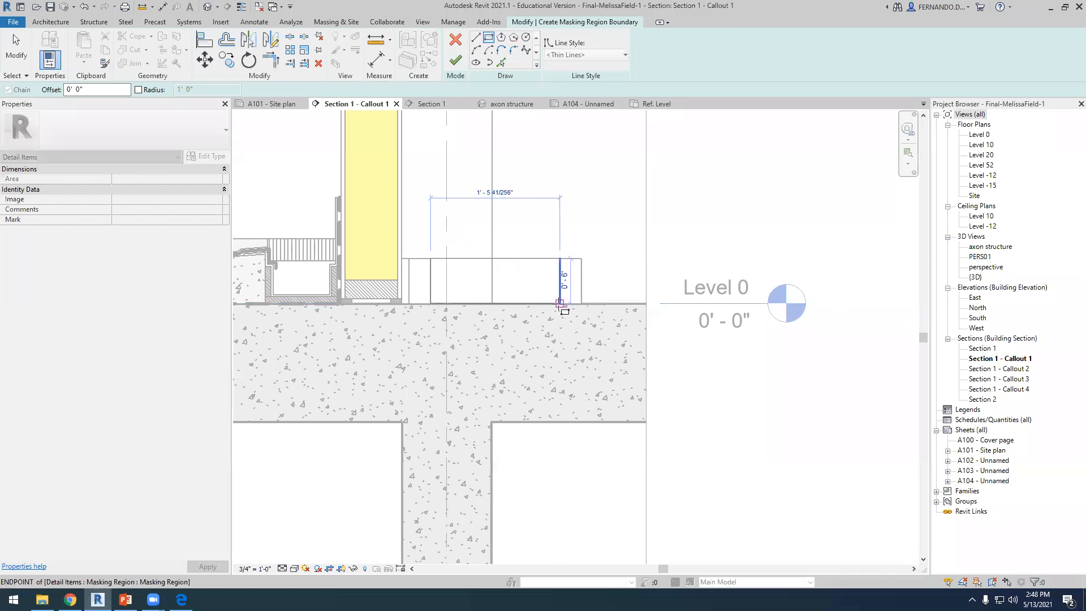
left_click(560, 304)
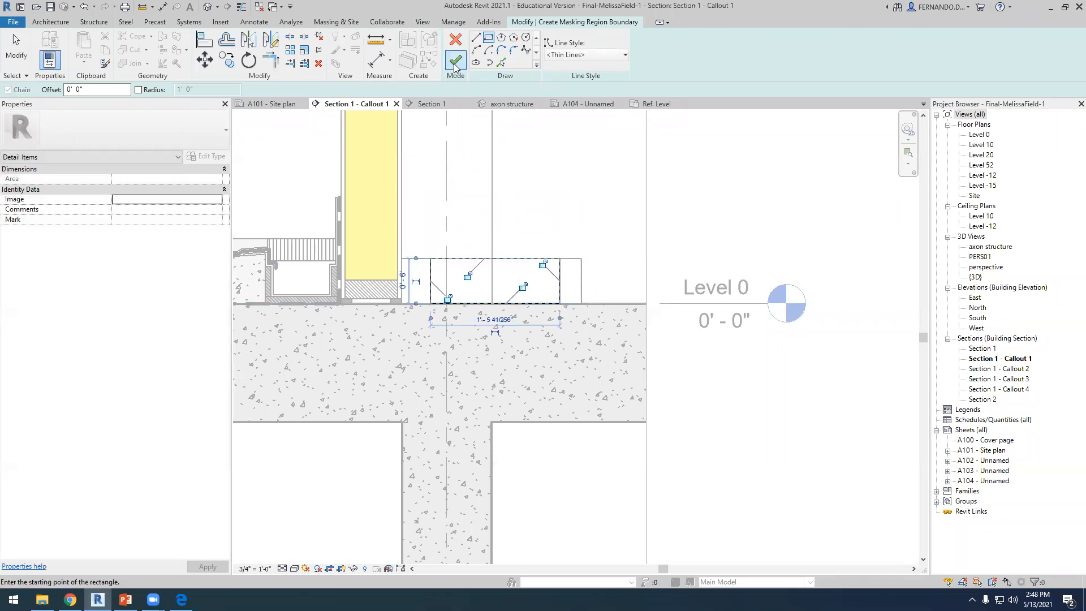
left_click(455, 60)
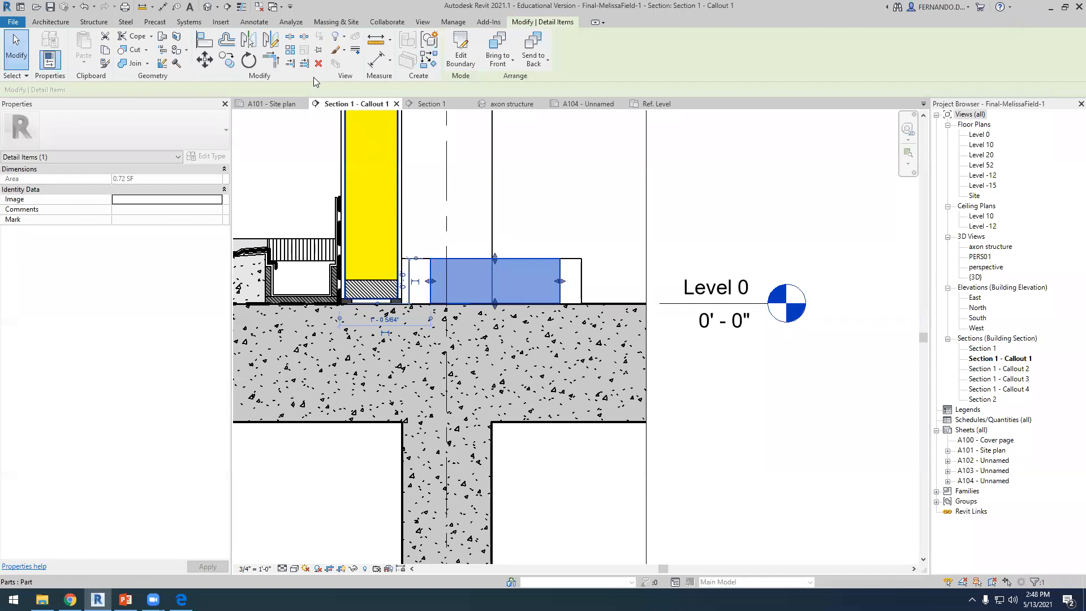
Copy the wide masking region to the far side of the second narrow region, continuing the floor build-up past the crop edge.
left_click(227, 62)
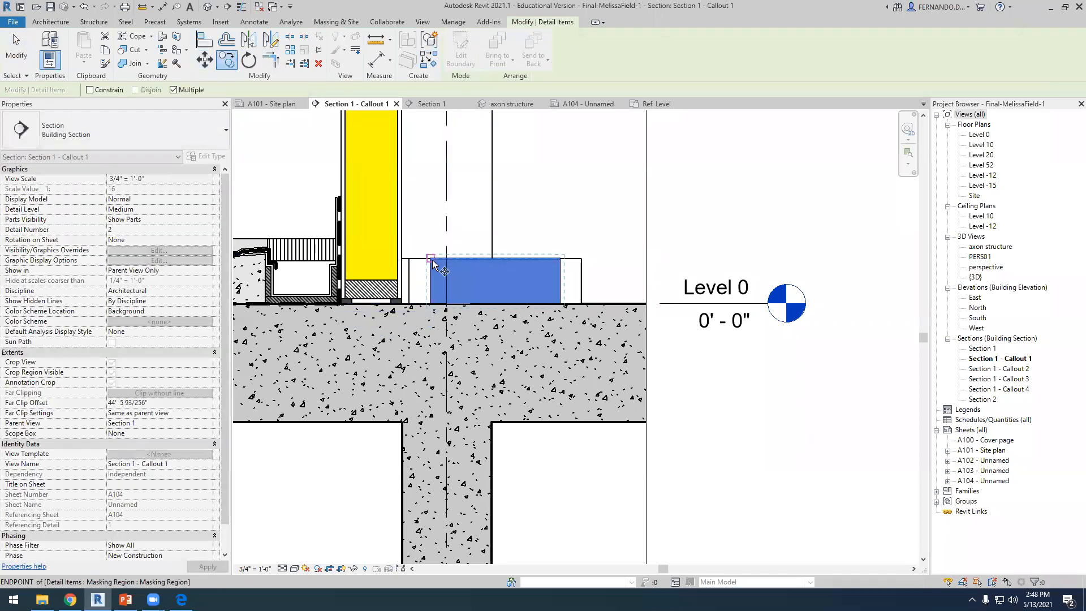
left_click(430, 258)
left_click(581, 259)
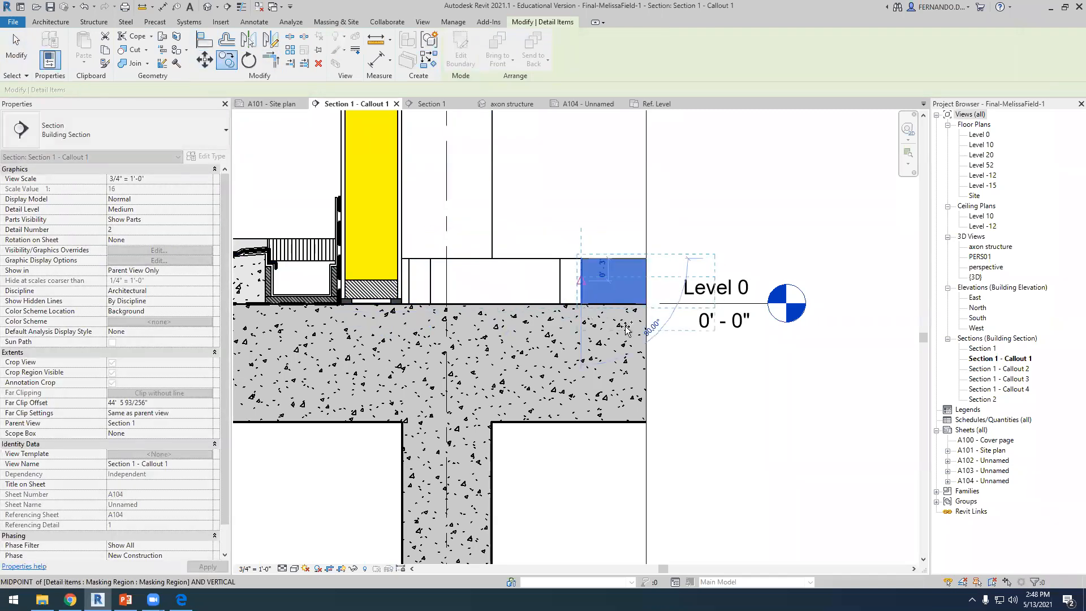
key("Escape")
key("Escape")
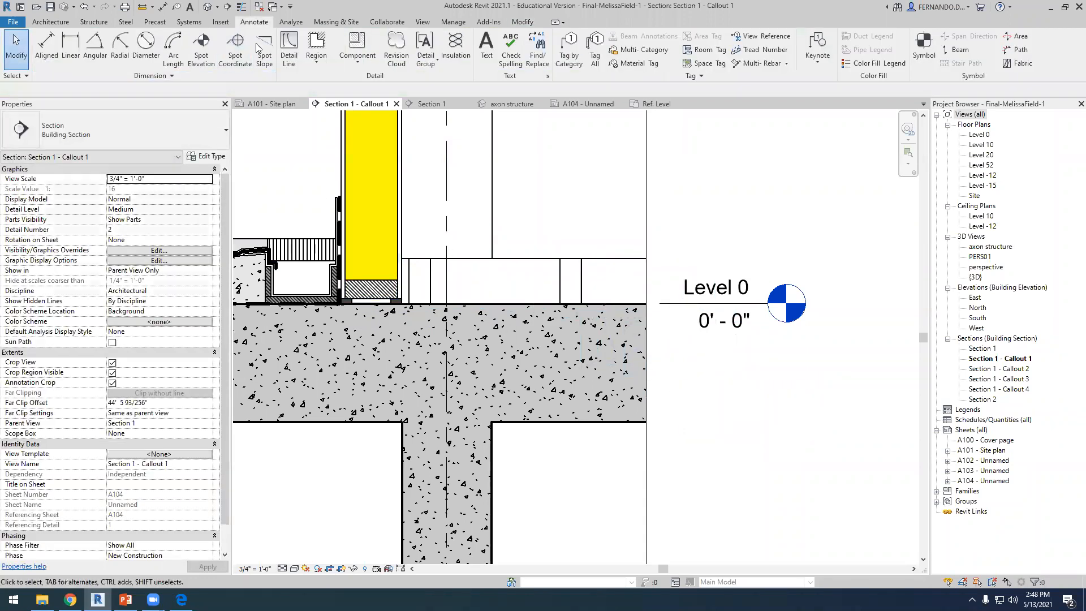
Create a masking region about 2" high on top of the floor regions, from the wall's interior face to the crop edge.
left_click(317, 55)
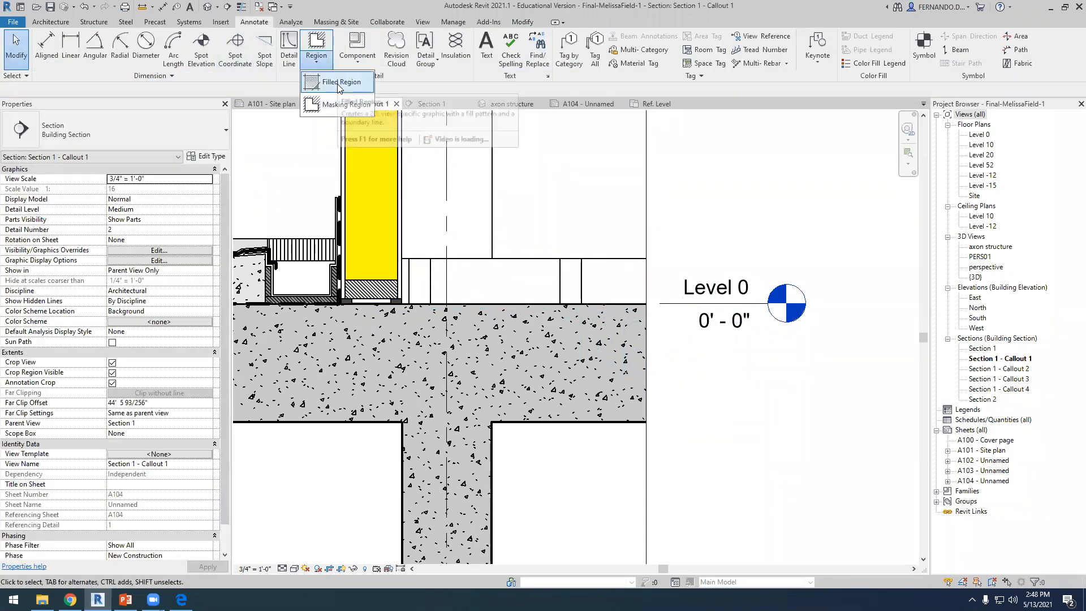
left_click(340, 105)
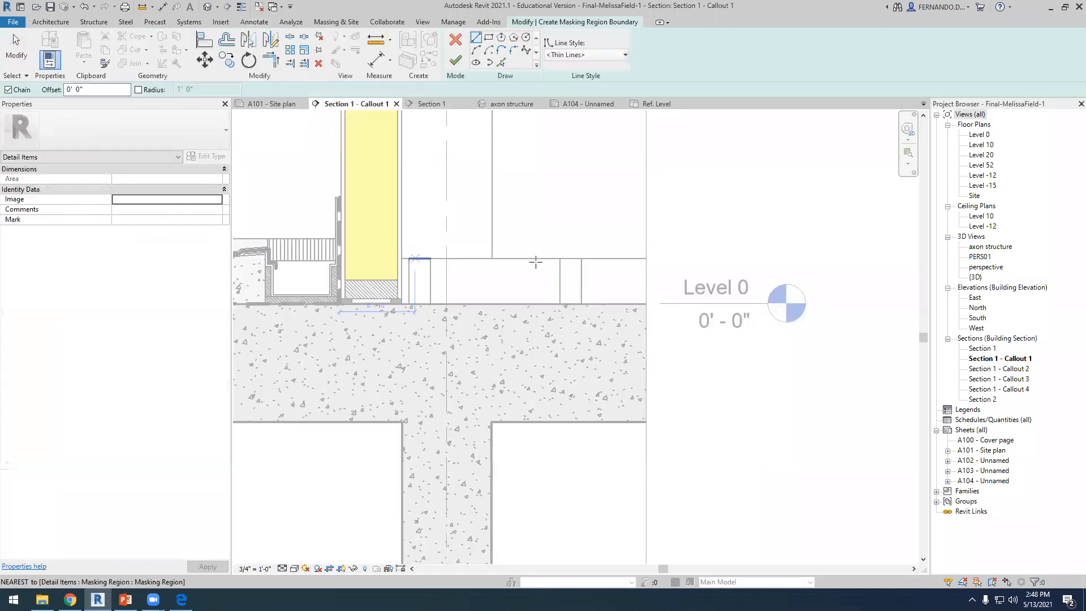
left_click(645, 258)
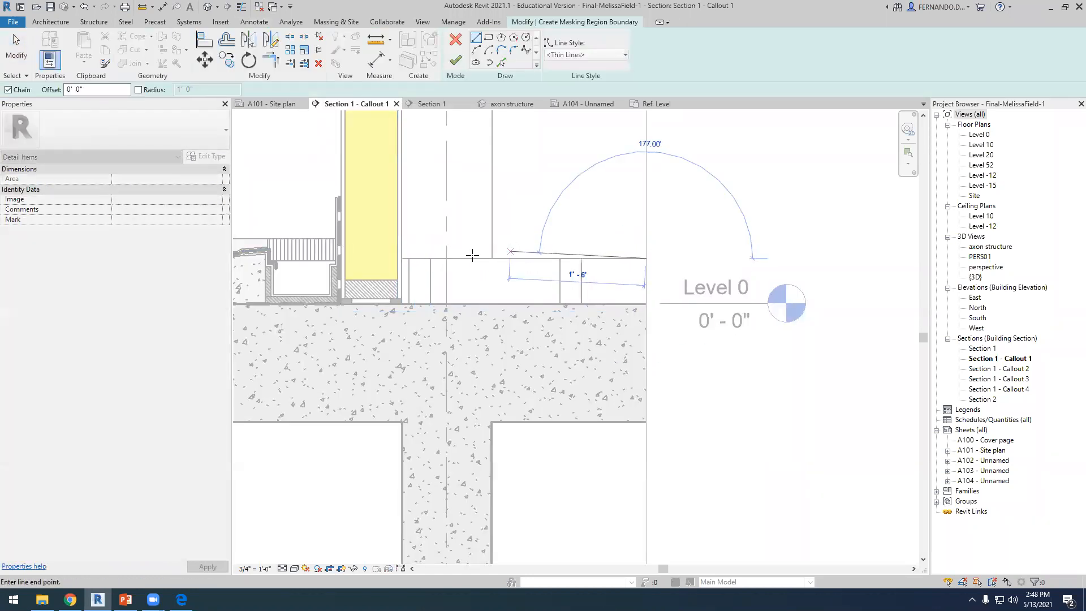
left_click(402, 258)
scroll(403, 254, "up", 3)
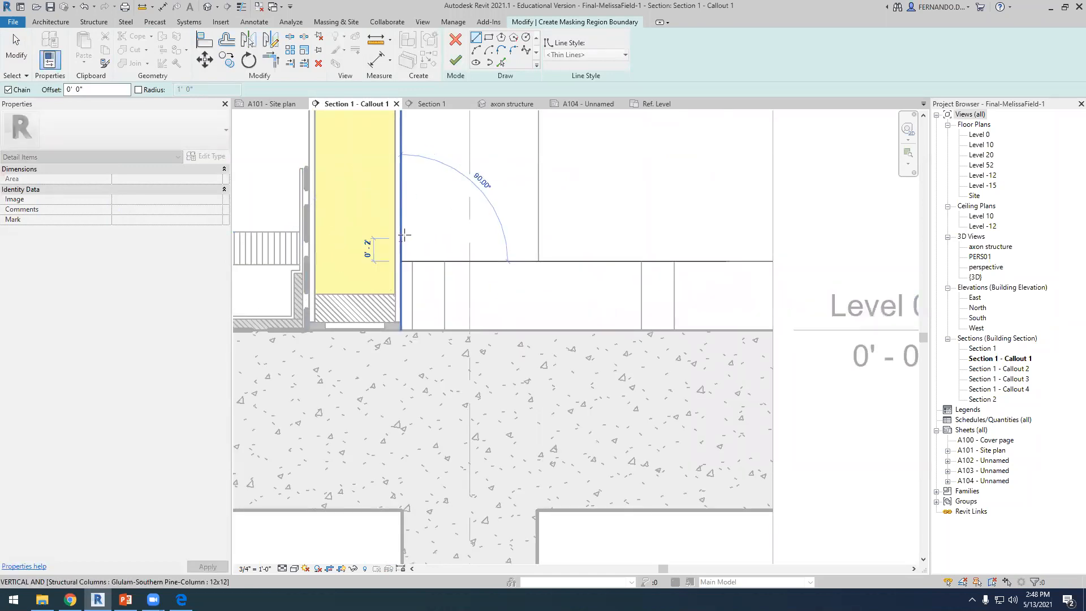
left_click(404, 235)
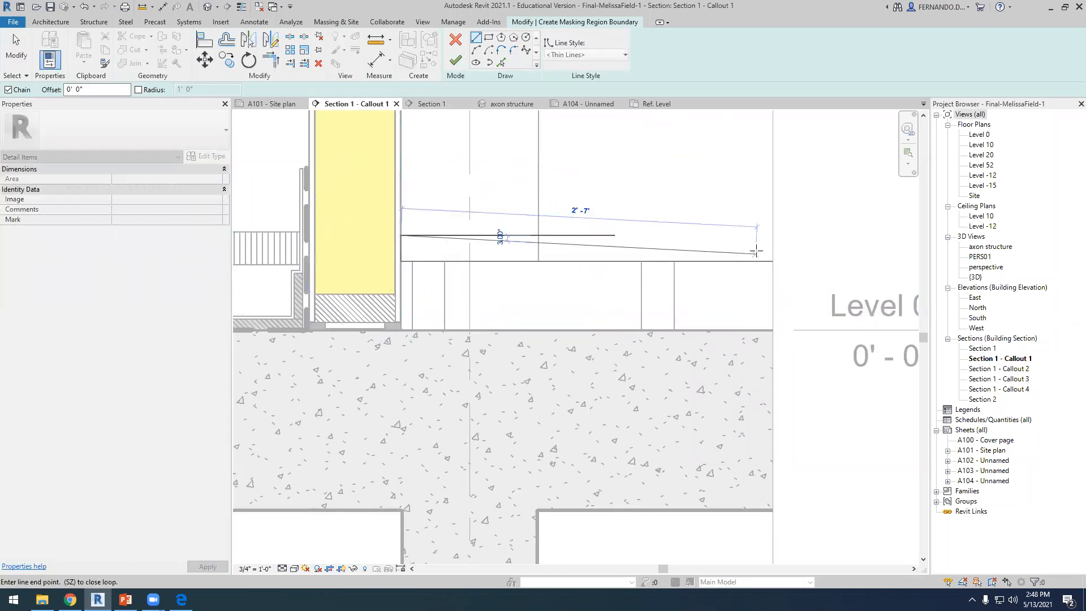
left_click(768, 236)
left_click(772, 261)
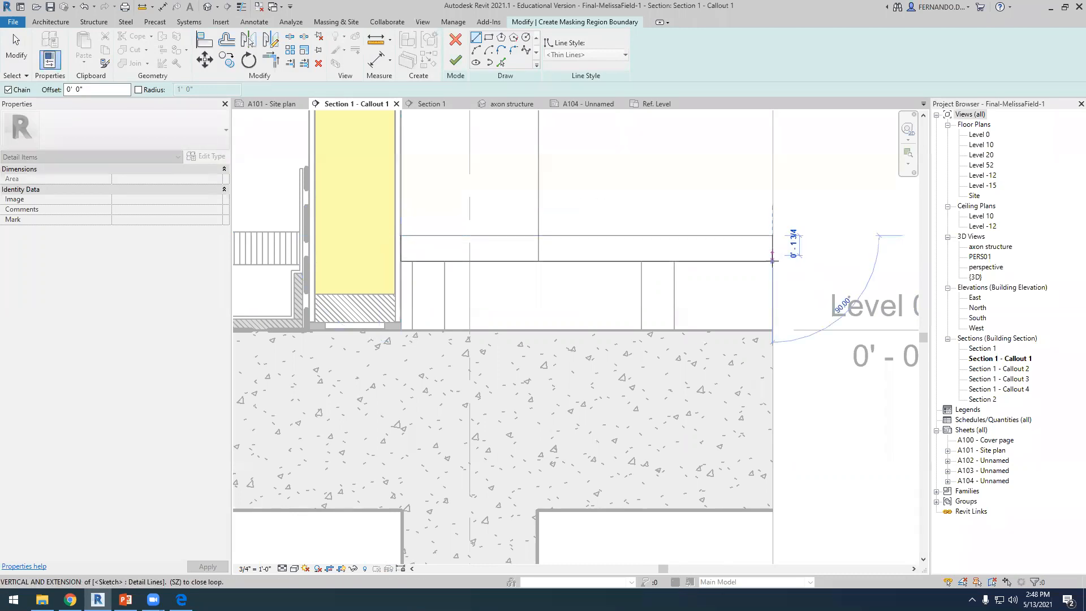
key("s")
key("z")
scroll(744, 293, "down", 6)
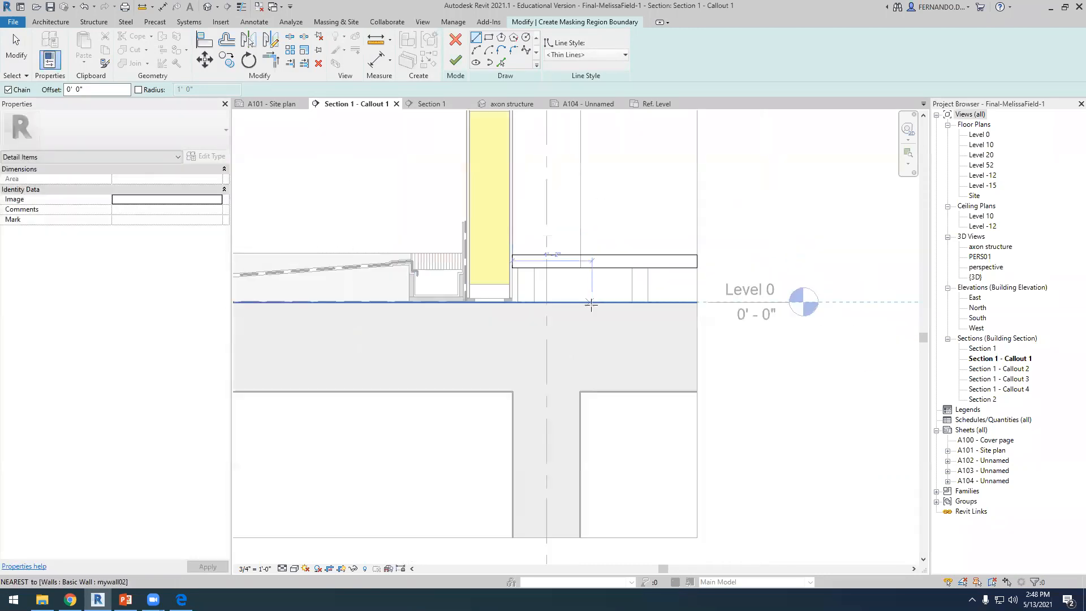
left_click(23, 52)
left_click(458, 63)
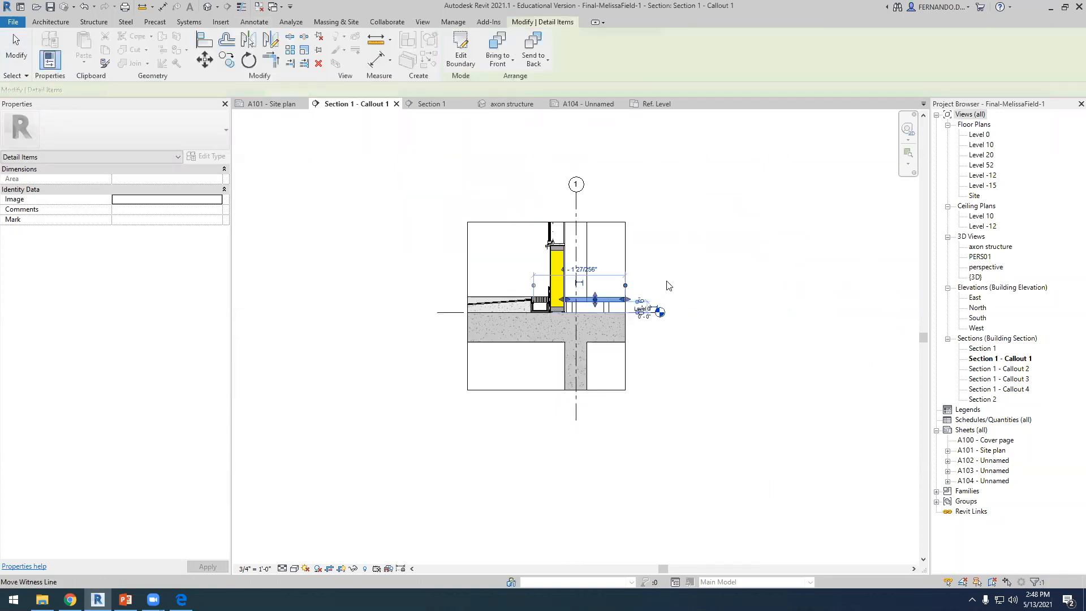
Override the 1" wide masking region beside the wall with the finer Diagonal down foreground pattern and background color RGB 128-128-128.
scroll(668, 288, "up", 4)
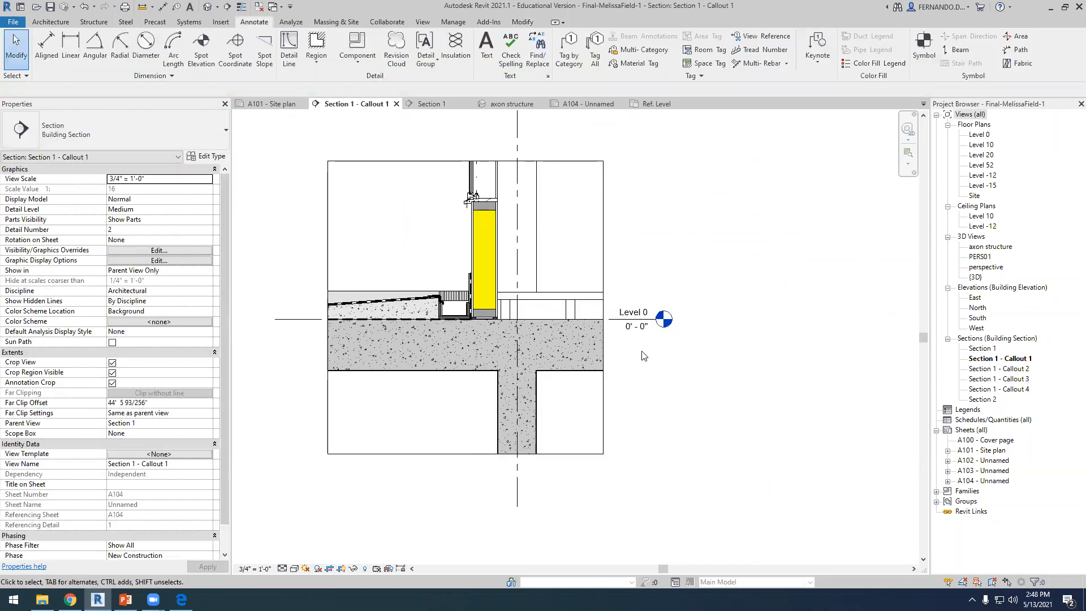
scroll(567, 359, "up", 6)
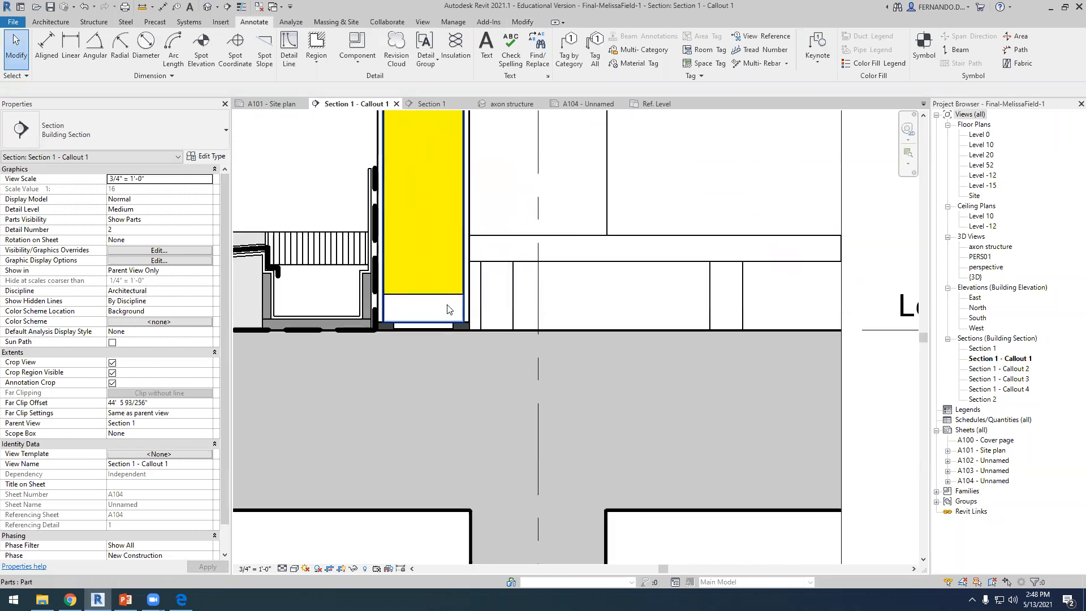
scroll(447, 309, "up", 1)
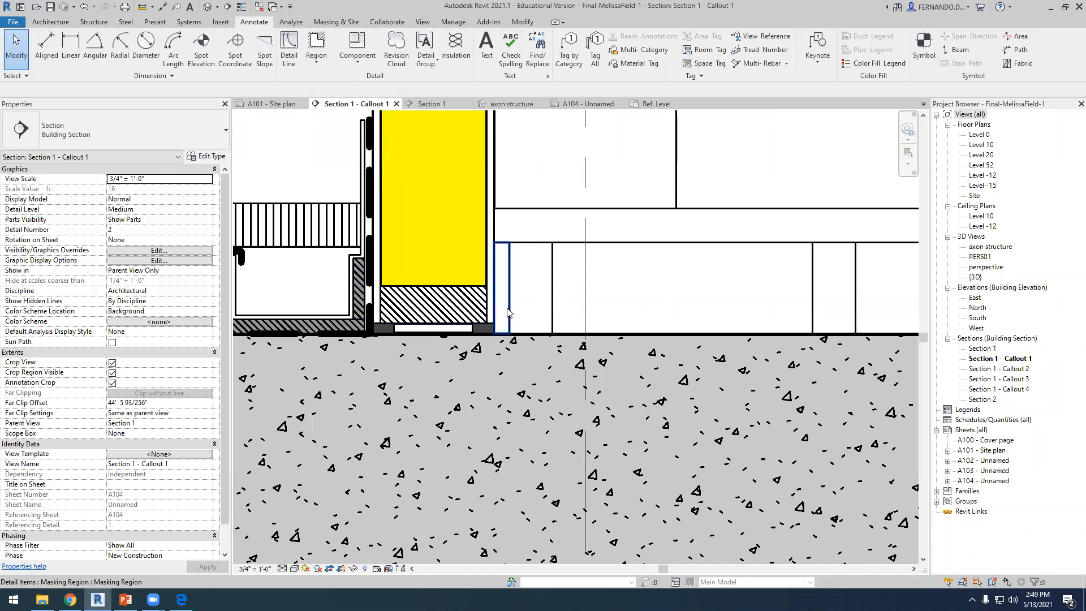
left_click(507, 310)
right_click(504, 308)
mouse_move(617, 378)
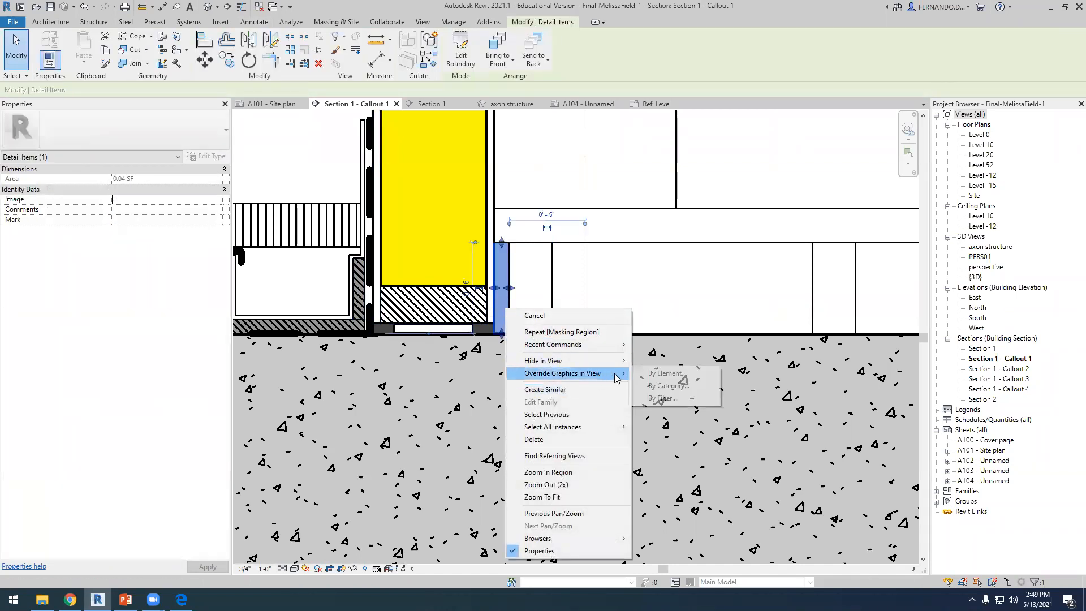
left_click(663, 374)
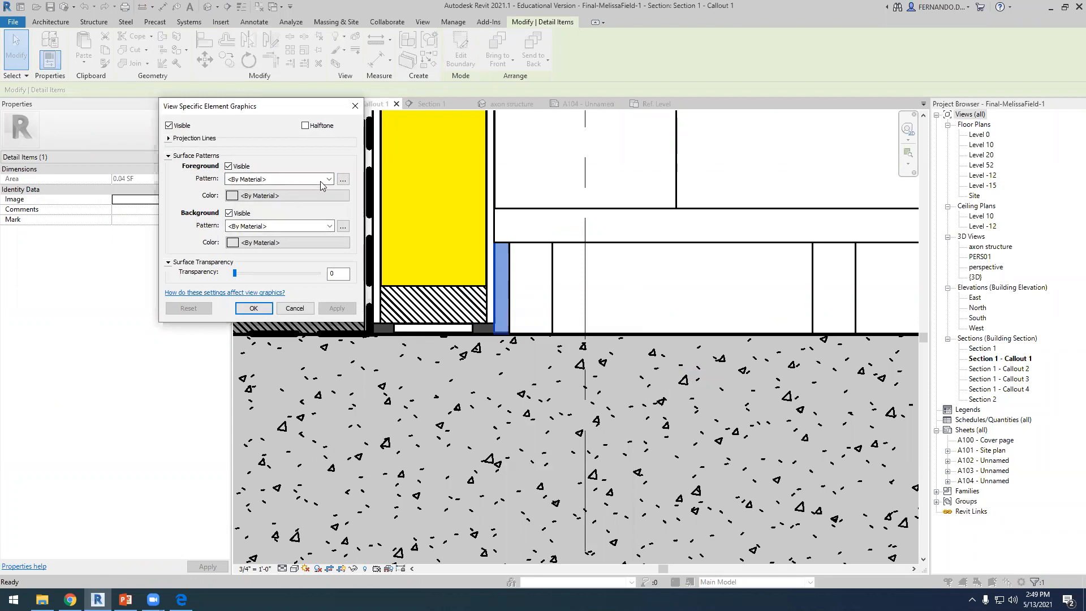
left_click(304, 179)
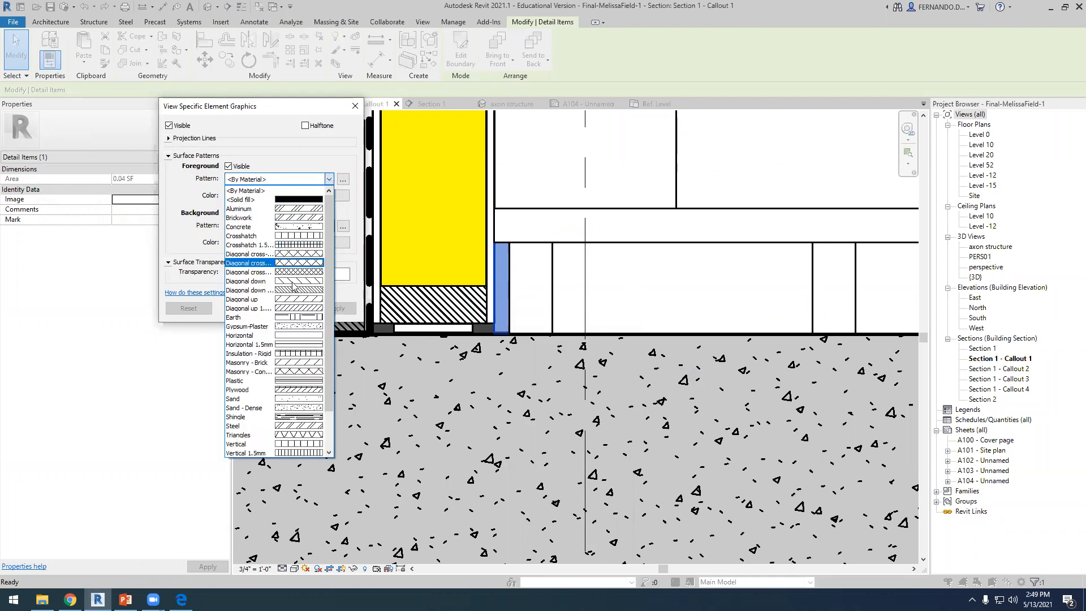
left_click(291, 291)
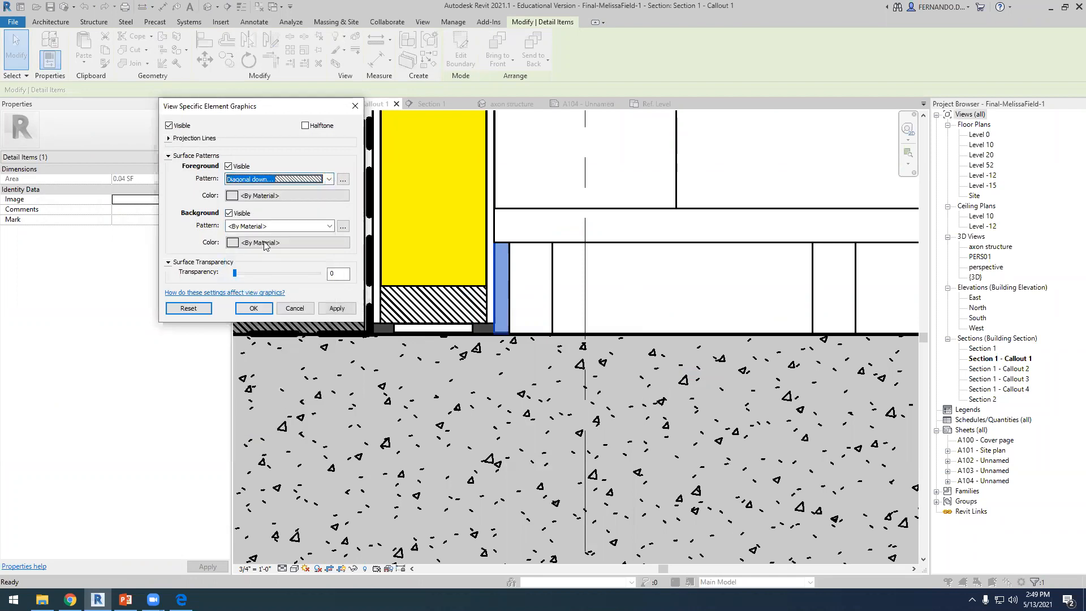
left_click(232, 243)
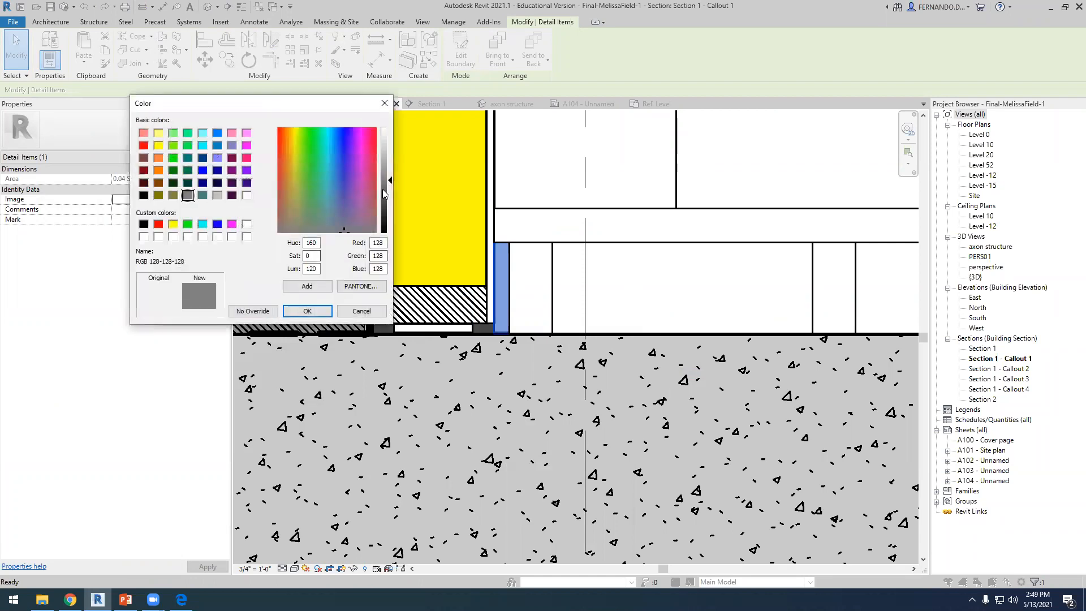
left_click(307, 312)
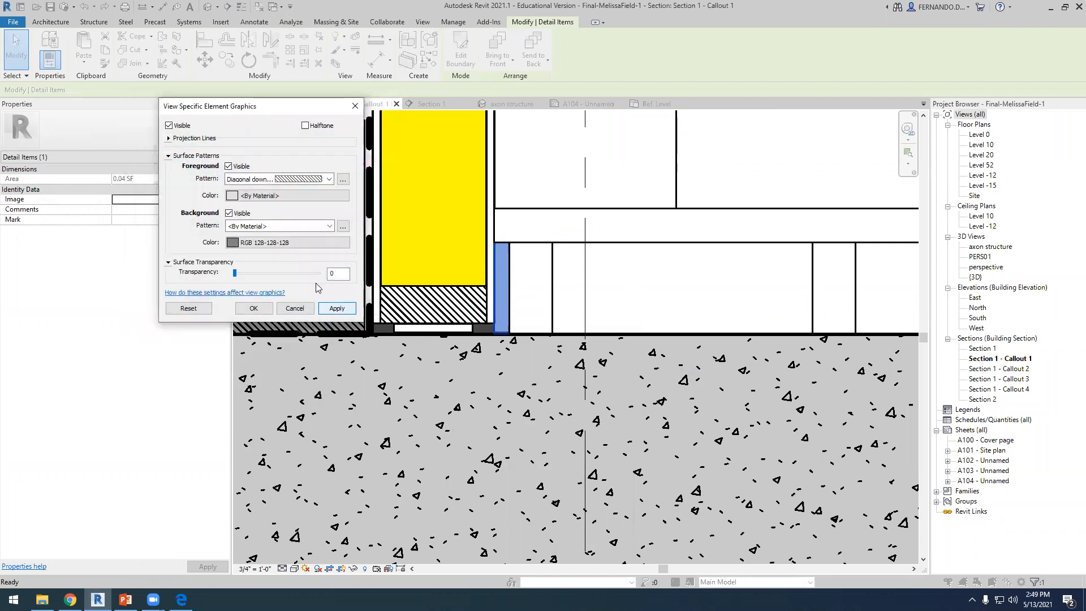
left_click(337, 310)
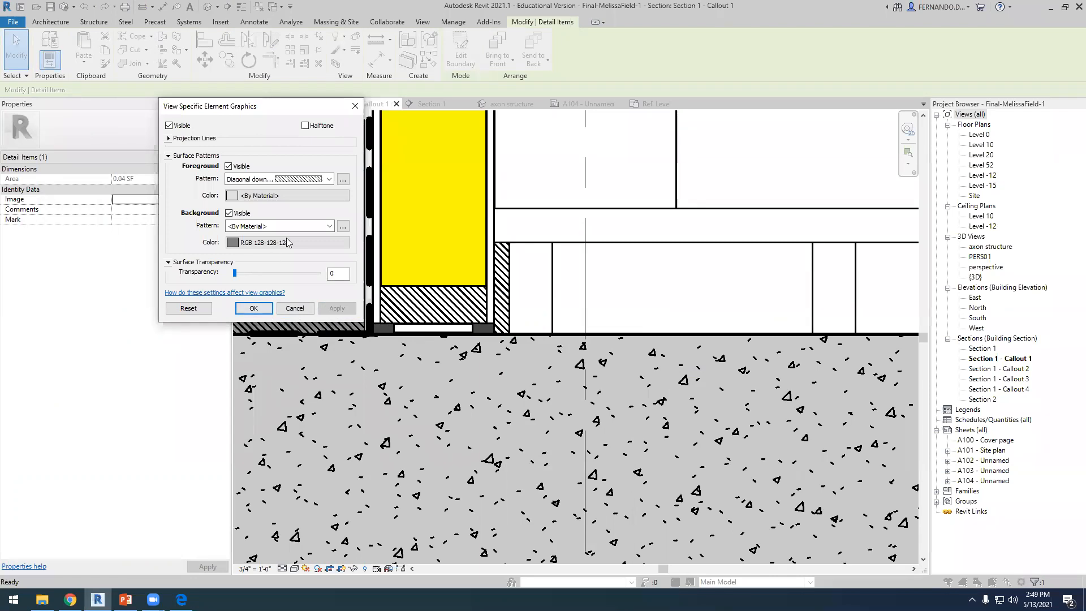
Set the 1" wide region's background pattern to Solid fill and finish the graphics override.
left_click(329, 226)
left_click(266, 249)
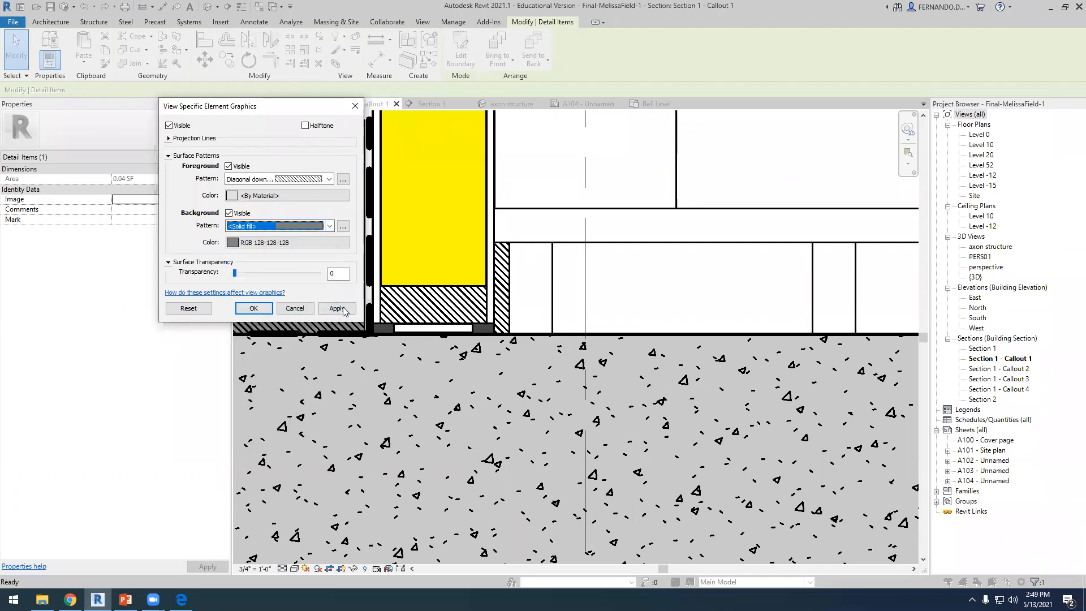
left_click(337, 308)
left_click(254, 308)
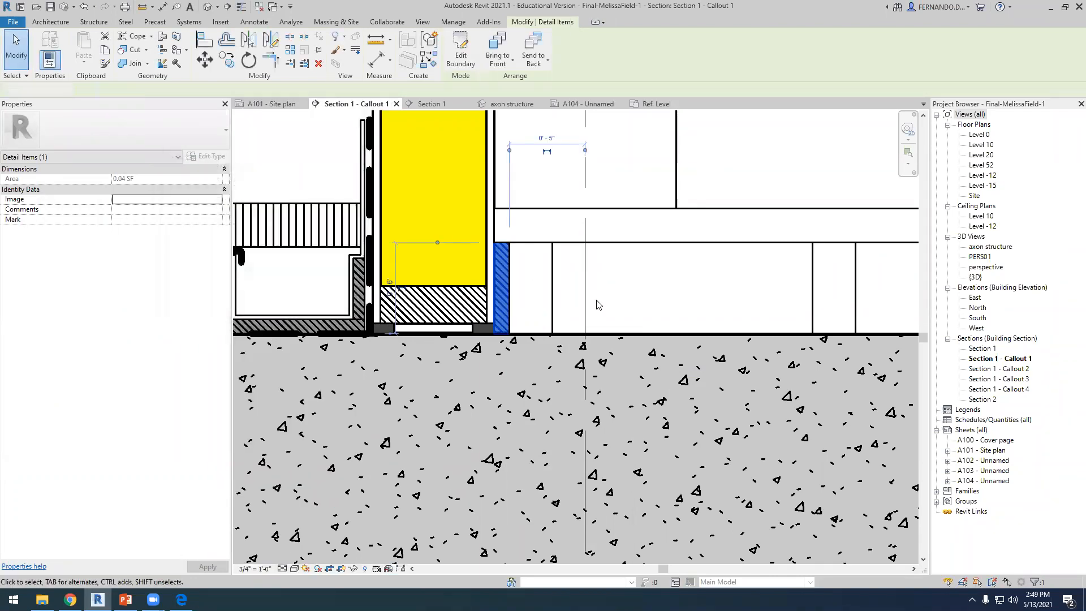
left_click(599, 306)
Override both narrow floor masking regions beside the wide ones with the finer Diagonal down foreground pattern.
scroll(599, 305, "down", 3)
scroll(523, 233, "up", 4)
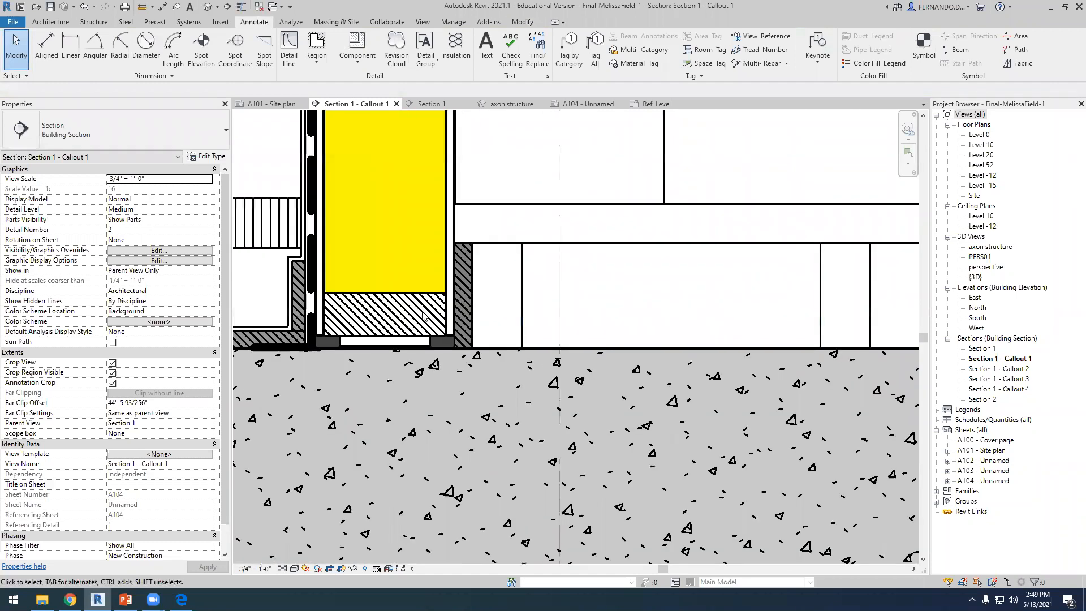
right_click(505, 298)
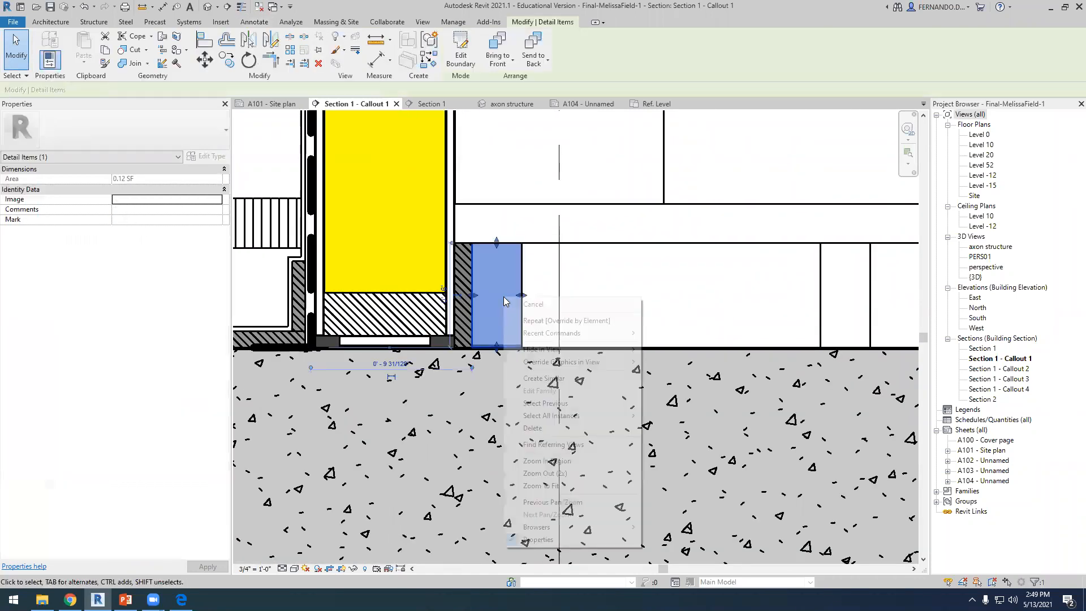
left_click(855, 314)
left_click(854, 318, "ctrl")
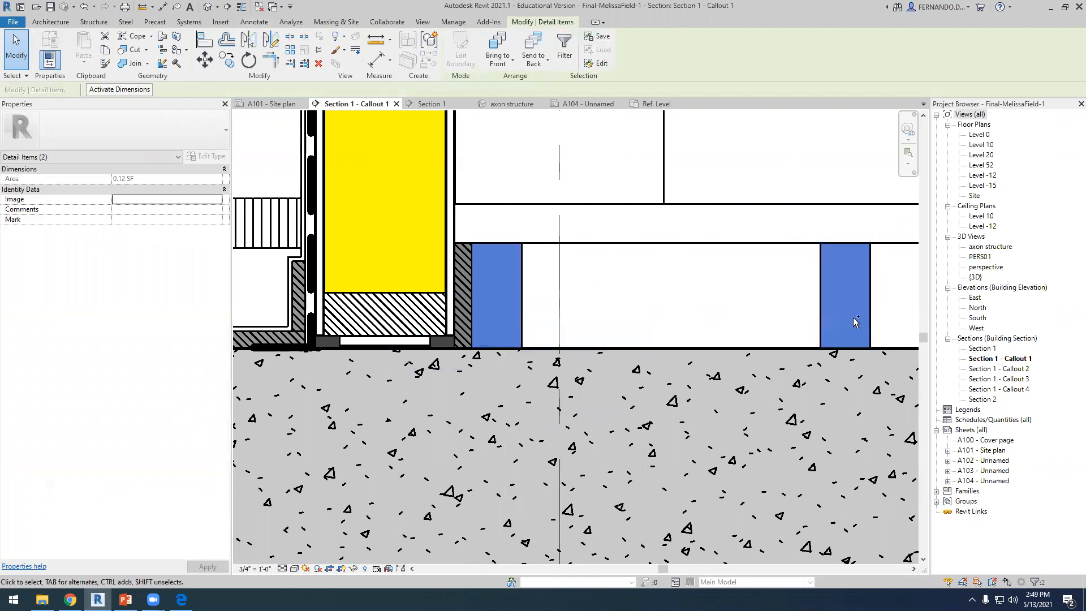
right_click(503, 293)
mouse_move(625, 355)
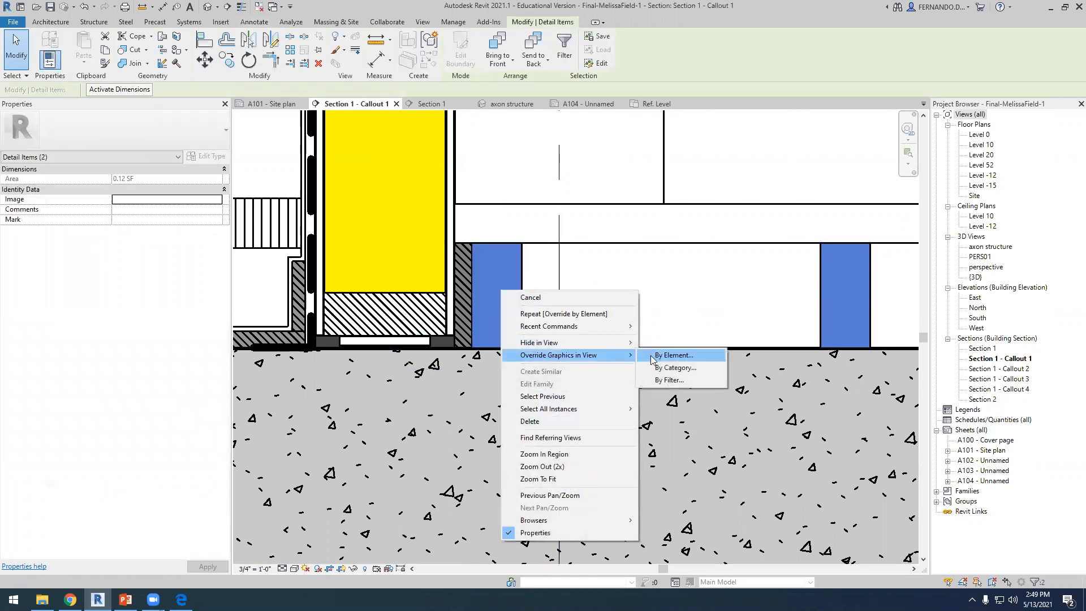
left_click(667, 355)
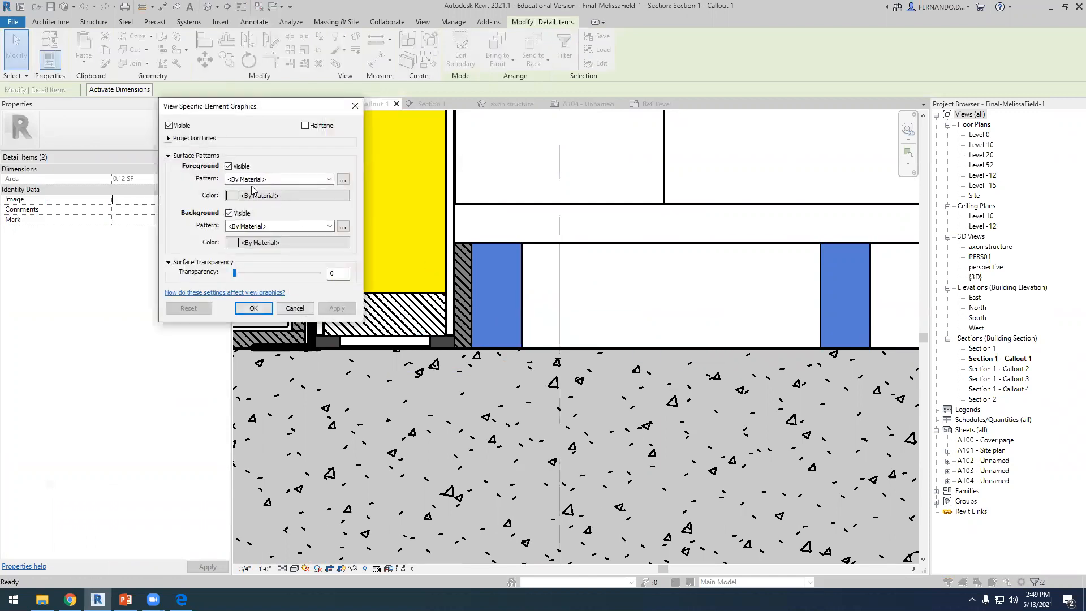
left_click(329, 180)
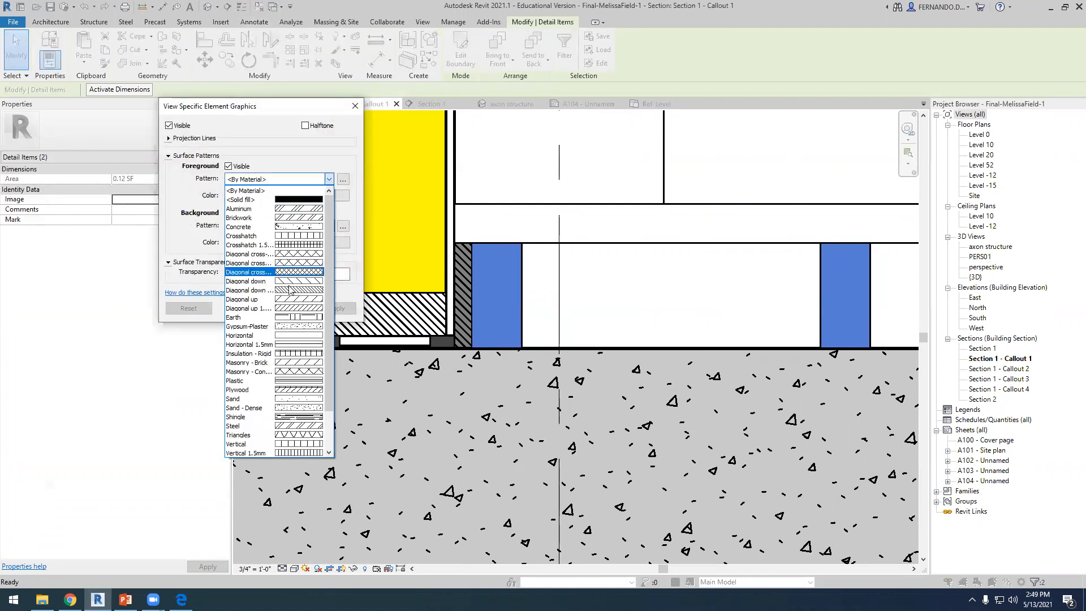
left_click(294, 290)
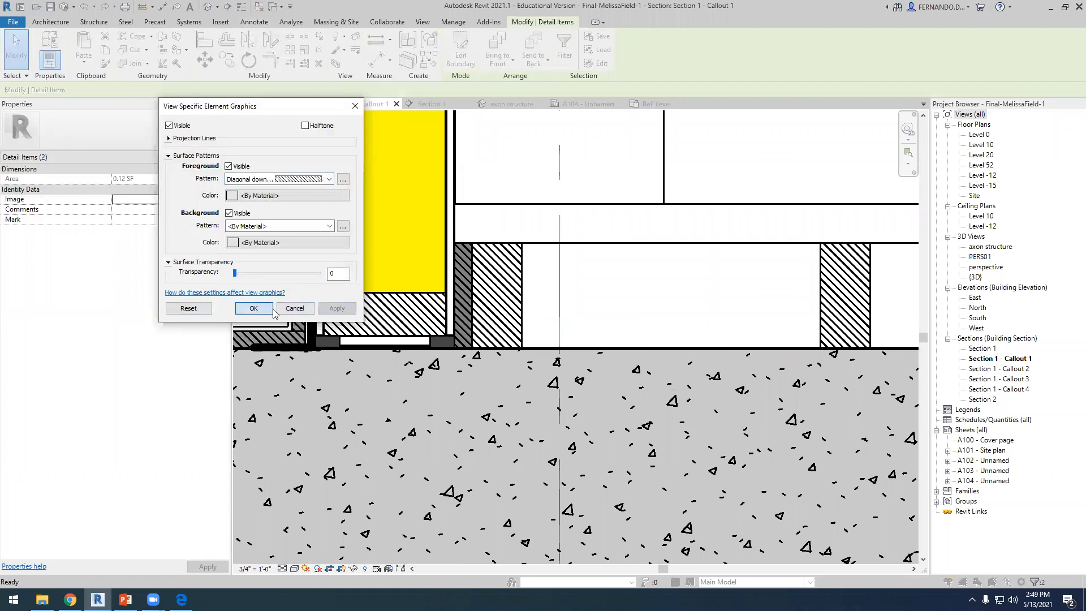
left_click(253, 308)
scroll(419, 319, "down", 2)
key("Escape")
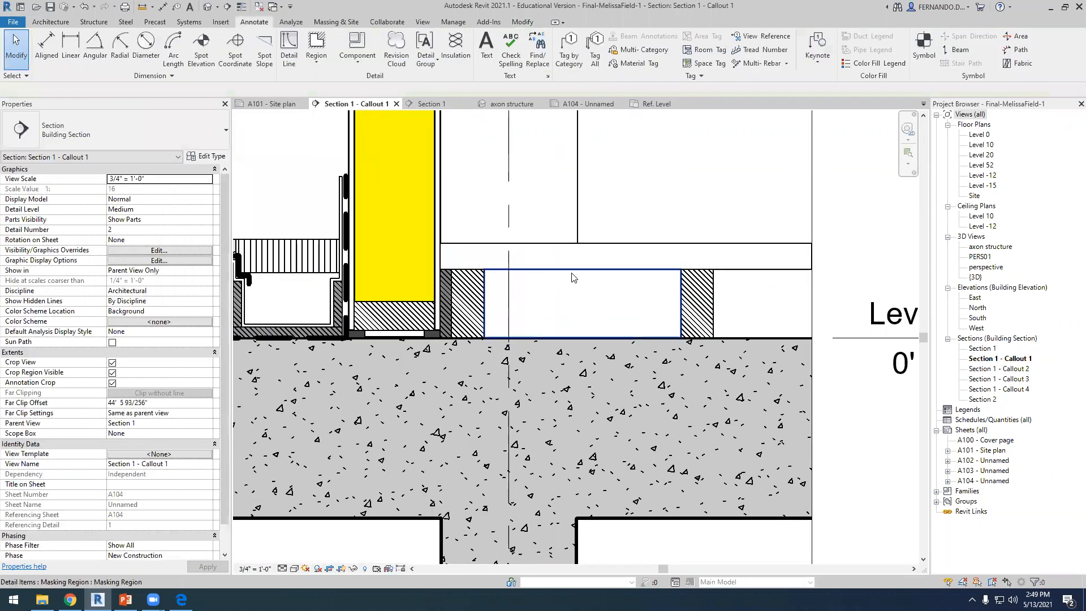
Override the foreground pattern of the two wide floor masking regions with Solid fill.
left_click(573, 277)
left_click(771, 276, "ctrl")
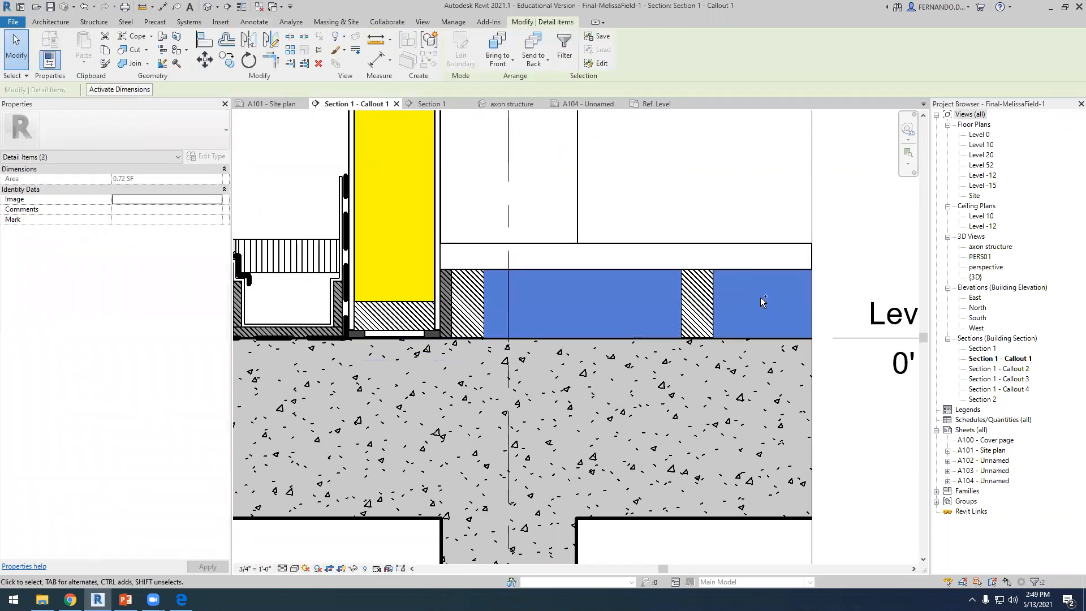
right_click(760, 297)
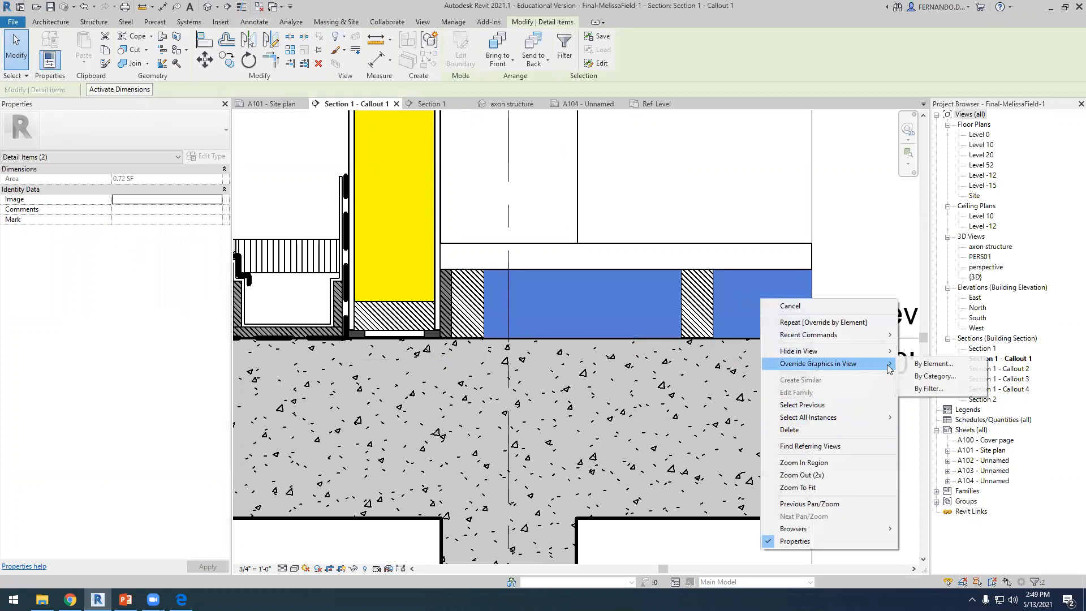
left_click(919, 365)
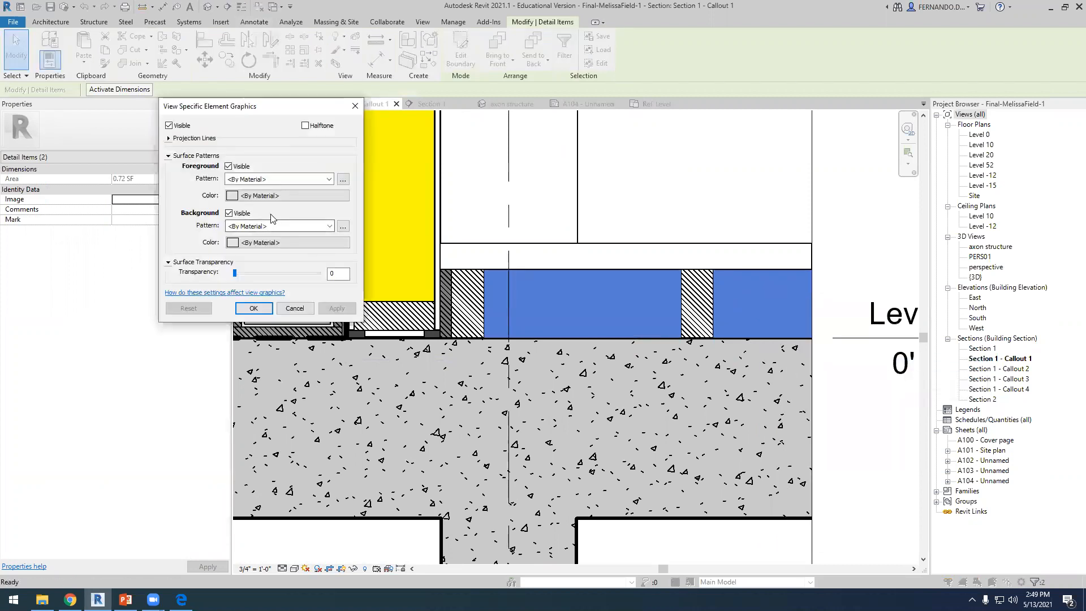
left_click(329, 179)
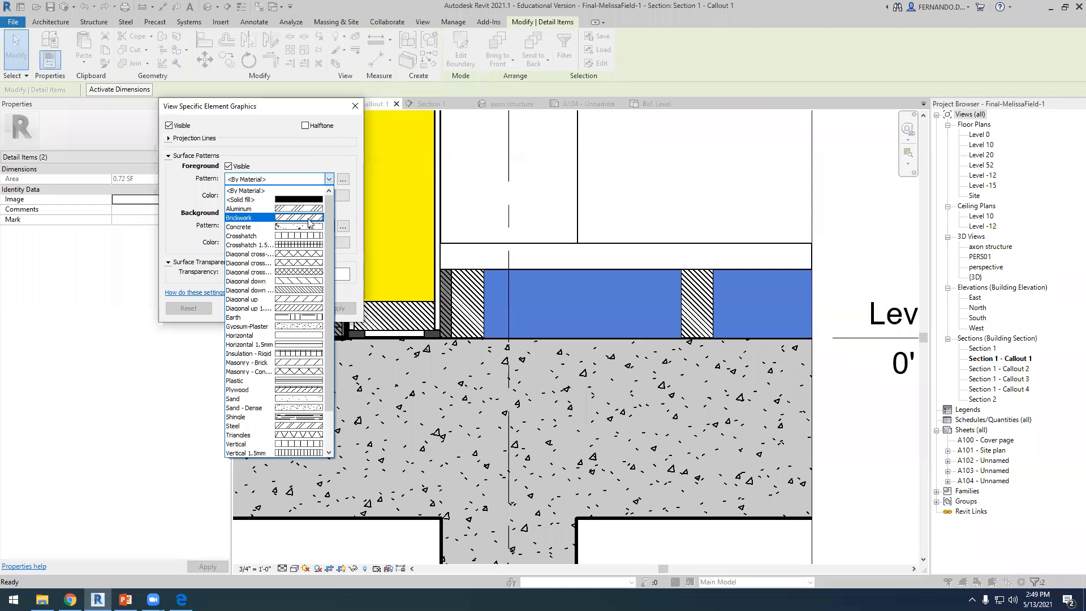
left_click(265, 198)
Set the wide floor regions' foreground color to Yellow and finish the graphics override.
left_click(283, 195)
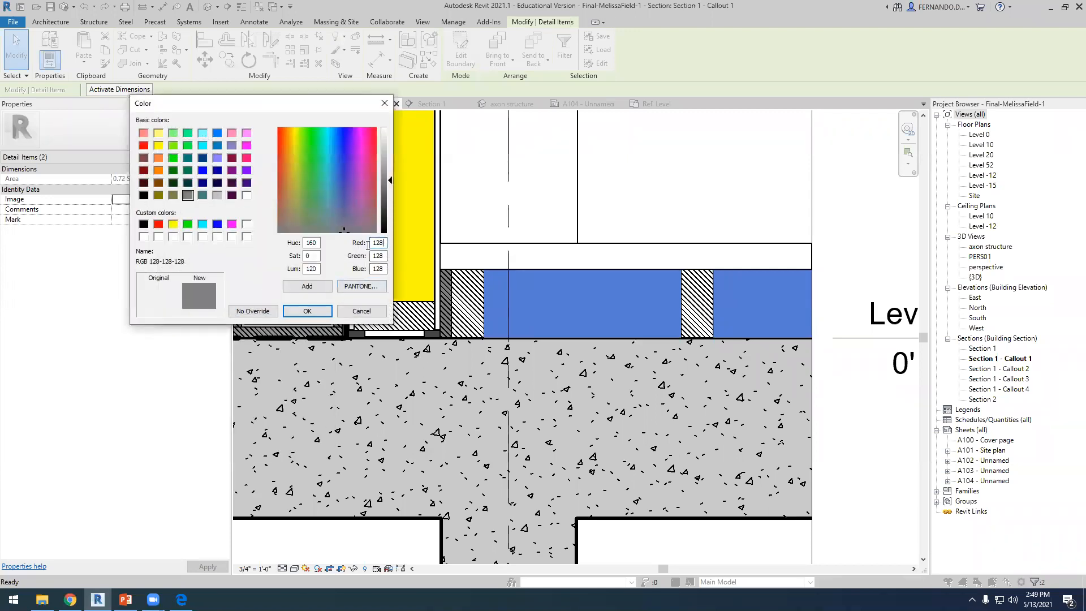
left_click(173, 225)
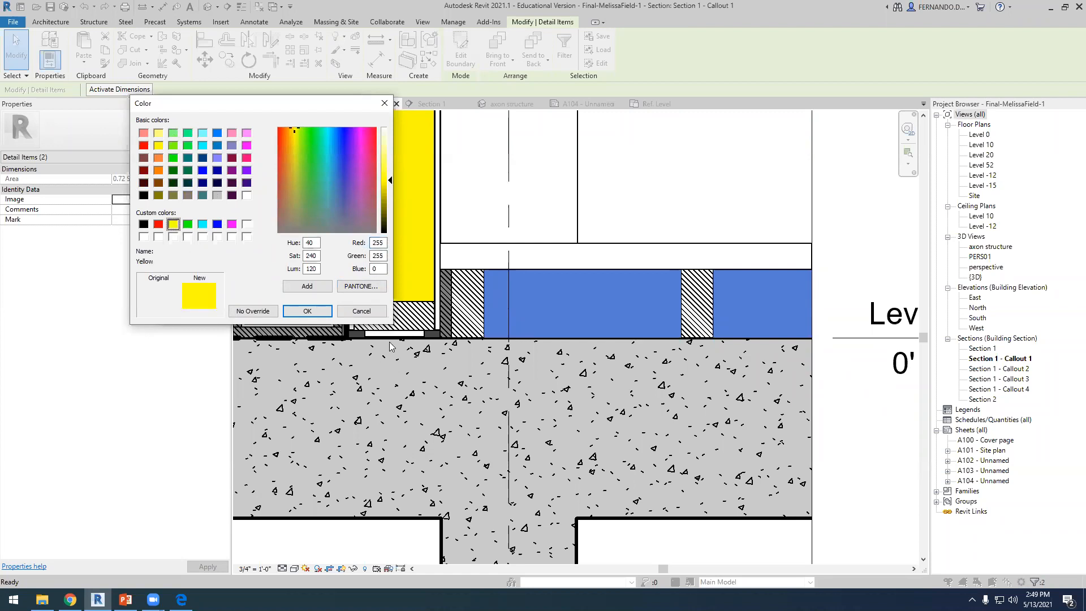
left_click(307, 312)
left_click(338, 313)
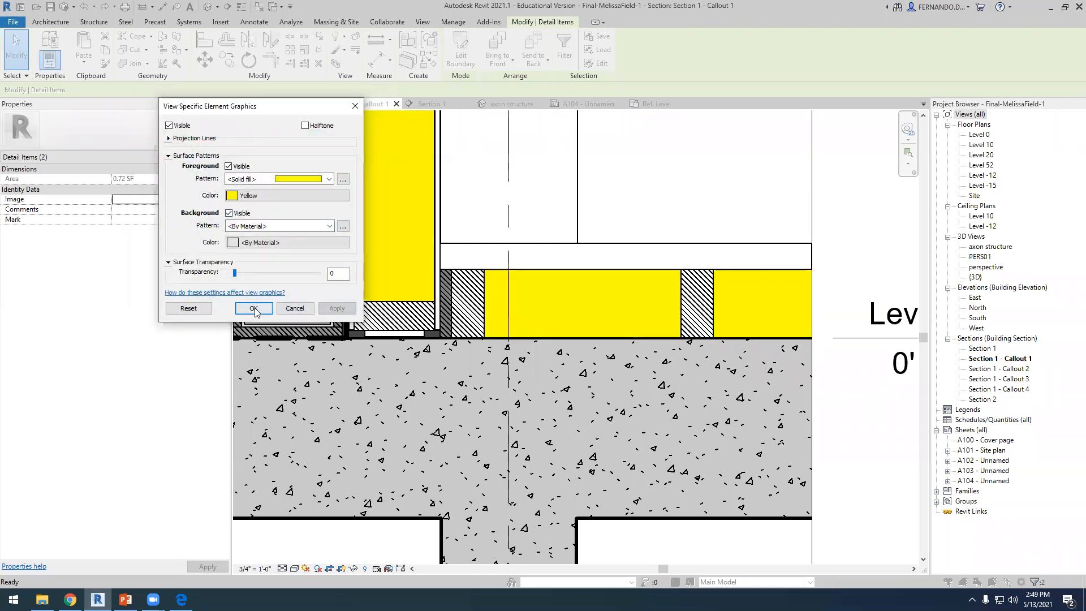
left_click(254, 308)
scroll(306, 353, "down", 4)
left_click(602, 440)
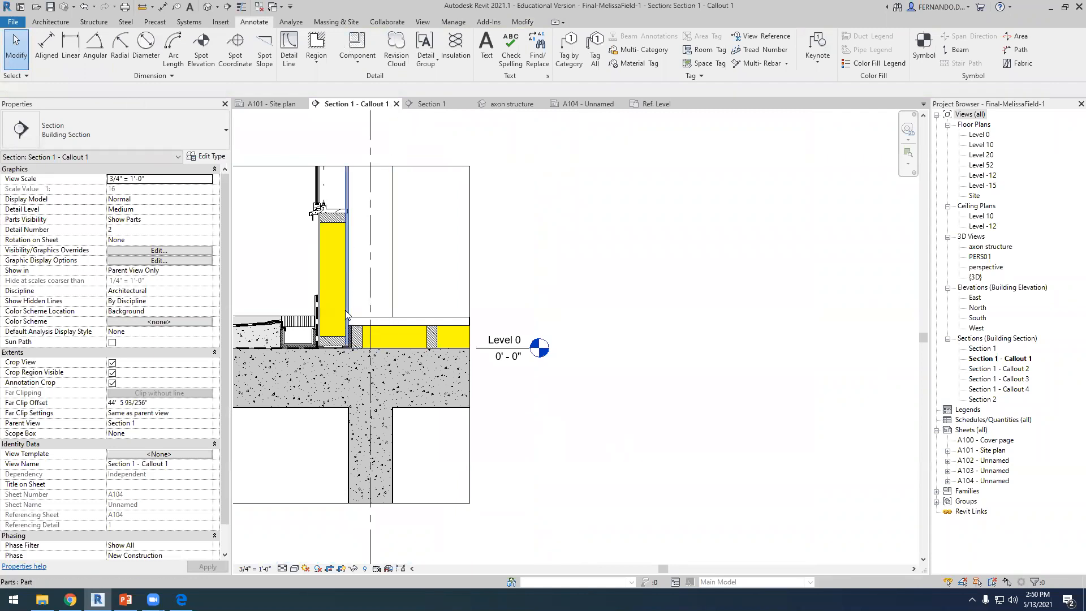
Override the long masking region on top of the floor build-up with the Wood 2 foreground pattern.
scroll(357, 319, "up", 2)
left_click(399, 323)
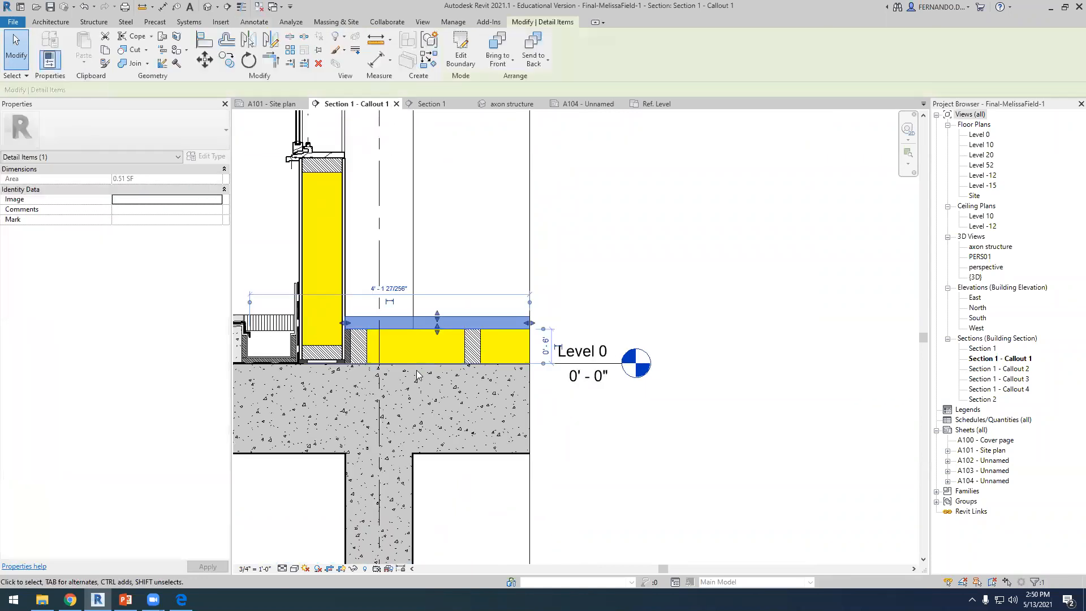
right_click(385, 321)
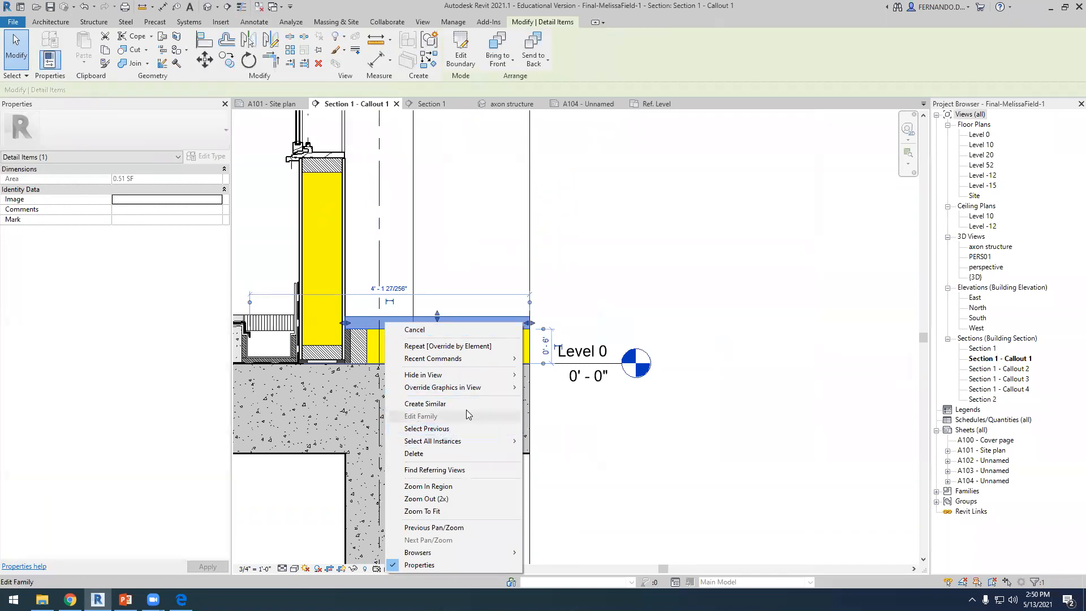
mouse_move(505, 390)
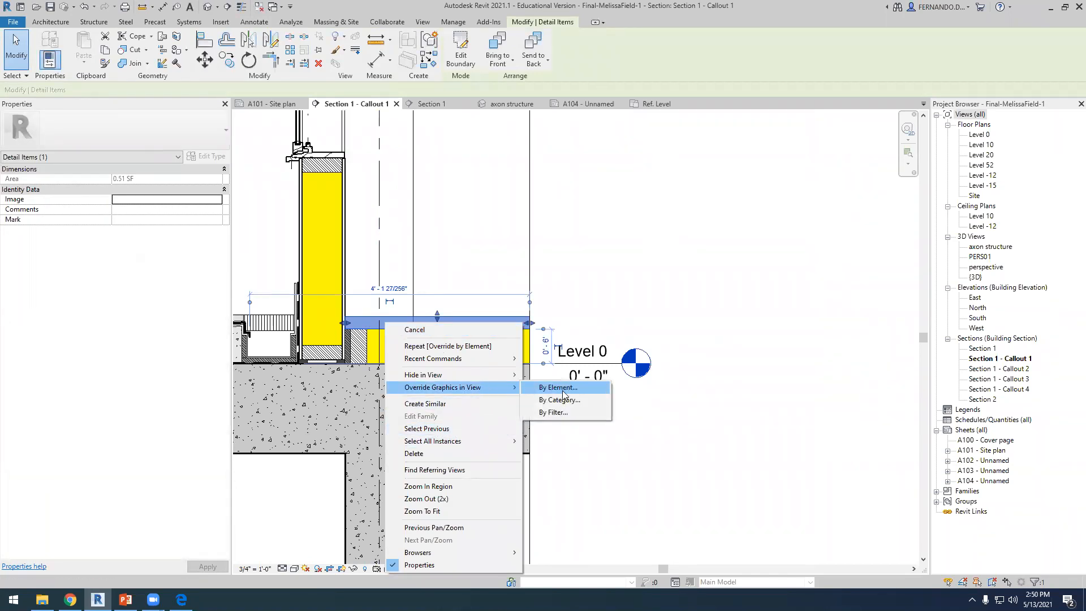
left_click(537, 387)
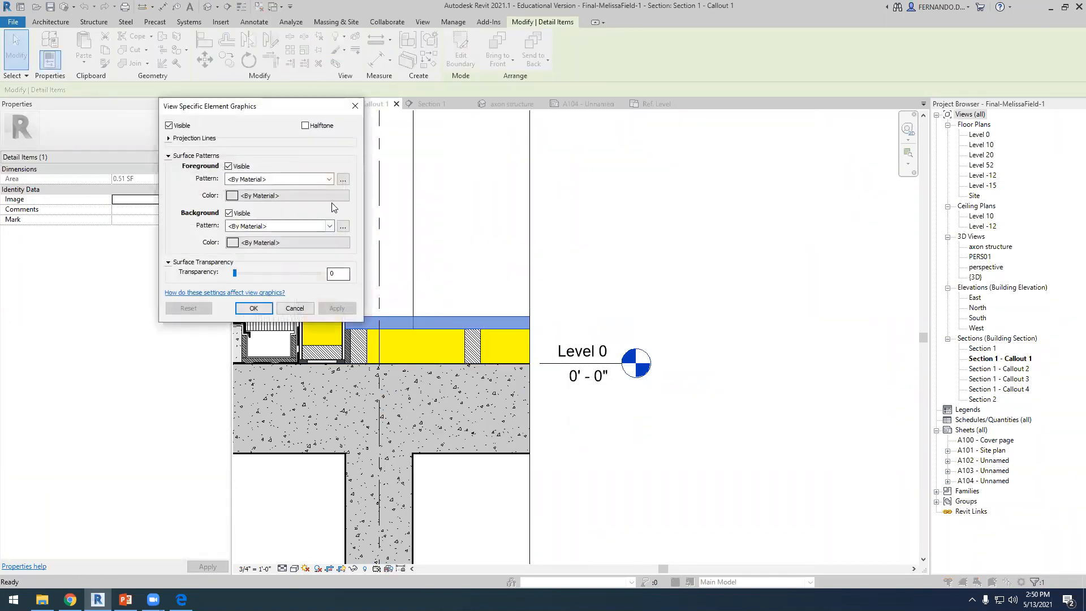
left_click(329, 179)
scroll(295, 362, "down", 2)
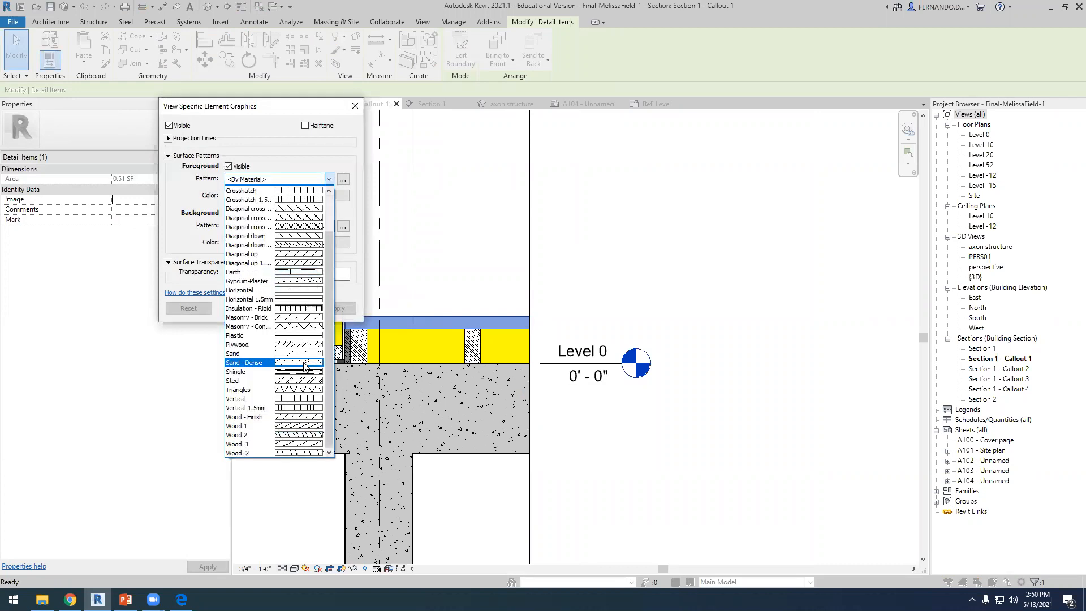
left_click(310, 452)
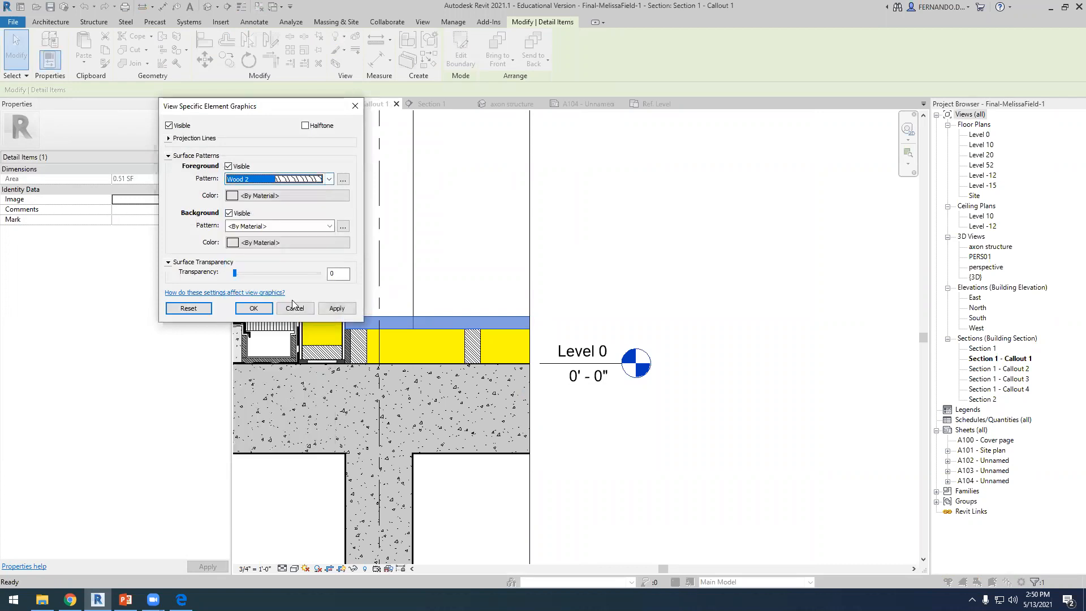
left_click(333, 309)
left_click(253, 308)
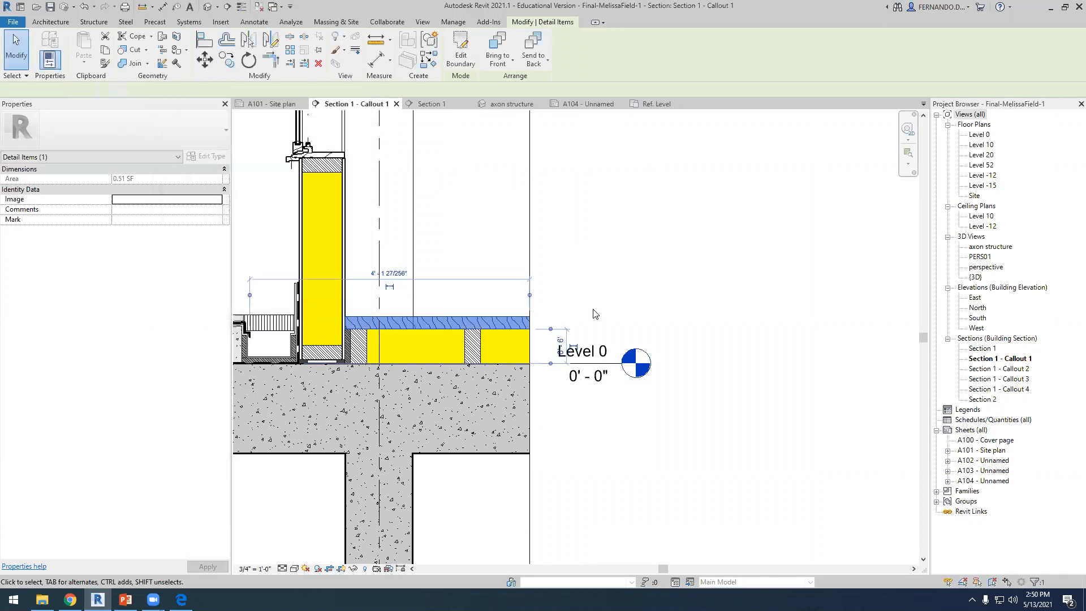
left_click(589, 315)
Draw 7" wide batt insulation centered in the yellow wall cavity, from the bottom plate up to the top plate.
scroll(387, 344, "up", 4)
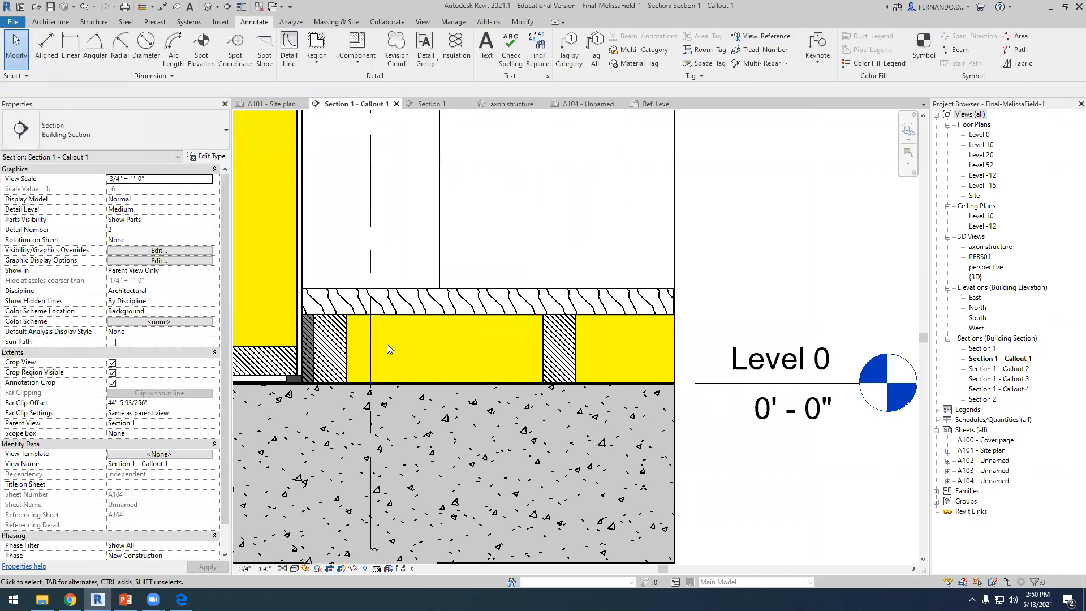
scroll(518, 320, "down", 7)
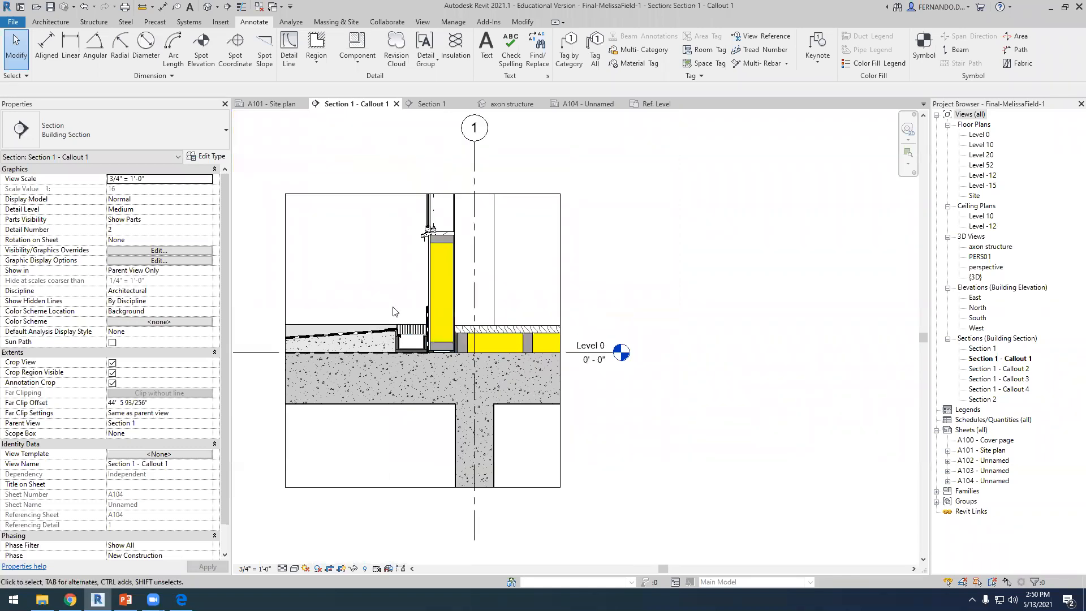
scroll(450, 250, "up", 1)
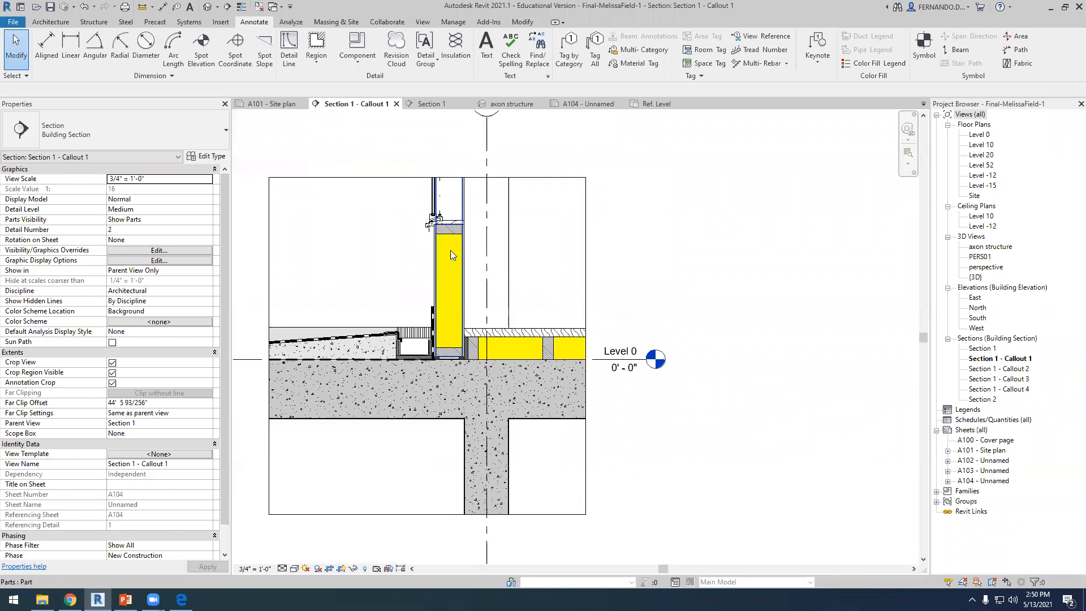
left_click(456, 48)
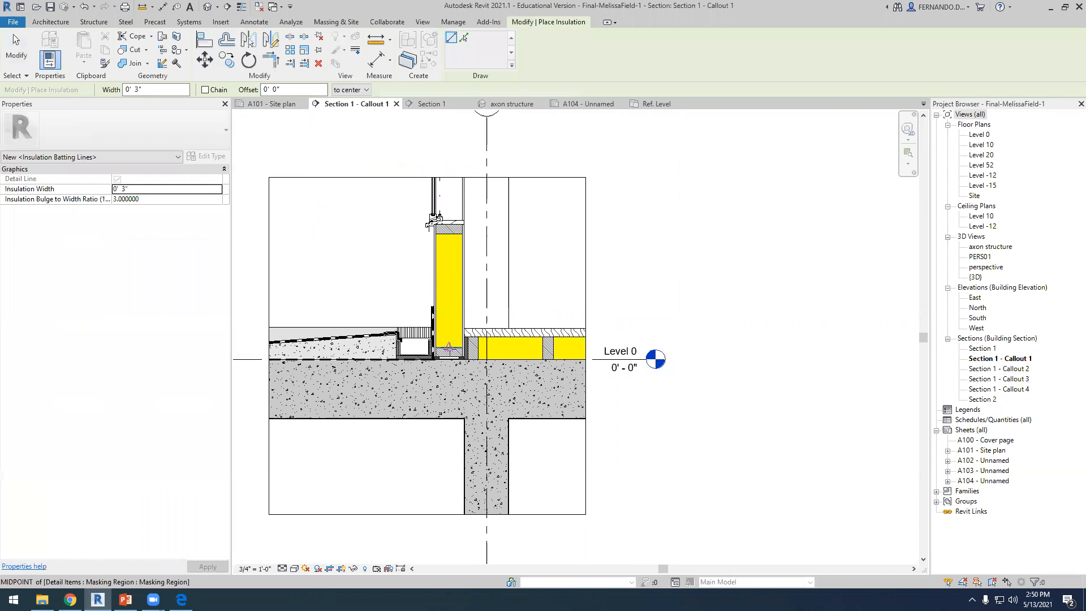
left_click(450, 345)
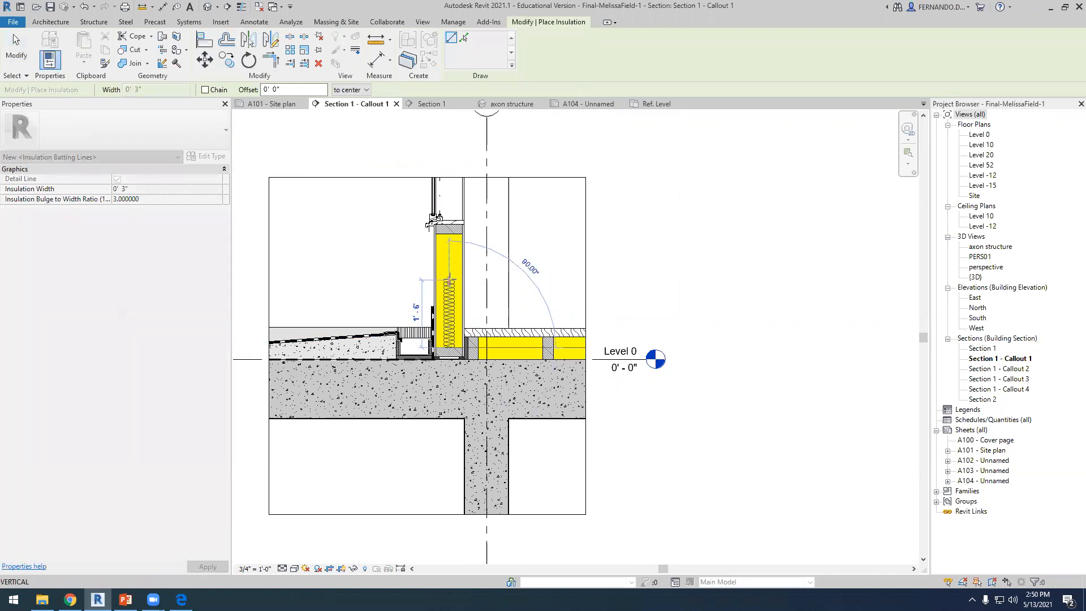
key("Escape")
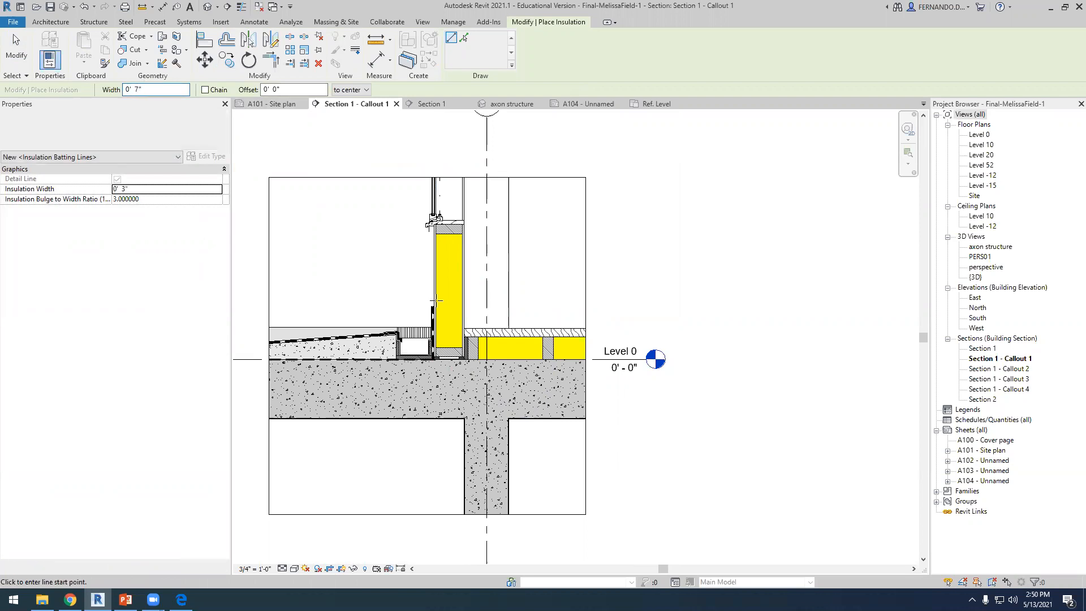
left_click(451, 344)
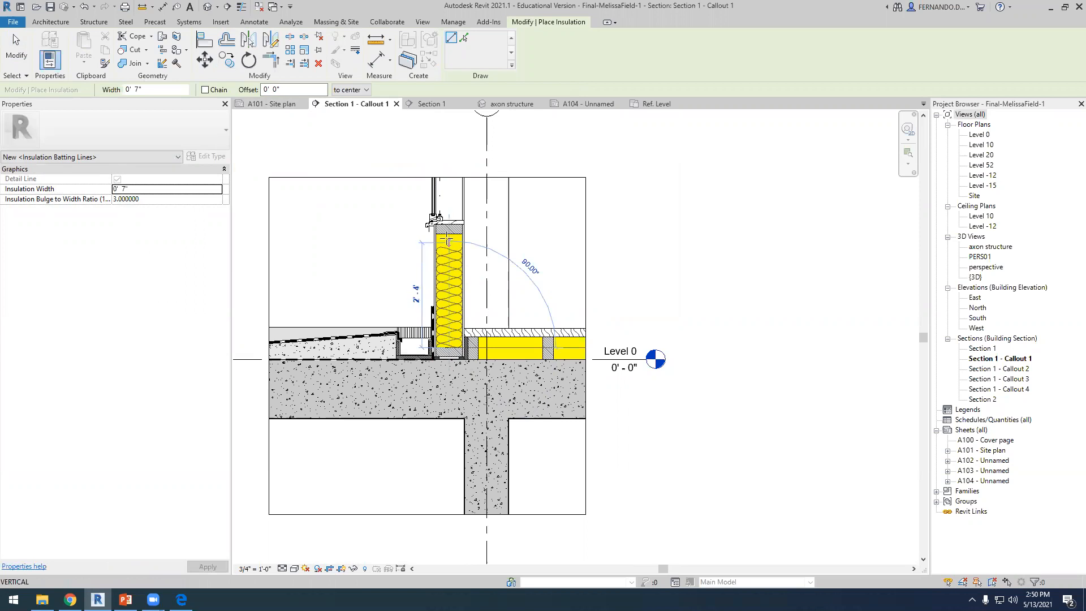
left_click(450, 232)
Draw 6" wide batt insulation along the middle of the yellow floor region between the two narrow hatched regions.
left_click(478, 346)
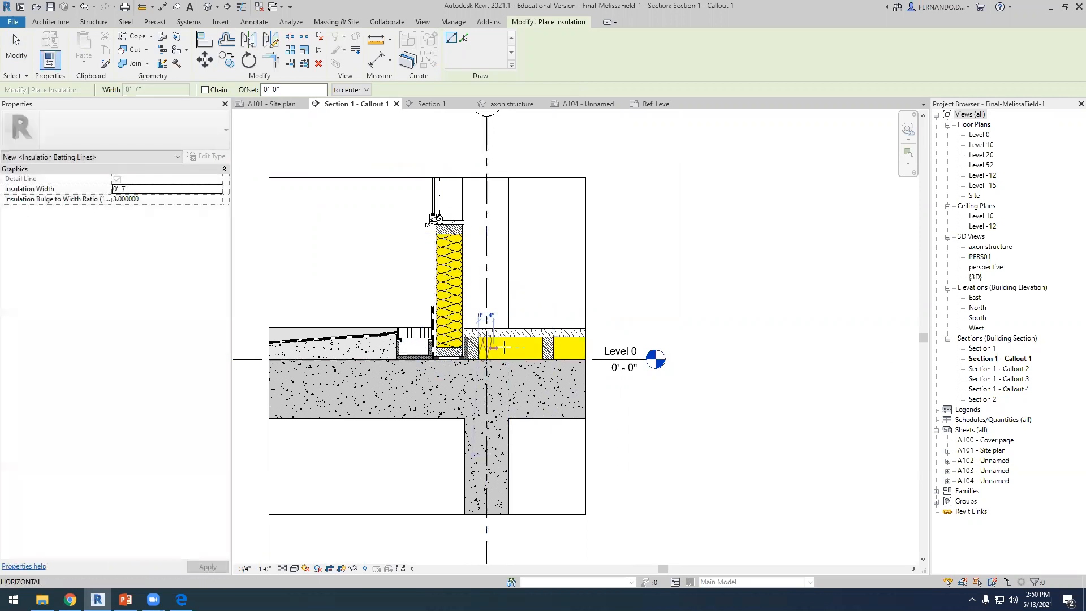
scroll(536, 348, "up", 5)
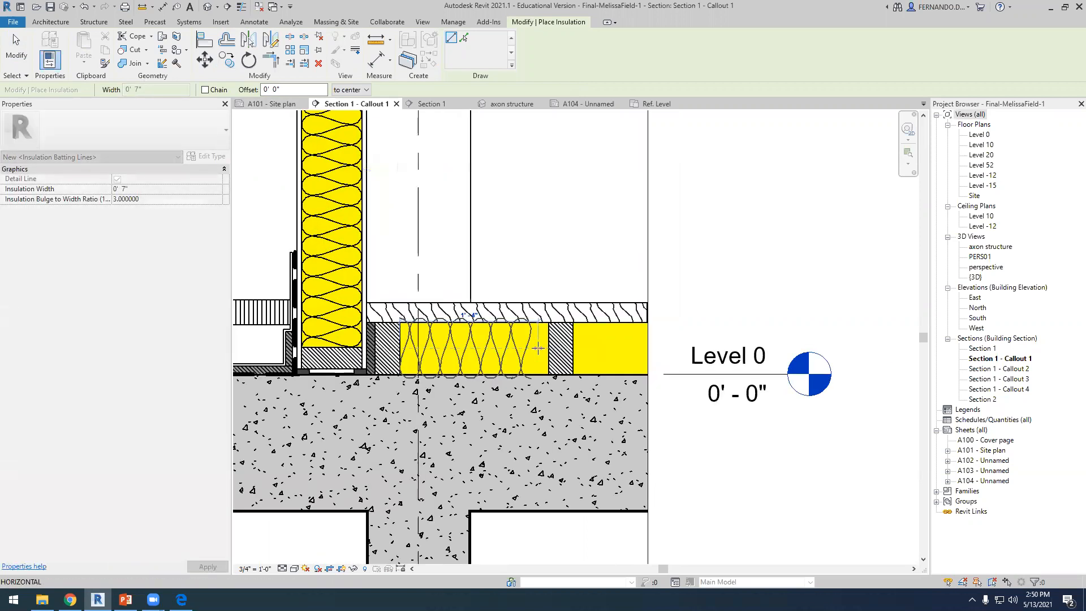
key("Escape")
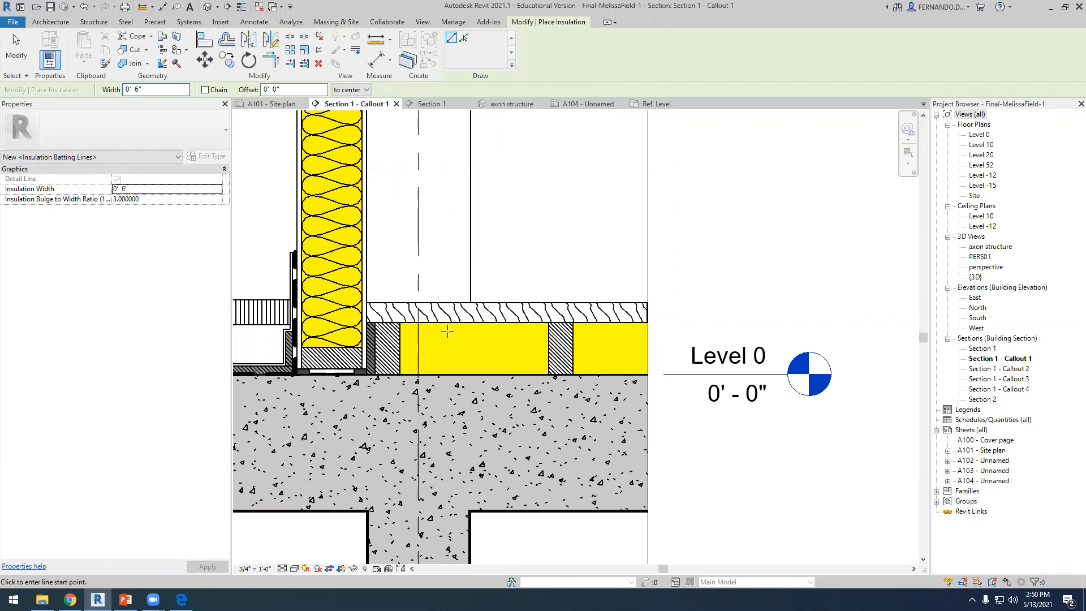
left_click(401, 348)
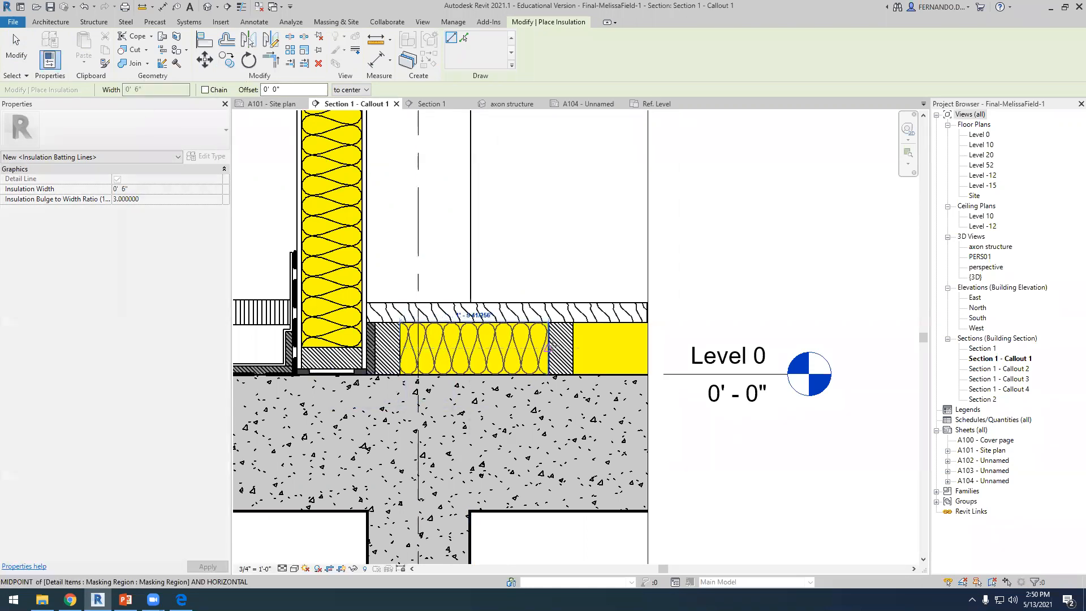
left_click(549, 347)
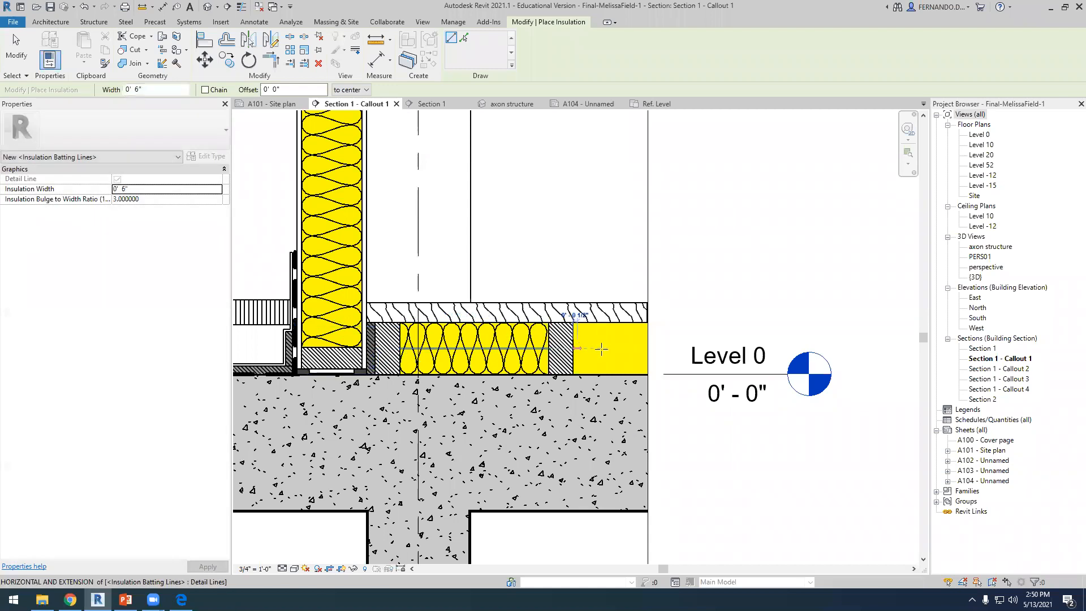
Draw 6" wide batt insulation along the middle of the last yellow floor region, out to the crop boundary.
left_click(644, 351)
scroll(641, 400, "down", 3)
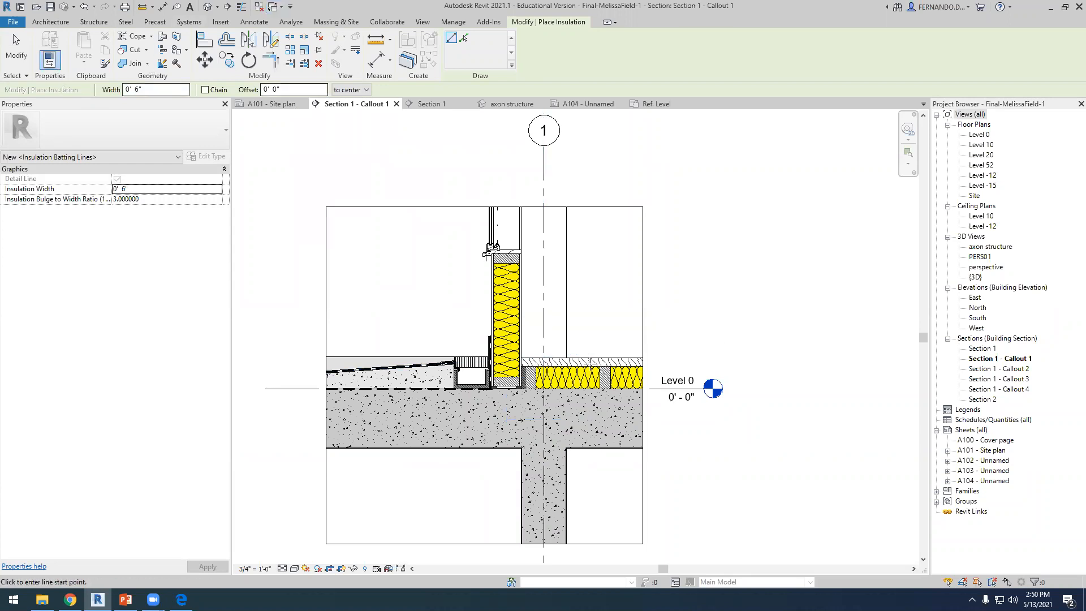
scroll(512, 242, "down", 2)
scroll(585, 286, "up", 1)
scroll(660, 220, "up", 2)
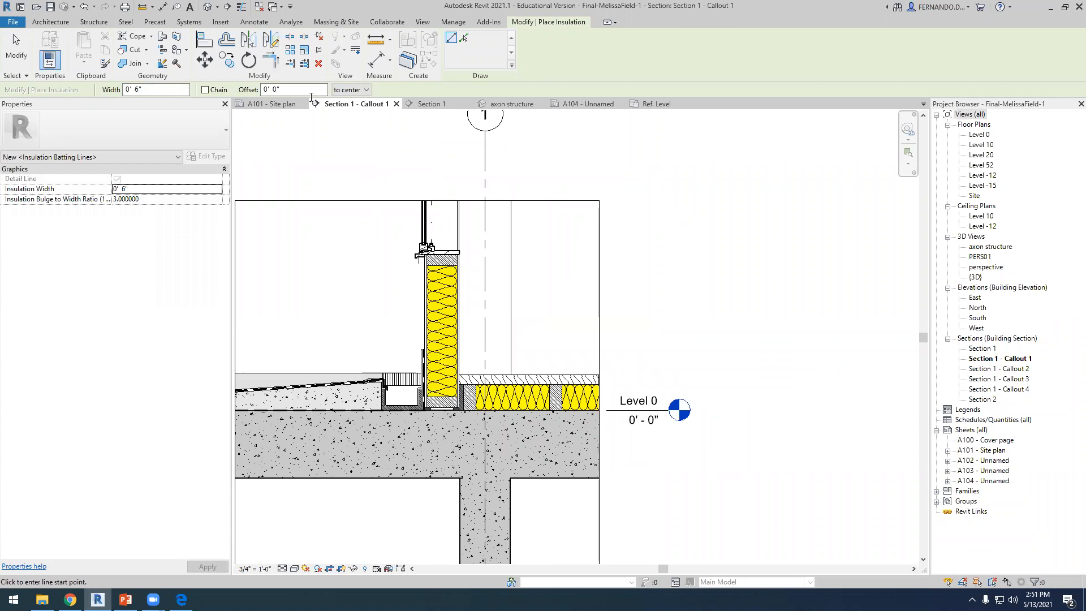
scroll(391, 357, "up", 3)
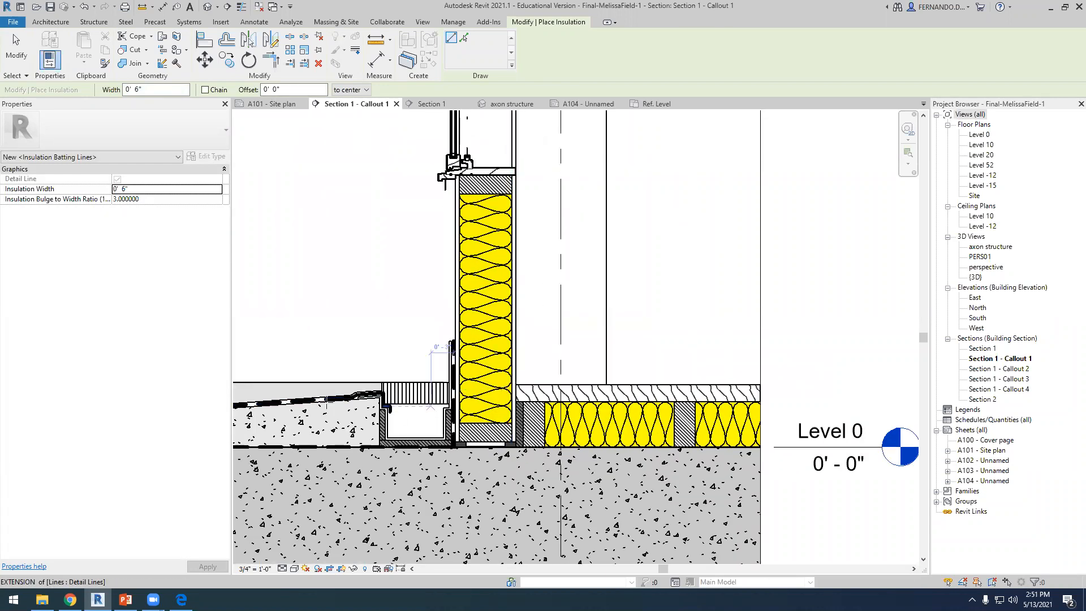
scroll(266, 357, "up", 3)
key("Escape")
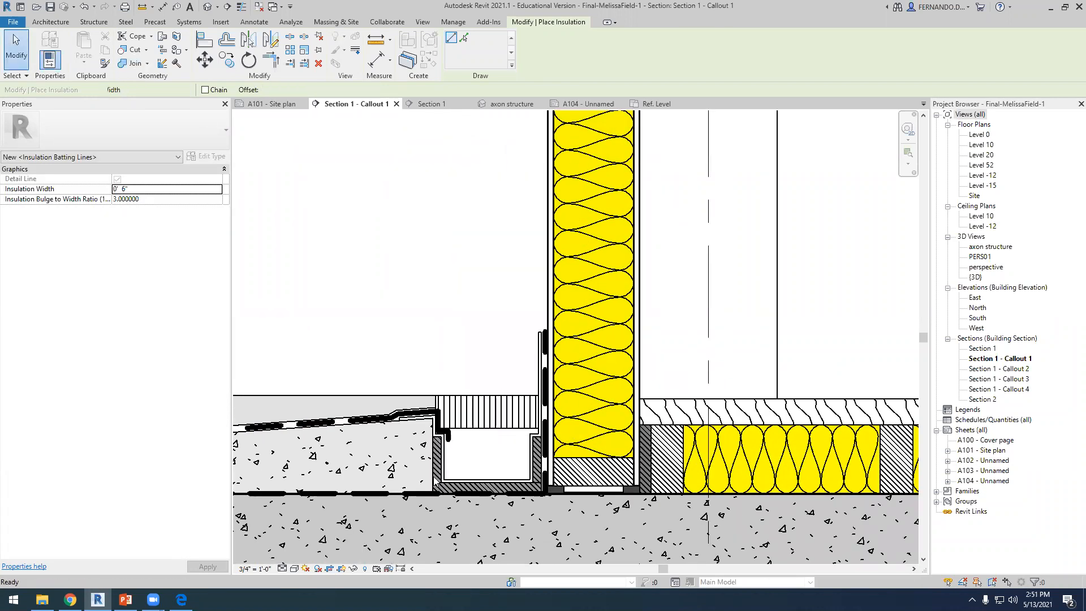
Override every second vertical strip of the drainage channel's grating, nine in all, with the Solid fill foreground pattern.
scroll(491, 440, "up", 3)
left_click(396, 383)
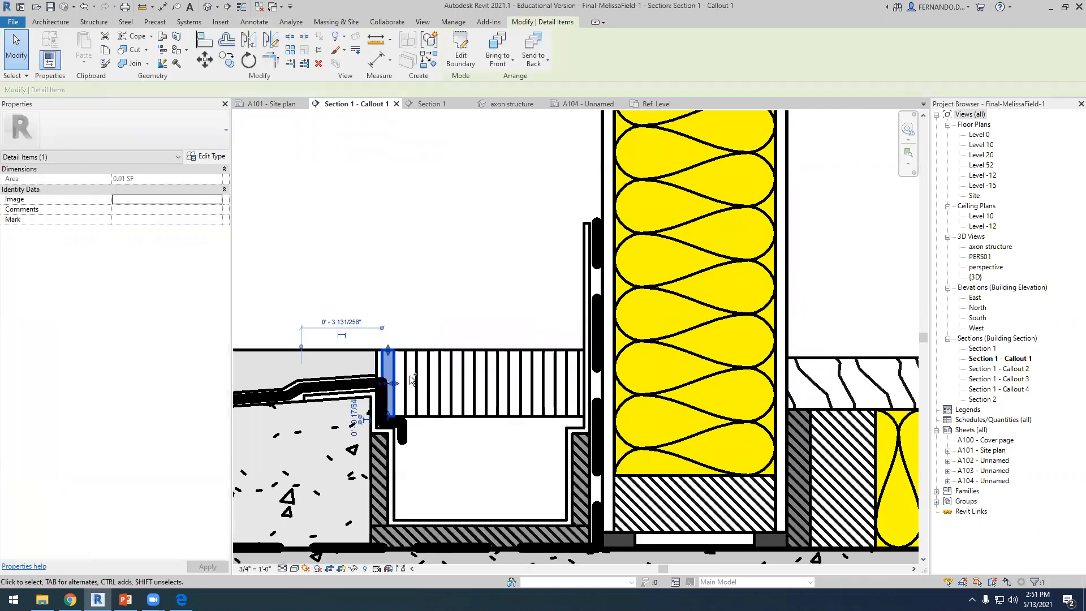
left_click(411, 384, "ctrl")
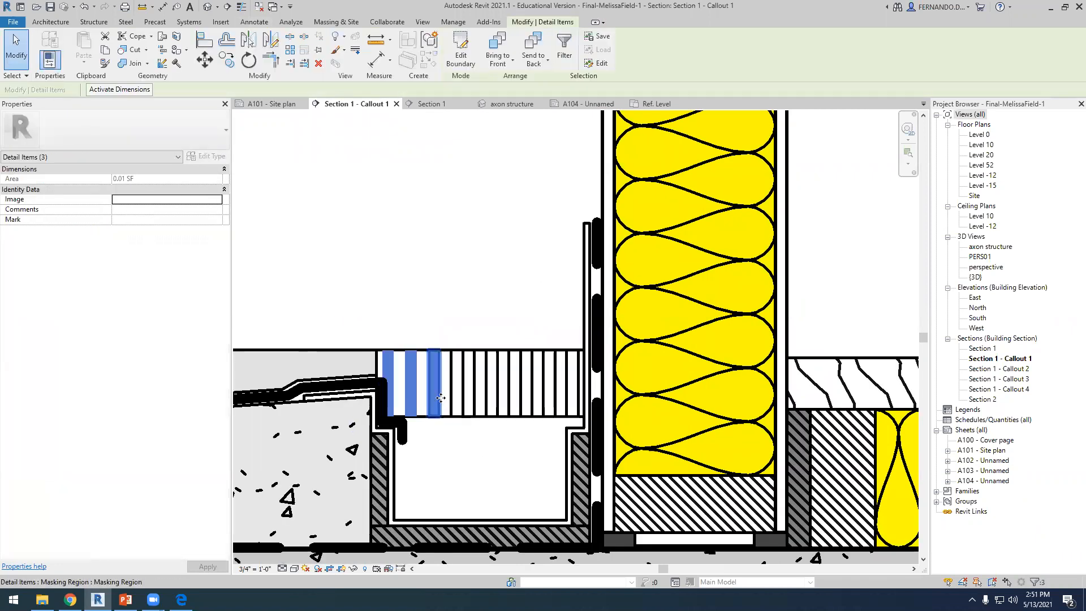
left_click(457, 399, "ctrl")
left_click(481, 400, "ctrl")
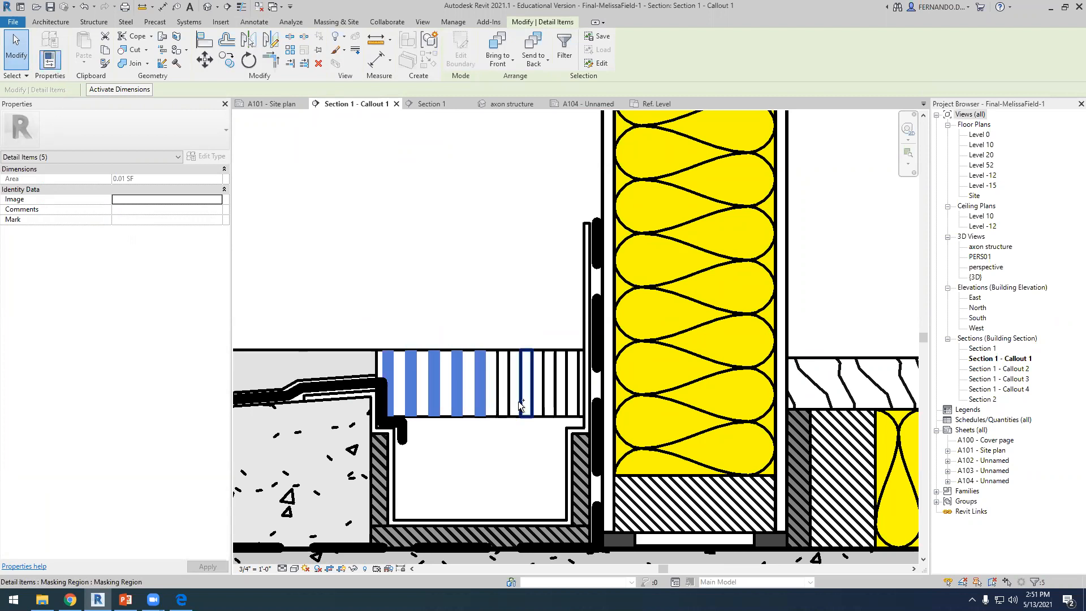
left_click(505, 403, "ctrl")
left_click(529, 402, "ctrl")
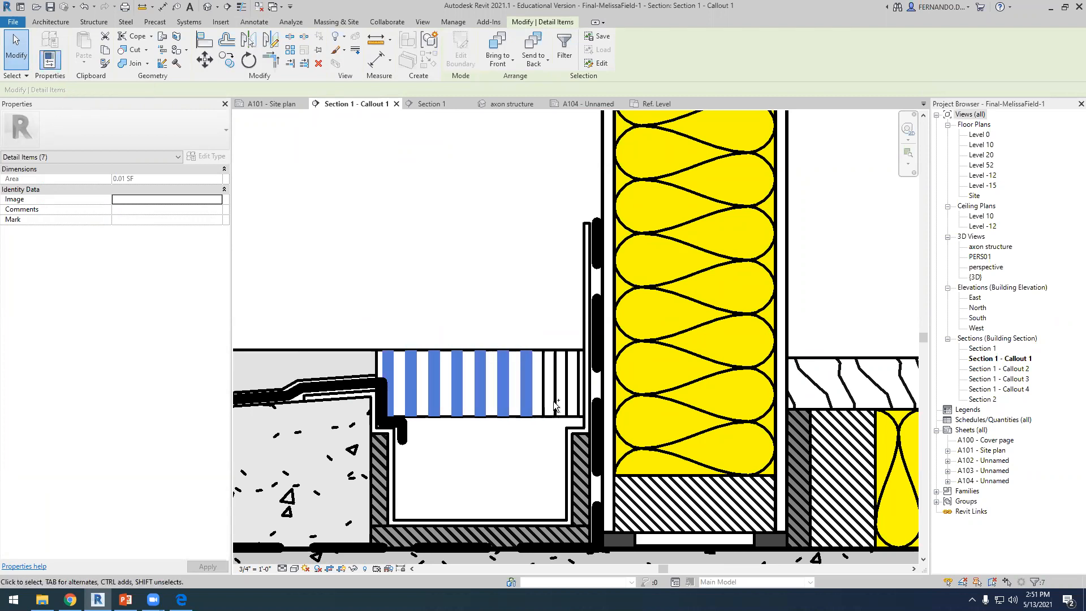
left_click(548, 399, "ctrl")
left_click(572, 399, "ctrl")
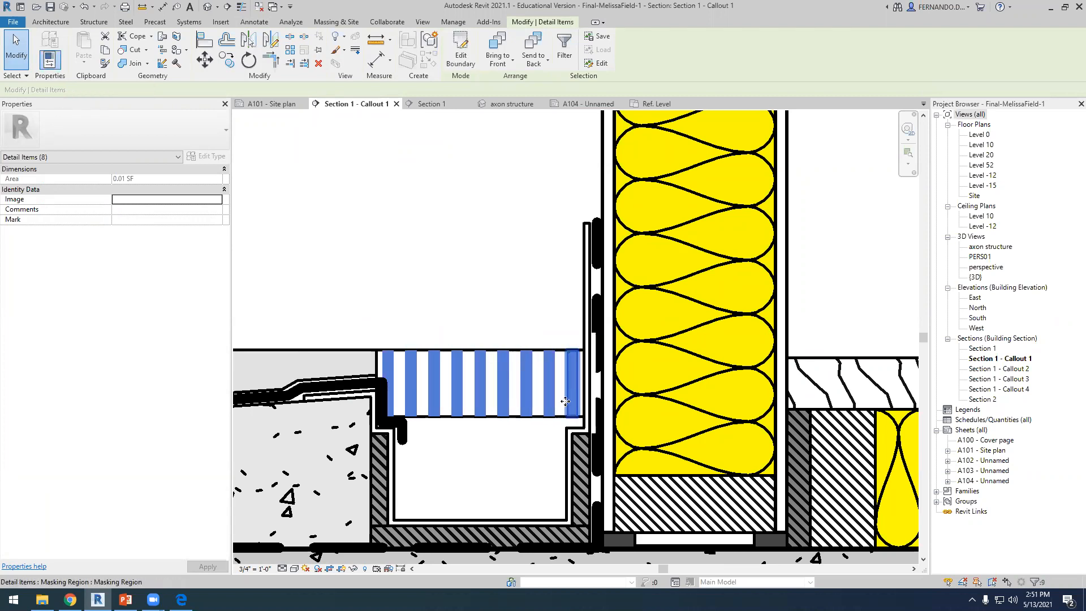
right_click(483, 392)
mouse_move(596, 204)
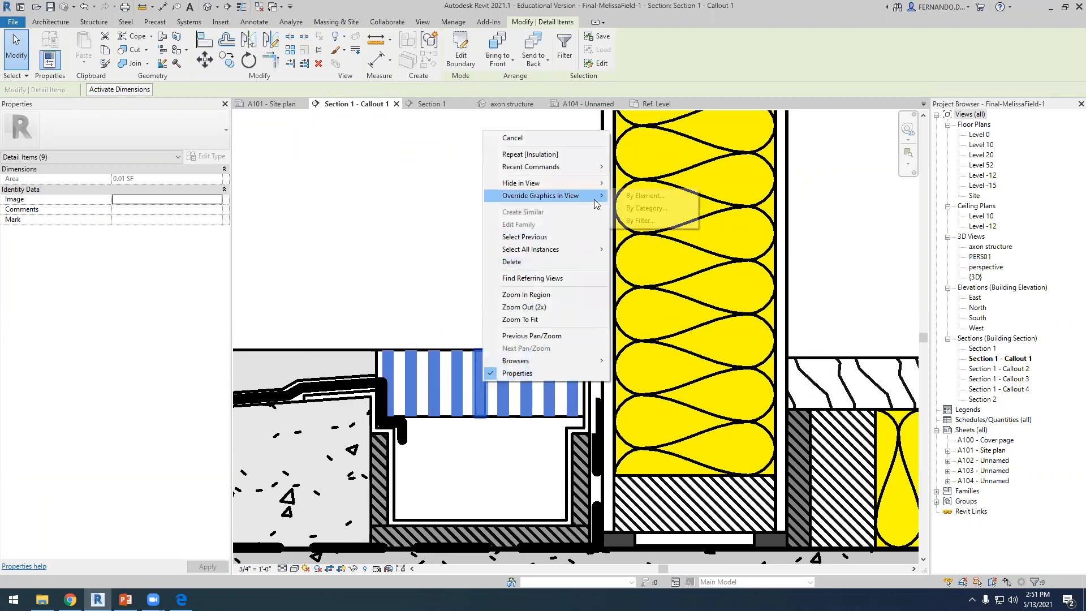
left_click(644, 195)
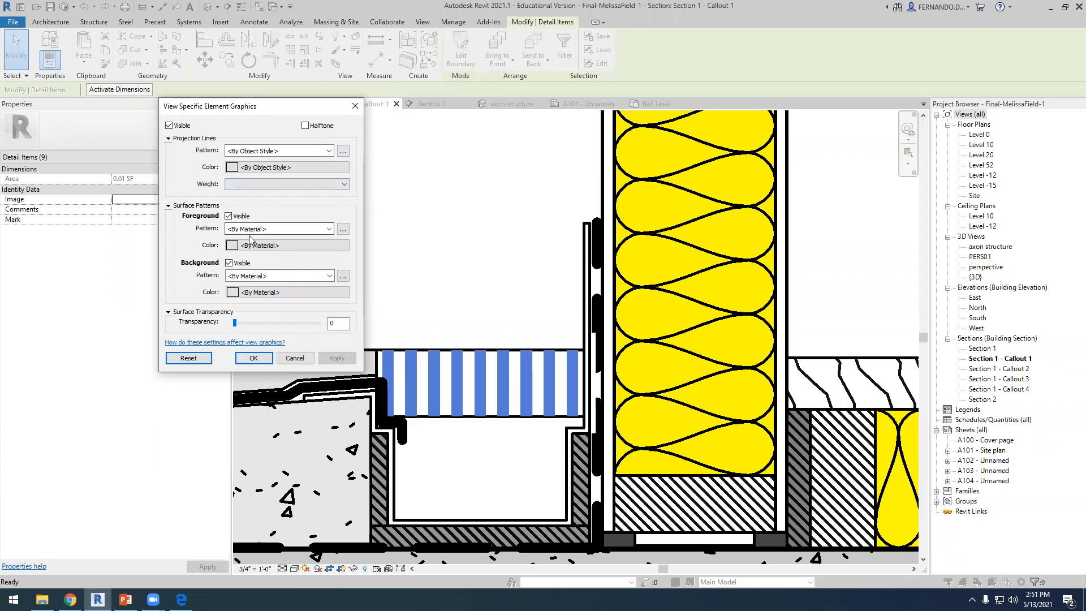
left_click(321, 229)
left_click(314, 252)
Set the grating strips' foreground color to gray RGB 187-187-187 and finish the graphics override.
left_click(291, 245)
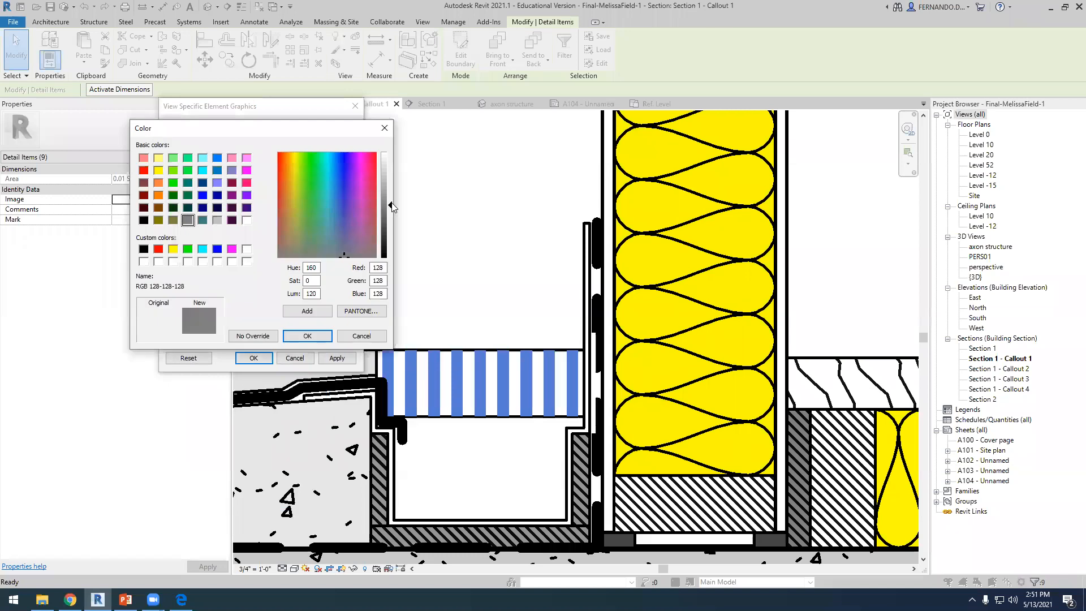
left_click(314, 337)
left_click(338, 360)
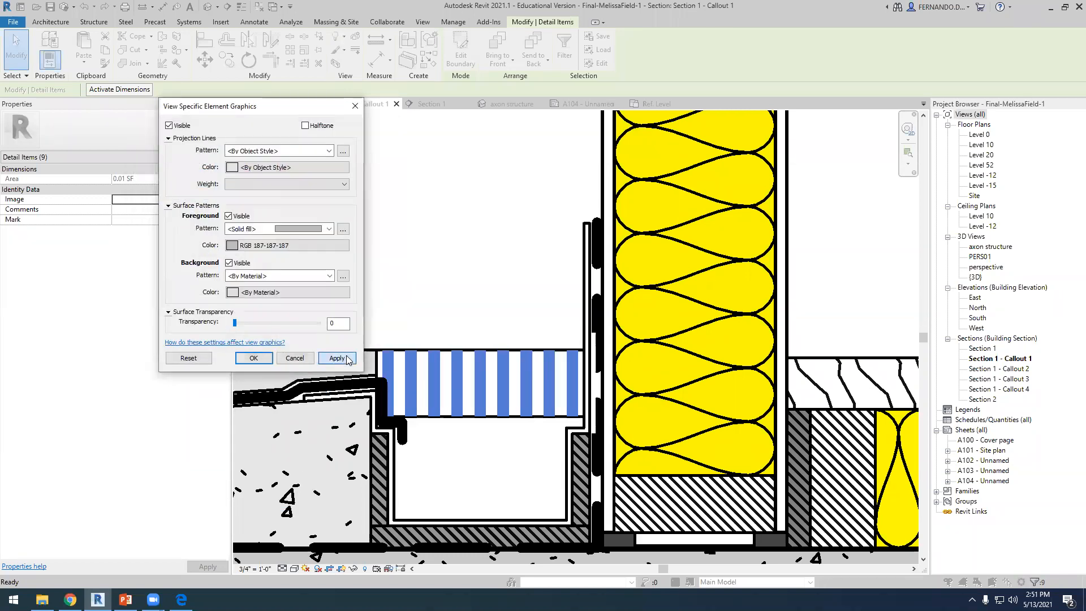
left_click(260, 358)
left_click(431, 277)
Override the thin masking region that lines the drainage channel and runs up the wall with the Solid fill foreground pattern.
scroll(432, 276, "down", 6)
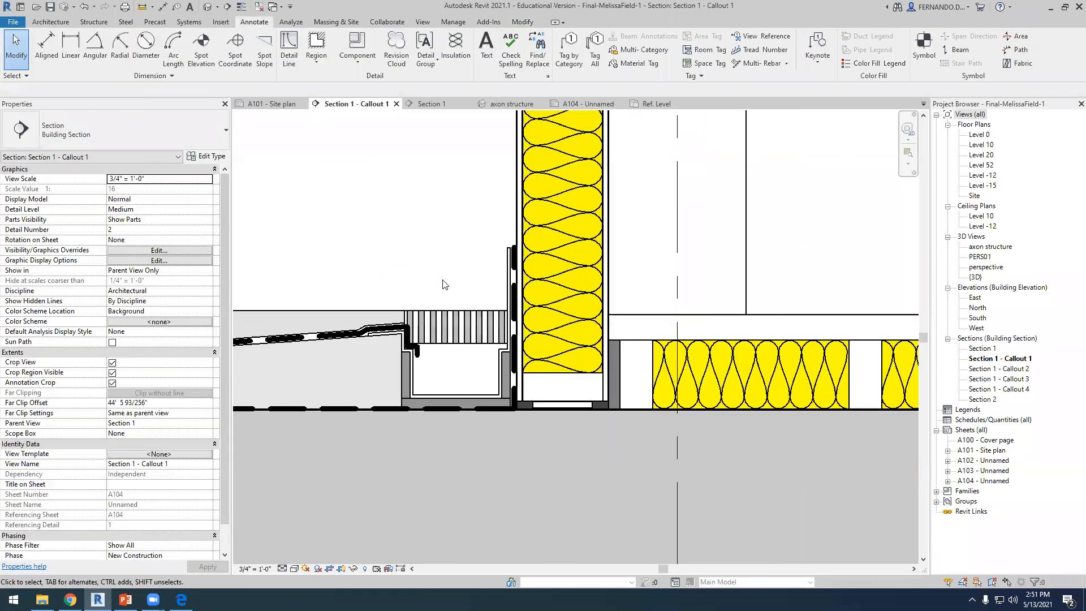
scroll(729, 484, "down", 2)
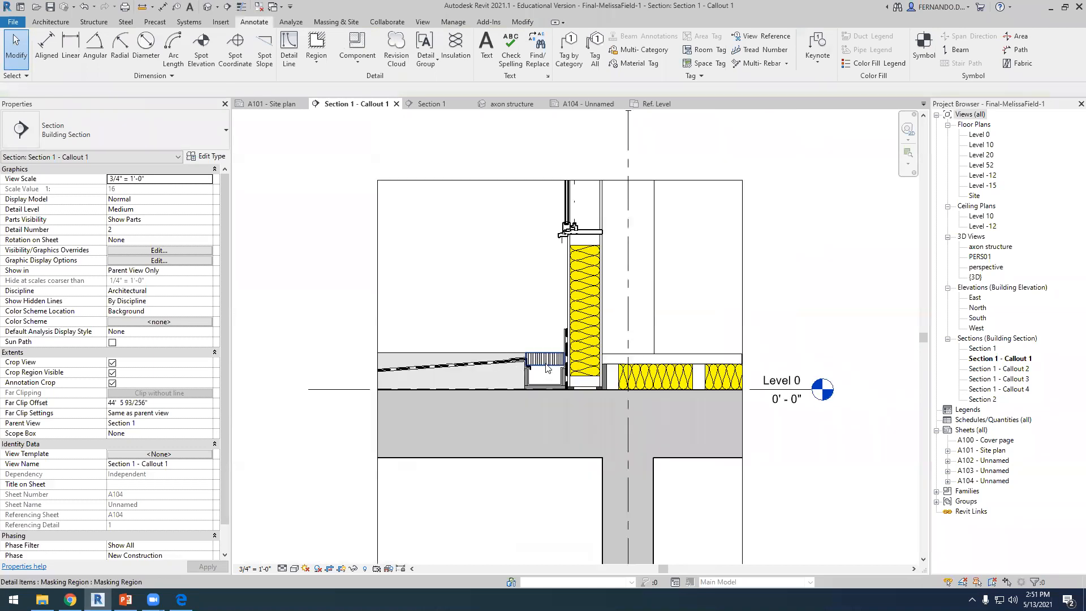
scroll(545, 371, "up", 5)
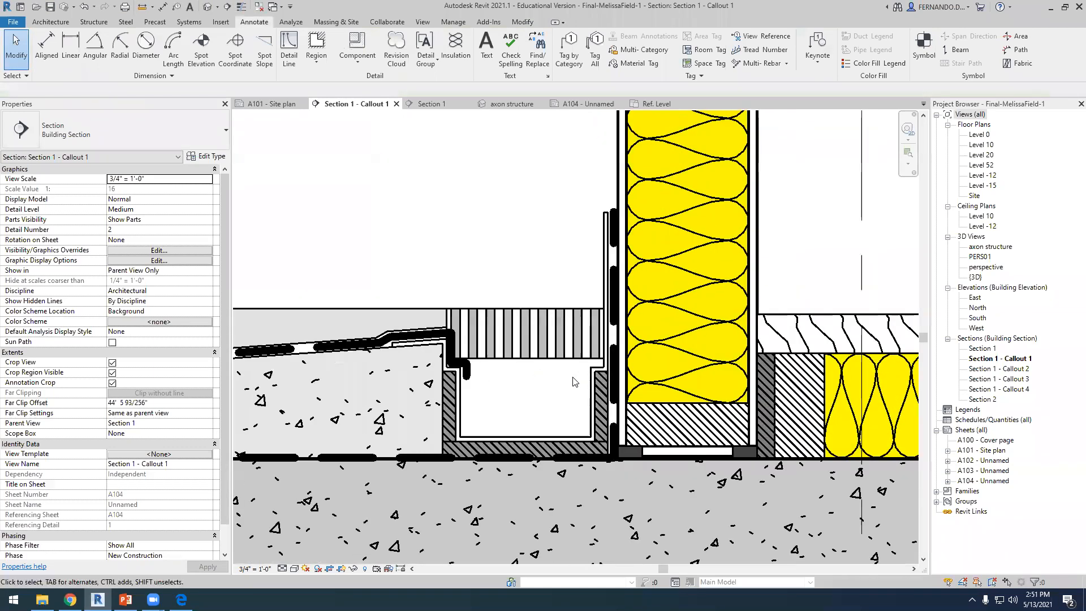
scroll(554, 424, "up", 2)
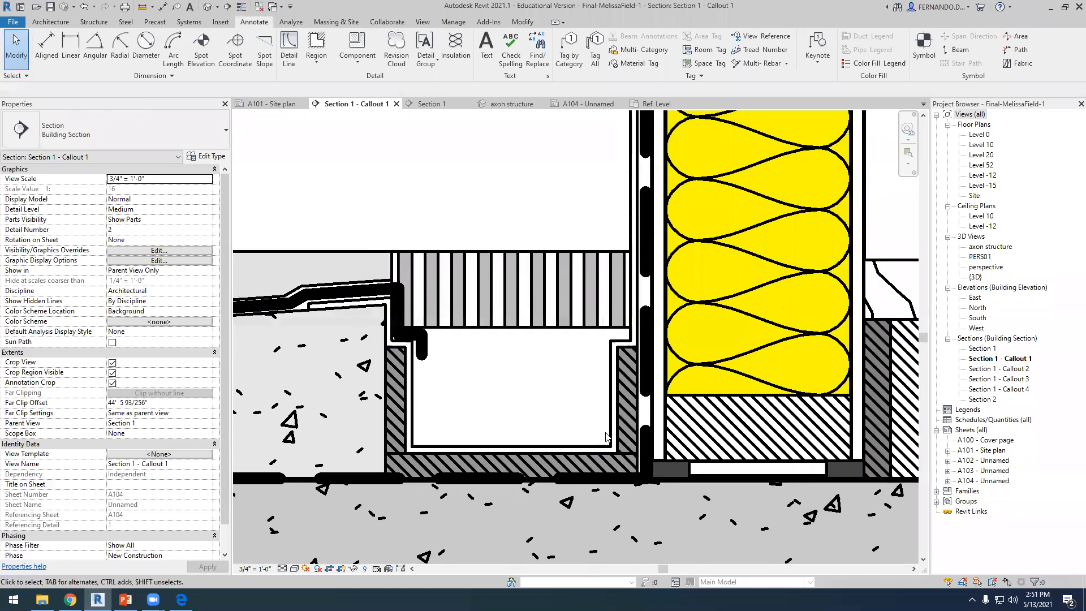
left_click(608, 438)
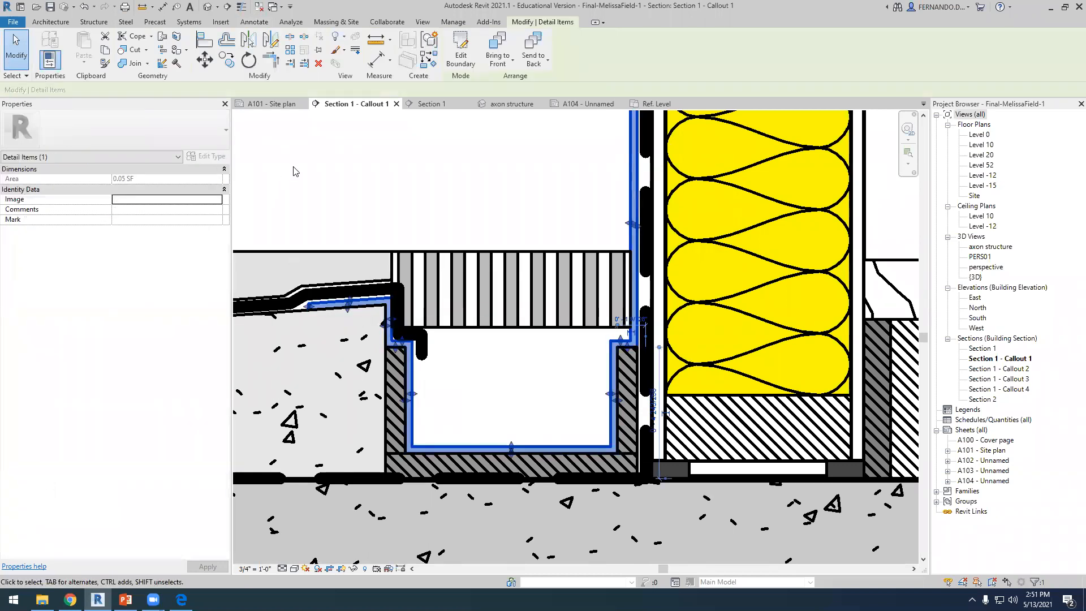
right_click(468, 198)
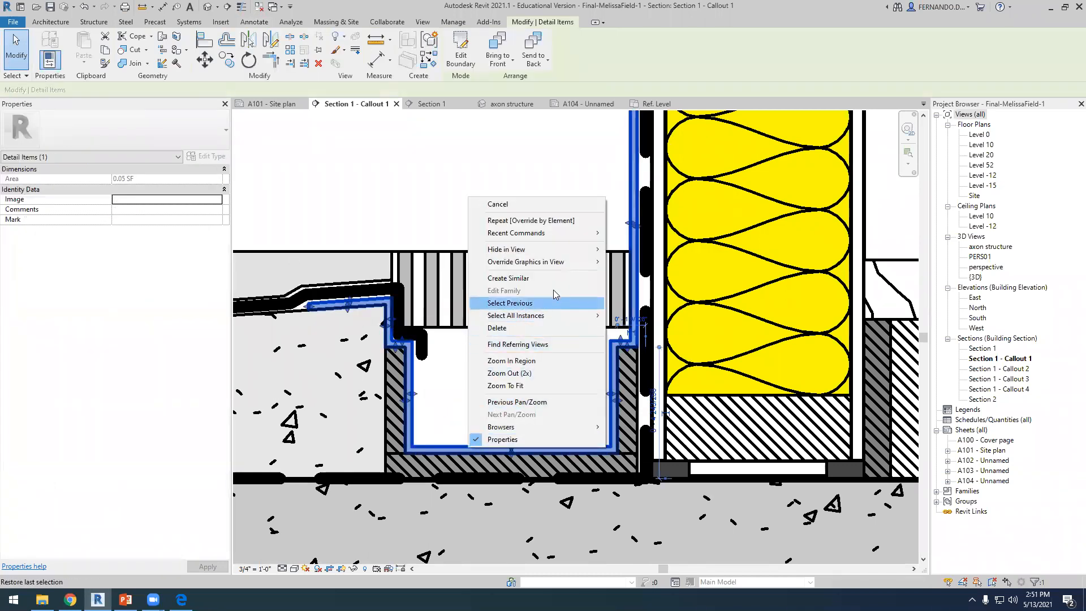
mouse_move(565, 262)
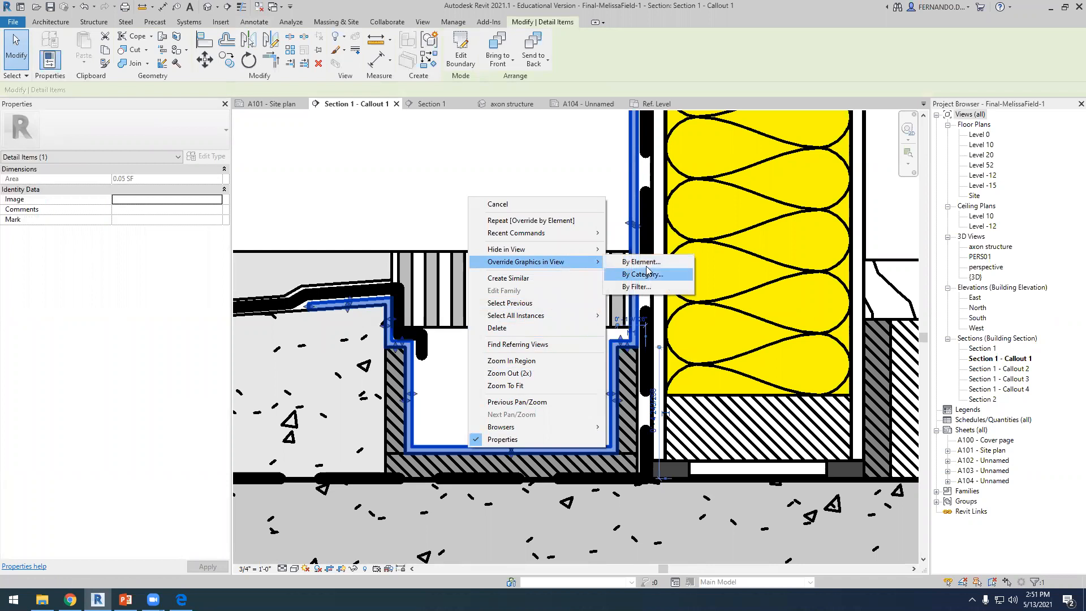
left_click(641, 262)
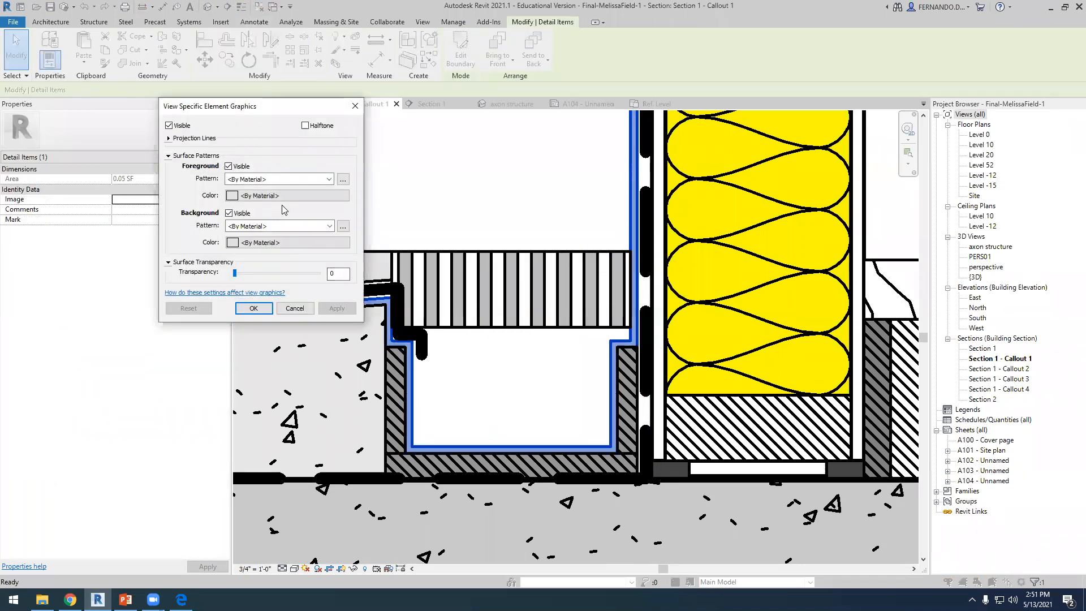
left_click(329, 179)
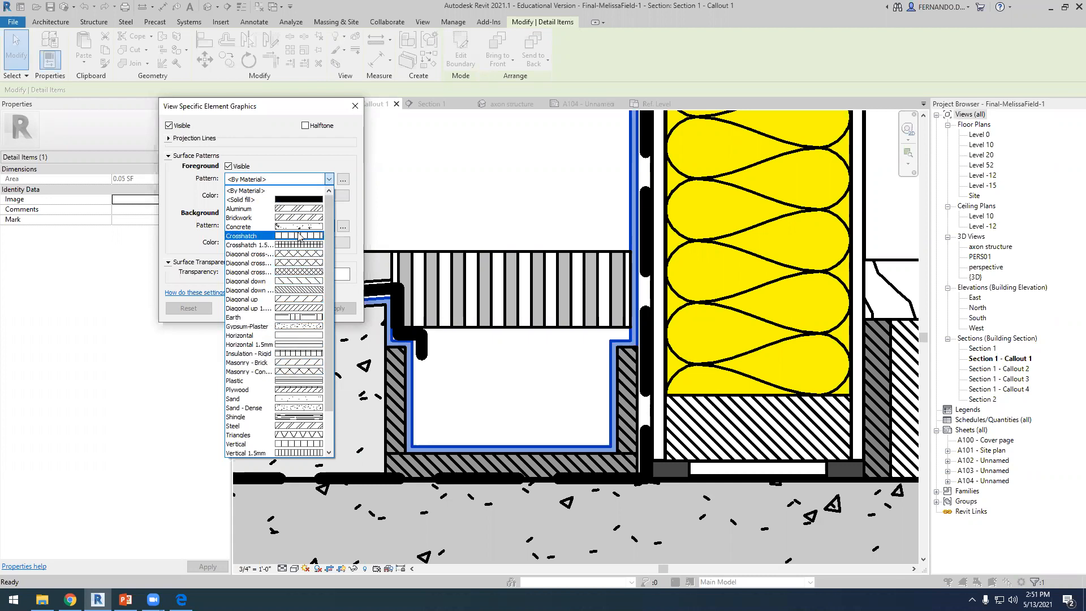
scroll(300, 396, "down", 2)
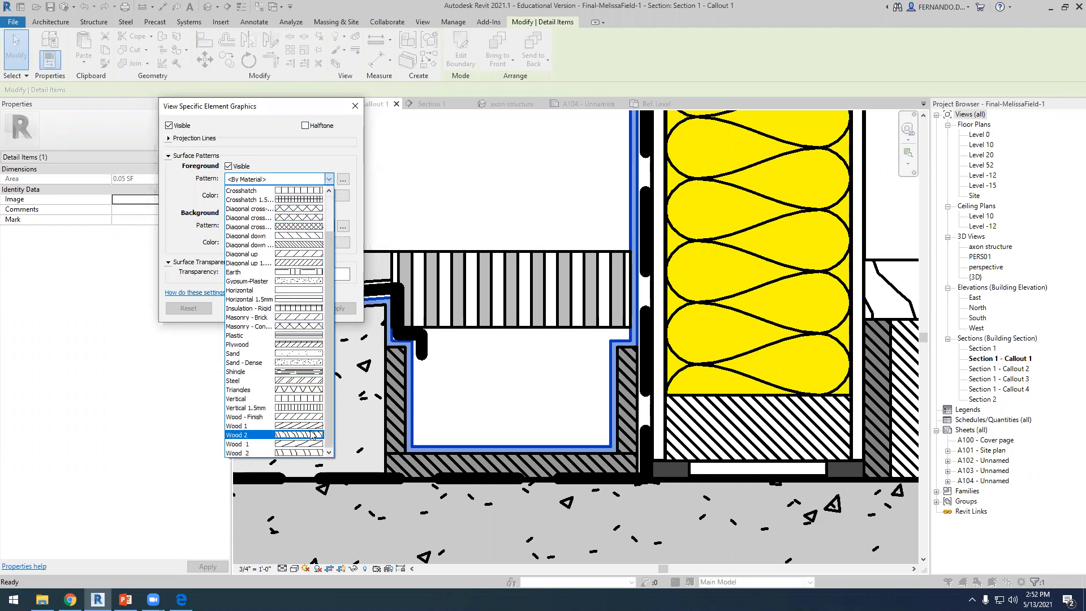
scroll(301, 398, "up", 3)
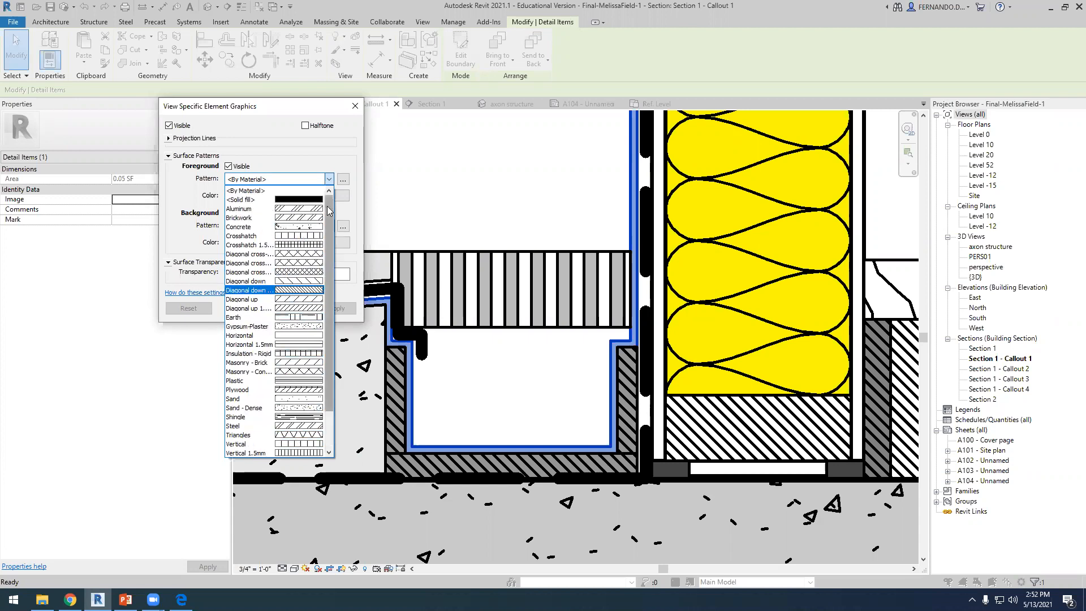
left_click(249, 191)
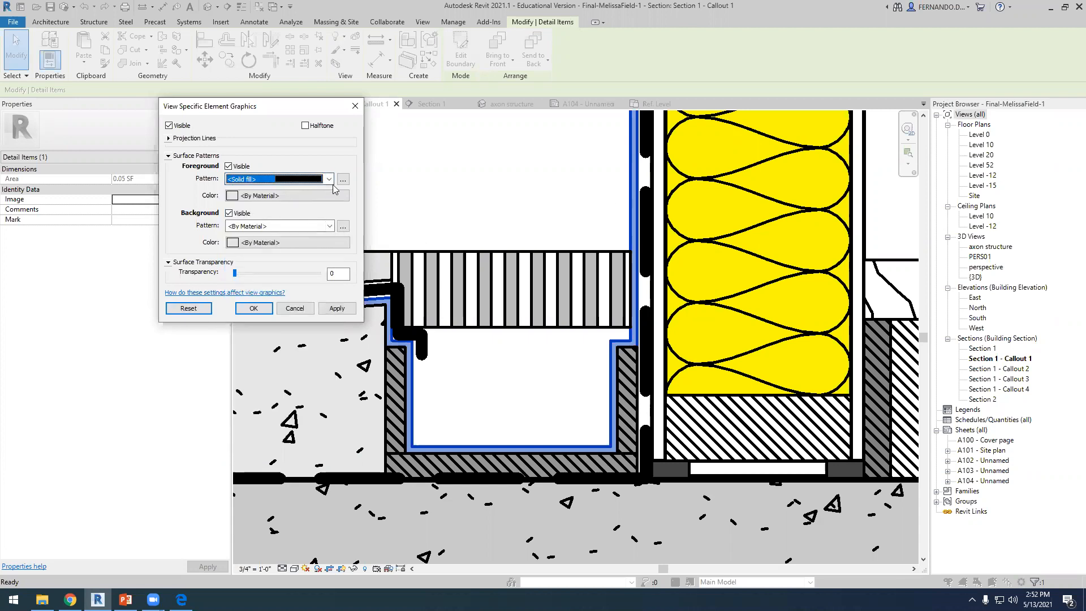
Set the channel lining's foreground color to gray RGB 172-172-172 and finish the graphics override.
left_click(232, 196)
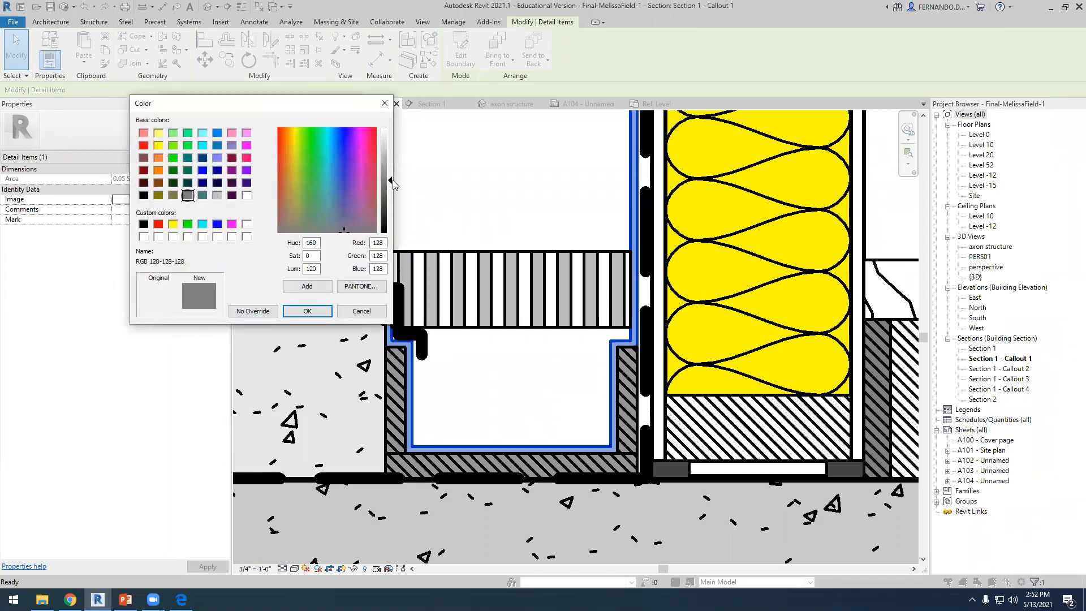
left_click_drag(392, 180, 390, 163)
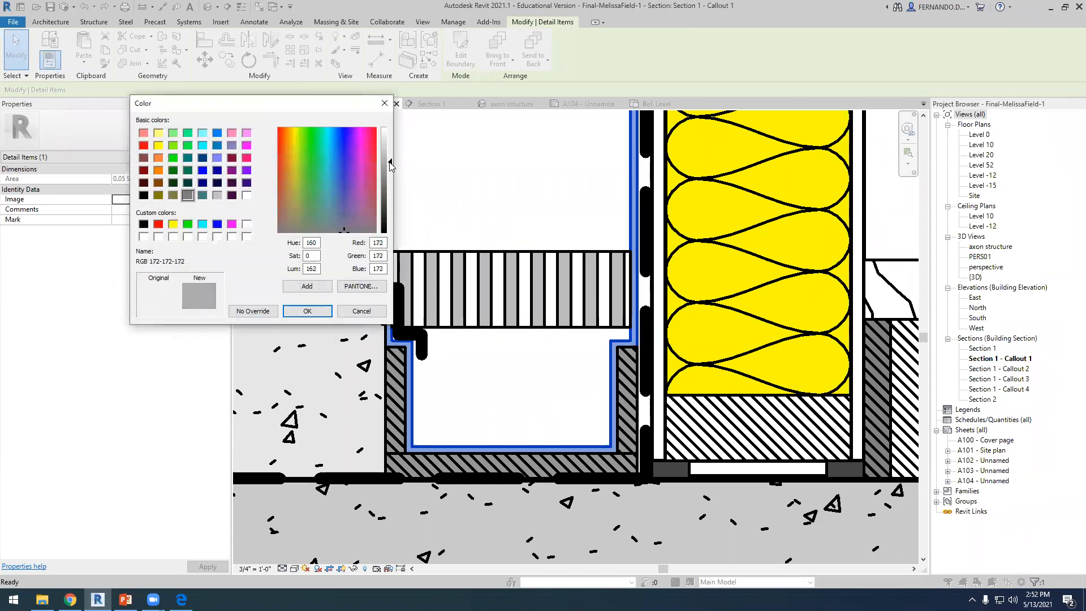
left_click(307, 312)
left_click(336, 309)
left_click(254, 307)
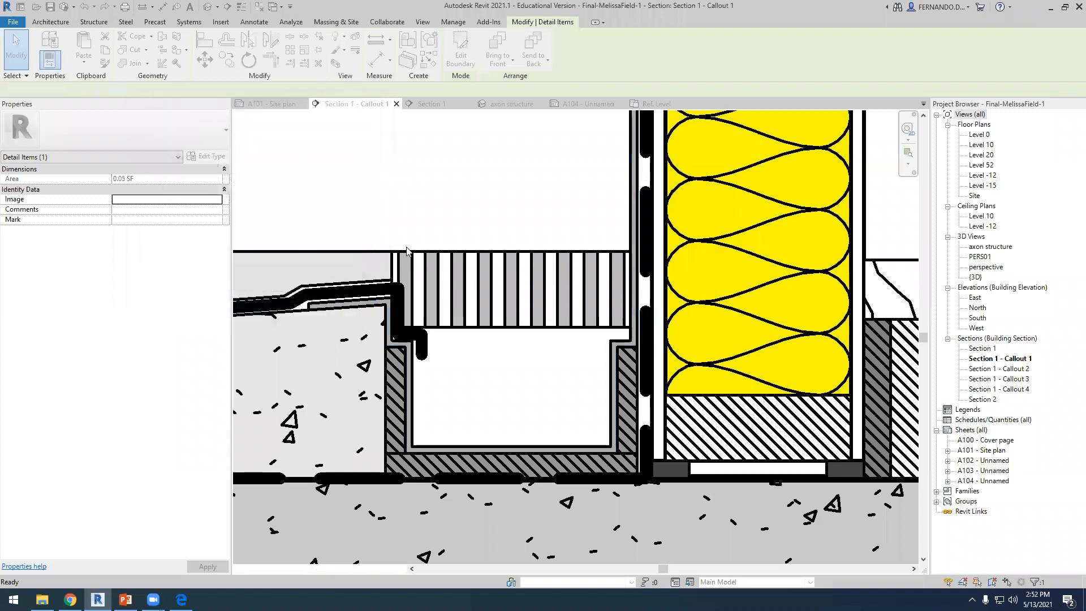
left_click(443, 206)
Examine the wall's outer face from the drainage channel's upturned lining and membrane up to the window sill.
scroll(484, 438, "down", 4)
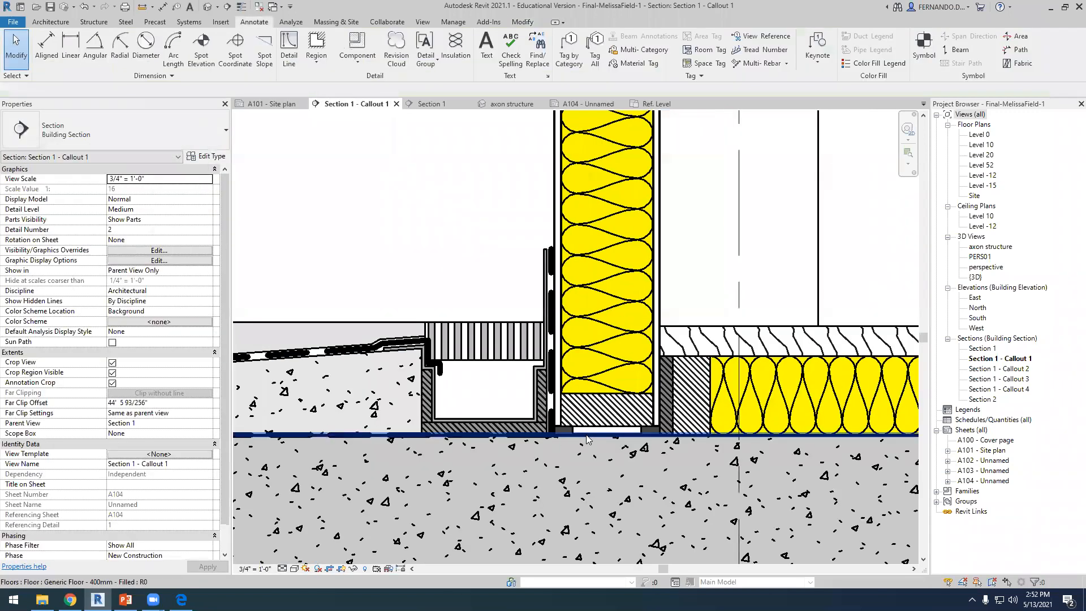
scroll(562, 414, "down", 3)
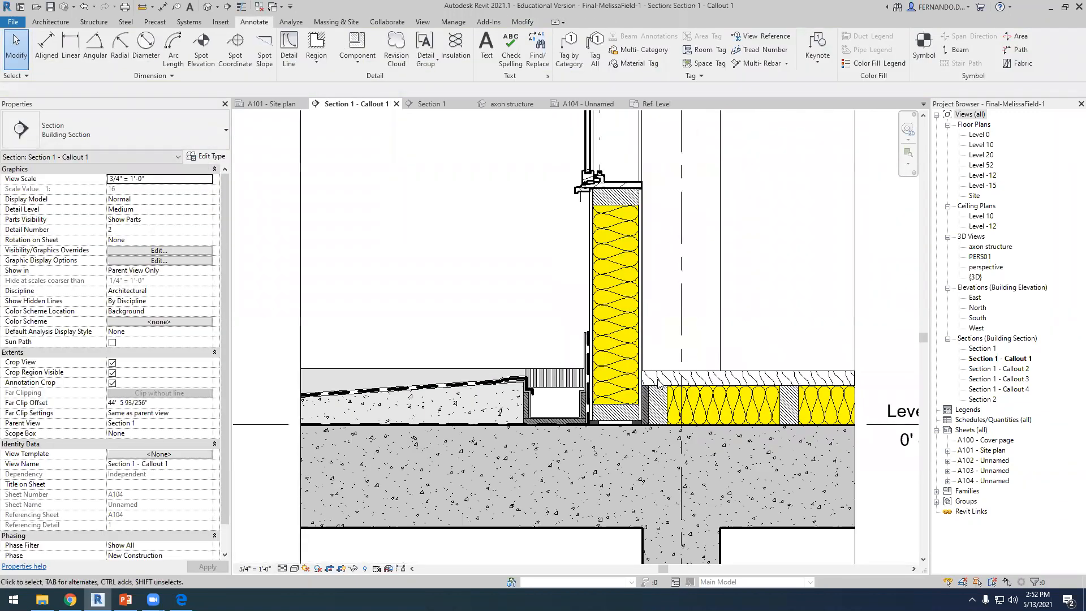
scroll(582, 339, "up", 3)
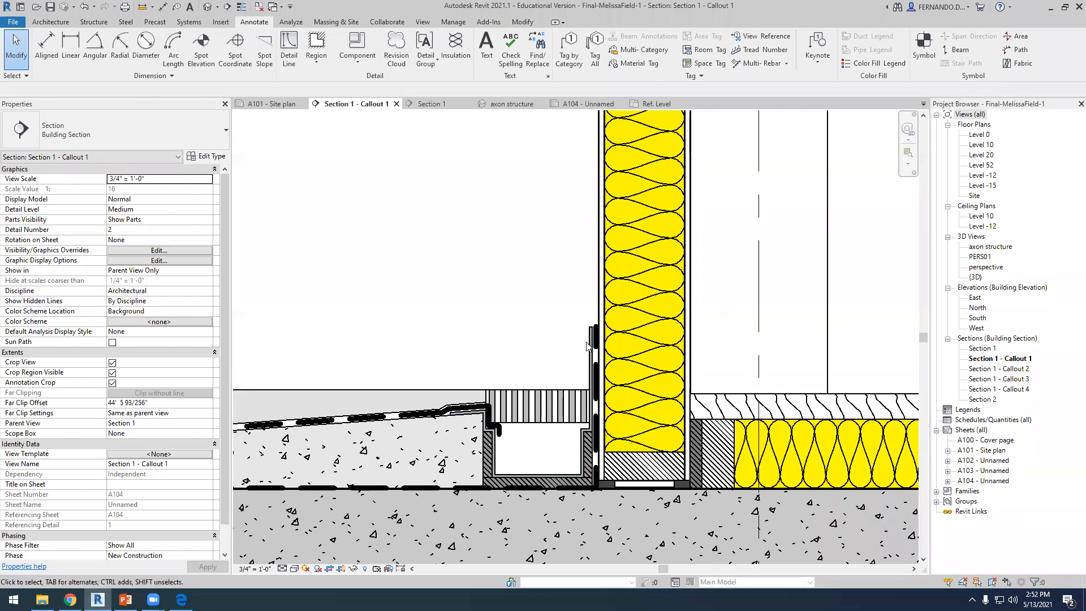
scroll(578, 356, "down", 2)
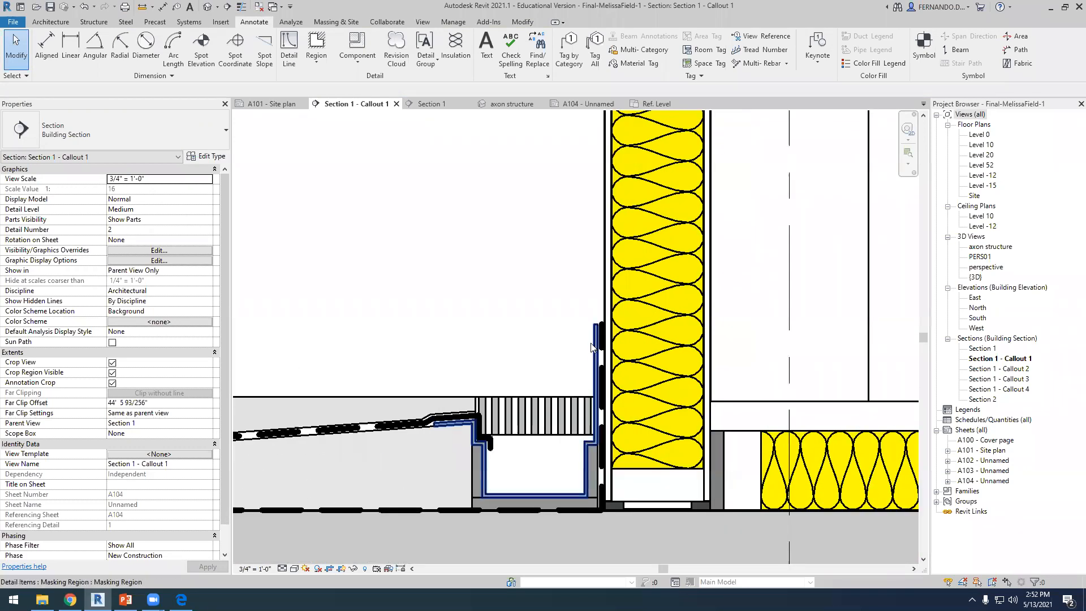
scroll(594, 157, "up", 2)
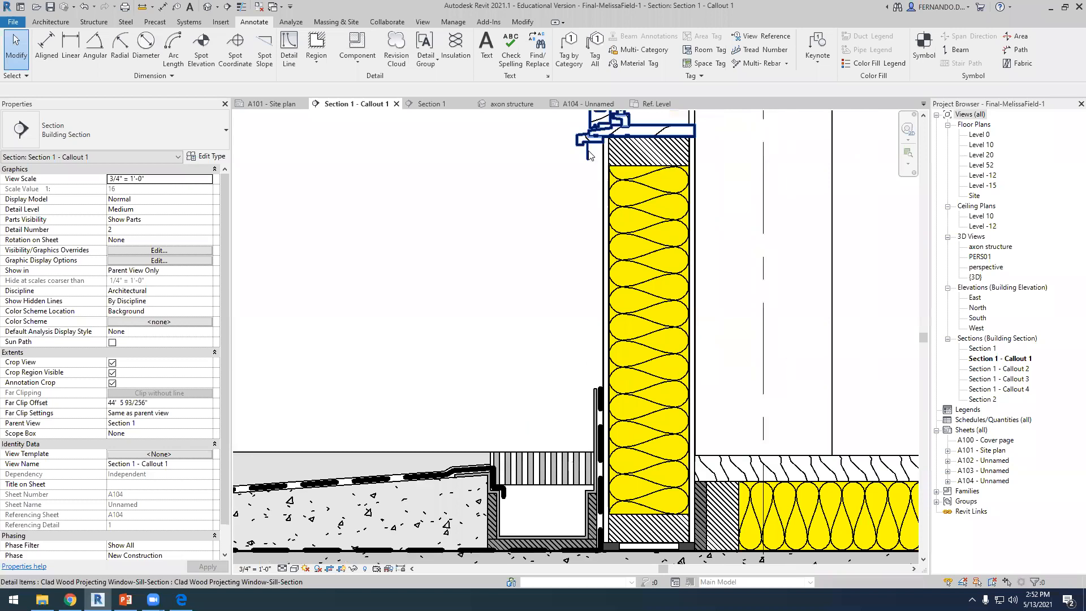
scroll(594, 157, "up", 1)
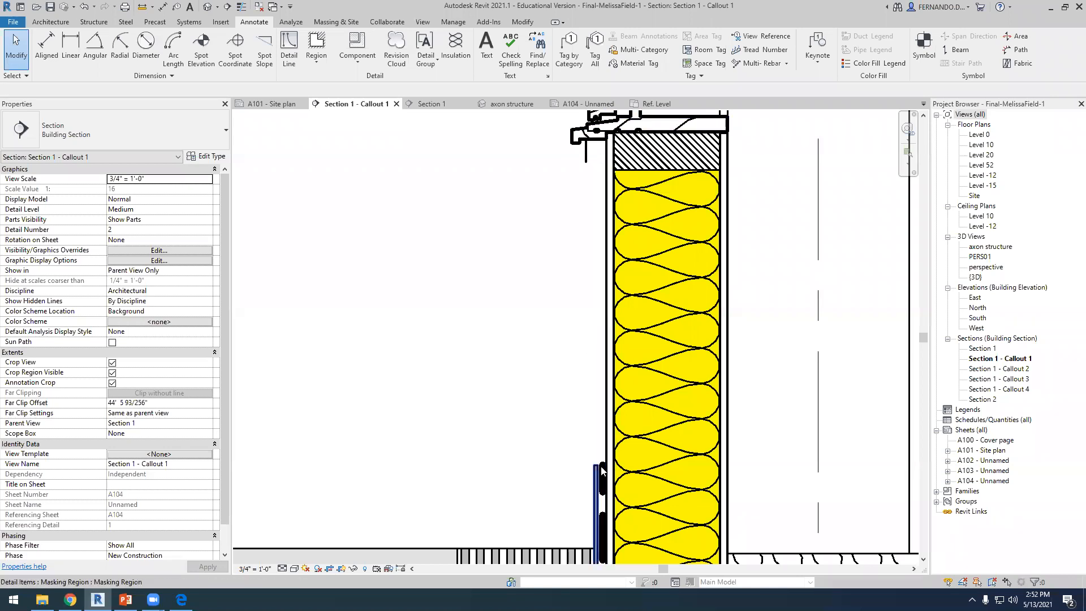
scroll(592, 474, "up", 5)
left_click_drag(597, 457, 594, 442)
key("Escape")
scroll(605, 444, "down", 5)
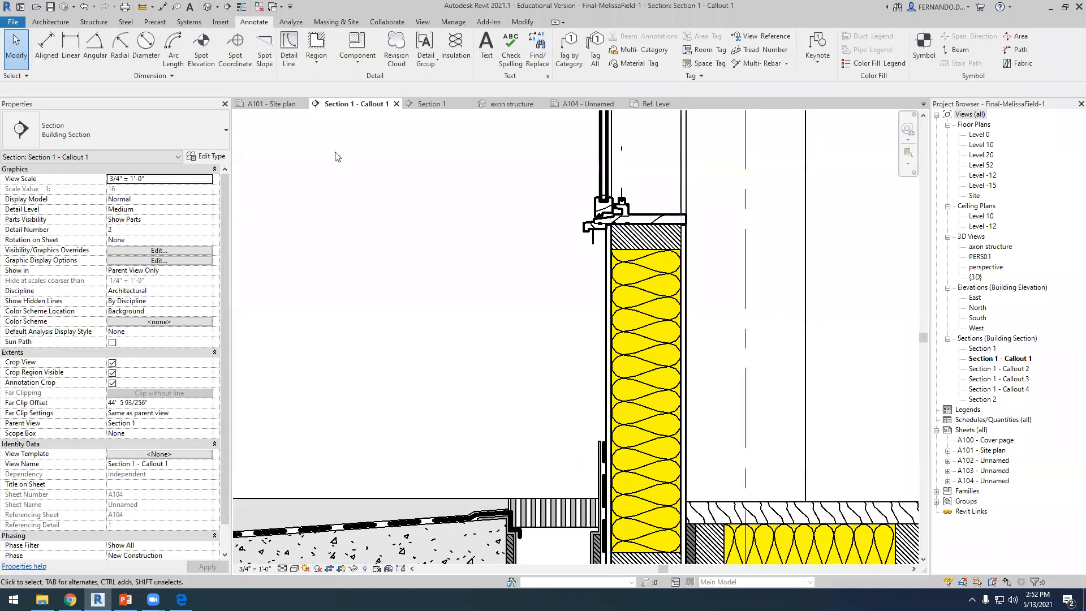
Draw a rectangular masking region about 1 1/4" high against the wall's outer face, directly above the upturned channel lining, and finish it.
left_click(316, 52)
left_click(348, 107)
scroll(602, 407, "up", 4)
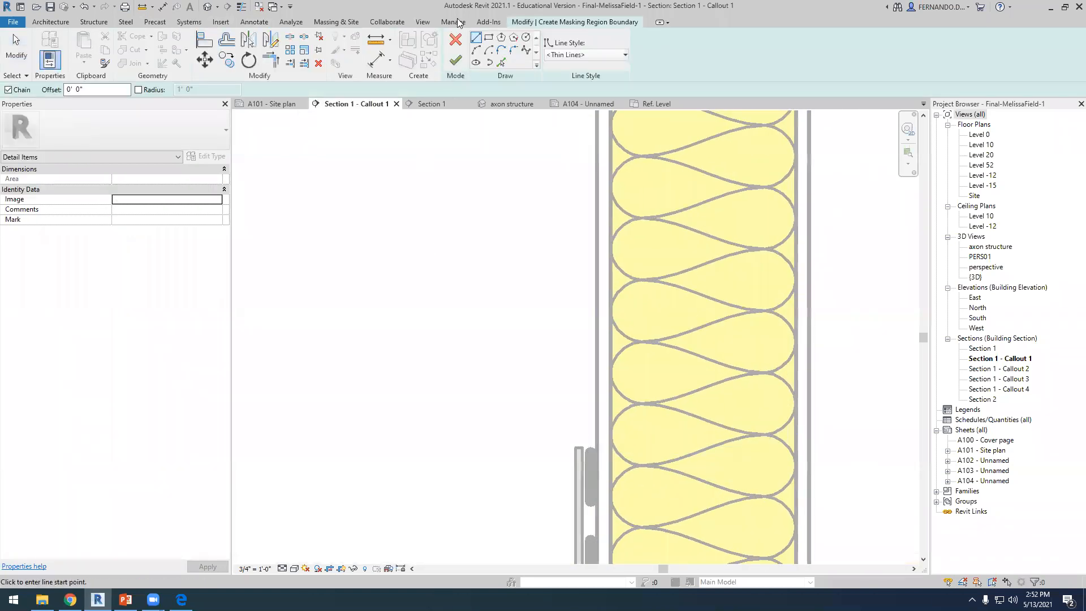
left_click(488, 37)
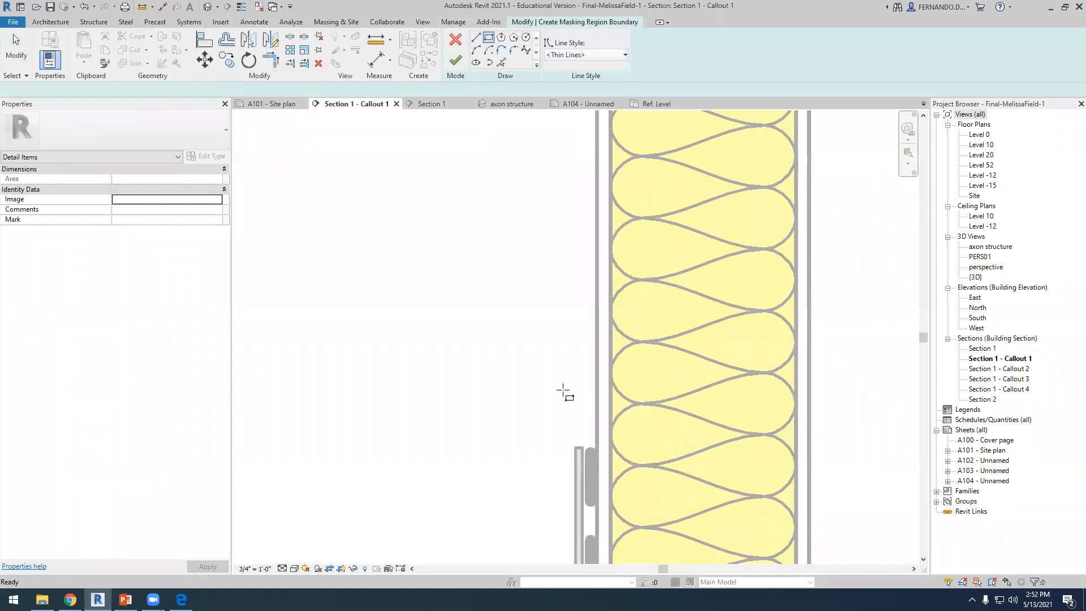
left_click(597, 447)
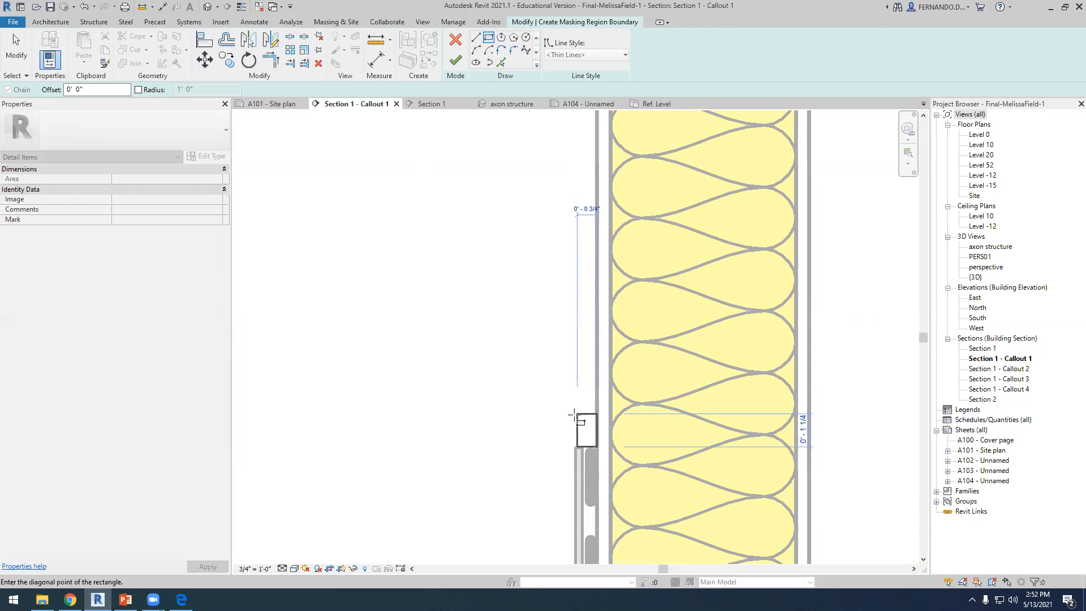
left_click(571, 413)
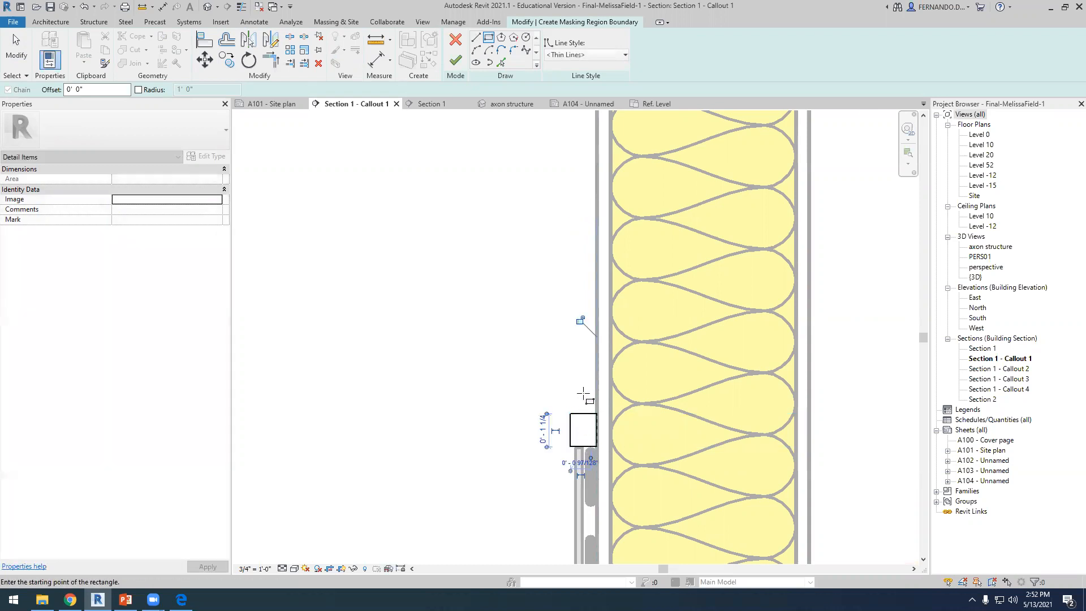
scroll(424, 419, "down", 2)
scroll(461, 434, "down", 2)
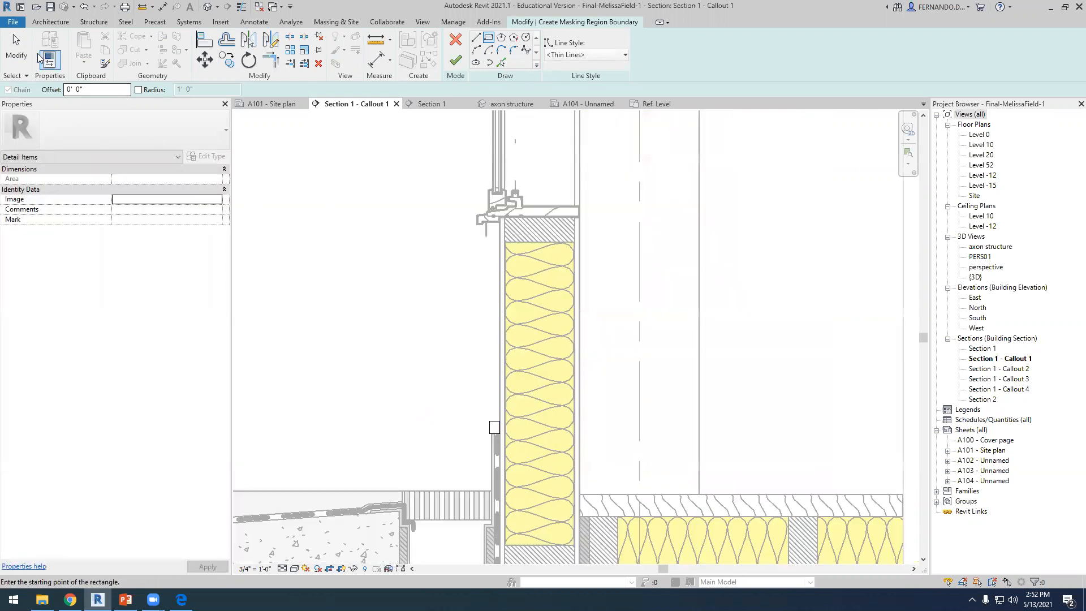
left_click(461, 57)
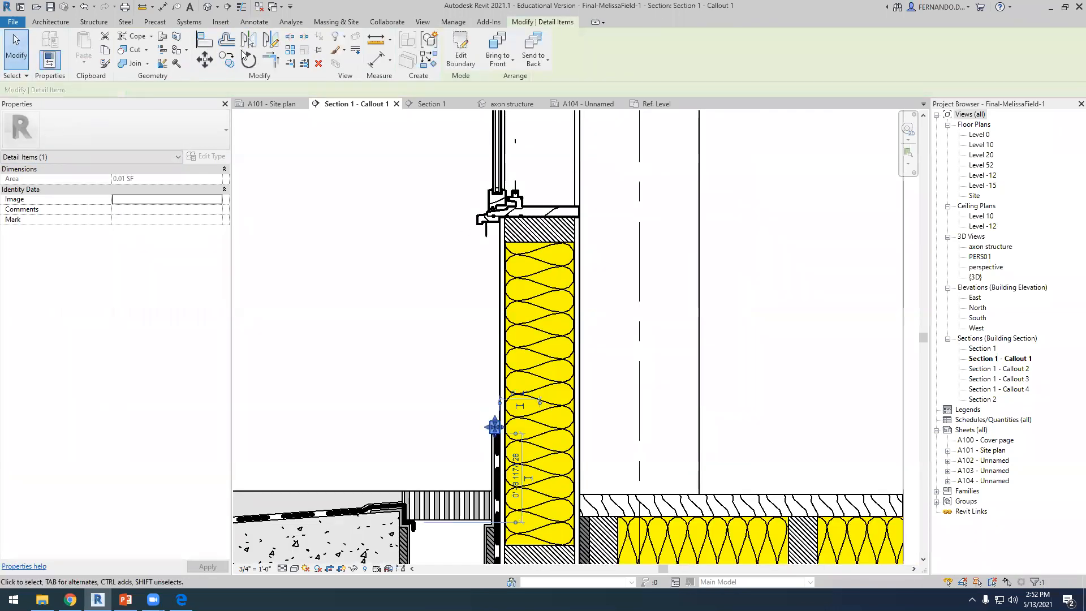
Copy the small rectangular masking region straight up the wall's outer face to just beneath the window sill.
left_click(226, 60)
scroll(495, 433, "up", 3)
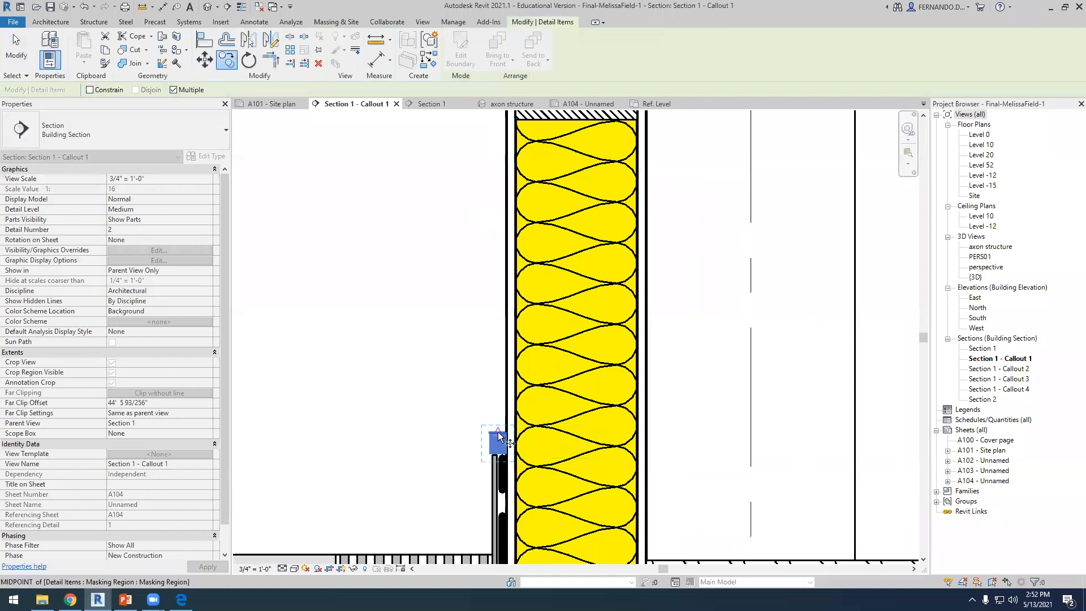
left_click(498, 435)
scroll(498, 438, "down", 2)
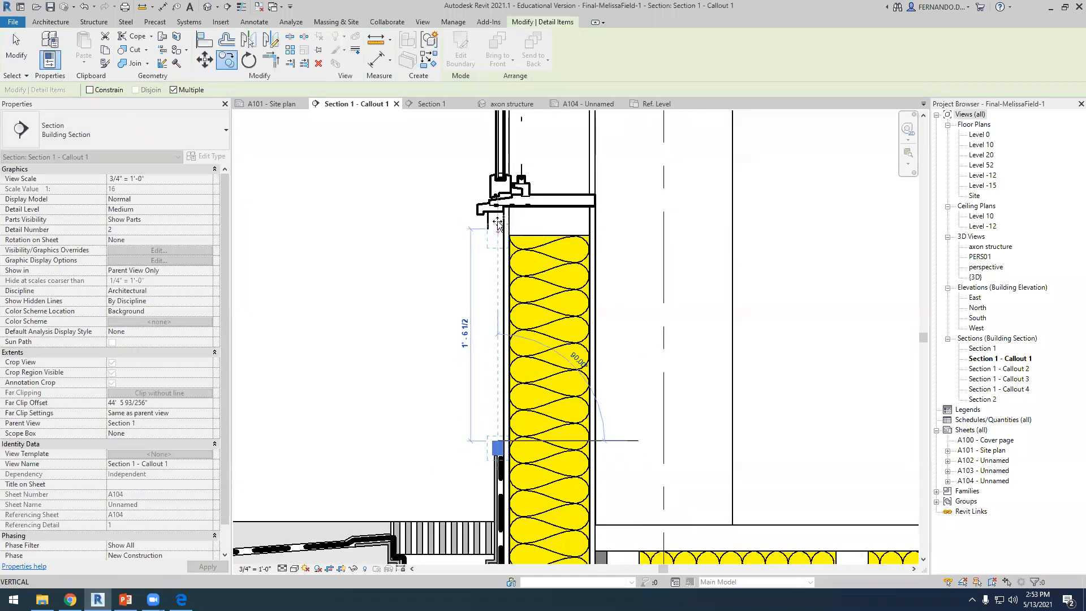
left_click(498, 221)
scroll(492, 243, "up", 2)
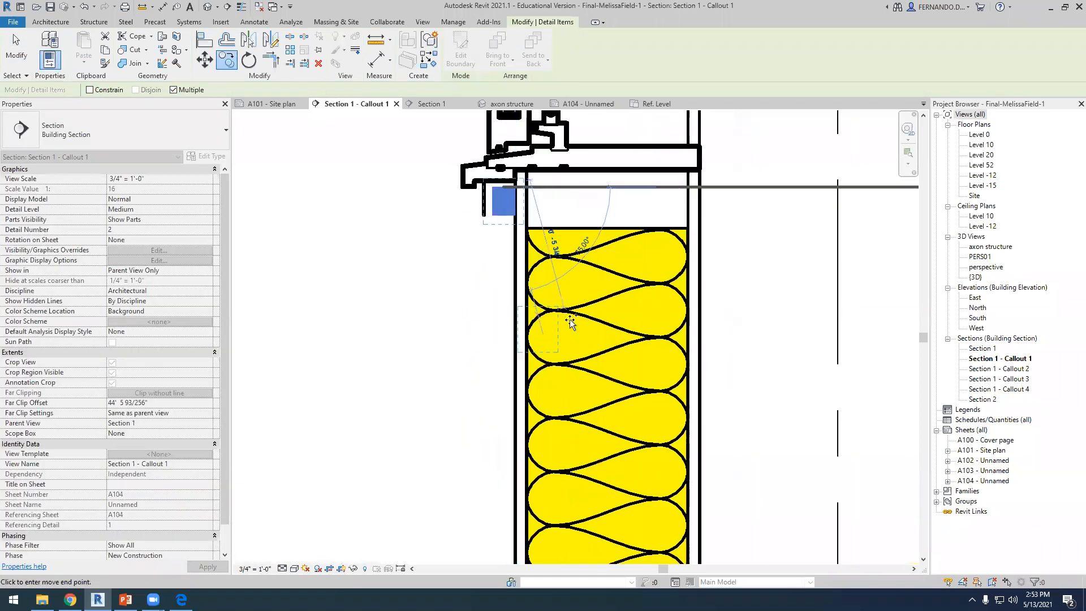
key("Escape")
scroll(532, 283, "down", 2)
key("Escape")
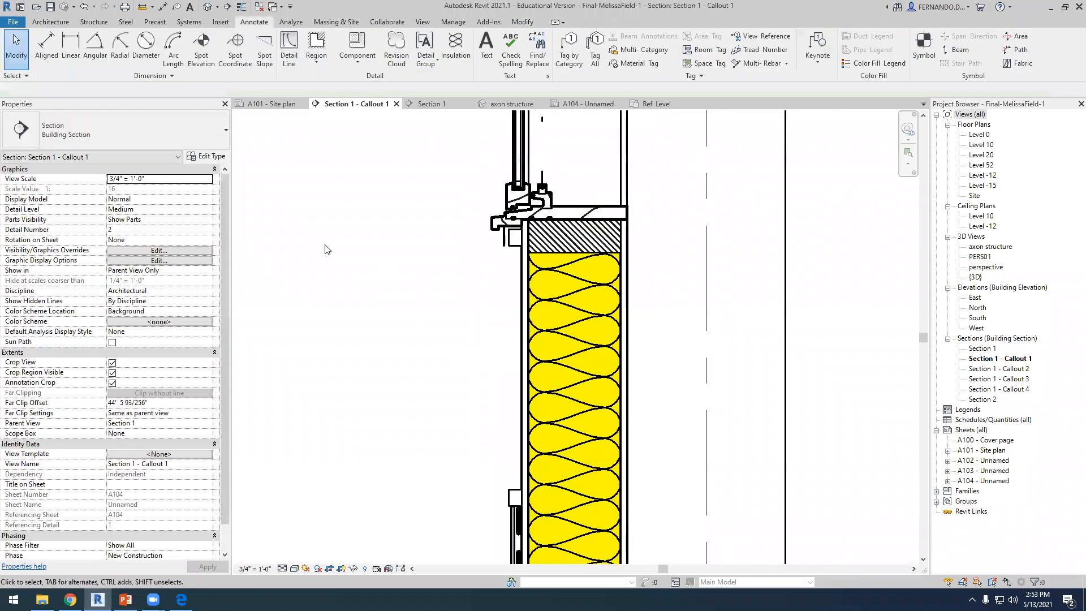
Draw a vertical masking region about 1/4" wide and 1'-10 1/4" tall along the outer side of both small blocks, and finish it.
left_click(327, 59)
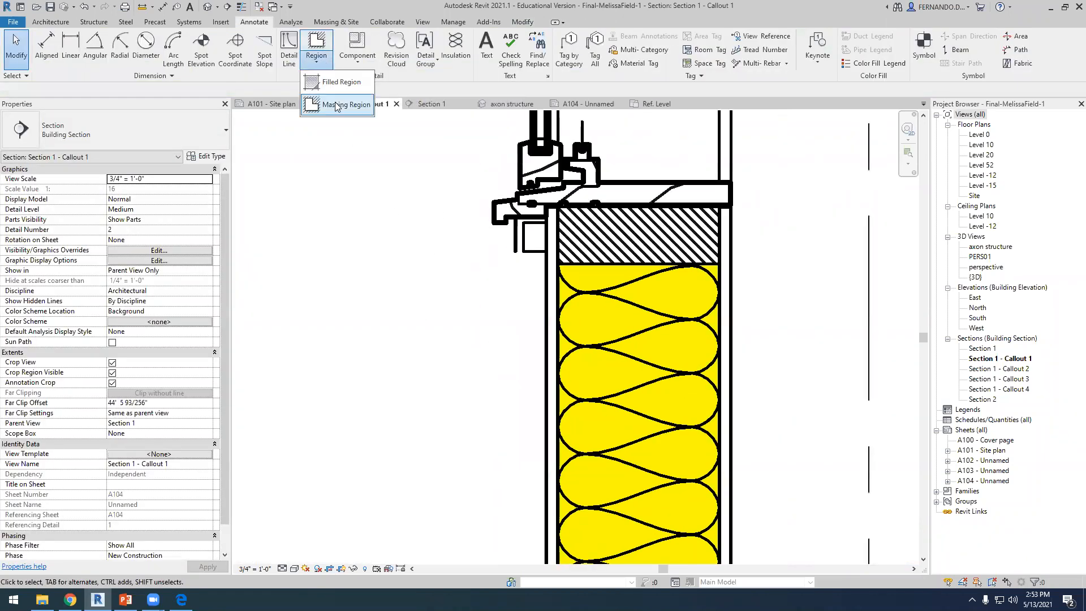
left_click(331, 105)
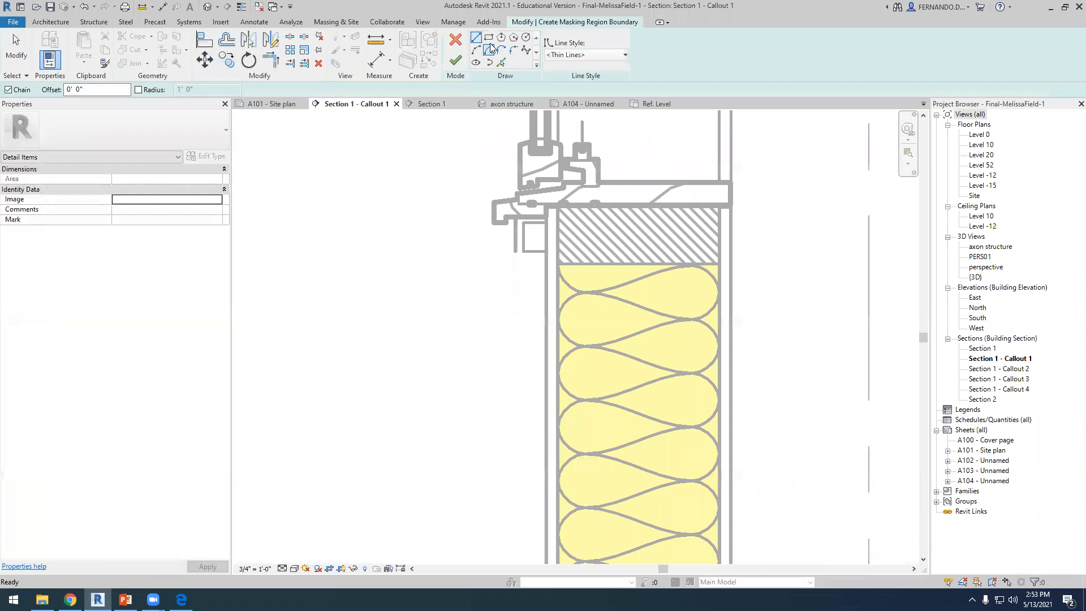
scroll(529, 240, "up", 2)
scroll(529, 238, "up", 1)
left_click(534, 211)
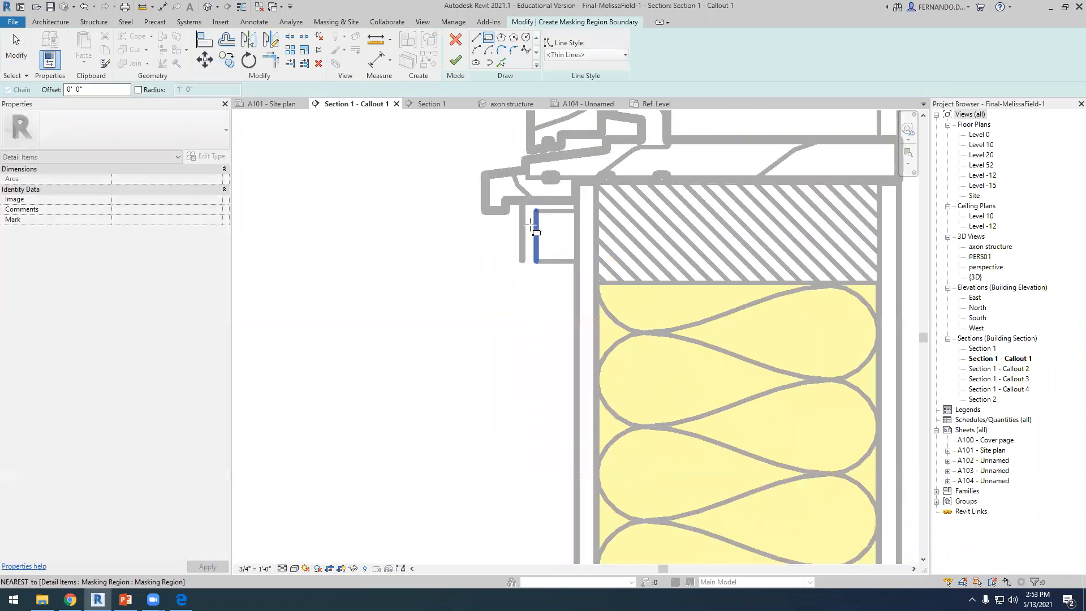
scroll(534, 414, "down", 5)
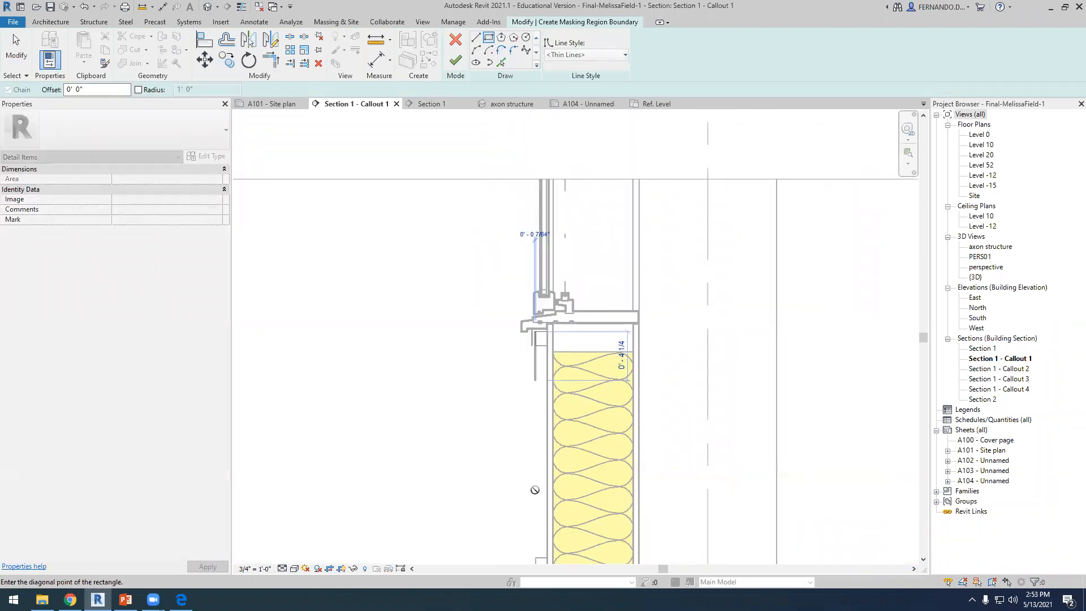
scroll(542, 518, "up", 2)
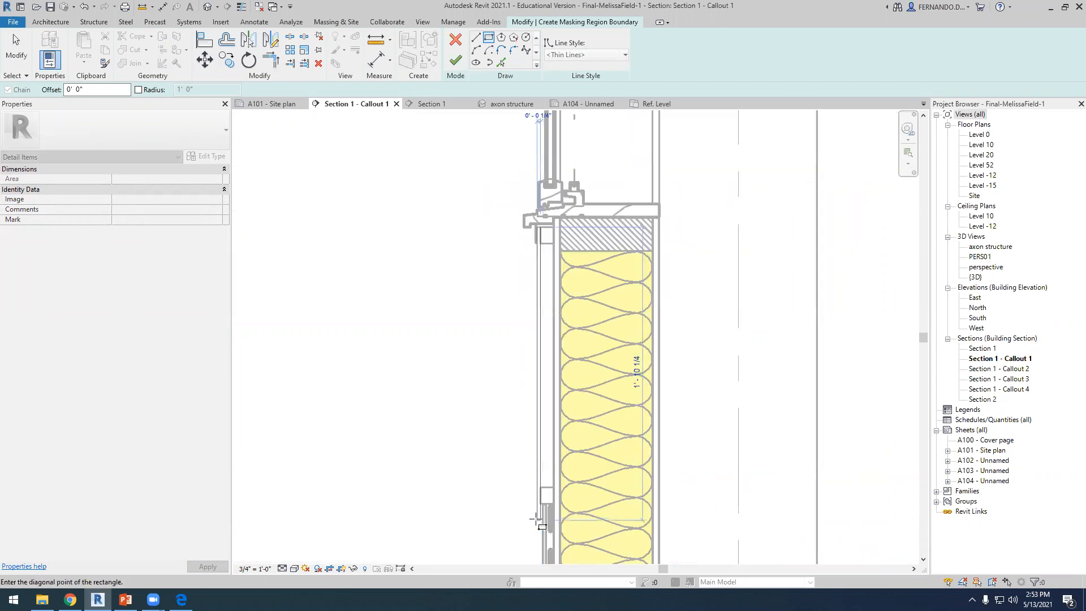
left_click(534, 521)
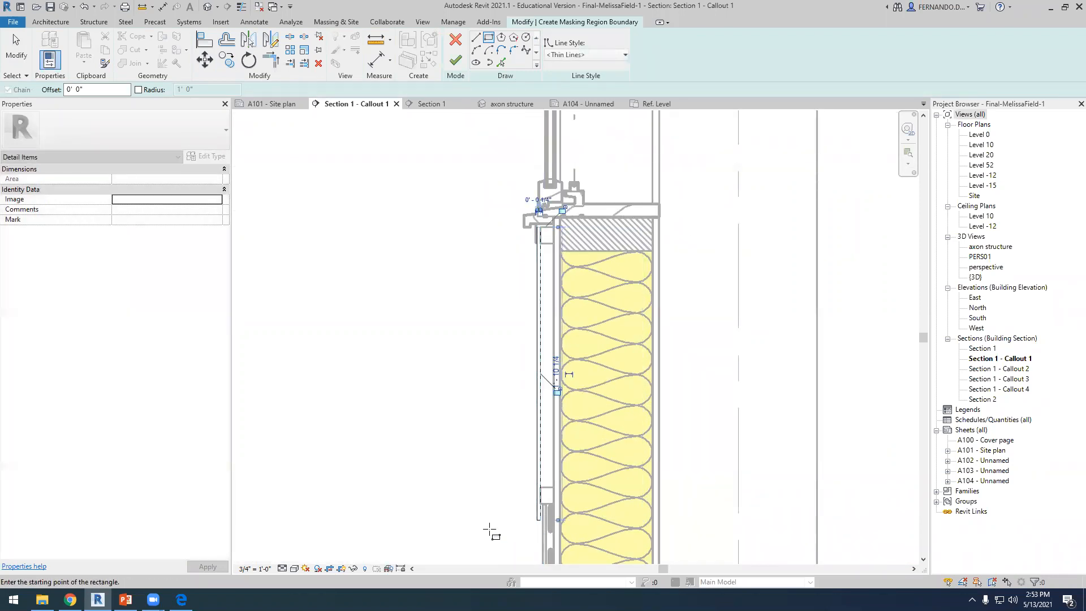
scroll(472, 424, "down", 1)
left_click(17, 48)
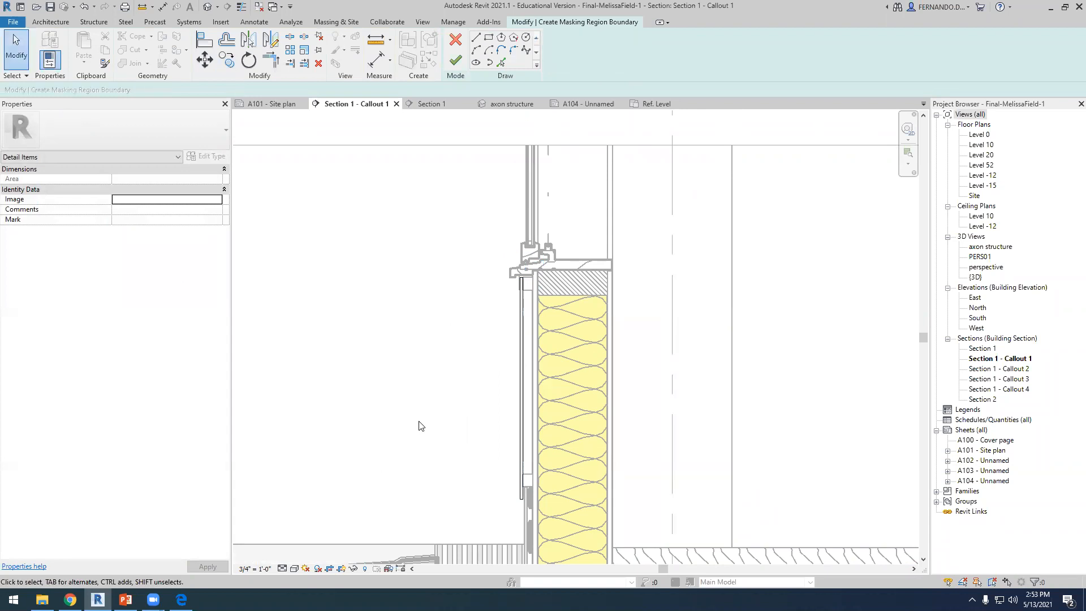
left_click(456, 61)
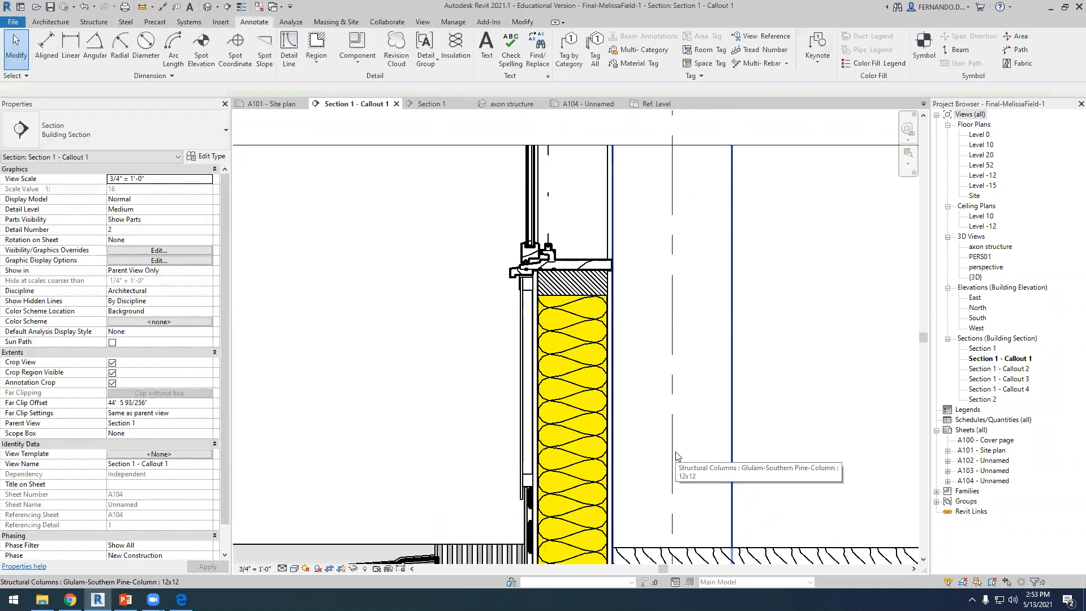
Override the surface foreground pattern of the two small masking regions behind the thin exterior strip with the denser Diagonal down hatch.
scroll(513, 485, "up", 4)
left_click(539, 478)
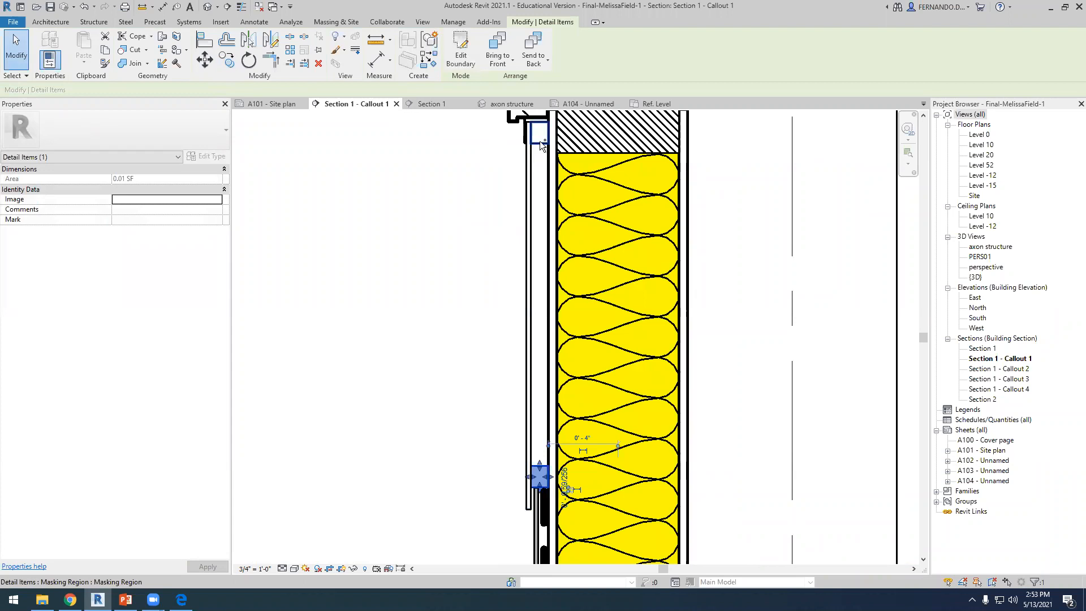
left_click(563, 418, "ctrl")
right_click(542, 229)
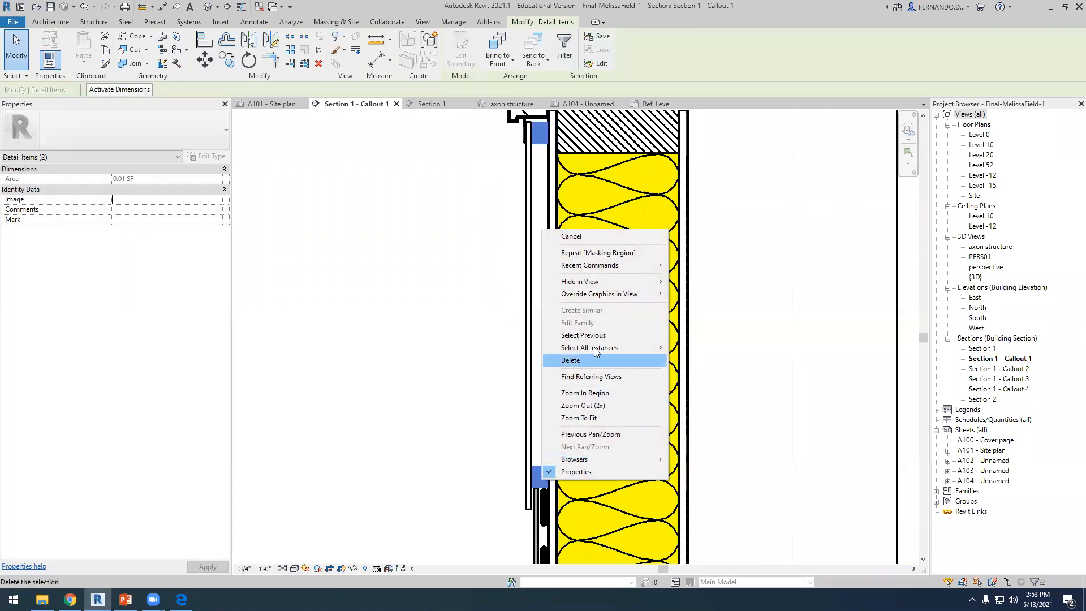
mouse_move(616, 295)
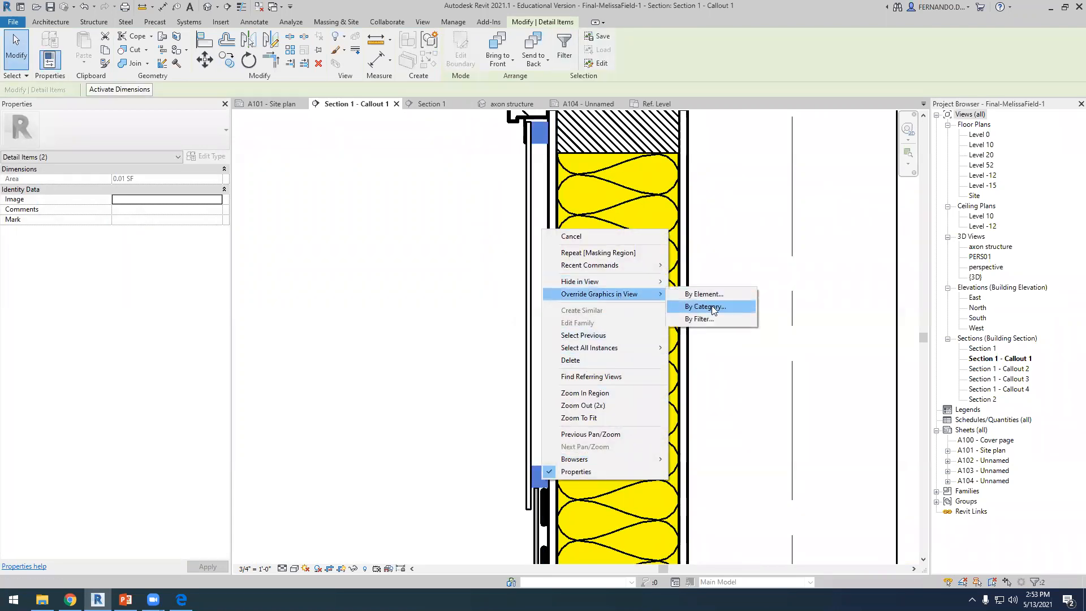
left_click(711, 295)
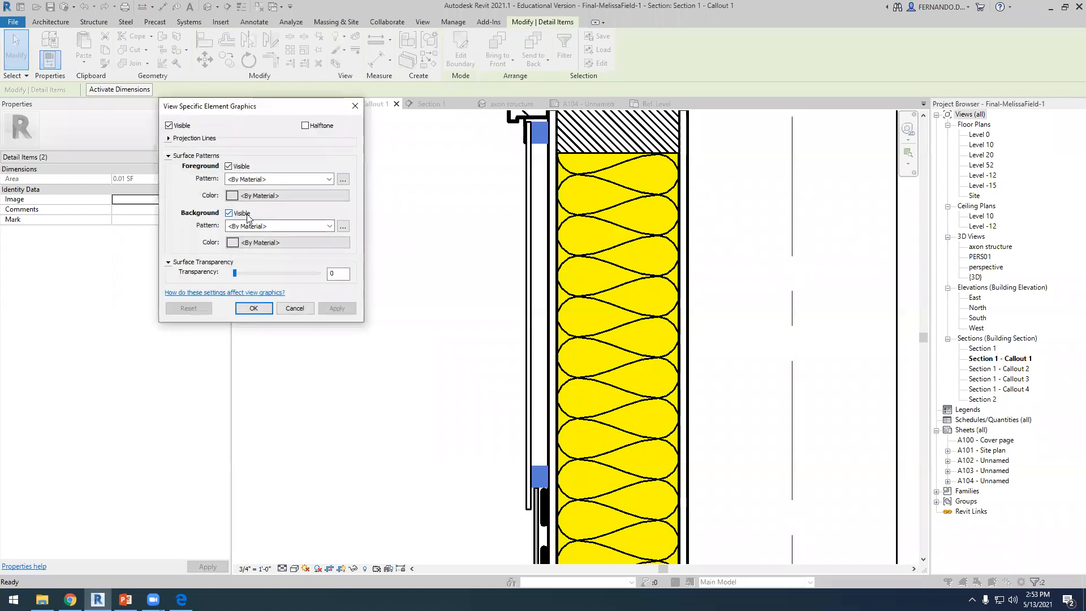
left_click(329, 180)
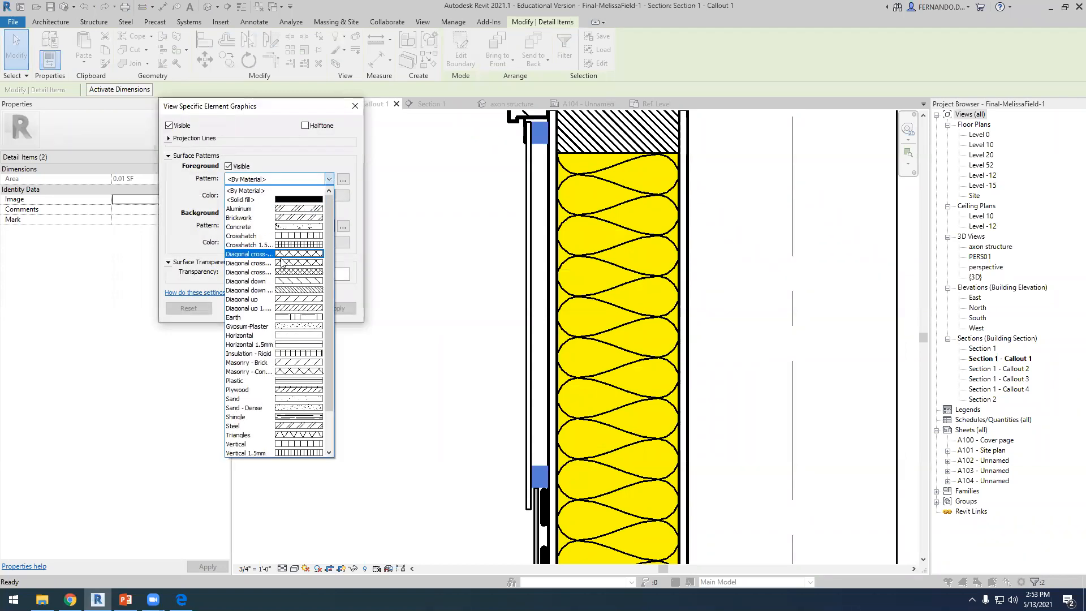
left_click(295, 288)
left_click(336, 309)
left_click(253, 309)
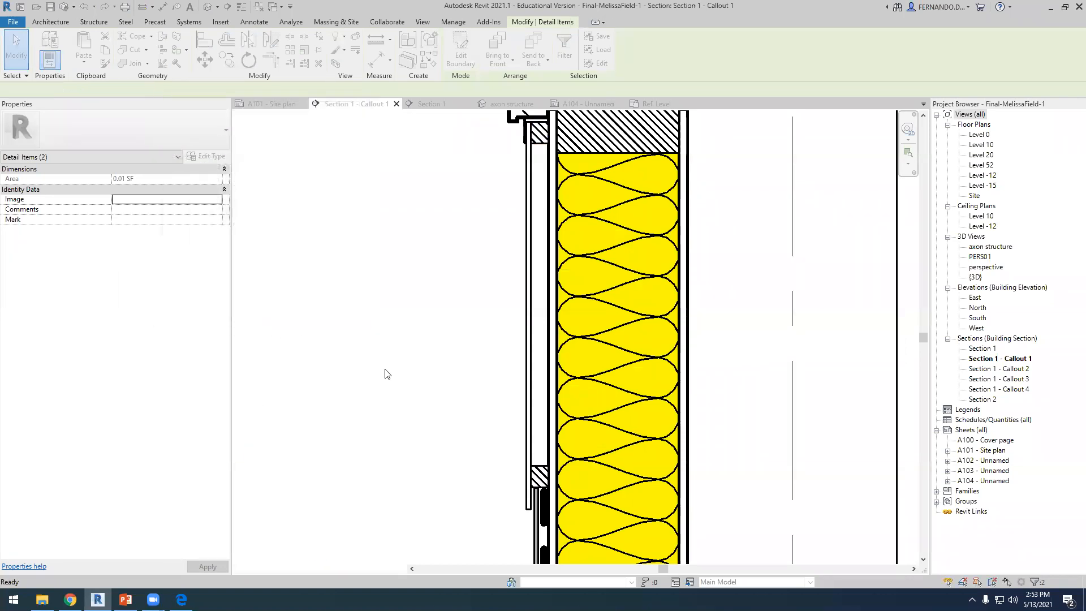
left_click(444, 398)
scroll(463, 389, "down", 2)
scroll(464, 391, "up", 1)
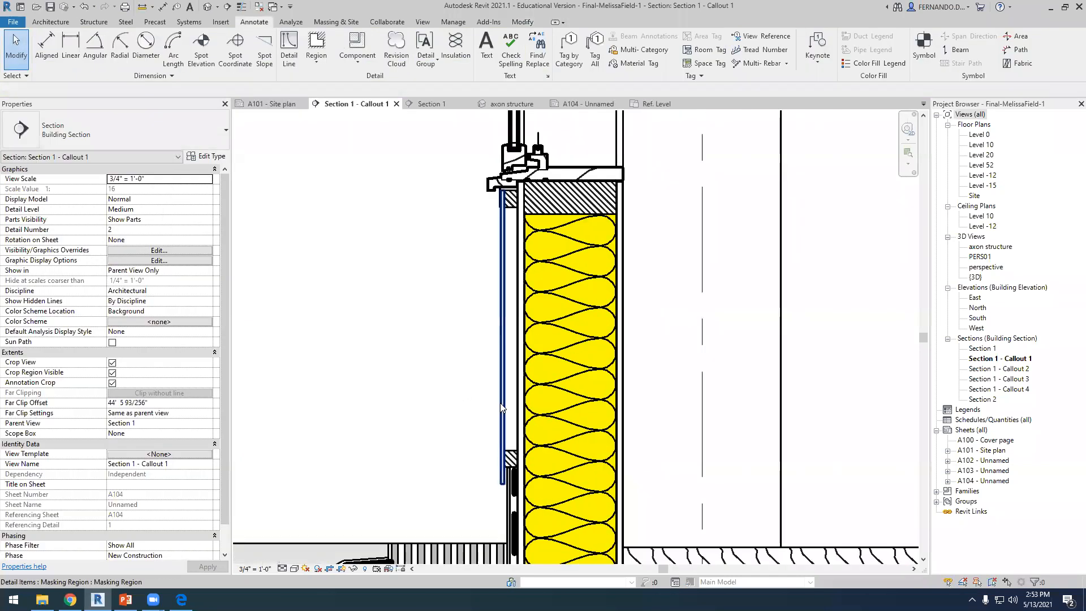
left_click(501, 407)
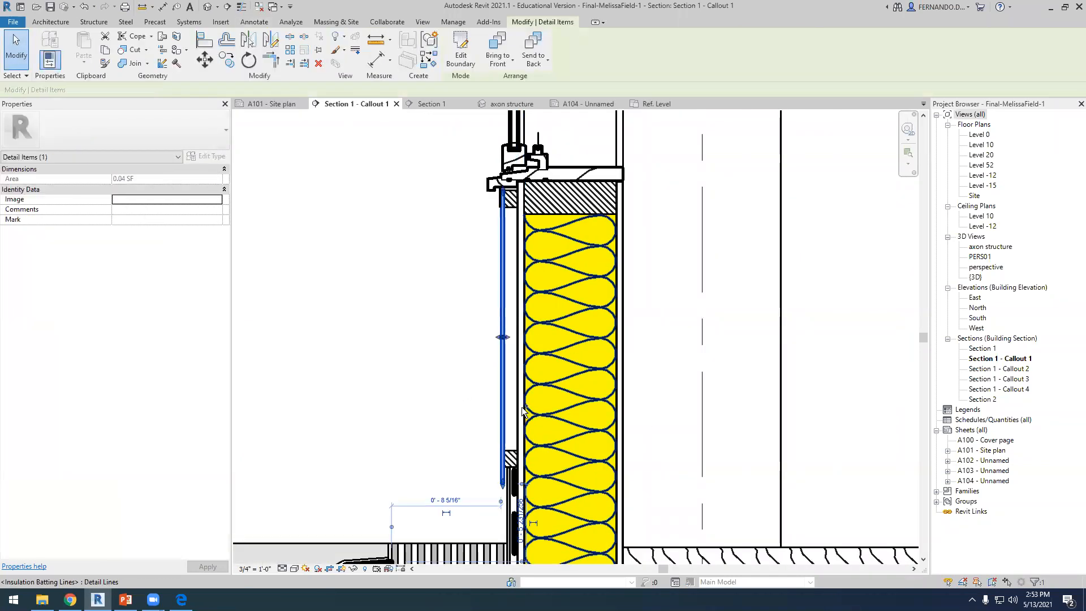
left_click(589, 424, "ctrl")
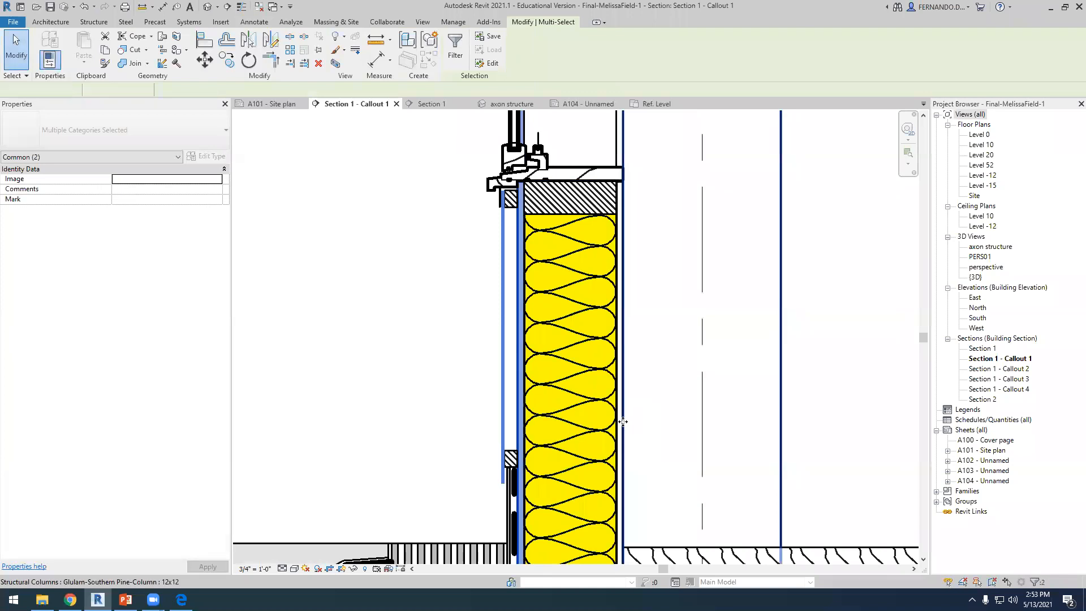
left_click(628, 441, "ctrl")
left_click(622, 445)
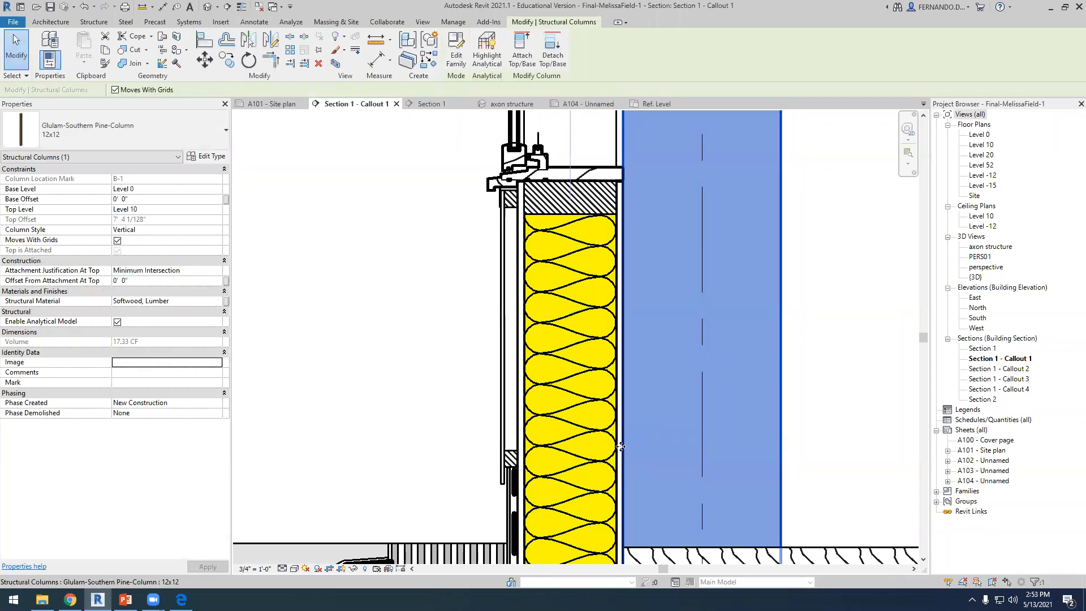
key("Escape")
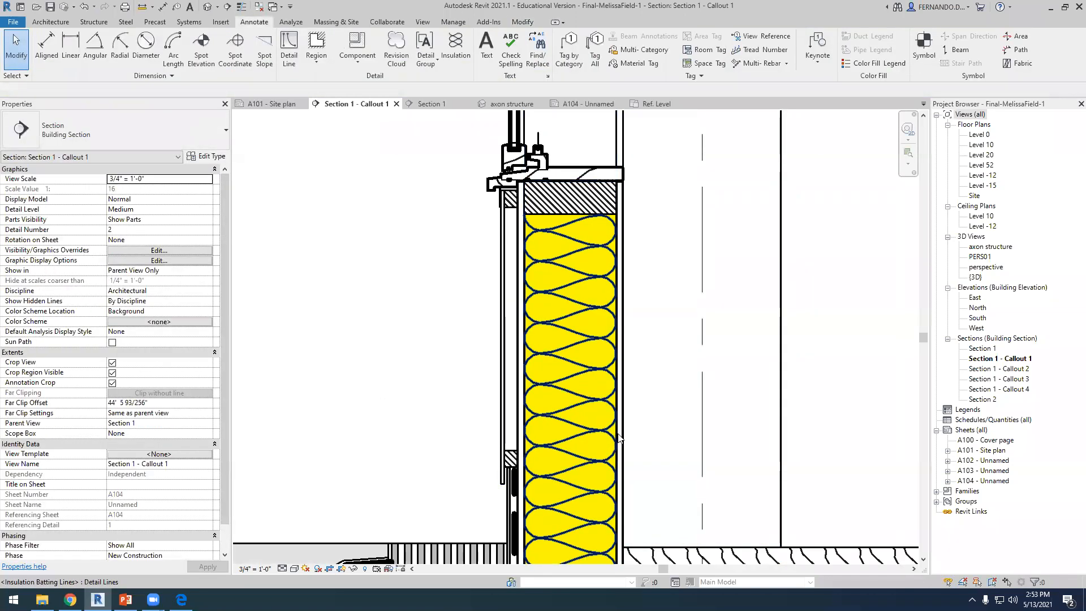
Override the surface foreground pattern of the two thin wall parts flanking the insulation and the exterior strip's masking region with Solid fill.
left_click(624, 444)
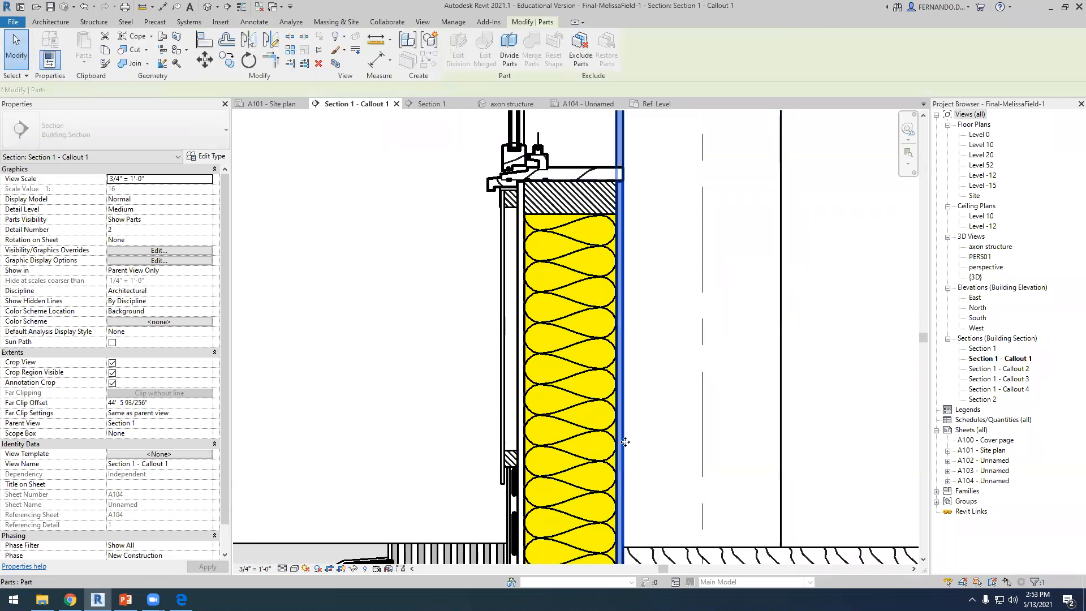
left_click(519, 417, "ctrl")
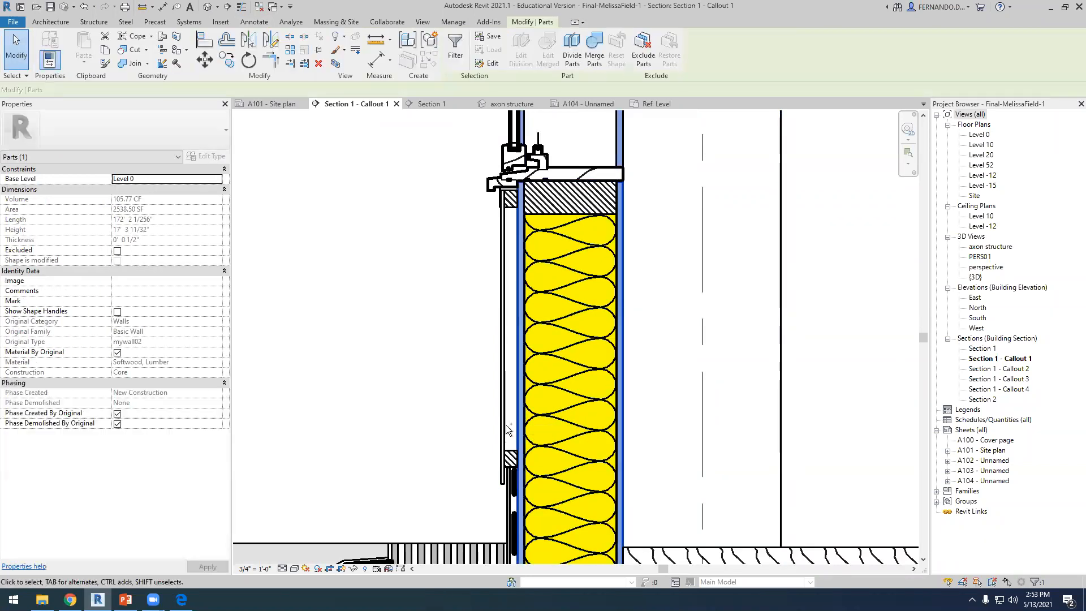
left_click(502, 419, "ctrl")
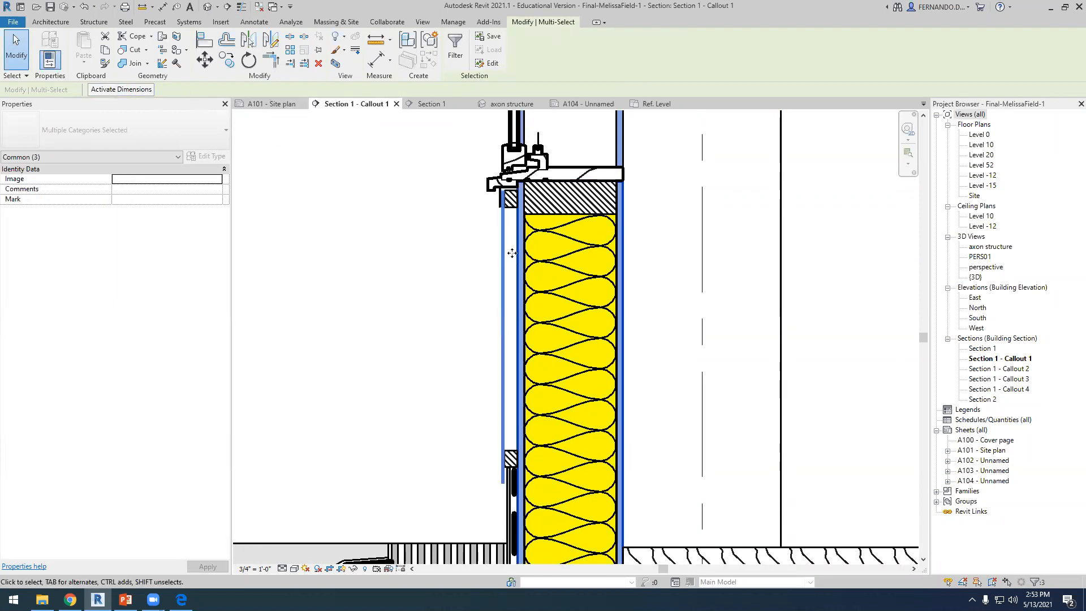
right_click(520, 278)
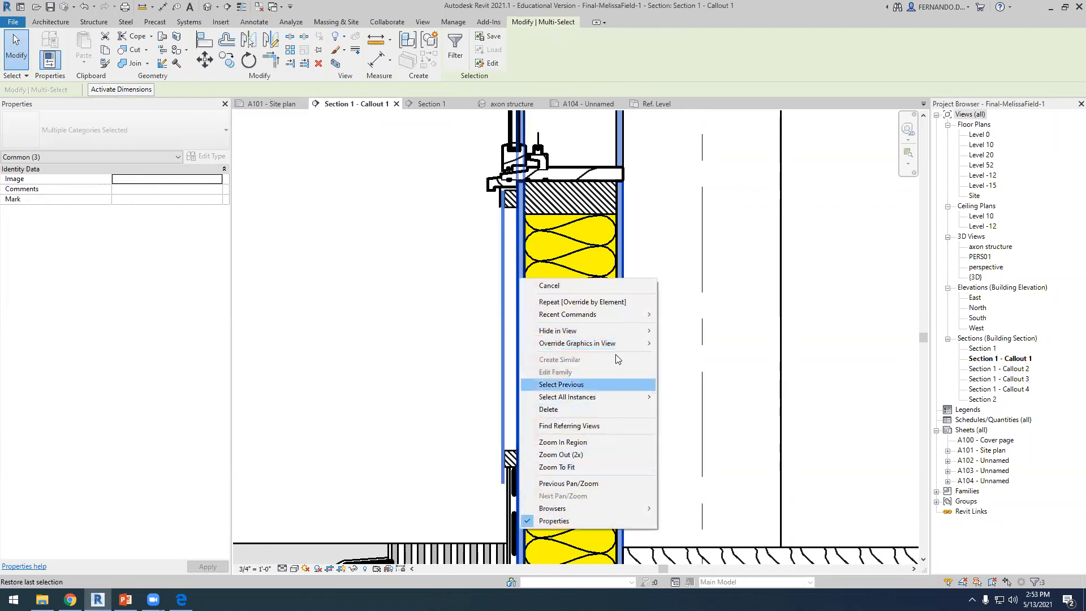
mouse_move(643, 347)
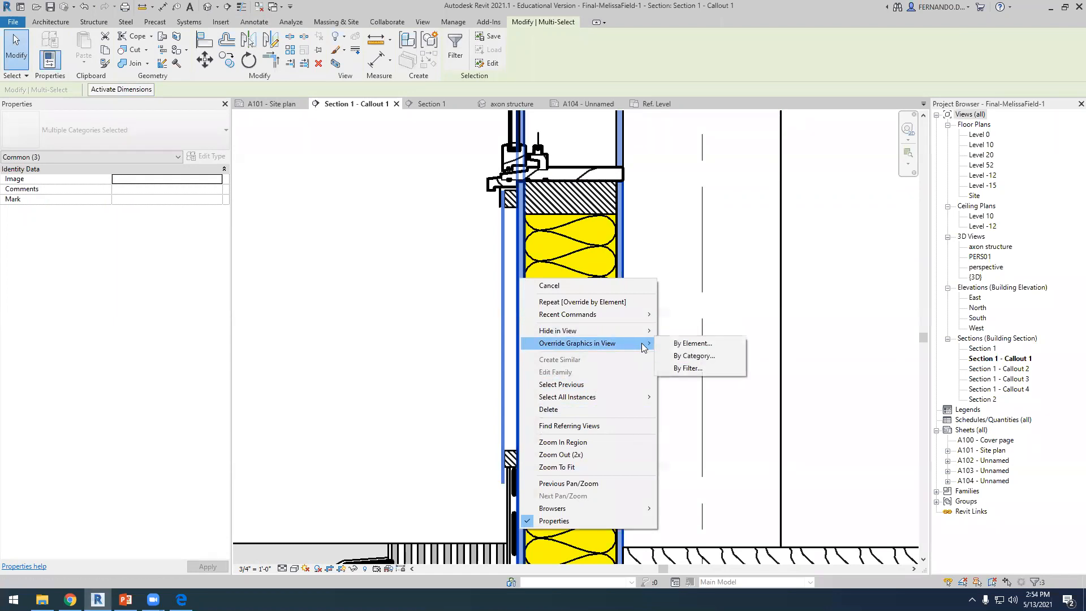
left_click(694, 344)
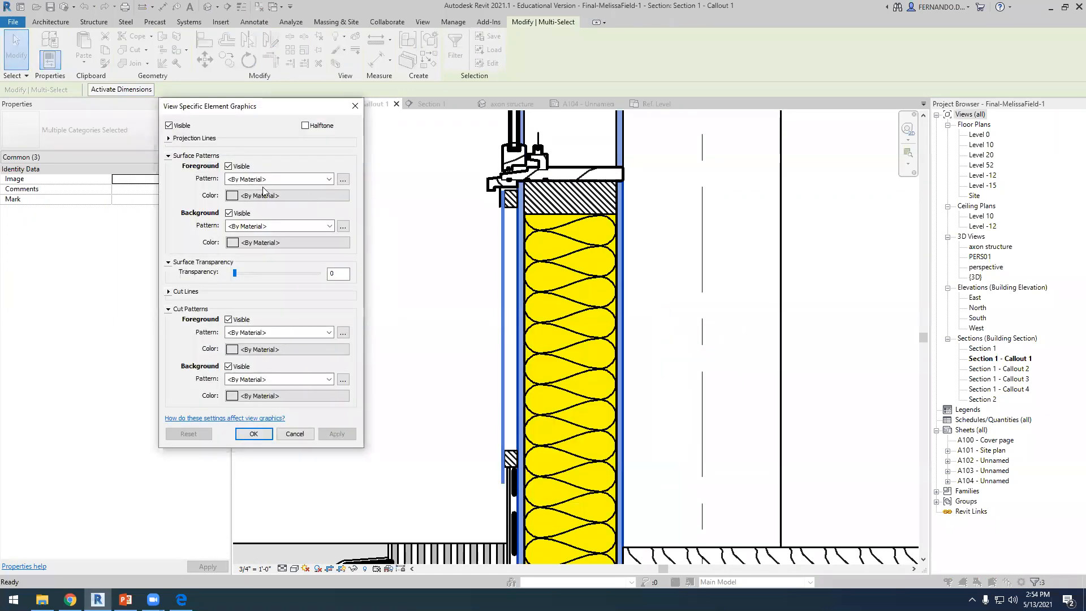
left_click(328, 179)
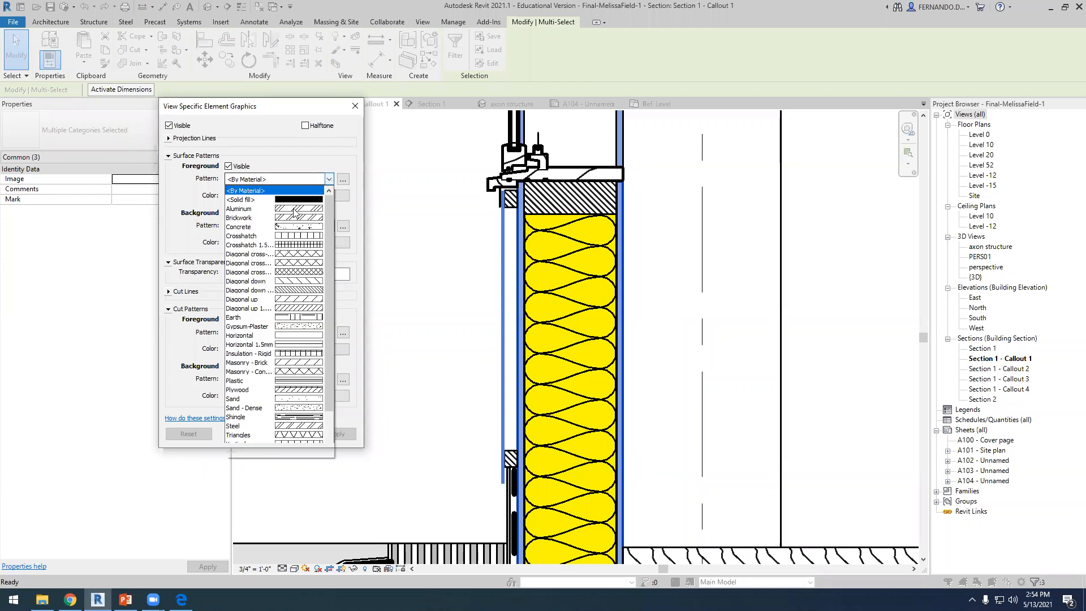
left_click(229, 195)
Set the surface foreground color of the selected wall parts and exterior strip to RGB 222-192-073 and apply the override.
left_click(230, 195)
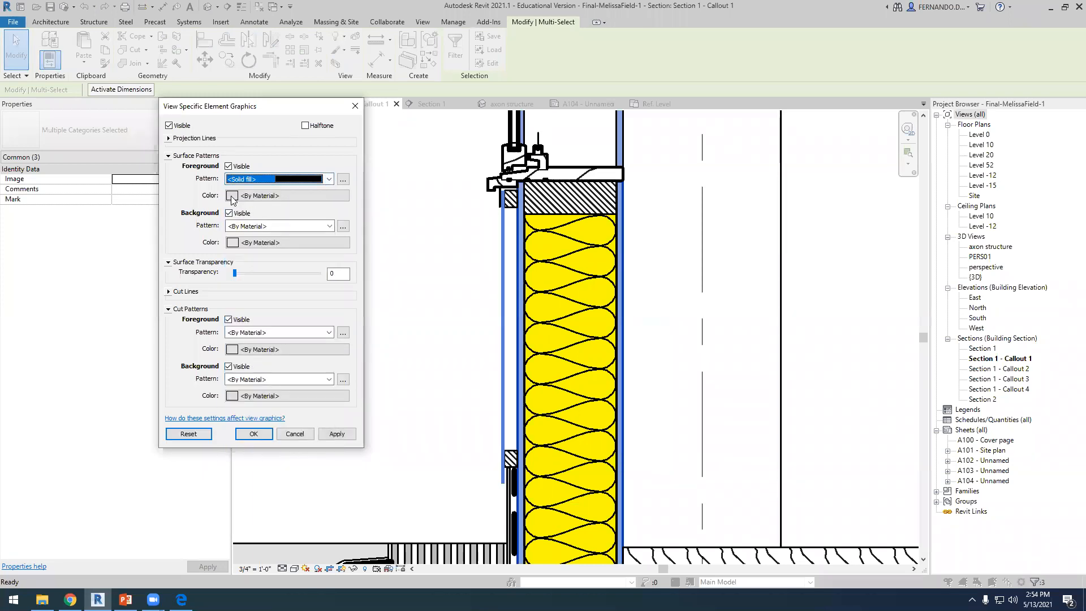
left_click_drag(298, 253, 292, 222)
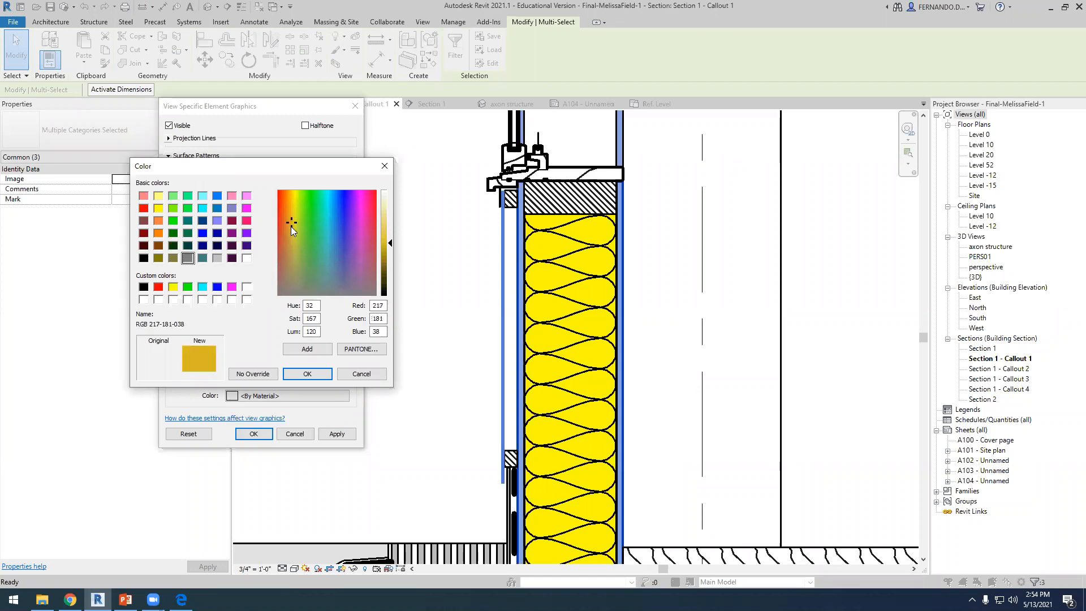
mouse_move(390, 242)
left_mouse_down()
mouse_move(390, 229)
mouse_move(394, 238)
left_mouse_up()
left_click(333, 375)
left_click(337, 434)
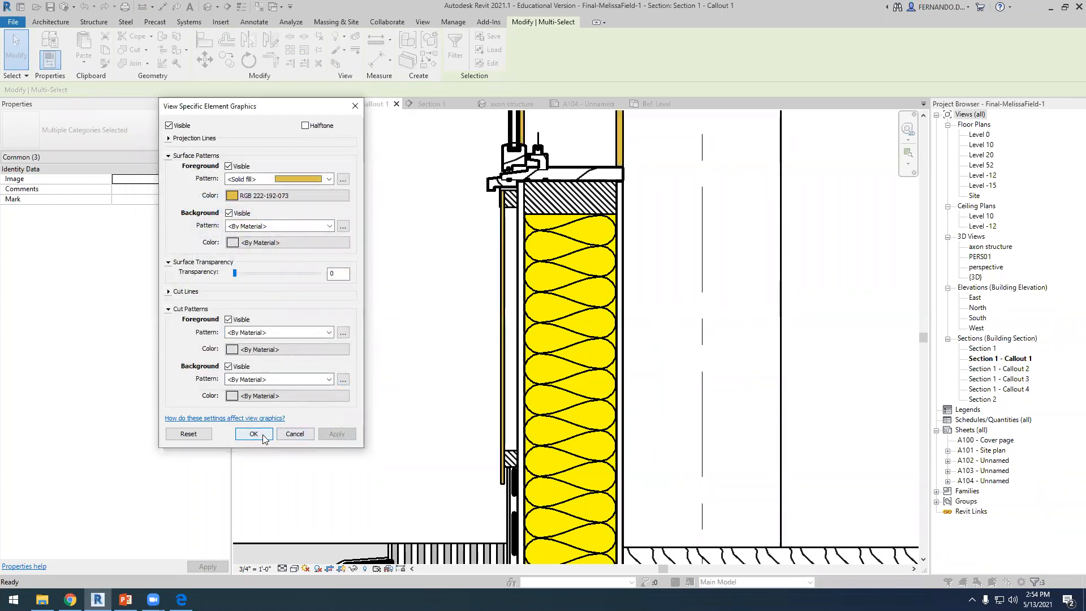
left_click(253, 433)
left_click(332, 417)
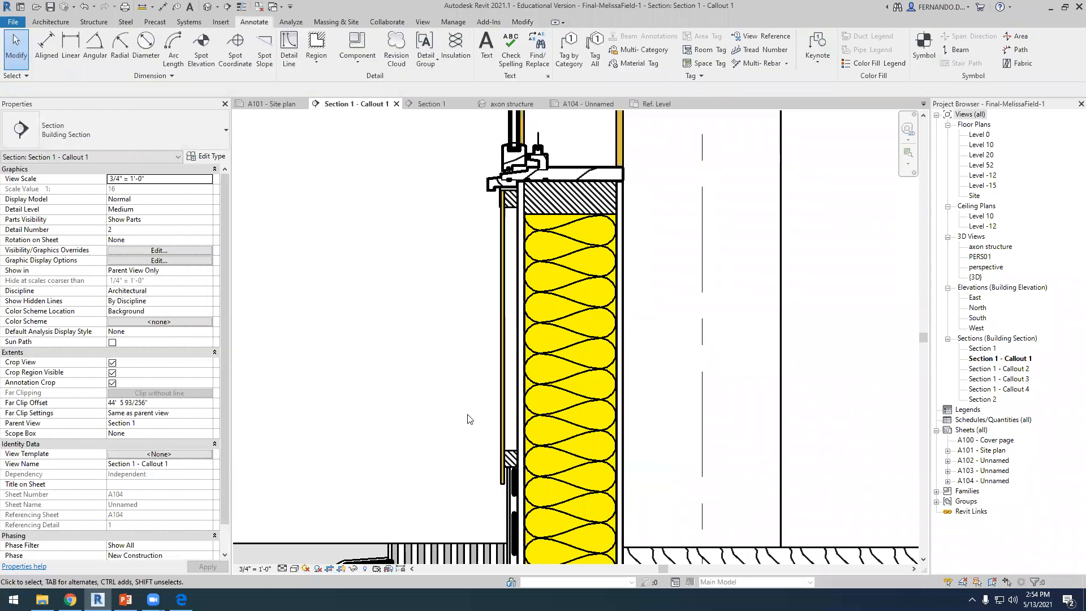
Override the cut foreground pattern of the two thin wall parts on either side of the insulation with Solid fill.
left_click(559, 404)
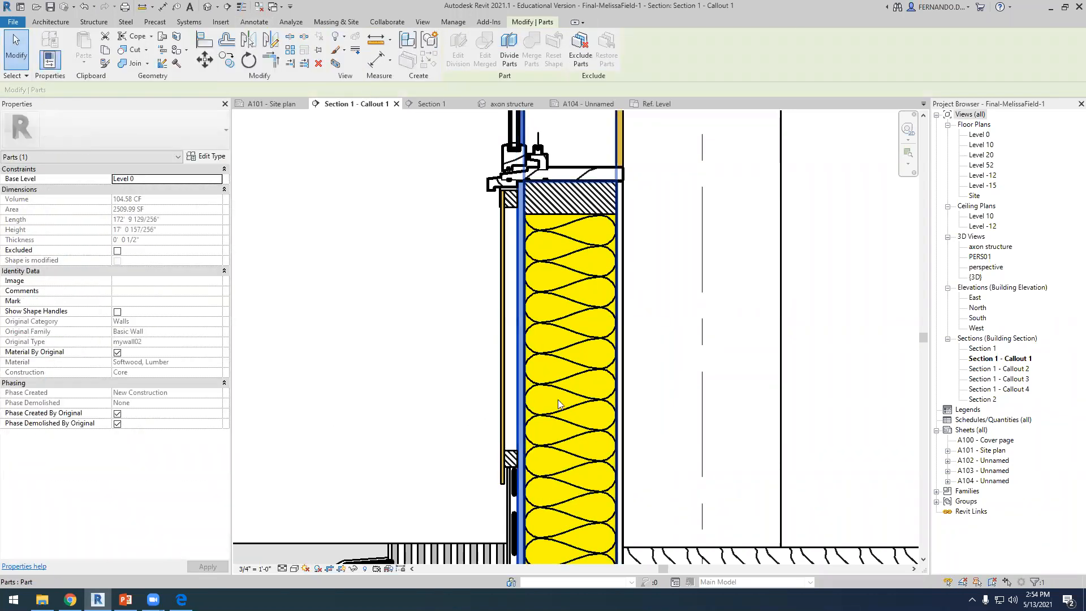
left_click(621, 425, "ctrl")
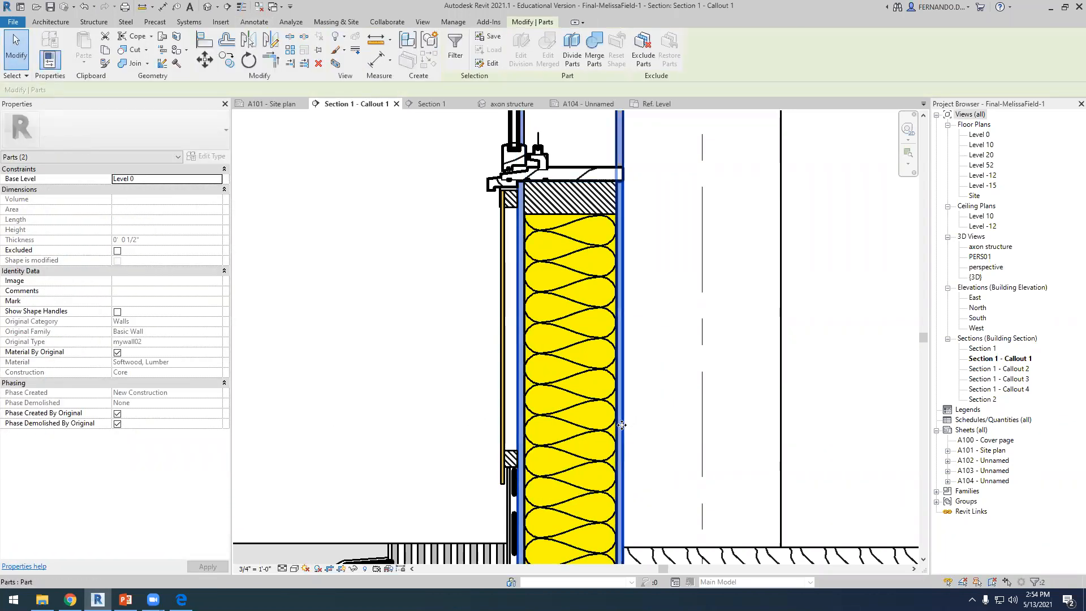
right_click(621, 424)
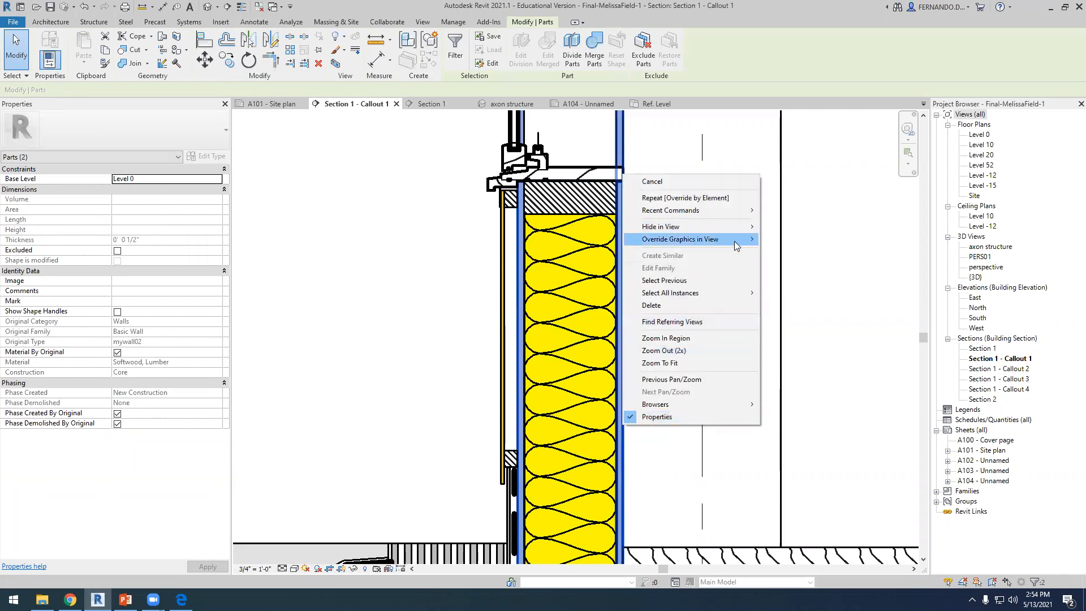
left_click(795, 239)
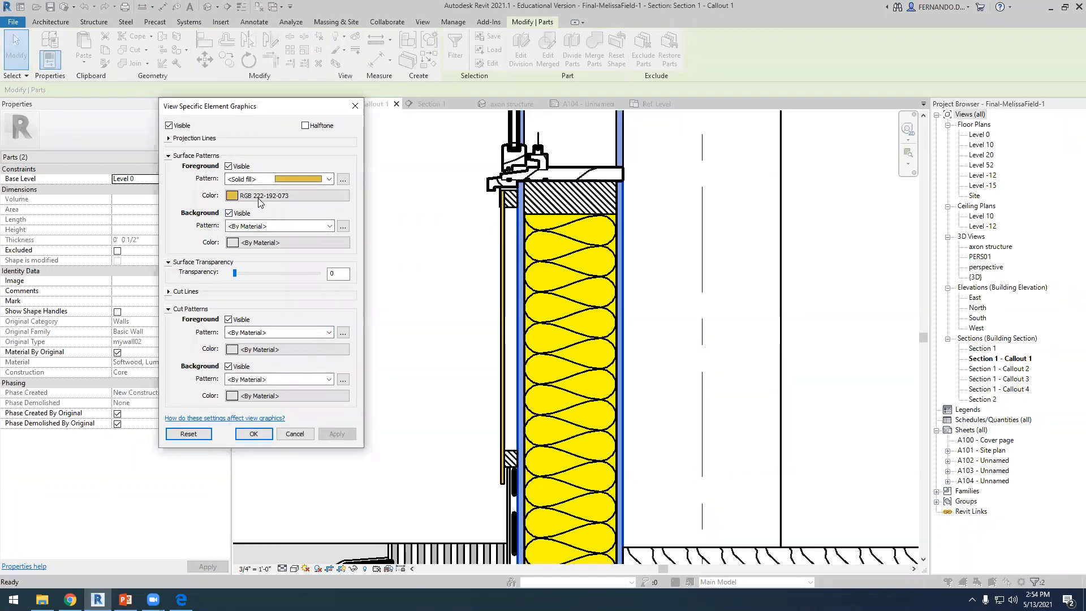
left_click(328, 333)
scroll(271, 368, "up", 1)
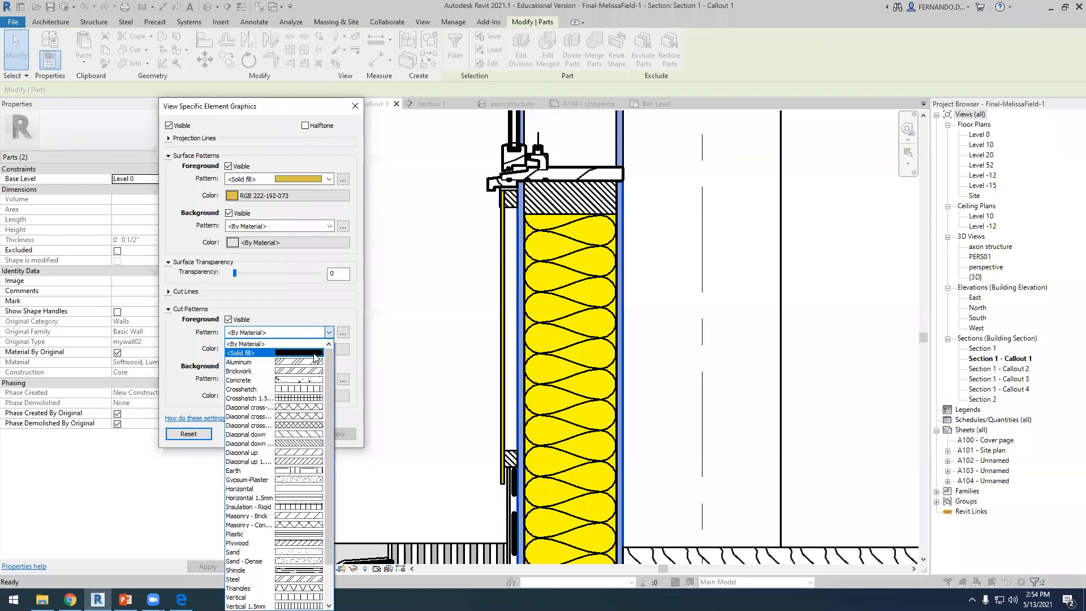
left_click(265, 348)
Set the cut foreground color of the two wall parts to RGB 210-192-068 and apply the override.
left_click(247, 349)
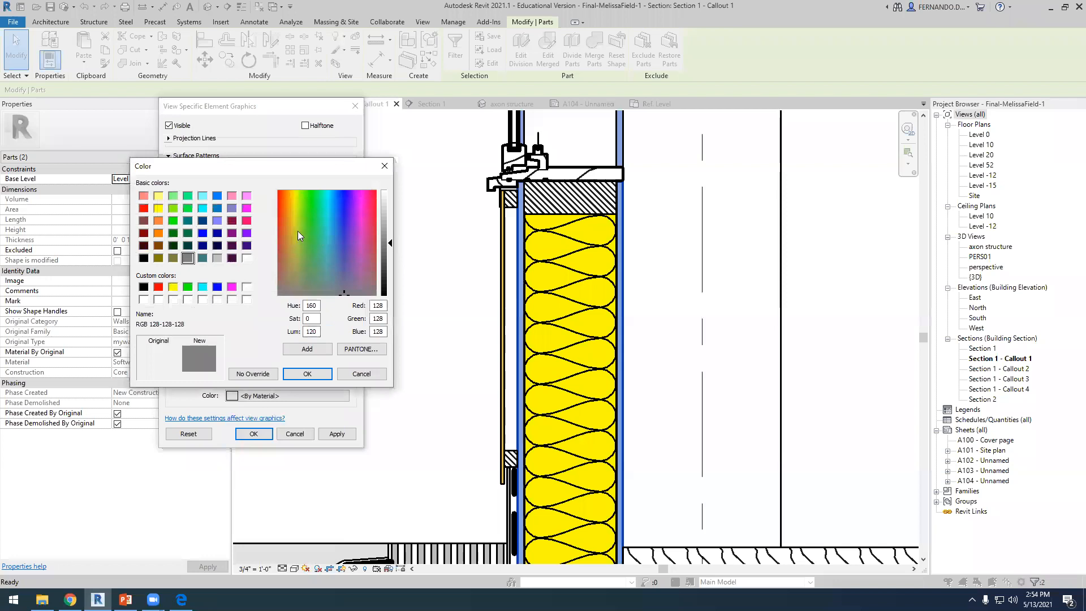
left_click(293, 231)
left_click(389, 229)
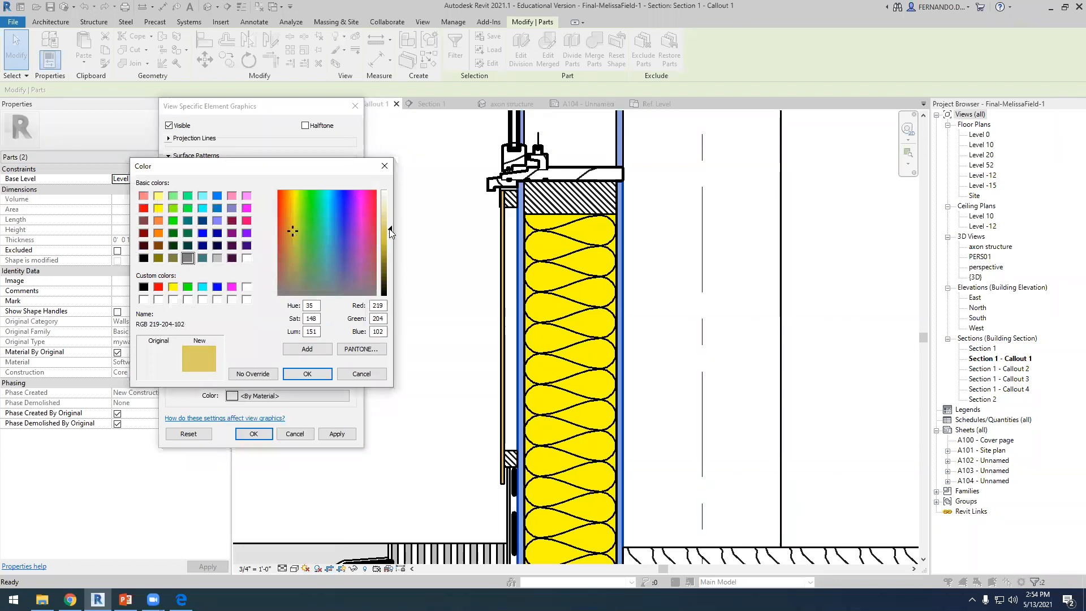
left_click(389, 241)
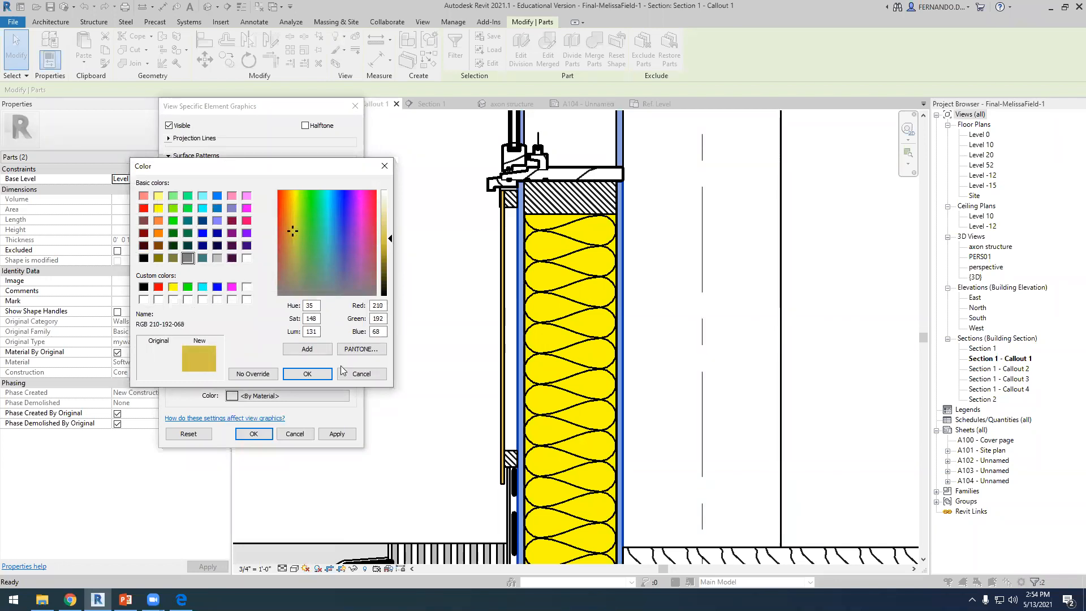
left_click(307, 374)
left_click(336, 434)
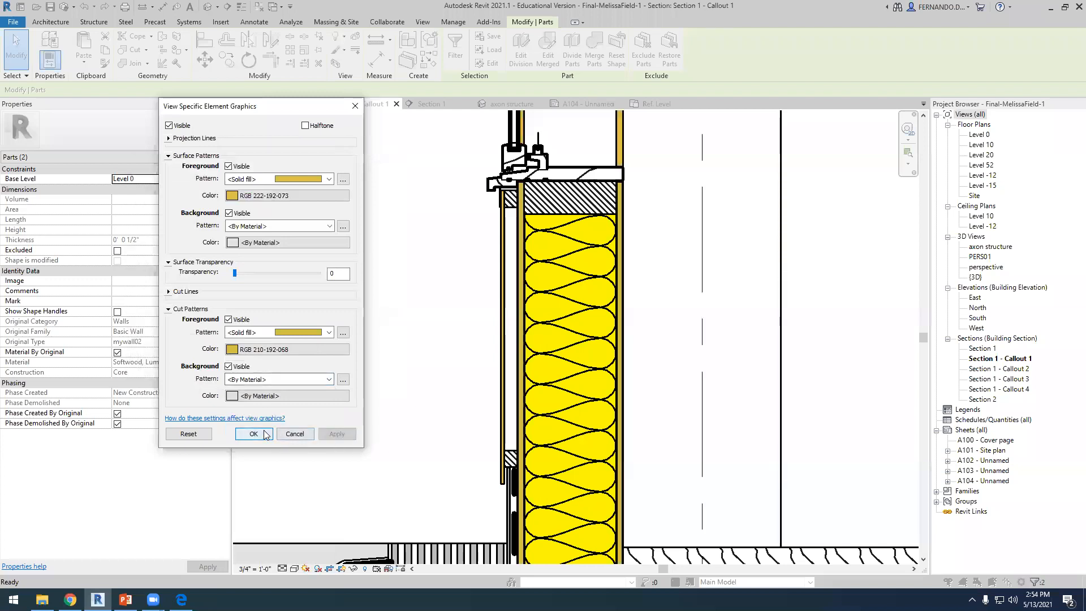
left_click(253, 434)
left_click(362, 376)
scroll(352, 226, "down", 3)
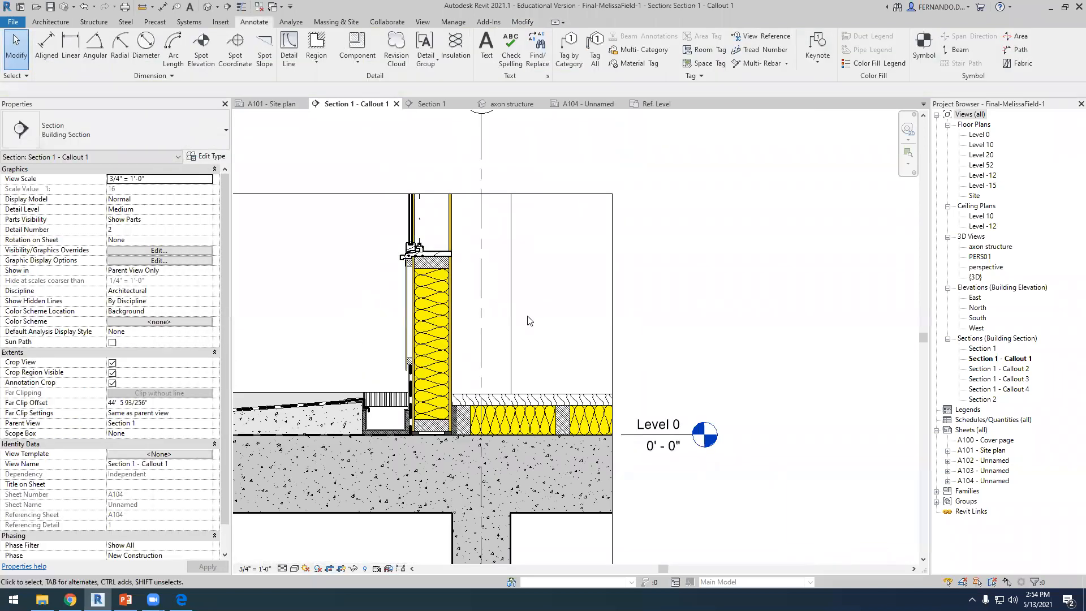
scroll(482, 291, "up", 2)
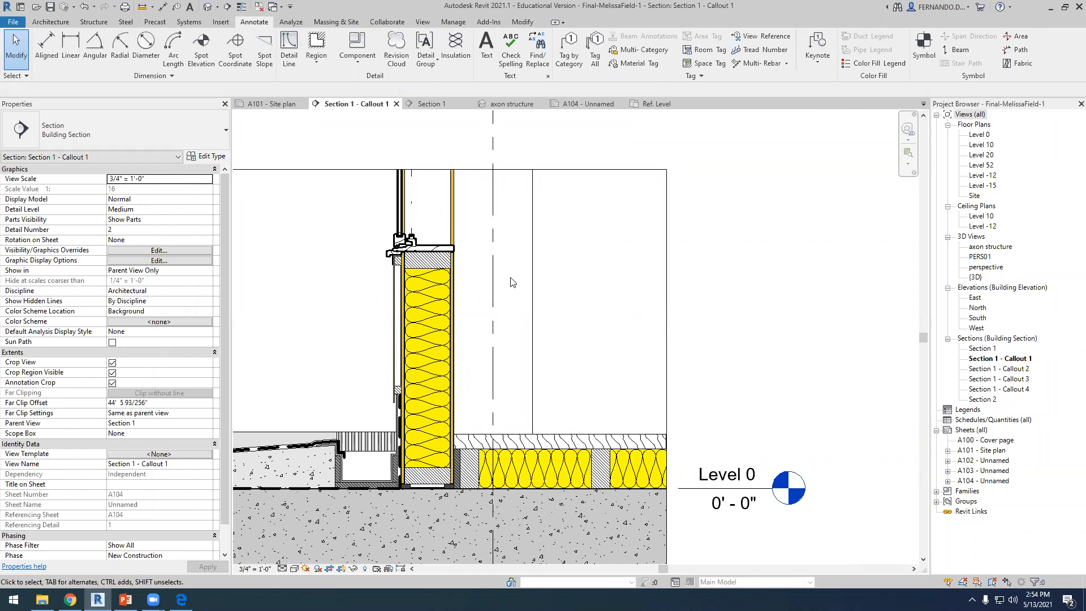
scroll(527, 280, "down", 1)
scroll(452, 349, "up", 2)
scroll(419, 346, "down", 2)
scroll(299, 418, "up", 2)
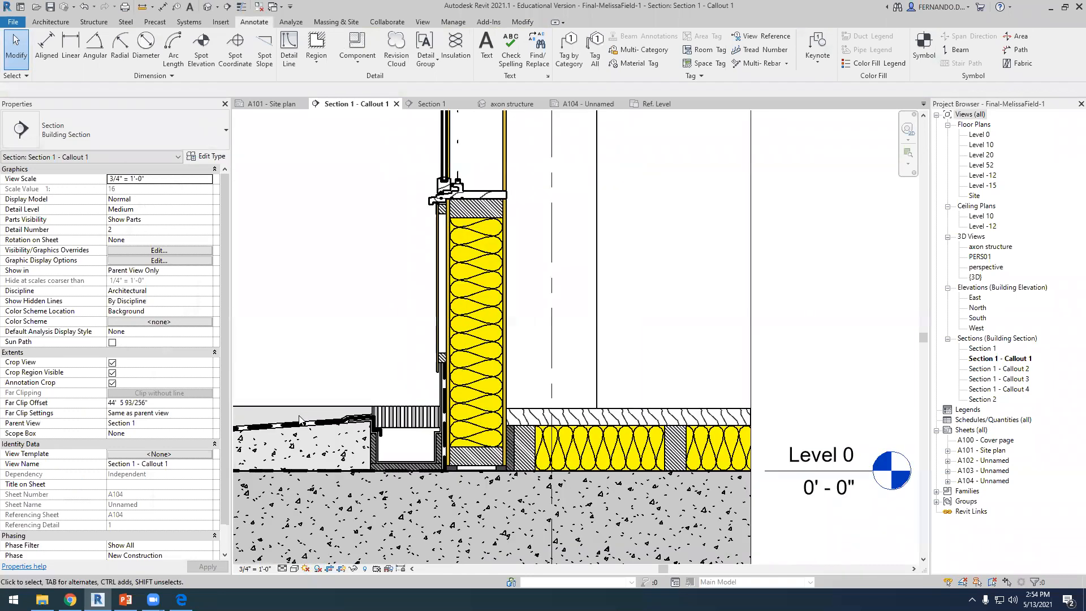
scroll(534, 176, "up", 4)
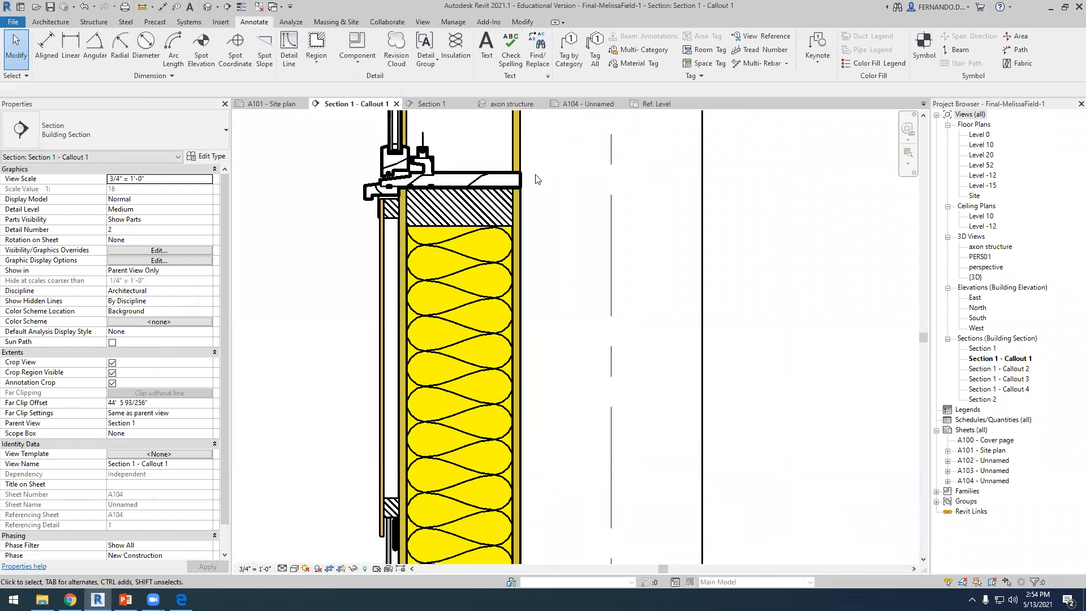
Examine the window sill, the wall layers around the insulation and the exterior strip in the callout detail.
scroll(526, 267, "down", 4)
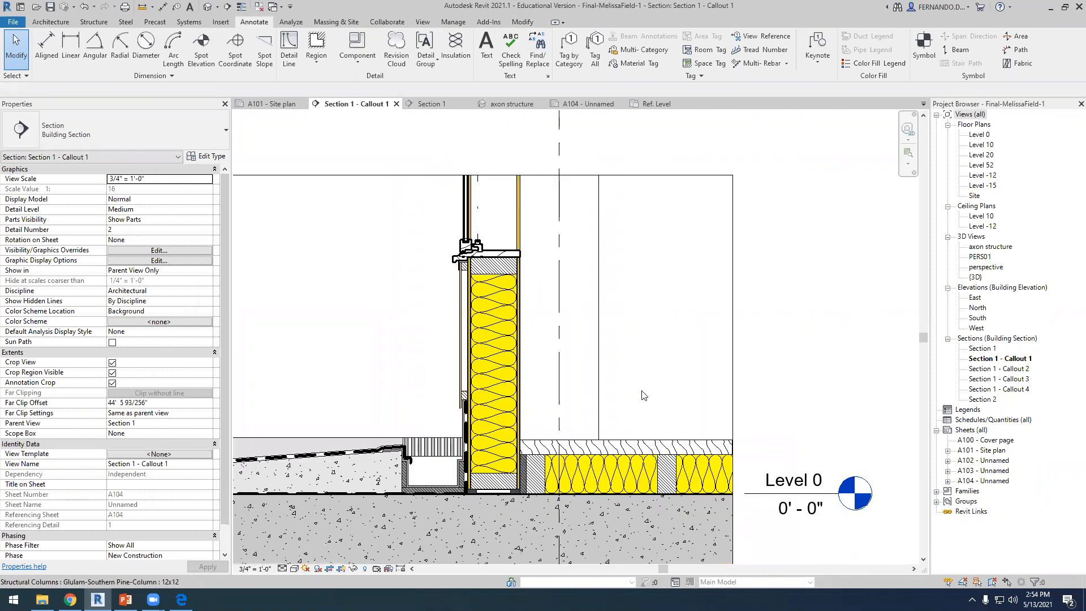
scroll(502, 317, "down", 1)
scroll(552, 288, "up", 1)
scroll(552, 288, "up", 2)
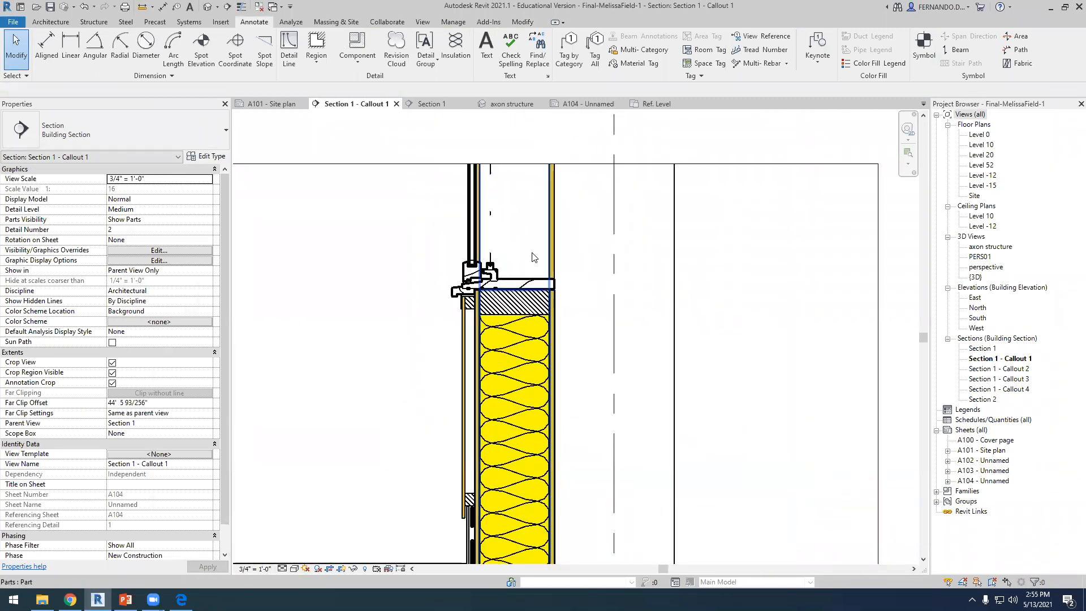
scroll(547, 266, "up", 1)
scroll(461, 240, "up", 1)
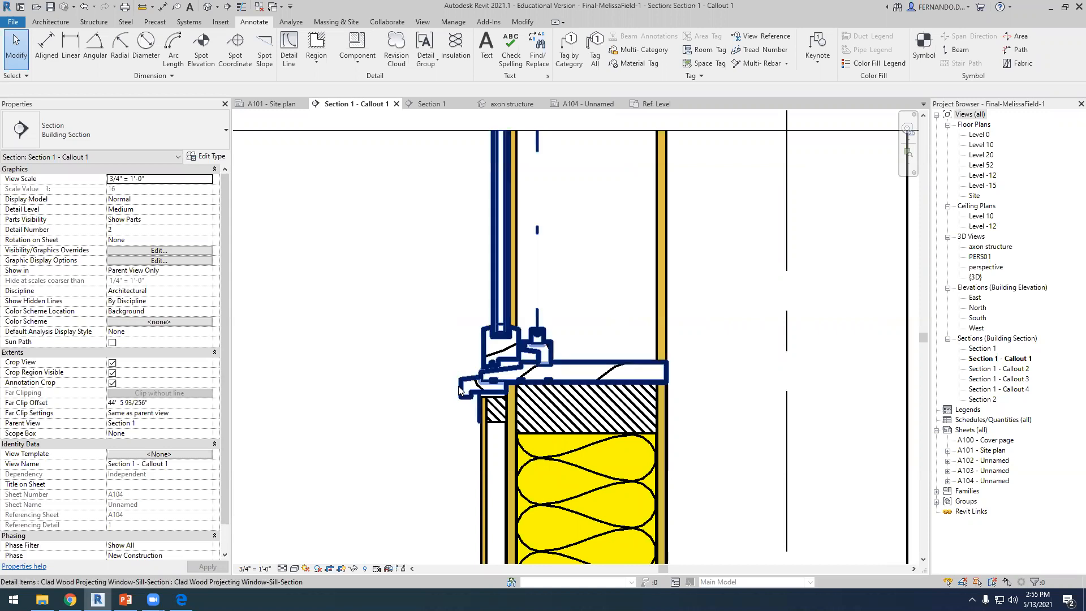
scroll(461, 390, "up", 3)
scroll(517, 362, "down", 1)
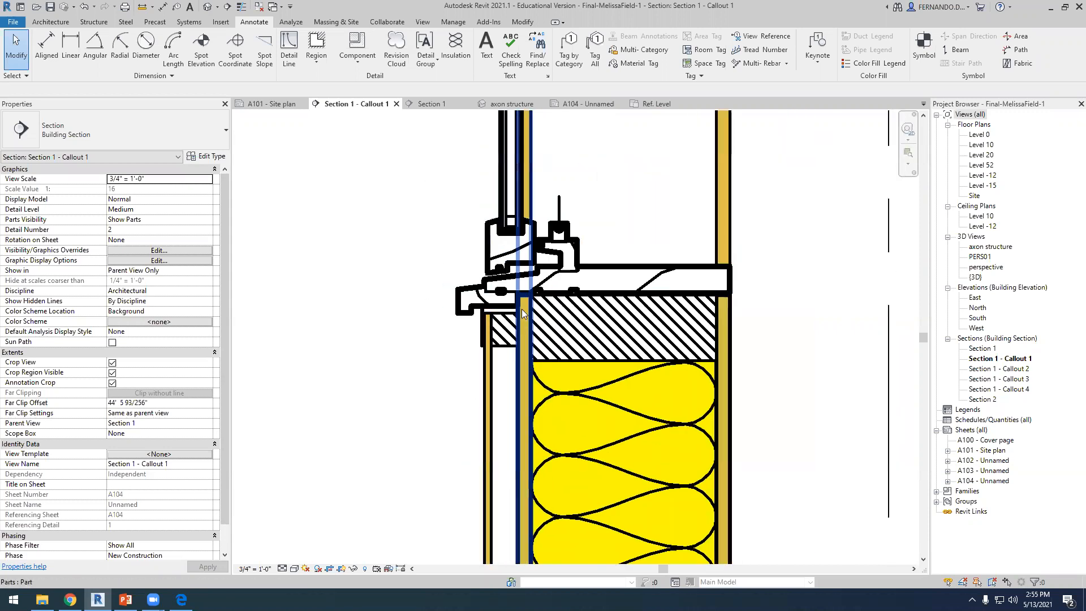
scroll(516, 387, "down", 3)
scroll(511, 392, "down", 1)
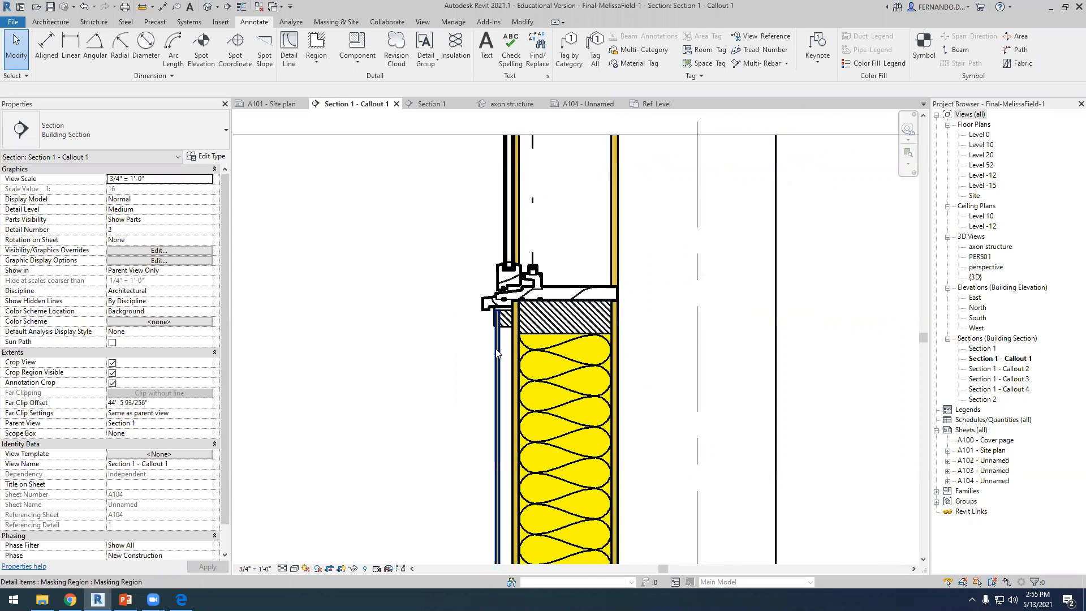
scroll(498, 348, "up", 2)
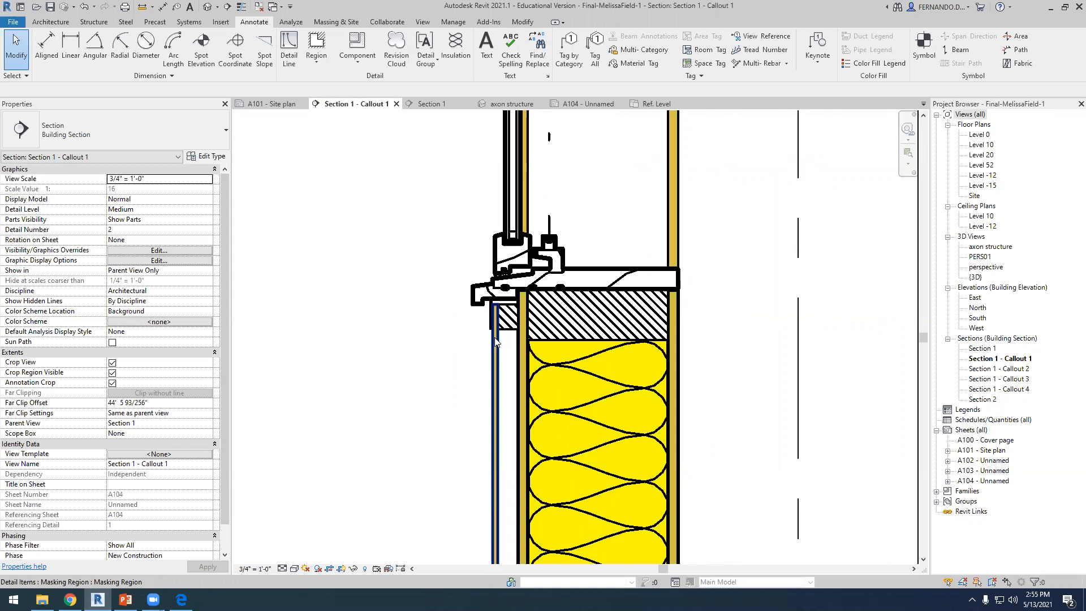
scroll(492, 362, "down", 2)
scroll(493, 363, "down", 3)
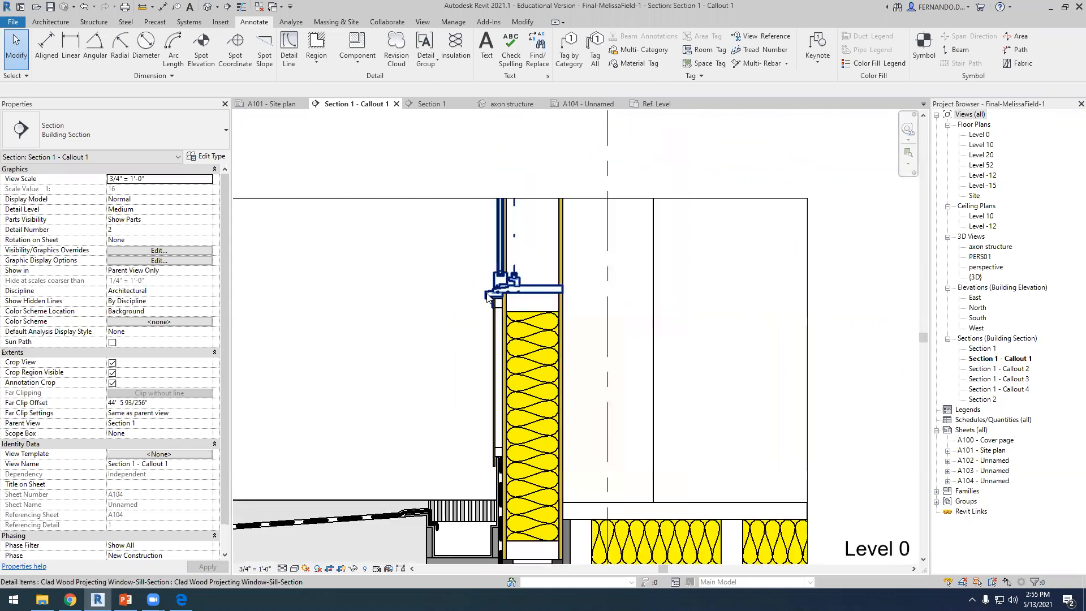
scroll(478, 273, "up", 2)
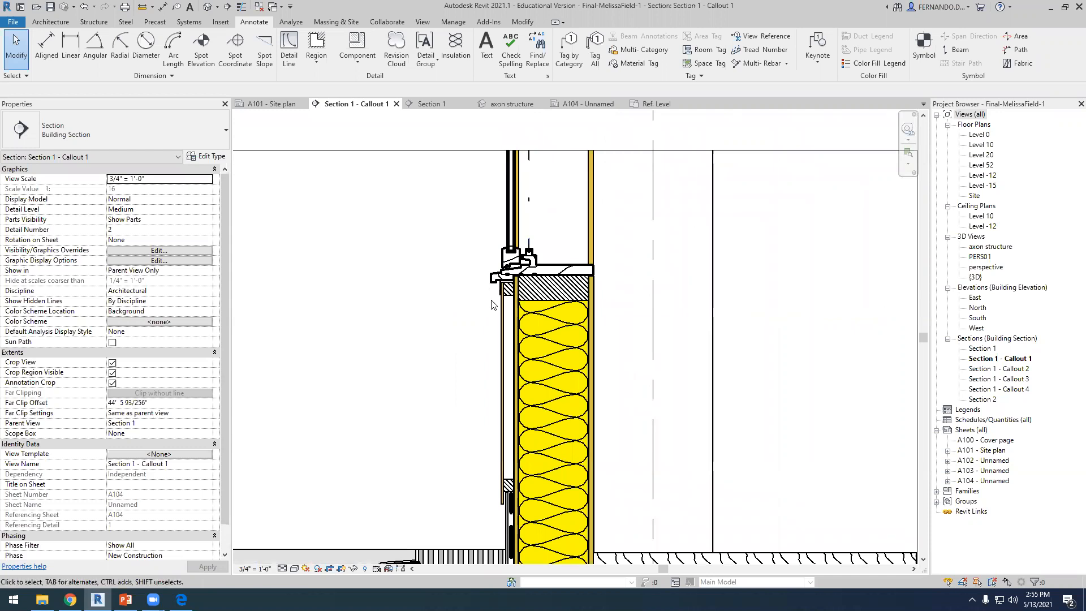
Examine the lower end of the exterior strip, the grating and drain channel, and the sloped layer beside the wall.
scroll(492, 455, "up", 3)
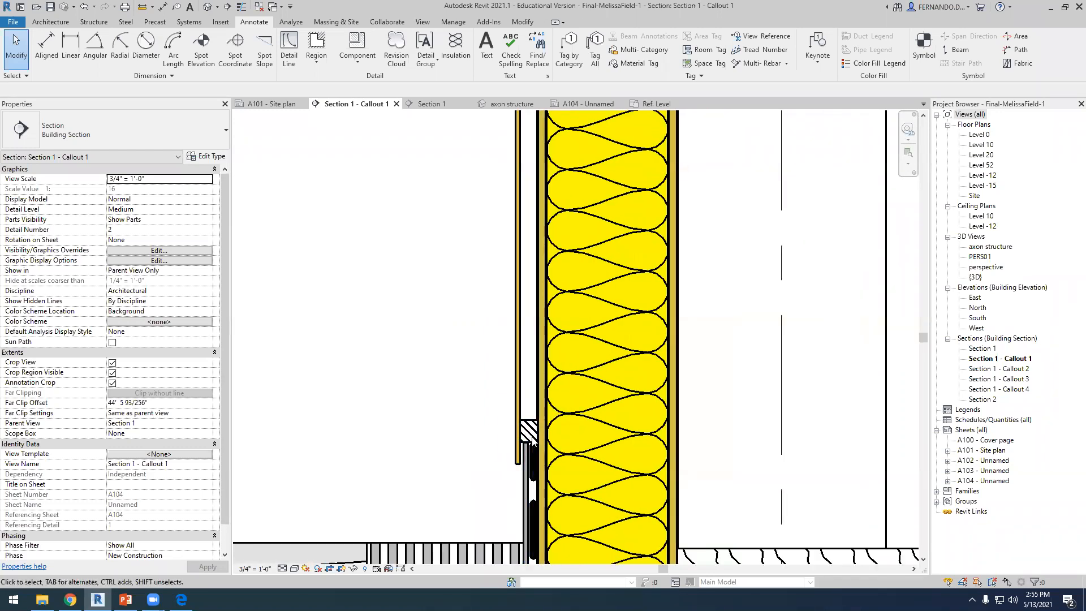
scroll(532, 444, "up", 1)
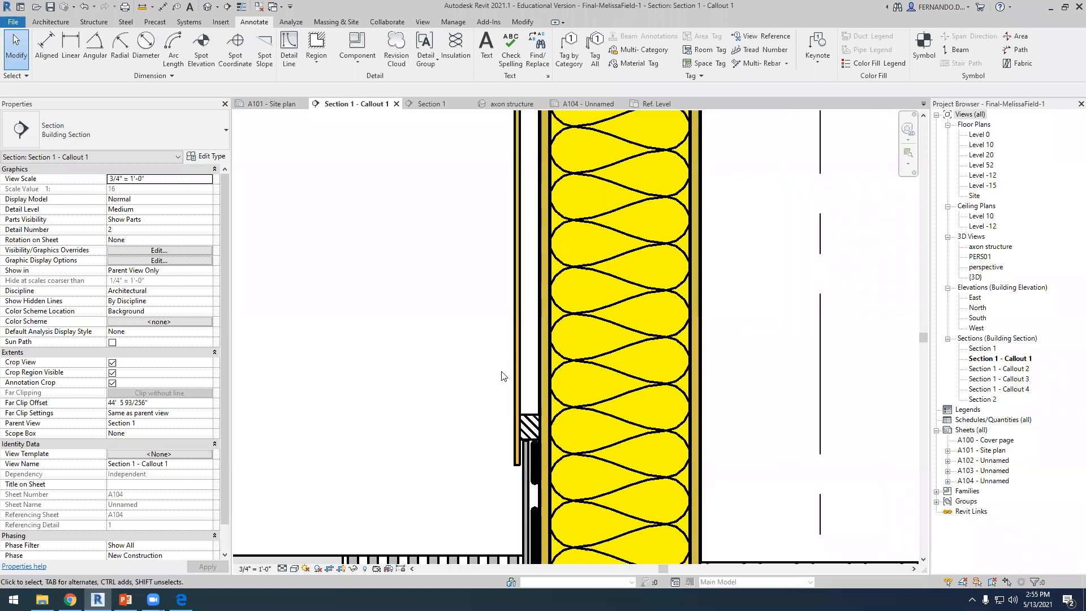
scroll(508, 443, "down", 1)
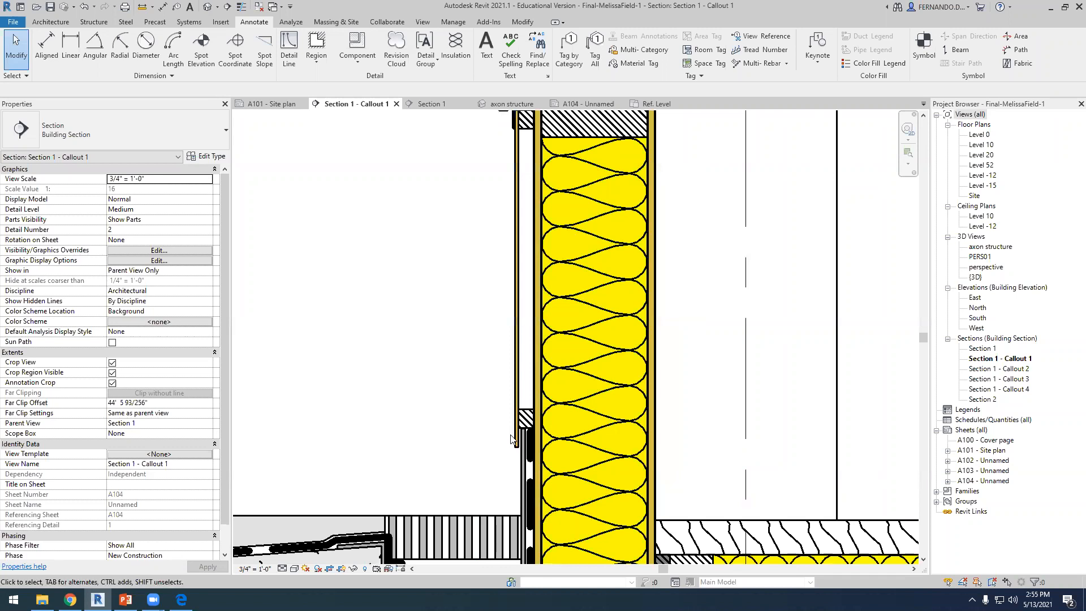
scroll(439, 308, "down", 1)
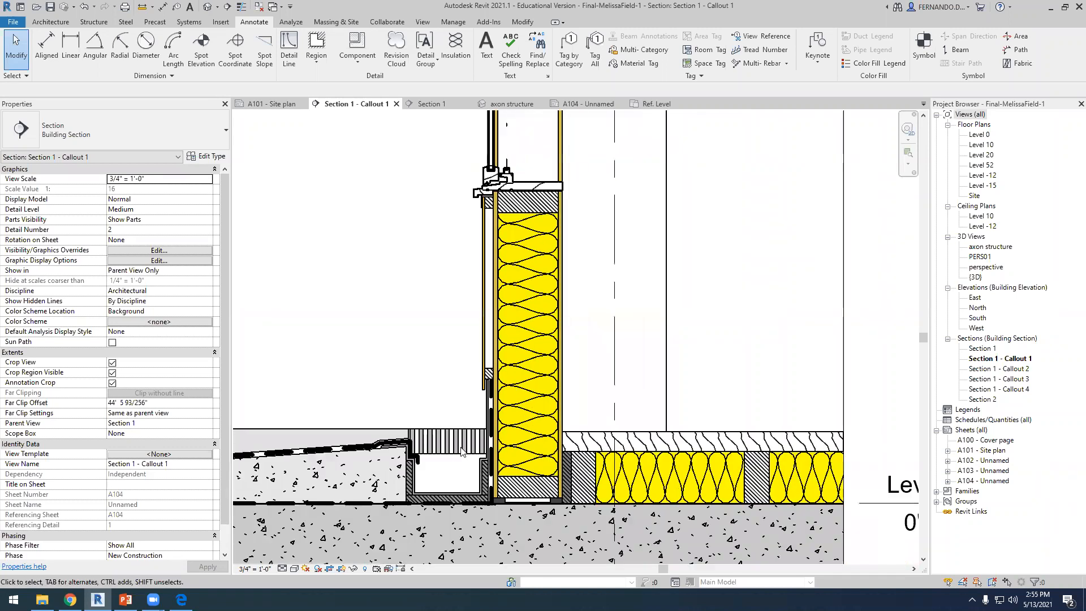
scroll(483, 390, "down", 2)
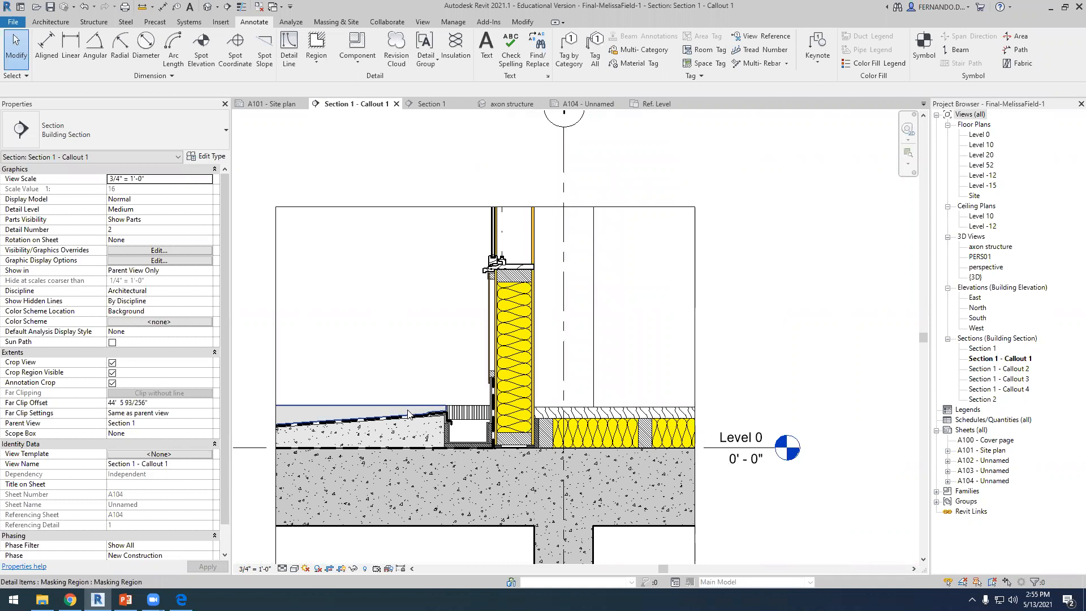
scroll(408, 413, "up", 1)
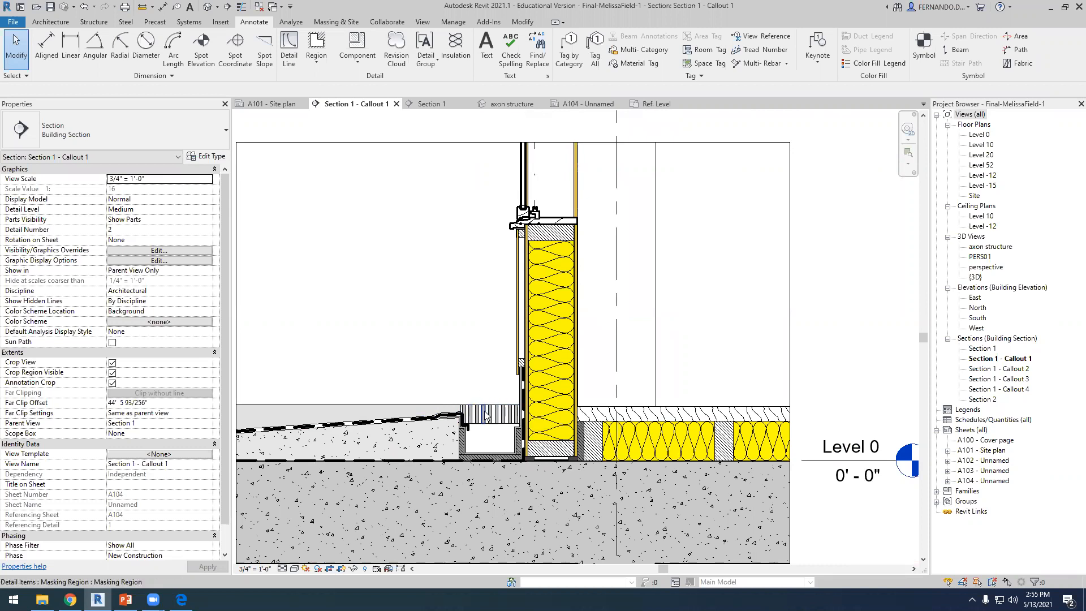
scroll(487, 390, "down", 2)
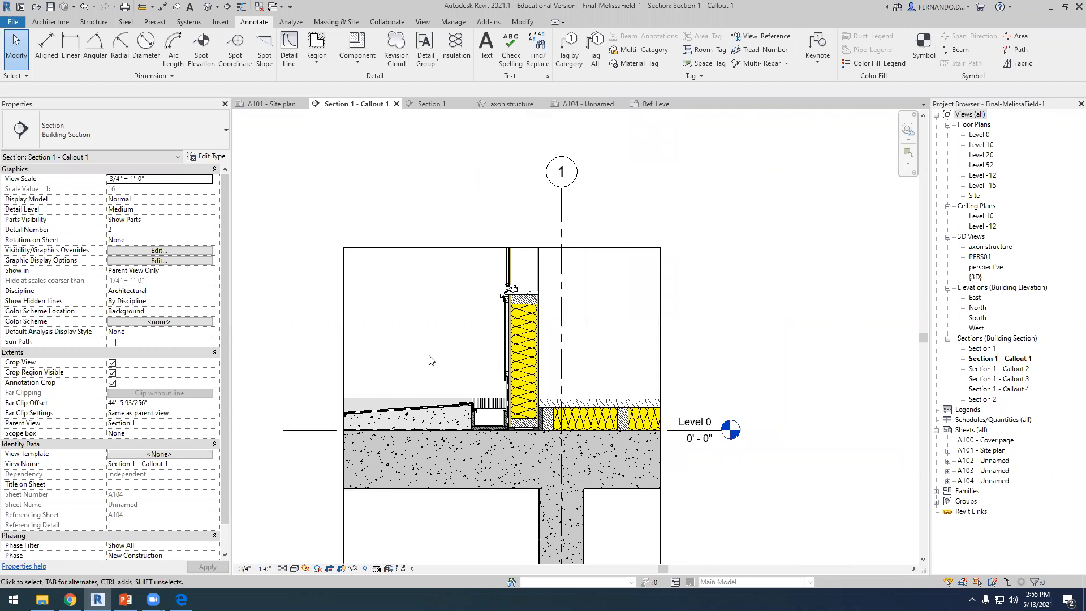
scroll(429, 360, "up", 2)
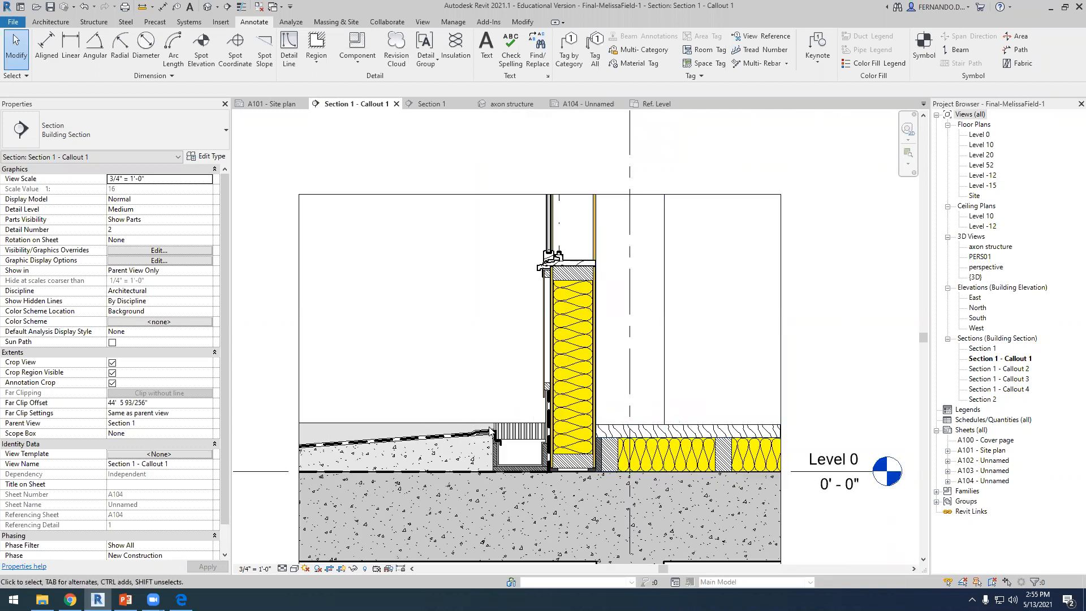
scroll(491, 431, "up", 2)
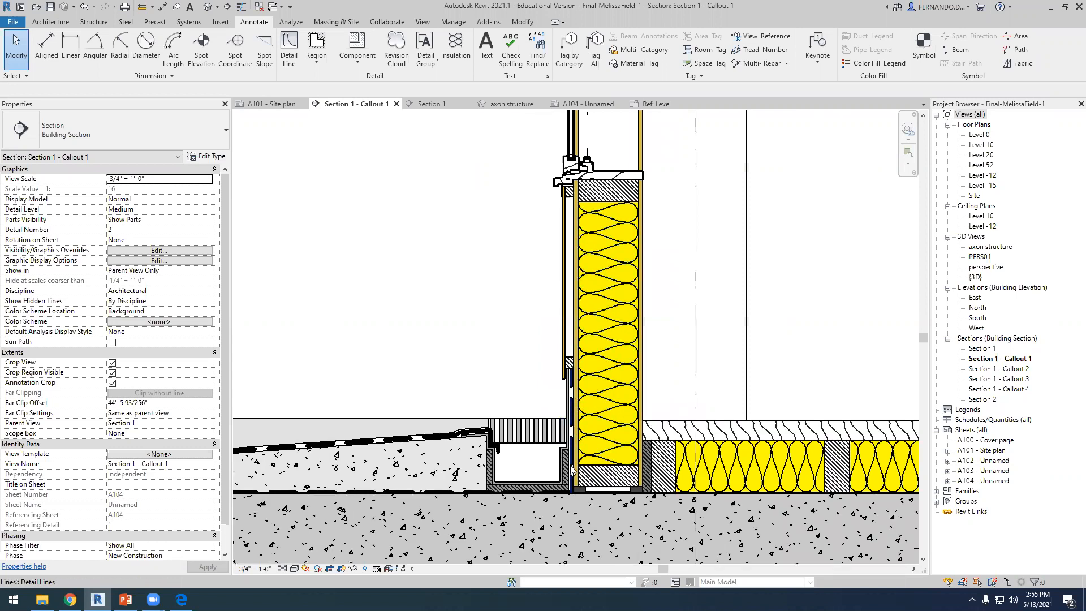
Examine the membrane lines, the wall base and the concrete slab, ending with the whole callout in view.
scroll(498, 379, "down", 3)
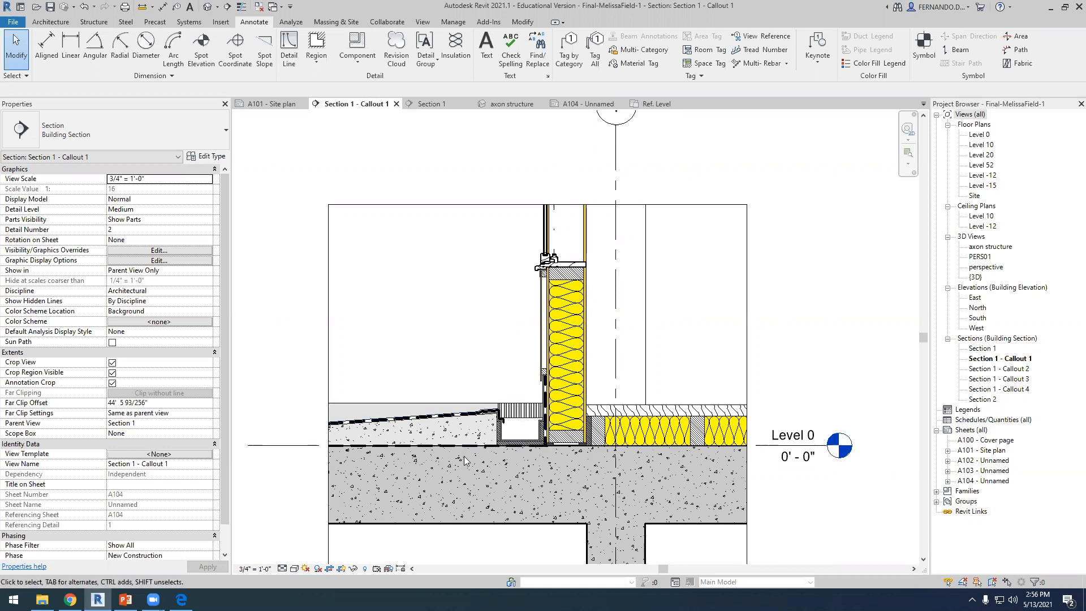
scroll(462, 459, "up", 1)
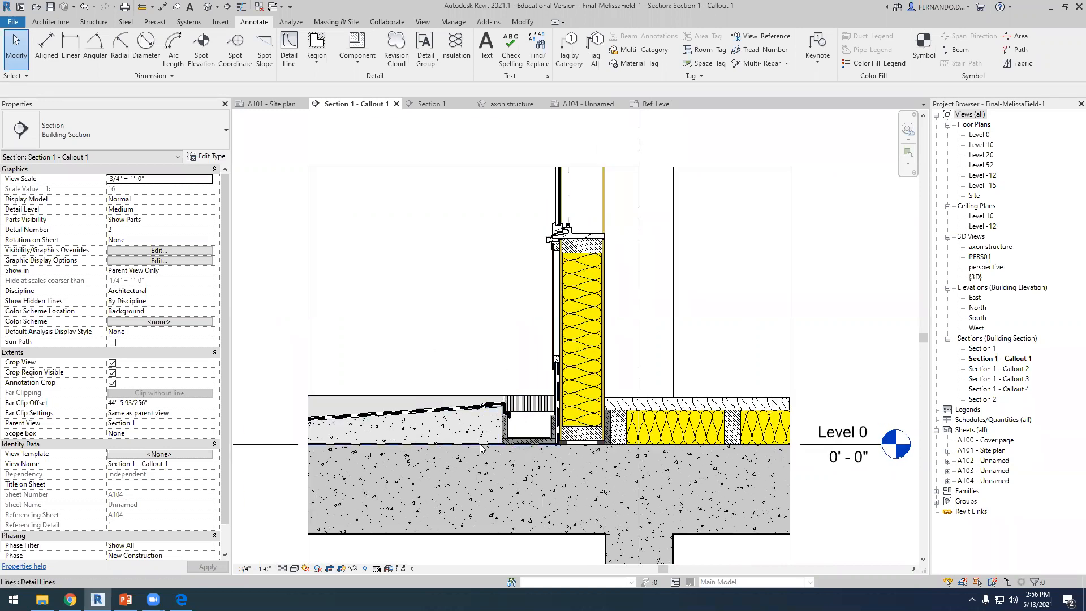
scroll(413, 349, "down", 3)
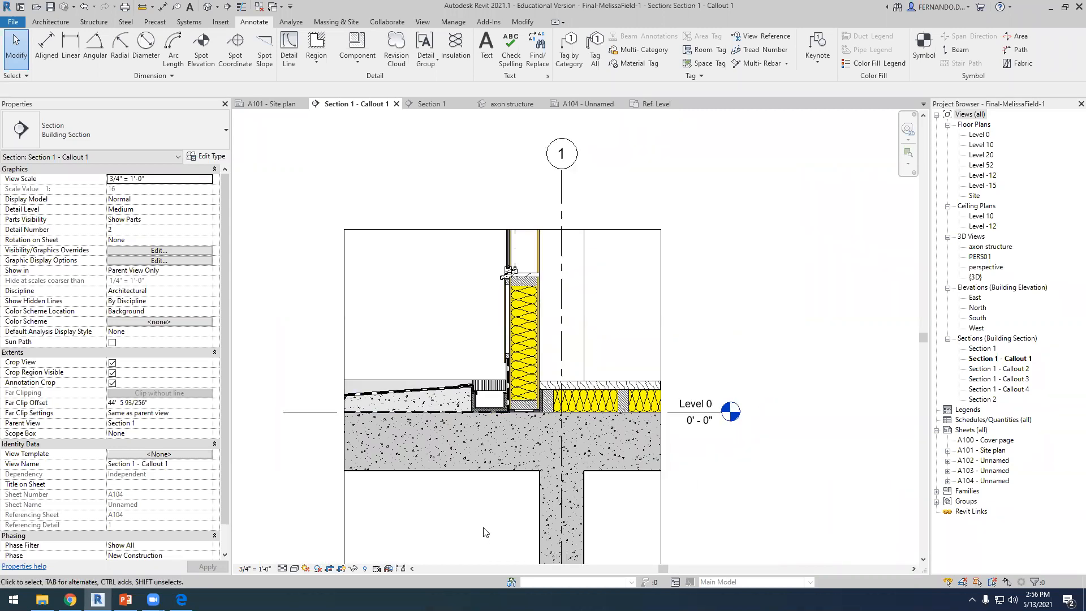
scroll(611, 385, "up", 2)
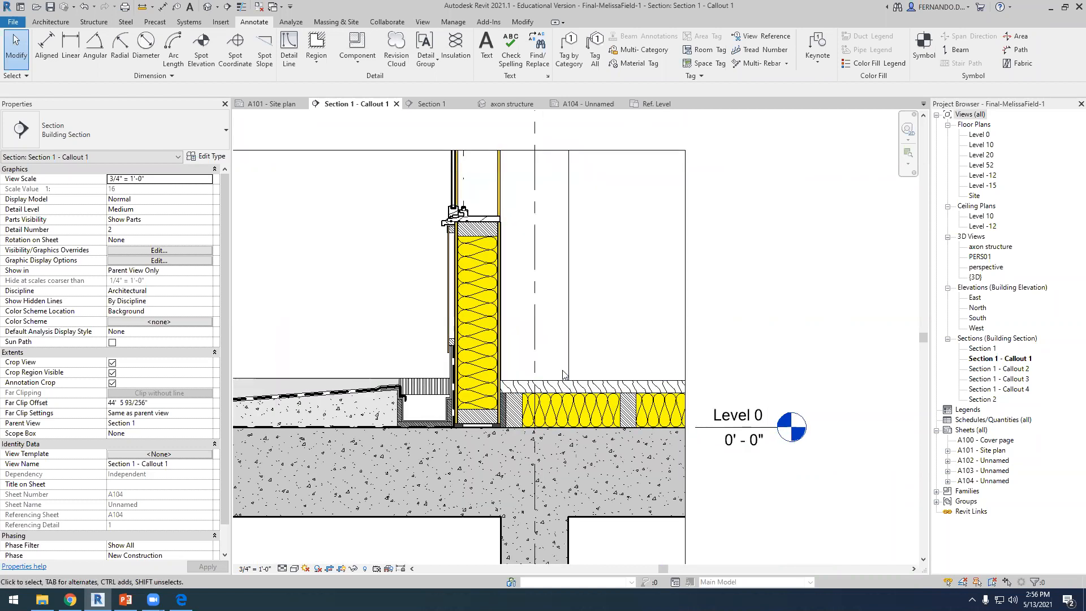
scroll(482, 422, "up", 2)
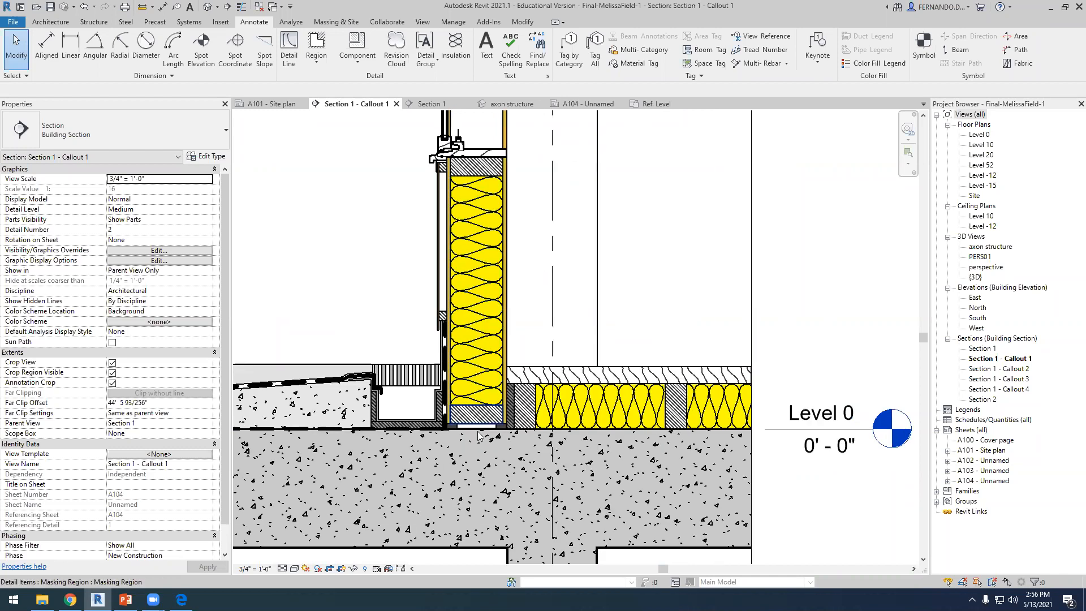
scroll(478, 435, "down", 1)
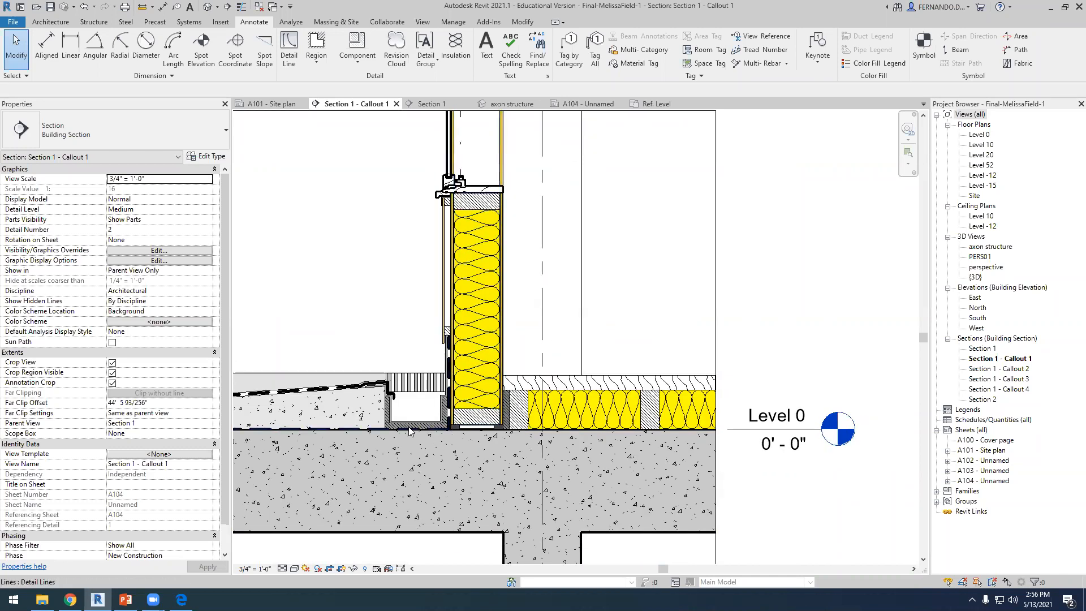
scroll(526, 401, "down", 2)
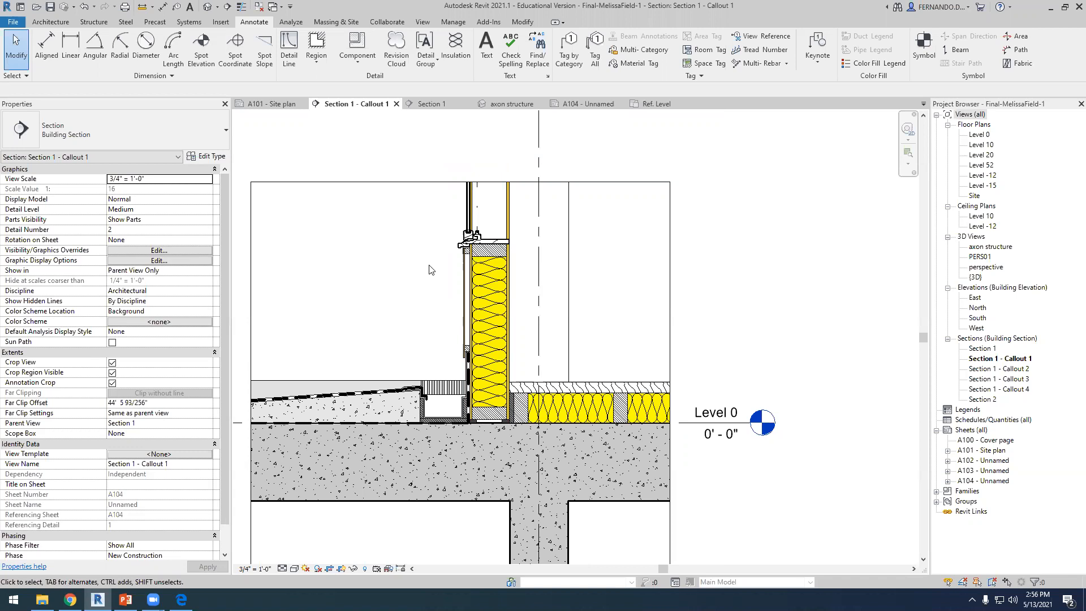
scroll(496, 237, "down", 1)
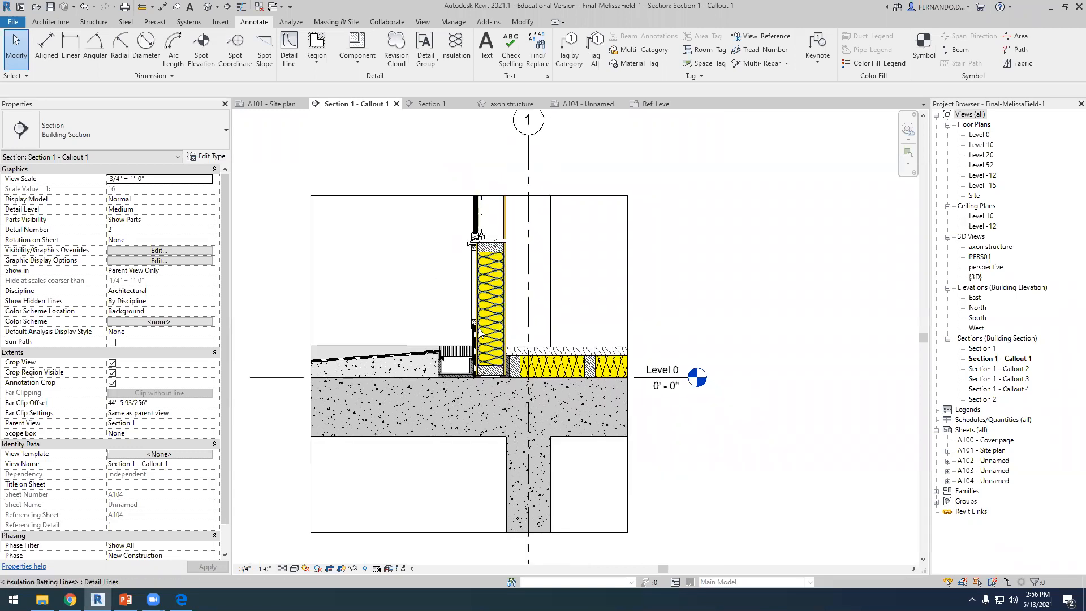
scroll(598, 367, "down", 2)
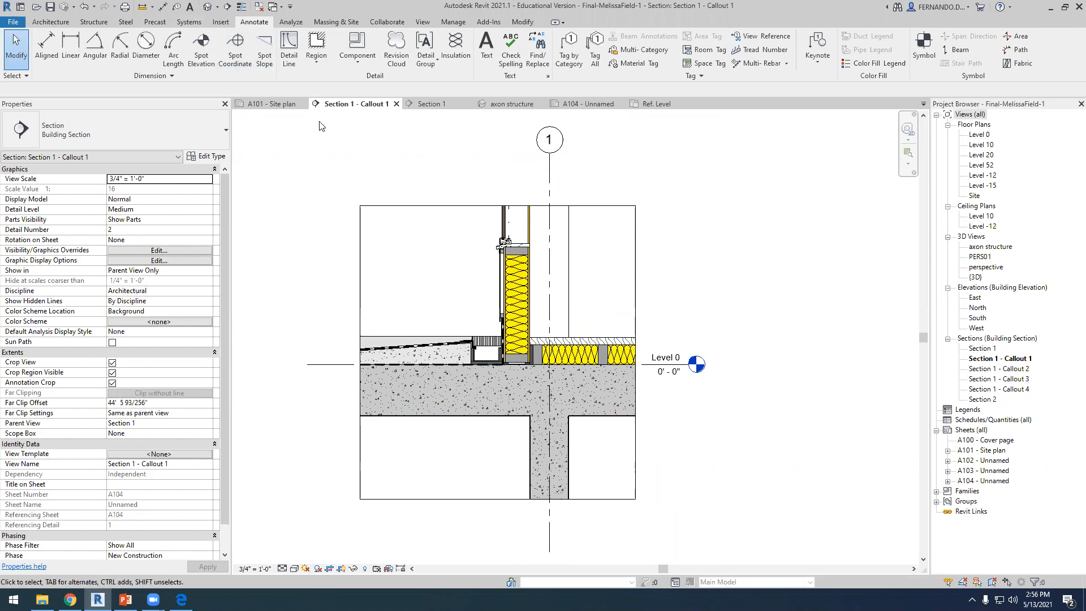
Switch to the Section 1 view and examine the floor slab's outer edge, the roof and the callout locations.
left_click(274, 104)
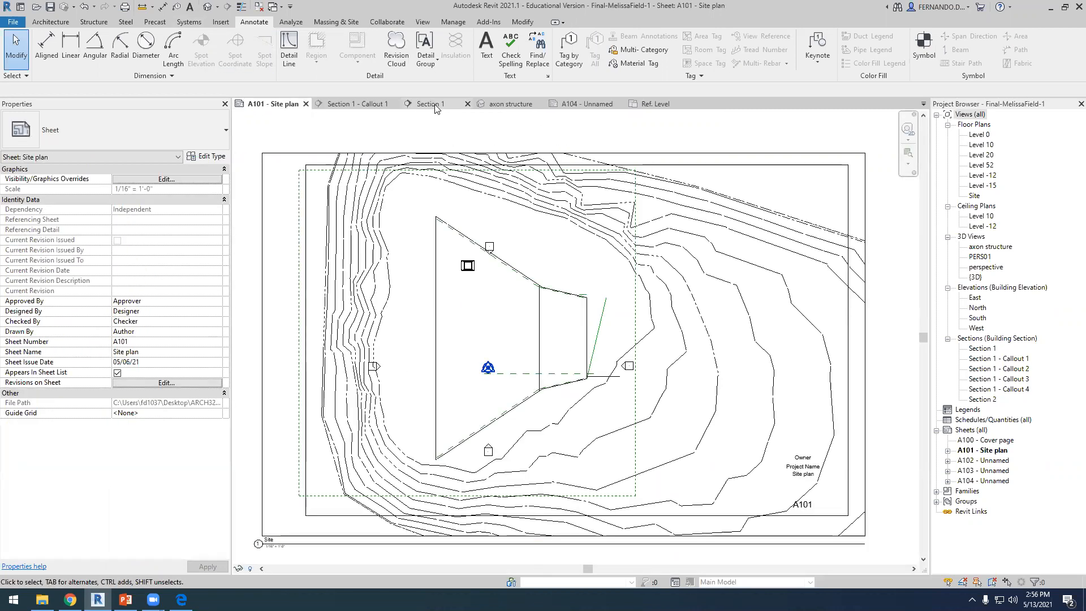
left_click(431, 104)
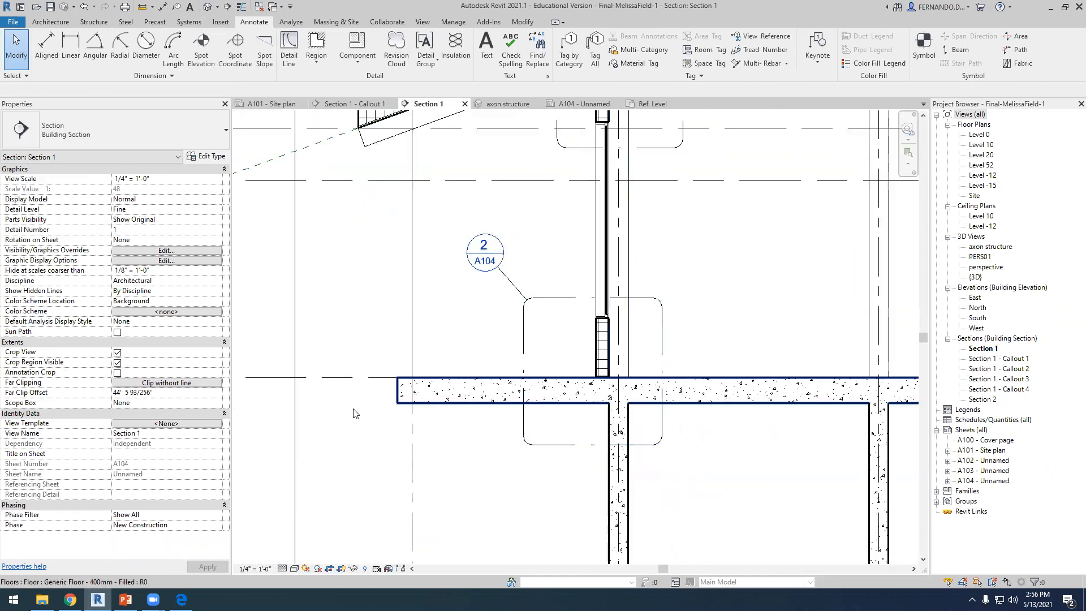
scroll(354, 413, "up", 5)
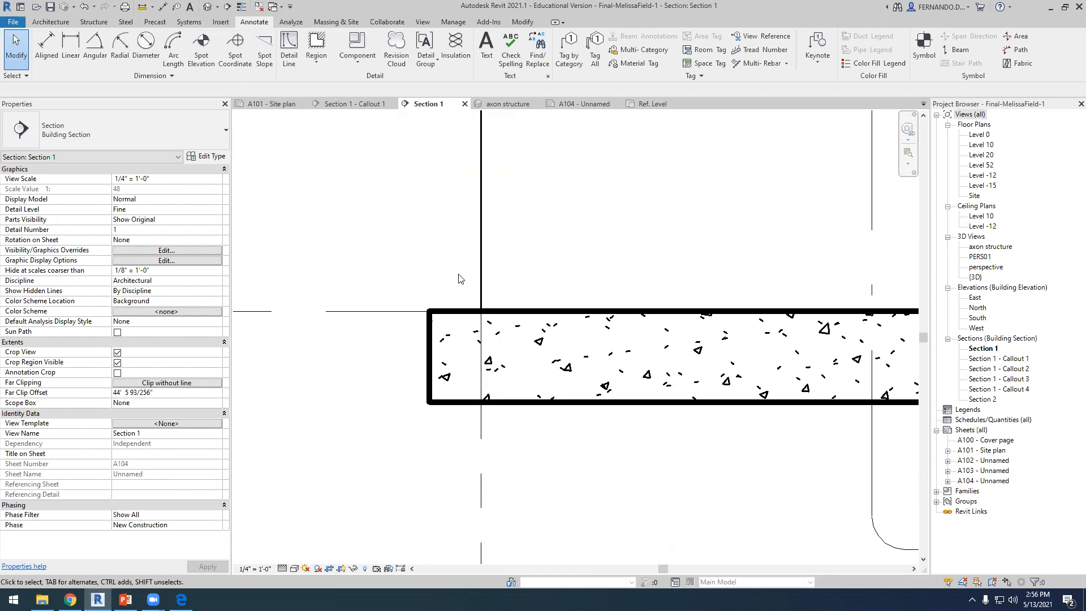
scroll(424, 323, "down", 3)
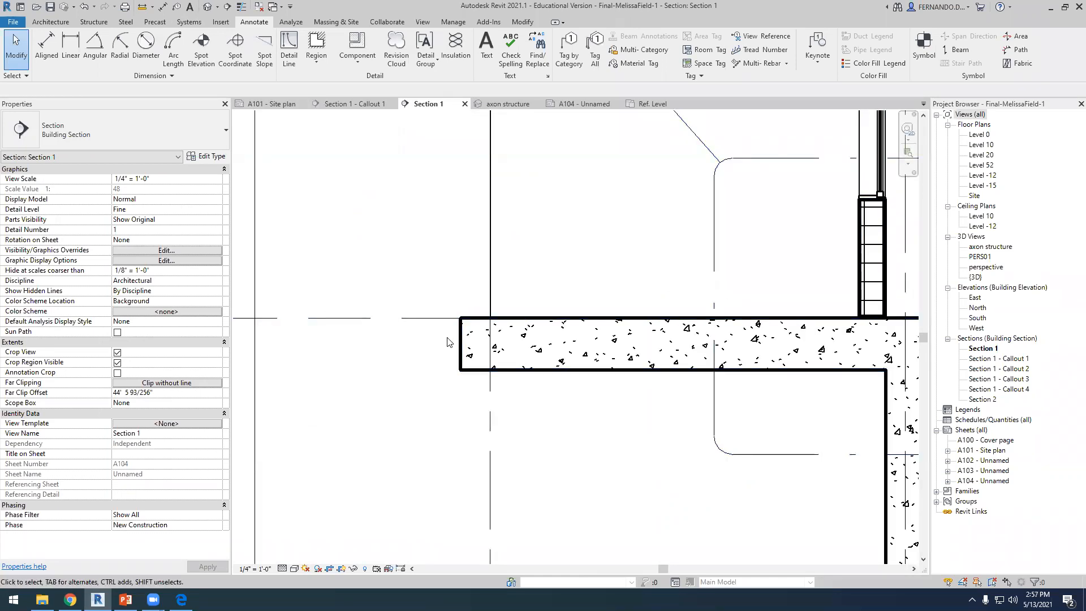
scroll(479, 308, "up", 1)
scroll(480, 308, "up", 1)
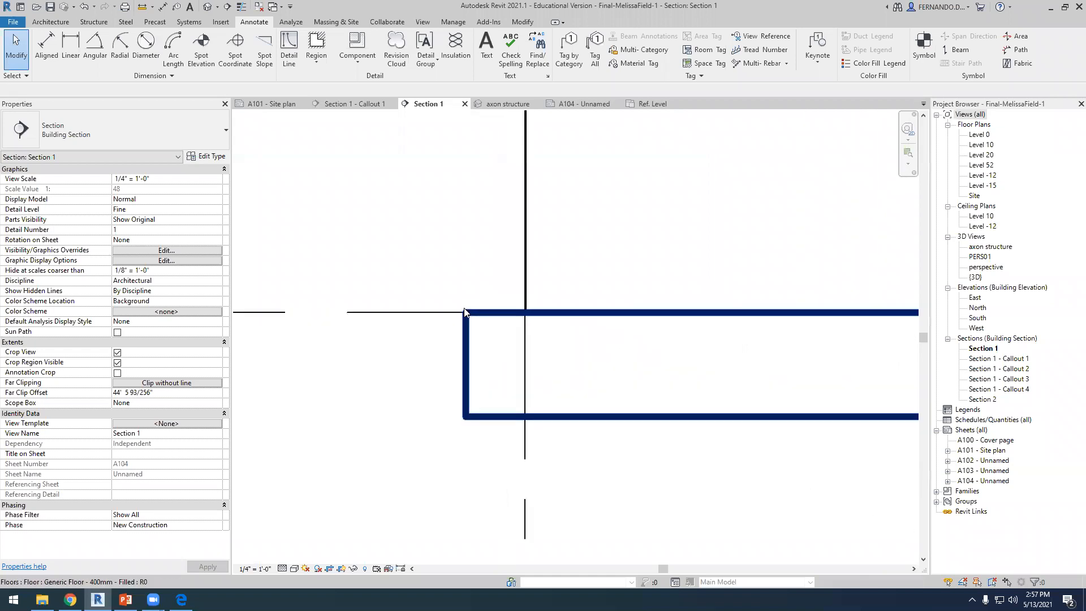
scroll(439, 318, "down", 3)
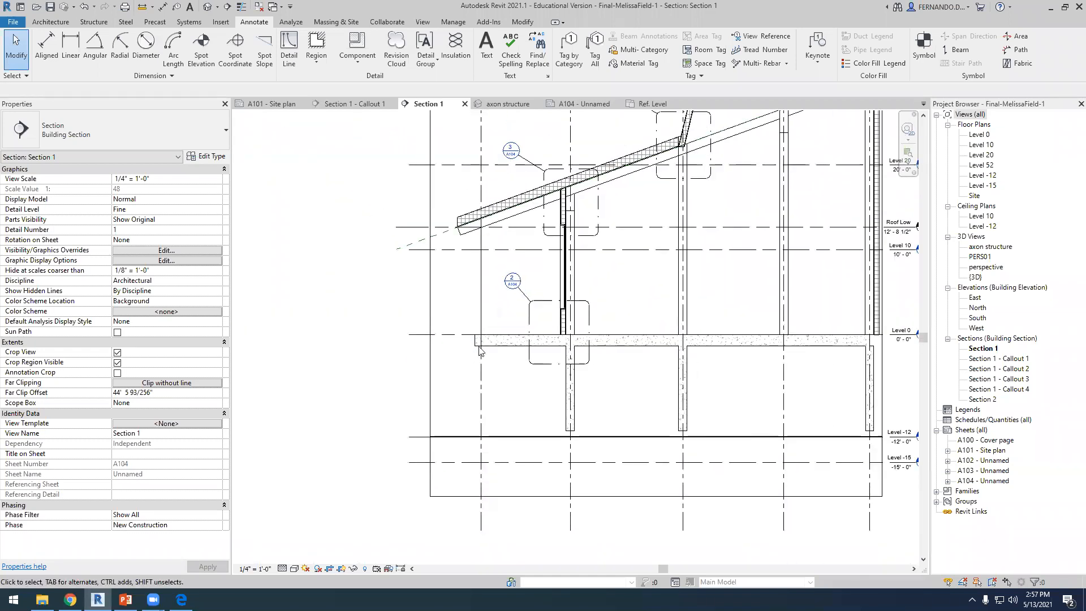
scroll(416, 239, "up", 3)
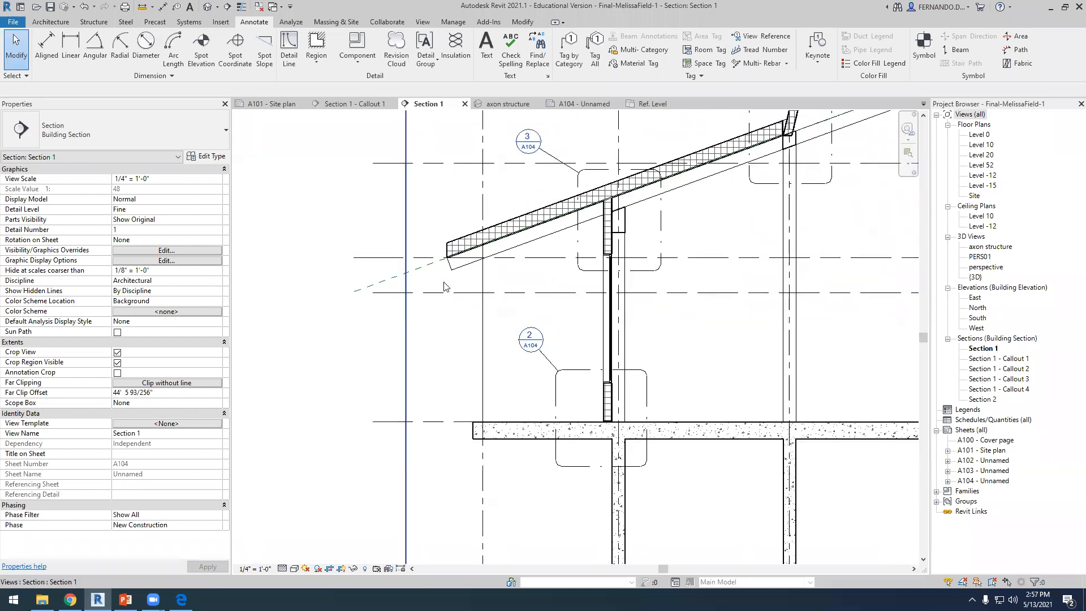
scroll(418, 243, "down", 3)
scroll(636, 135, "up", 3)
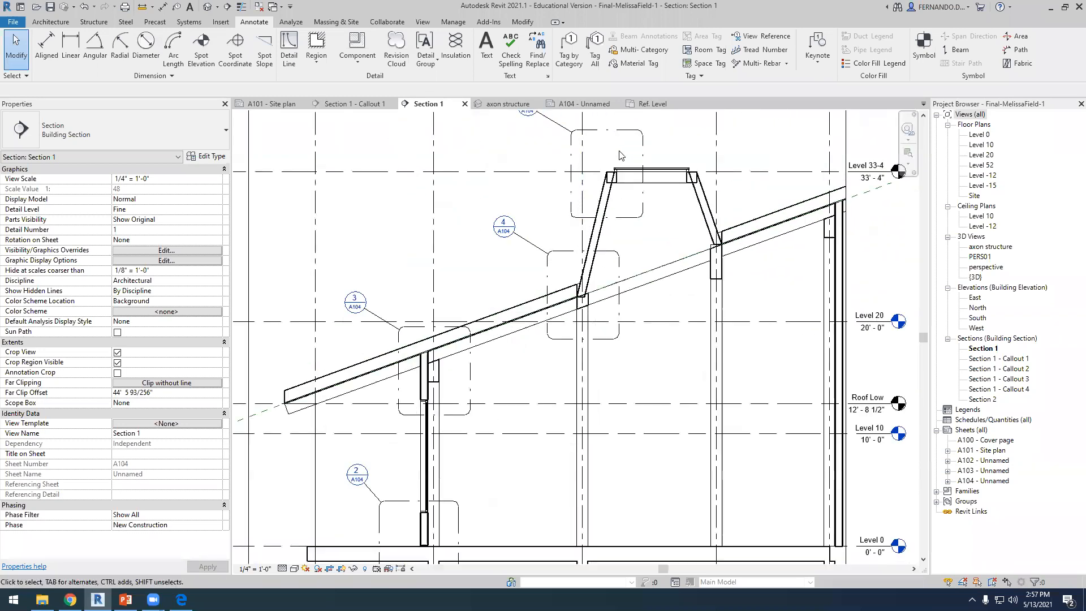
scroll(619, 266, "down", 3)
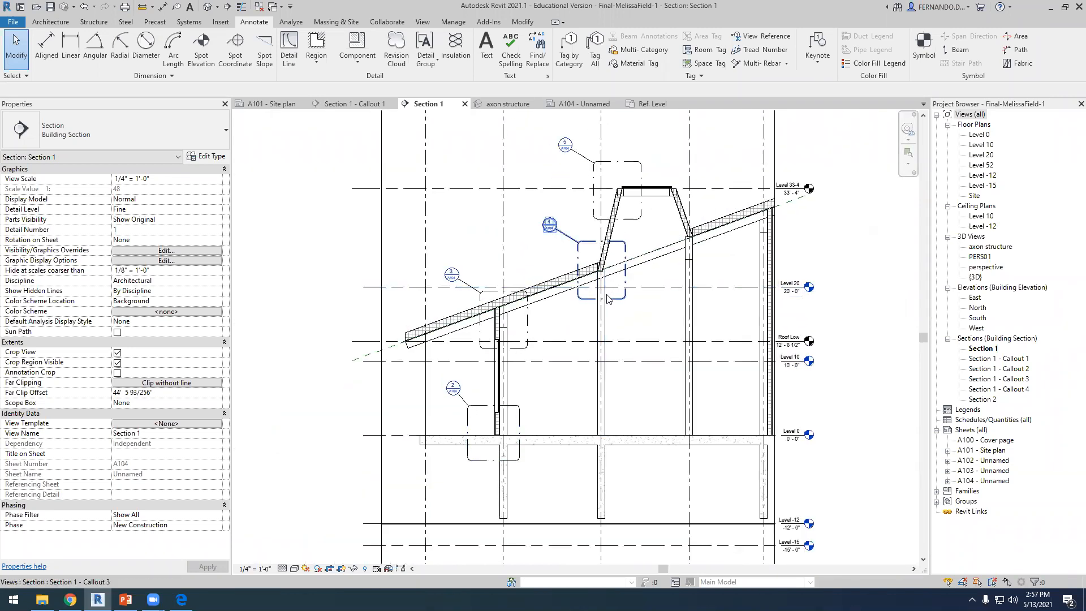
Look over the Section 1 and Section 1 - Callout 1 views, then open sheet A104.
scroll(607, 298, "up", 3)
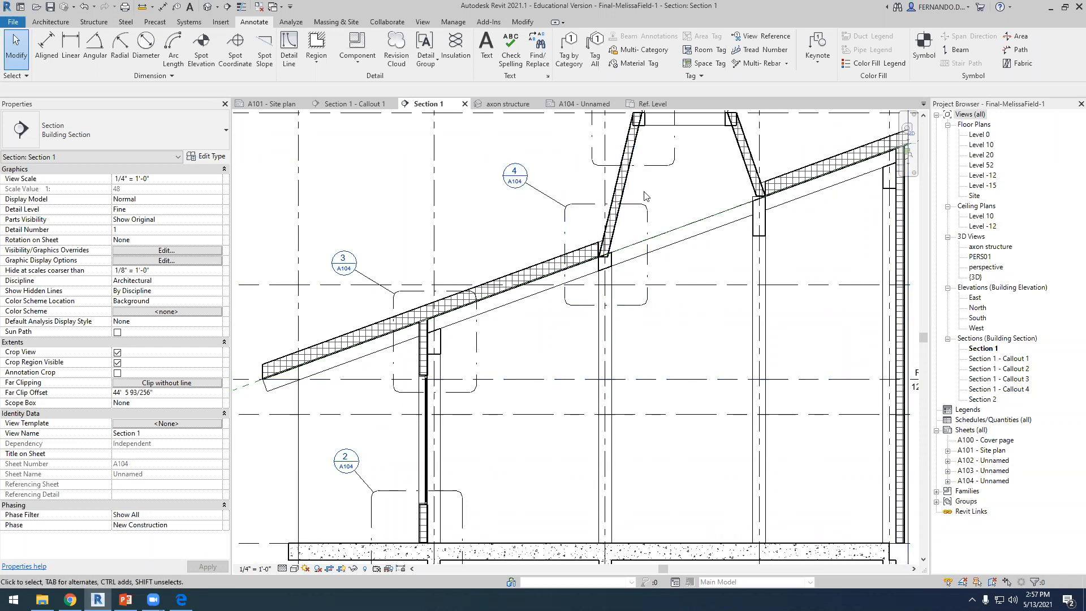
left_click(378, 104)
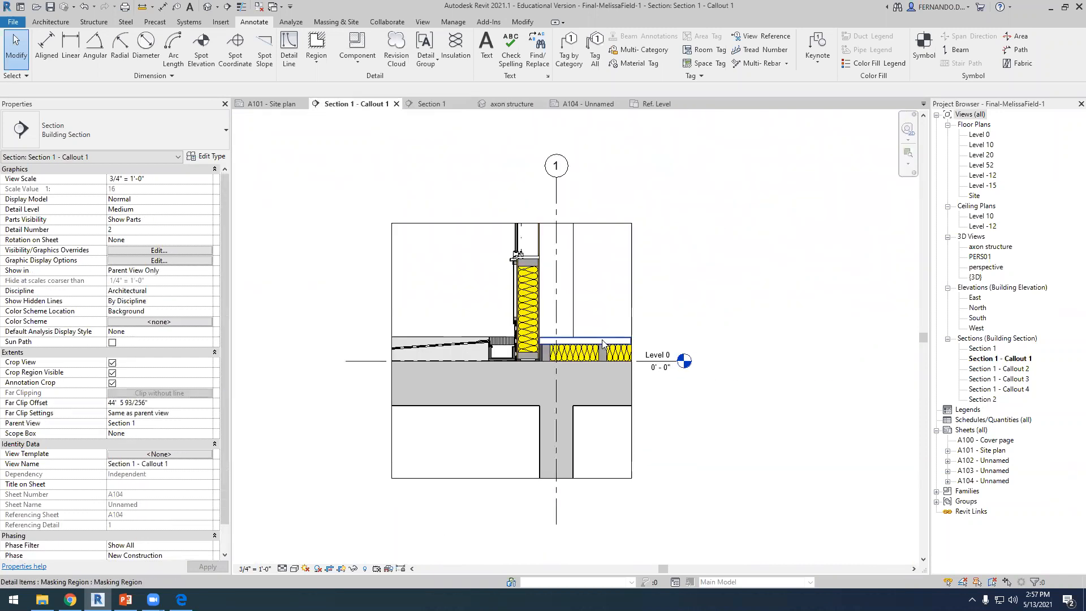
double_click(995, 470)
left_click(994, 481)
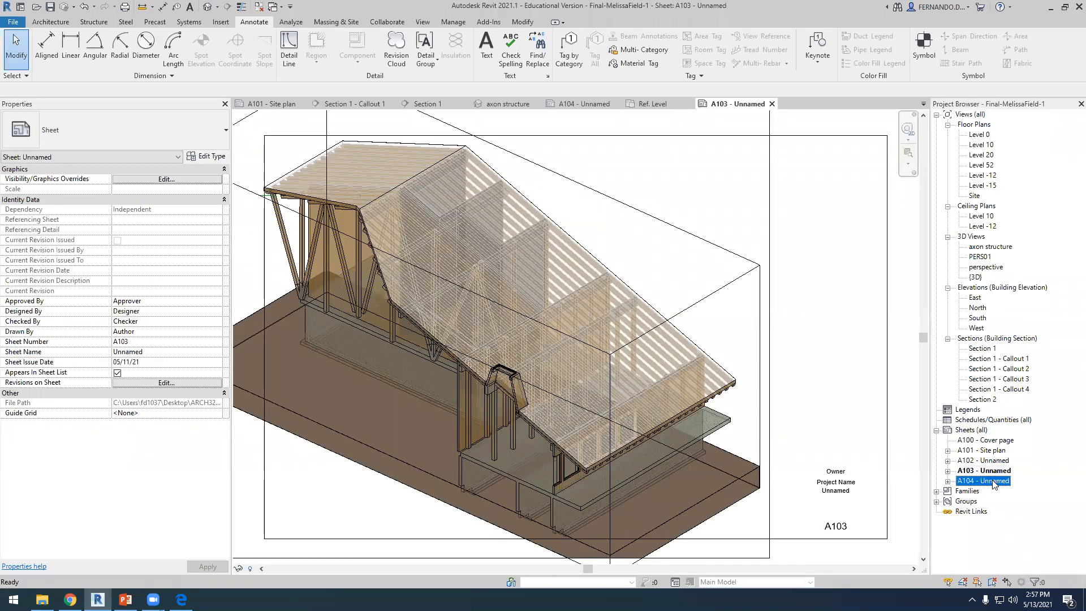
double_click(994, 481)
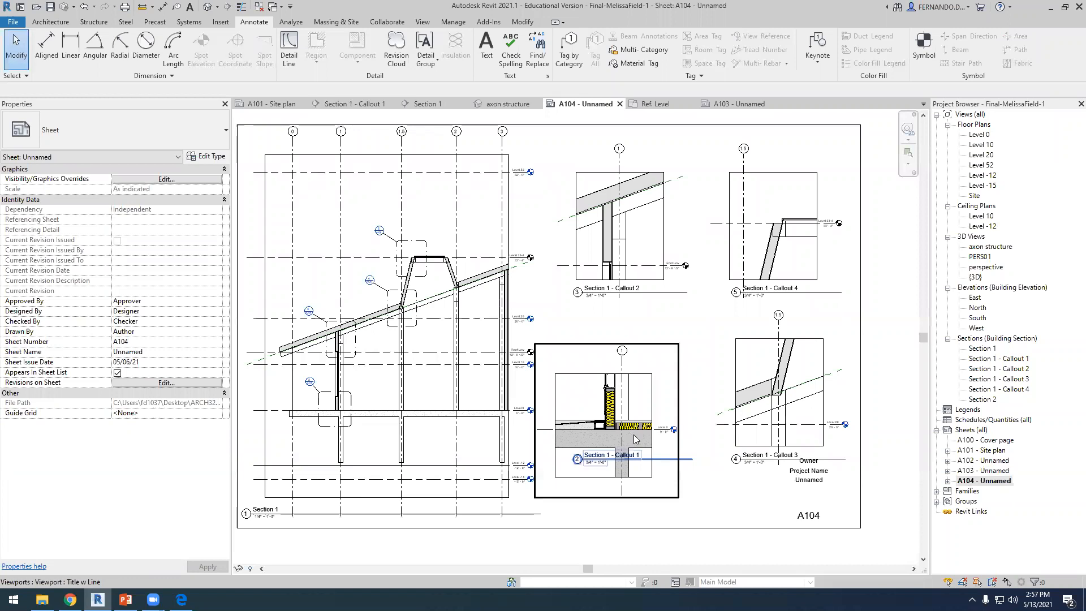
Examine the Section 1 - Callout 1 detail on the sheet and the matching wall base in the building section.
scroll(634, 439, "up", 5)
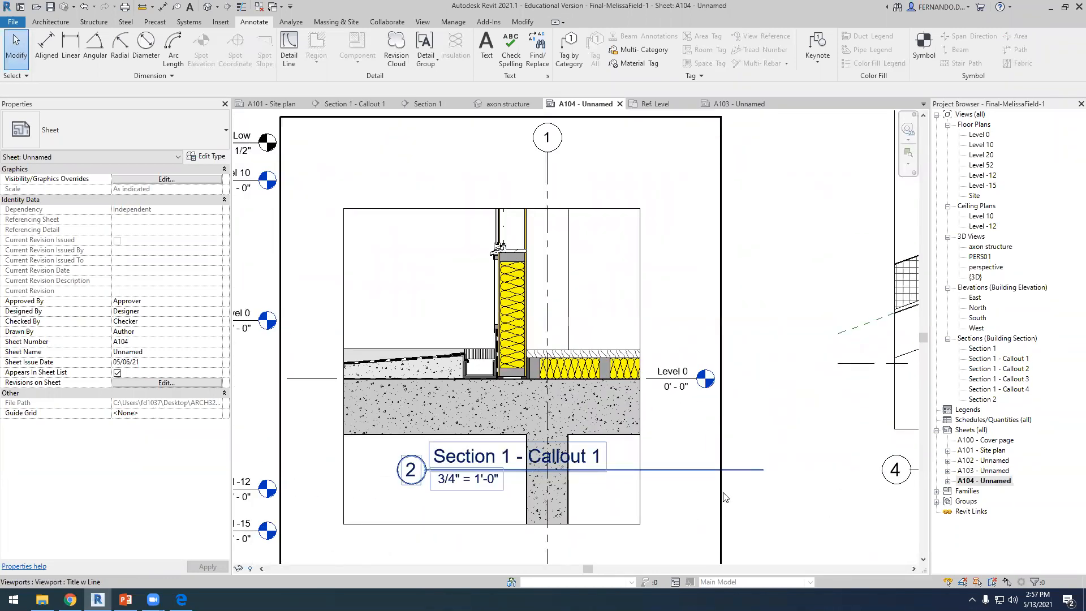
scroll(481, 270, "up", 3)
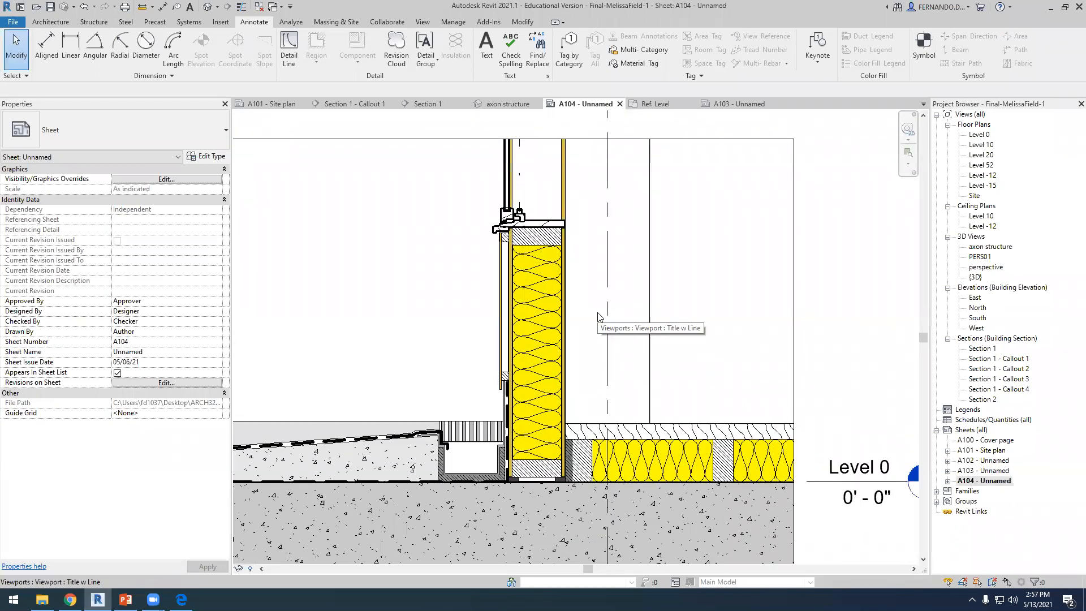
scroll(737, 371, "down", 1)
scroll(635, 389, "down", 5)
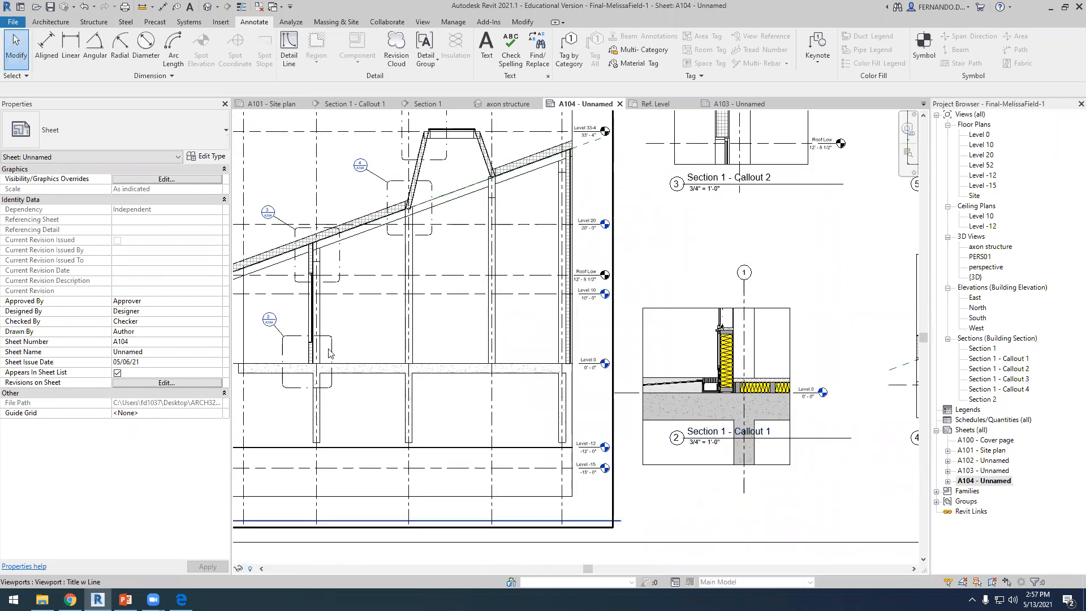
scroll(305, 362, "up", 6)
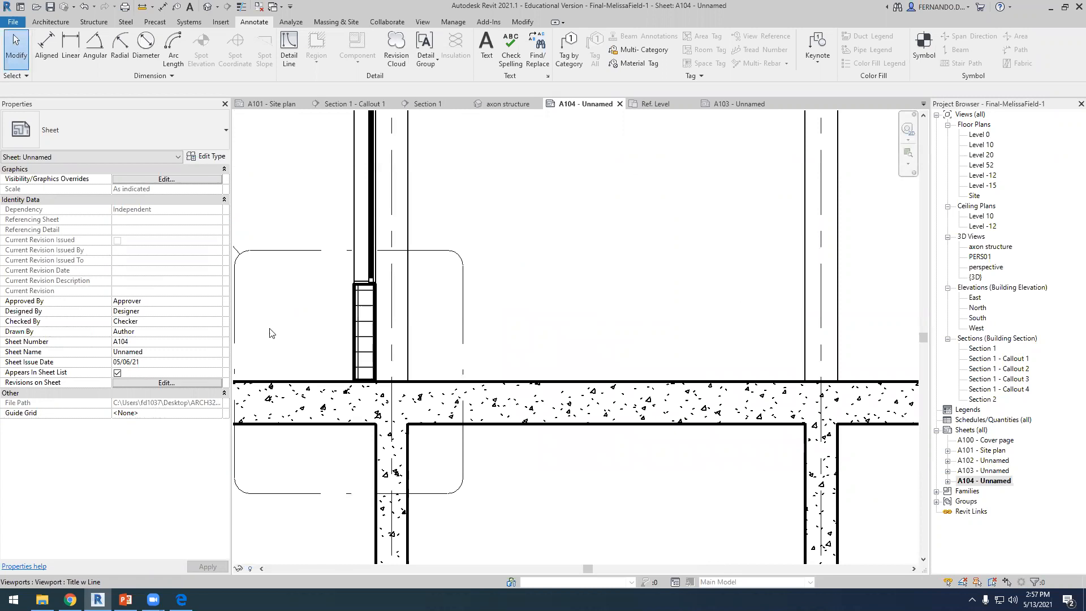
scroll(270, 333, "down", 5)
scroll(604, 346, "up", 5)
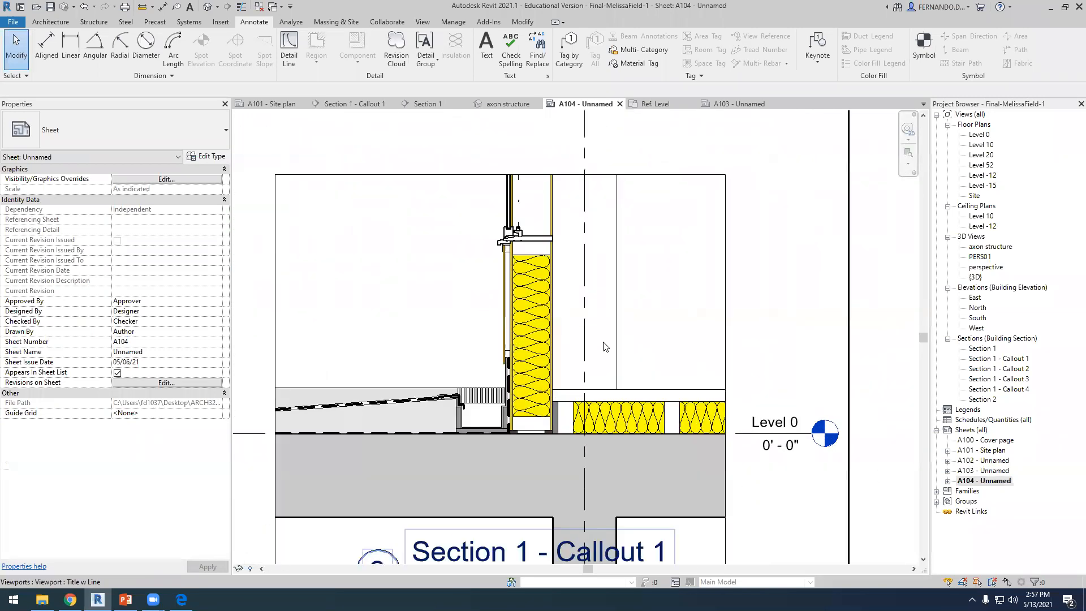
scroll(605, 347, "up", 2)
scroll(708, 349, "down", 2)
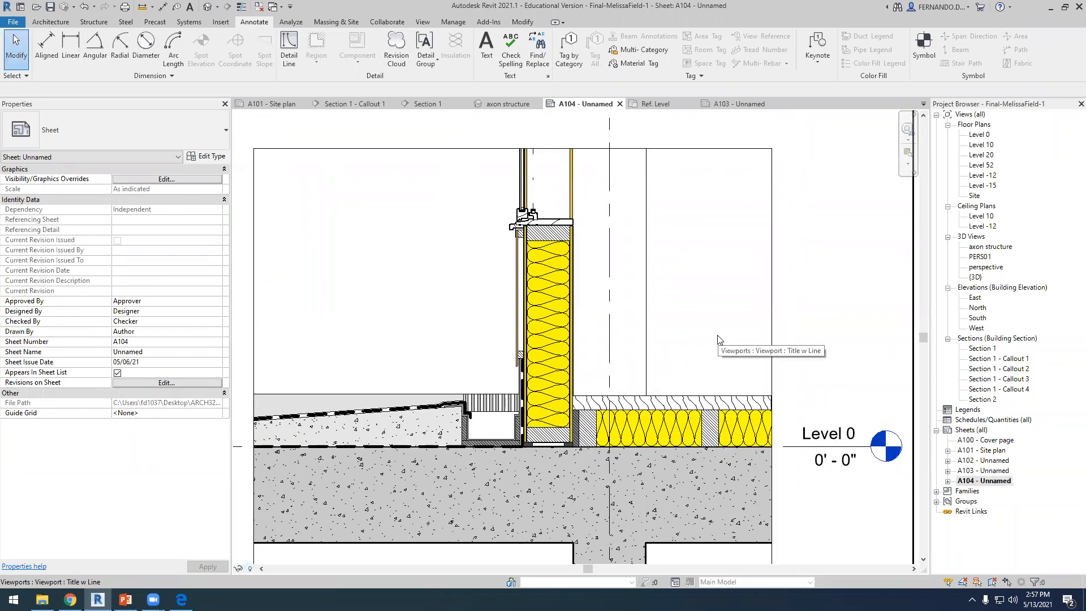
scroll(704, 337, "down", 2)
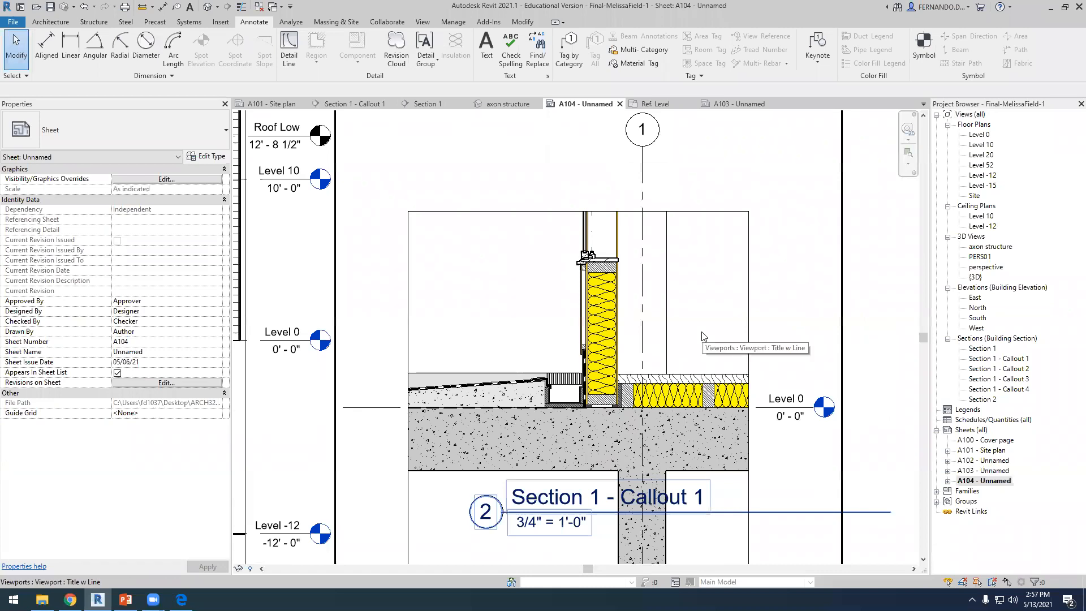
scroll(702, 336, "down", 1)
scroll(699, 337, "down", 3)
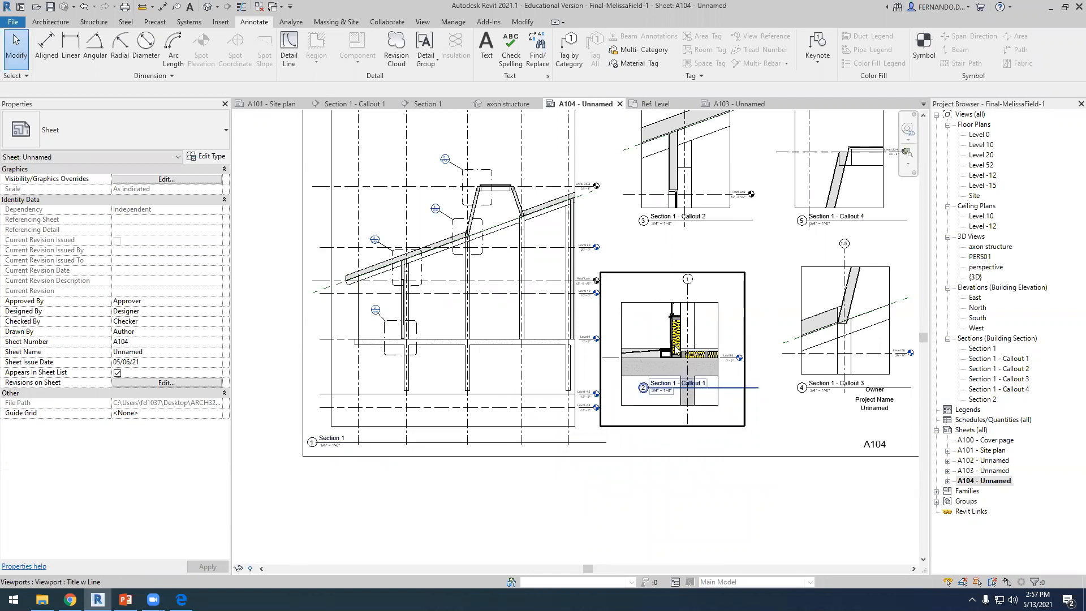
Compare the section's wall hatch above the slab with the insulation and drain channel drawn in Callout 1.
scroll(674, 349, "up", 2)
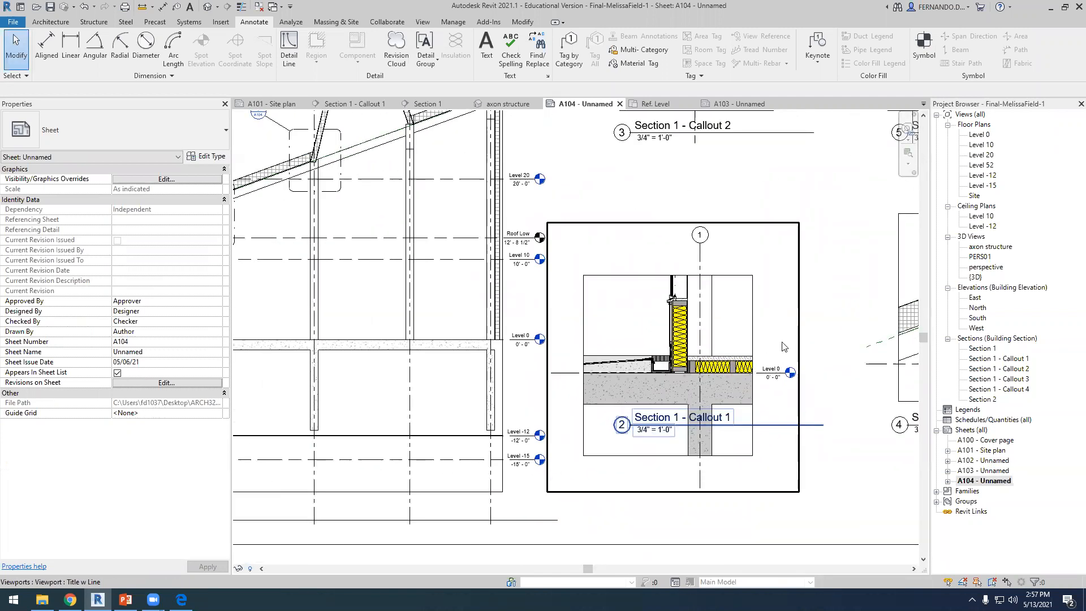
scroll(339, 328, "up", 4)
scroll(340, 328, "up", 4)
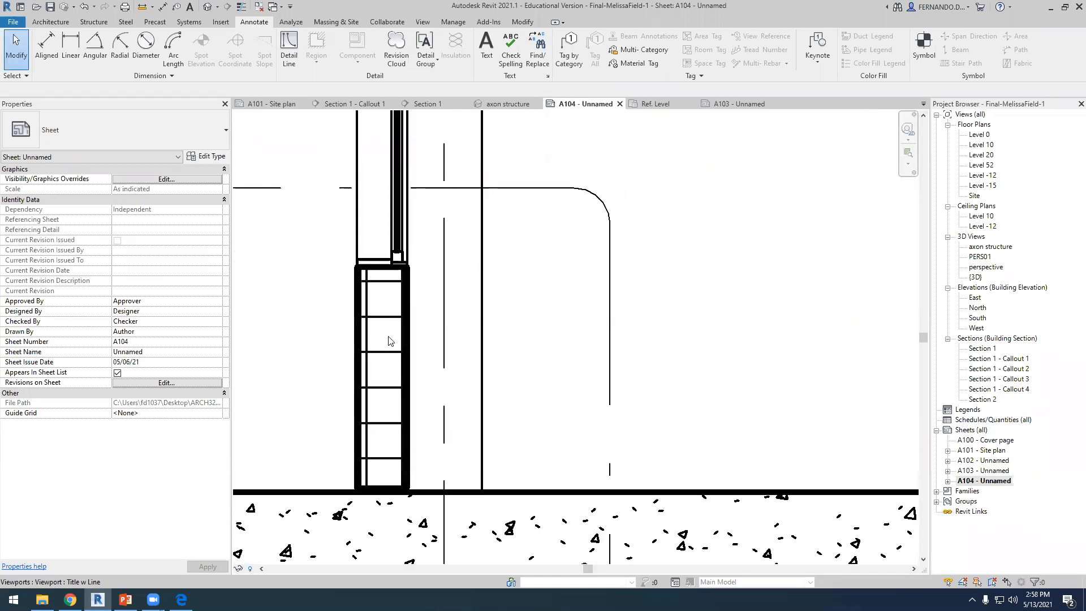
scroll(389, 340, "down", 6)
scroll(768, 308, "up", 2)
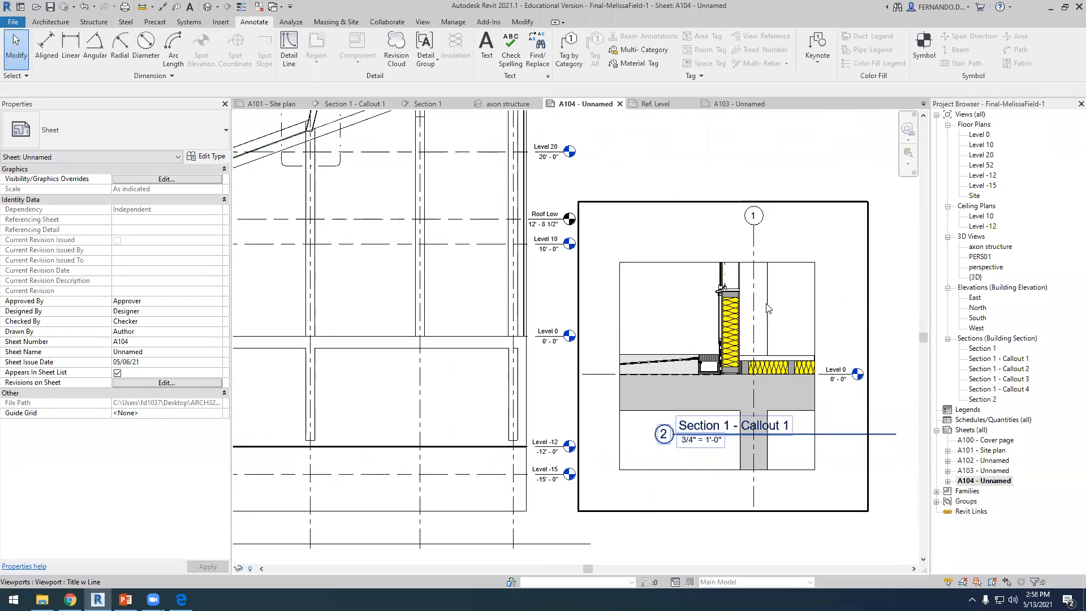
scroll(606, 391, "up", 2)
scroll(606, 391, "down", 2)
scroll(597, 398, "up", 3)
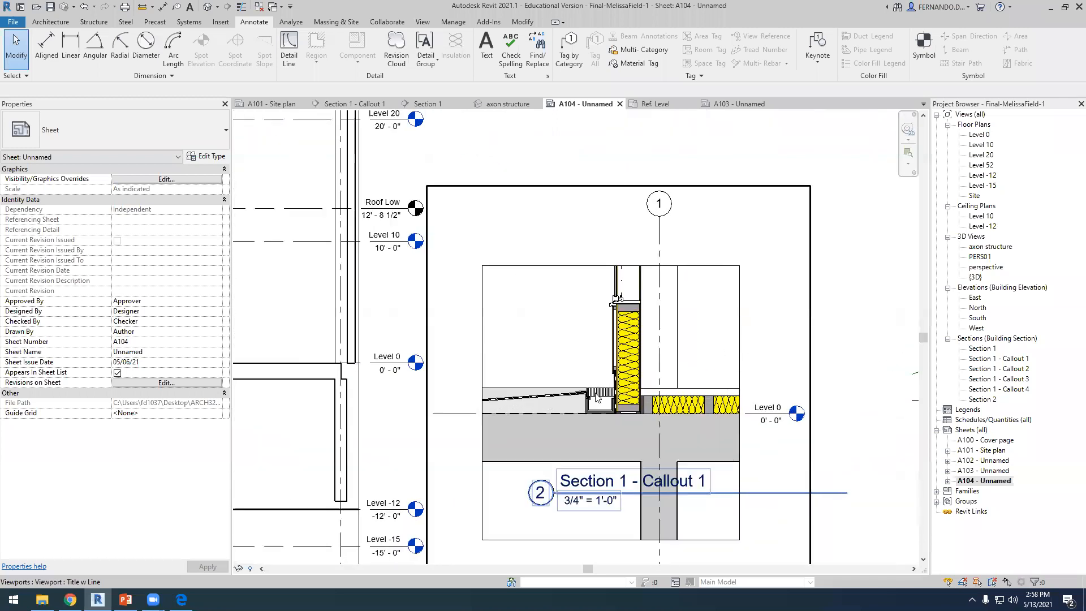
Move the Section 1 - Callout 1 view title below its detail on sheet A104 and save the project.
scroll(591, 433, "down", 4)
left_click_drag(690, 455, 679, 490)
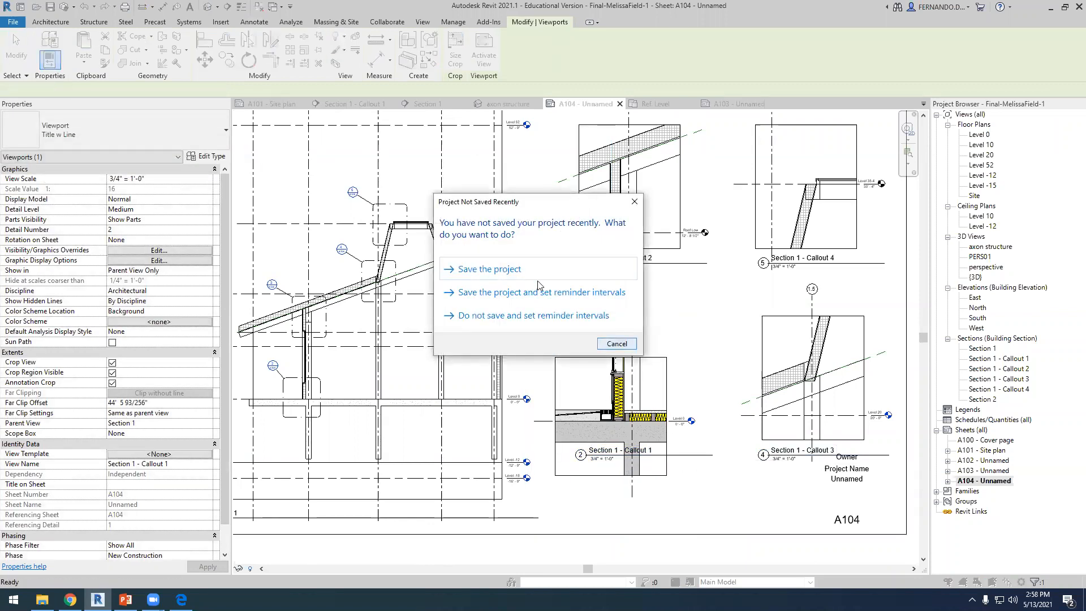
left_click(537, 271)
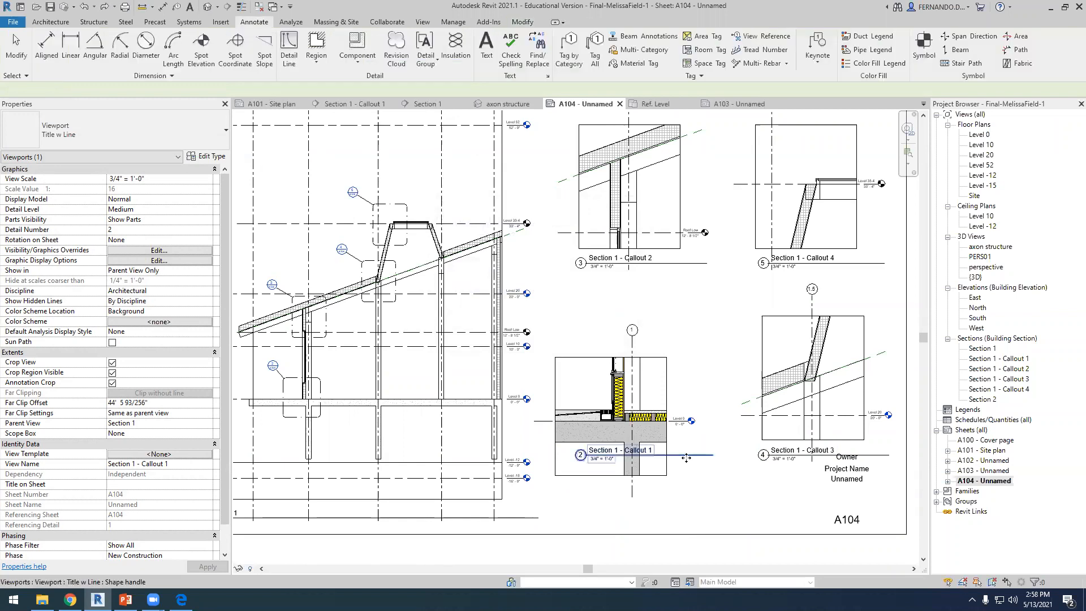
left_click_drag(595, 453, 600, 495)
left_click(647, 526)
scroll(755, 429, "down", 1)
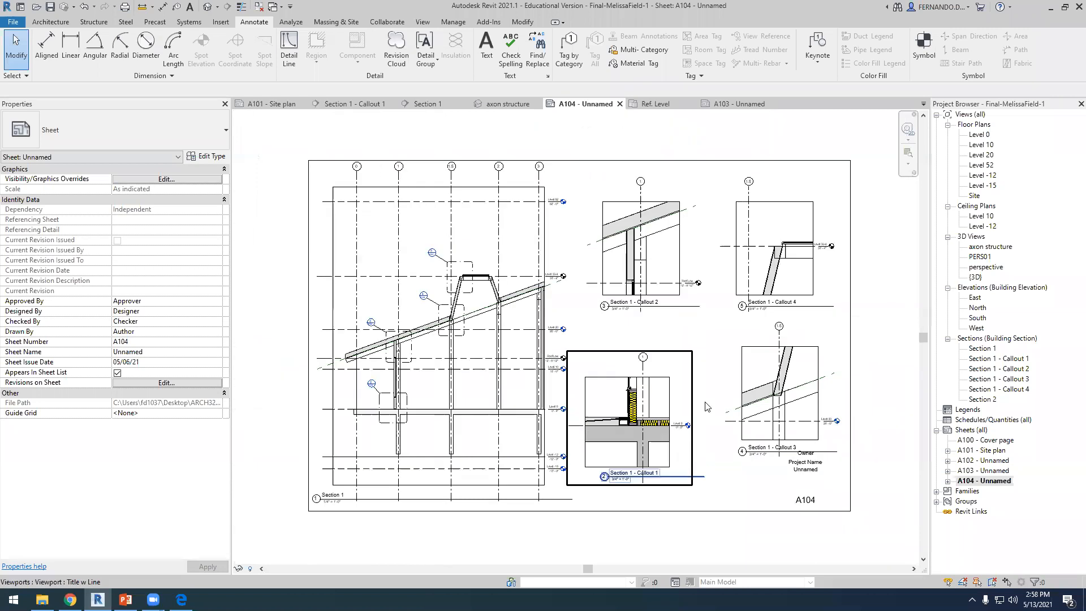
Examine the roof and inclined skylight wall junction in Section 1 - Callout 3, and its relation to Callout 4.
scroll(814, 430, "up", 3)
scroll(816, 429, "up", 3)
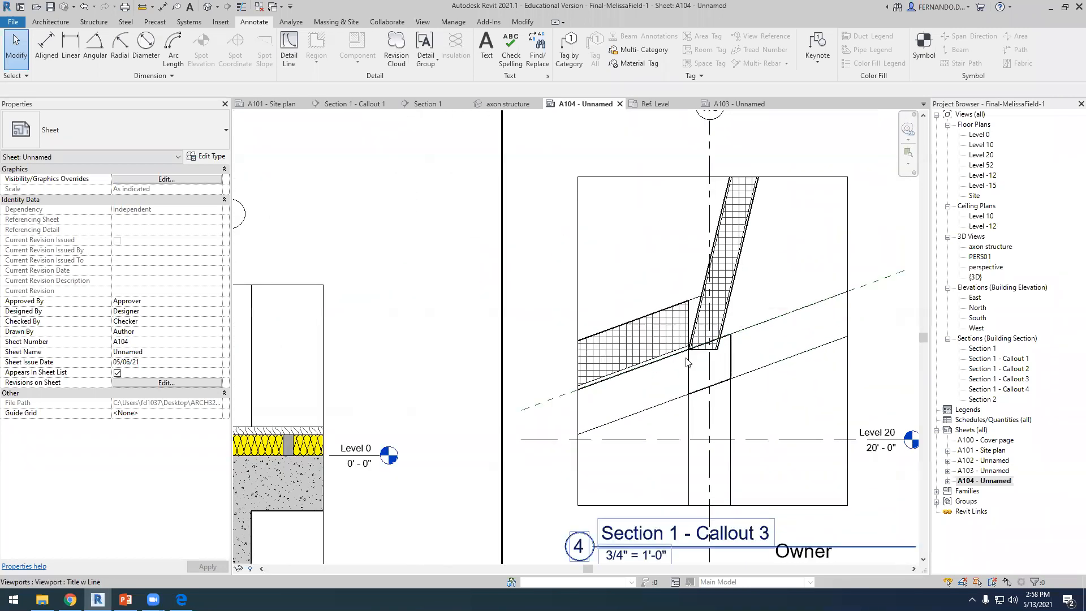
scroll(690, 359, "down", 1)
scroll(702, 363, "up", 1)
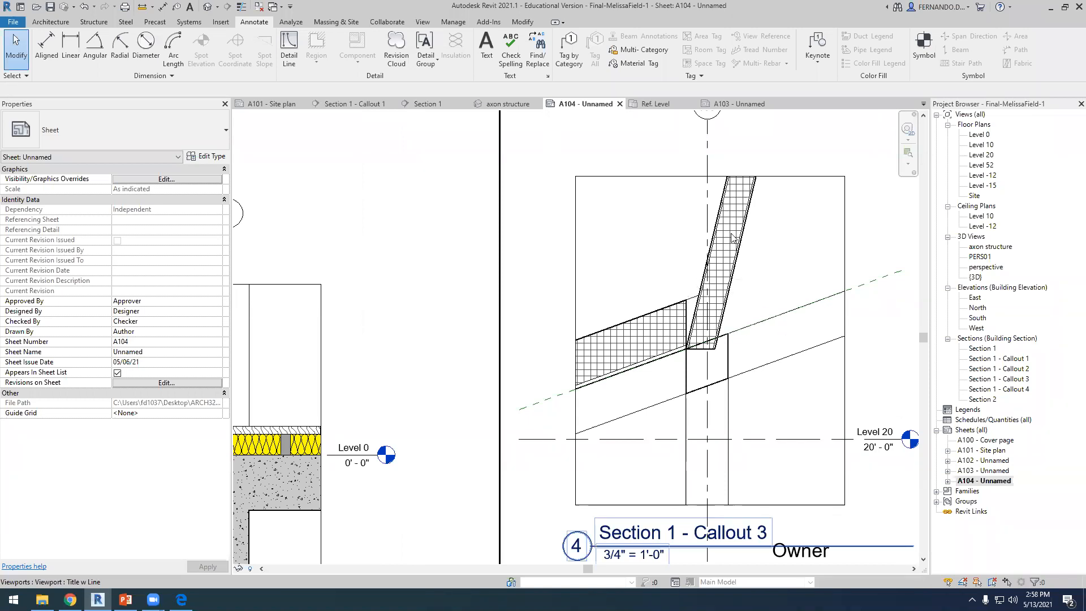
scroll(620, 412, "down", 2)
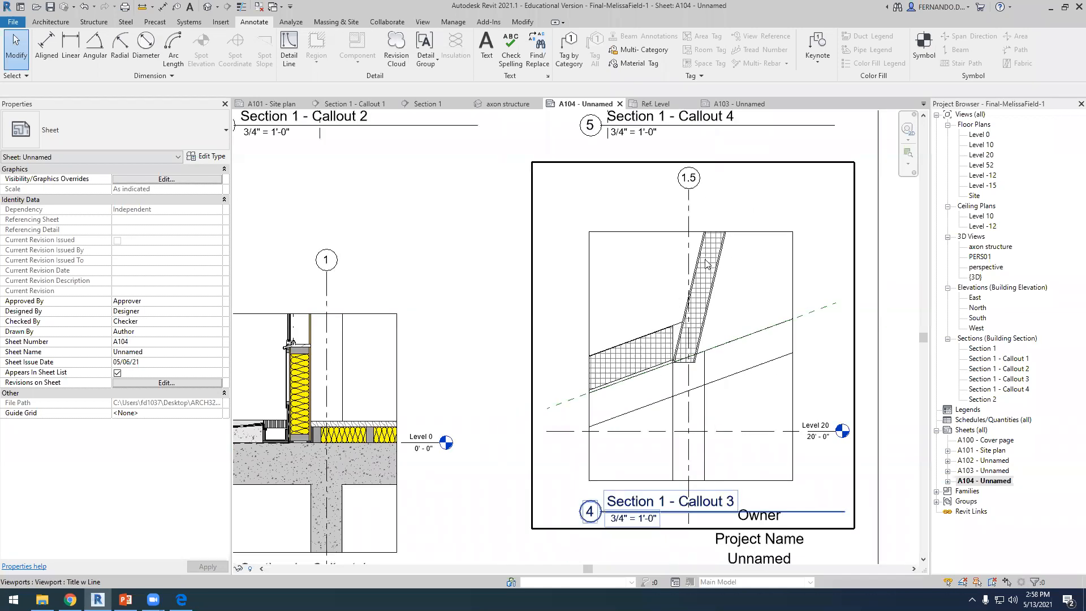
scroll(695, 318, "up", 2)
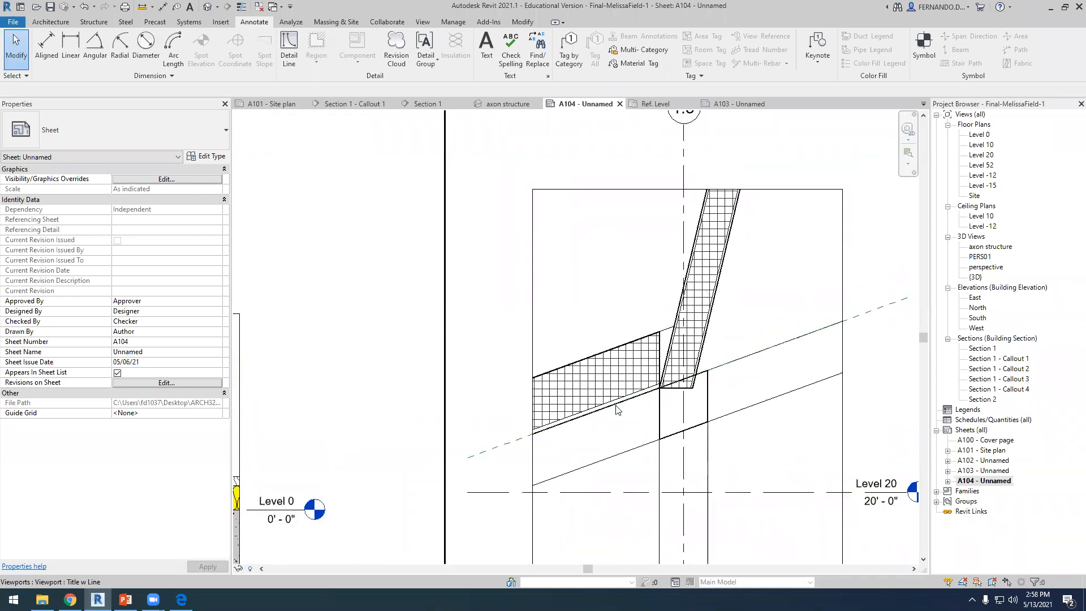
scroll(618, 409, "down", 4)
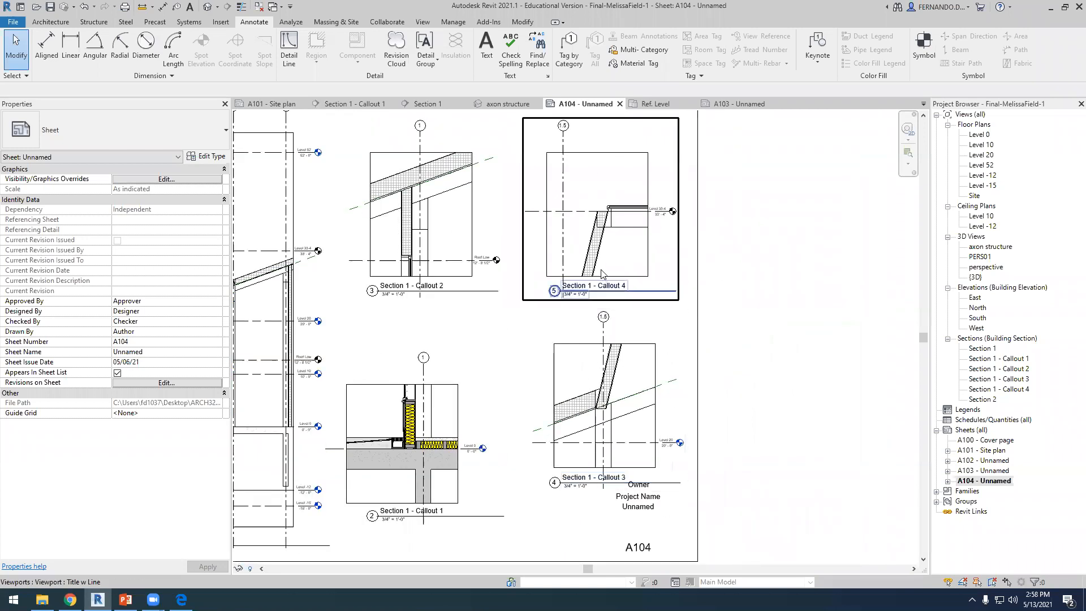
scroll(602, 274, "up", 1)
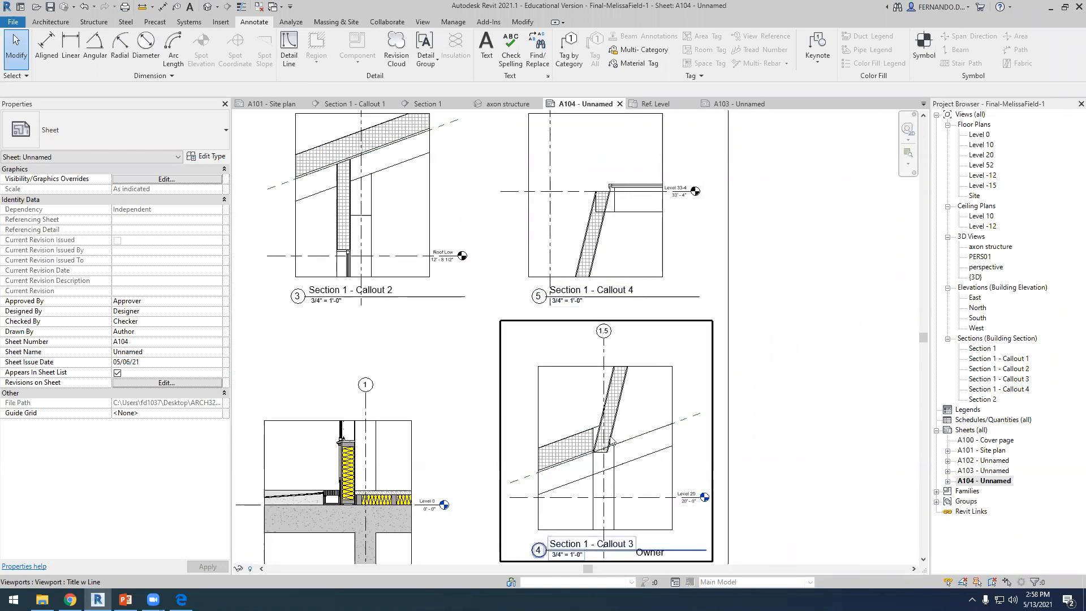
scroll(593, 464, "up", 2)
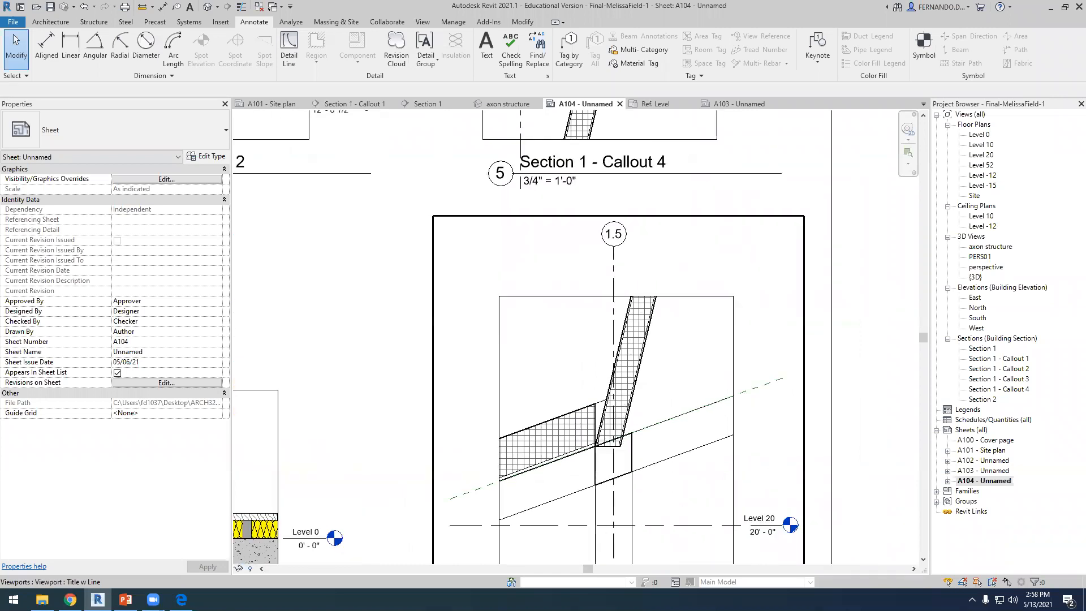
Switch to the PowerPoint presentation and study the skylight photo and curb details on slides 26 and 27.
left_click(125, 599)
scroll(112, 419, "down", 10)
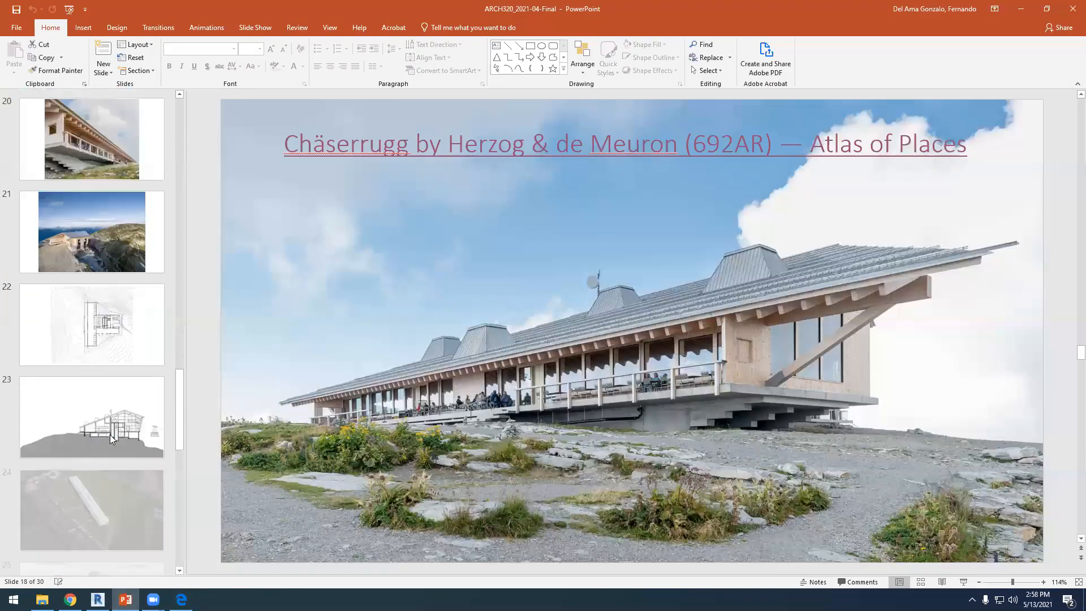
scroll(112, 439, "down", 1)
scroll(113, 390, "up", 2)
left_click(114, 336)
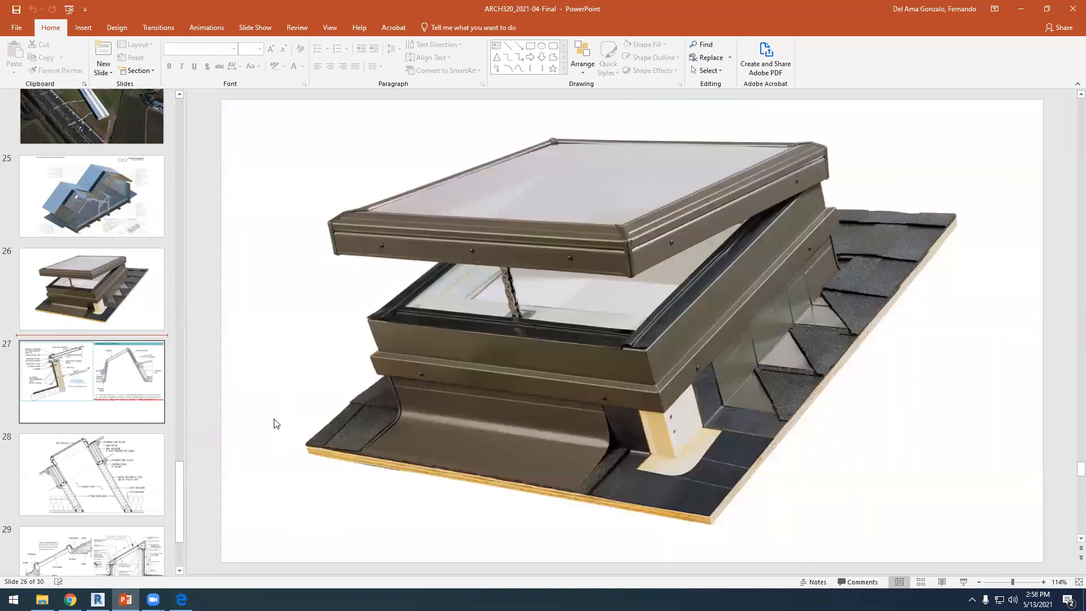
left_click(113, 388)
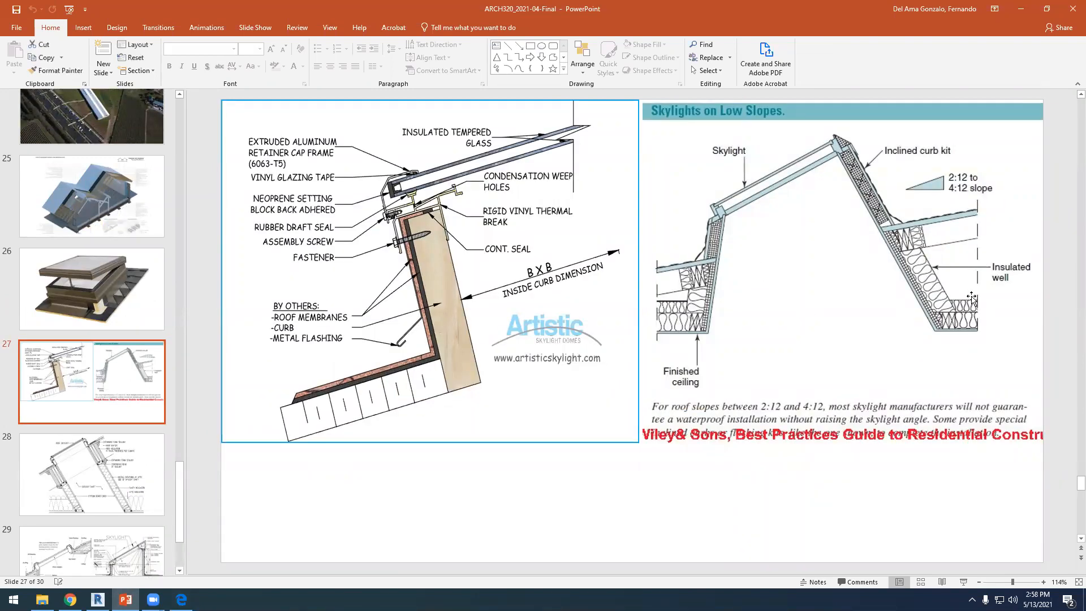
scroll(707, 310, "up", 2)
scroll(701, 314, "down", 3)
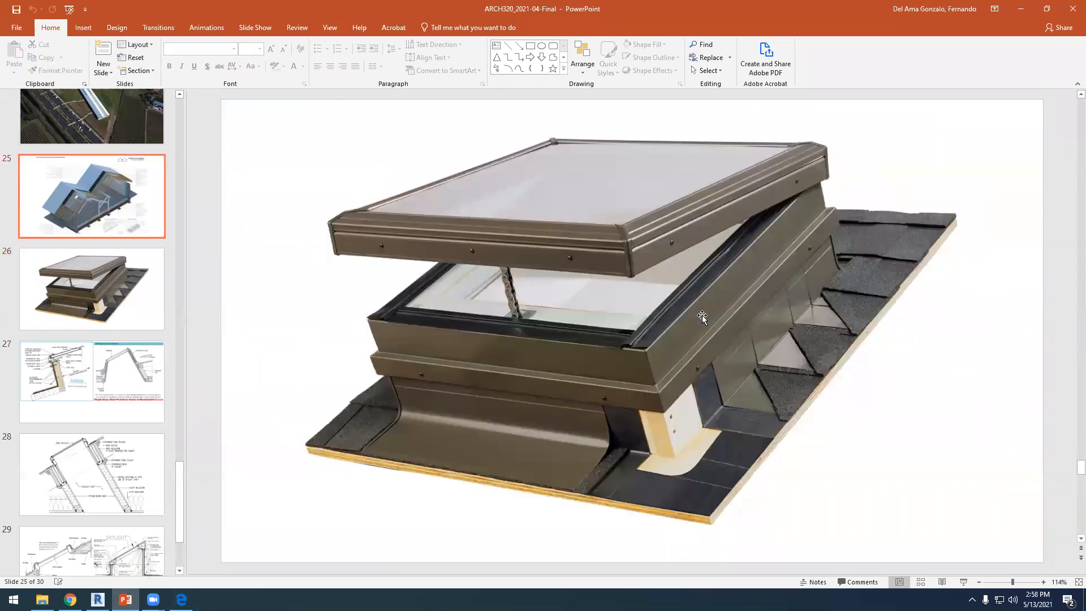
scroll(696, 323, "up", 1)
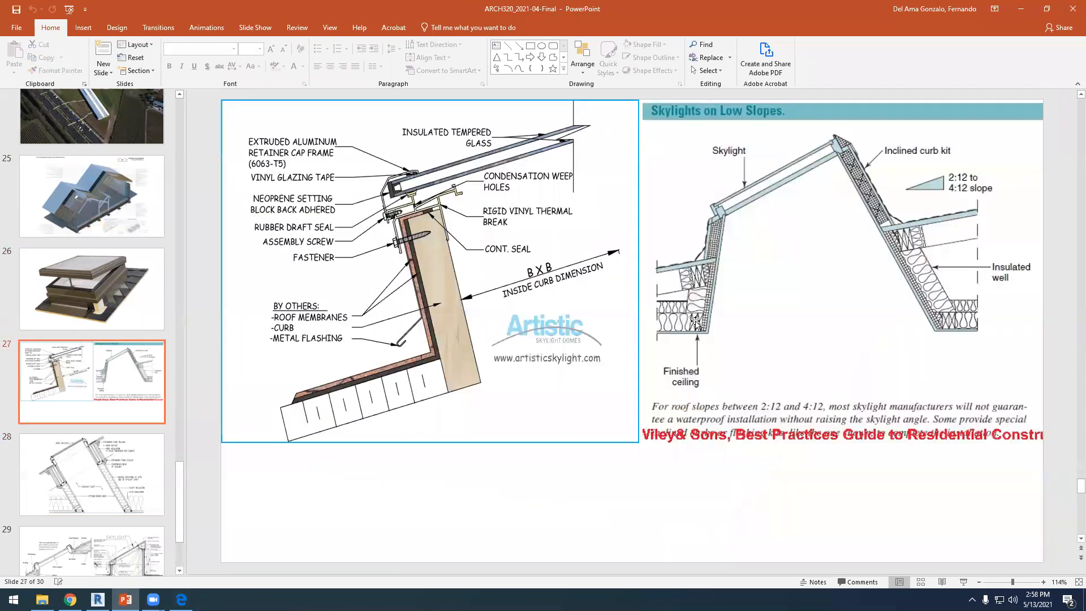
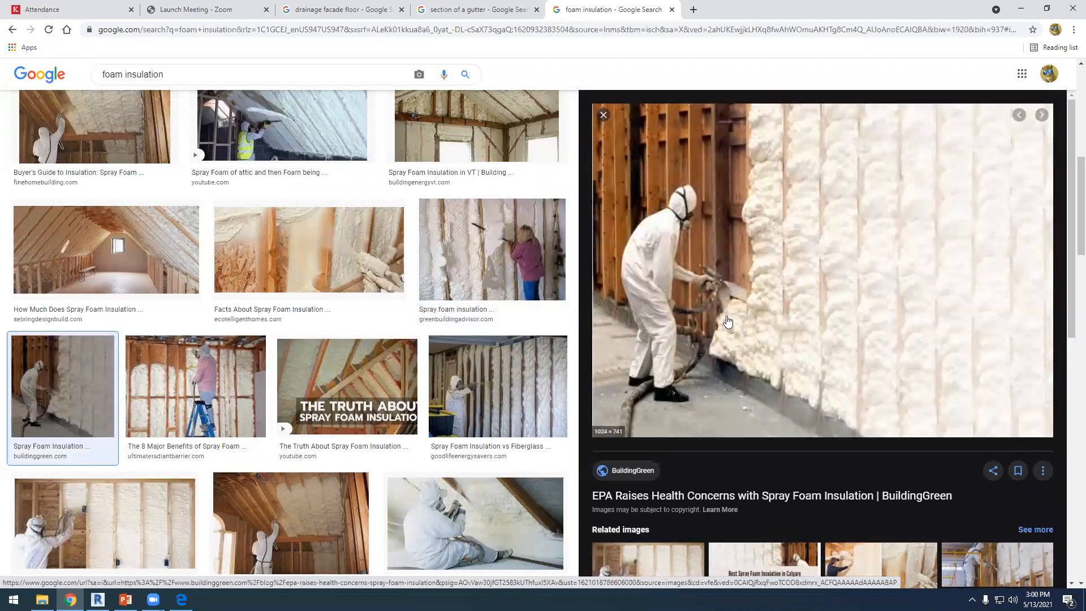
Browse the foam insulation image results in the browser for spray foam wall and roof examples.
scroll(792, 349, "up", 2)
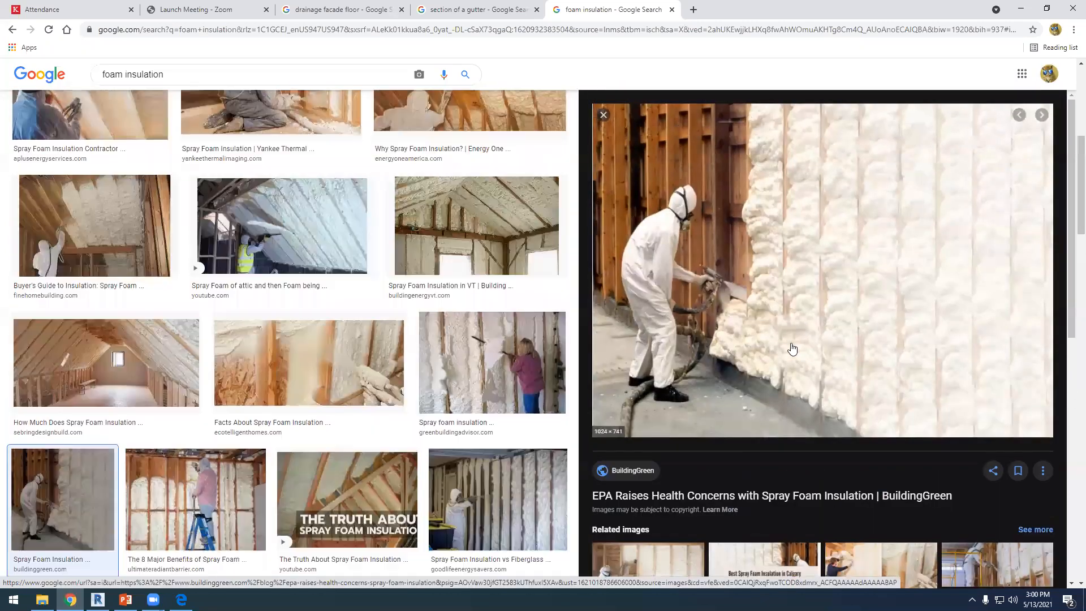
scroll(746, 362, "up", 1)
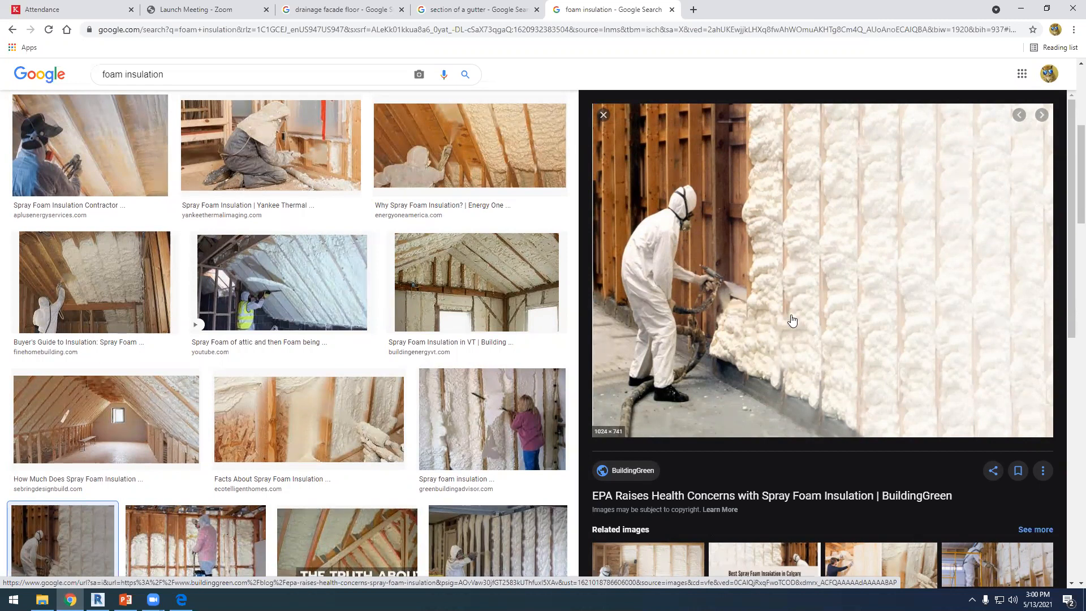
scroll(499, 375, "down", 7)
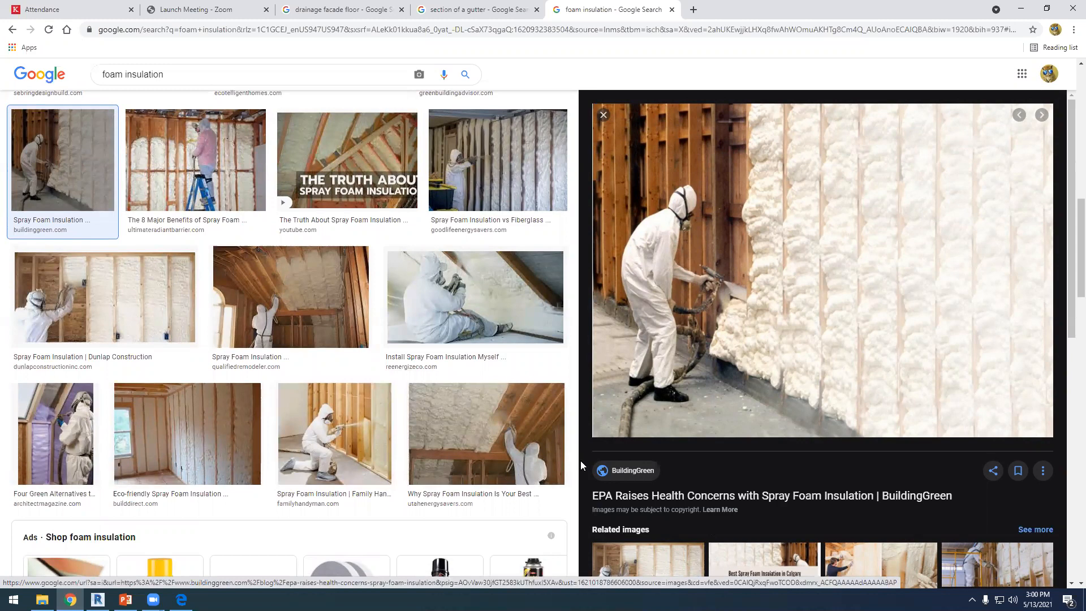
Examine the Yankee Thermal Imaging spray foam photo and its related images in the foam insulation results.
scroll(447, 406, "up", 5)
scroll(677, 319, "up", 6)
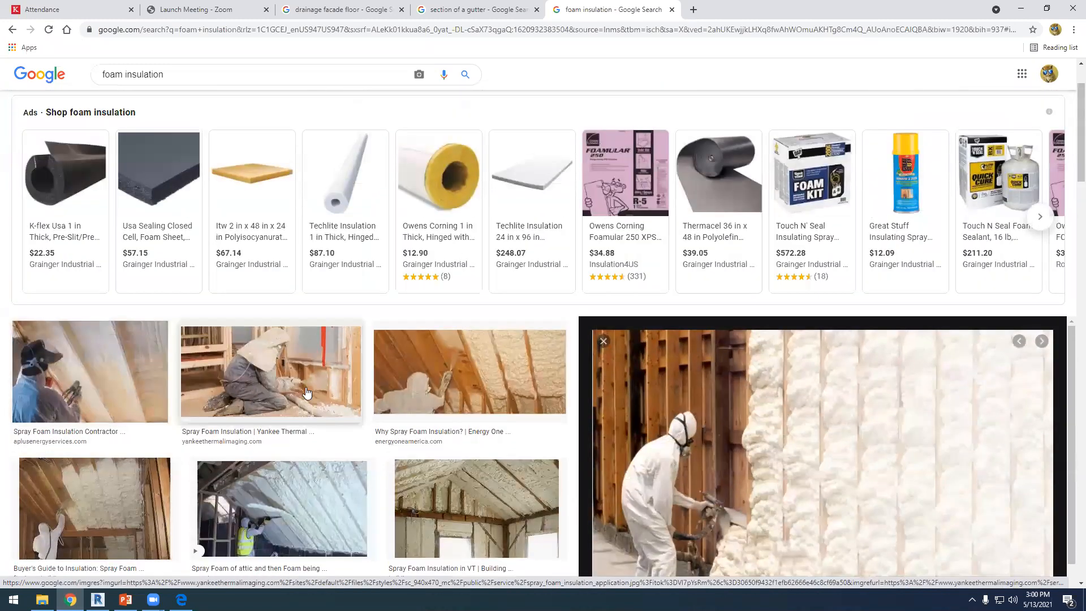
left_click(306, 392)
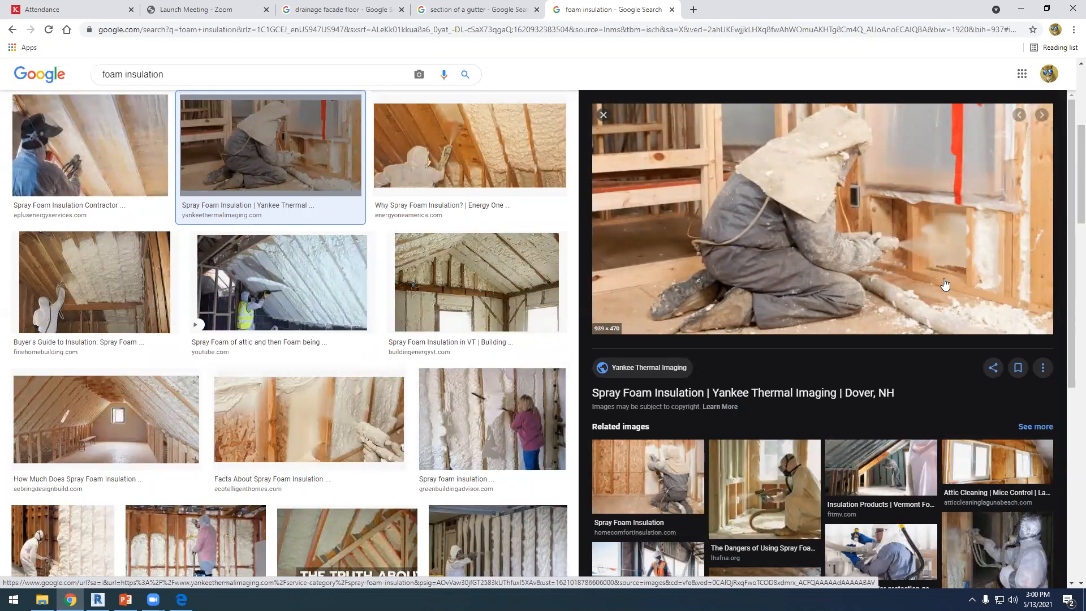
scroll(842, 355, "down", 2)
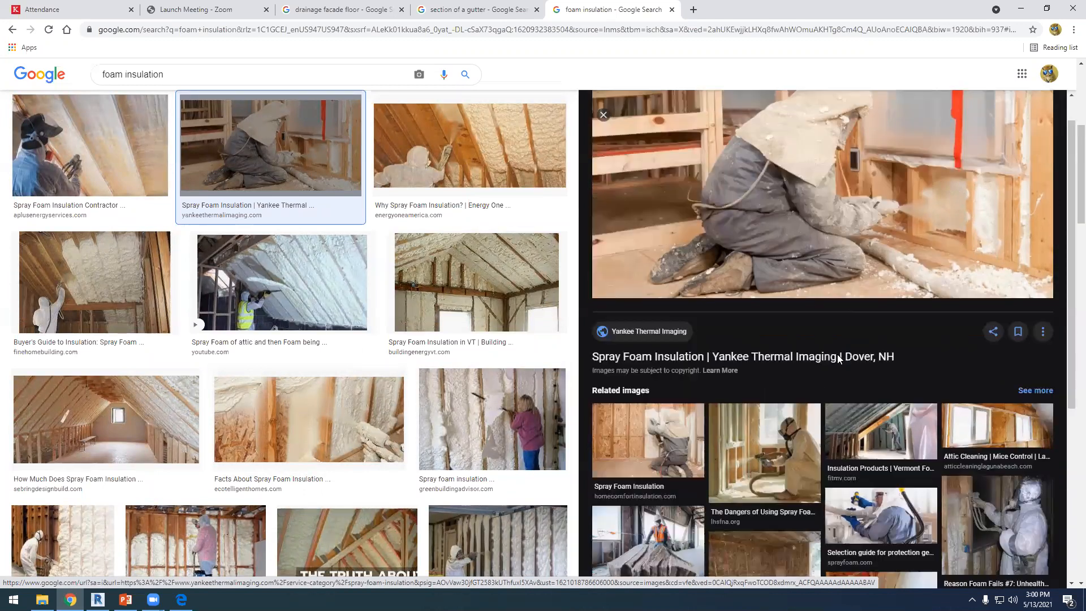
scroll(836, 361, "down", 2)
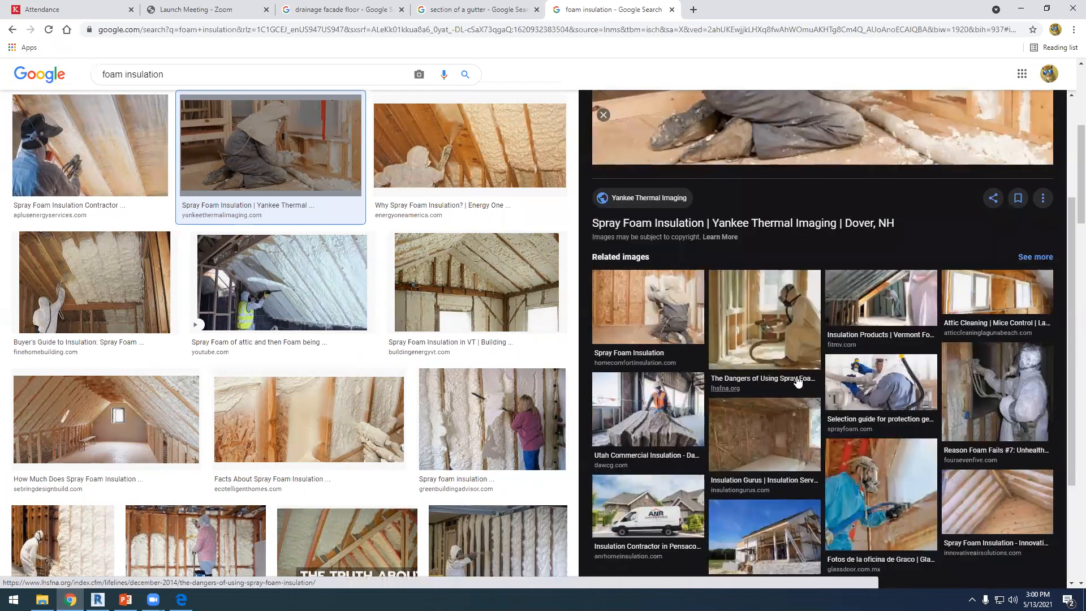
scroll(798, 380, "down", 2)
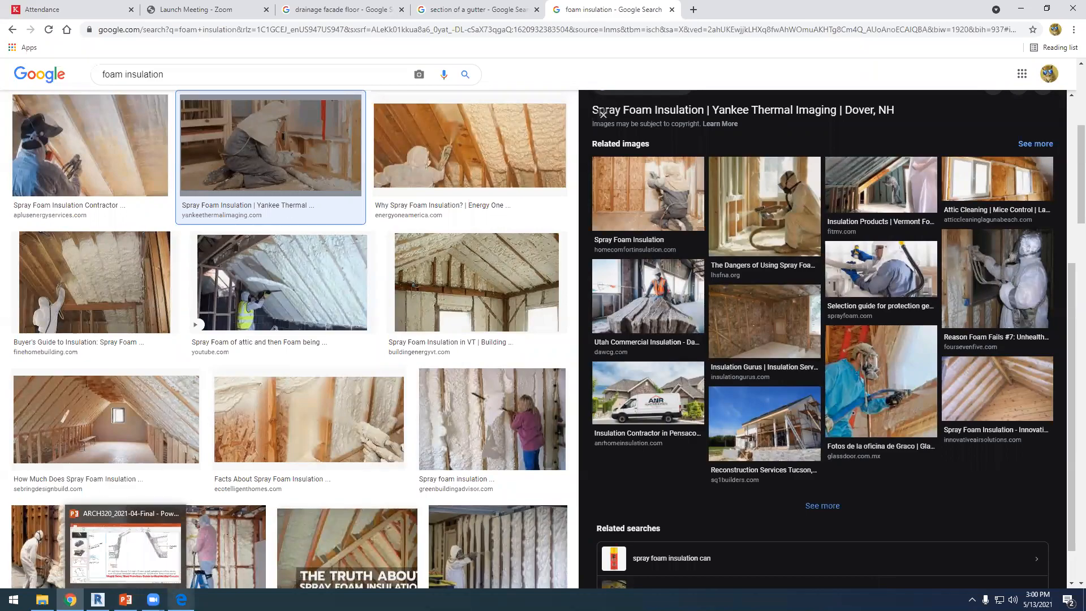
Switch to the PowerPoint presentation and review the insulated skylight well section on slide 27.
left_click(97, 600)
left_click(126, 599)
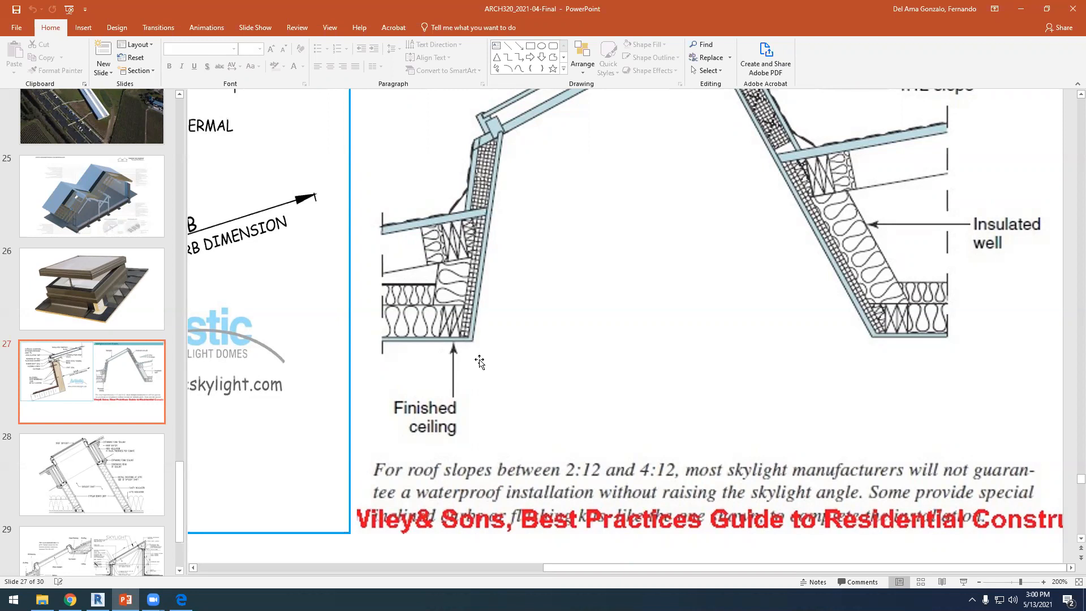
scroll(445, 256, "up", 1)
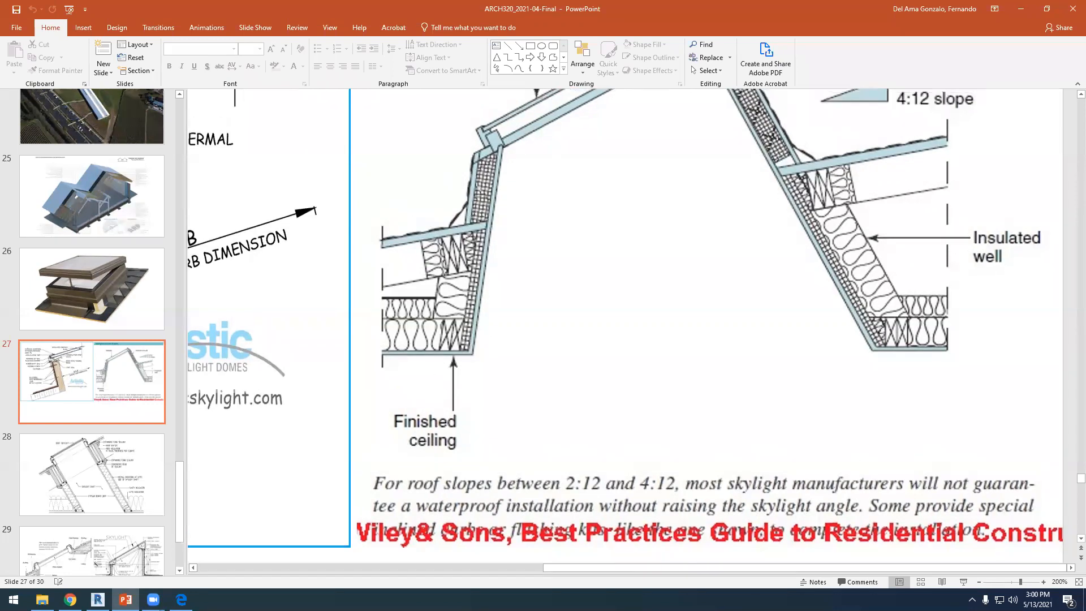
Switch to Revit and examine the roof and skylight wall junction in Section 1 - Callout 3 on sheet A104.
left_click(97, 599)
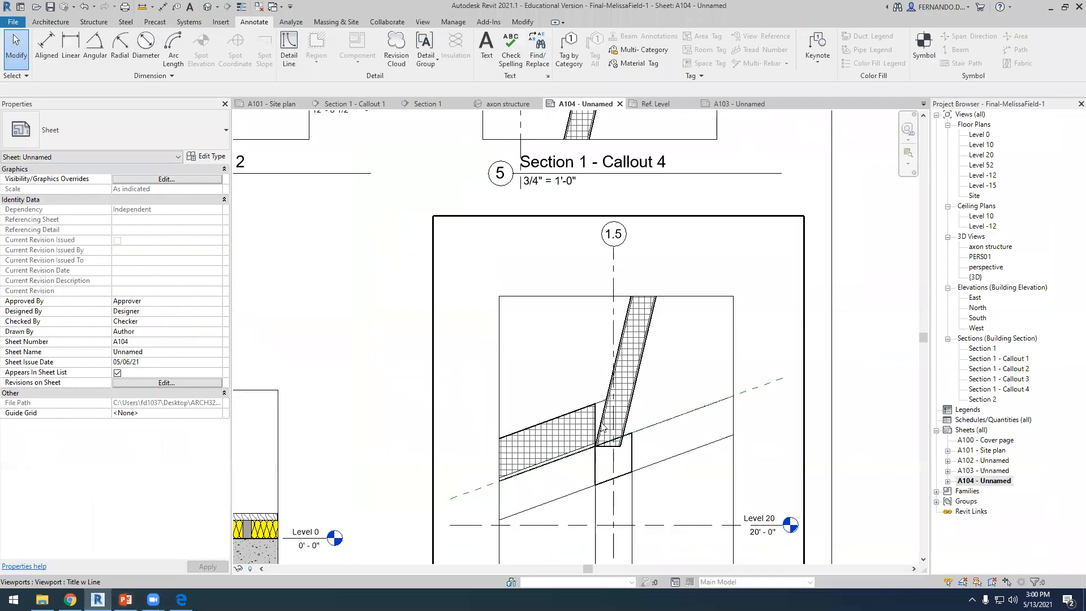
scroll(595, 417, "up", 2)
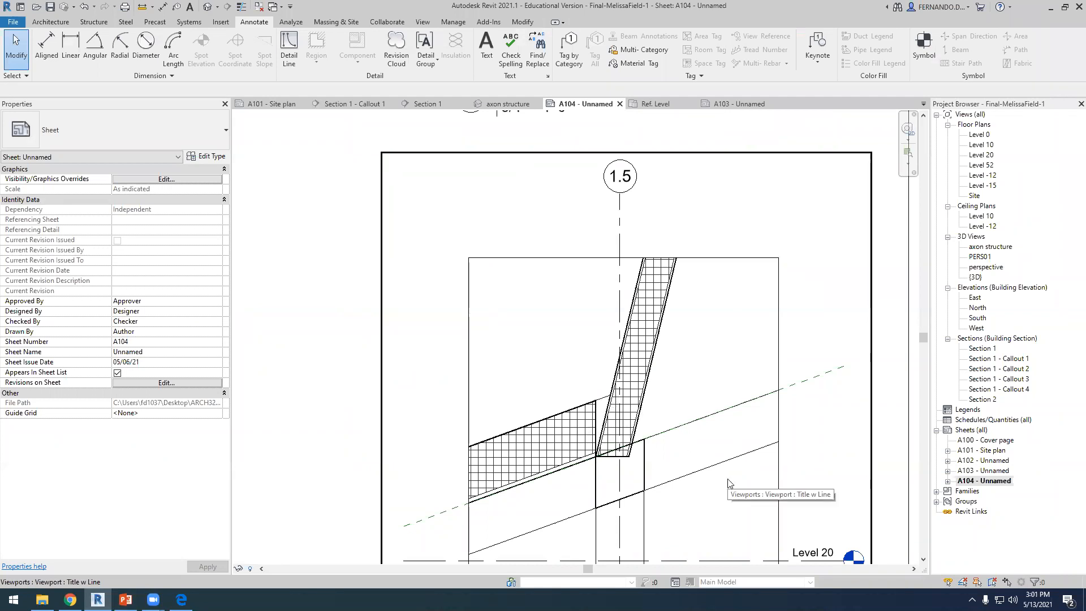
scroll(433, 403, "down", 2)
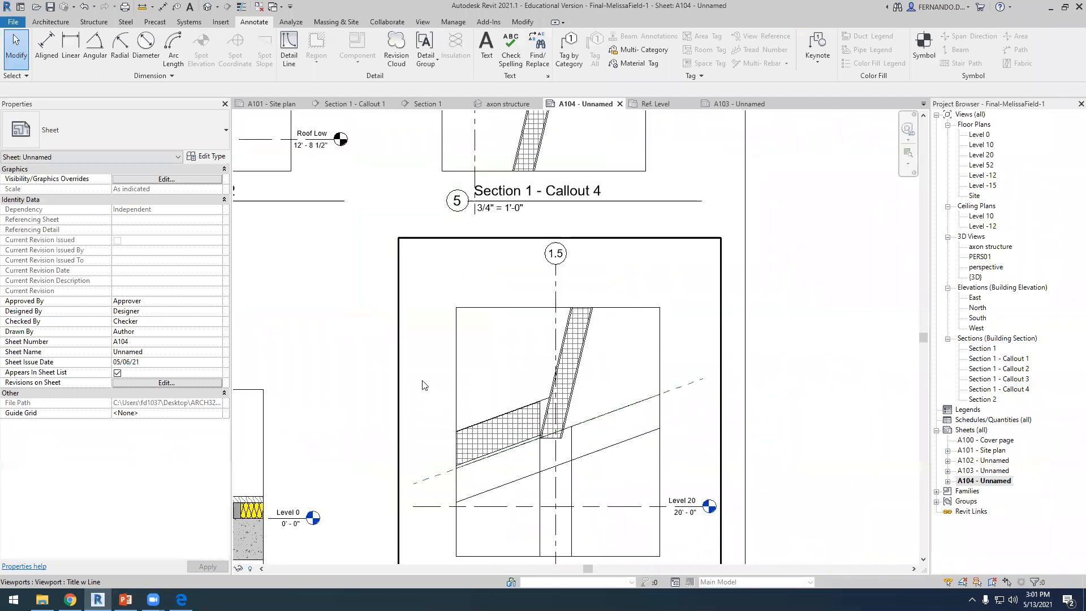
scroll(599, 446, "down", 1)
scroll(429, 405, "up", 2)
scroll(452, 368, "down", 3)
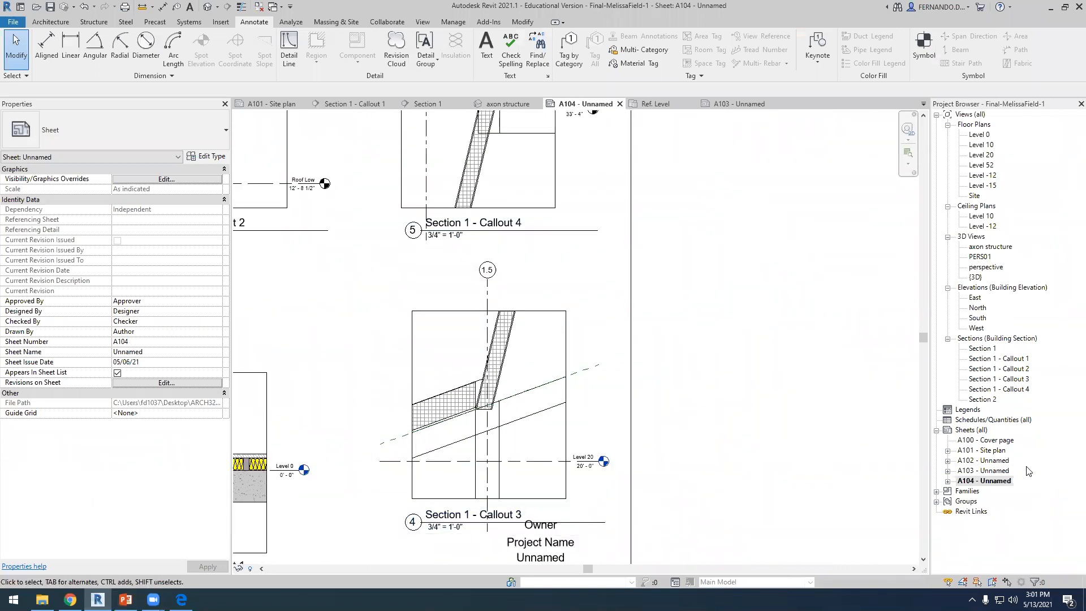
Open the Section 1 - Callout 3 view and inspect the roof piece under the skylight wall and the adjoining LVL joist.
double_click(1015, 379)
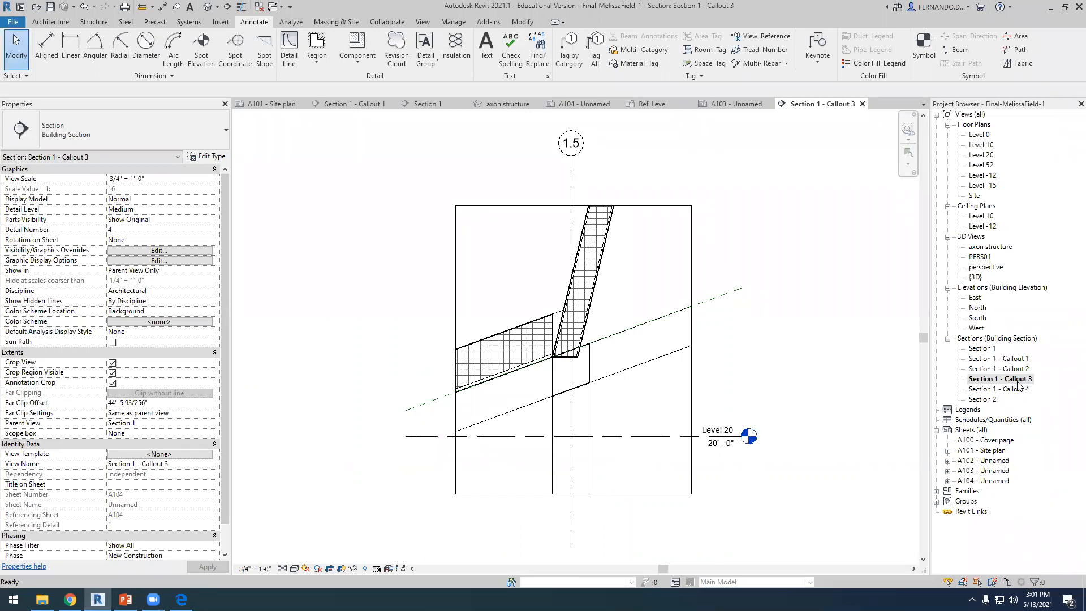
left_click(580, 371)
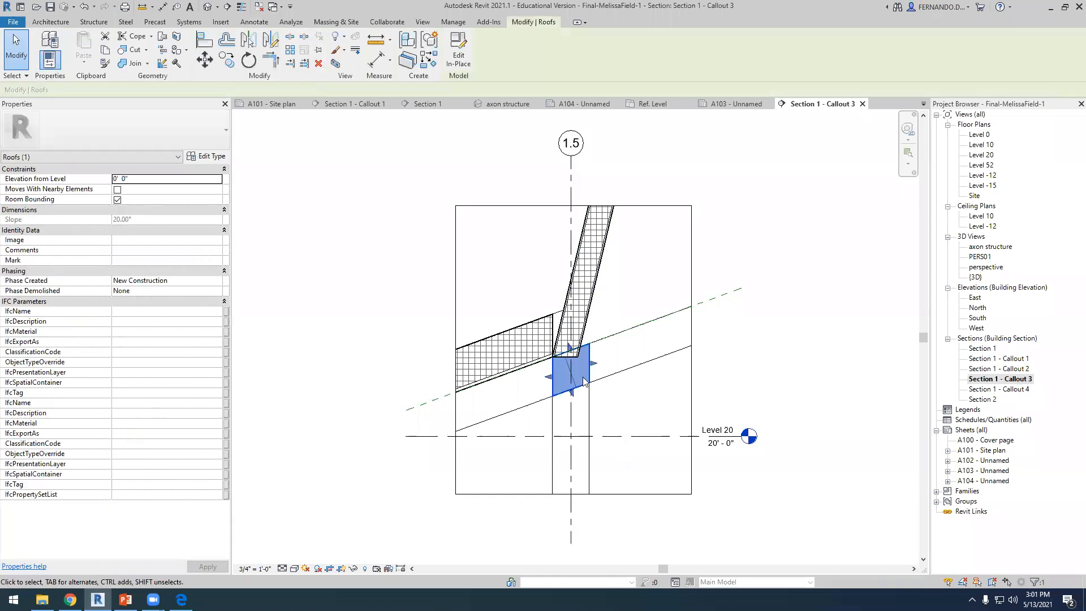
scroll(584, 382, "up", 2)
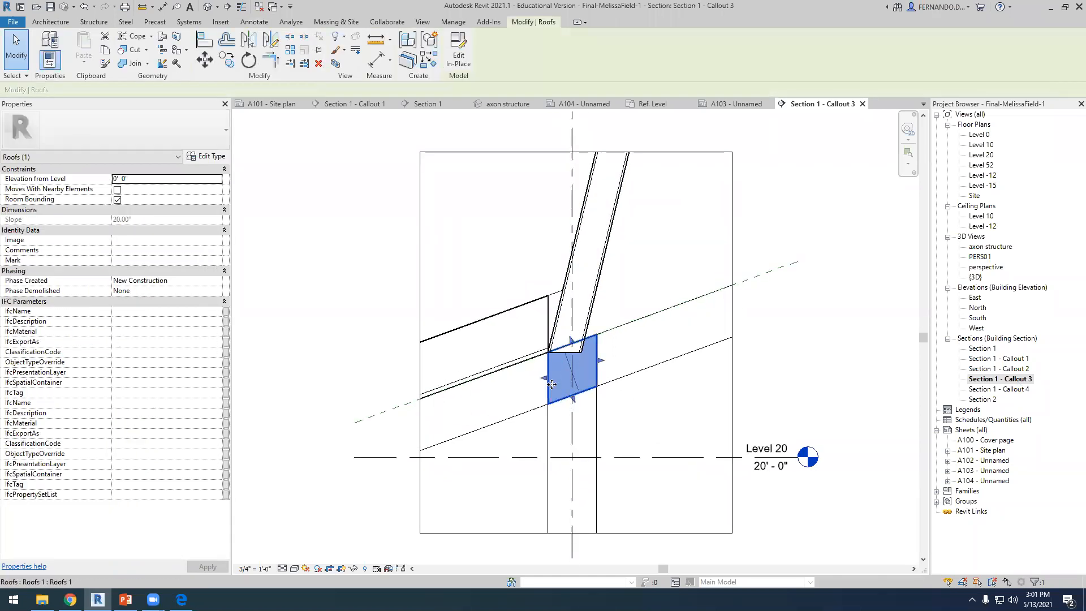
left_click(492, 425)
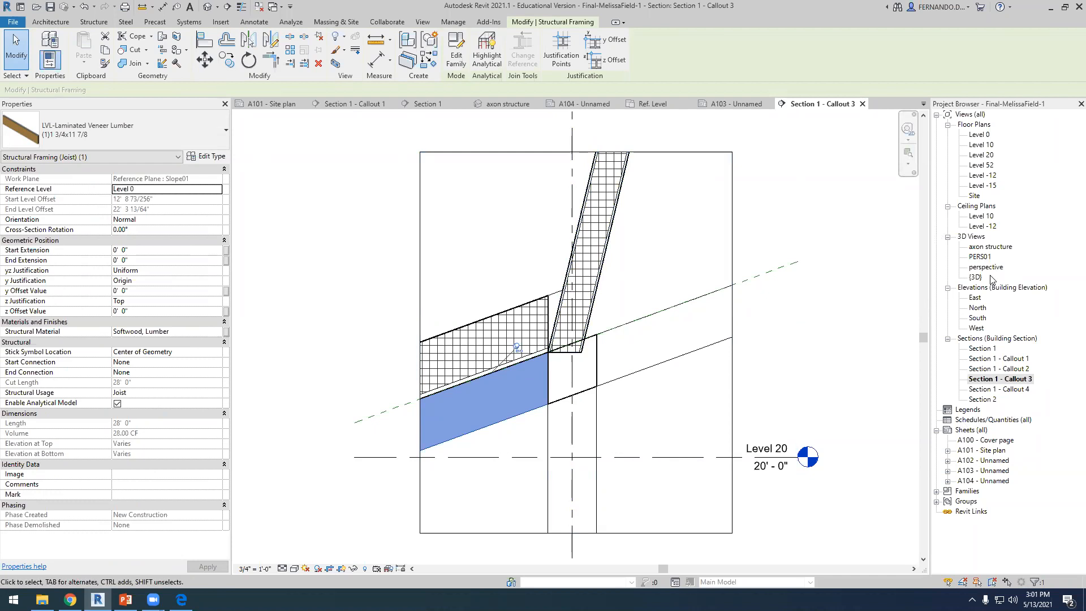
Open the axon structure 3D view and inspect the roof piece beneath the lower edge of the cut skylight.
double_click(998, 249)
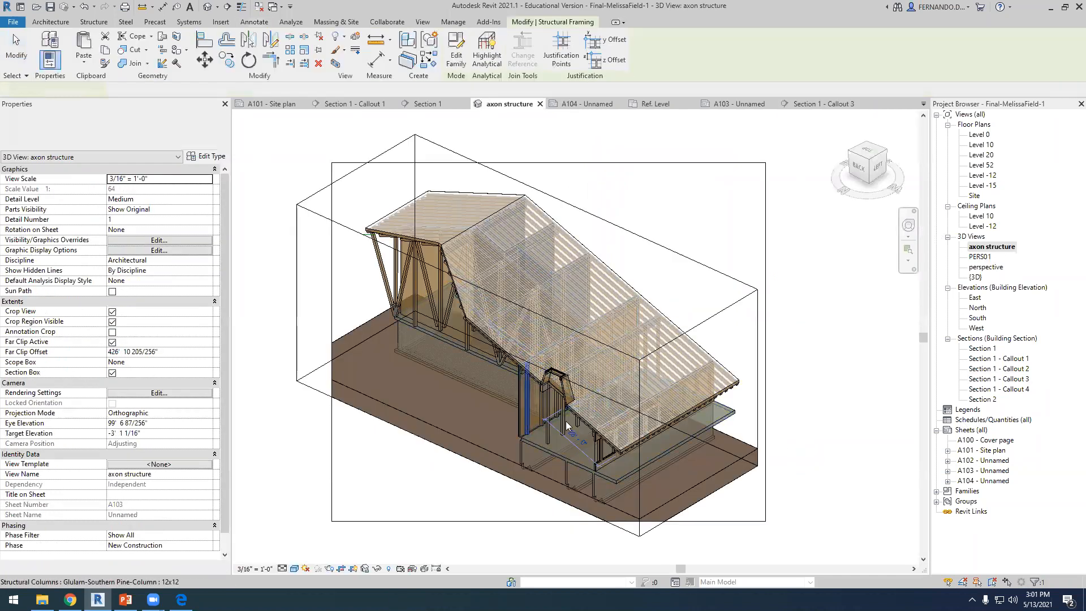
scroll(581, 406, "up", 2)
left_click(600, 419)
scroll(625, 433, "up", 4)
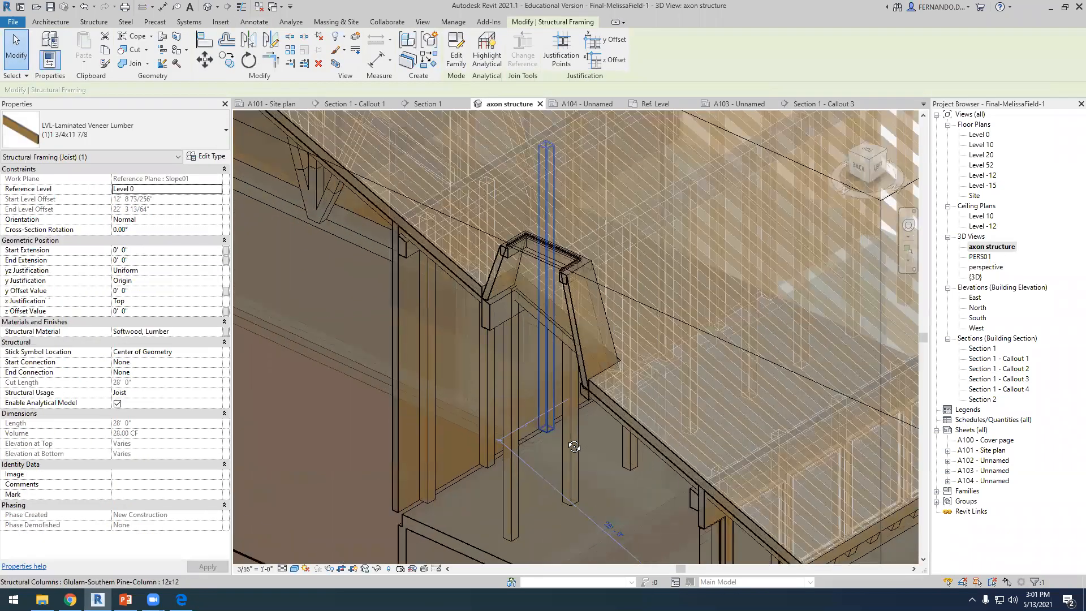
scroll(625, 434, "up", 5)
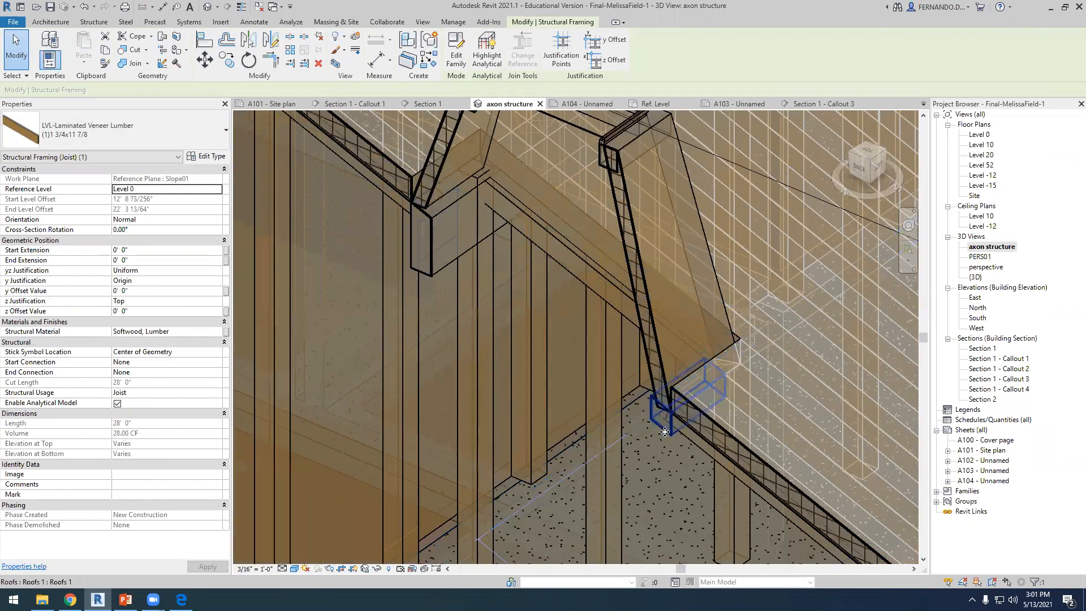
left_click(715, 418)
left_click(664, 425)
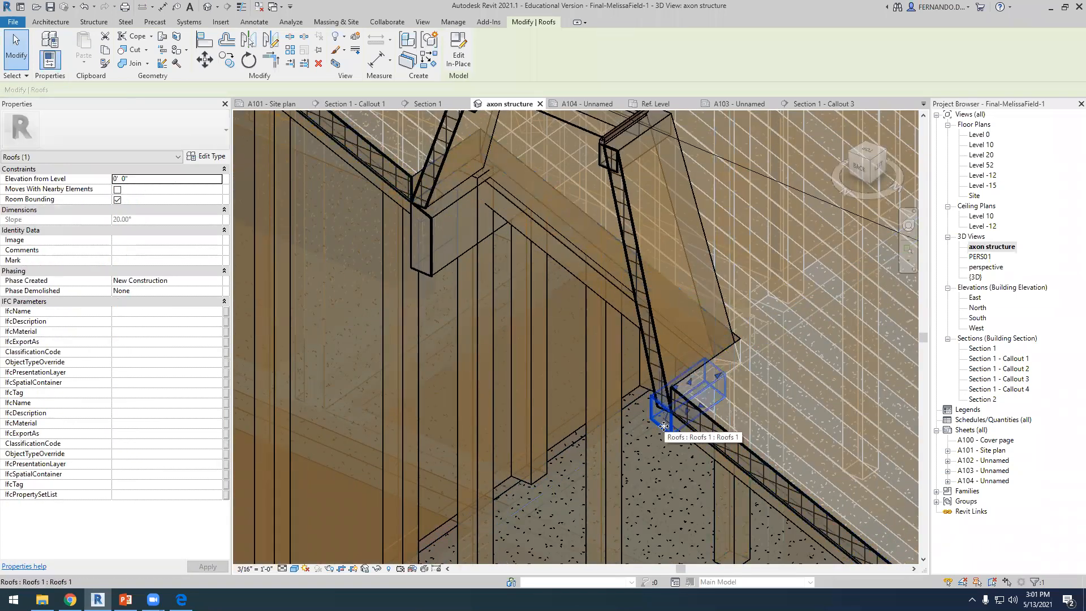
scroll(663, 396, "down", 3)
scroll(663, 396, "up", 3)
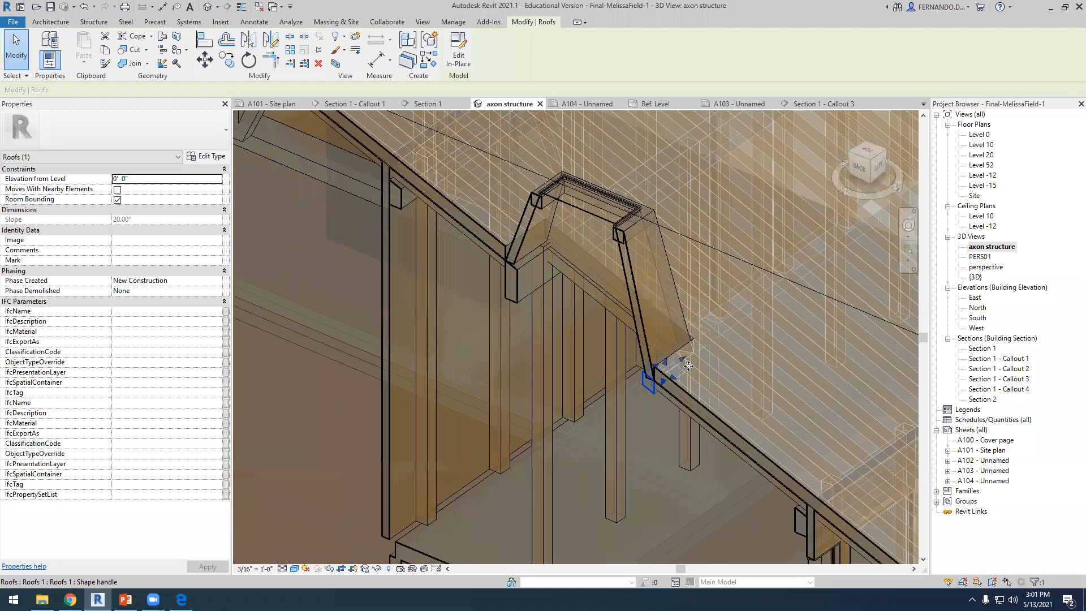
Extend the section box in the axon structure view to include the whole skylight.
scroll(697, 407, "down", 8)
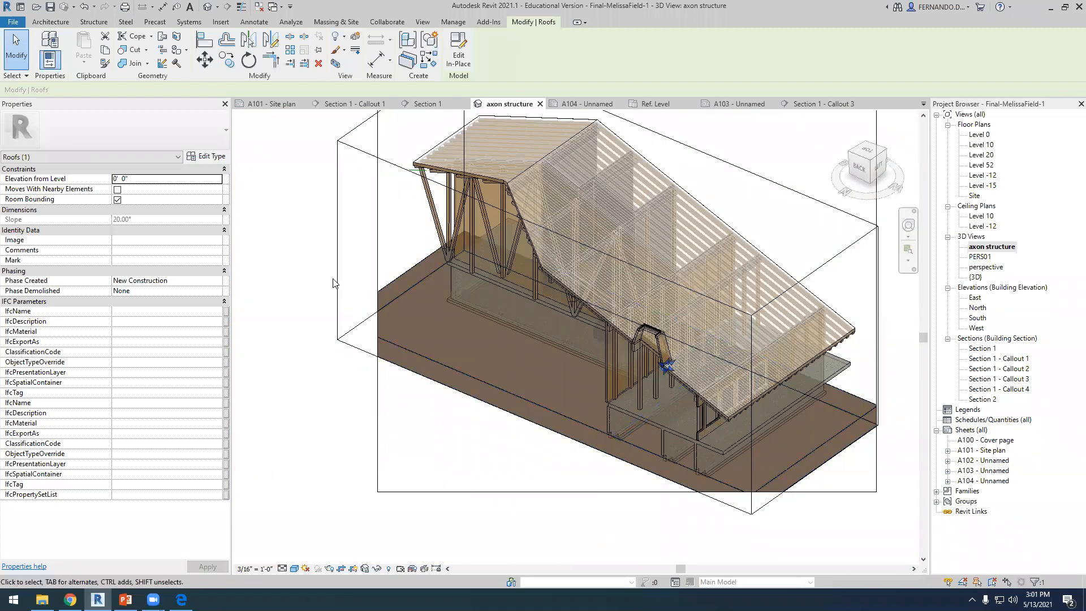
left_click(336, 282)
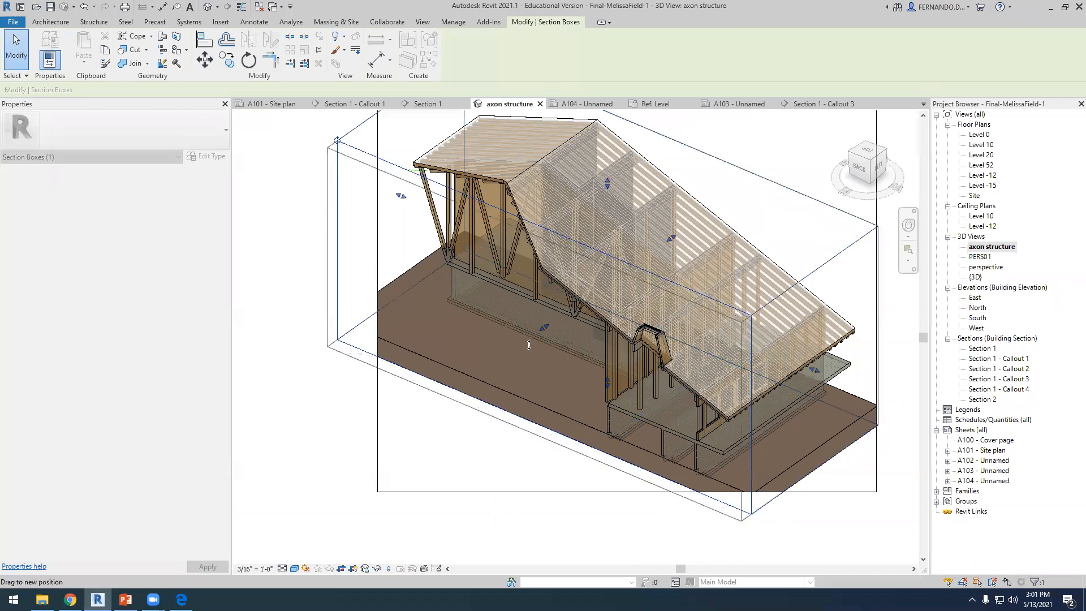
scroll(679, 347, "up", 4)
scroll(703, 352, "up", 3)
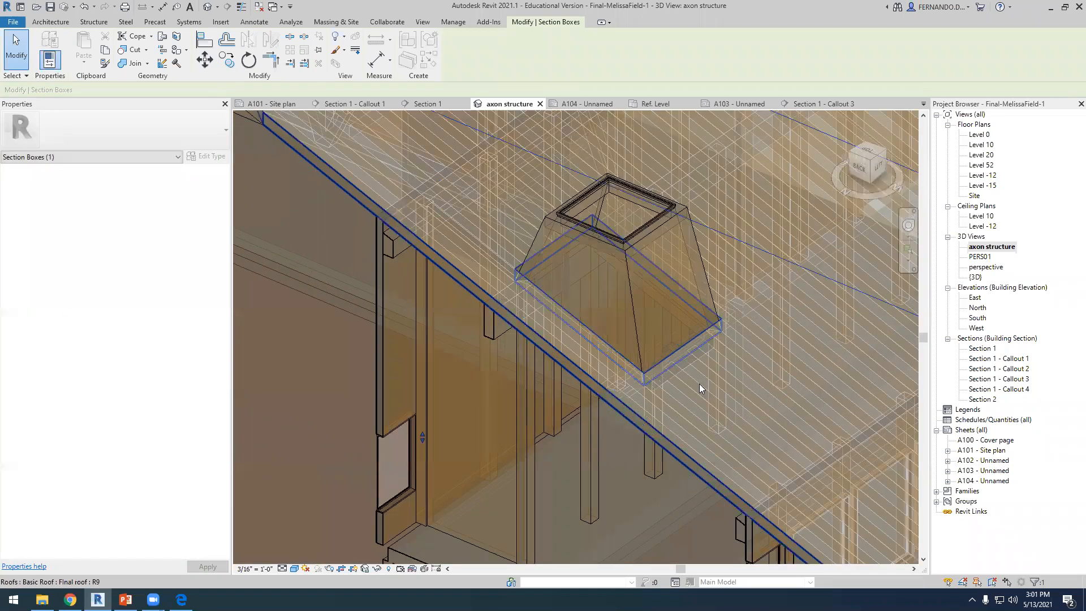
Examine how the LVL roof joists meet the header piece along the skylight's lower edge in the axon structure view.
left_click(726, 392)
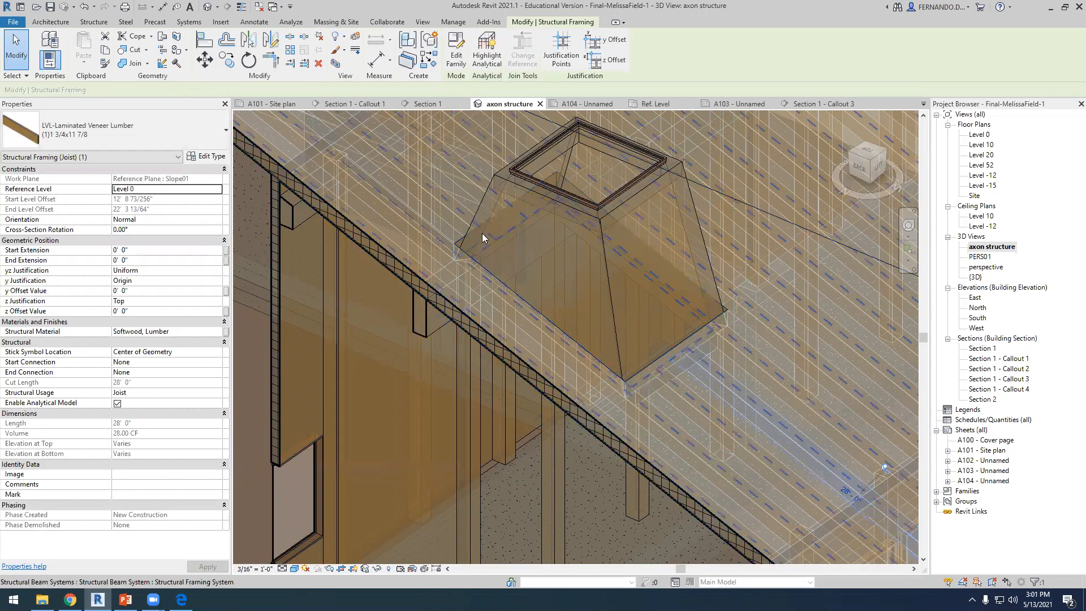
left_click(666, 446)
left_click(664, 367)
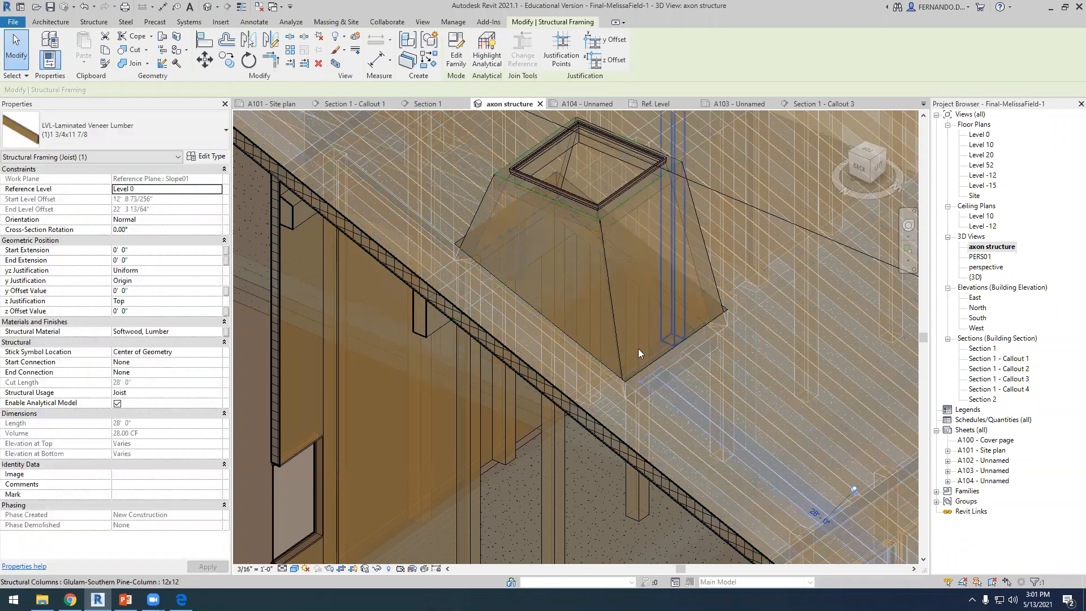
scroll(628, 387, "up", 3)
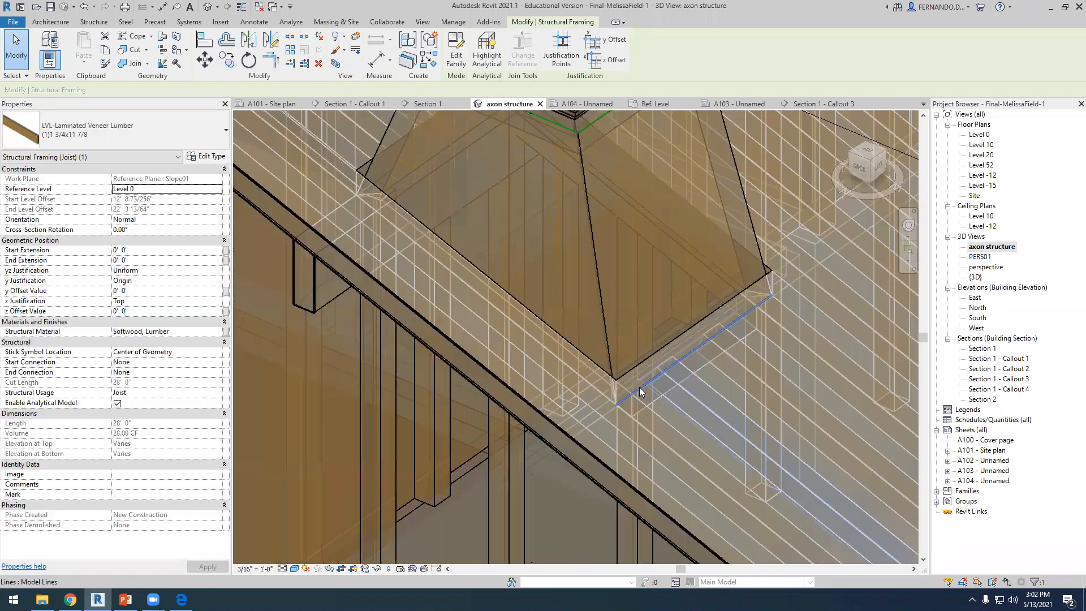
left_click(745, 341)
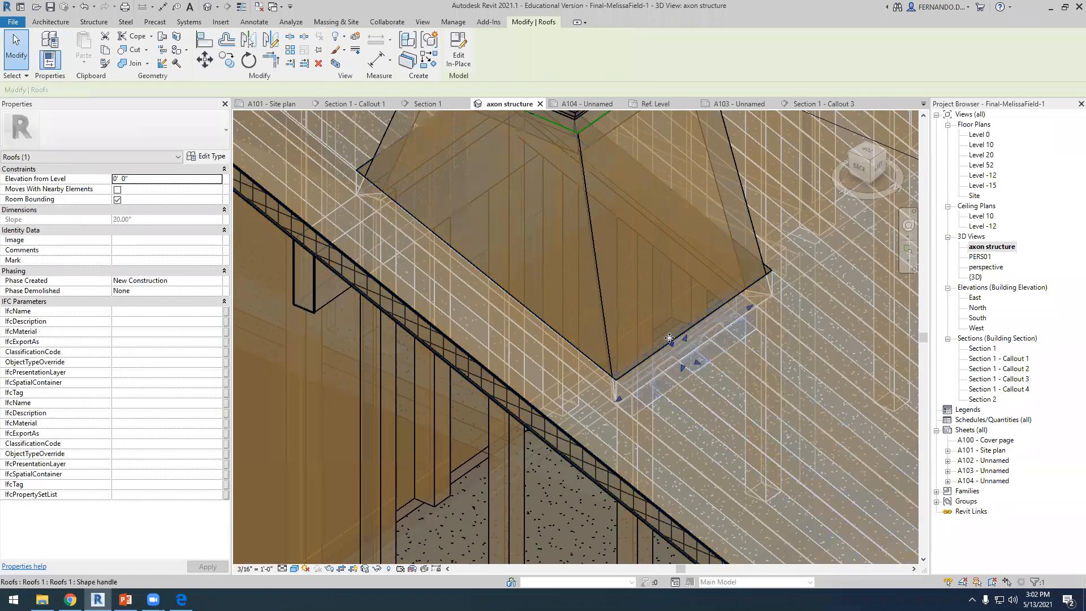
scroll(691, 387, "up", 3)
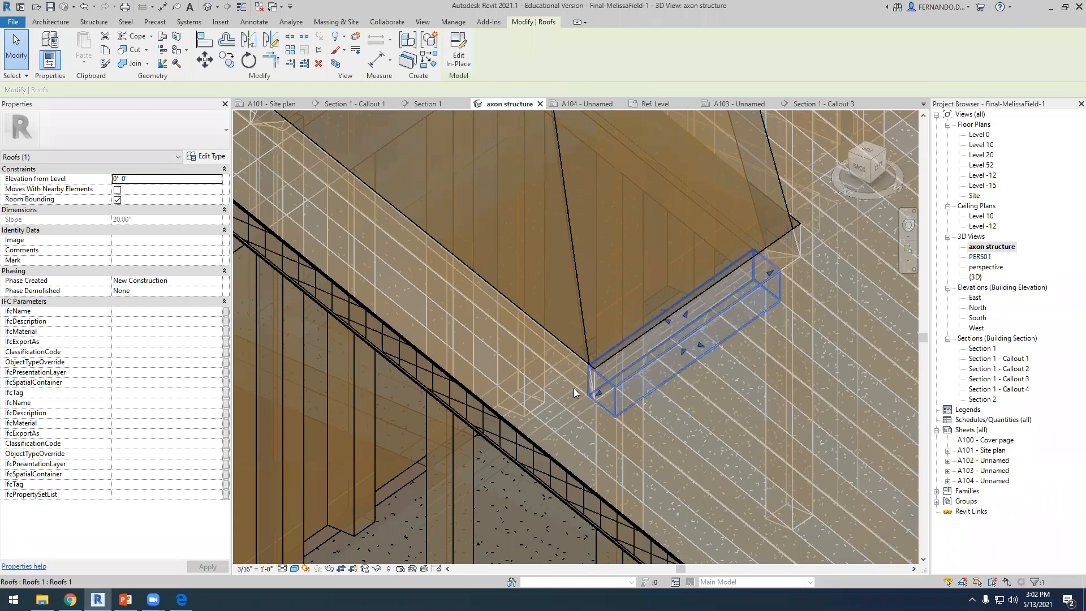
scroll(691, 355, "up", 3)
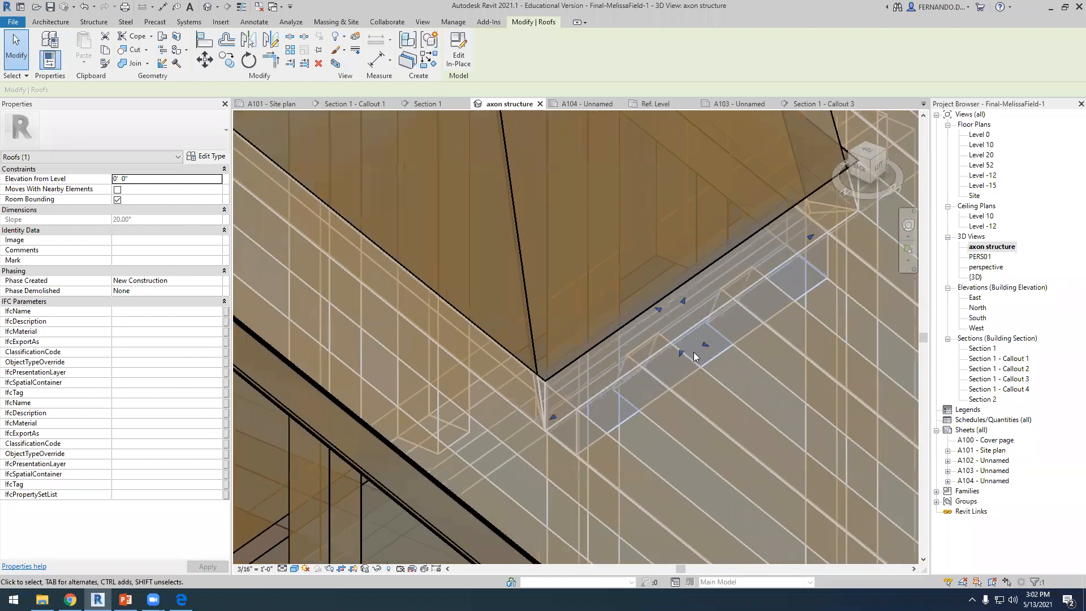
scroll(696, 357, "up", 1)
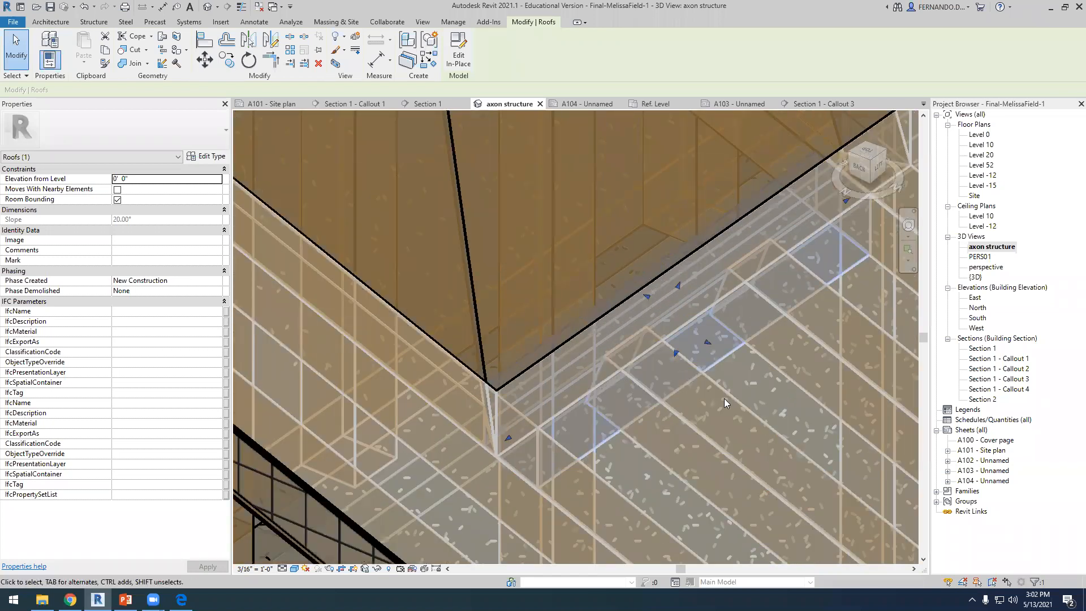
scroll(772, 369, "down", 2)
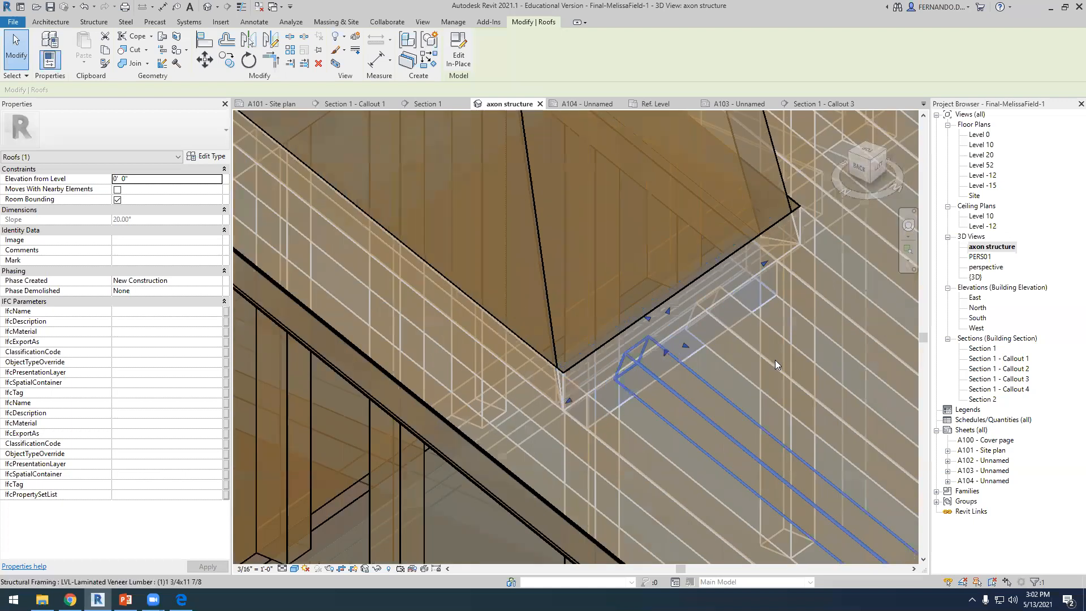
scroll(775, 365, "down", 1)
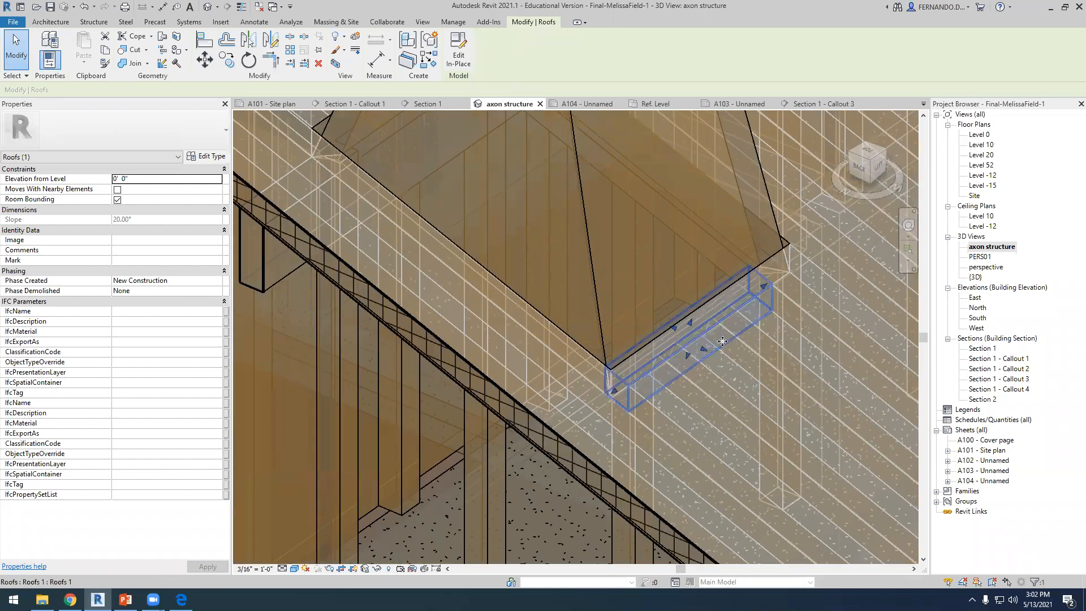
scroll(536, 383, "down", 2)
scroll(537, 383, "down", 2)
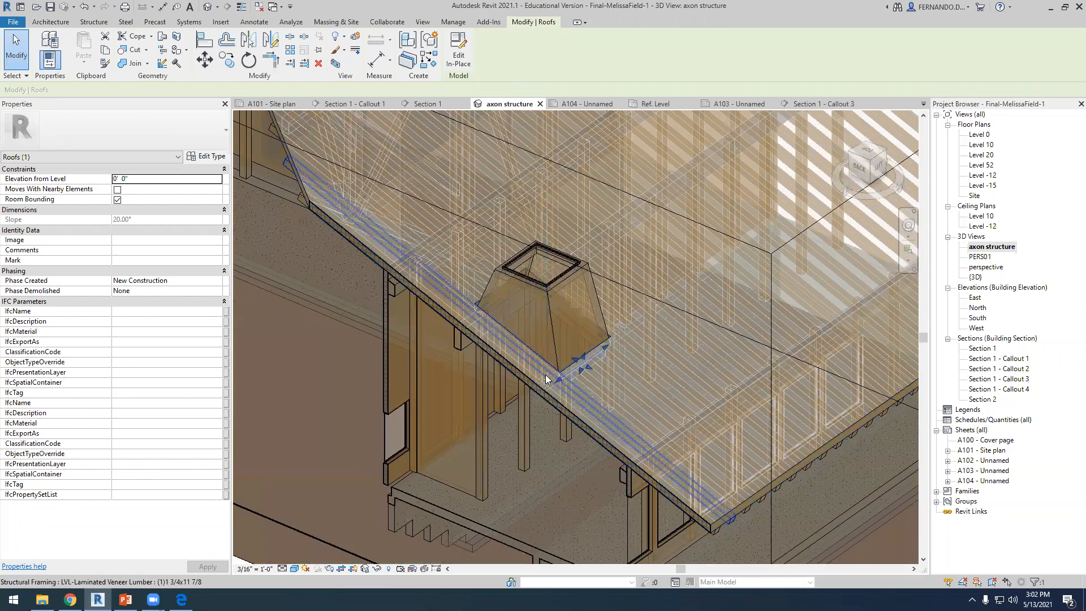
Check the structural axonometric on sheet A103 and return to the Section 1 - Callout 3 view.
left_click(735, 104)
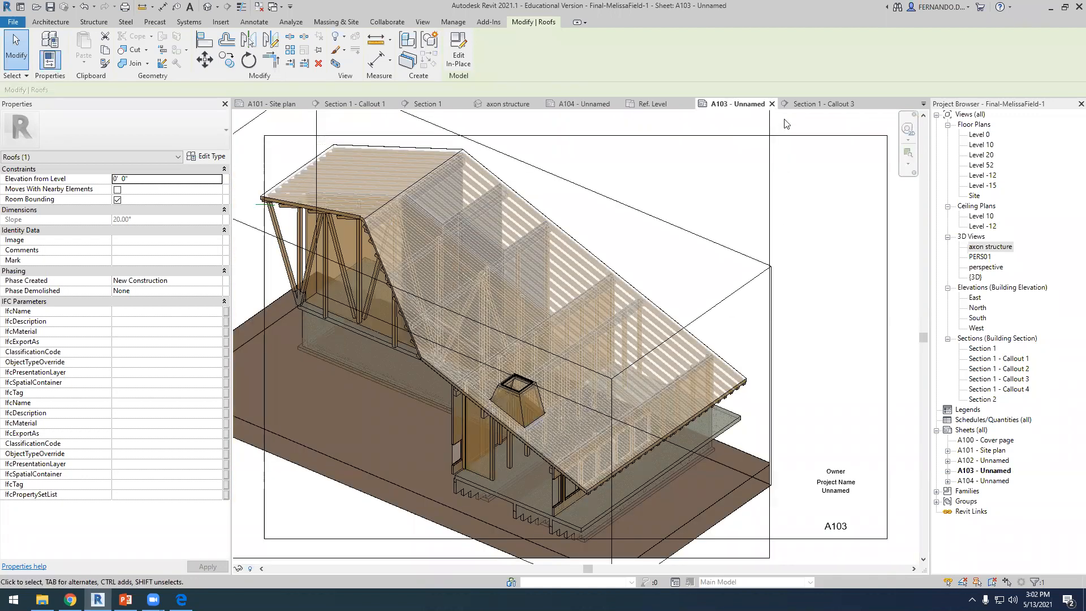
left_click(823, 104)
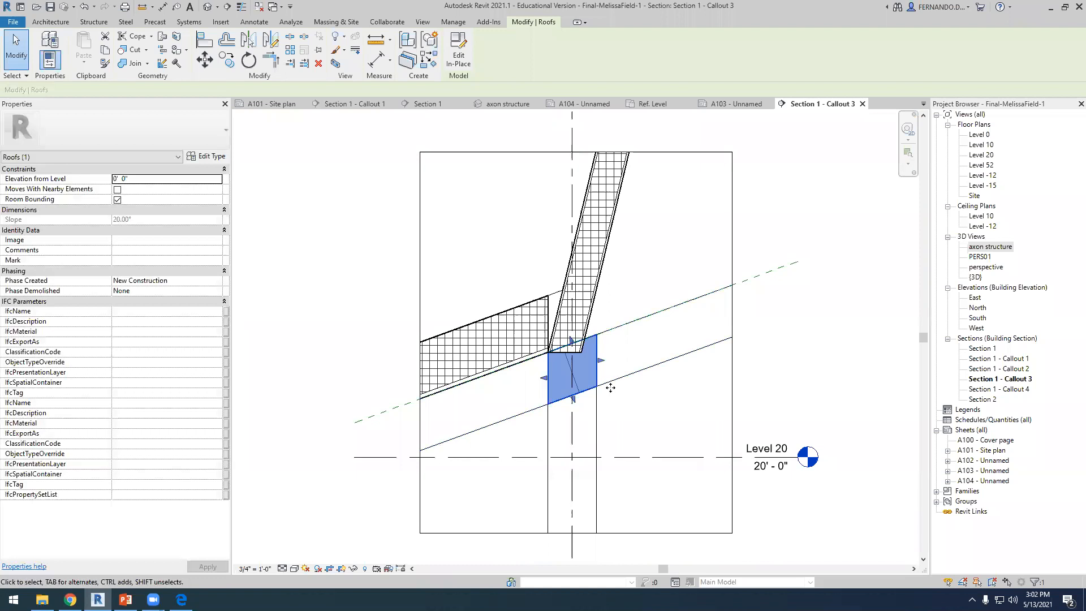
Inspect the sloped skylight wall and the roof header piece beneath it in the Callout 3 section.
left_click(857, 351)
scroll(592, 311, "up", 2)
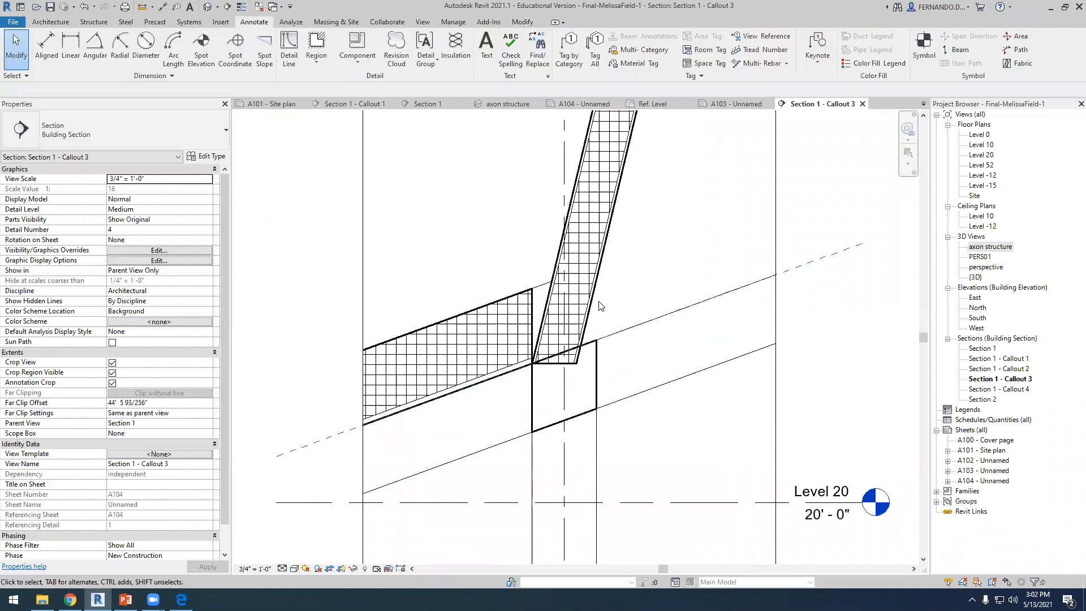
left_click(593, 293)
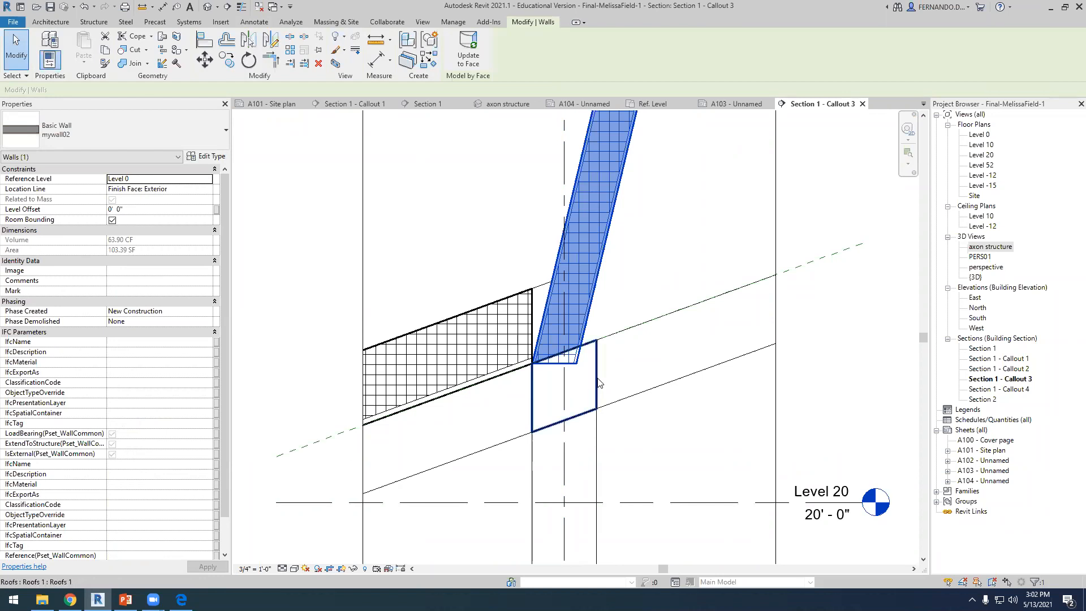
left_click(597, 383)
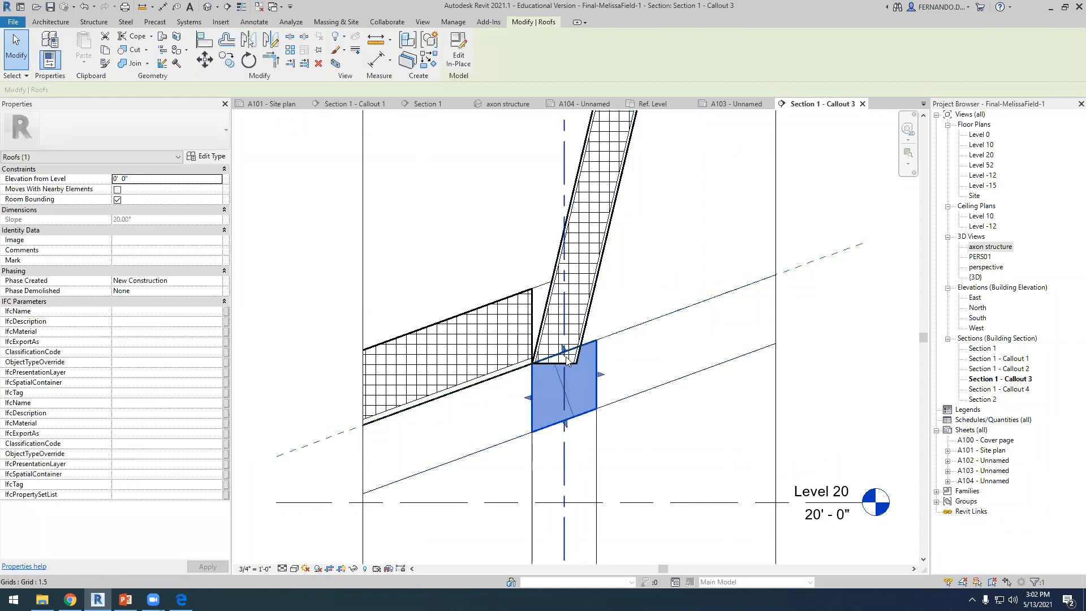
left_click(826, 396)
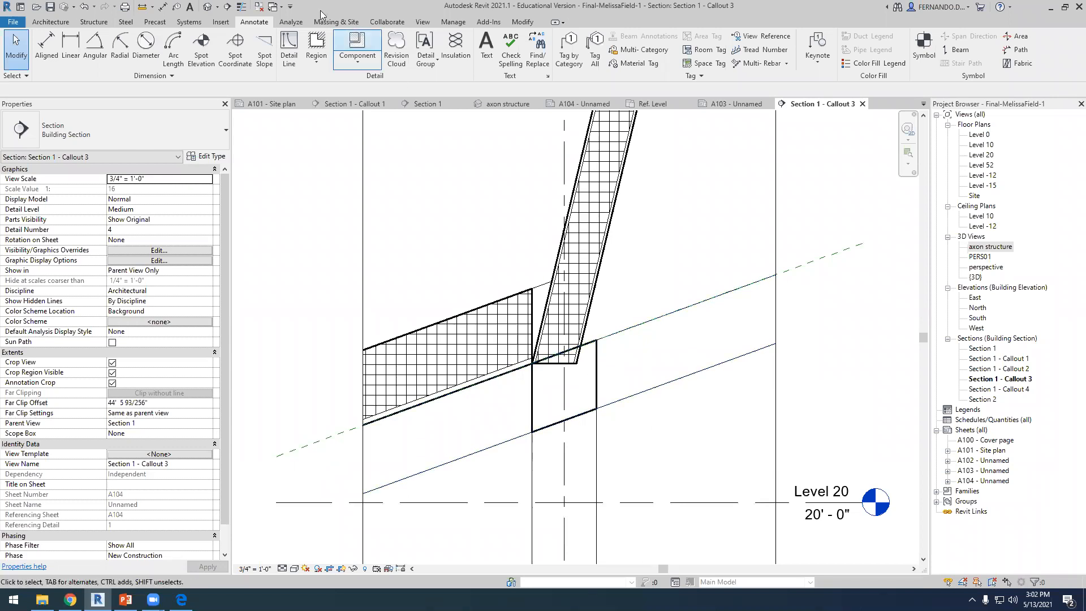
Draw a masking region 1' wide over the header below the skylight wall, with a level top edge and a sloped bottom edge.
left_click(320, 64)
left_click(338, 110)
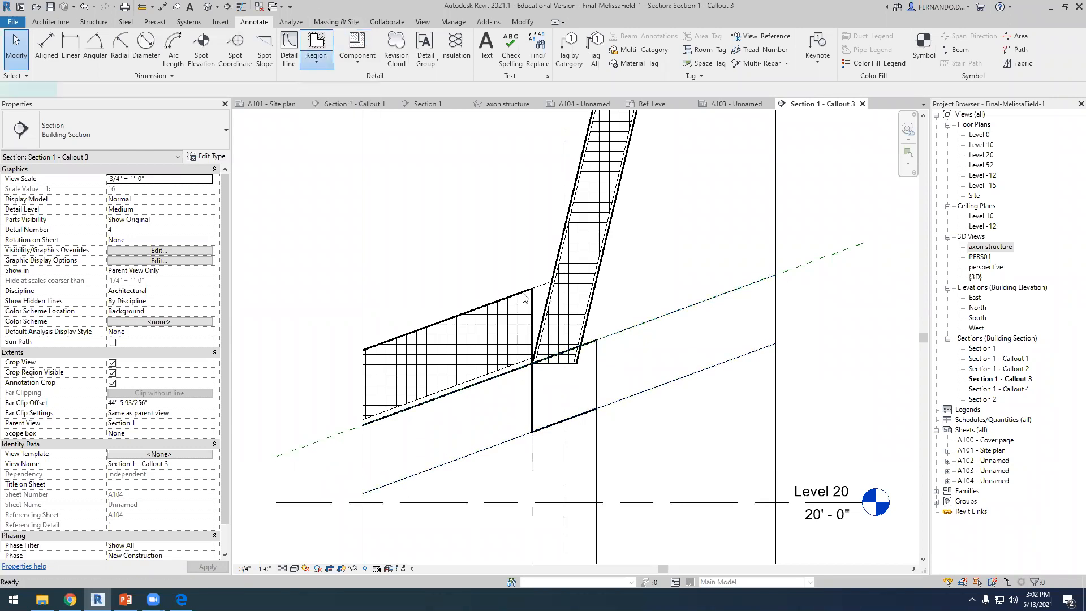
left_click(532, 432)
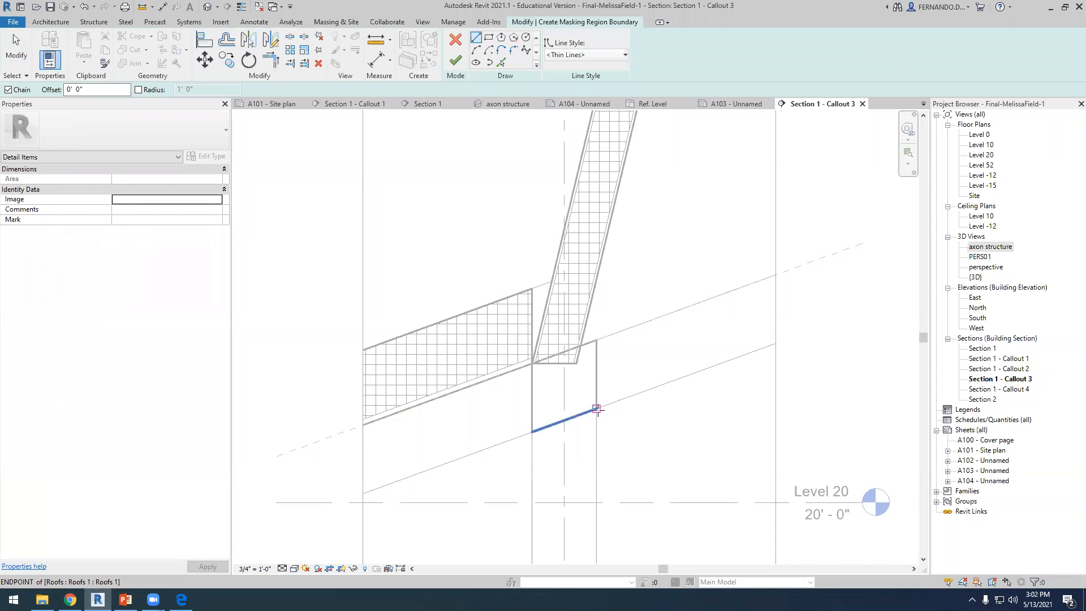
left_click(596, 409)
left_click(597, 340)
left_click(532, 340)
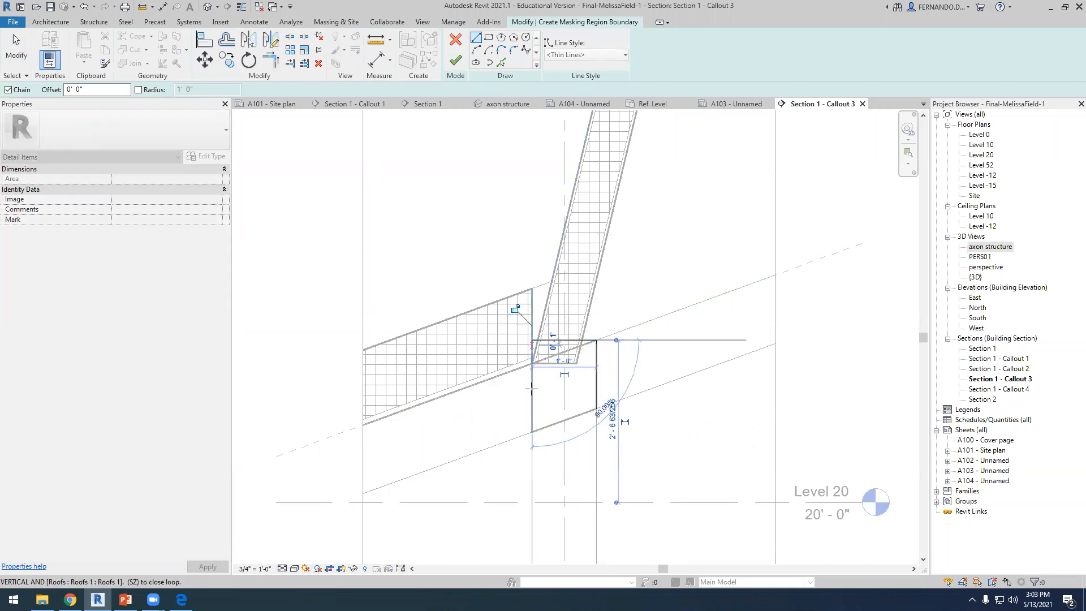
left_click(532, 432)
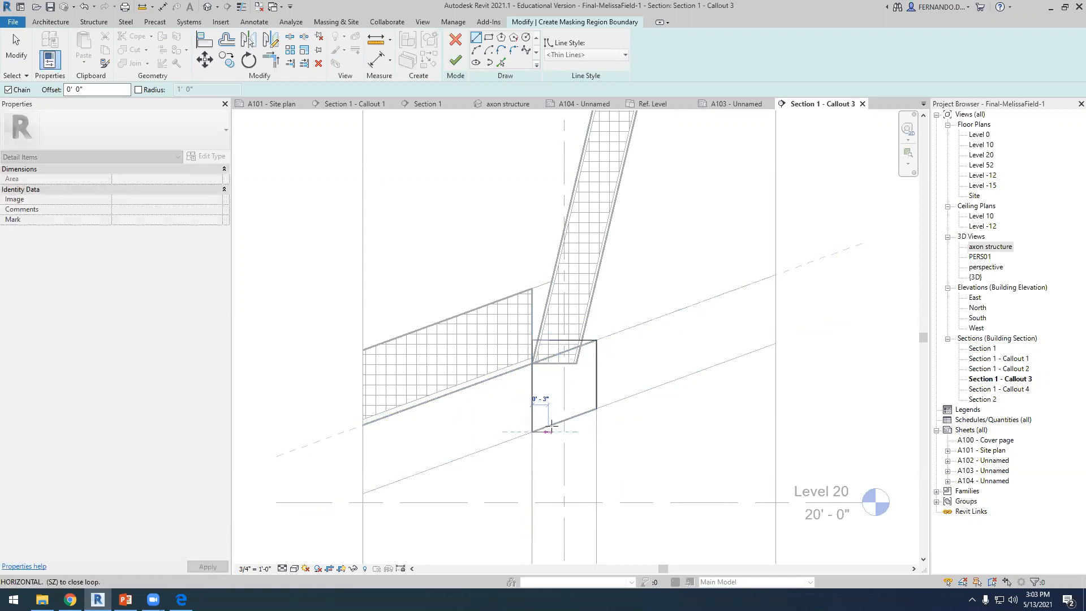
left_click(596, 408)
left_click(456, 60)
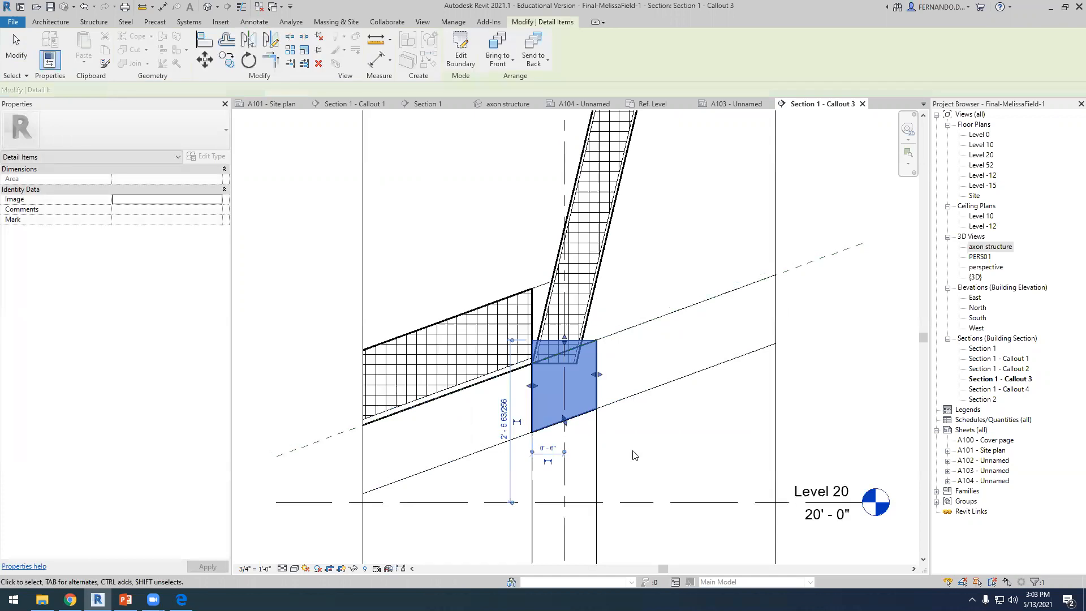
left_click(843, 388)
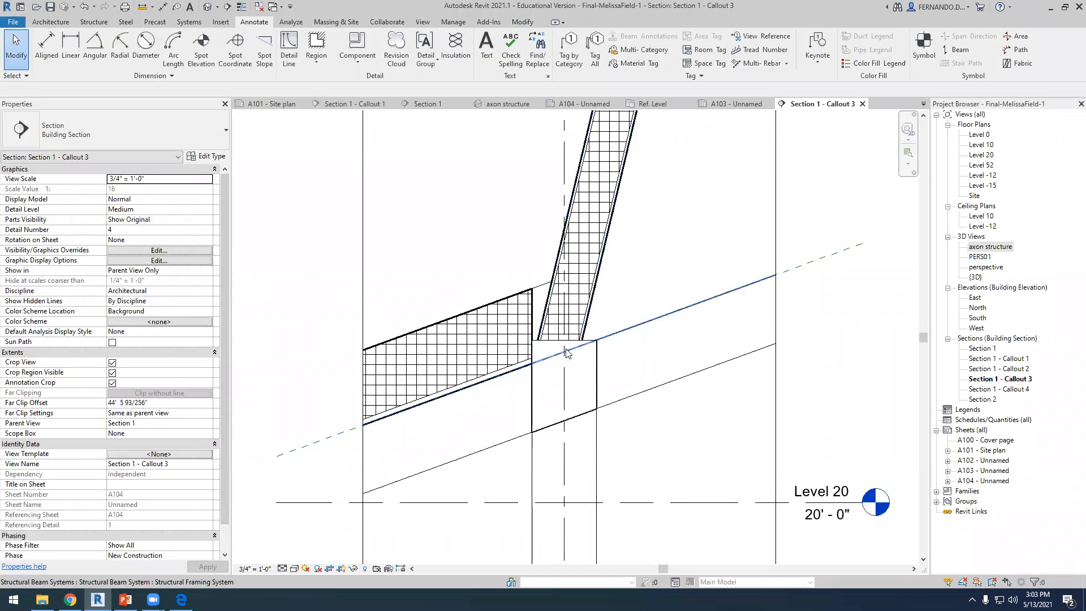
Override the header masking region's graphics by element, using the dense Diagonal down hatch as its surface foreground pattern.
left_click(596, 368)
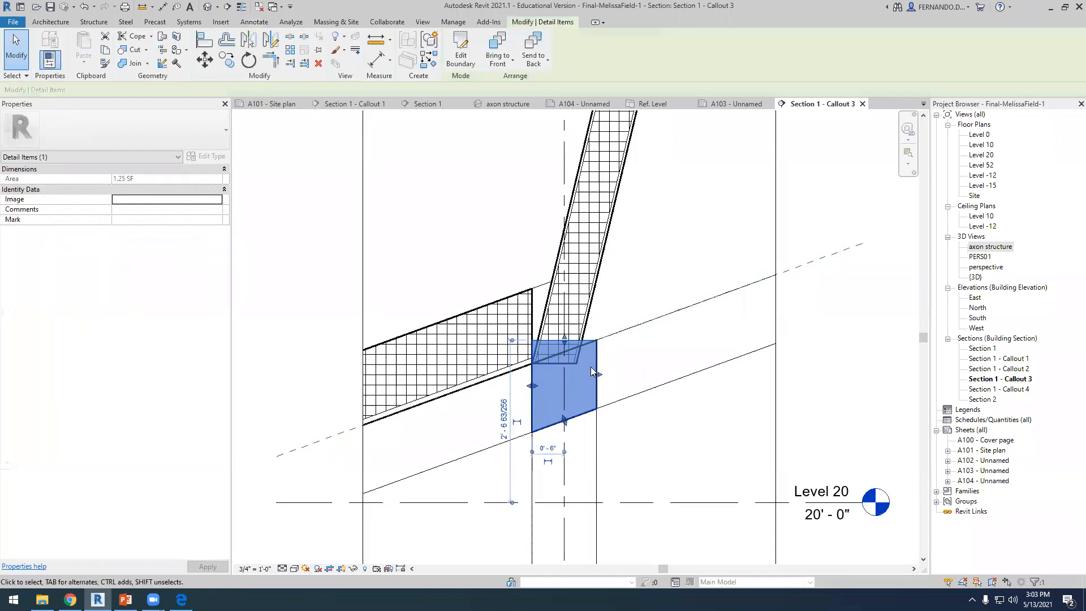
right_click(594, 368)
mouse_move(690, 181)
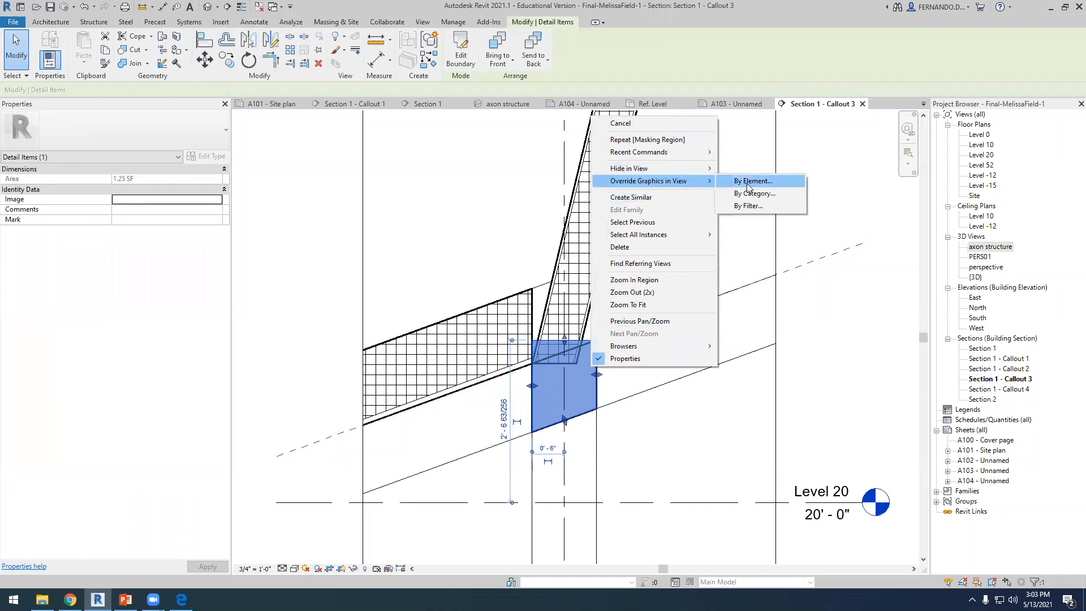
left_click(741, 180)
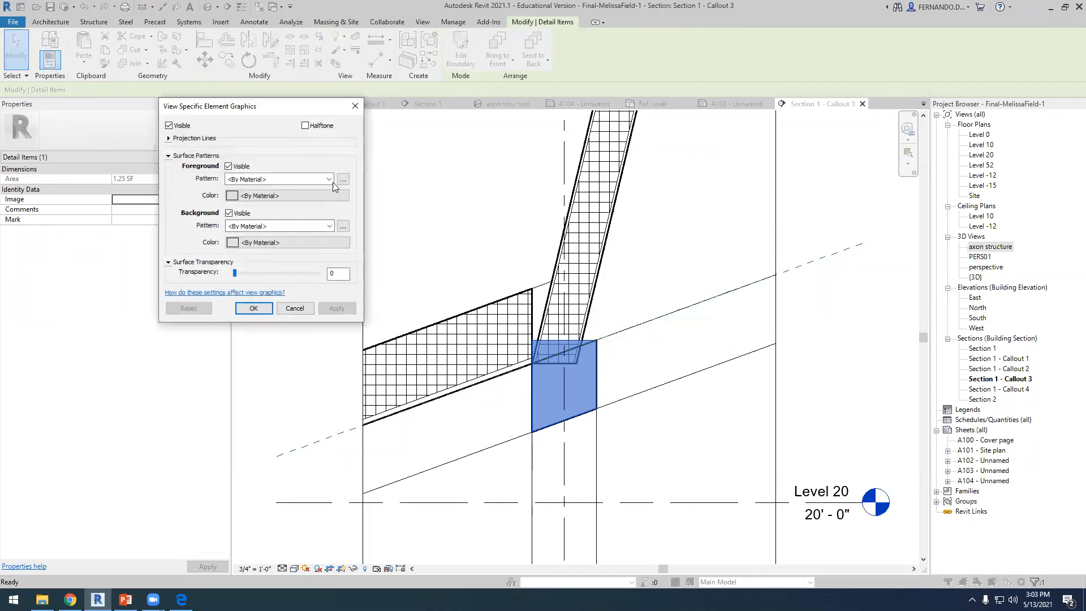
left_click(329, 179)
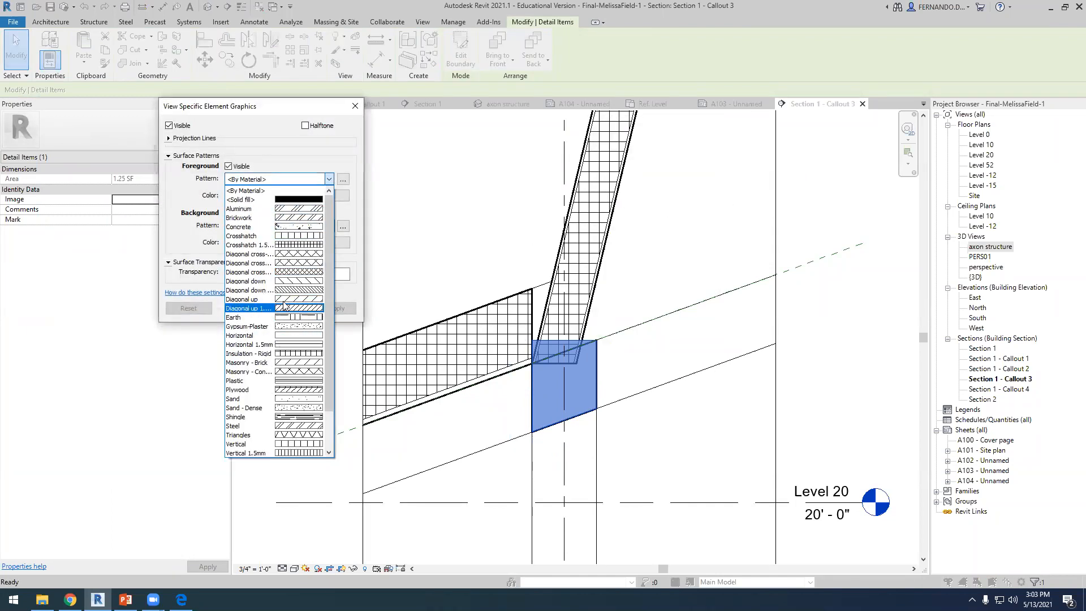
left_click(286, 290)
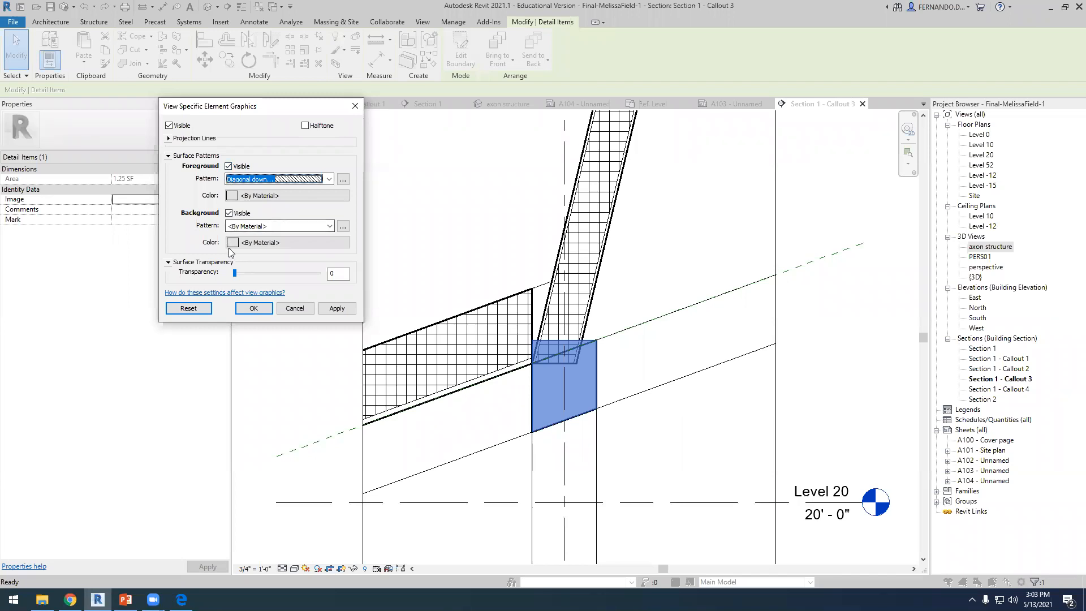
Set the header region's surface background to a solid fill in RGB 230-200-100 and apply the override.
left_click(325, 227)
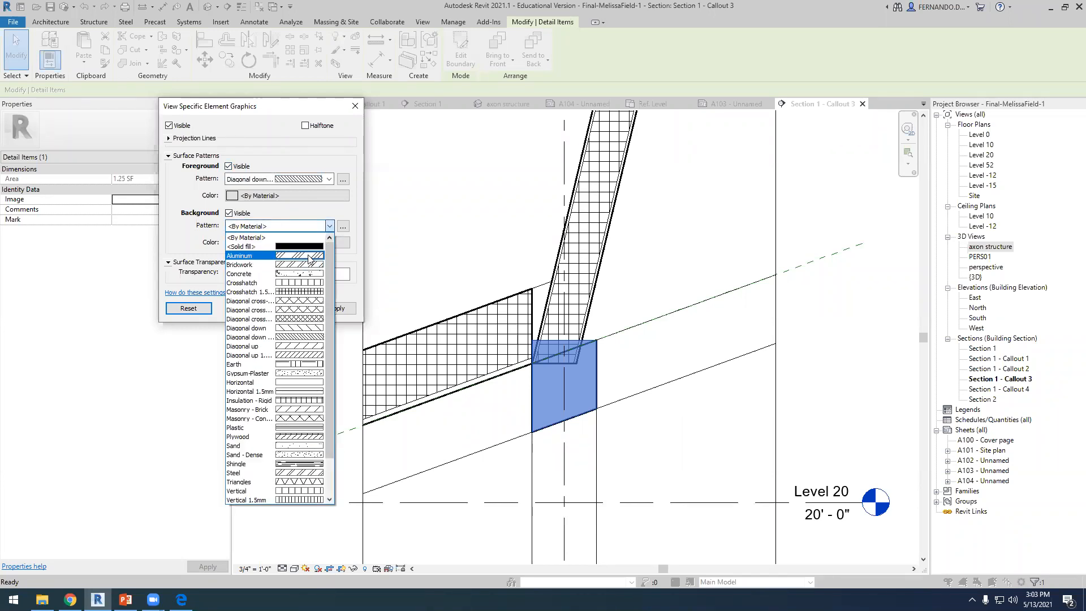
left_click(279, 249)
left_click(237, 244)
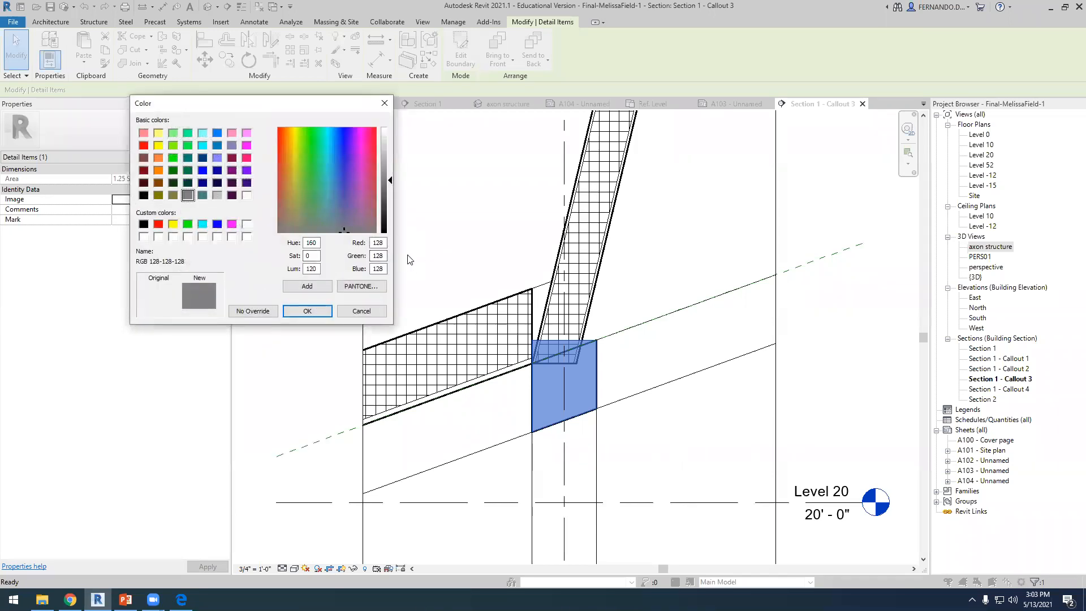
left_click(293, 164)
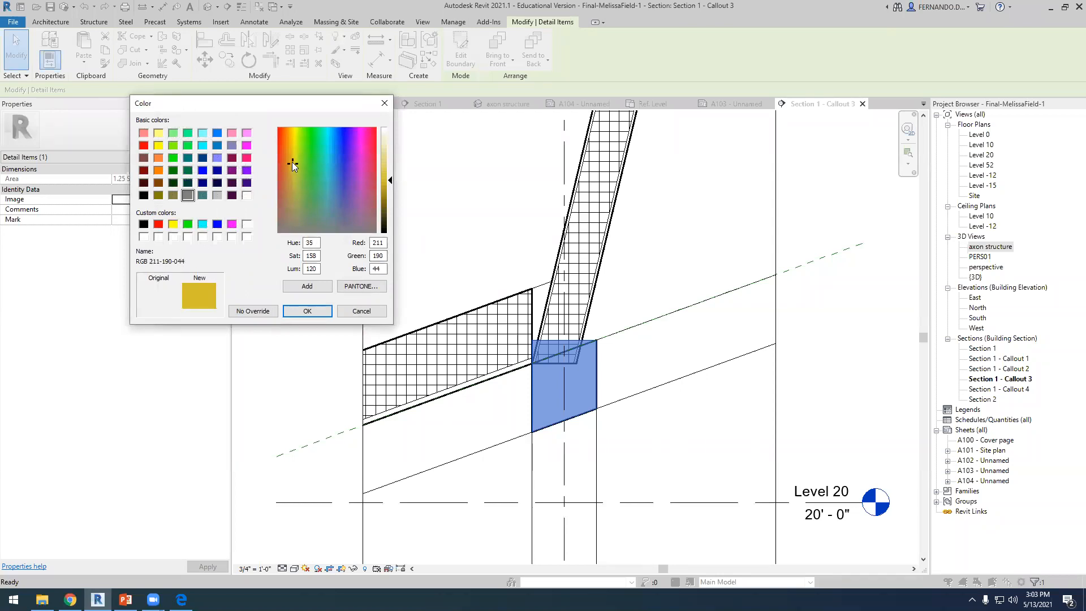
left_click_drag(293, 162, 291, 153)
left_click_drag(389, 182, 388, 168)
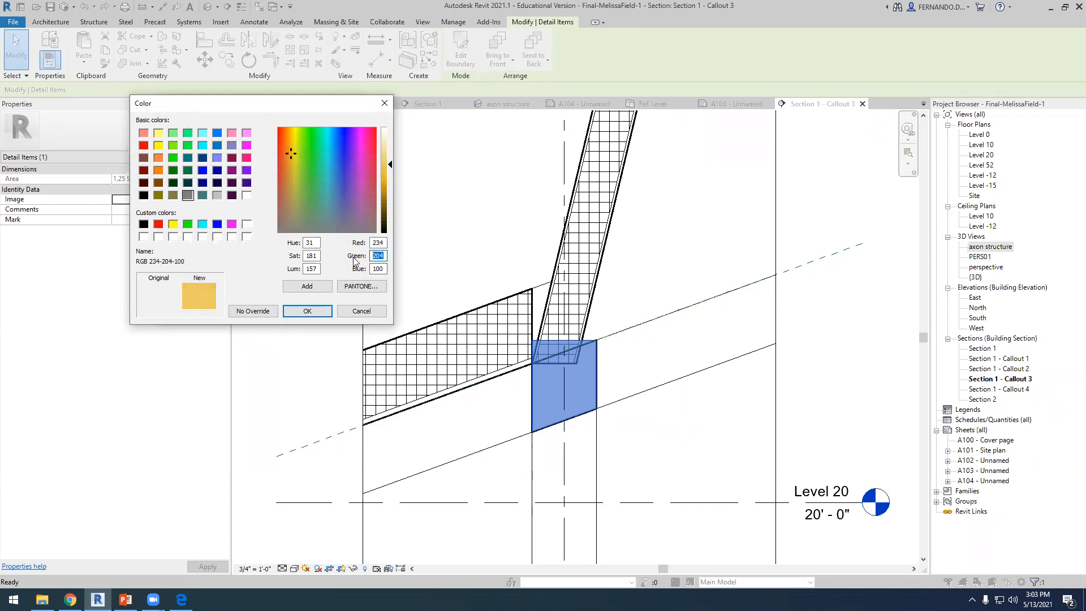
type("200")
type("230")
left_click(307, 311)
left_click(331, 308)
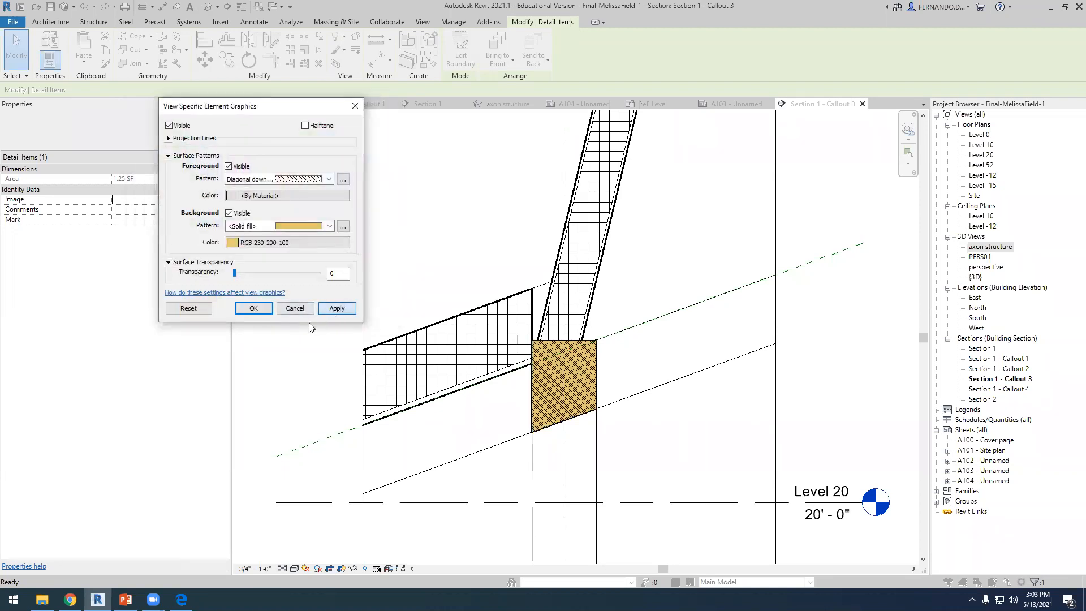
left_click(254, 309)
key("Escape")
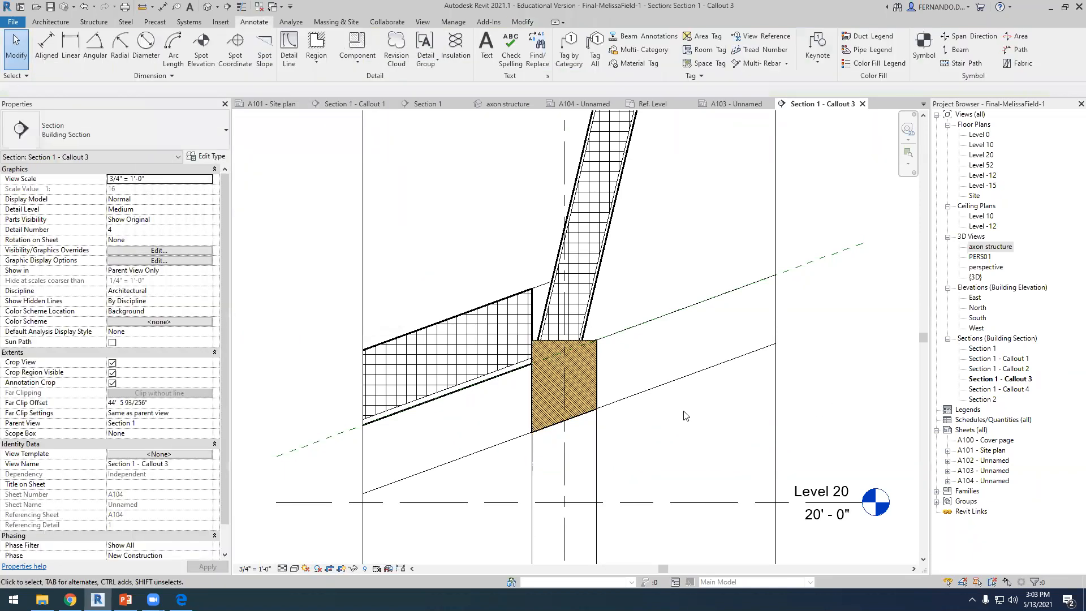
Sketch a masking region boundary around the wedge-shaped gap between the roof insulation's end and the skylight wall, resting on the header.
scroll(602, 379, "up", 2)
scroll(603, 379, "up", 2)
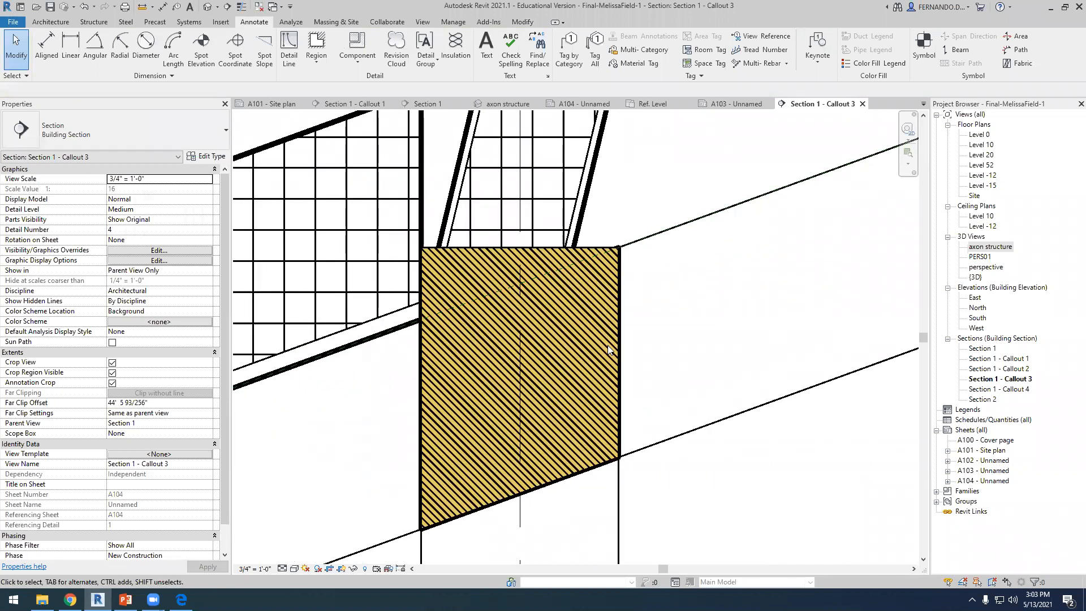
scroll(608, 349, "down", 6)
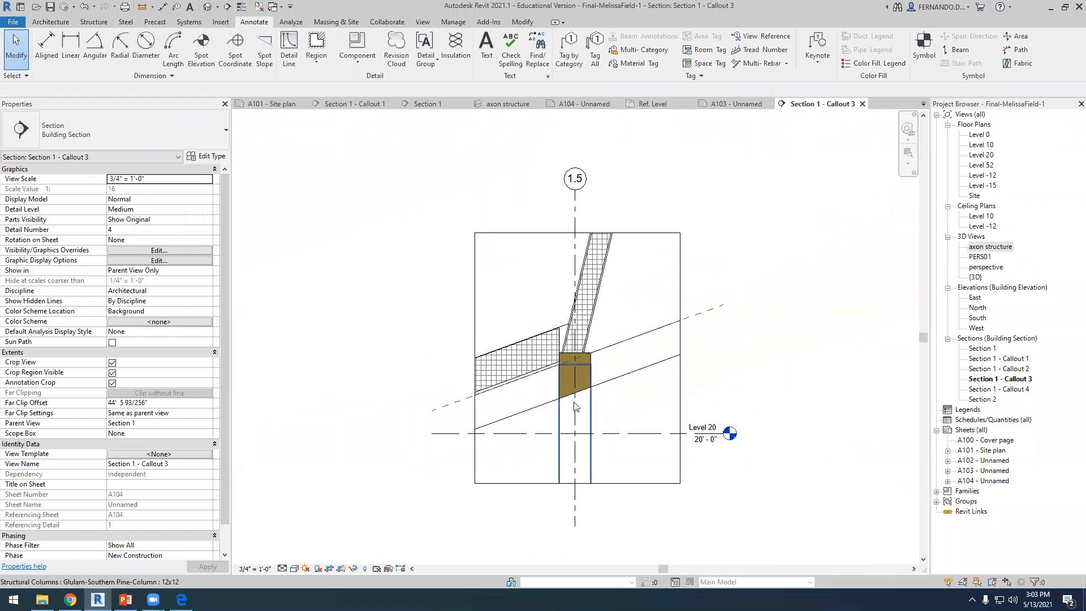
scroll(543, 348, "up", 1)
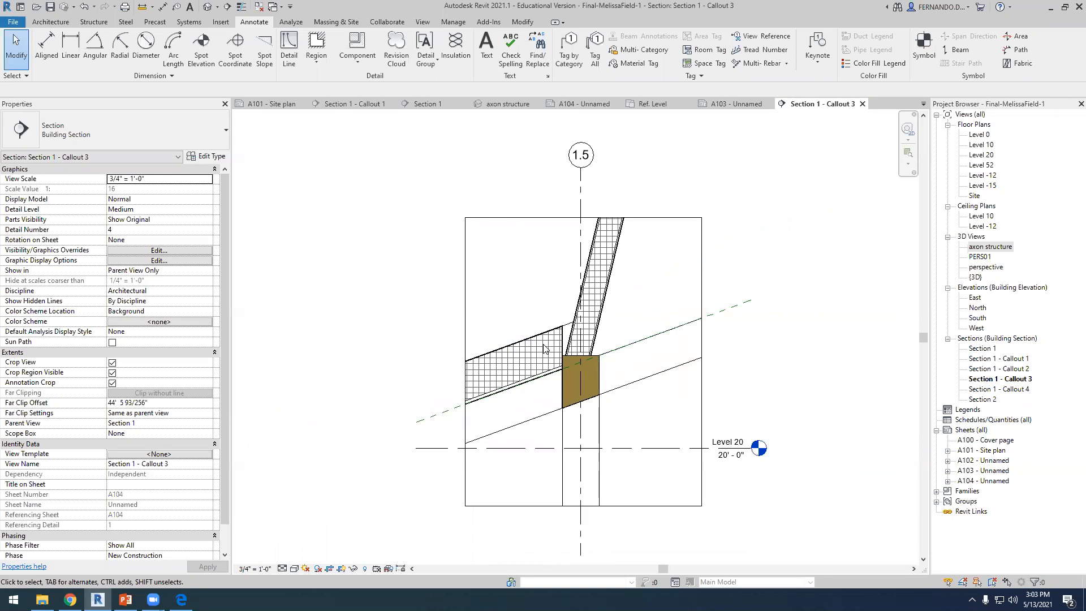
scroll(544, 348, "up", 1)
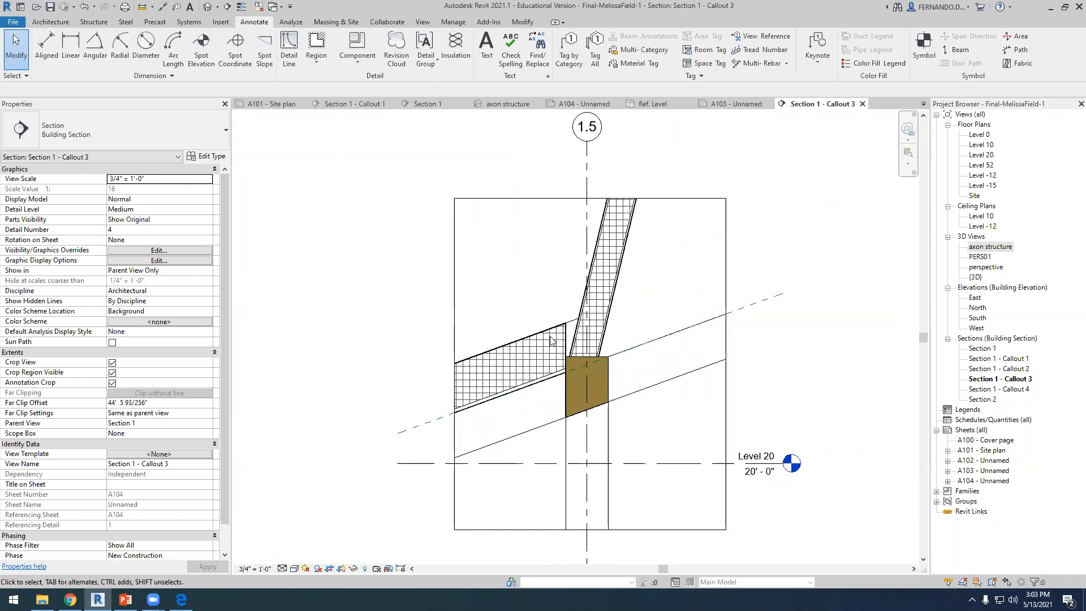
scroll(552, 343, "up", 3)
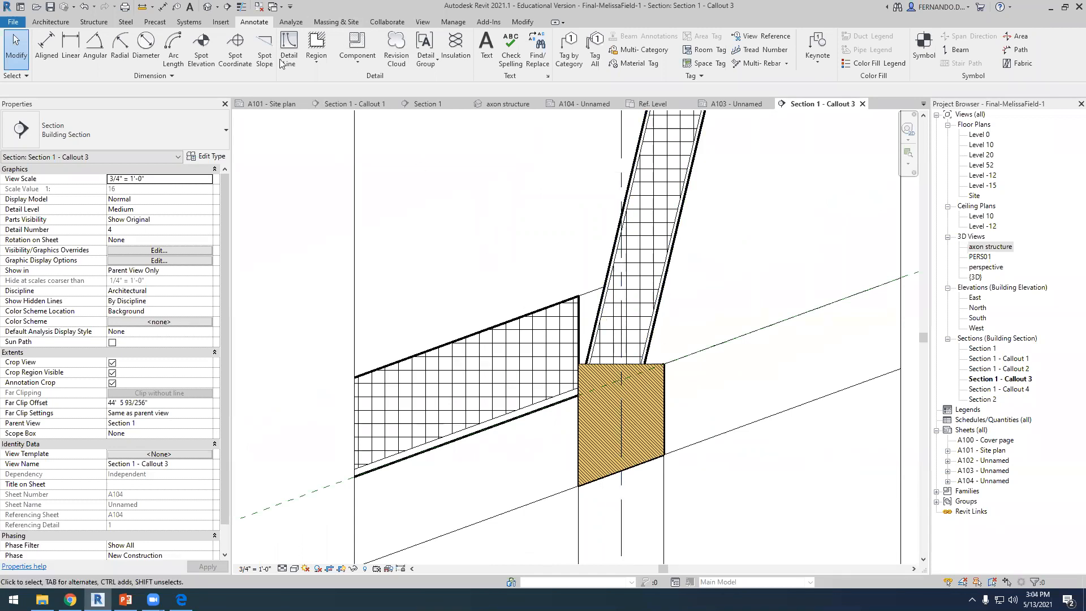
left_click(316, 57)
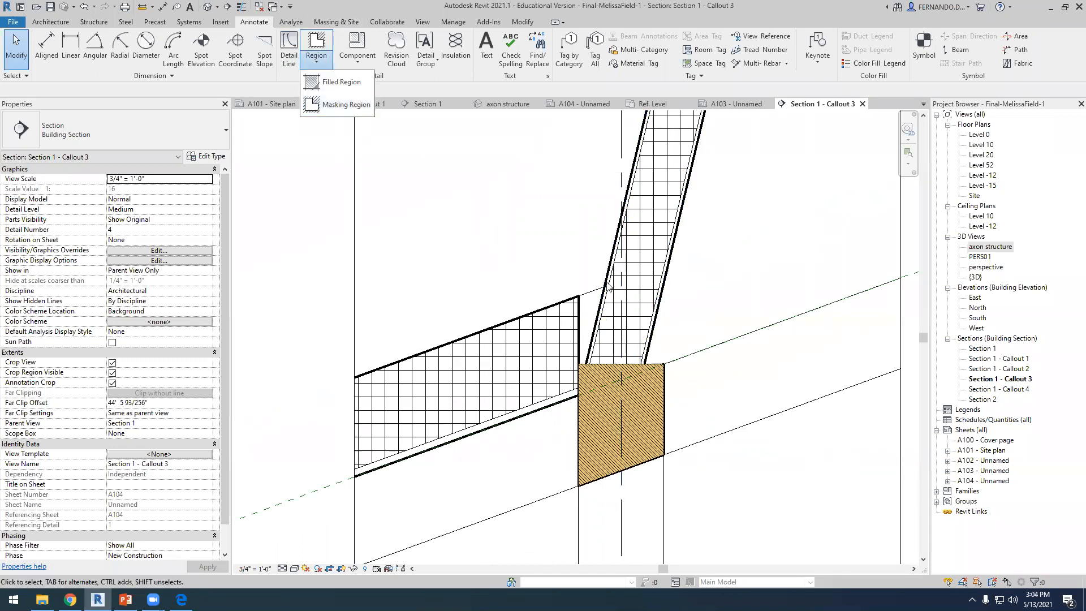
left_click(317, 104)
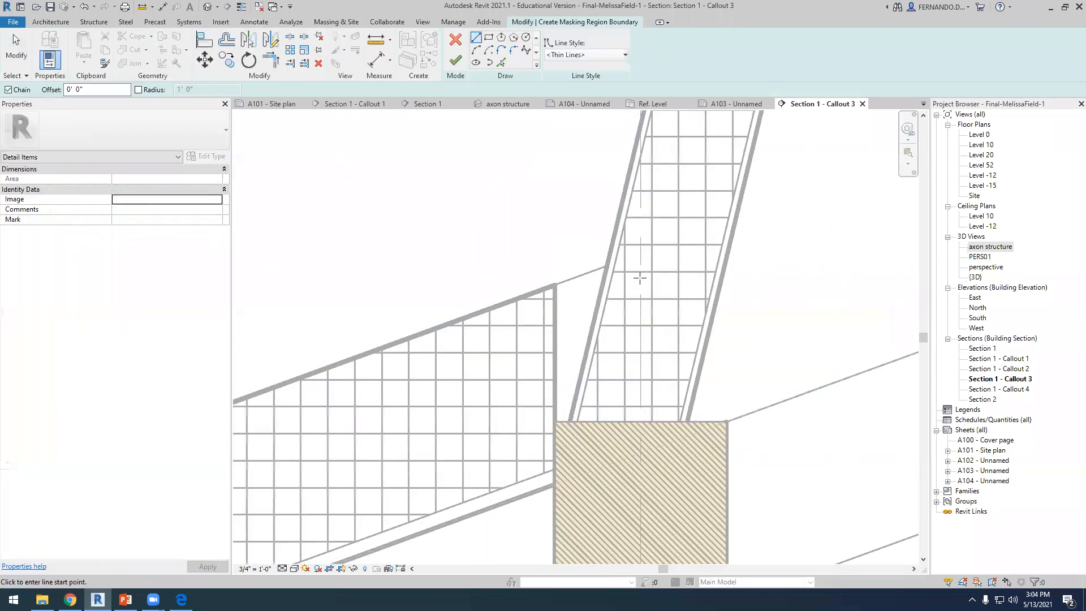
left_click(608, 265)
left_click(555, 283)
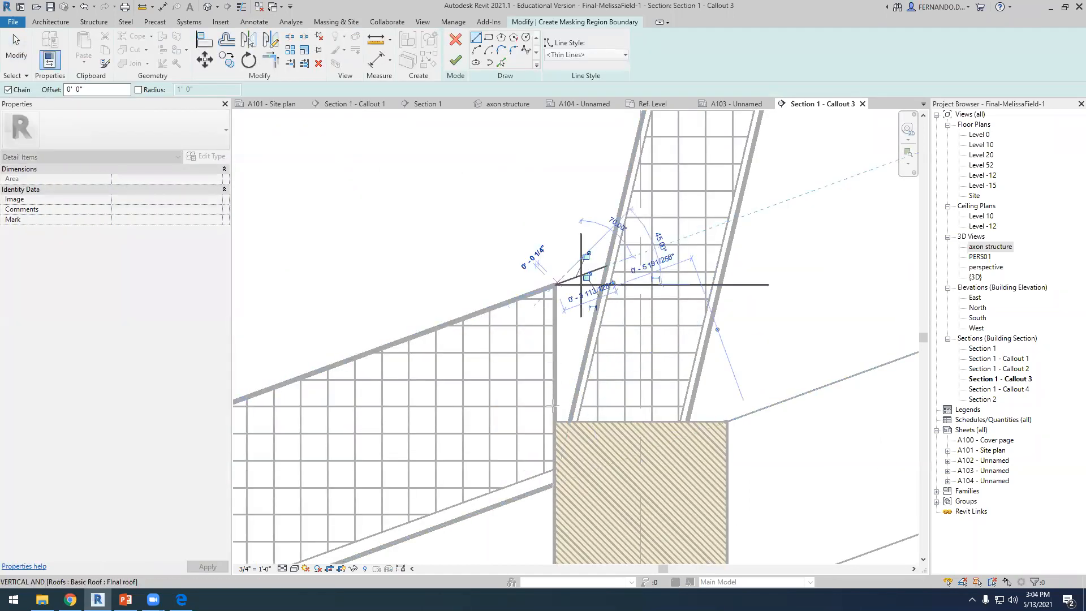
left_click(578, 422)
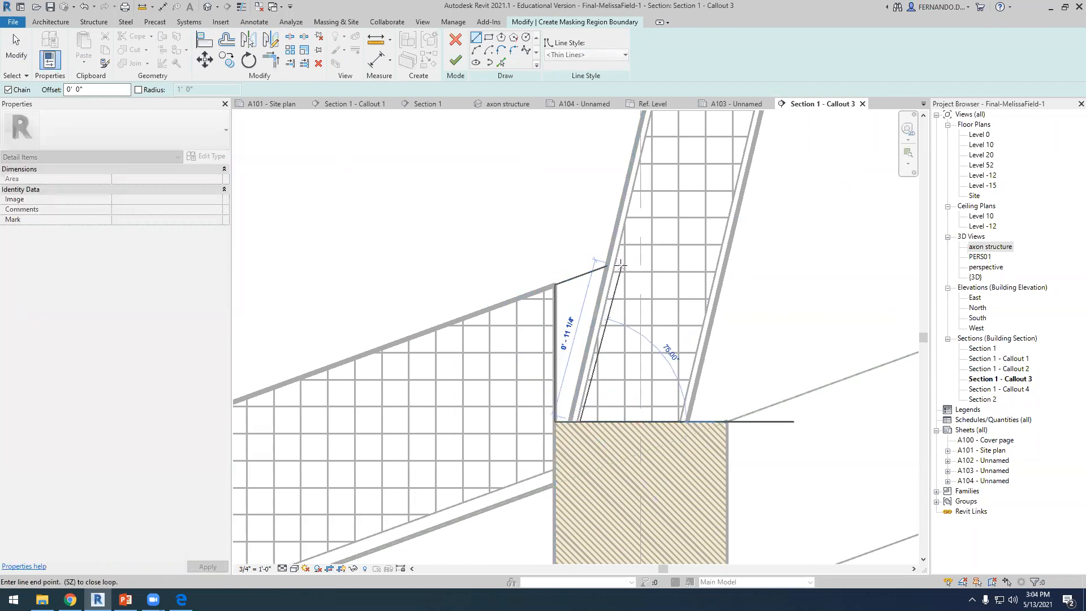
scroll(617, 265, "up", 2)
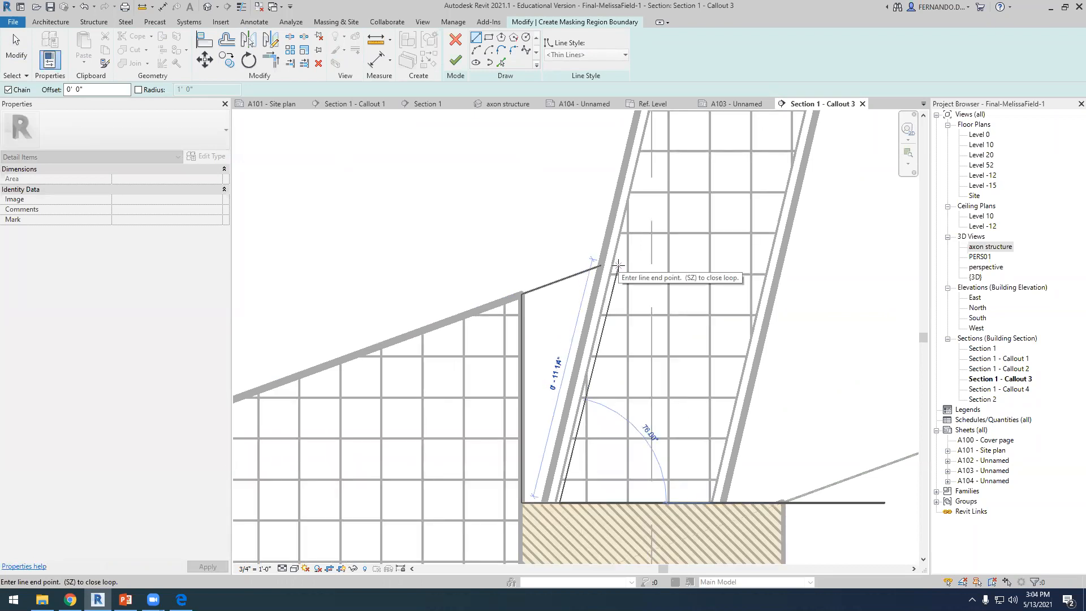
left_click(618, 264)
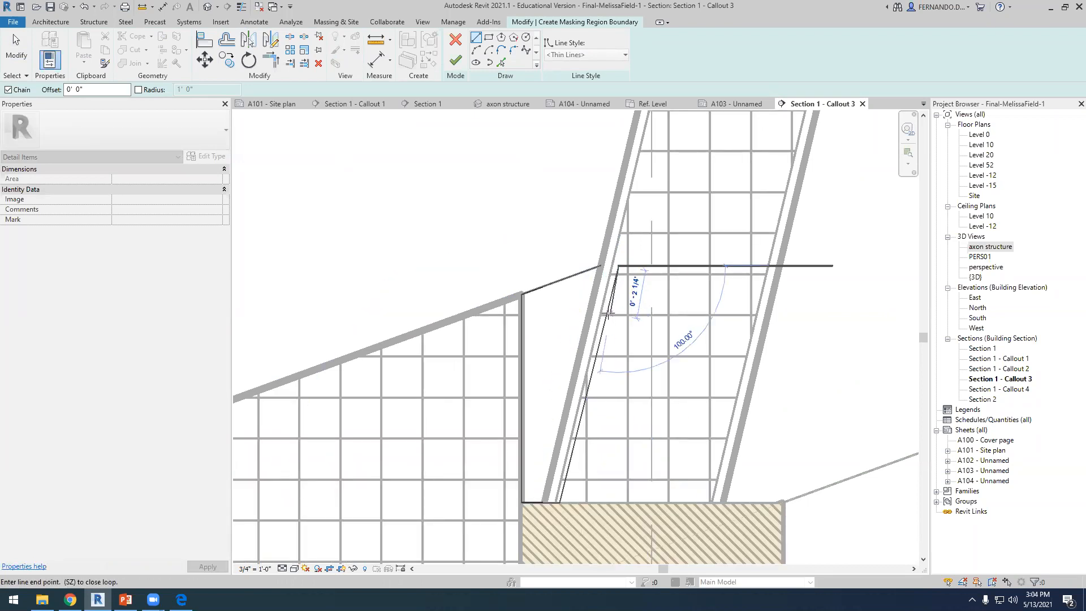
key("Escape")
key("Escape")
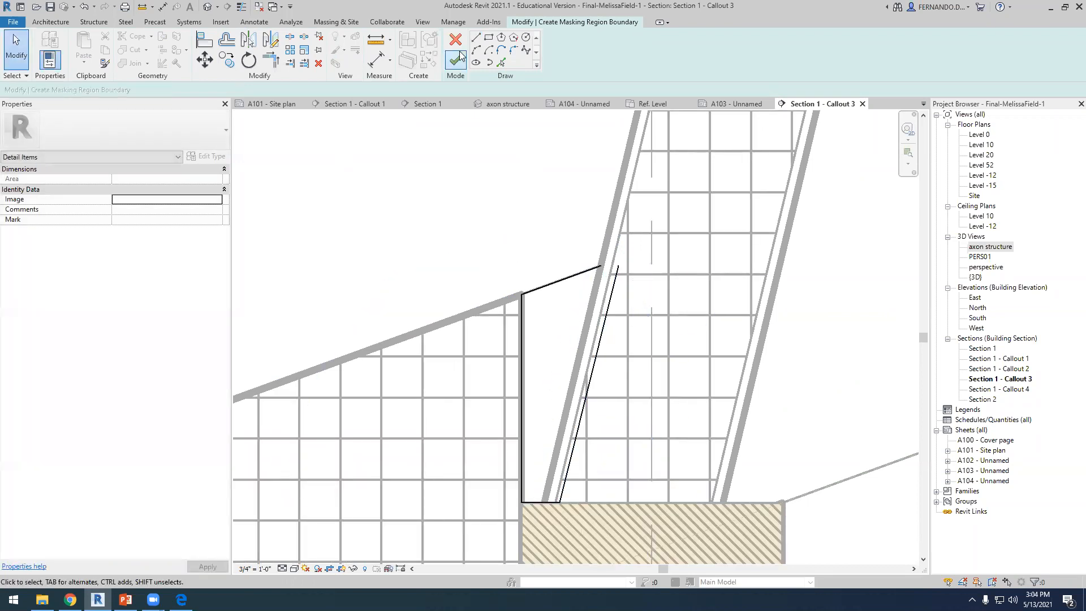
Trim the sloped top line and the wall-side line to a corner and finish the wedge-shaped masking region.
left_click(270, 58)
left_click(579, 277)
left_click(605, 317)
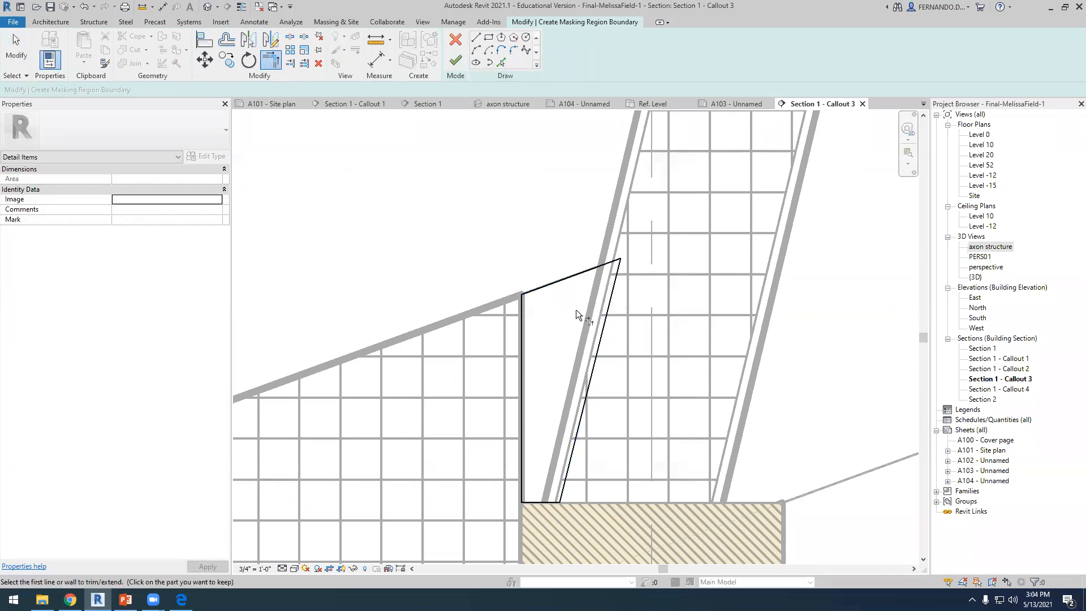
scroll(582, 311, "down", 2)
left_click(458, 62)
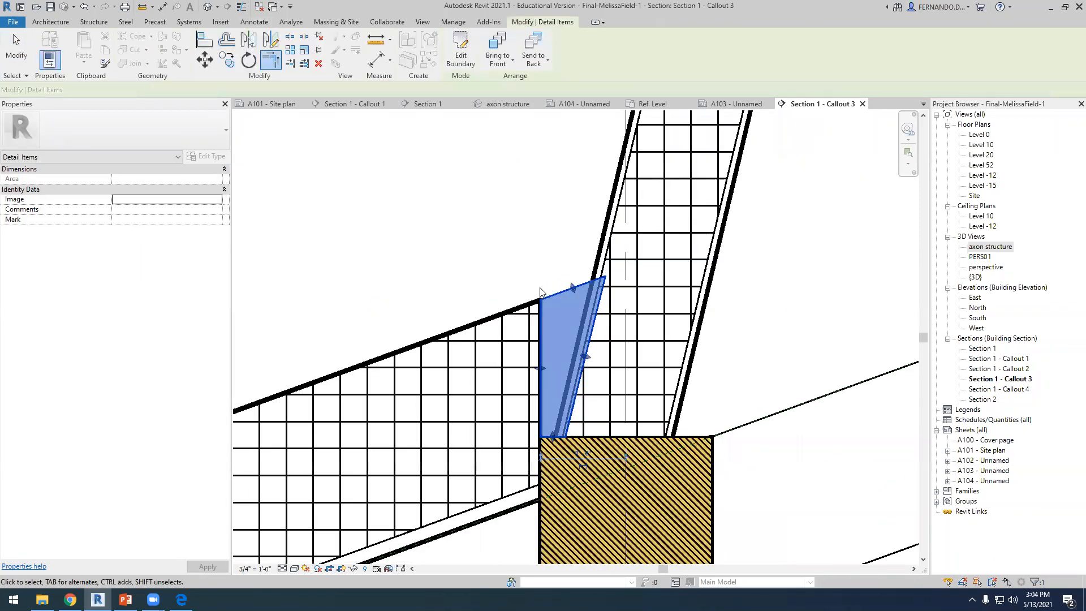
Override the wedge masking region's graphics by element with a yellow solid fill as its surface foreground pattern.
right_click(560, 327)
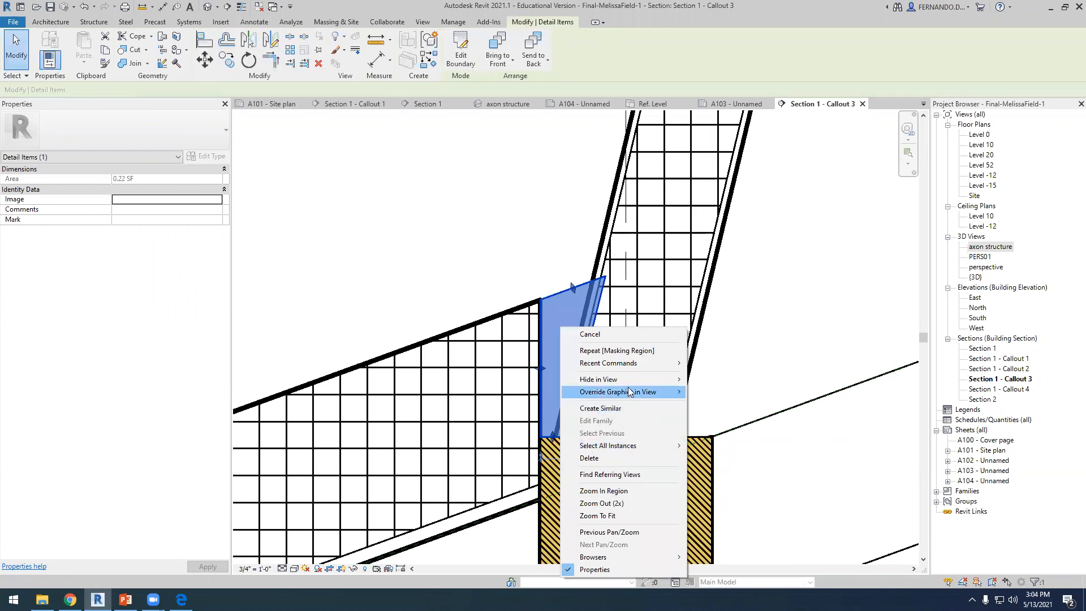
mouse_move(653, 393)
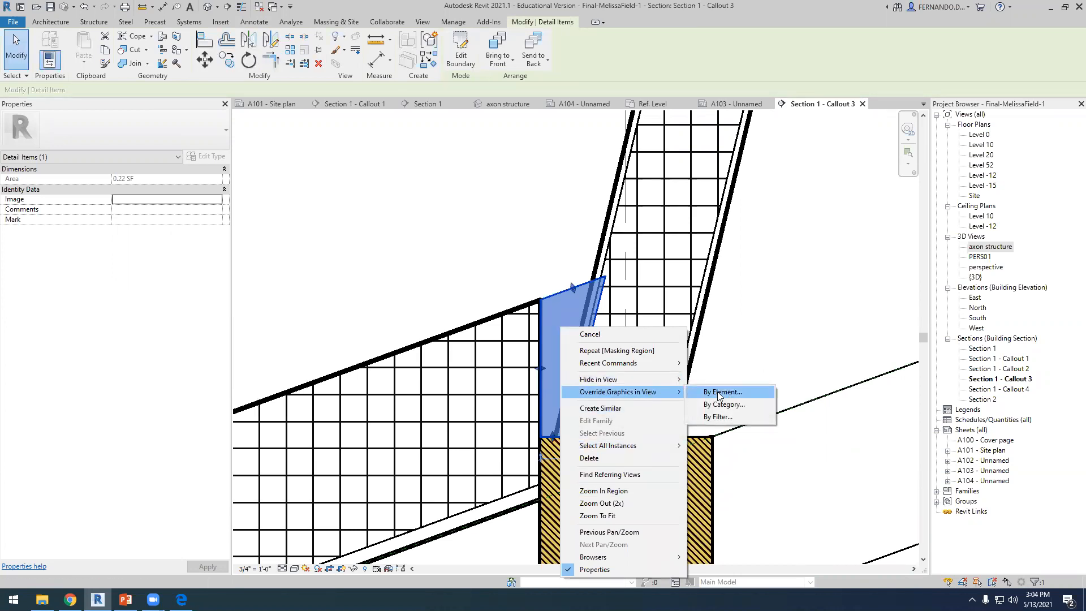
left_click(719, 393)
left_click(326, 180)
left_click(266, 198)
left_click(243, 196)
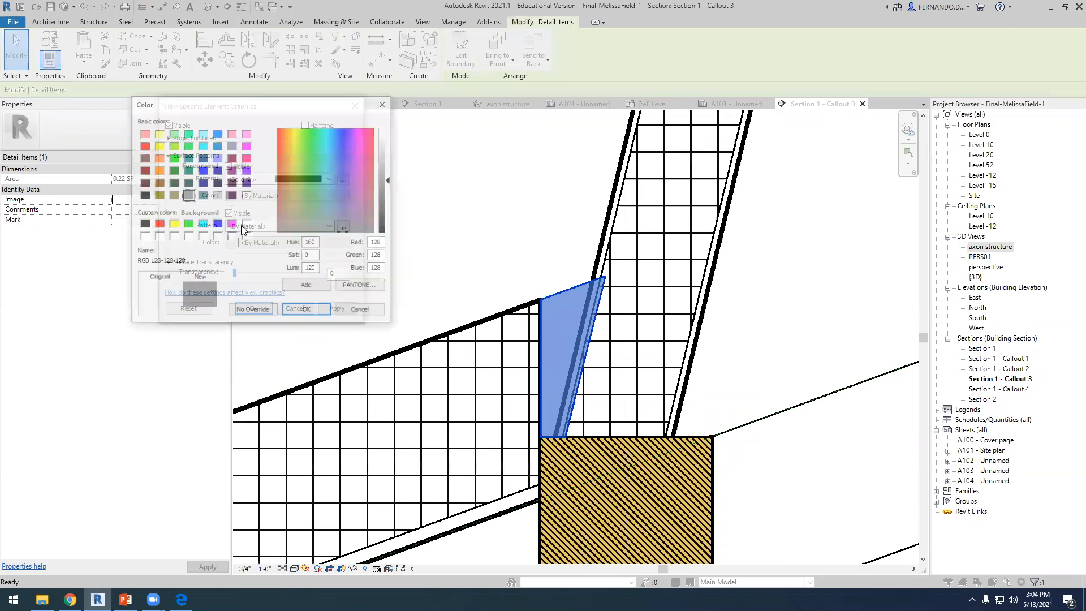
left_click(159, 146)
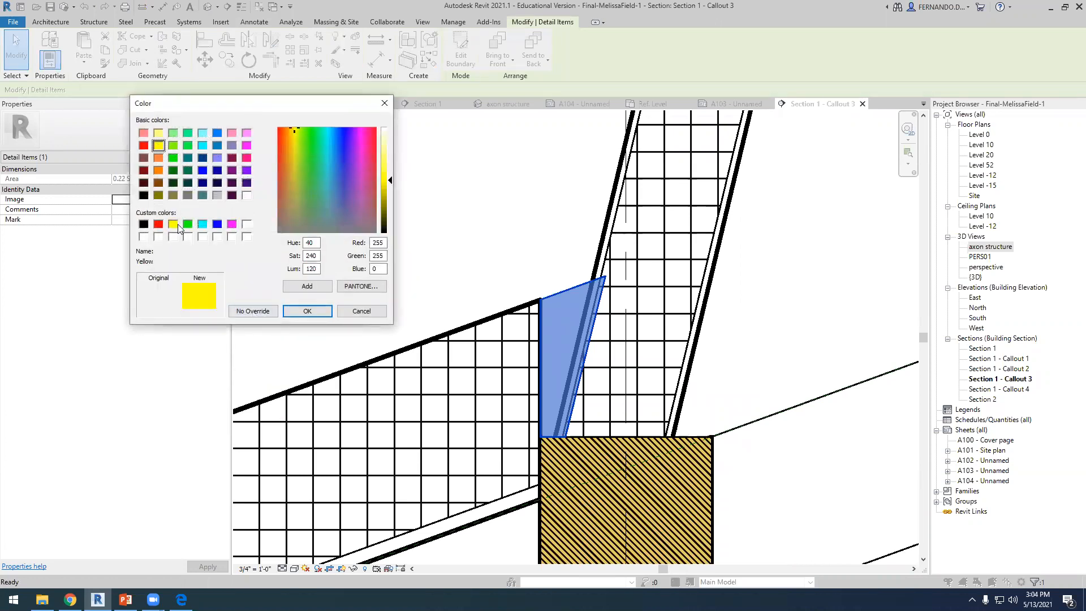
left_click(311, 311)
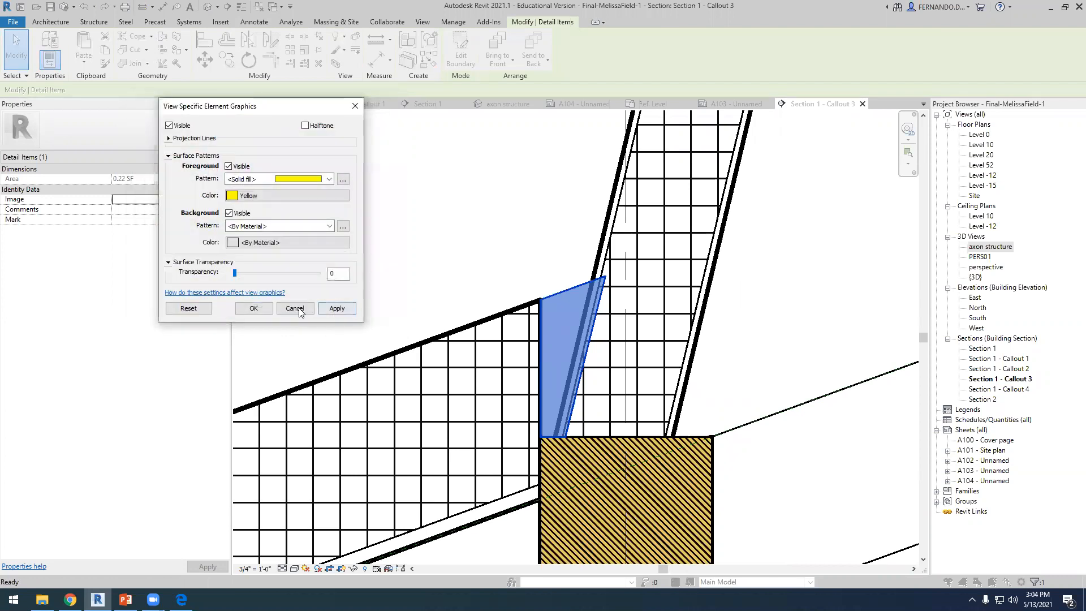
left_click(336, 308)
left_click(254, 308)
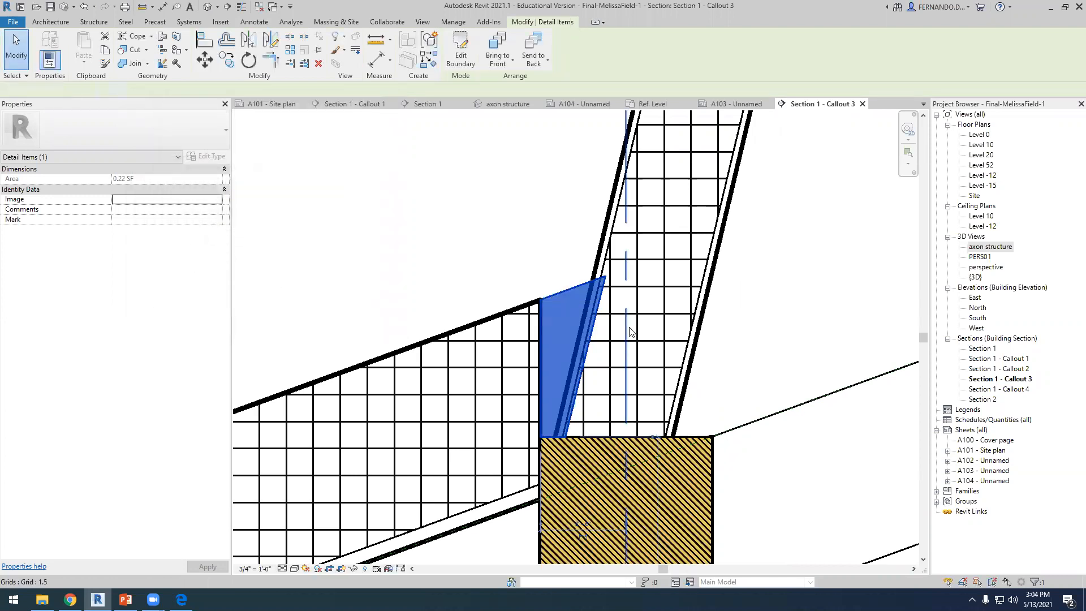
left_click(753, 327)
Create parts from the sloped skylight wall above the header.
scroll(432, 297, "down", 4)
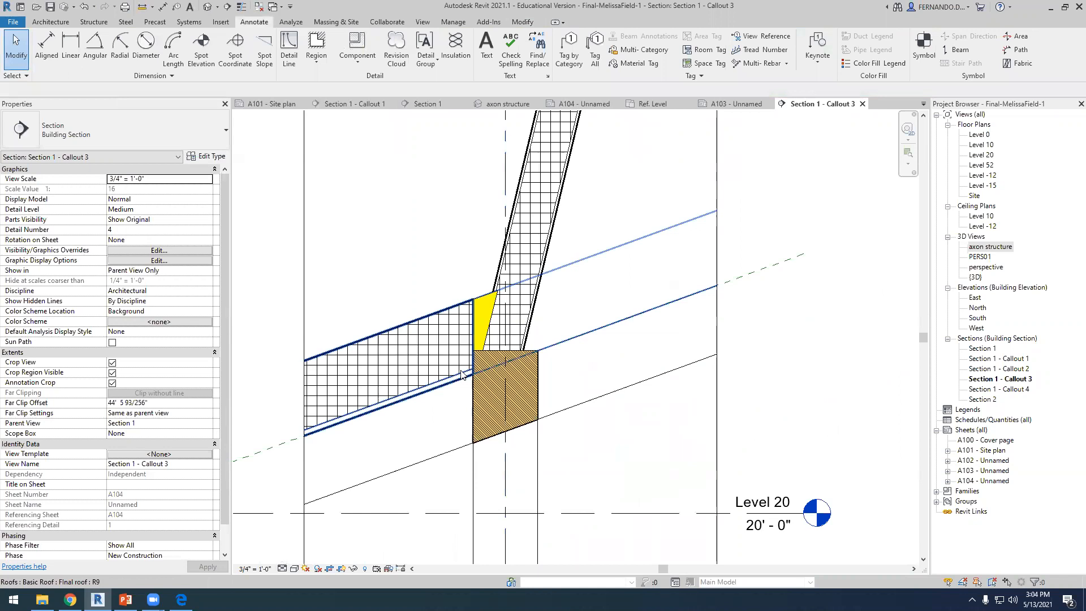
left_click(462, 374)
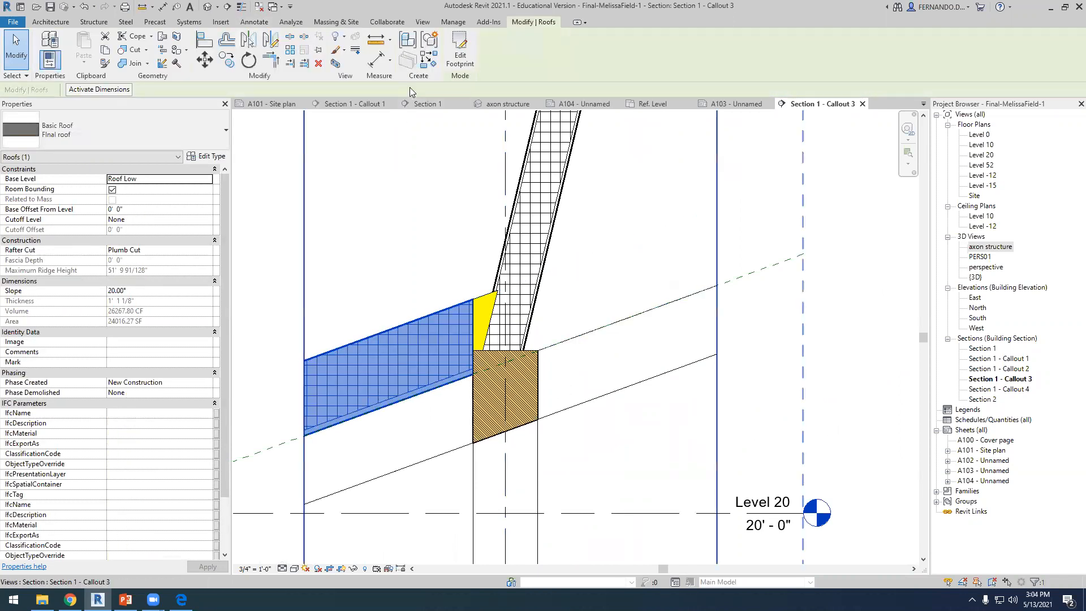
scroll(441, 354, "up", 1)
left_click(546, 296)
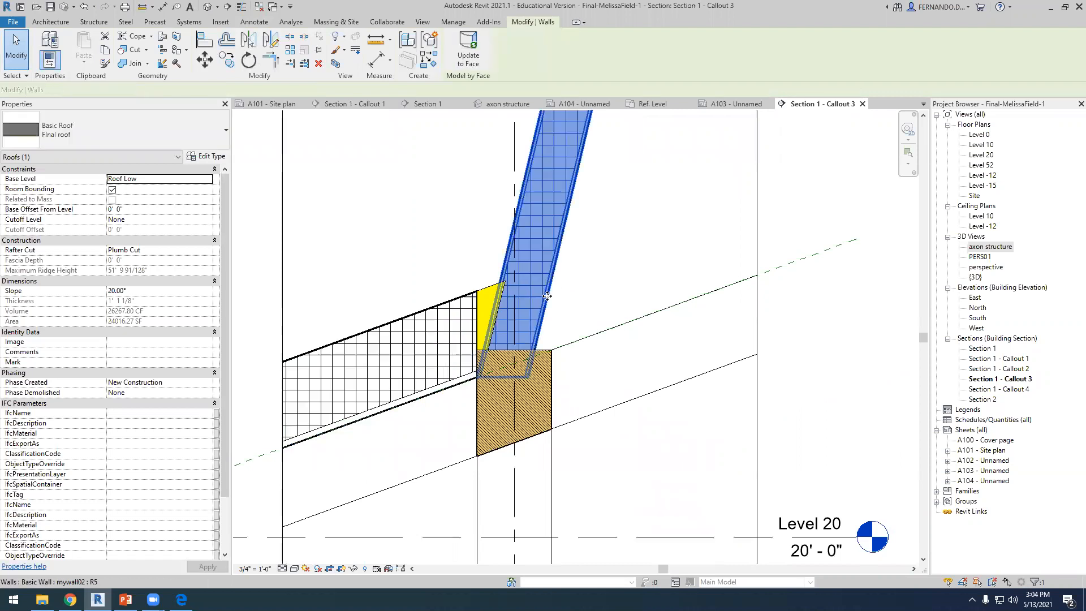
left_click(407, 61)
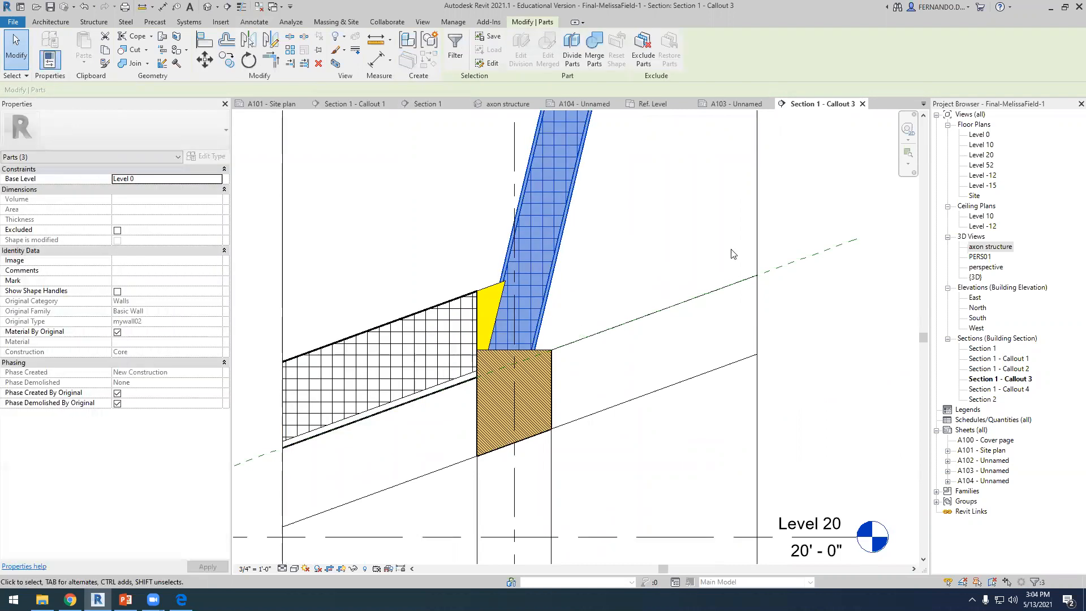
left_click(805, 227)
Override the skylight wall's rigid insulation part by element, turning off its surface and cut foreground pattern visibility.
left_click(535, 315)
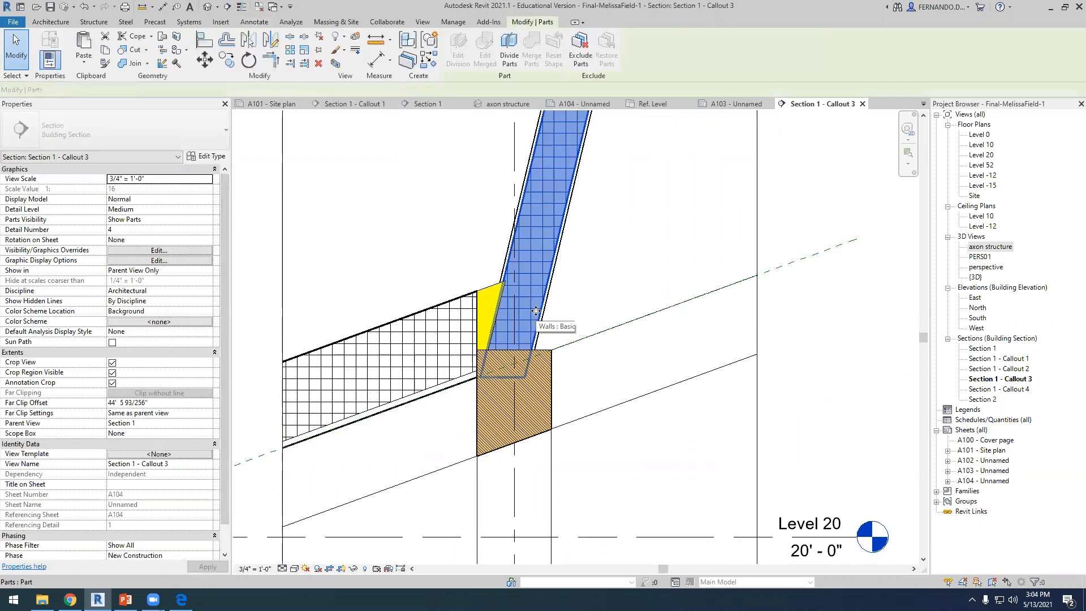
right_click(535, 315)
mouse_move(636, 376)
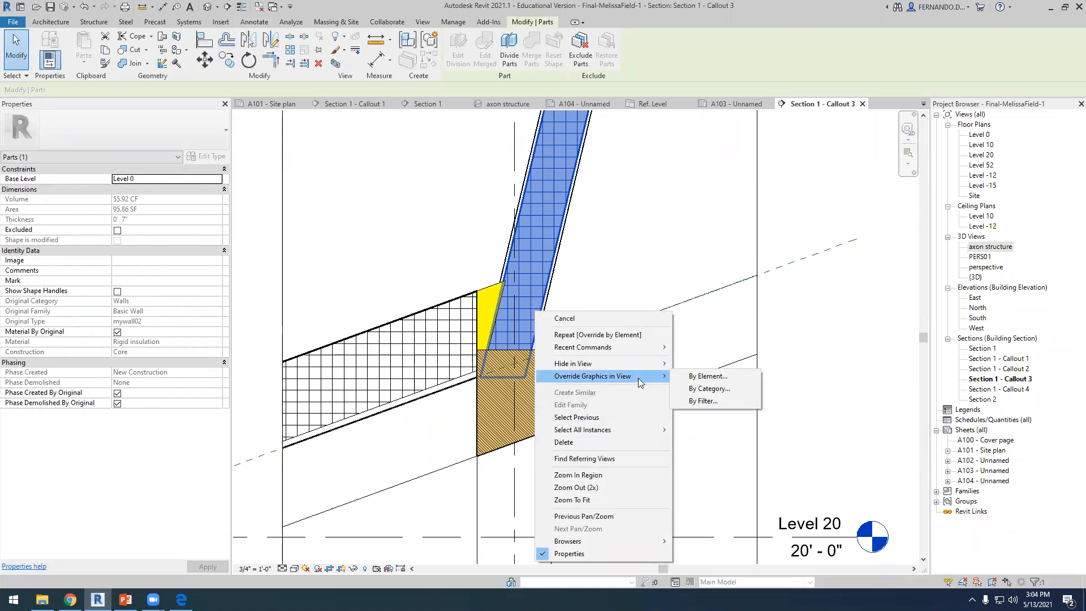
left_click(707, 376)
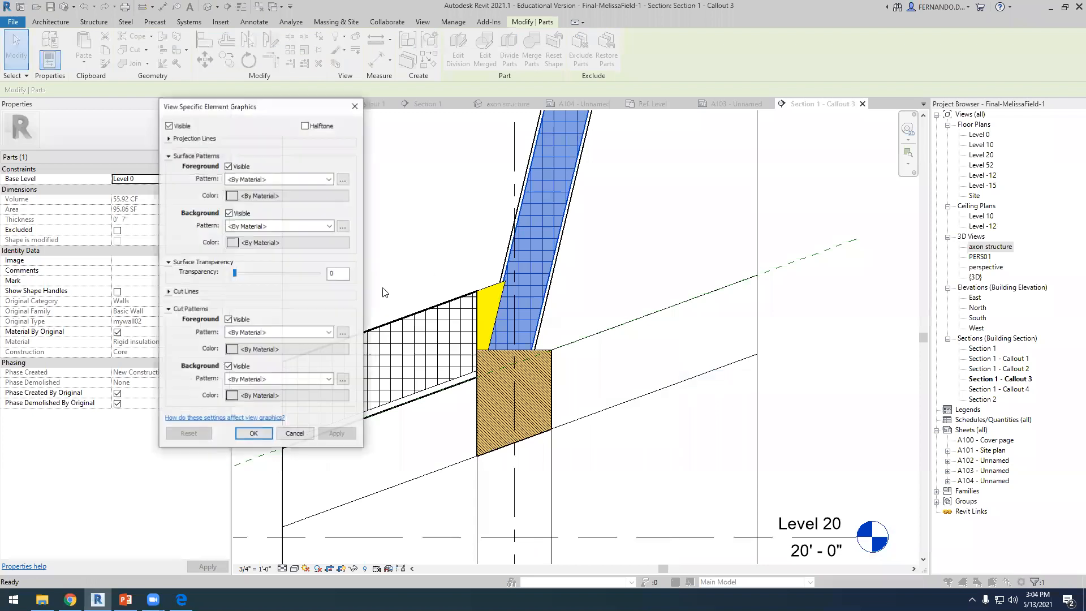
left_click(228, 166)
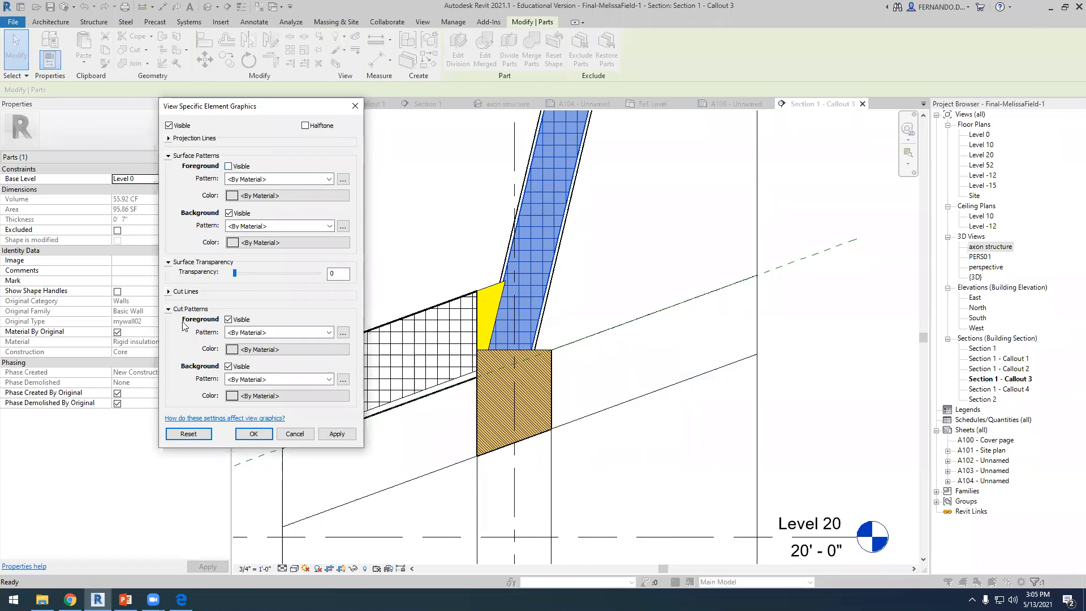
left_click(169, 309)
left_click(169, 309)
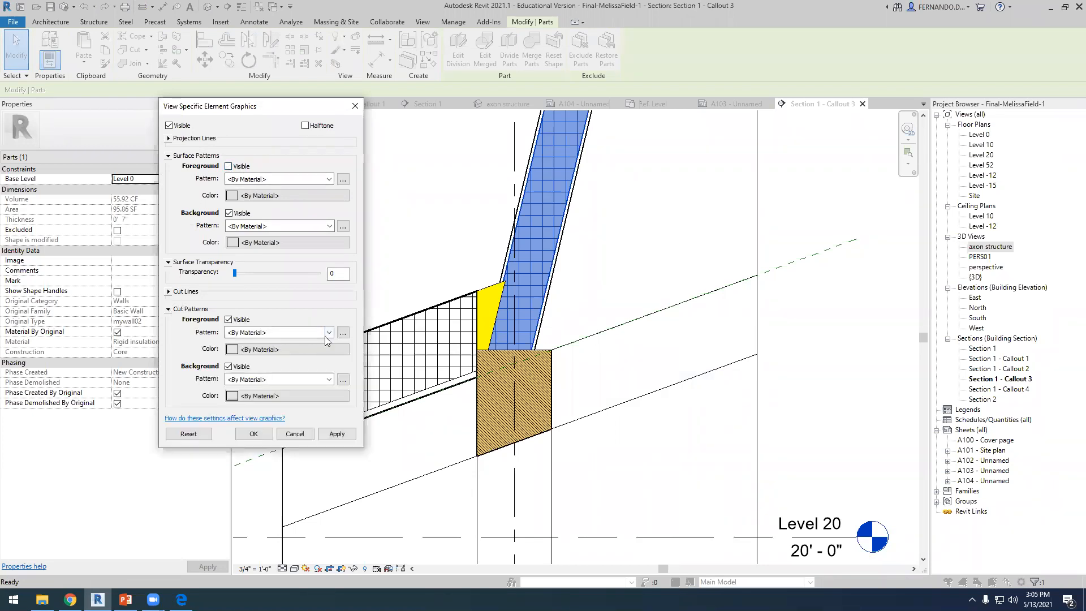
left_click(229, 320)
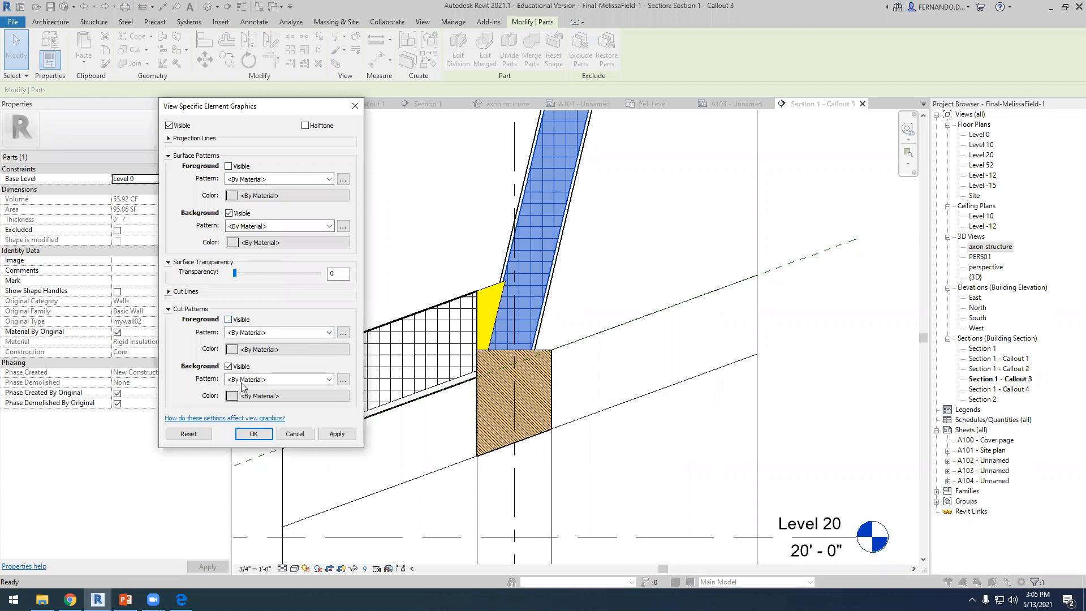
Set the insulation part's cut background to a yellow solid fill and apply the override.
left_click(328, 379)
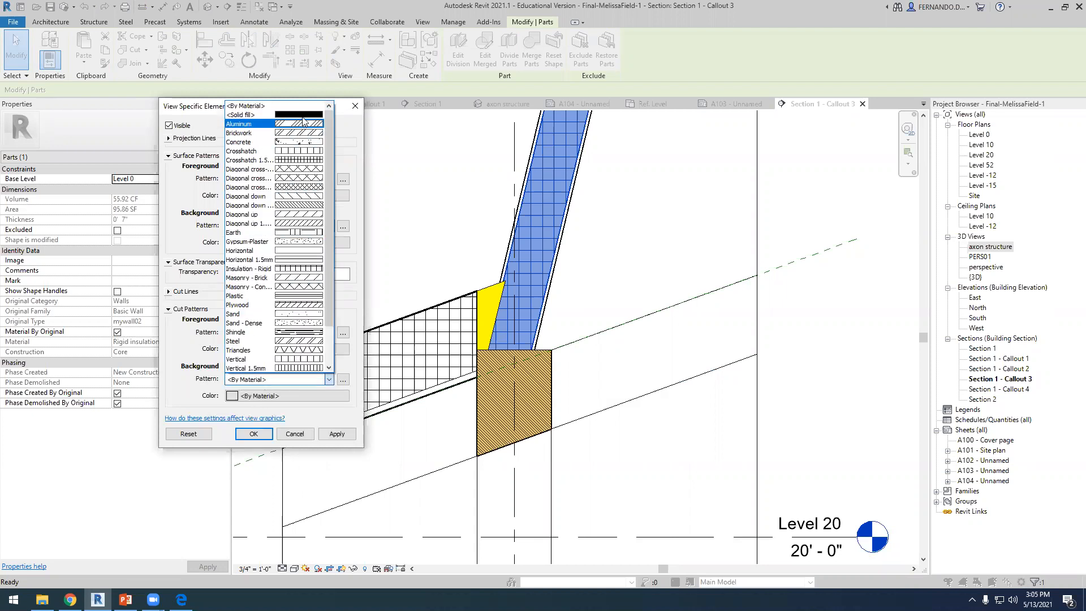
left_click(266, 107)
left_click(239, 398)
left_click(173, 287)
left_click(307, 373)
left_click(337, 434)
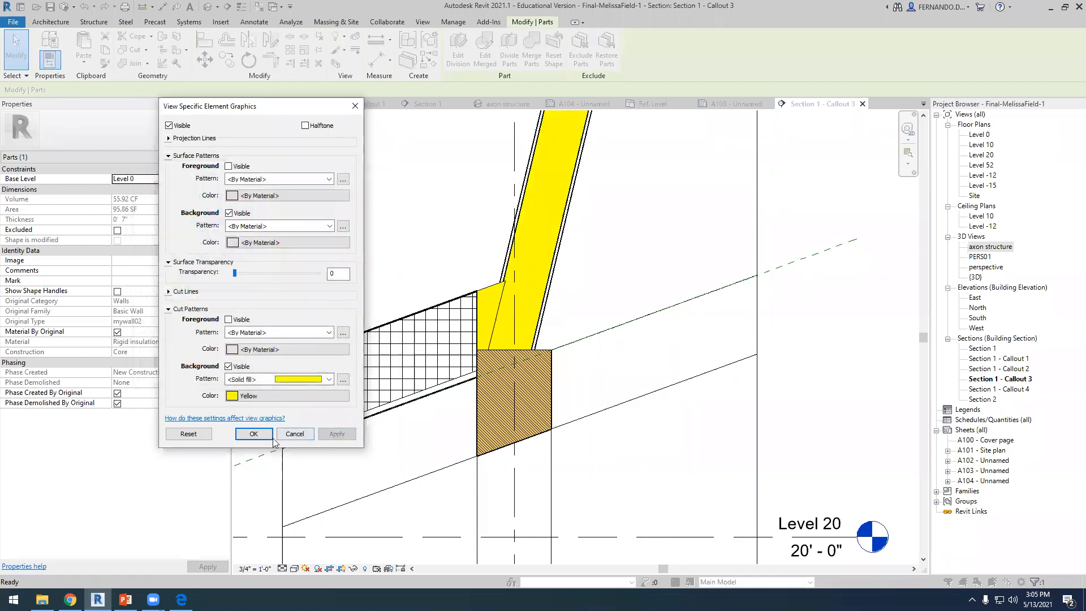
left_click(253, 434)
left_click(591, 478)
Draw a four-sided masking region over the roof's insulation layer, from the header-side end to the crop edge, and finish it.
scroll(591, 478, "down", 2)
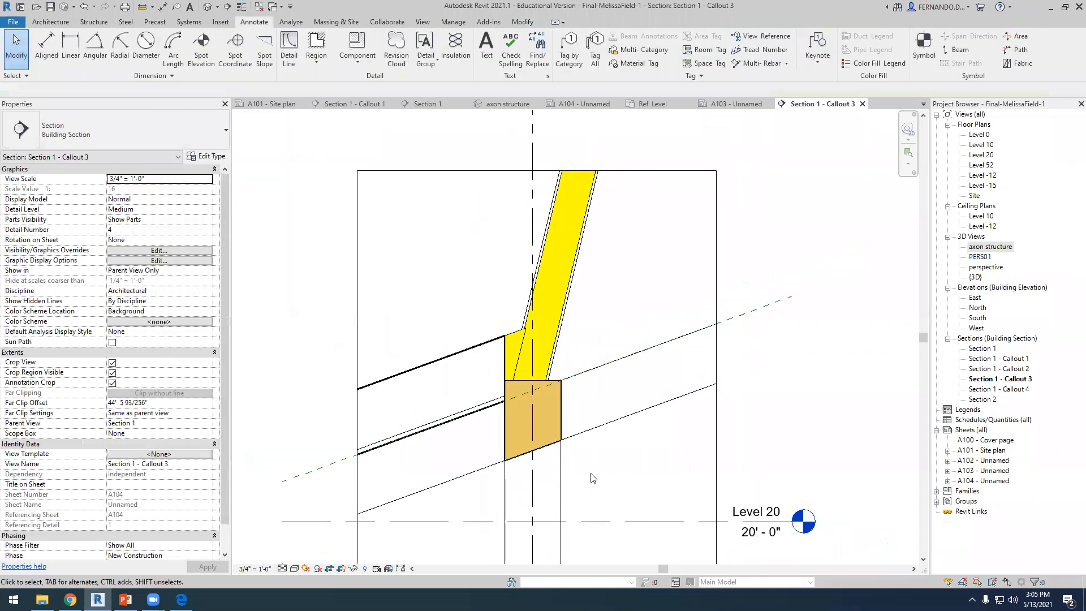
left_click(496, 418)
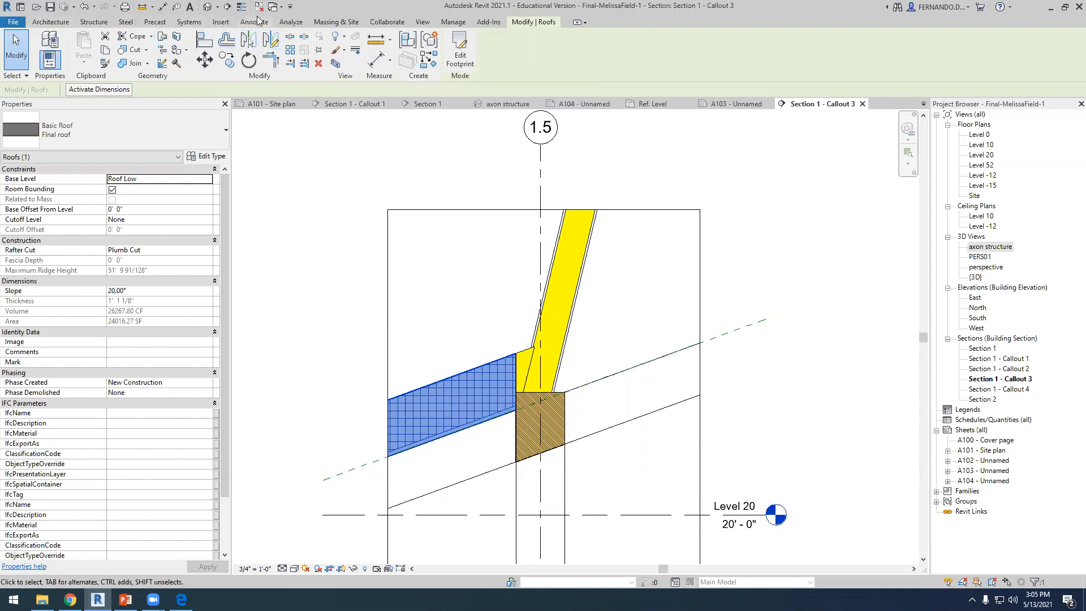
left_click(255, 22)
left_click(316, 51)
left_click(331, 110)
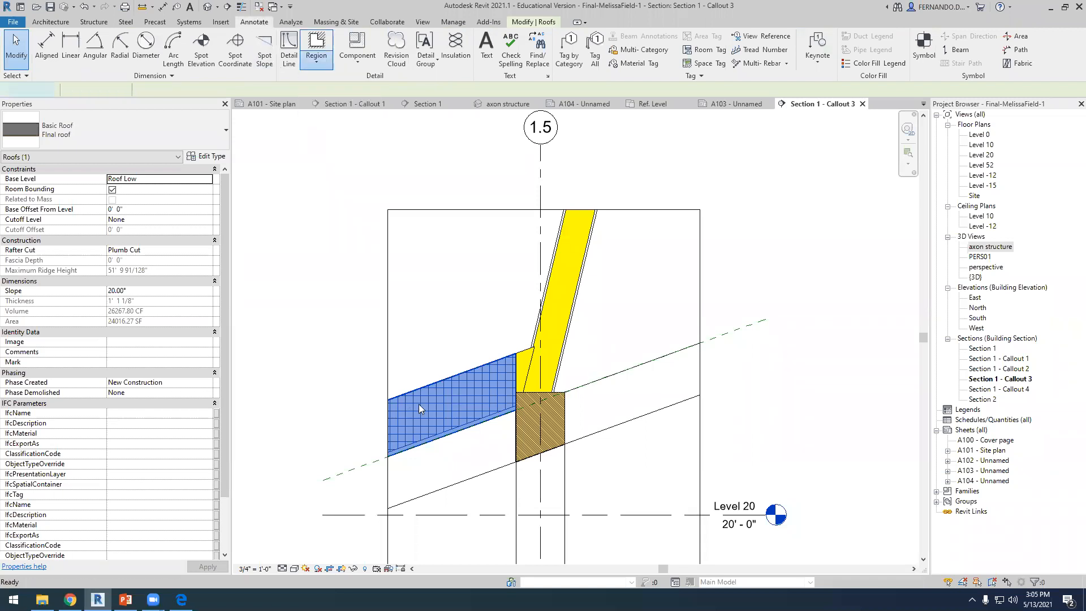
scroll(501, 373, "up", 3)
left_click(528, 338)
left_click(300, 420)
left_click(301, 509)
left_click(528, 428)
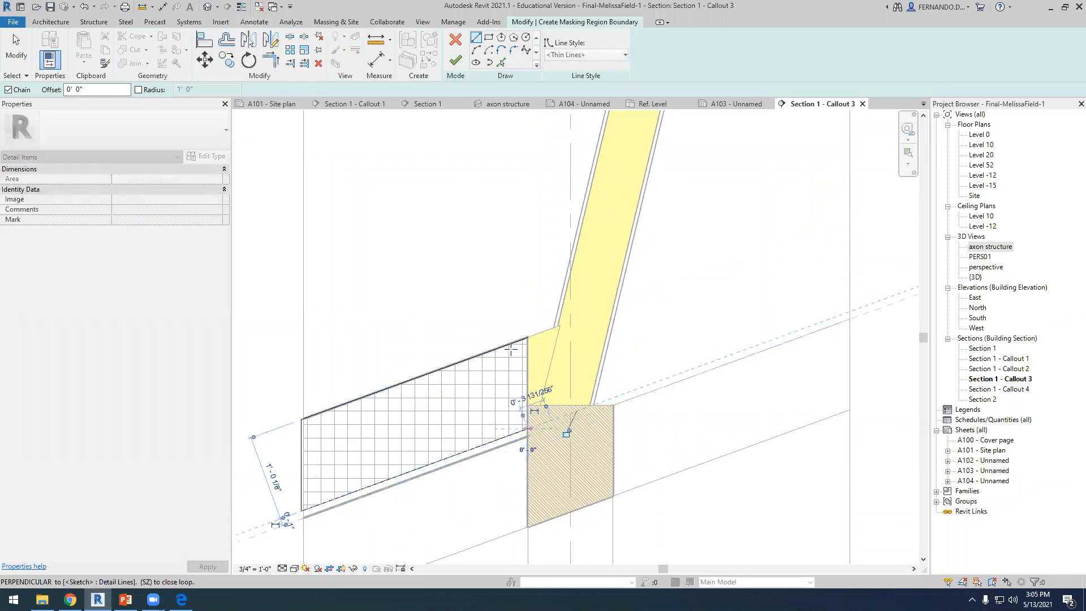
left_click(528, 337)
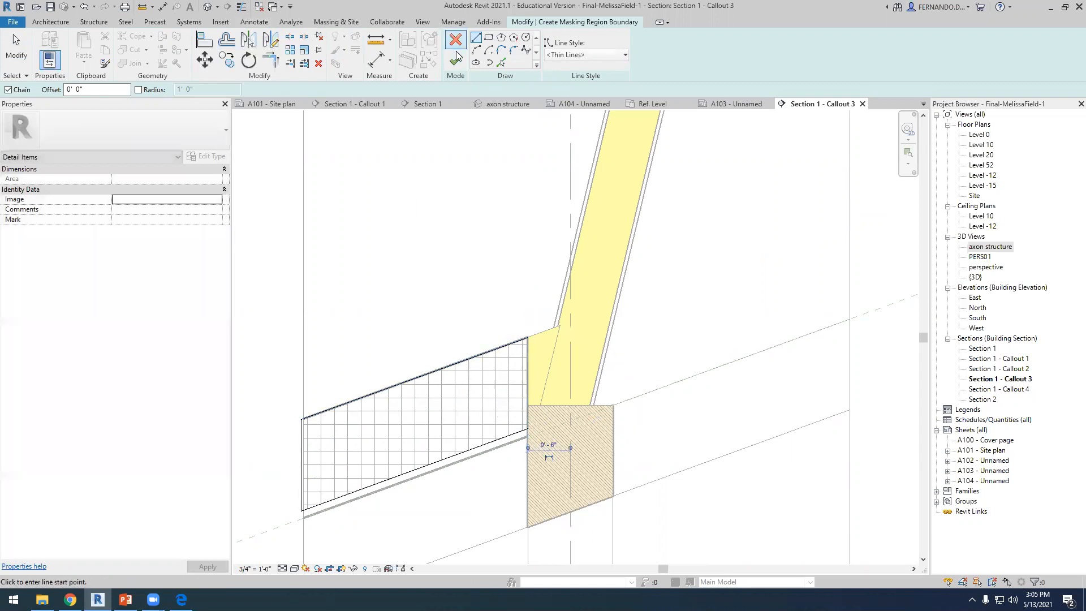
left_click(455, 56)
Override the roof insulation masking region by element with a yellow solid fill as its surface foreground pattern.
right_click(470, 402)
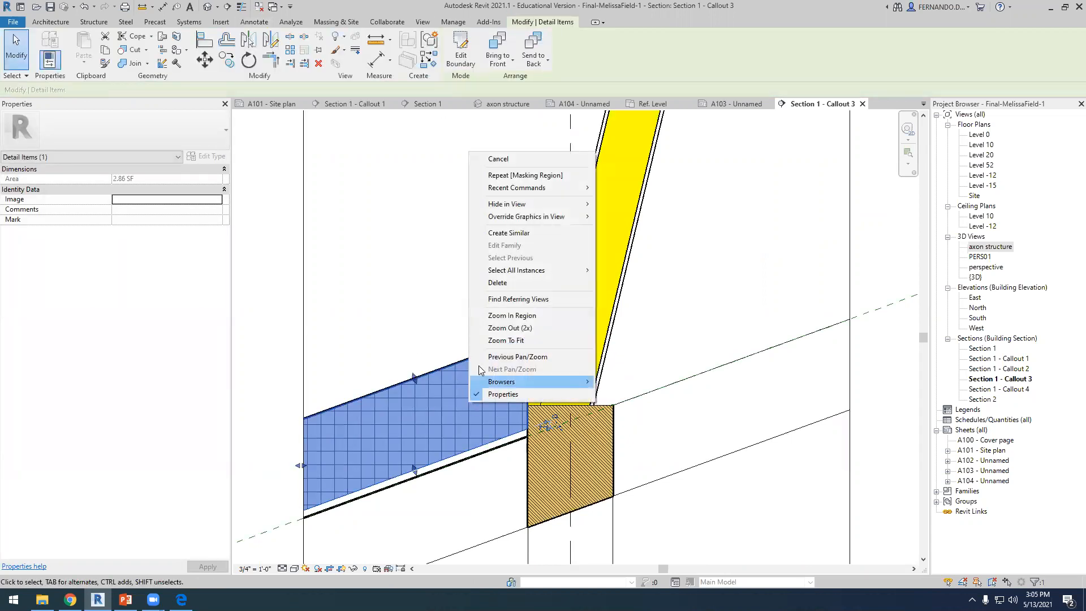
mouse_move(565, 217)
left_click(650, 216)
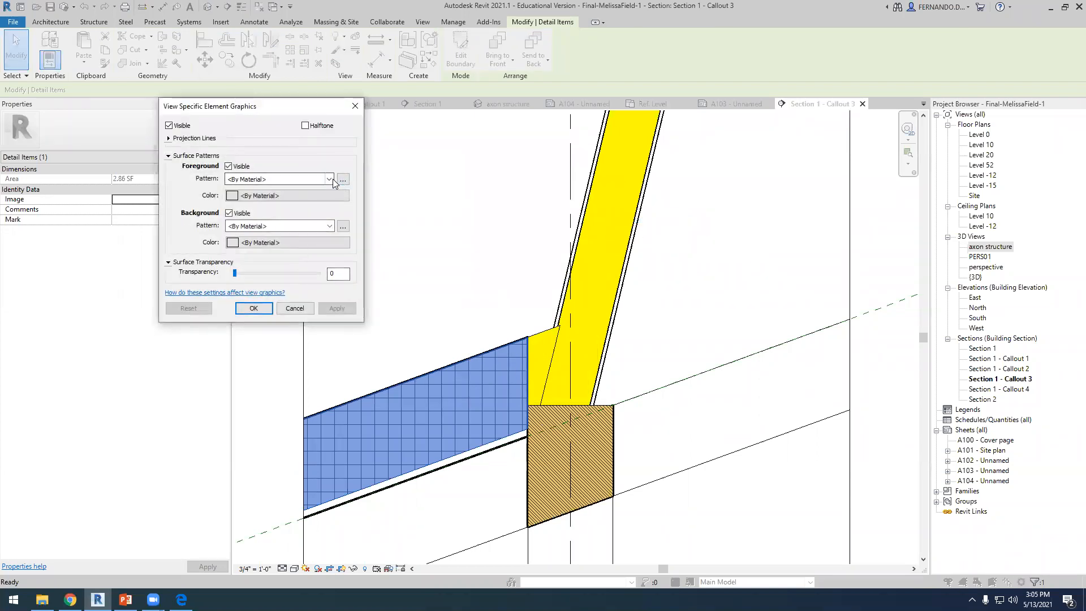
left_click(332, 179)
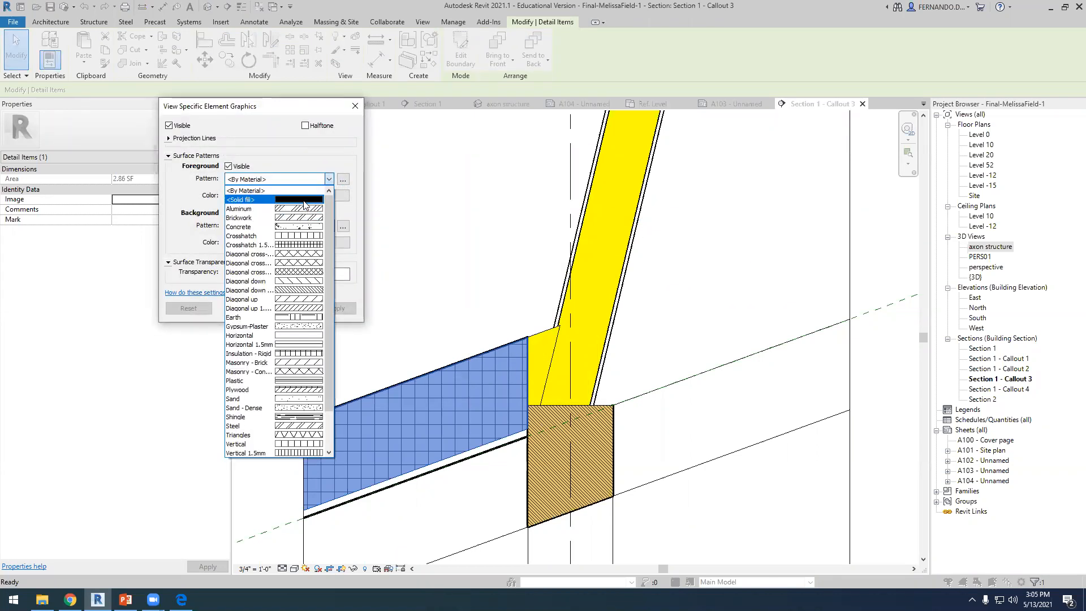
left_click(260, 198)
left_click(228, 213)
left_click(232, 196)
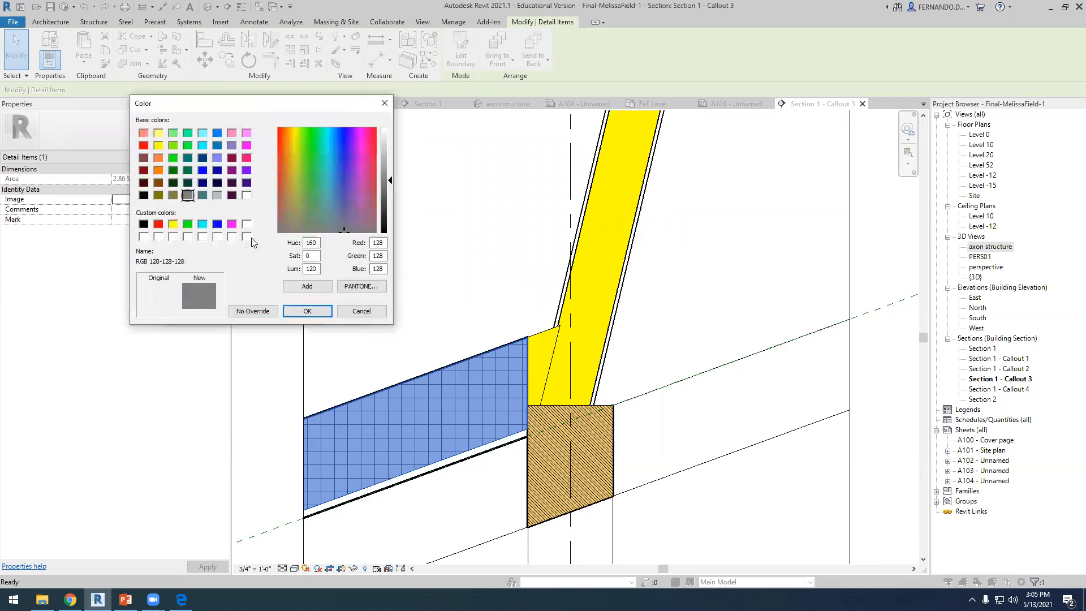
left_click(172, 224)
left_click(307, 311)
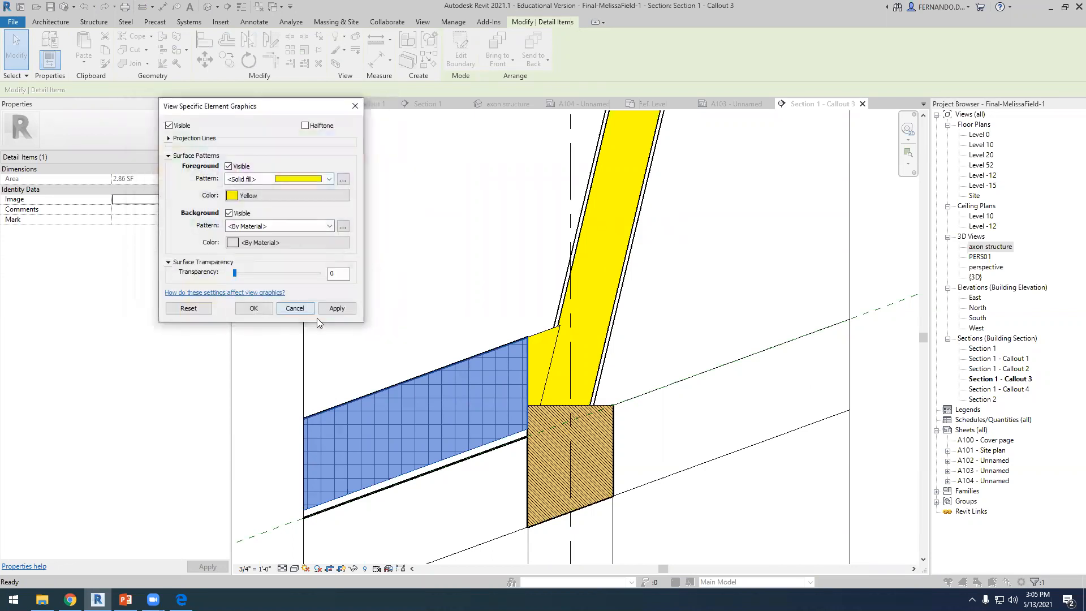
left_click(254, 308)
left_click(402, 298)
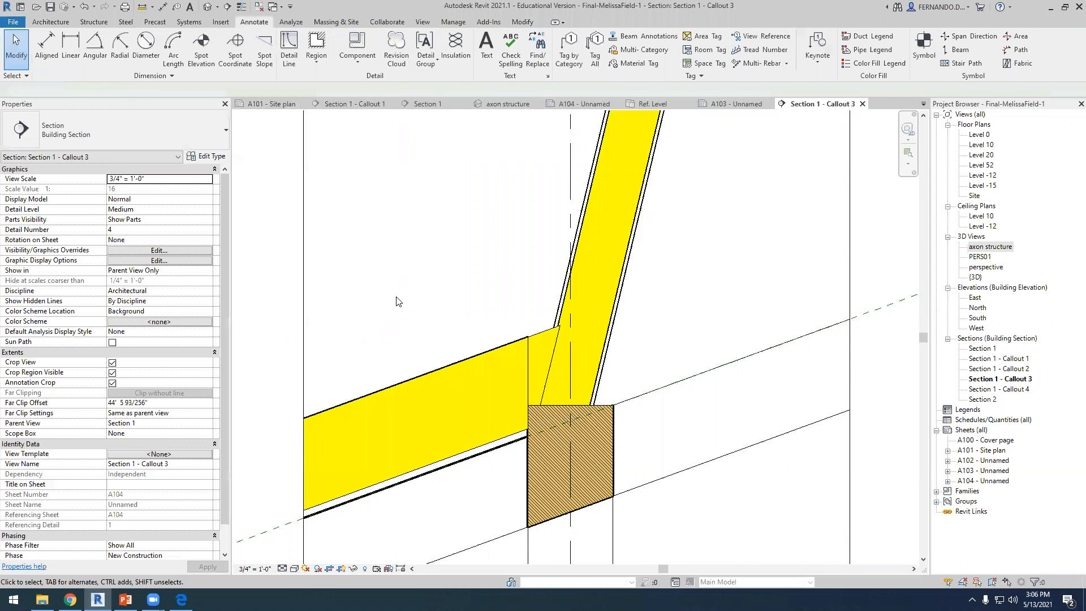
Compare the Callout 3 junction with the skylight section drawing on slide 27 in PowerPoint, and return to Revit.
scroll(399, 298, "down", 3)
scroll(417, 308, "up", 4)
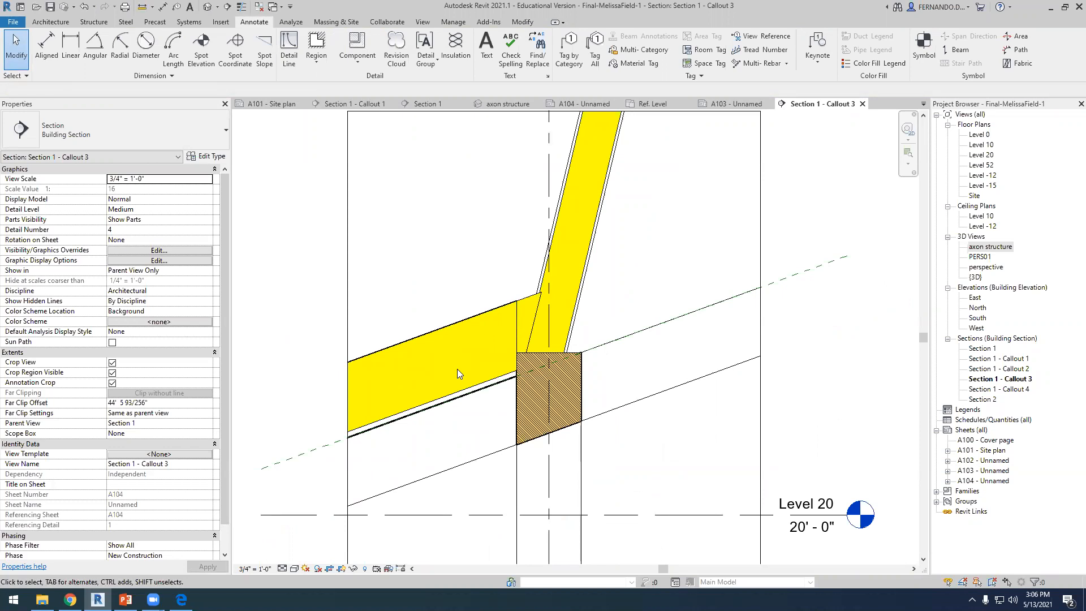
scroll(501, 342, "down", 3)
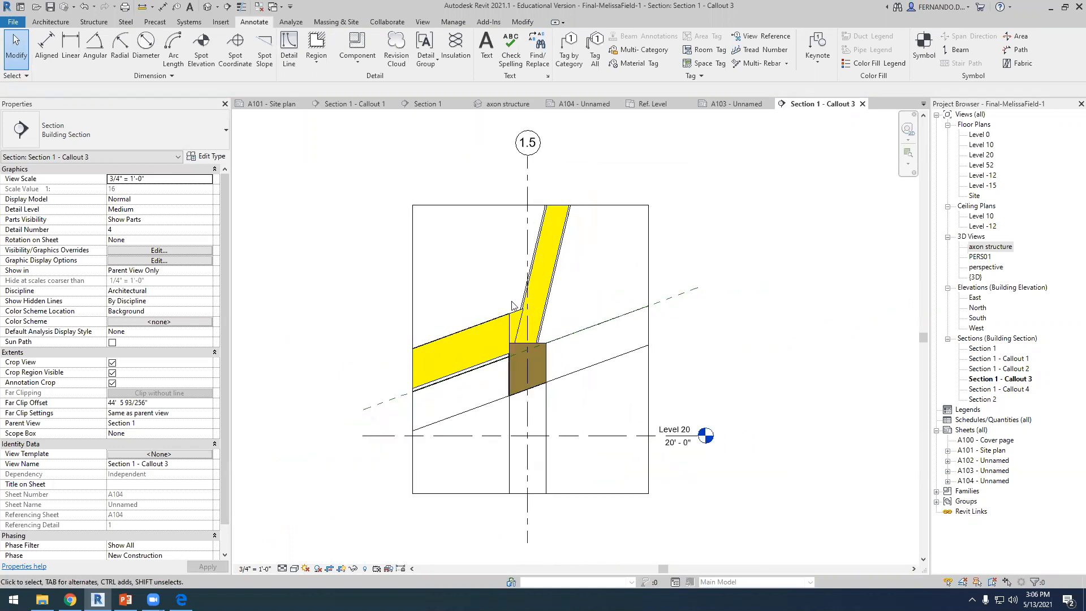
scroll(515, 306, "up", 3)
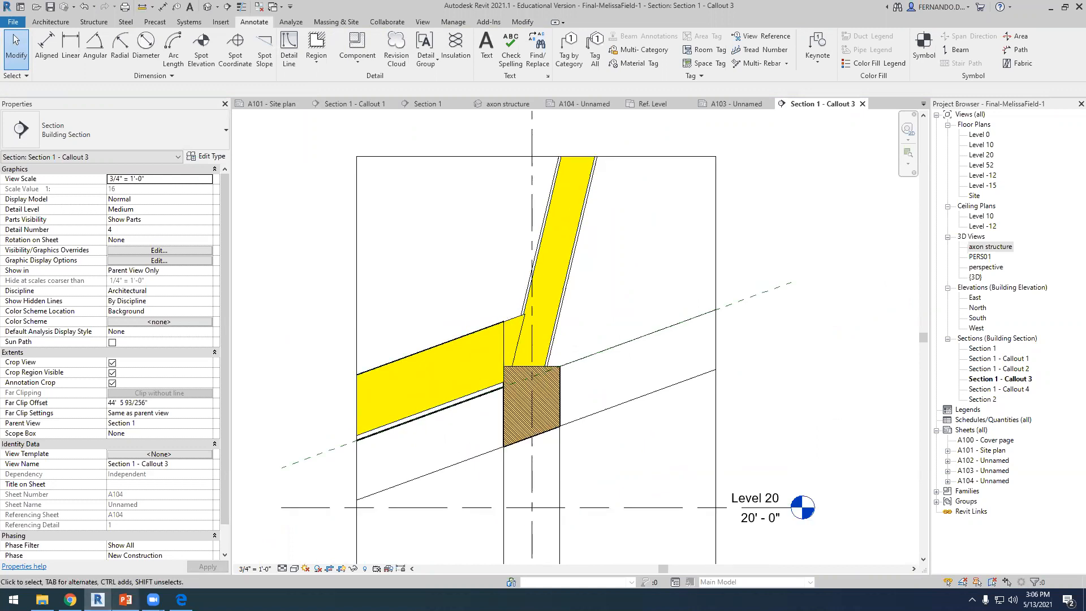
key("alt+Tab")
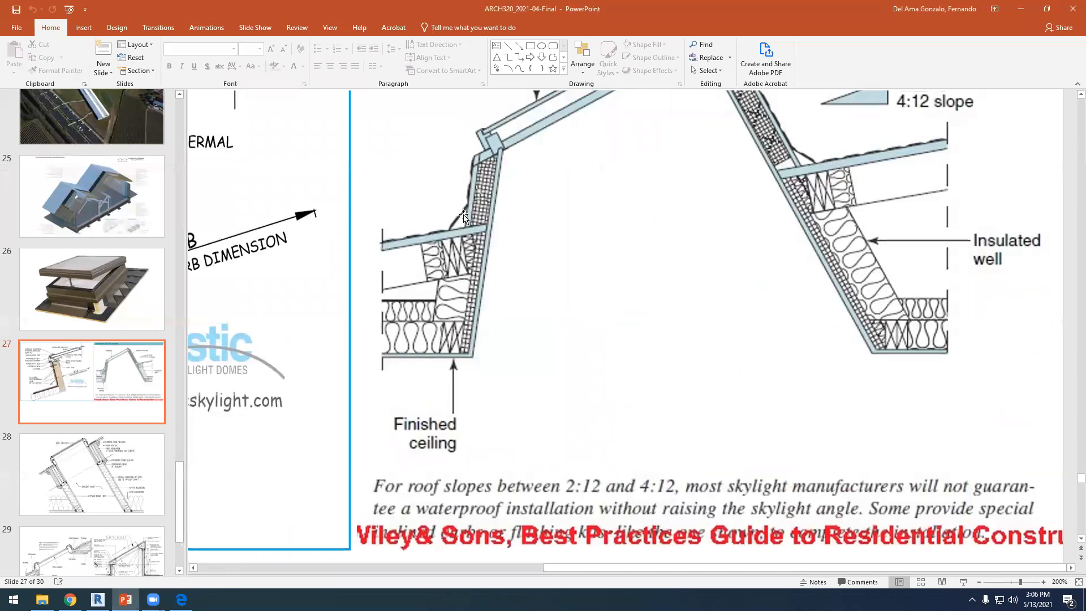
scroll(480, 184, "up", 1)
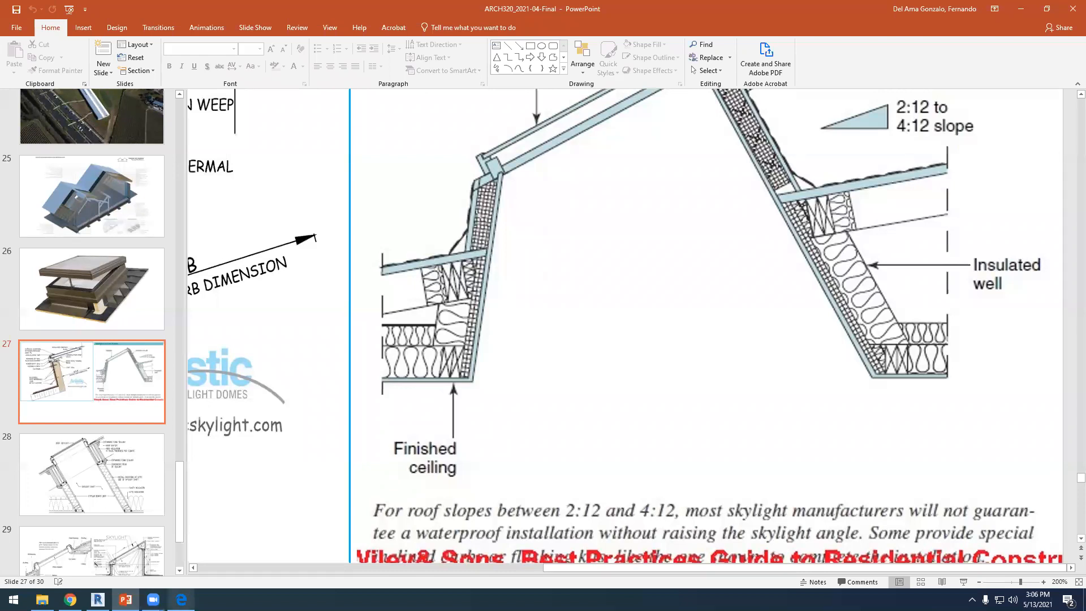
key("alt+Tab")
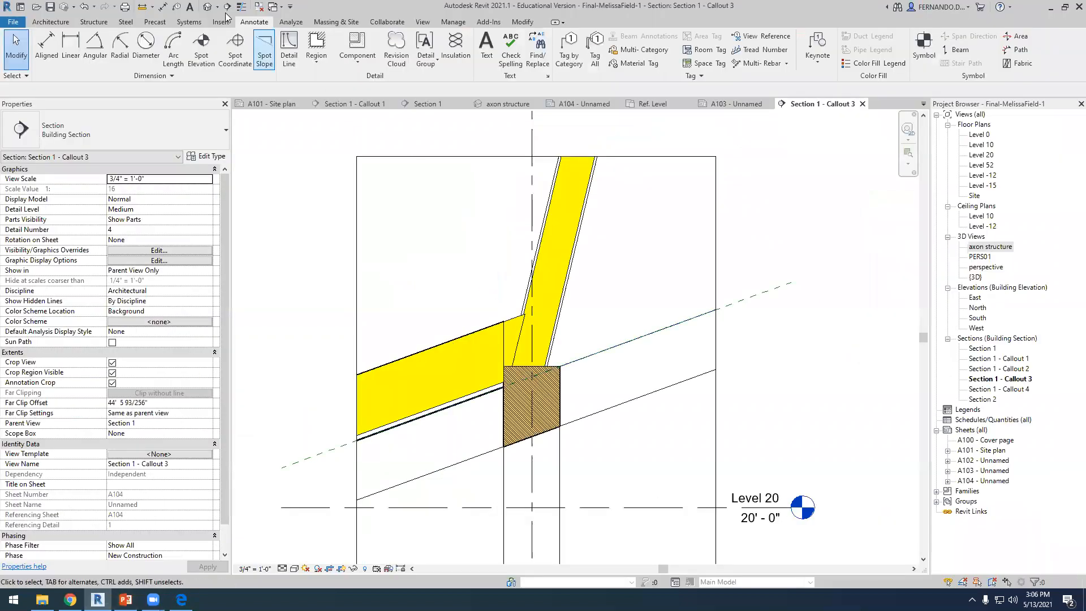
Draw a triangular masking region in the corner between the roof's upper edge and the sloped skylight wall's outer face, and finish it.
left_click(316, 62)
left_click(340, 105)
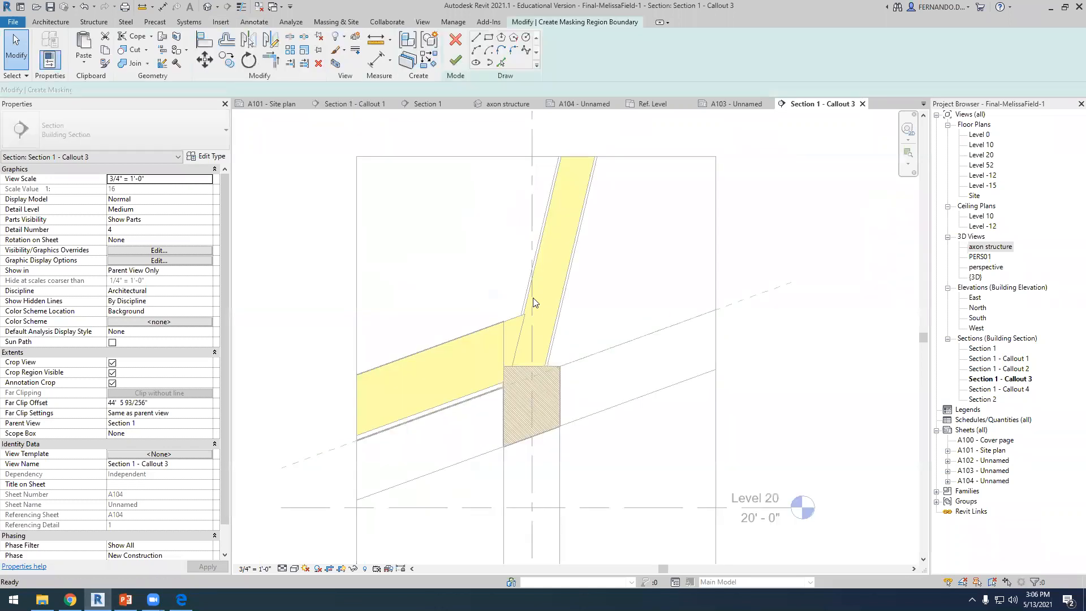
scroll(529, 303, "up", 3)
left_click(504, 387)
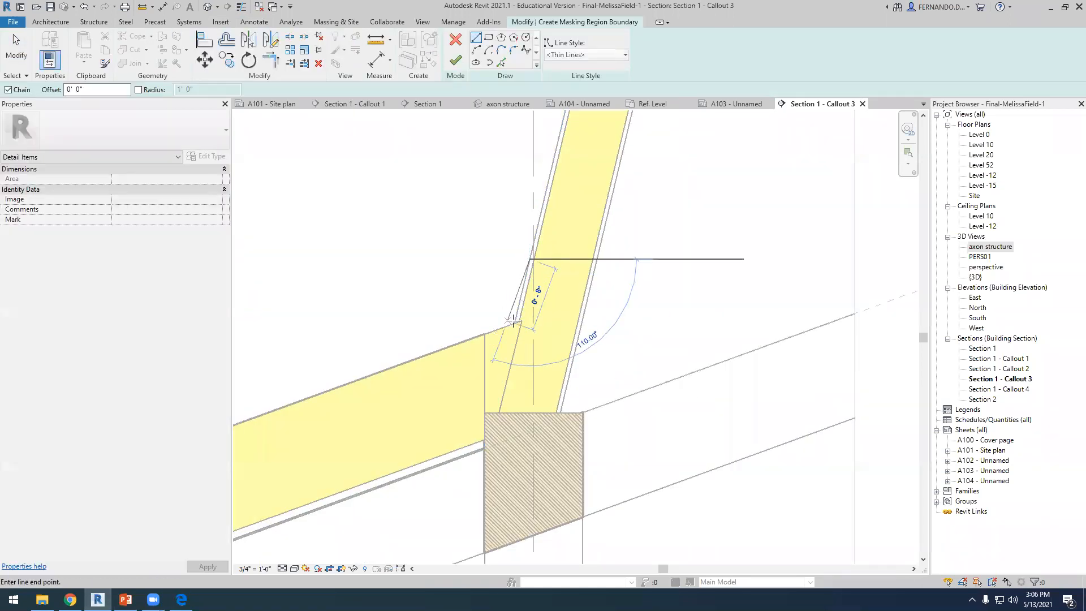
left_click(515, 323)
left_click(444, 348)
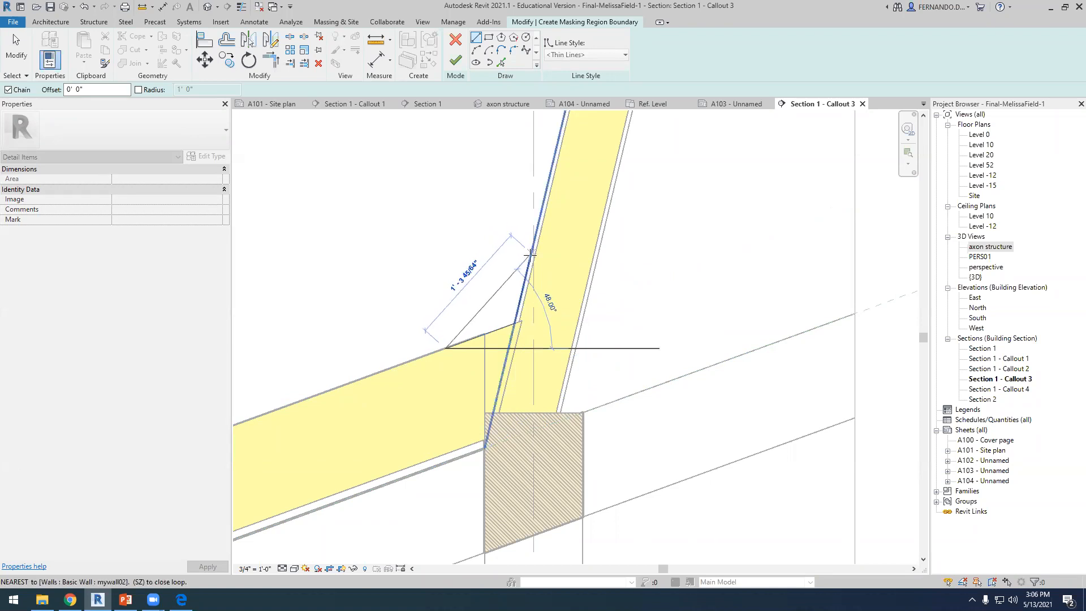
scroll(530, 248, "up", 4)
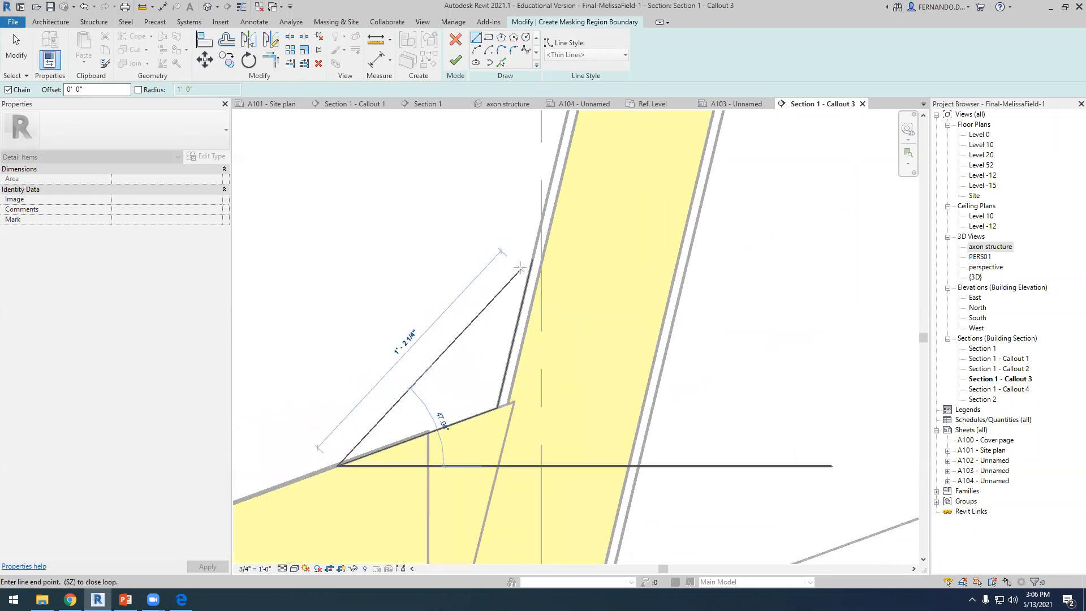
left_click(532, 261)
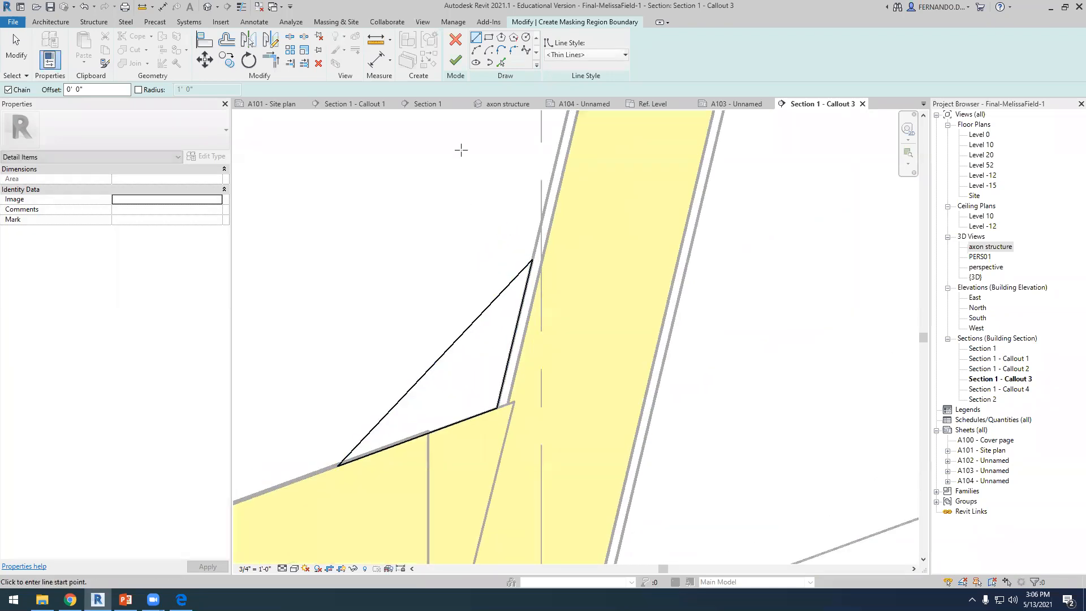
left_click(455, 60)
scroll(543, 382, "down", 4)
left_click(593, 359)
scroll(513, 378, "up", 2)
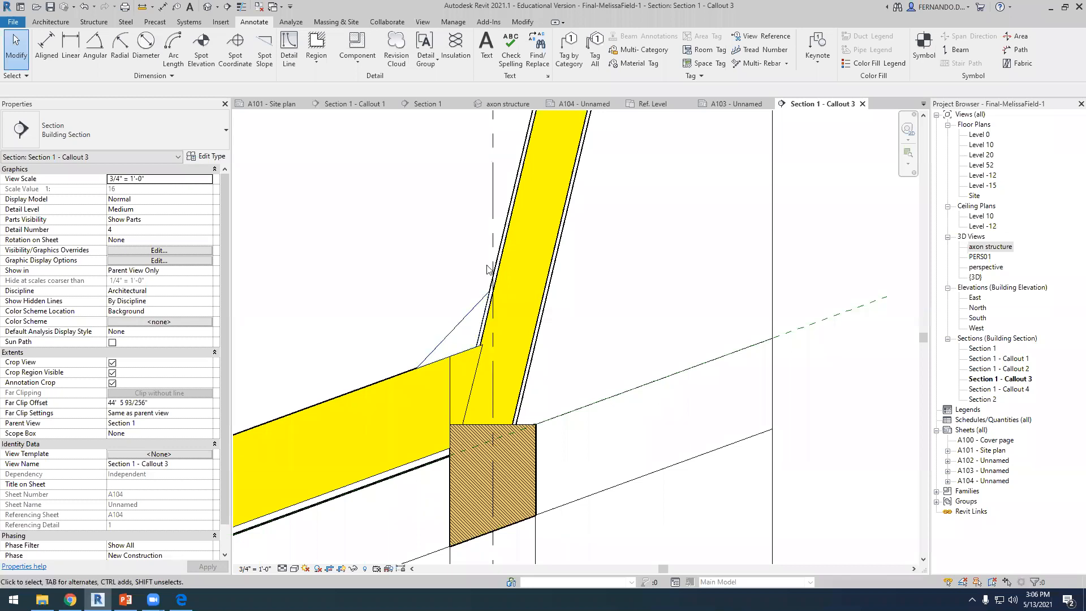
Override the triangular masking region by element with a yellow solid fill as its surface foreground pattern.
right_click(448, 347)
key("Escape")
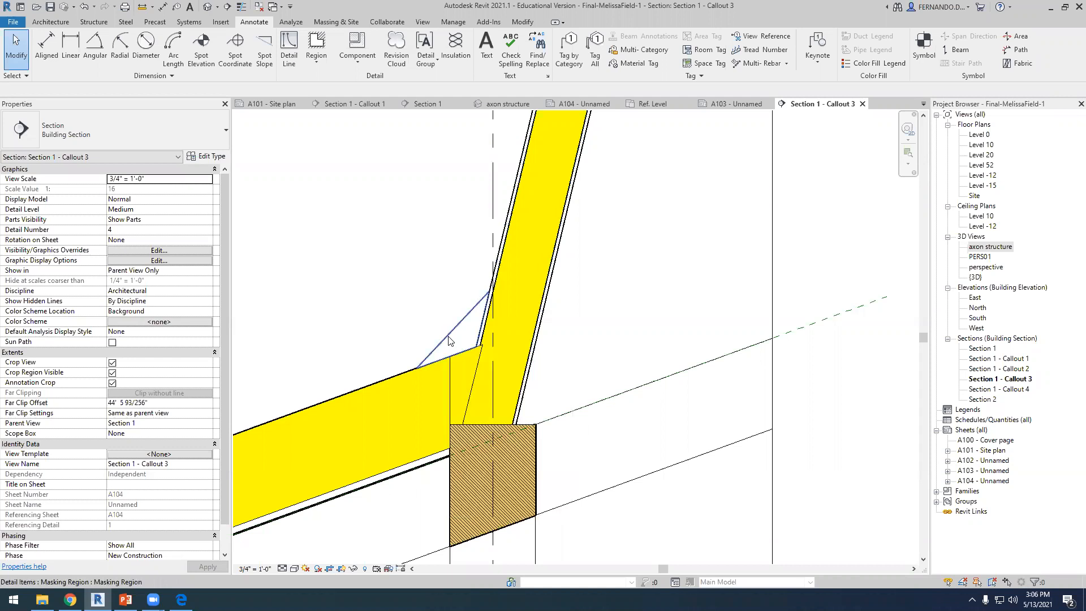
right_click(450, 340)
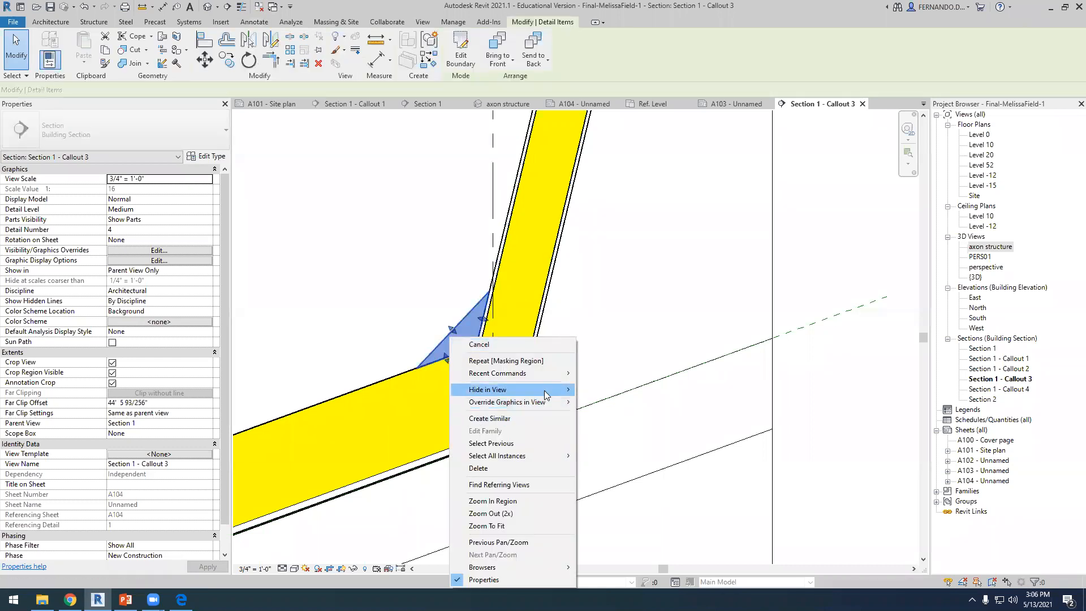
mouse_move(565, 408)
left_click(600, 402)
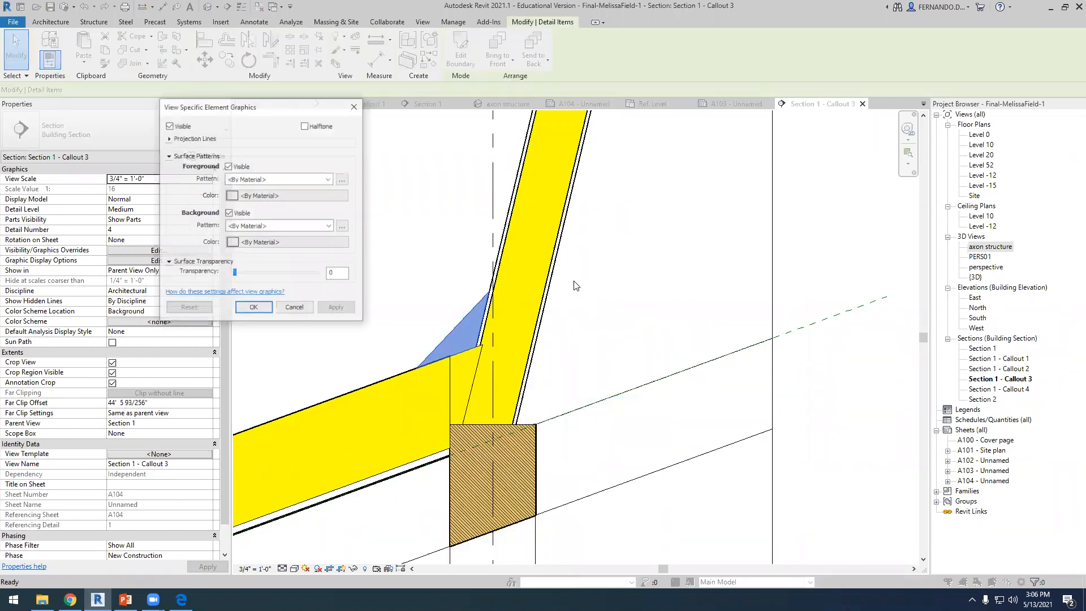
left_click(320, 178)
scroll(272, 237, "up", 2)
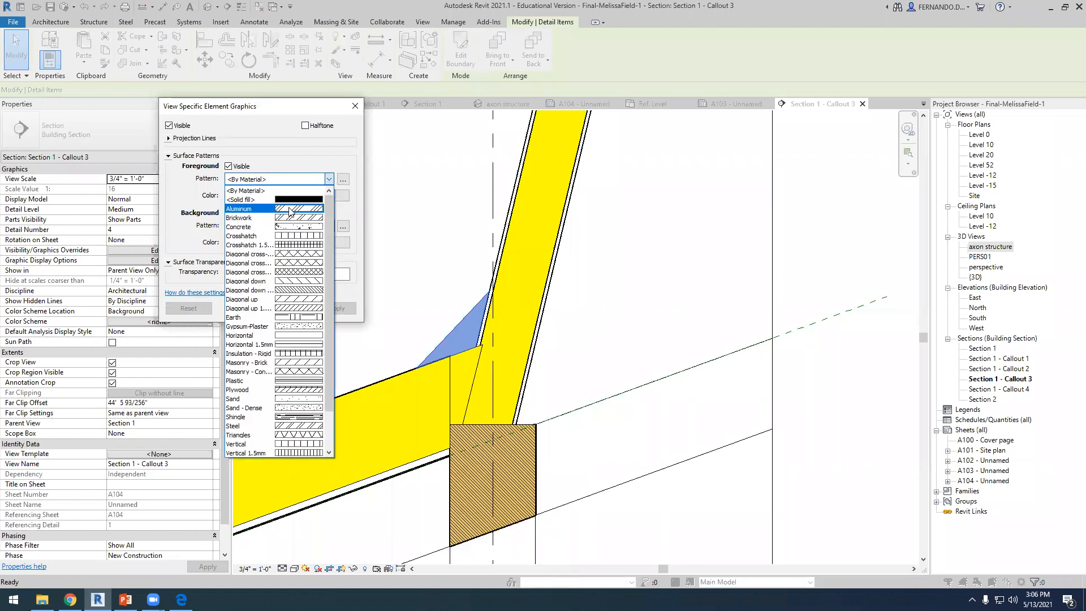
left_click(272, 199)
left_click(232, 196)
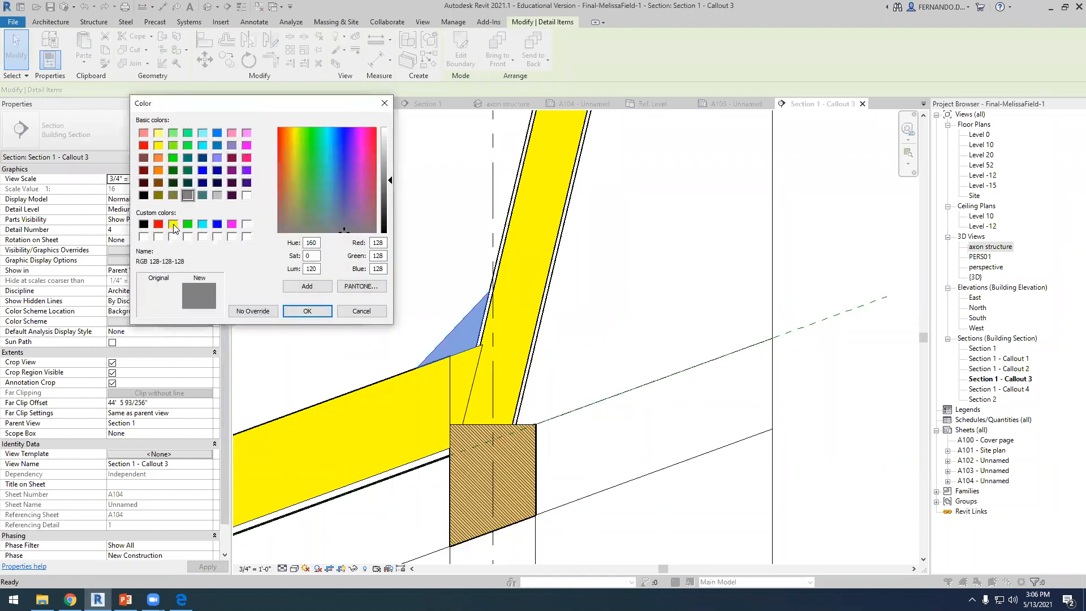
left_click(173, 224)
left_click(307, 311)
left_click(320, 313)
left_click(263, 311)
left_click(666, 324)
Draw three chained thin detail lines along the roof's upper edge, the triangle's diagonal and the skylight wall's outer face up to the crop edge.
scroll(590, 322, "down", 4)
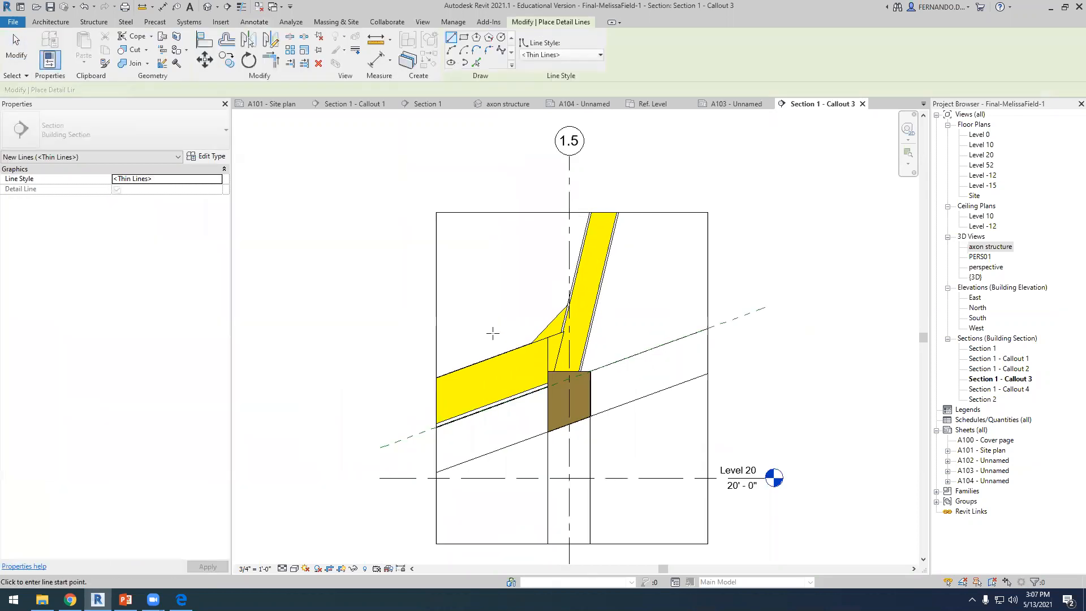
scroll(394, 396, "up", 6)
left_click(390, 414)
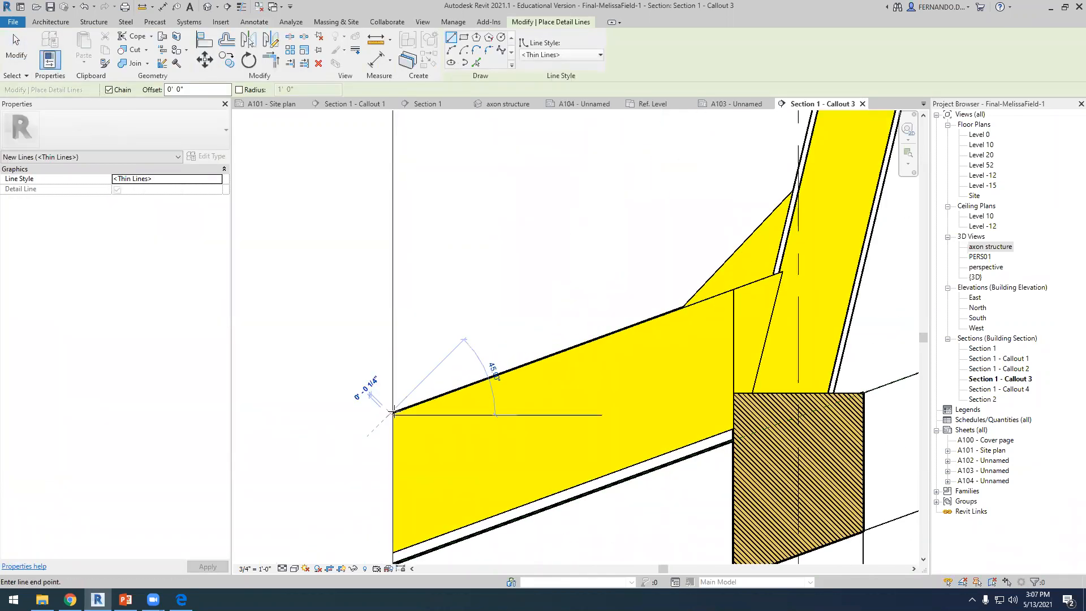
left_click(681, 309)
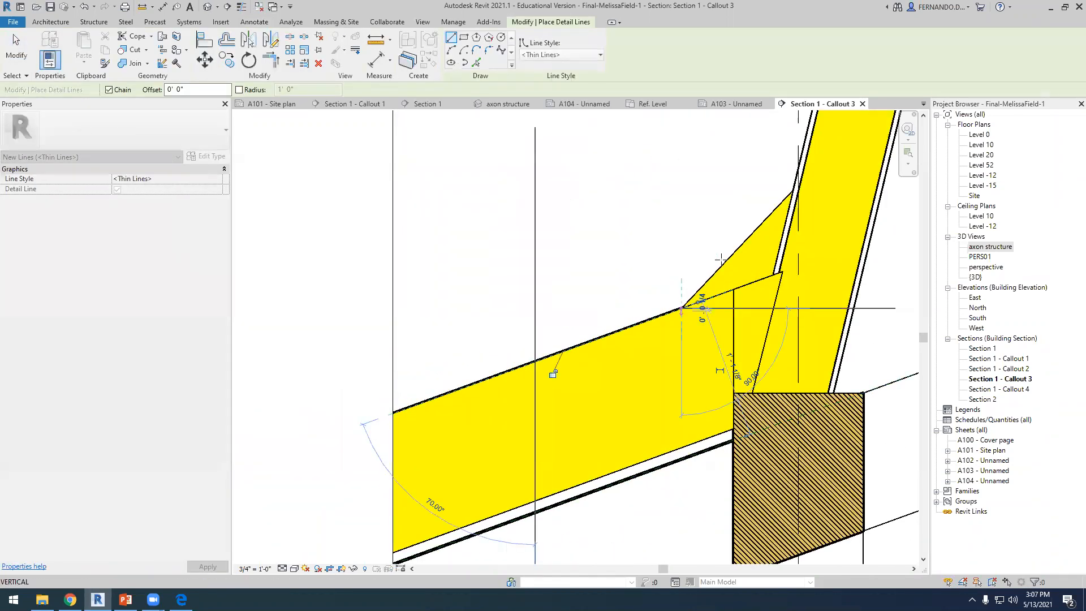
left_click(790, 190)
scroll(562, 370, "down", 5)
scroll(591, 343, "up", 4)
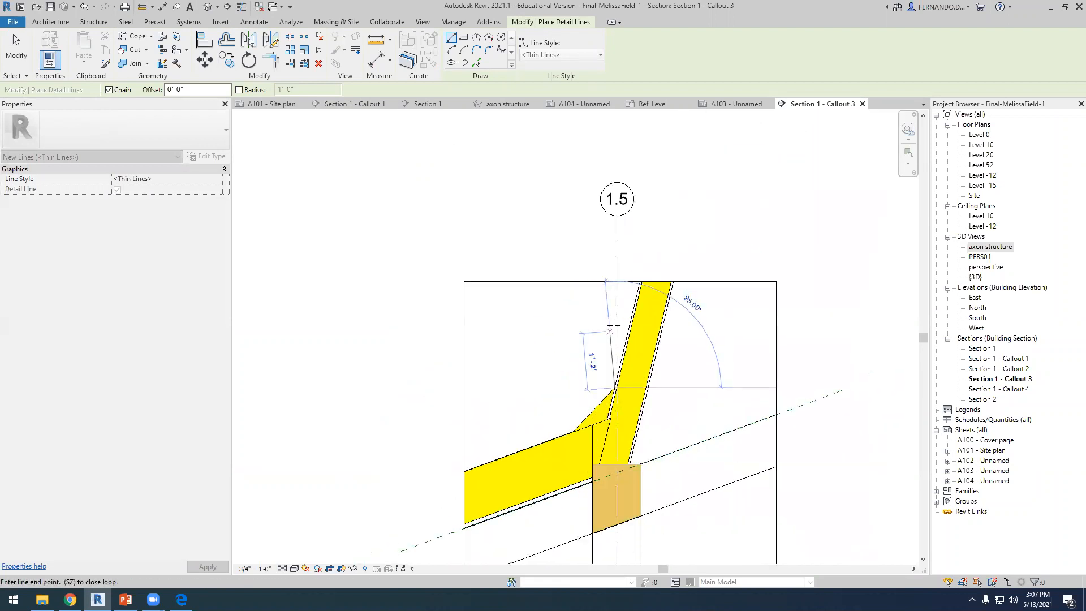
scroll(655, 246, "up", 4)
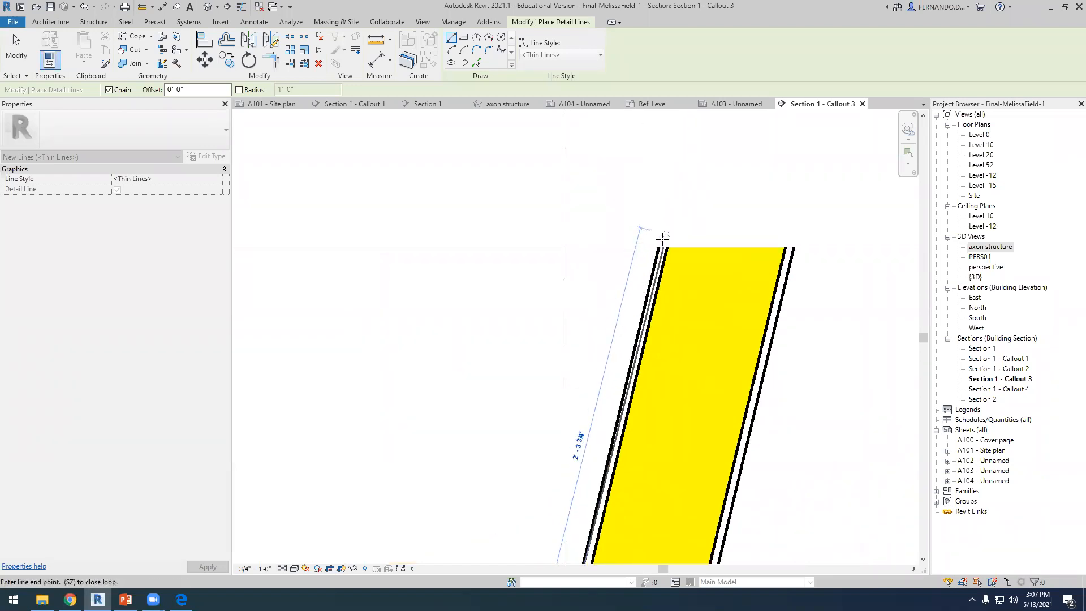
key("Escape")
scroll(606, 213, "down", 4)
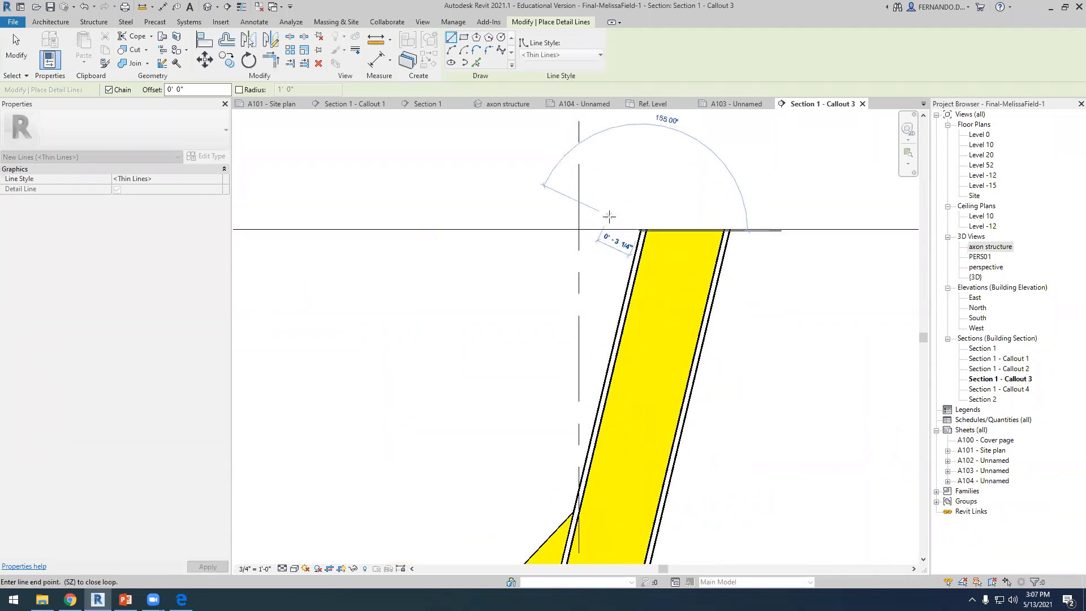
scroll(607, 215, "down", 2)
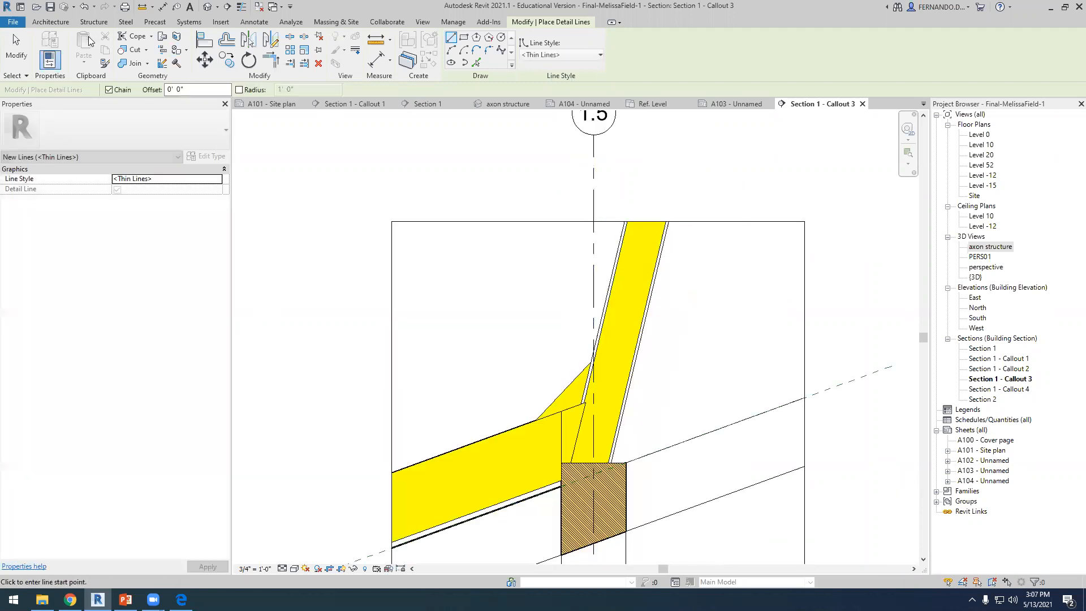
left_click(16, 55)
Change the line style of the three detail lines along the roof, triangle and wall to <Hidden>.
left_click(552, 405)
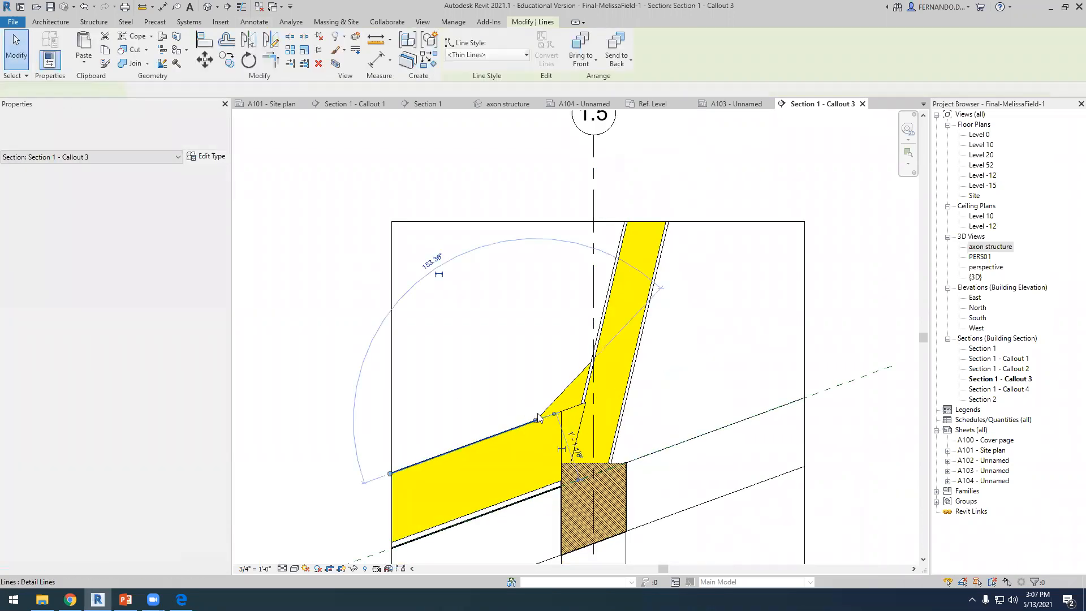
left_click(599, 335)
left_click(591, 346, "ctrl")
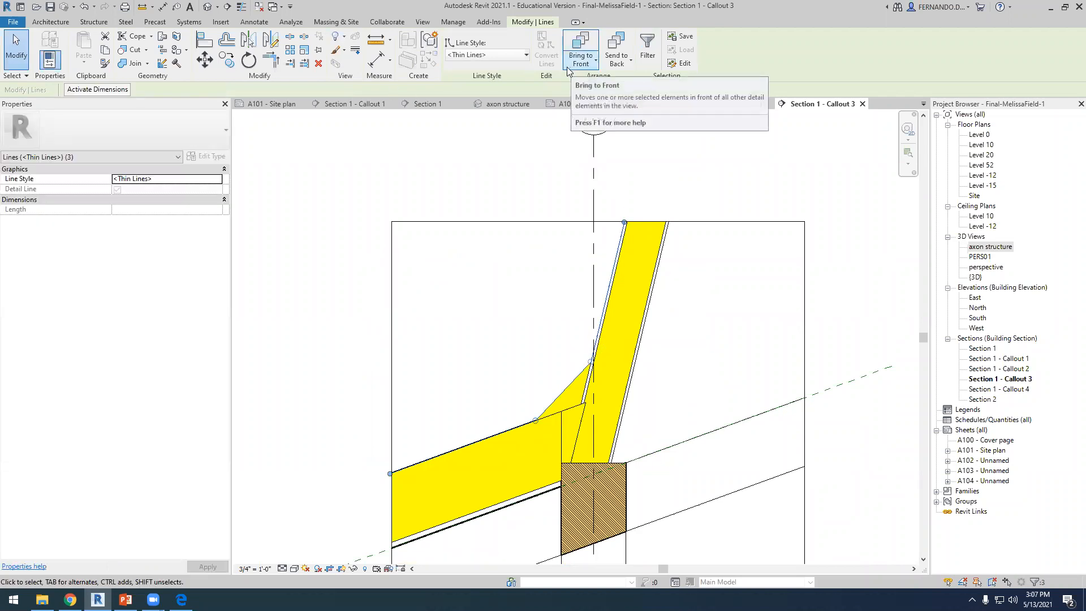
left_click(525, 55)
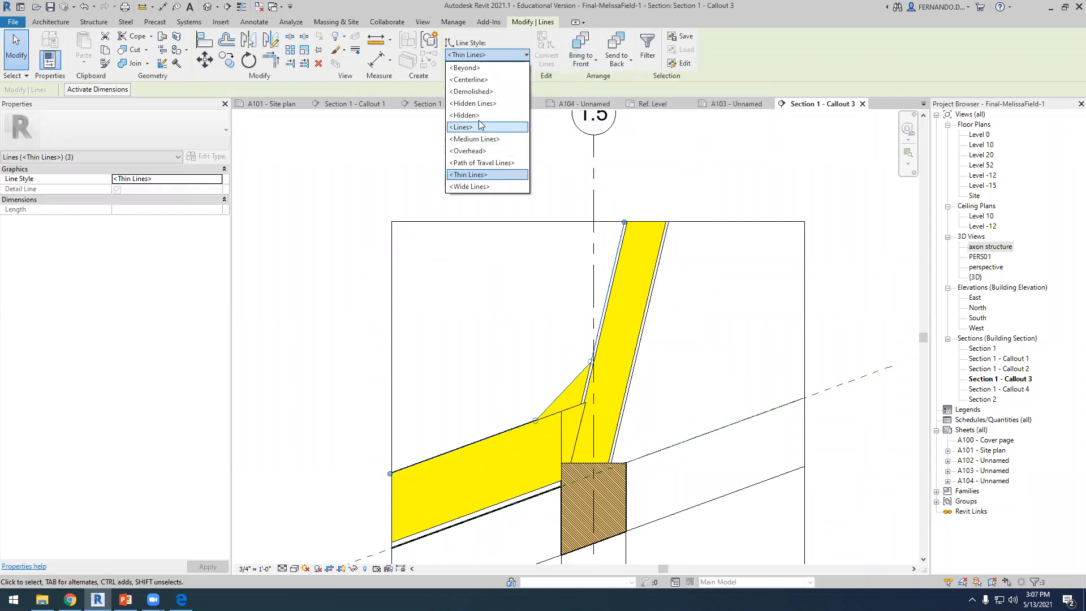
left_click(476, 115)
Override the three hidden-style detail lines by element with a projection line weight of 5.
scroll(554, 396, "up", 3)
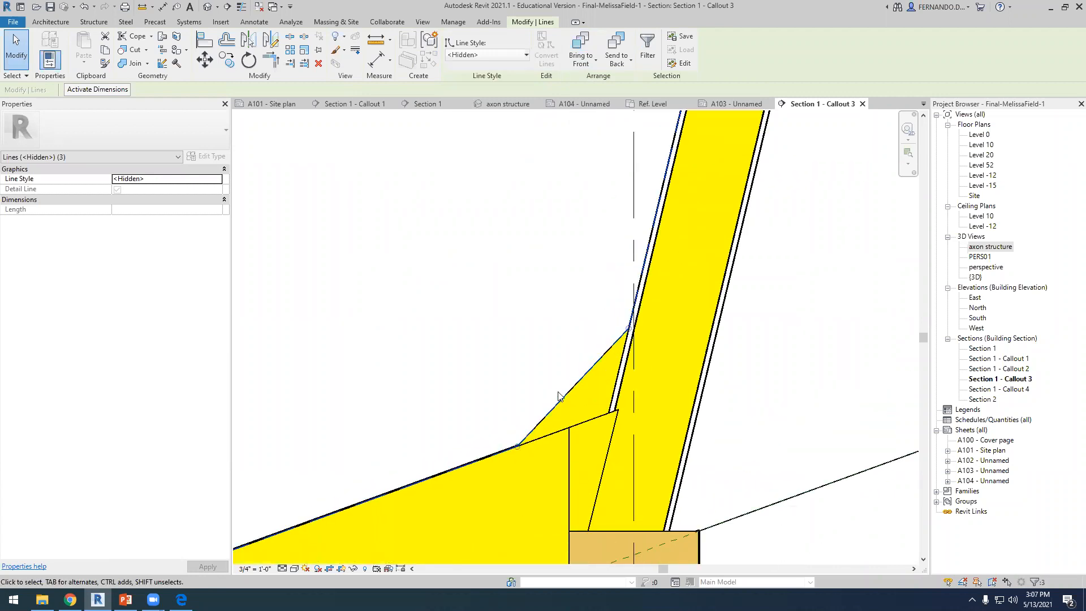
right_click(566, 396)
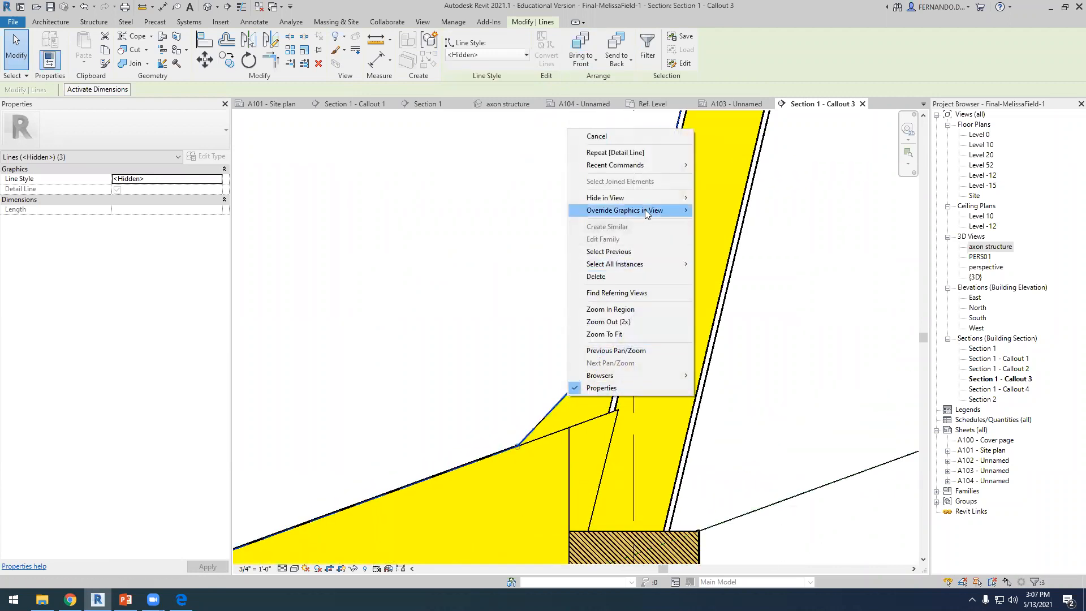
mouse_move(679, 211)
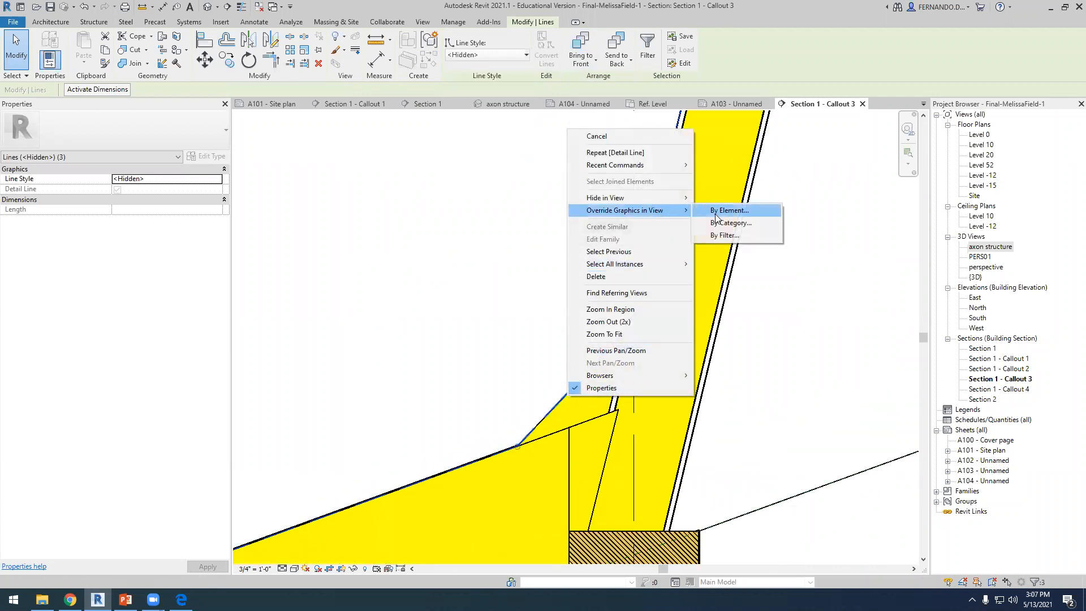
left_click(743, 212)
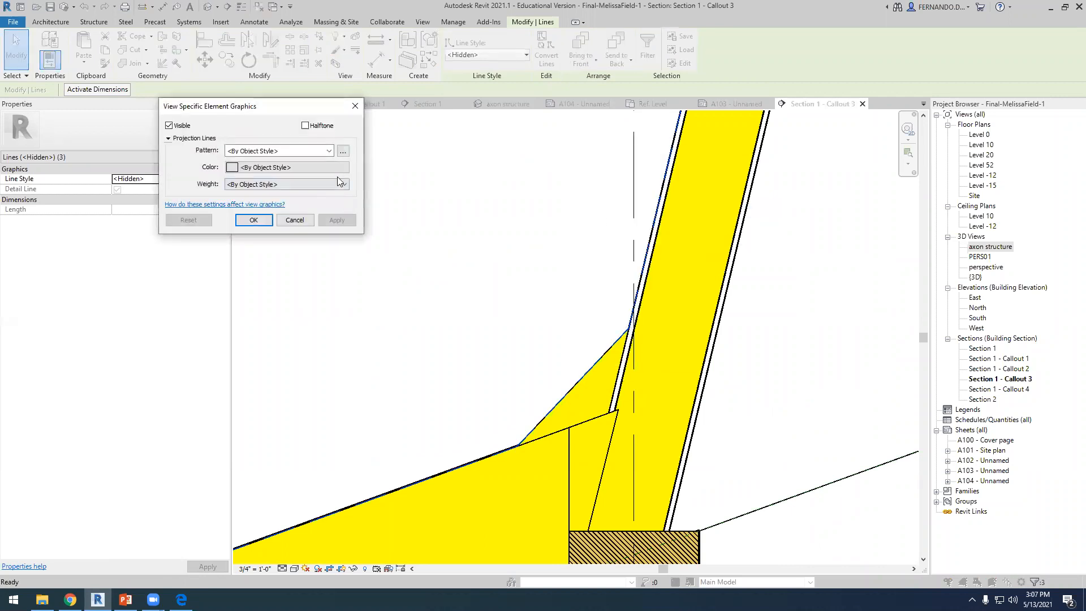
left_click(341, 184)
left_click(240, 237)
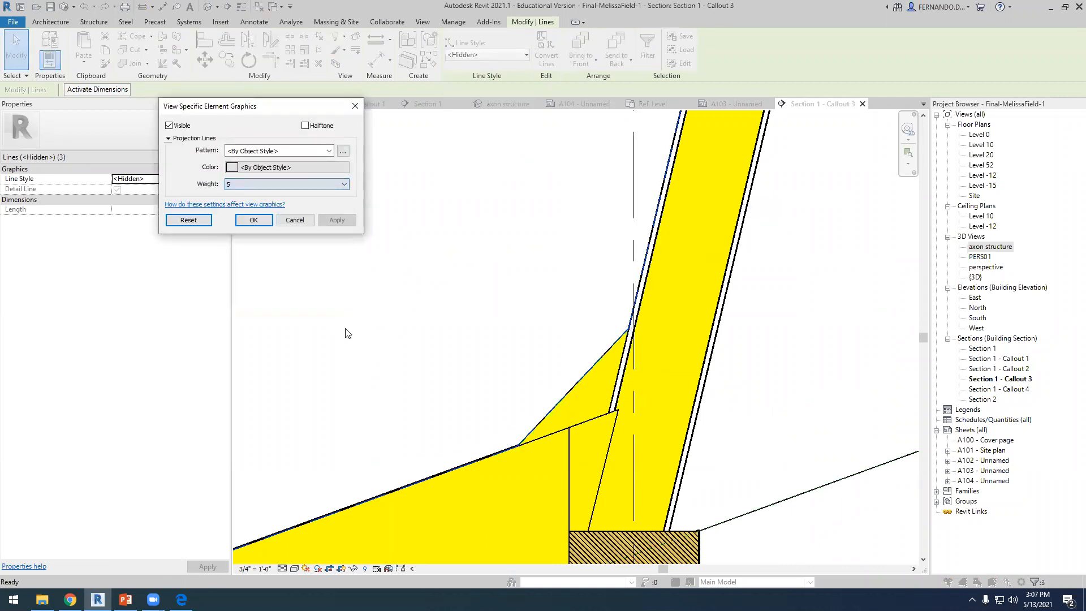
left_click(337, 220)
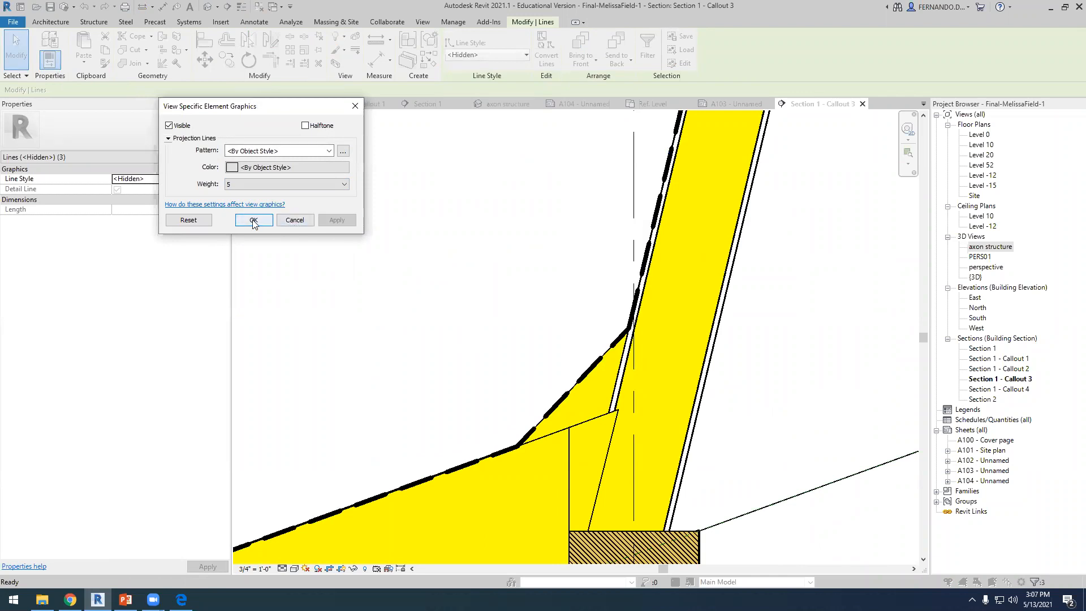
left_click(253, 222)
scroll(430, 316, "down", 3)
left_click(795, 432)
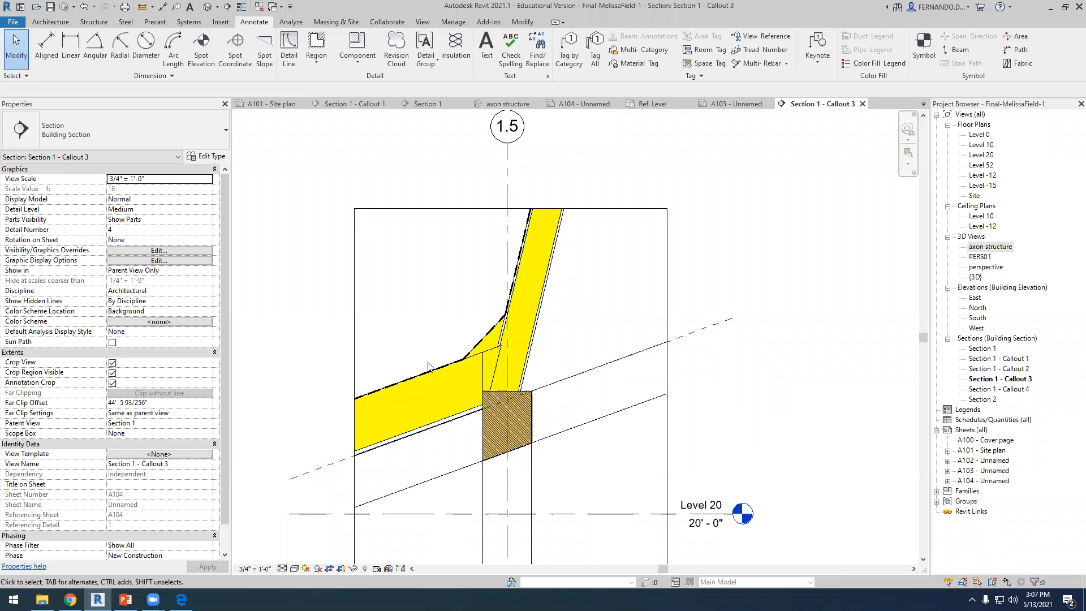
Draw chained thin detail lines down outside the skylight wall, kicking outward, with a lower leg about 3 1/2" long and a short inward return.
scroll(429, 367, "up", 3)
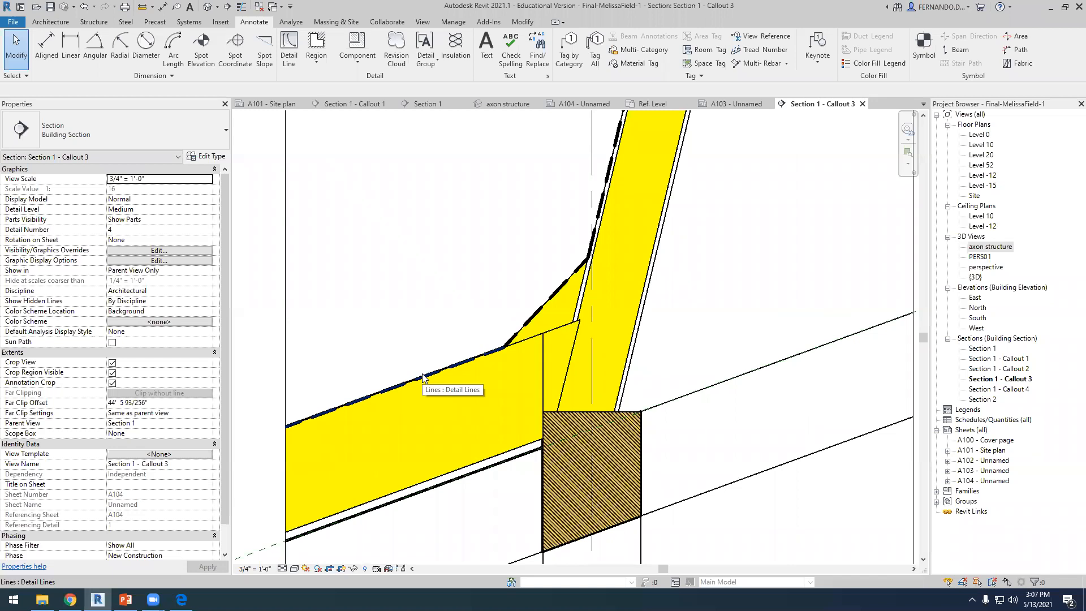
scroll(424, 377, "down", 5)
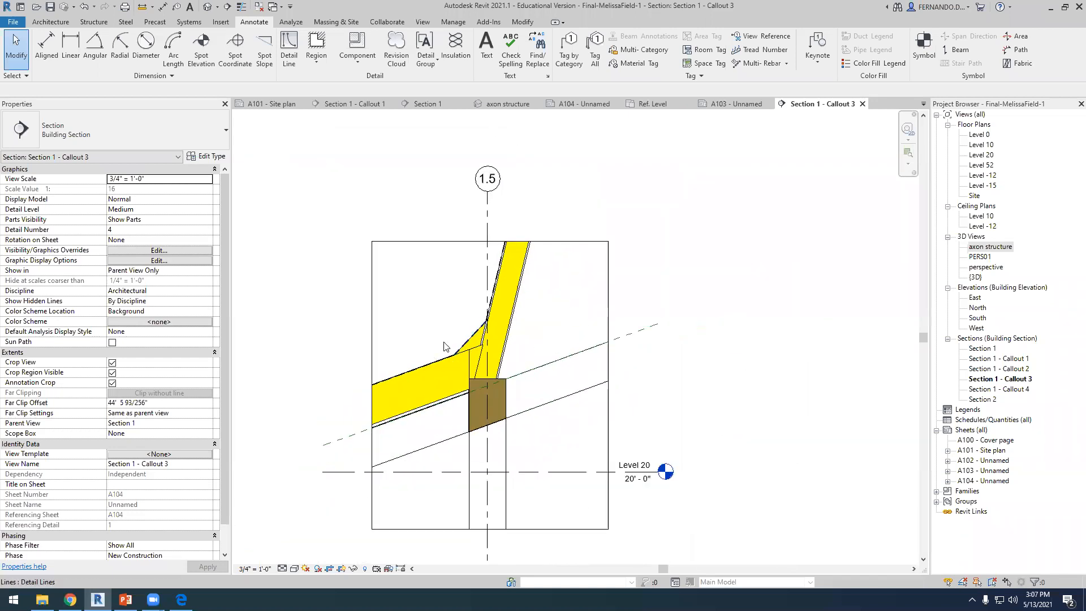
scroll(451, 250, "up", 4)
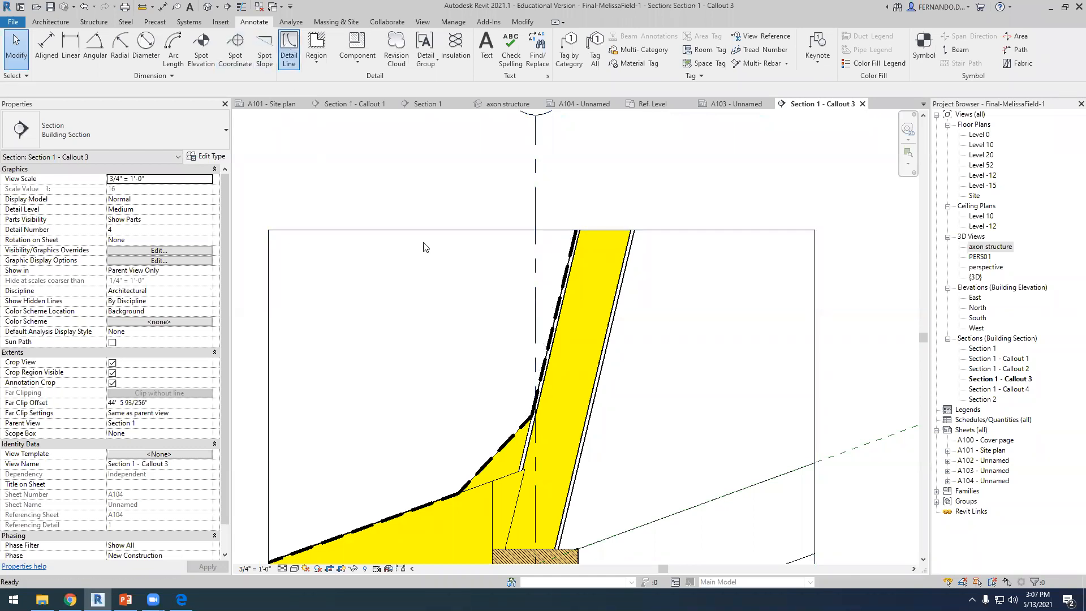
left_click(289, 49)
scroll(538, 257, "up", 3)
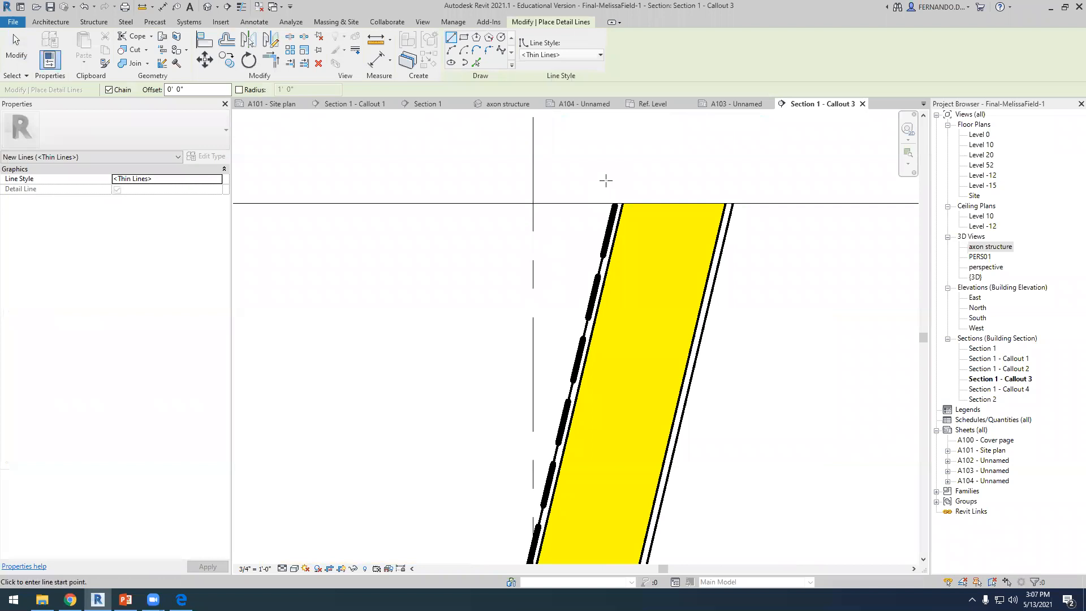
left_click(606, 181)
left_click(545, 430)
scroll(509, 449, "up", 3)
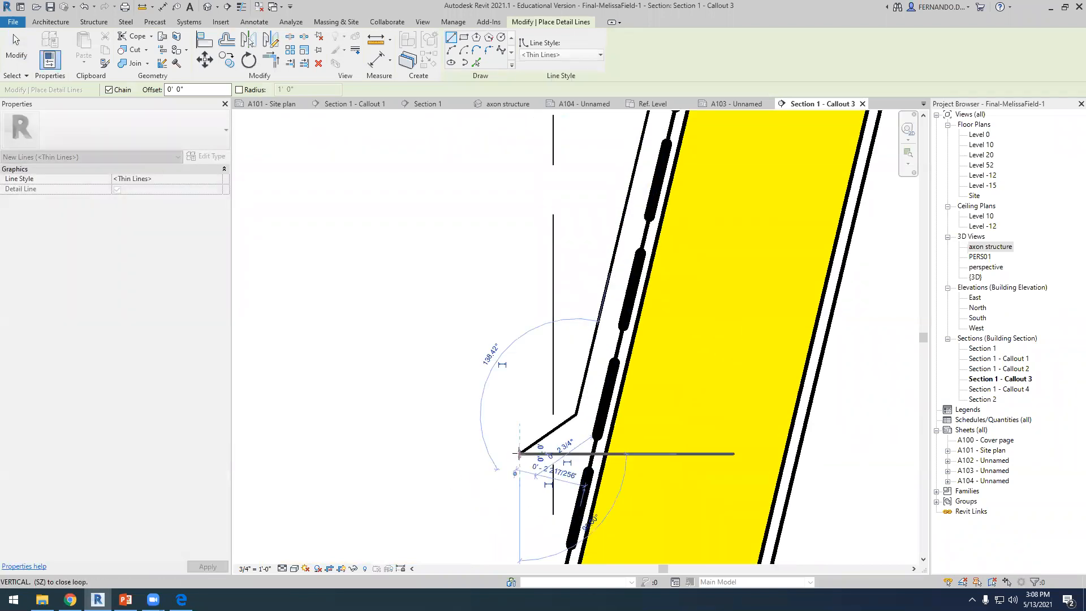
scroll(518, 452, "down", 1)
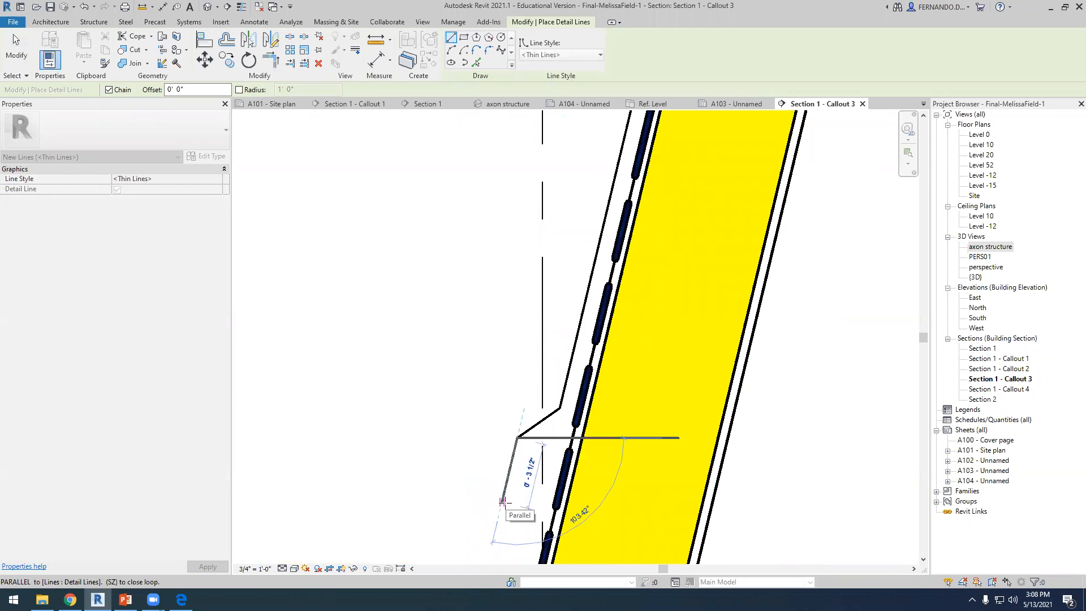
left_click(503, 501)
scroll(503, 501, "up", 2)
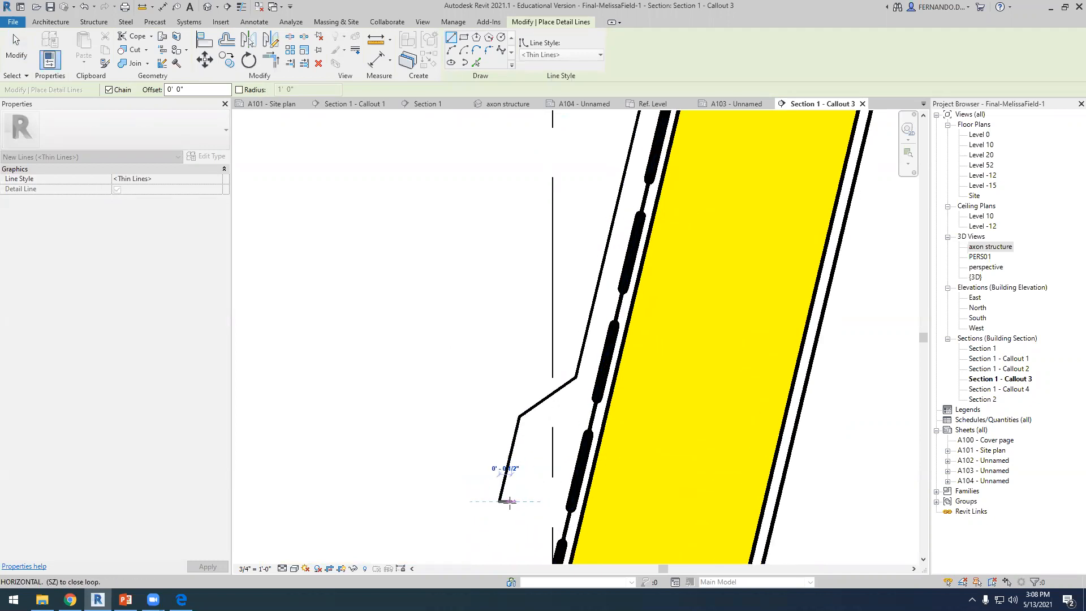
scroll(503, 502, "up", 2)
left_click(512, 503)
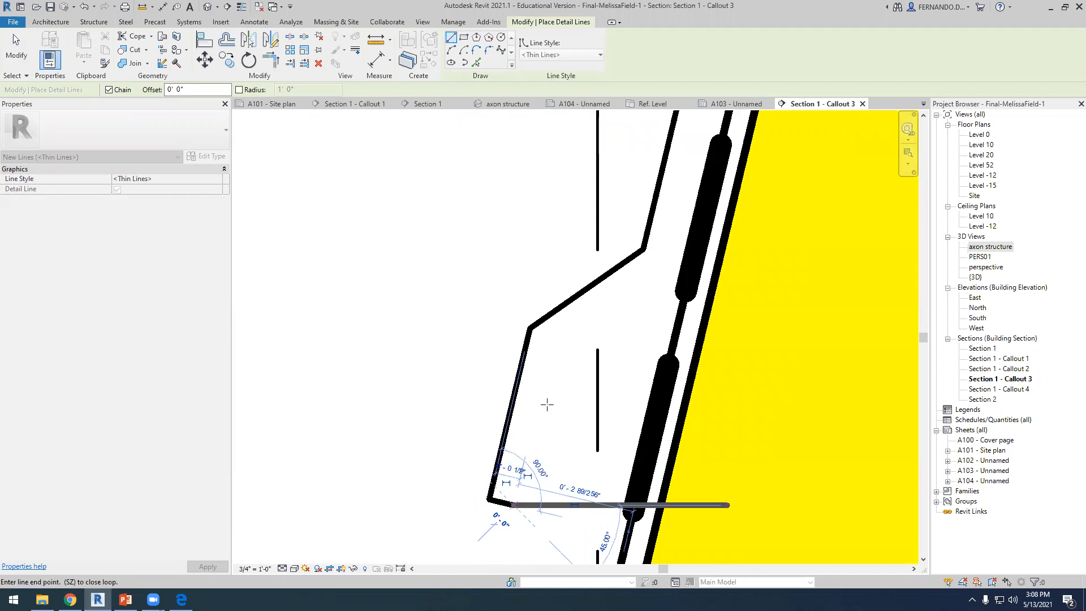
key("Escape")
key("Escape")
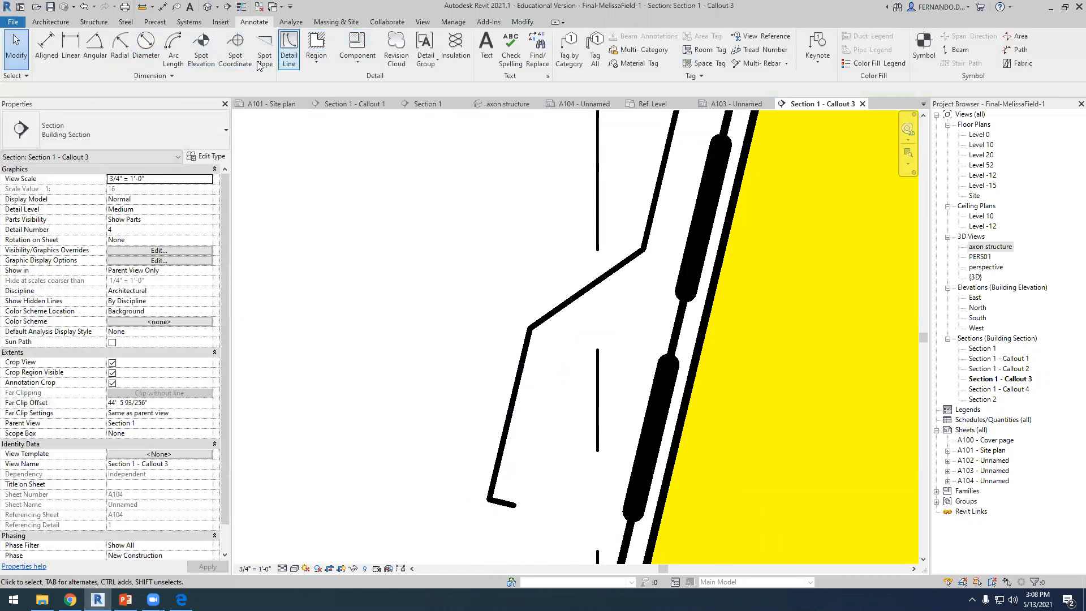
Offset copies of the bent profile's lines 1/4" toward the skylight wall to give the profile thickness.
left_click(520, 363)
left_click(225, 43)
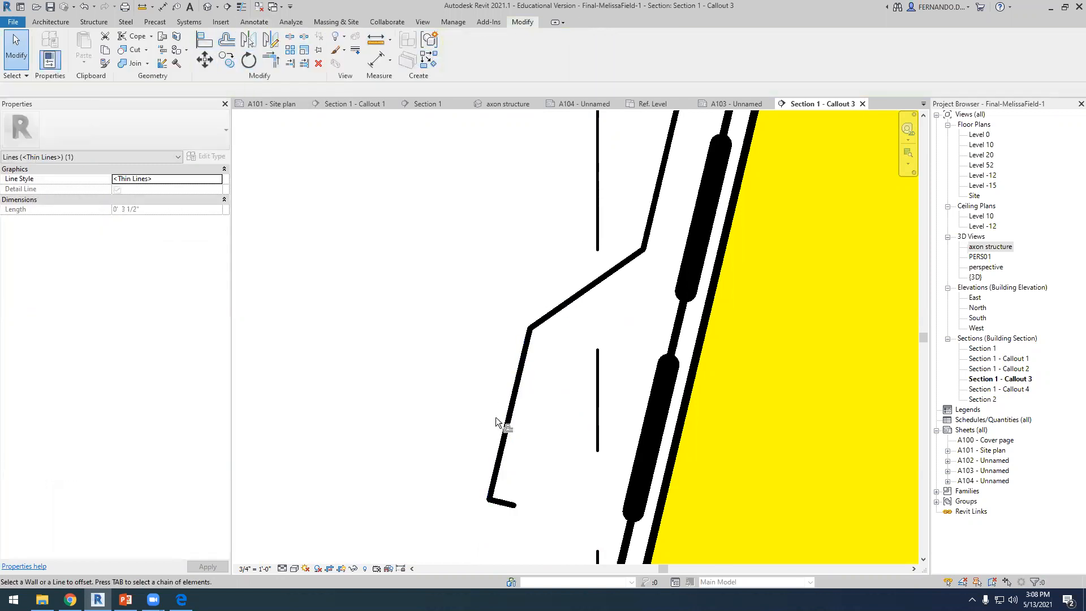
scroll(496, 416, "up", 1)
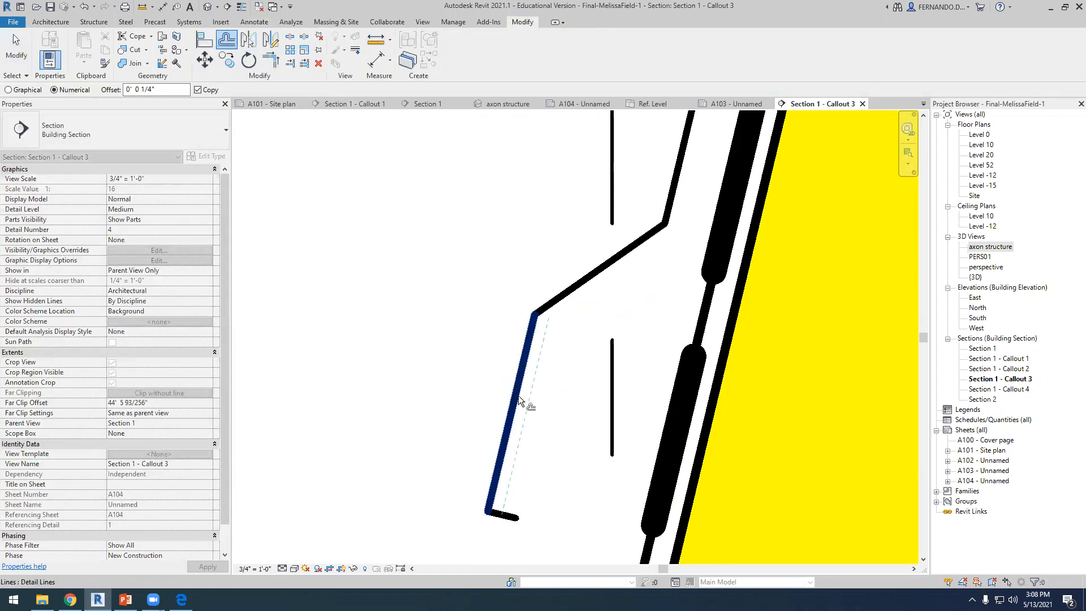
left_click(518, 396)
left_click(622, 280)
scroll(665, 208, "down", 6)
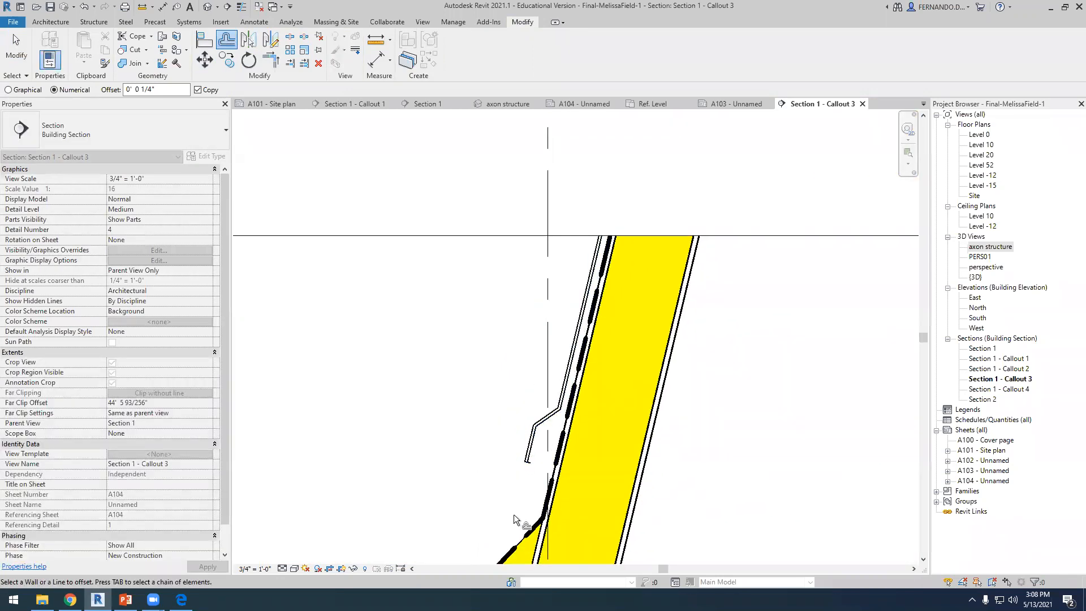
Trim the short return at the profile's lower end to a corner with the offset line.
scroll(513, 514, "up", 3)
left_click(270, 59)
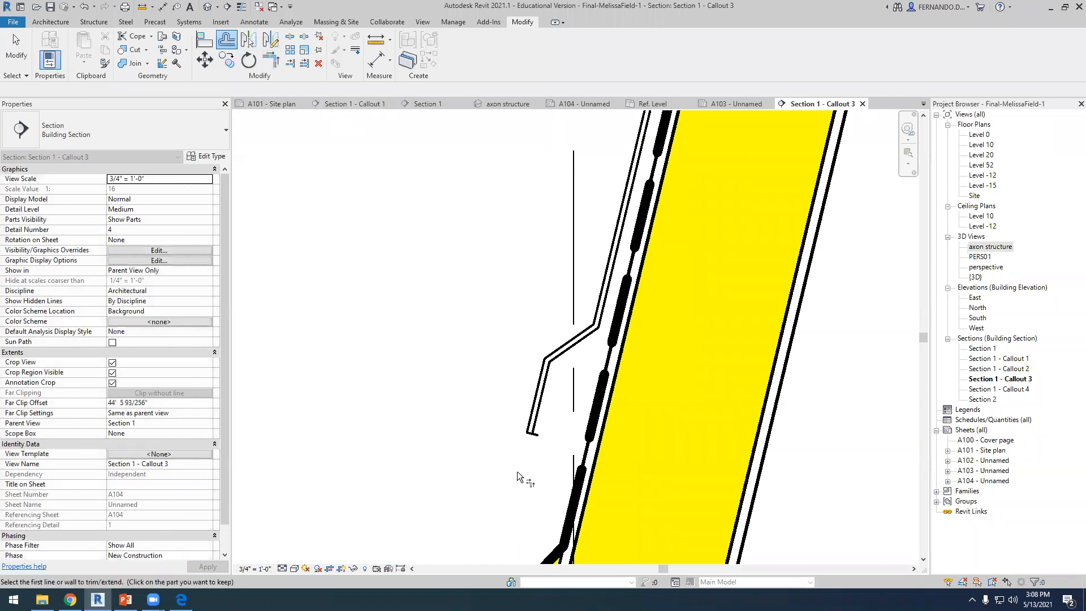
scroll(531, 453, "up", 4)
left_click(544, 392)
scroll(504, 474, "down", 4)
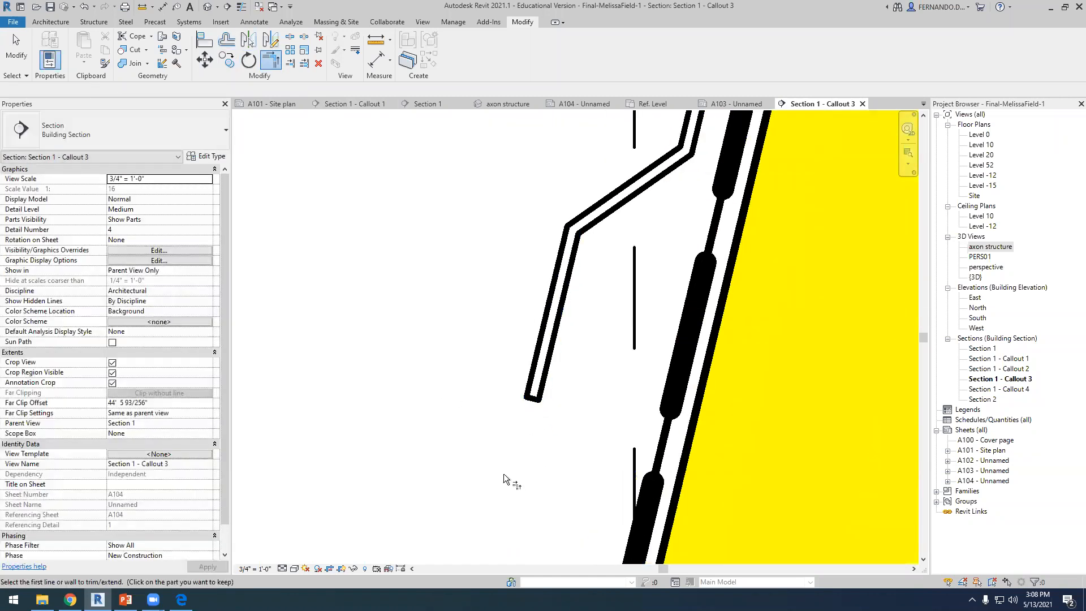
key("Escape")
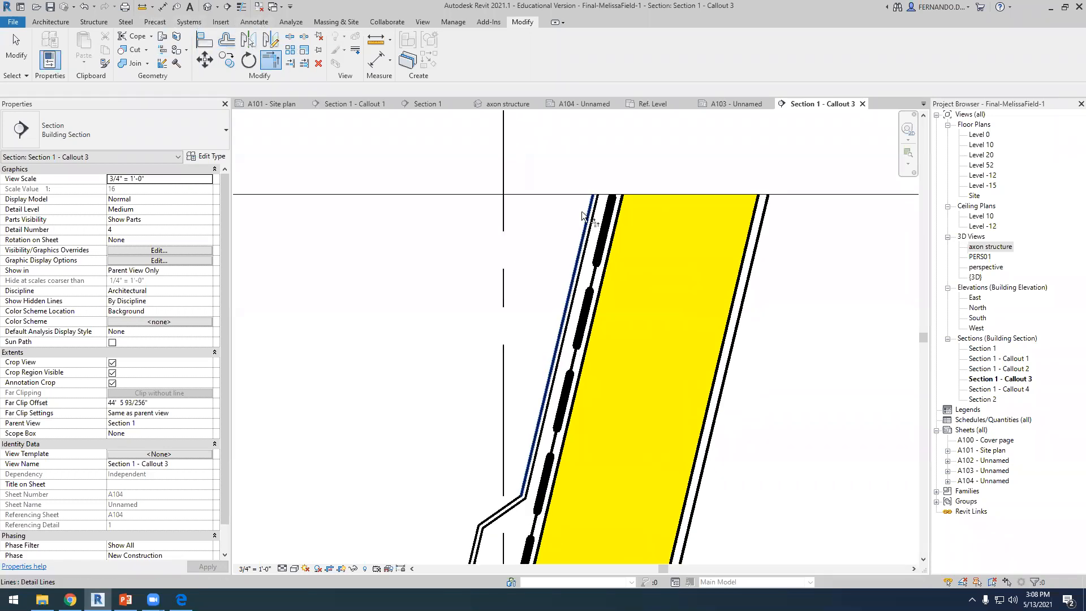
Draw chained thin detail lines from below the bent profile, about 7 3/4" along the wall, down the triangle's diagonal and along the roof to the crop edge.
scroll(582, 212, "down", 2)
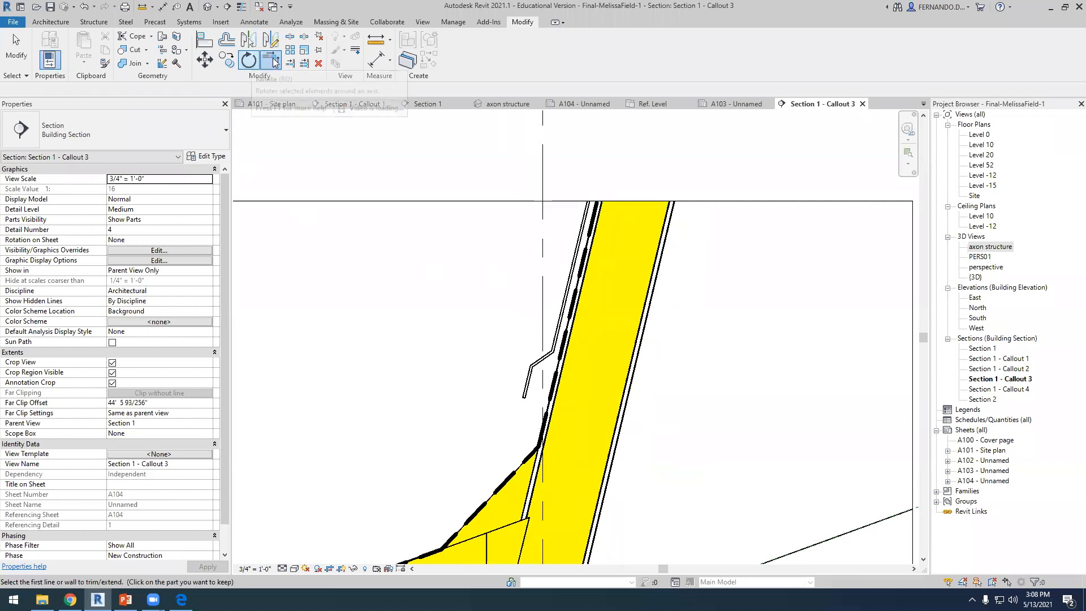
scroll(631, 206, "down", 2)
scroll(333, 227, "up", 1)
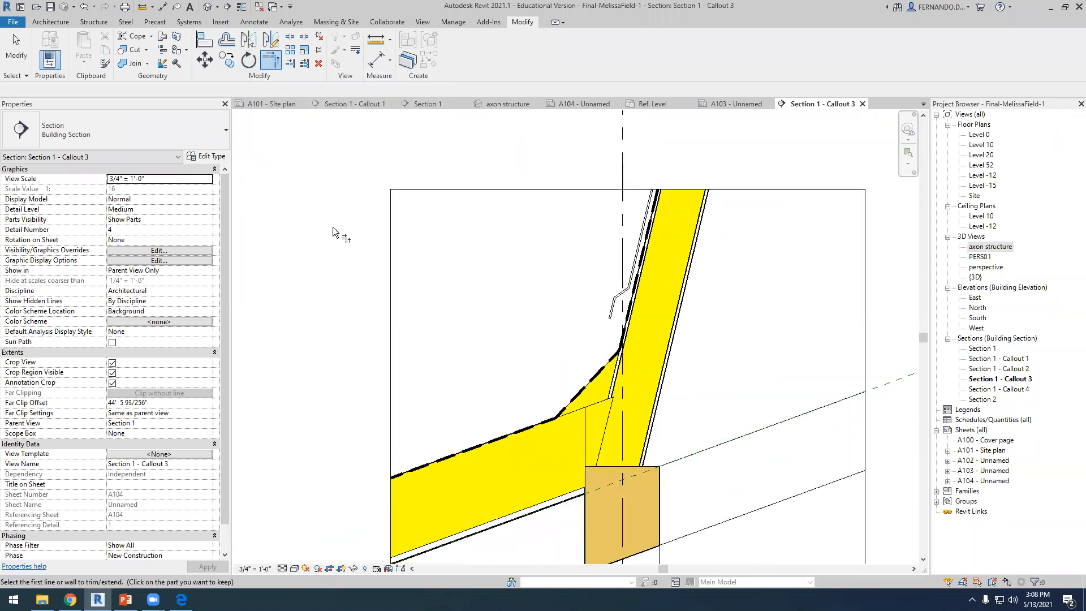
scroll(606, 317, "up", 1)
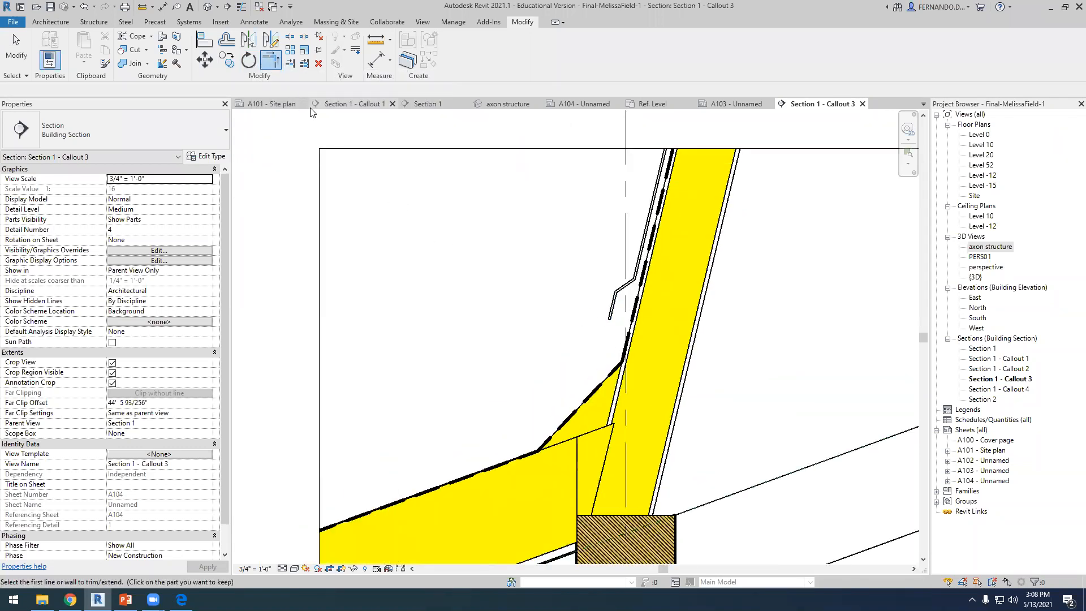
left_click(49, 24)
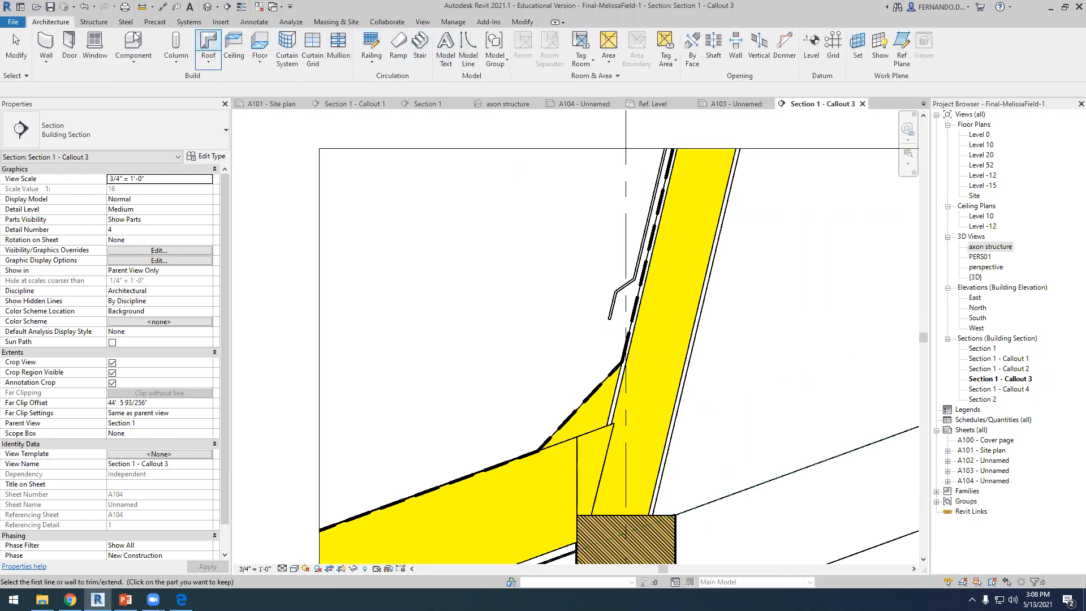
left_click(267, 24)
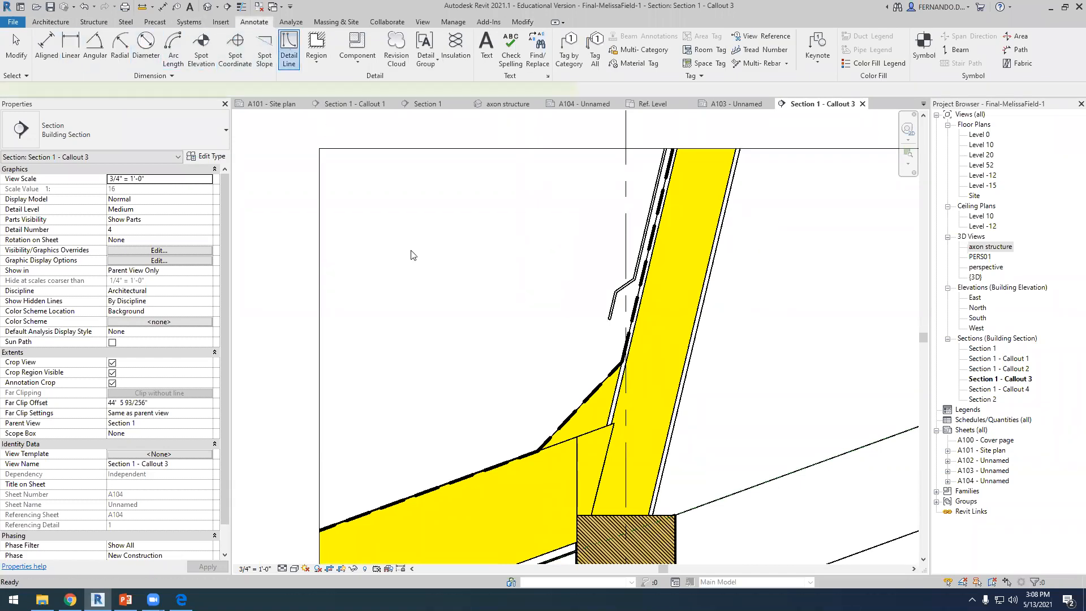
scroll(703, 344, "up", 3)
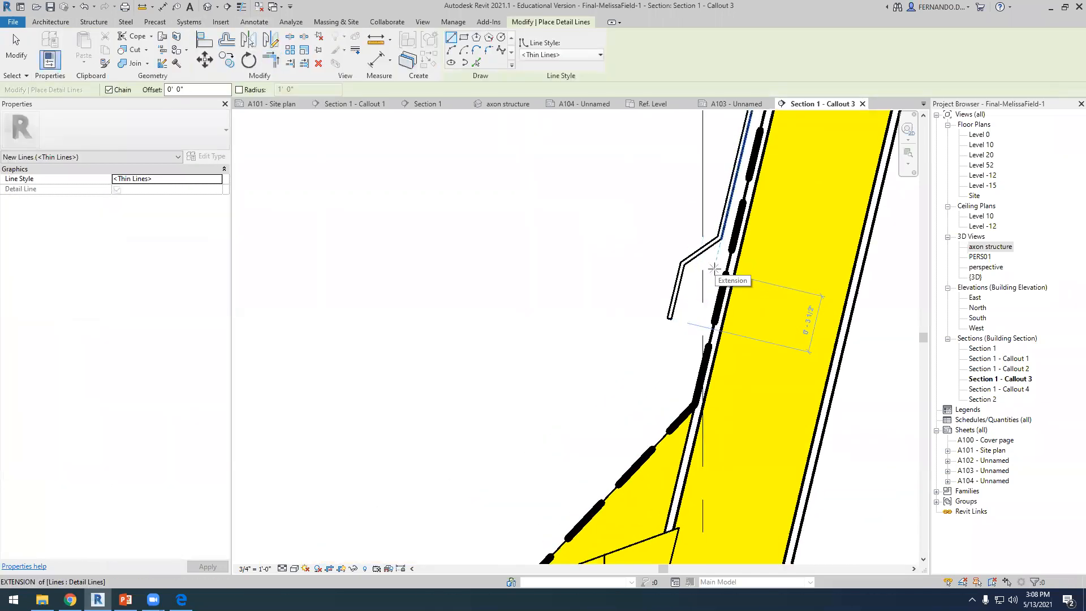
left_click(714, 270)
left_click(682, 394)
scroll(643, 406, "down", 2)
scroll(576, 491, "up", 3)
left_click(546, 535)
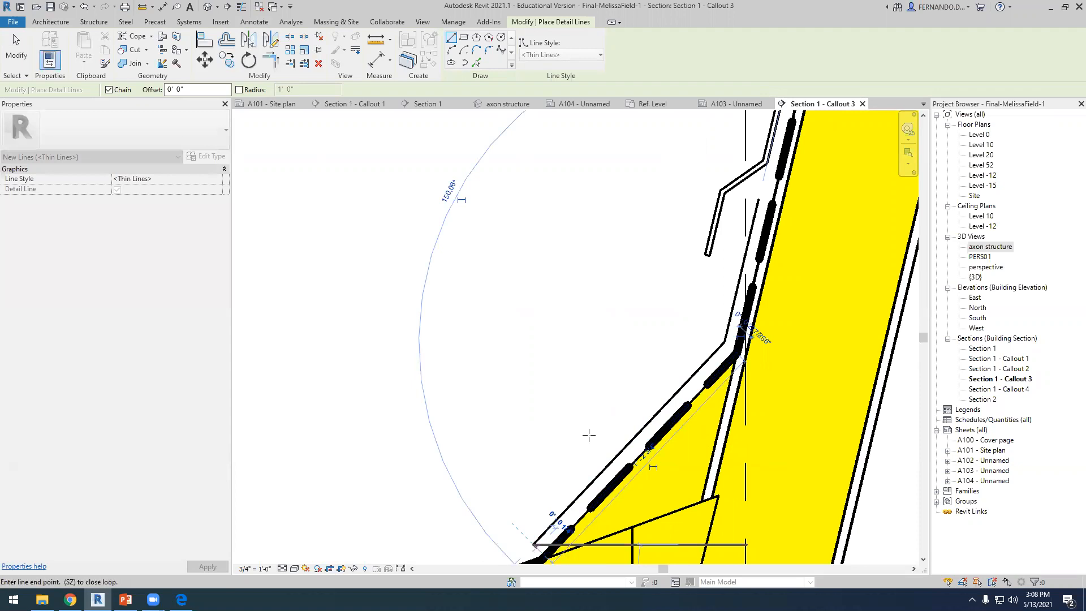
scroll(633, 410, "down", 2)
left_click(338, 560)
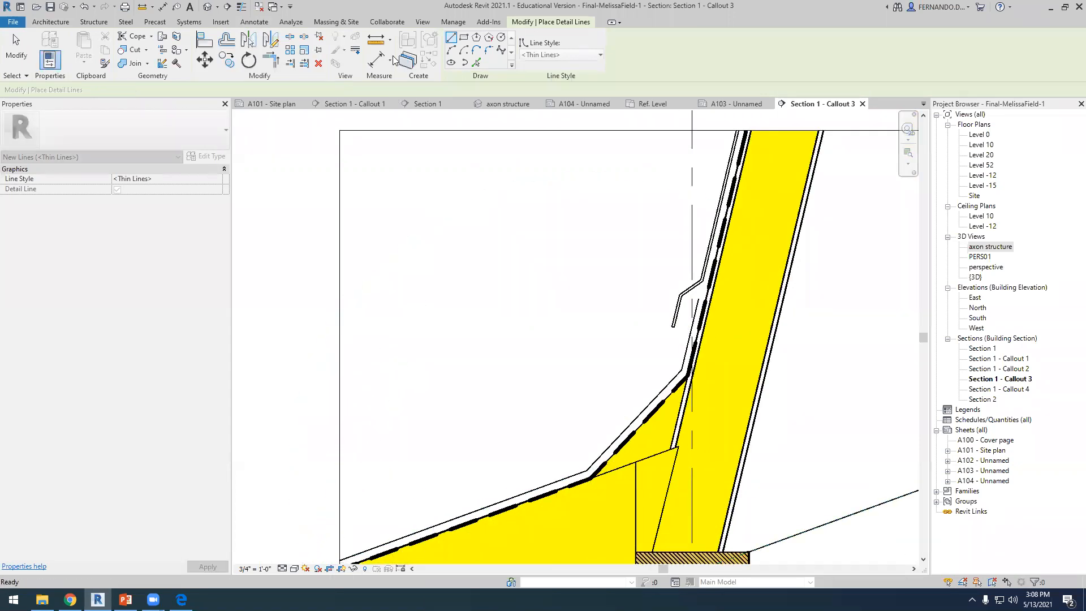
key("Escape")
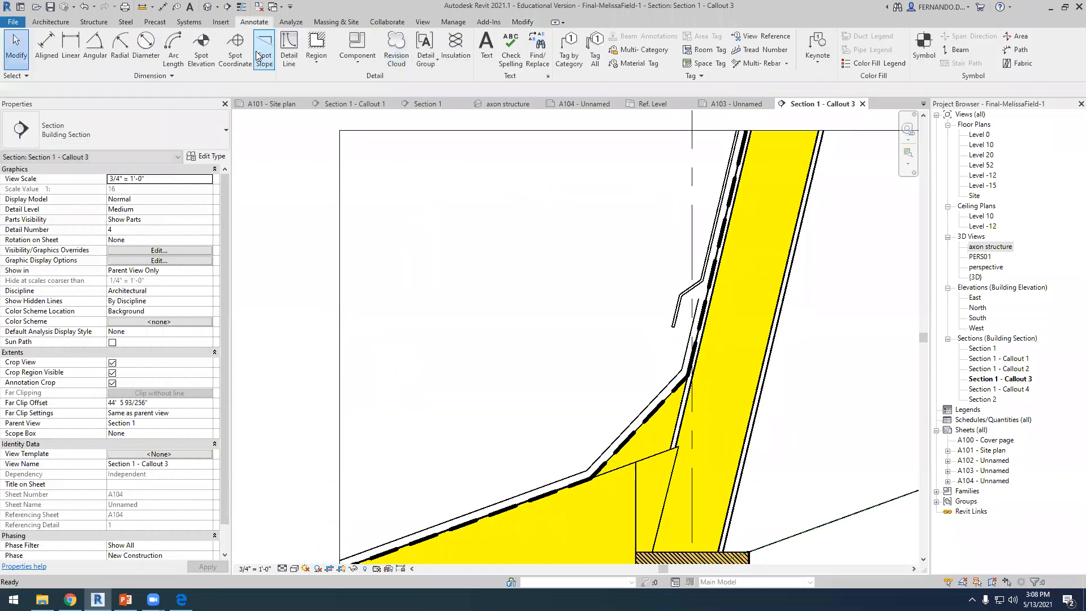
Offset copies of the lower profile's wall, diagonal and roof lines by 1/4".
left_click(690, 337)
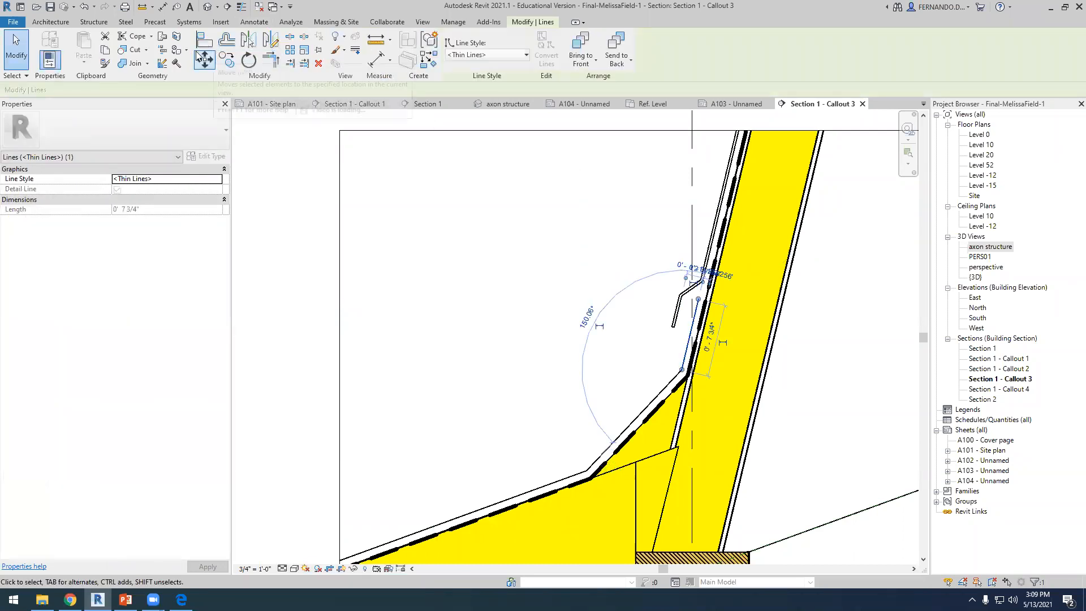
left_click(226, 55)
scroll(662, 399, "up", 1)
left_click(659, 388)
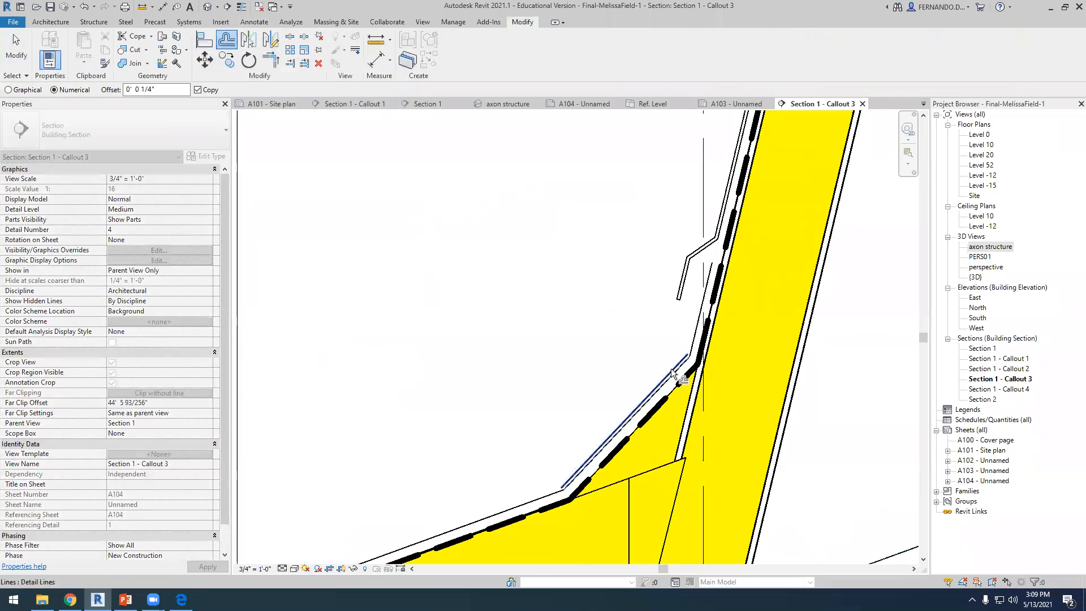
left_click(538, 494)
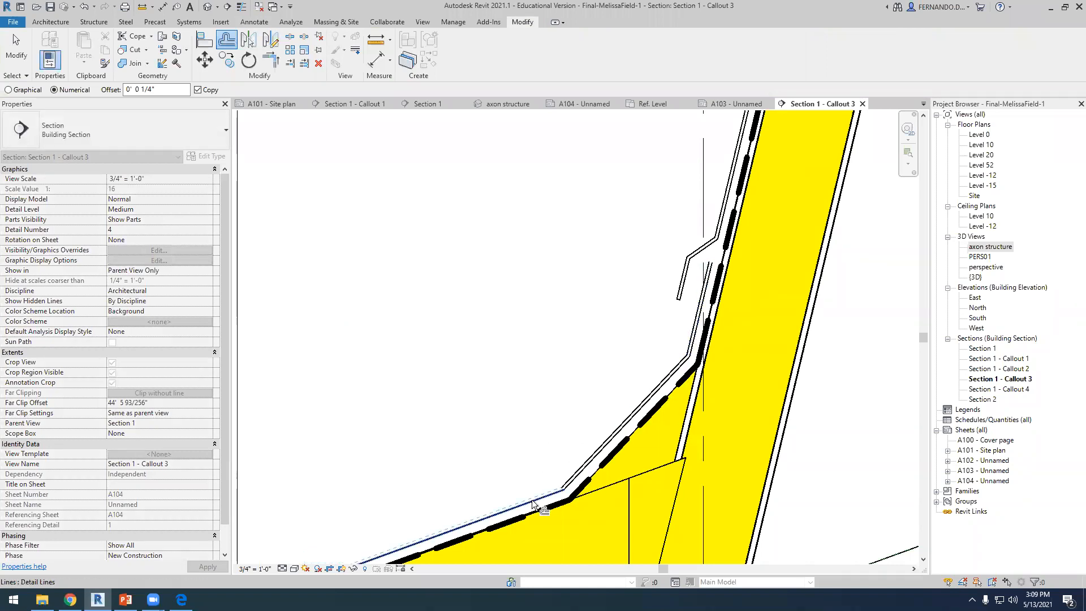
Close the upper end of the lower double-line profile with a short thin detail line.
left_click(59, 24)
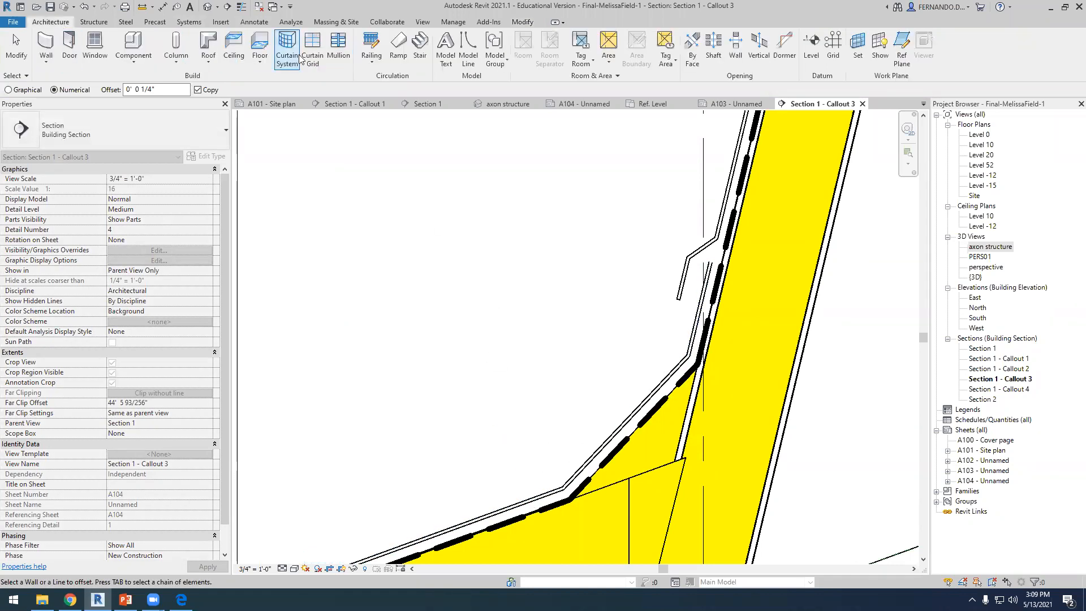
left_click(253, 22)
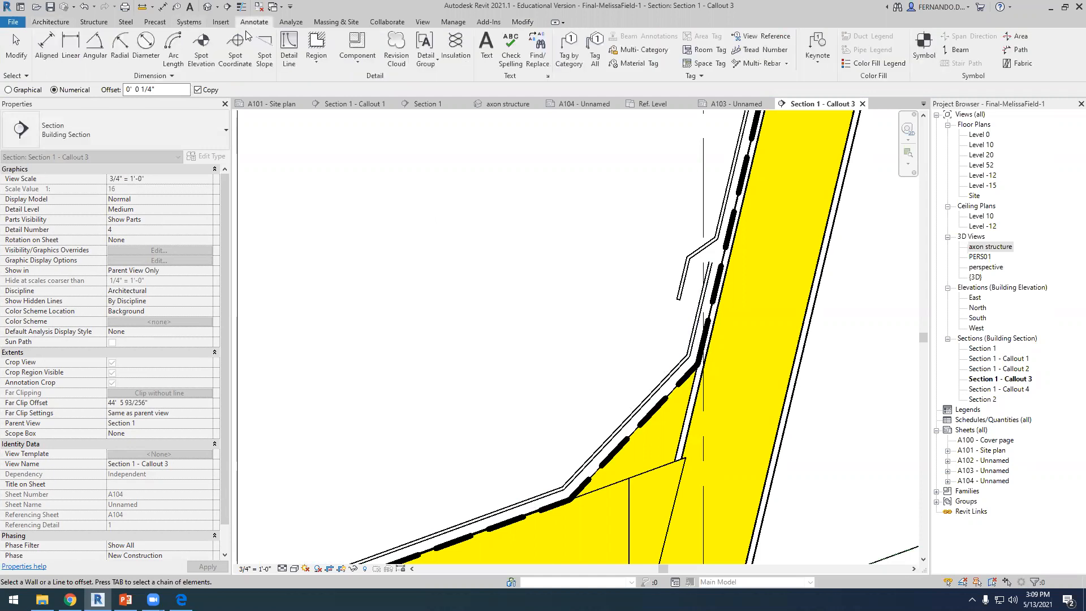
left_click(289, 51)
scroll(702, 251, "up", 3)
left_click(719, 278)
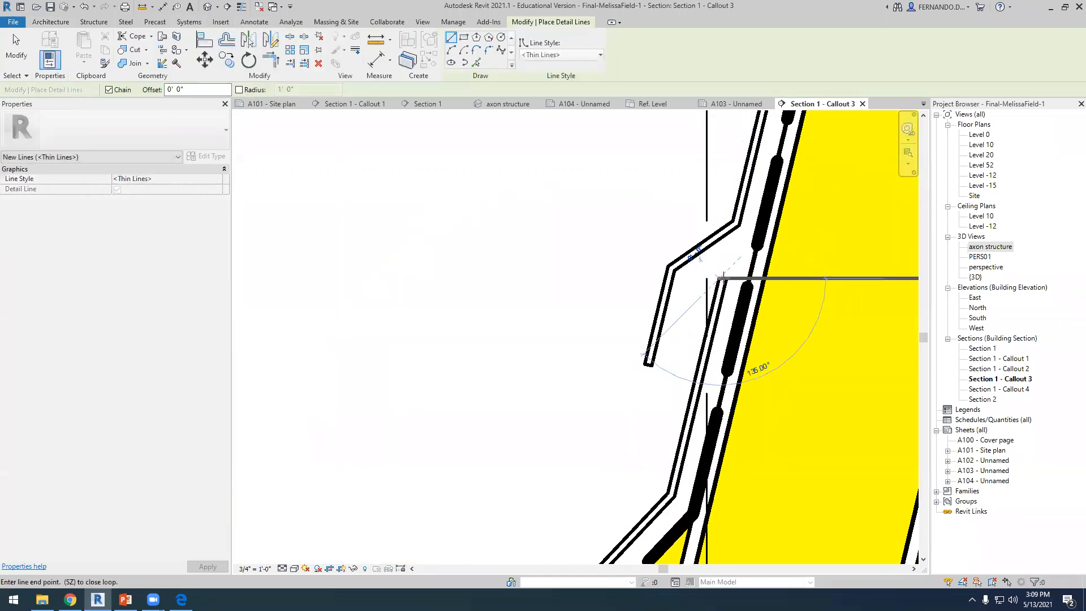
left_click(728, 278)
scroll(692, 285, "up", 1)
scroll(633, 241, "down", 5)
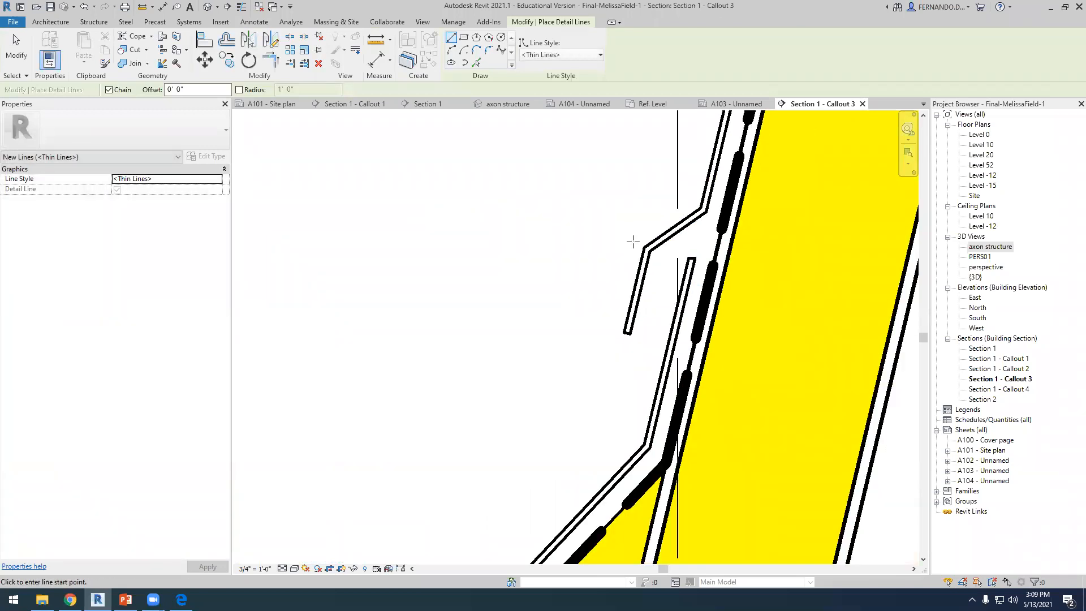
scroll(632, 254, "down", 4)
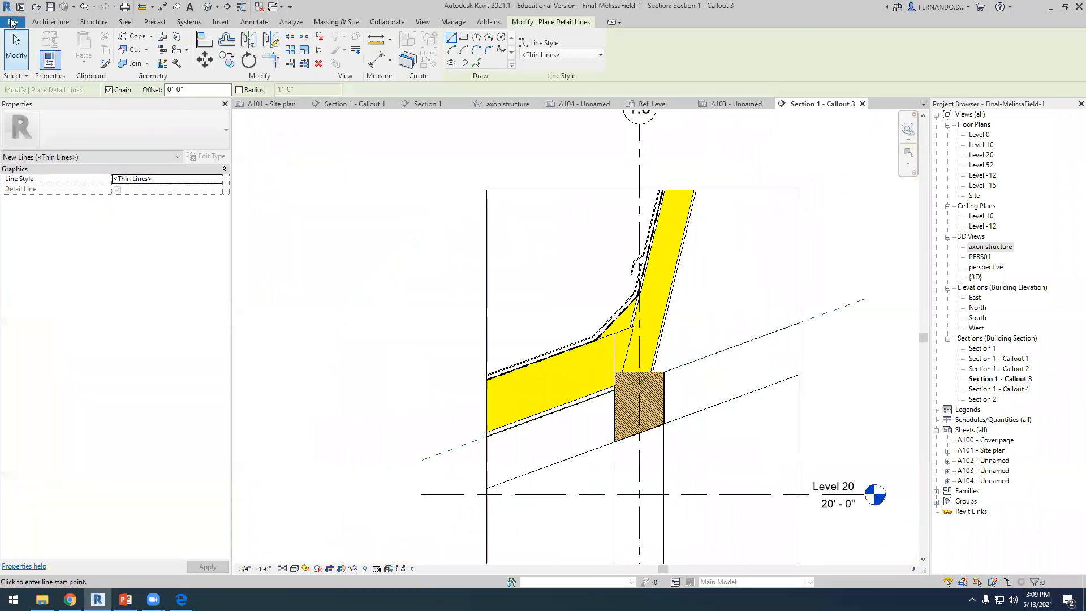
left_click(16, 48)
scroll(636, 271, "up", 3)
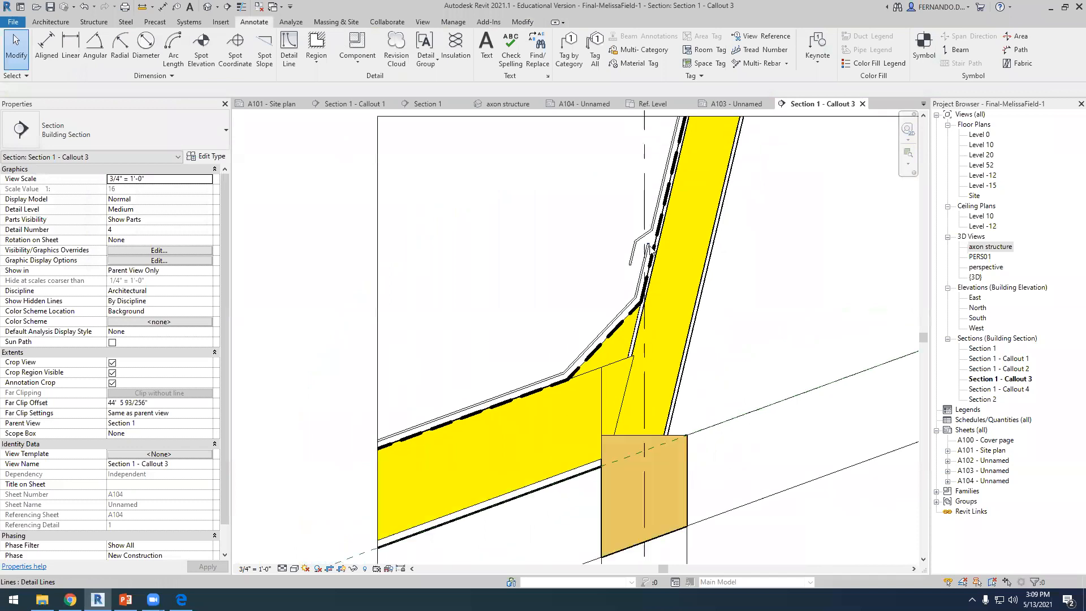
scroll(652, 249, "up", 2)
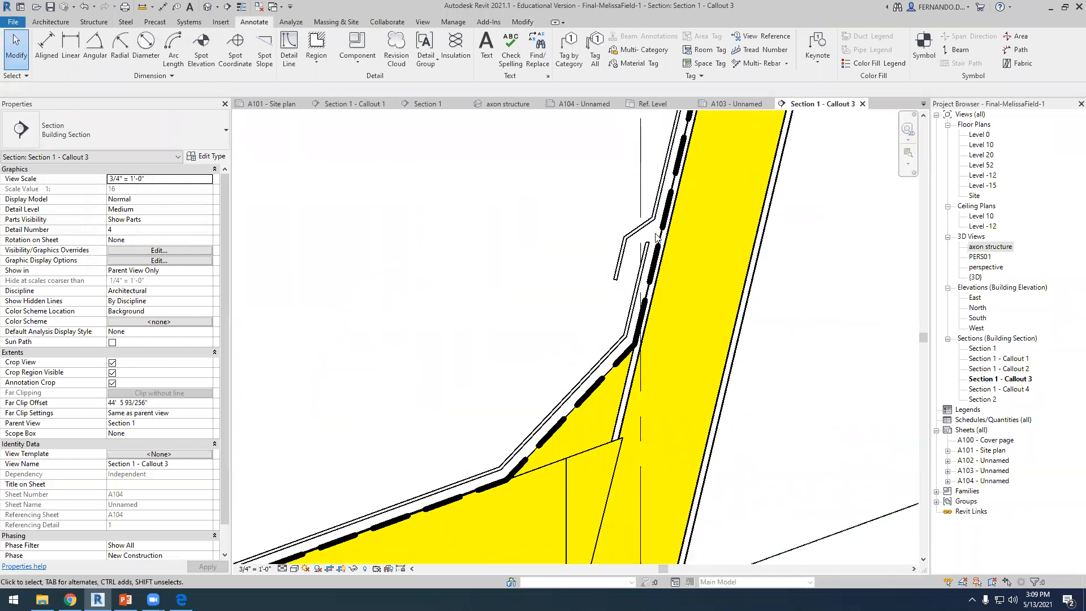
scroll(655, 238, "up", 2)
scroll(655, 247, "down", 4)
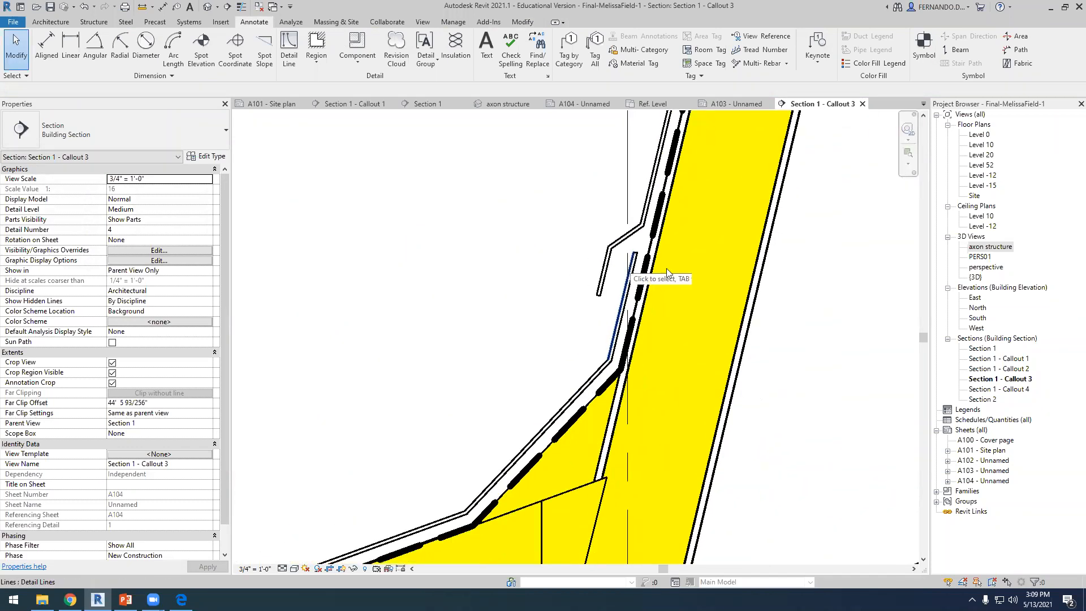
Shift the lower double-line profile's wall segment closer to the dashed membrane, keeping its thin detail lines parallel to the wall.
scroll(679, 254, "up", 2)
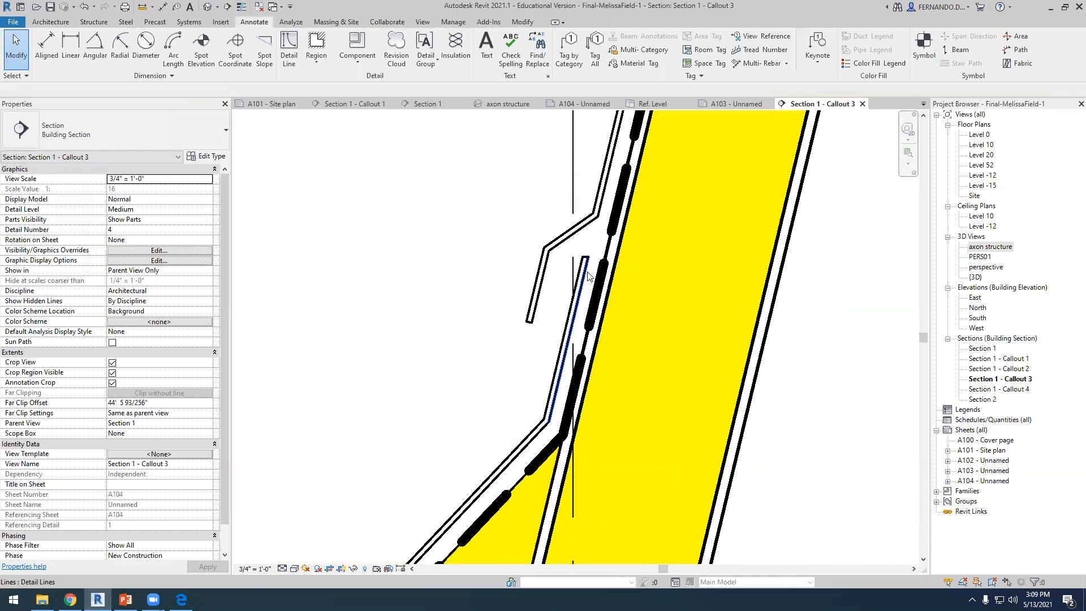
left_click(586, 289)
key("Escape")
scroll(592, 280, "up", 1)
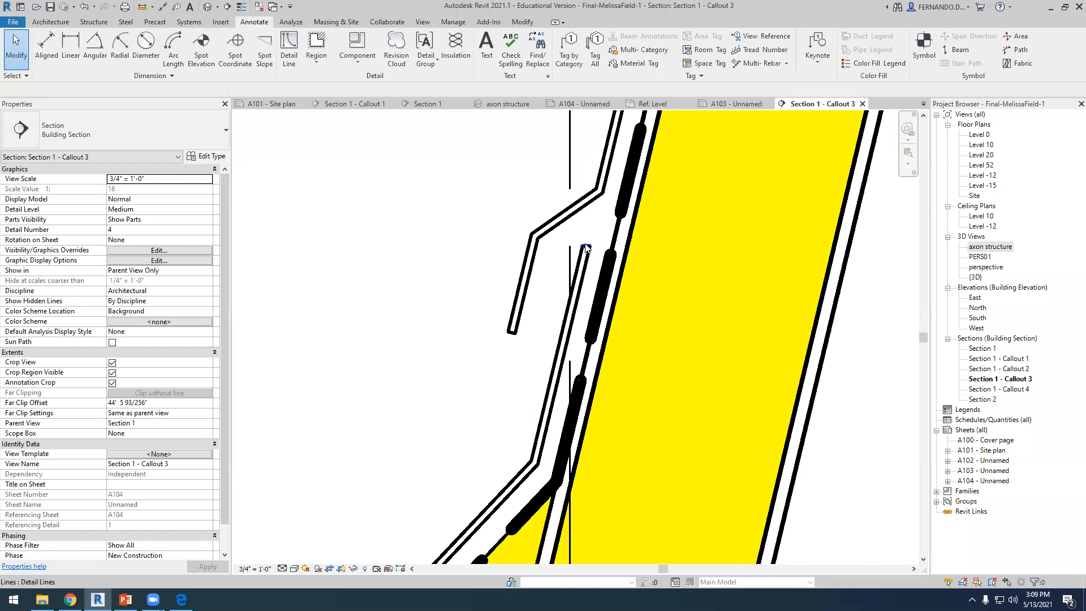
left_click(574, 320)
left_click_drag(573, 321, 582, 320)
left_click(567, 321)
left_click(566, 318)
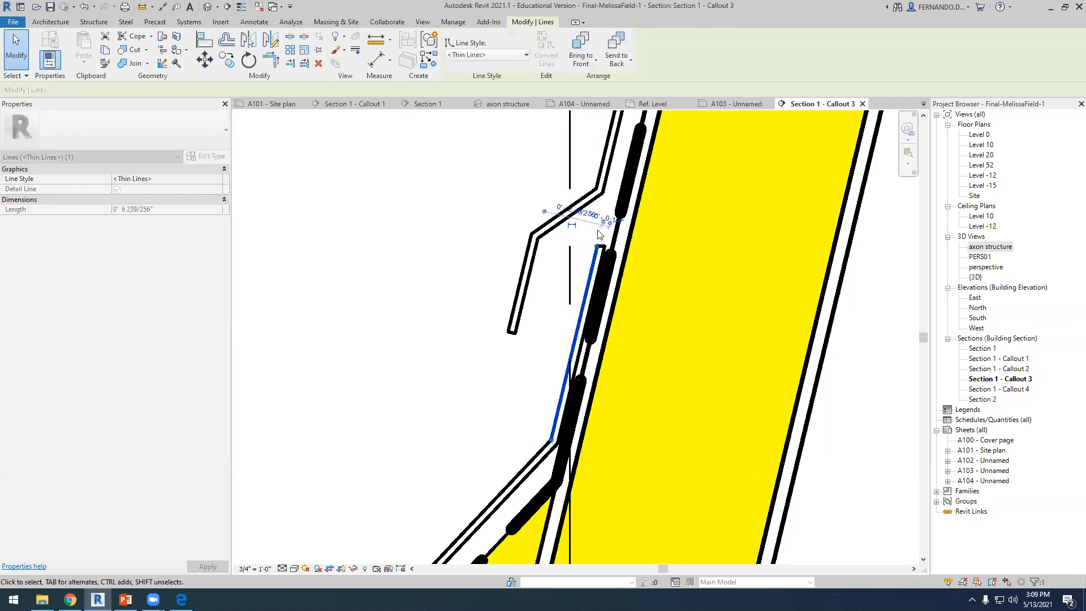
scroll(583, 323, "up", 3)
scroll(567, 317, "down", 3)
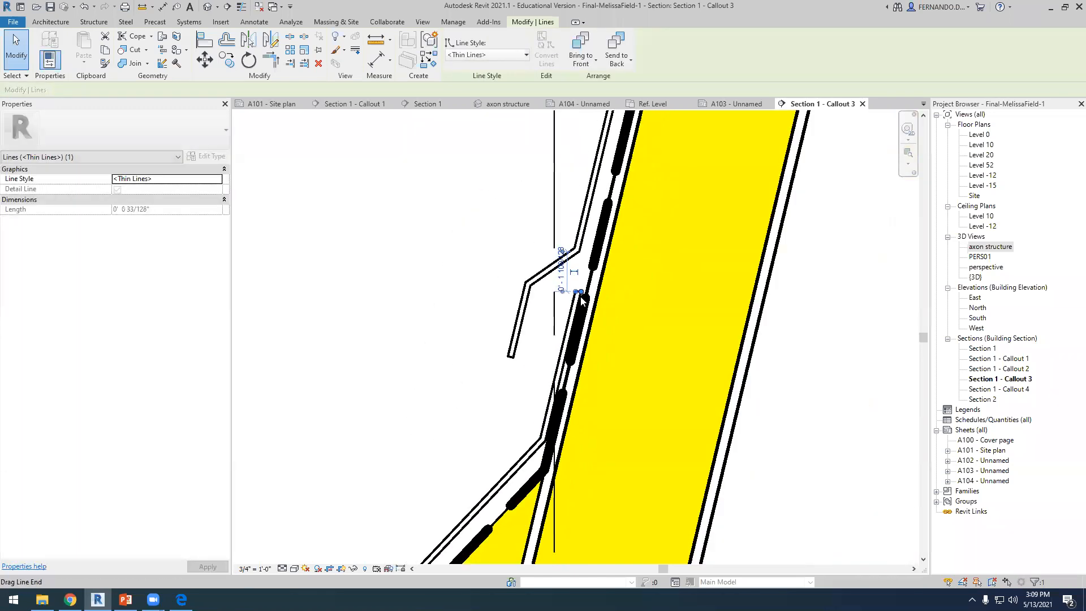
Extend the lower profile's two wall lines upward behind the bent profile, the outer by 4" and the inner to 11" long.
left_click_drag(580, 292, 596, 207)
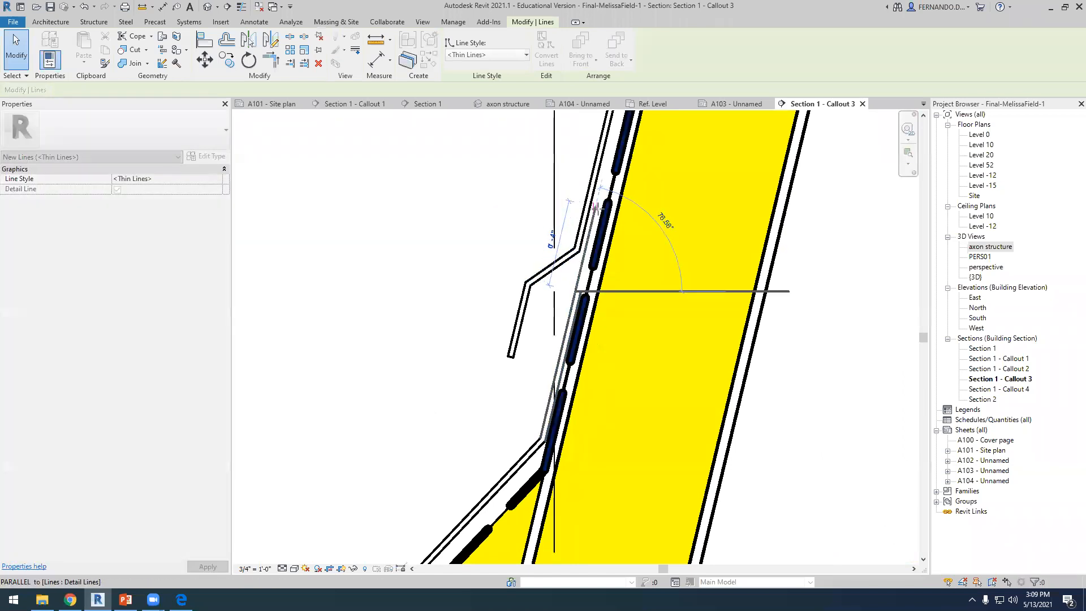
scroll(593, 265, "up", 1)
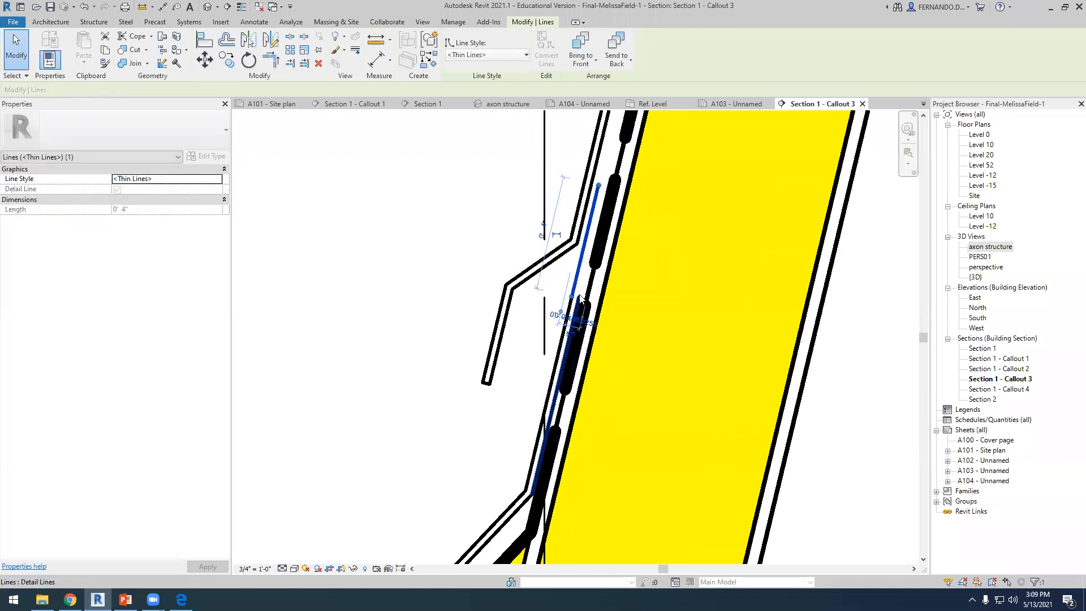
left_click_drag(581, 298, 582, 300)
left_click_drag(598, 207, 604, 187)
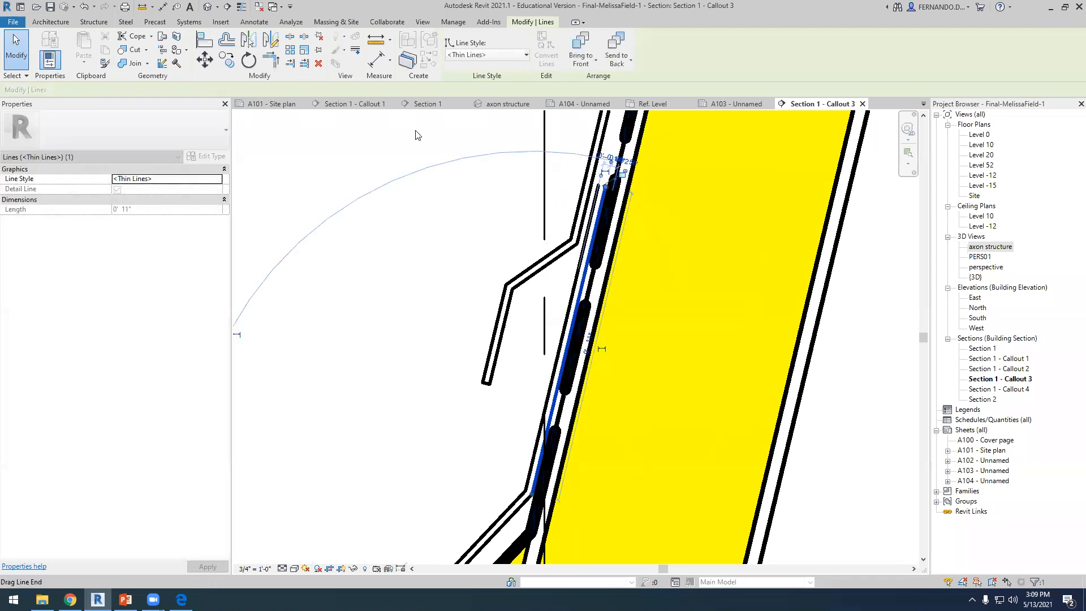
scroll(419, 136, "up", 1)
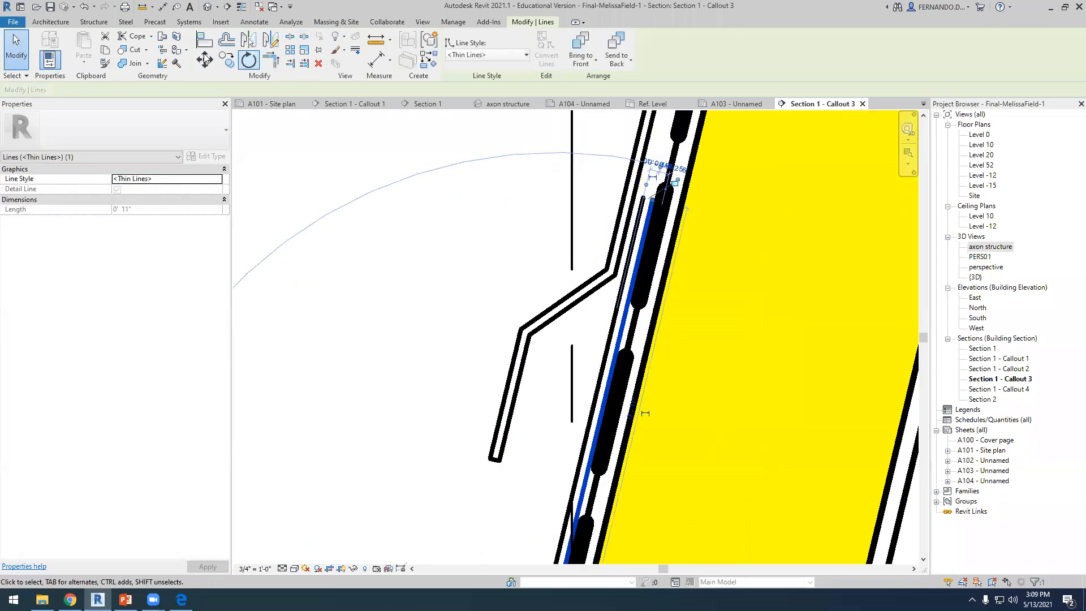
Close the extended upper end of the lower profile with a short thin detail line.
left_click(254, 21)
left_click(290, 45)
scroll(650, 209, "up", 3)
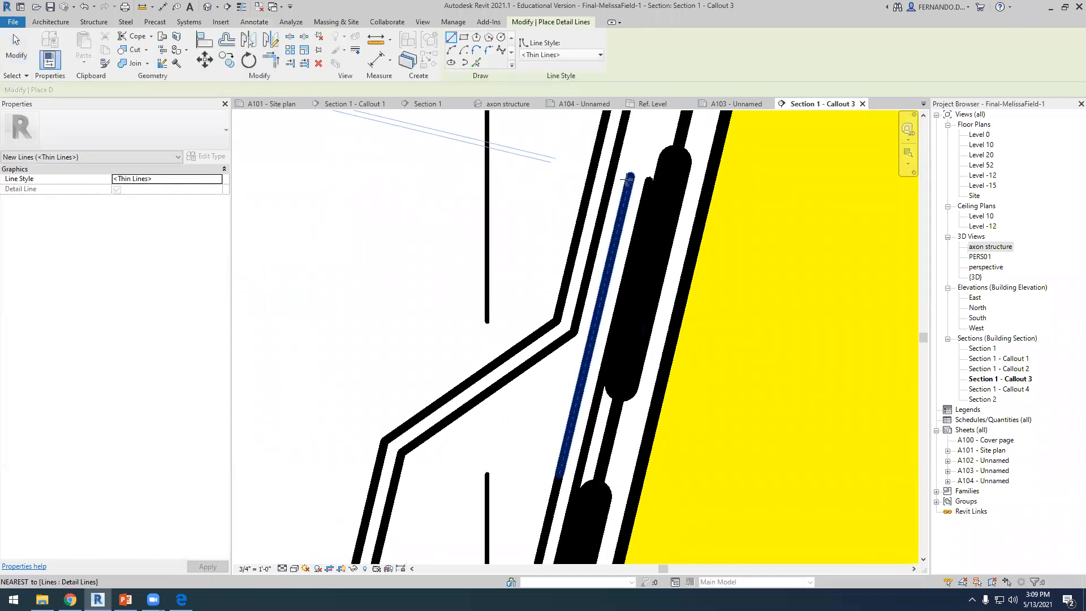
left_click(631, 177)
left_click(649, 180)
key("Escape")
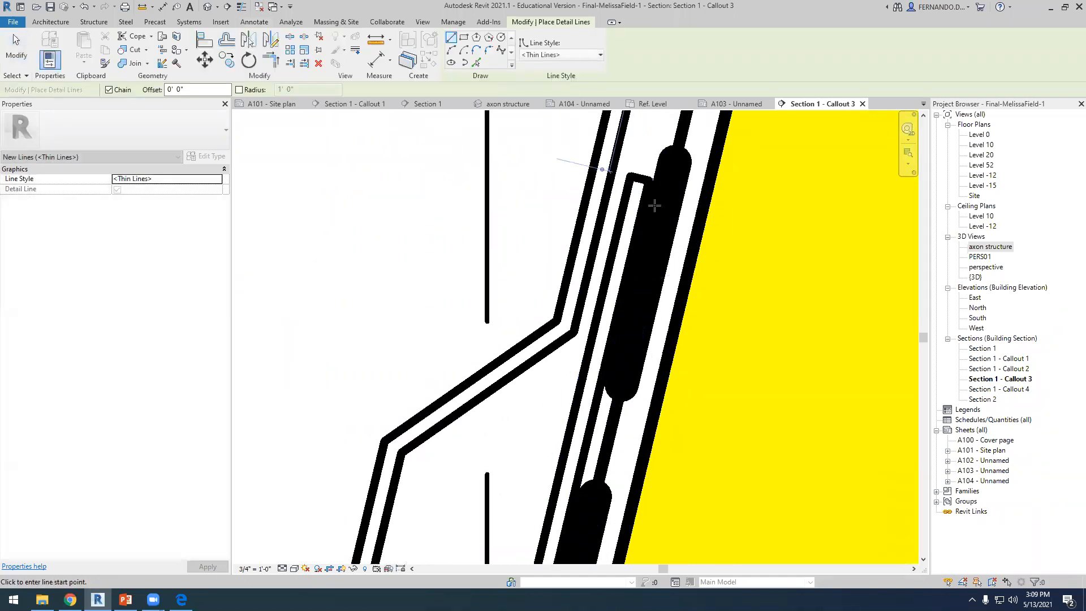
scroll(655, 206, "down", 4)
key("Escape")
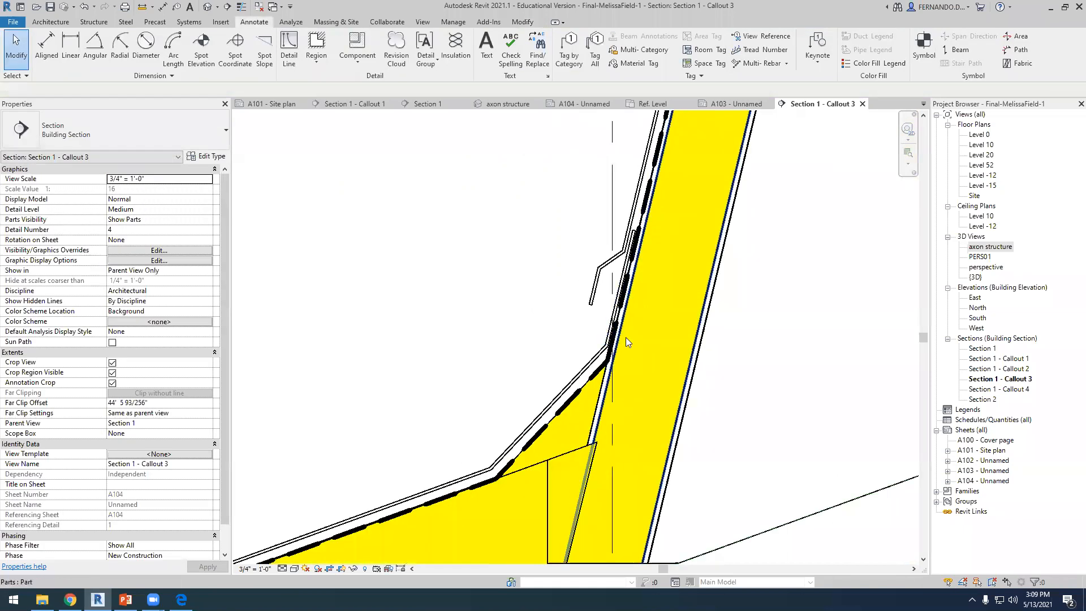
Examine the overlap between the bent profile and the lower profile, close up and within the whole callout.
scroll(626, 337, "down", 2)
scroll(632, 251, "down", 1)
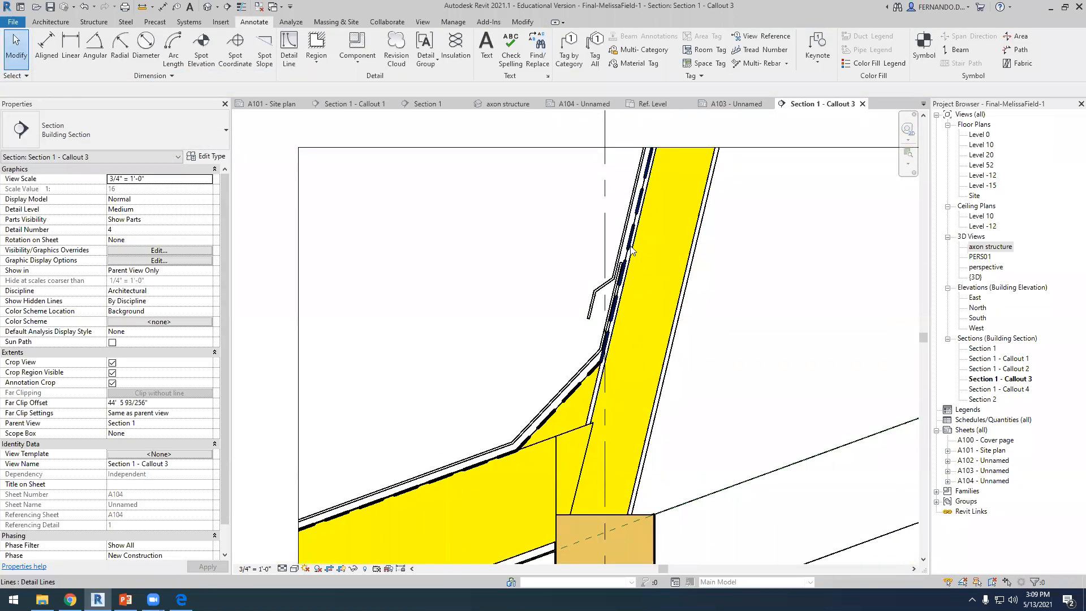
scroll(632, 251, "up", 3)
scroll(589, 392, "up", 2)
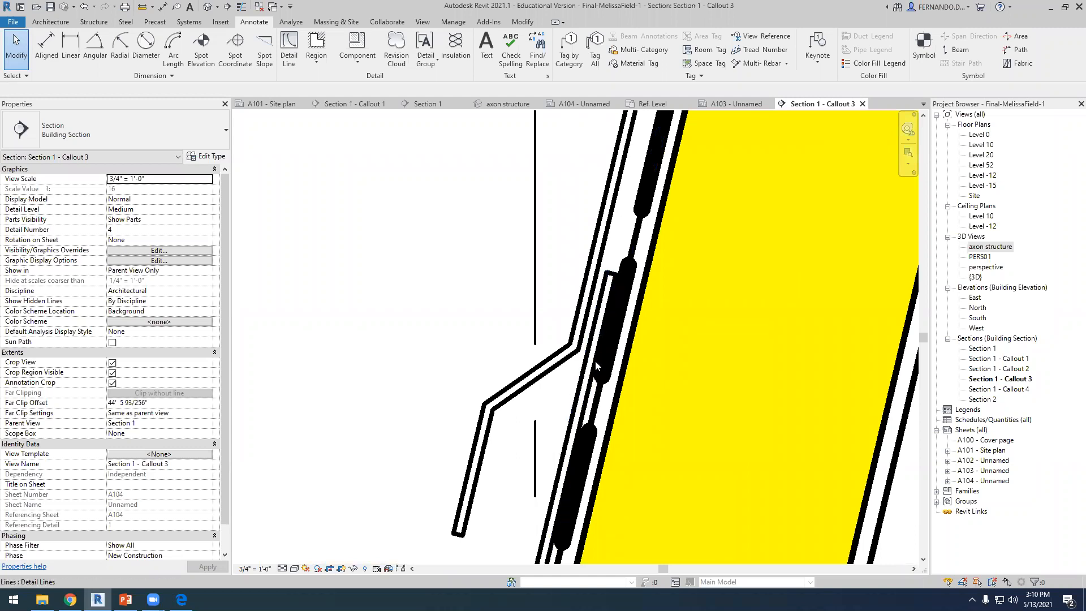
scroll(595, 357, "down", 3)
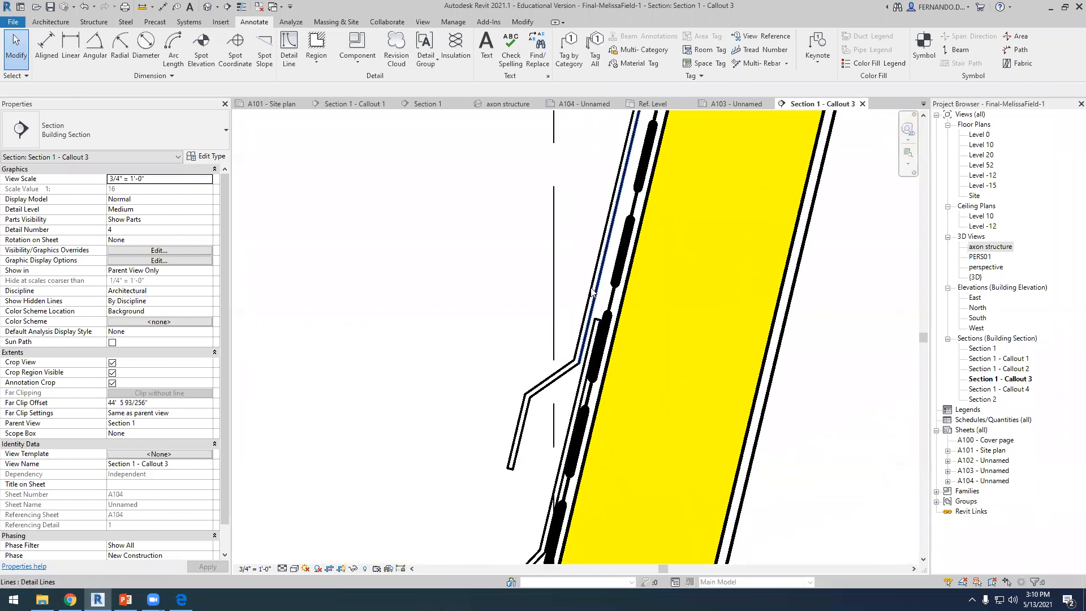
scroll(572, 379, "down", 2)
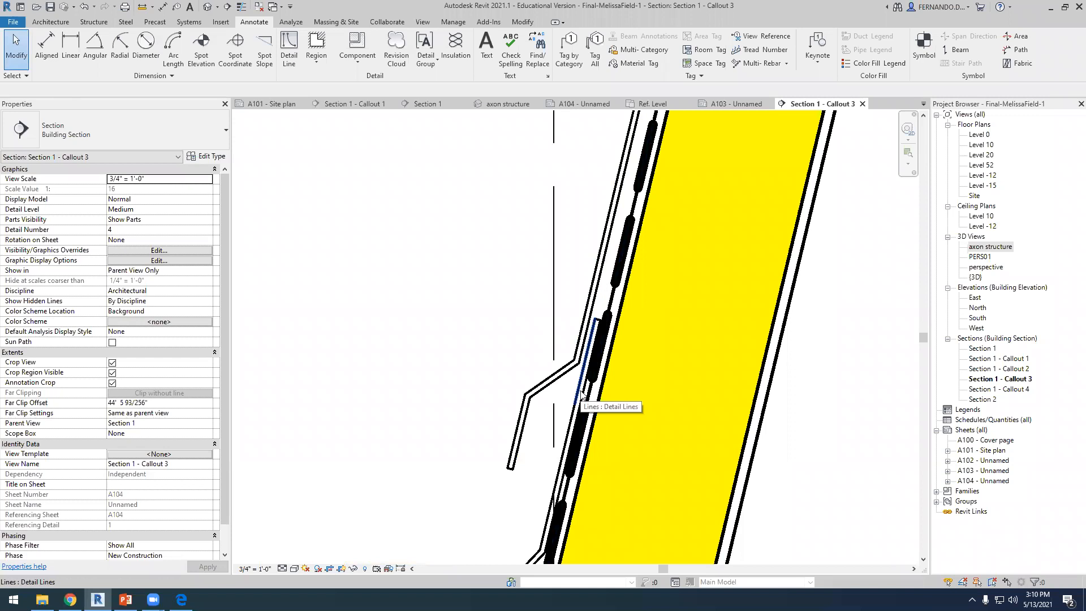
scroll(580, 293, "down", 1)
scroll(580, 293, "down", 1)
scroll(695, 302, "down", 1)
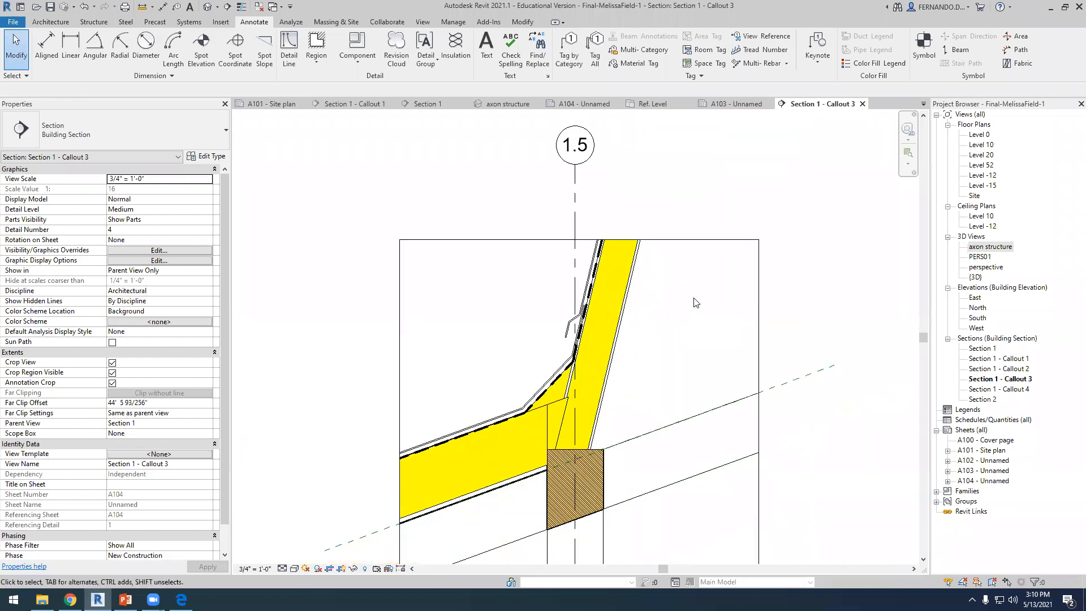
scroll(695, 302, "down", 1)
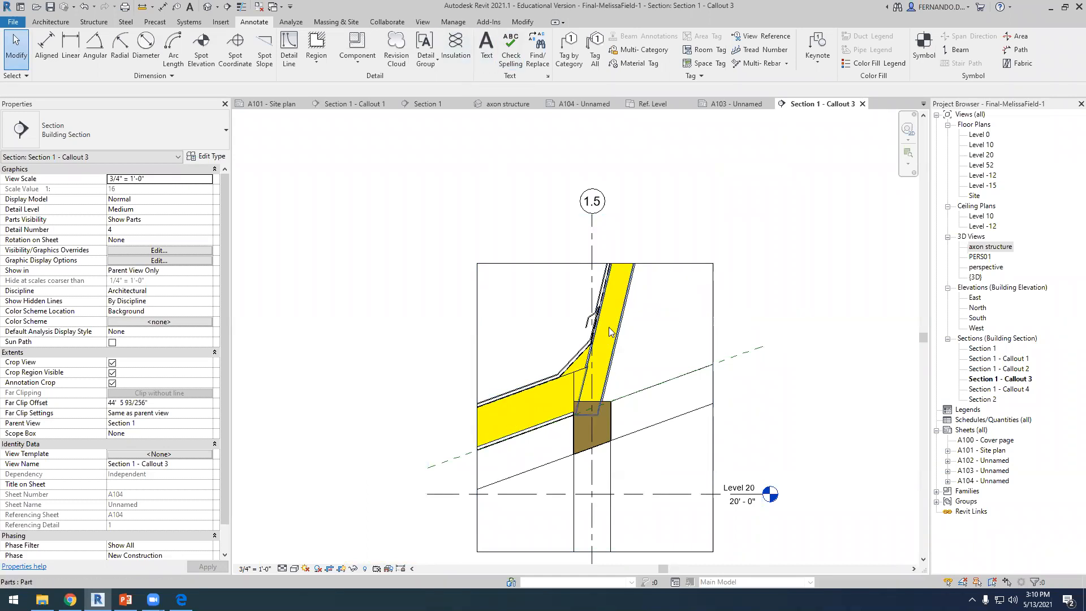
Examine the underside of the roof insulation, checking its masking region and the structural beam system line below it.
scroll(588, 445, "up", 1)
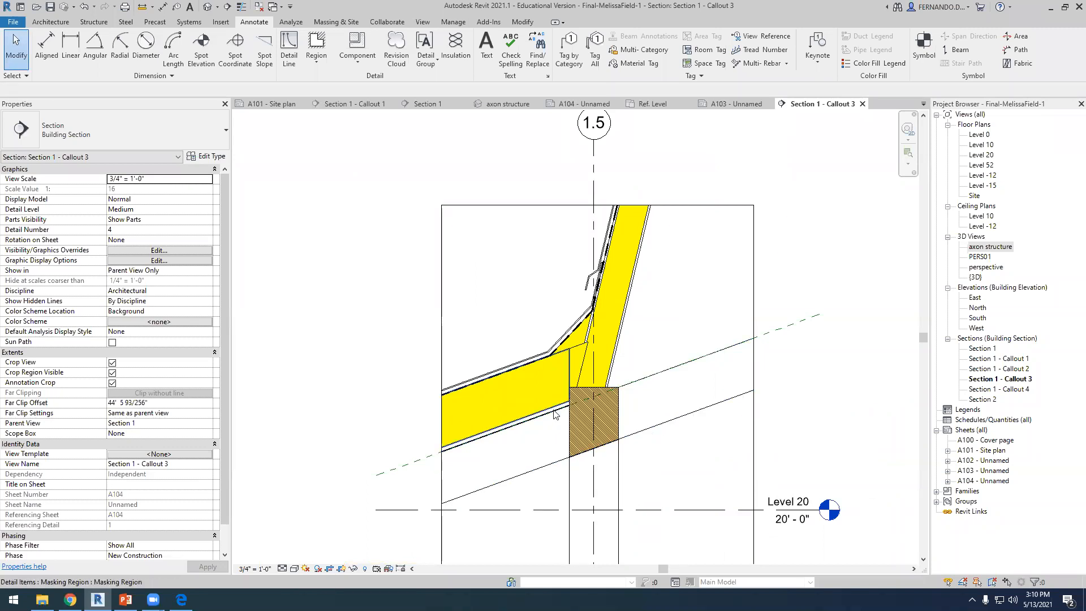
scroll(548, 417, "up", 2)
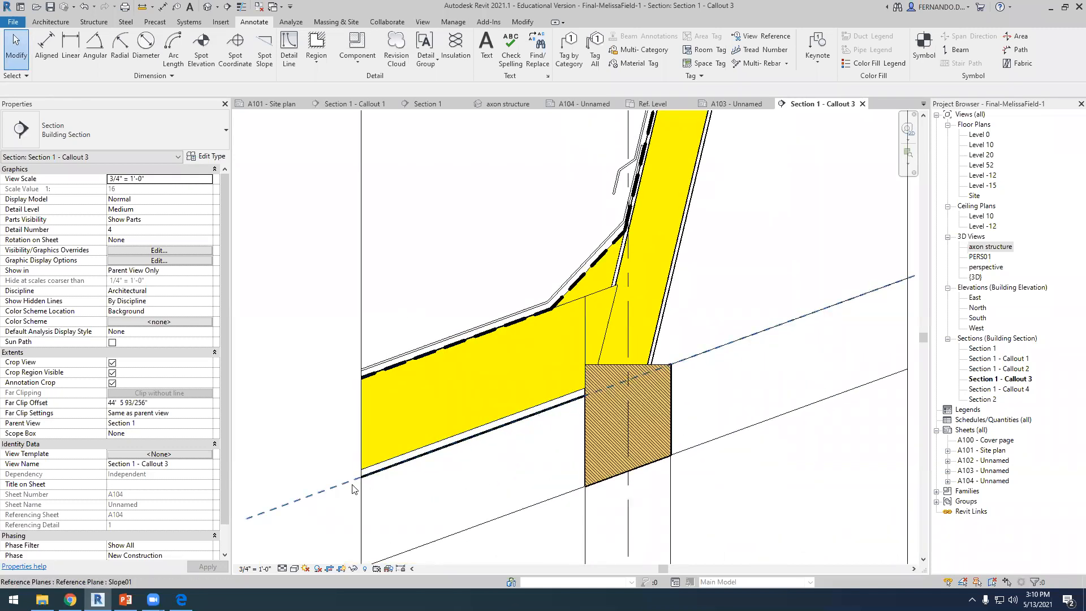
scroll(354, 484, "up", 2)
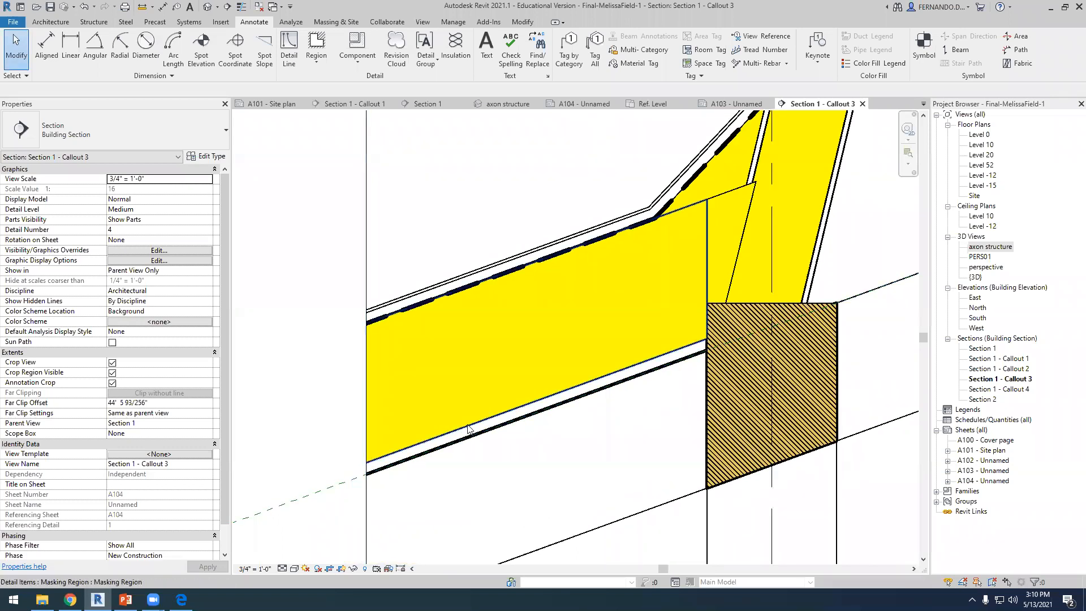
left_click(667, 365)
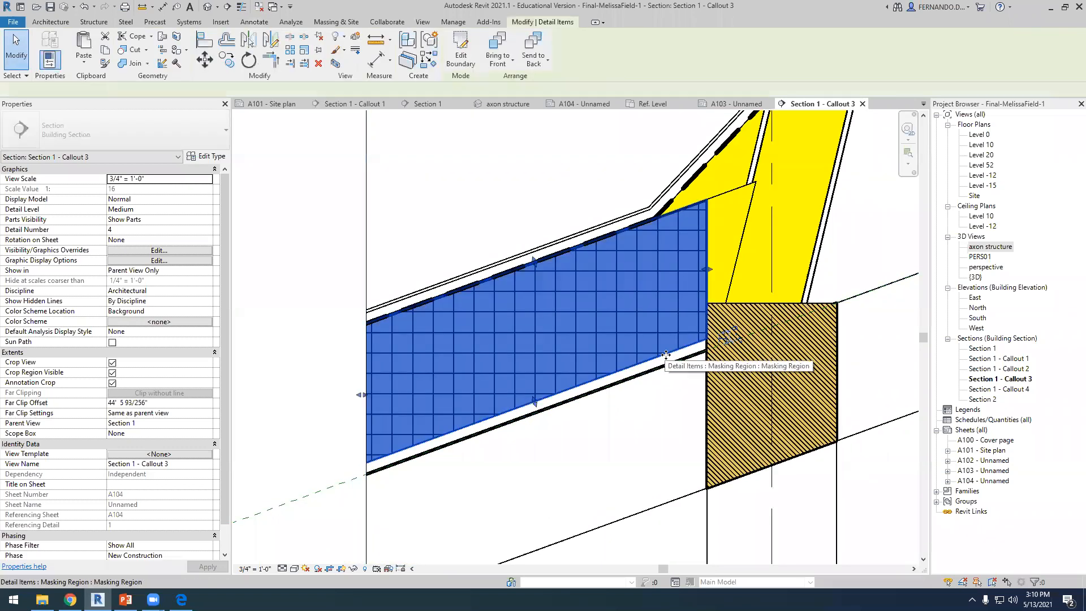
left_click(665, 368)
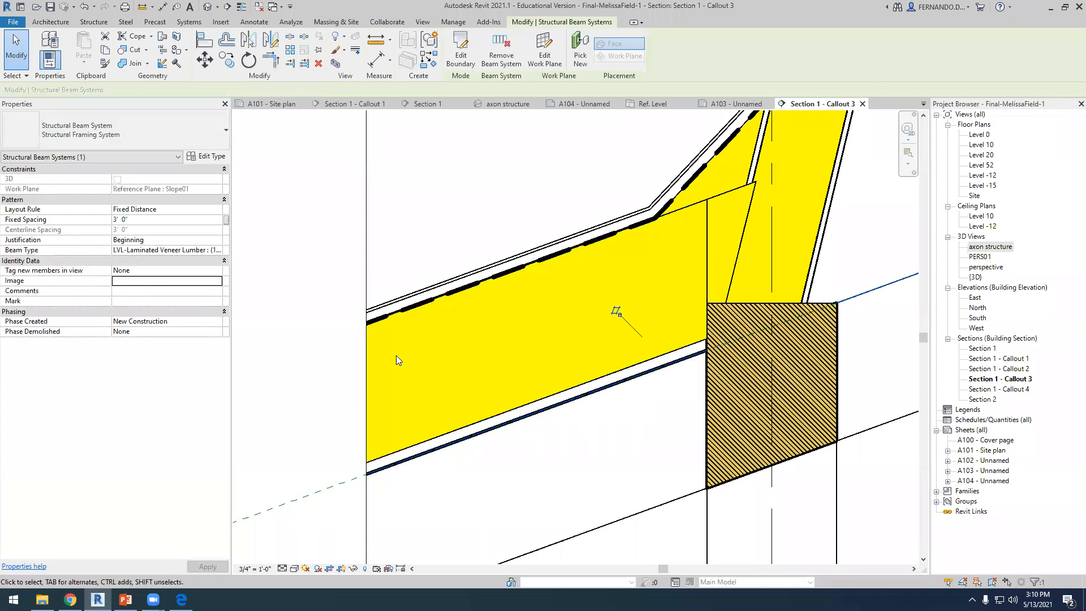
left_click(286, 352)
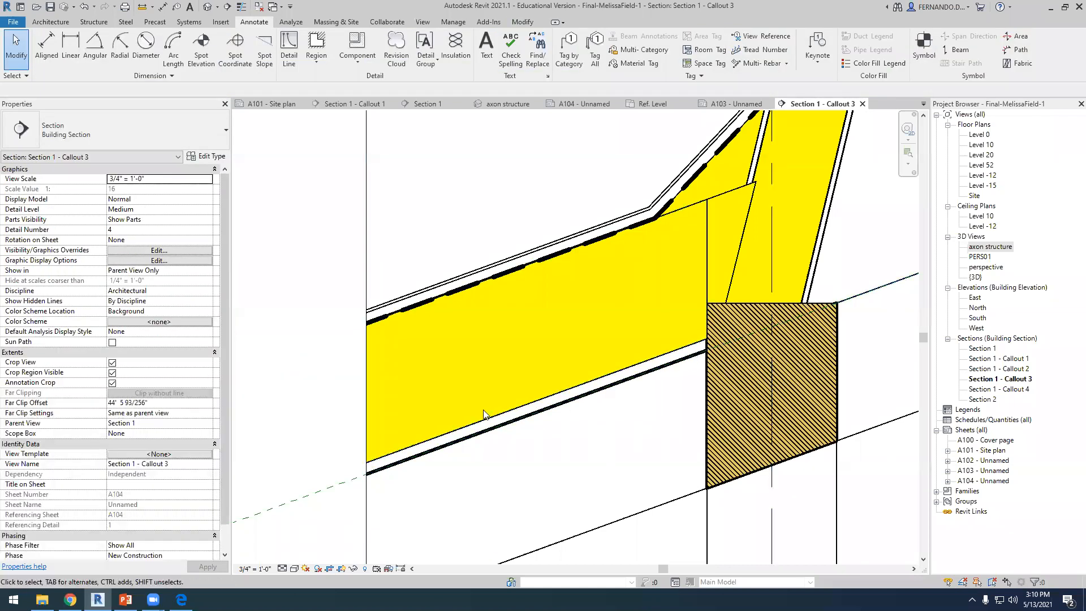
scroll(484, 414, "down", 4)
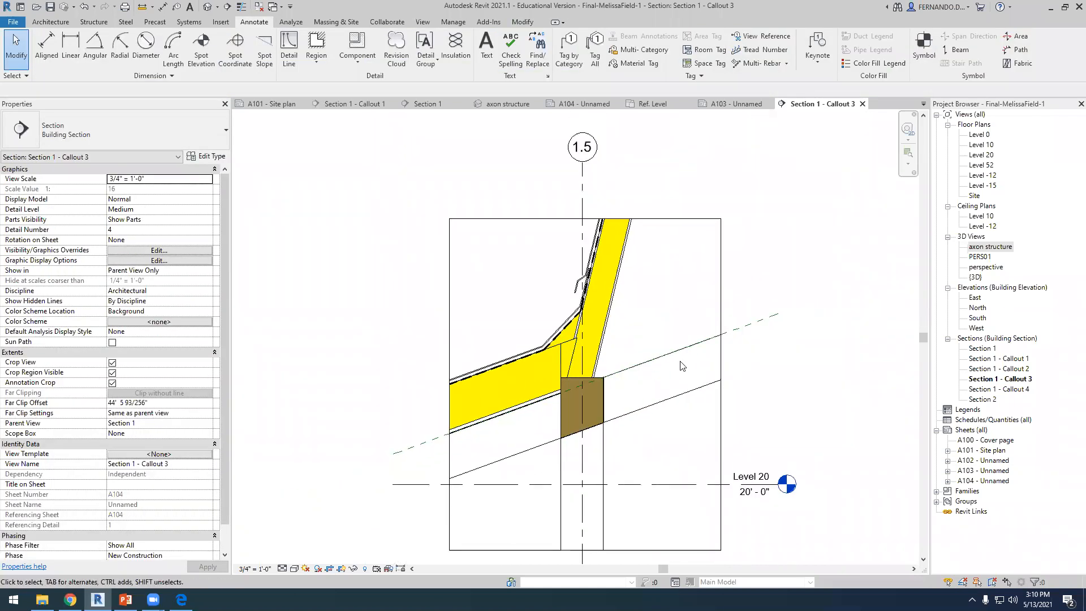
scroll(520, 308, "down", 3)
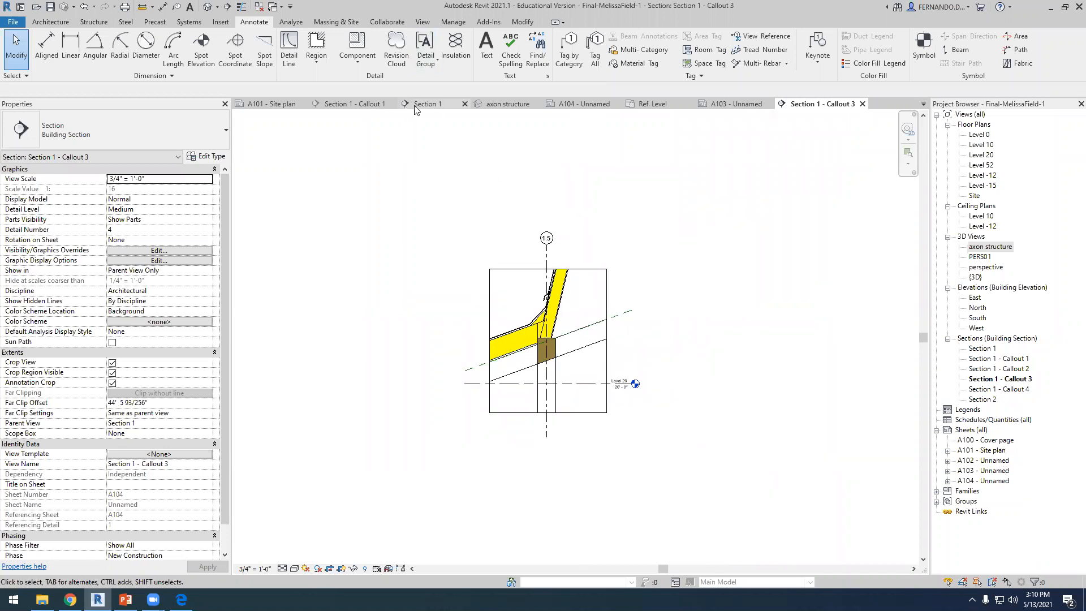
Open the Section 1 - Callout 1 view and examine its window sill, insulated wall and floor base detail.
left_click(373, 106)
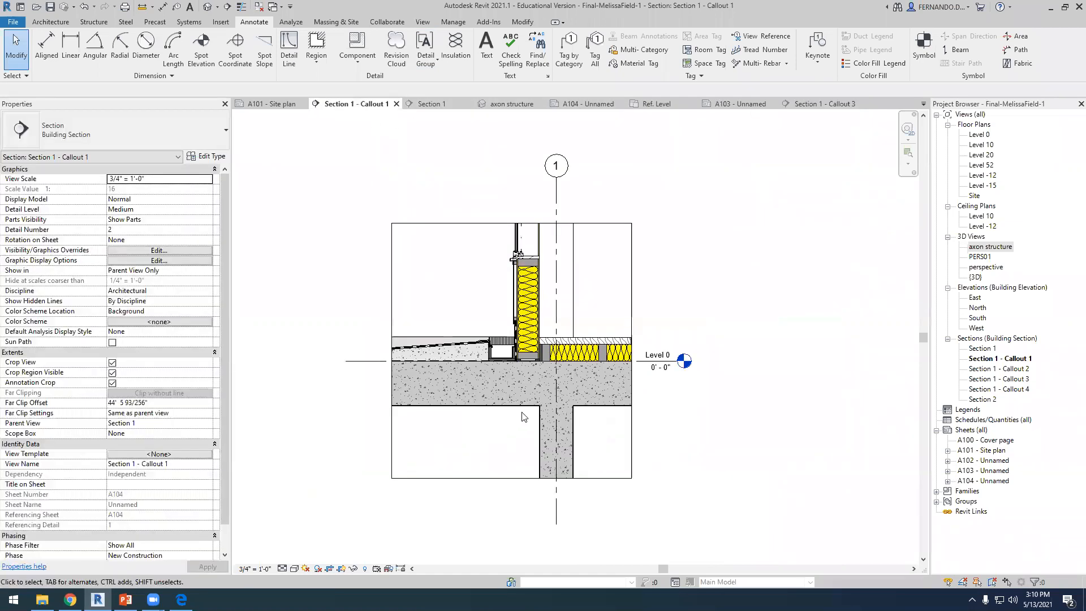
scroll(502, 326, "up", 3)
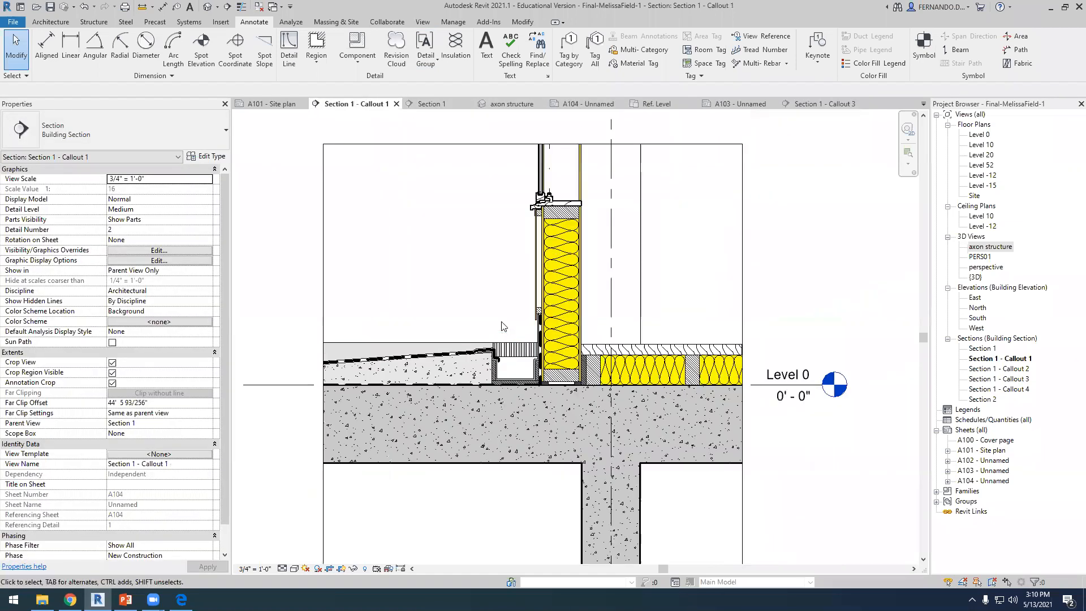
scroll(538, 192, "up", 3)
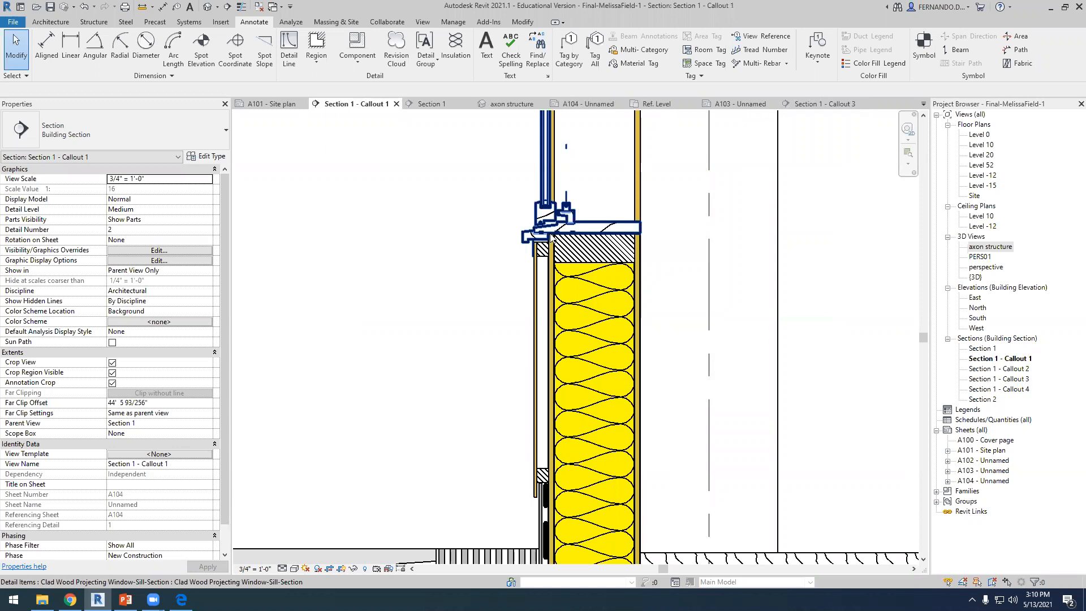
scroll(566, 320, "down", 2)
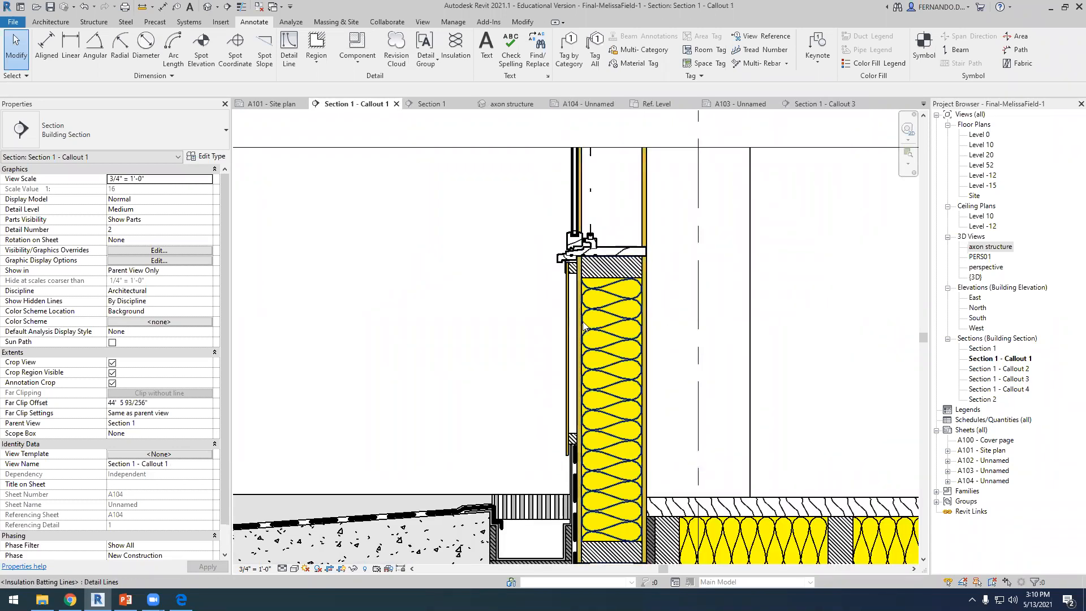
scroll(584, 335, "down", 3)
scroll(534, 195, "up", 4)
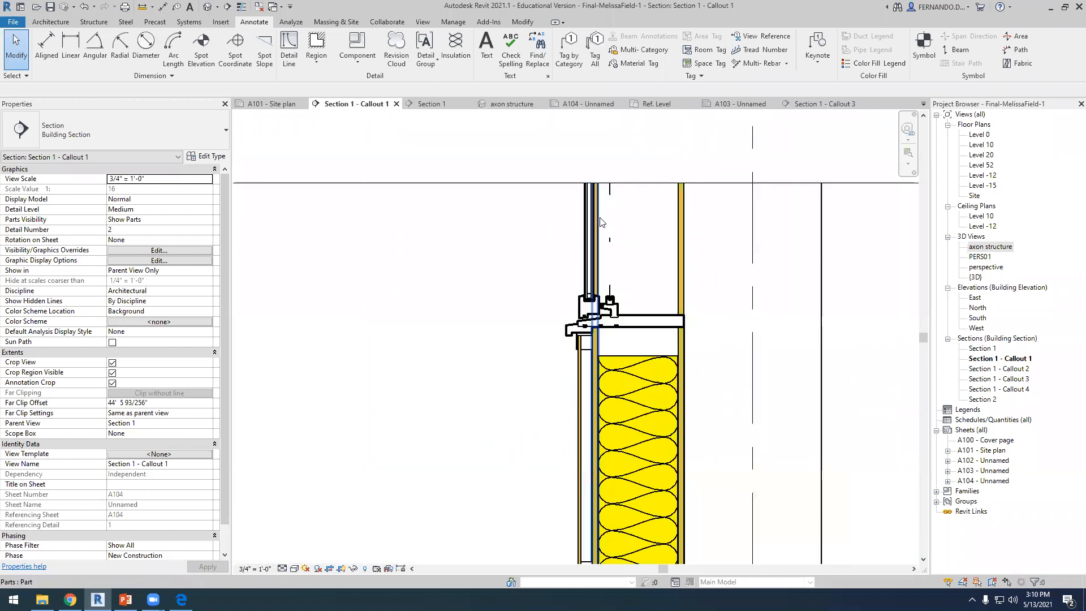
scroll(600, 217, "down", 4)
scroll(504, 502, "up", 4)
scroll(602, 447, "down", 3)
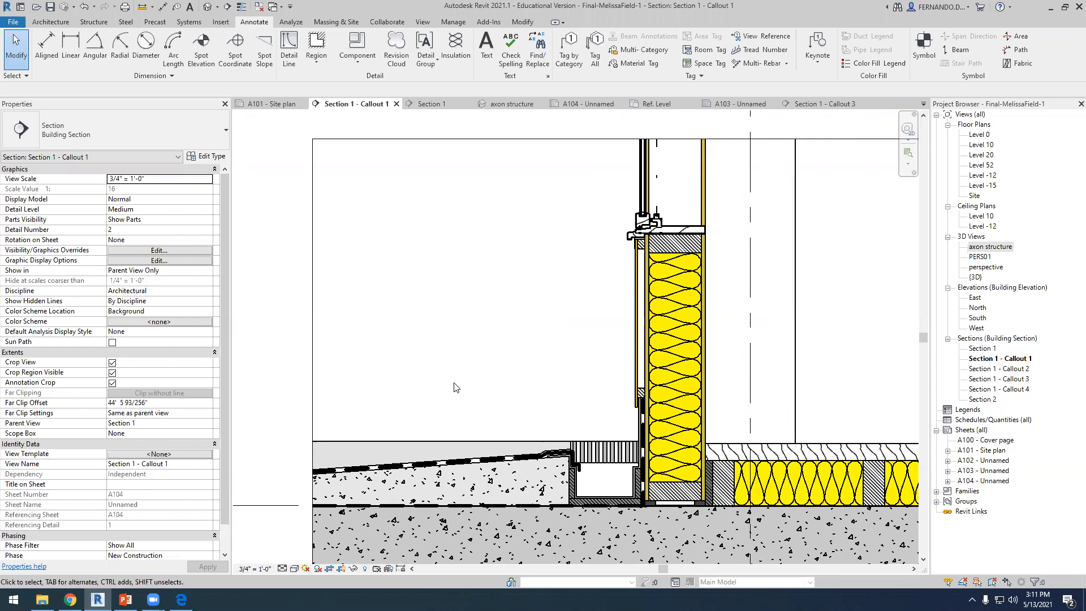
Add a text note "Structural concrete slab" with a two-segment leader pointing into the concrete slab below the floor.
left_click(489, 48)
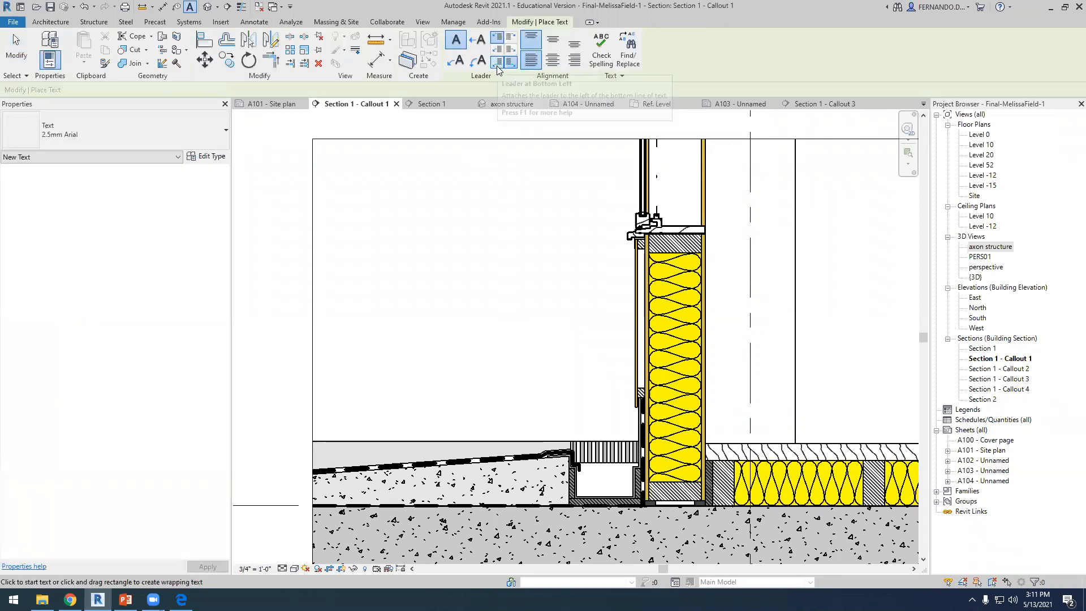
left_click(457, 60)
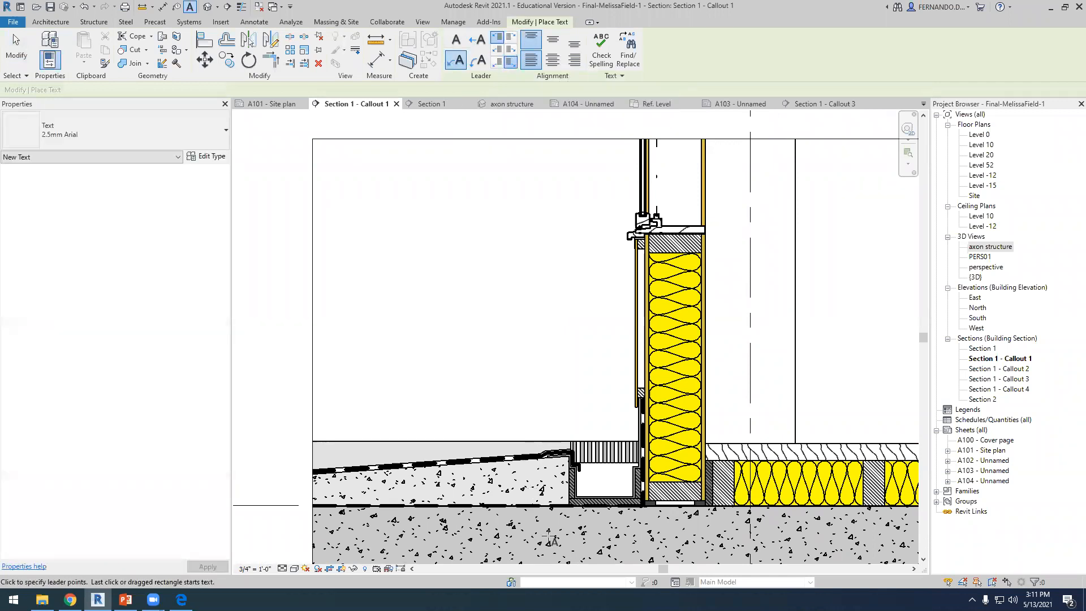
scroll(549, 536, "down", 3)
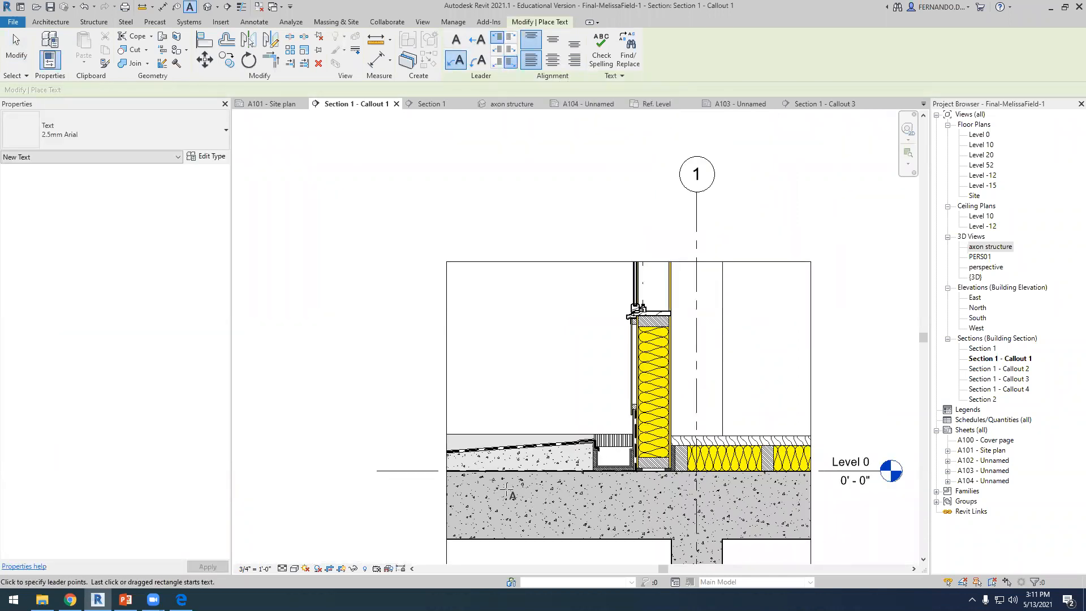
left_click(565, 494)
left_click(498, 404)
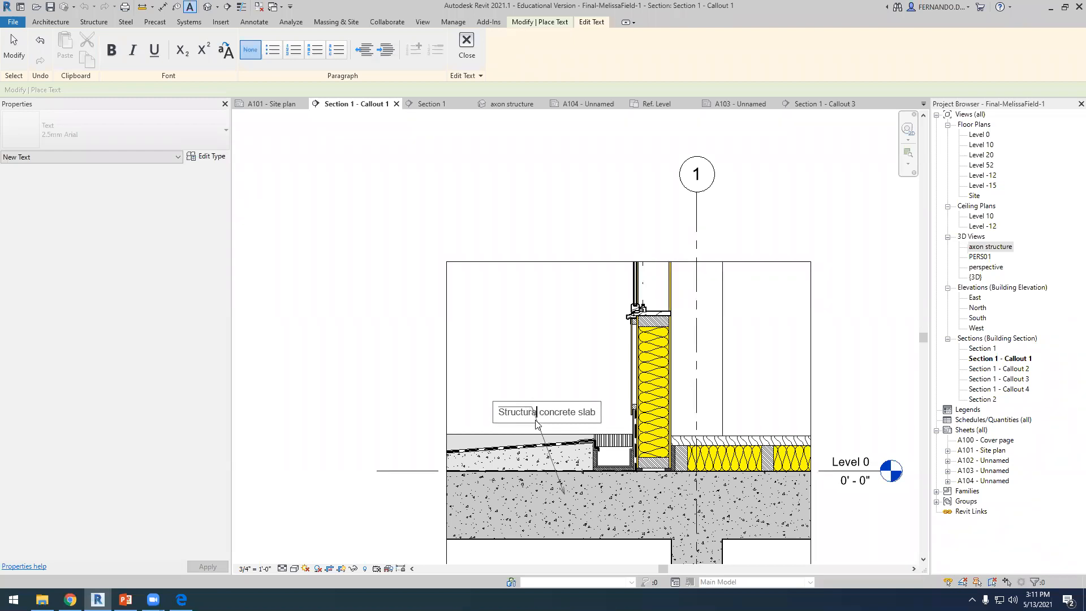
type("l")
left_click(391, 441)
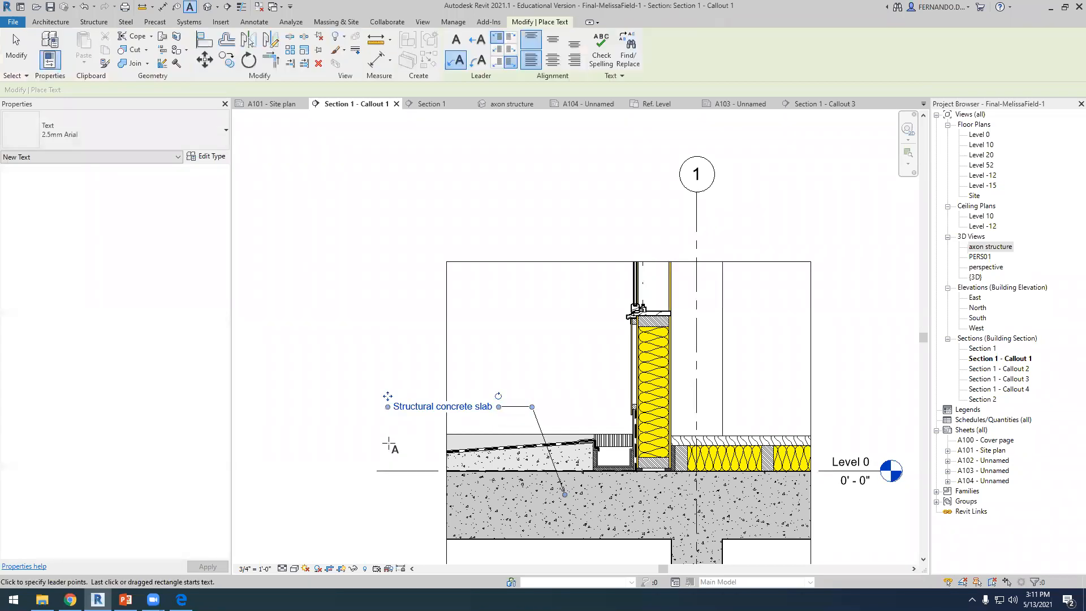
scroll(545, 417, "up", 1)
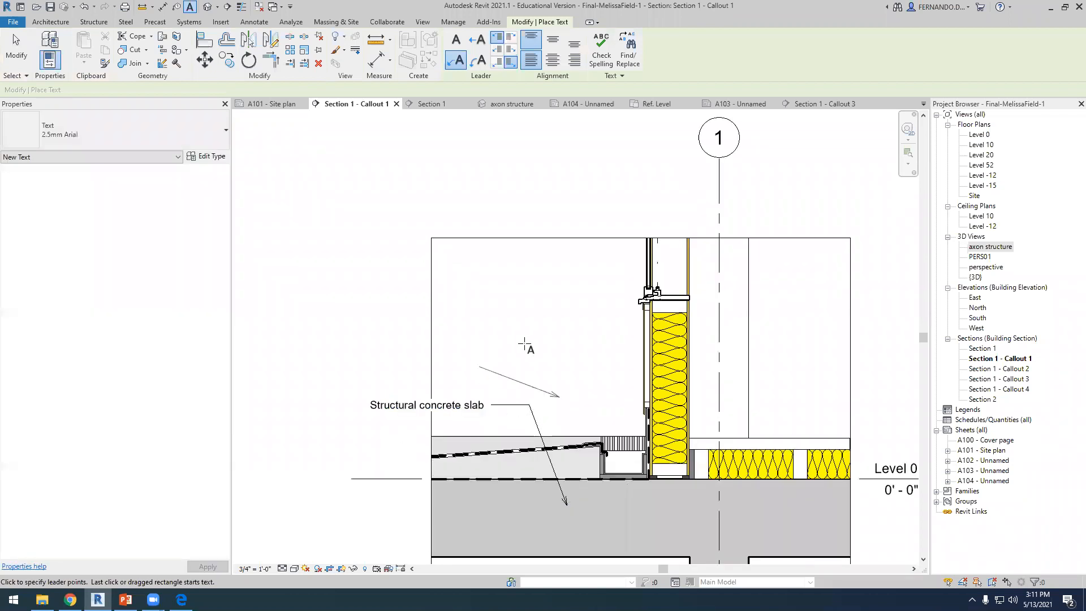
key("Escape")
key("Escape")
Copy the structural slab note with its leader a short distance straight above the original.
left_click(534, 418)
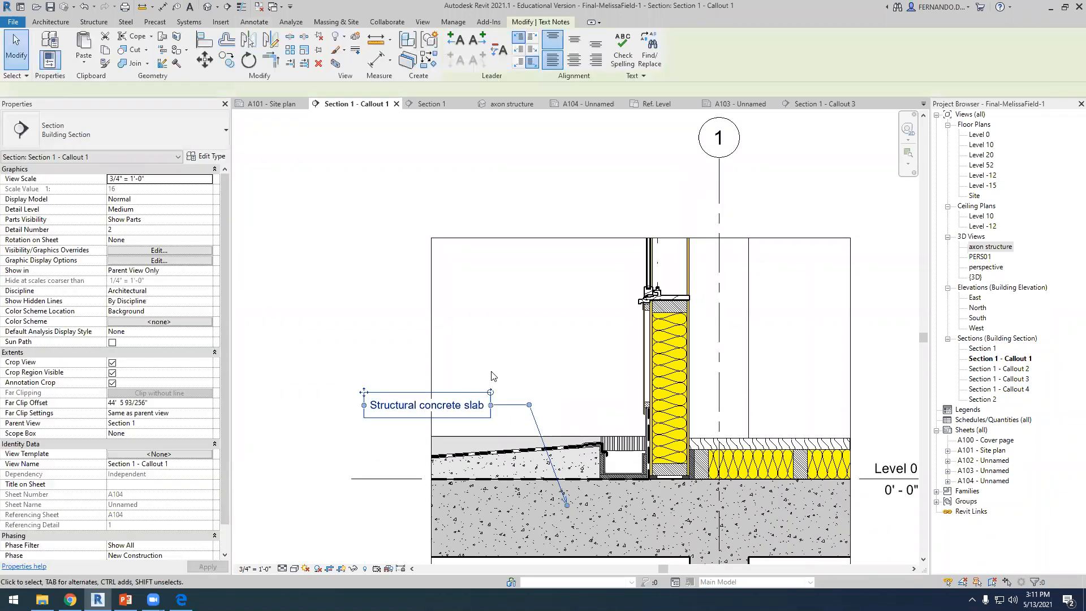
left_click(226, 61)
scroll(566, 466, "up", 1)
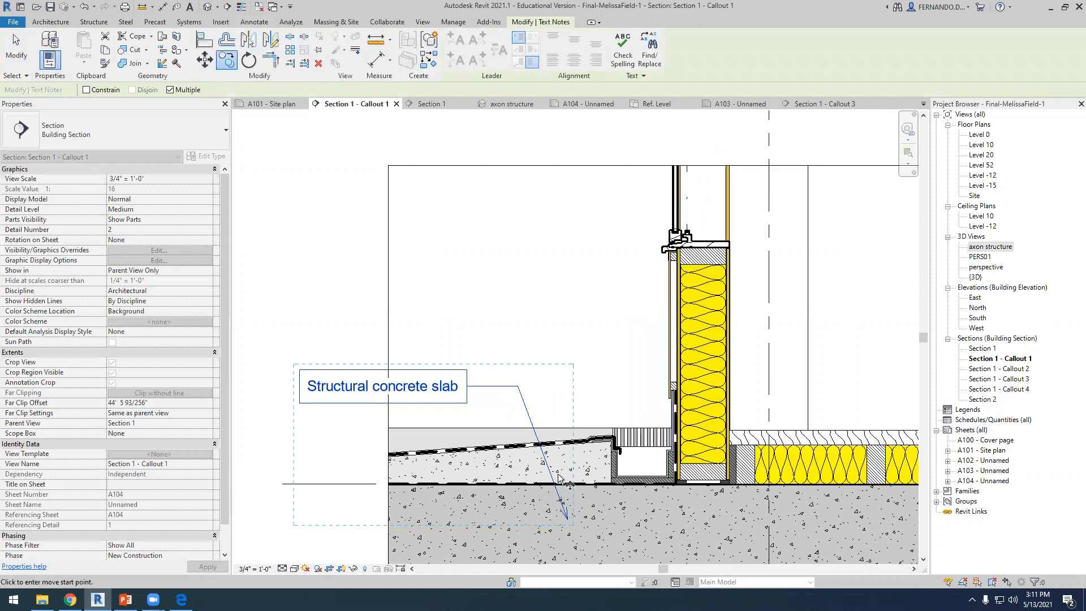
left_click(561, 375)
left_click(562, 346)
key("Escape")
key("Escape")
Move the copied note's leader arrowhead up into the sloped concrete layer above the slab.
scroll(559, 453, "up", 2)
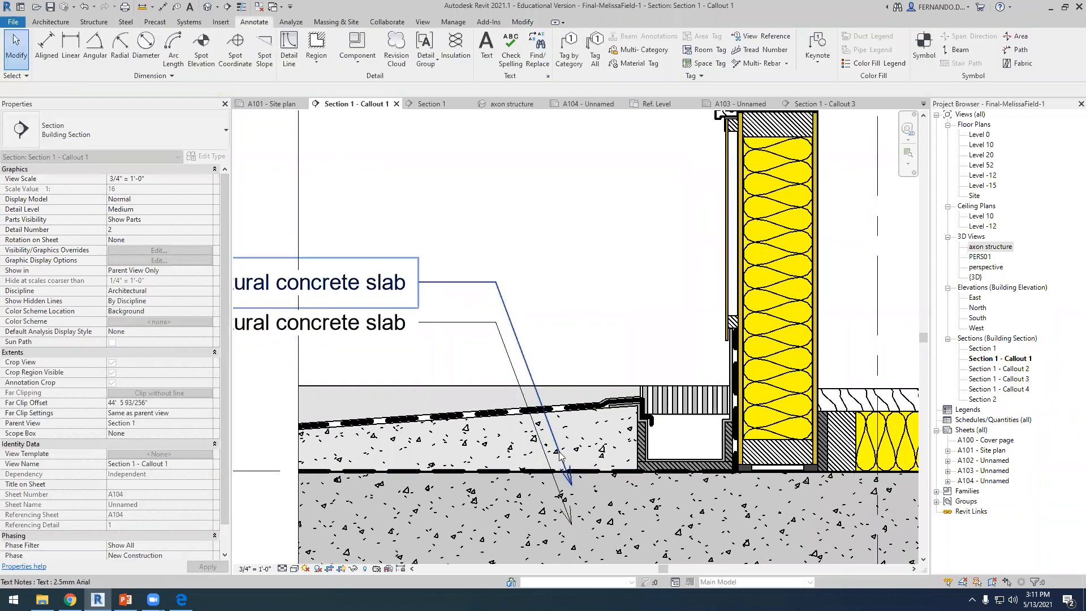
left_click(559, 455)
scroll(559, 453, "up", 1)
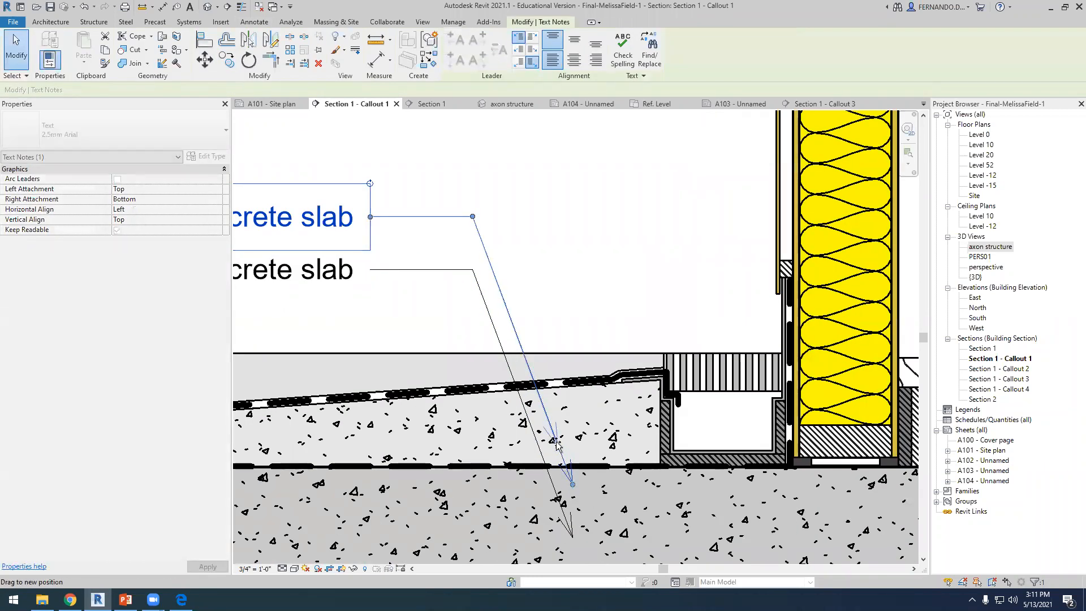
left_click_drag(556, 445, 553, 437)
left_click(599, 303)
scroll(662, 358, "down", 2)
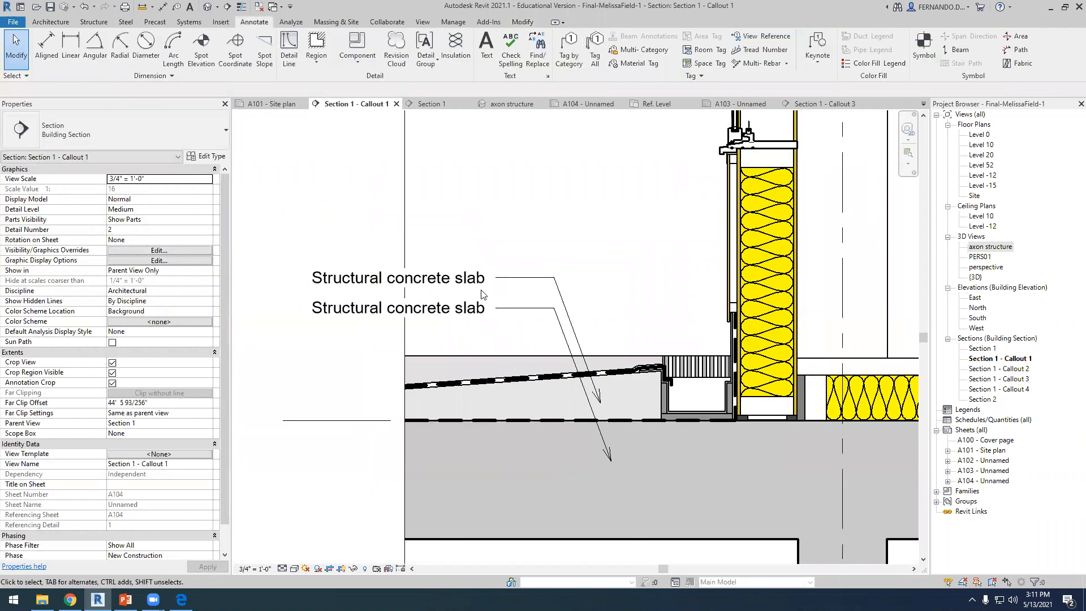
Change the upper note's text to "Non-Structural concrete".
double_click(475, 279)
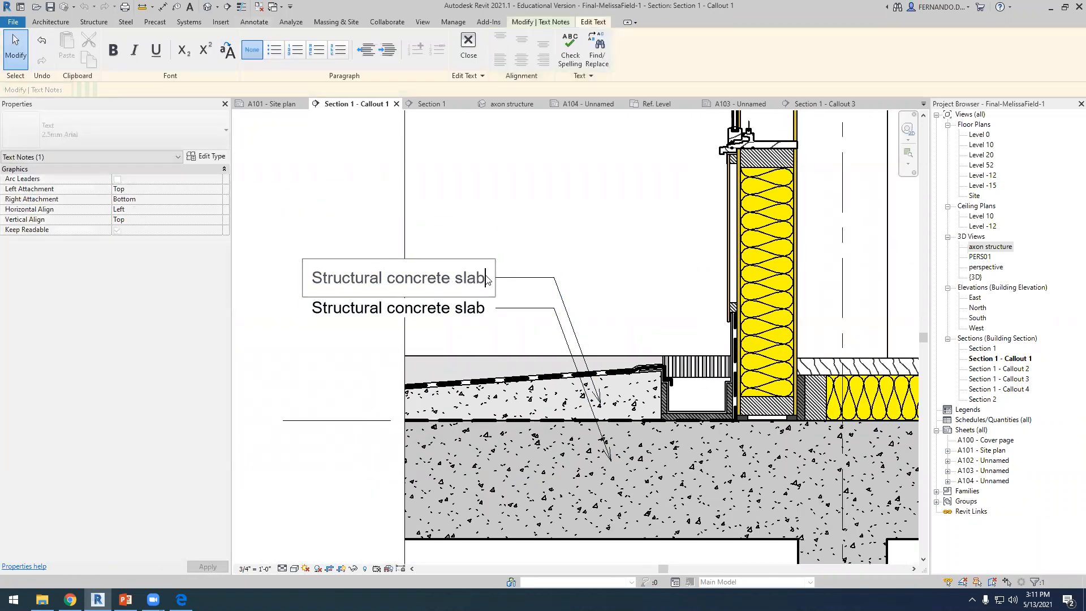
key("BackSpace")
key("BackSpace")
key("BackSpace")
key("BackSpace")
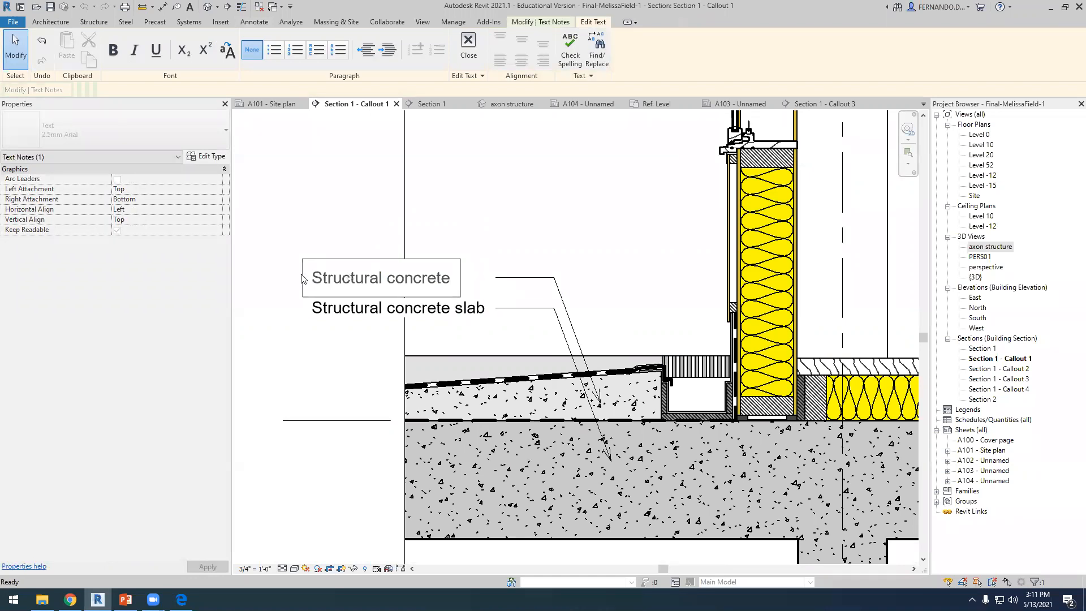
type("Non-")
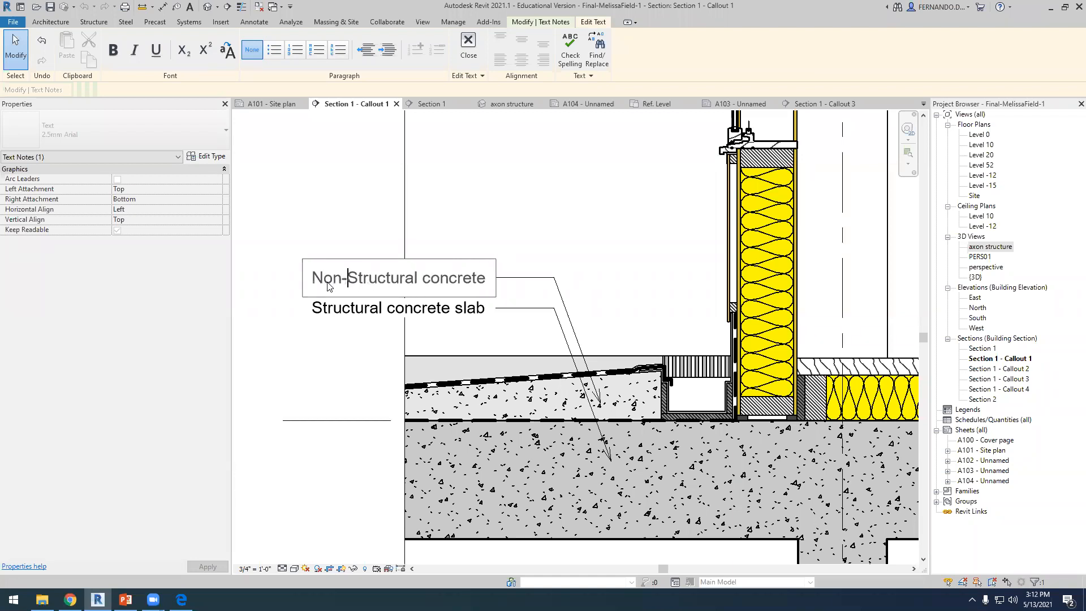
left_click(571, 200)
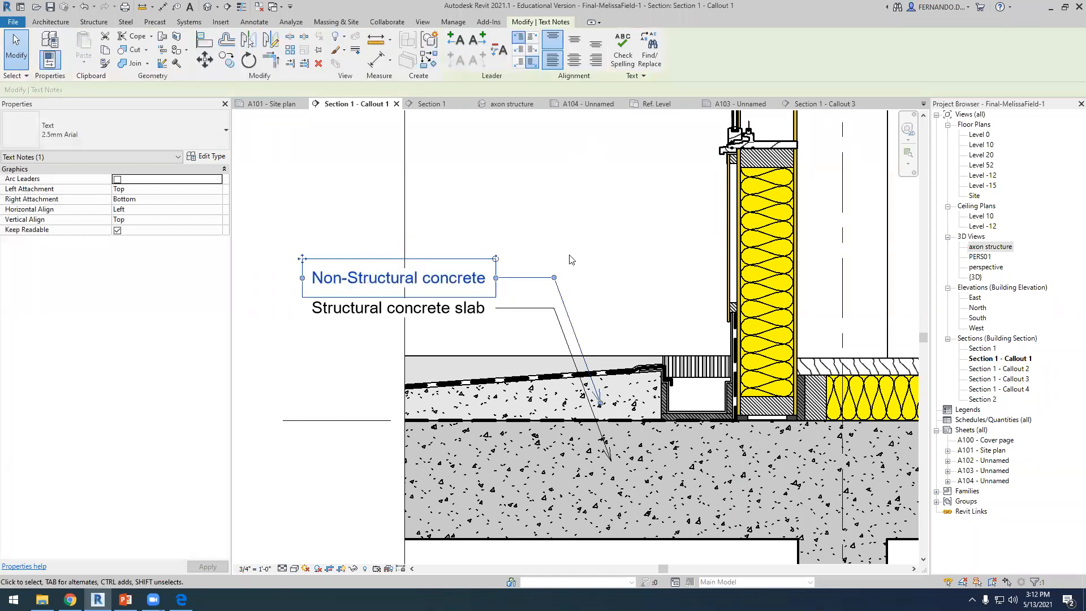
left_click(596, 266)
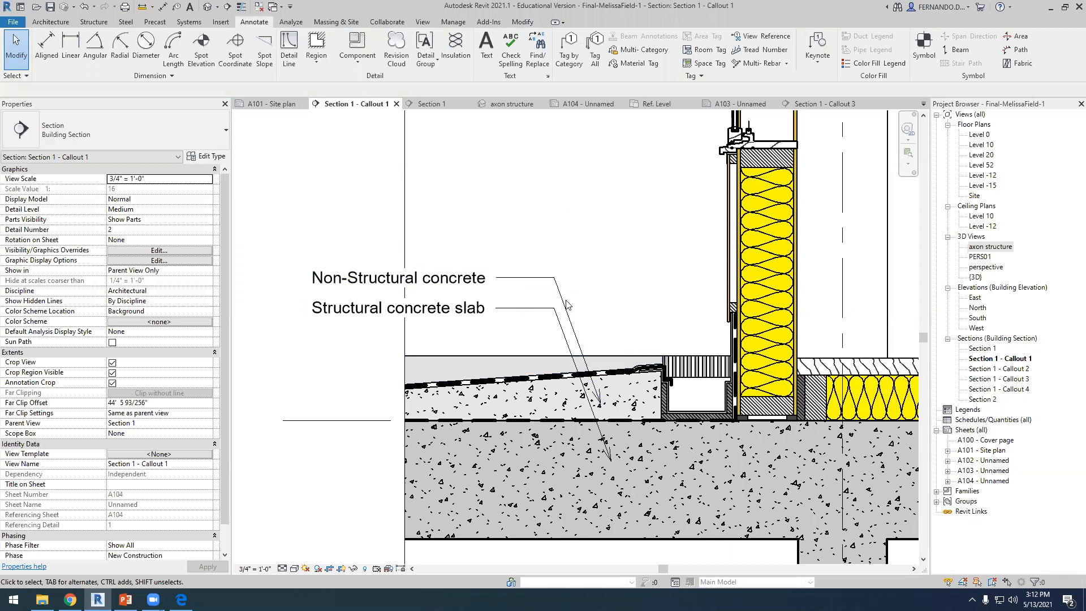
Copy the non-structural concrete note with its leader a short distance straight above itself.
left_click(535, 271)
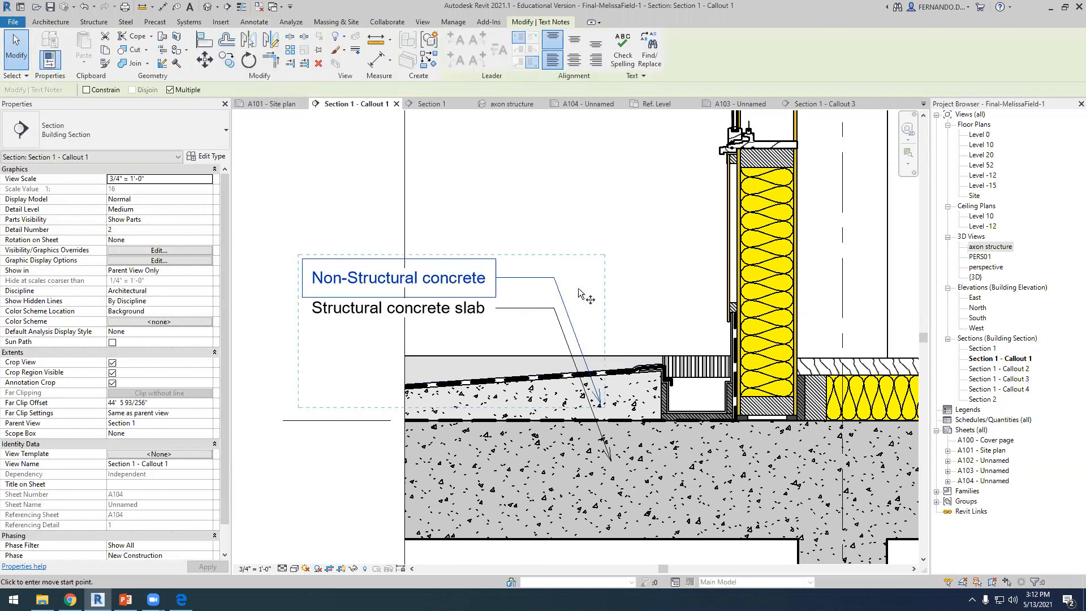
key("r")
key("o")
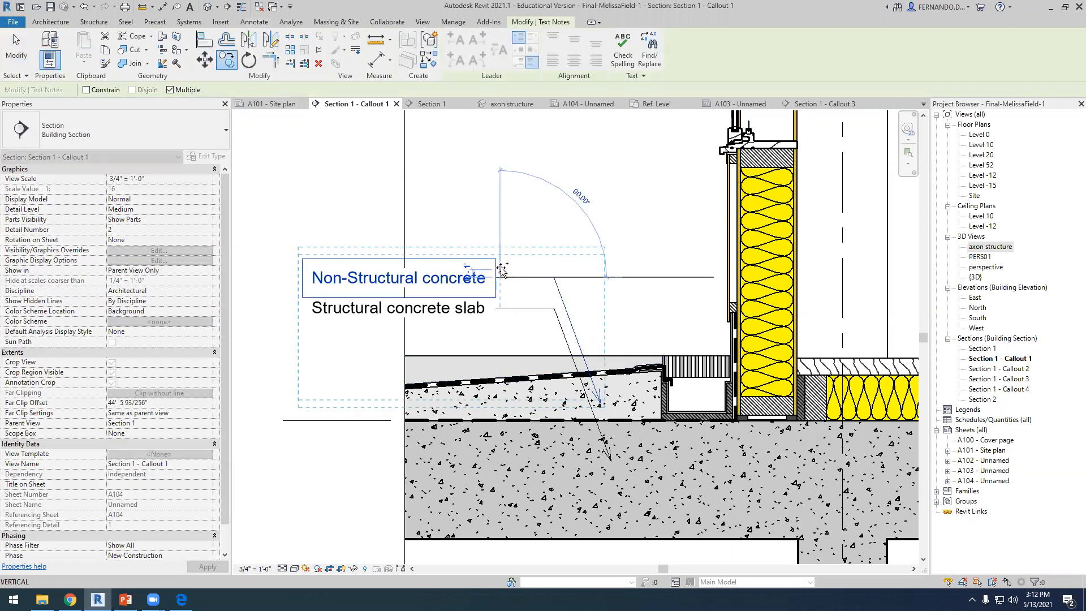
left_click(500, 255)
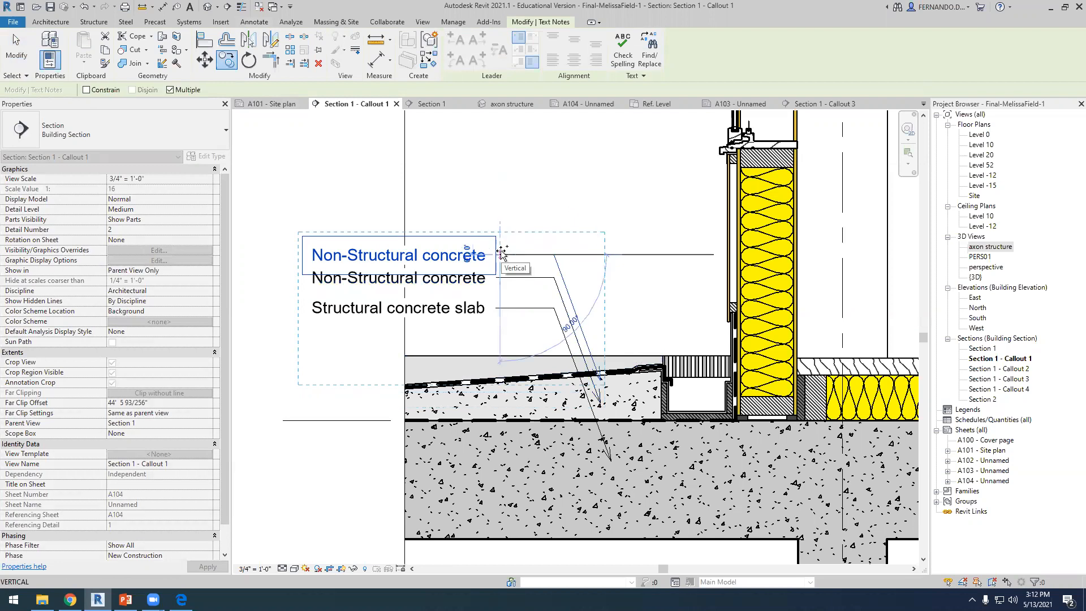
left_click(587, 341)
key("Escape")
Move the topmost note's leader arrowhead onto the dashed membrane on top of the sloped concrete.
scroll(596, 341, "up", 2)
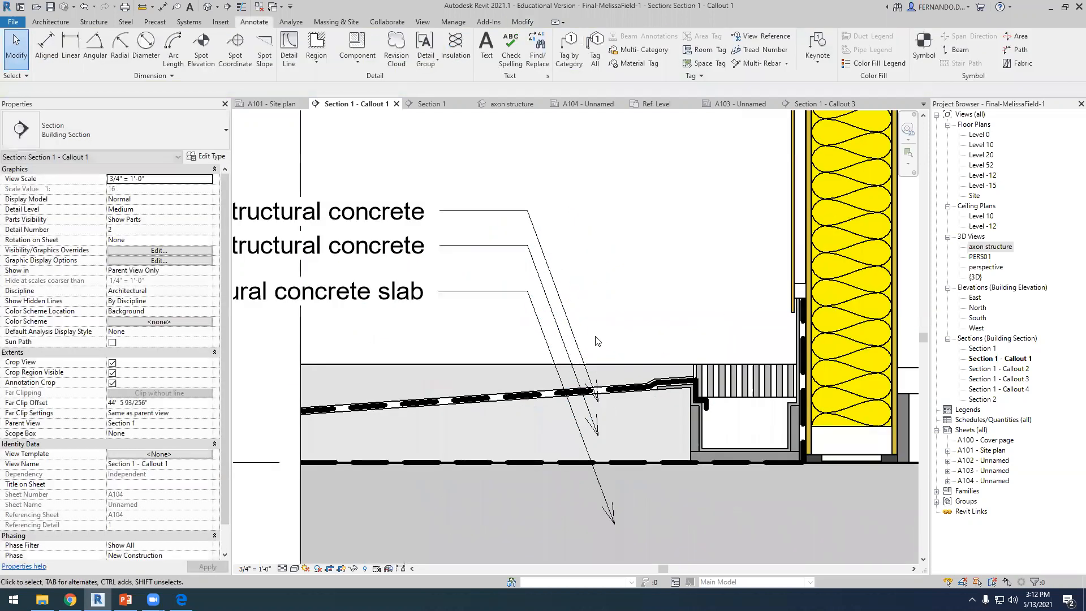
left_click(597, 401)
scroll(597, 401, "up", 4)
left_click_drag(606, 399, 601, 374)
scroll(648, 351, "down", 4)
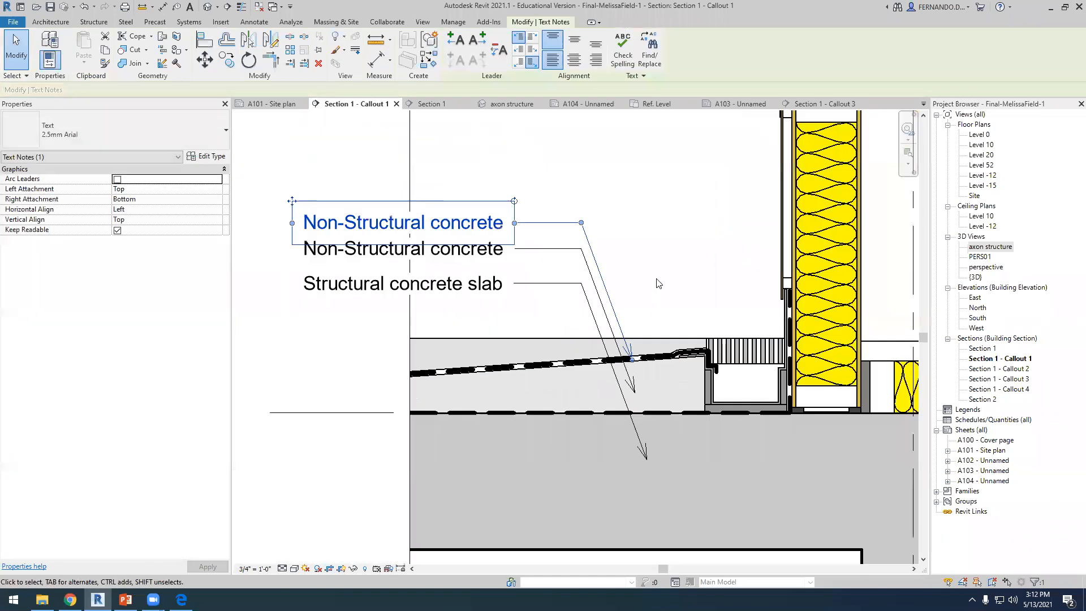
left_click(656, 279)
Replace the topmost note's text with "Waterproof EPDM layer".
left_click(481, 220)
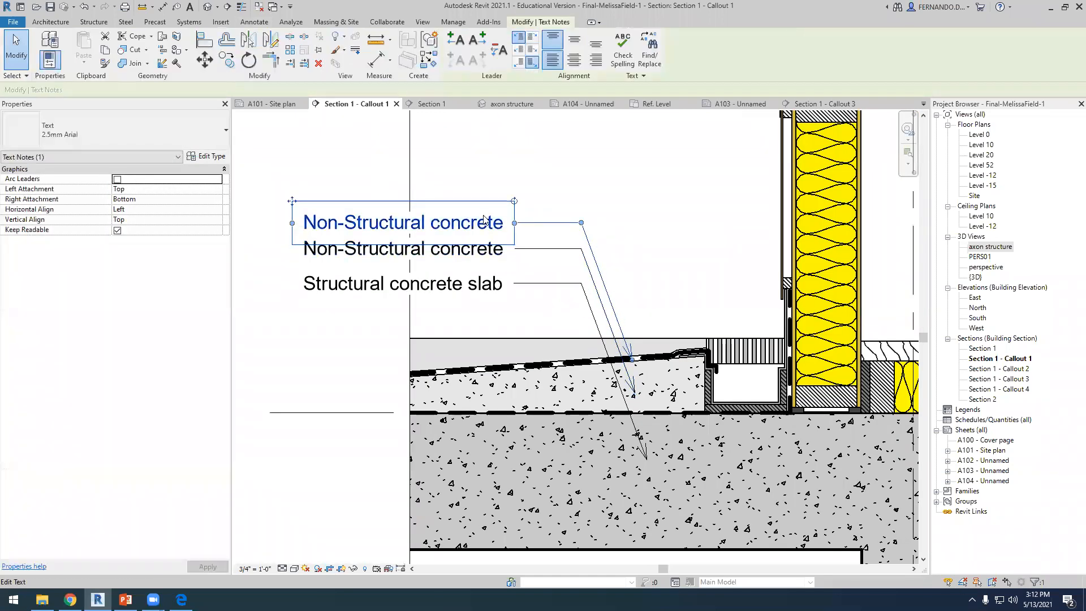
left_click(484, 221)
left_click_drag(485, 221, 287, 238)
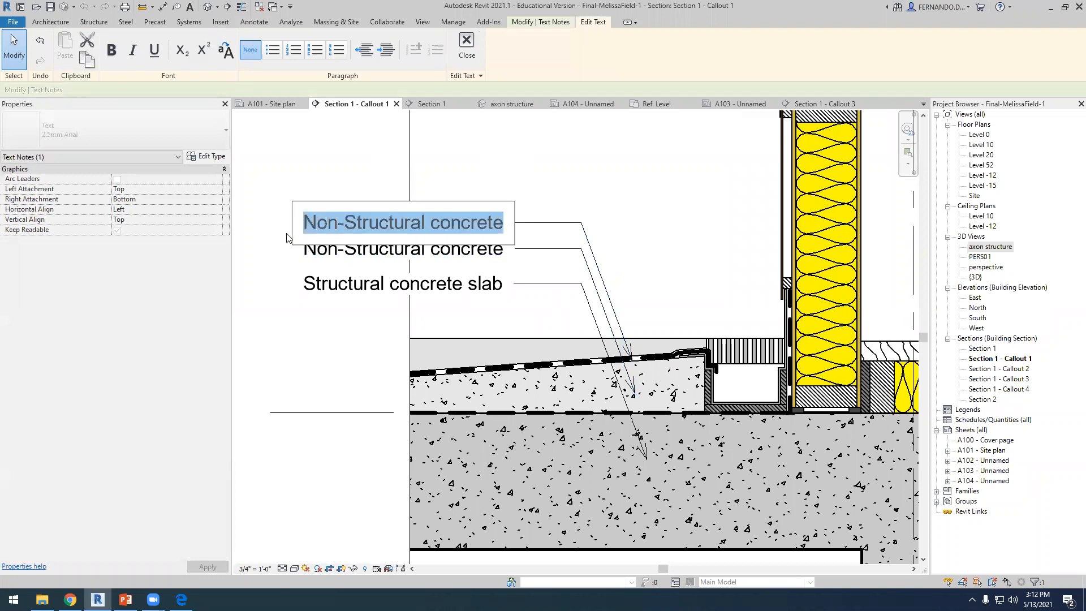
type("Water")
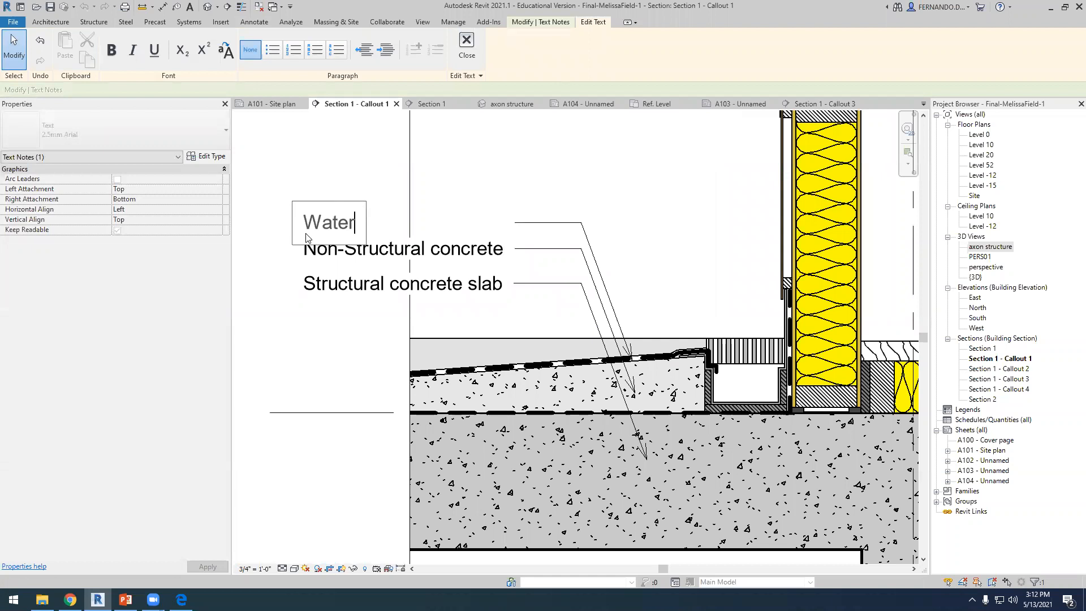
type("proof EPDM layer")
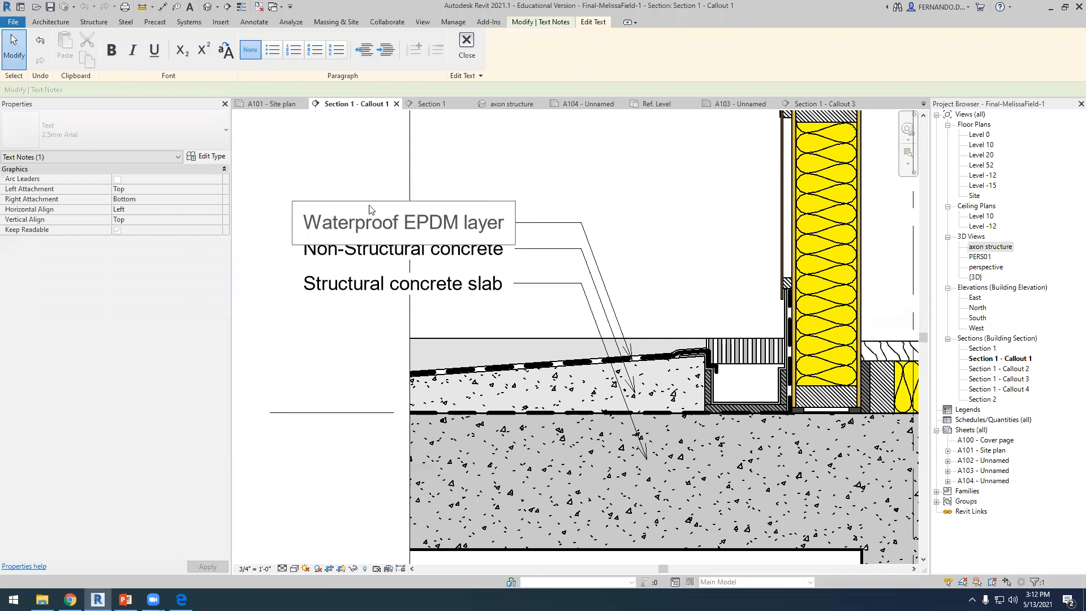
left_click(560, 187)
Copy the waterproof EPDM layer note with its leader a short distance straight above itself.
scroll(559, 470, "down", 2)
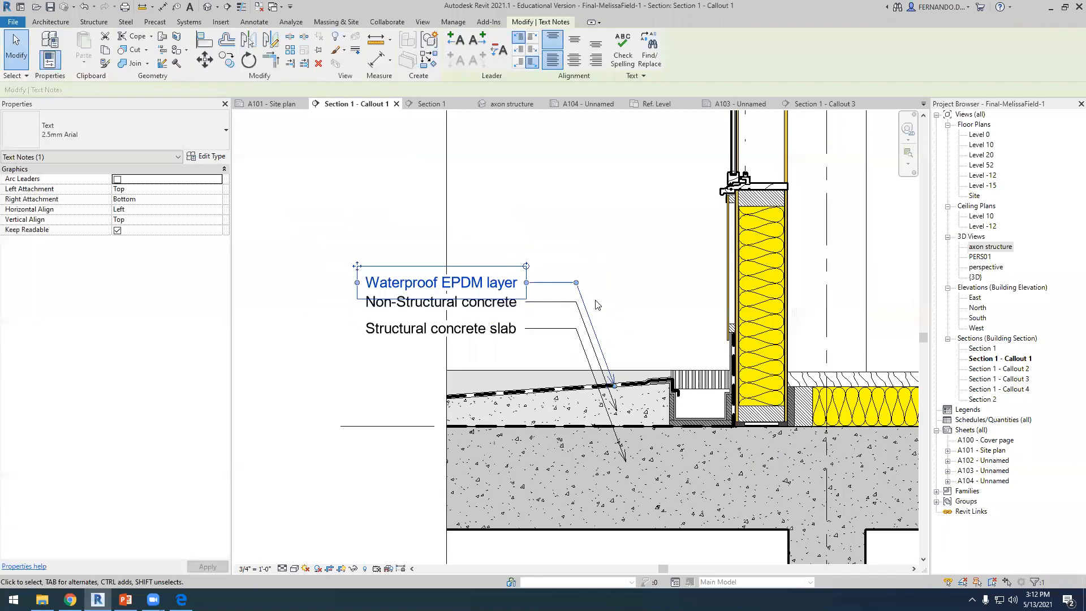
left_click(228, 60)
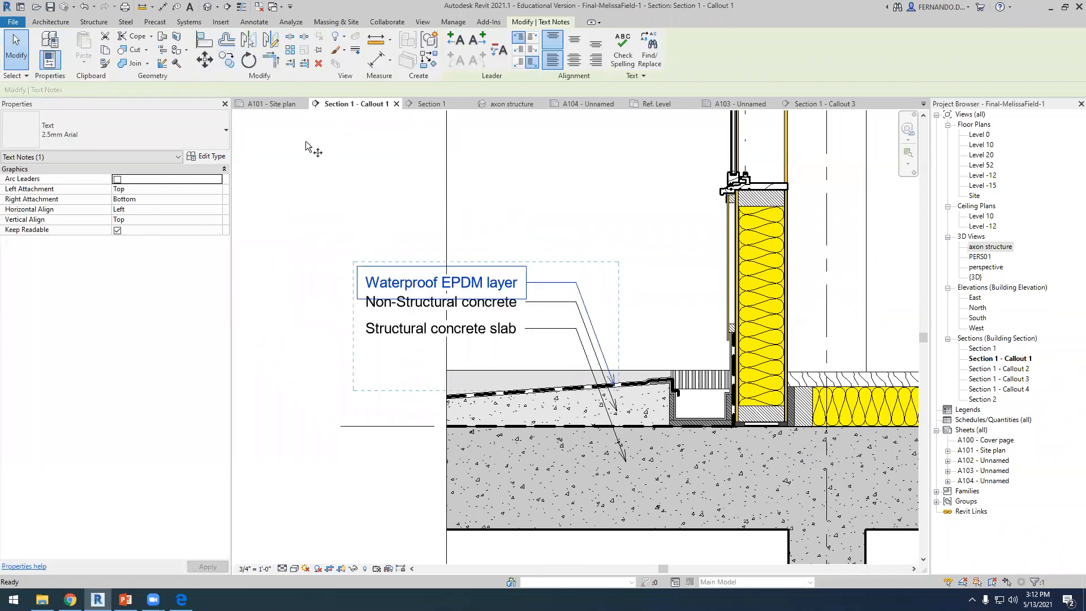
left_click(549, 282)
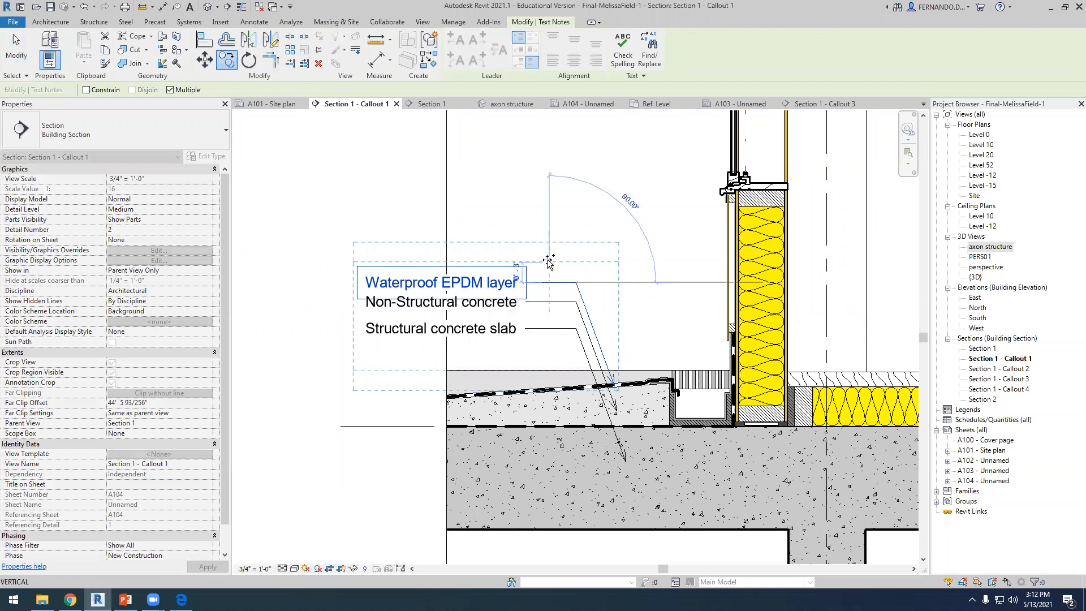
left_click(549, 249)
key("Escape")
key("Escape")
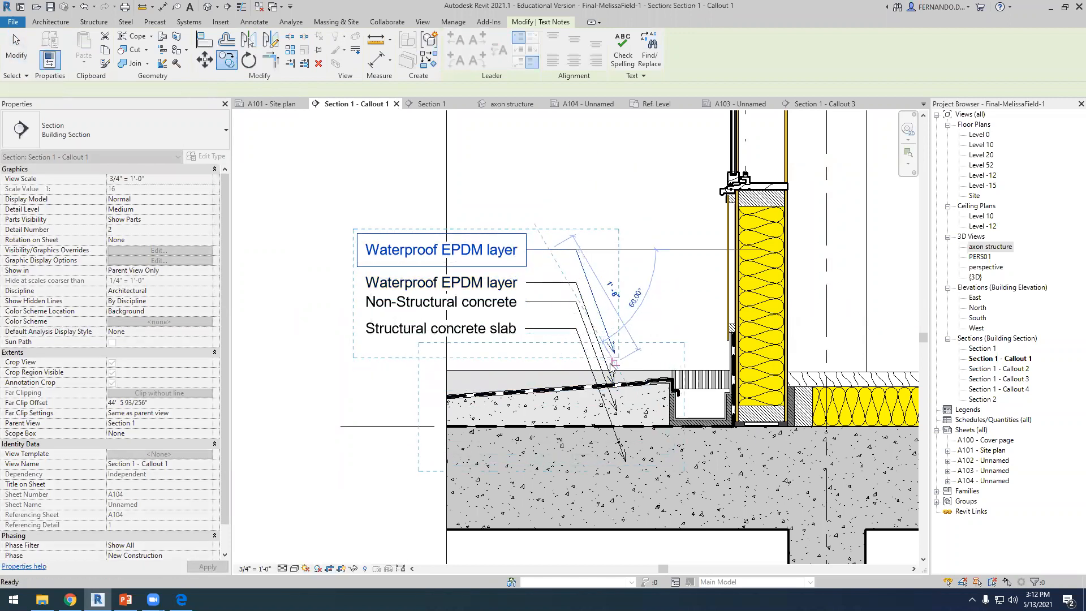
Move the new top note's leader arrowhead down into the exterior floor finish above the membrane.
scroll(640, 349, "up", 3)
left_click(617, 382)
scroll(618, 383, "up", 2)
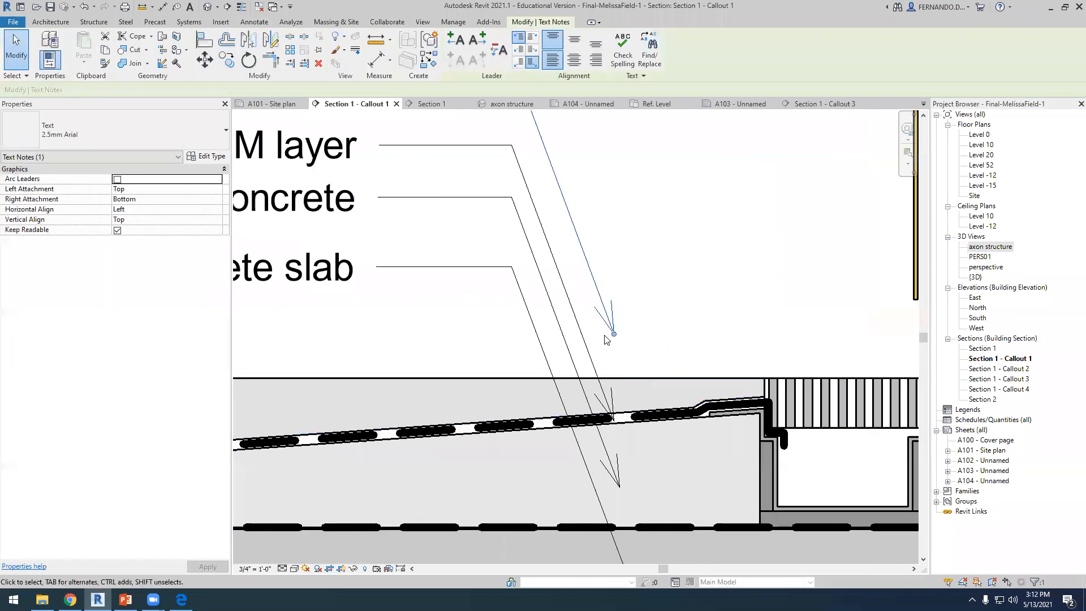
left_click_drag(613, 334, 631, 388)
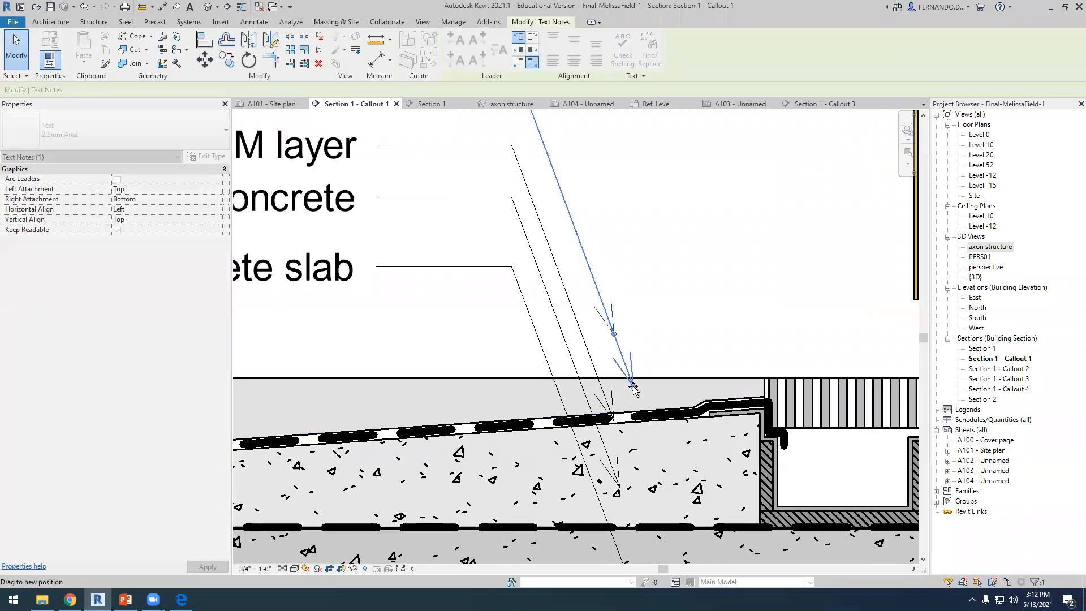
scroll(668, 367, "down", 3)
Replace the top note's text with "Outdoor Flooring".
double_click(559, 268)
left_click_drag(559, 269, 419, 271)
type("Floori")
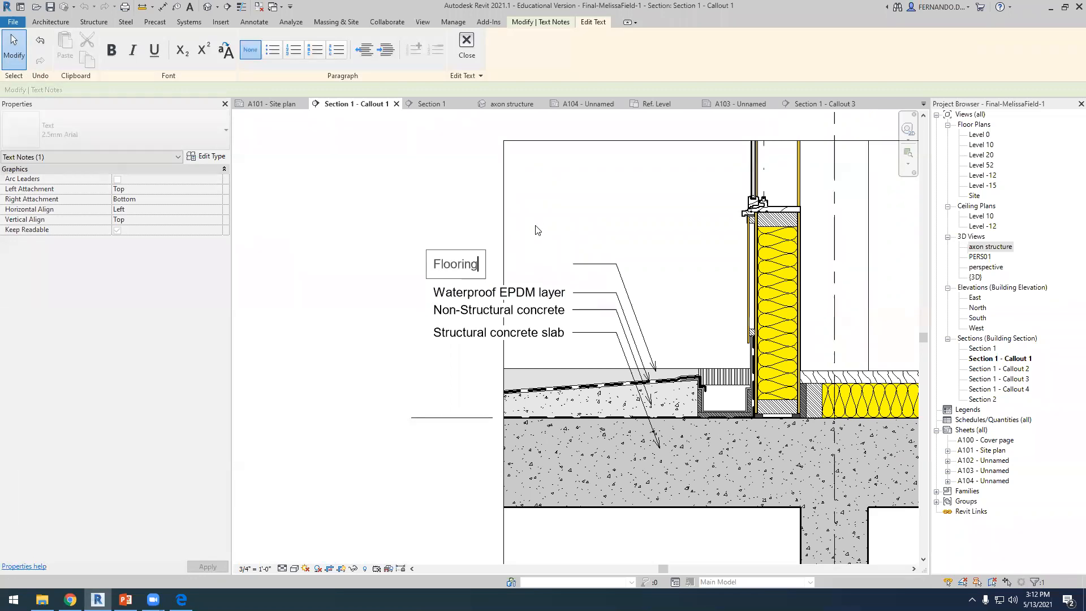
type("ng")
left_click(435, 268)
type("Outdoor")
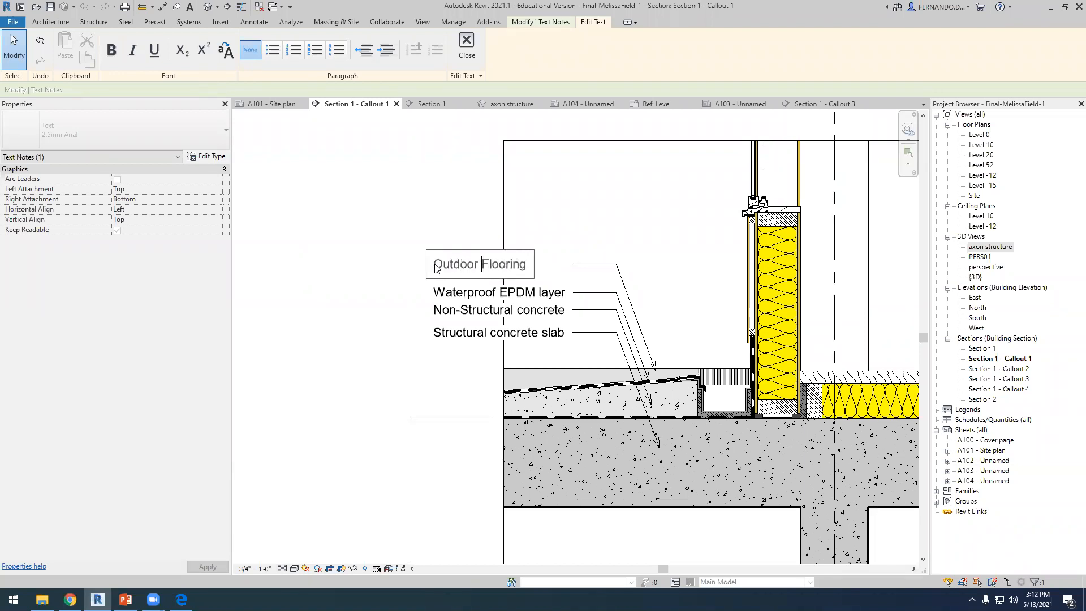
left_click(385, 359)
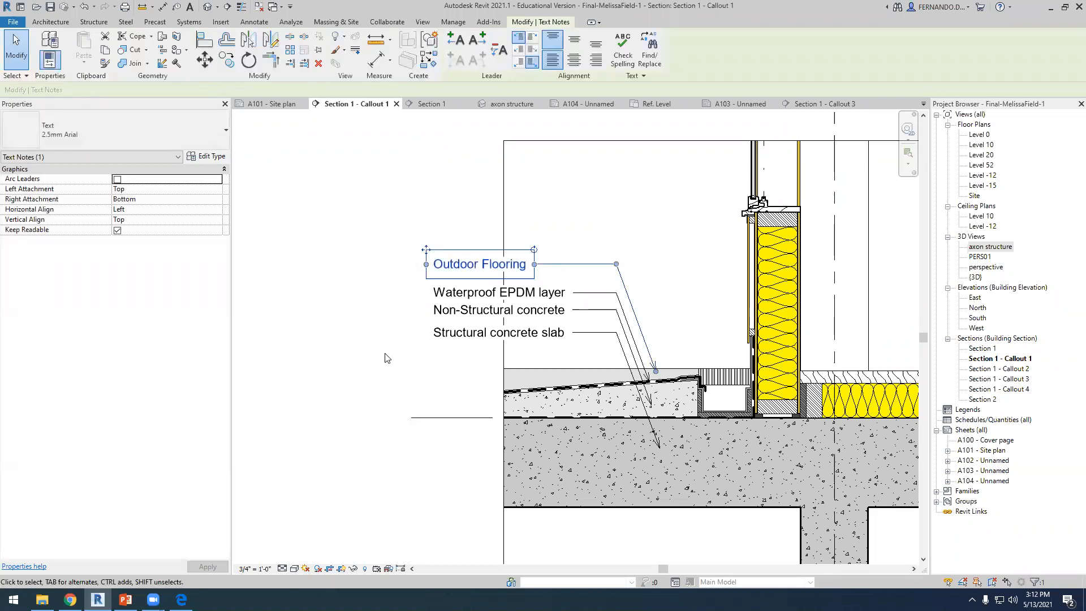
left_click(386, 359)
scroll(394, 364, "down", 1)
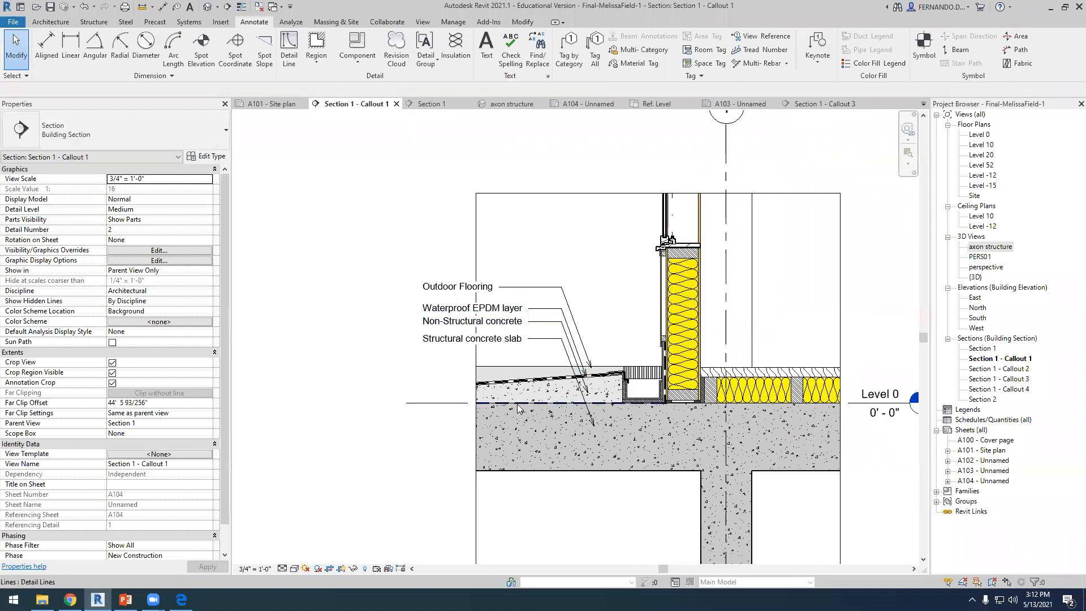
Set the left leader attachment to bottom for the structural slab, EPDM layer and outdoor flooring notes.
scroll(528, 416, "up", 1)
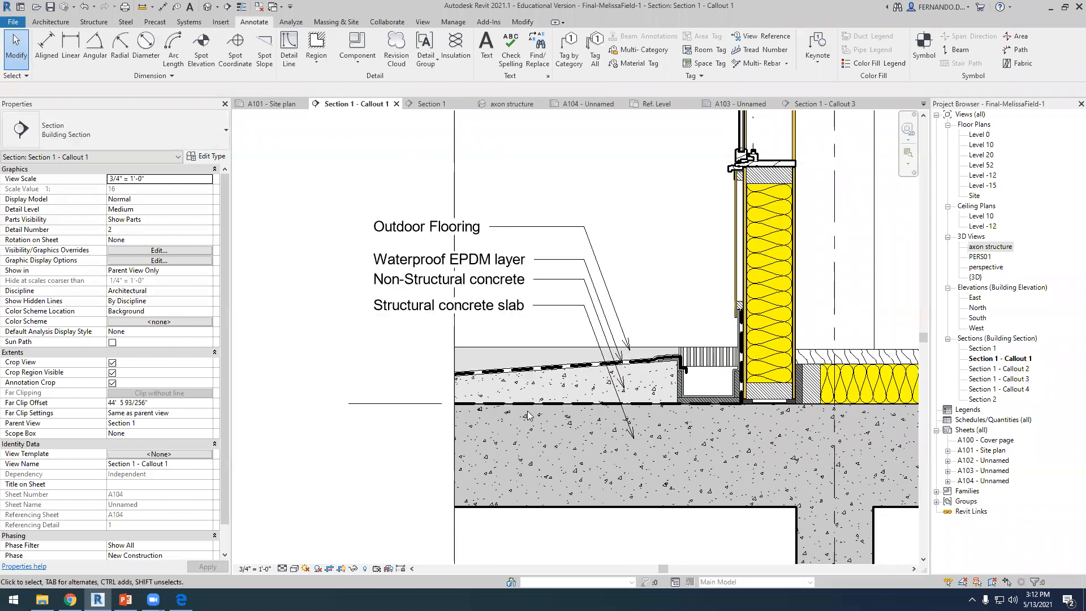
left_click(526, 317)
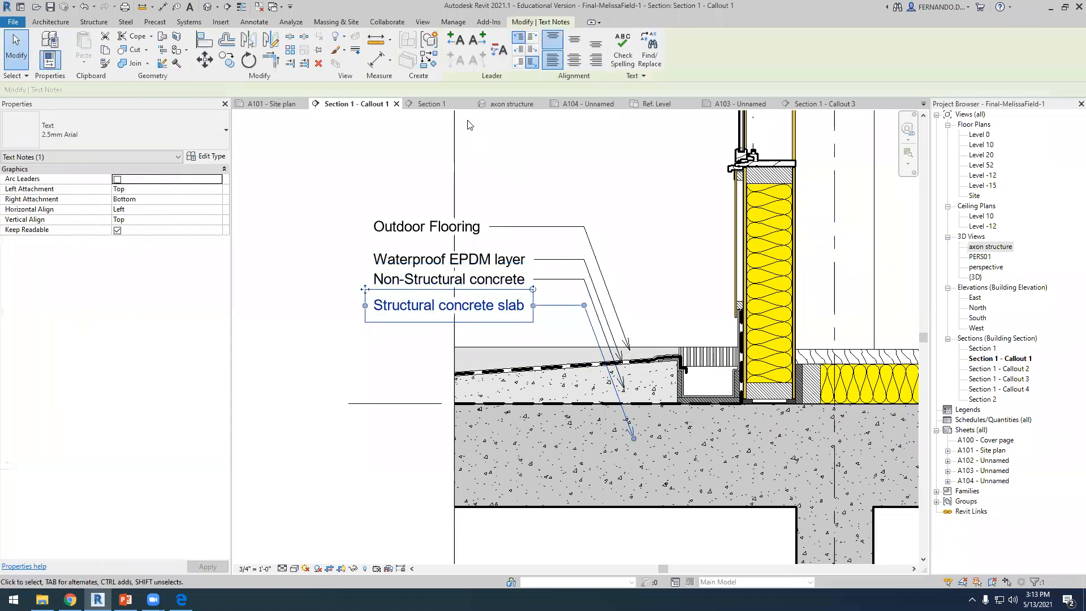
left_click(520, 65)
left_click(506, 259)
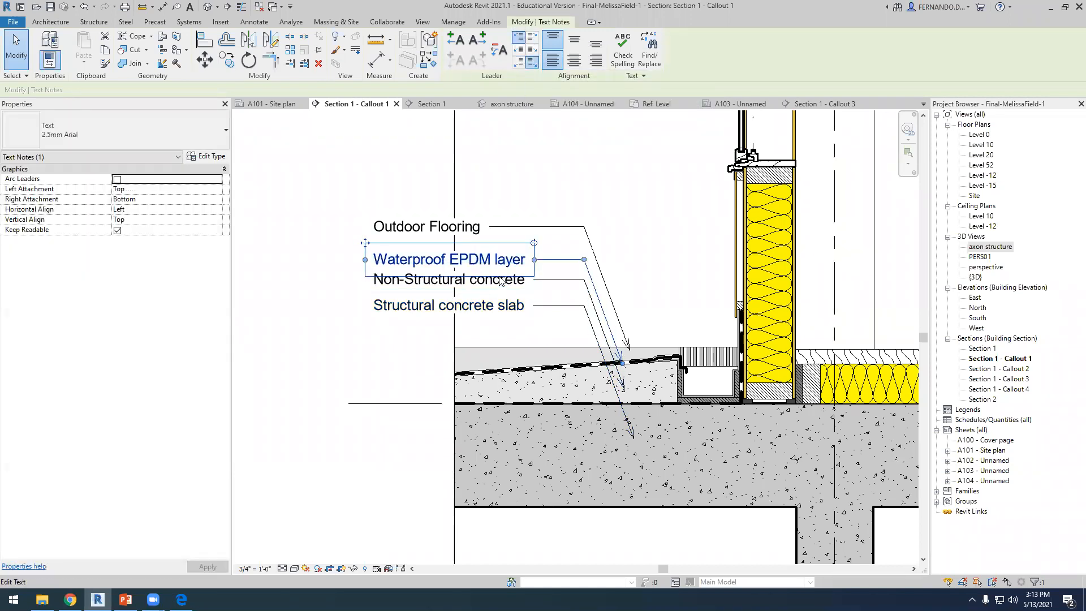
left_click(470, 228)
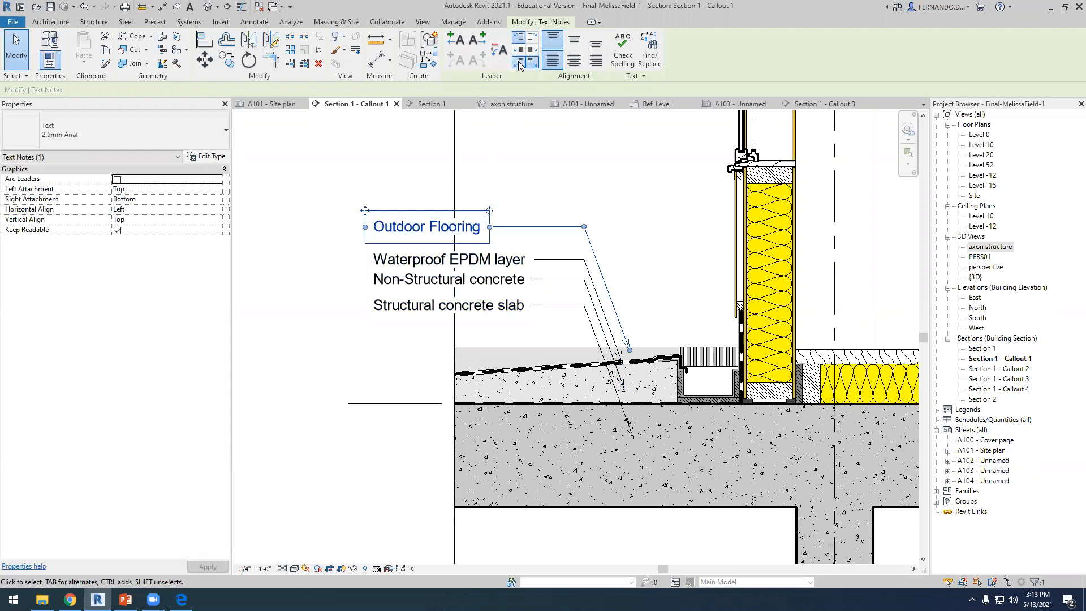
left_click(348, 204)
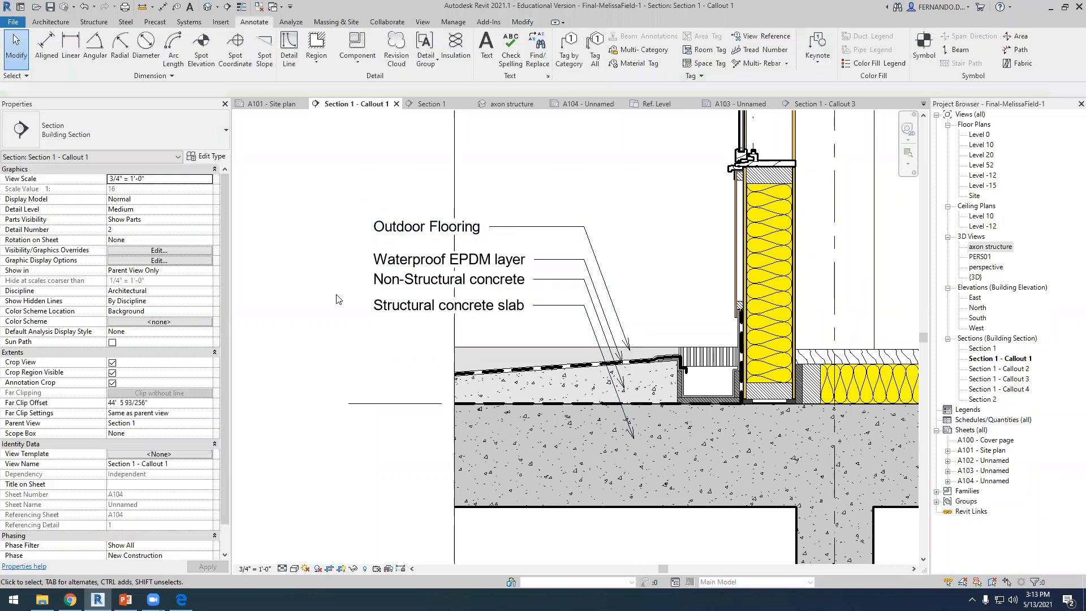
Copy the Outdoor Flooring note with its leader horizontally toward the wall, then raise the copy above the original note.
scroll(337, 295, "down", 3)
scroll(498, 364, "up", 4)
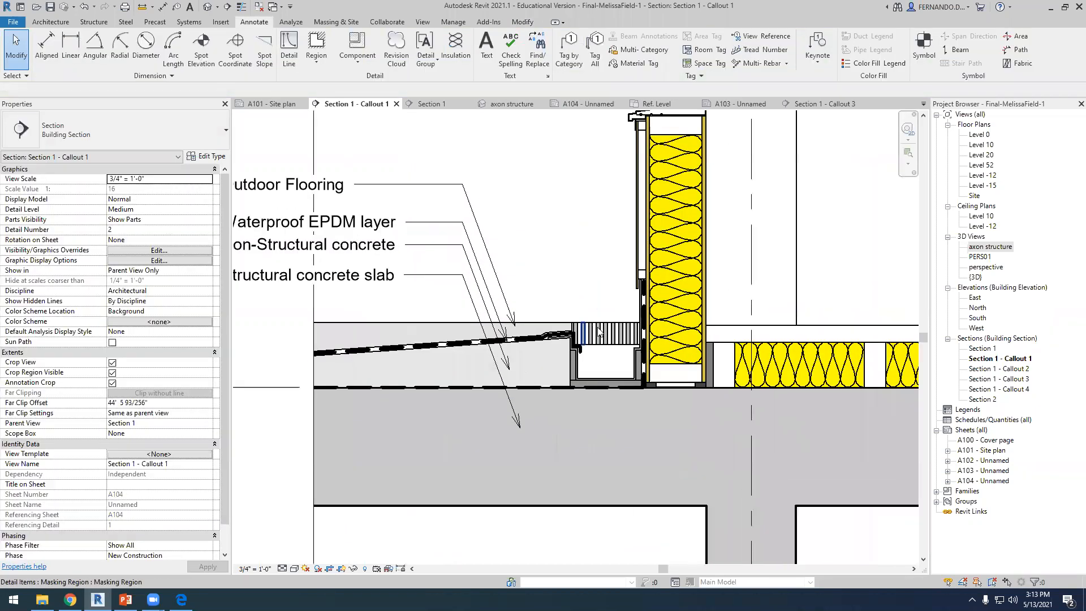
scroll(626, 362, "up", 1)
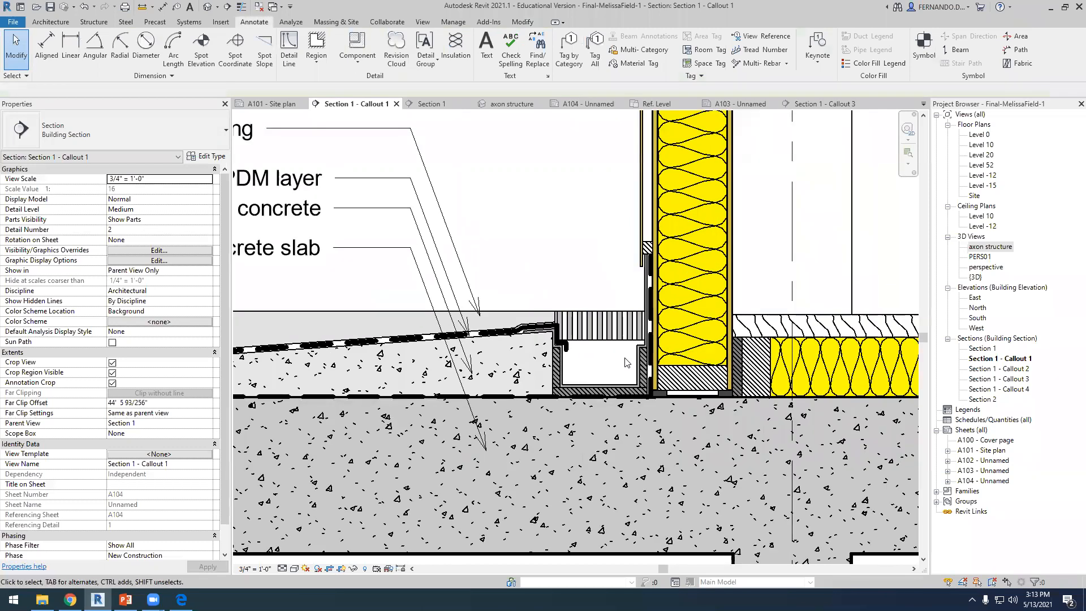
scroll(560, 351, "down", 2)
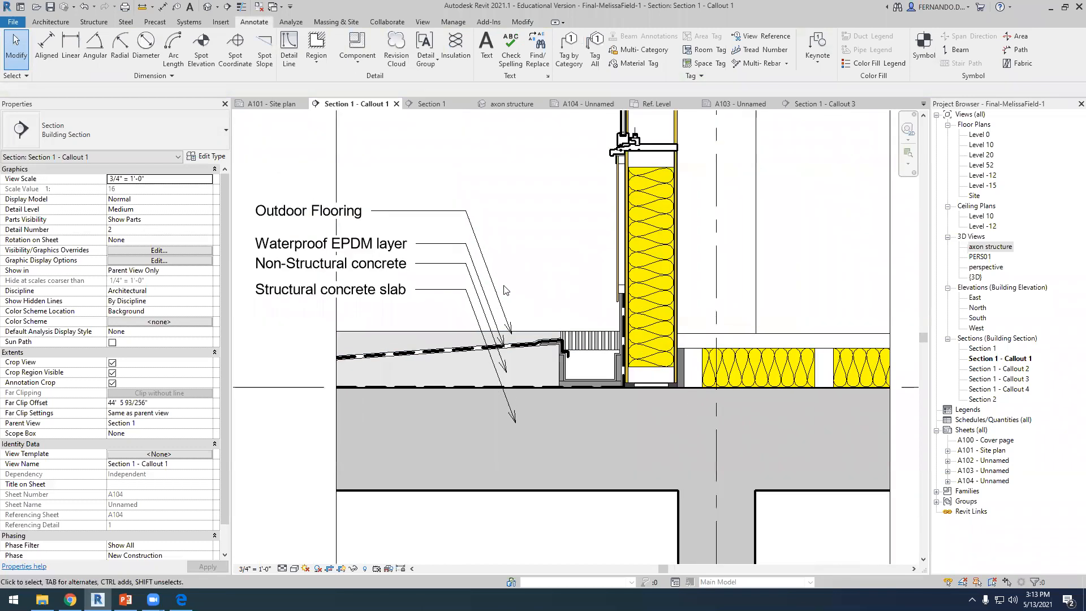
left_click(496, 291)
left_click(227, 59)
left_click(466, 212)
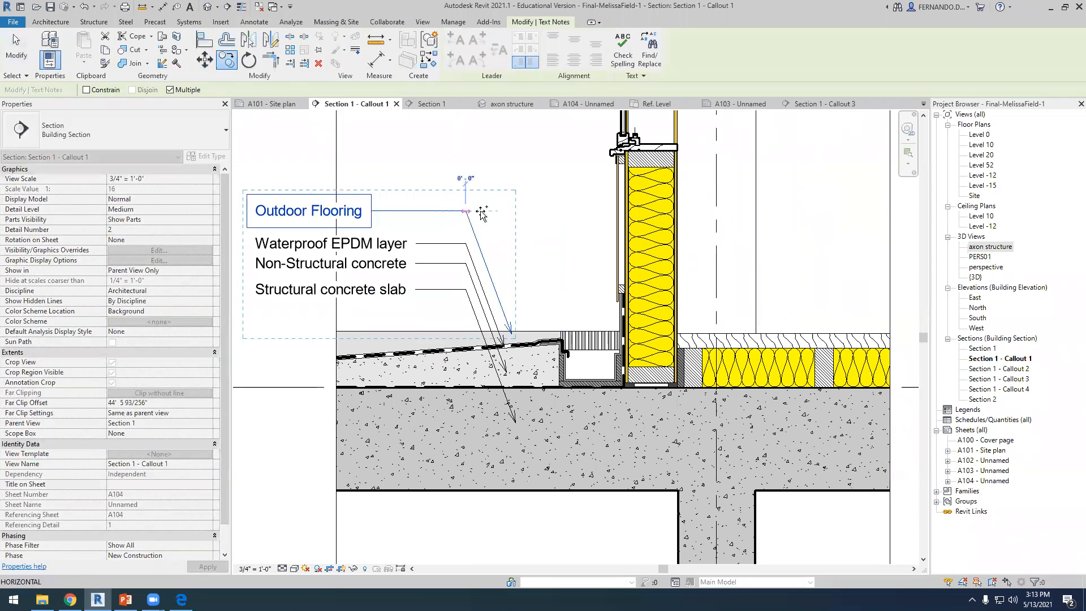
left_click(537, 211)
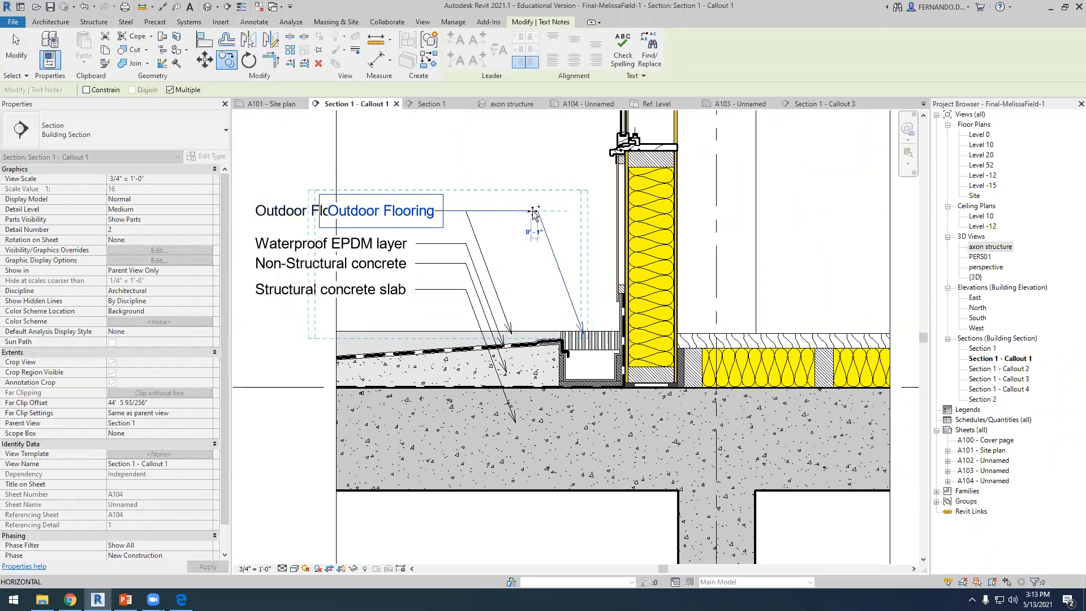
left_click(205, 60)
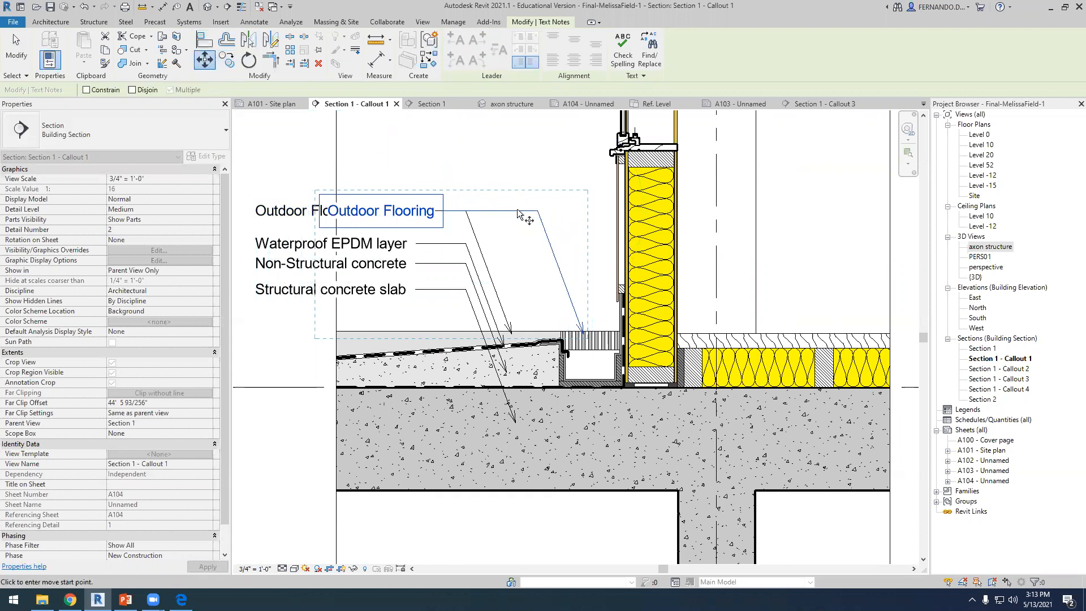
left_click(523, 211)
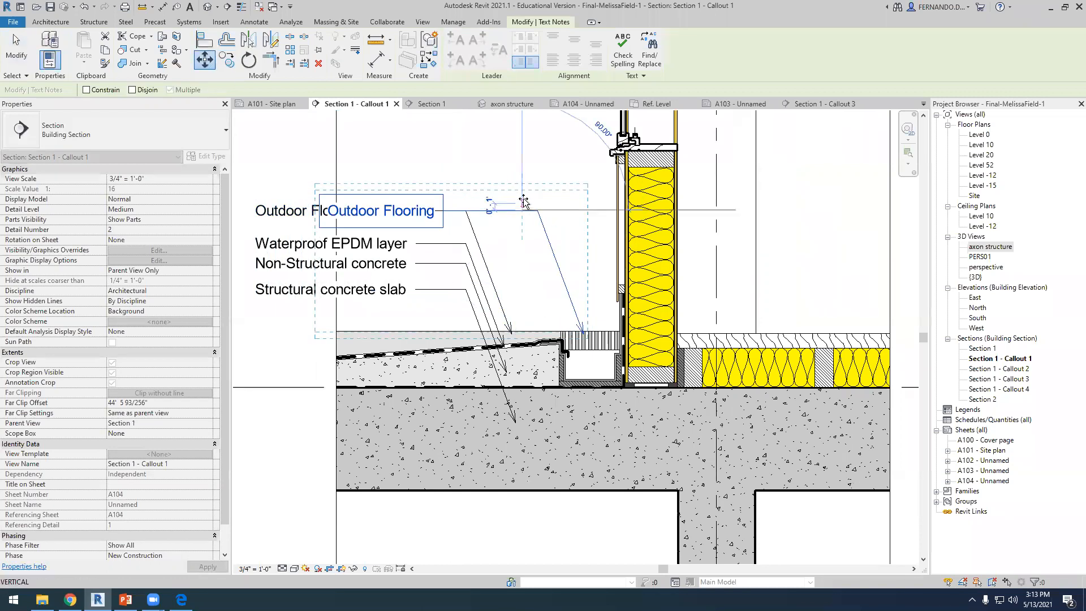
left_click(526, 184)
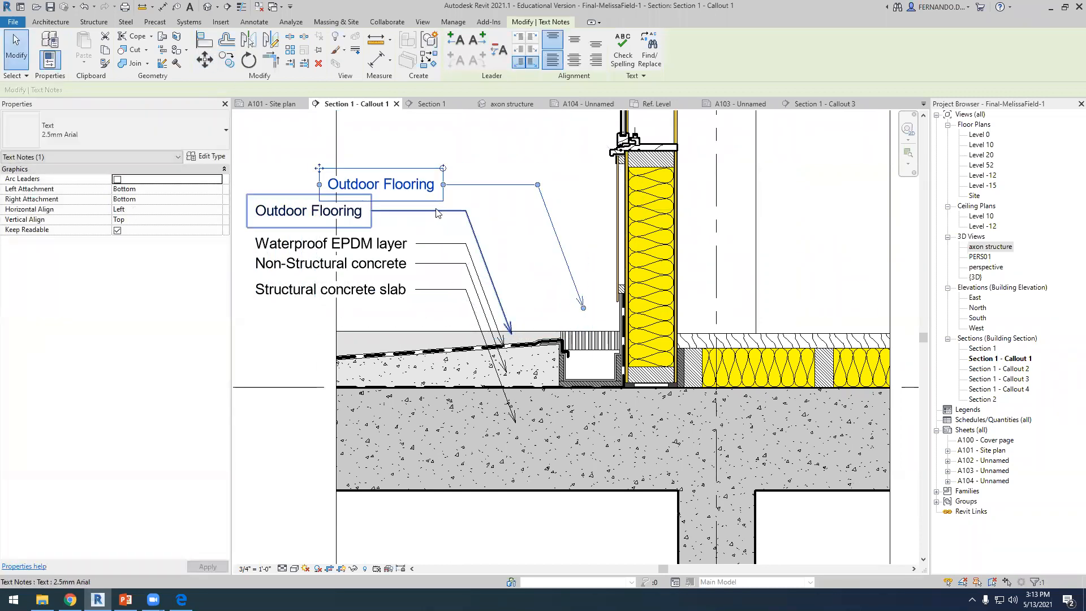
Replace the copied top note's text with "Stainless steel grille".
key("Escape")
double_click(427, 186)
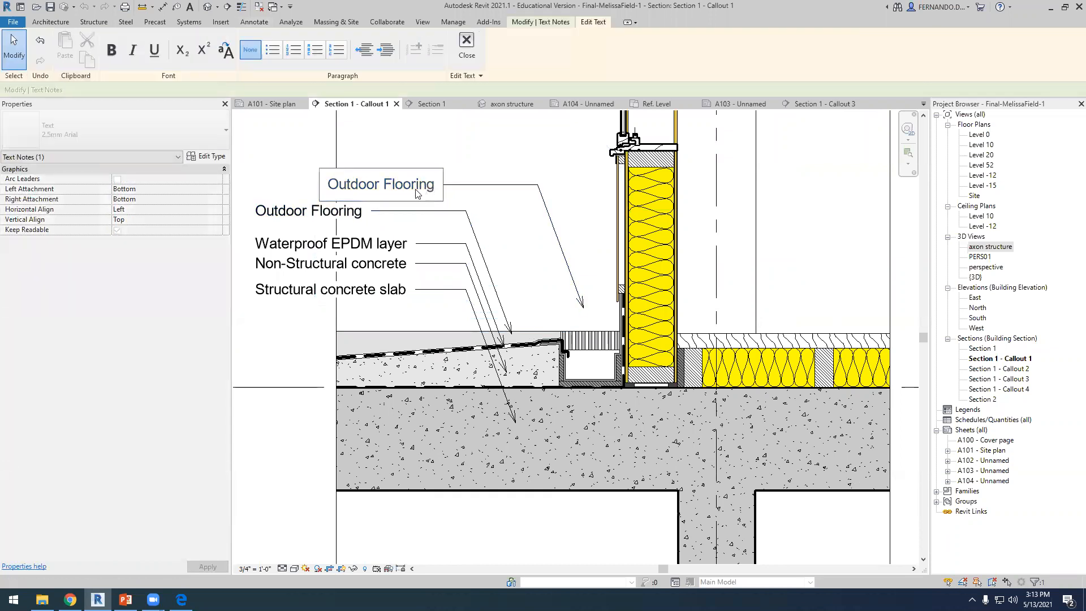
left_click_drag(434, 186, 326, 193)
type("Stainless steel grille")
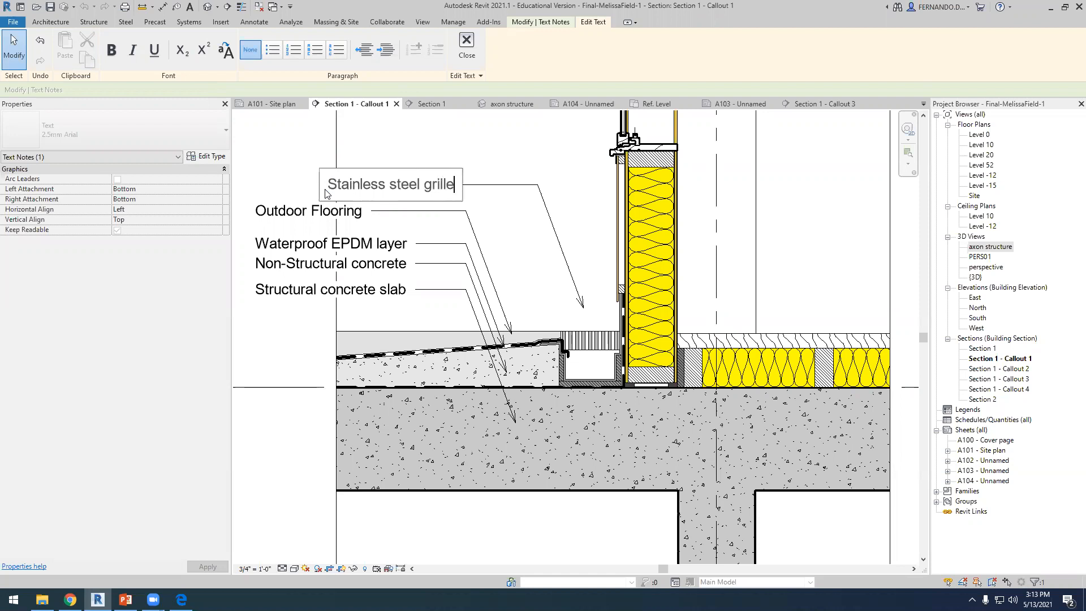
left_click(294, 169)
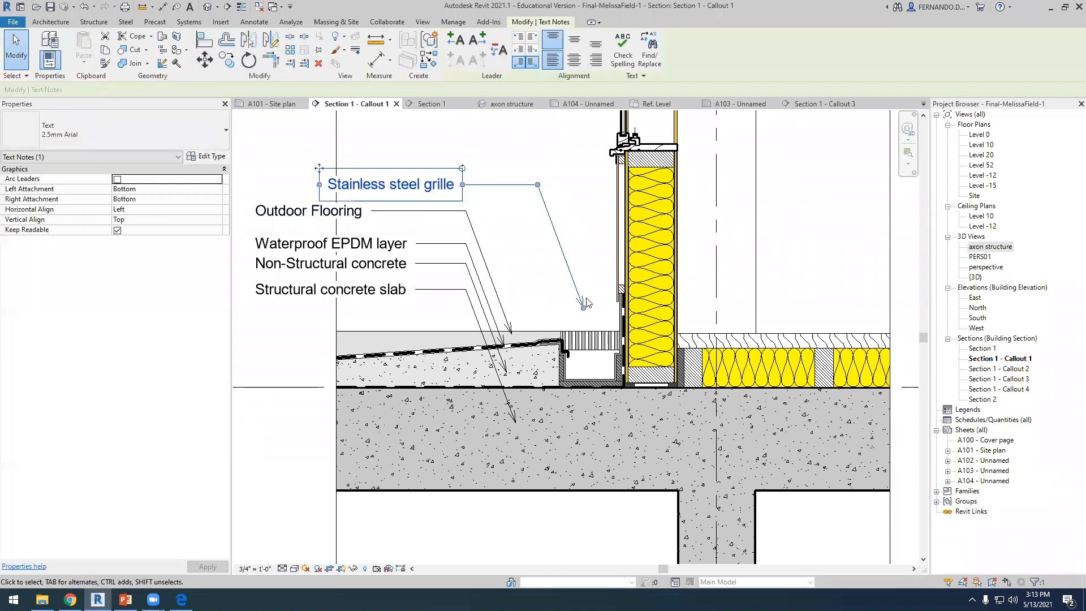
Extend the stainless steel grille note's arrowhead down into the drain grille and shift the whole note slightly away from the wall.
left_click_drag(584, 309, 594, 336)
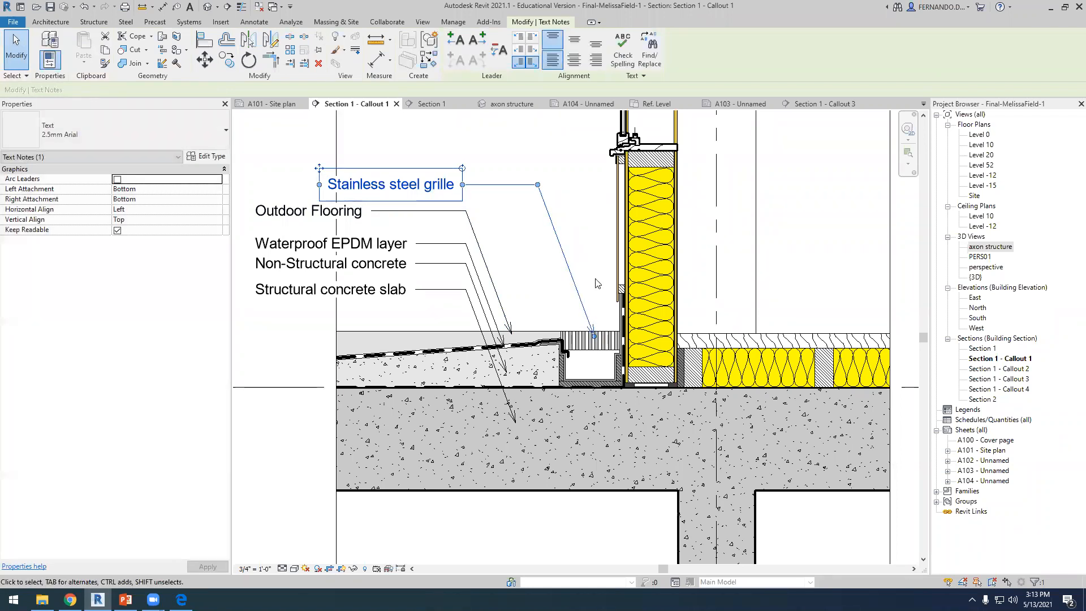
left_click(596, 281)
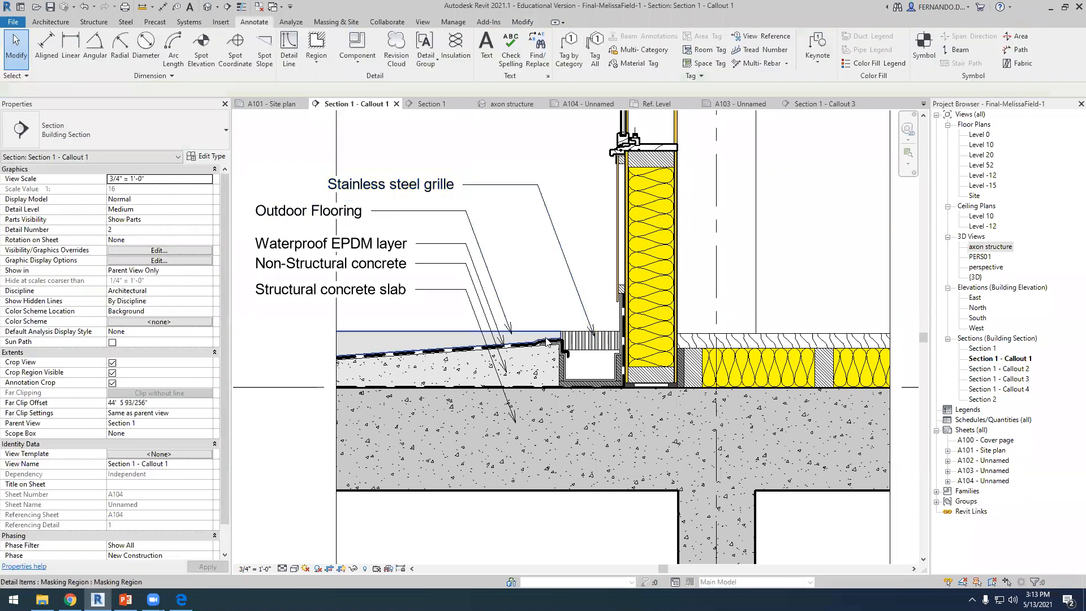
left_click(526, 190)
left_click(205, 59)
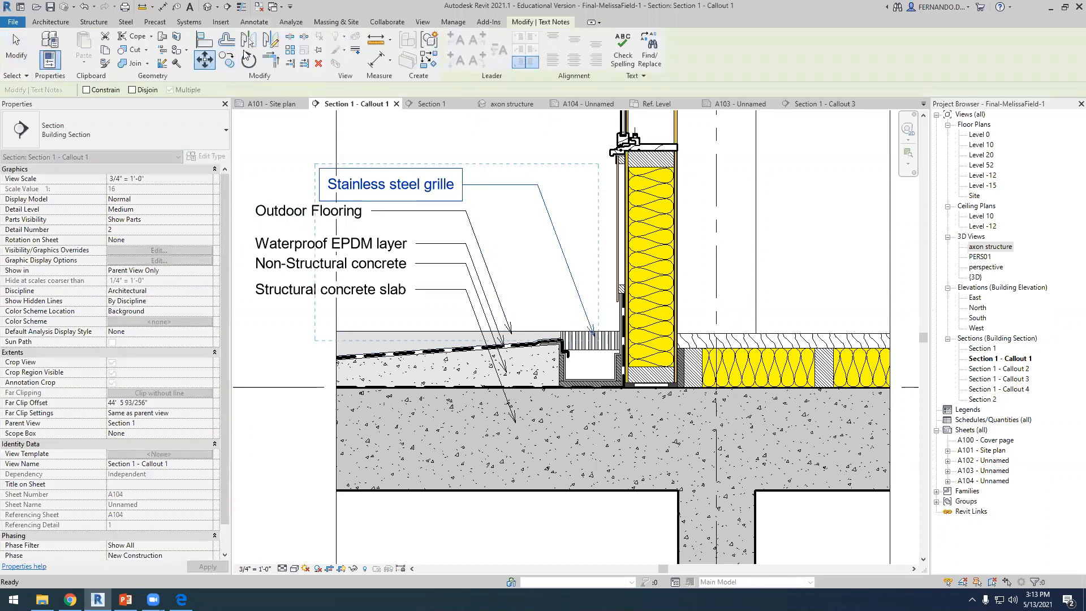
left_click(516, 153)
left_click(497, 152)
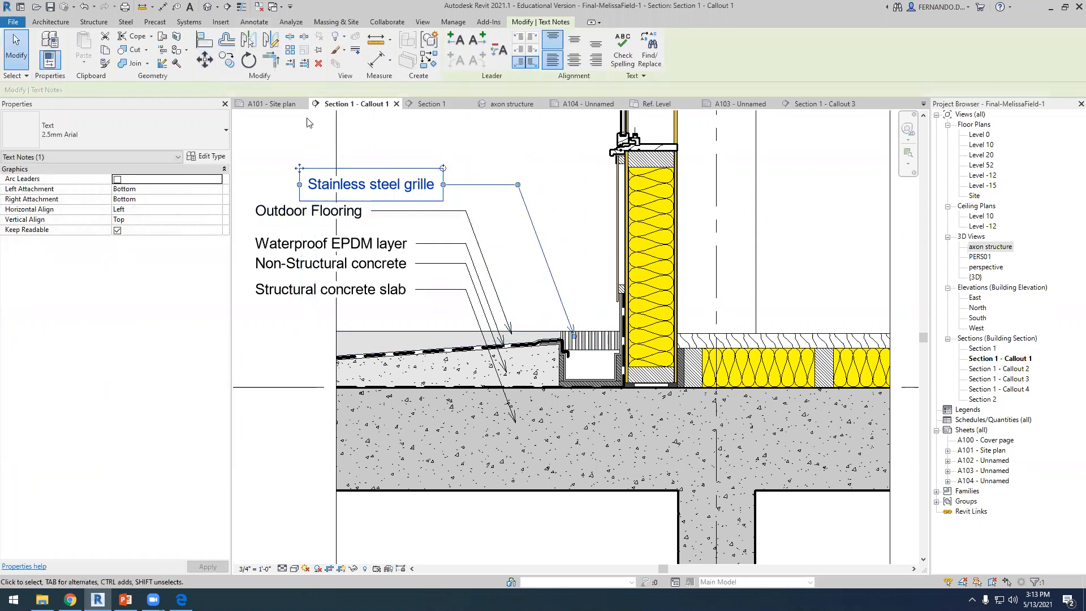
Copy the stainless steel grille note with its leader a short distance straight above itself.
left_click(224, 60)
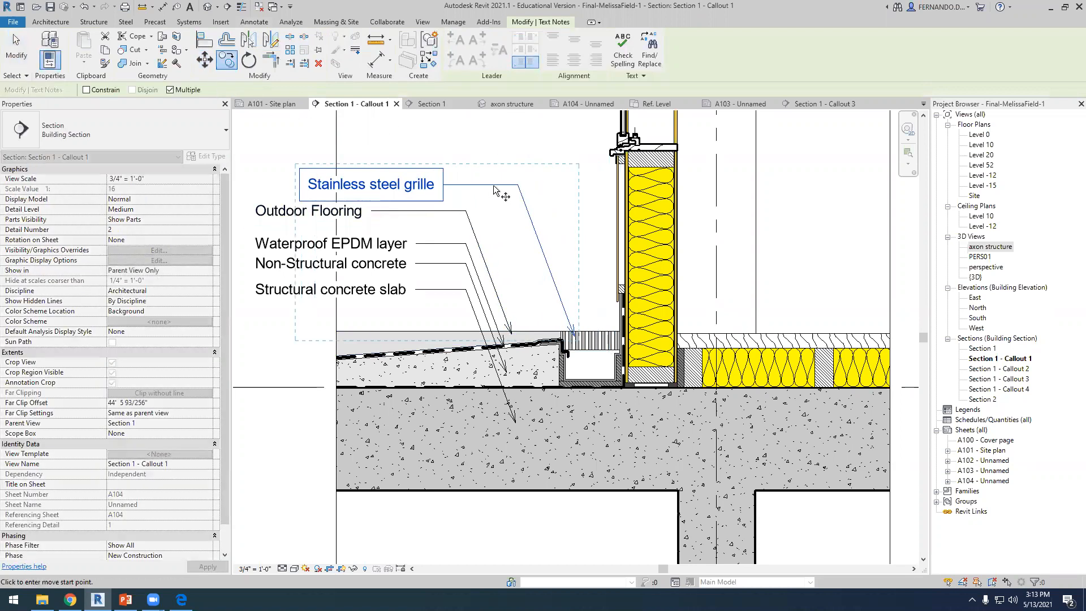
left_click(496, 161)
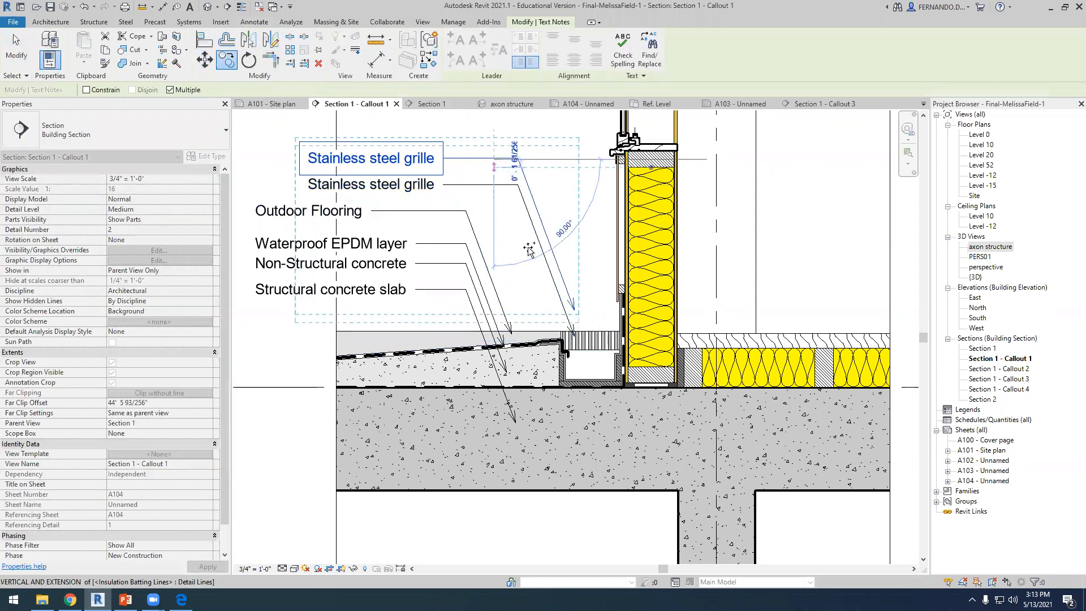
Finish copying the "Stainless steel grille" label and move the upper copy's leader arrow into the drainage channel below the grille.
key("Escape")
key("Escape")
scroll(566, 332, "up", 2)
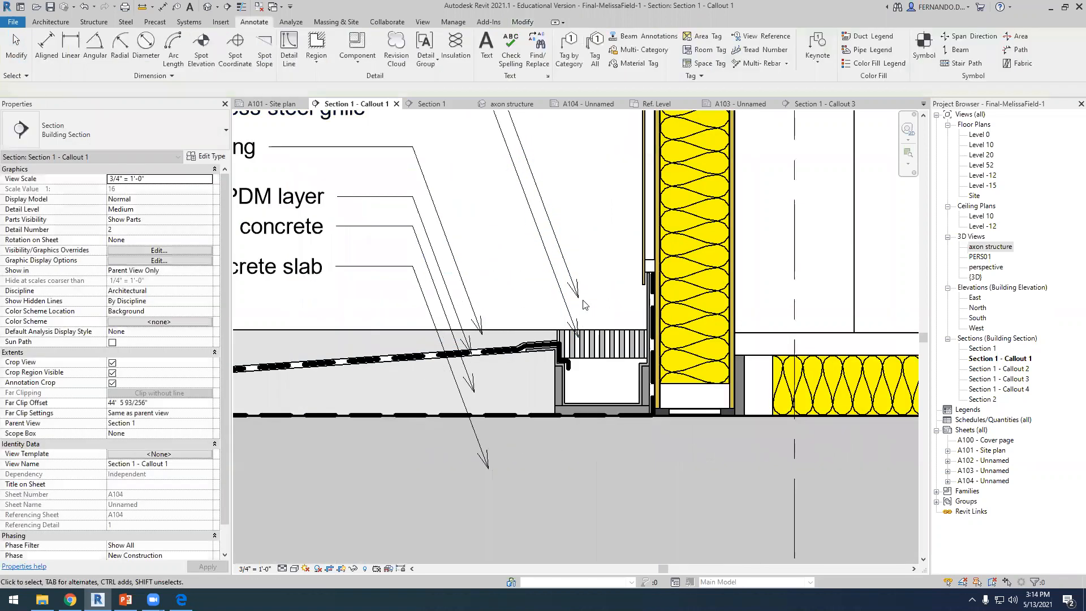
left_click(579, 308)
left_click_drag(578, 297, 610, 380)
scroll(612, 380, "down", 4)
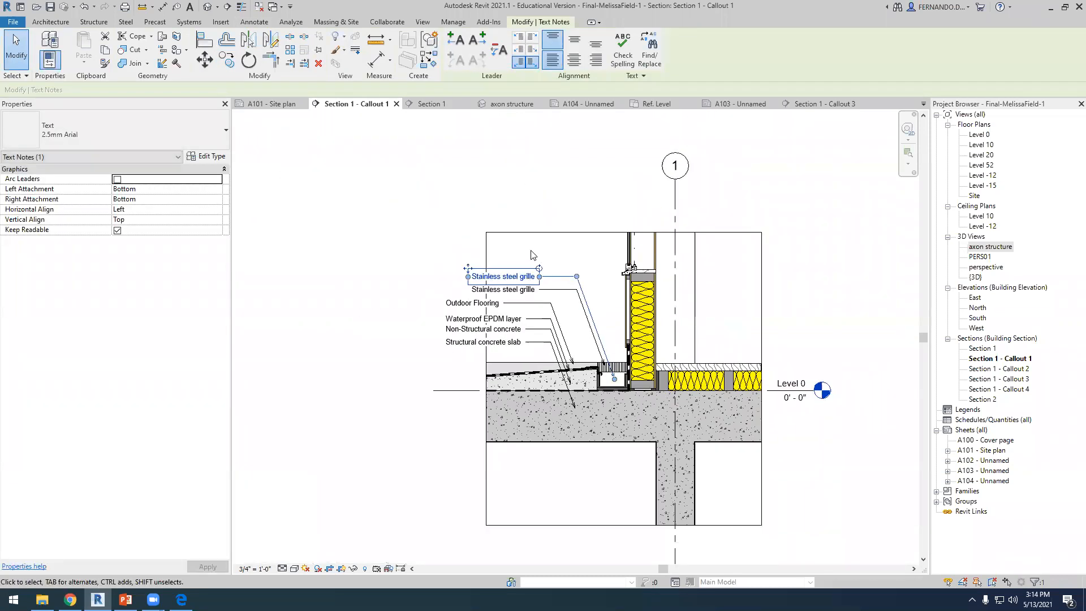
Change the uppermost label's text to "Stainless steel drainage".
left_click(531, 253)
scroll(488, 261, "up", 2)
scroll(521, 281, "up", 2)
left_click(560, 285)
left_click_drag(544, 286, 579, 289)
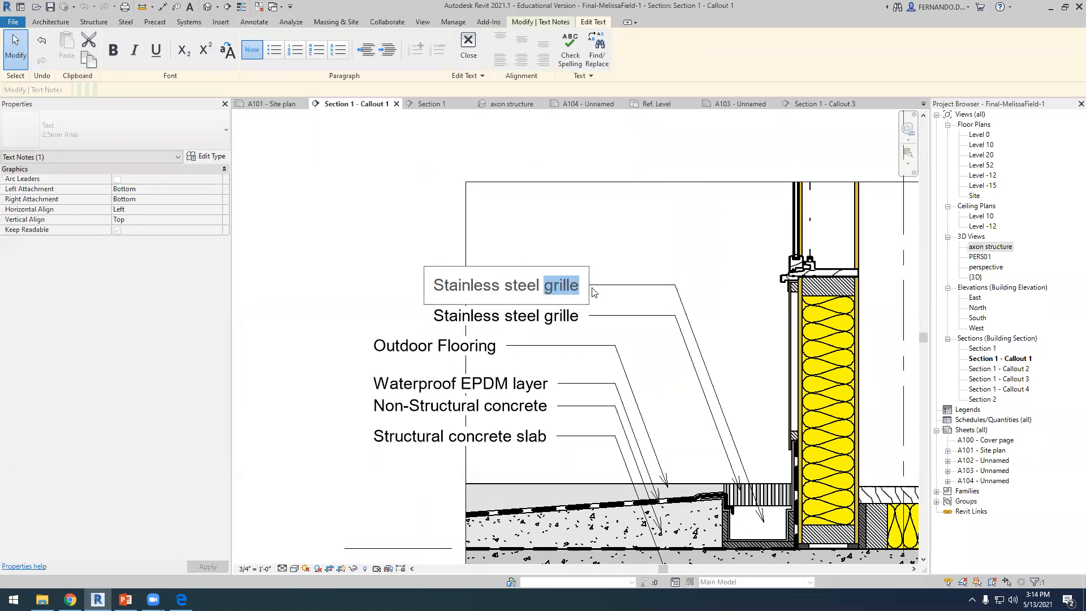
type("draina")
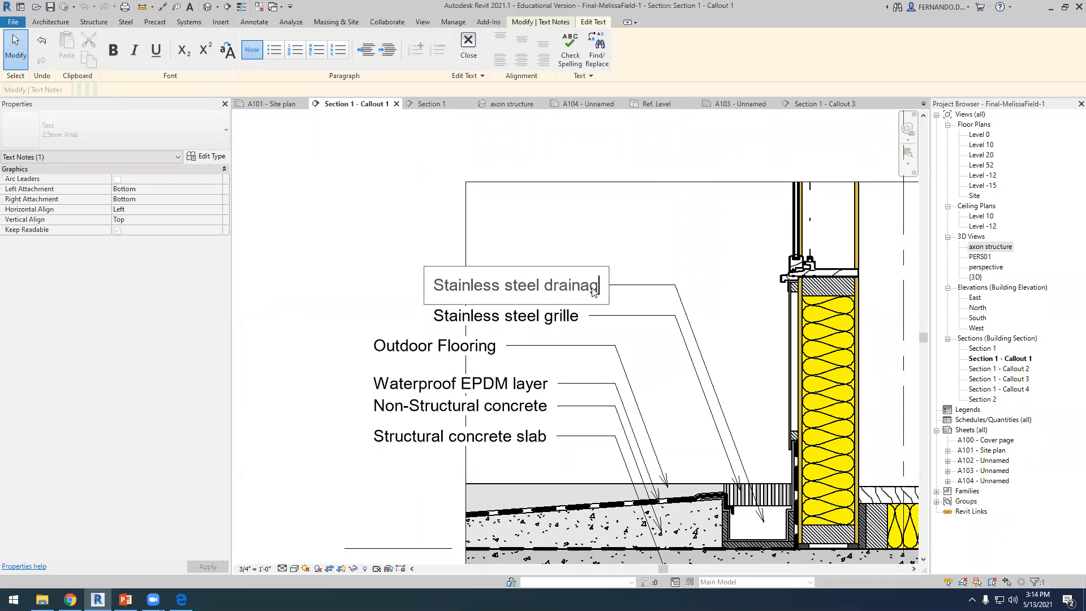
left_click(419, 253)
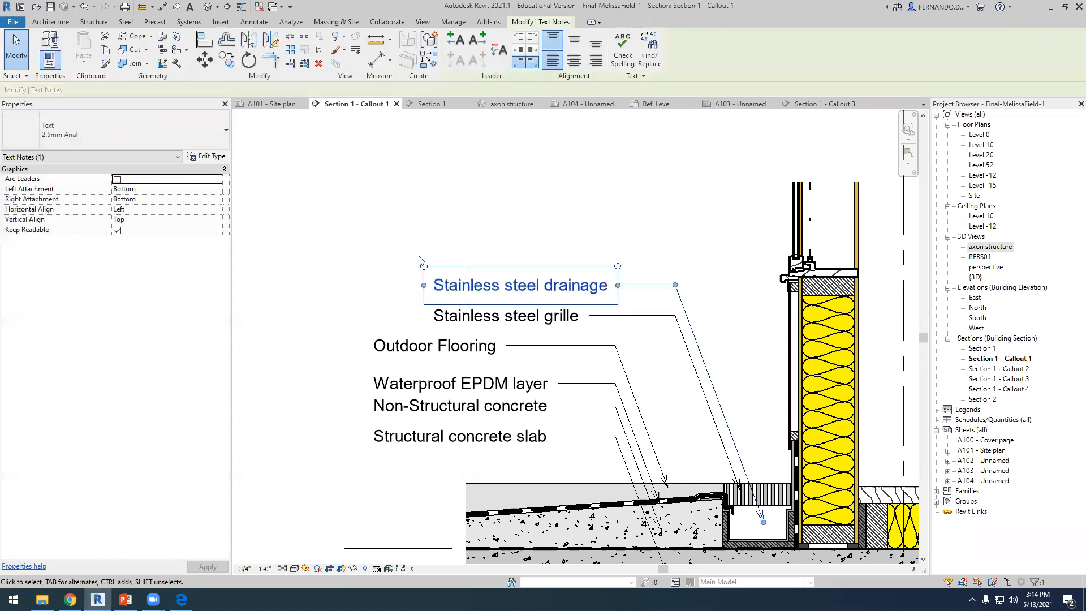
scroll(420, 253, "down", 2)
left_click(386, 346)
Examine the drainage channel, its grille and the joint with the wall base in the section callout.
scroll(583, 427, "up", 5)
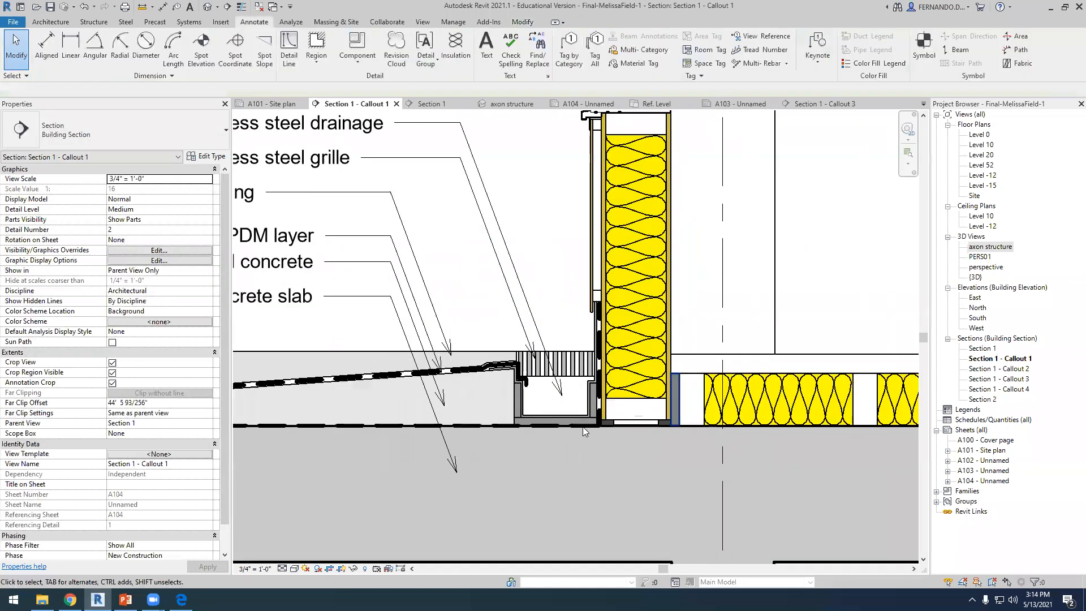
scroll(598, 393, "down", 3)
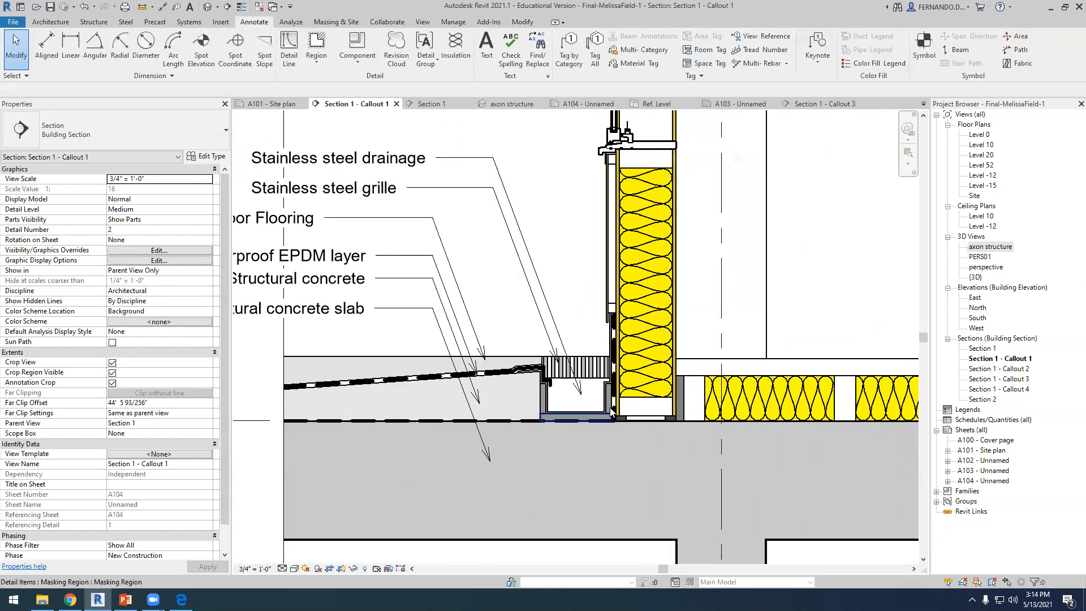
scroll(591, 399, "up", 2)
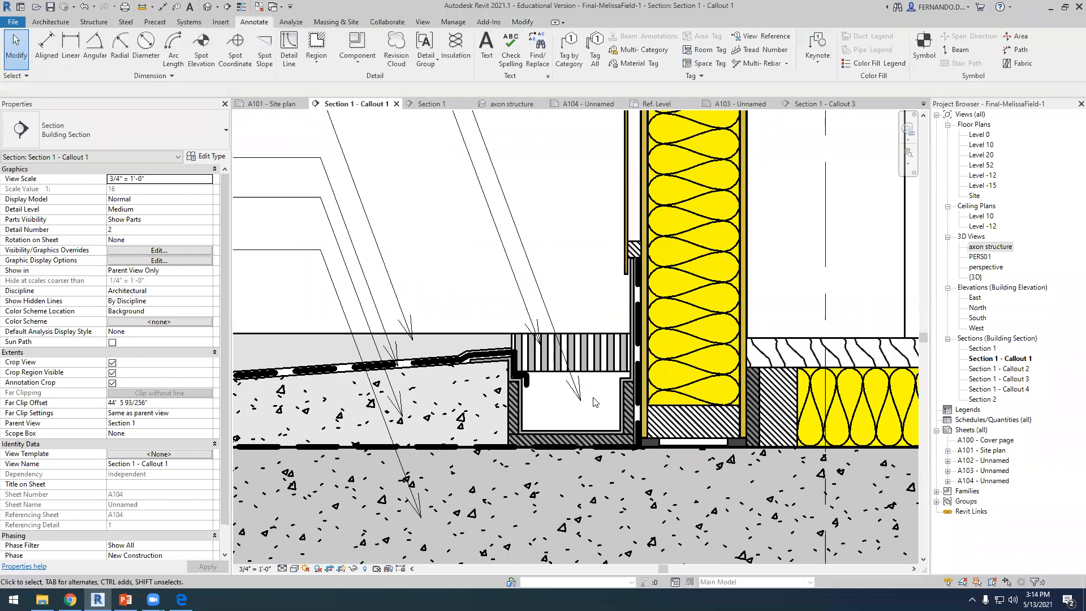
scroll(592, 396, "down", 4)
scroll(581, 362, "up", 1)
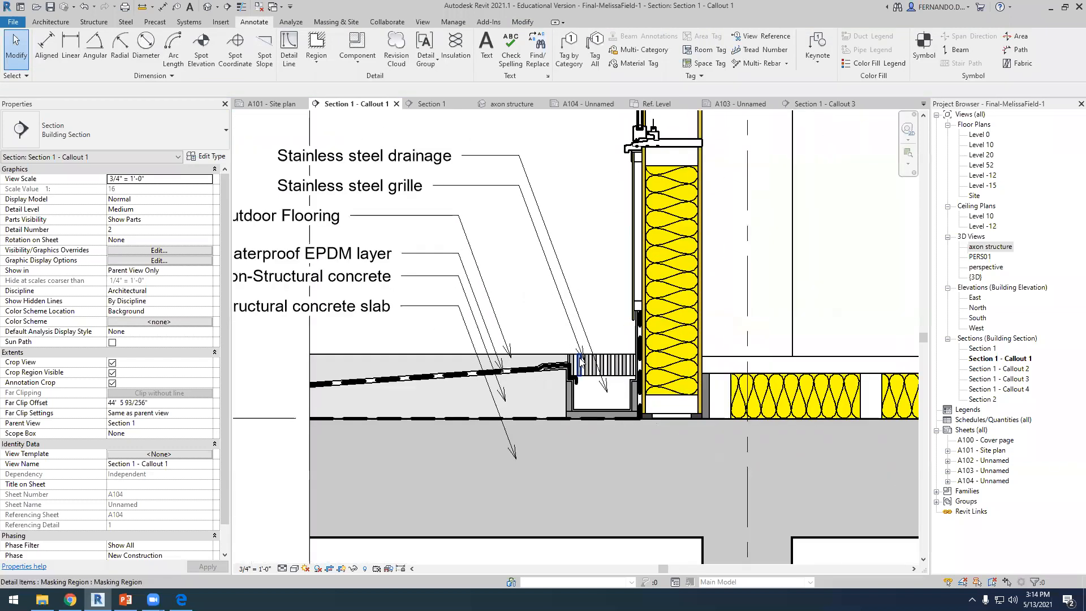
scroll(581, 363, "up", 1)
scroll(607, 427, "up", 1)
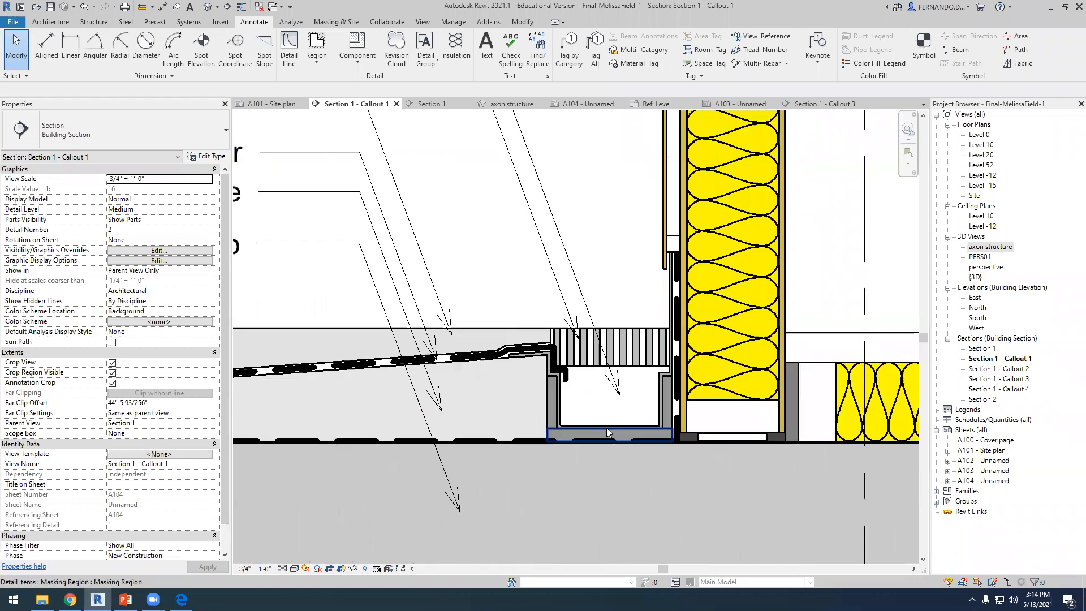
scroll(606, 428, "up", 1)
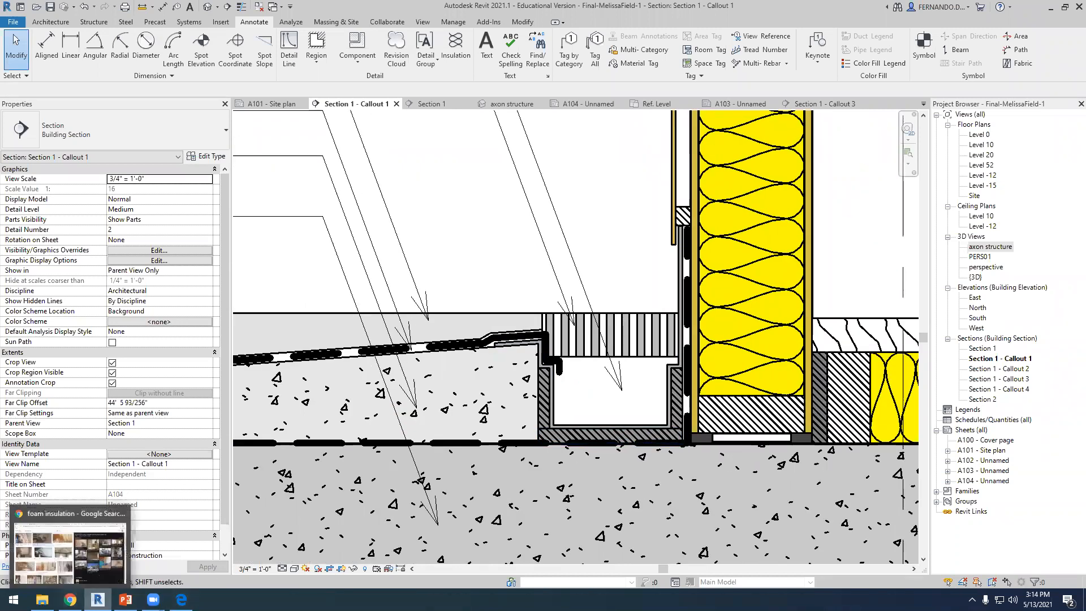
Switch to Chrome, search Google for "rubber for filling gaps" in a new tab and look through the results.
mouse_move(97, 600)
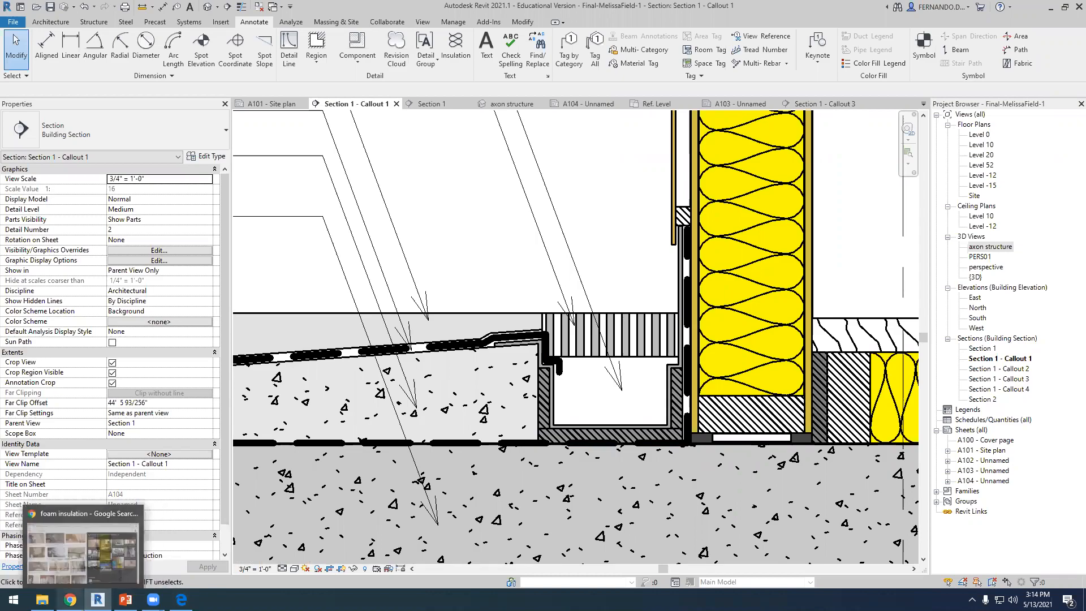
left_click(70, 600)
key("ctrl+t")
type("ruv")
key("BackSpace")
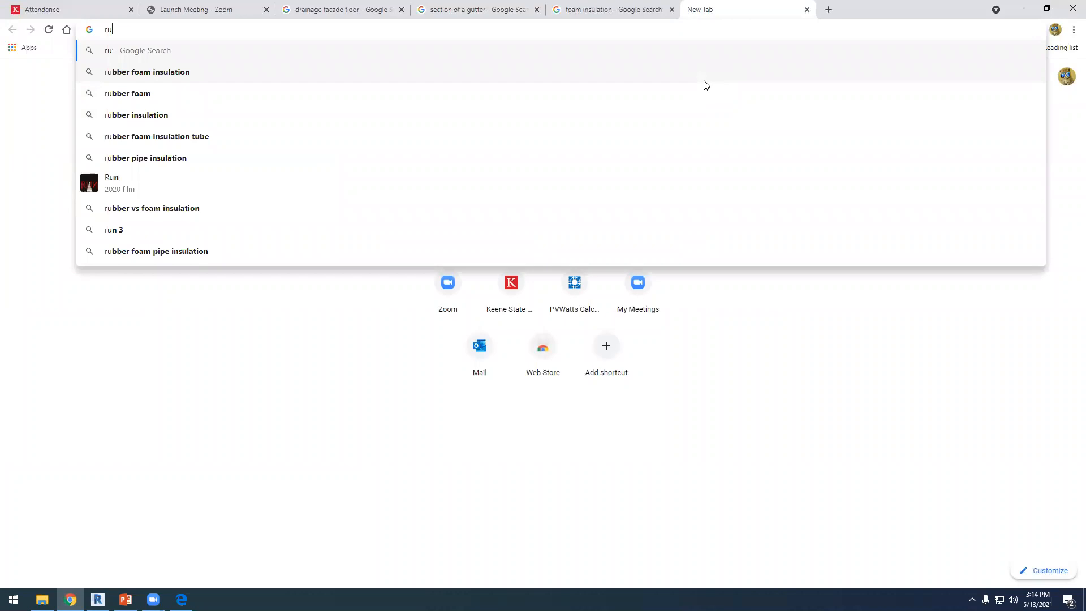
type("bber")
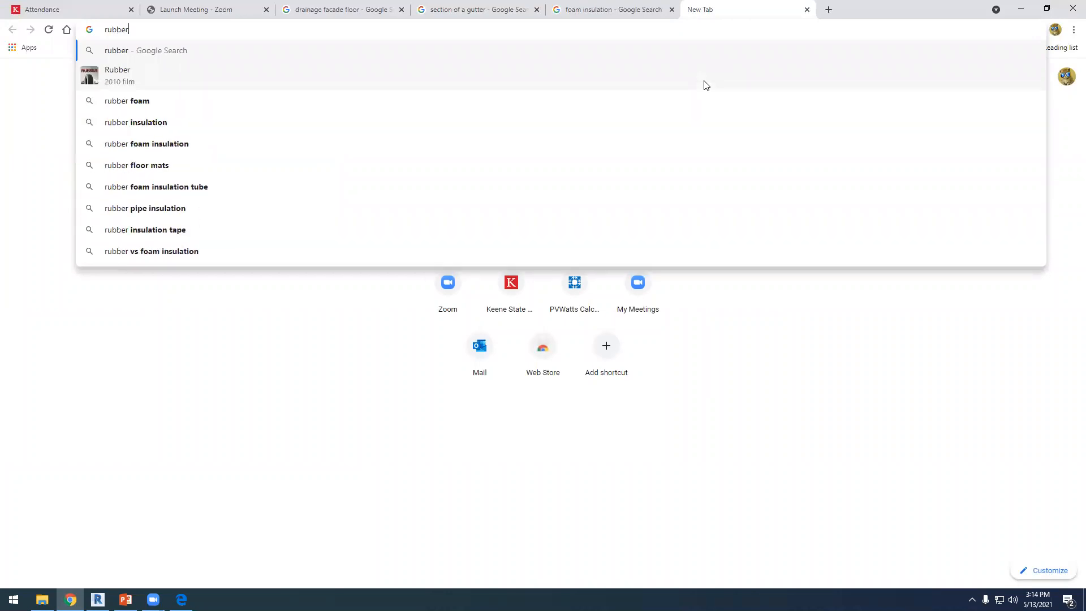
type(" for fillin")
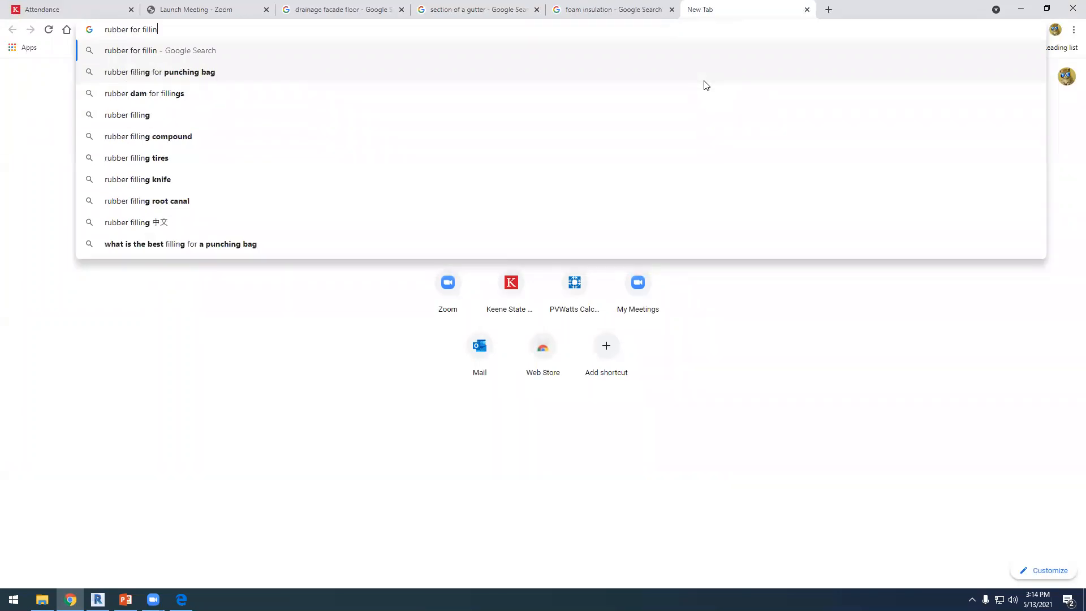
type("g gap")
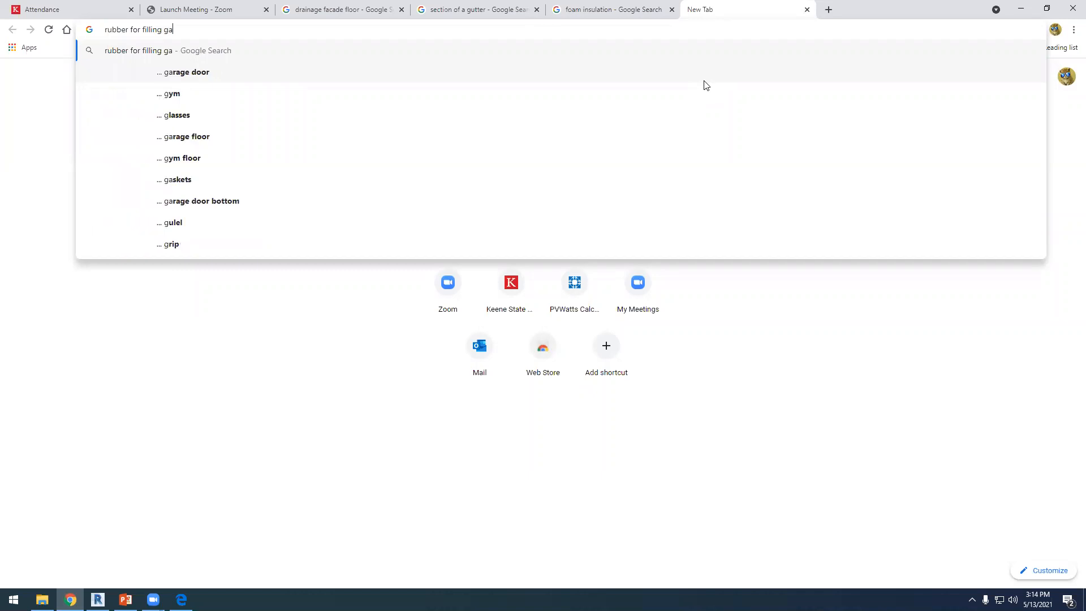
key("Return")
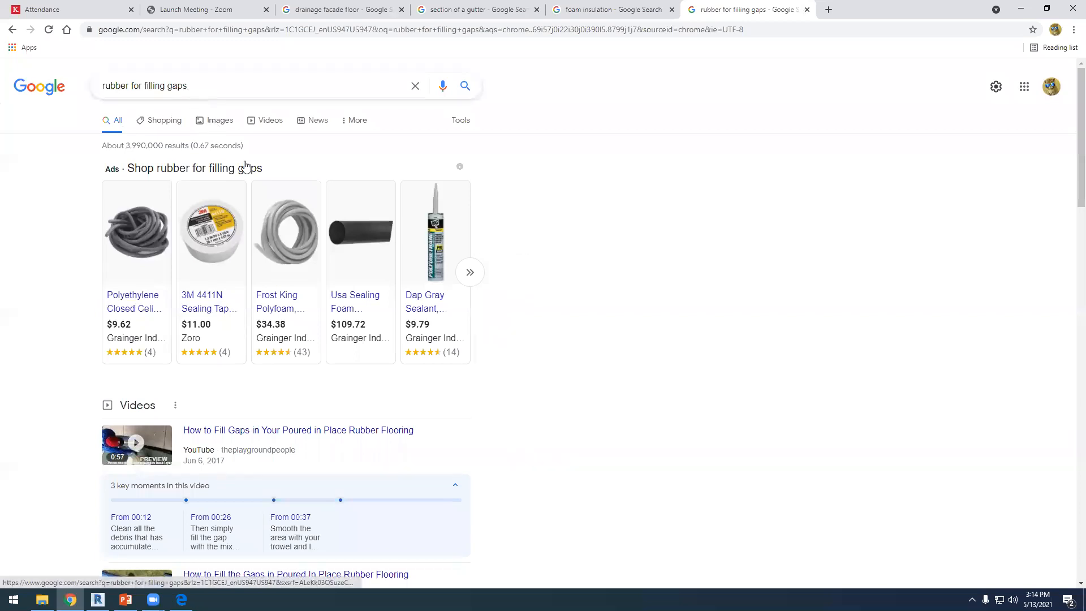
scroll(311, 284, "down", 6)
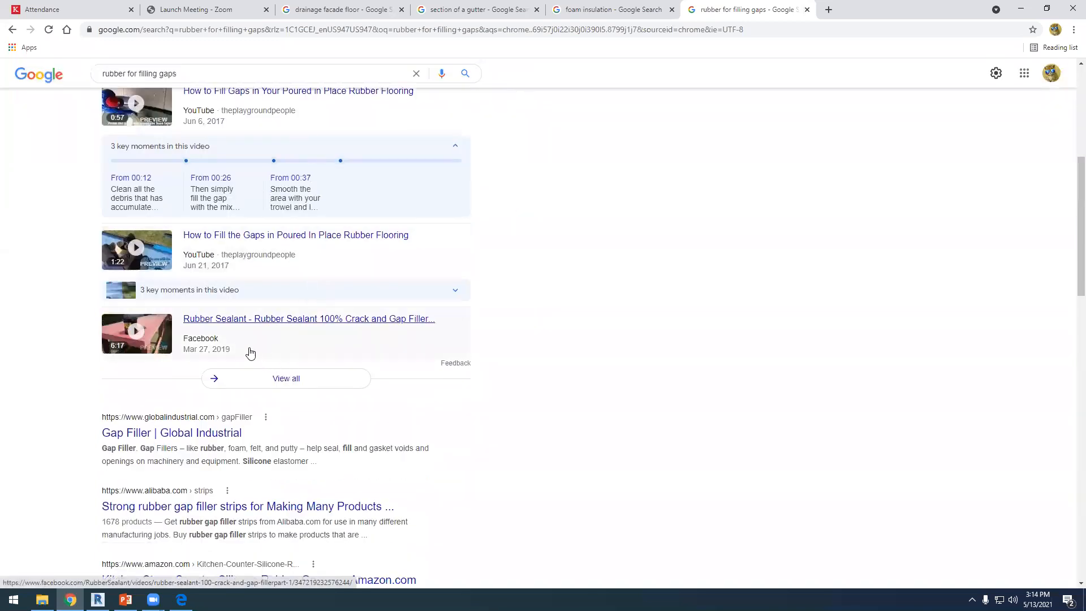
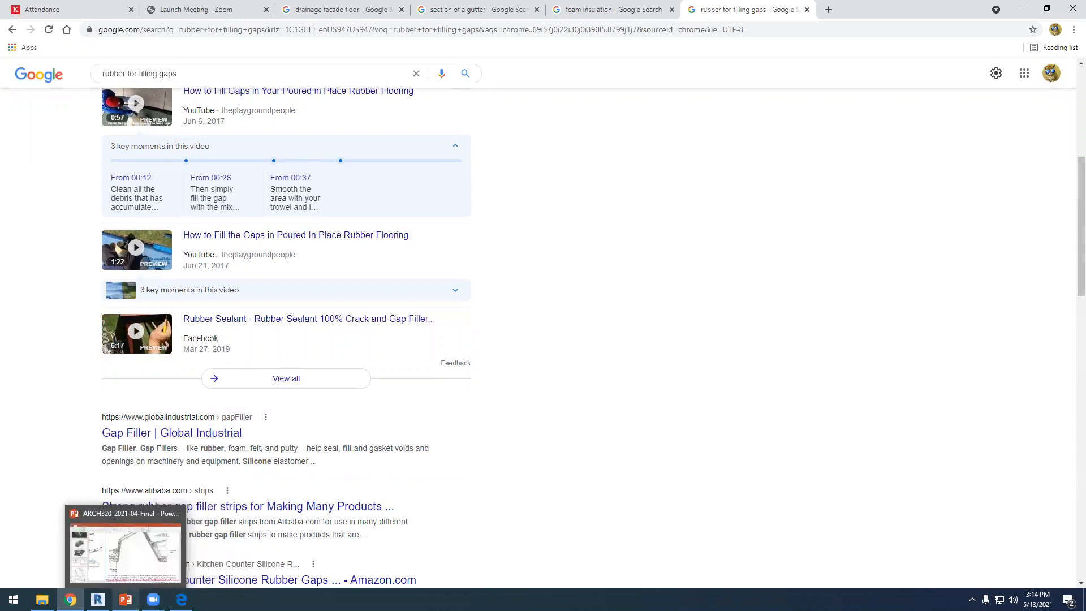
Switch back to Revit and copy the "Stainless steel drainage" label straight above the original.
left_click(124, 548)
scroll(612, 465, "down", 4)
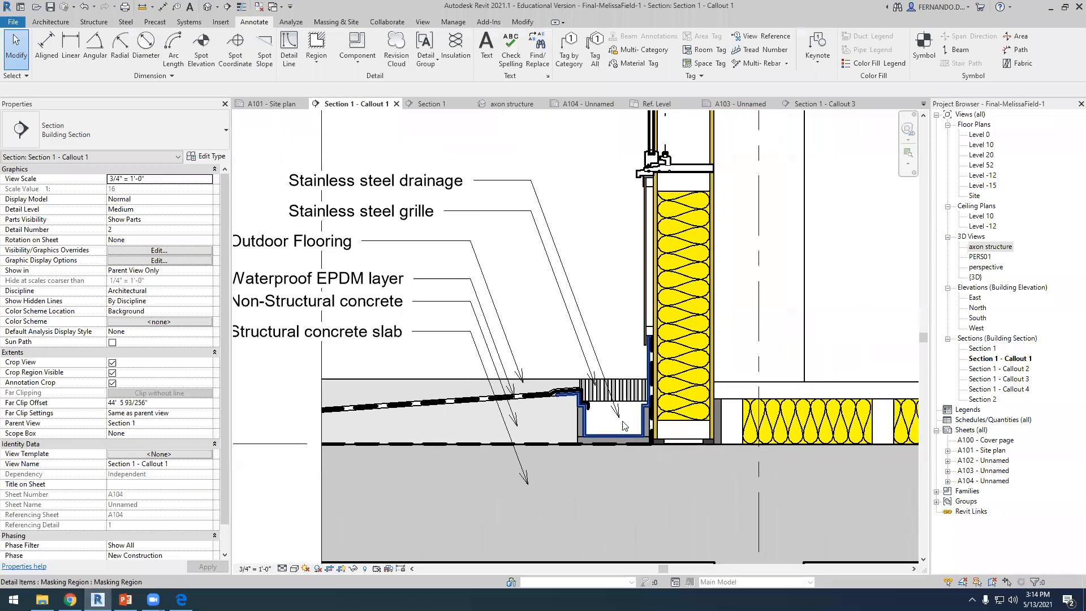
left_click(558, 260)
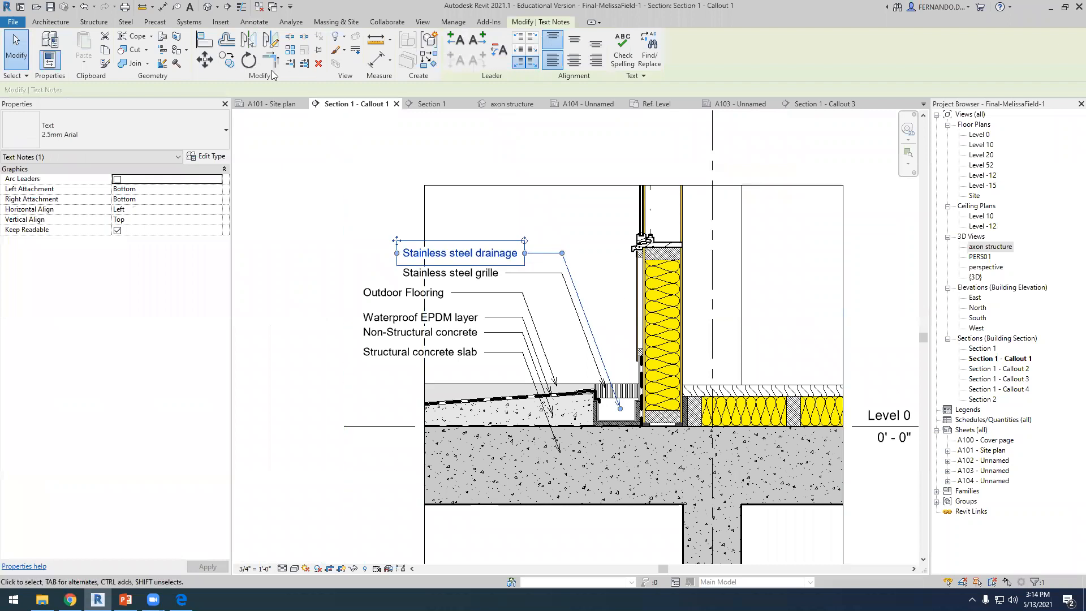
left_click(227, 60)
left_click(537, 247)
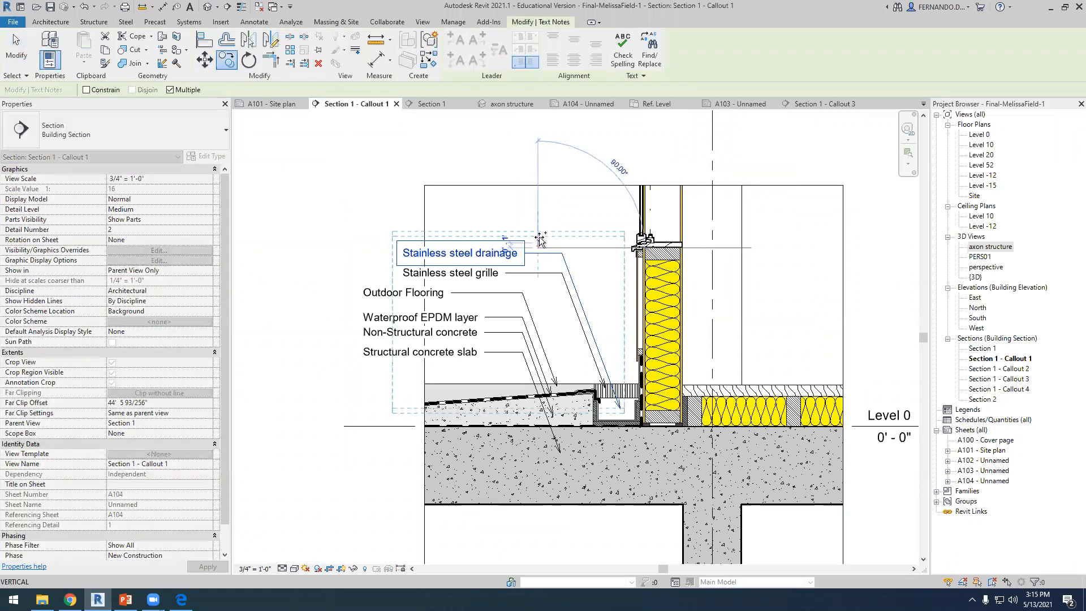
left_click(540, 228)
Move the copied label's leader arrow to the lower corner of the drainage channel beside the wall.
scroll(650, 430, "up", 3)
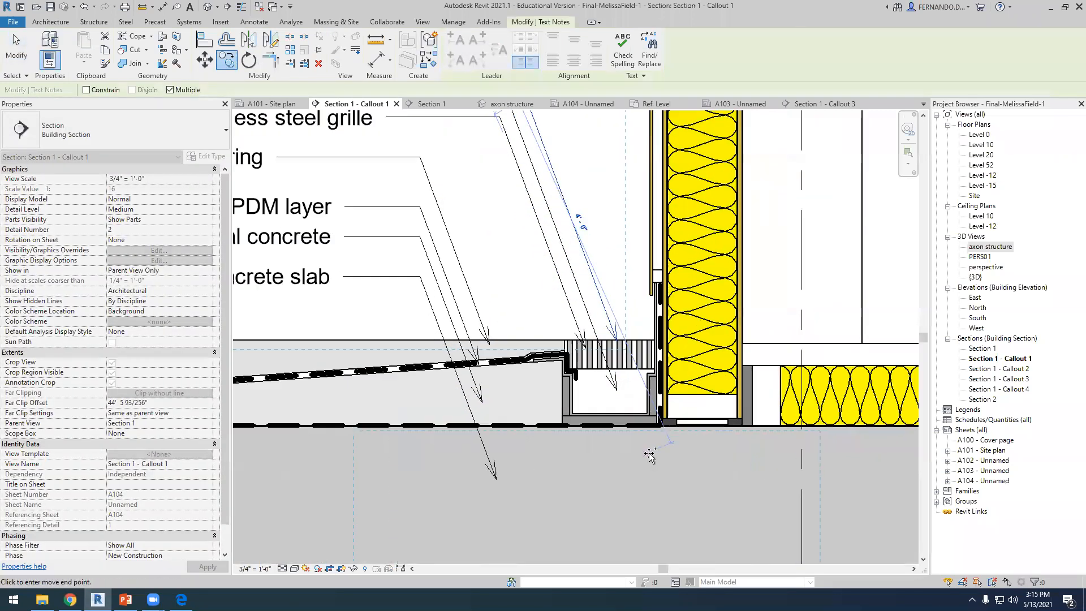
scroll(653, 421, "up", 1)
key("Escape")
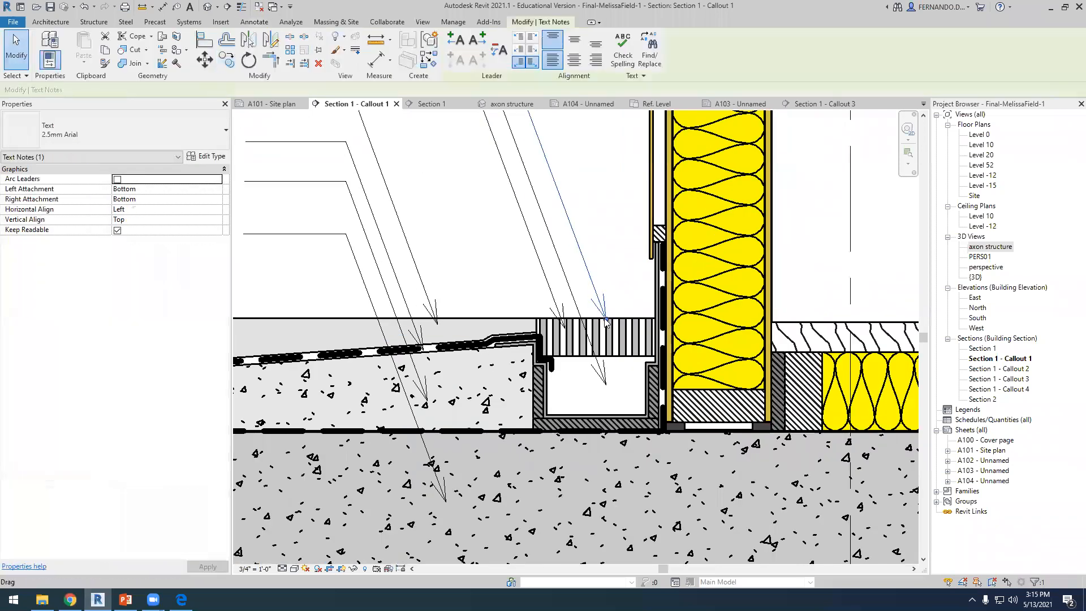
left_click_drag(635, 411, 644, 427)
scroll(639, 435, "down", 2)
key("Escape")
Replace the uppermost label's text with "Rubber sealant".
double_click(481, 222)
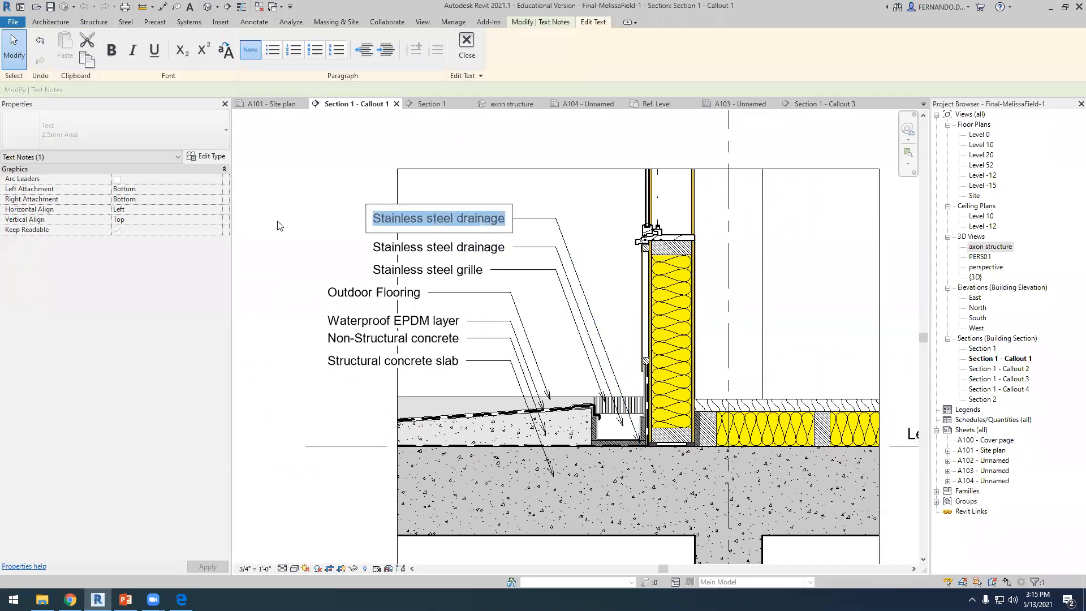
type("Rubber sealant")
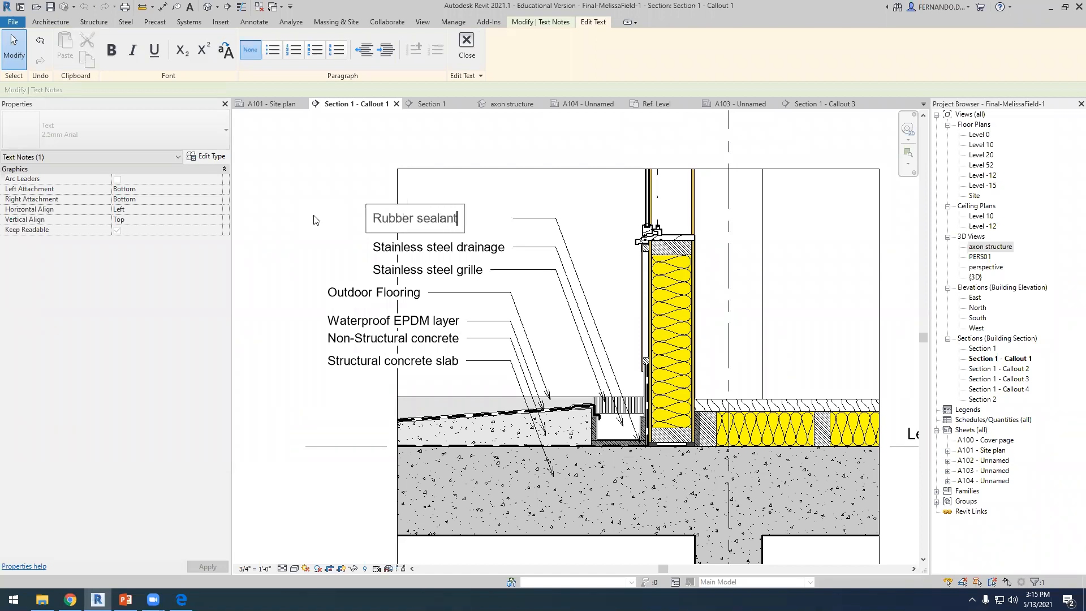
left_click(367, 381)
scroll(568, 348, "down", 2)
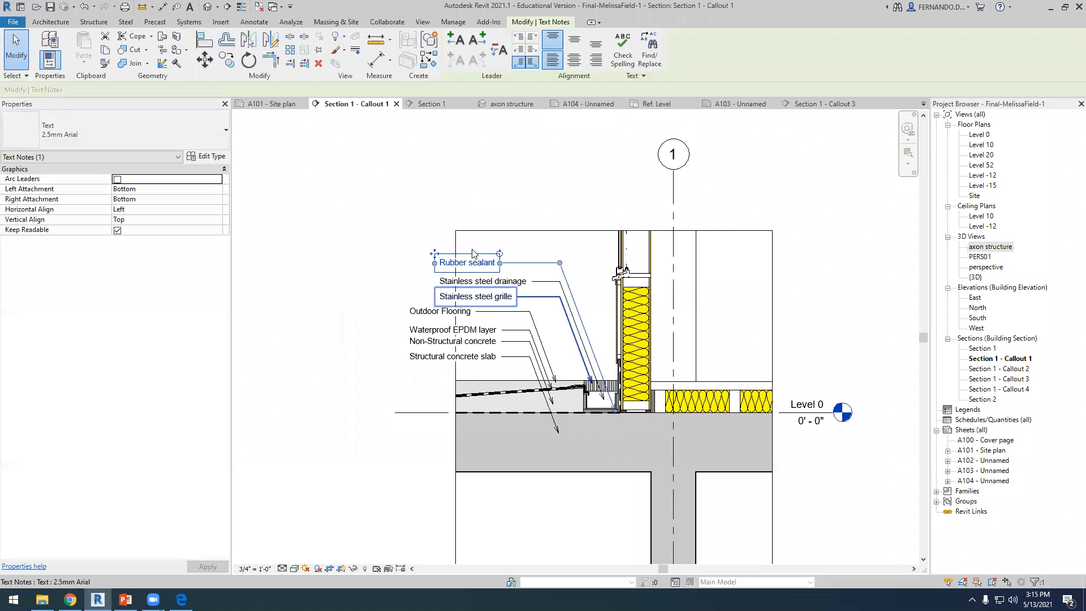
left_click(380, 225)
Examine the wall layers, insulation, exterior cladding and window sill connection in the section callout.
scroll(627, 355, "up", 3)
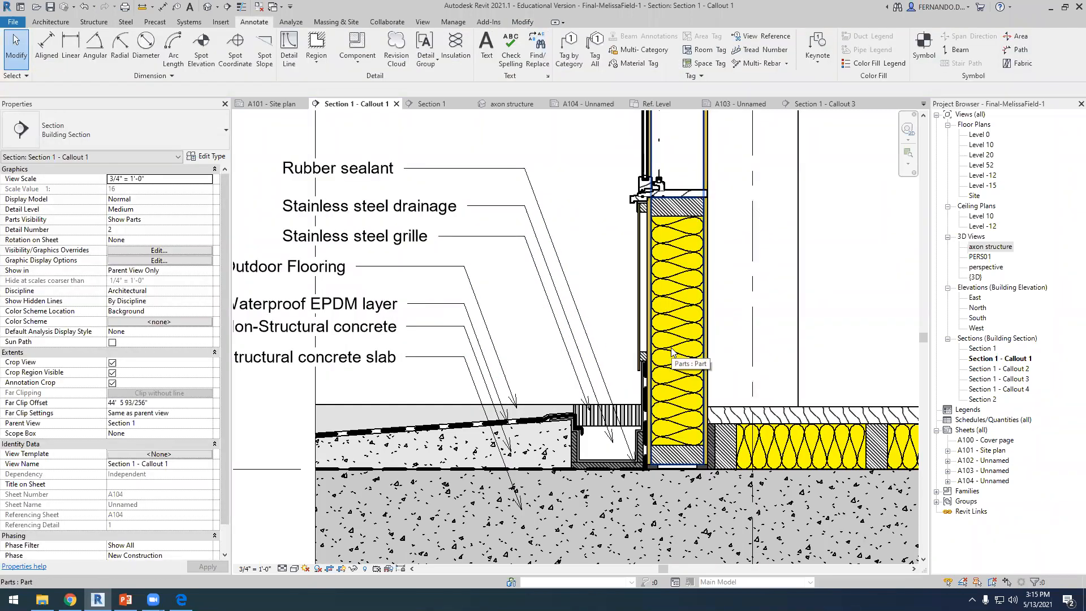
scroll(673, 359, "down", 2)
scroll(656, 295, "up", 2)
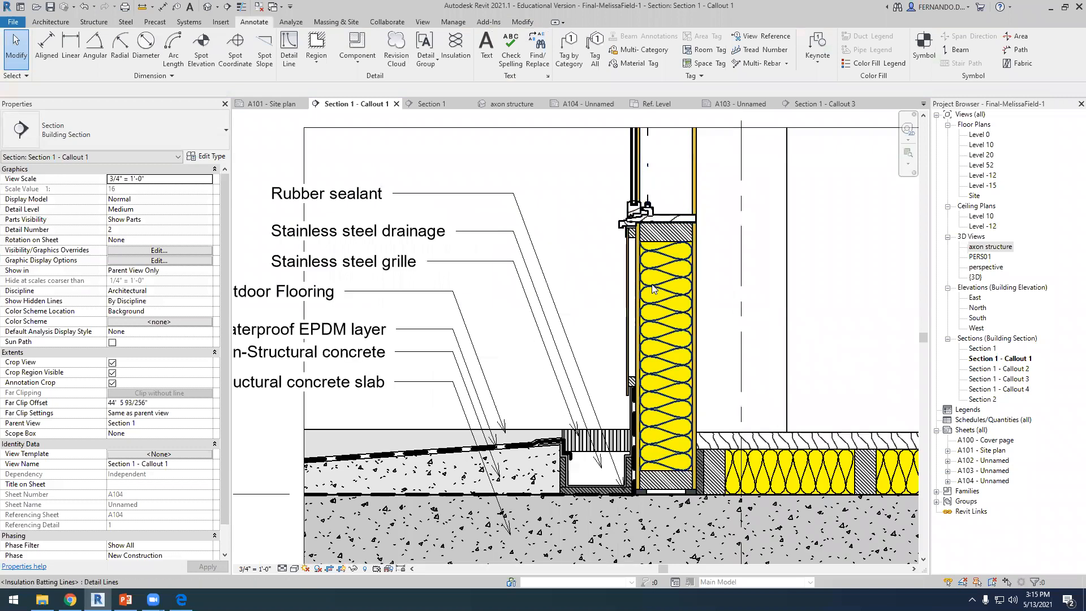
scroll(656, 294, "up", 2)
scroll(690, 328, "down", 1)
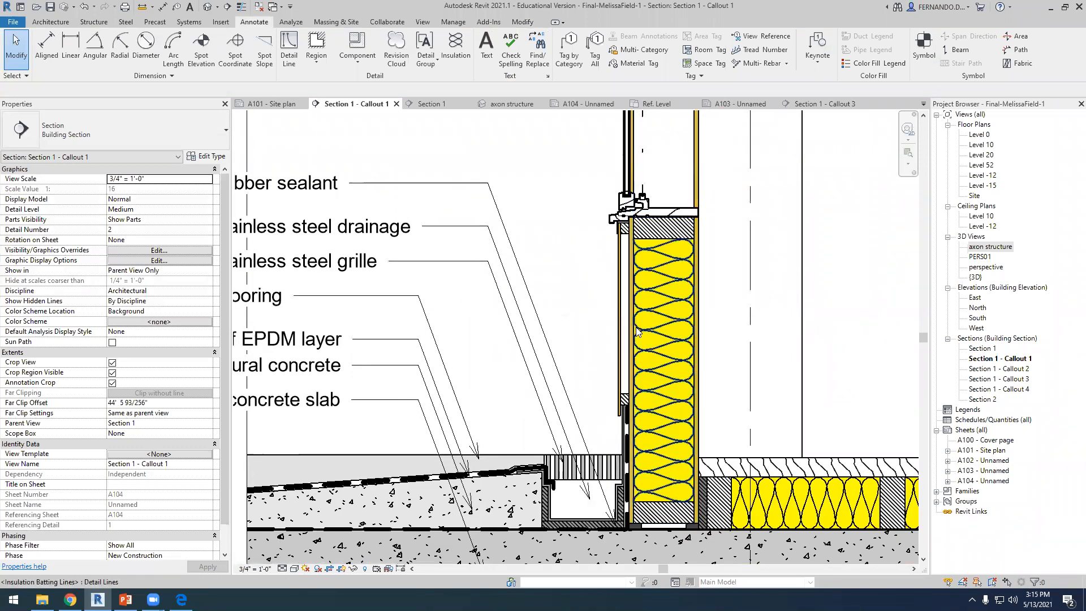
scroll(636, 331, "up", 3)
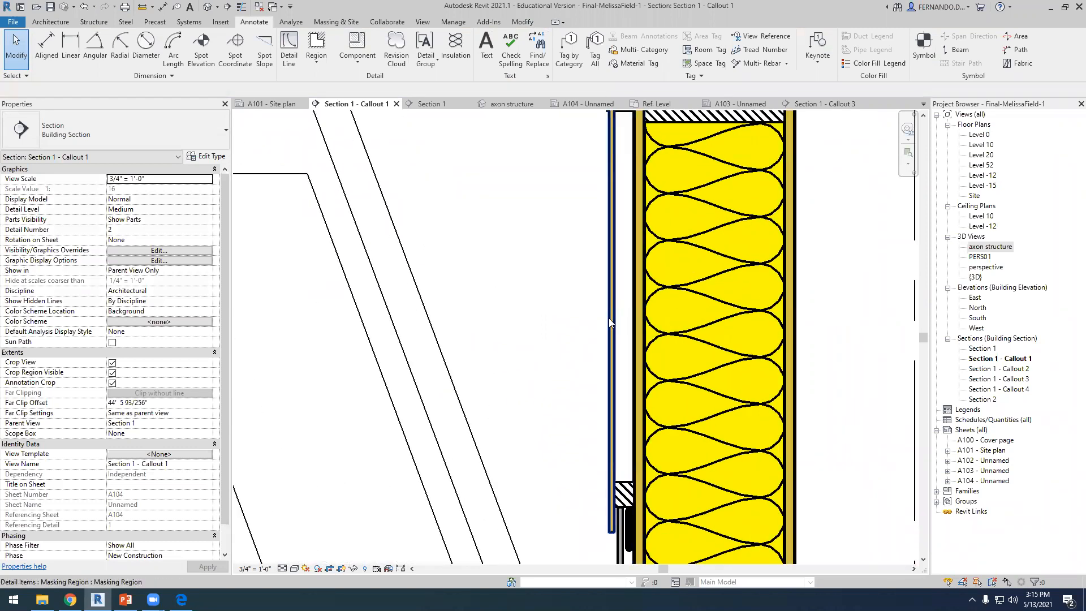
scroll(609, 318, "down", 5)
scroll(621, 290, "up", 3)
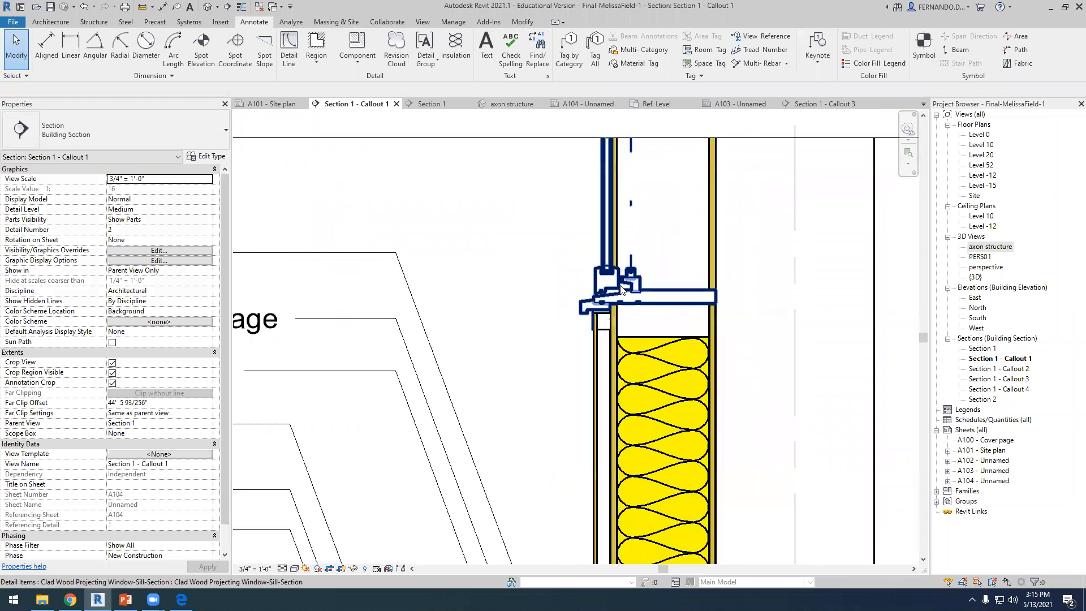
scroll(621, 289, "up", 2)
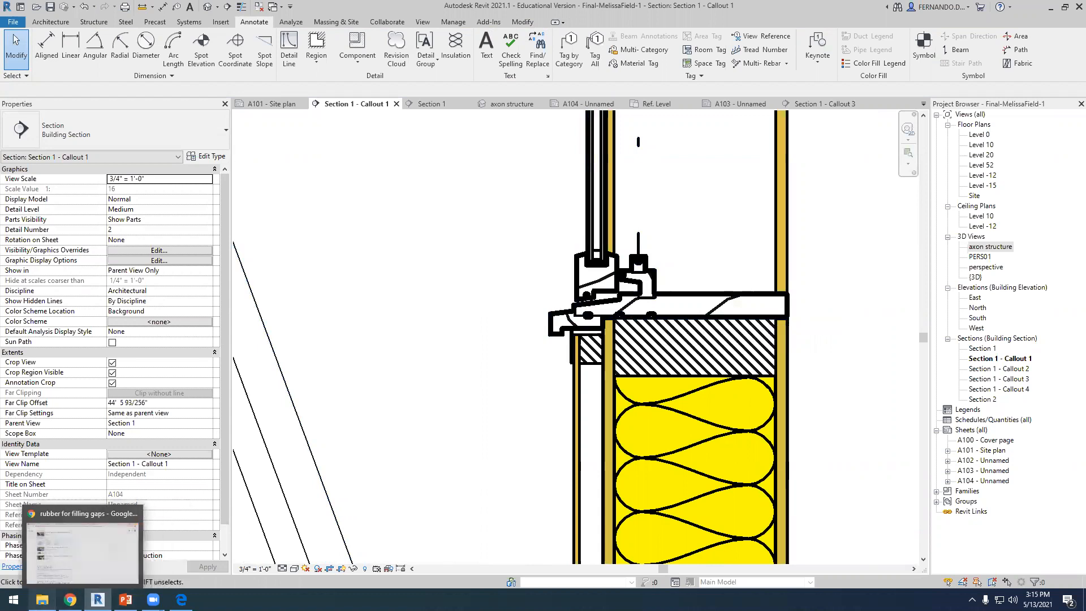
Open the "Wall-roof details" presentation in PowerPoint and view slide 6 with the window frame section.
left_click(41, 599)
double_click(448, 306)
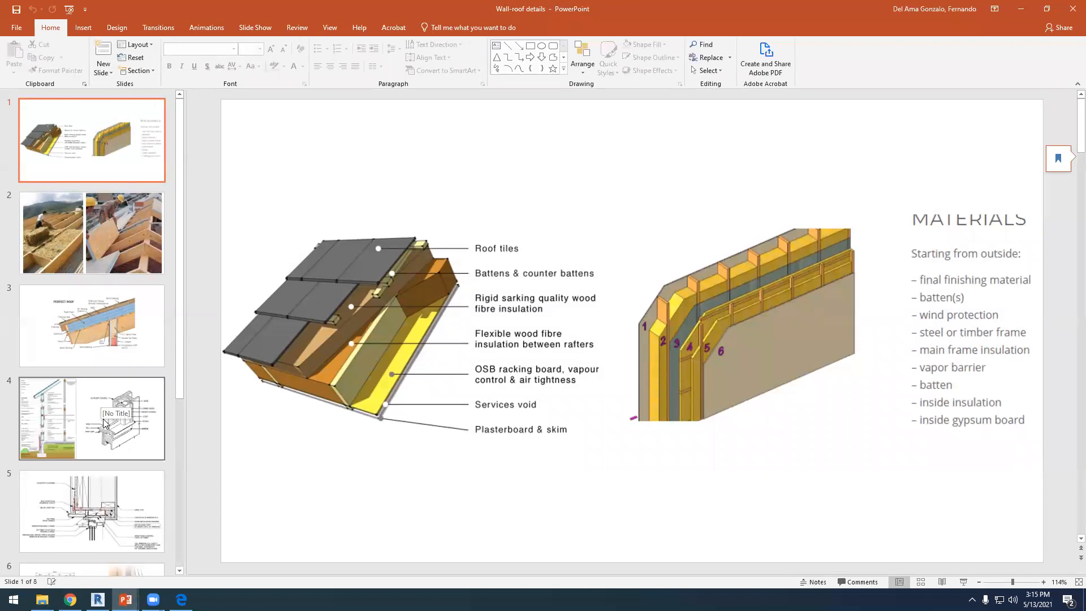
scroll(110, 421, "down", 3)
left_click(98, 467)
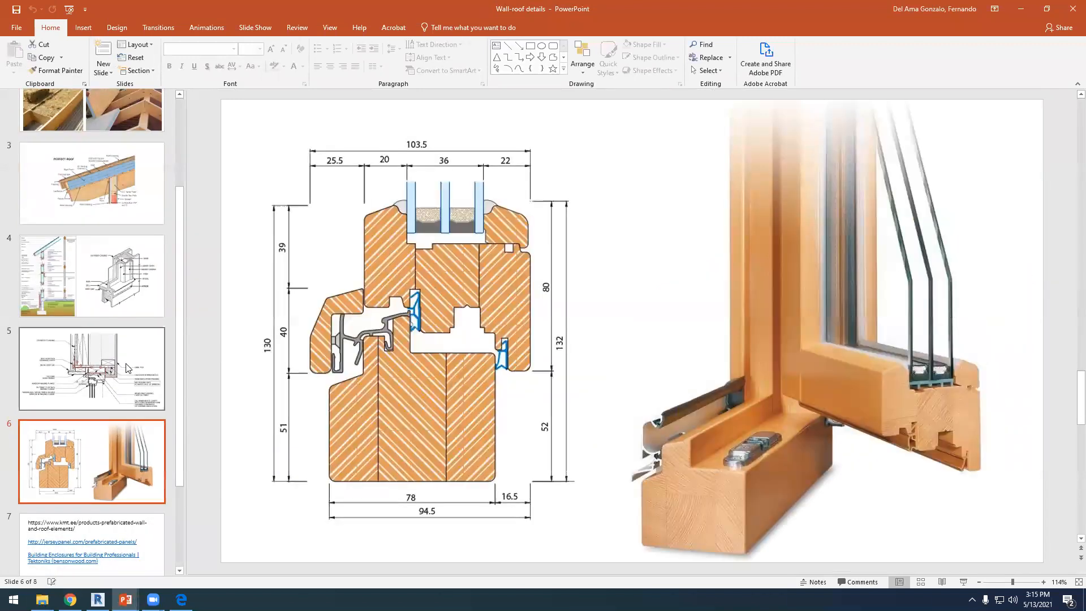
Review the labelled window drawing on slide 4 and the window detail with flashing and nailing flange on slide 5.
left_click(129, 378)
left_click(107, 283)
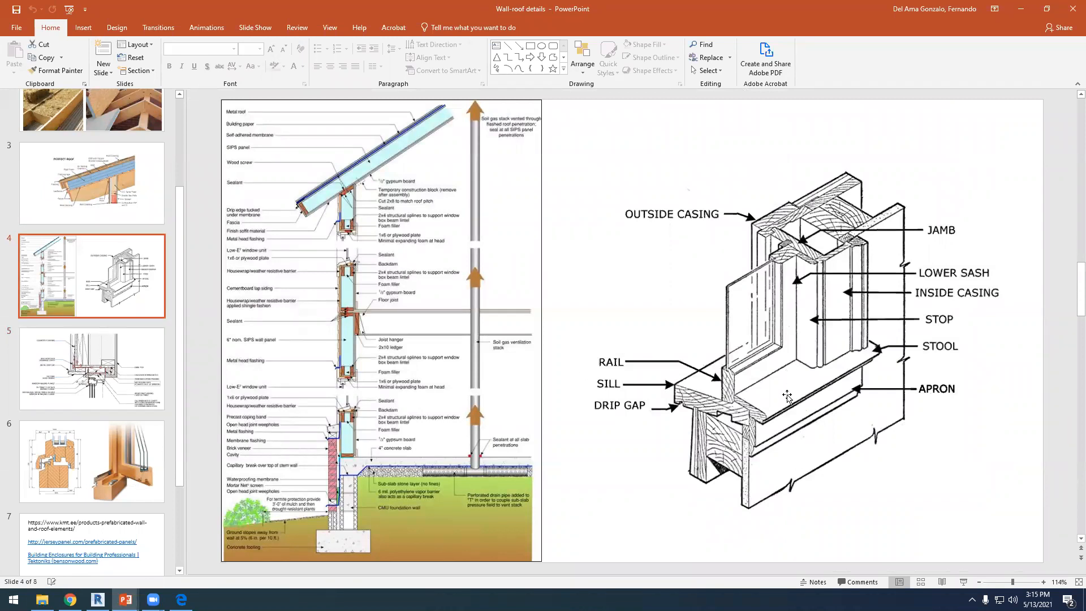
left_click(119, 388)
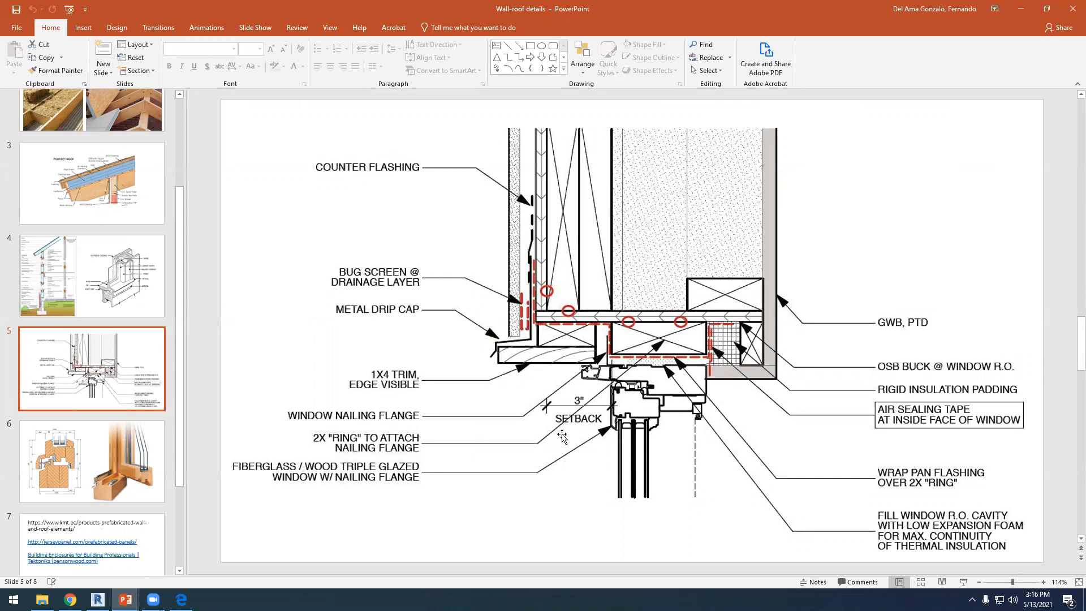
Switch to Revit and examine the floor insulation and framing beside the wall base in Section 1 - Callout 1.
left_click(97, 600)
scroll(430, 406, "down", 4)
scroll(430, 406, "down", 2)
scroll(535, 532, "down", 2)
scroll(485, 512, "up", 6)
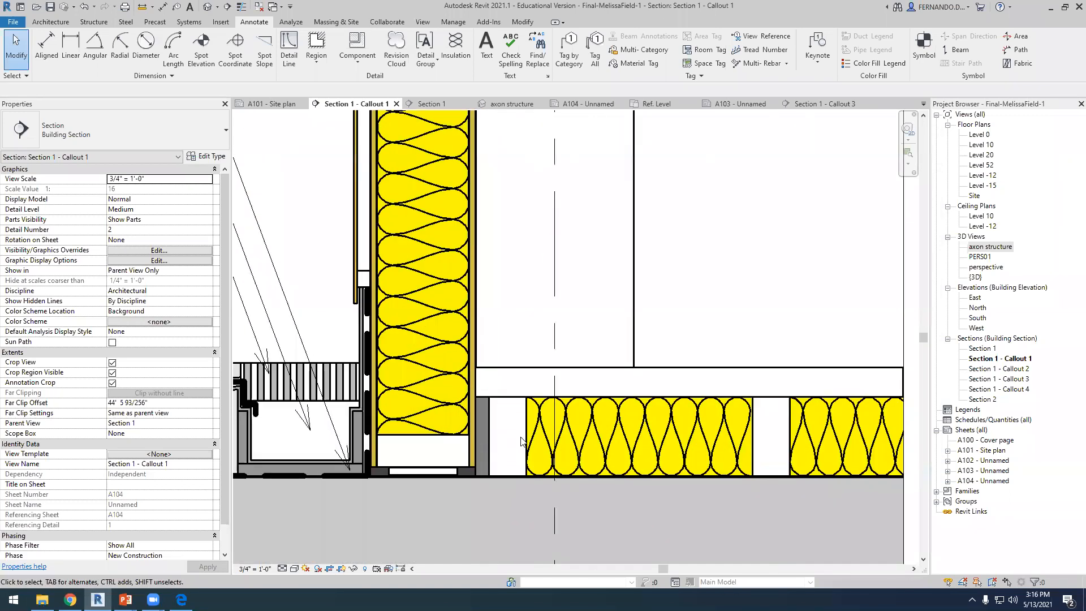
left_click(526, 435)
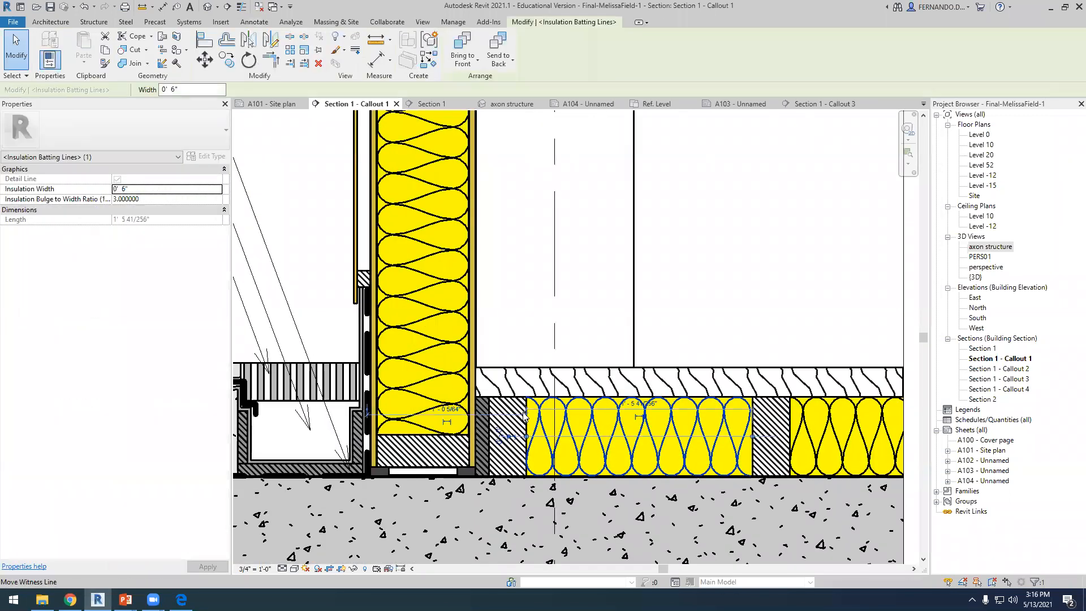
key("Escape")
scroll(702, 329, "down", 2)
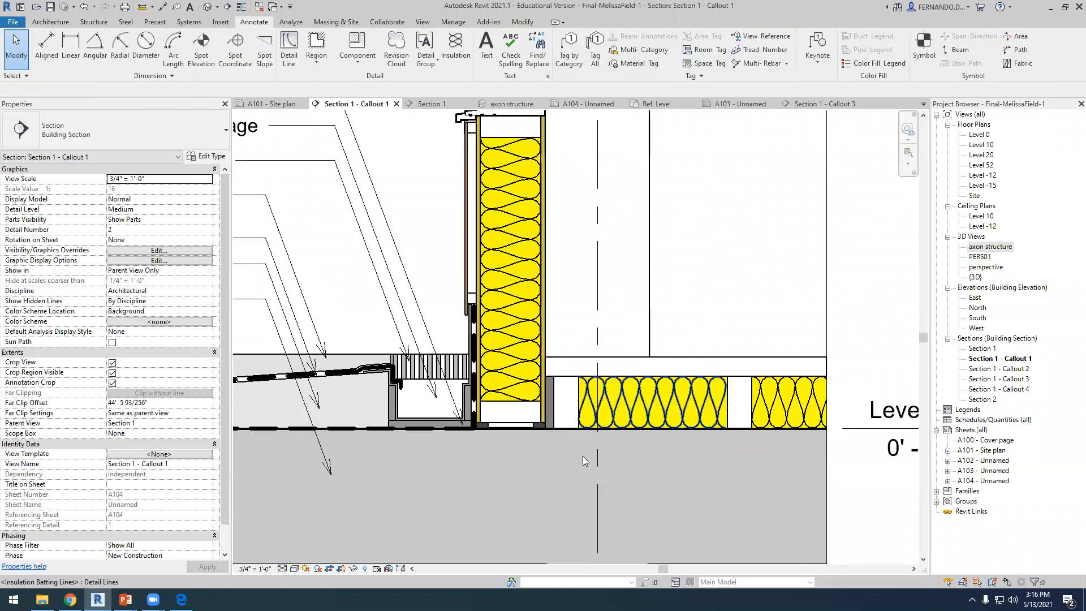
Switch to Chrome and search Google for "wood floor on sleepers".
left_click(70, 600)
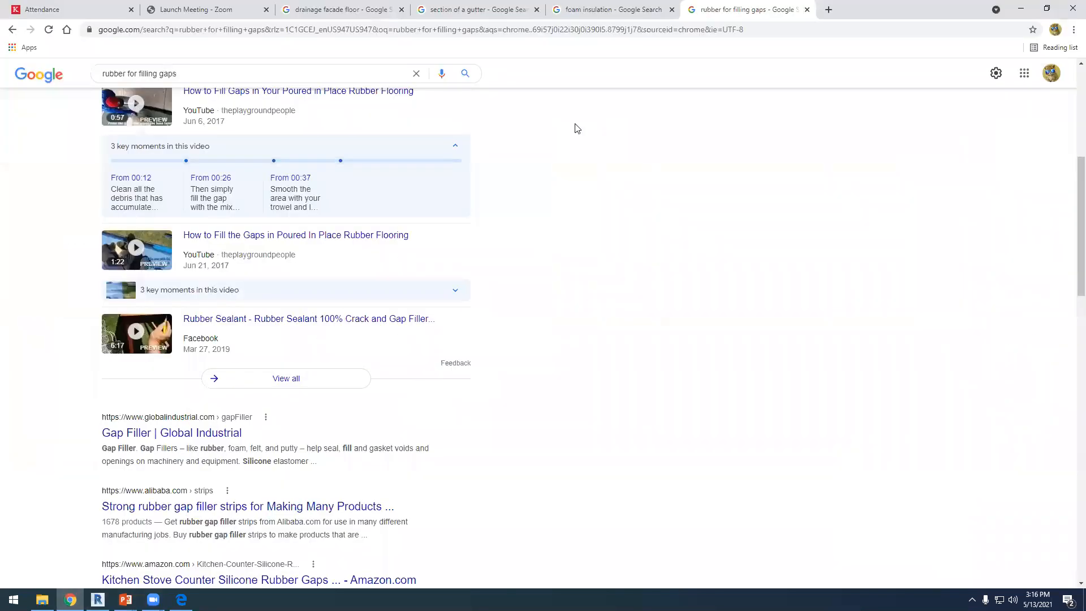
left_click_drag(762, 27, 48, 47)
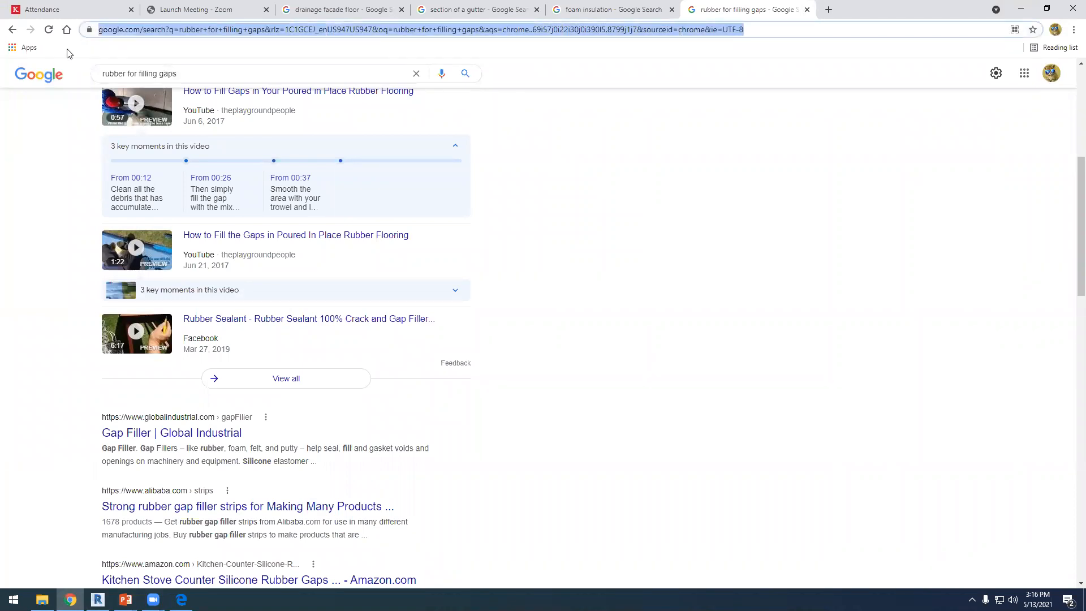
type("f")
key("Escape")
type("woo")
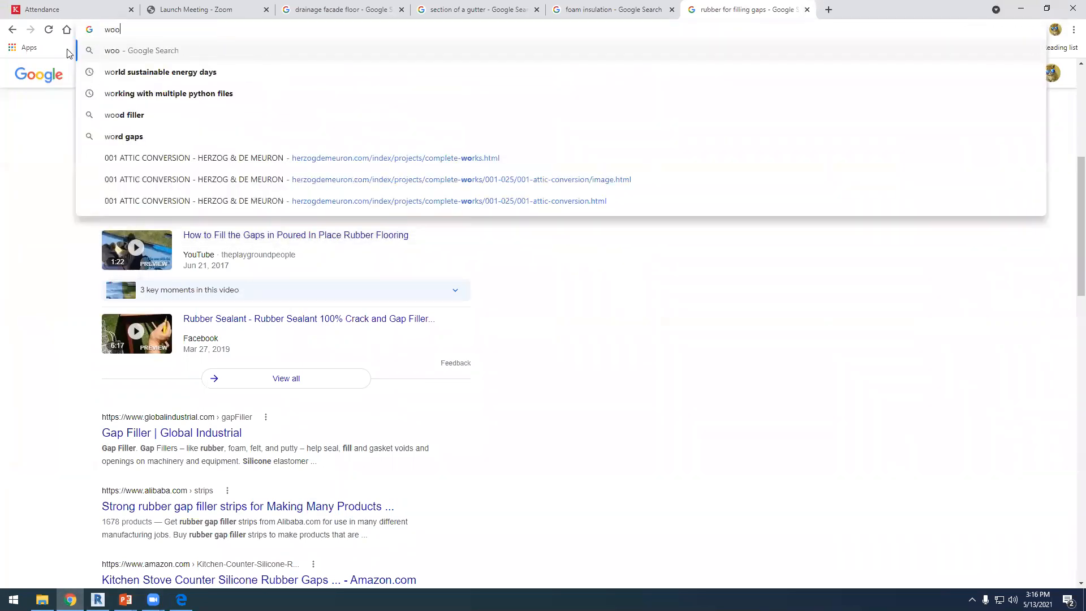
type("d floor")
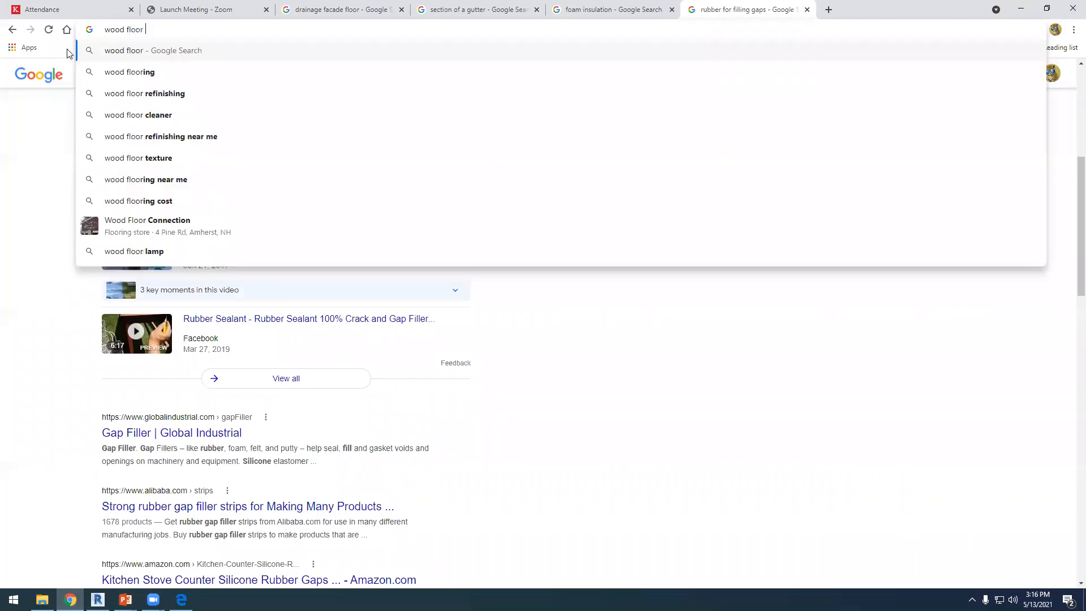
type(" on")
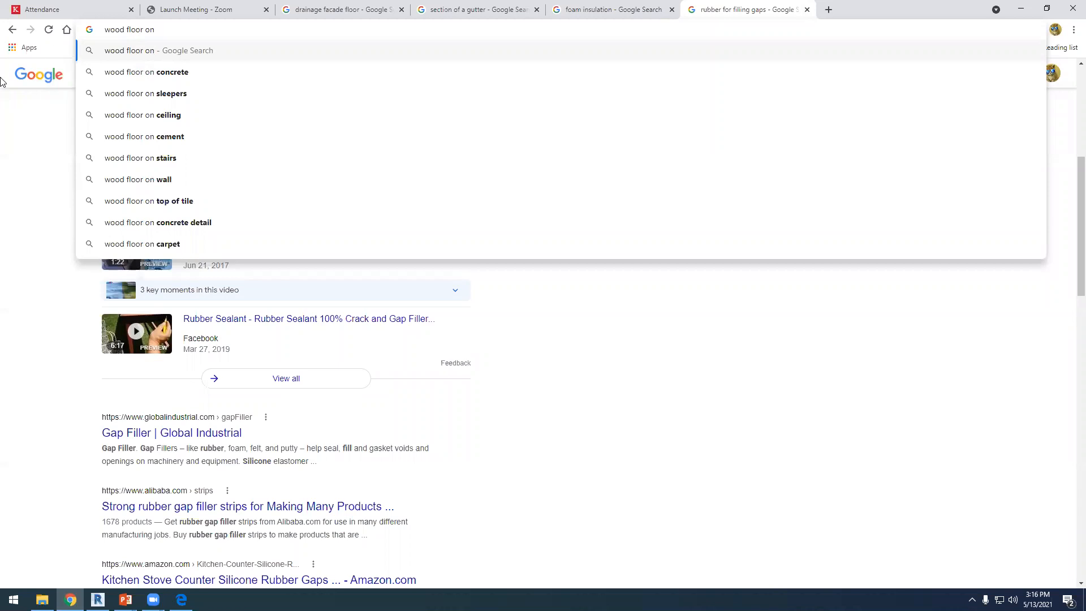
left_click(133, 94)
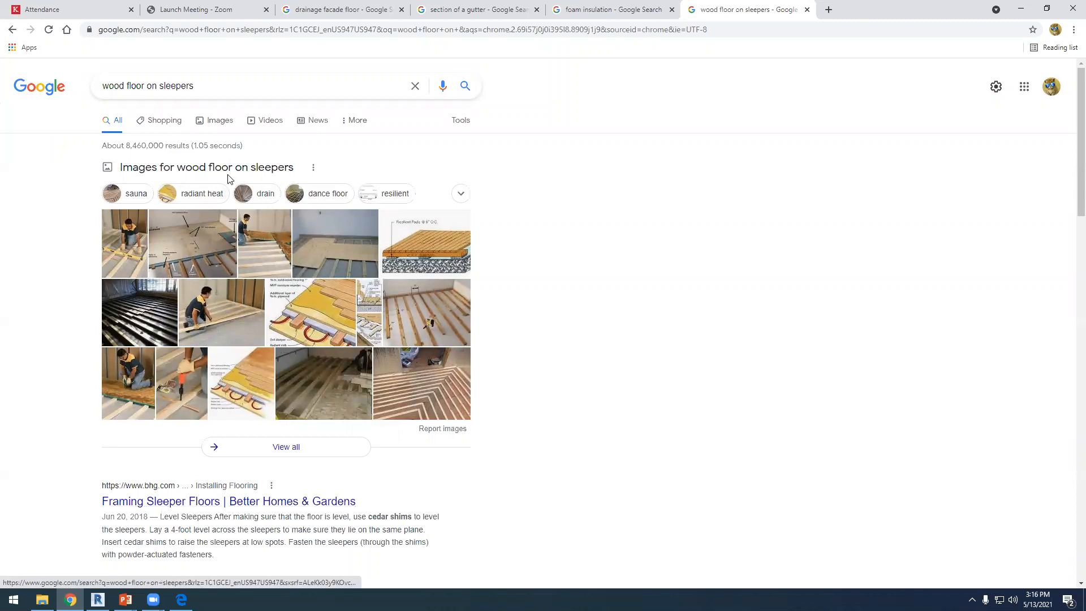
Refine the search to "wood floor on sleepers details" and show the image results.
left_click(206, 85)
type("details")
key("Return")
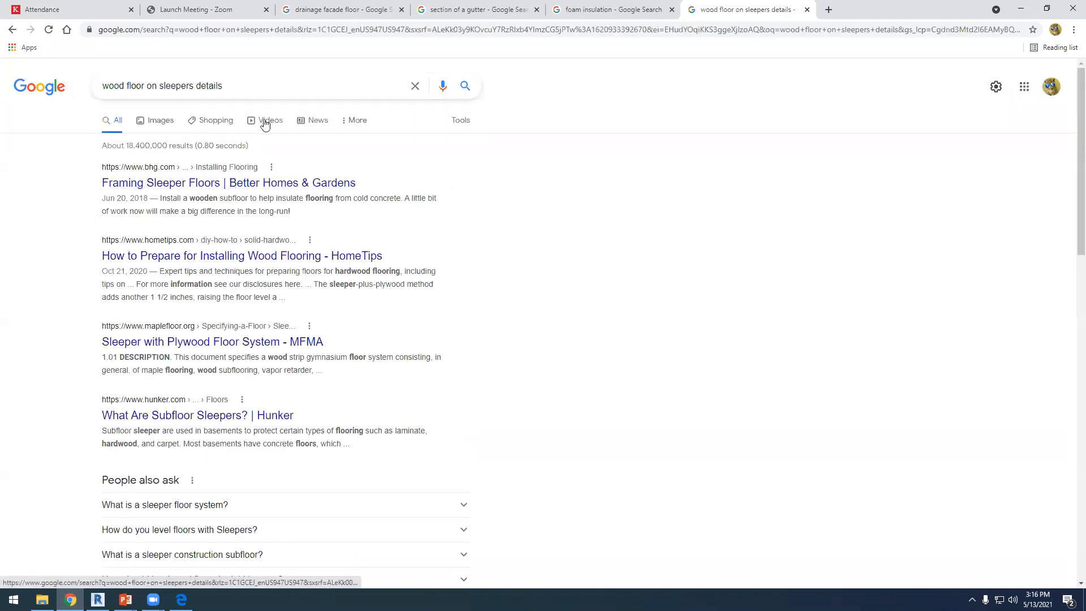
left_click(167, 121)
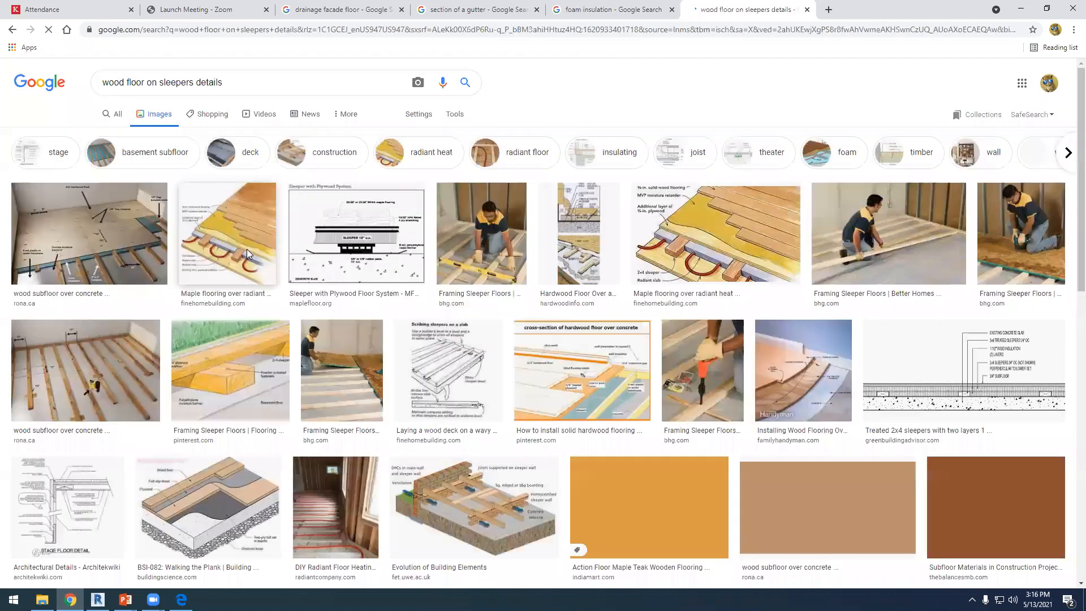
Examine the sleeper floor images for layer names, including the wavy slab, radiant heat and RONA wood subfloor over concrete details.
left_click(453, 390)
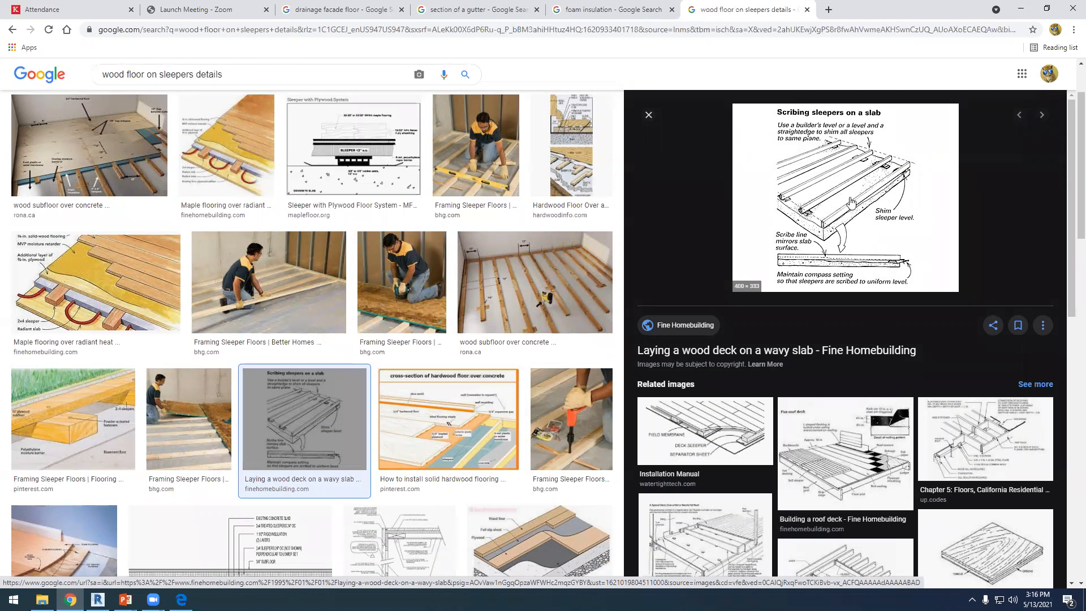
scroll(786, 469, "down", 2)
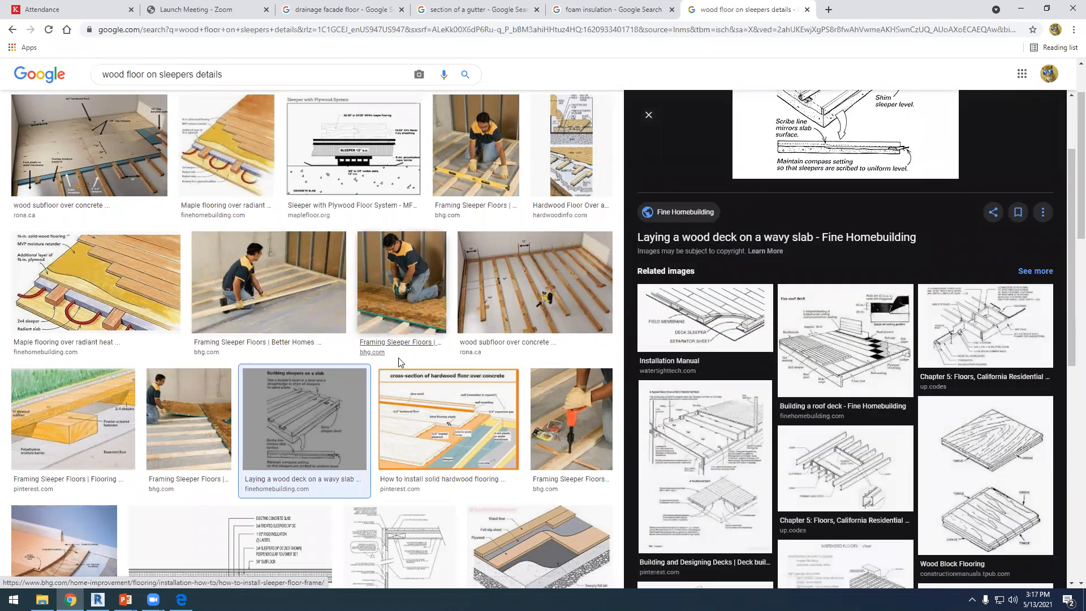
left_click(94, 310)
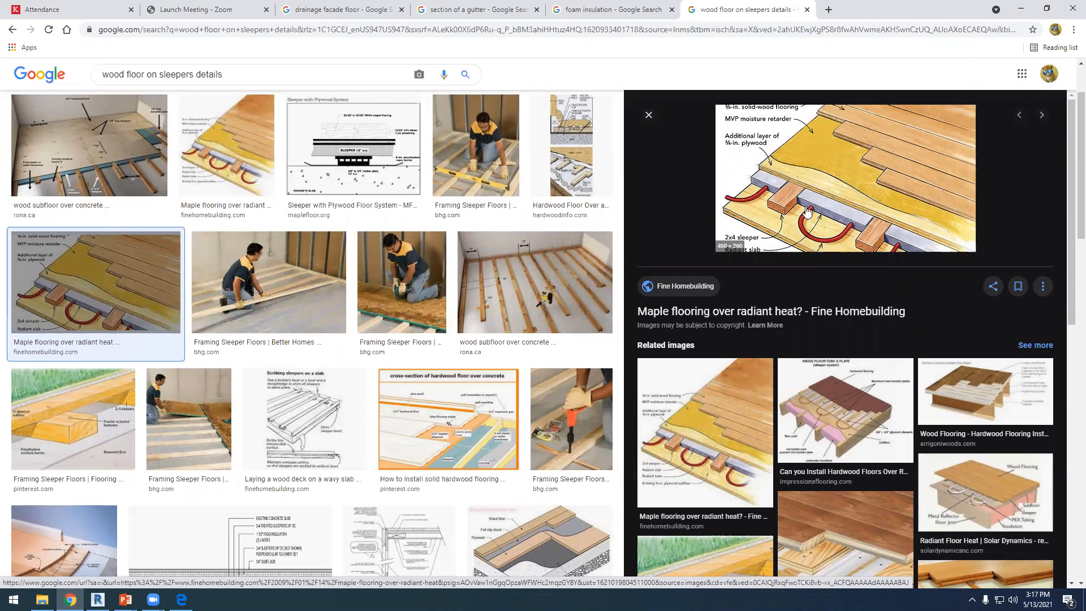
left_click(807, 474)
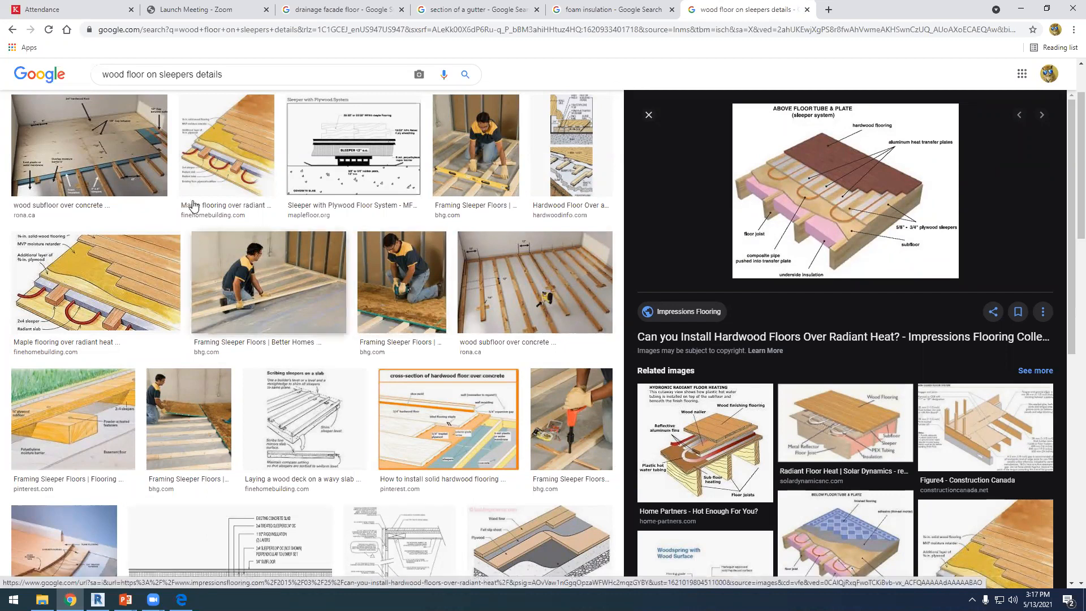
left_click(90, 164)
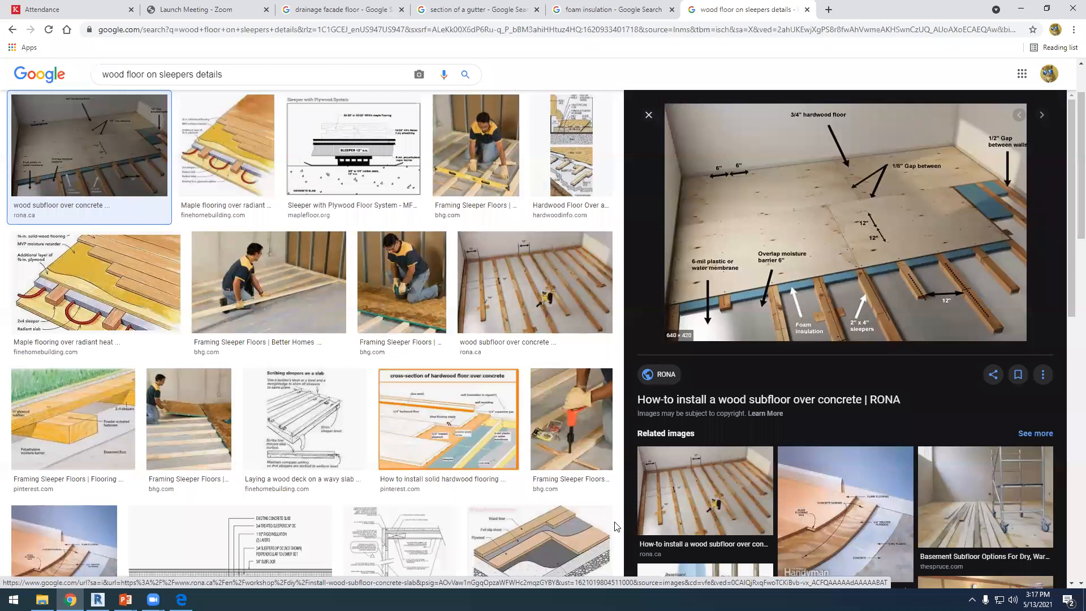
Switch to Revit and open sheet A104 to view Section 1 and its callout details together.
left_click(98, 599)
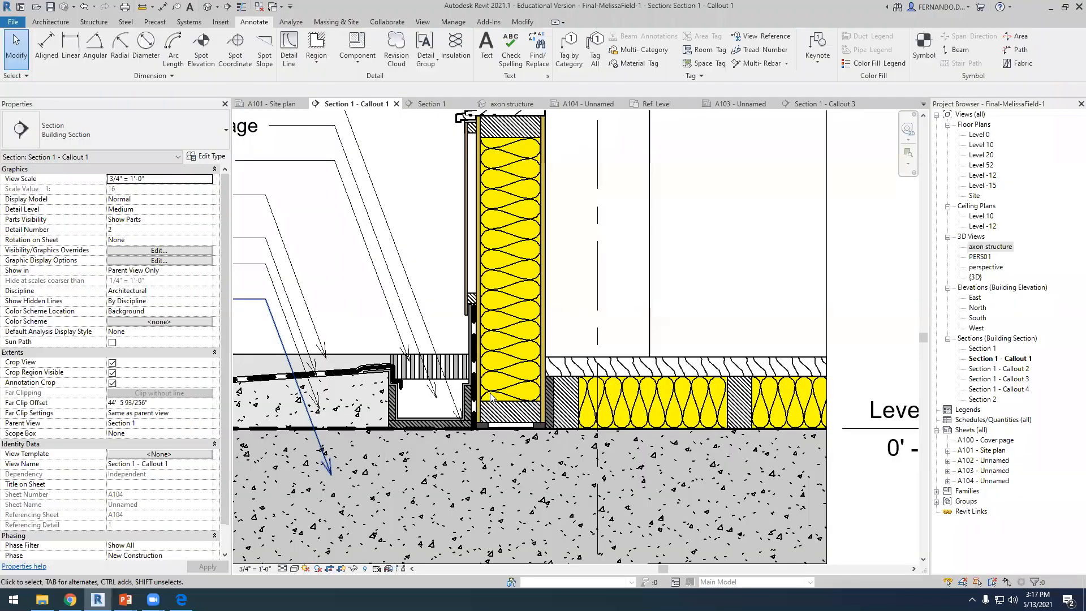
scroll(543, 396, "down", 4)
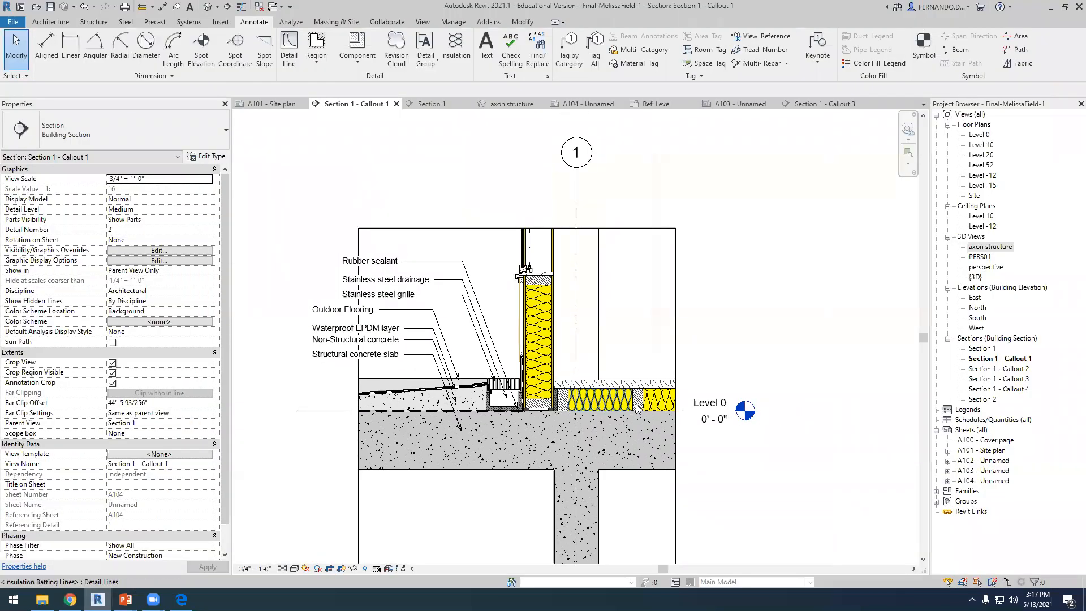
double_click(986, 481)
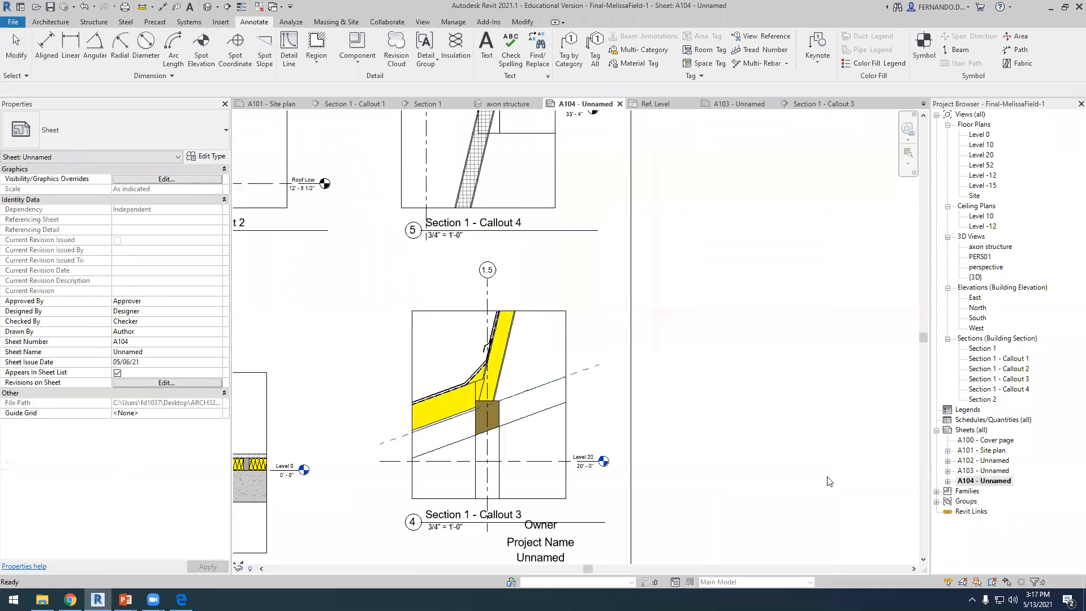
scroll(523, 475, "down", 5)
scroll(523, 475, "up", 5)
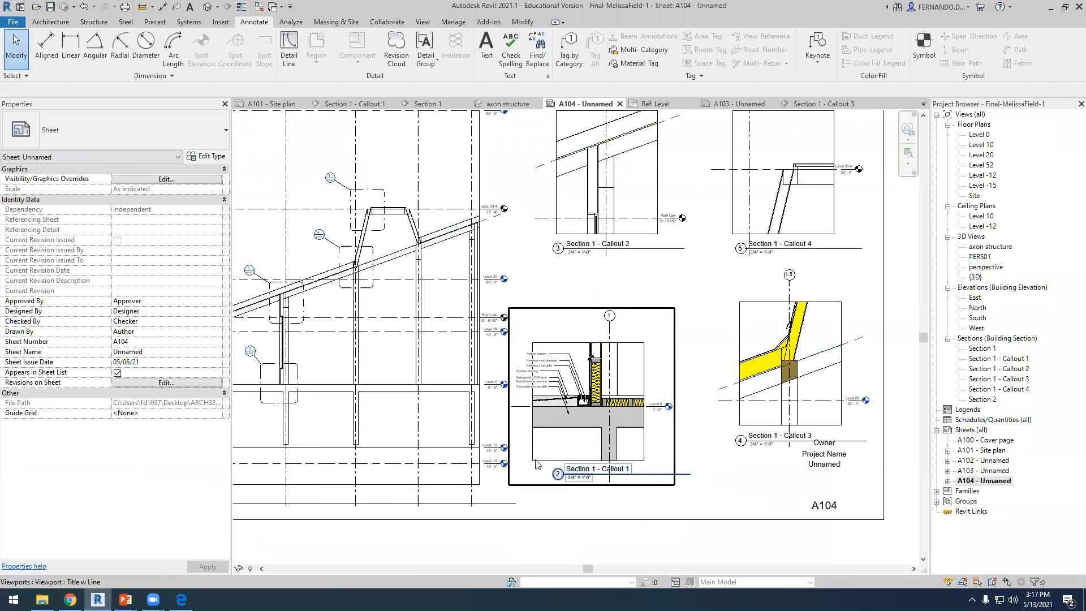
scroll(582, 459, "down", 3)
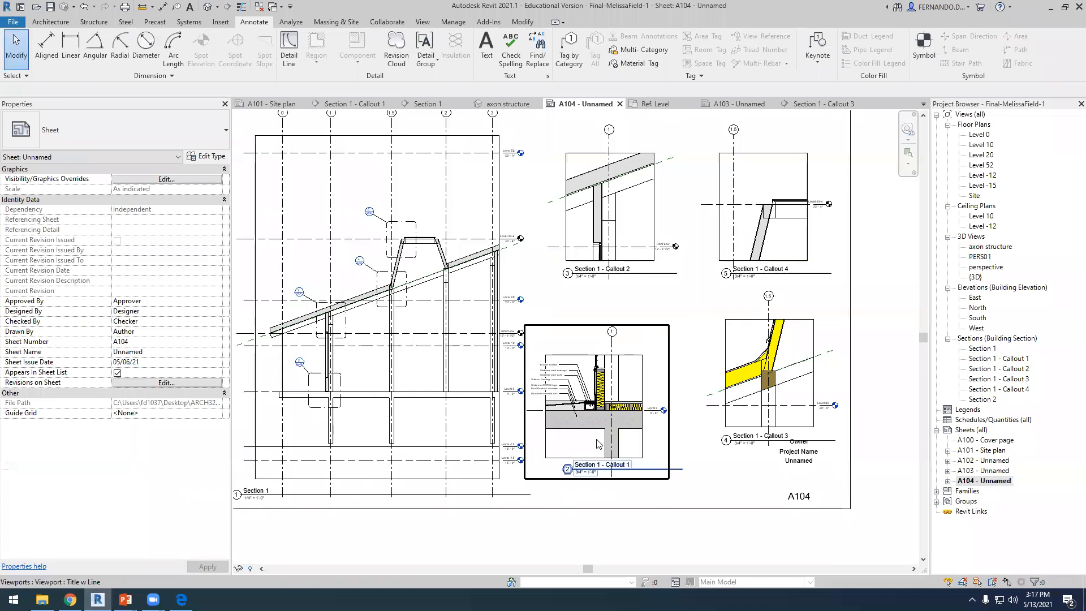
scroll(464, 311, "down", 1)
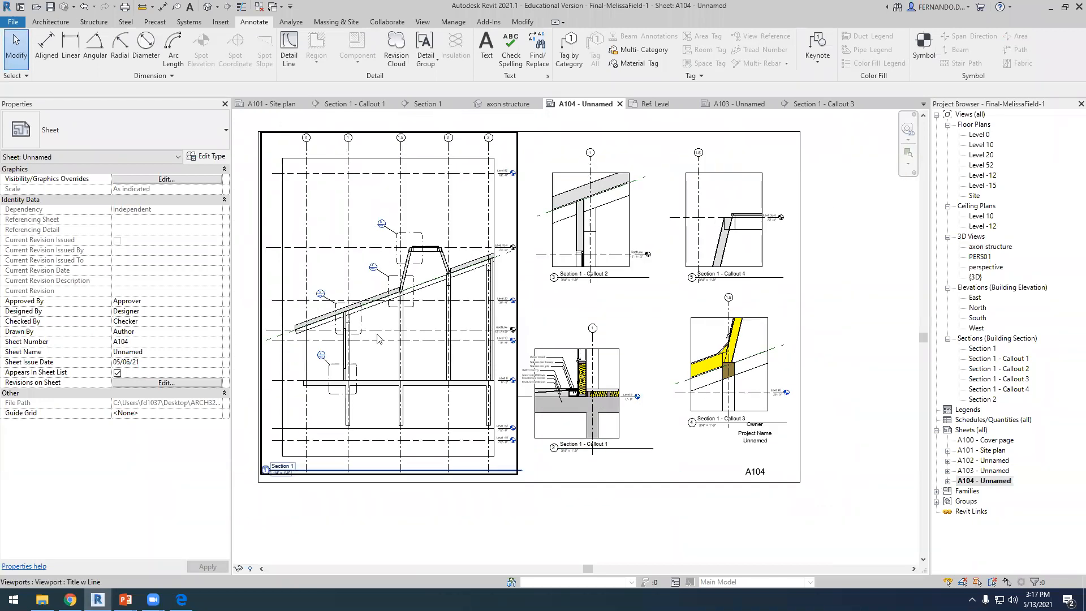
Compare the four Section 1 callouts on sheet A104, checking Callout 2 against the more detailed Callouts 1 and 3.
left_click(553, 412)
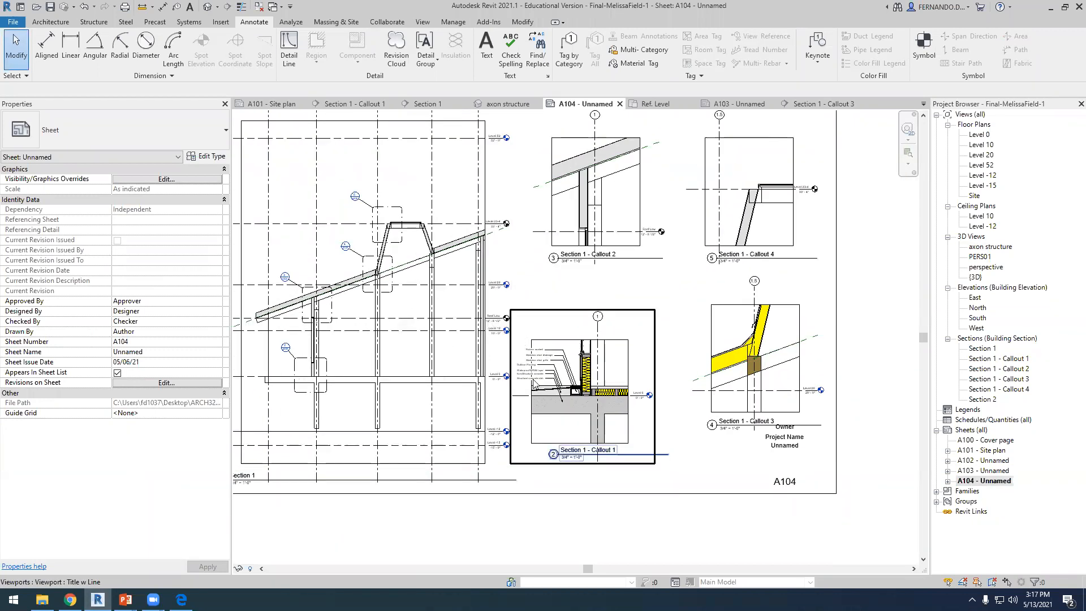
left_click(591, 192)
scroll(589, 189, "up", 2)
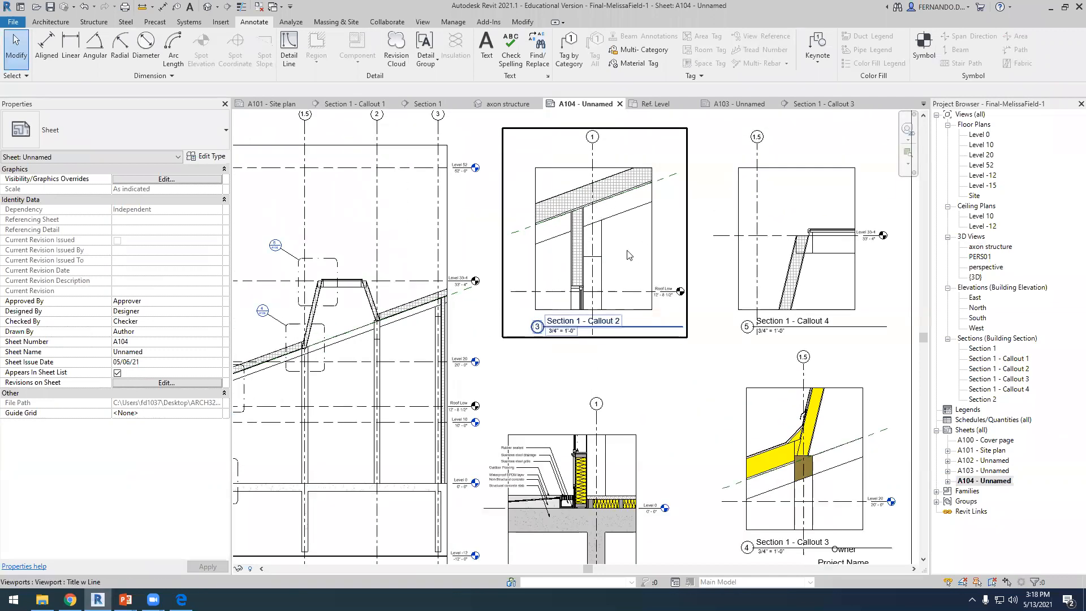
scroll(666, 214, "down", 1)
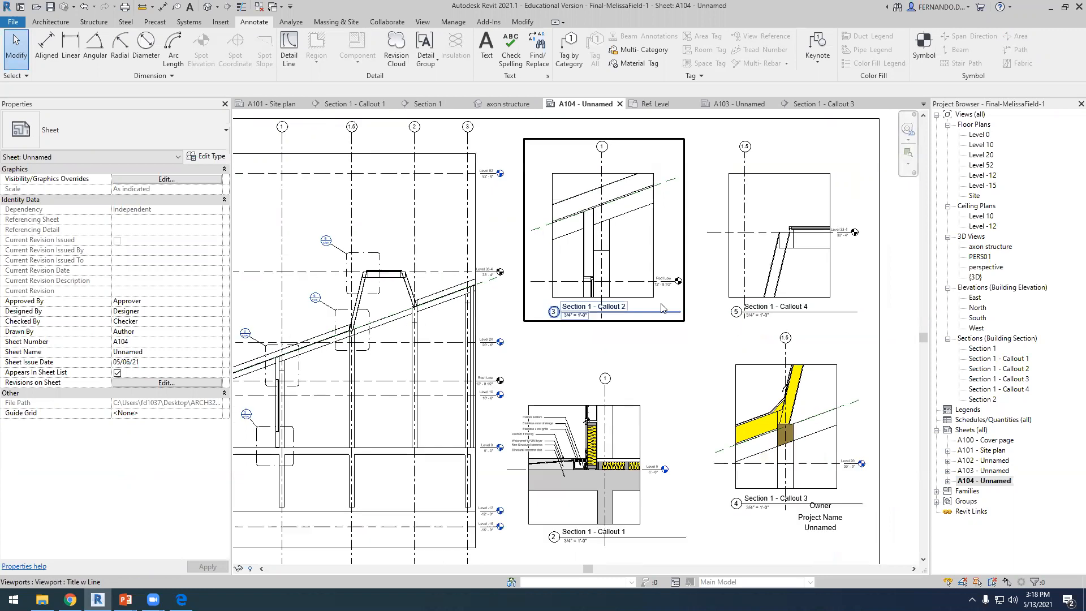
scroll(668, 417, "up", 1)
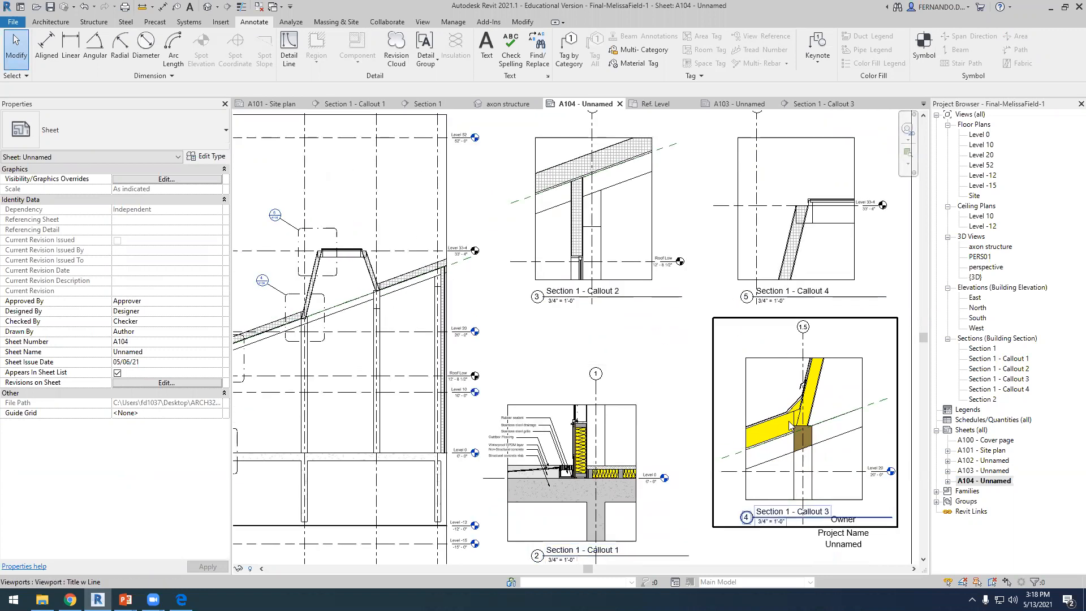
Examine the junction of sloped roof, inclined wall and timber beam in Section 1 - Callout 3, including its insulation and membrane layers.
scroll(810, 426, "up", 5)
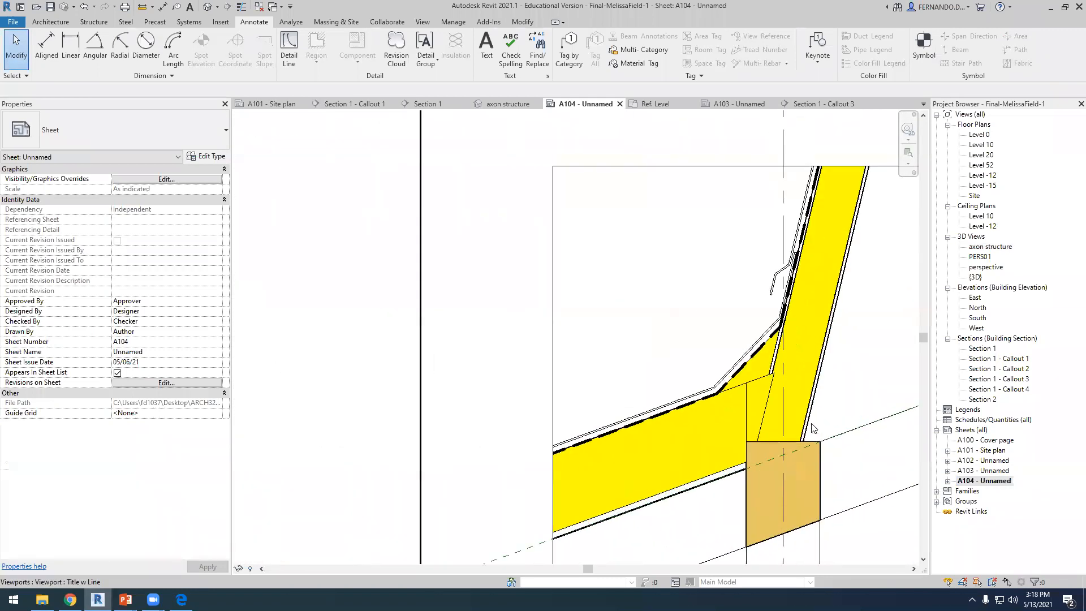
scroll(776, 416, "down", 2)
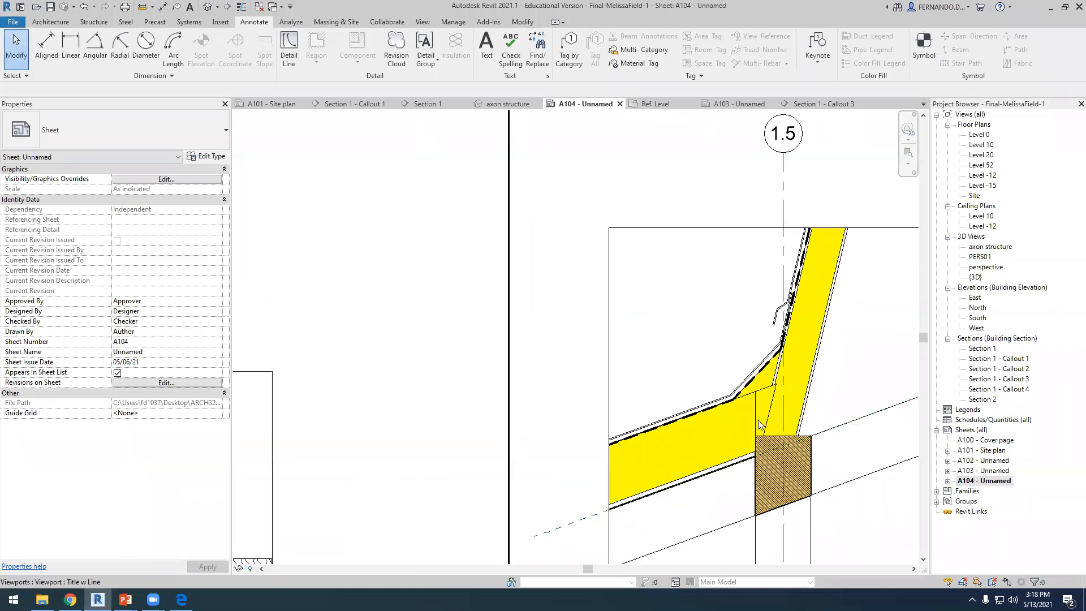
scroll(775, 373, "up", 3)
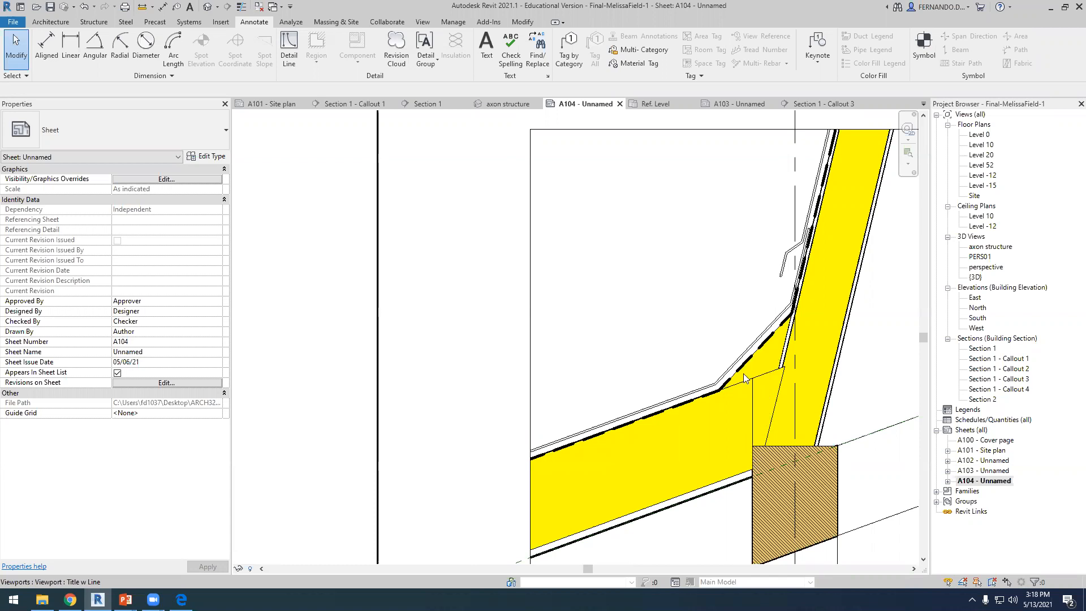
scroll(744, 378, "down", 2)
scroll(771, 449, "up", 4)
scroll(755, 405, "down", 3)
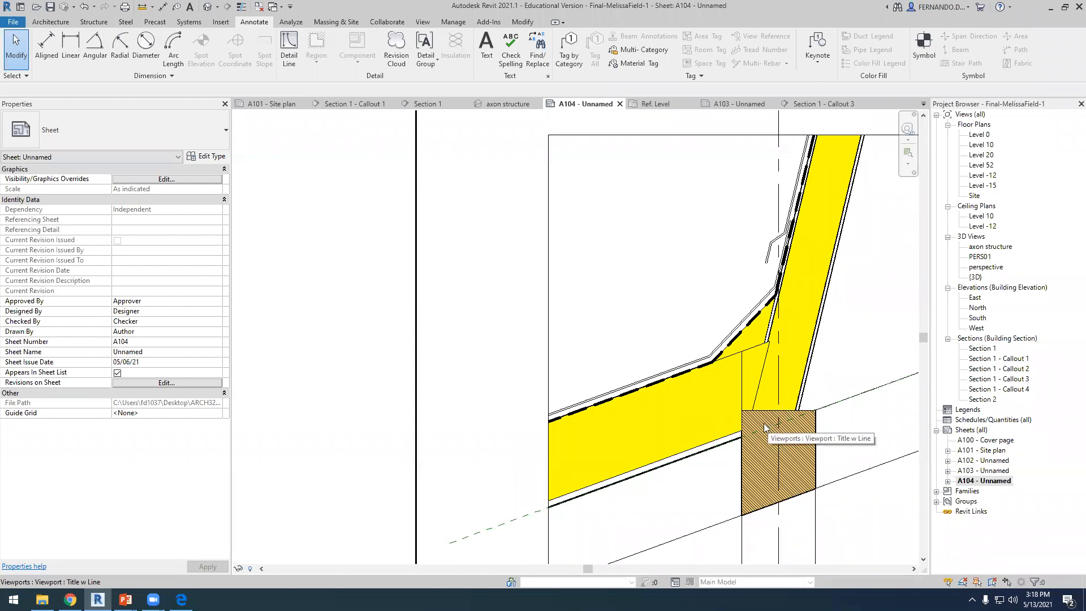
scroll(708, 418, "down", 2)
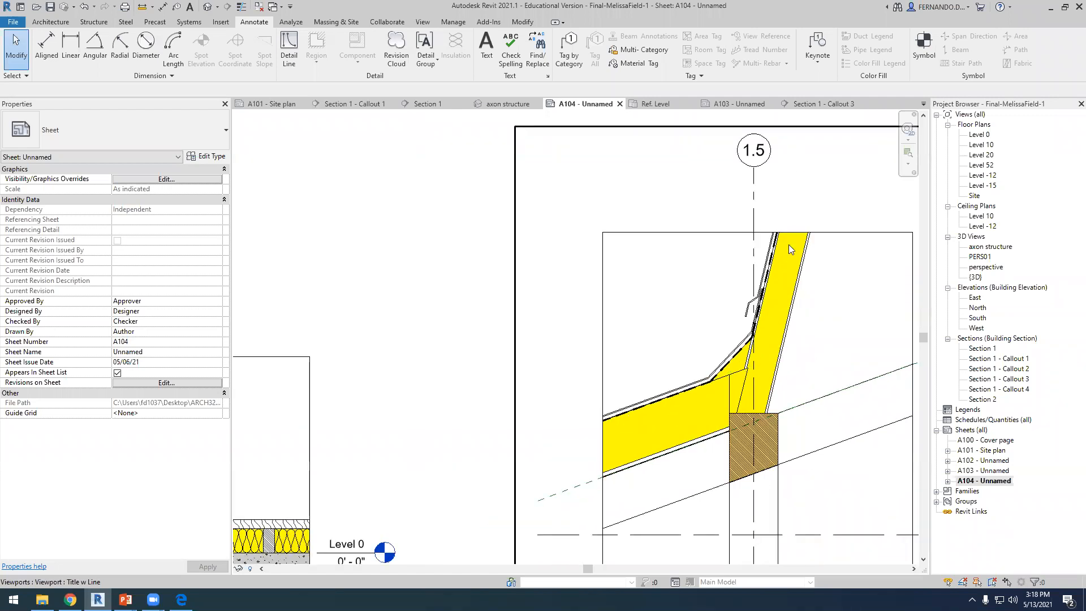
scroll(730, 364, "up", 1)
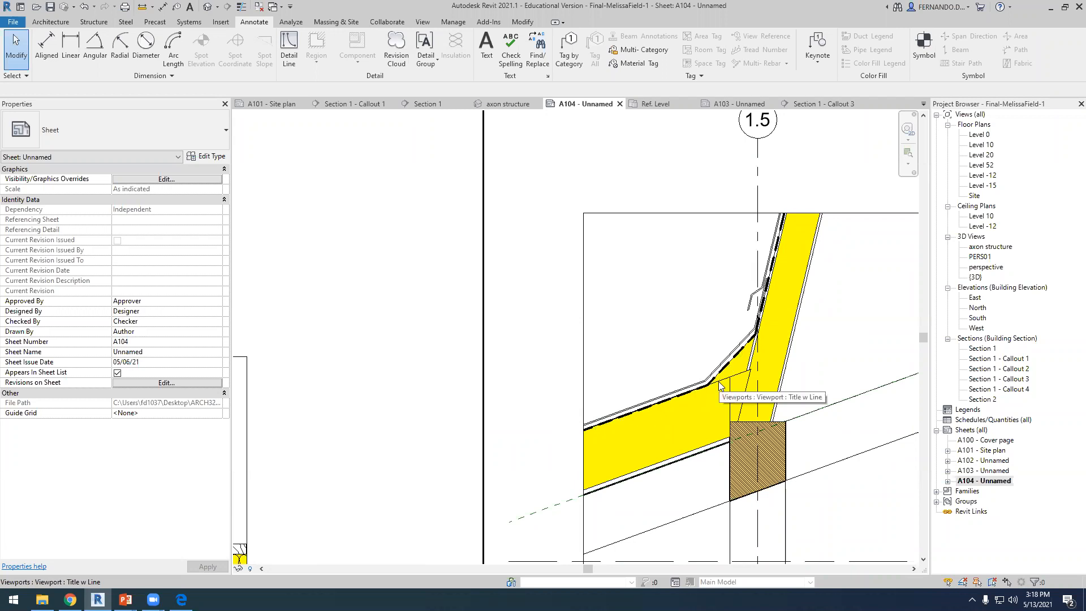
scroll(780, 458, "up", 5)
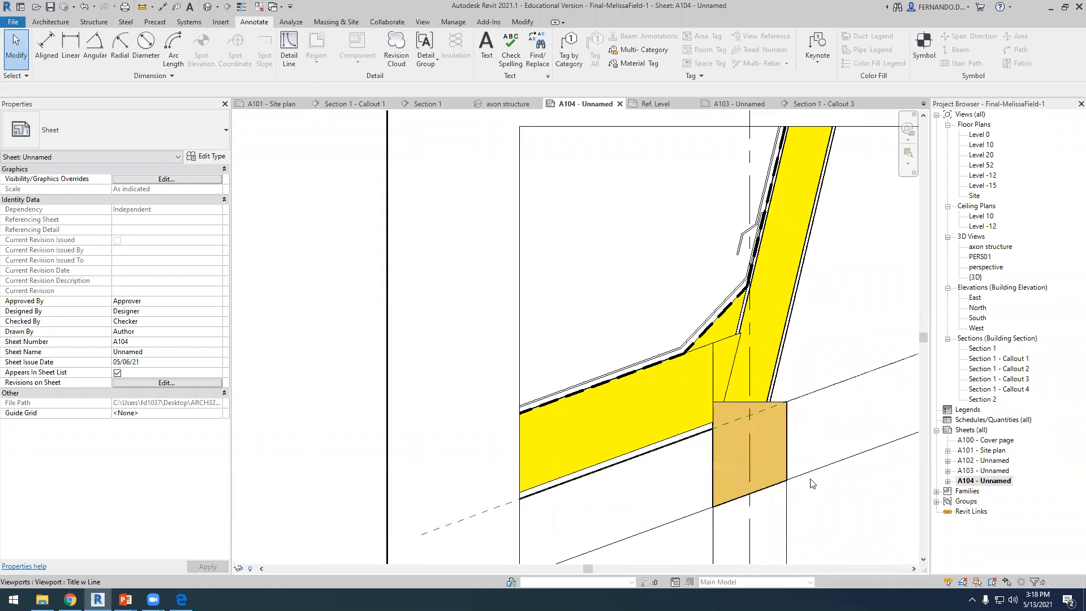
Examine the labelled concrete, membrane and drainage layers in Section 1 - Callout 1 on sheet A104, alongside the roof junction in Callout 3.
scroll(683, 328, "down", 5)
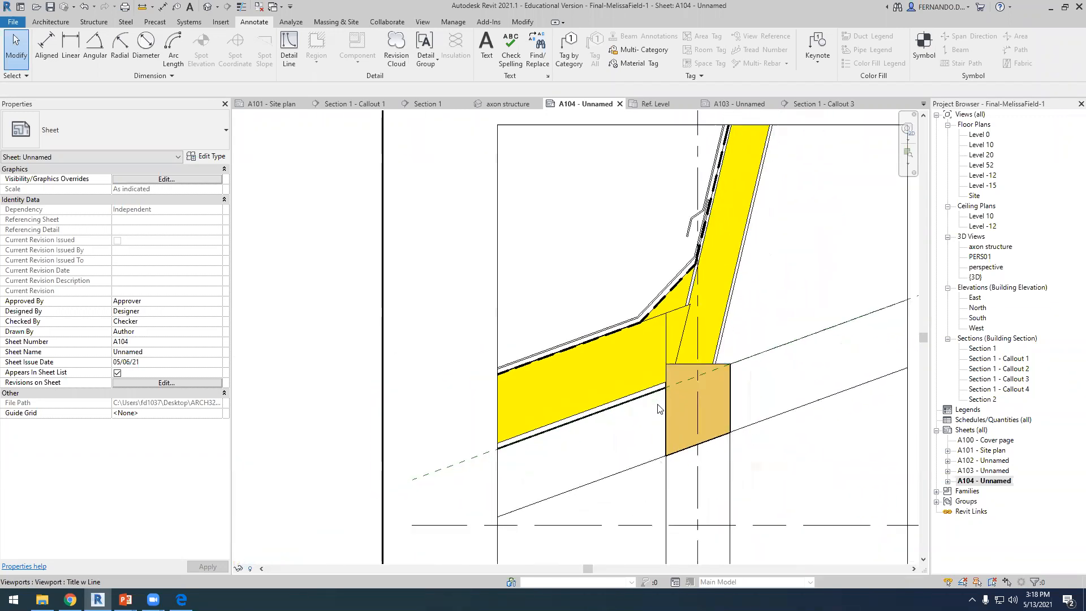
scroll(664, 438, "down", 2)
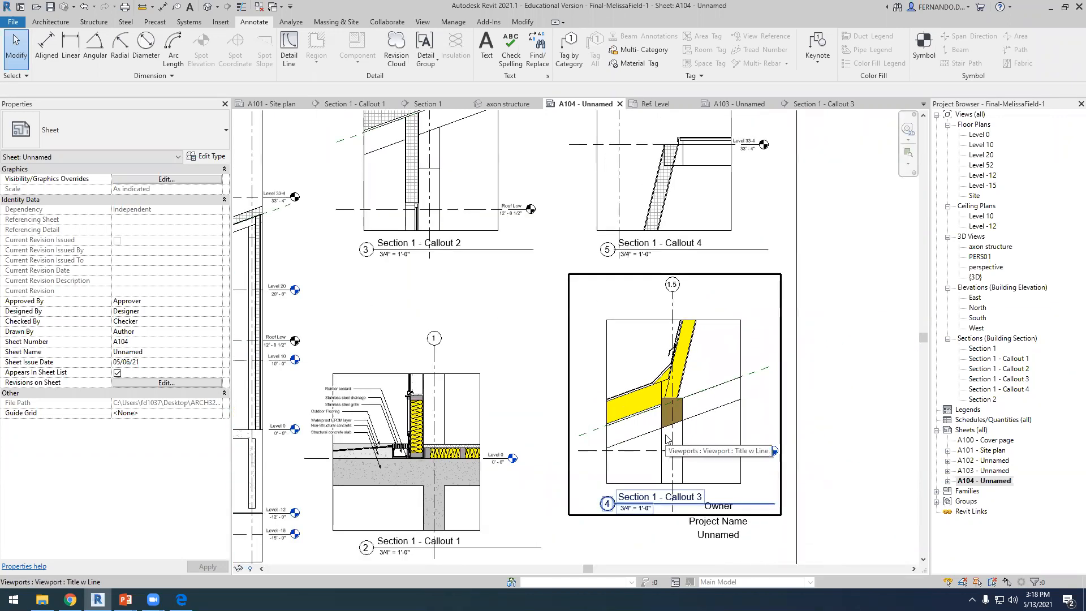
scroll(366, 458, "down", 1)
scroll(366, 458, "up", 5)
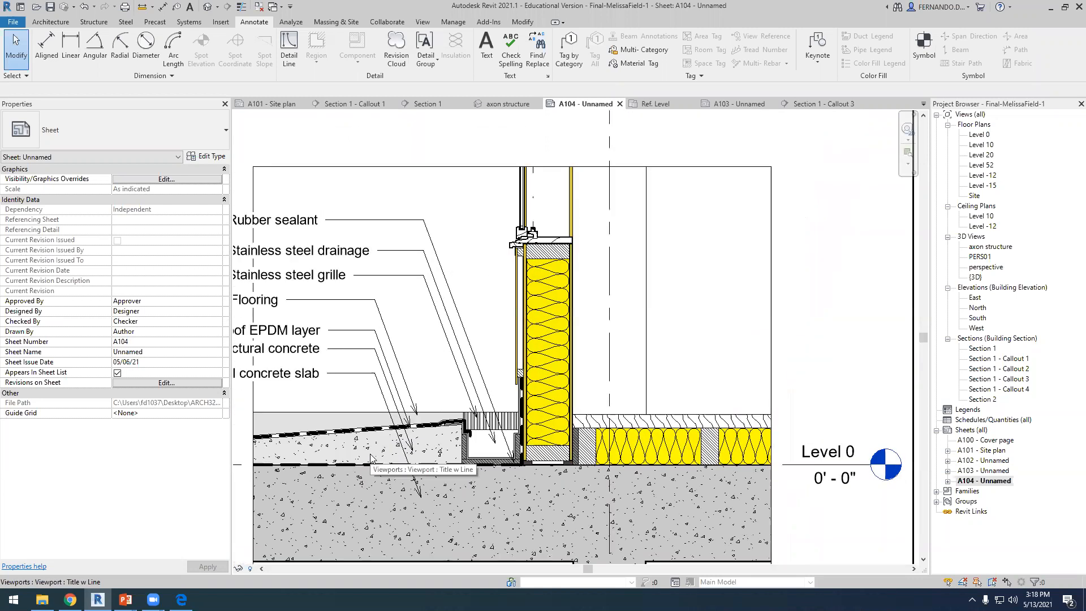
scroll(455, 435, "up", 4)
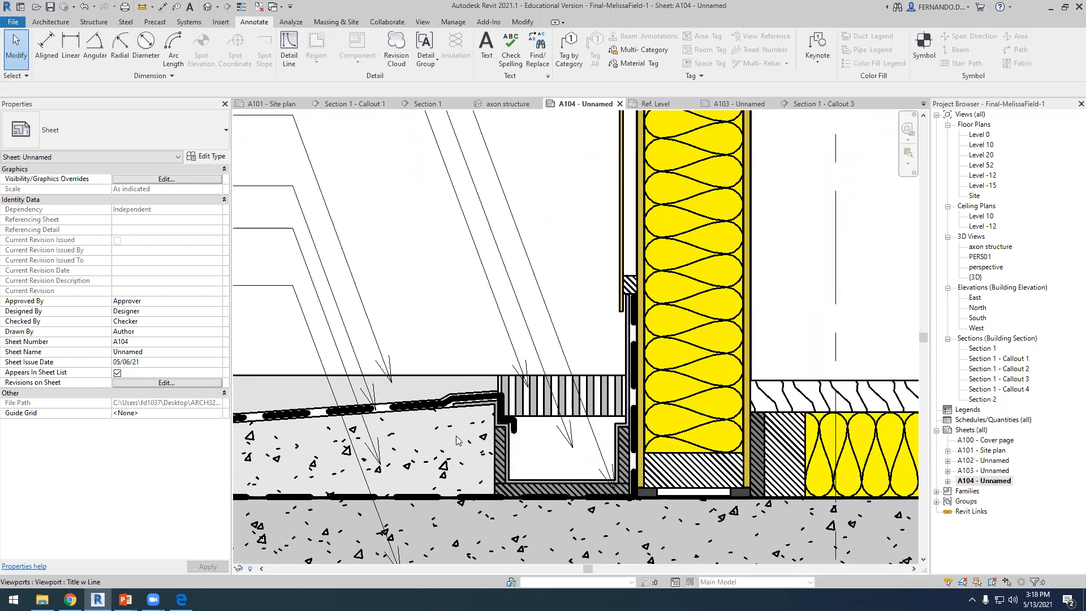
scroll(683, 434, "down", 2)
scroll(684, 437, "down", 2)
scroll(519, 402, "down", 3)
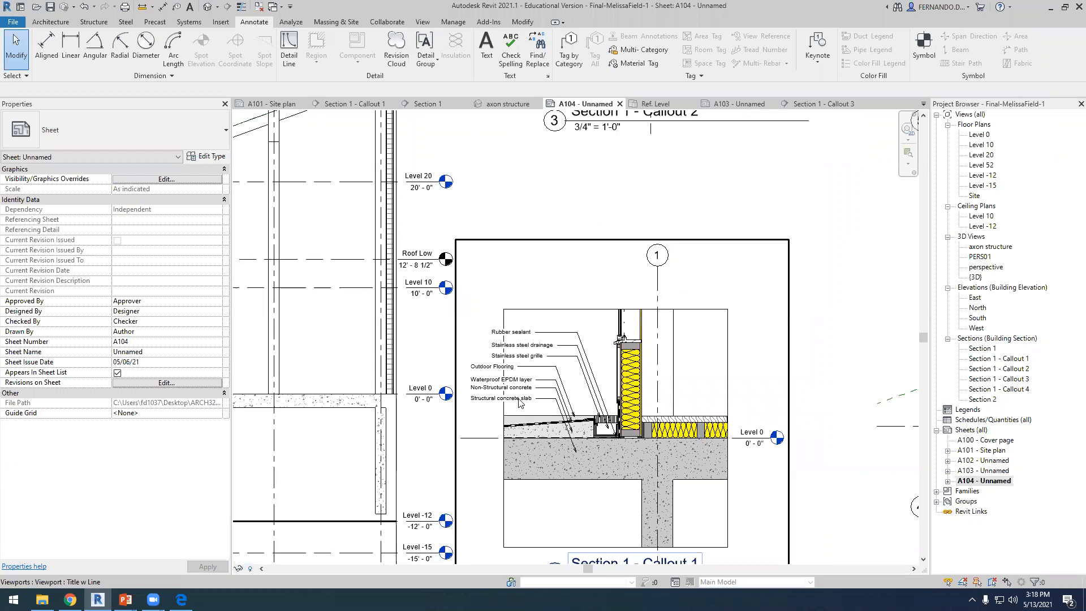
scroll(520, 402, "down", 2)
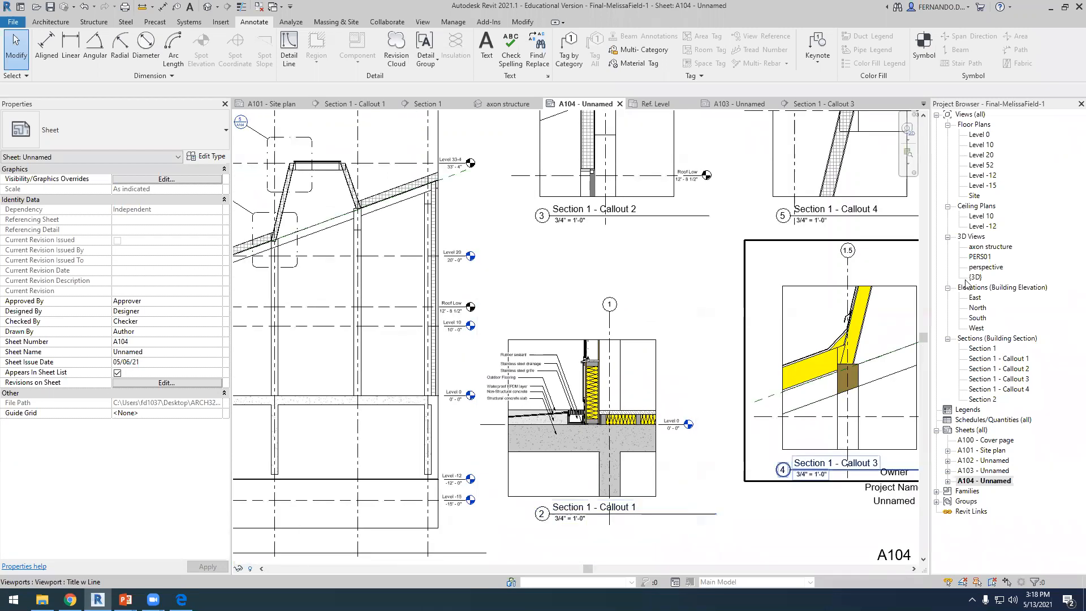
scroll(529, 253, "down", 5)
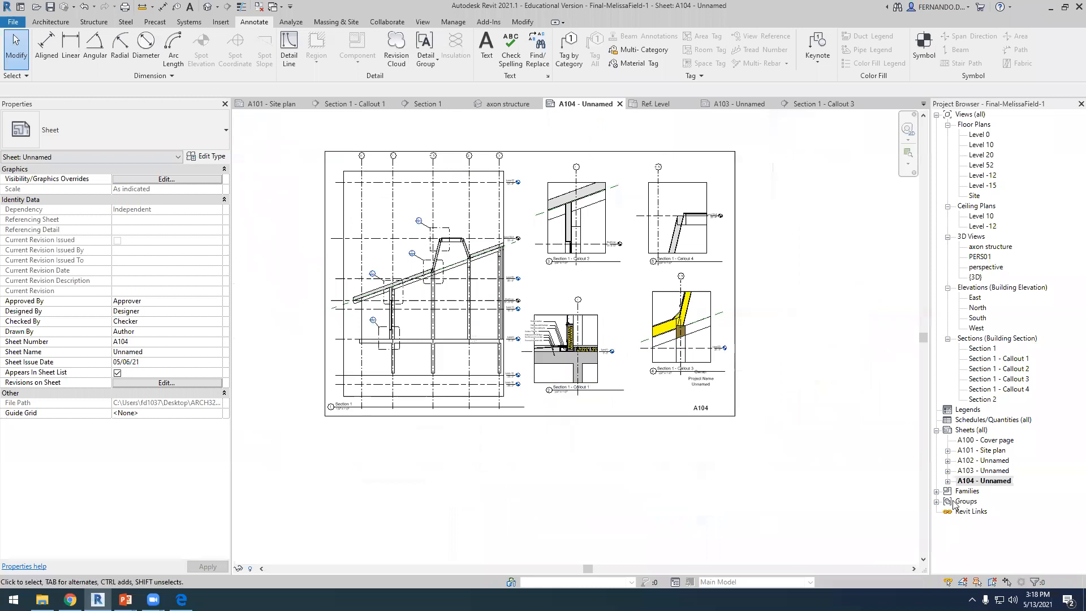
Open sheet A103 and check how the axon structure view sits within the sheet border.
double_click(984, 470)
scroll(628, 379, "down", 1)
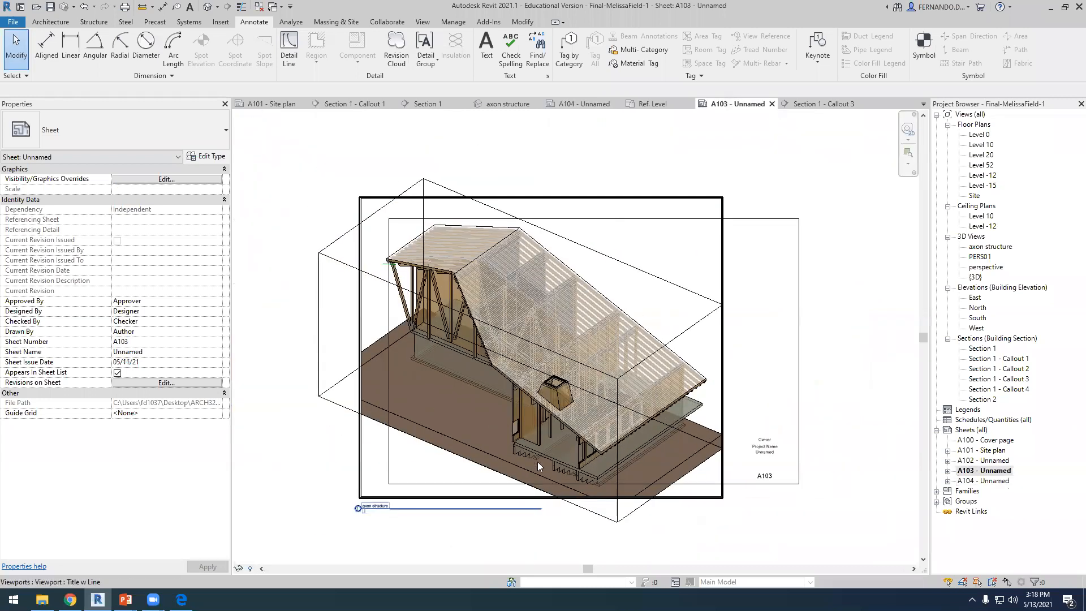
scroll(490, 461, "up", 1)
scroll(638, 532, "up", 2)
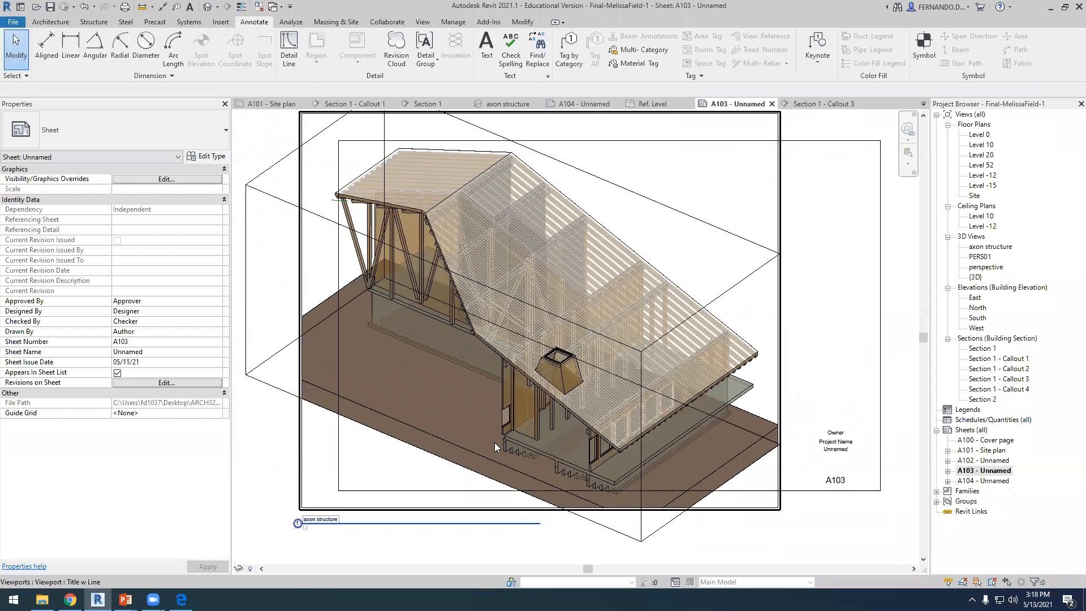
scroll(719, 532, "down", 1)
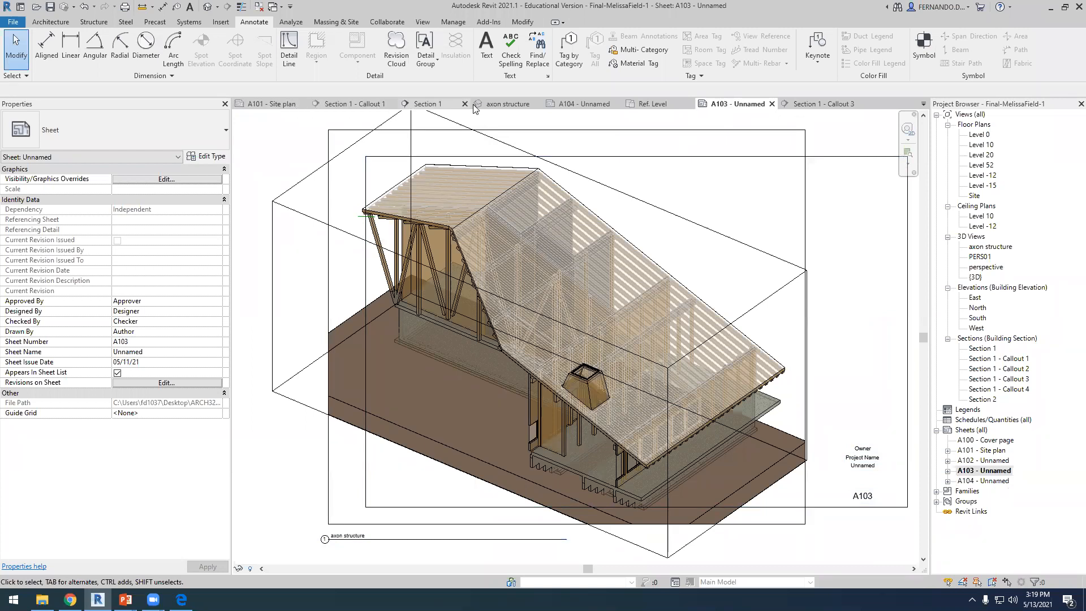
In the axon structure view, move the front face of the section box inward so it cuts through the small roof skylight.
left_click(501, 104)
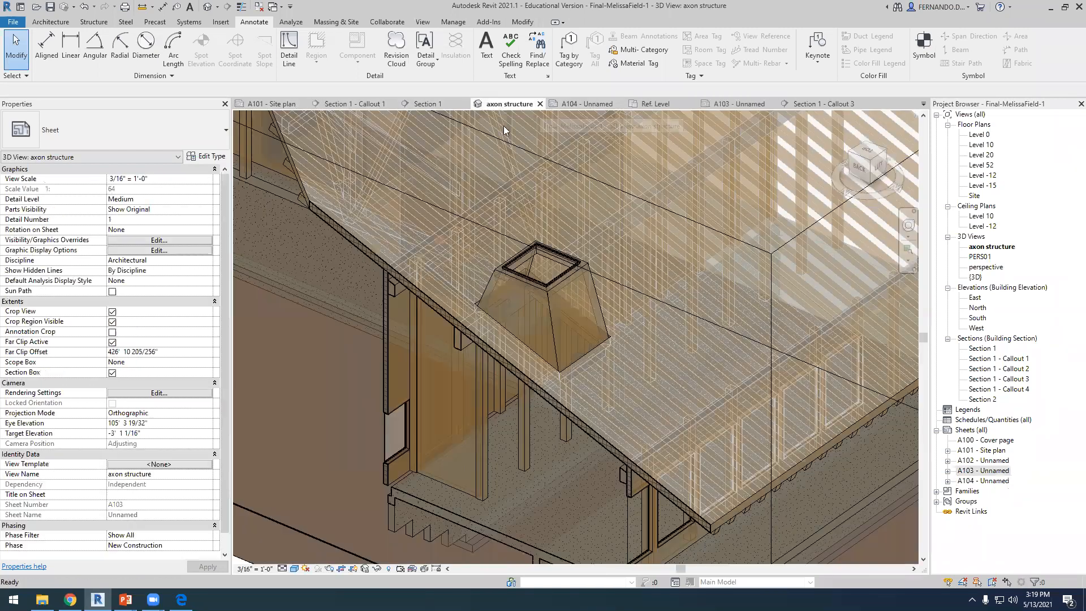
scroll(434, 485, "down", 4)
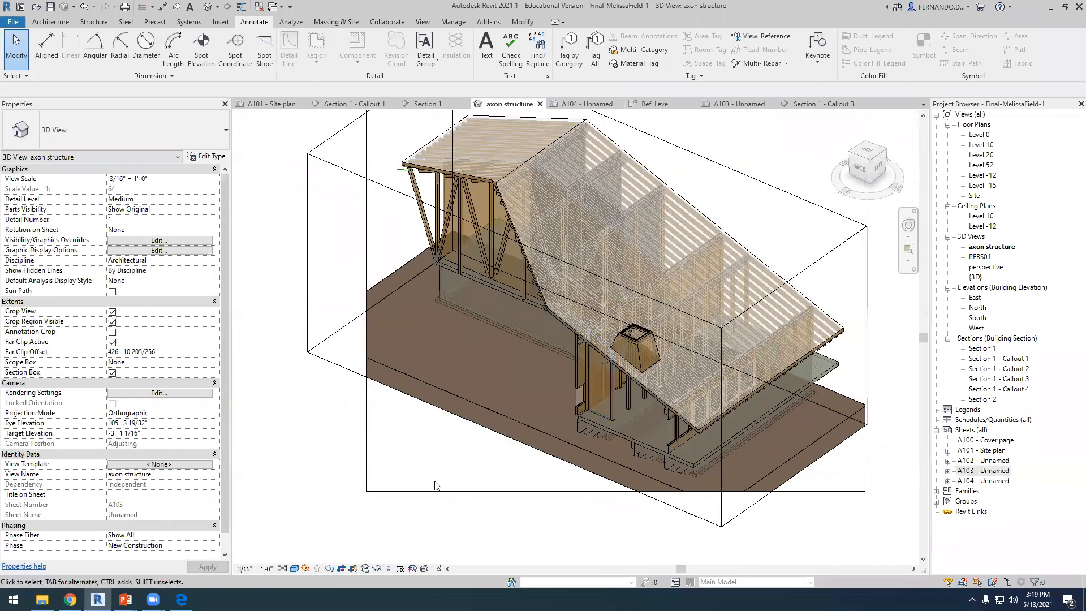
left_click(345, 369)
scroll(582, 317, "up", 2)
left_click_drag(491, 345, 512, 338)
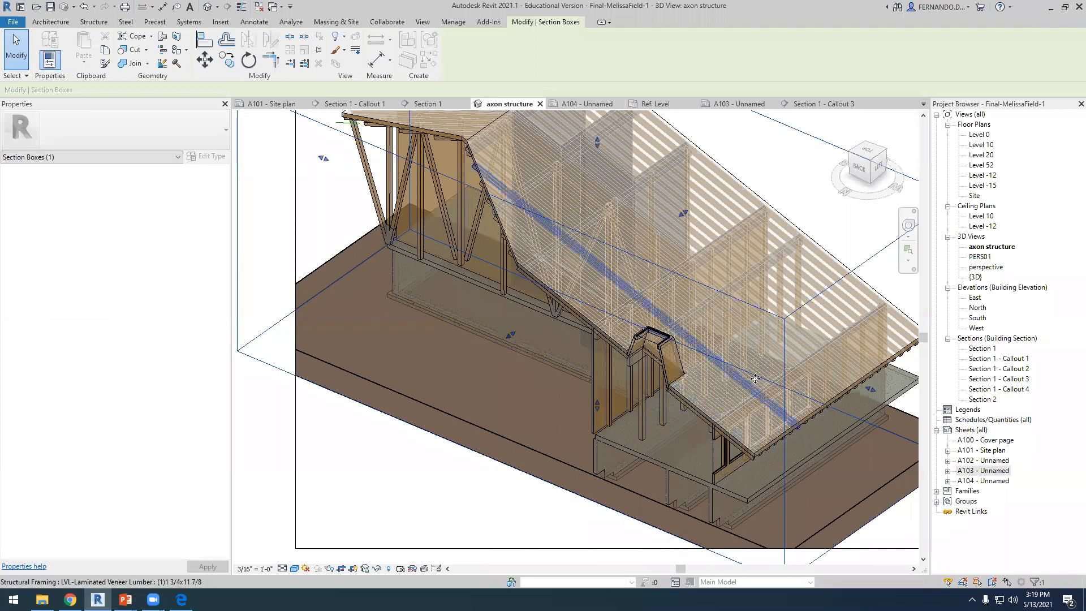
scroll(651, 351, "up", 3)
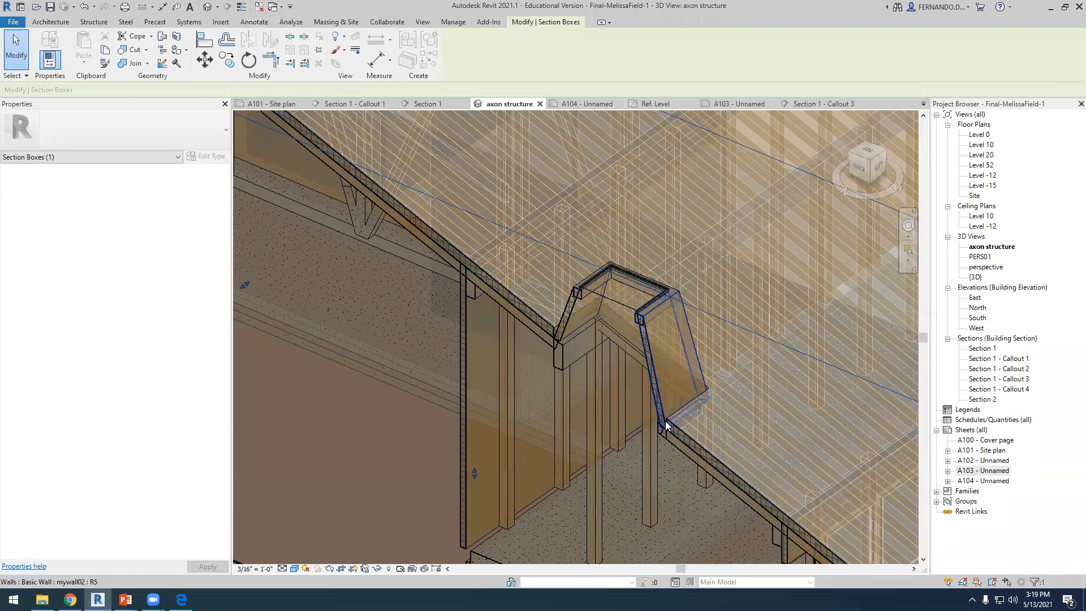
scroll(647, 339, "down", 2)
scroll(699, 441, "down", 2)
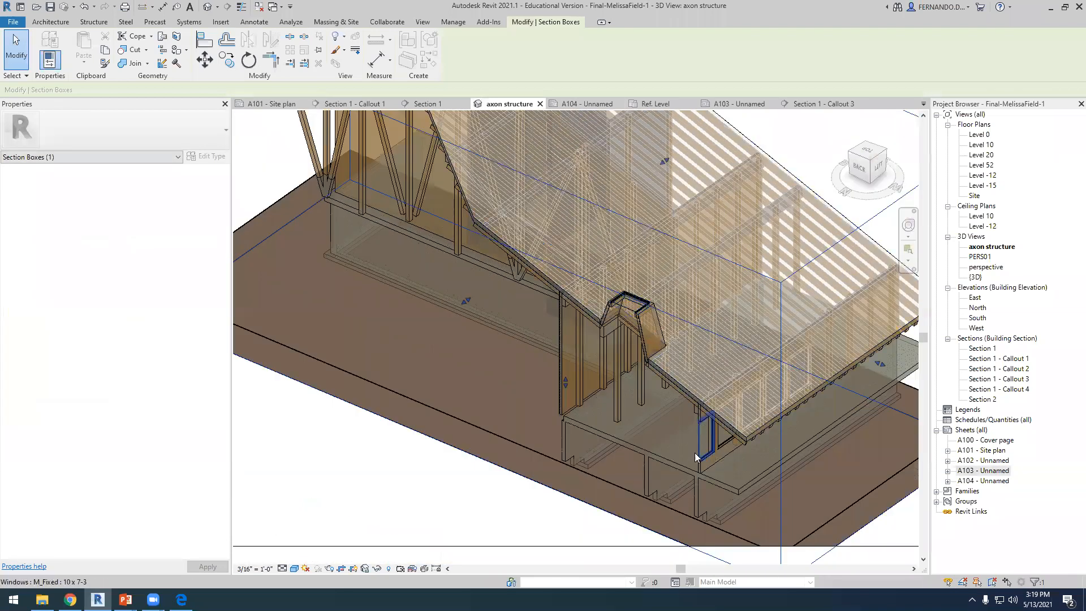
scroll(705, 469, "down", 5)
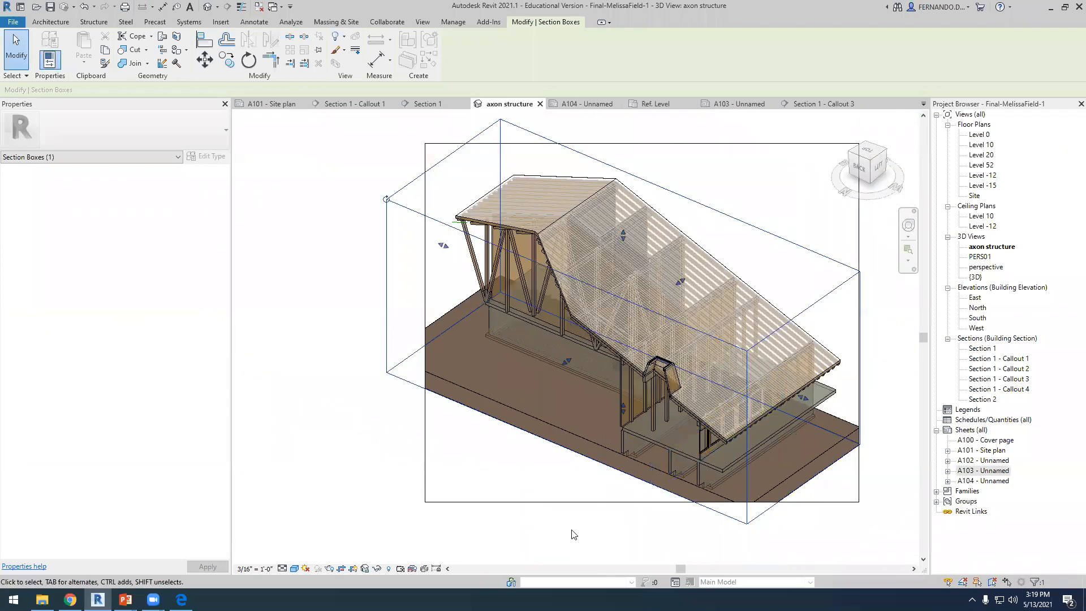
left_click(587, 537)
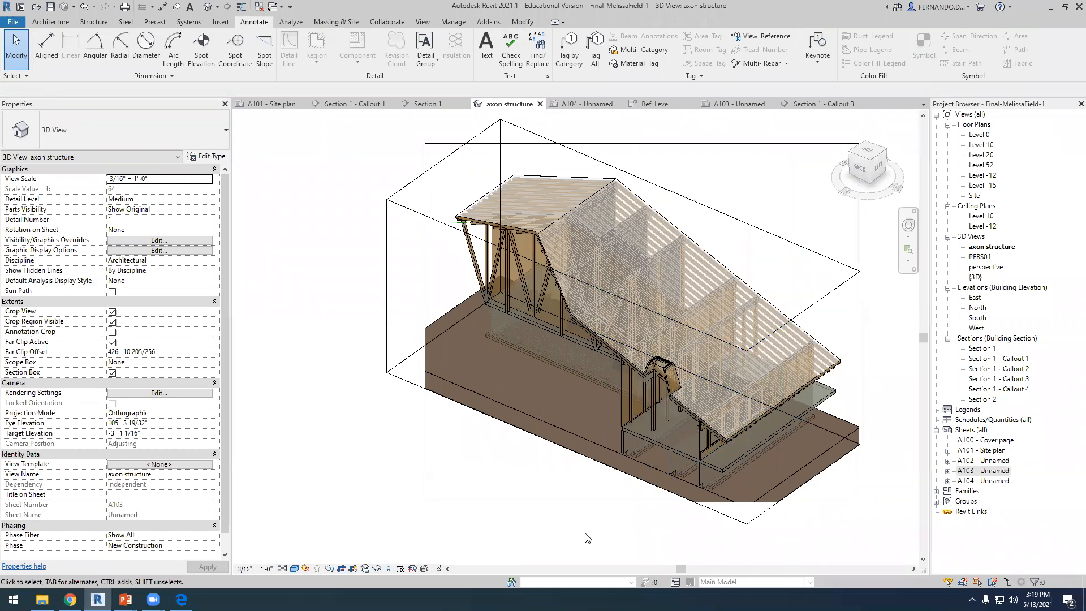
scroll(490, 480, "down", 1)
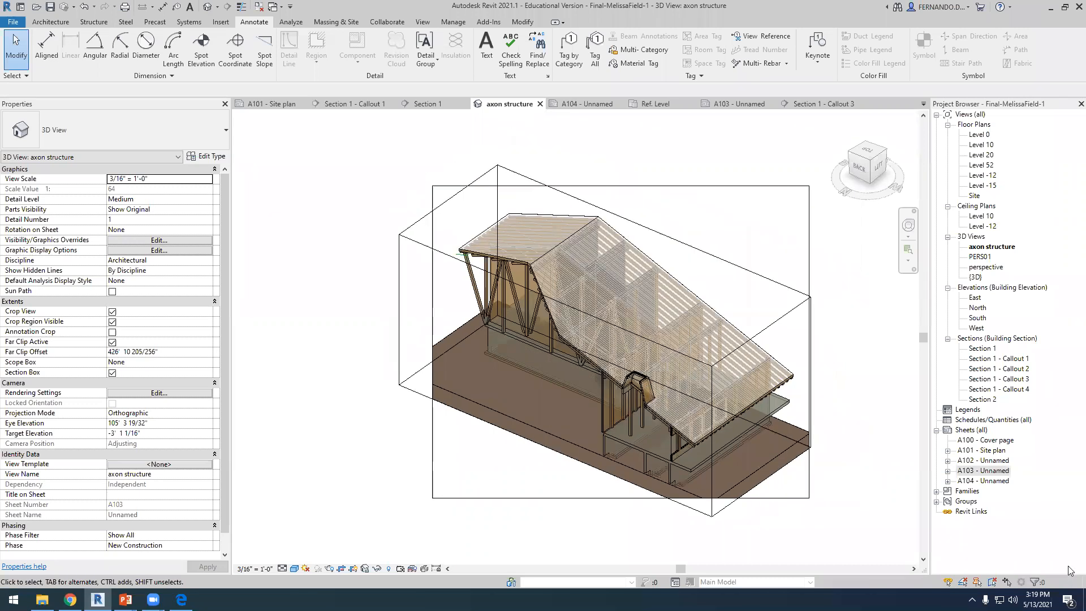
Hide the crop region and the section box outline in the axon structure view, and return to sheet A103.
double_click(987, 471)
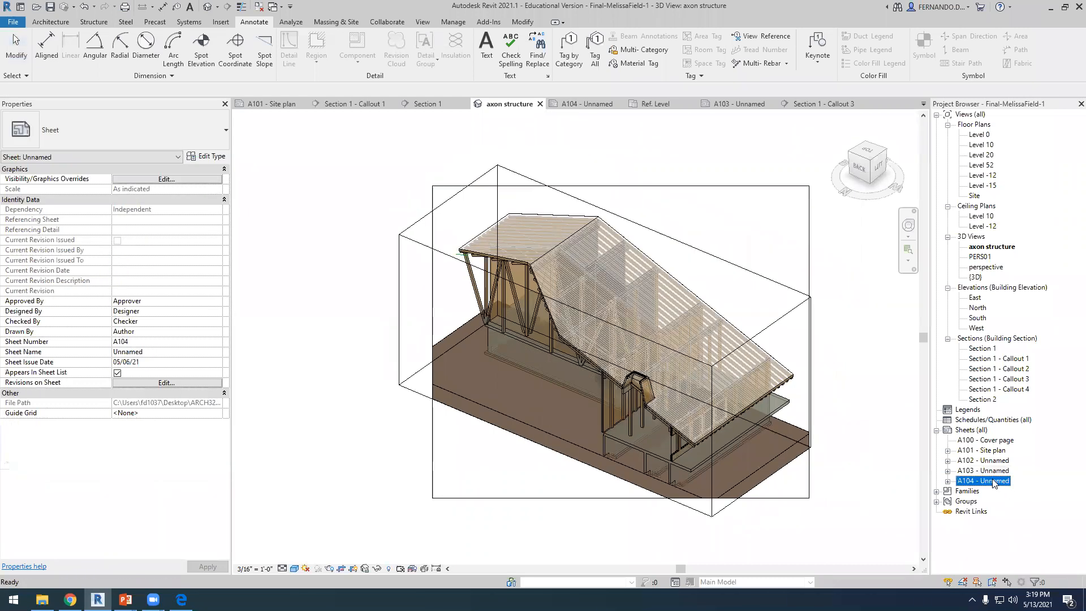
scroll(440, 433, "down", 2)
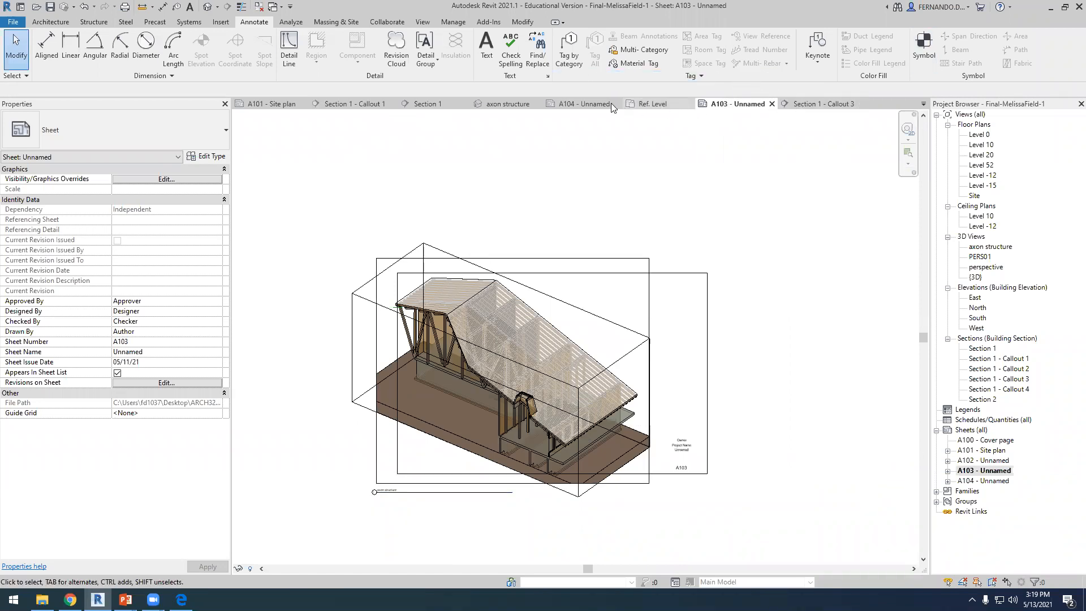
left_click(509, 104)
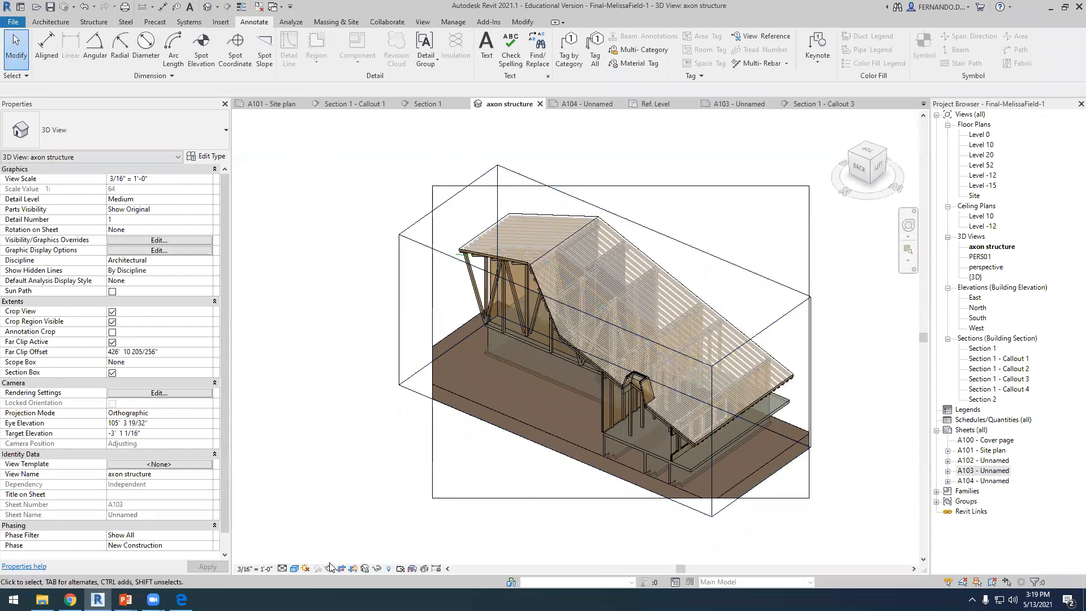
left_click(354, 568)
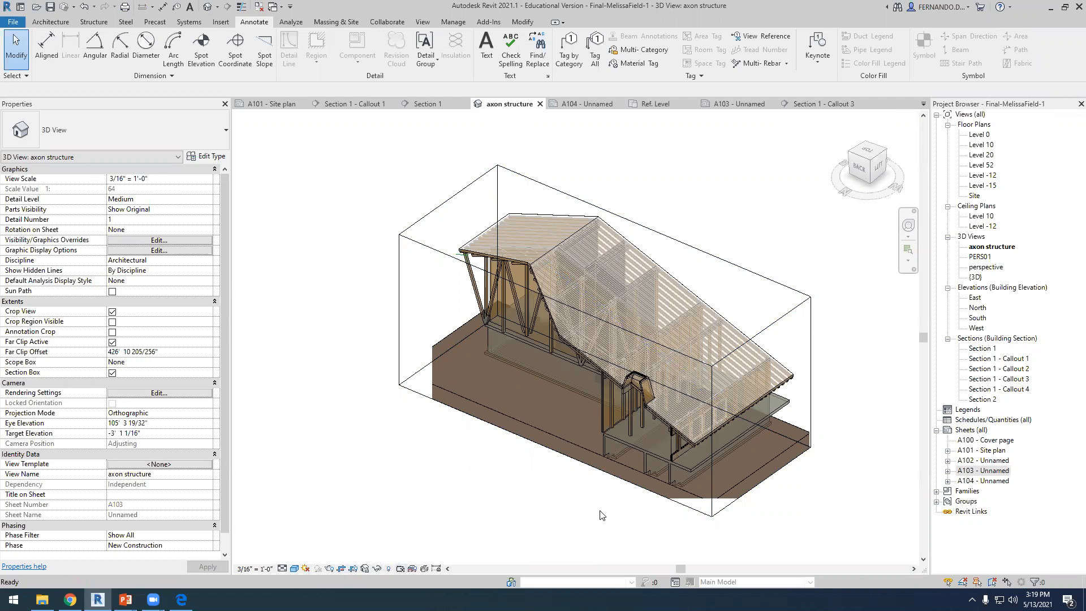
right_click(796, 297)
mouse_move(877, 347)
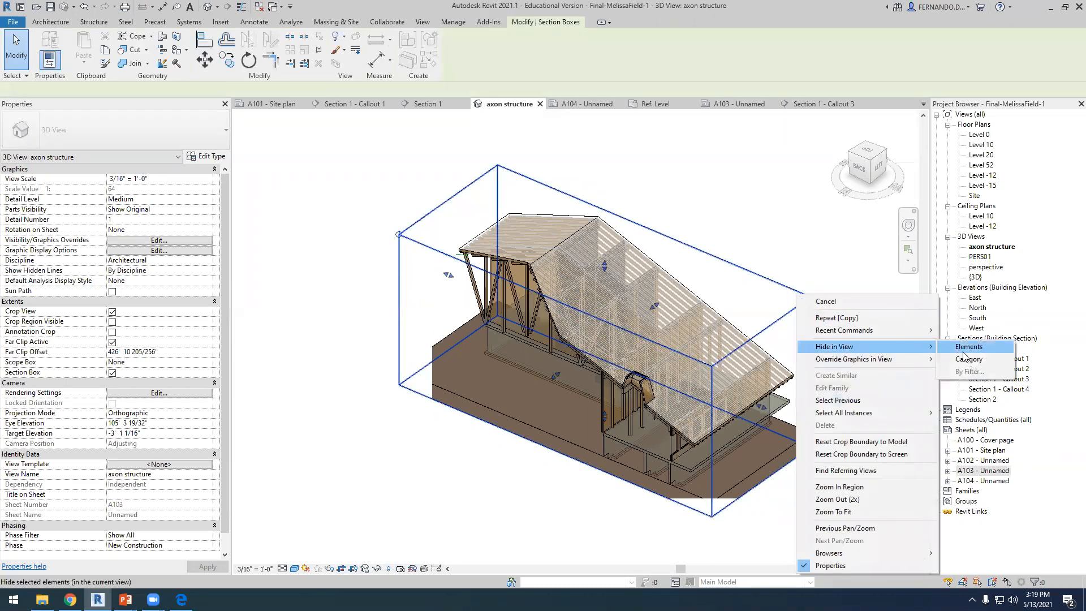
left_click(969, 349)
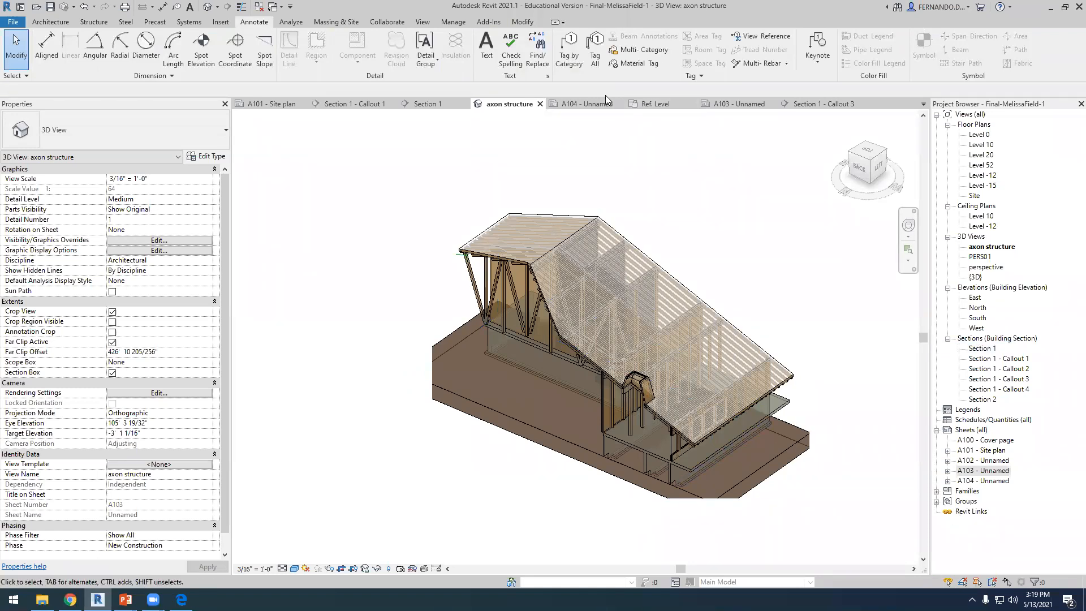
left_click(737, 104)
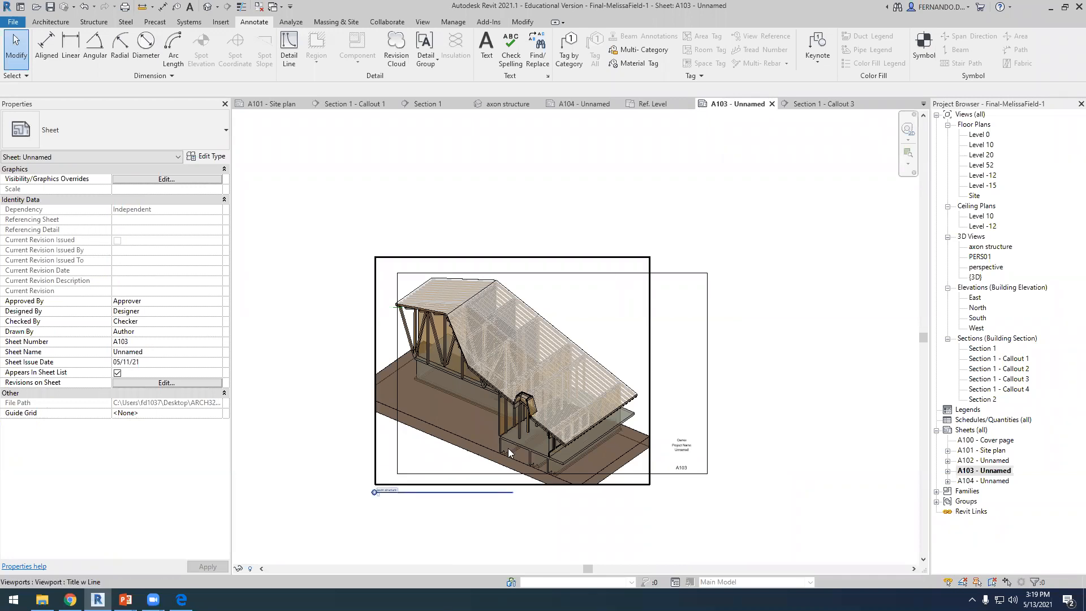
scroll(657, 276, "up", 1)
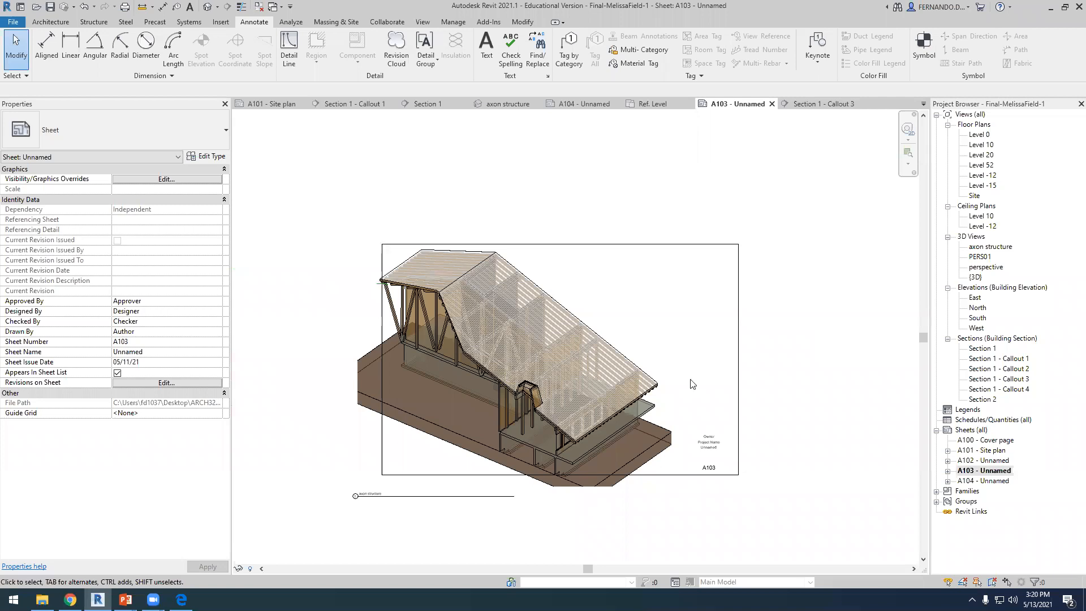
Try a view scale of 1/8" = 1'-0" for the axon structure viewport on sheet A103 and restore 3/16" = 1'-0".
left_click(585, 398)
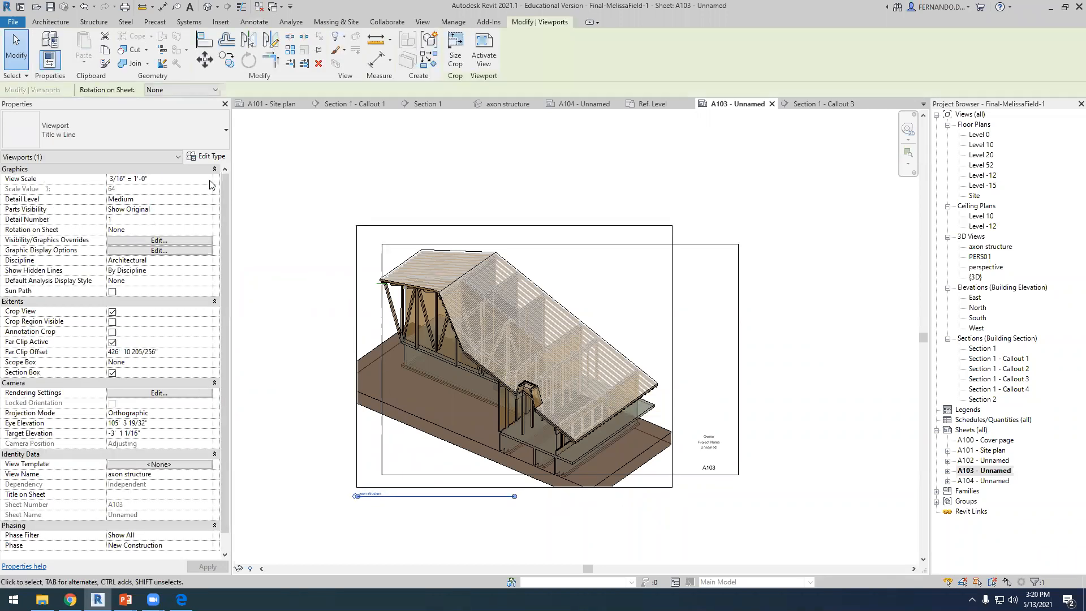
left_click(208, 179)
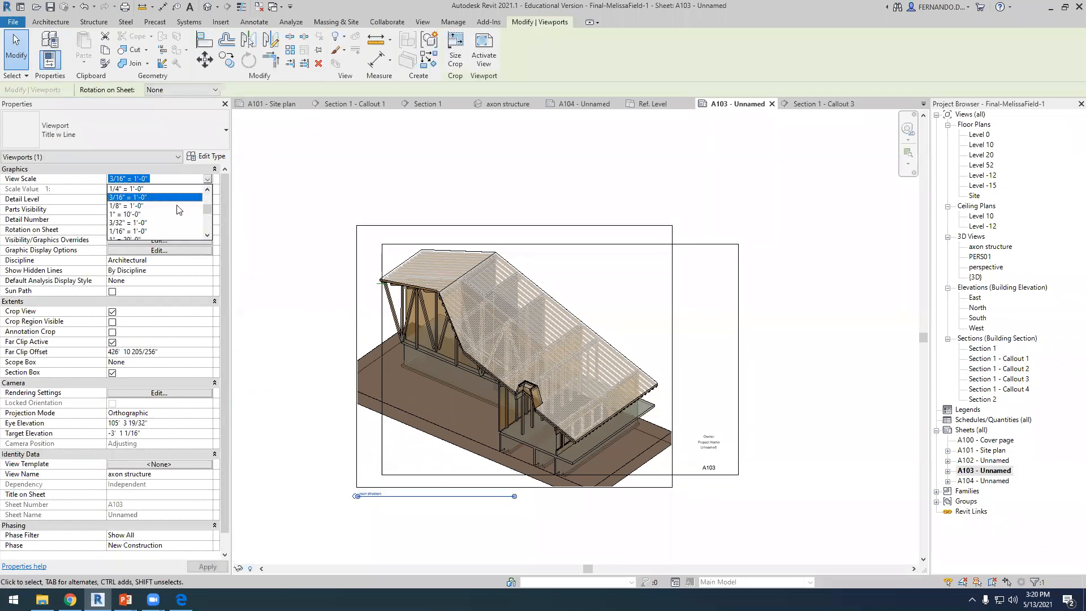
left_click(125, 206)
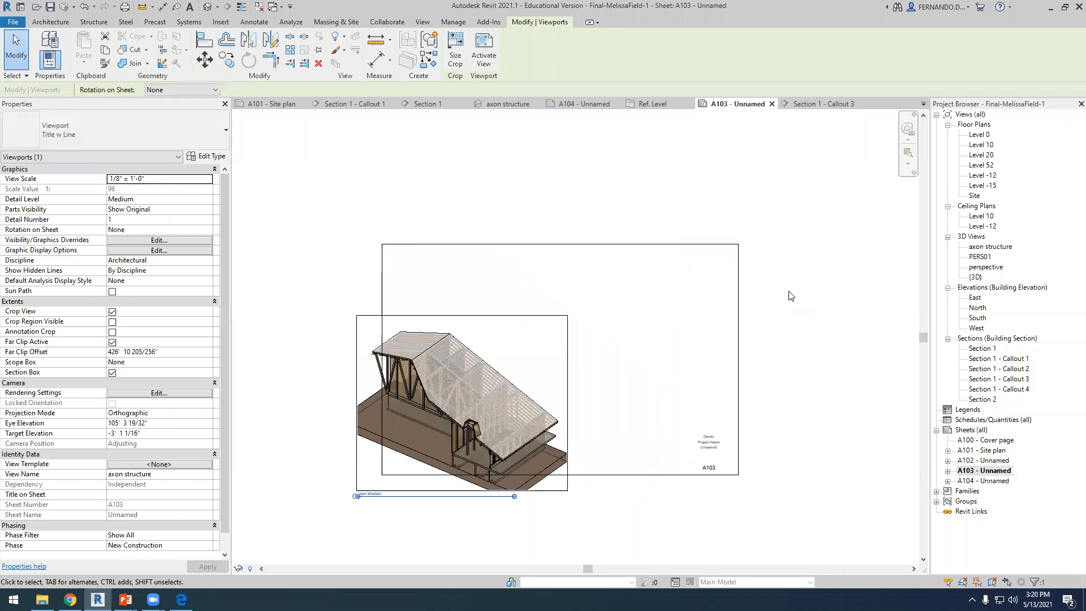
left_click(187, 180)
left_click(208, 179)
left_click(134, 226)
key("Escape")
Add a text note reading ROOF beside the axonometric on sheet A103, with a two-segment leader pointing to the sloped roof.
scroll(585, 301, "up", 5)
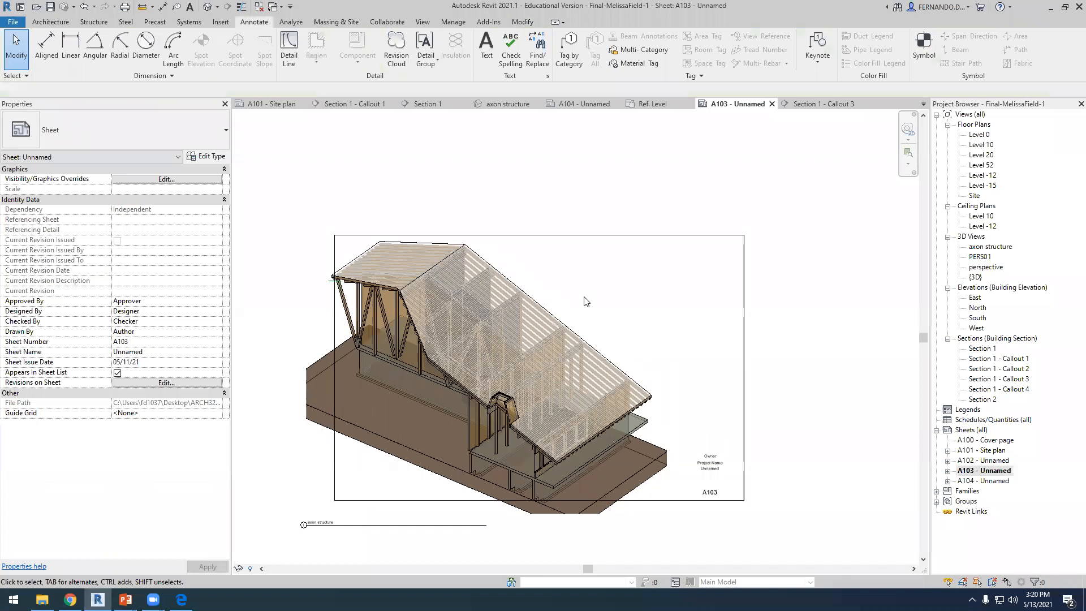
scroll(601, 334, "down", 2)
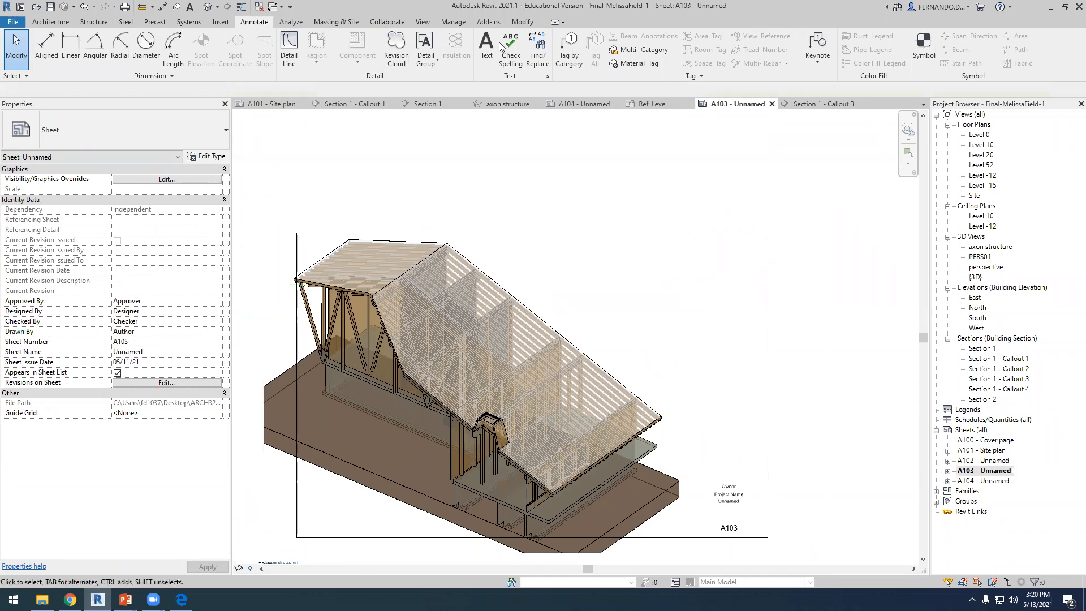
left_click(481, 50)
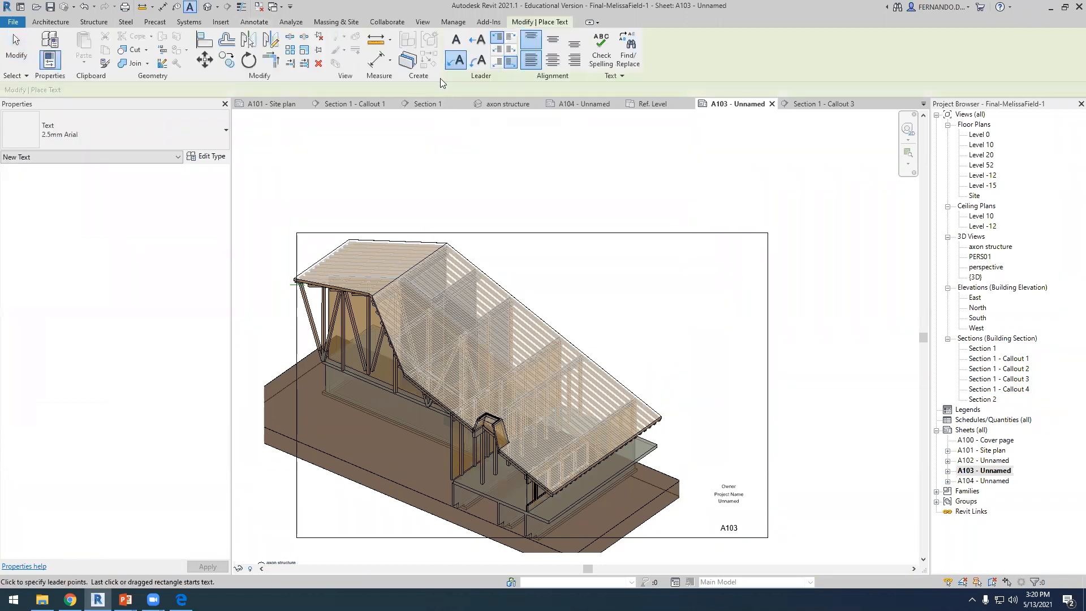
left_click(584, 371)
left_click(584, 305)
left_click(607, 306)
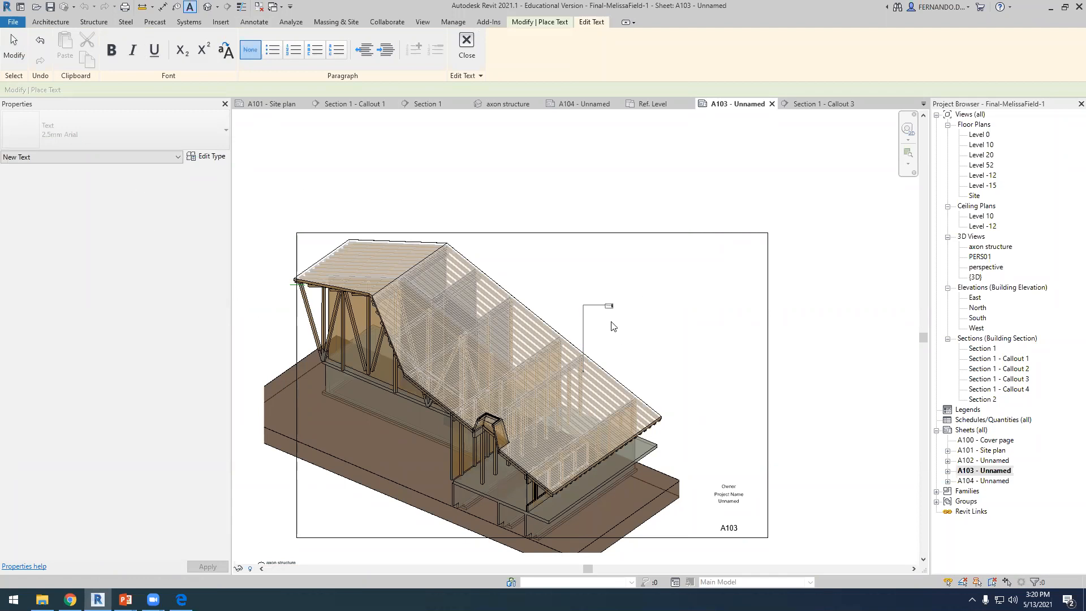
left_click(715, 320)
Finish placing the ROOF text note on sheet A103 and open its text for editing.
scroll(611, 314, "up", 5)
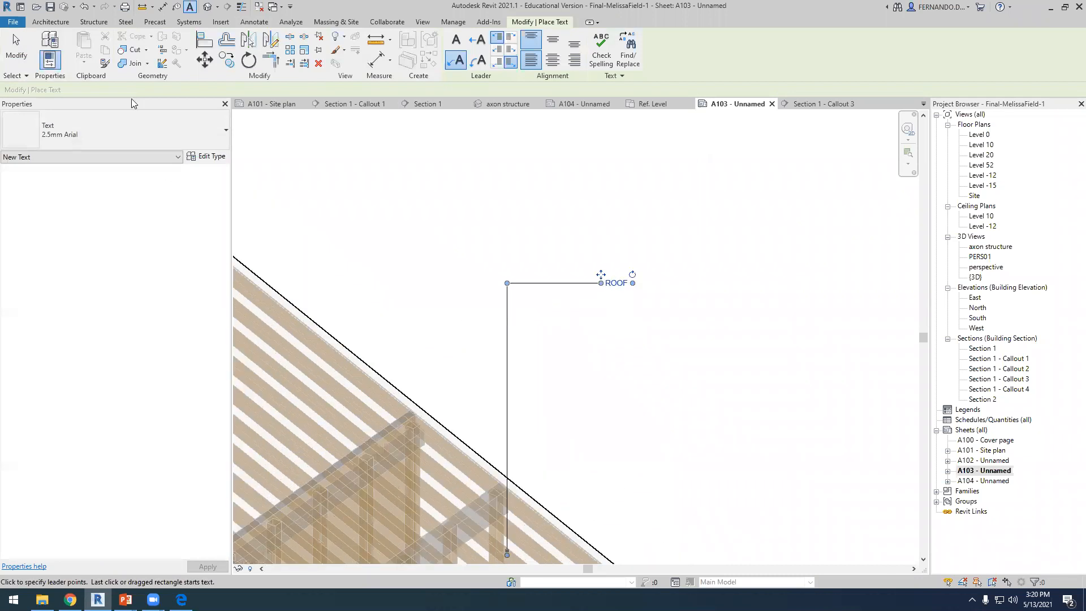
left_click(16, 51)
double_click(622, 286)
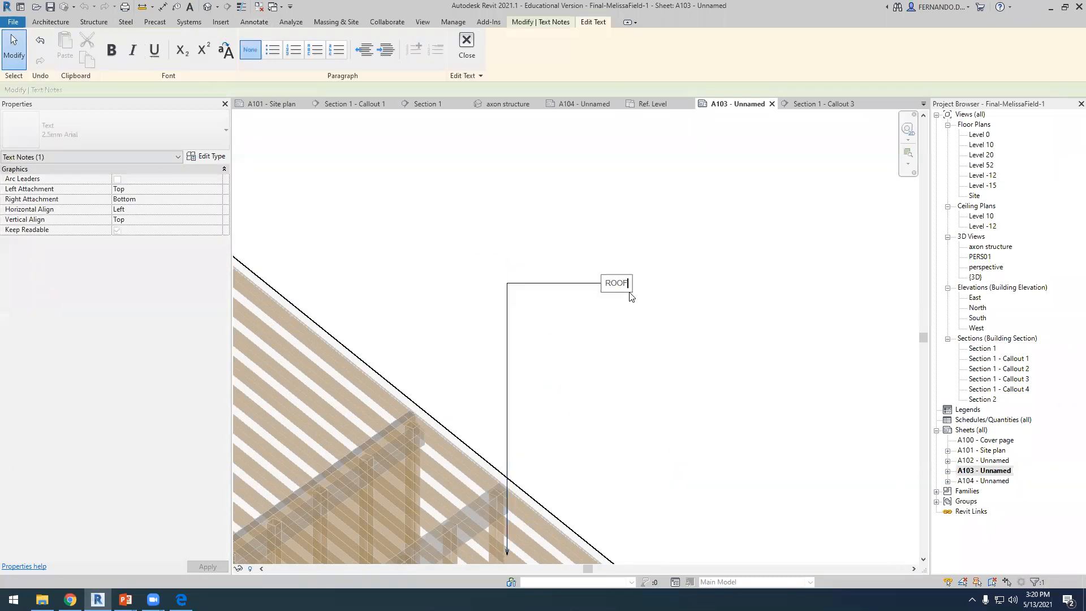
key("Return")
Switch to File Explorer and open Roof01.pdf from the Desktop folder ARCH320 > 2021-04-15.
left_click(42, 599)
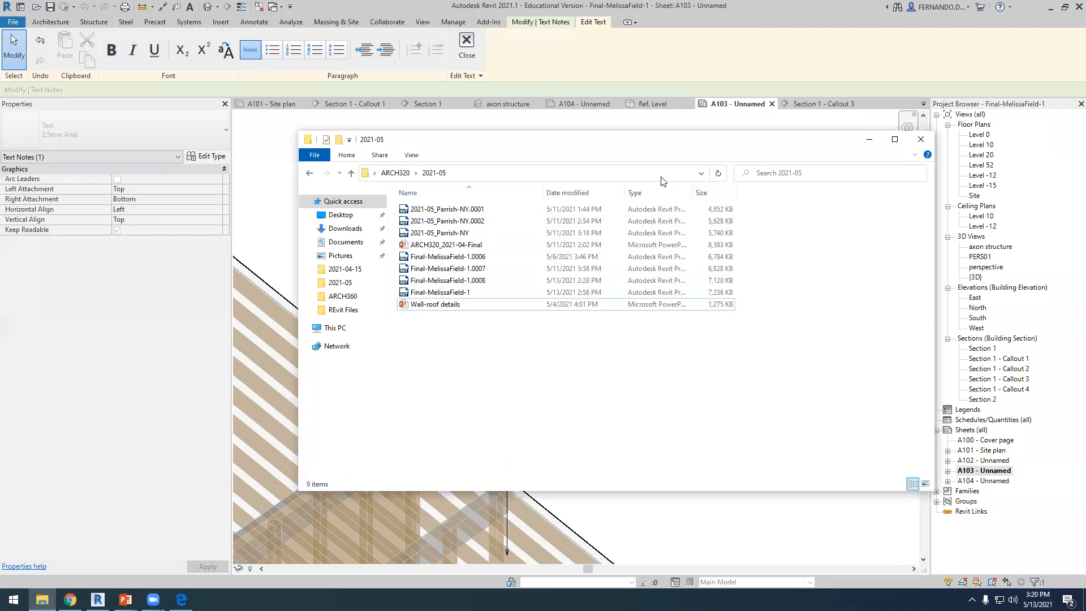
left_click(701, 173)
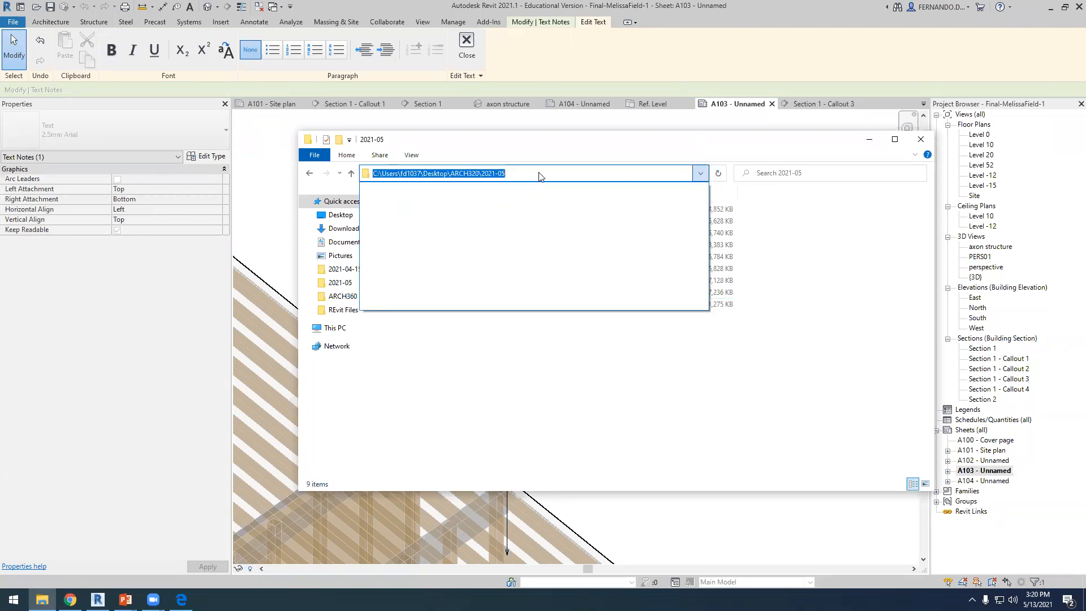
left_click(561, 142)
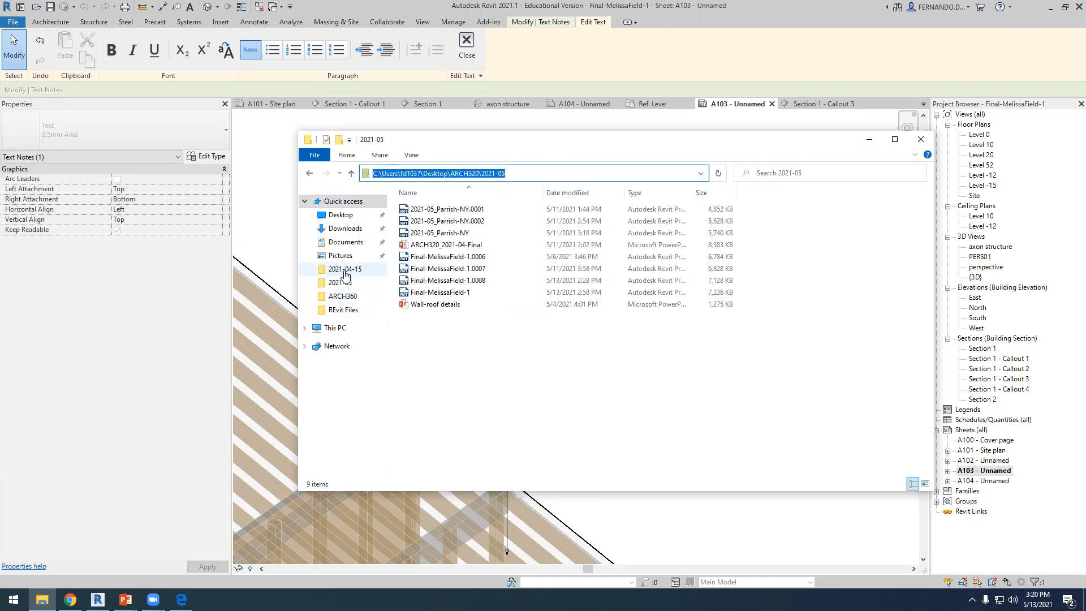
left_click(344, 296)
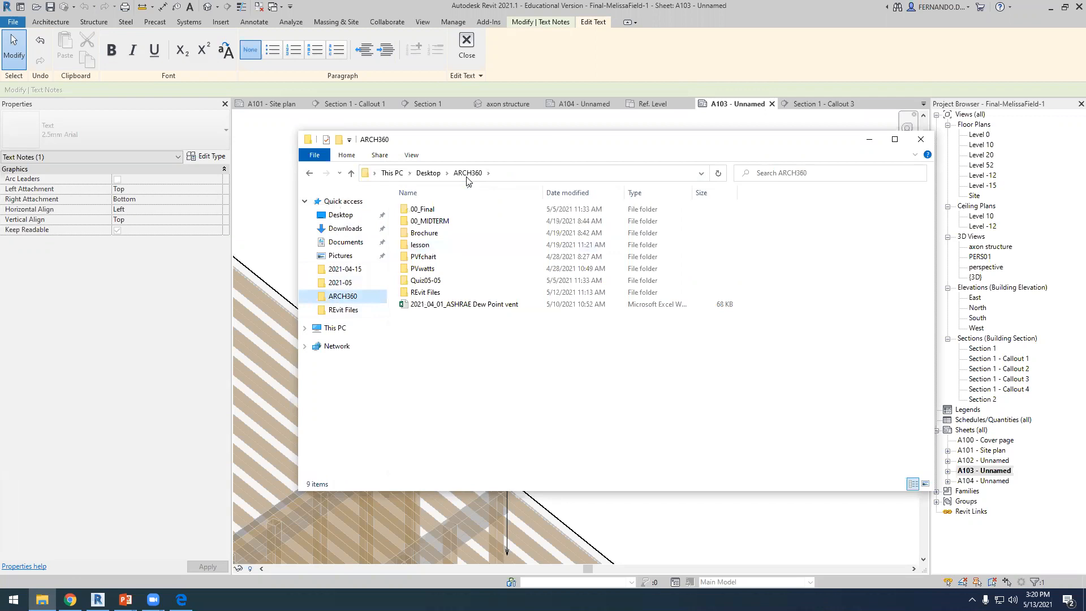
left_click(428, 173)
double_click(427, 222)
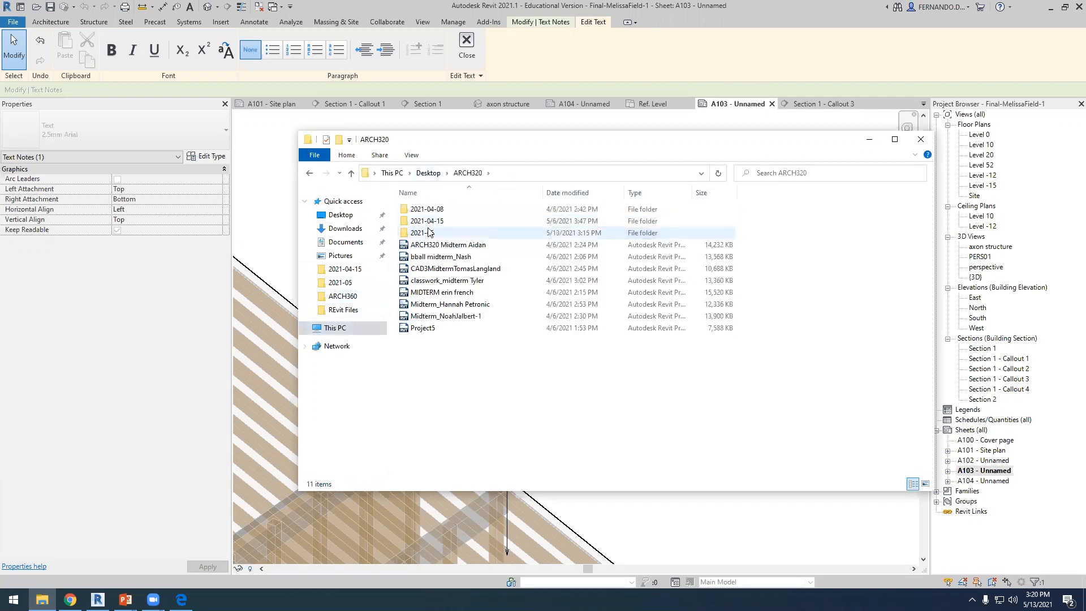
double_click(428, 222)
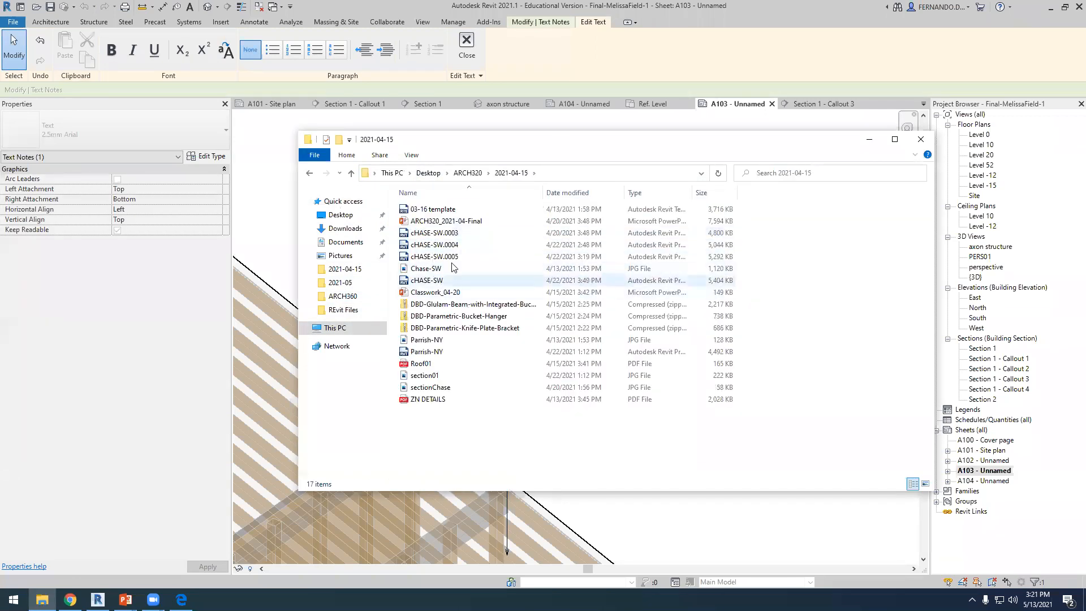
left_click(420, 367)
double_click(419, 365)
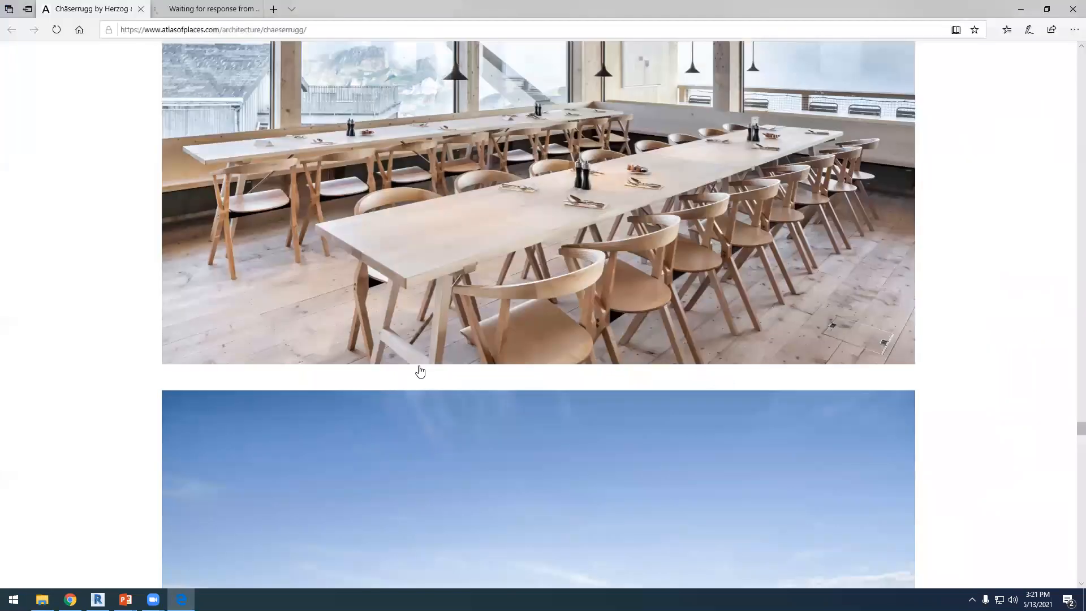
Copy the full Roof Build-up description in Roof01.pdf, from the heading through item 5 on plywood.
scroll(458, 352, "down", 1)
scroll(458, 352, "down", 1)
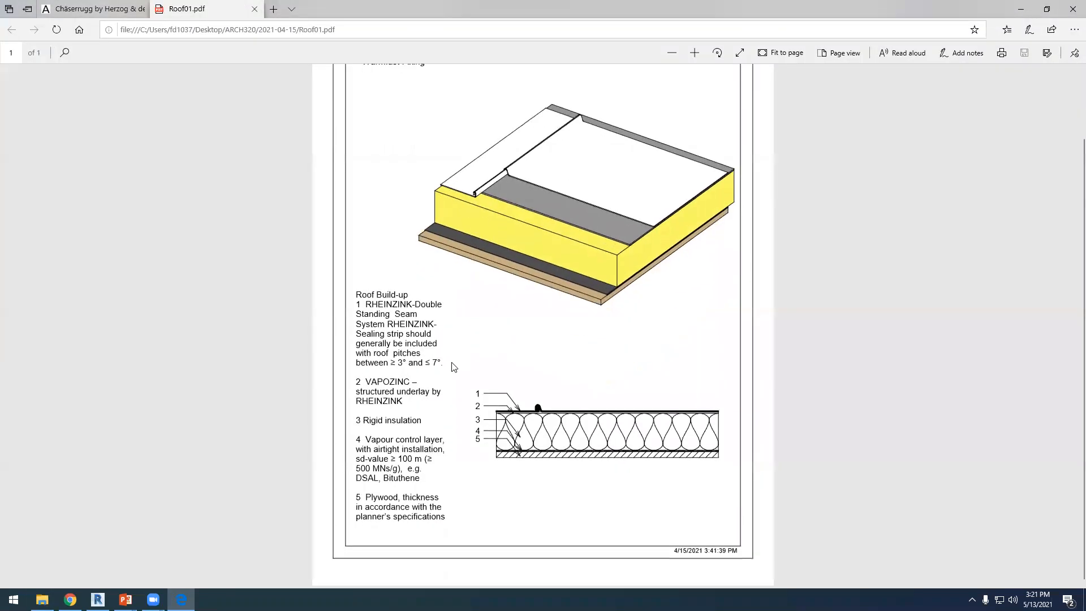
left_click_drag(446, 517, 354, 296)
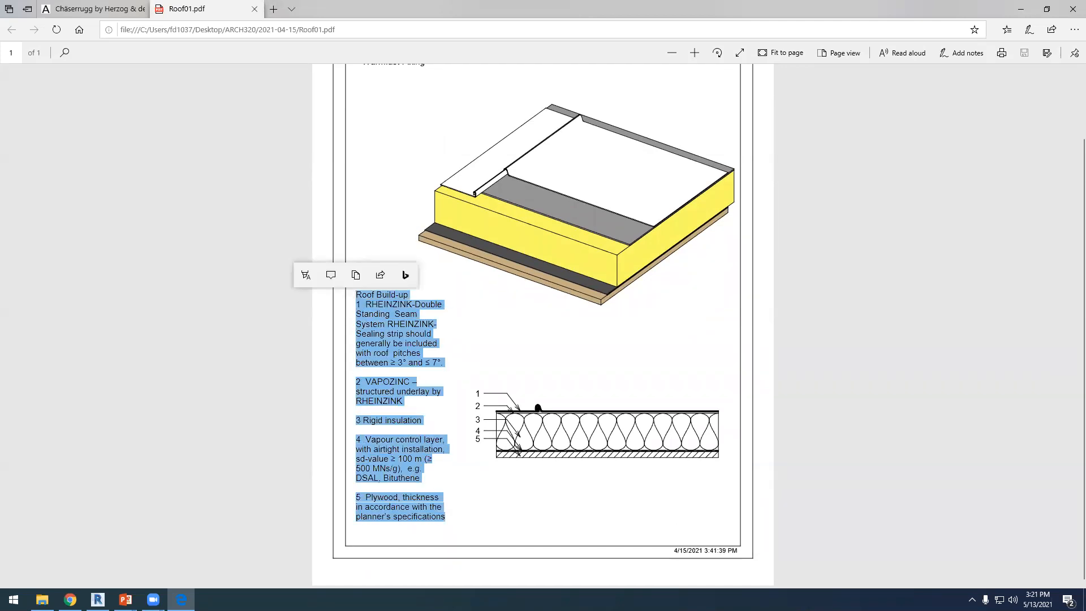
Switch back to Revit and replace the word ROOF in the note with the copied roof build-up description.
left_click(125, 599)
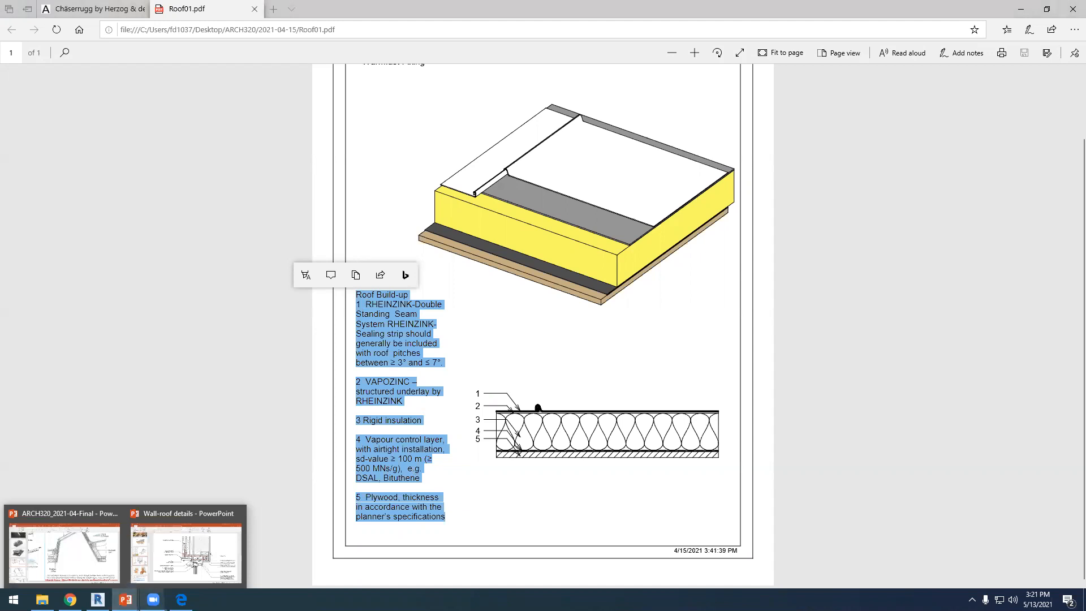
left_click(97, 600)
left_click_drag(629, 287, 607, 286)
type("Roof Build-up 1 RHEINZINK-Double Standing Seam System RHEINZINKSealing strip should generally be included with roof pitches between ≥ 3° and ≤ 7° 2 VAPOZINC – structured underlay by RHEINZINK 3 Rigid insulation 4 Vapour control layer, with airtight installation, sd-value ≥ 100 m (≥ 500 MNs/g), e.g. DSAL, Bituthene 5 Plywood, thickness in accordance with the planner's specifications")
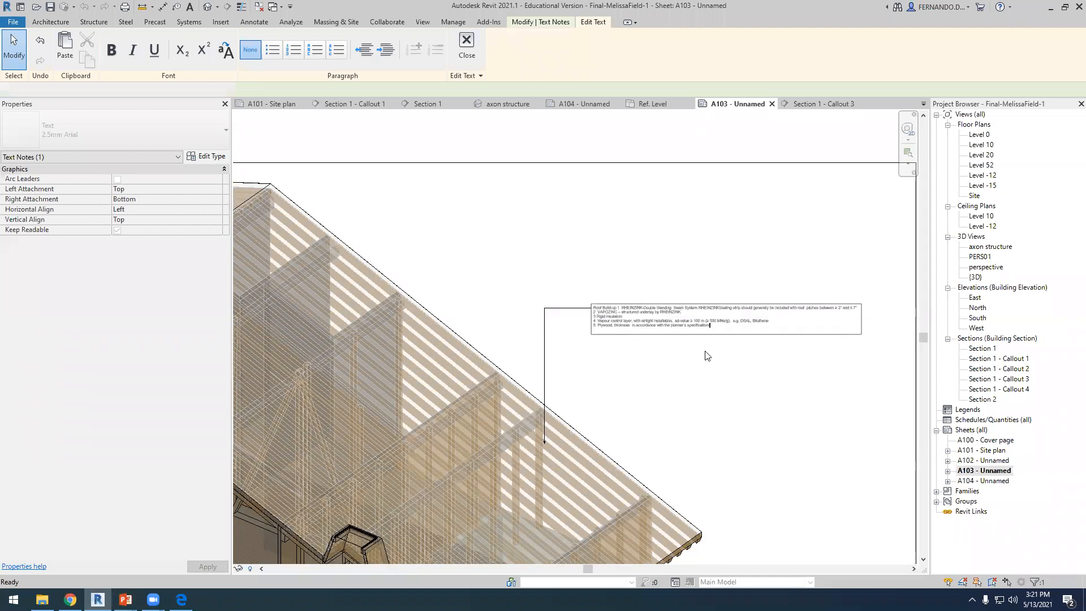
Narrow the roof build-up note to about half its width so its text wraps, and finish editing it.
left_click(703, 337)
left_click_drag(863, 322, 727, 323)
left_click(647, 357)
scroll(647, 357, "up", 5)
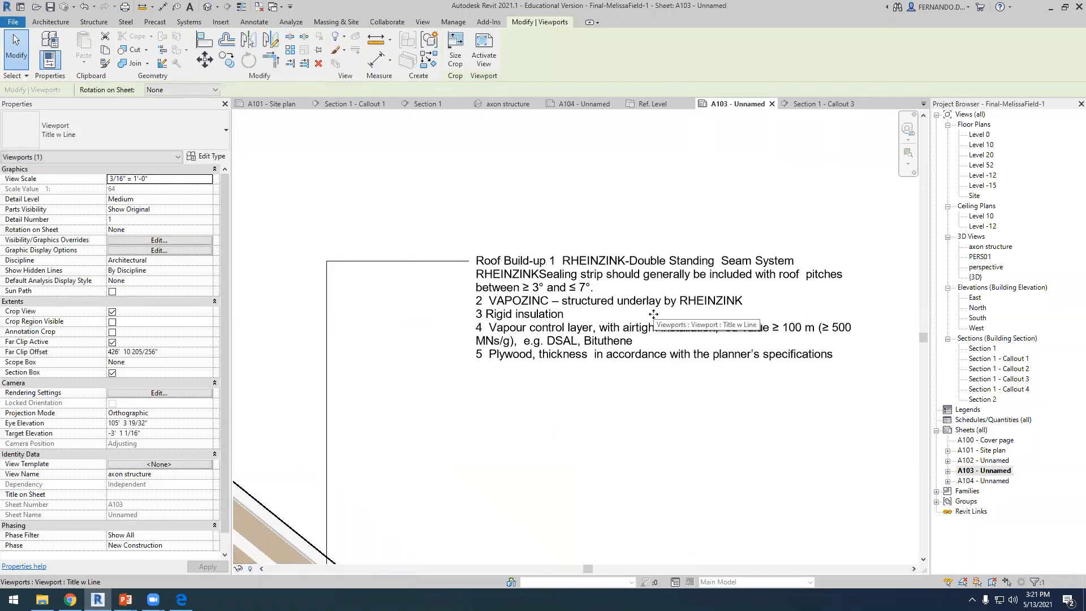
double_click(552, 262)
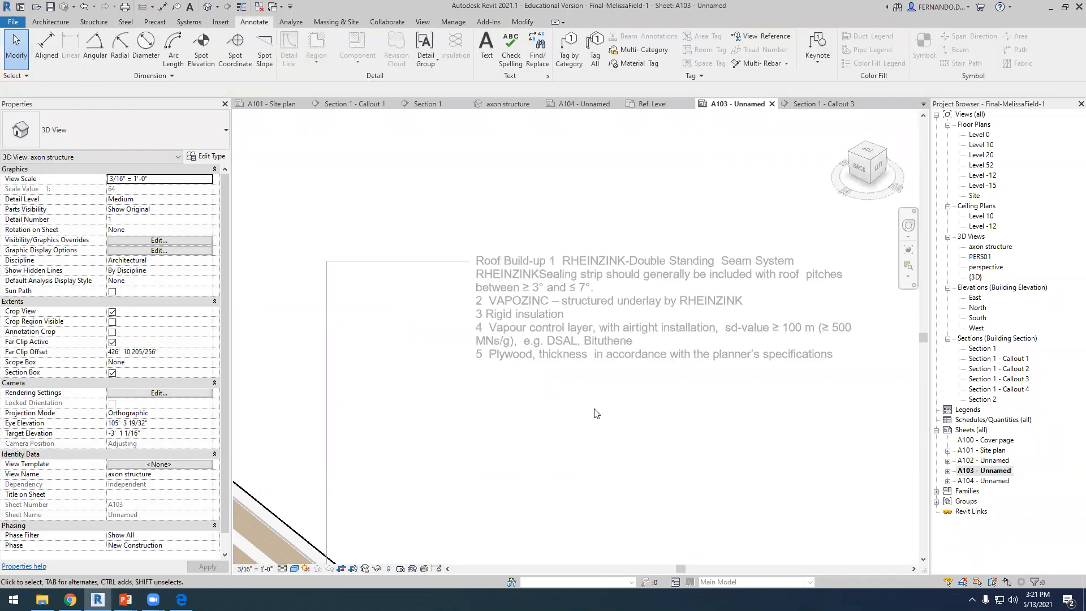
scroll(549, 325, "down", 3)
double_click(853, 377)
Reopen the roof note's text and put a blank line between the Roof Build-up heading and item 1.
left_click(568, 315)
double_click(568, 315)
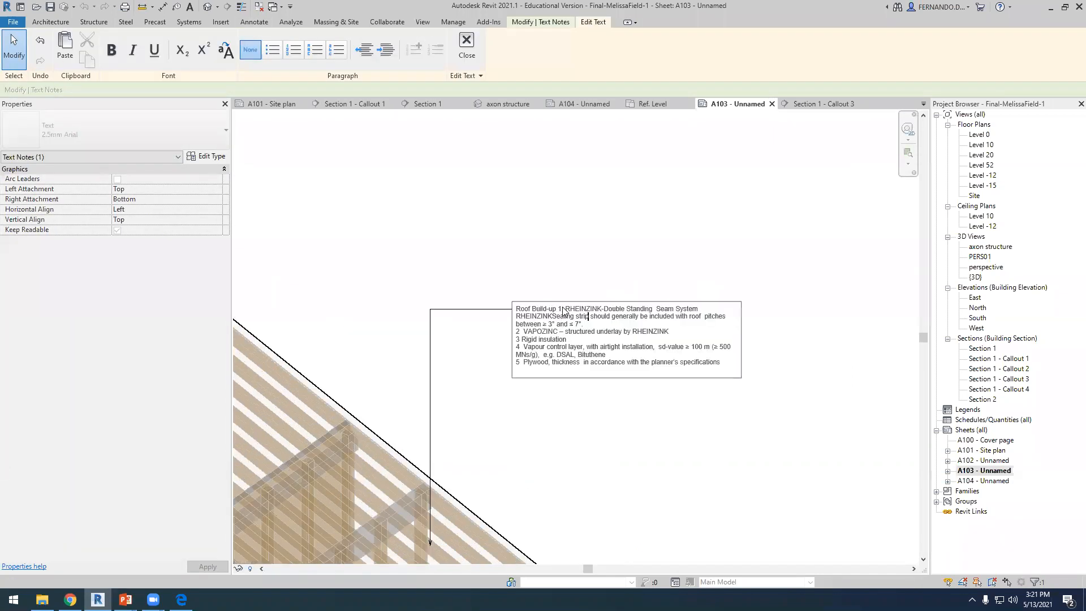
left_click(559, 310)
key("Return")
key("Return")
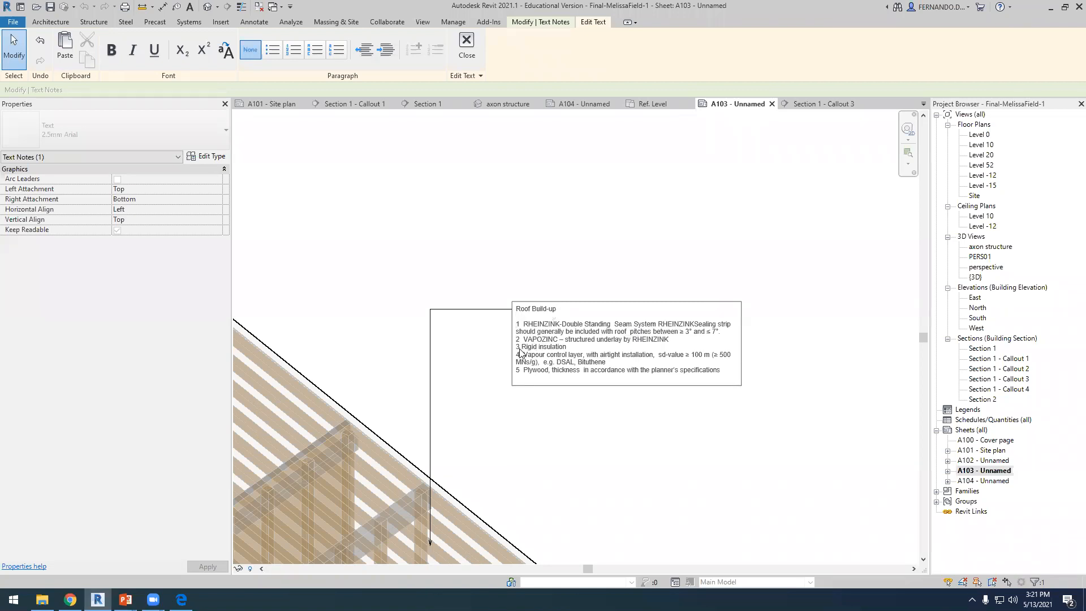
Insert blank lines between items 1 through 5 of the roof build-up note and close the text editor.
key("Down")
key("Down")
key("Return")
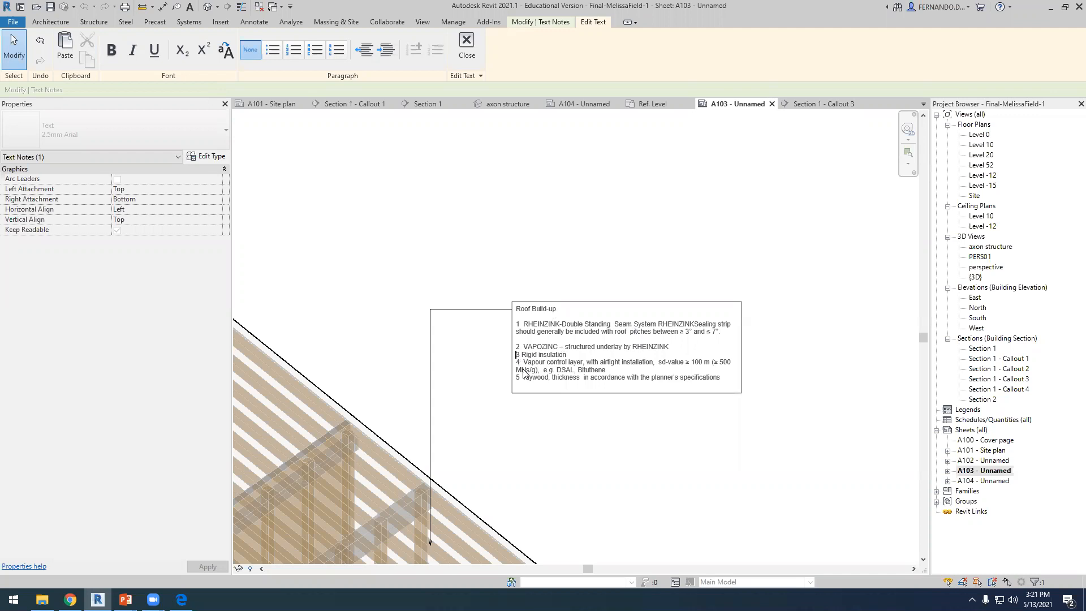
key("Return")
key("Down")
key("Return")
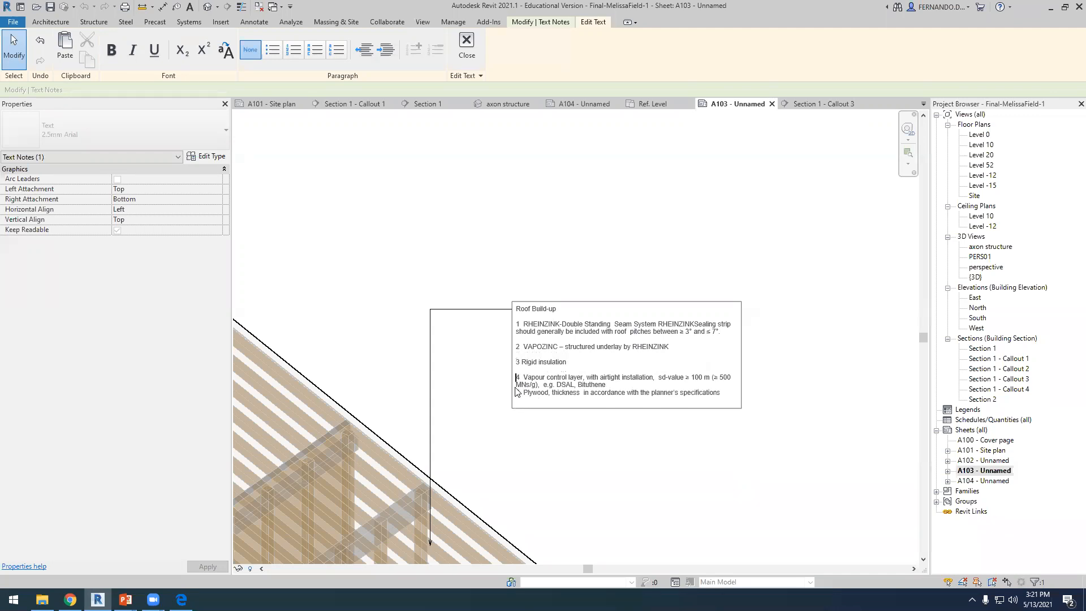
key("Down")
key("Down")
key("Return")
scroll(621, 357, "down", 1)
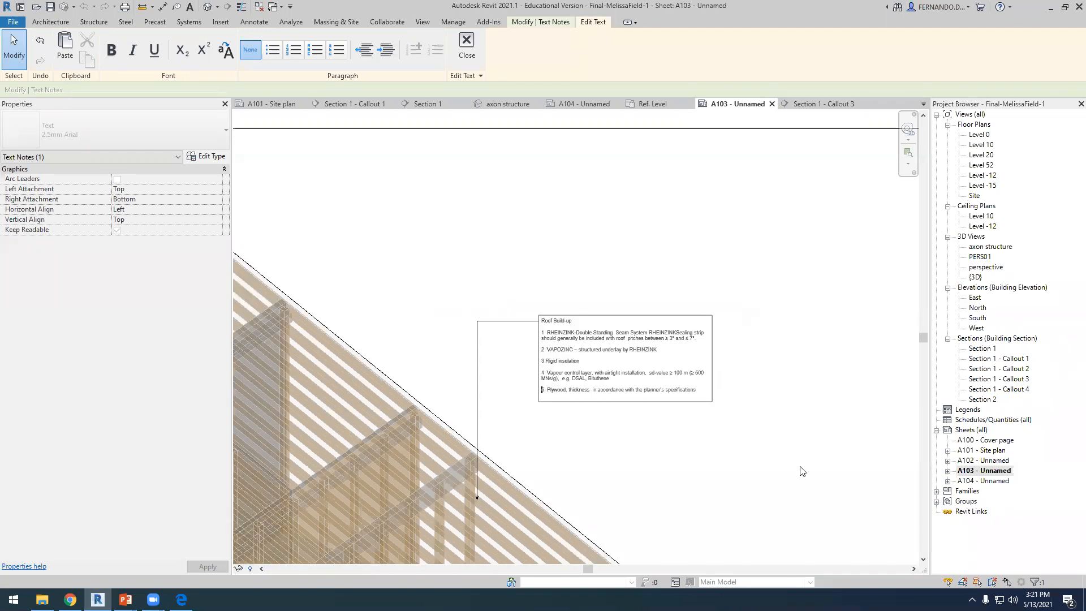
left_click(577, 275)
scroll(577, 275, "down", 2)
left_click(766, 369)
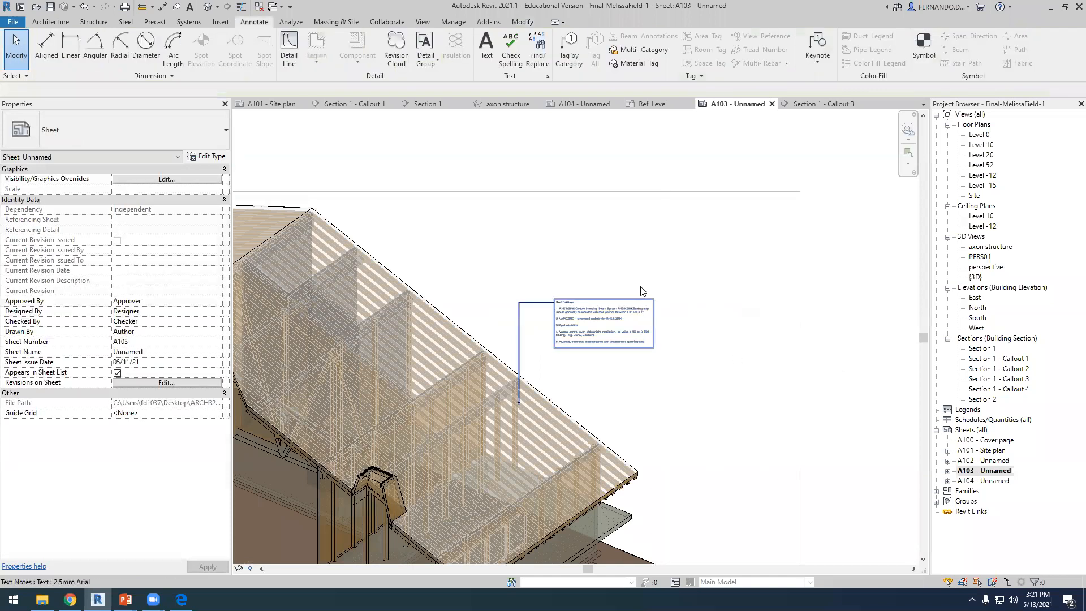
Examine the roof build-up note's legibility and placement beside the axonometric on sheet A103.
scroll(642, 291, "down", 3)
scroll(654, 326, "up", 3)
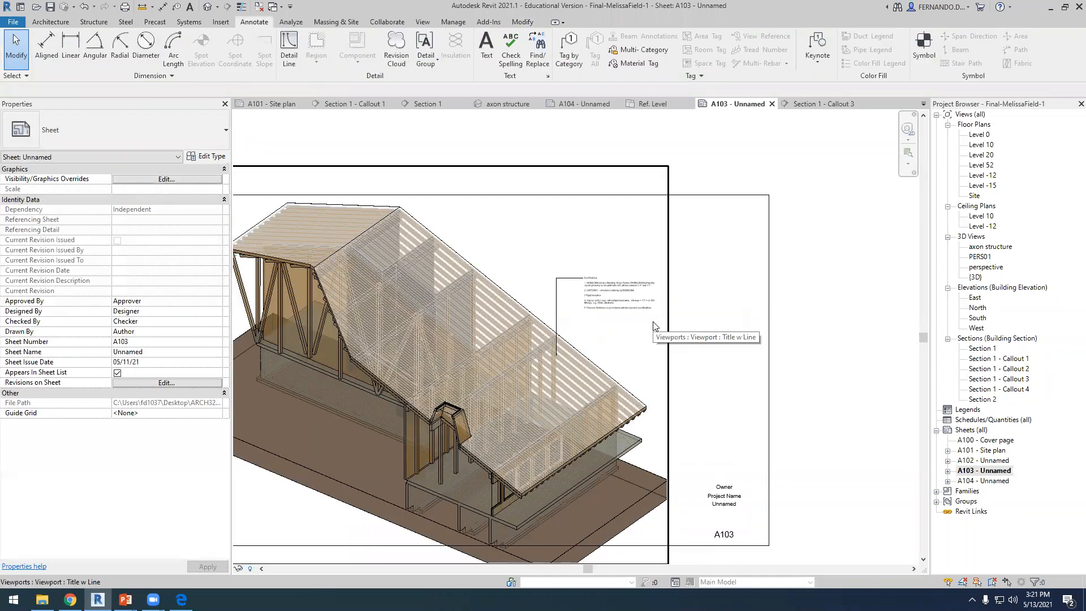
scroll(548, 362, "up", 3)
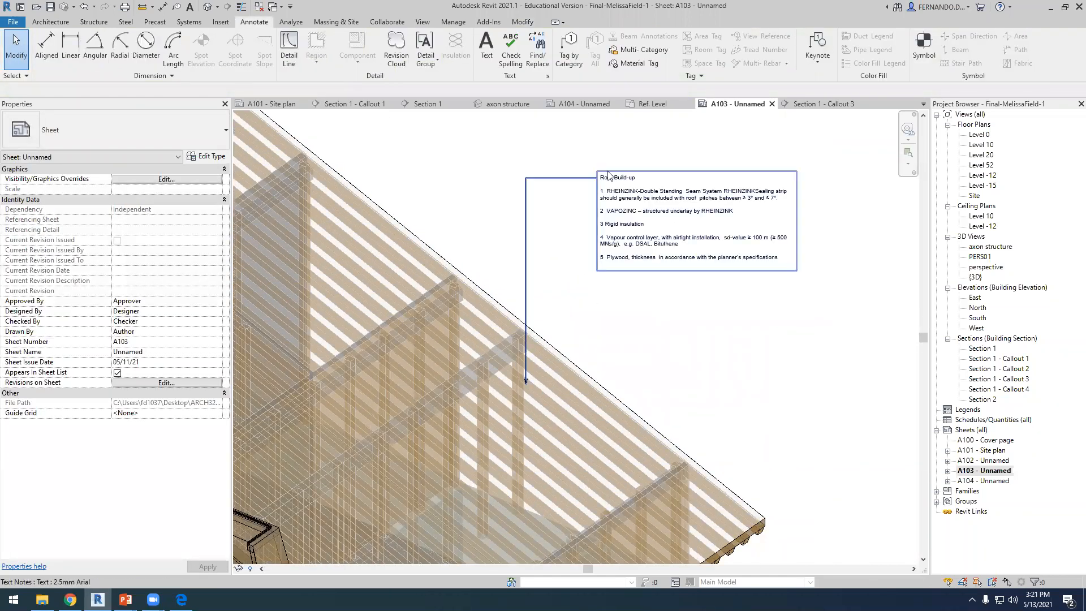
scroll(654, 208, "up", 2)
scroll(618, 257, "down", 4)
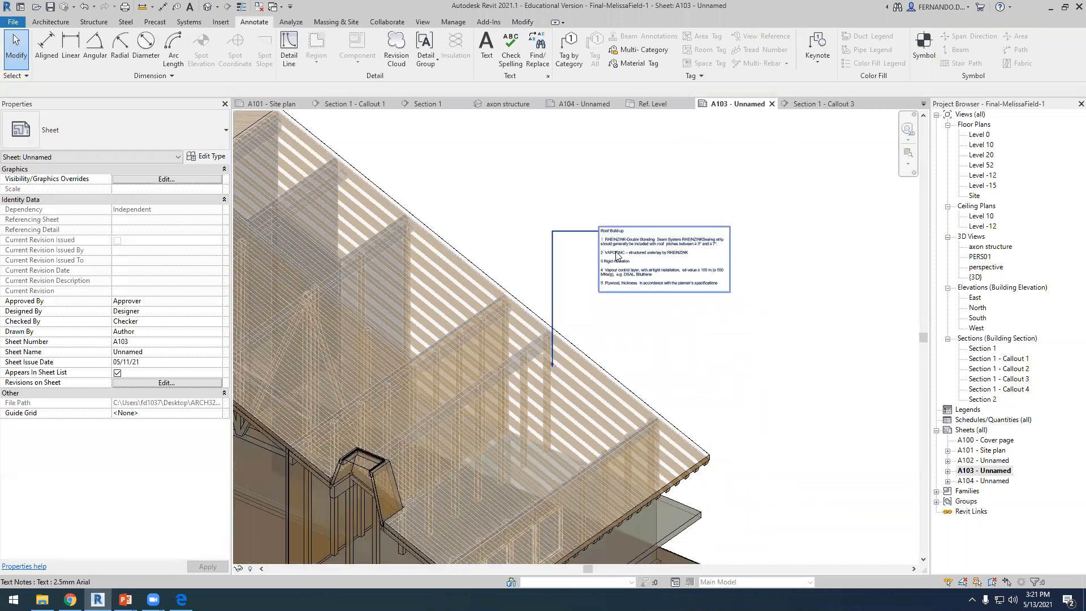
scroll(567, 422, "down", 3)
scroll(574, 400, "up", 3)
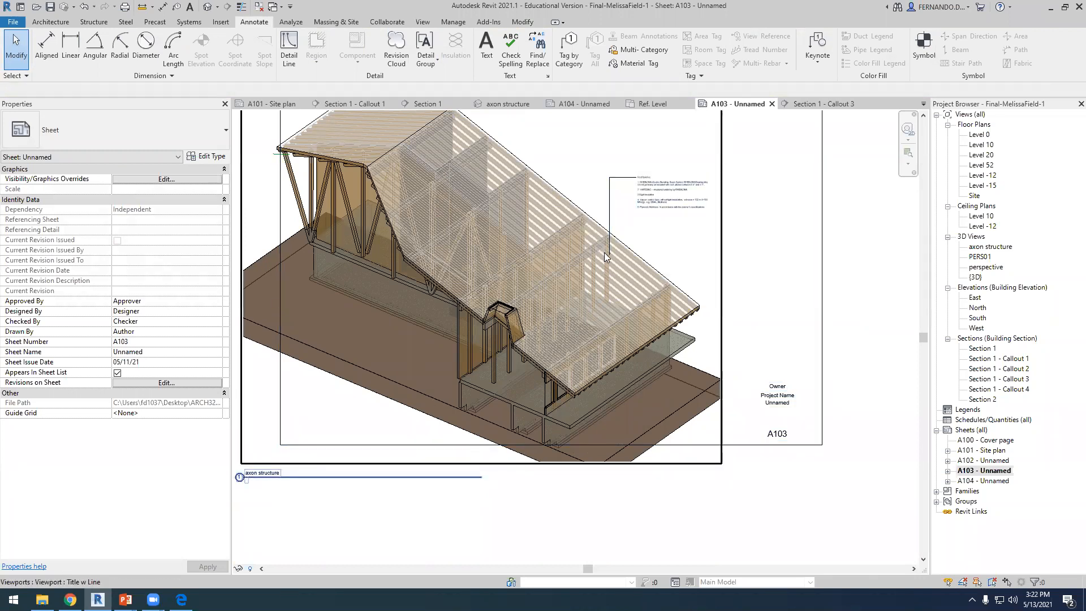
scroll(568, 287, "down", 1)
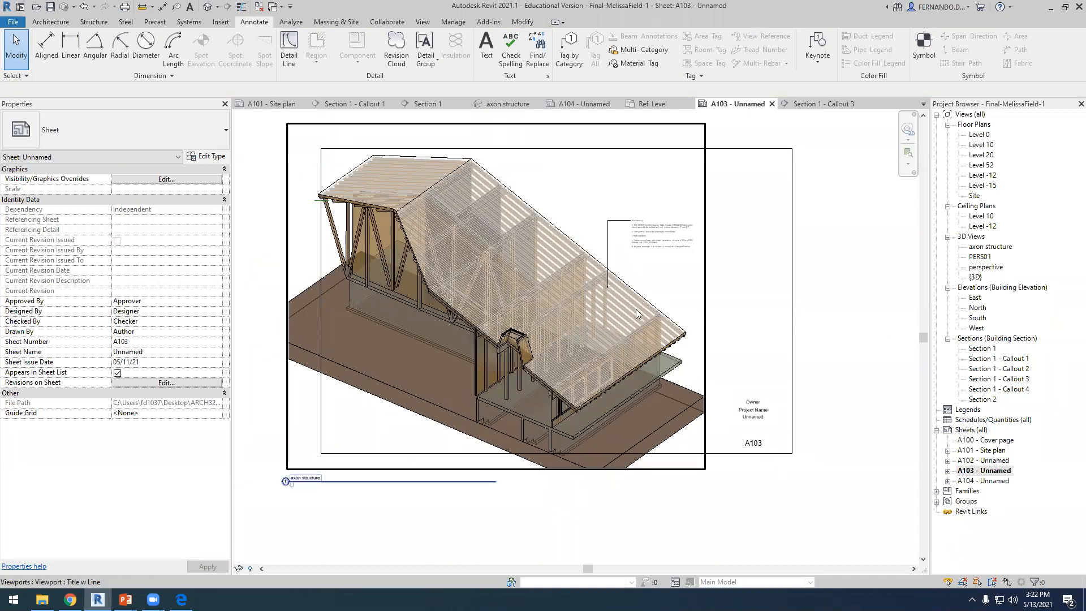
scroll(636, 255, "up", 3)
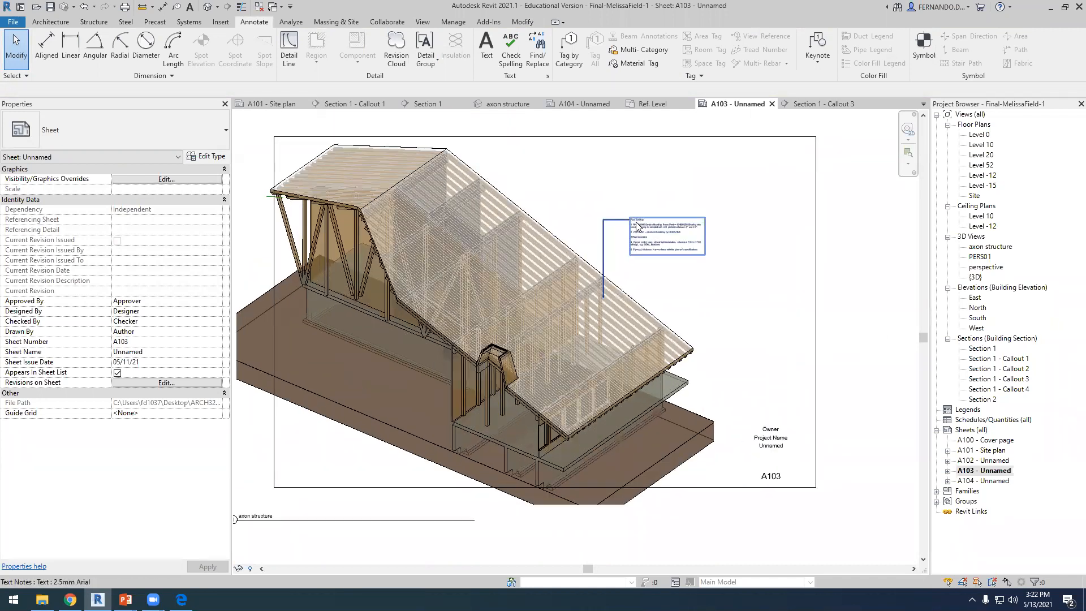
scroll(663, 247, "up", 1)
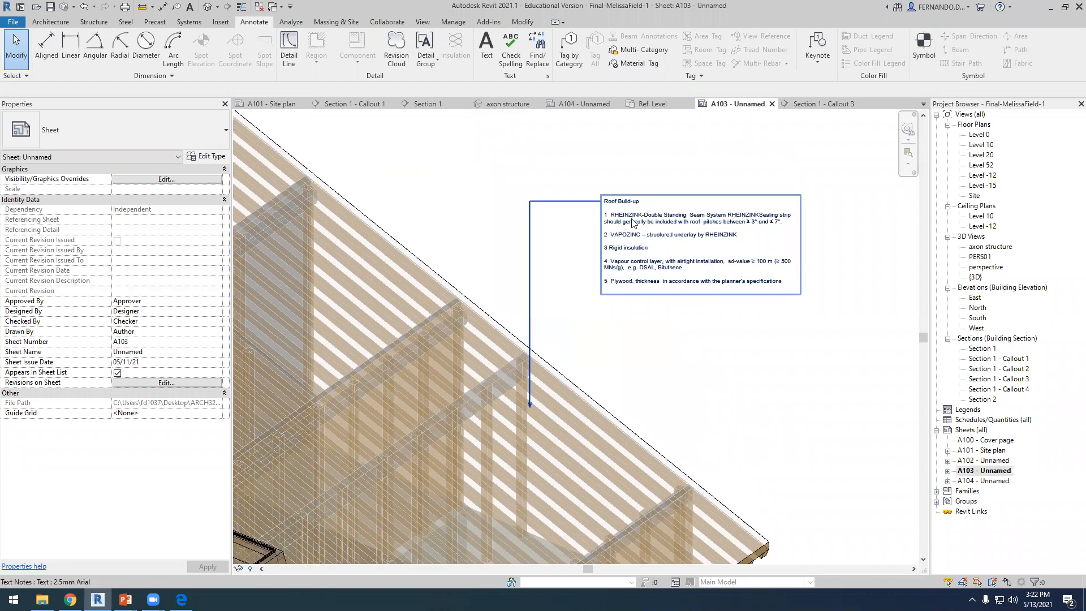
scroll(669, 287, "down", 5)
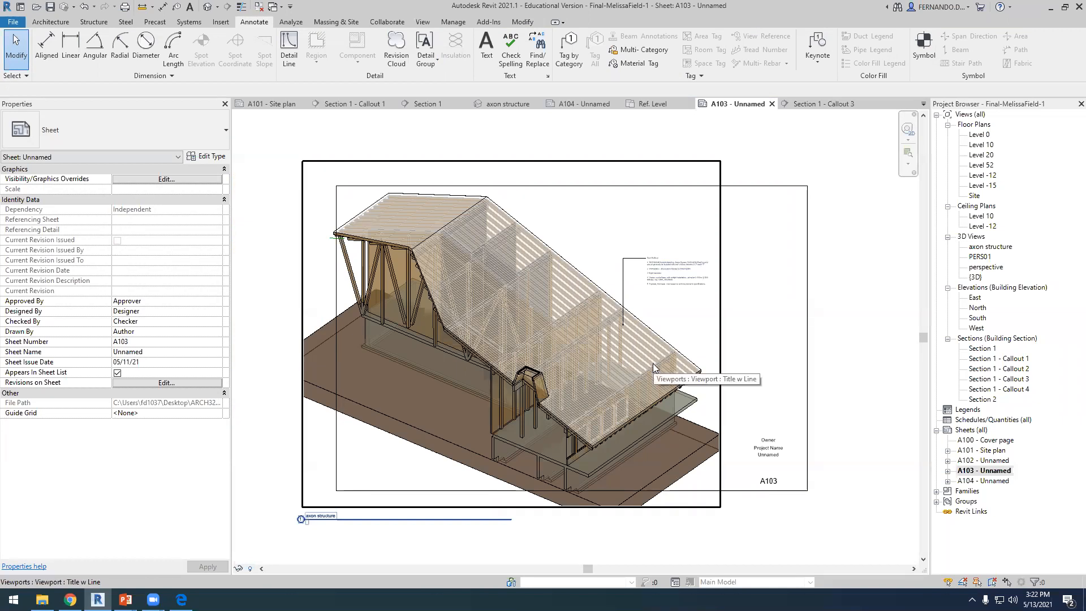
scroll(331, 276, "up", 5)
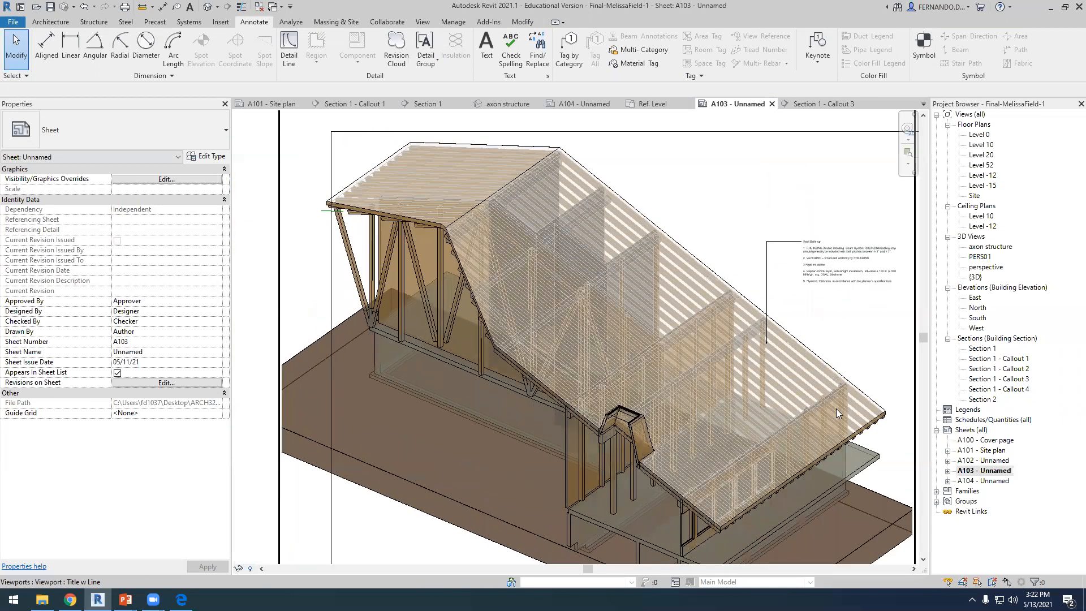
scroll(675, 378, "down", 3)
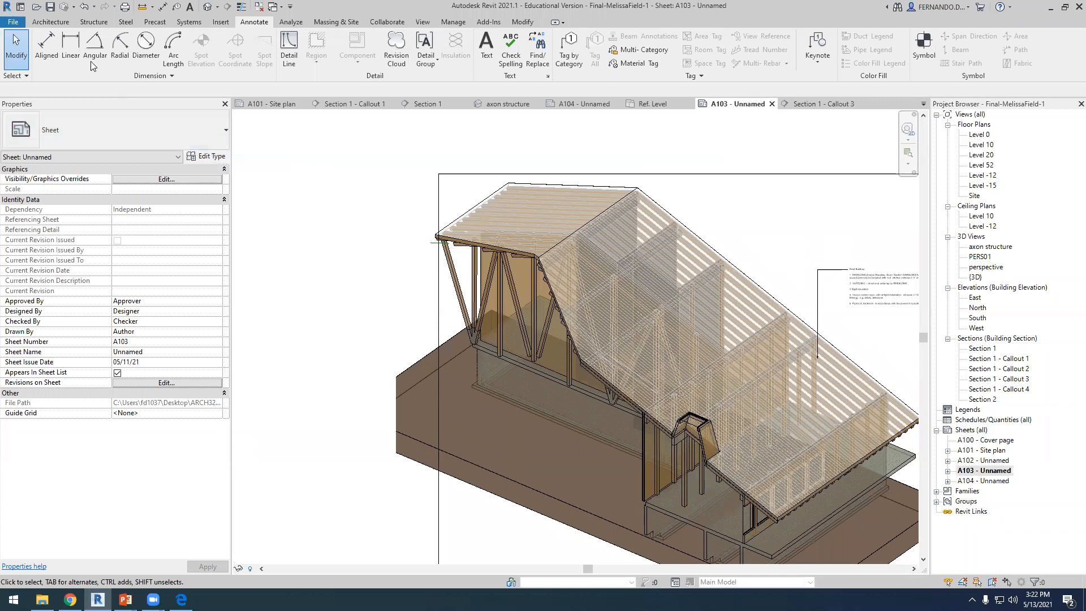
Place a leader text note reading STRUCTURE outside the axonometric, pointing at the timber truss at the building's open end.
left_click(485, 57)
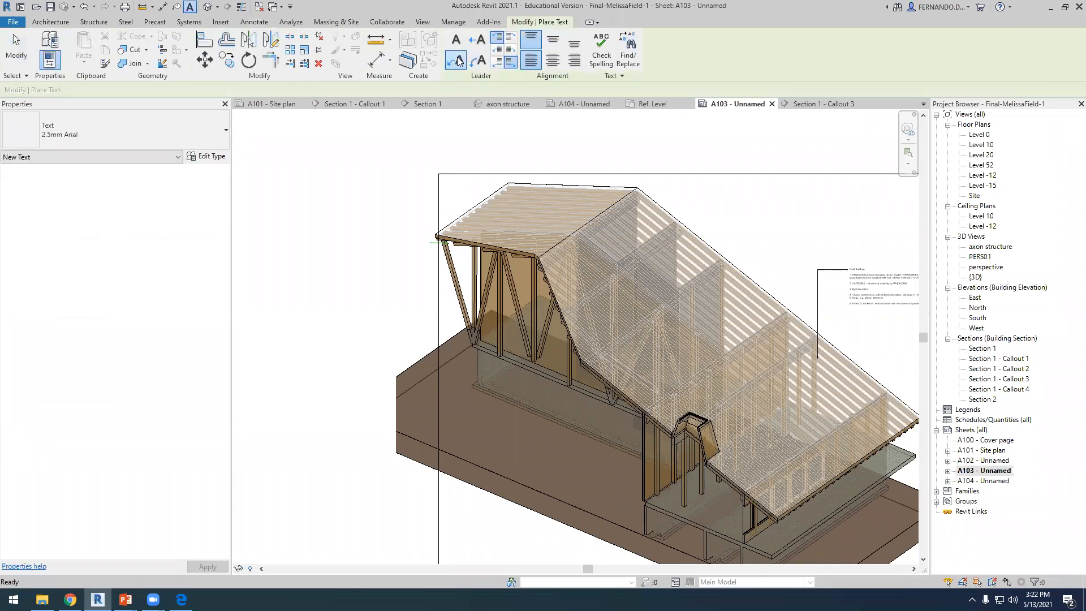
left_click(410, 307)
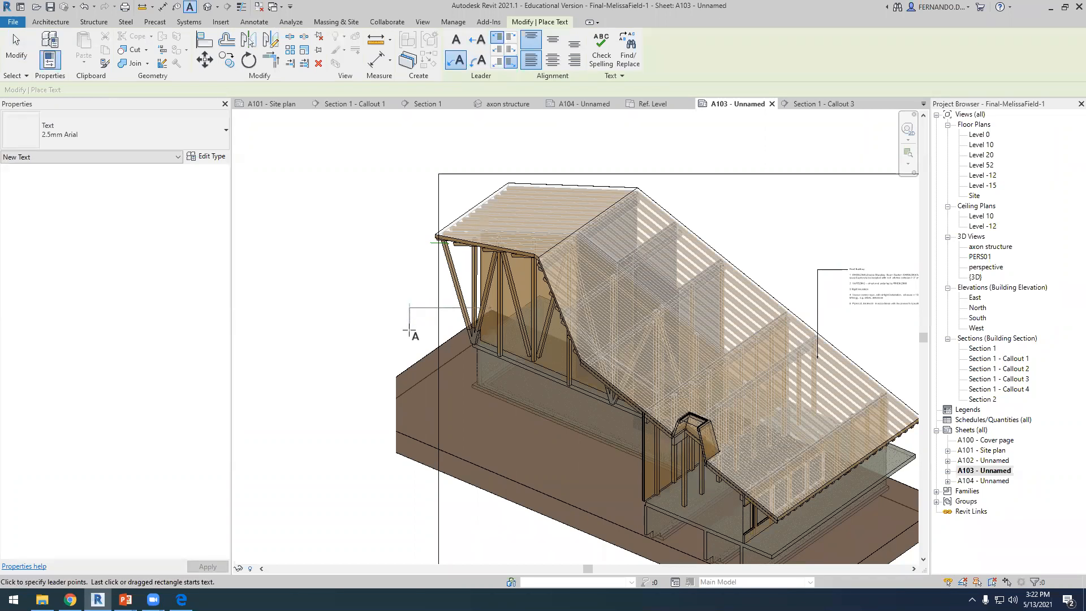
left_click(406, 320)
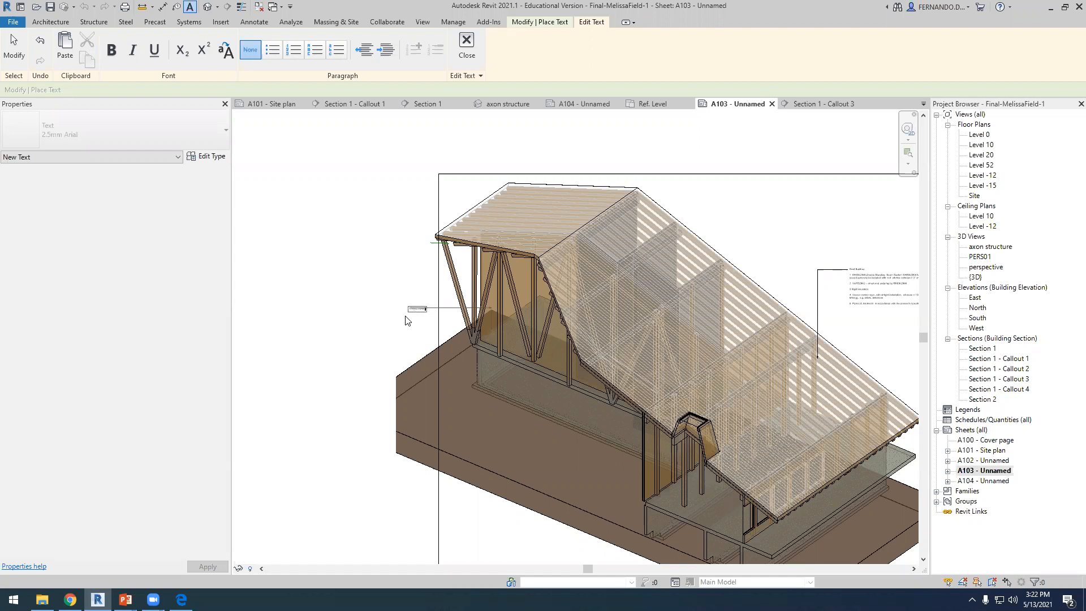
Add the line "Glue Laminated Wood Truss" below the STRUCTURE heading and finish the note.
scroll(391, 330, "up", 5)
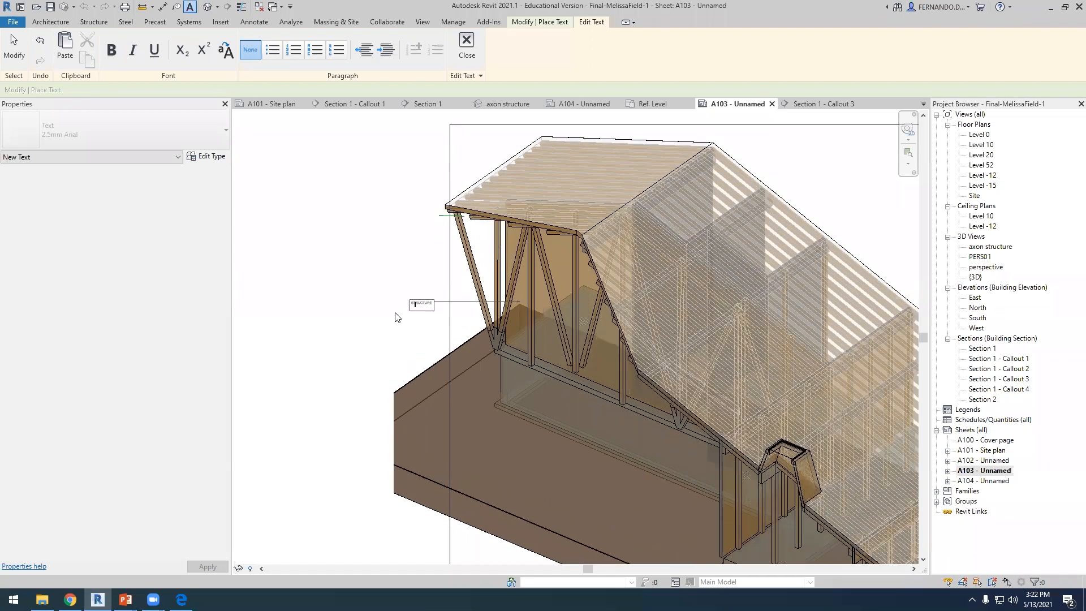
type("G")
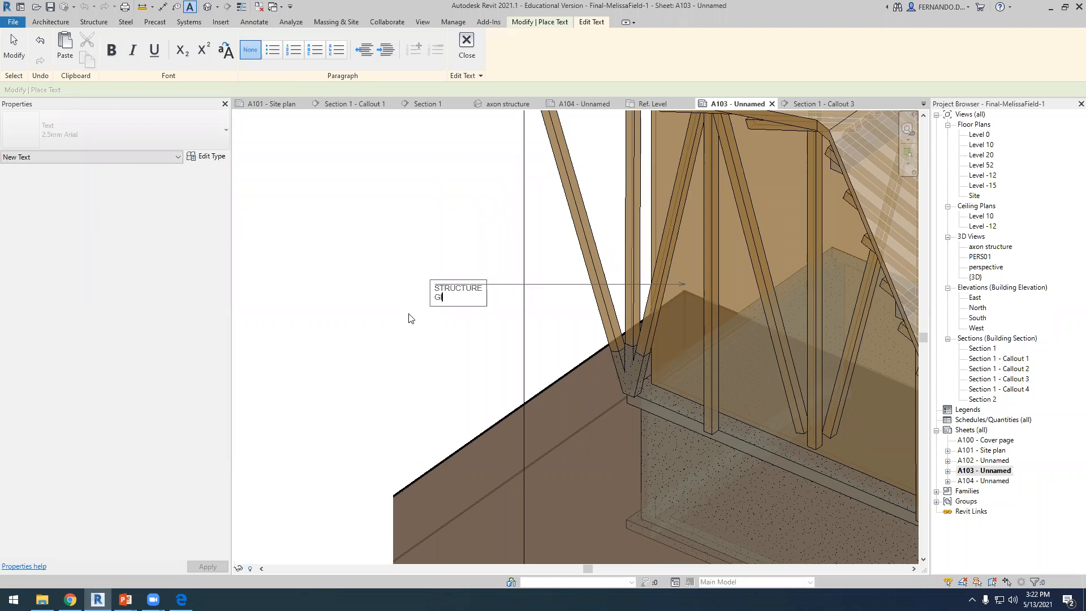
type("lue Laminated Wood")
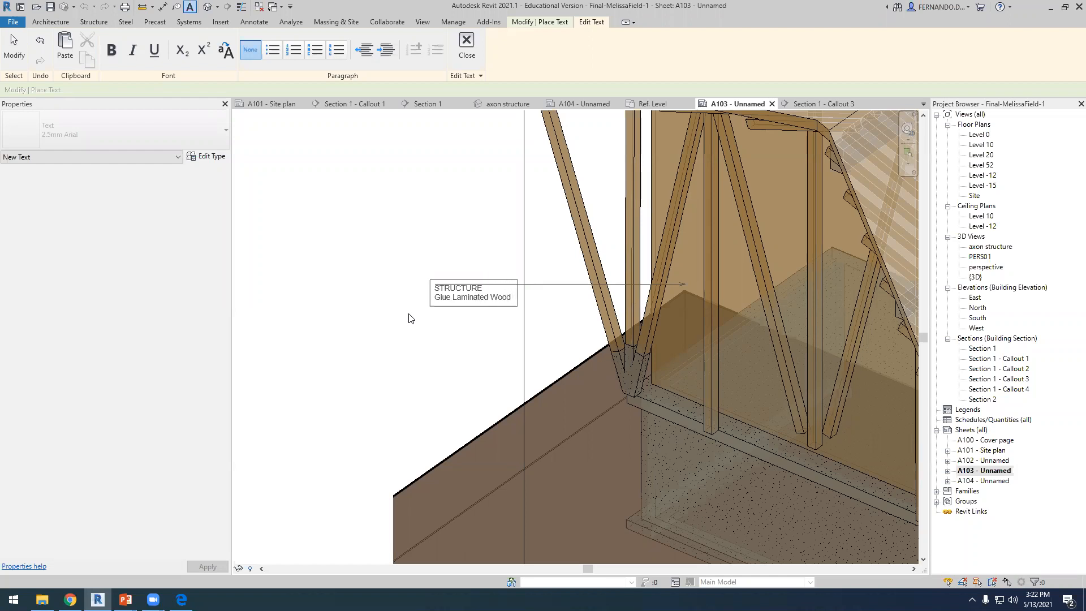
type(" Truss")
key("Return")
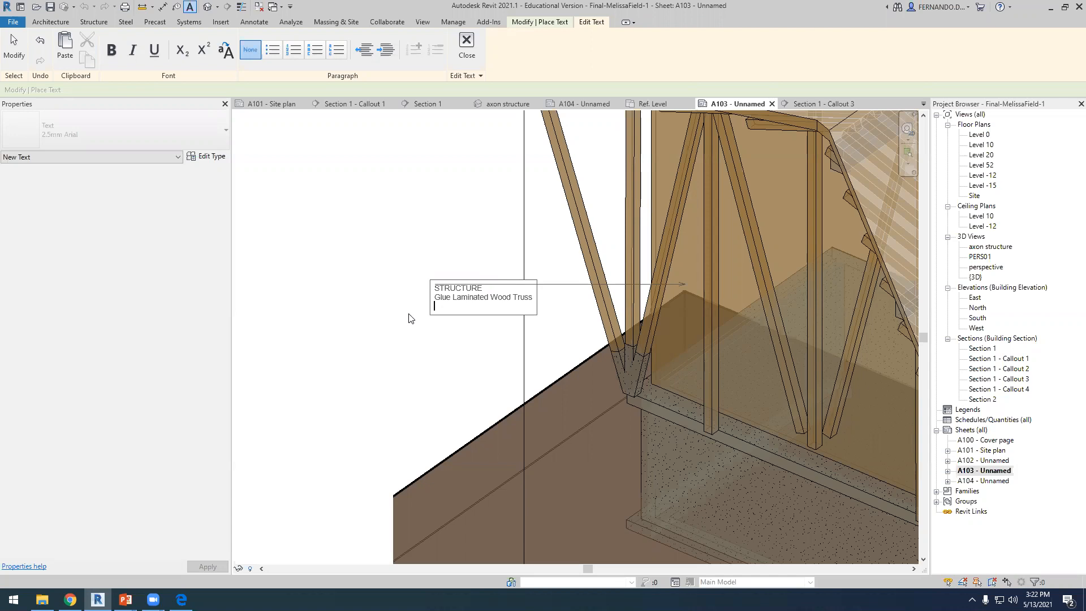
scroll(412, 319, "down", 3)
left_click(381, 347)
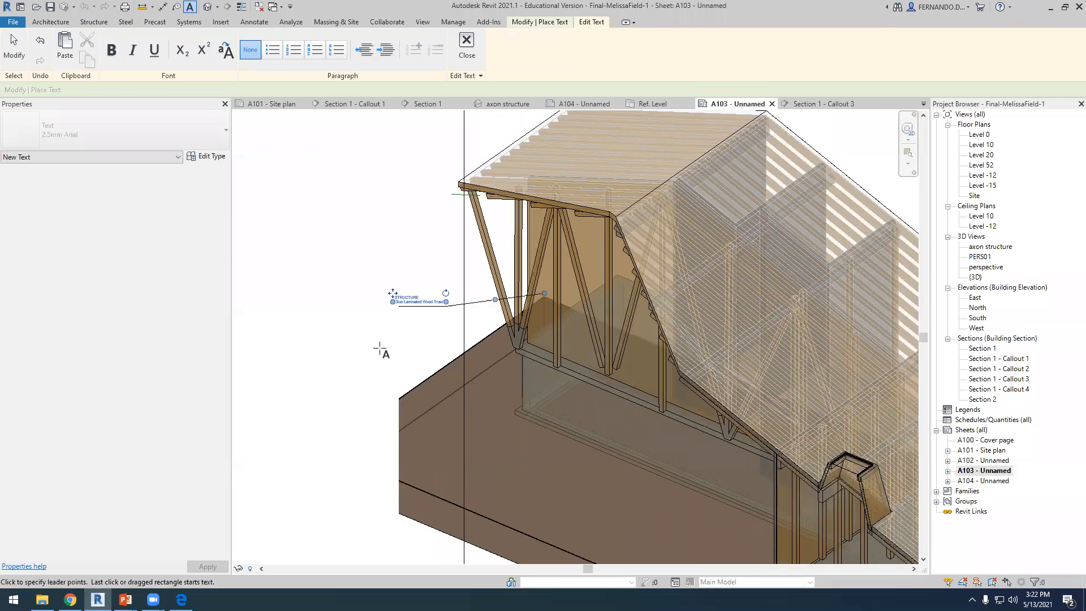
Add a leader note below the axonometric pointing at the lower-end wall, reading "WALL:" with "Layers..." on the second line.
scroll(404, 297, "up", 1)
scroll(407, 300, "down", 2)
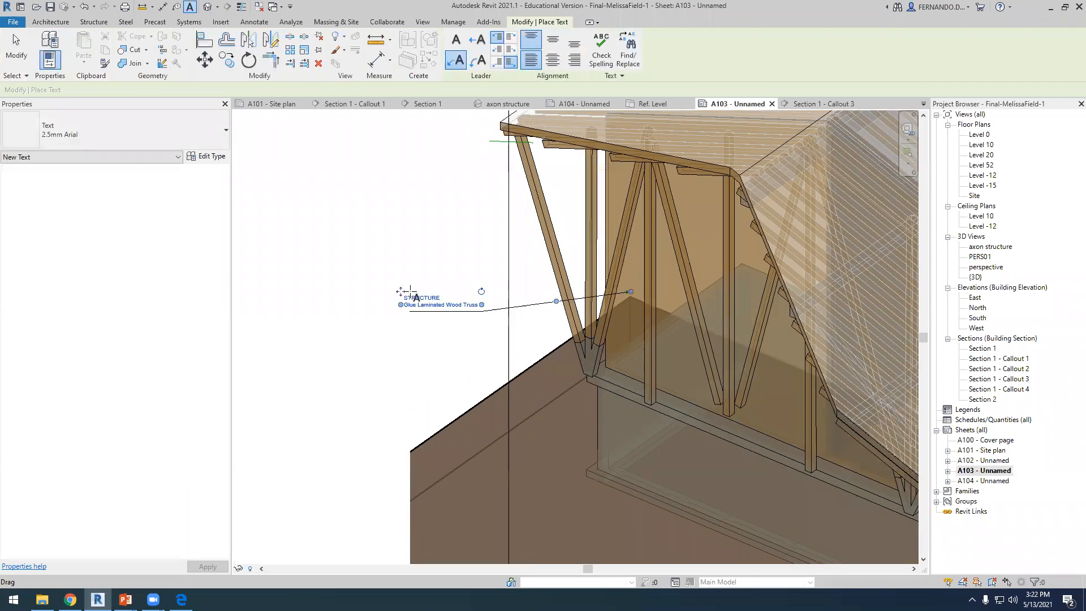
scroll(676, 477, "down", 1)
scroll(684, 453, "up", 3)
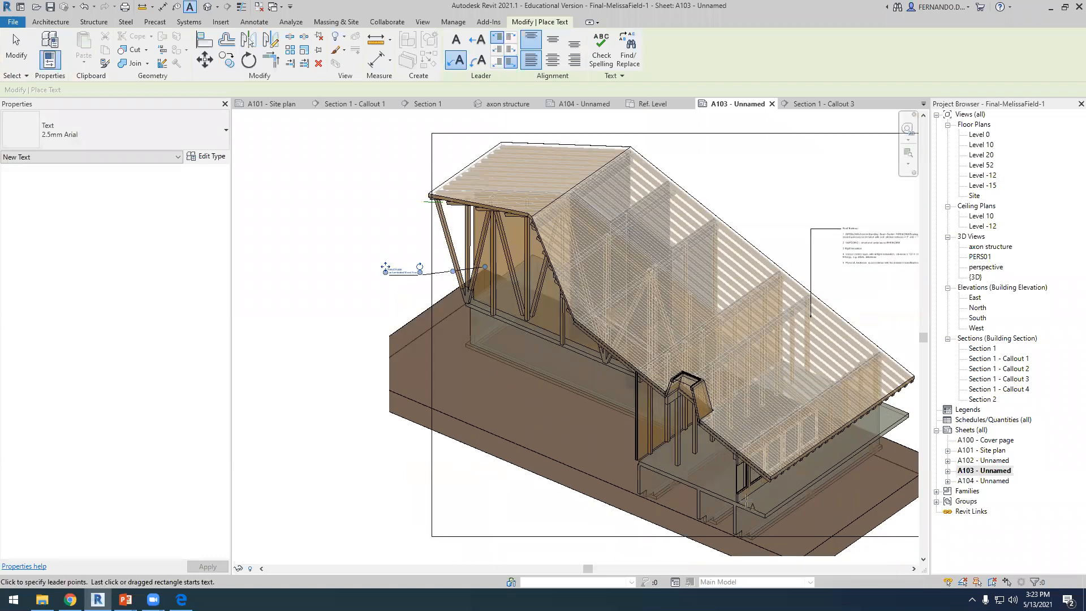
scroll(681, 352, "down", 3)
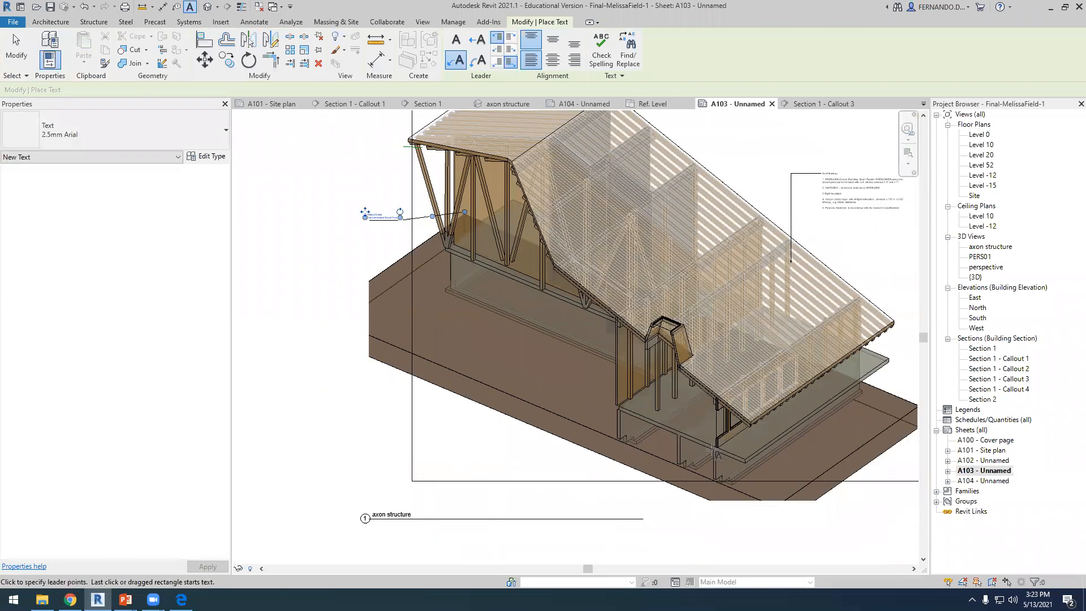
scroll(730, 437, "up", 2)
left_click(728, 449)
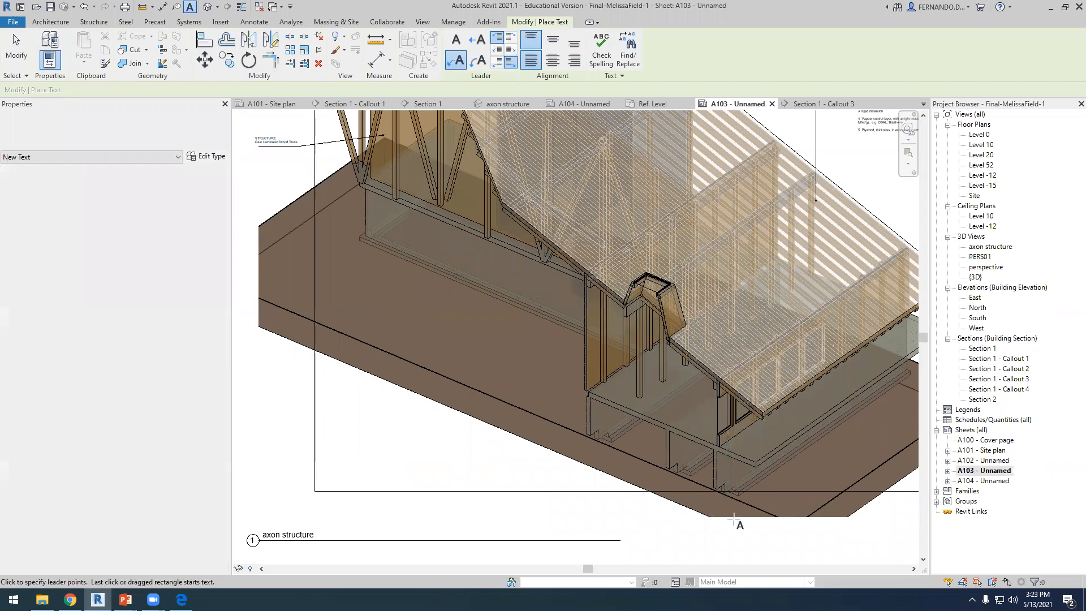
left_click(728, 525)
left_click(649, 525)
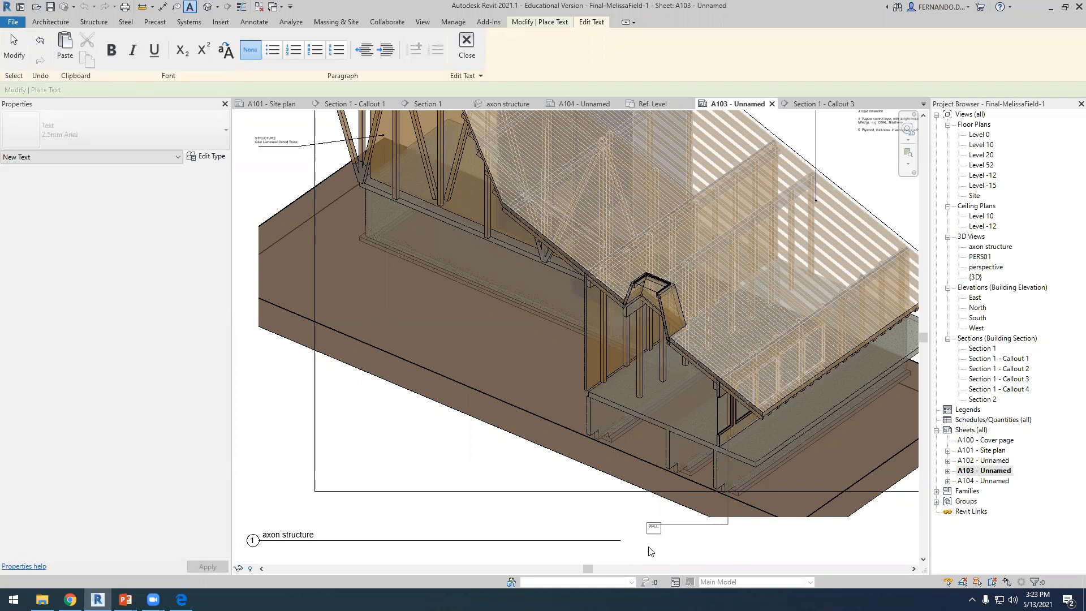
scroll(652, 549, "up", 4)
type("Layers....")
scroll(452, 356, "down", 2)
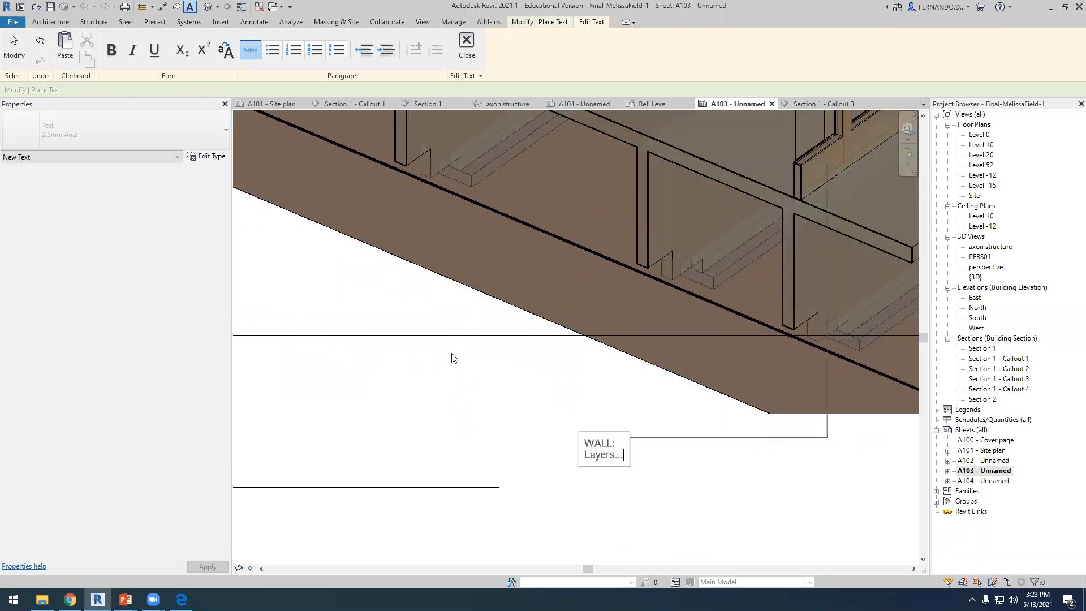
left_click(553, 462)
Examine the roof build-up note and the placement of the leader notes around the axonometric, and end text placement.
scroll(553, 462, "down", 4)
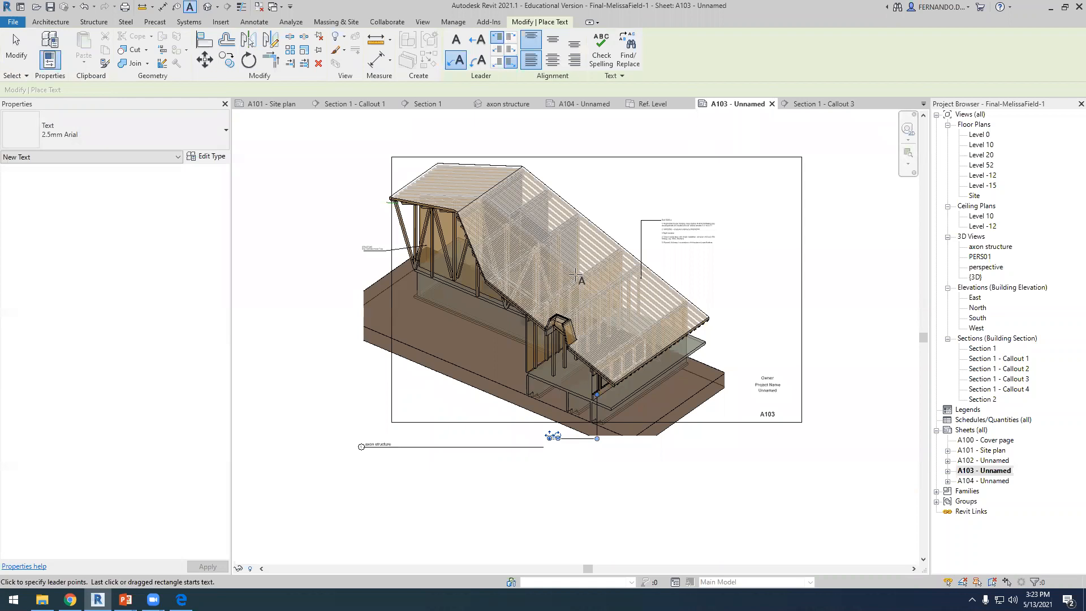
scroll(567, 382, "up", 1)
scroll(447, 201, "up", 4)
scroll(513, 281, "down", 3)
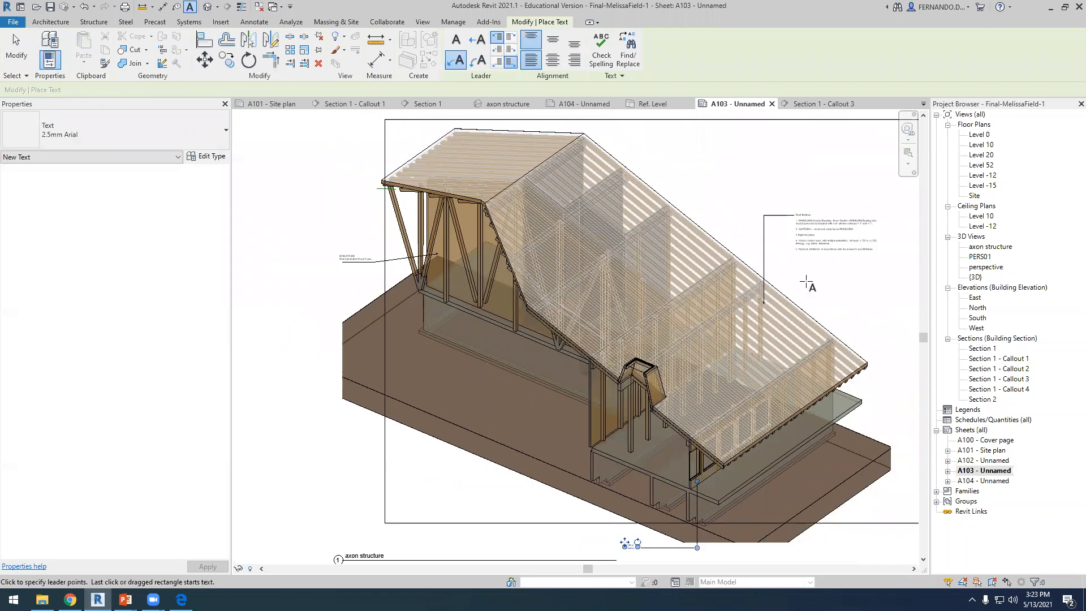
scroll(798, 215, "up", 6)
scroll(798, 201, "down", 3)
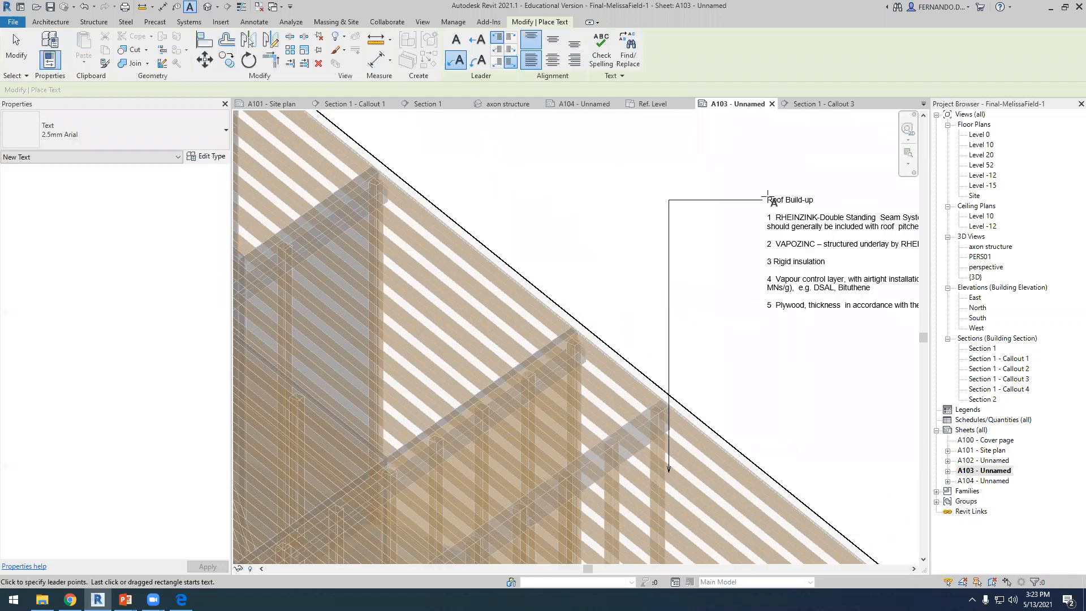
scroll(655, 253, "down", 5)
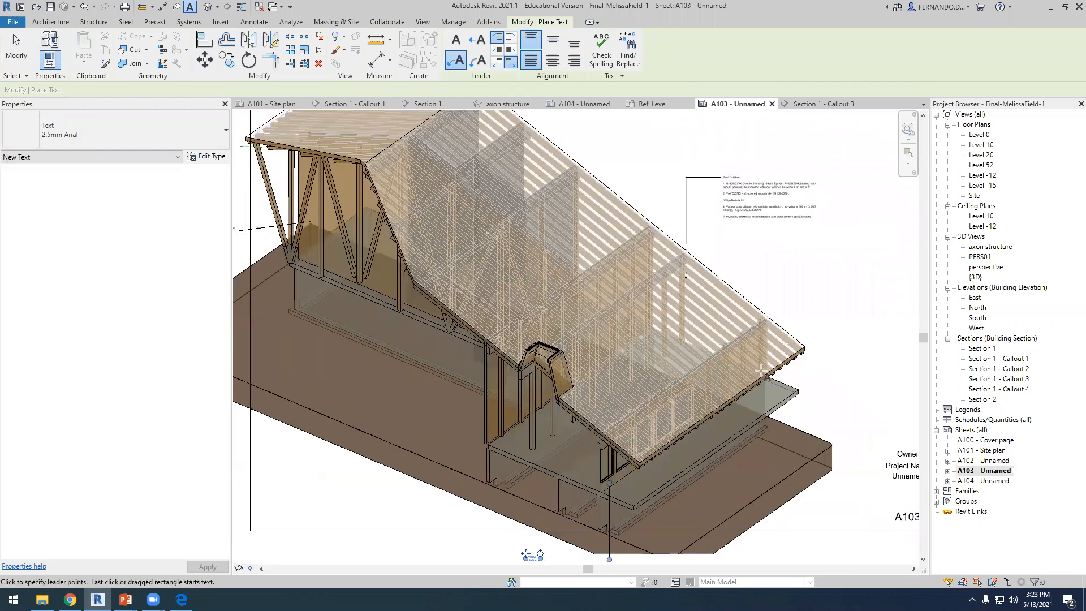
scroll(815, 339, "up", 5)
scroll(676, 370, "down", 5)
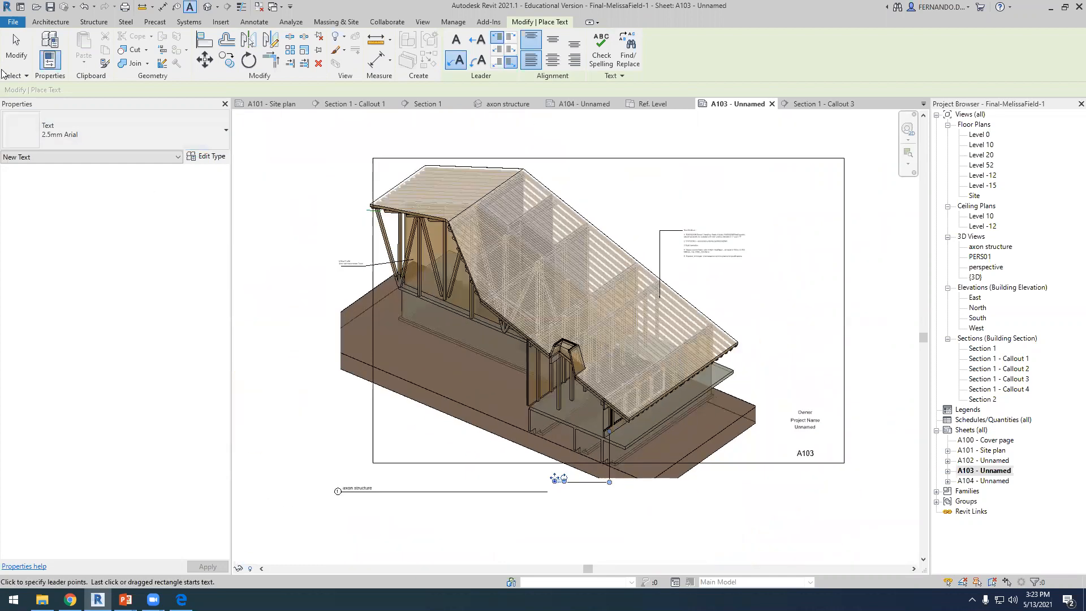
left_click(16, 51)
Open the axon structure 3D view and select the inclined laminated veneer lumber brace at the building's open end.
scroll(440, 271, "up", 4)
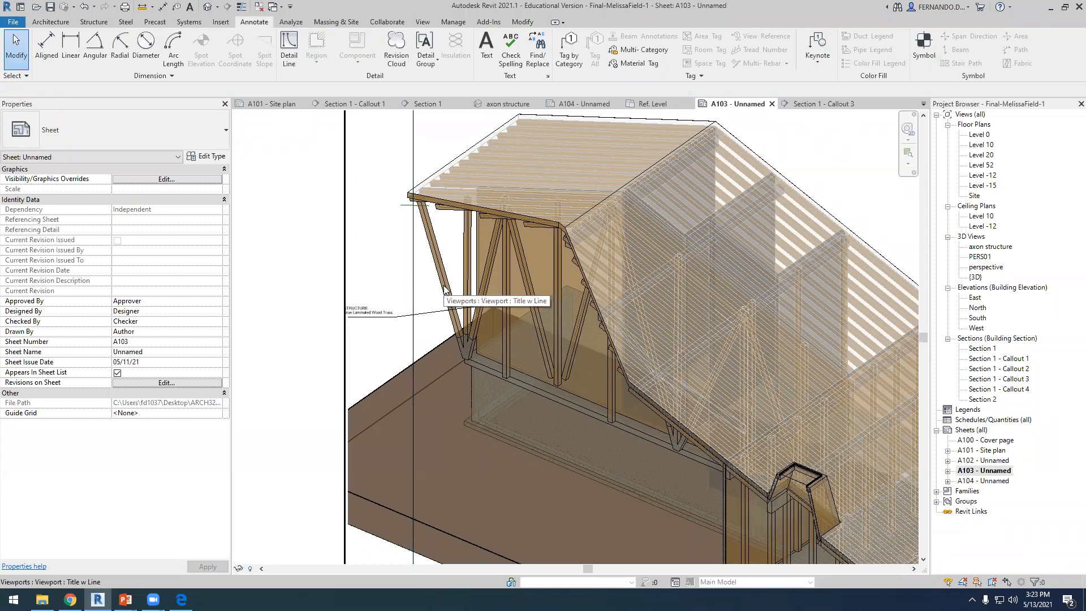
left_click(492, 103)
left_click(474, 283)
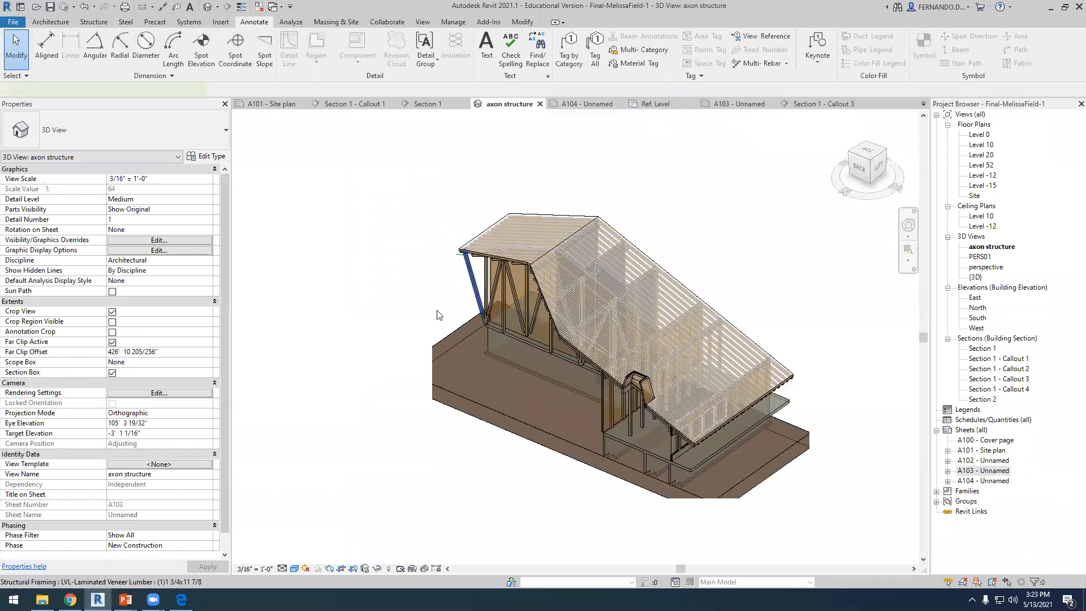
scroll(120, 157, "down", 1)
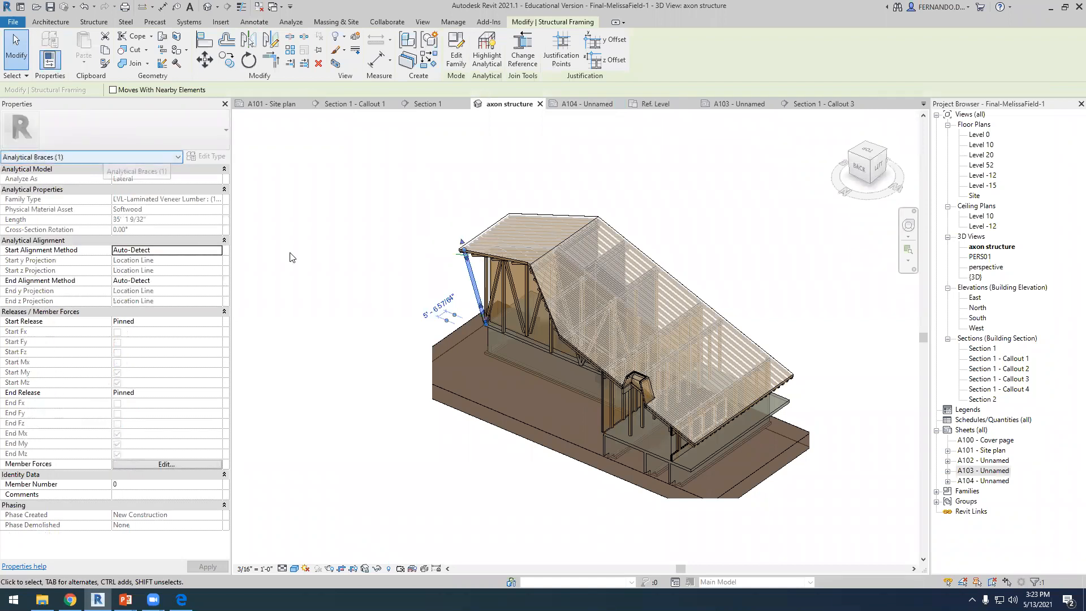
left_click(429, 291)
left_click(469, 287)
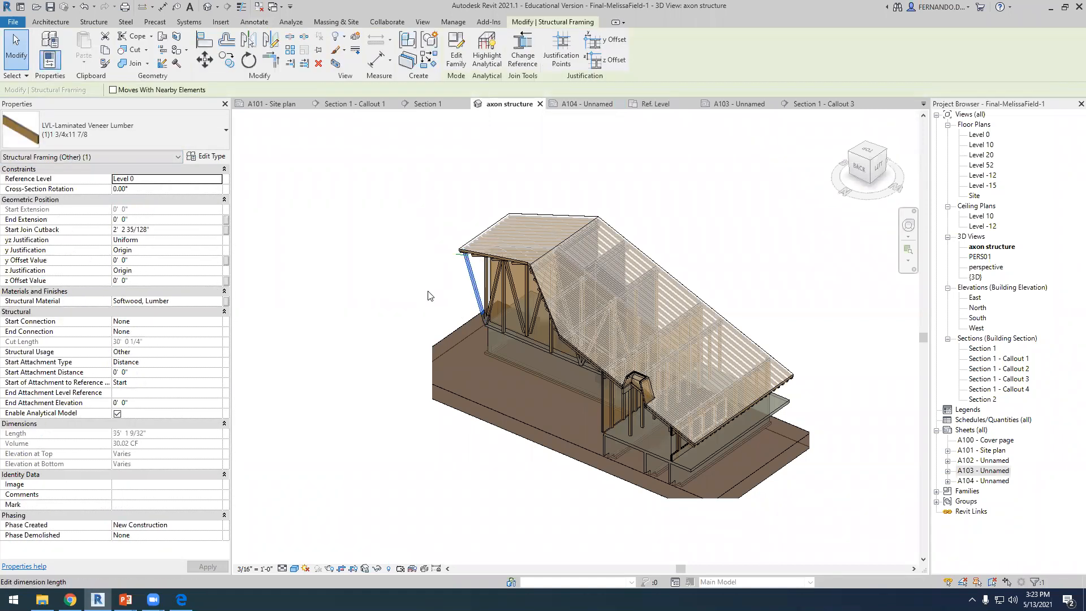
Check the b and d dimensions in the brace's type properties, cancel without changes and deselect the brace.
left_click(206, 157)
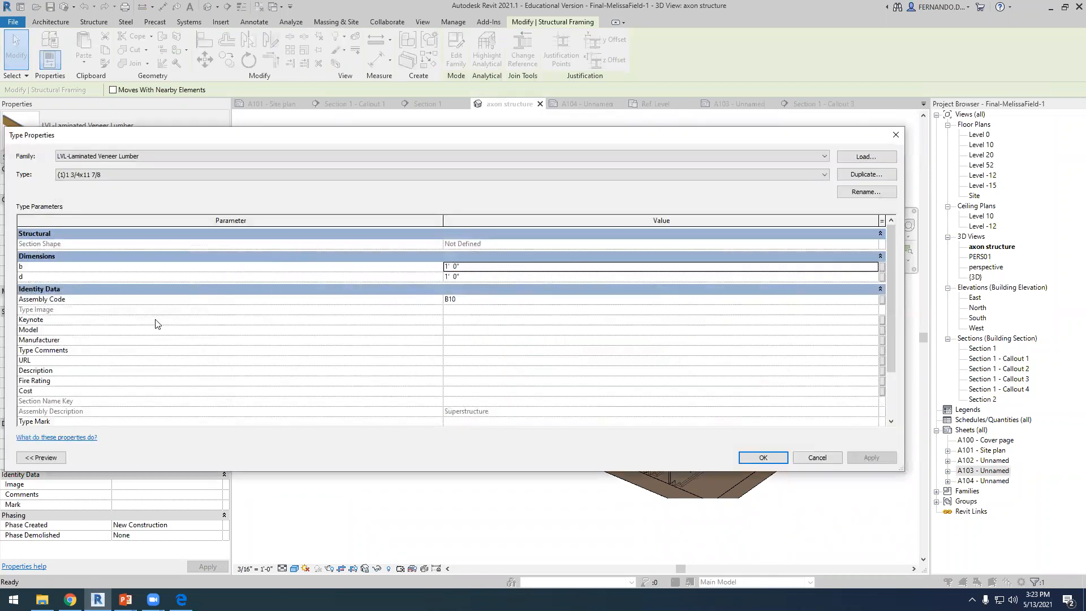
scroll(136, 365, "down", 2)
scroll(138, 359, "up", 3)
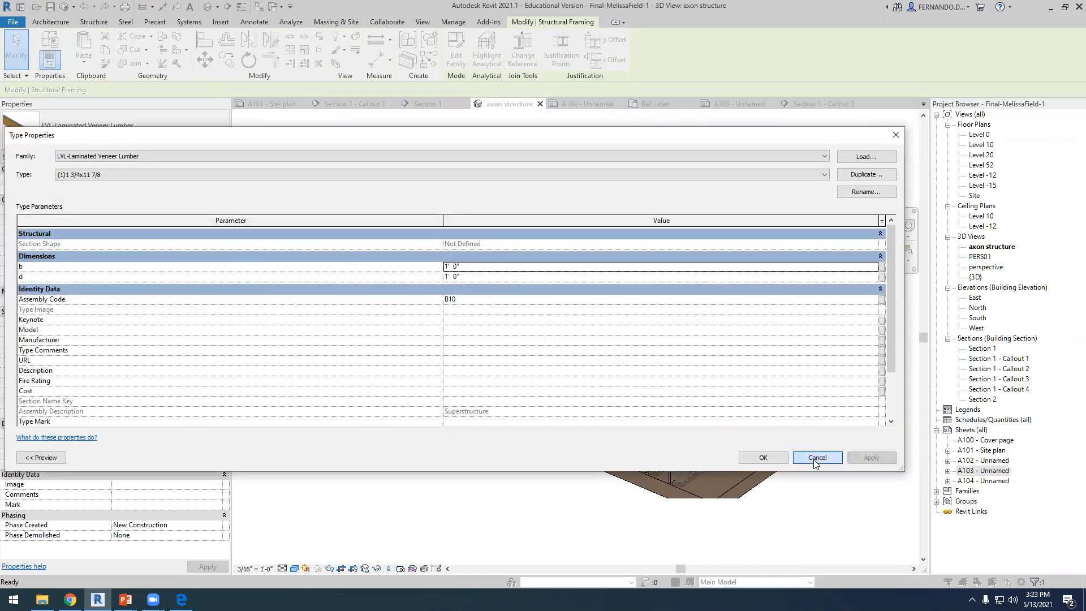
left_click(818, 458)
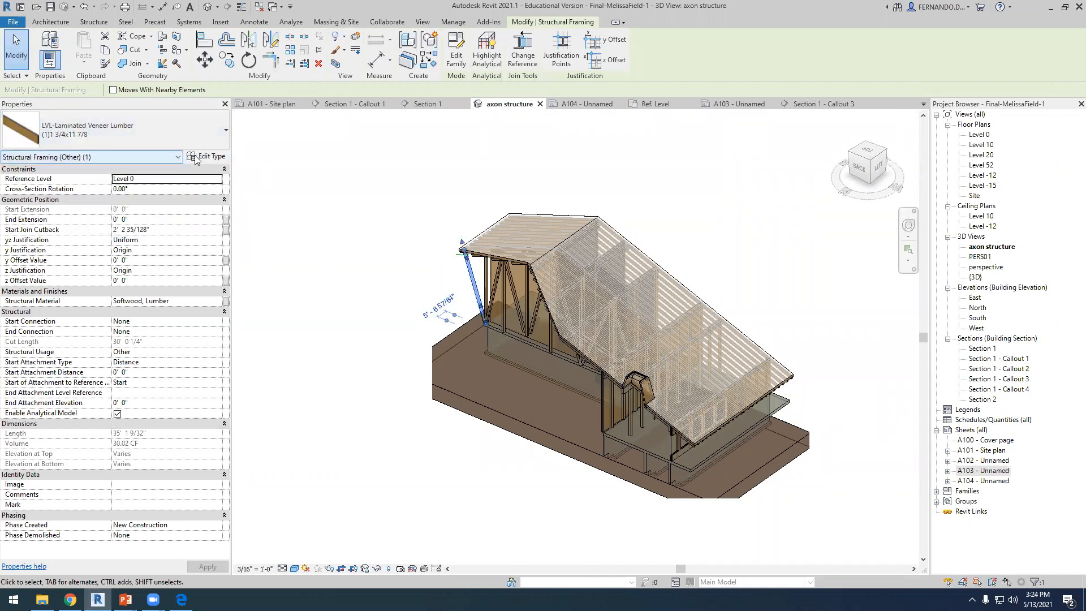
left_click(208, 154)
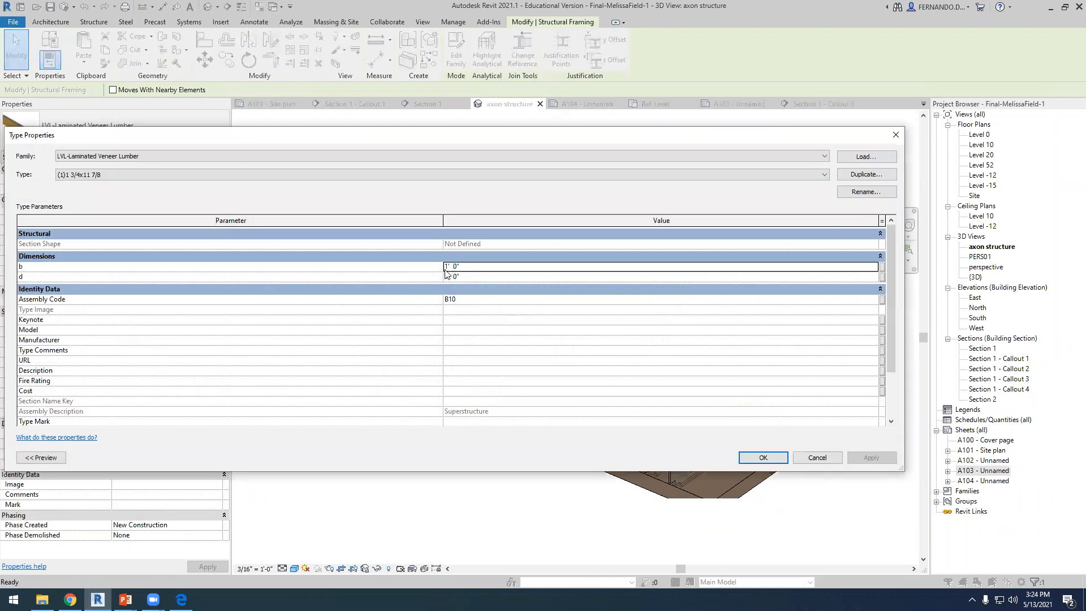
left_click(817, 457)
scroll(456, 264, "up", 3)
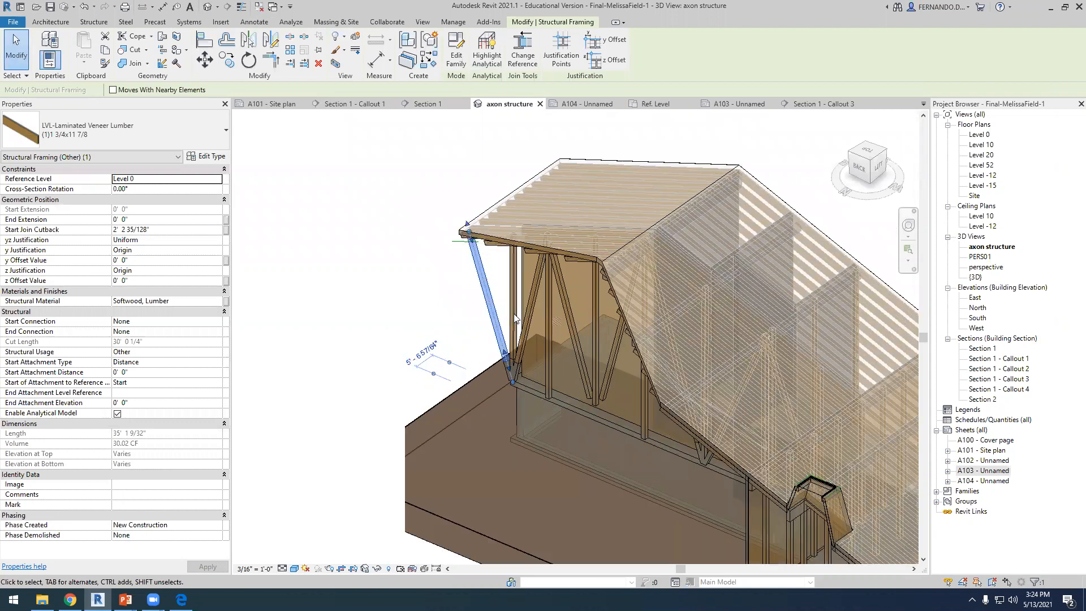
key("Escape")
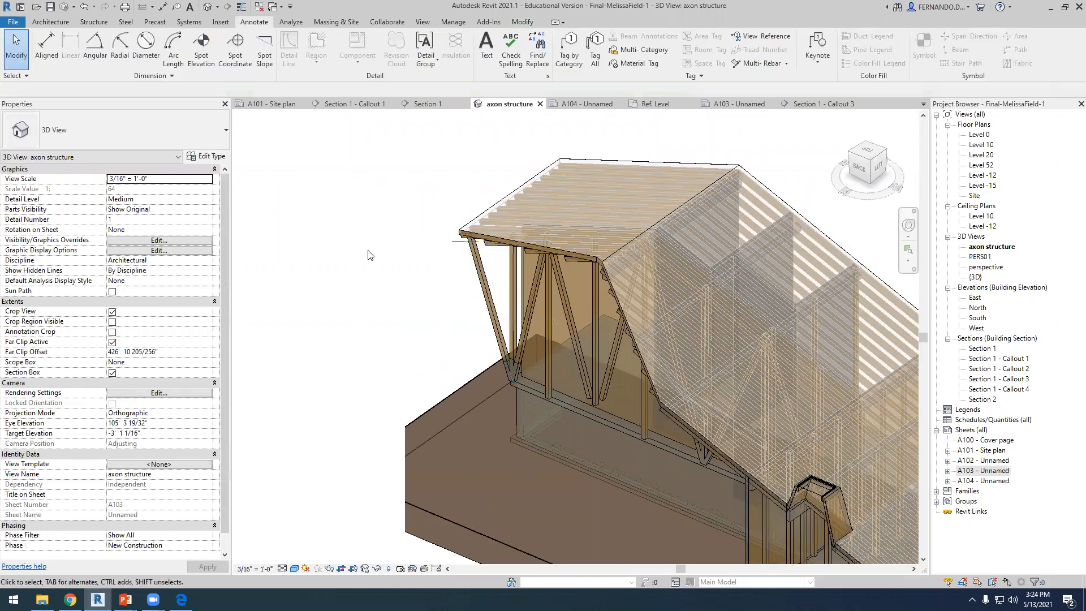
Examine the truss members and walls up close in the axon structure view, and return to sheet A103.
scroll(496, 320, "up", 5)
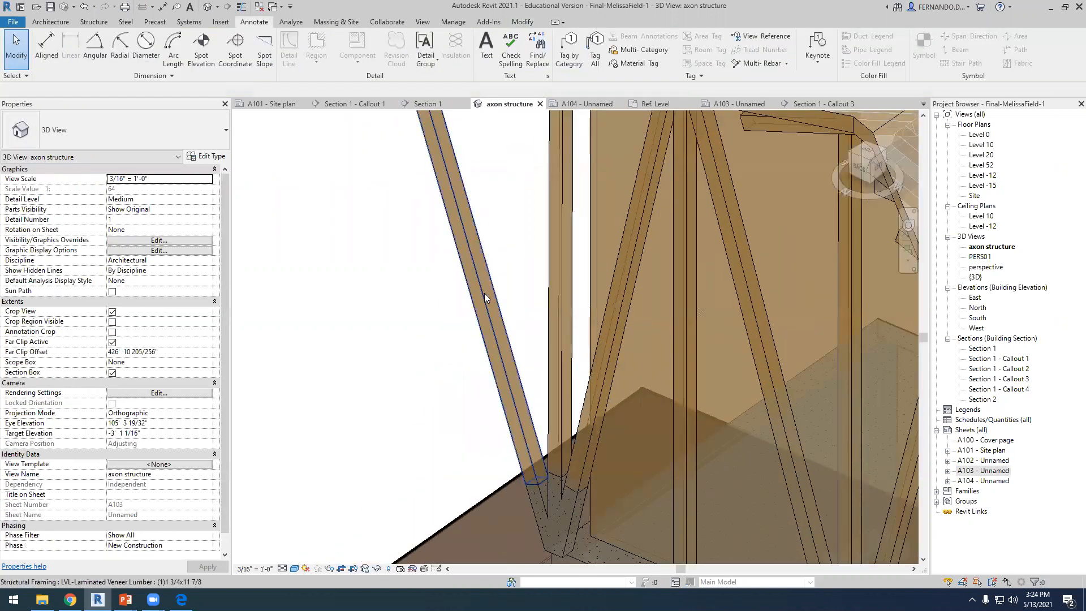
scroll(413, 266, "down", 5)
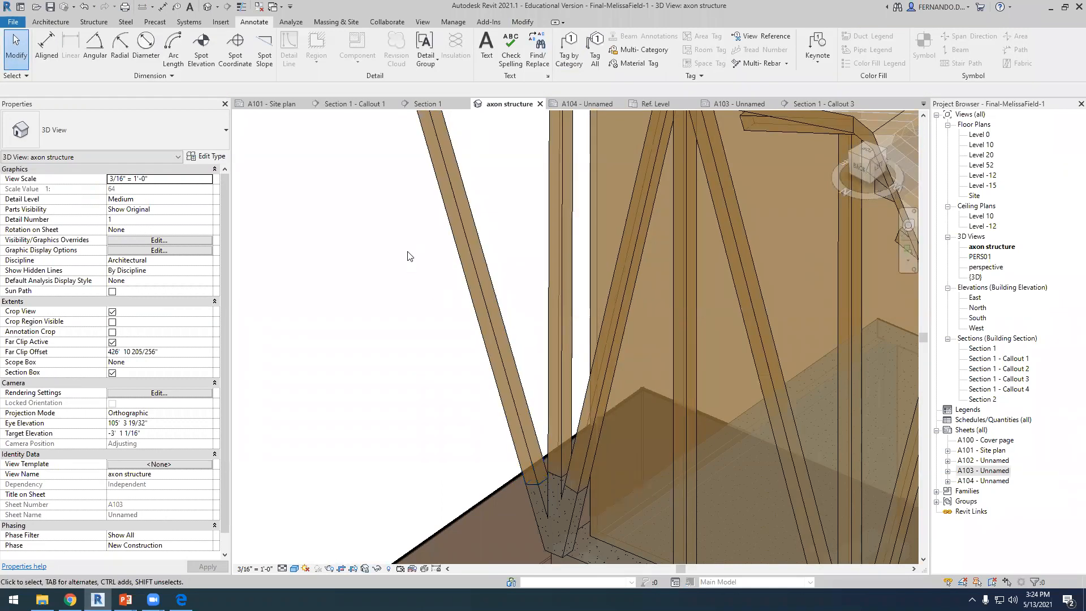
scroll(407, 254, "down", 5)
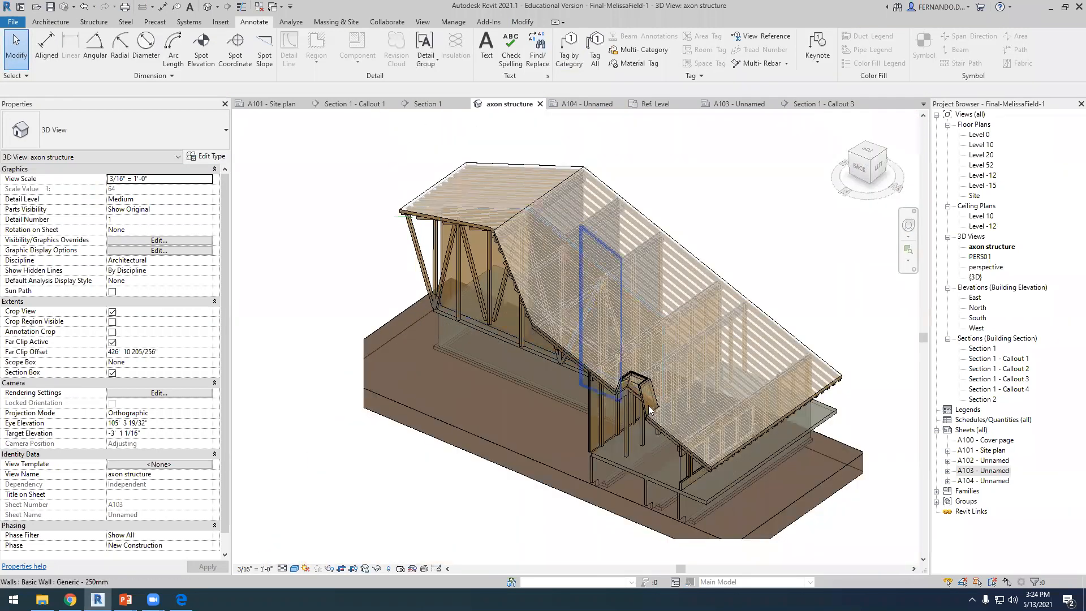
scroll(628, 388, "up", 6)
scroll(488, 390, "down", 1)
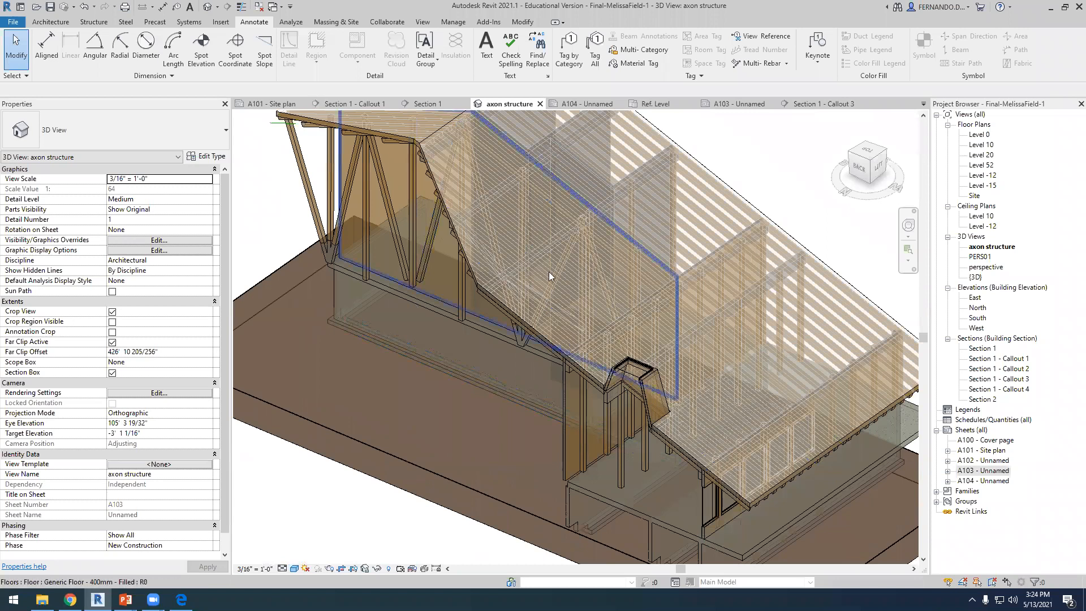
left_click(736, 104)
scroll(368, 362, "down", 5)
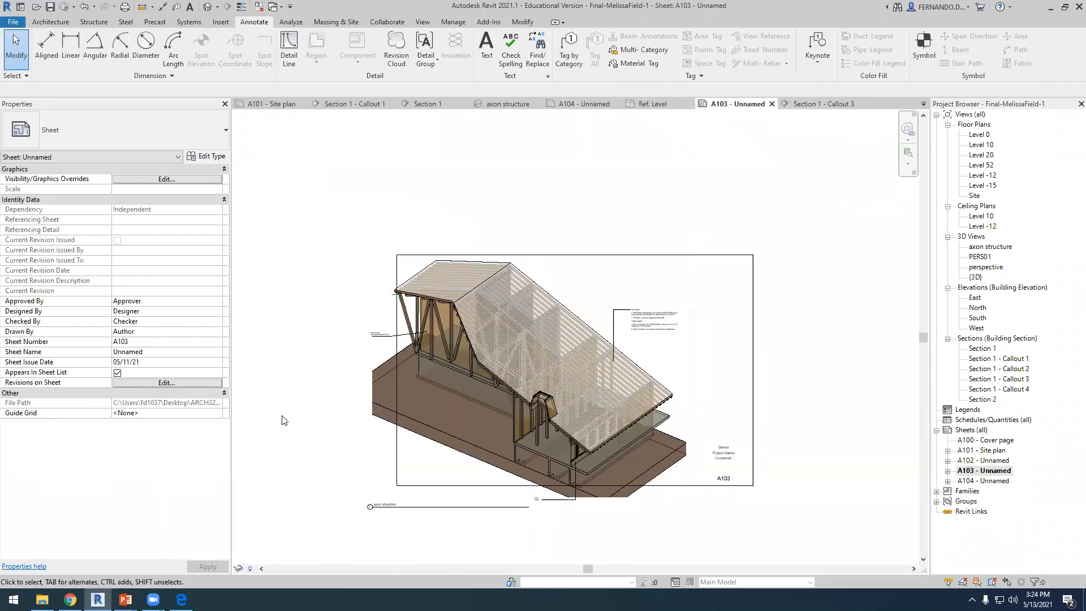
scroll(544, 437, "up", 2)
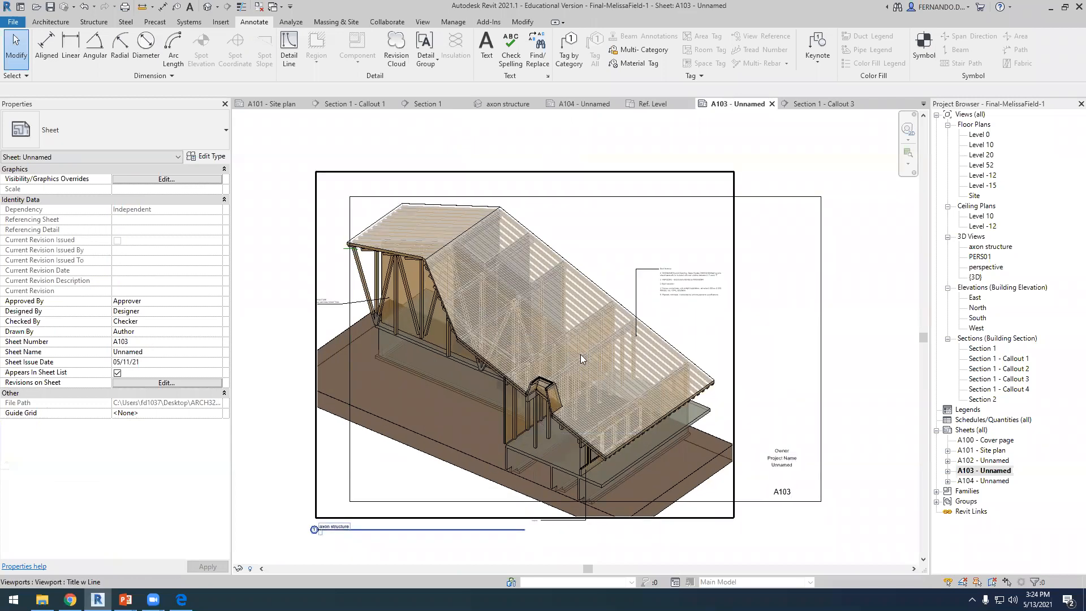
Examine the roof build-up note up close and its placement beside the axonometric on sheet A103.
scroll(652, 404, "up", 1)
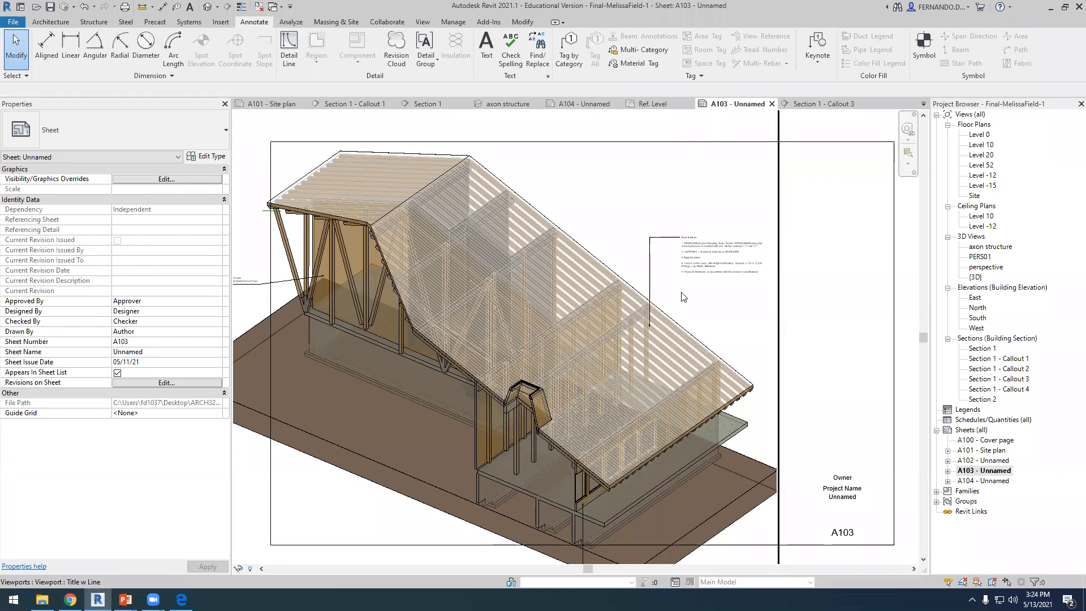
scroll(694, 245, "up", 3)
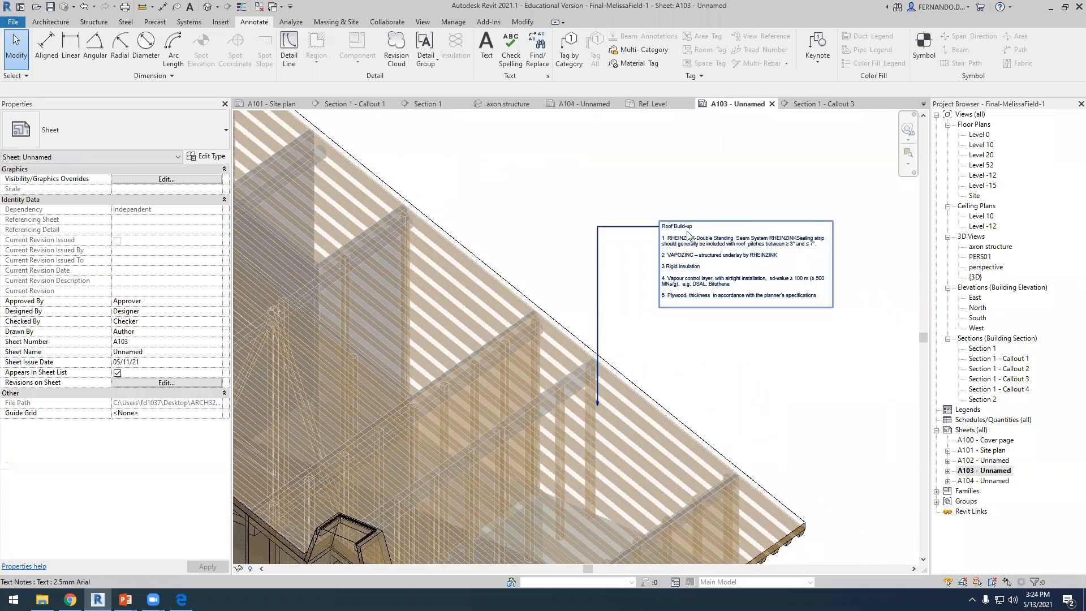
scroll(688, 234, "down", 2)
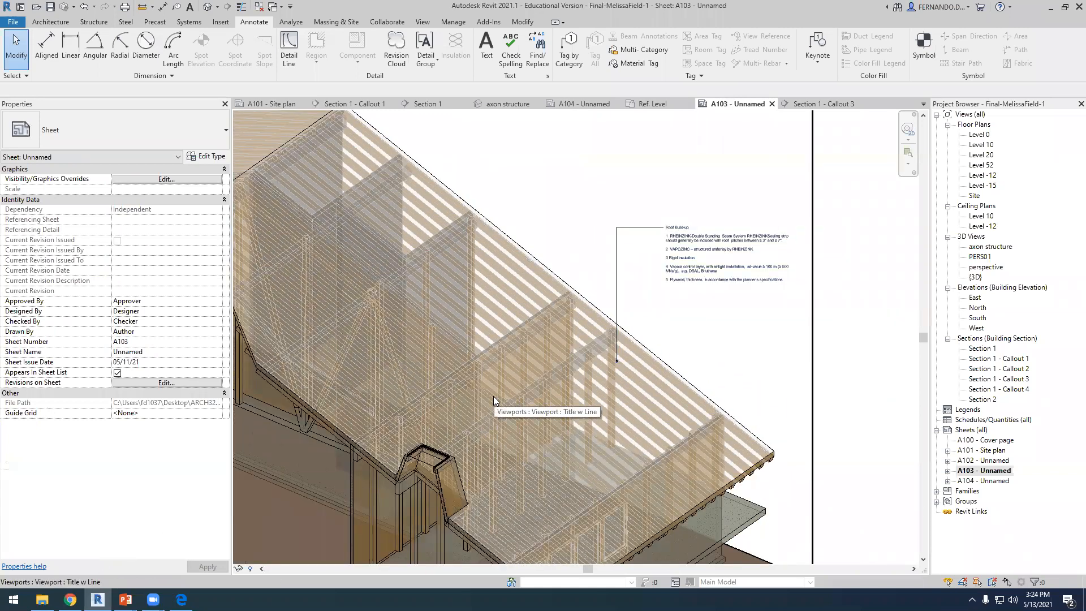
scroll(419, 425, "down", 2)
scroll(485, 457, "down", 2)
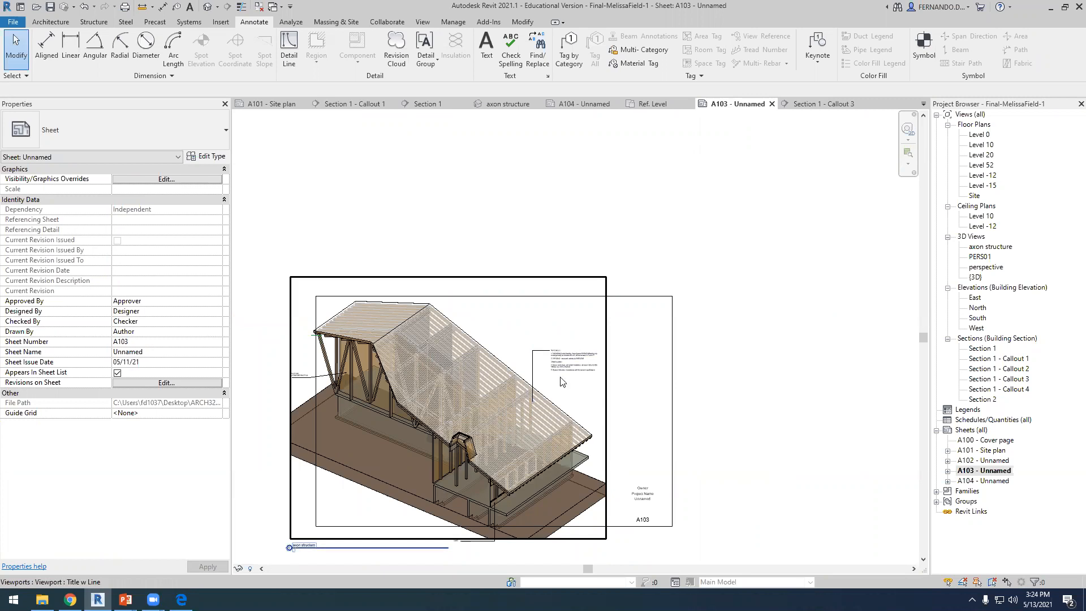
scroll(546, 361, "up", 5)
scroll(557, 343, "up", 3)
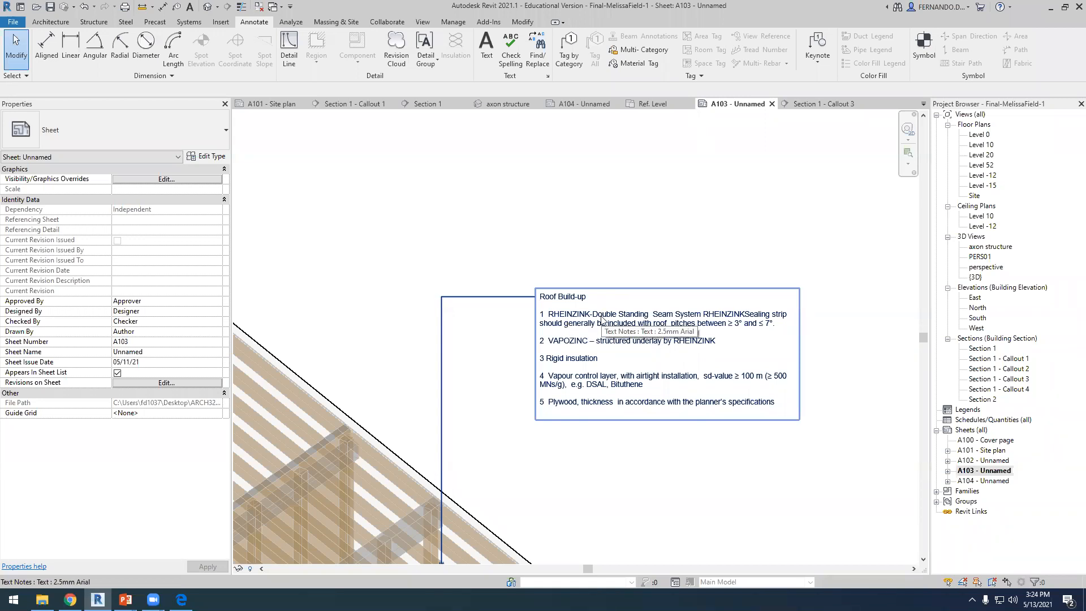
scroll(601, 320, "down", 6)
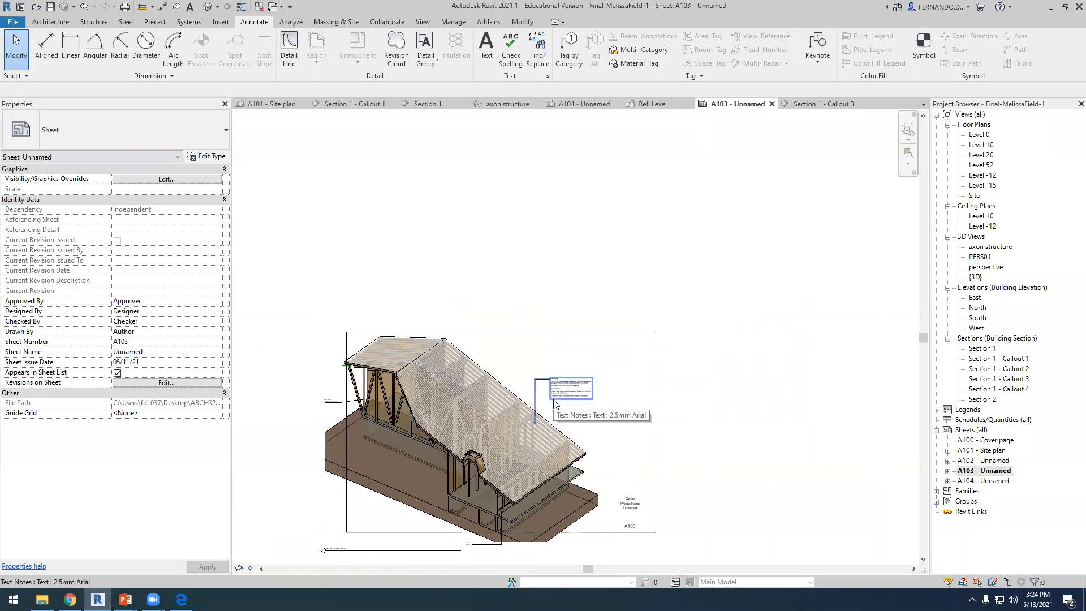
scroll(554, 404, "up", 4)
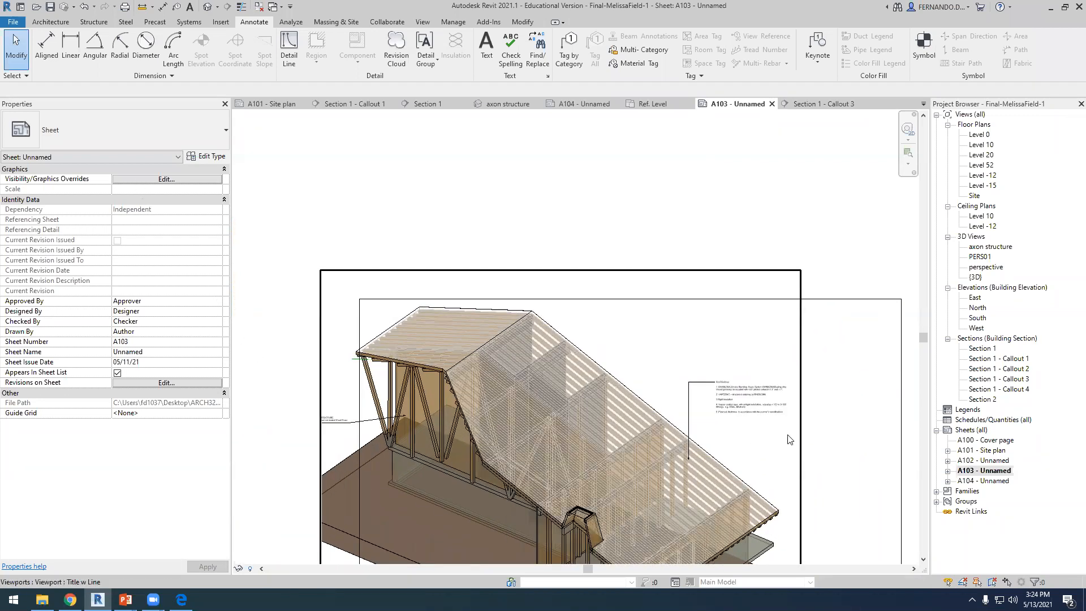
scroll(756, 409, "up", 5)
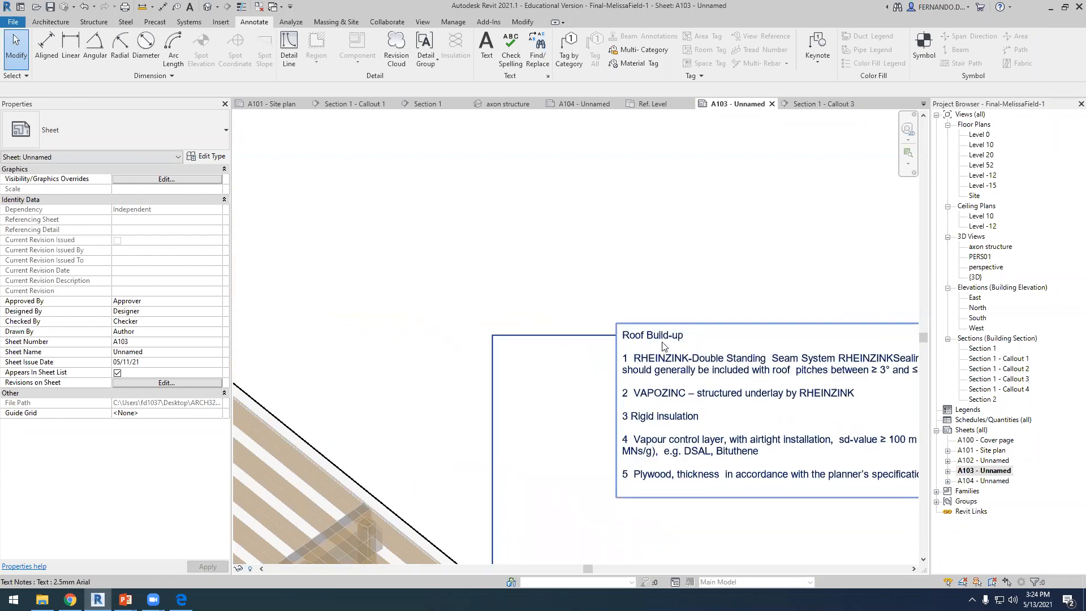
scroll(574, 342, "down", 5)
scroll(566, 349, "down", 3)
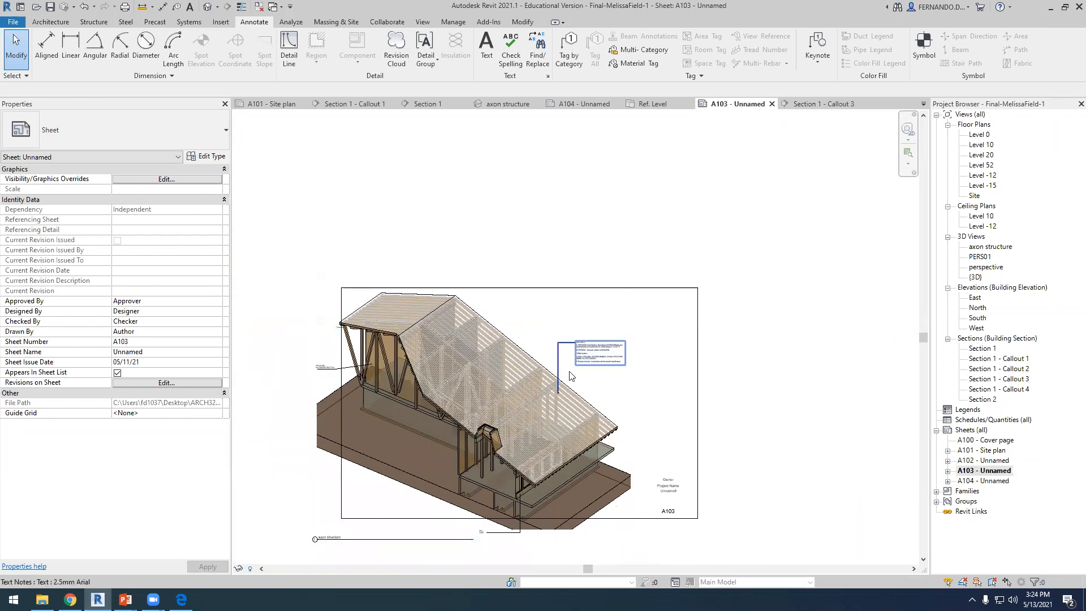
scroll(568, 370, "up", 4)
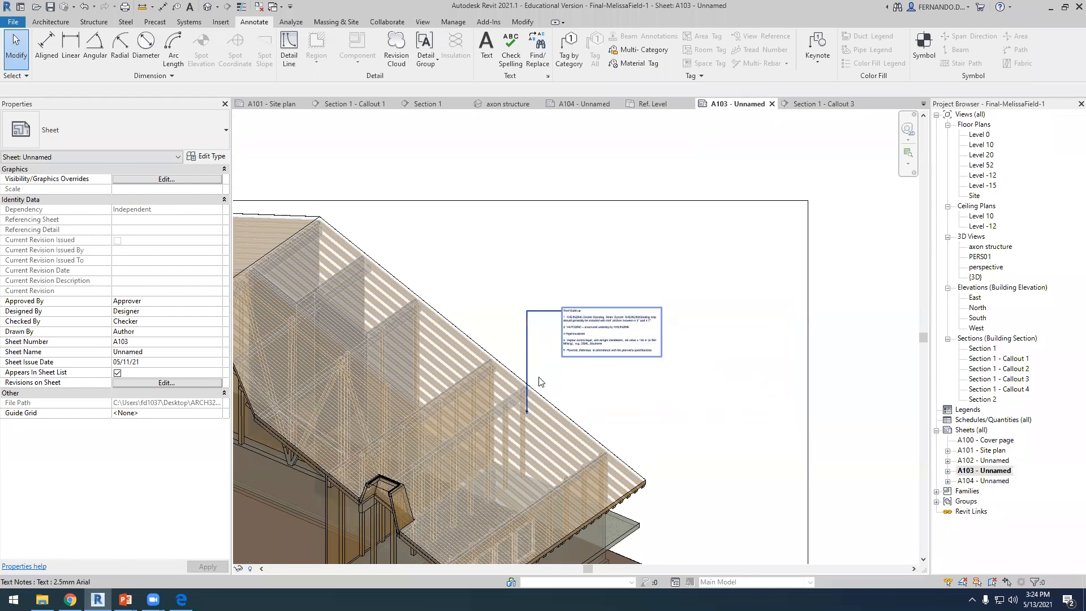
scroll(530, 385, "down", 2)
scroll(530, 386, "down", 2)
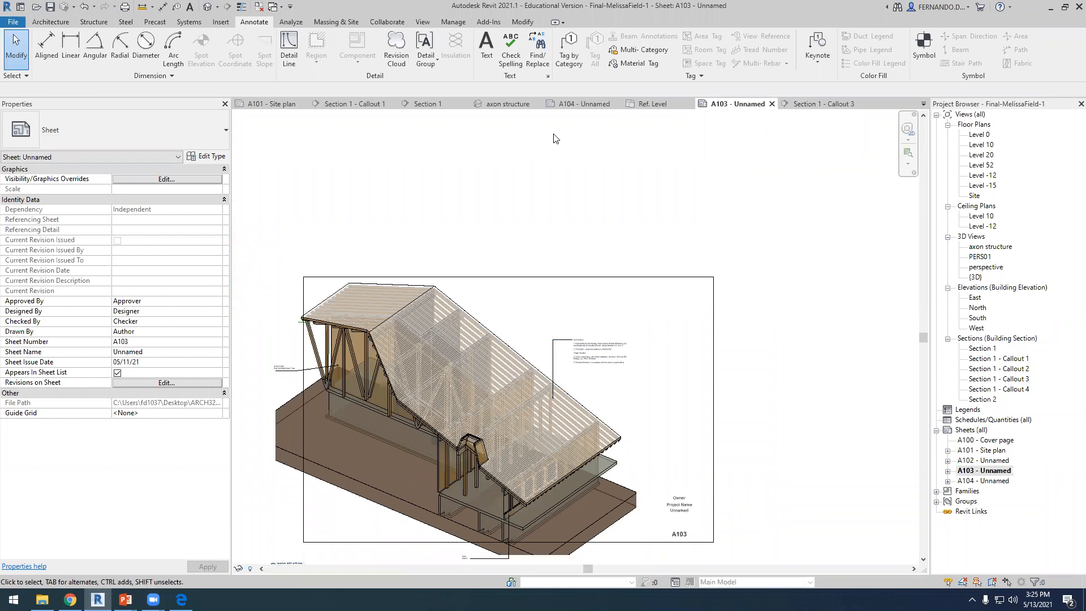
Look over the Section 1 - Callout 3, Section 1 - Callout 1 and axon structure views, and return to sheet A103.
left_click(810, 103)
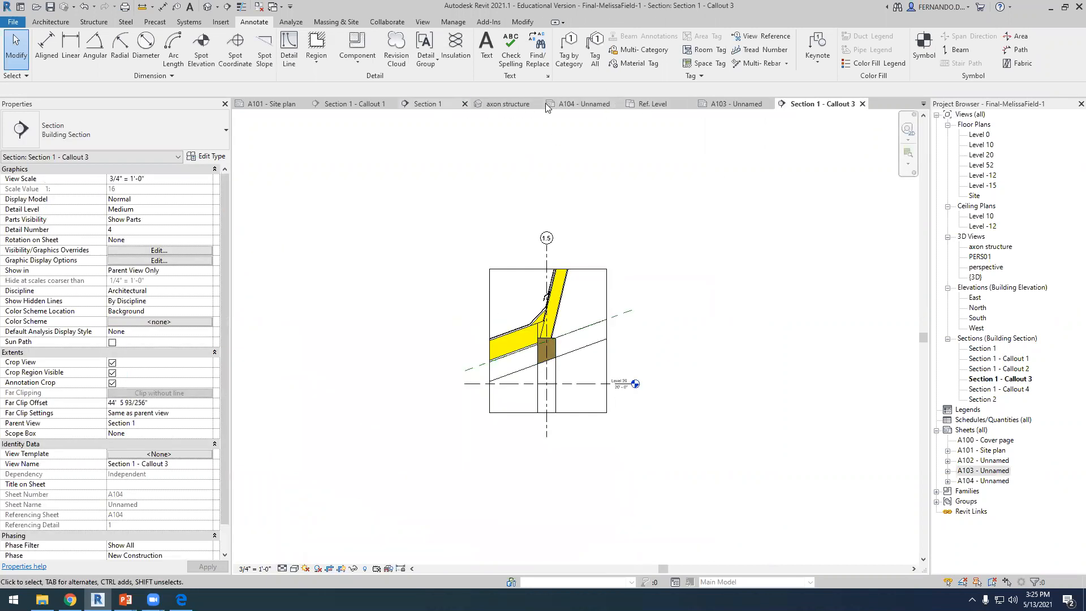
left_click(352, 104)
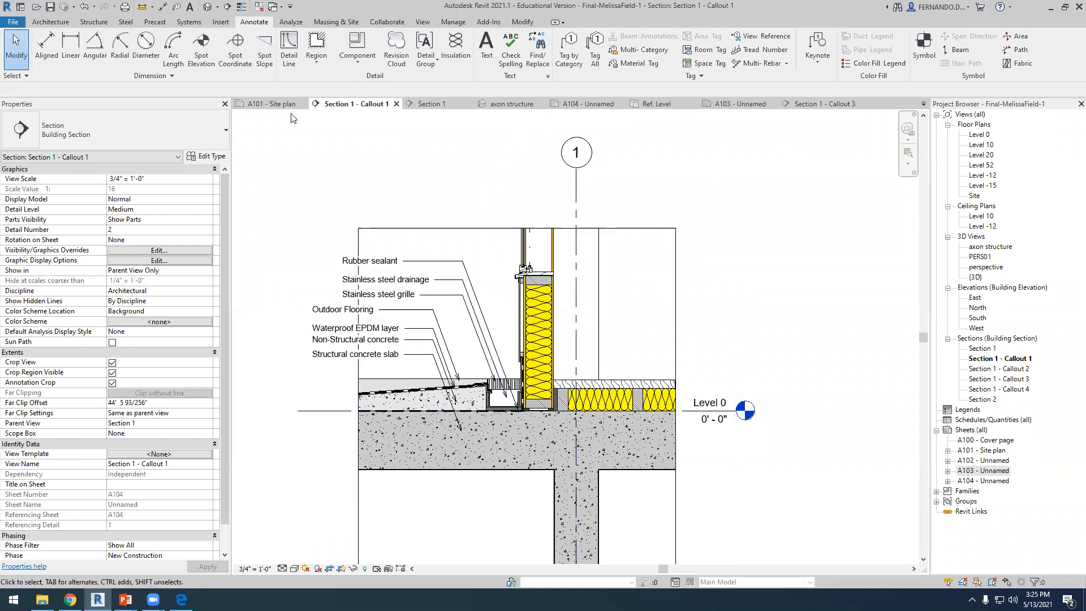
left_click(736, 104)
left_click(514, 103)
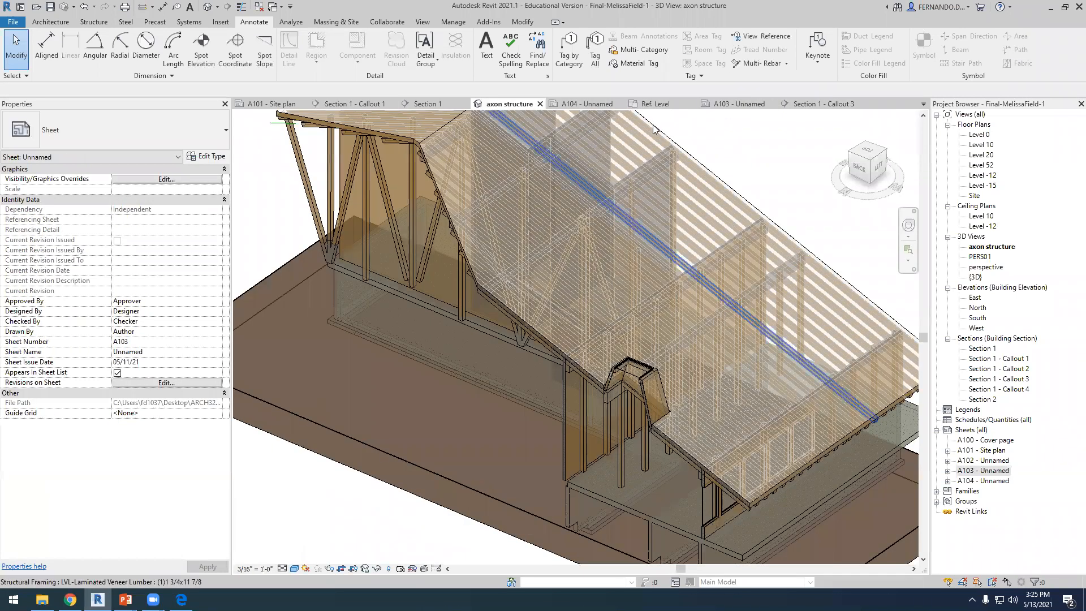
left_click(722, 107)
Add a leader note reading FLOOR that points to the projecting floor slab beneath the low roof eave, and end text placement.
scroll(575, 433, "down", 2)
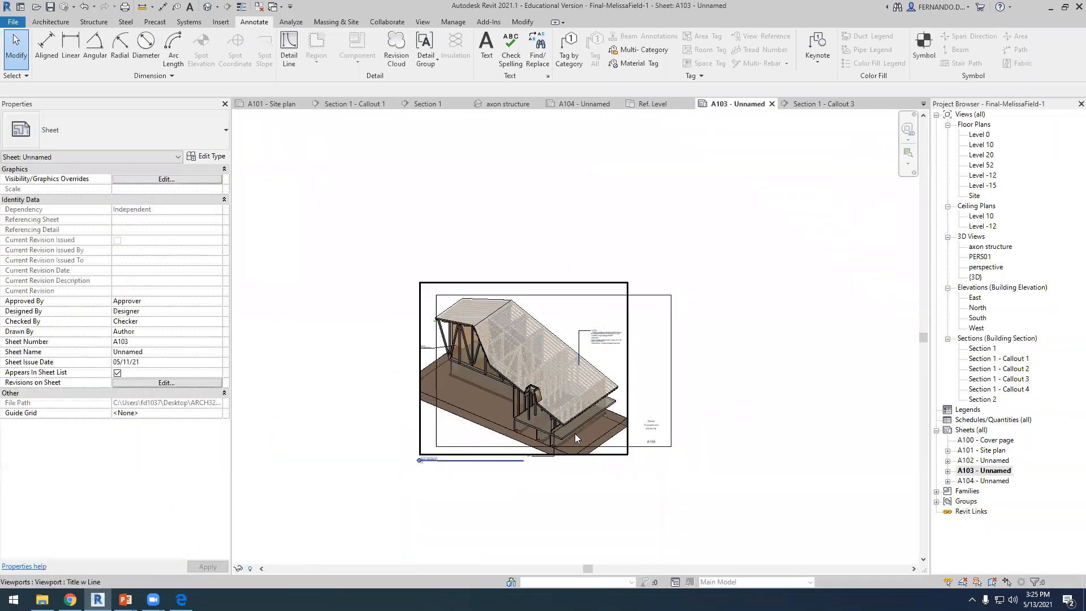
scroll(528, 248, "up", 4)
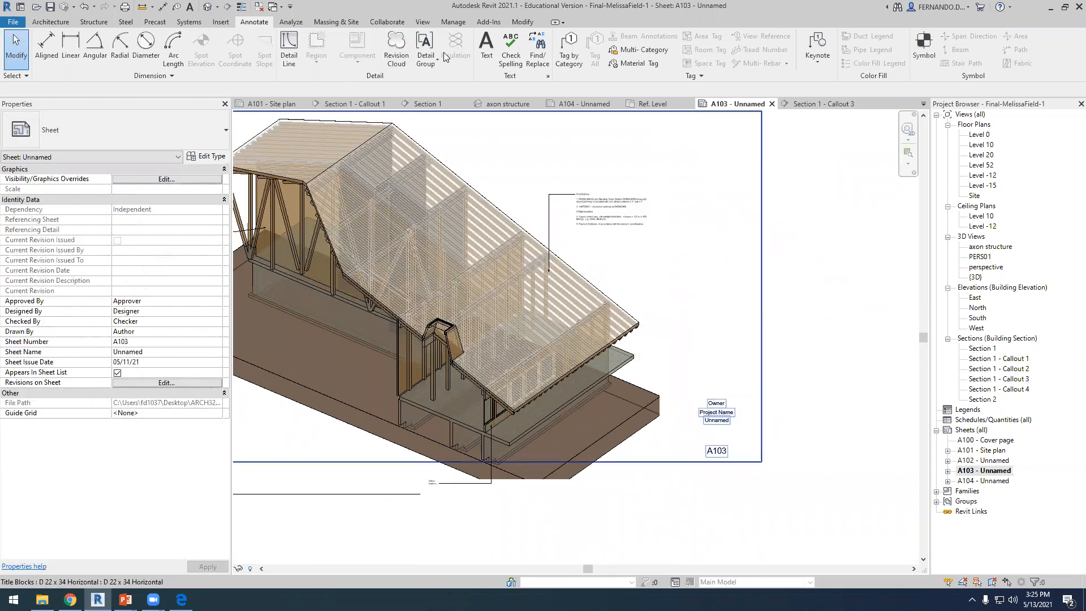
left_click(486, 48)
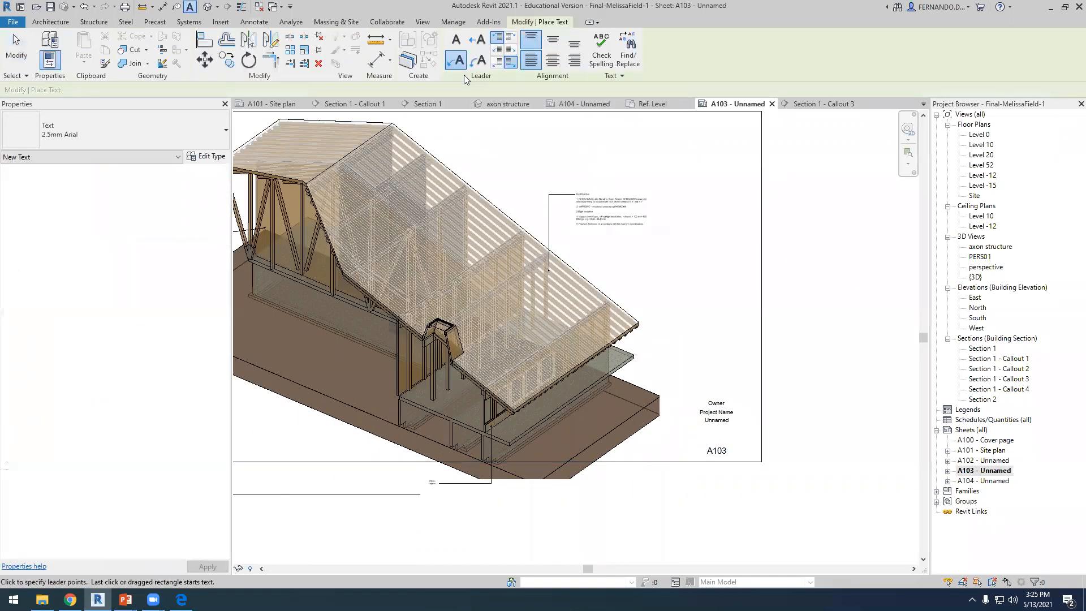
left_click(628, 352)
left_click(657, 352)
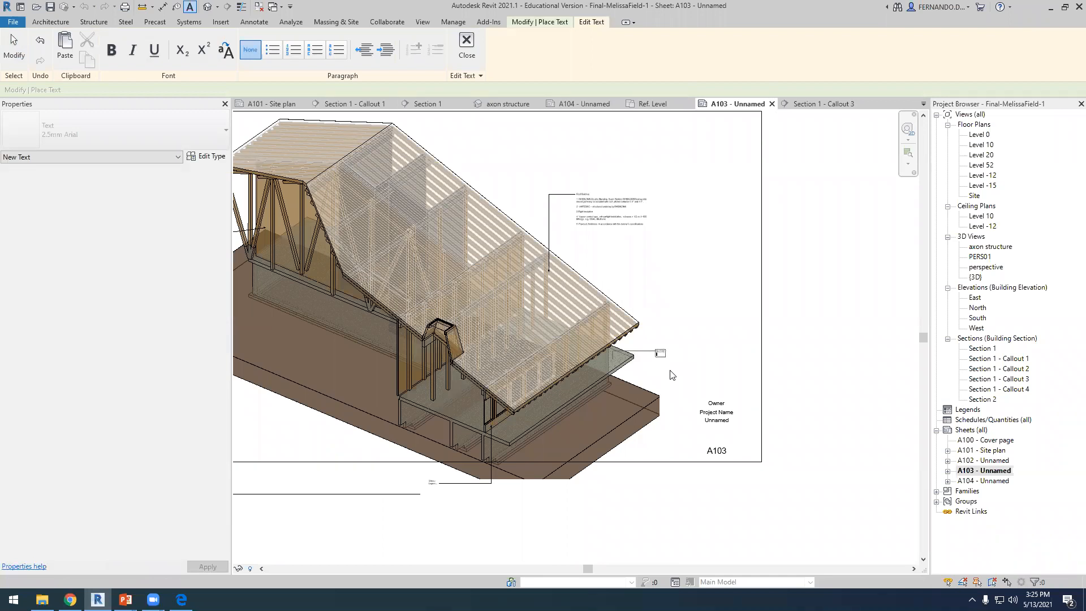
scroll(679, 378, "up", 5)
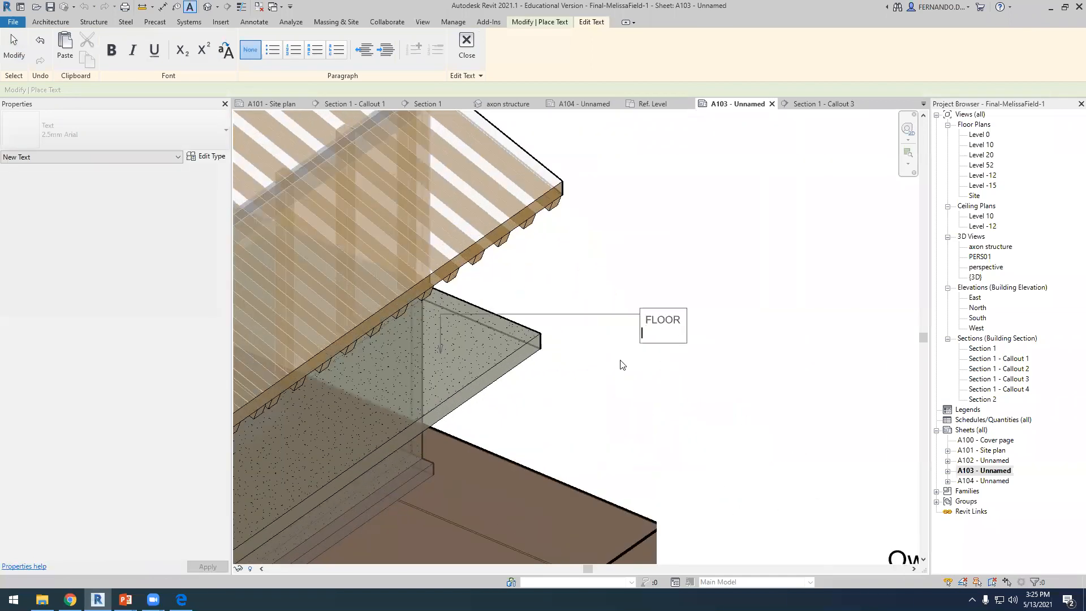
scroll(628, 365, "down", 5)
left_click(796, 386)
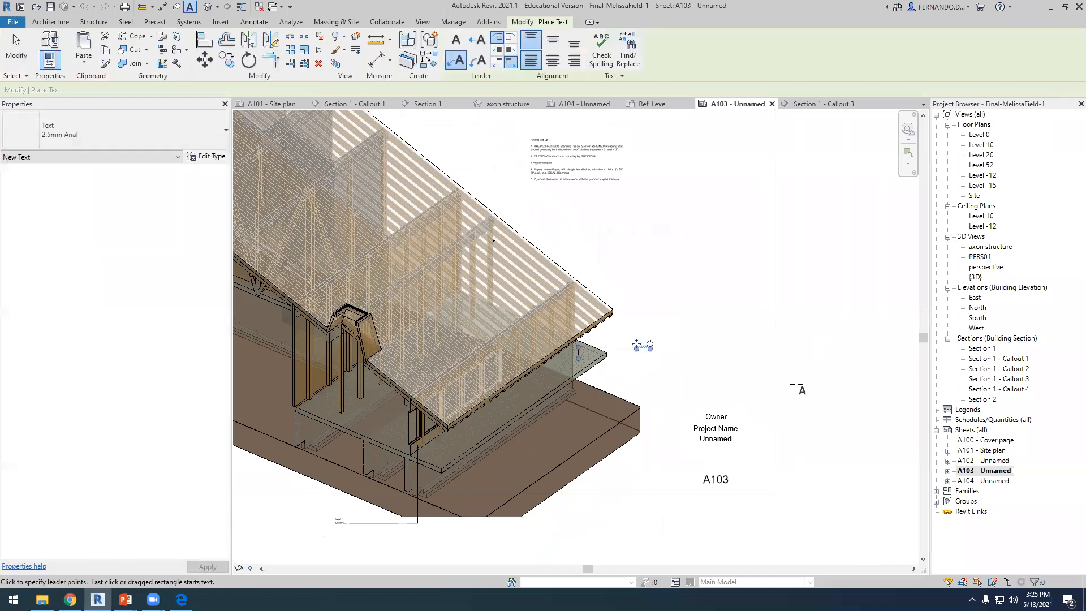
scroll(797, 388, "down", 3)
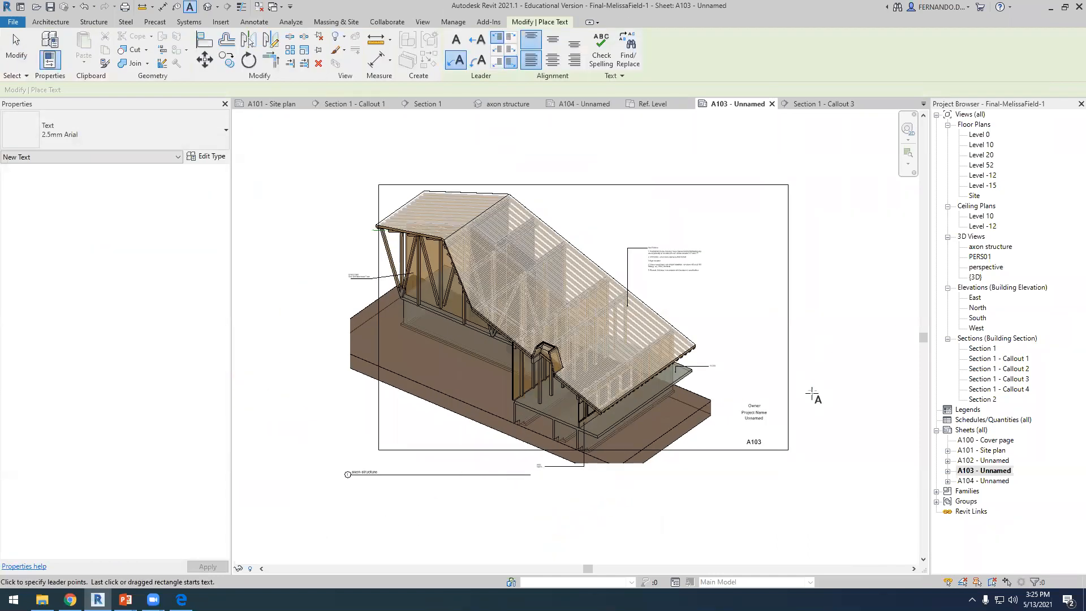
left_click(812, 392)
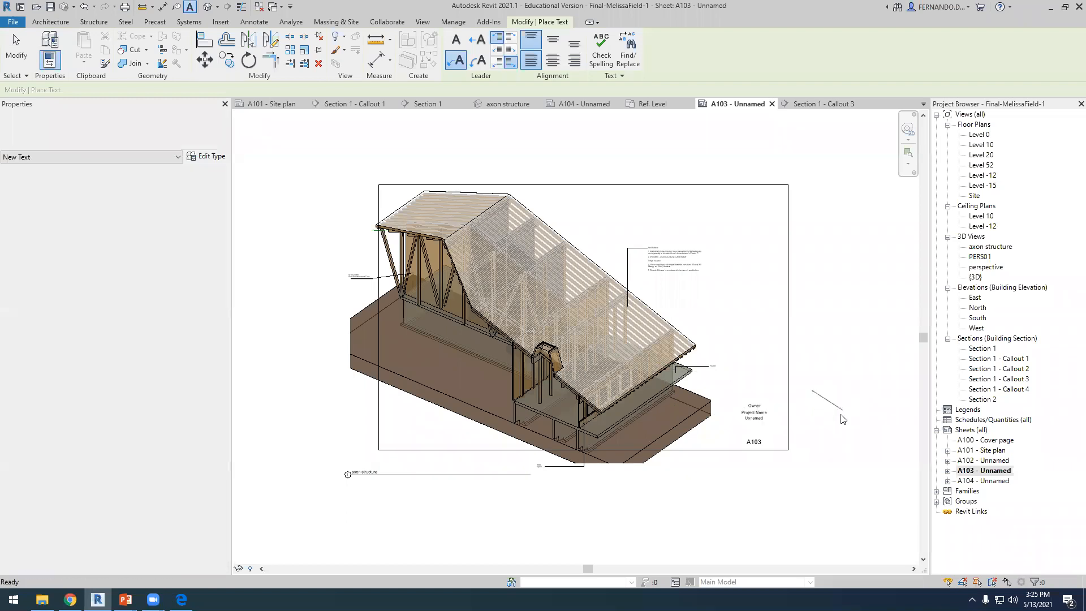
key("Escape")
key("Escape")
Examine the annotated axonometric on sheet A103, including the roof build-up note and the wall and floor leaders.
scroll(681, 321, "up", 3)
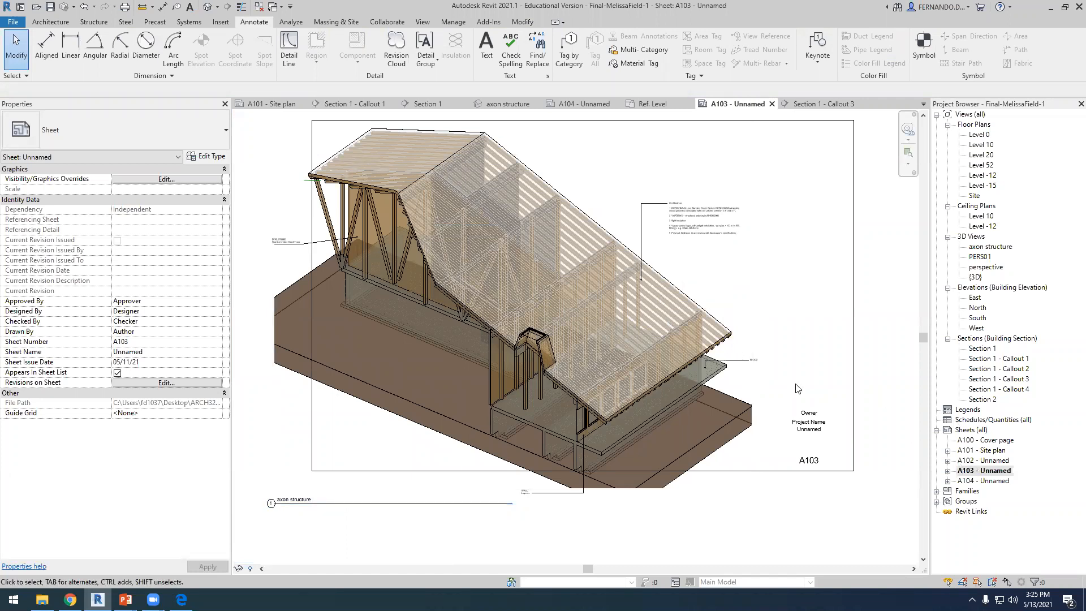
scroll(576, 404, "up", 2)
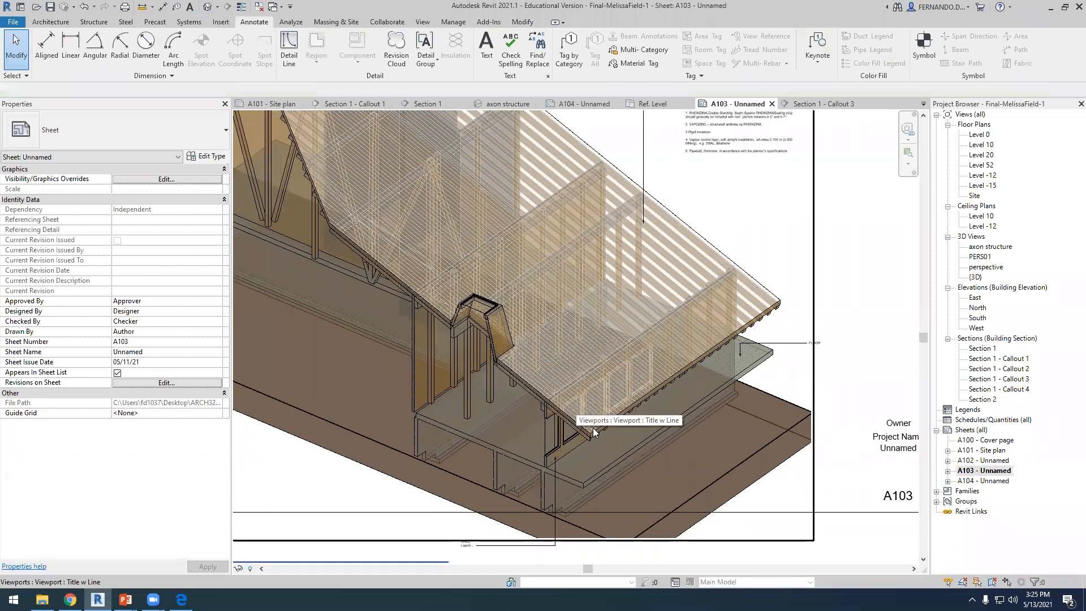
scroll(586, 428, "down", 1)
scroll(584, 434, "down", 2)
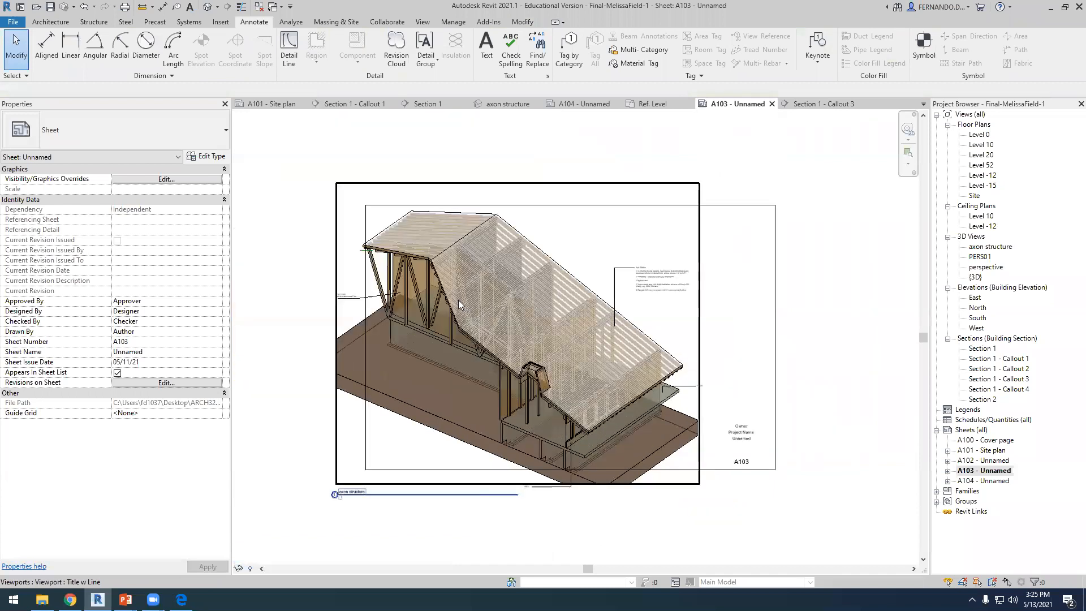
scroll(445, 305, "up", 2)
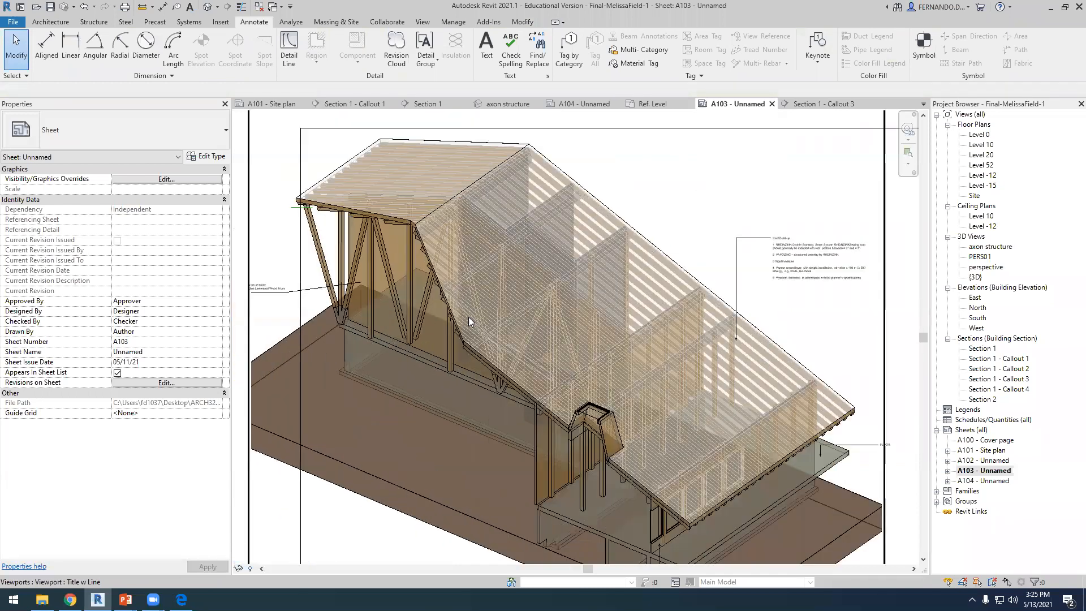
scroll(373, 369, "up", 1)
scroll(373, 369, "down", 3)
scroll(650, 324, "up", 1)
scroll(650, 324, "up", 5)
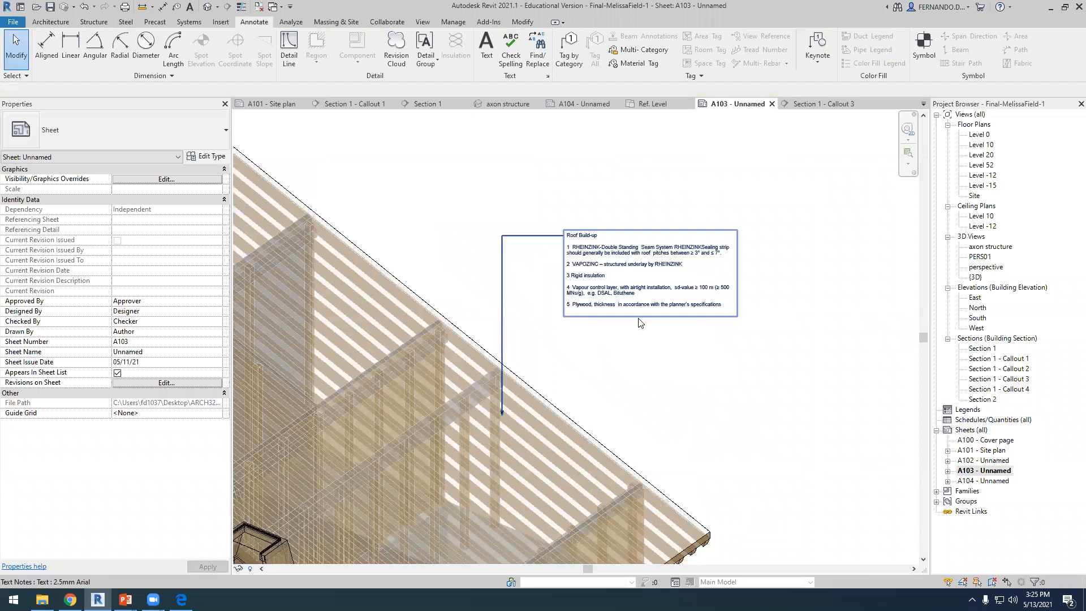
scroll(555, 256, "down", 5)
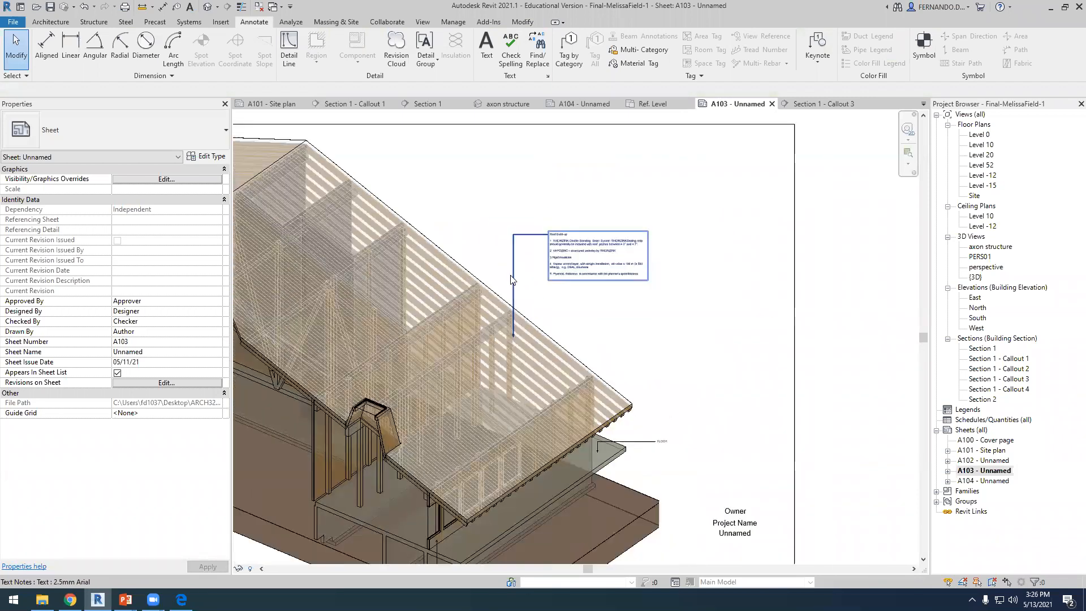
scroll(508, 338, "down", 2)
scroll(508, 335, "up", 1)
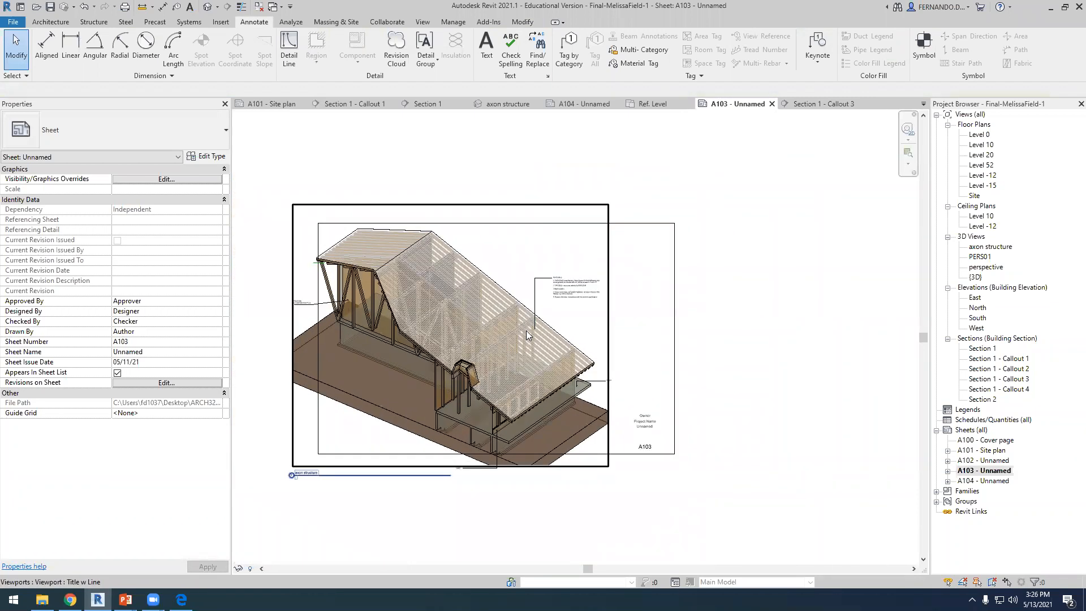
Examine the trusses at the open end, the dormer and the floor slab in the axonometric on the sheet.
scroll(450, 358, "up", 3)
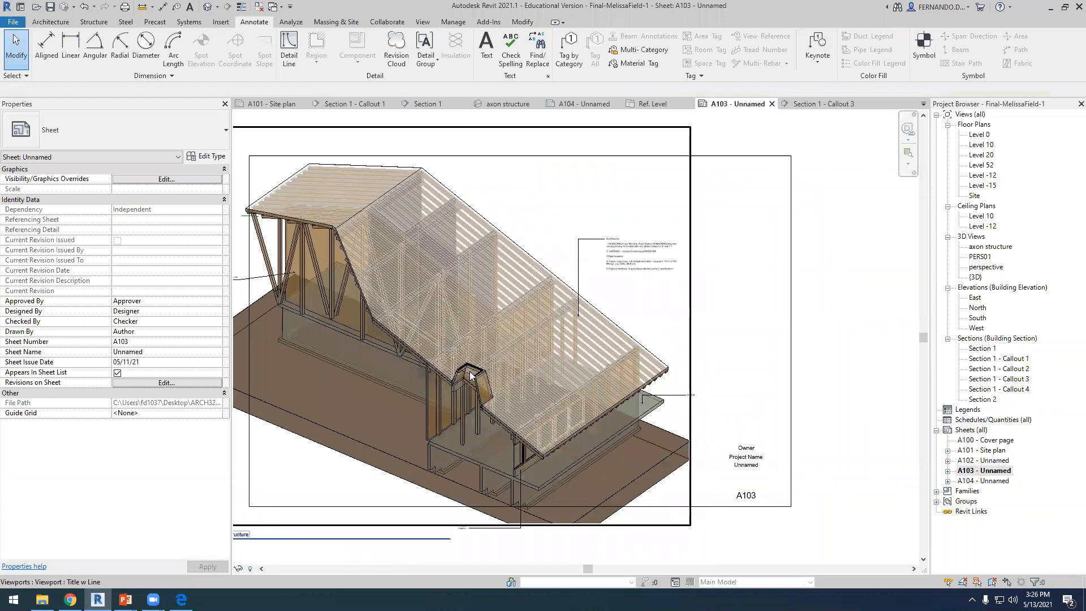
scroll(605, 385, "down", 2)
scroll(425, 300, "up", 3)
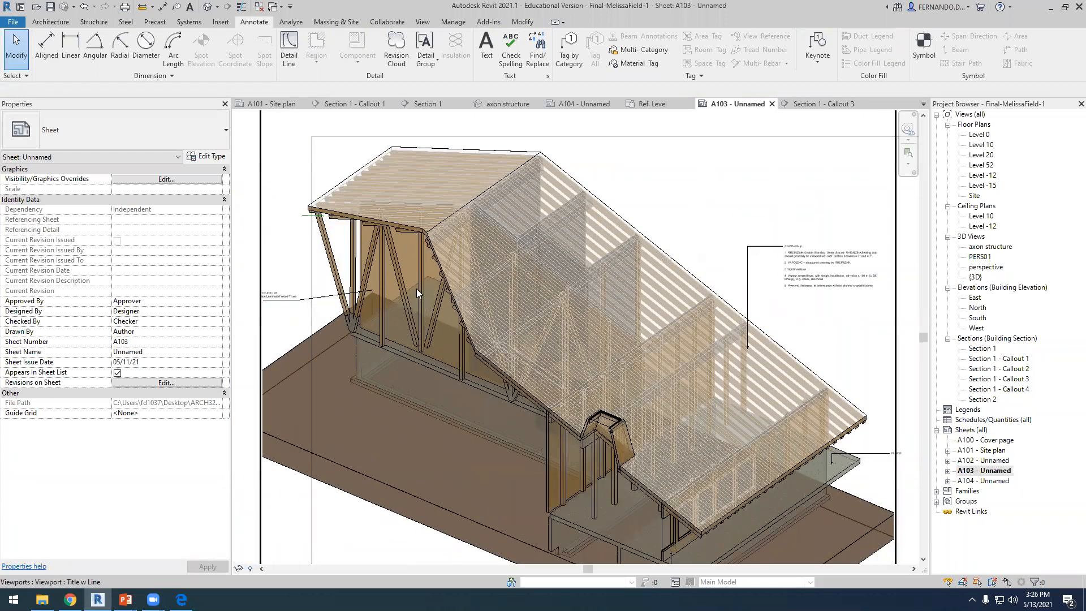
scroll(416, 289, "down", 2)
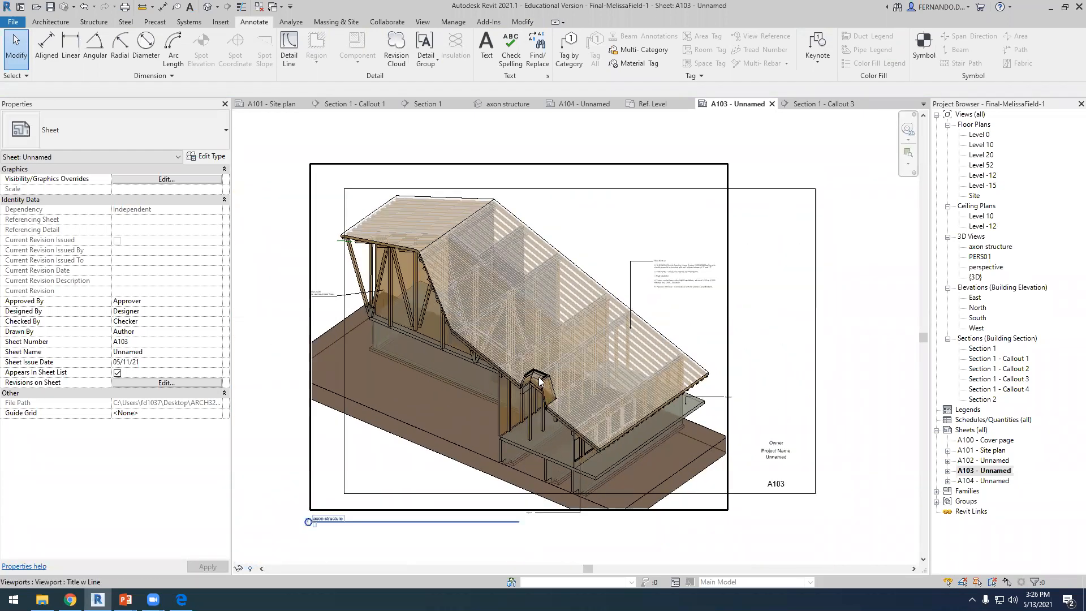
scroll(598, 486, "up", 2)
scroll(594, 436, "down", 2)
scroll(569, 457, "up", 3)
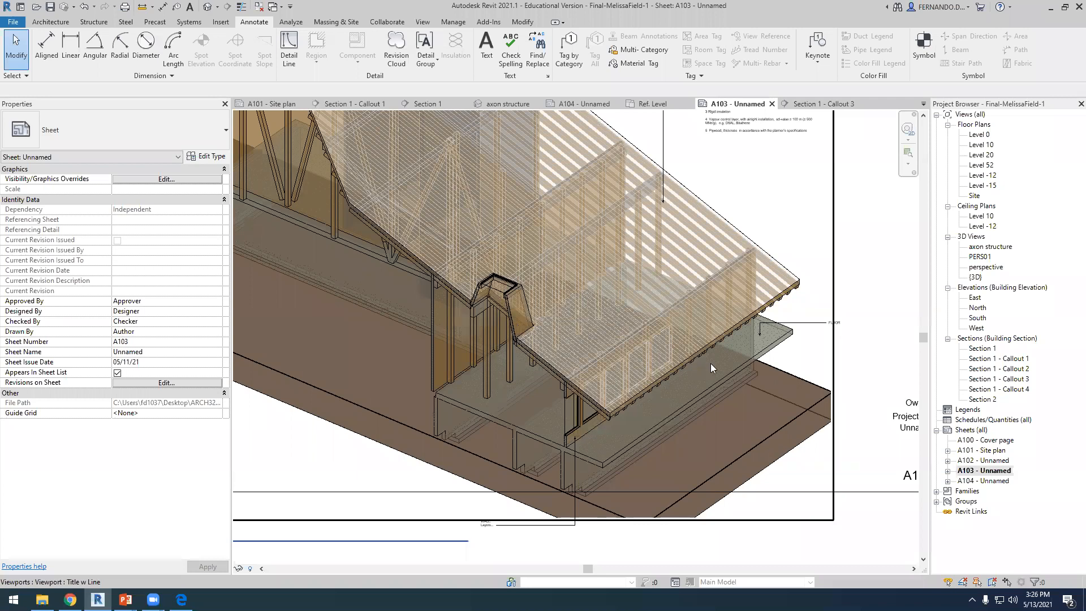
scroll(711, 365, "down", 2)
scroll(724, 283, "down", 2)
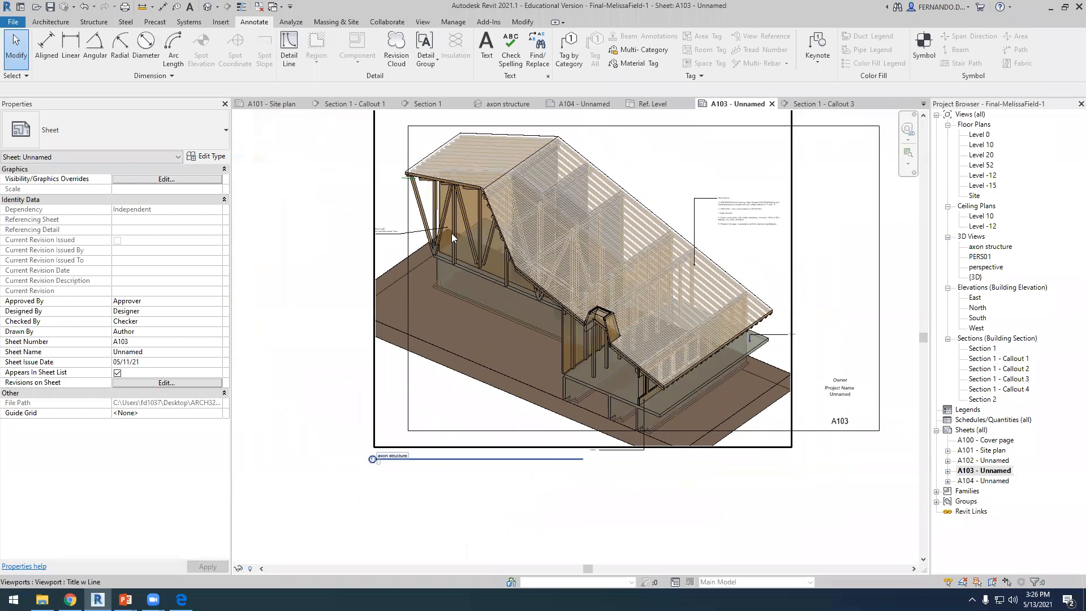
scroll(452, 233, "up", 5)
scroll(447, 303, "down", 4)
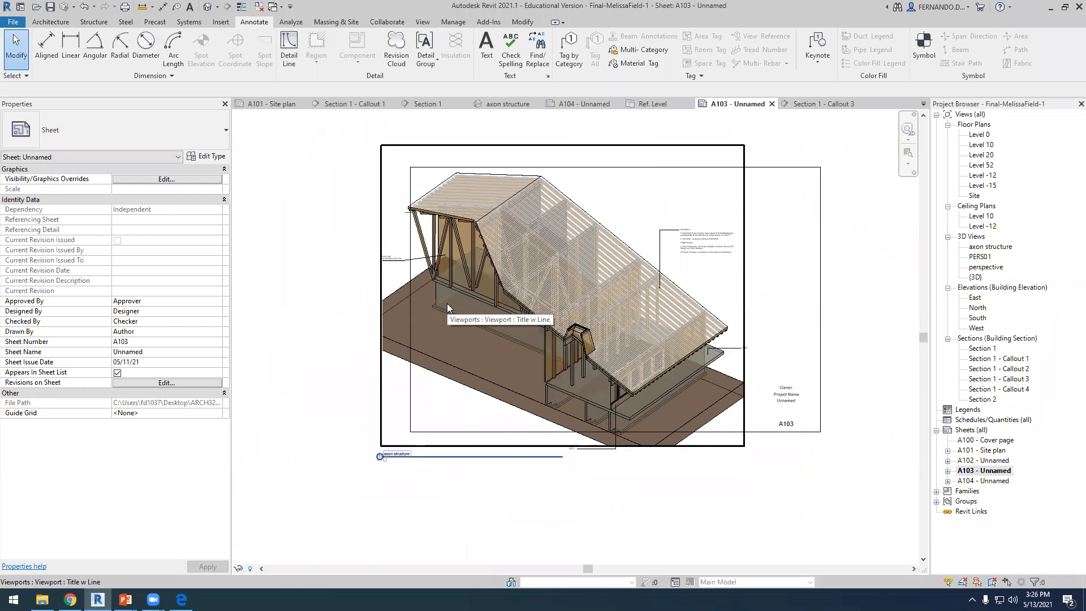
Open sheet A104 and delete the Section 1 - Callout 3 and Section 1 - Callout 4 viewports from it.
scroll(550, 357, "up", 2)
scroll(552, 351, "down", 2)
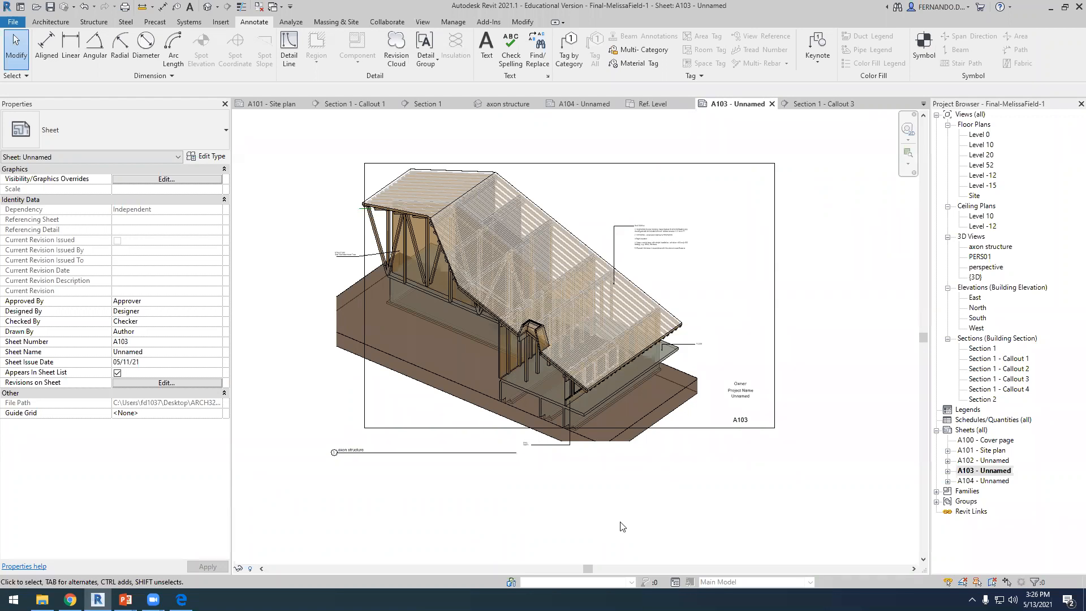
double_click(985, 480)
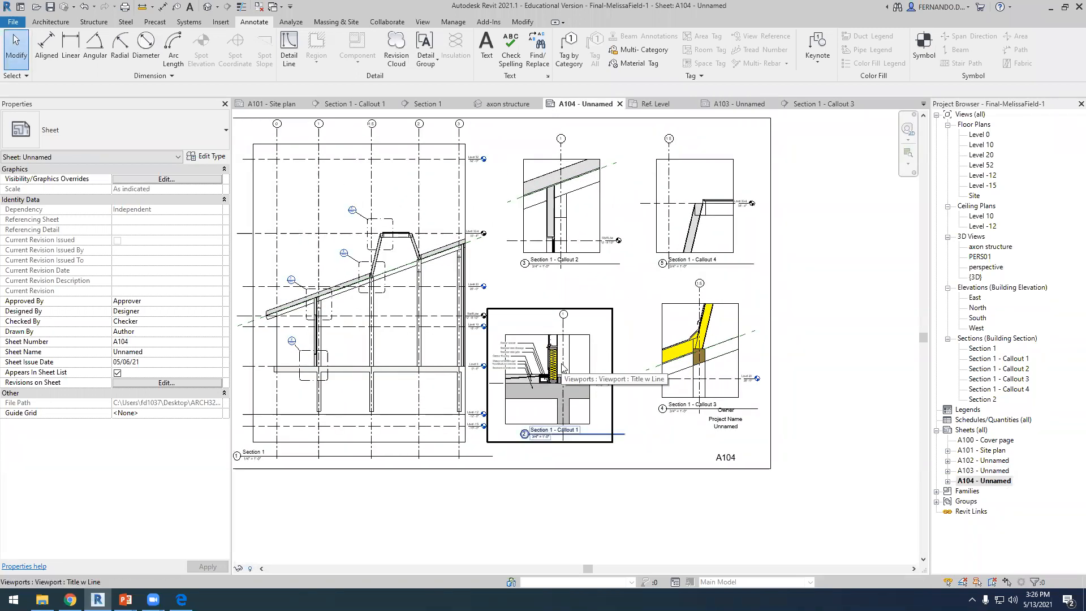
scroll(562, 367, "down", 1)
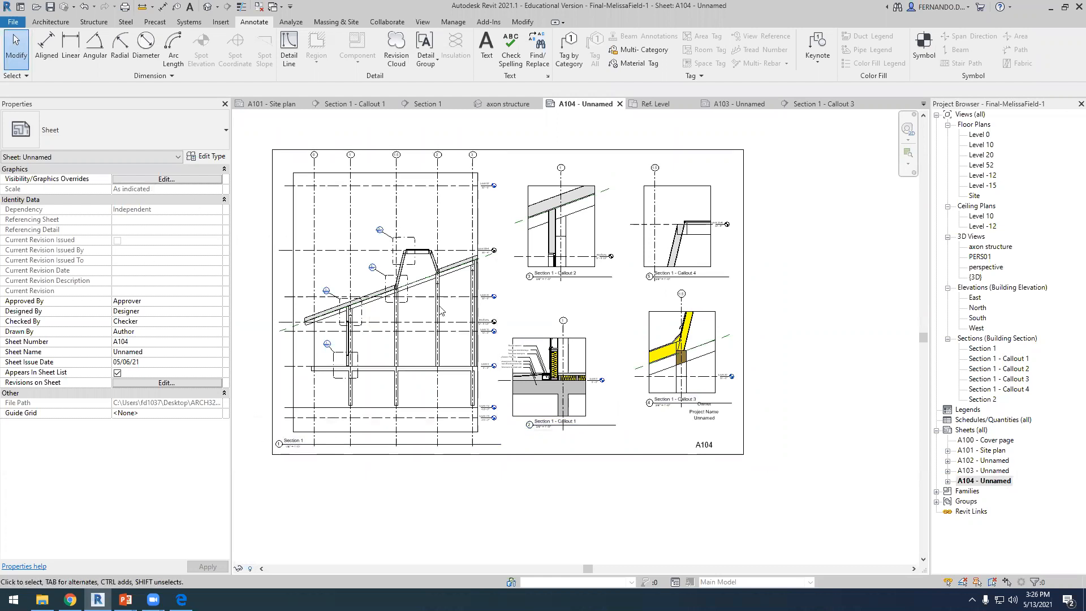
left_click(583, 421)
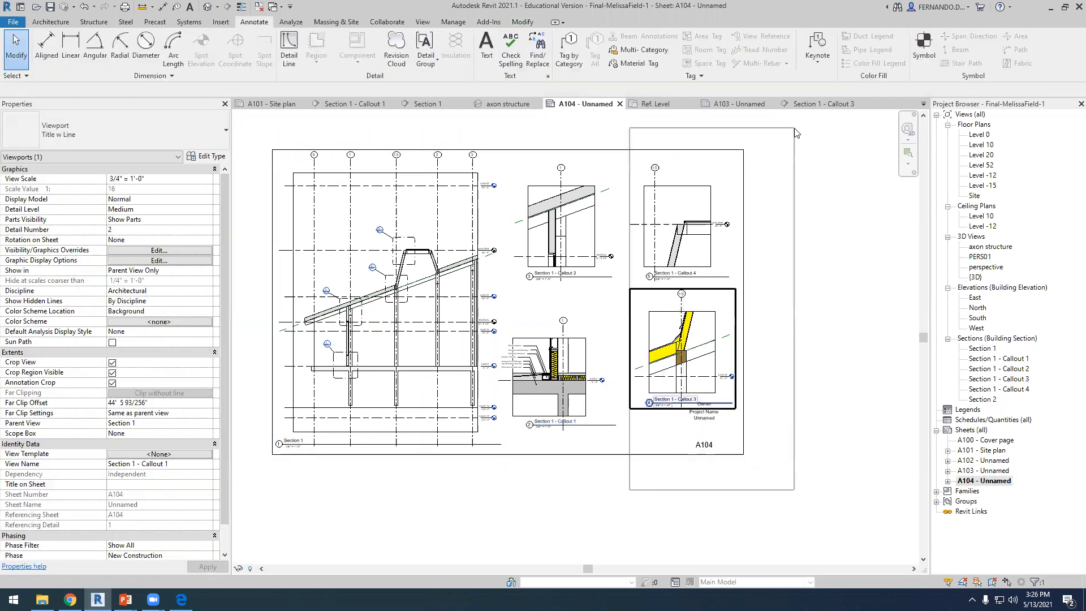
left_click(670, 354)
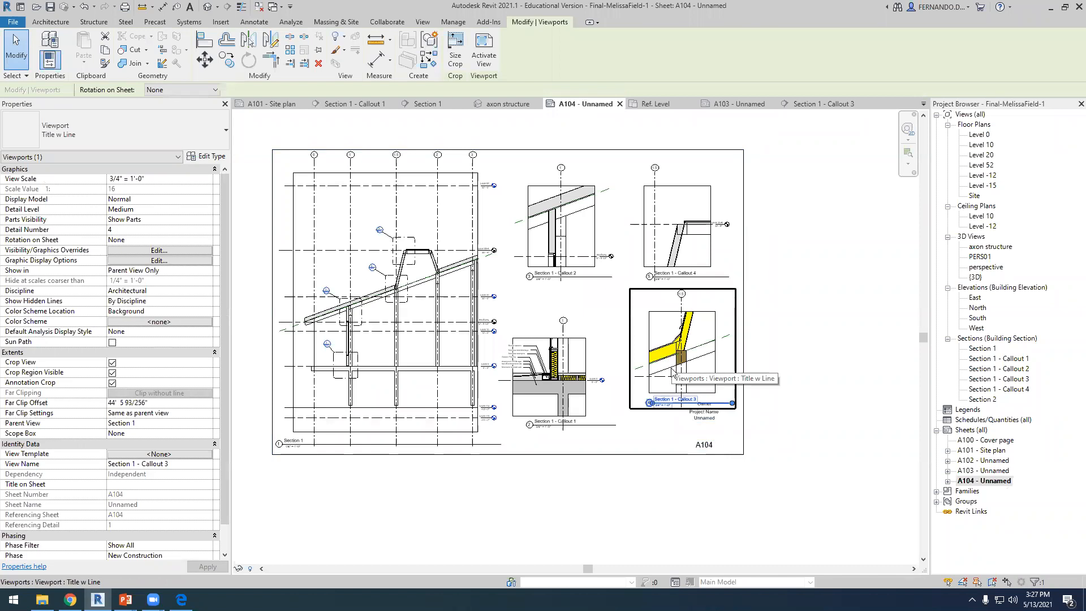
key("Delete")
left_click(679, 255)
key("Delete")
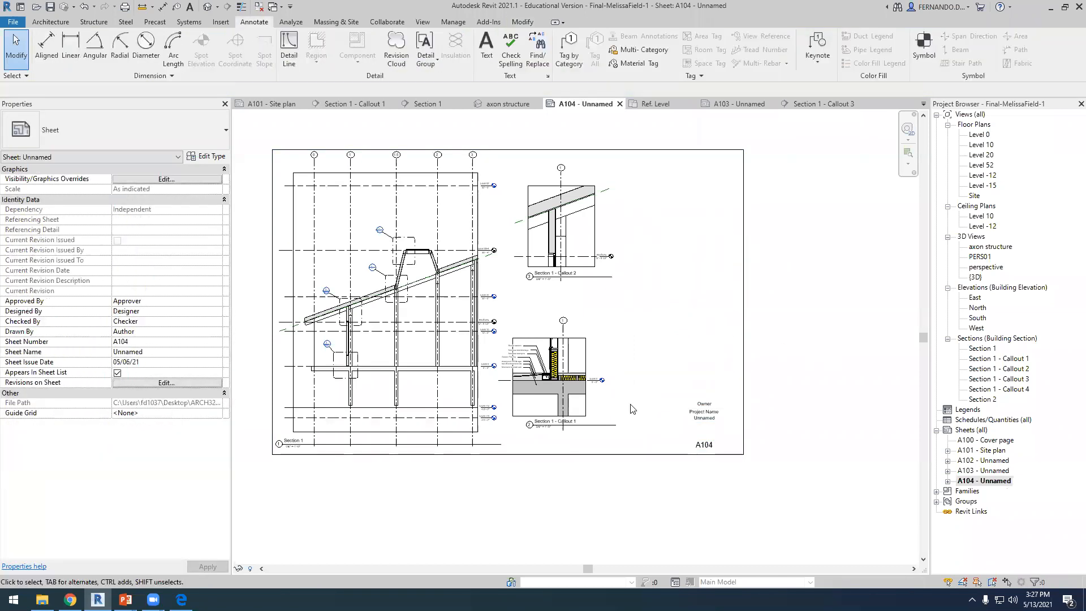
Move the Section 1 - Callout 1 view title below the sheet border, and shift its viewport slightly down.
left_click(584, 421)
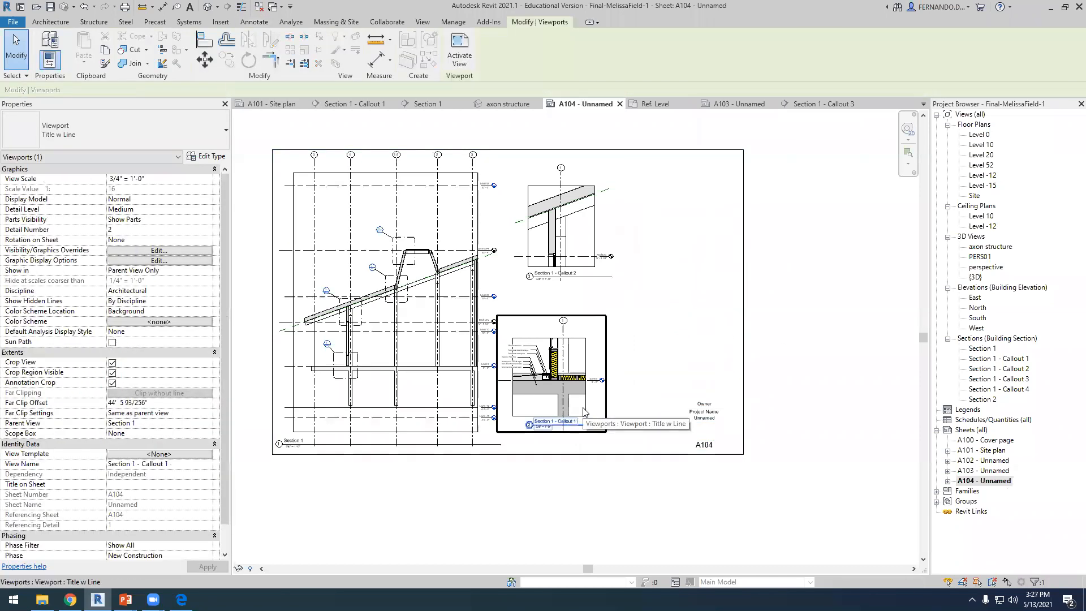
left_click(205, 59)
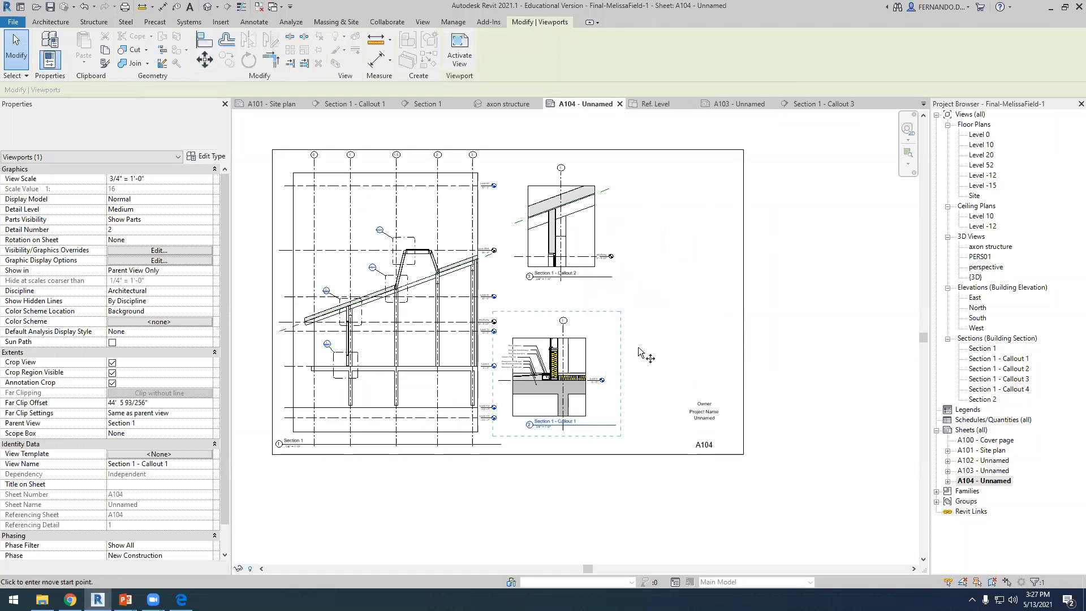
left_click(580, 371)
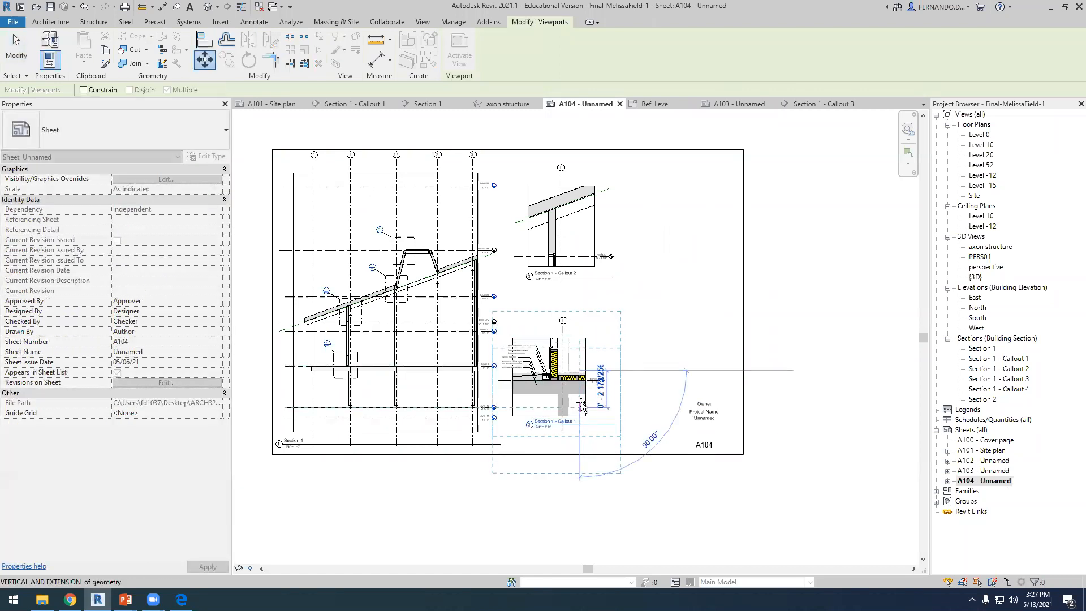
left_click(587, 429)
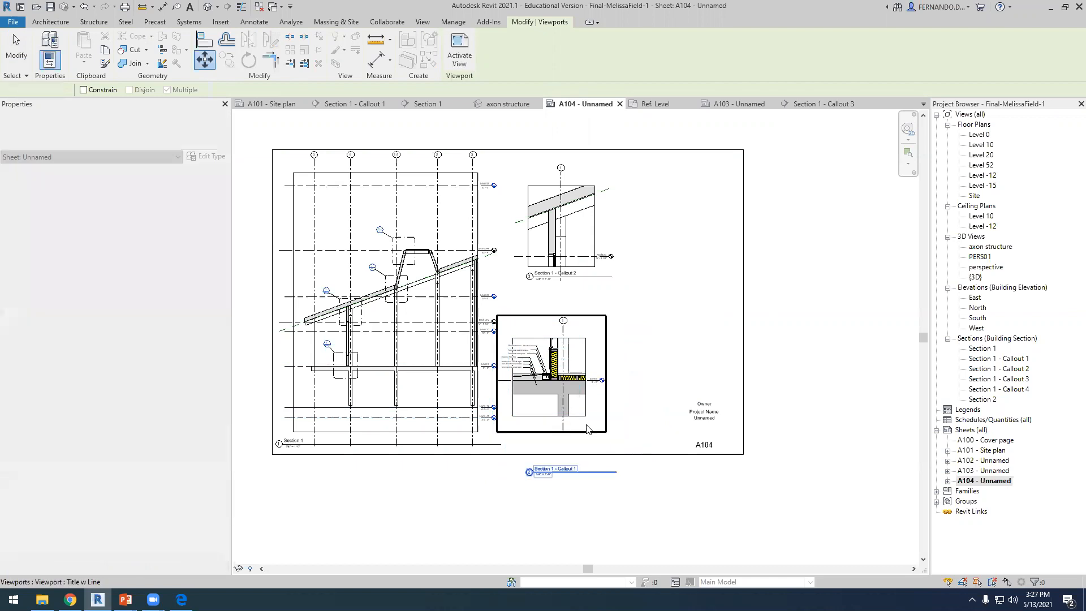
left_click(608, 375)
left_click_drag(606, 395, 603, 432)
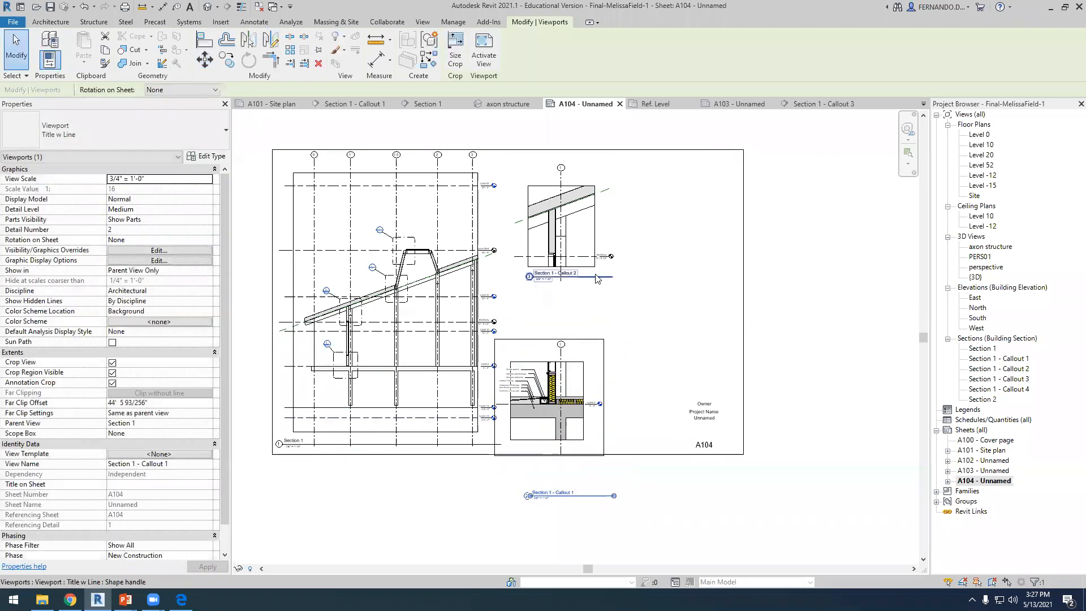
Set the Section 1 - Callout 1 viewport's scale to 1" = 1'-0" and move it slightly right, away from Section 1.
left_click(605, 242)
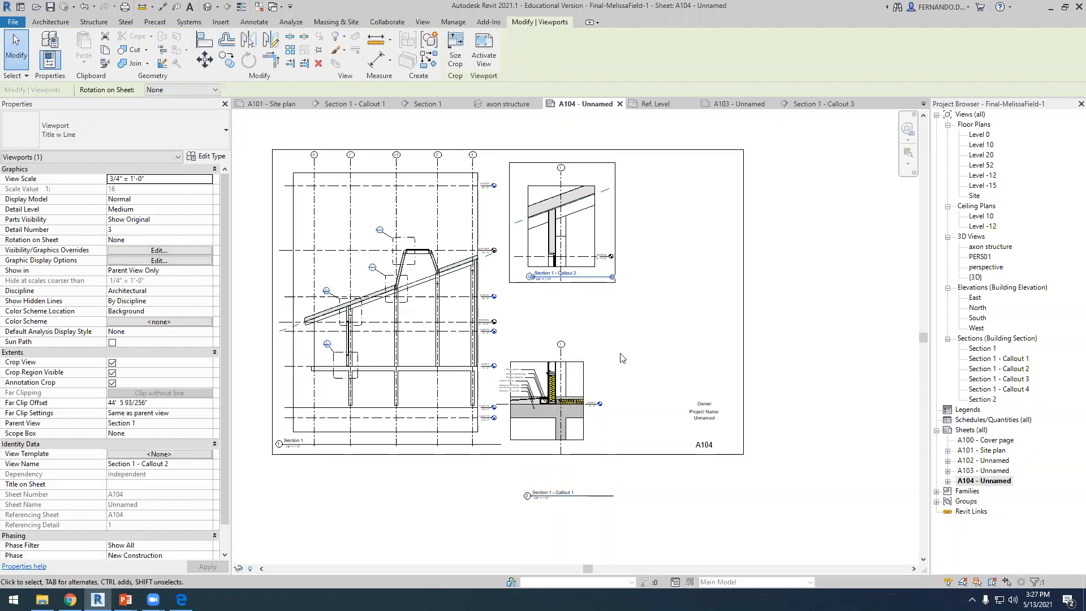
left_click(620, 359)
left_click(585, 380)
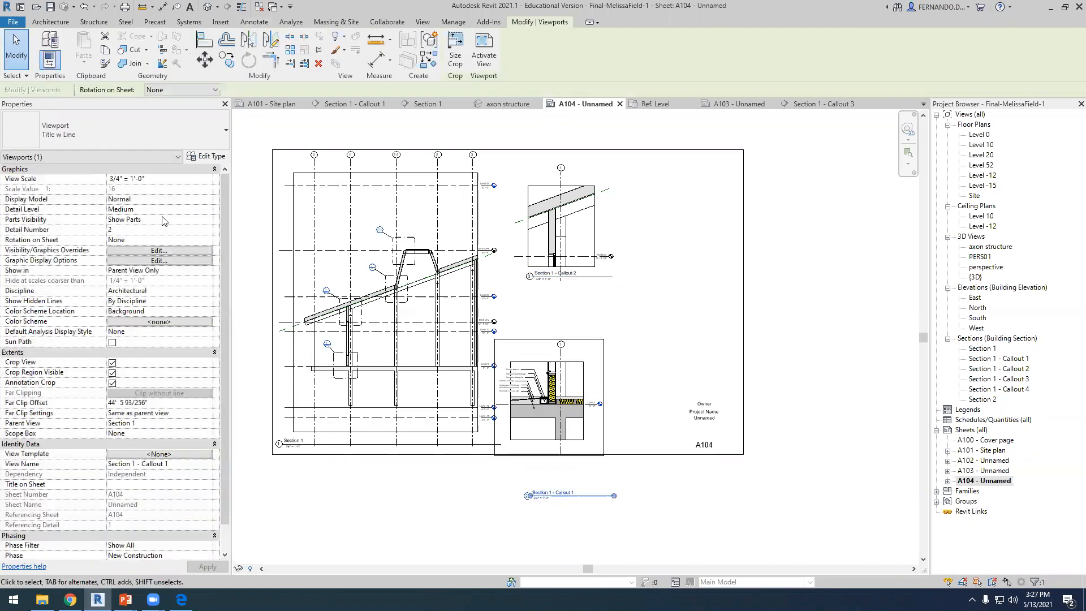
left_click(206, 179)
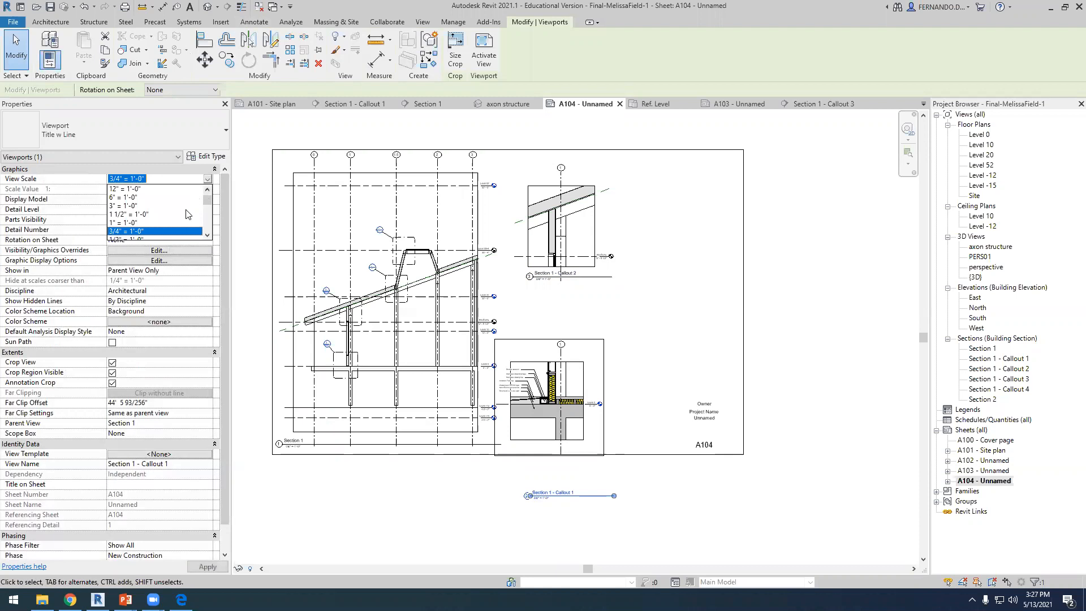
left_click(130, 223)
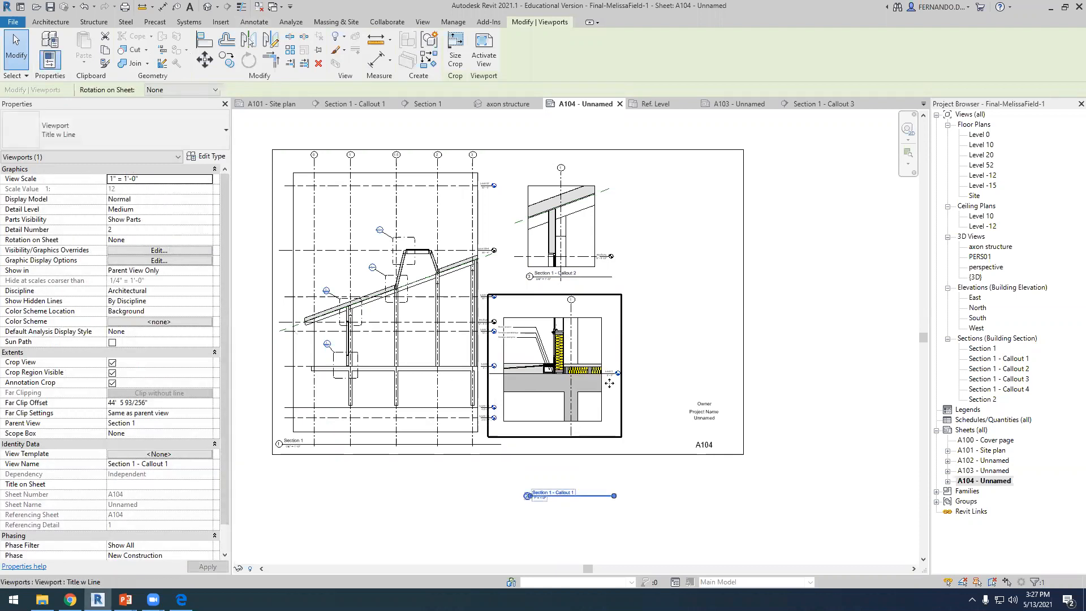
left_click_drag(621, 350, 644, 349)
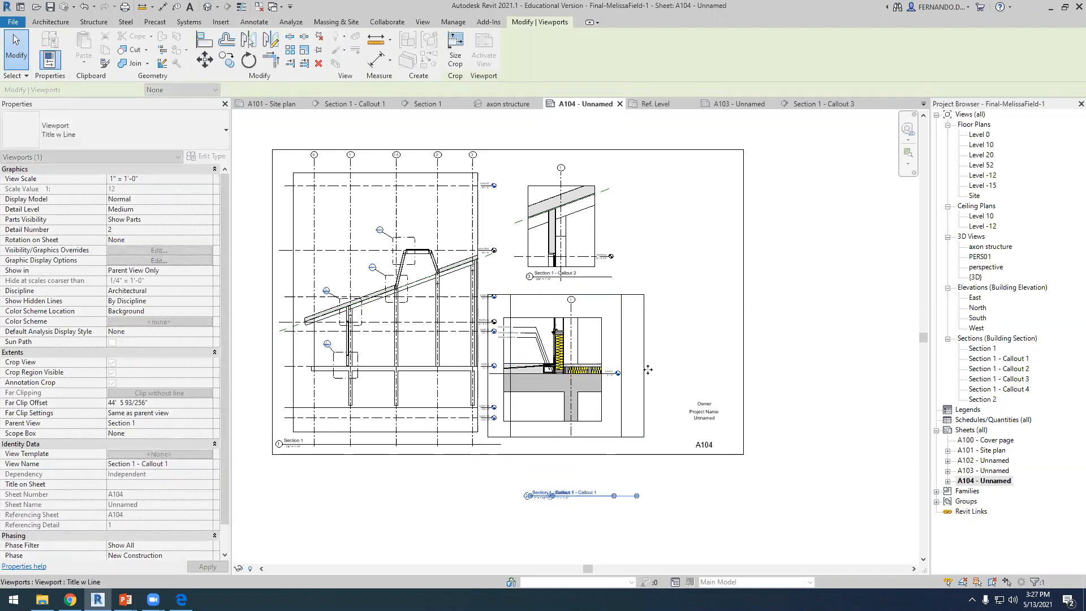
Set the Section 1 - Callout 2 viewport's scale to 1" = 1'-0" and move it directly above Callout 1 with their grid lines aligned.
left_click(601, 251)
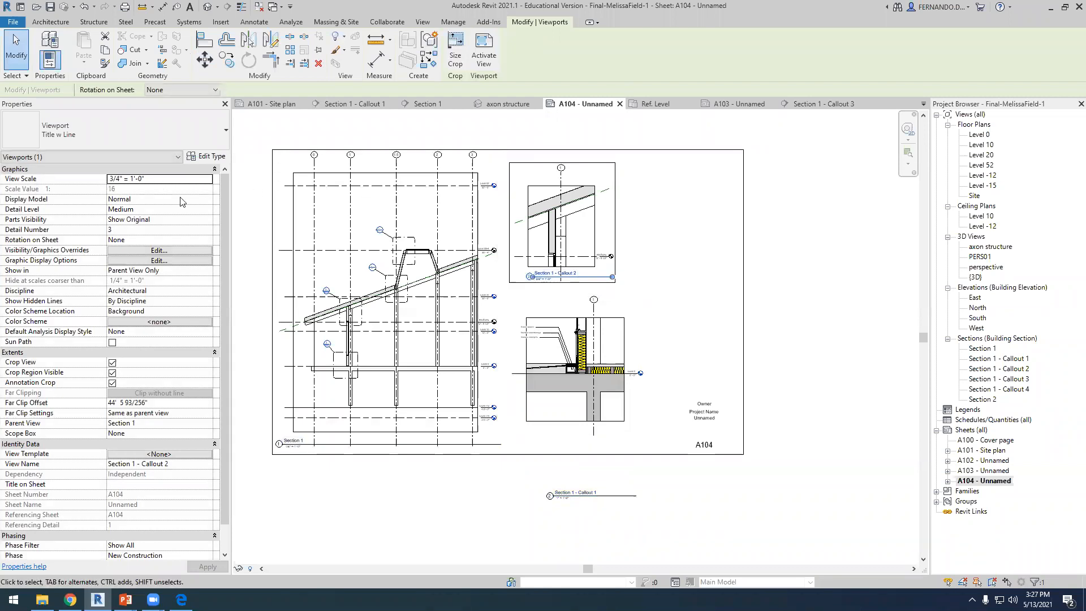
left_click(210, 179)
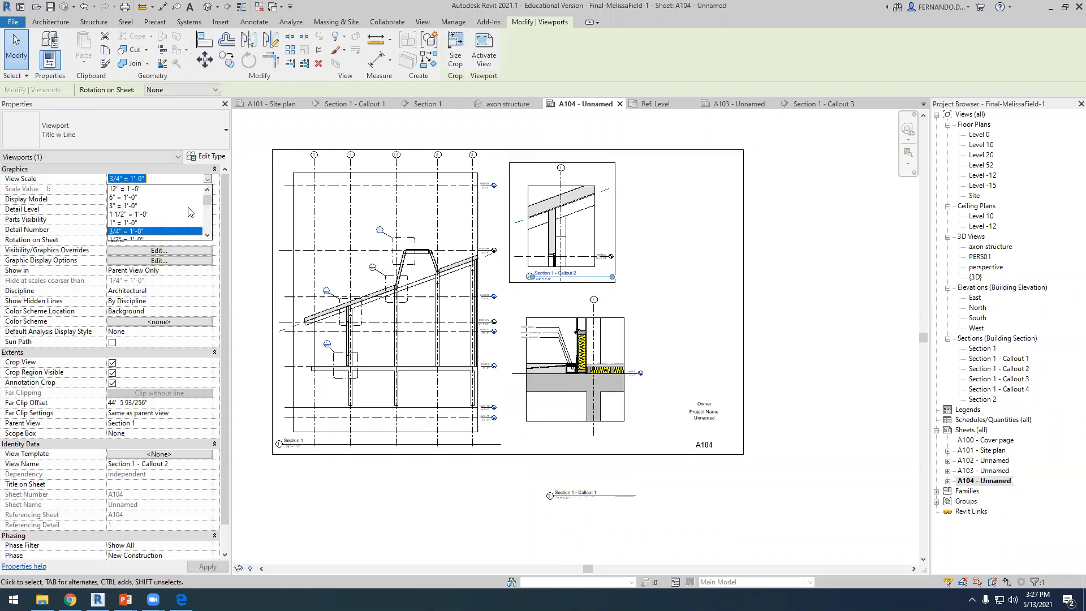
left_click(130, 222)
key("Escape")
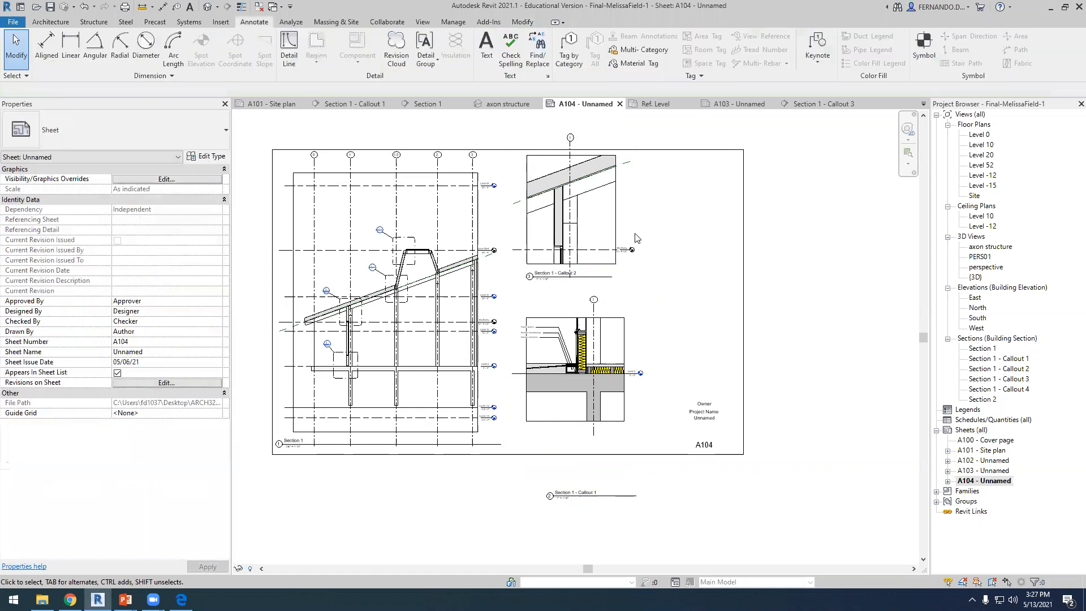
left_click(634, 231)
left_click_drag(641, 243, 706, 330)
left_click(705, 329)
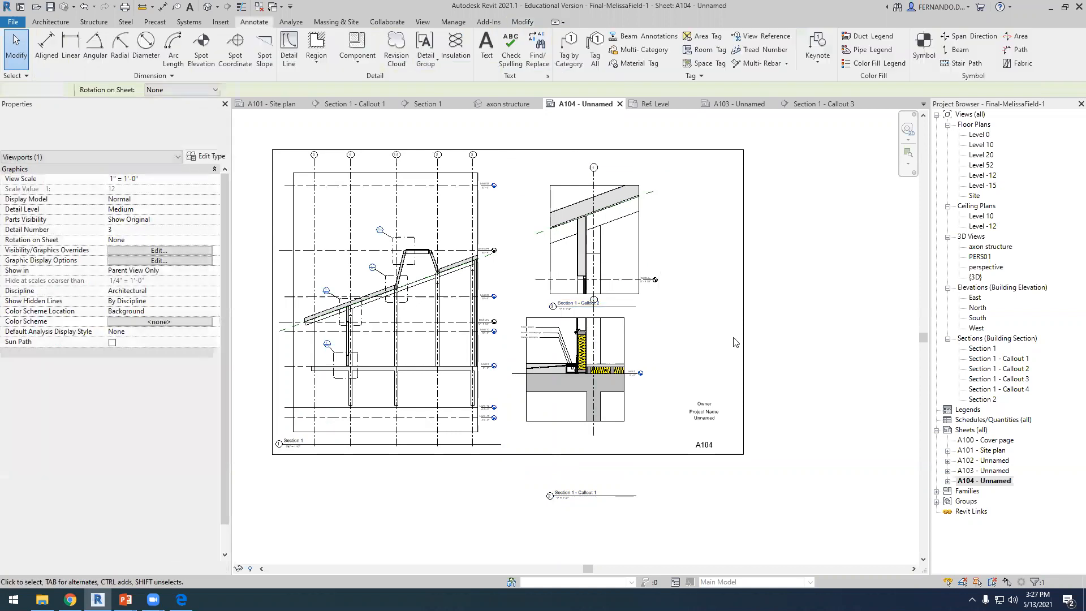
Set the view scale of the Section 1 - Callout 2 and Section 1 - Callout 1 viewports to 1 1/2" = 1'-0".
scroll(747, 337, "down", 2)
scroll(786, 338, "up", 1)
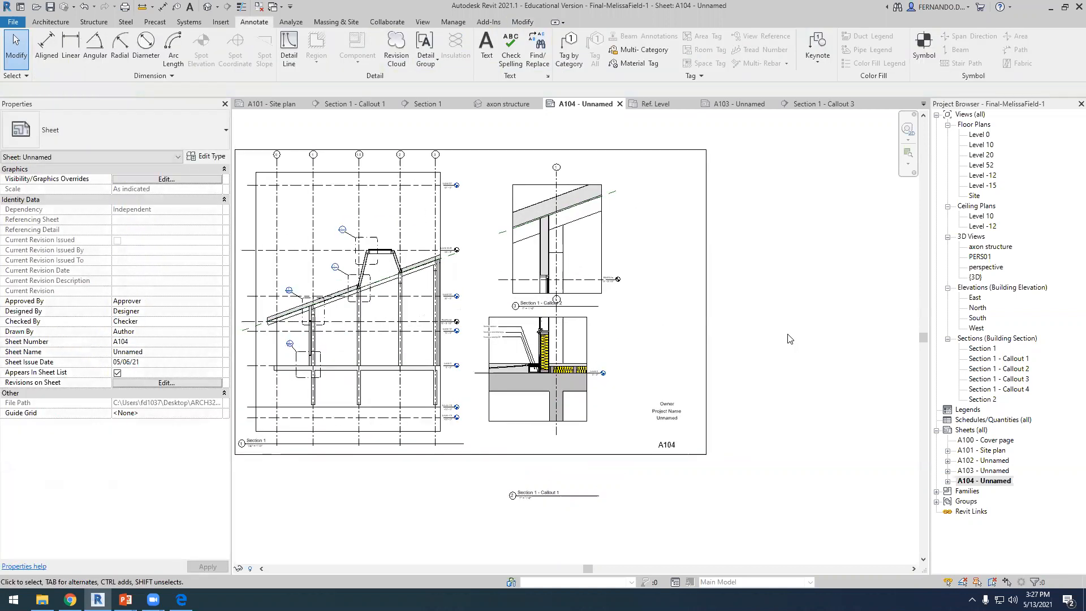
scroll(583, 392, "up", 1)
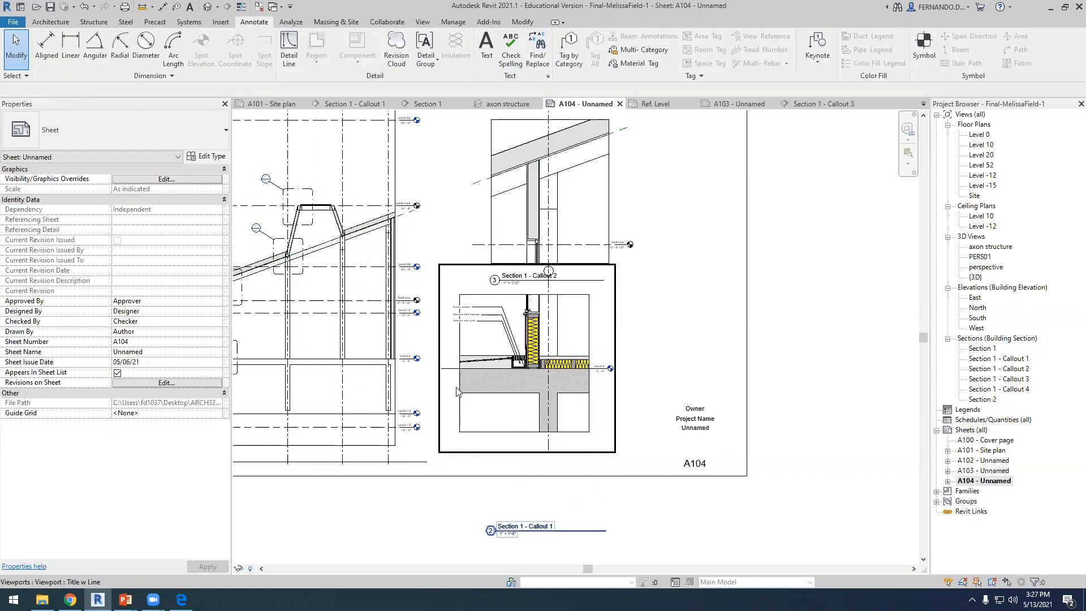
scroll(490, 333, "down", 1)
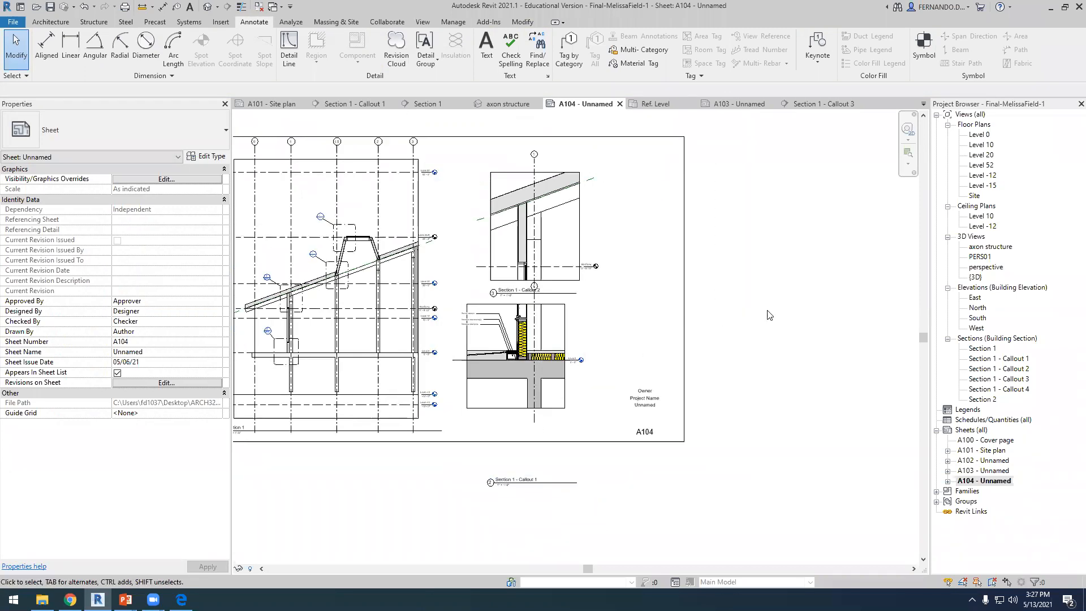
left_click(583, 255)
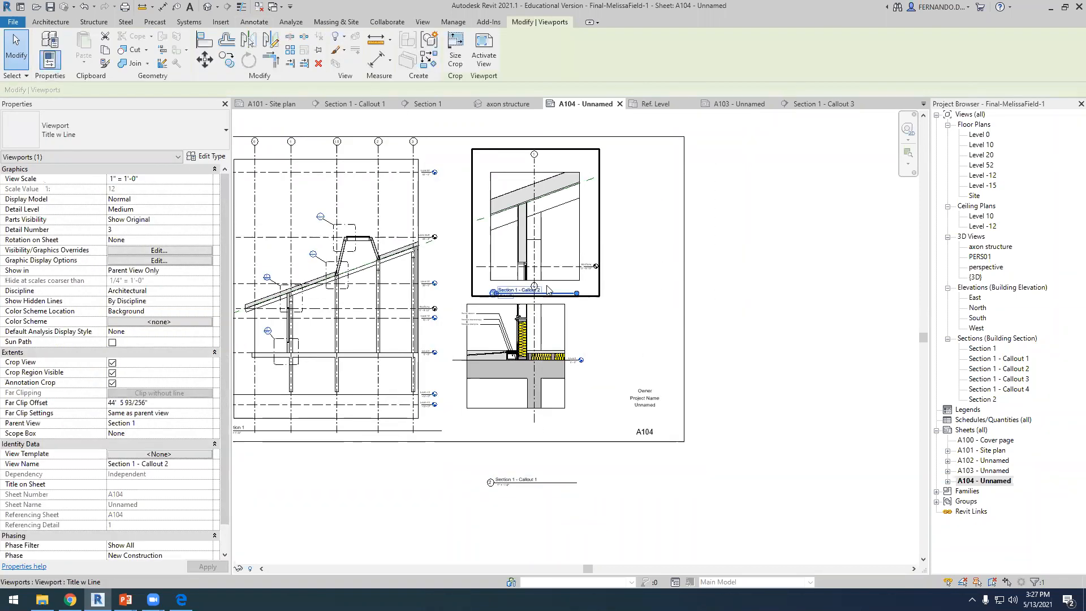
left_click(213, 184)
left_click(214, 179)
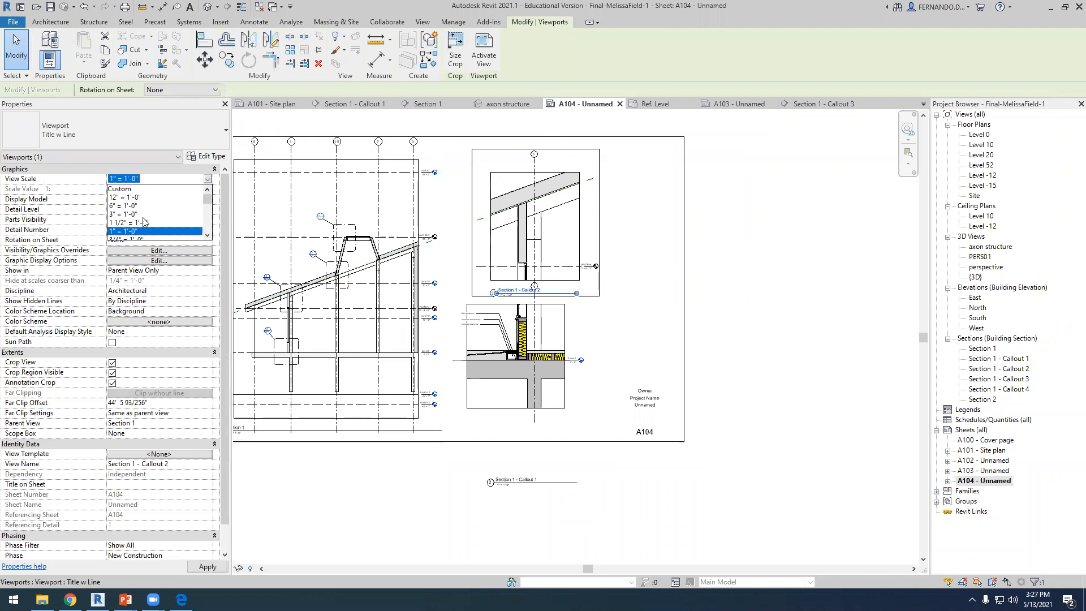
left_click(126, 226)
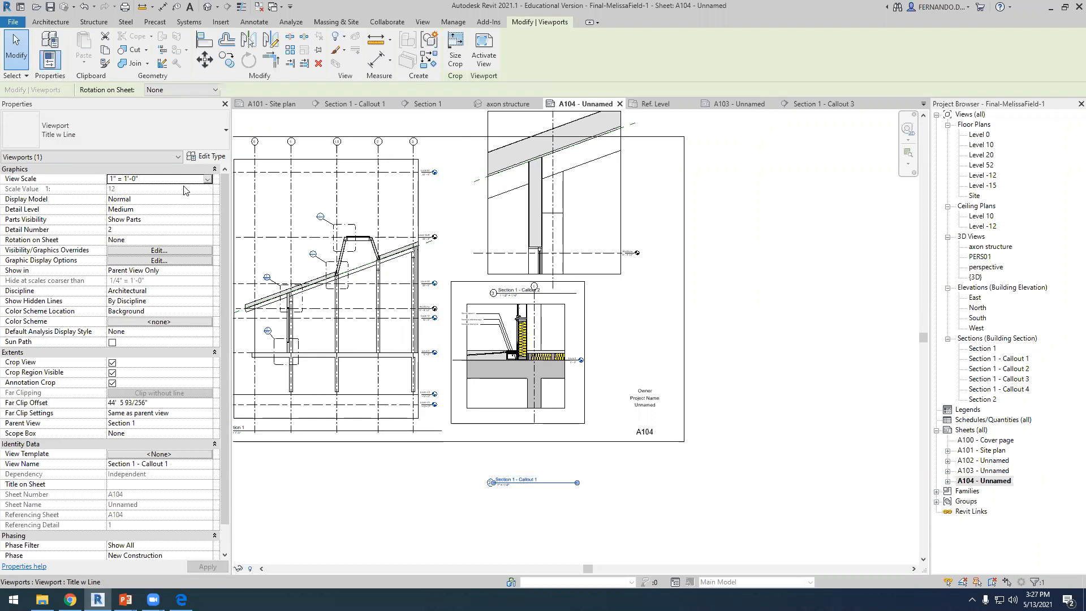
left_click(207, 178)
left_click(130, 222)
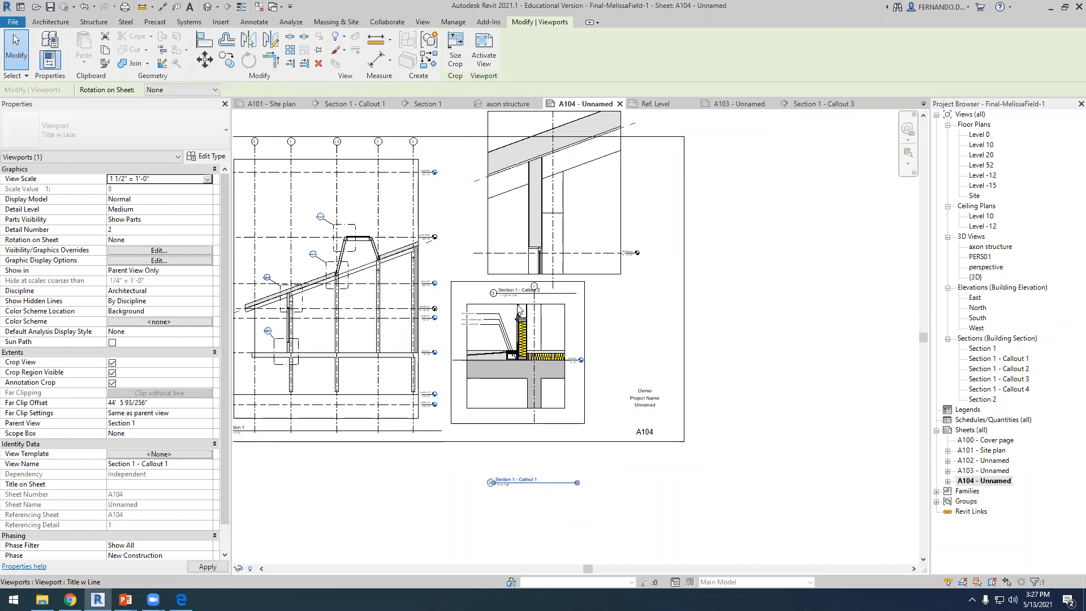
Move the enlarged Section 1 - Callout 1 viewport down and align its grid line with the one in Callout 2.
left_click_drag(619, 328, 623, 388)
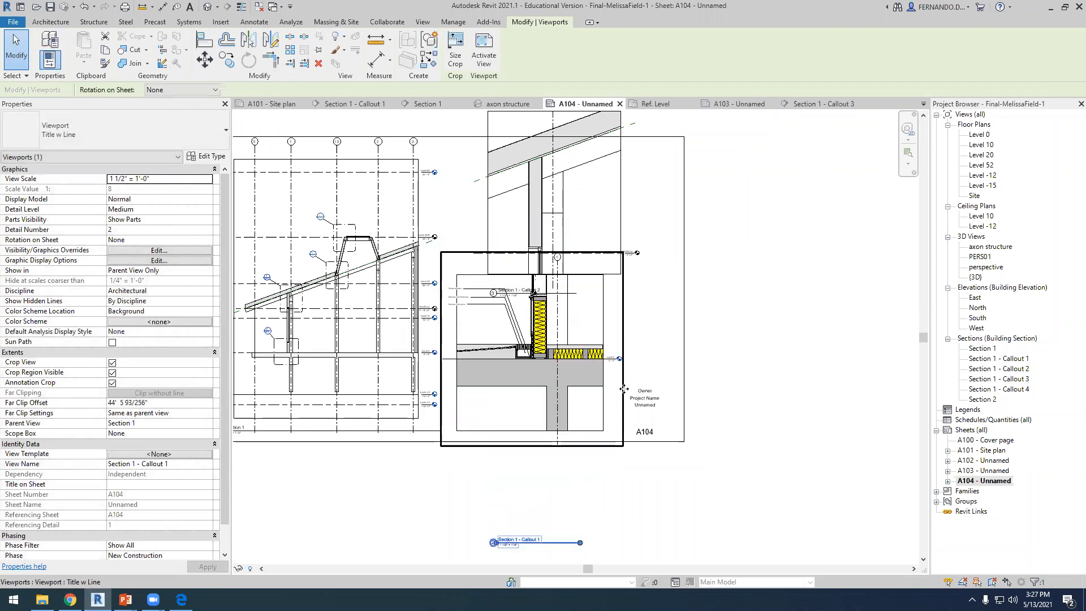
left_click_drag(610, 394, 605, 395)
left_click(679, 391)
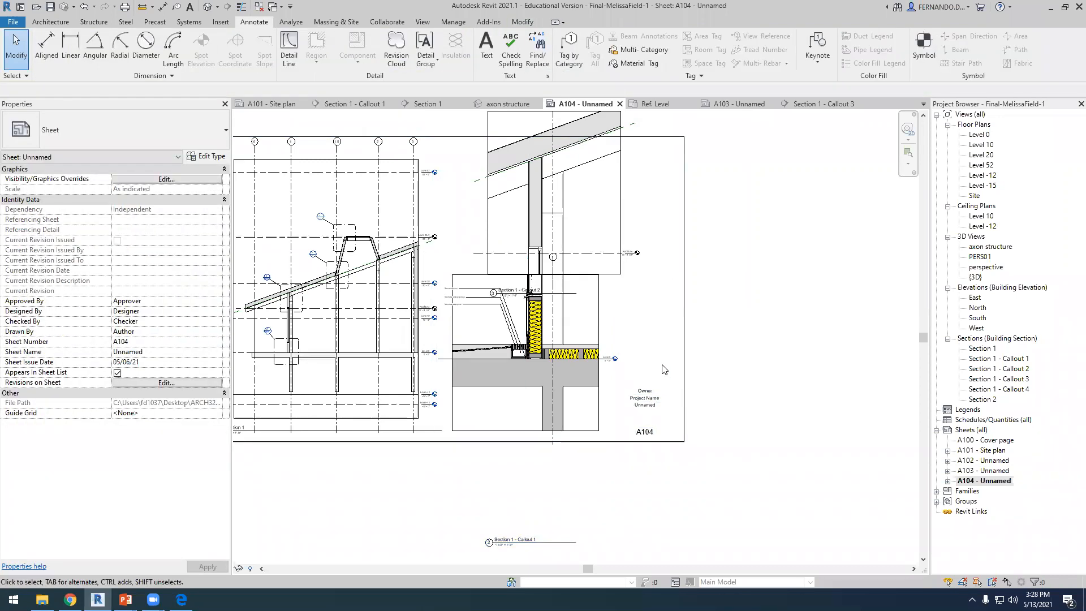
Nudge the Section 1 - Callout 1 viewport further down and to the right, clear of Callout 2 and the Section 1 viewport.
scroll(664, 370, "down", 2)
scroll(643, 285, "up", 1)
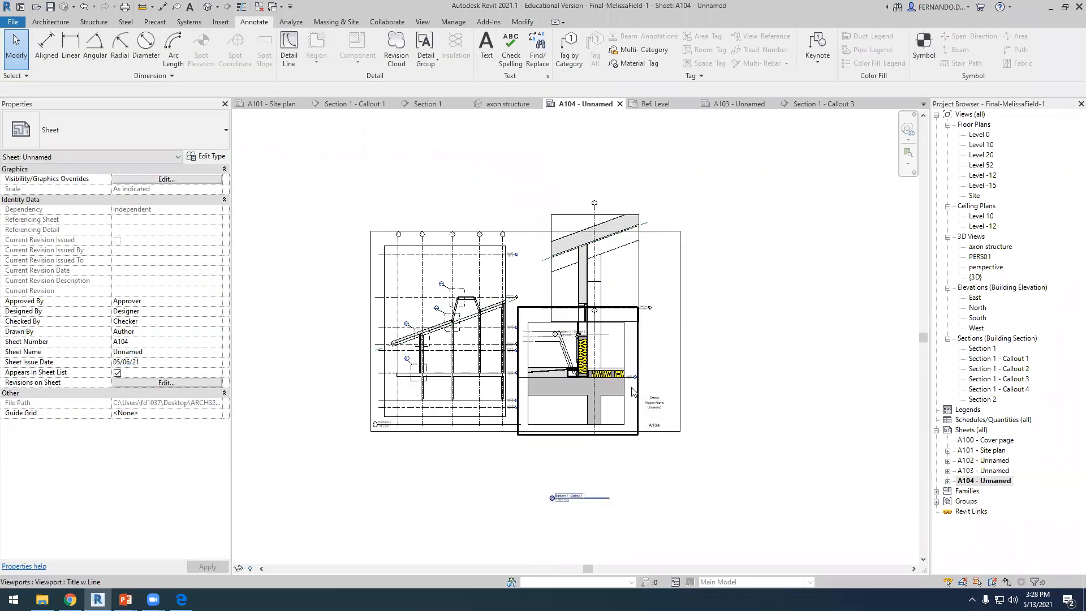
left_click(634, 386)
key("Down")
key("Down")
key("Down")
key("Down")
key("Down")
key("Down")
key("Down")
key("Down")
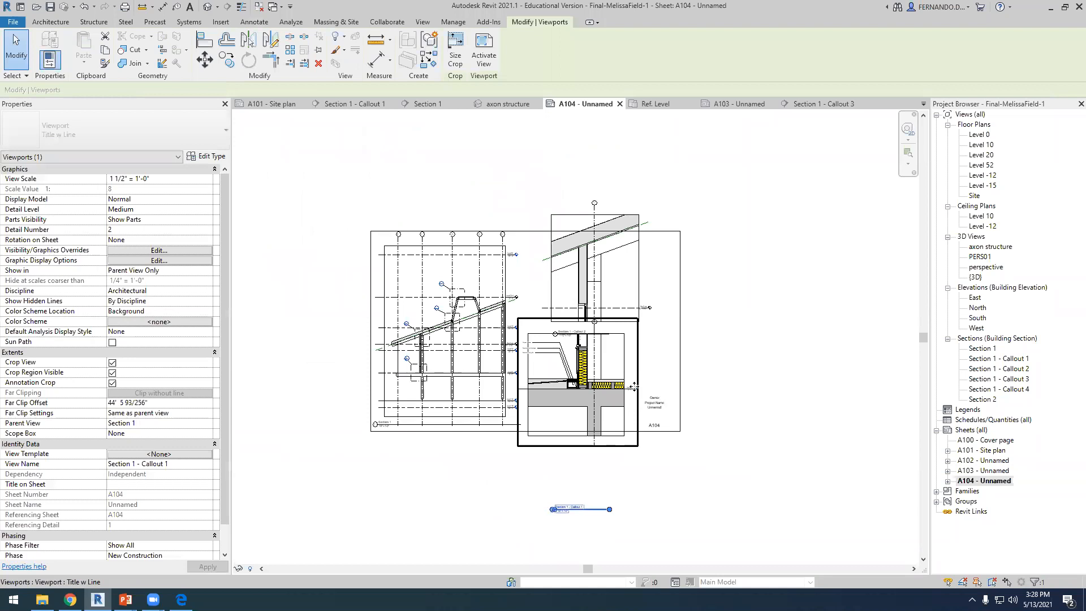
key("Right")
key("Right")
key("Right")
key("Right")
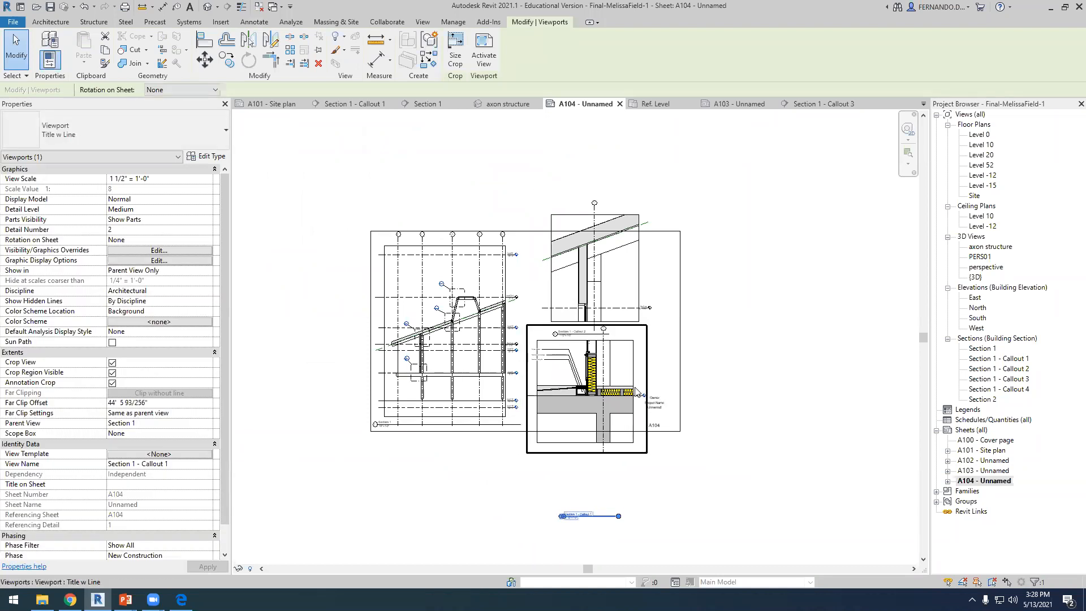
Move the Section 1 - Callout 2 viewport down inside the sheet border, aligned with the grid line of Callout 1.
left_click(641, 290)
left_click_drag(641, 298, 650, 318)
left_click(731, 402)
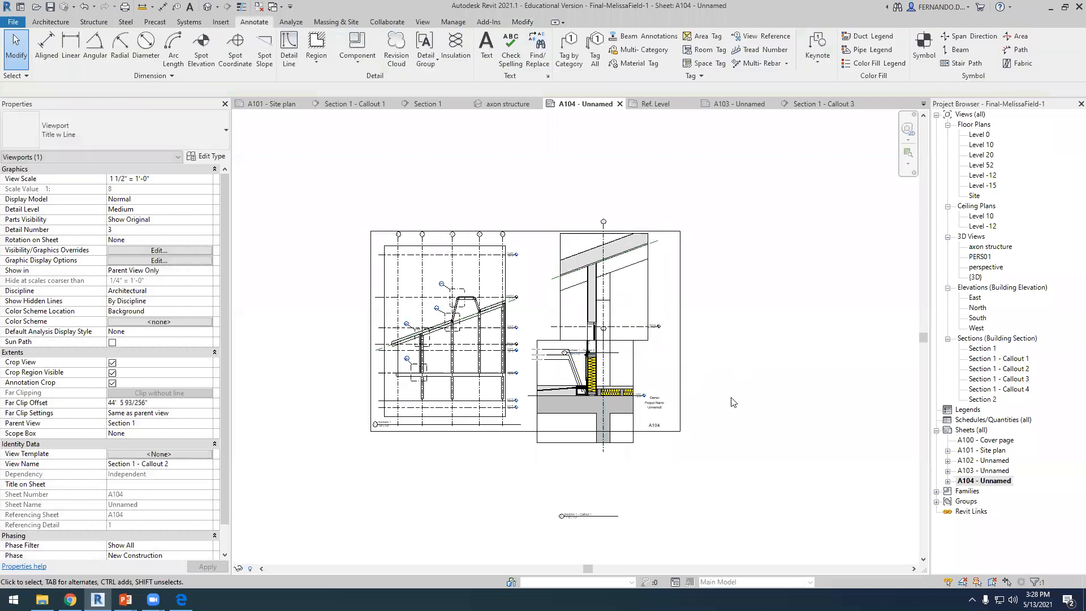
Move the Section 1 - Callout 2 view title off the detail drawings to the empty area right of the sheet border.
scroll(731, 402, "up", 3)
scroll(563, 320, "down", 1)
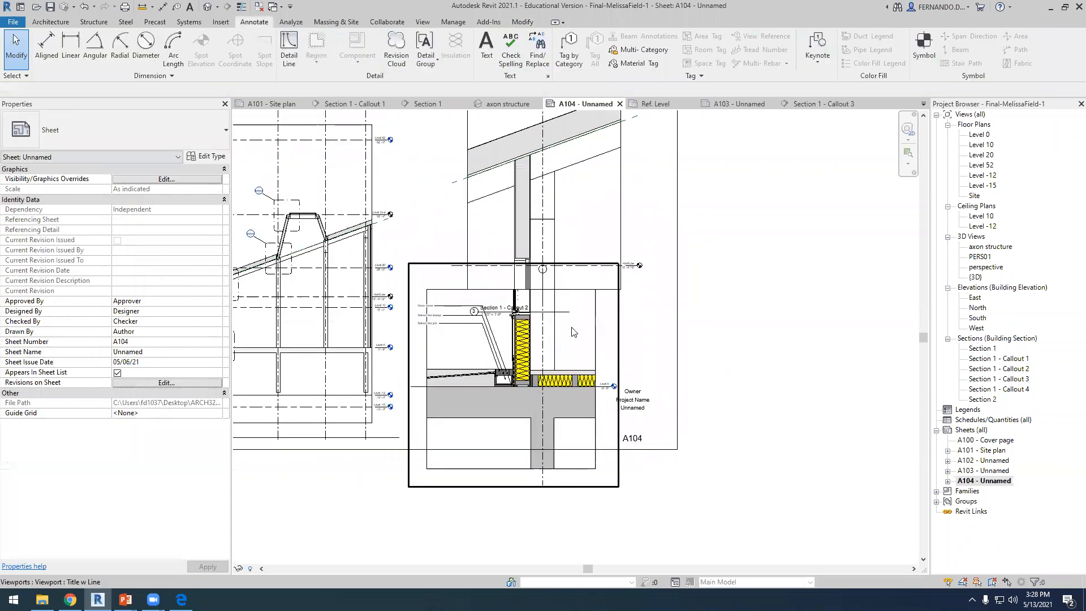
left_click(564, 312)
mouse_move(563, 312)
left_mouse_down()
mouse_move(687, 282)
mouse_move(767, 310)
mouse_move(790, 304)
left_mouse_up()
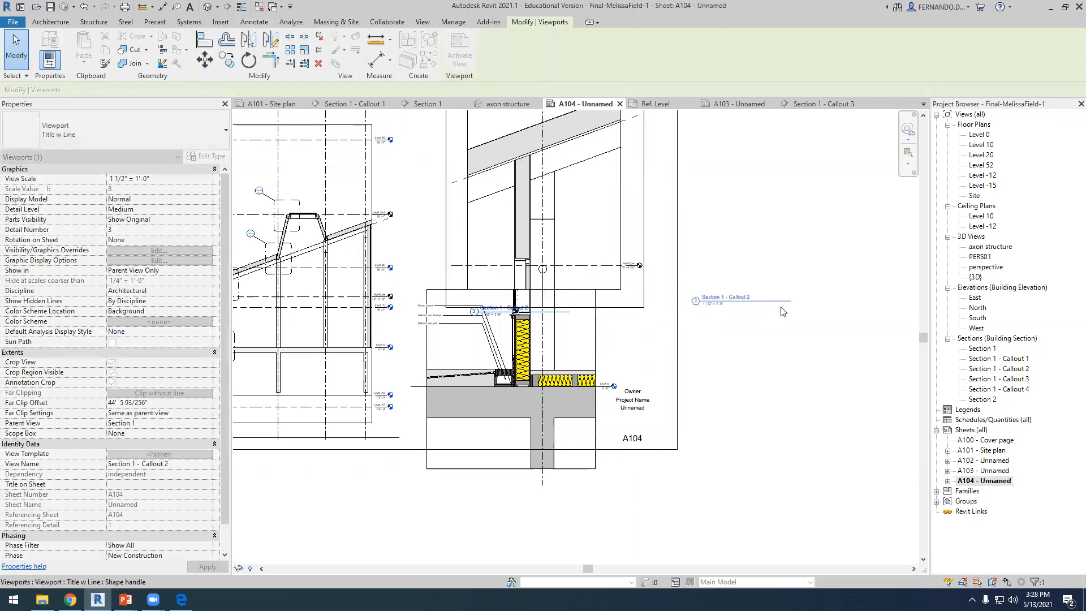
Examine how Section 1 and the two stacked callout details are arranged on sheet A104, and view the A101 site plan sheet.
key("Escape")
scroll(547, 301, "down", 1)
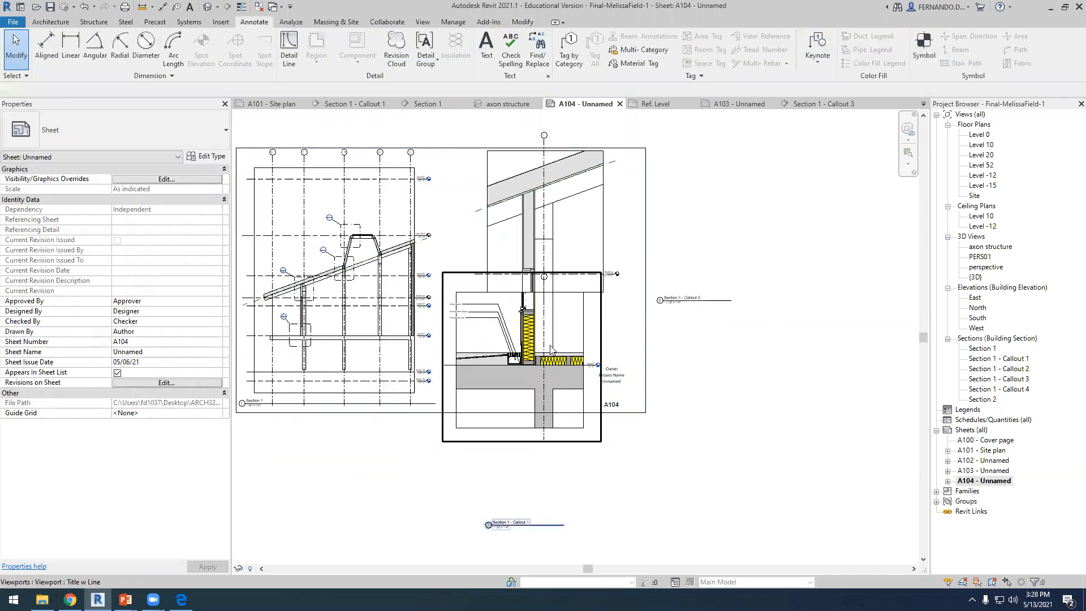
scroll(553, 348, "down", 1)
scroll(598, 351, "up", 6)
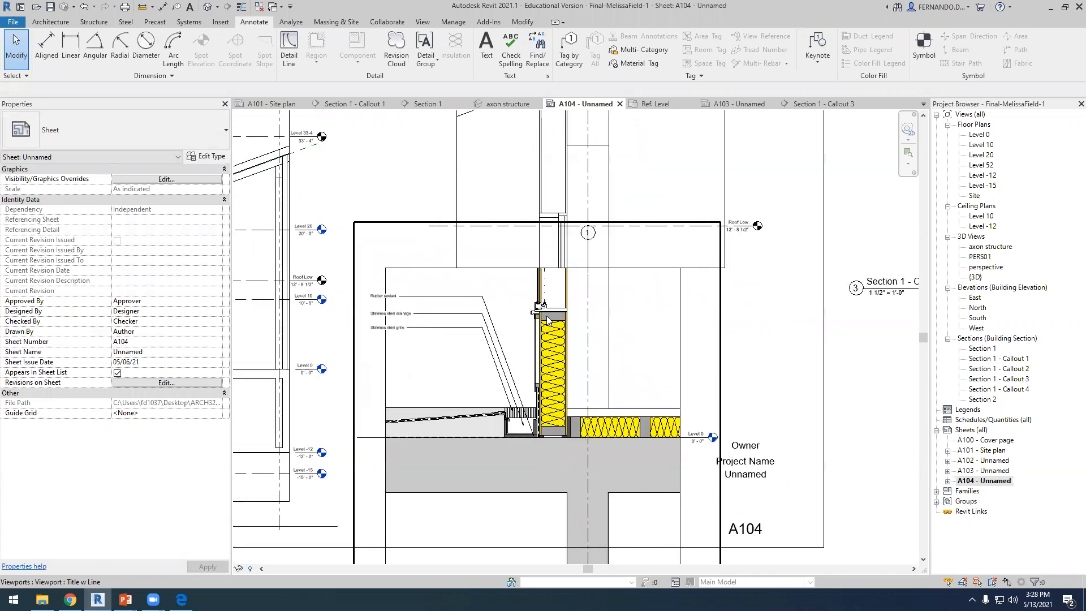
scroll(596, 326, "down", 5)
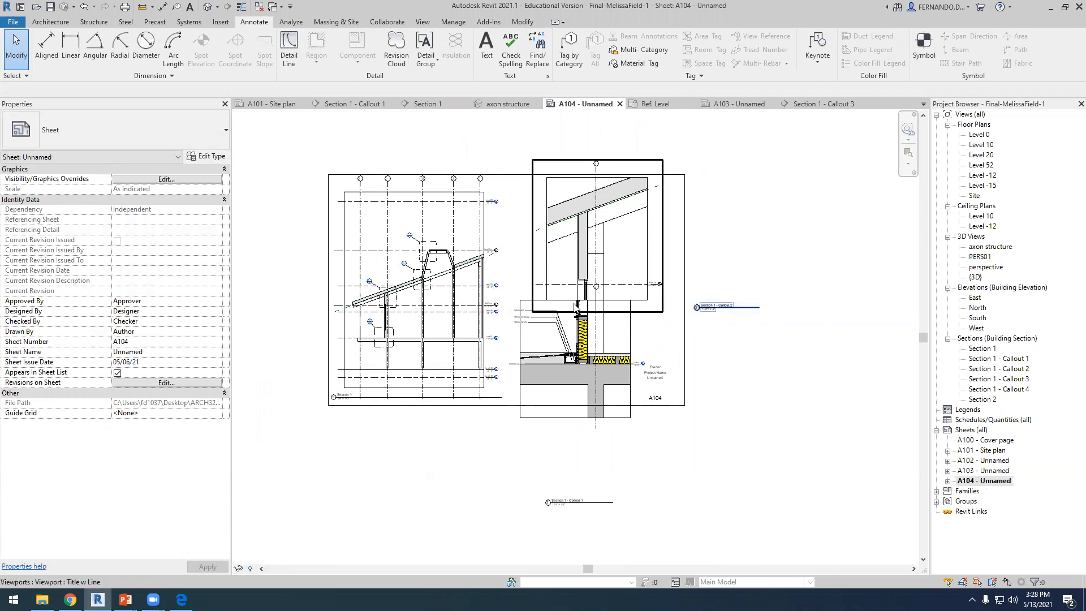
scroll(390, 298, "up", 3)
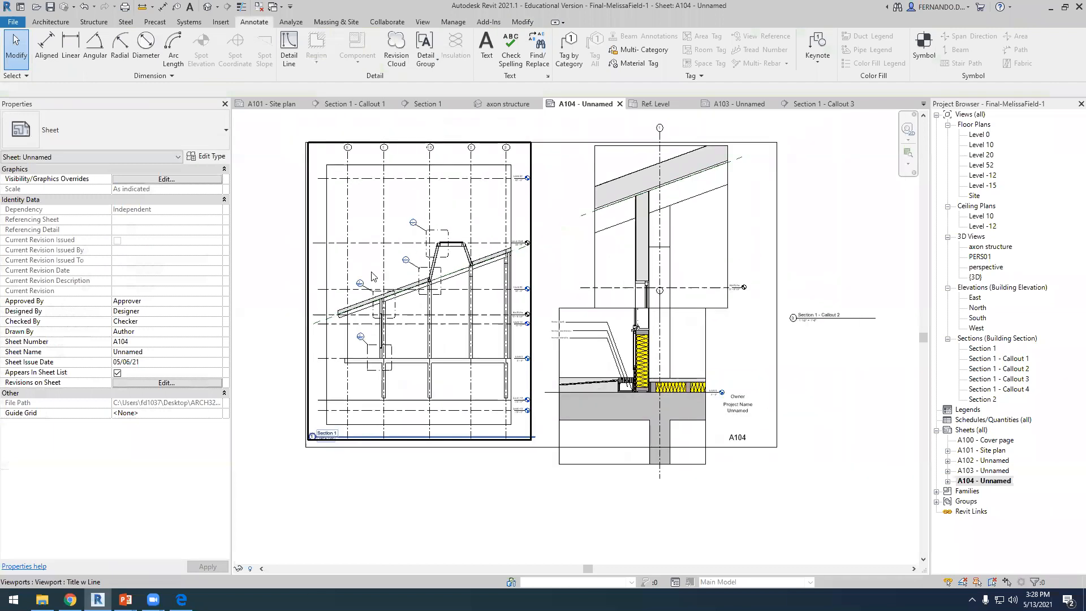
scroll(378, 327, "down", 5)
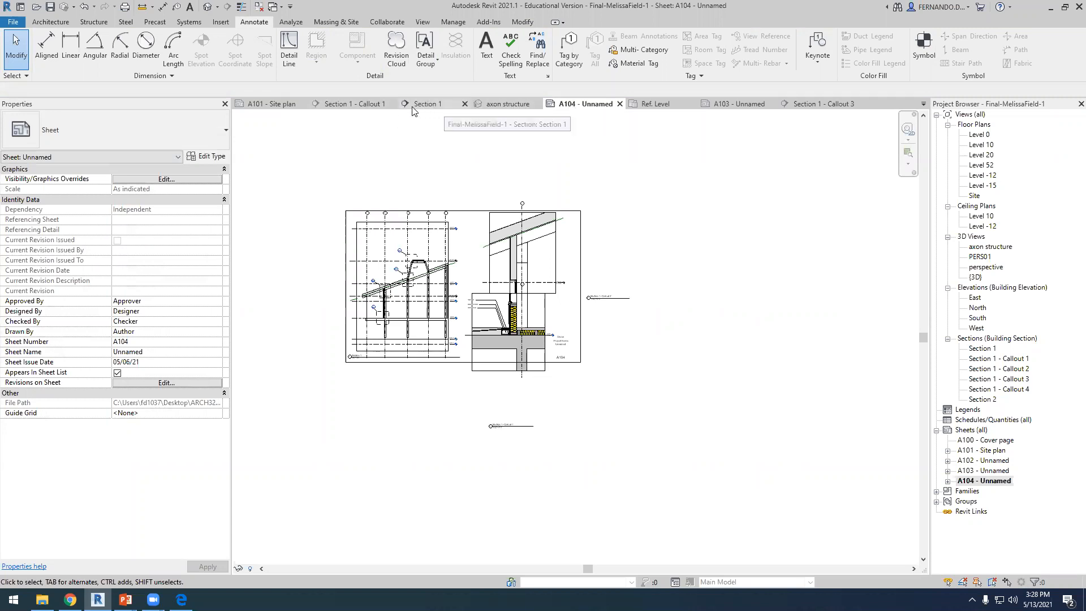
left_click(293, 108)
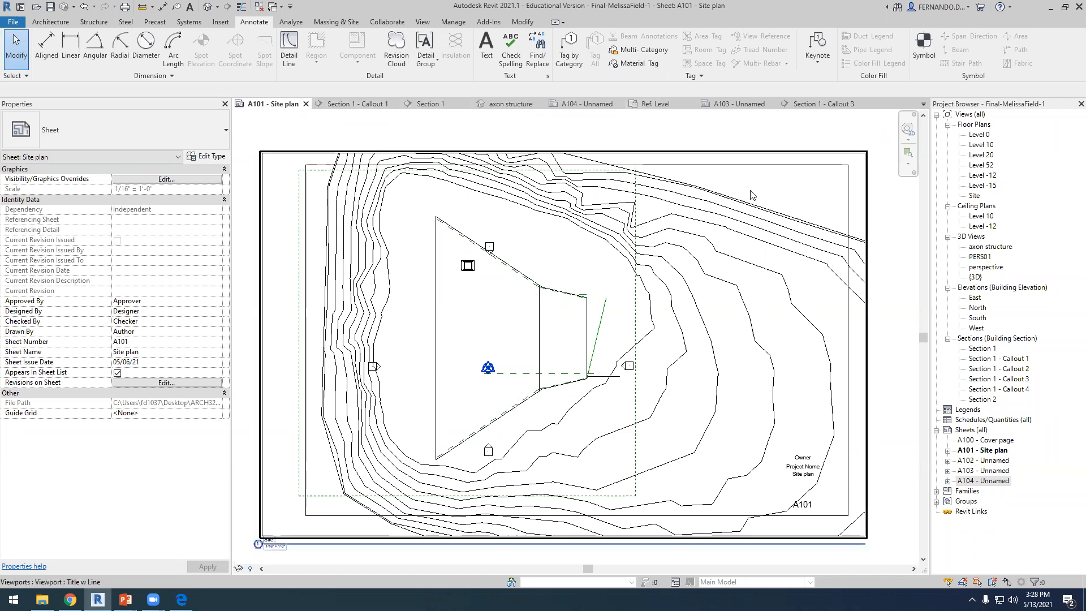
In the Level 20 floor plan, draw a vertical building section through the small projecting box between grids B and C, ending near grid F.
left_click(981, 145)
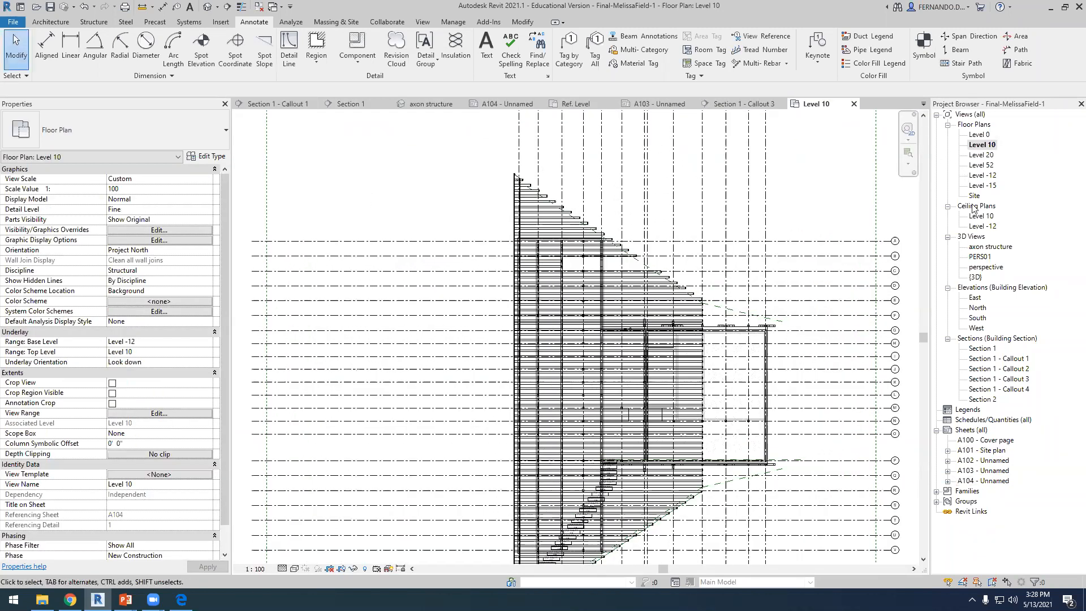
double_click(981, 154)
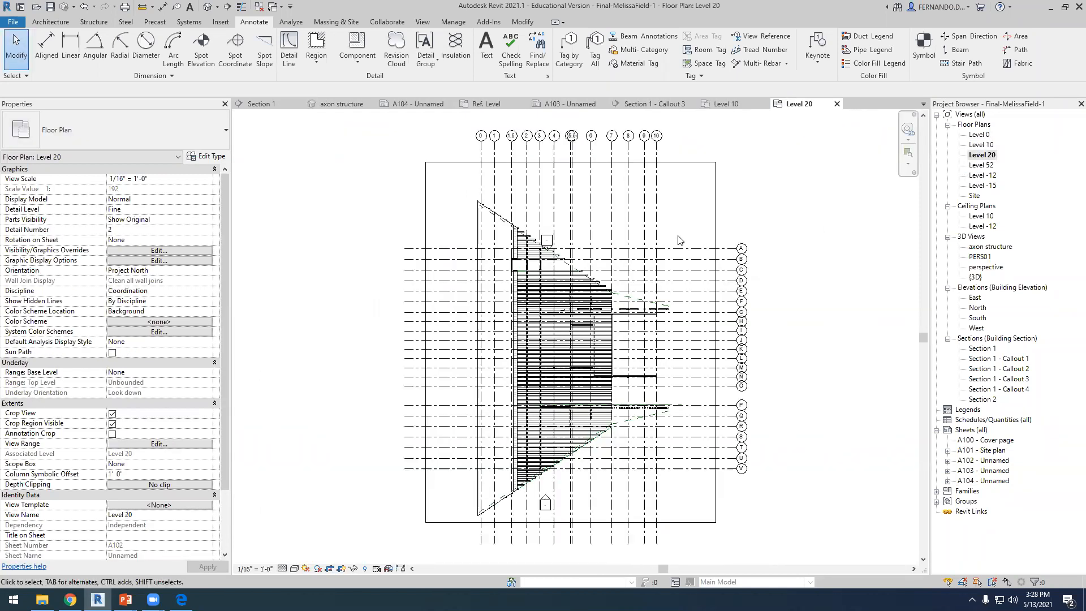
scroll(587, 246, "up", 3)
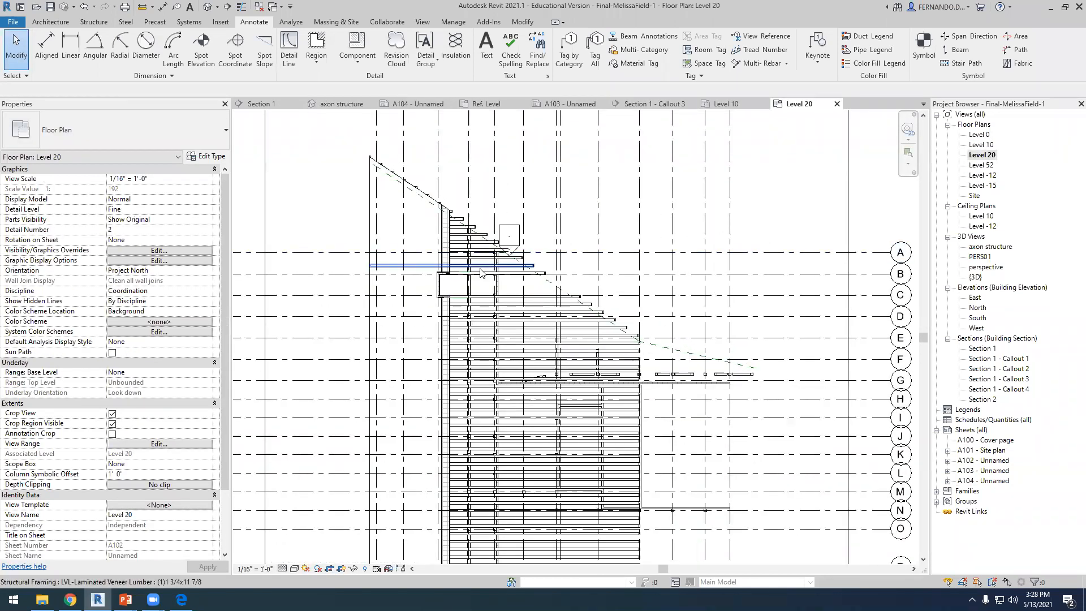
scroll(480, 273, "up", 2)
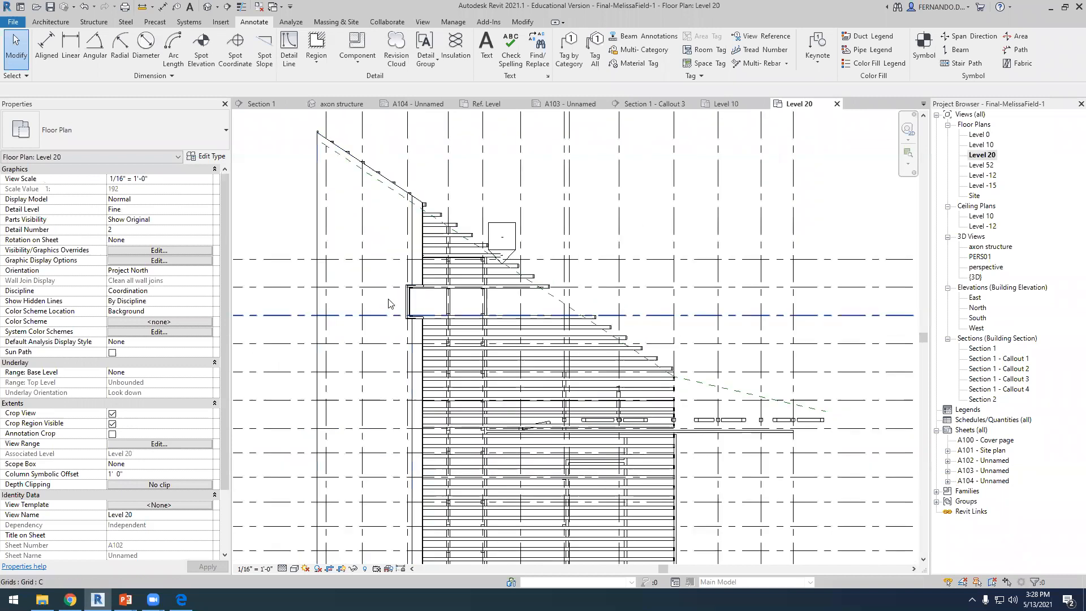
scroll(396, 294, "down", 2)
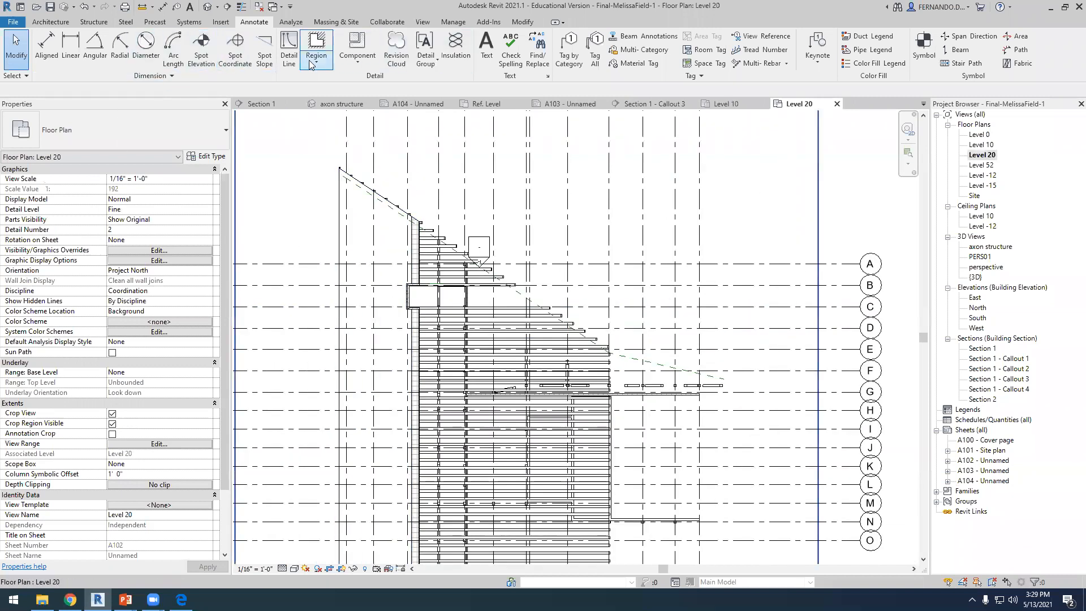
left_click(423, 22)
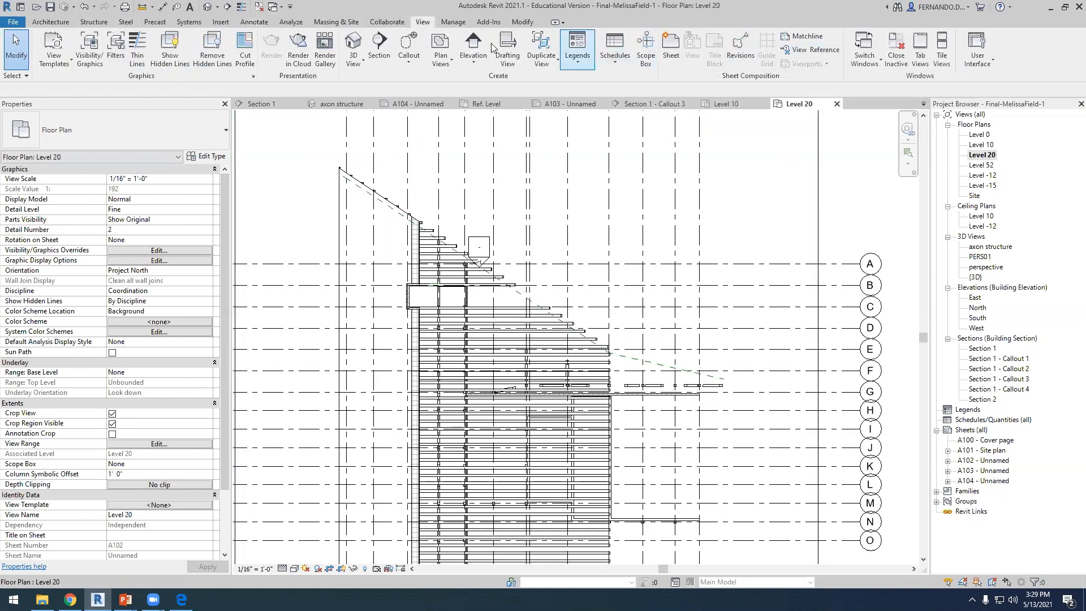
left_click(370, 45)
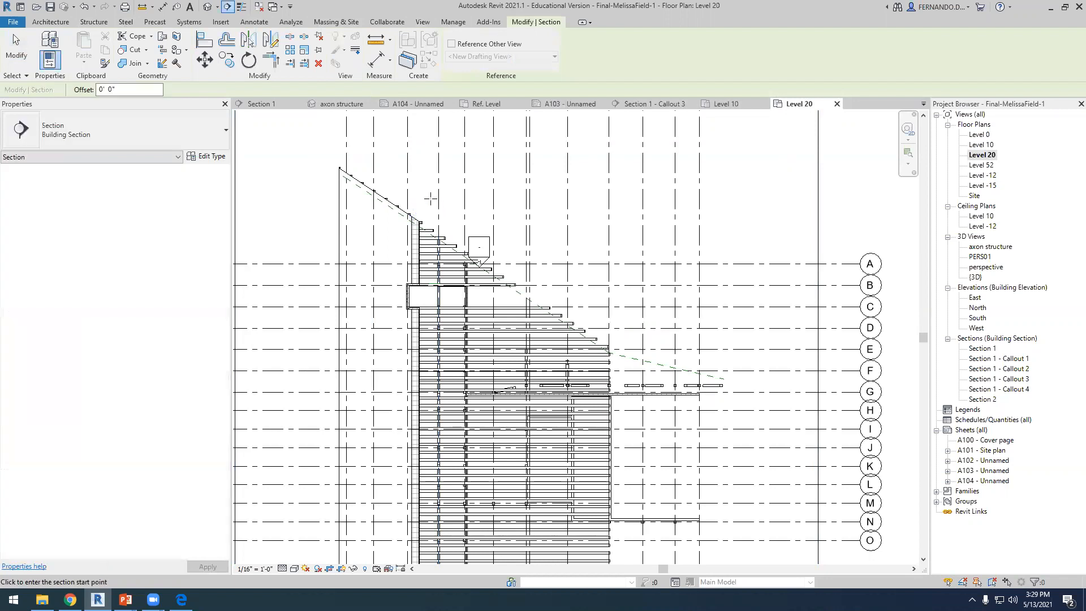
scroll(430, 198, "up", 1)
left_click(423, 186)
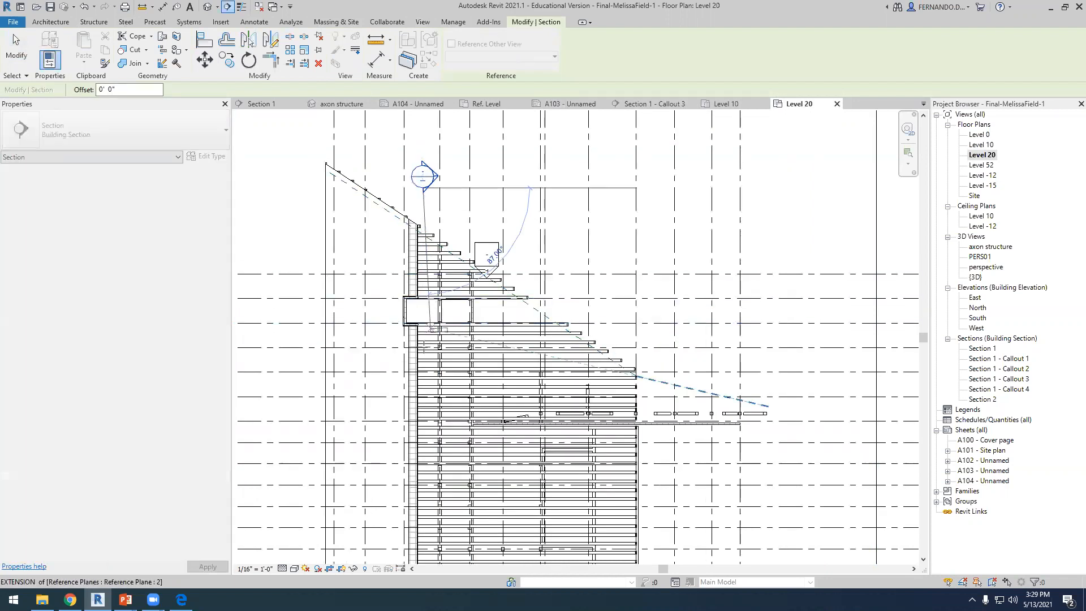
left_click(424, 388)
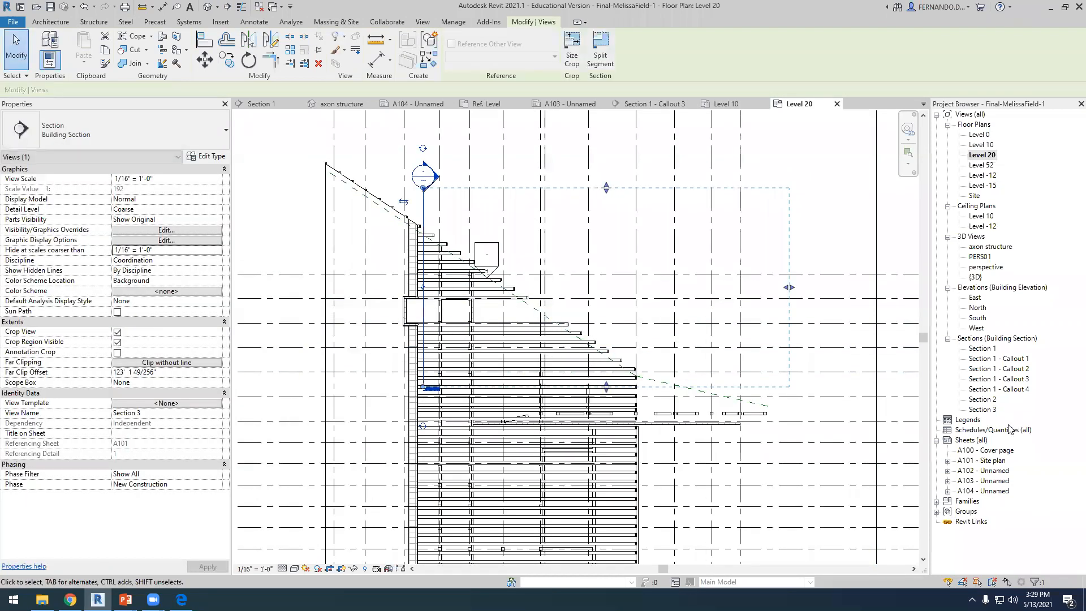
Open the new Section 3 view and narrow its crop region on both sides around the part with the roof opening.
double_click(989, 409)
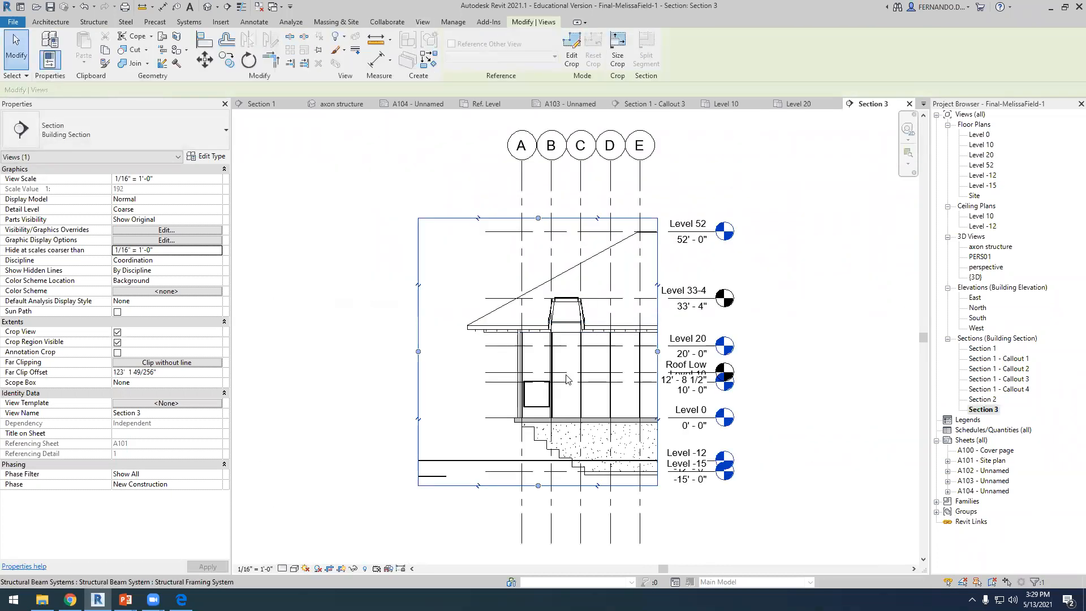
scroll(568, 379, "up", 3)
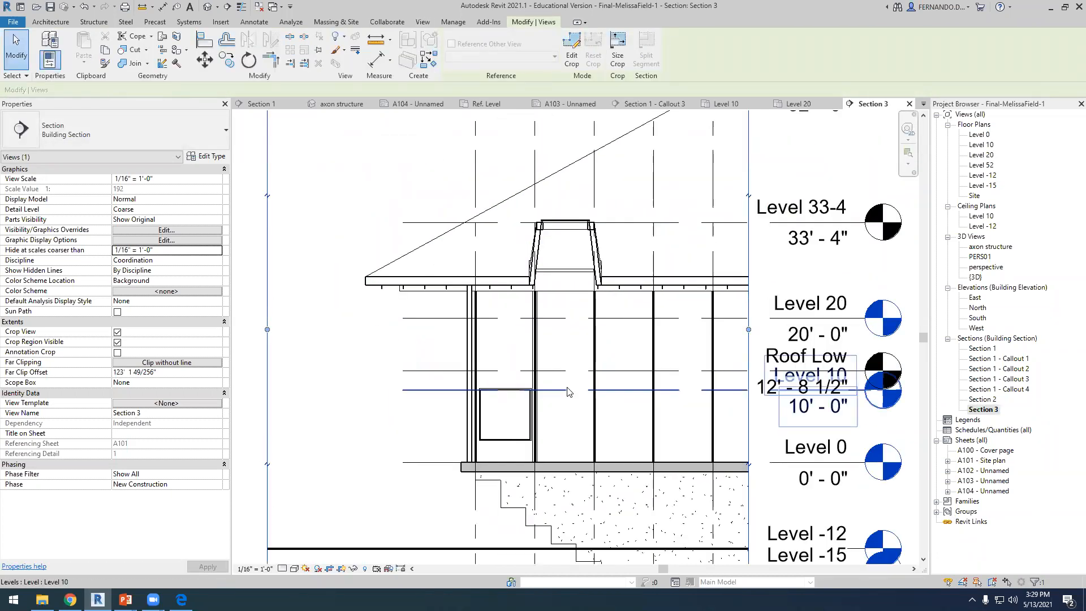
scroll(415, 300, "down", 1)
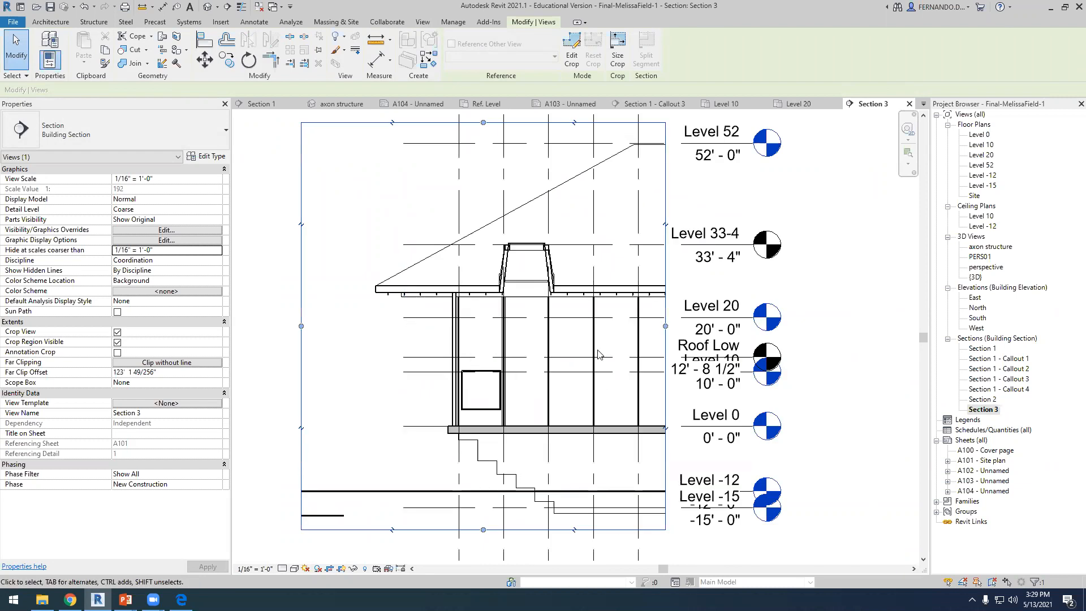
left_click_drag(653, 325, 606, 326)
left_click_drag(302, 326, 351, 327)
left_click(784, 373)
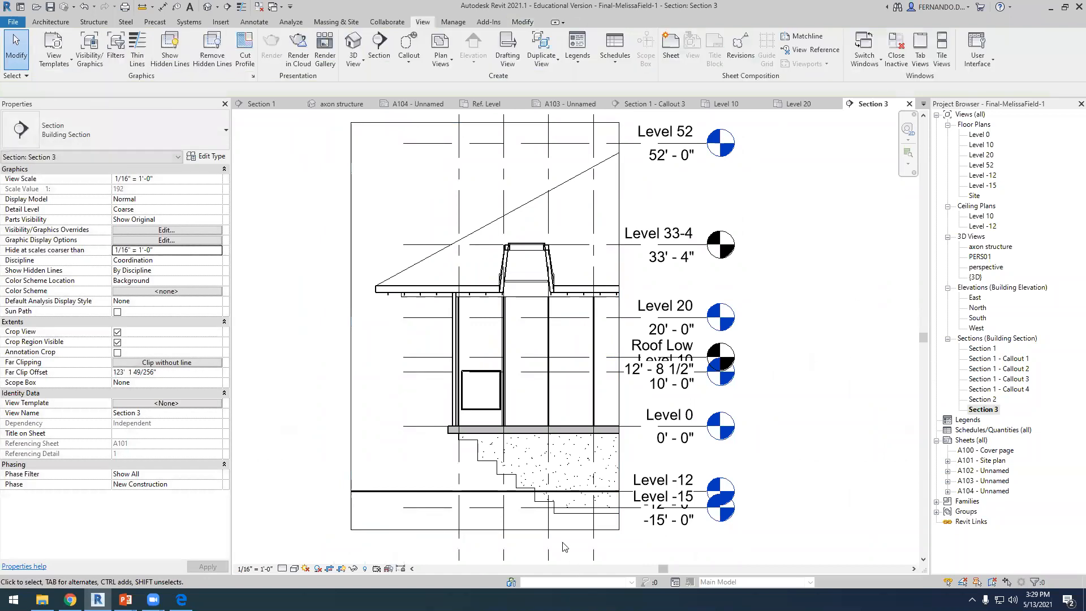
scroll(478, 340, "down", 2)
scroll(482, 426, "up", 2)
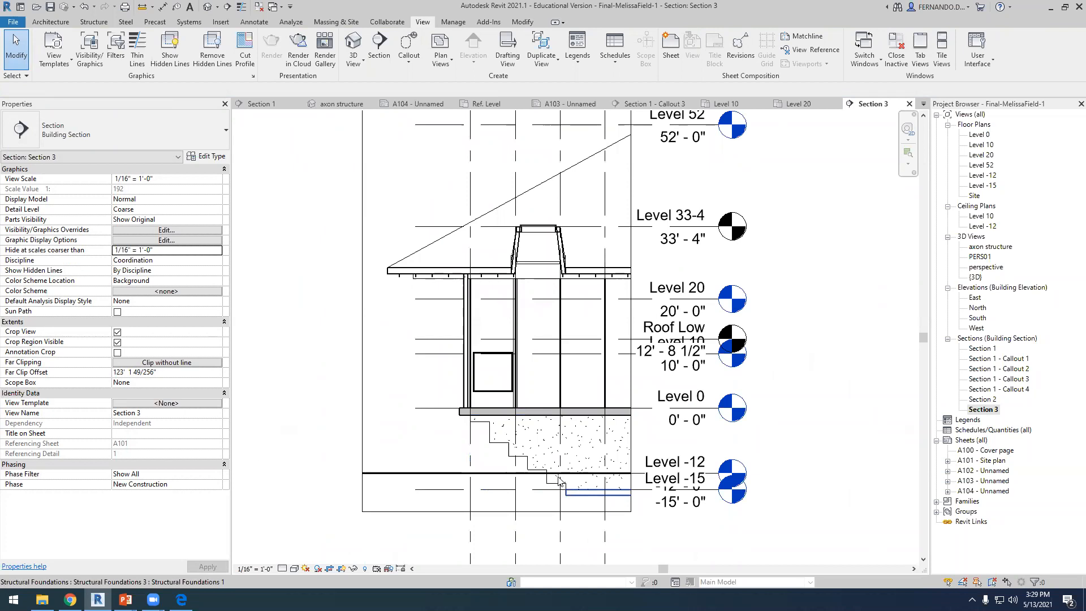
scroll(387, 474, "down", 1)
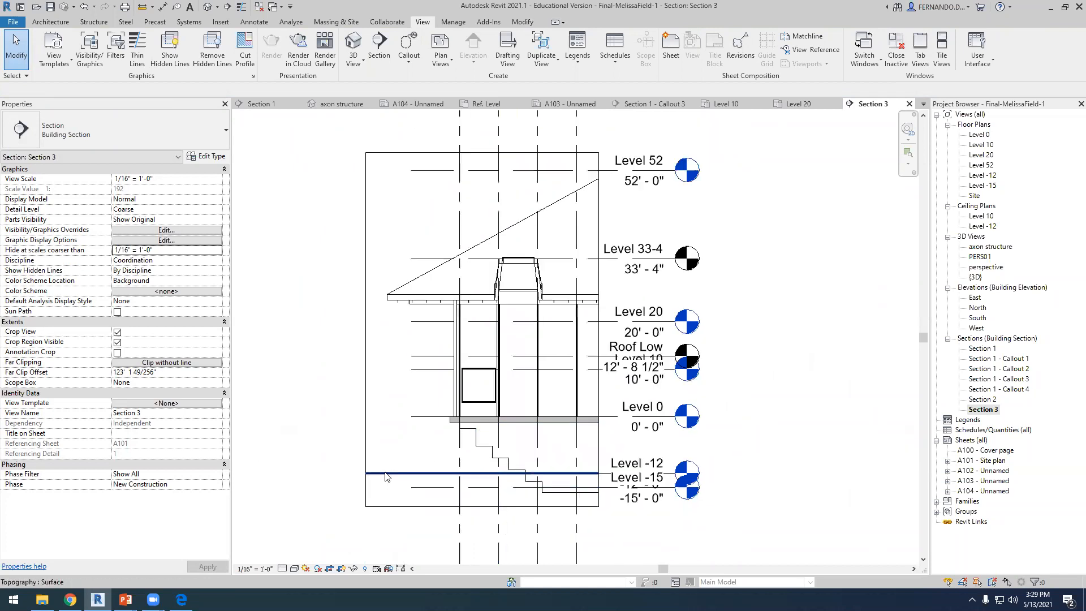
Look through sheets A104, A103 and the A100 cover page.
double_click(985, 491)
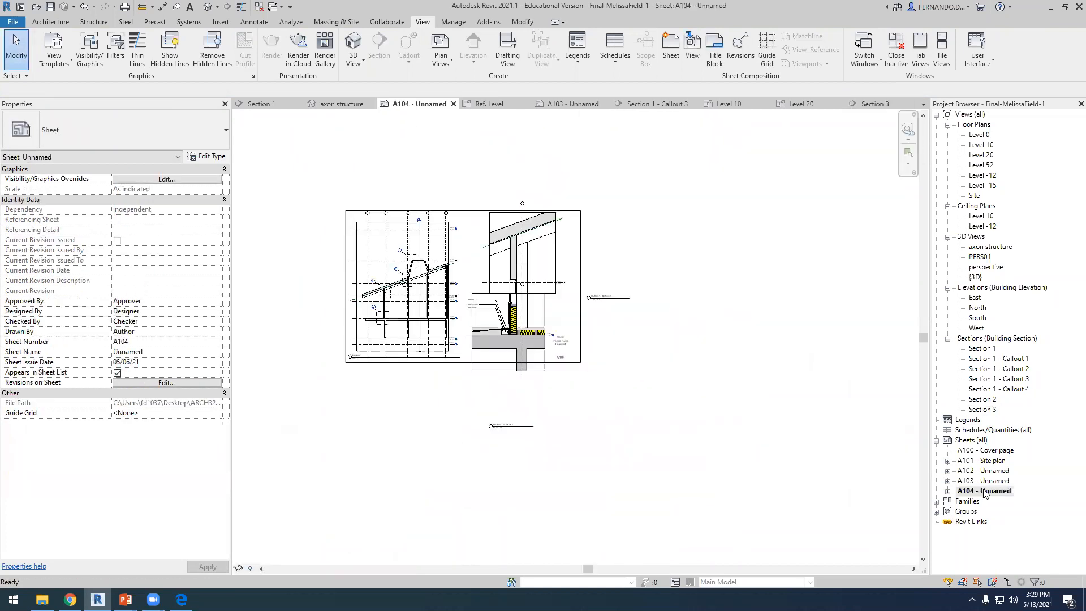
double_click(1000, 482)
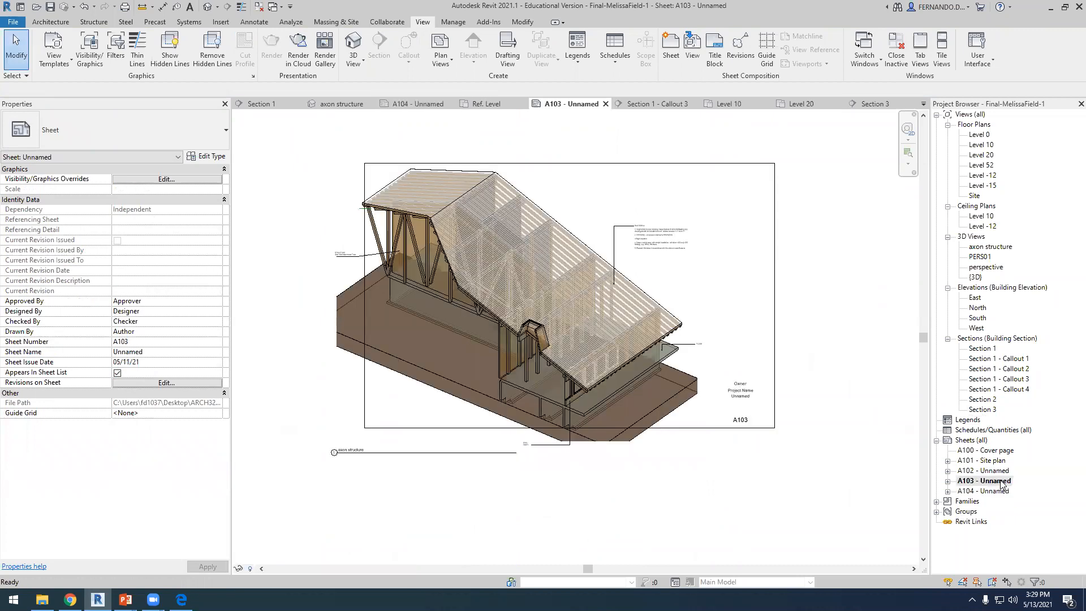
double_click(978, 451)
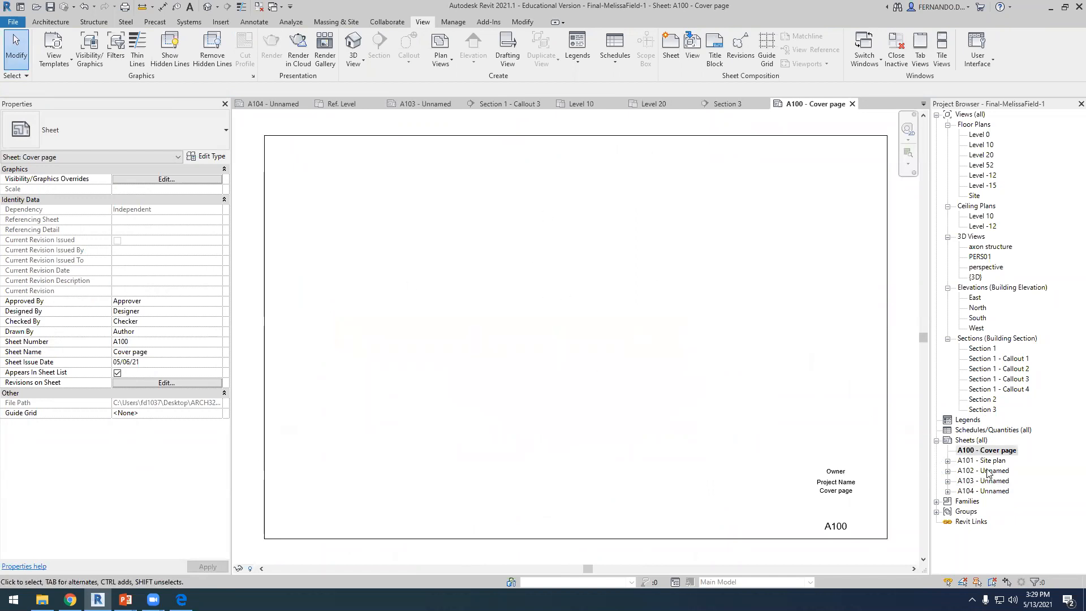
Open the A101 site plan sheet and shift its Site viewport slightly up and to the left.
double_click(992, 459)
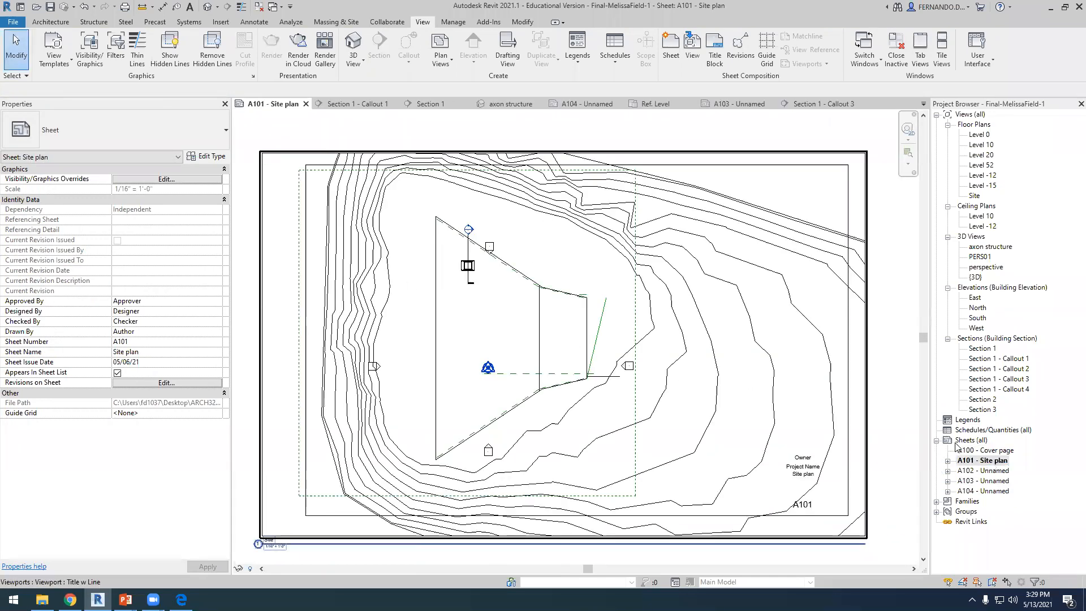
left_click(567, 357)
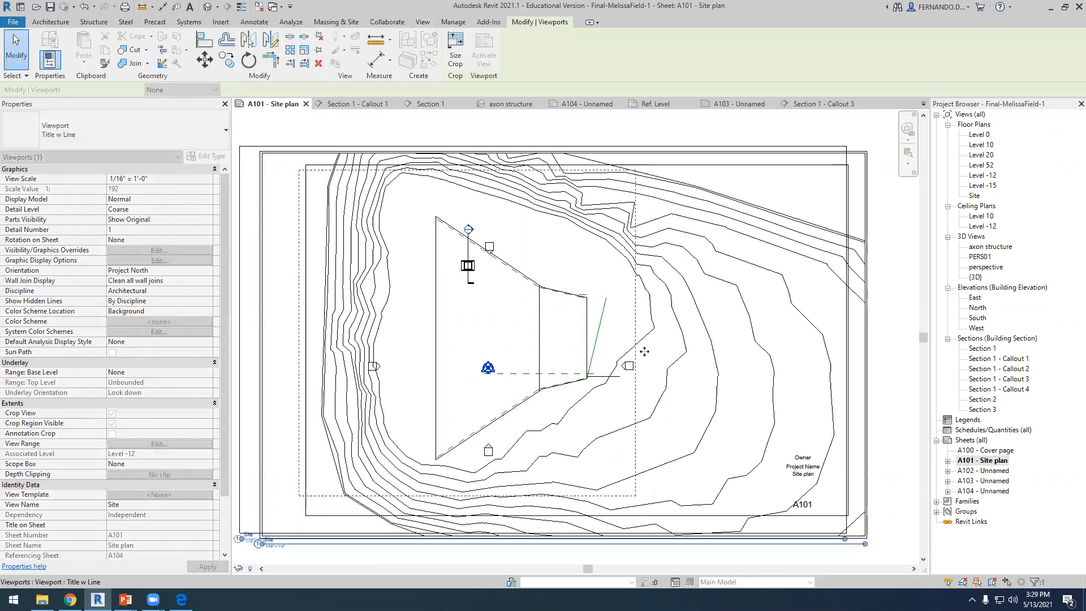
left_click_drag(644, 352, 644, 351)
left_click(892, 368)
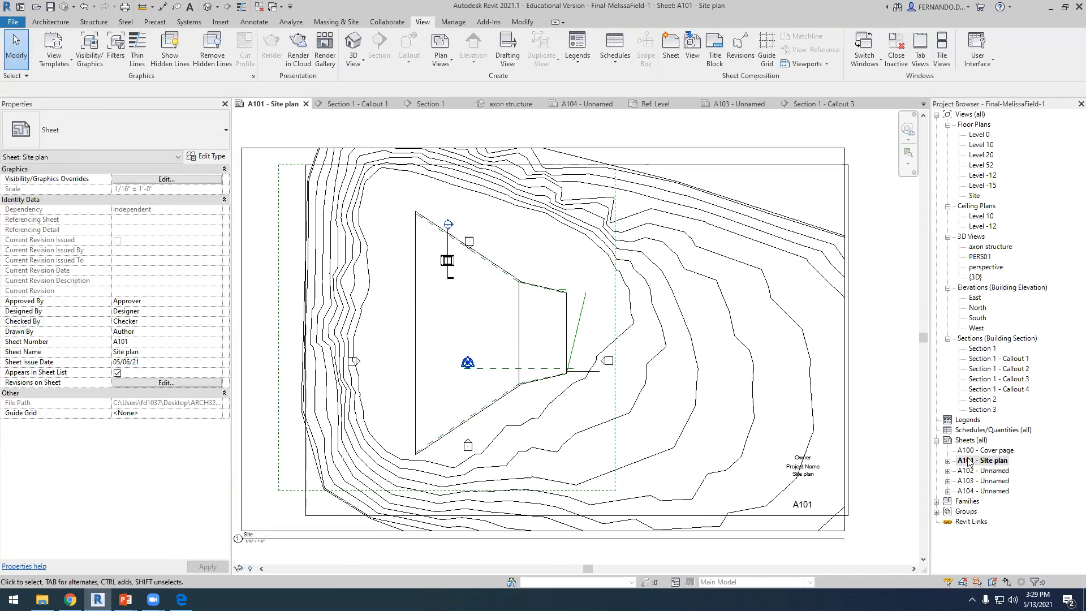
Check the contents of sheets A102, A103 and A104, looking closely at the section and details on A104.
double_click(985, 470)
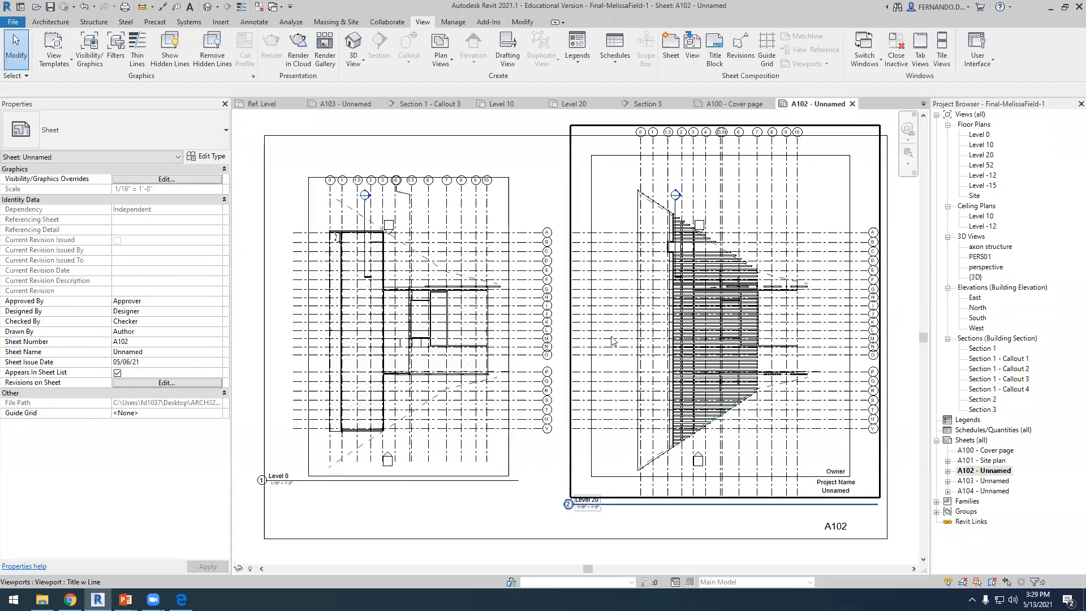
double_click(984, 481)
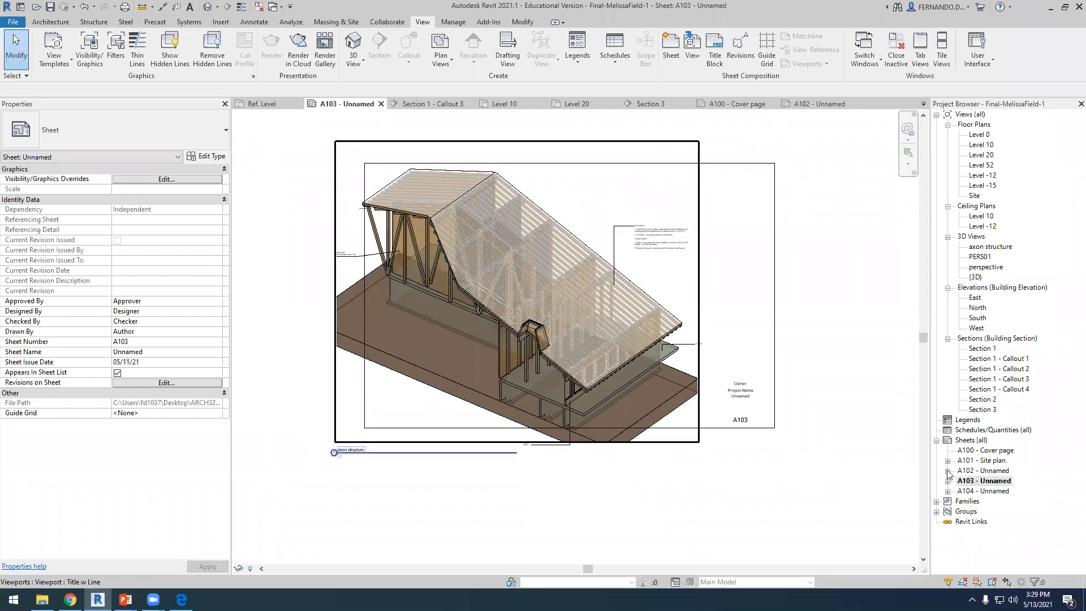
double_click(990, 491)
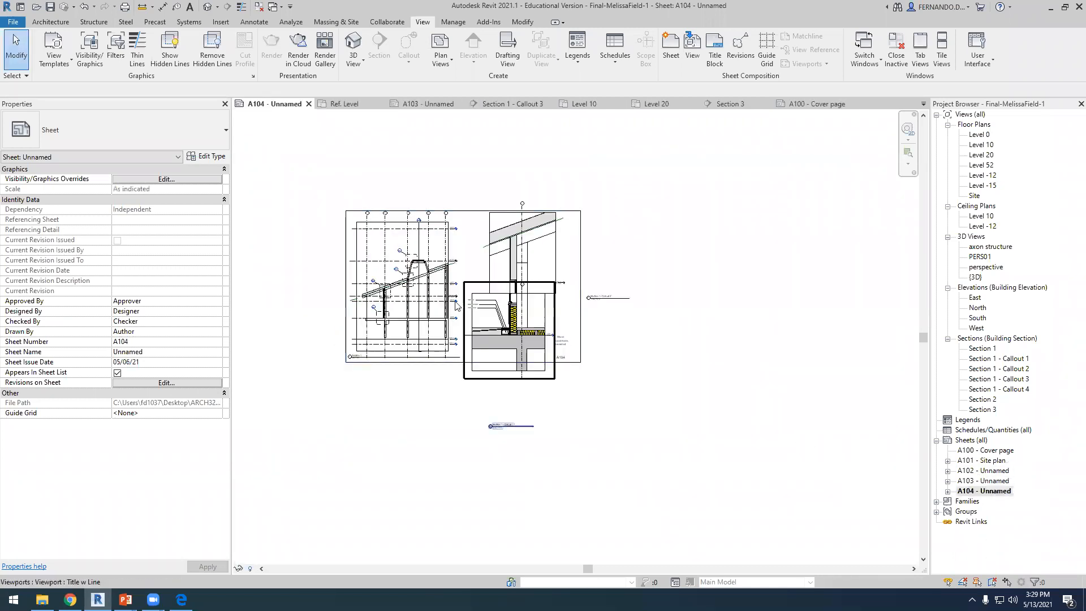
scroll(445, 271, "up", 2)
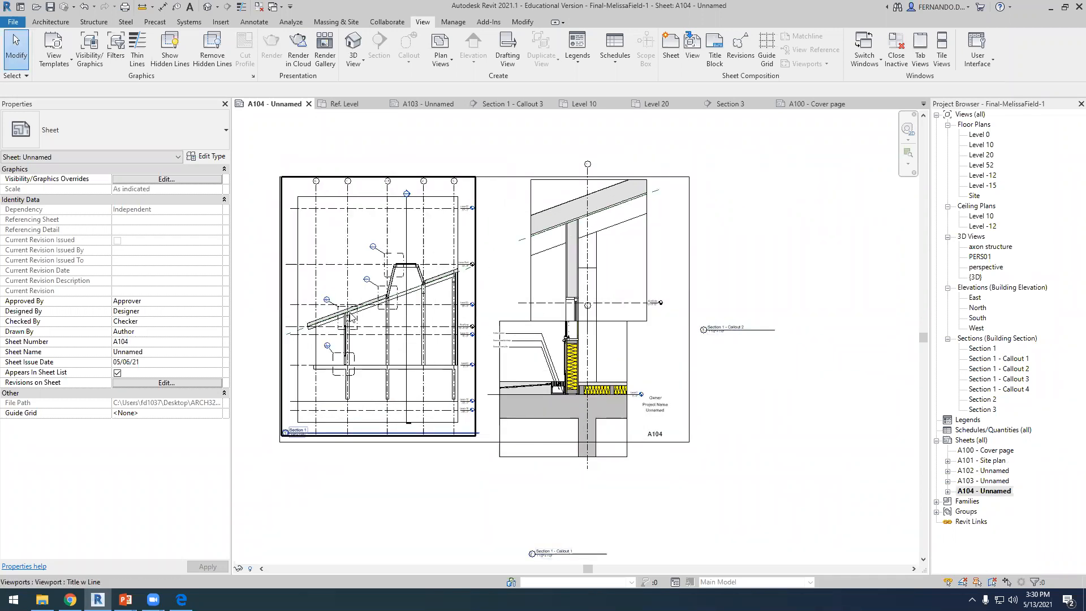
Create a new drawing sheet using the D 22 x 34 Horizontal title block.
right_click(973, 440)
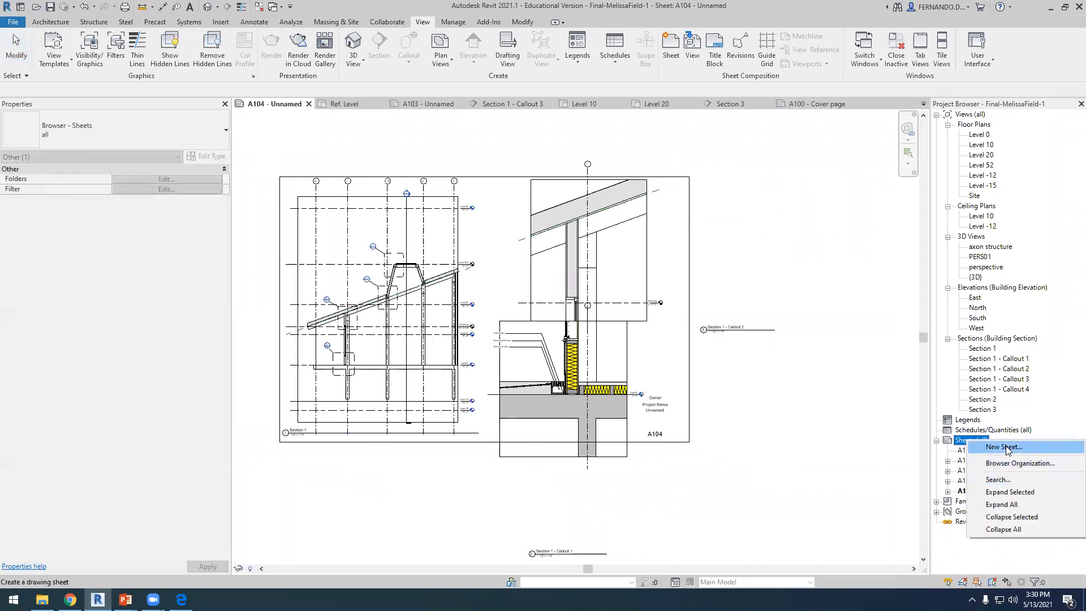
left_click(1005, 447)
left_click(567, 425)
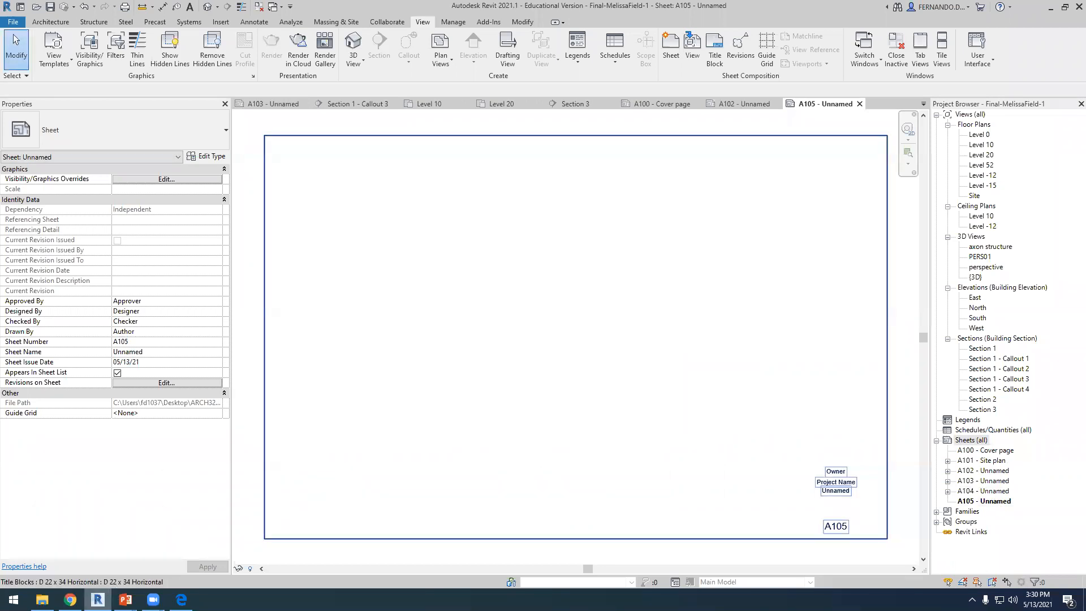
Place the Section 3 view on sheet A105, toward the left side of the sheet.
left_click(984, 410)
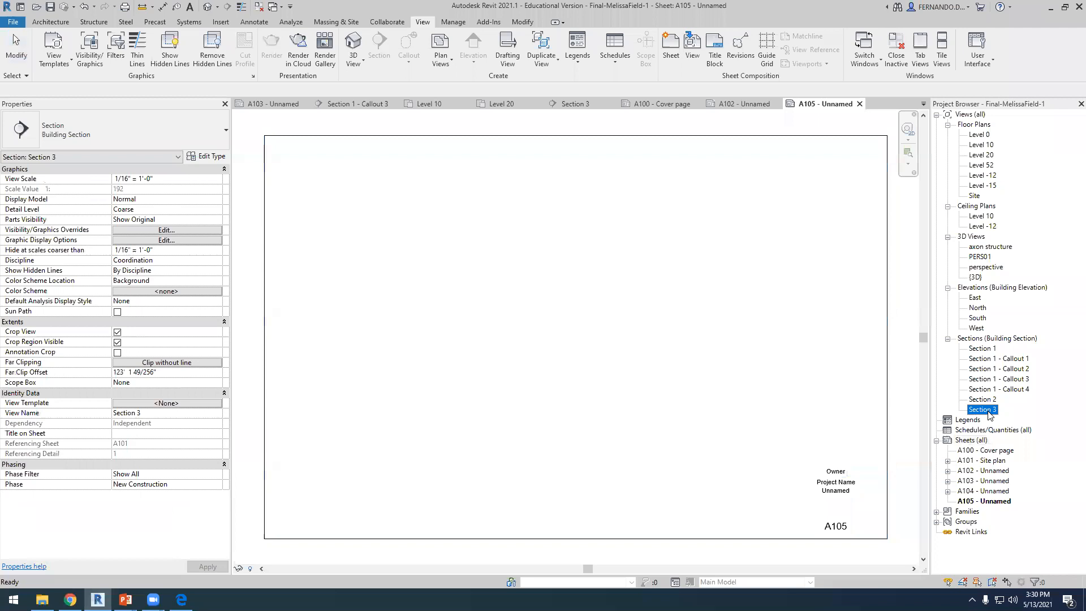
left_click_drag(962, 415, 437, 347)
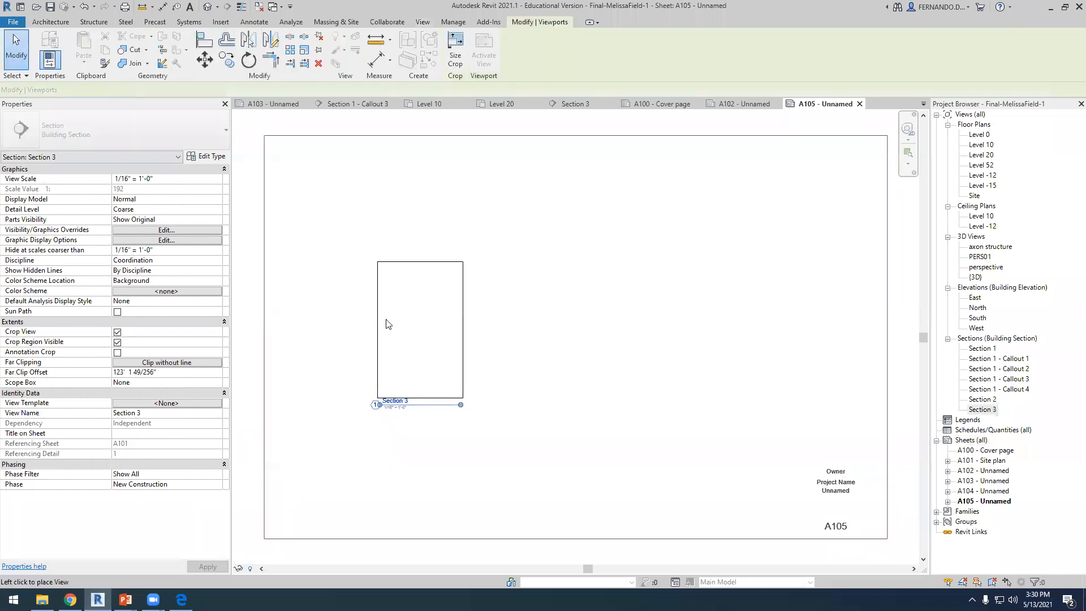
left_click(349, 298)
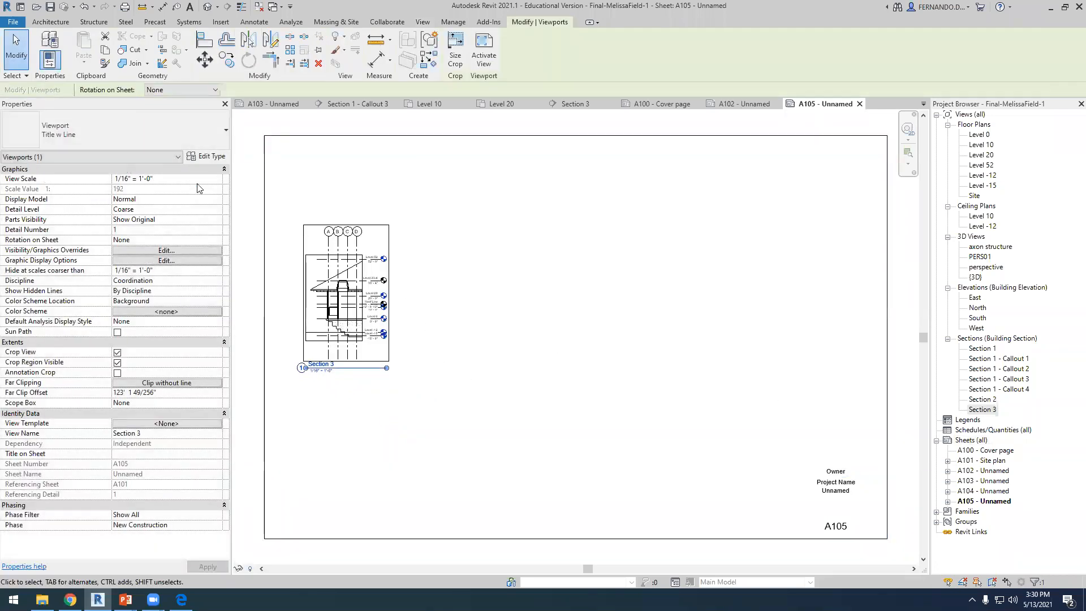
Check the scale of the Section 1 viewport on A104 and set the Section 3 viewport on A105 to 1/4" = 1'-0".
left_click(981, 492)
double_click(982, 492)
left_click(396, 280)
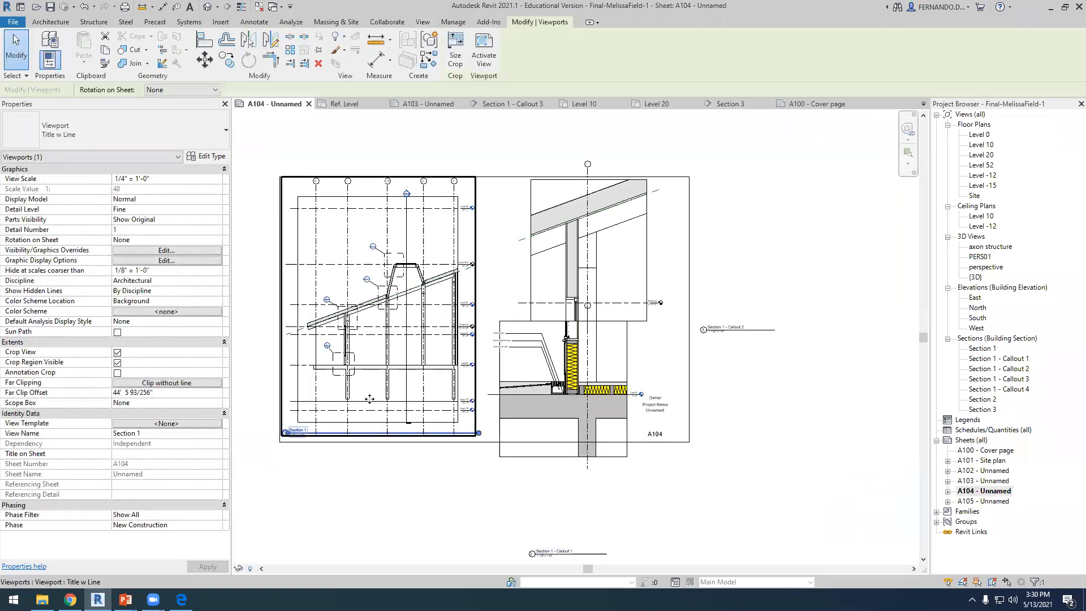
double_click(985, 502)
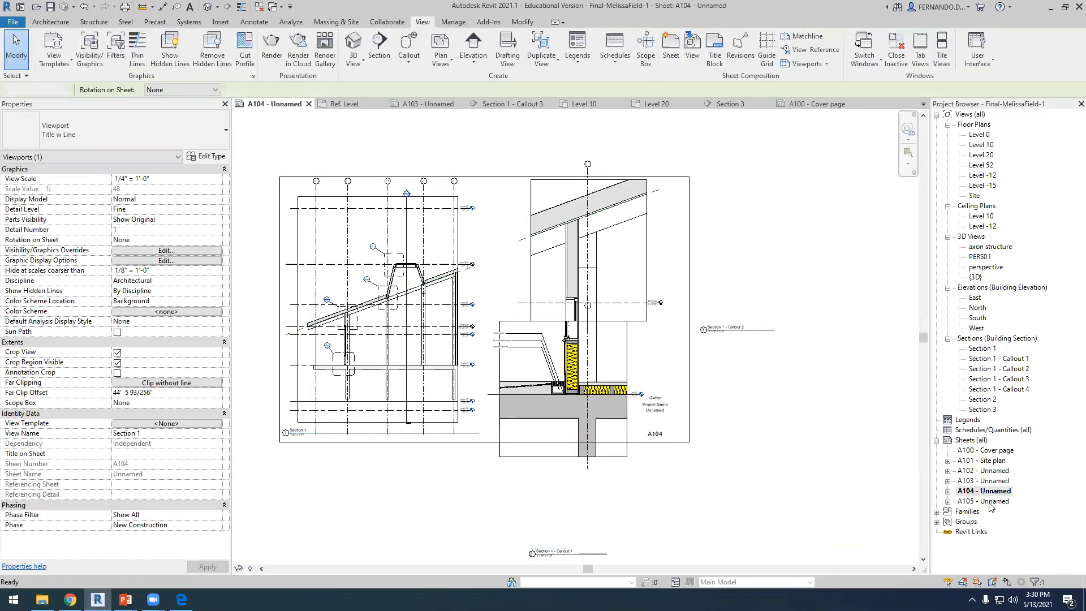
left_click(345, 294)
left_click(187, 179)
left_click(217, 178)
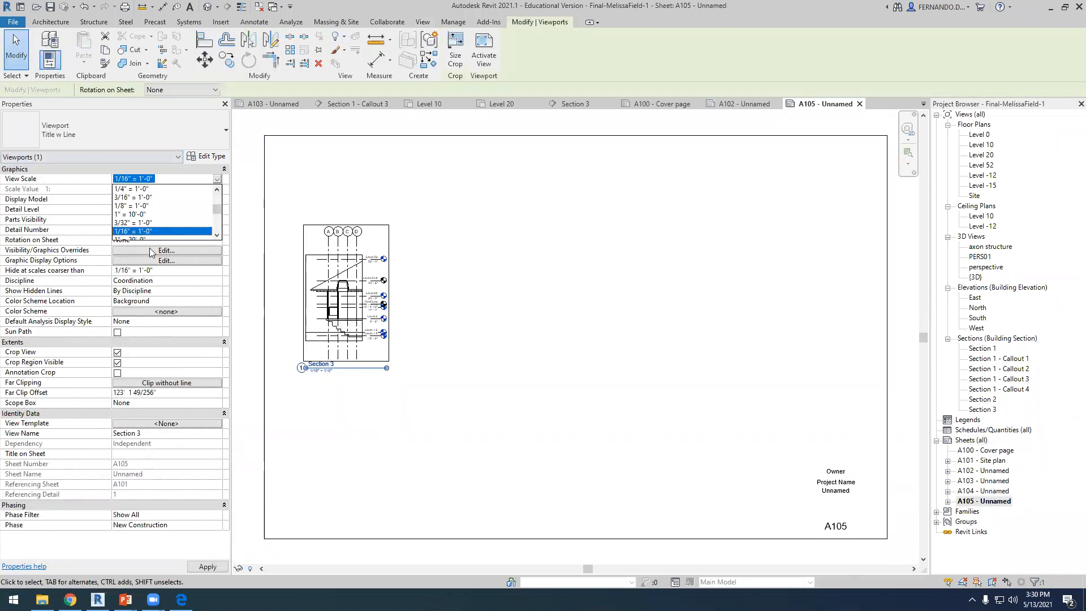
left_click(136, 196)
Move the enlarged Section 3 viewport so it fits inside the left half of the A105 title block border.
left_click_drag(421, 289, 393, 516)
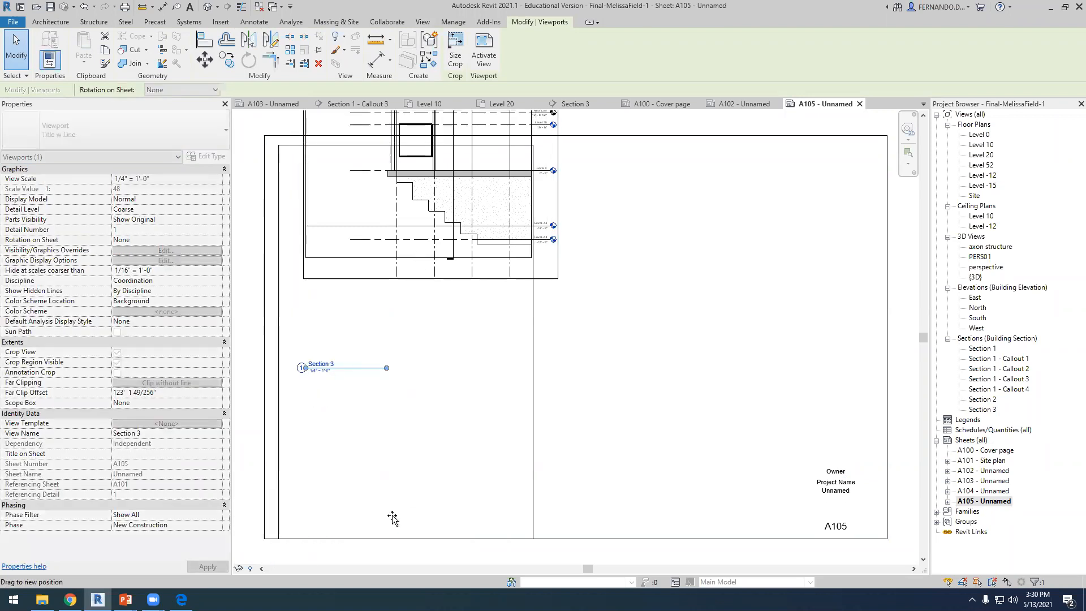
left_click(609, 389)
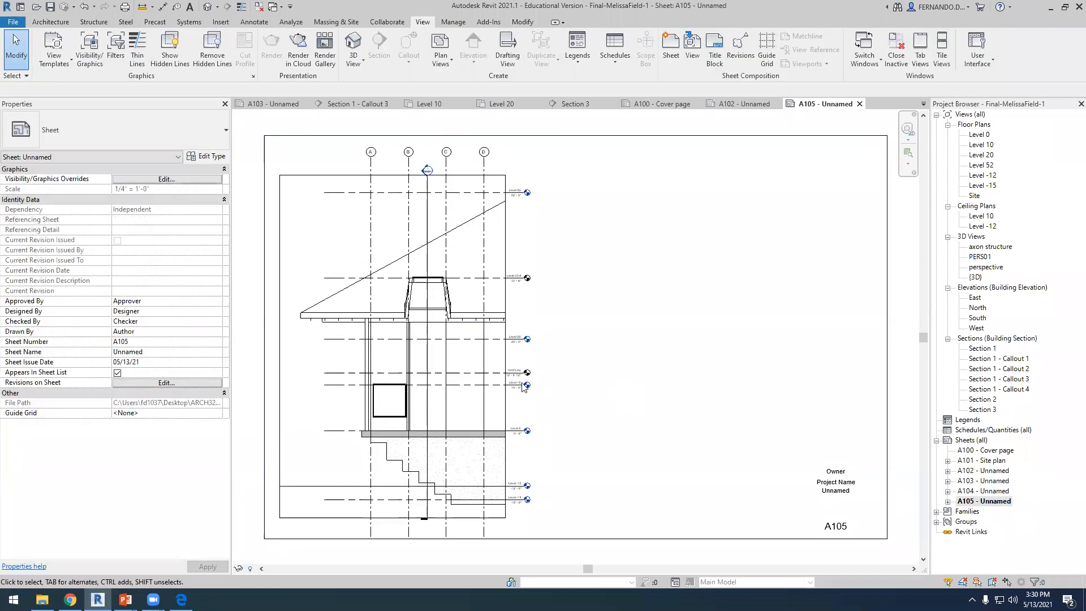
left_click(500, 382)
left_click_drag(510, 377, 513, 376)
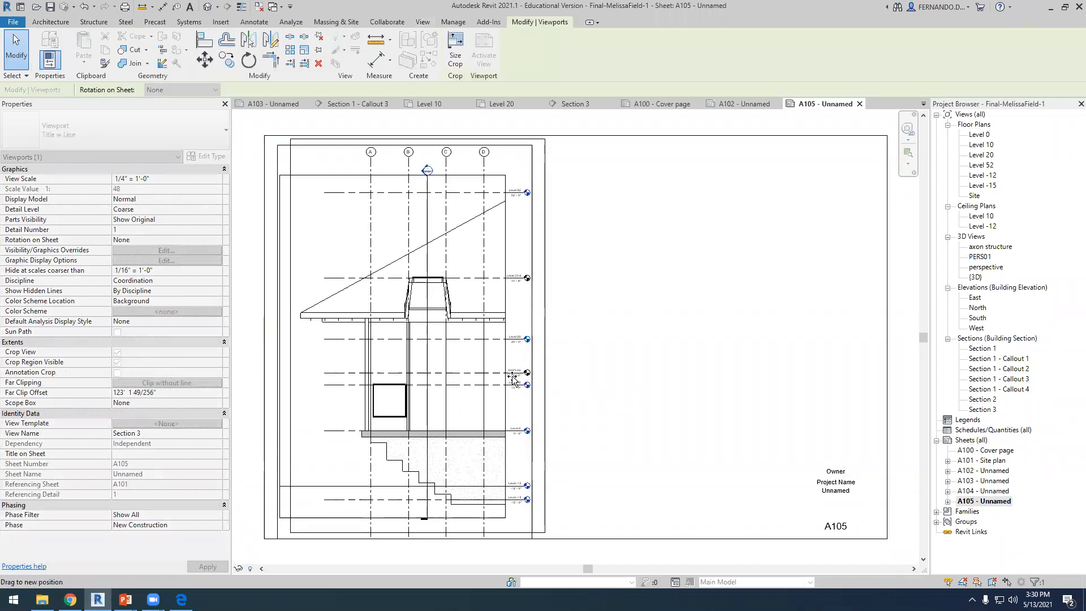
left_click(677, 405)
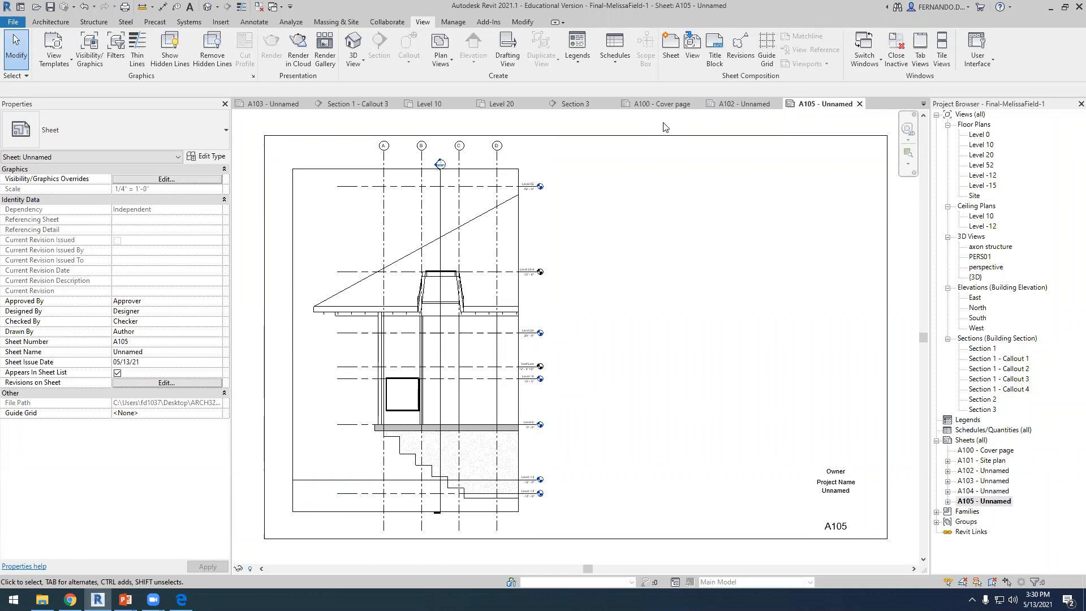
Create a rectangular callout in the Section 3 view around the left side of the raised roof element, down to just below the roof.
left_click(575, 104)
scroll(504, 246, "up", 3)
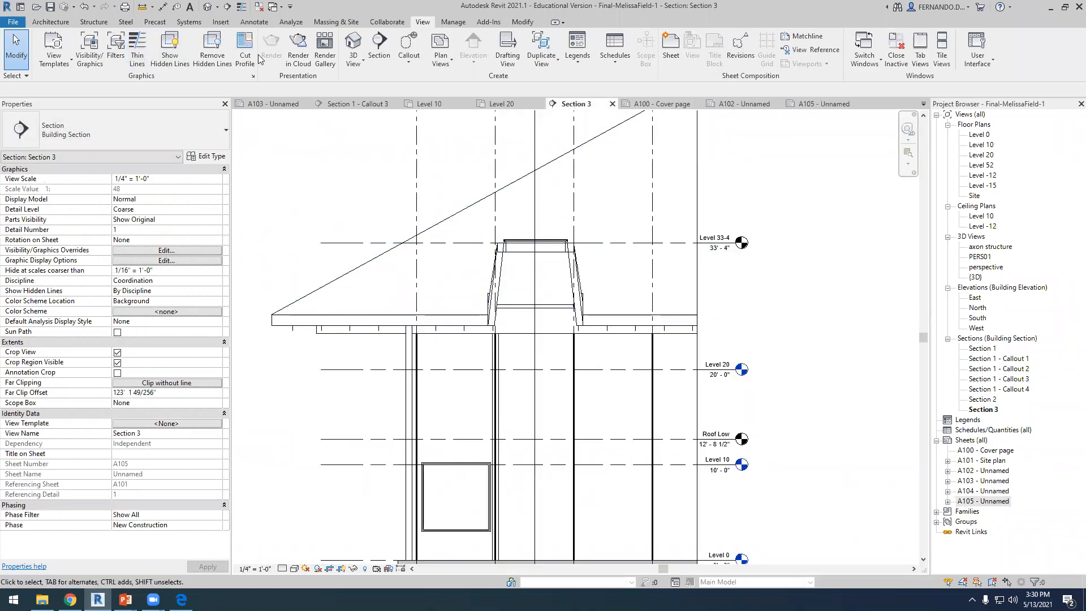
left_click(408, 48)
left_click(463, 228)
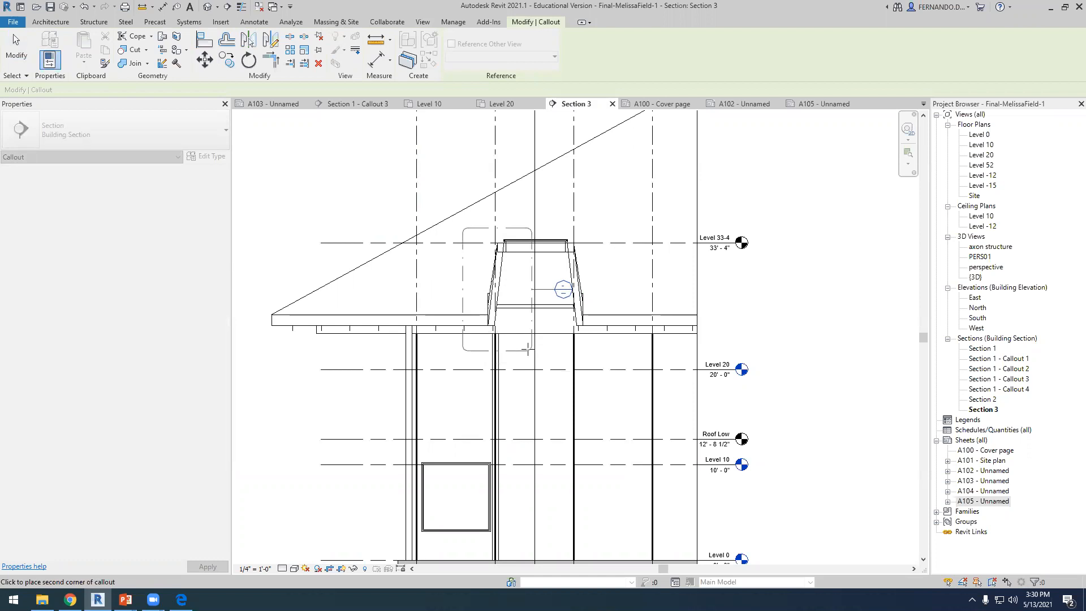
left_click(527, 348)
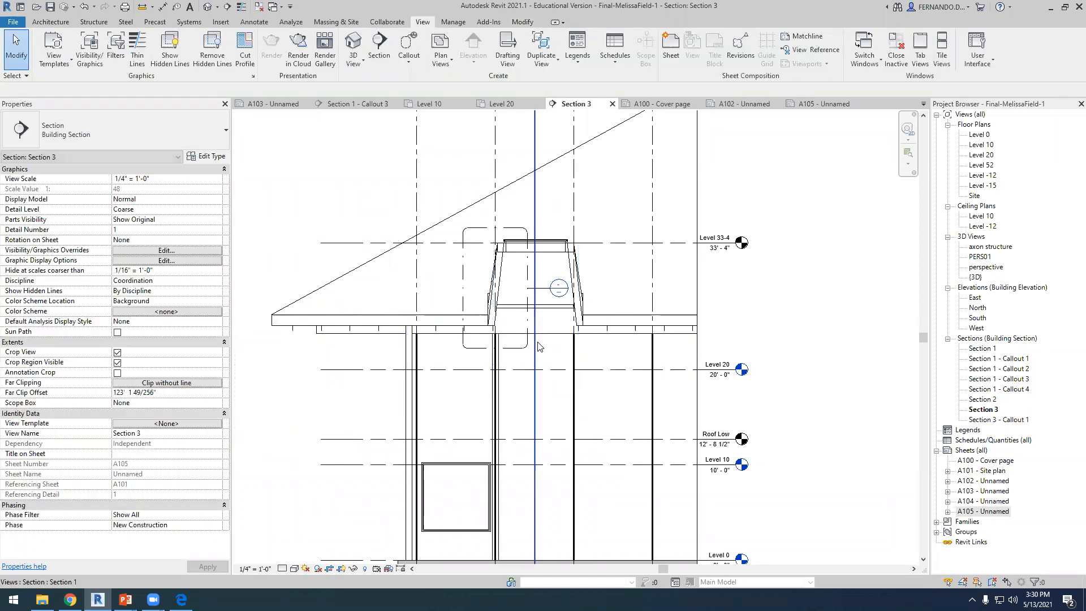
Reposition the new callout's head above and to the left of its boundary, clear of the raised roof element.
left_click(540, 289)
left_click_drag(550, 288, 415, 195)
left_click(840, 352)
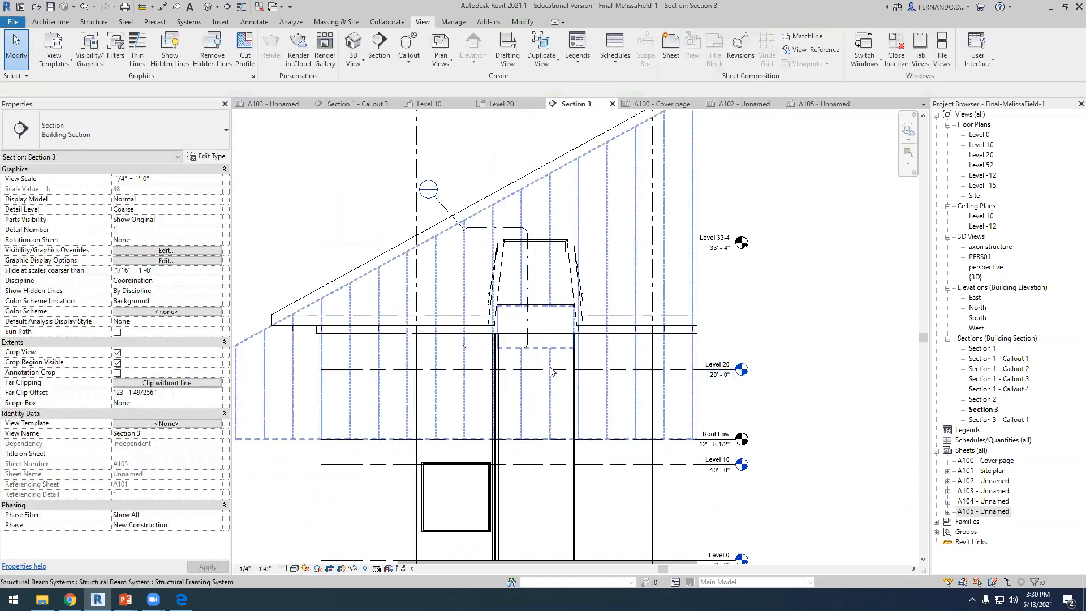
left_click(512, 349)
key("Escape")
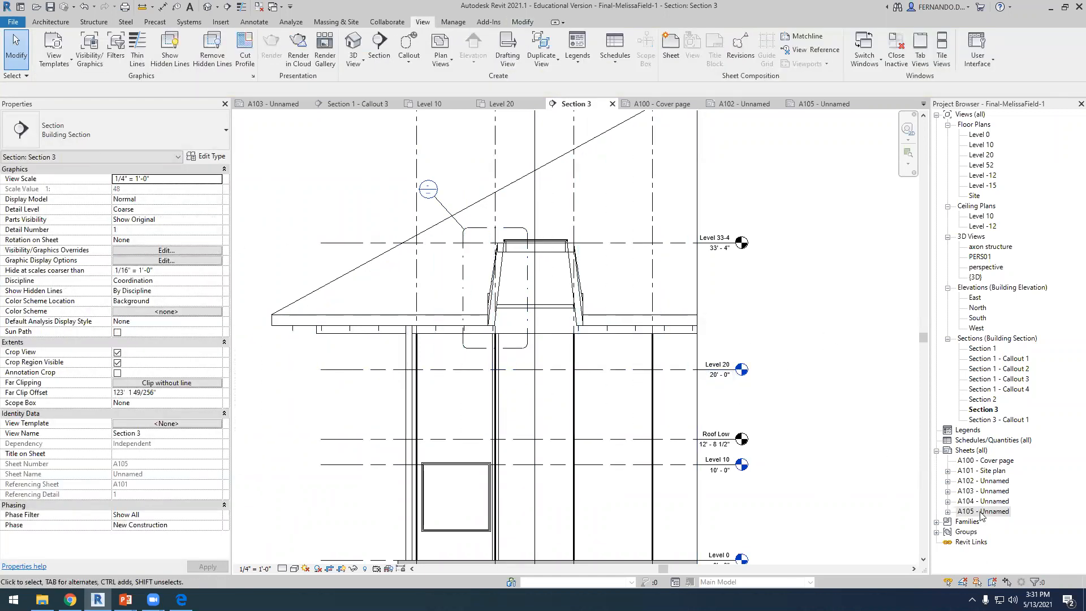
Open the Section 3 - Callout 1 view and set its view scale to 1 1/2" = 1'-0".
left_click(803, 105)
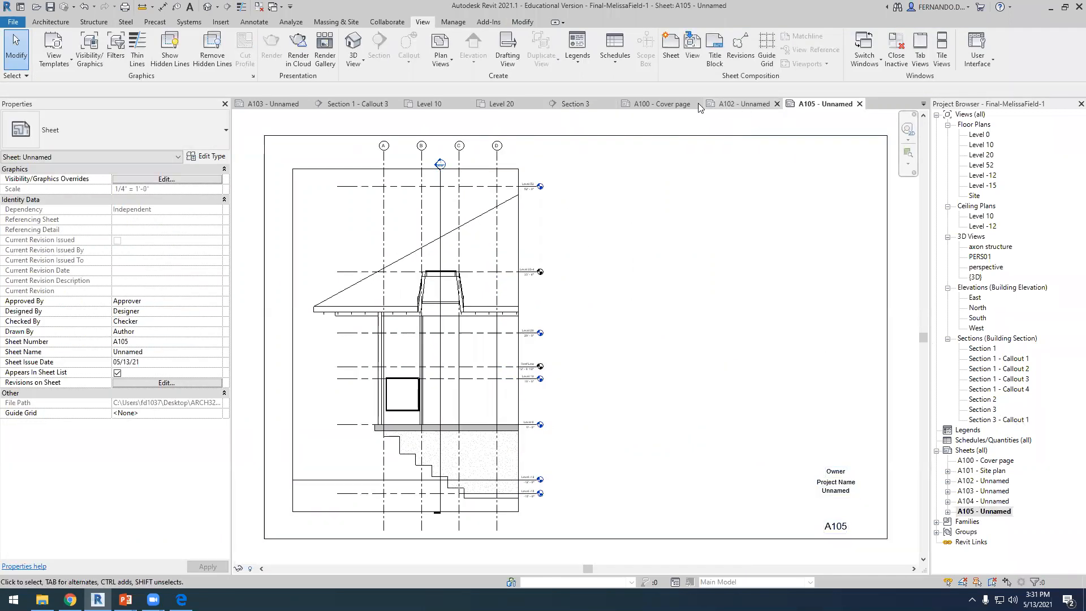
left_click(353, 104)
left_click(816, 106)
double_click(995, 420)
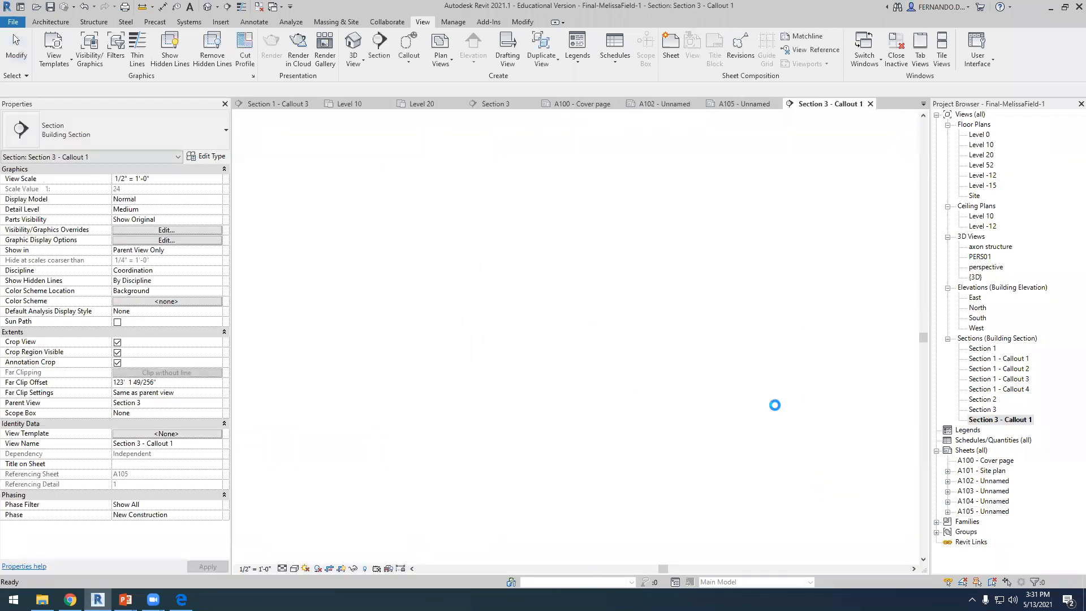
left_click(505, 268)
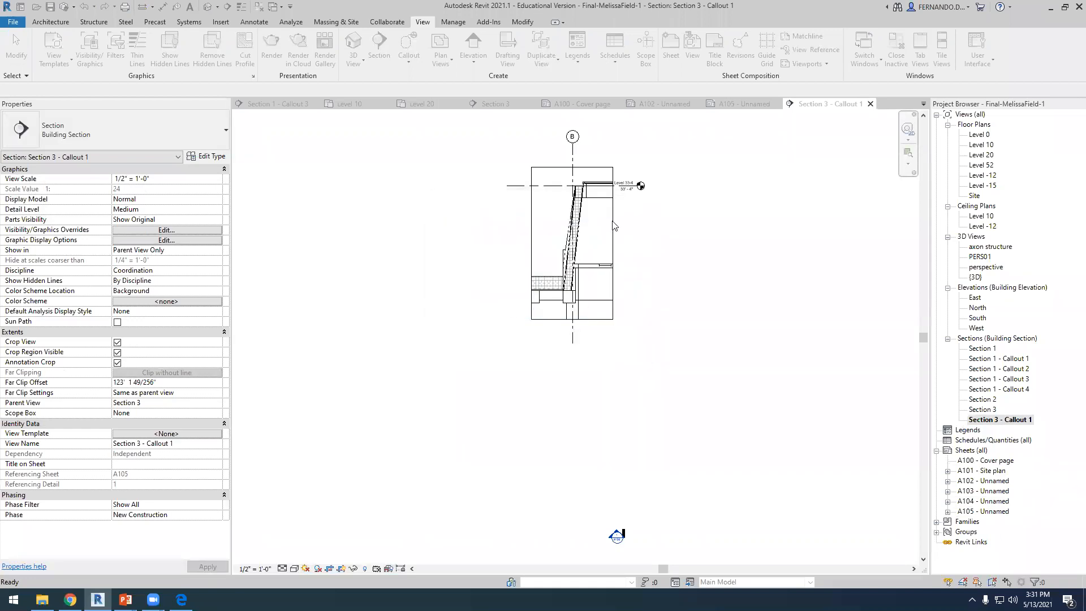
left_click(609, 261)
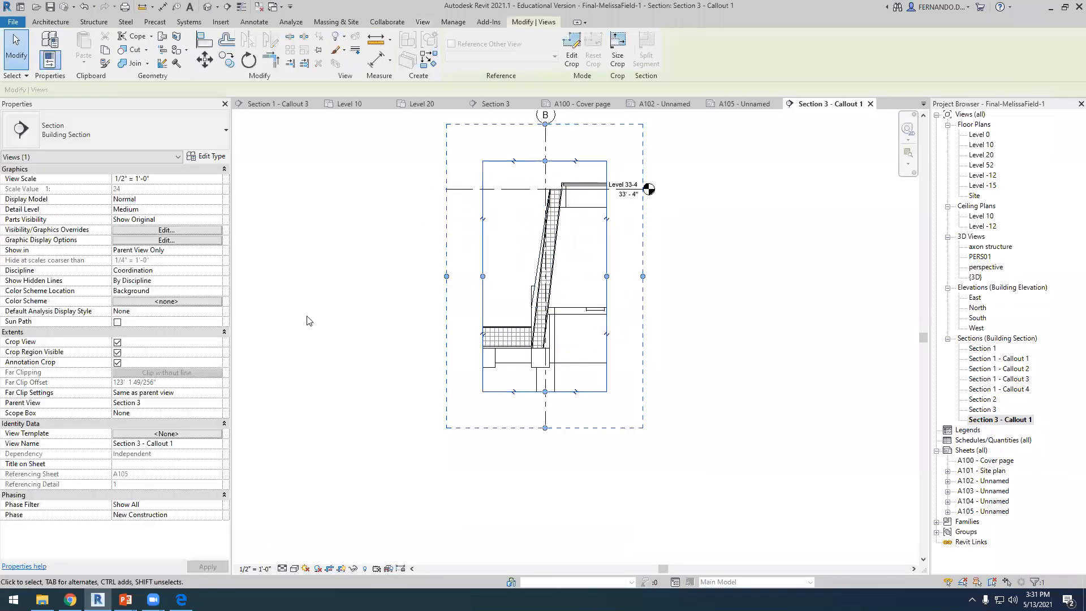
left_click(217, 178)
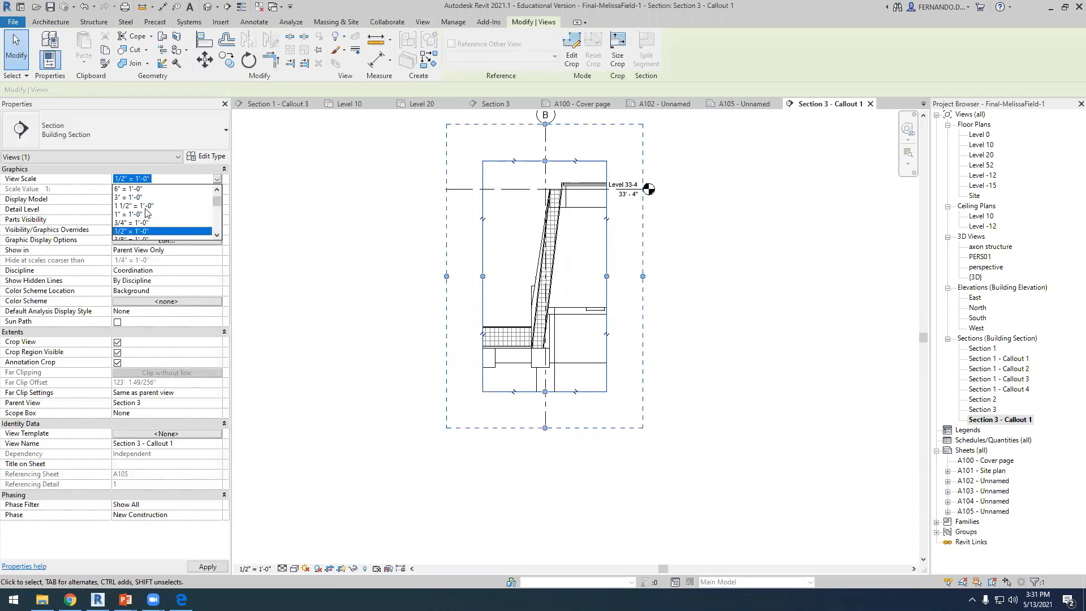
left_click(144, 205)
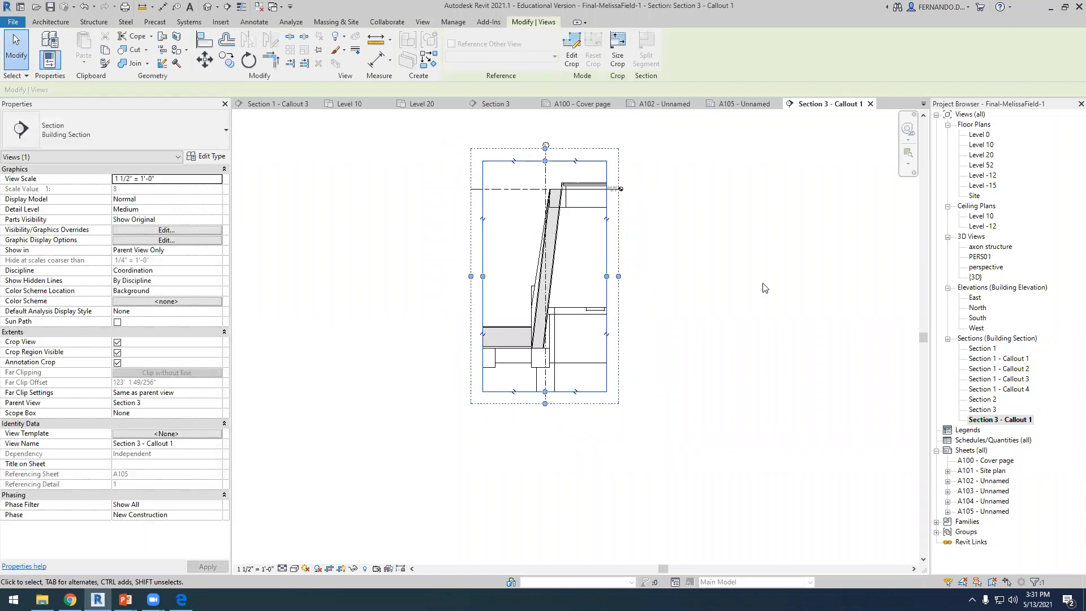
left_click(564, 131)
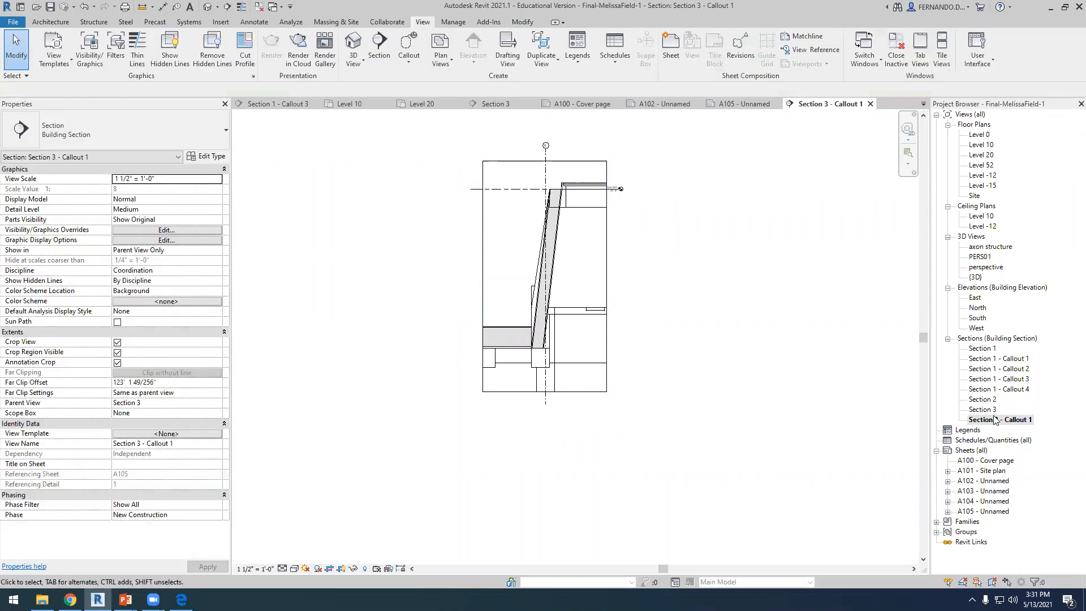
Place the Section 3 - Callout 1 view on sheet A105 to the right of Section 3.
double_click(990, 512)
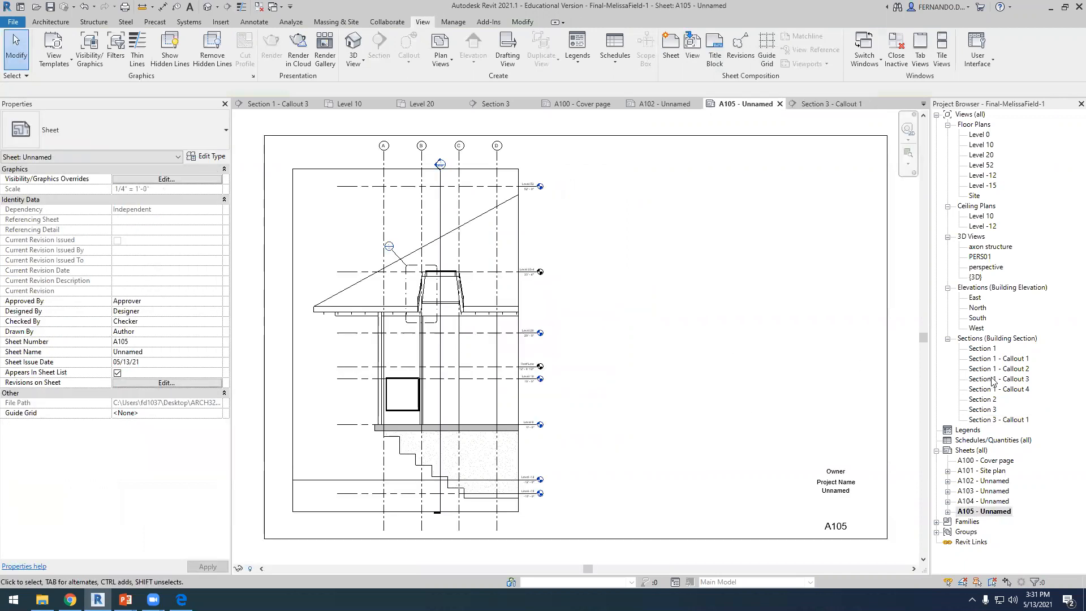
left_click_drag(1004, 419, 668, 354)
left_click(679, 349)
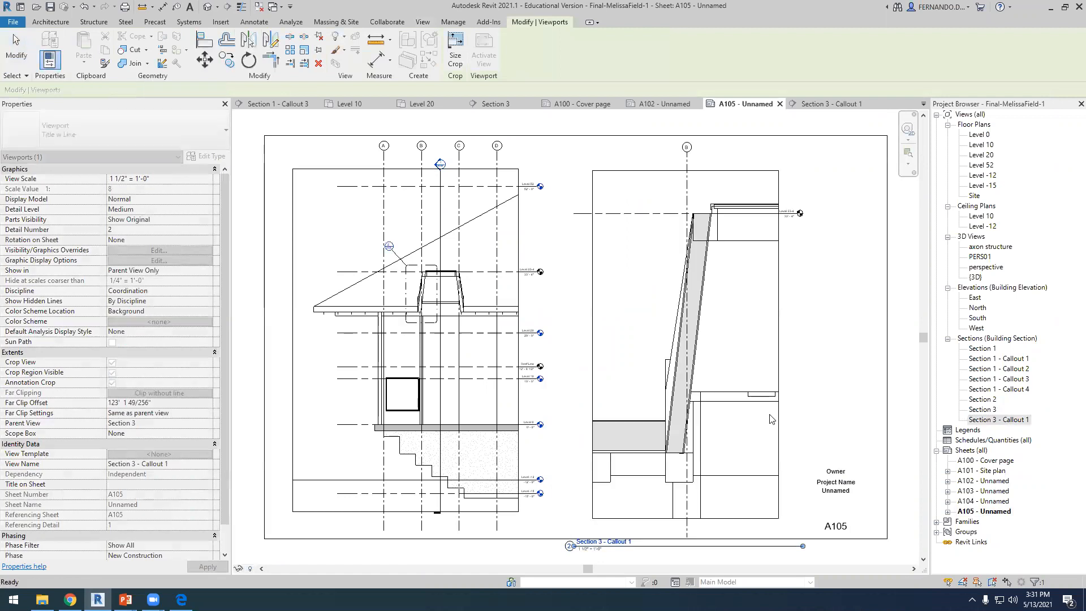
scroll(773, 403, "down", 2)
left_click(849, 390)
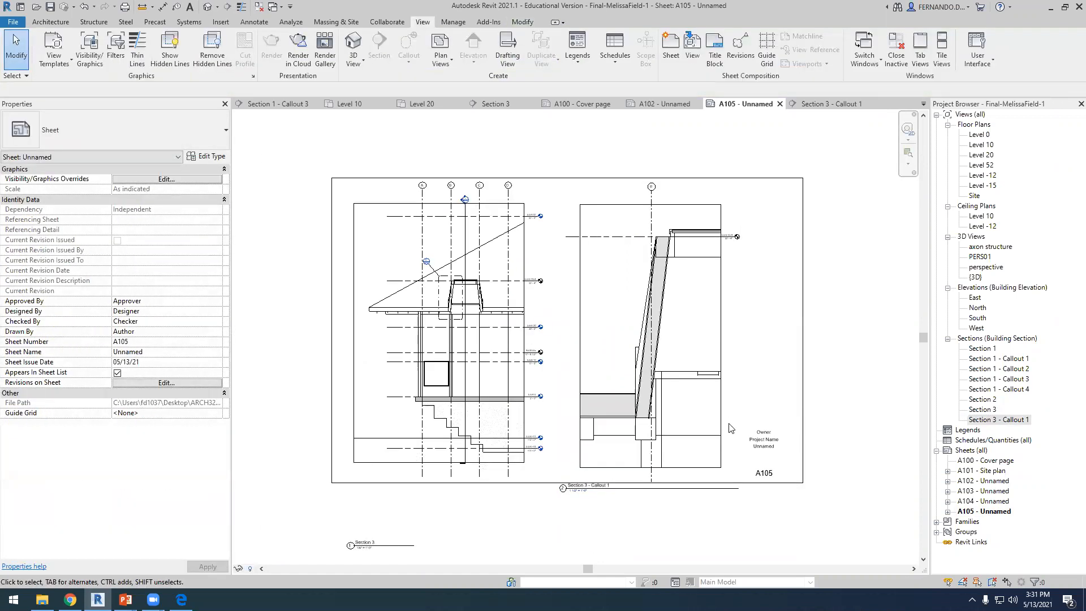
Examine the section and callout on A105, and look through sheets A100 and A102 to A105 and the A101 site plan.
scroll(671, 424, "up", 1)
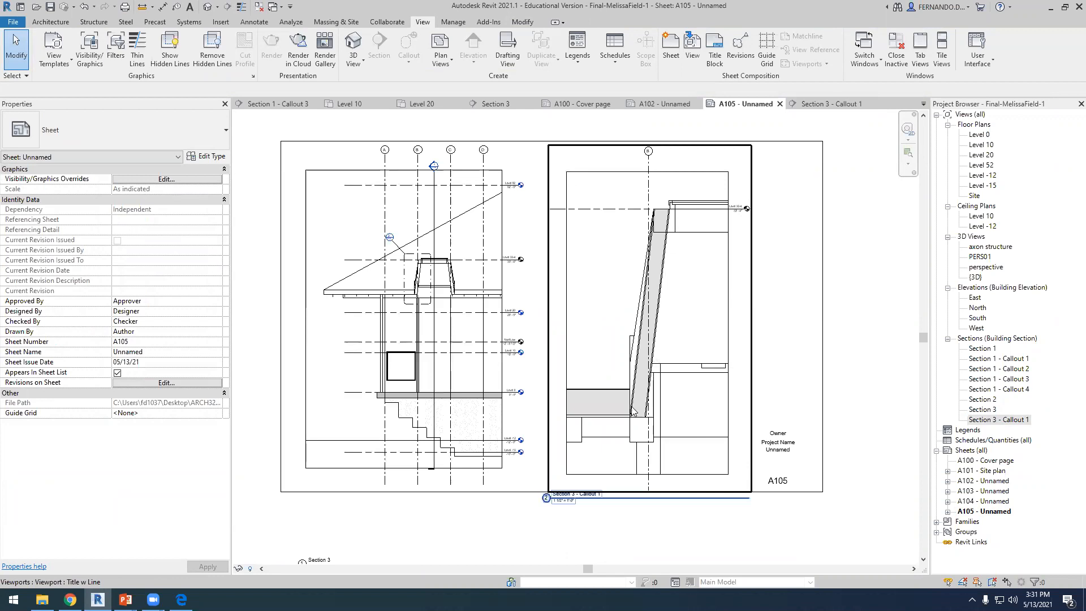
scroll(633, 399, "up", 1)
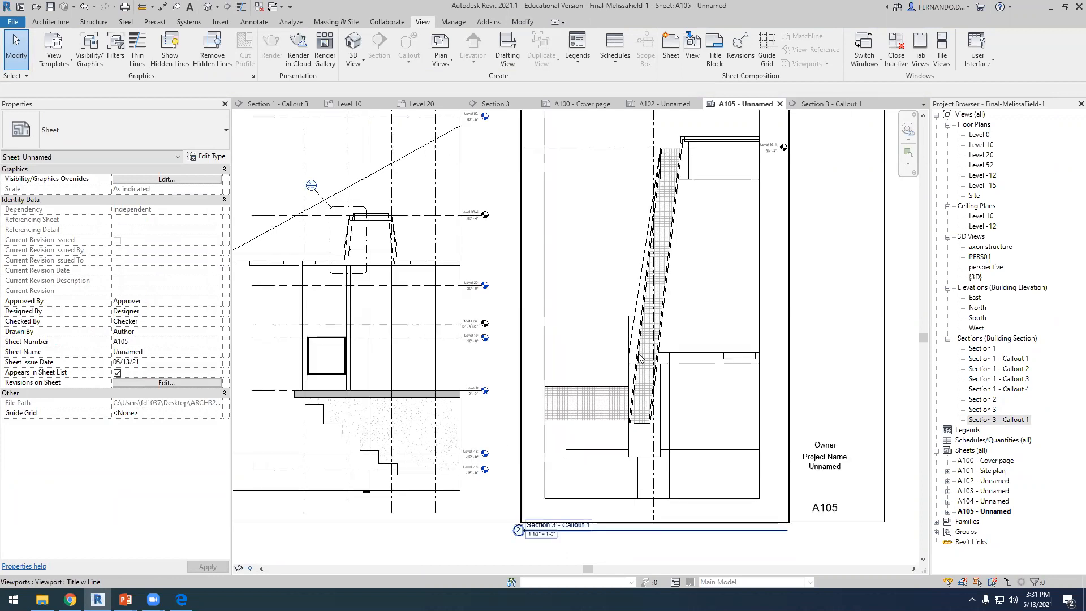
scroll(617, 415, "down", 1)
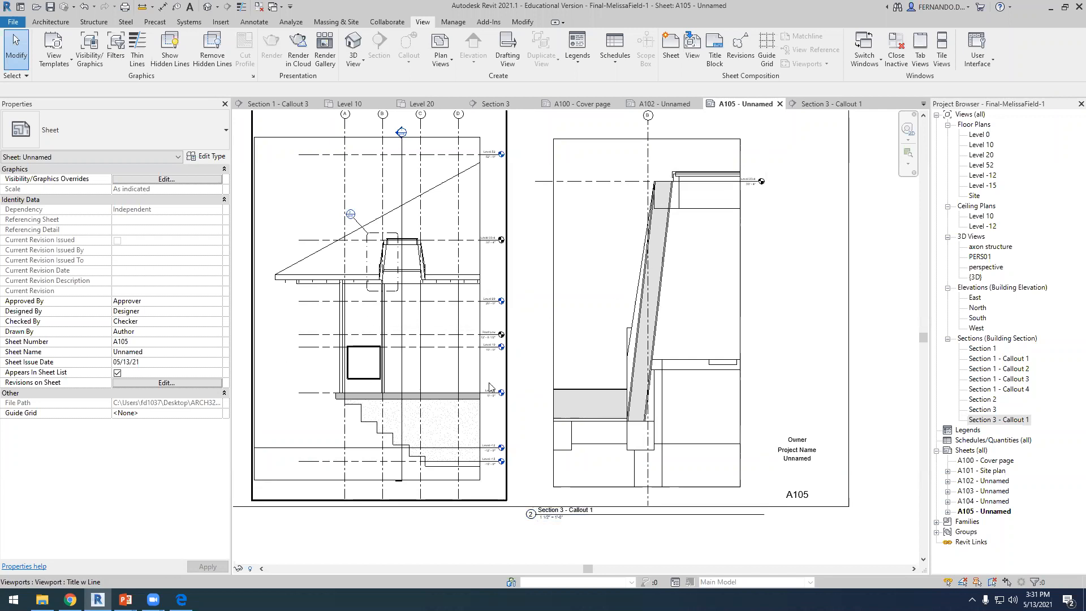
scroll(700, 425, "down", 1)
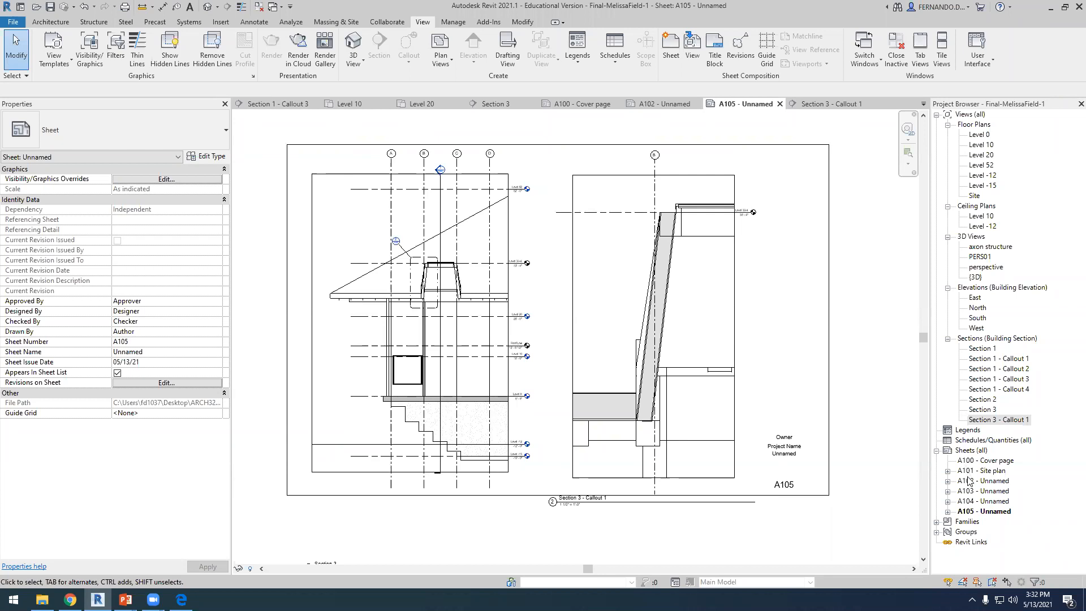
double_click(987, 461)
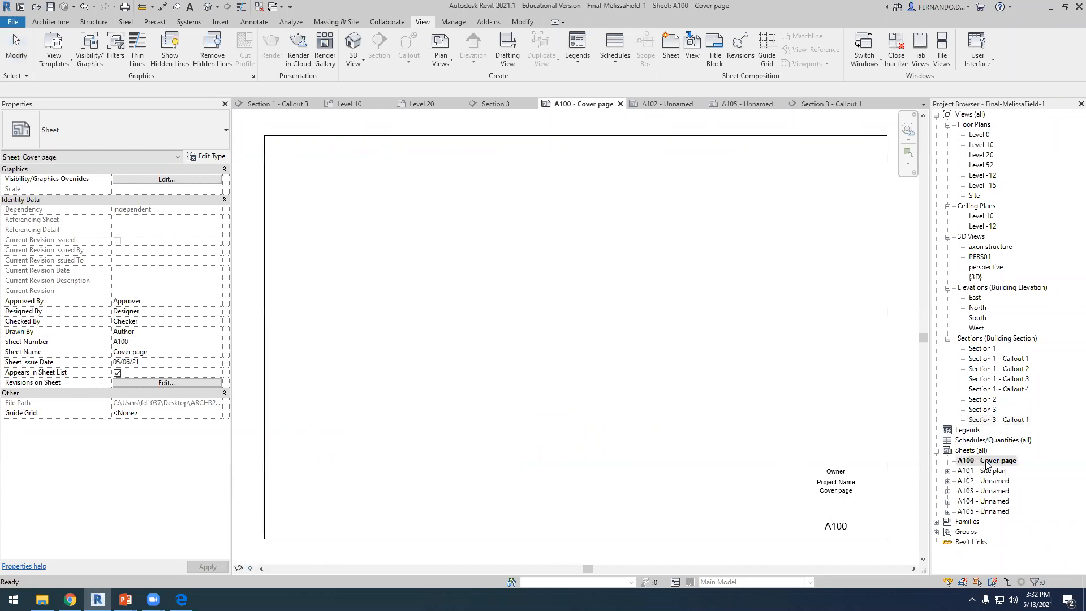
double_click(975, 482)
double_click(974, 491)
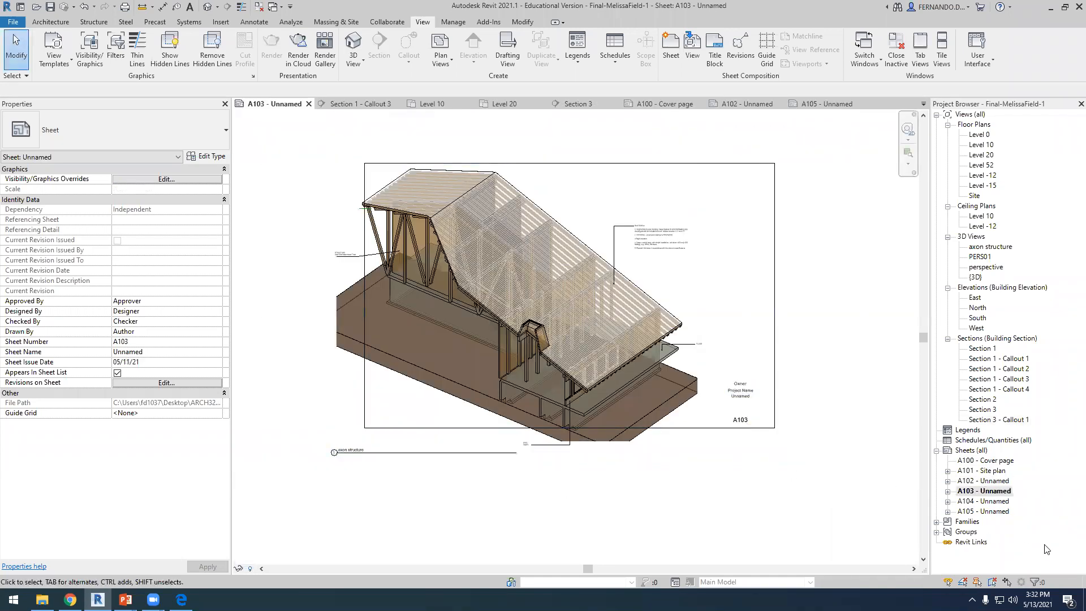
double_click(985, 501)
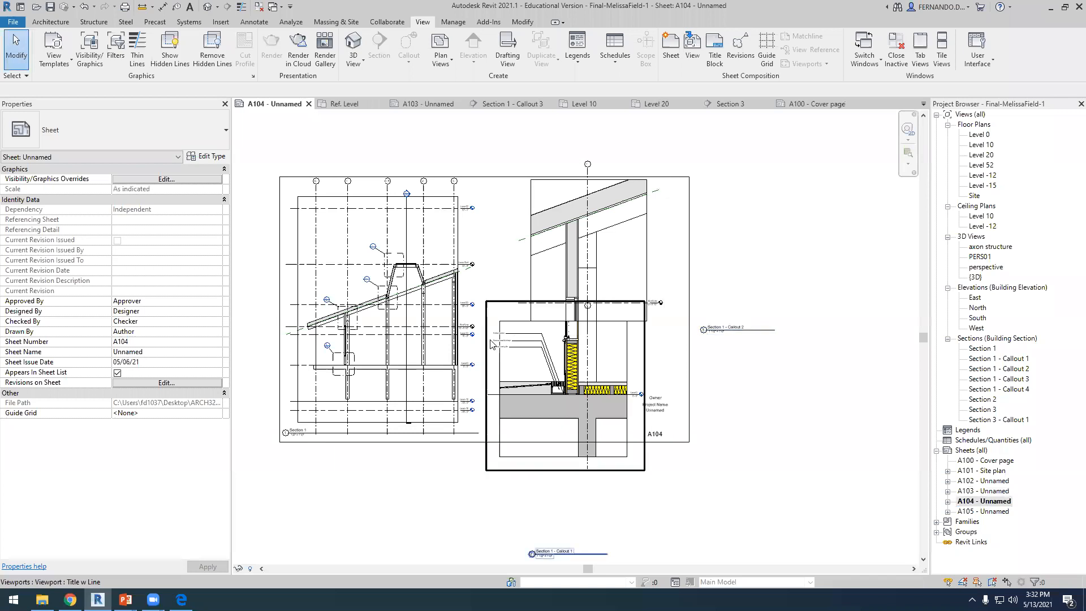
double_click(984, 511)
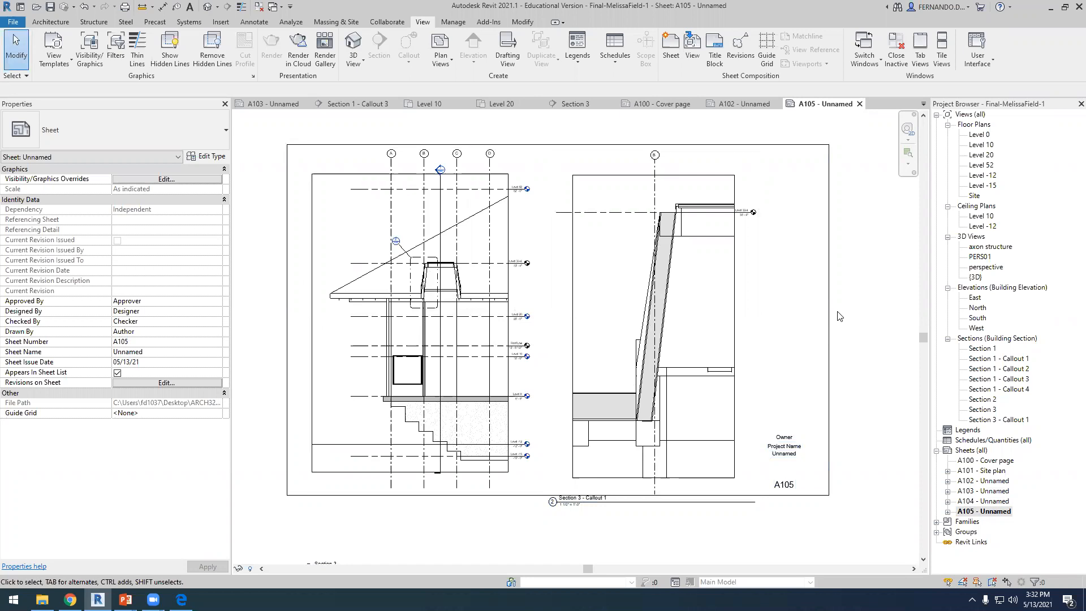
double_click(999, 470)
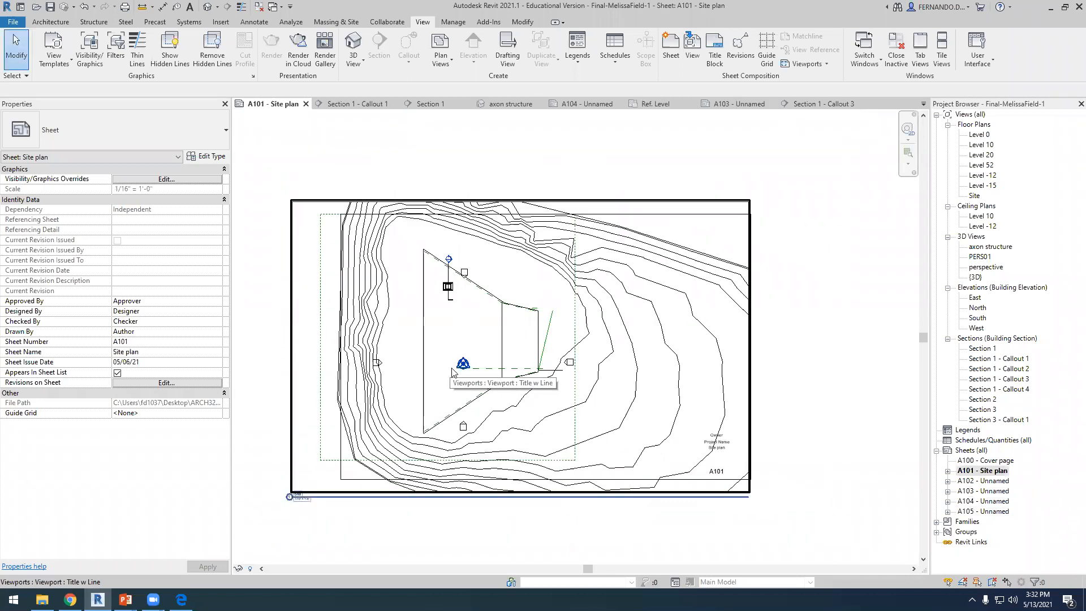
scroll(465, 355, "up", 1)
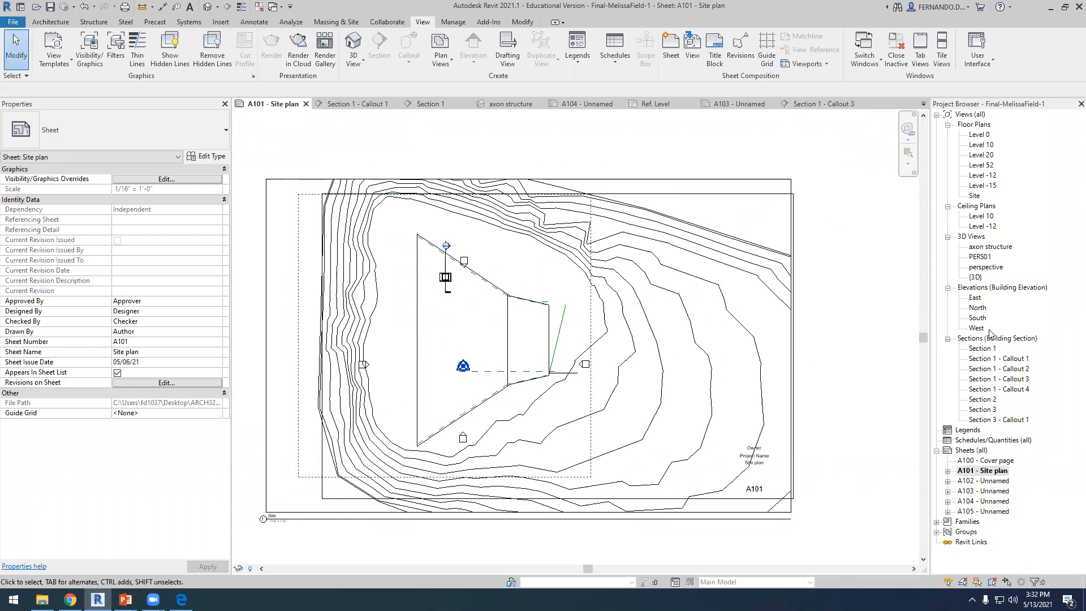
Open the perspective 3D view and orient it to look down at the building and terrain from a front corner.
double_click(986, 267)
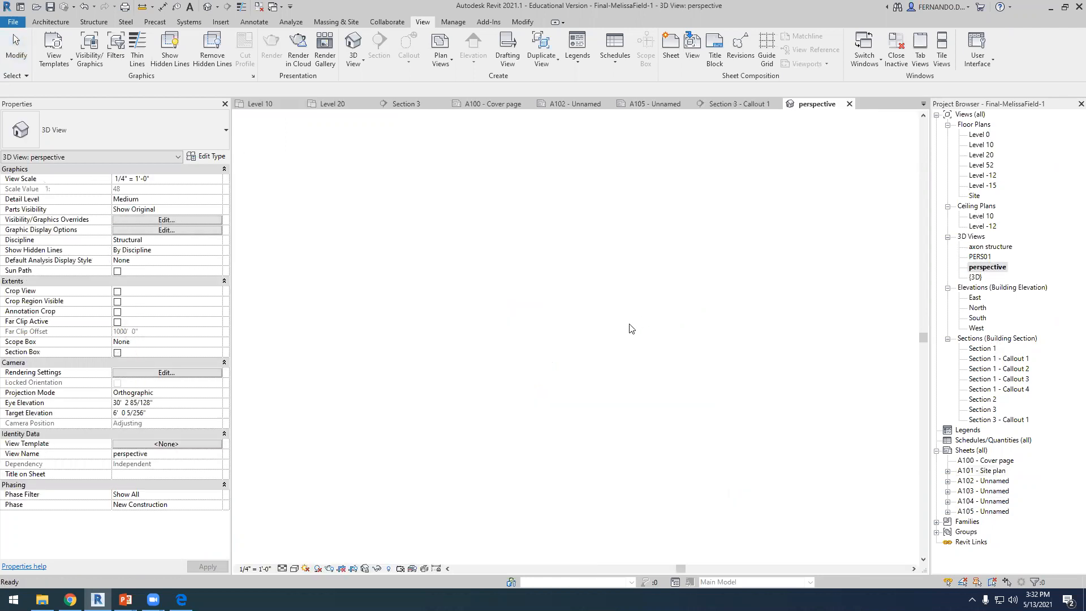
middle_click_drag(576, 340, 343, 413, "shift")
scroll(525, 359, "up", 2)
middle_click_drag(525, 359, 511, 375, "shift")
scroll(511, 378, "down", 3)
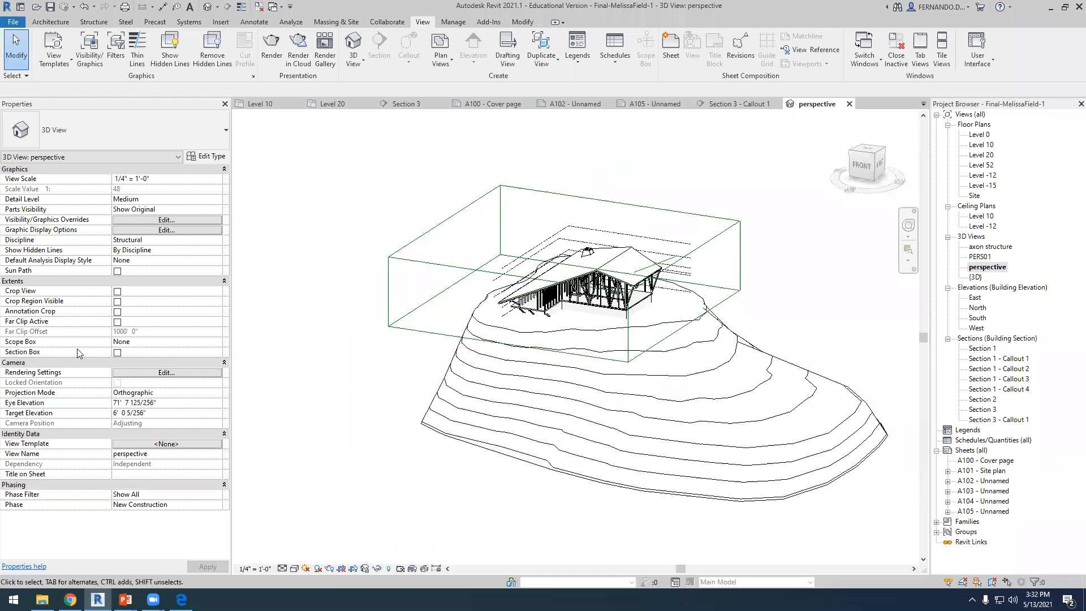
Enable the perspective view's section box and pull its side faces inward to cut the terrain closer around the building.
left_click(121, 353)
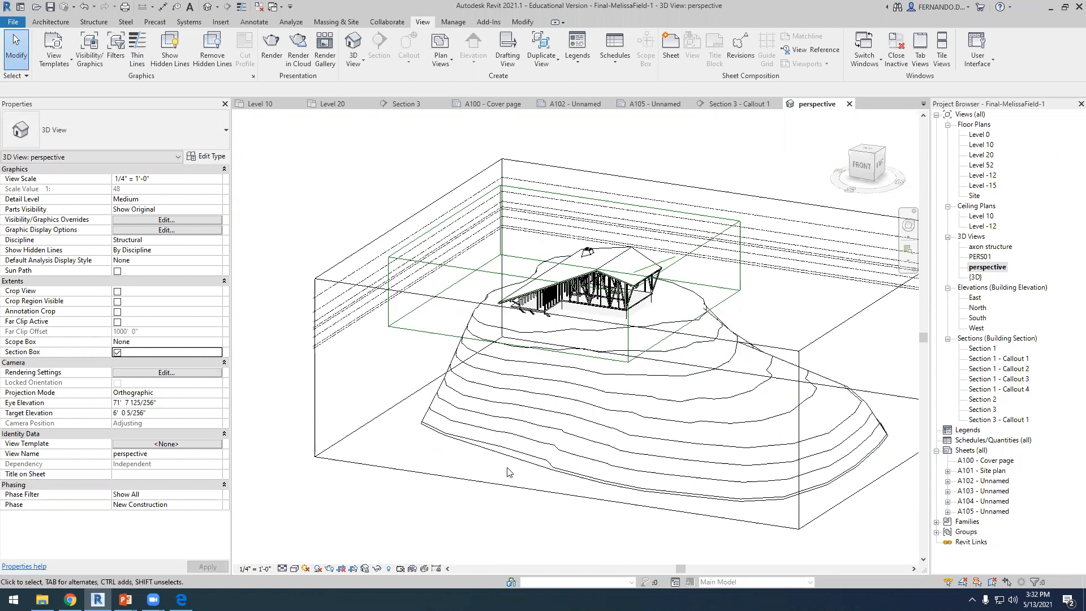
left_click(509, 485)
left_click_drag(557, 404, 659, 392)
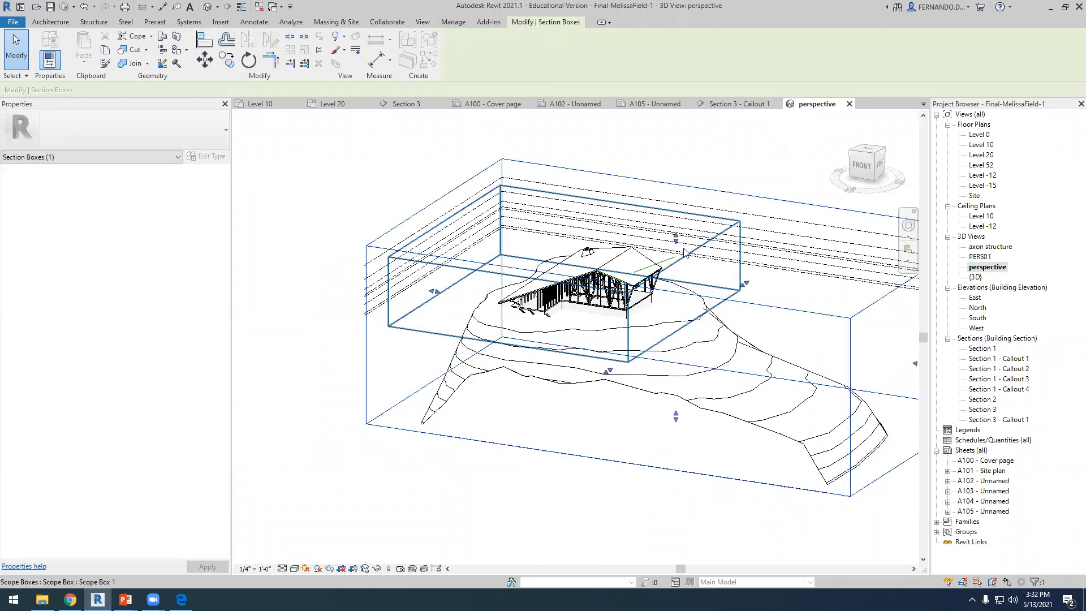
left_click_drag(741, 285, 647, 439)
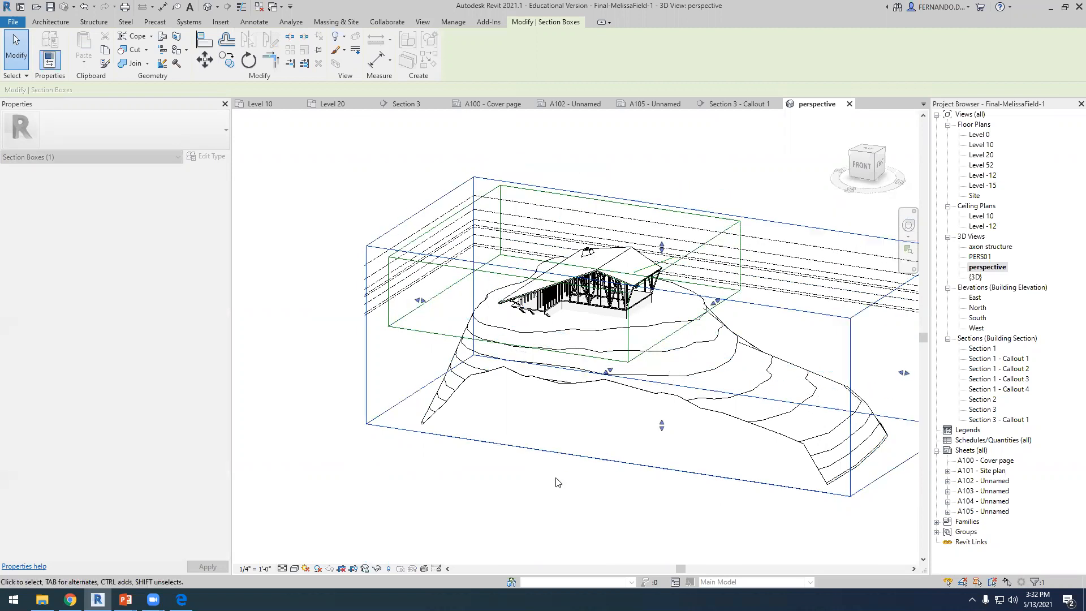
left_click(524, 493)
scroll(491, 388, "down", 2)
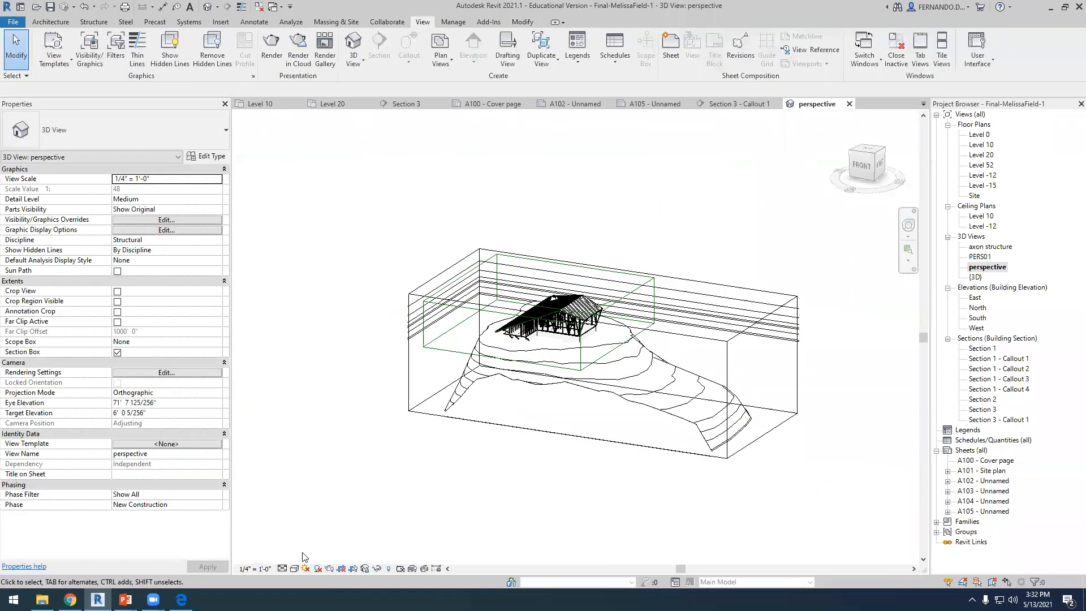
Show the perspective view's crop region and resize it to frame the building and the hilltop around it.
left_click(353, 569)
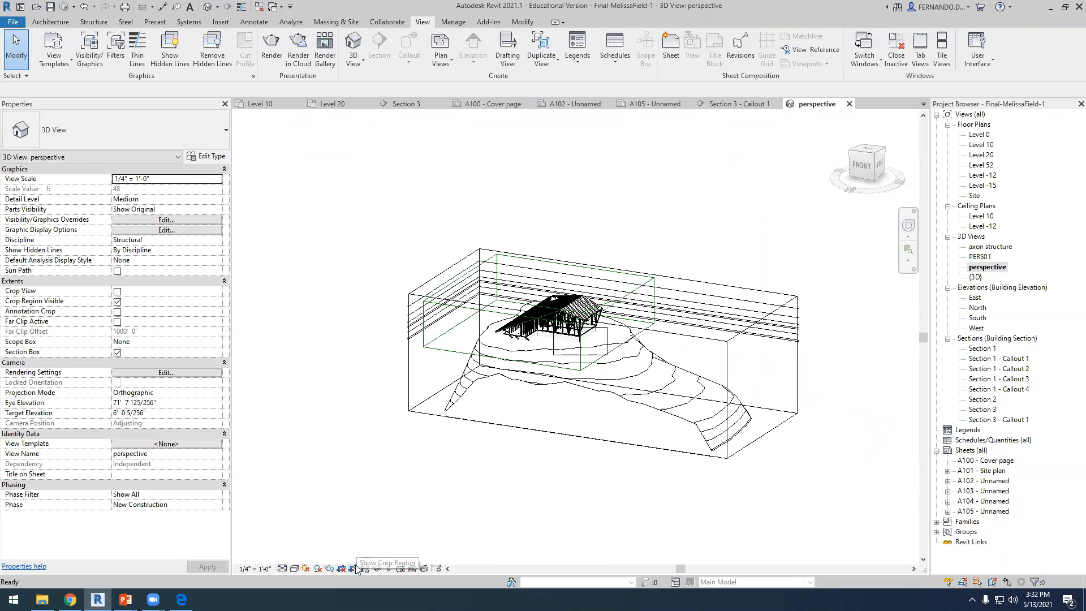
left_click(595, 355)
left_click_drag(554, 341, 442, 341)
left_click_drag(524, 329, 524, 266)
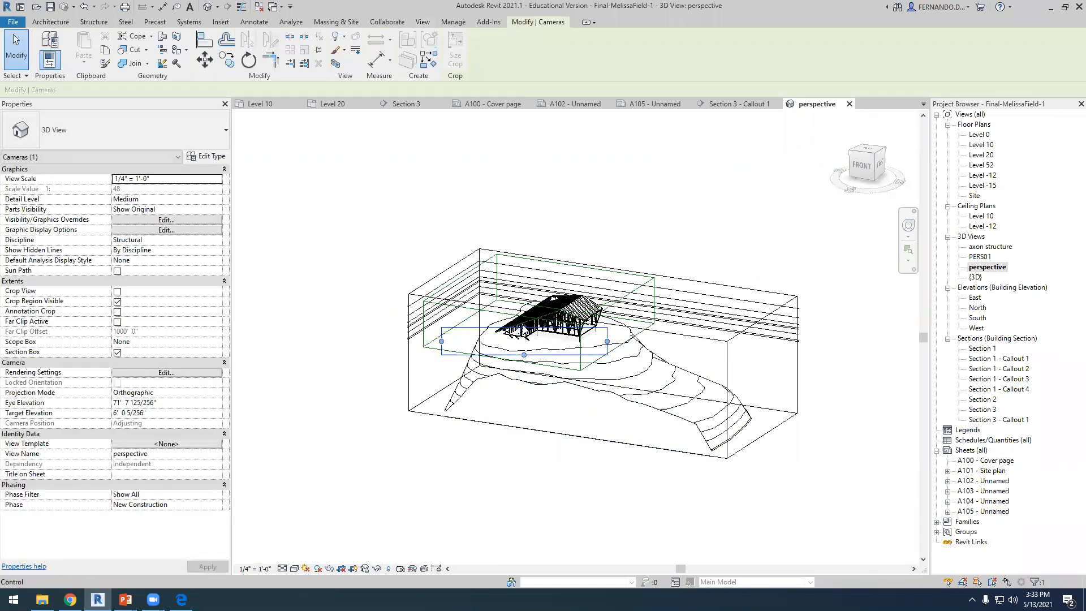
left_click_drag(523, 356, 524, 425)
left_click_drag(607, 346, 631, 346)
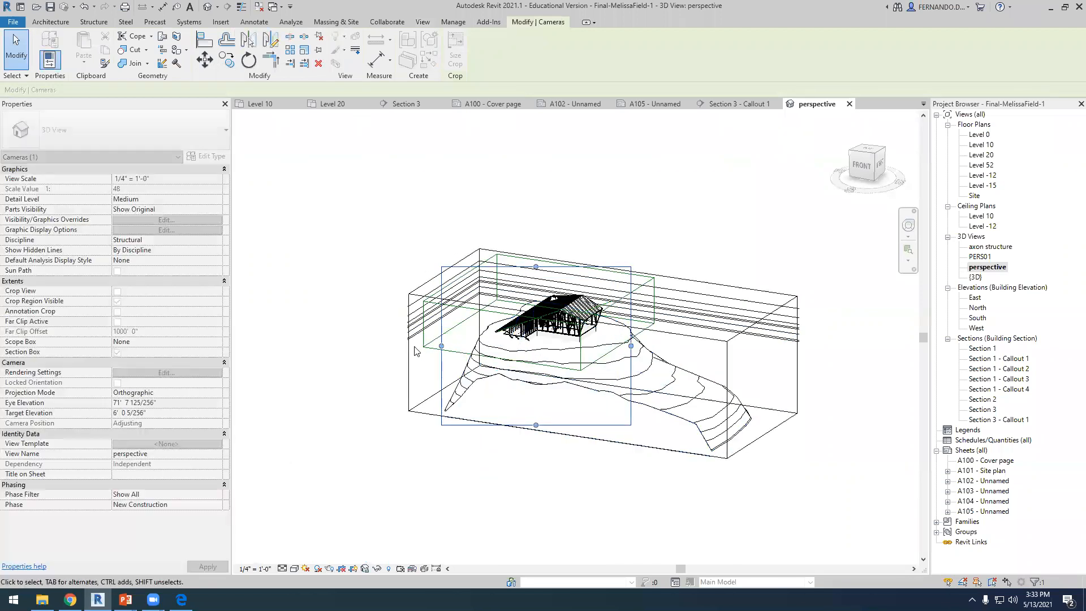
left_click_drag(451, 346, 459, 346)
left_click(551, 513)
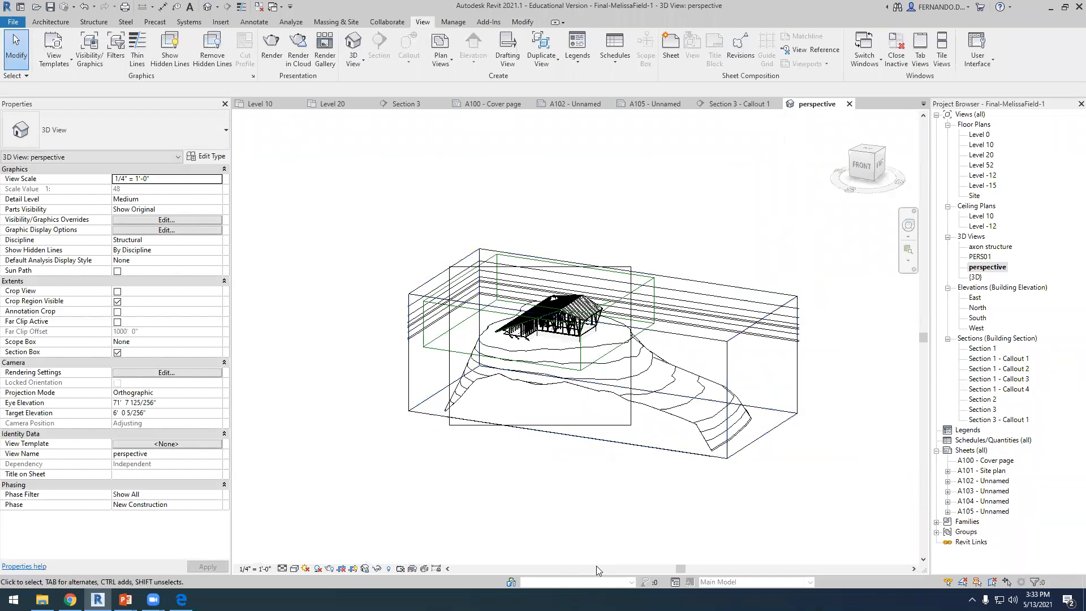
double_click(995, 472)
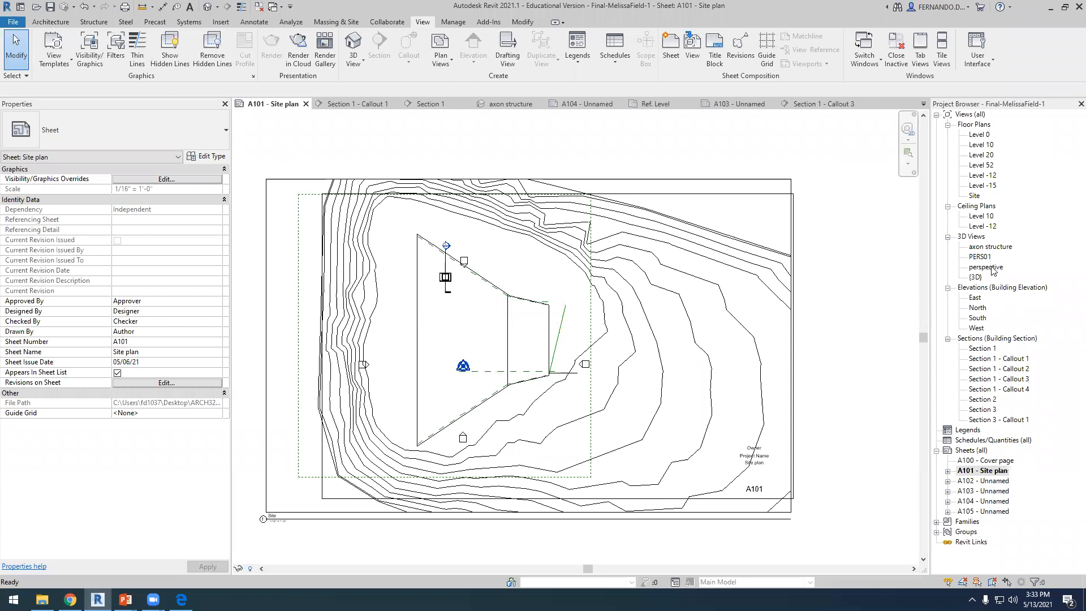
left_click_drag(986, 267, 720, 276)
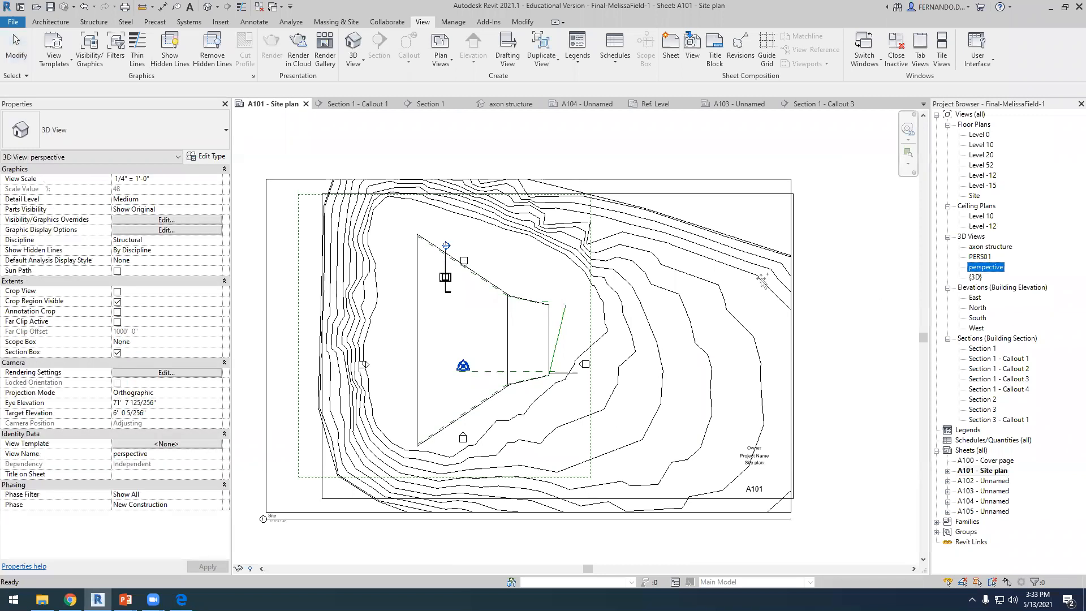
left_click(713, 276)
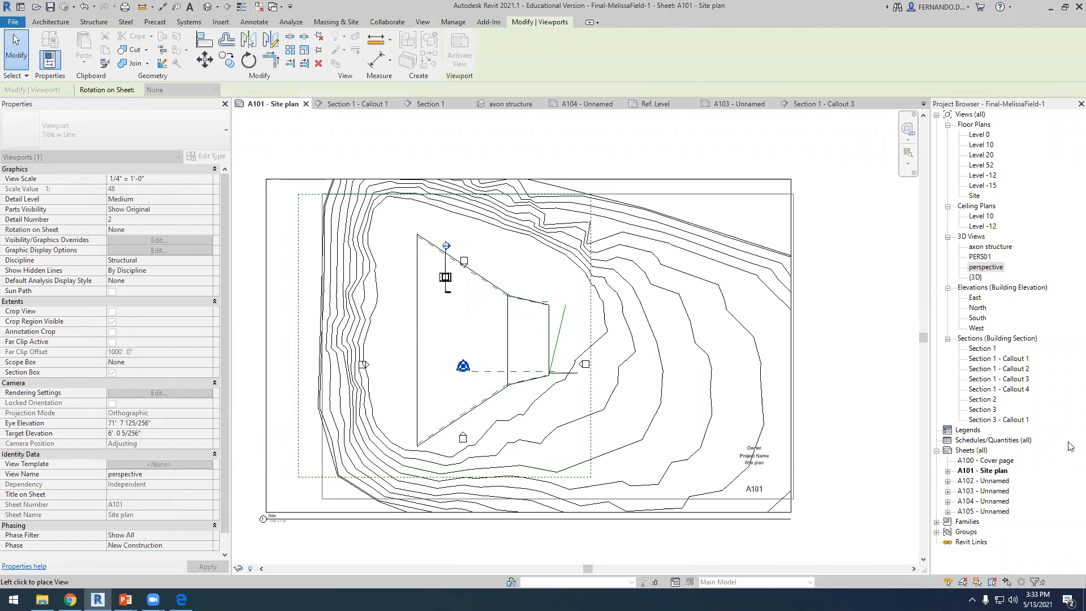
Return to the perspective view, apply its crop, and hide the section box outline.
double_click(984, 267)
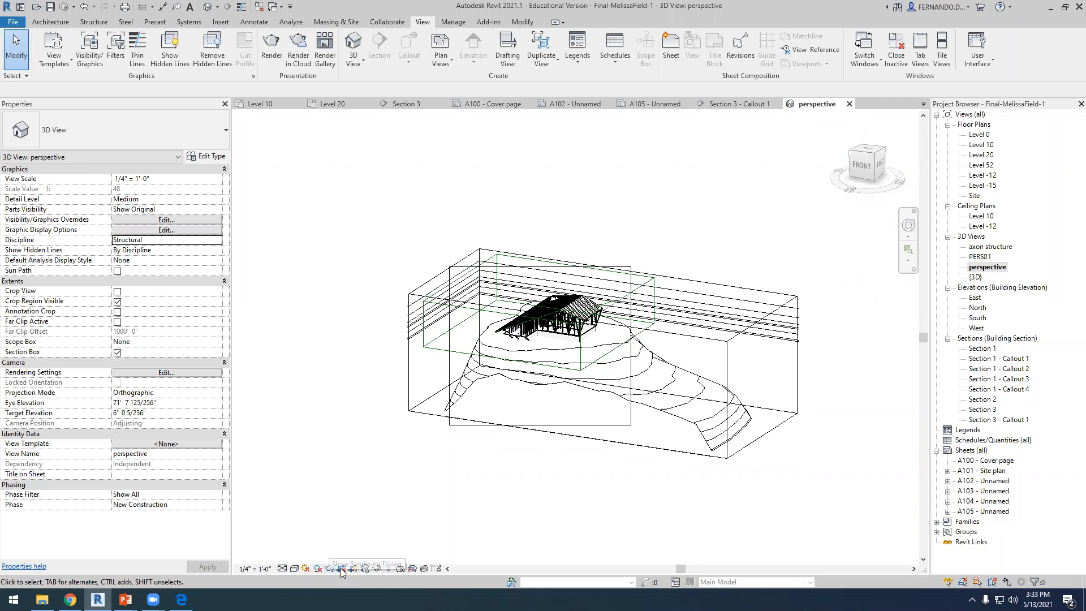
left_click(342, 570)
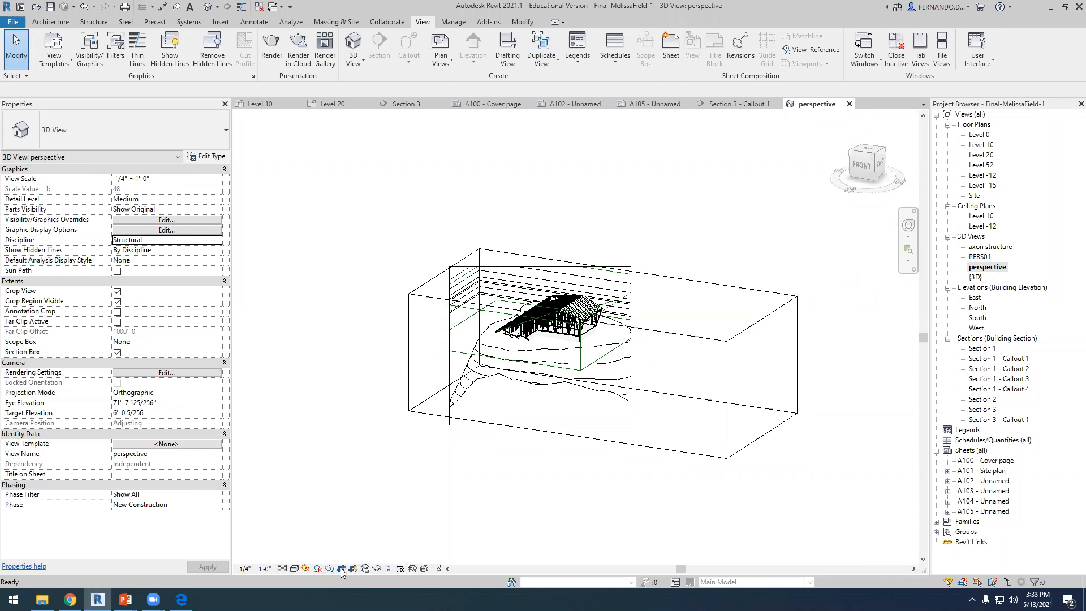
left_click(729, 458)
right_click(731, 457)
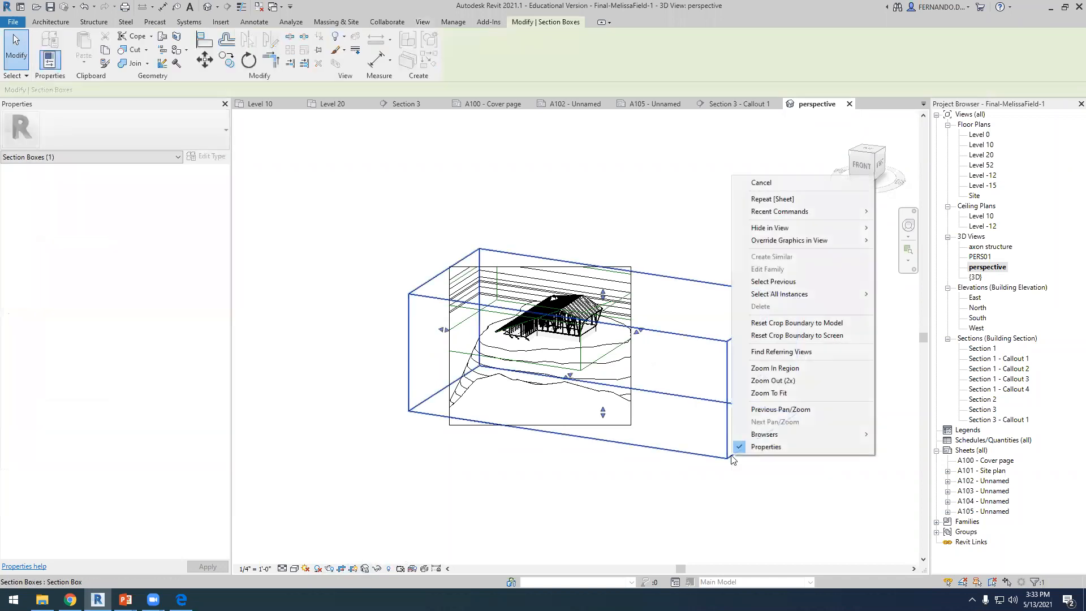
mouse_move(838, 227)
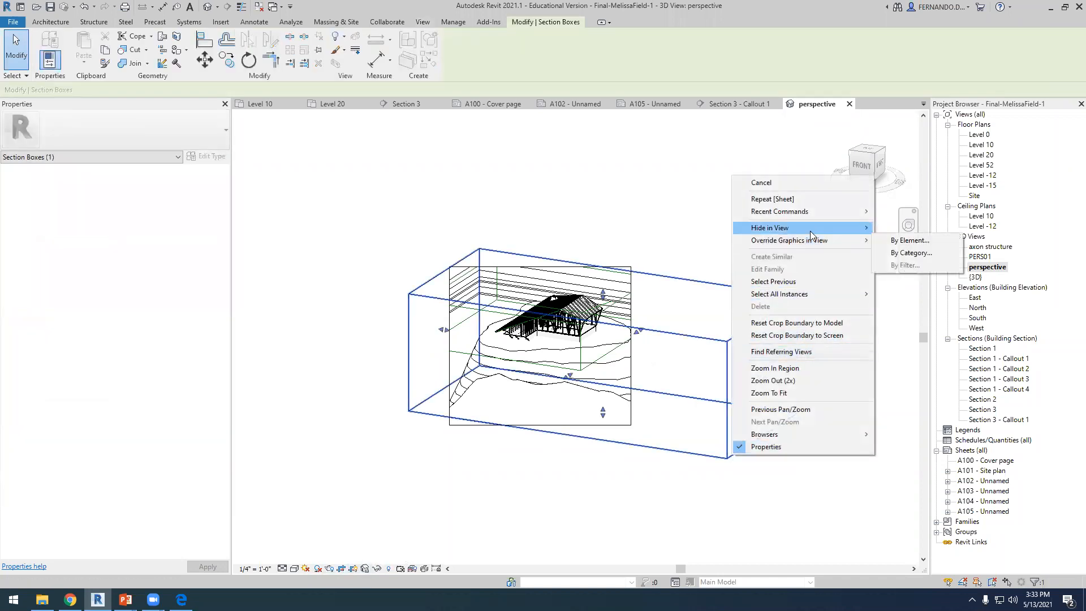
left_click(902, 227)
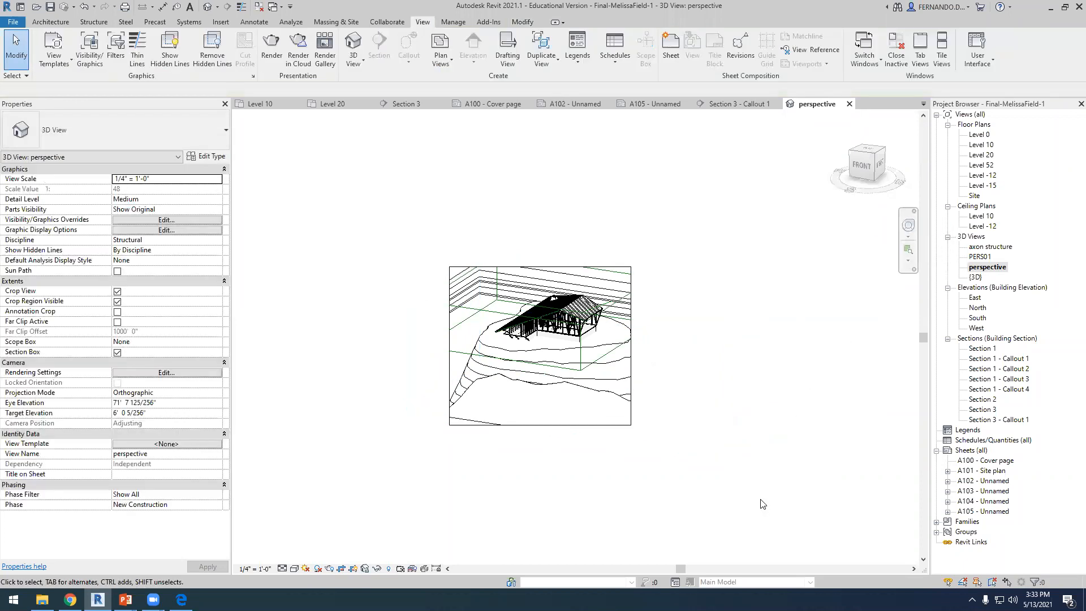
Hide the level lines and the scope box category in the perspective view.
left_click(485, 278)
right_click(486, 272)
mouse_move(596, 366)
left_click(673, 374)
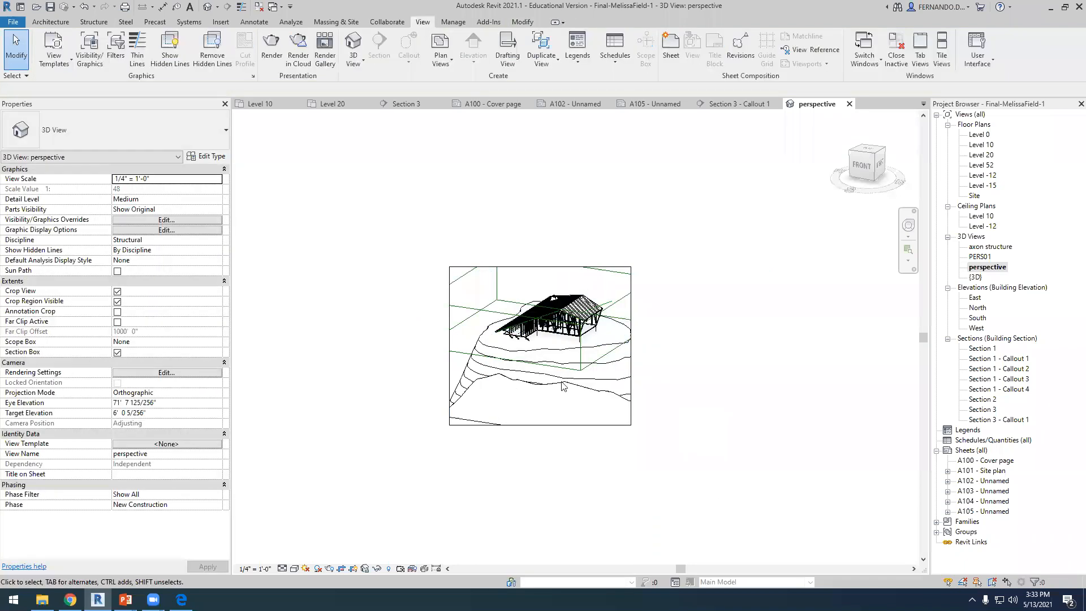
left_click(469, 310)
right_click(469, 310)
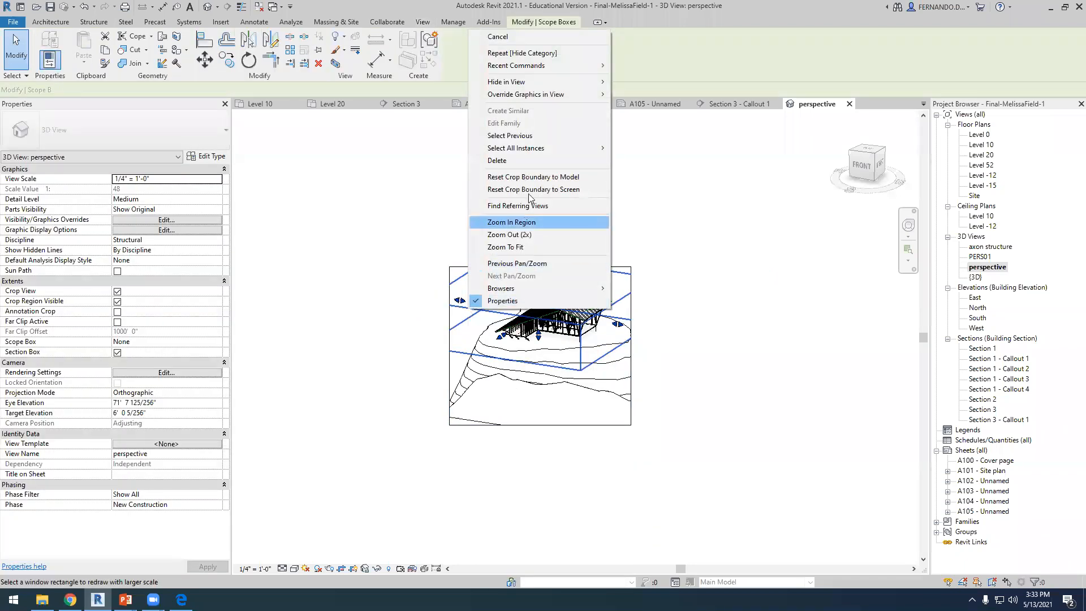
mouse_move(554, 82)
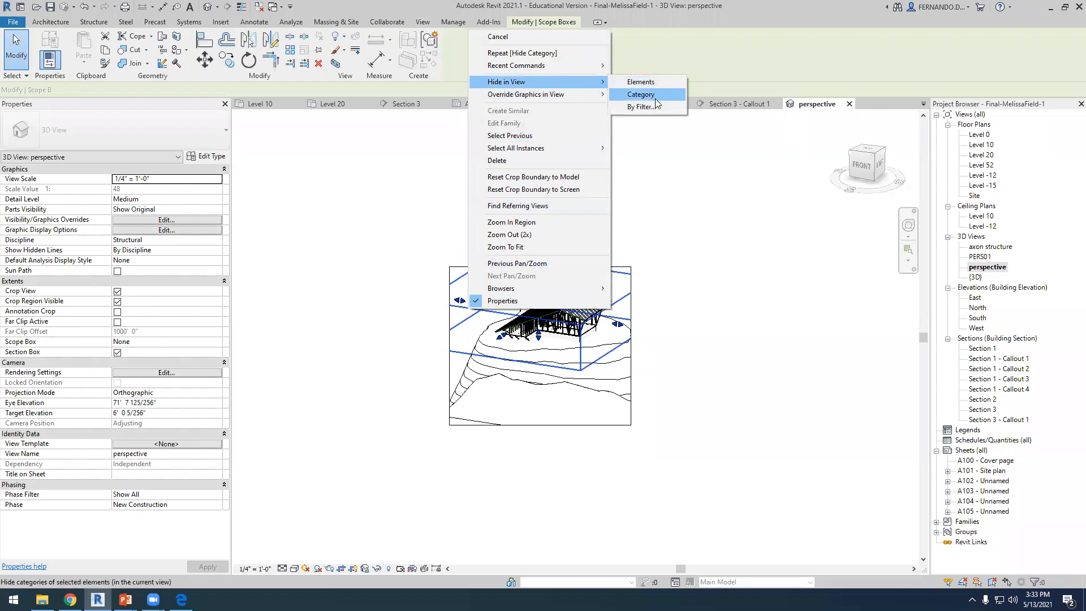
left_click(655, 98)
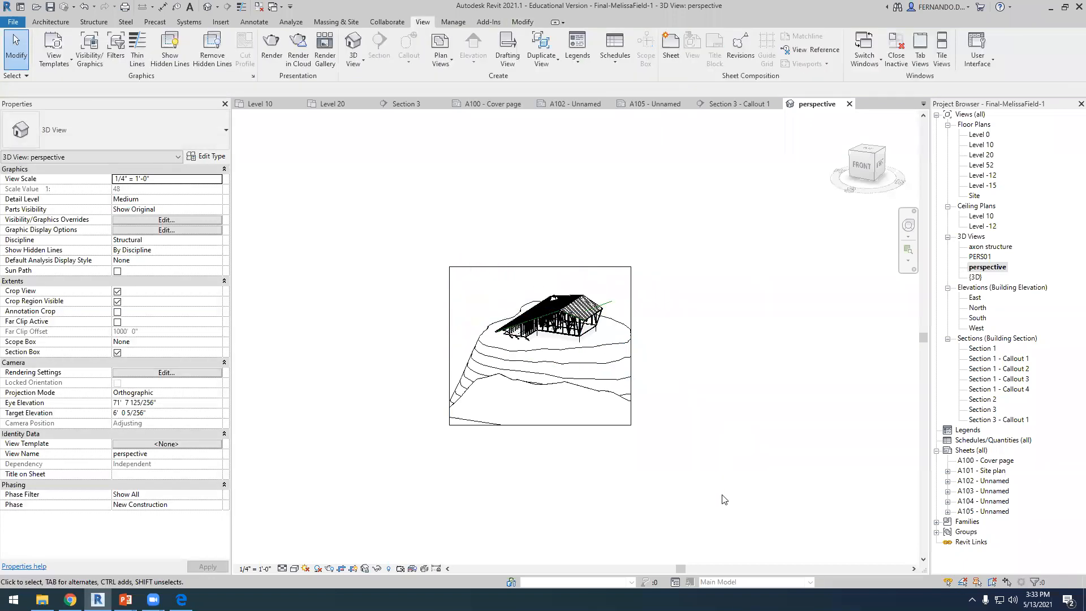
Place the cropped perspective view on sheet A101 - Site plan.
double_click(996, 471)
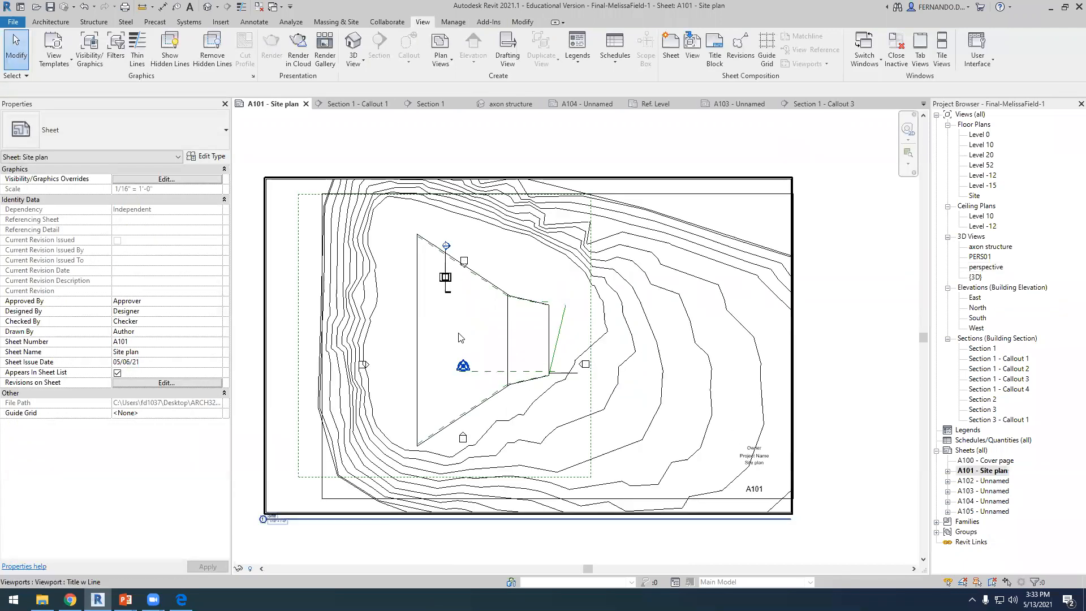
key("Escape")
scroll(704, 385, "down", 5)
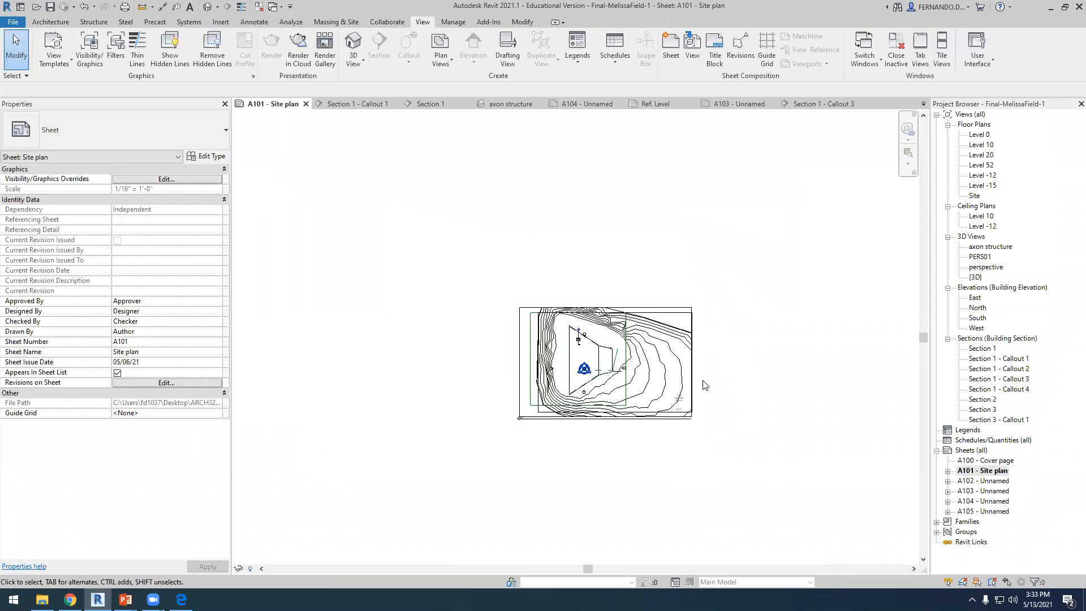
scroll(707, 373, "up", 4)
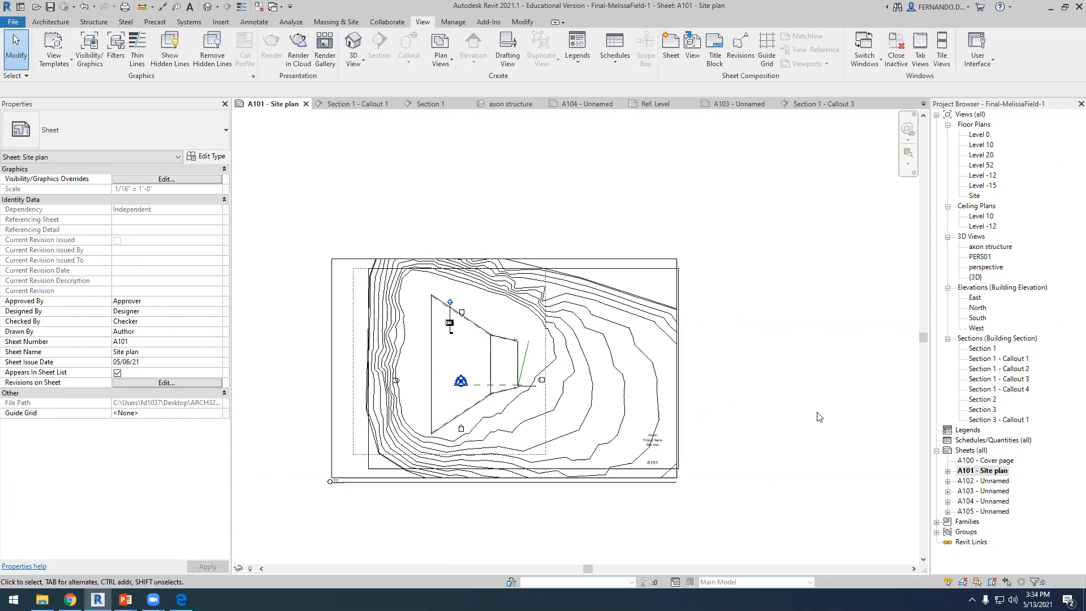
left_click(989, 268)
left_click_drag(990, 271, 626, 345)
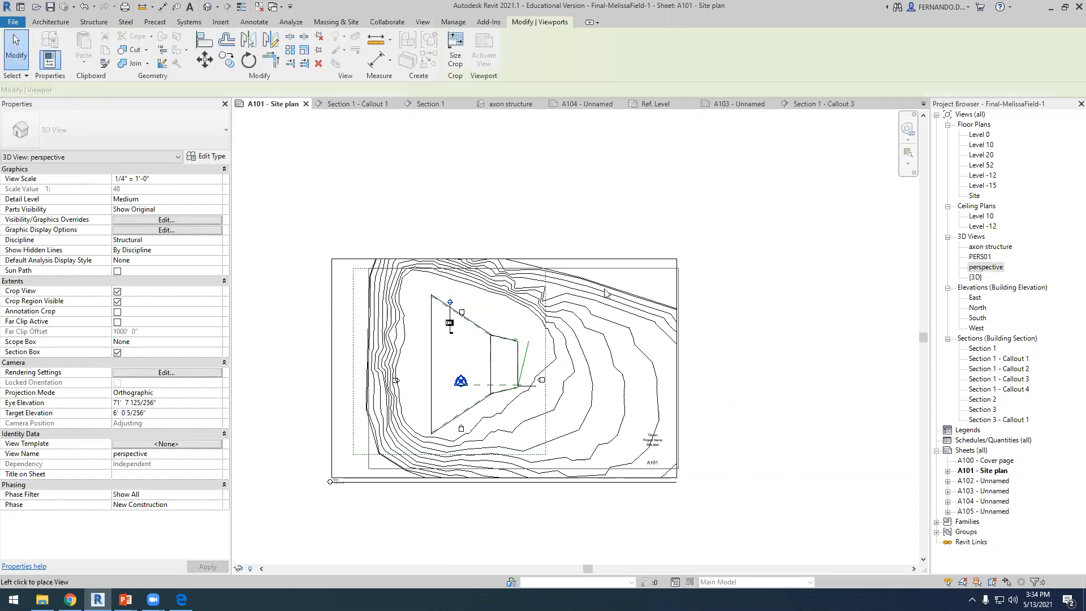
left_click(546, 340)
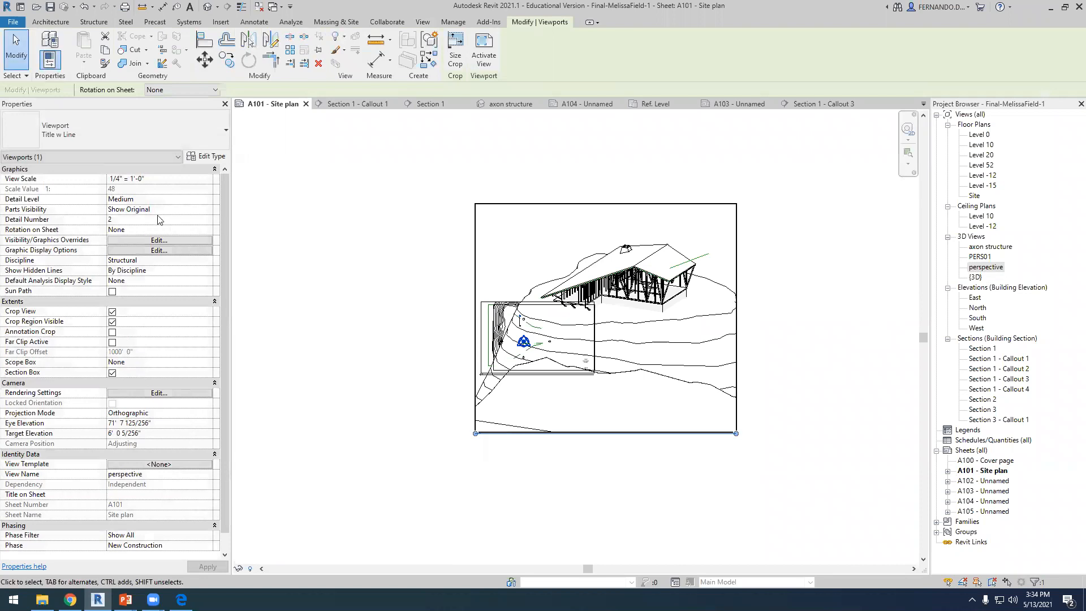
Set the perspective viewport's scale to 3/64" = 1'-0" and move it onto the right side of the site plan sheet.
left_click(207, 180)
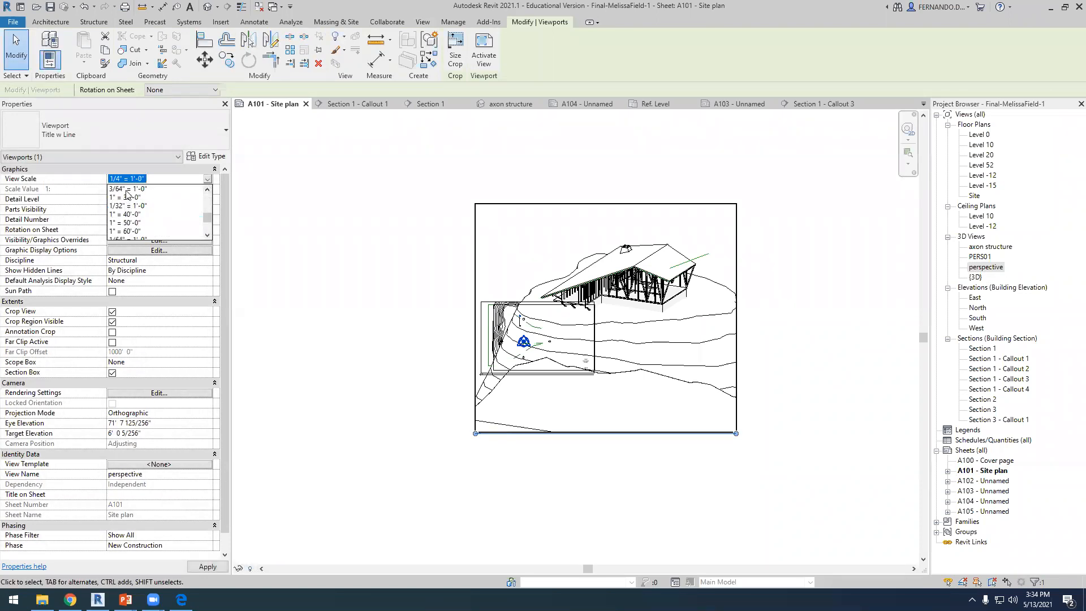
left_click(128, 189)
left_click_drag(523, 416, 596, 333)
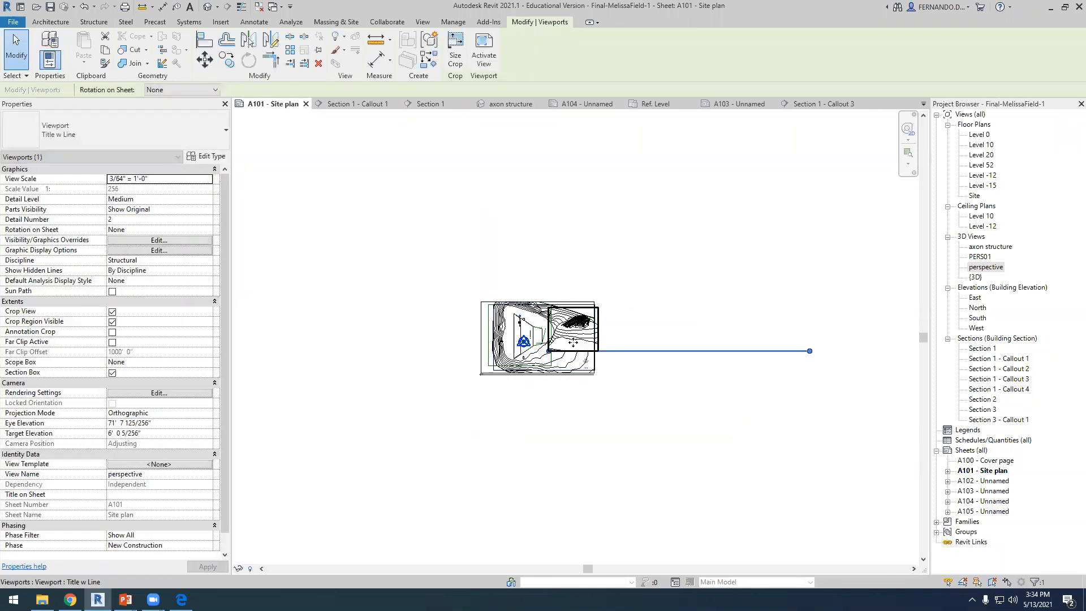
scroll(573, 342, "up", 4)
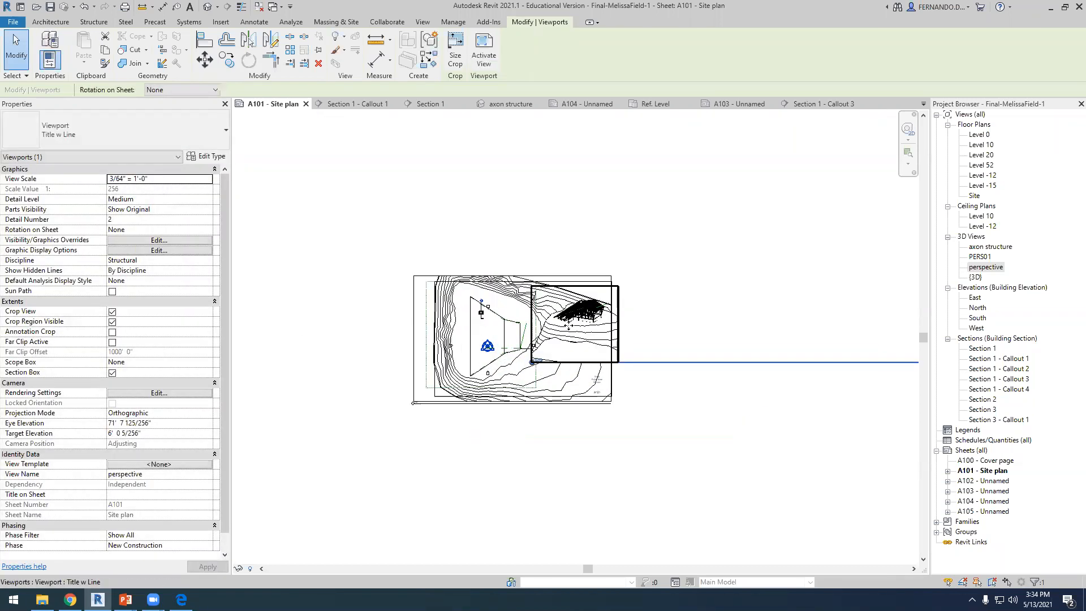
Set the perspective viewport's scale to 1" = 30'-0" and position it in the upper-right corner of sheet A101.
left_click(209, 179)
scroll(146, 227, "down", 1)
left_click(134, 214)
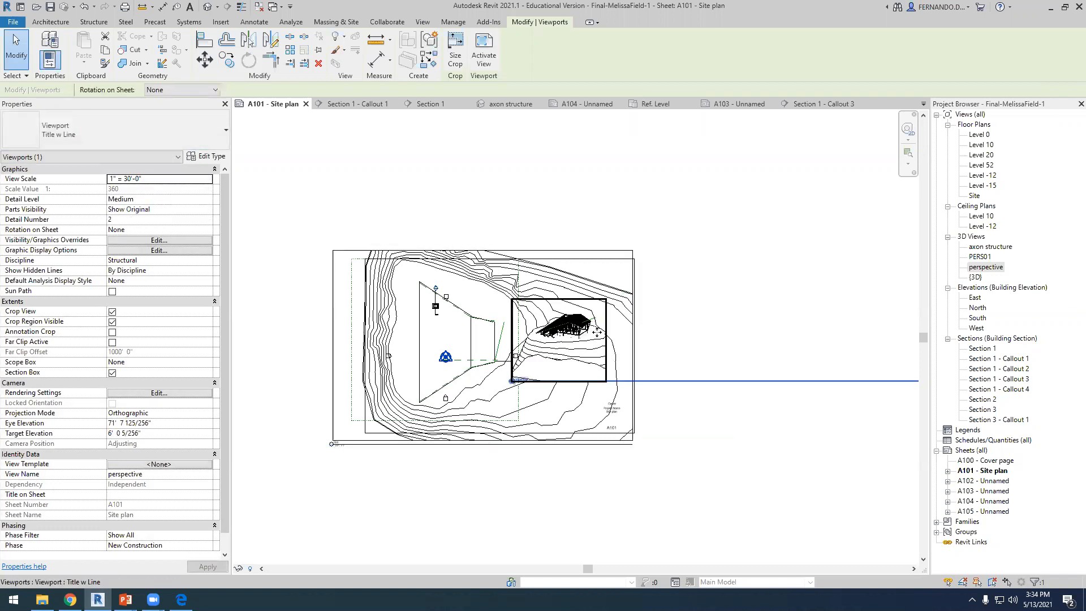
left_click_drag(607, 323, 629, 285)
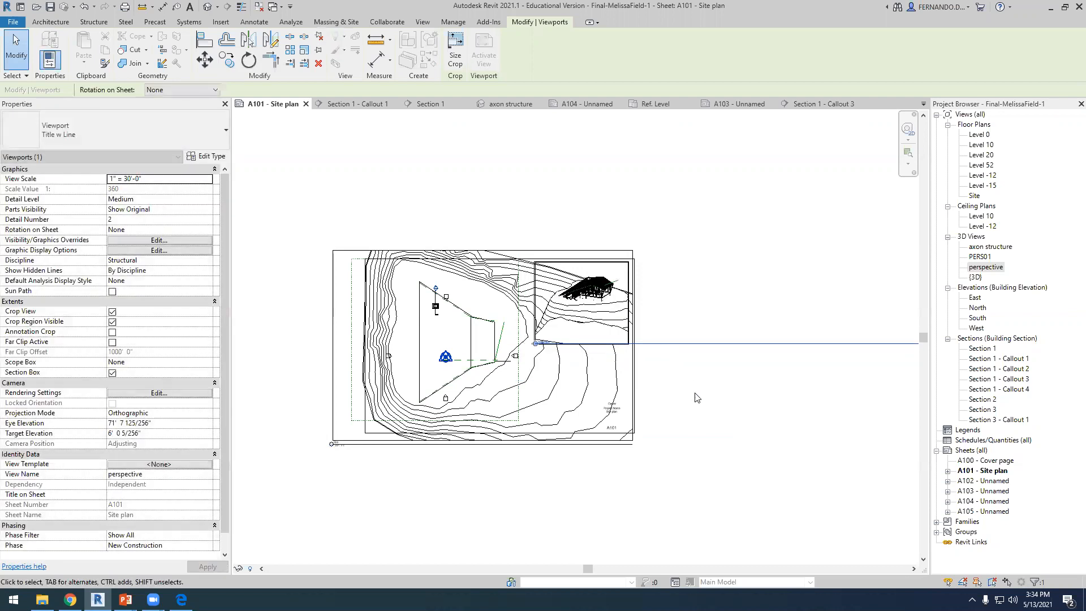
left_click(695, 395)
scroll(579, 314, "up", 4)
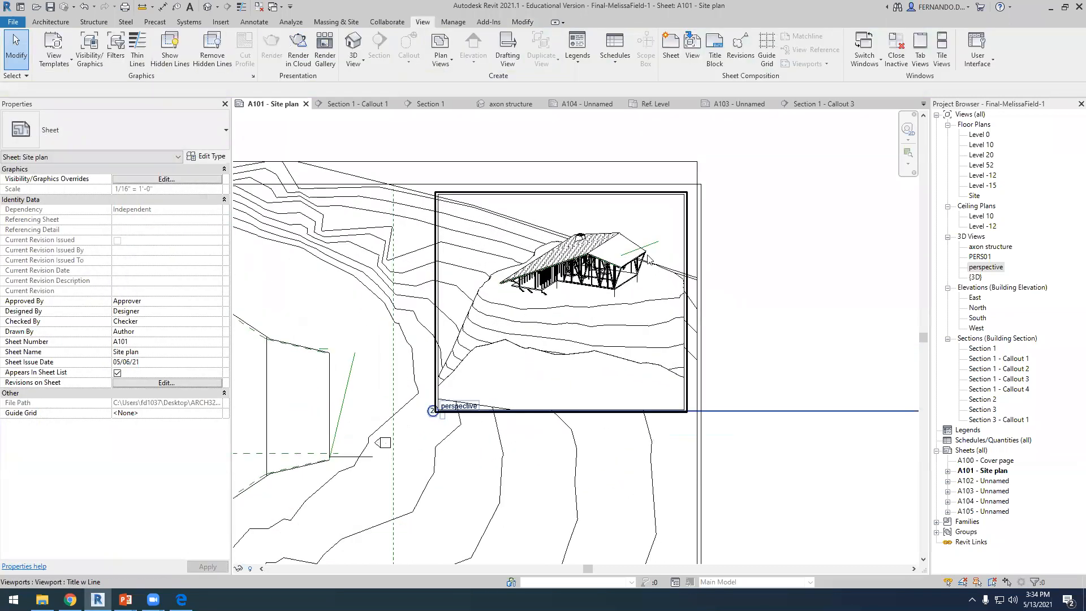
scroll(605, 284, "down", 2)
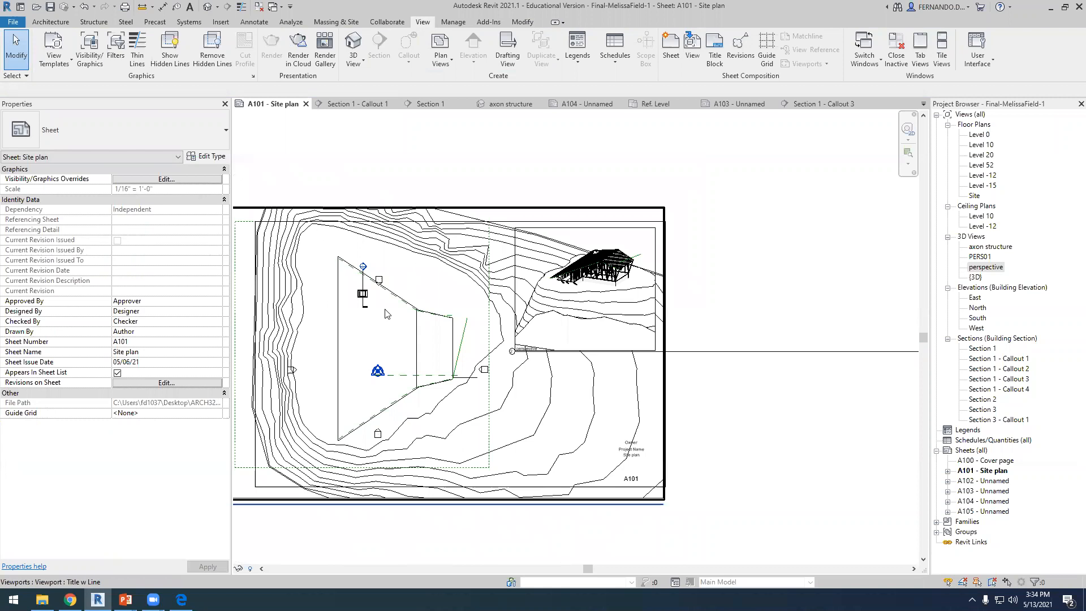
scroll(311, 322, "down", 1)
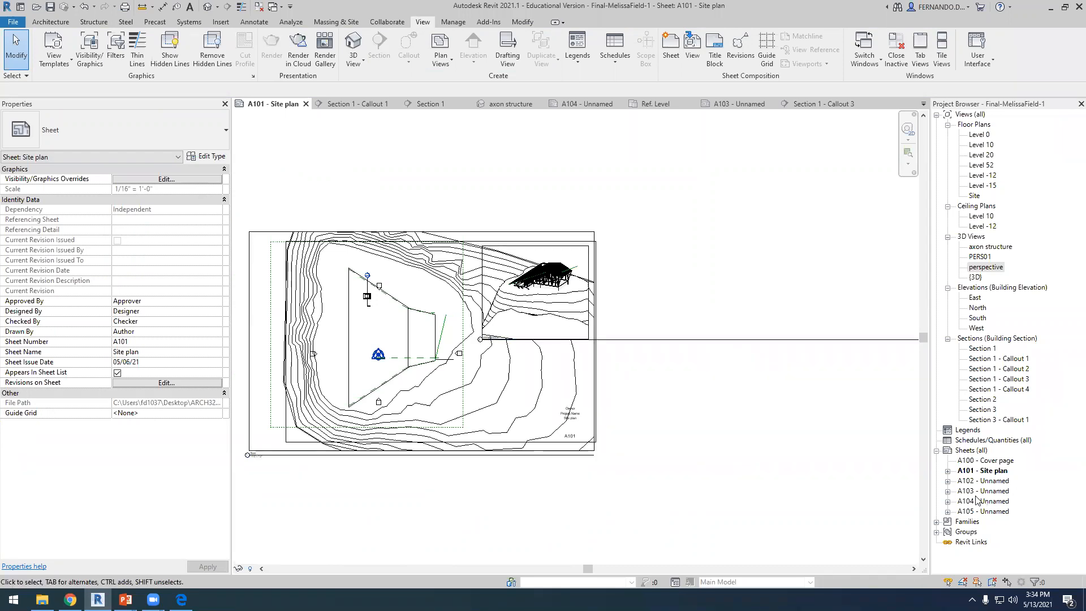
Open sheet A102 and examine its Level 0 and Level 20 plan viewports up close.
double_click(997, 462)
double_click(996, 471)
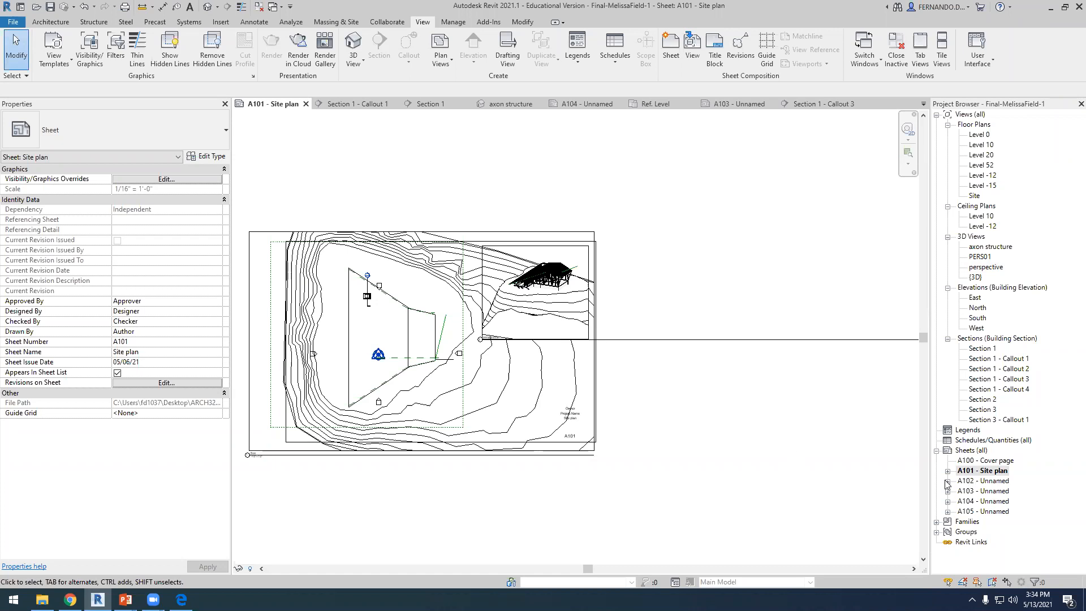
left_click(988, 481)
double_click(988, 481)
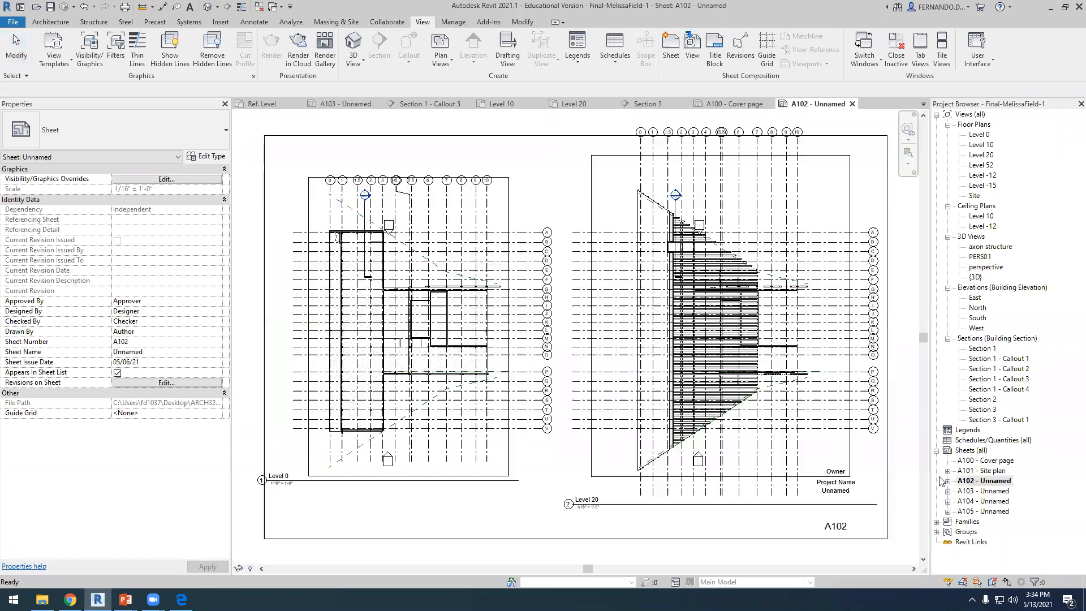
scroll(434, 295, "up", 5)
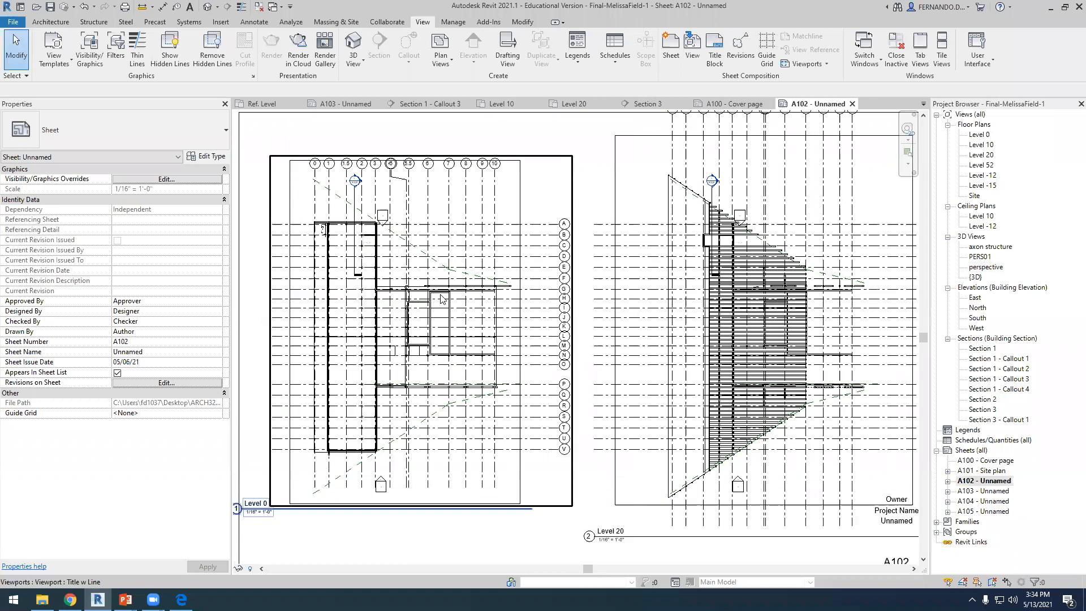
scroll(547, 302, "down", 2)
scroll(547, 301, "down", 3)
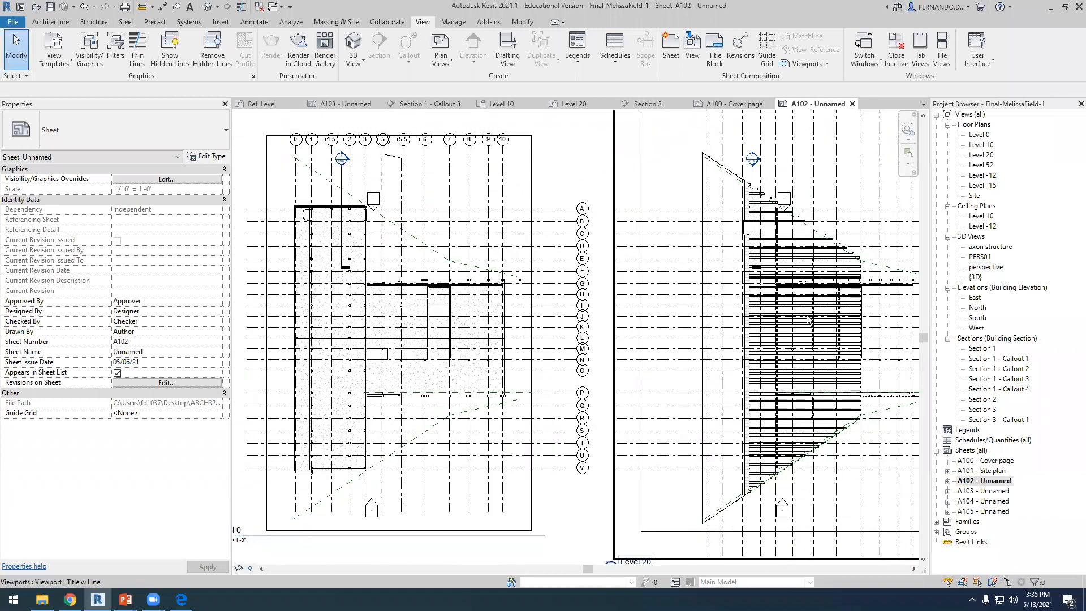
scroll(423, 322, "down", 2)
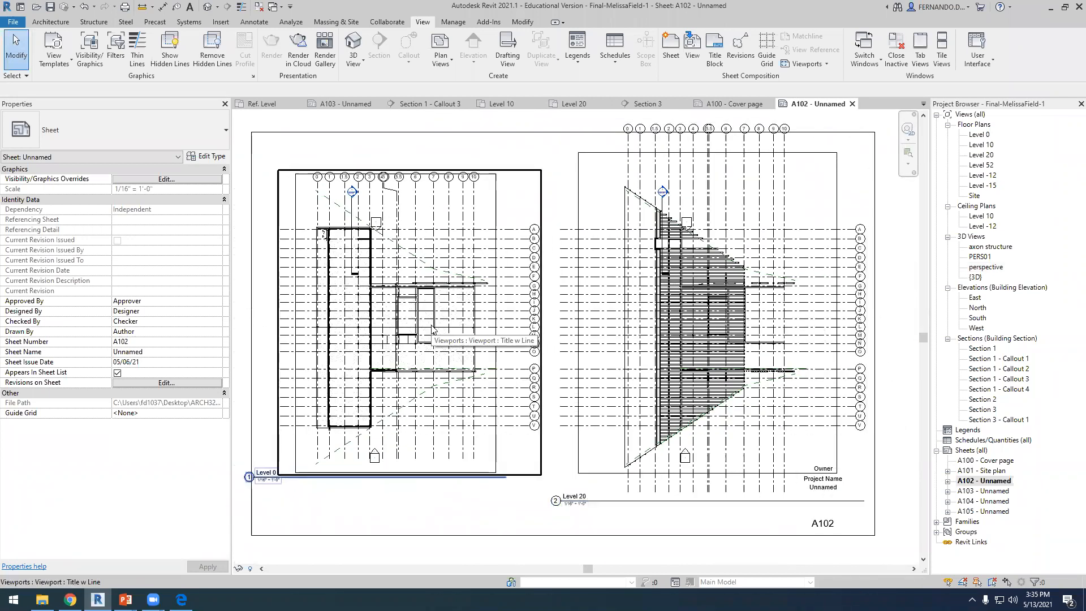
Look over the structural axon on sheet A103 and the section details on A104, and return to sheet A102.
double_click(978, 491)
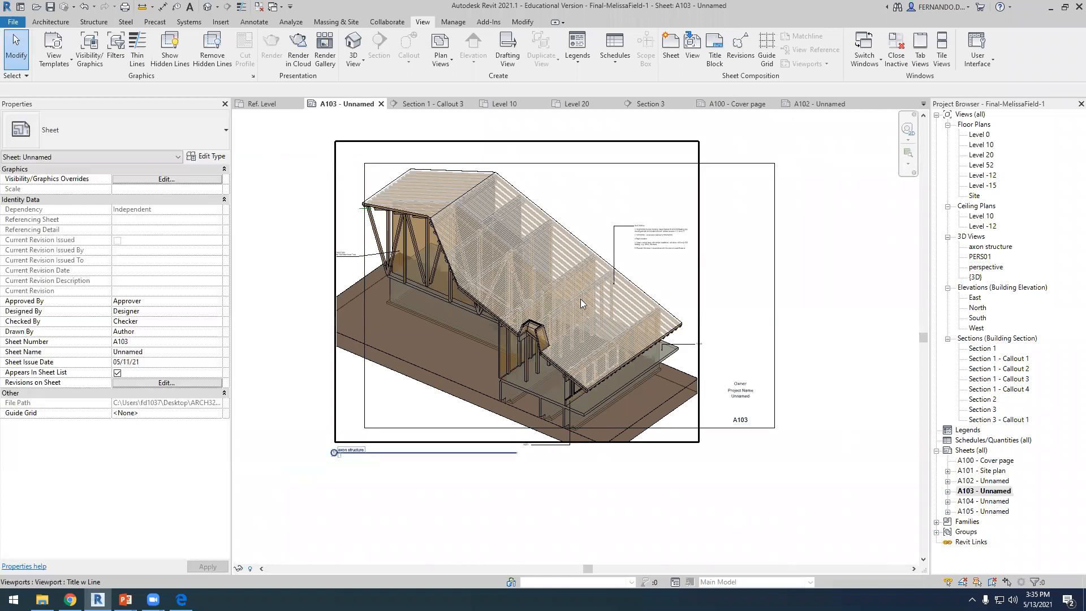
double_click(982, 501)
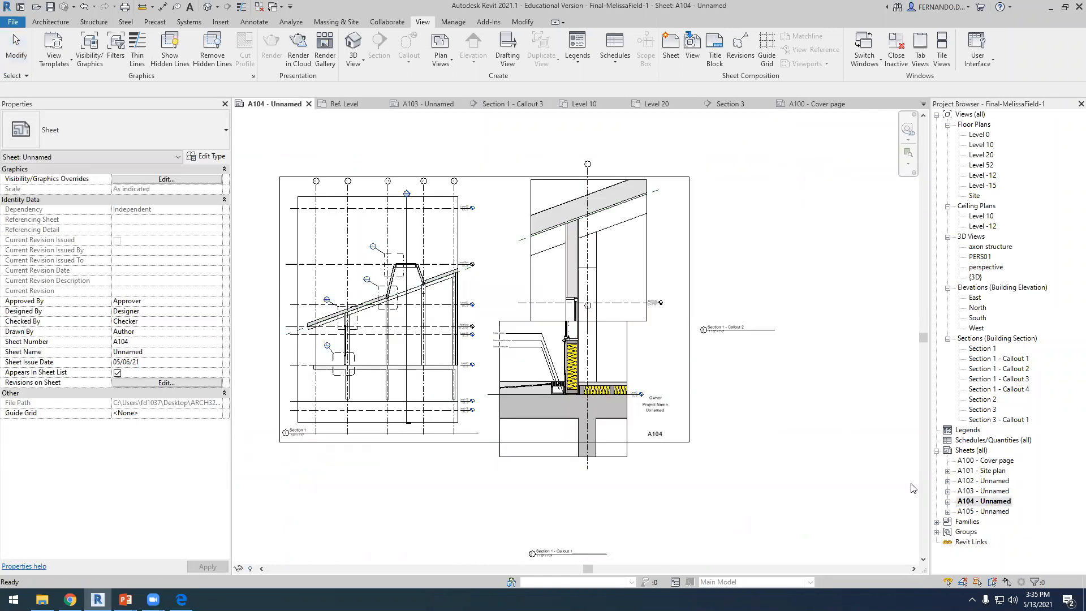
left_click(989, 481)
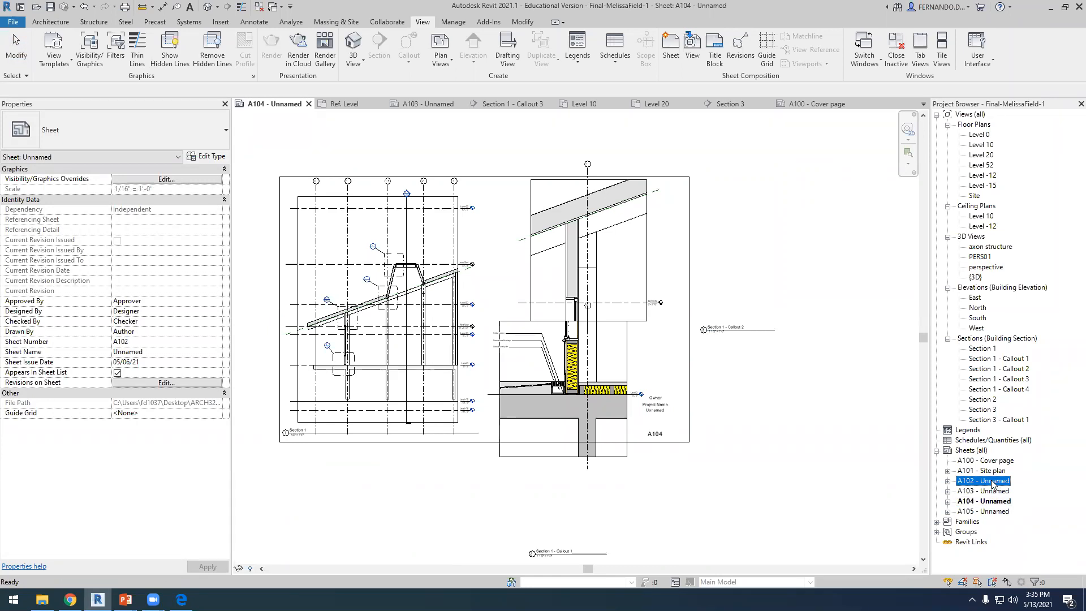
double_click(991, 483)
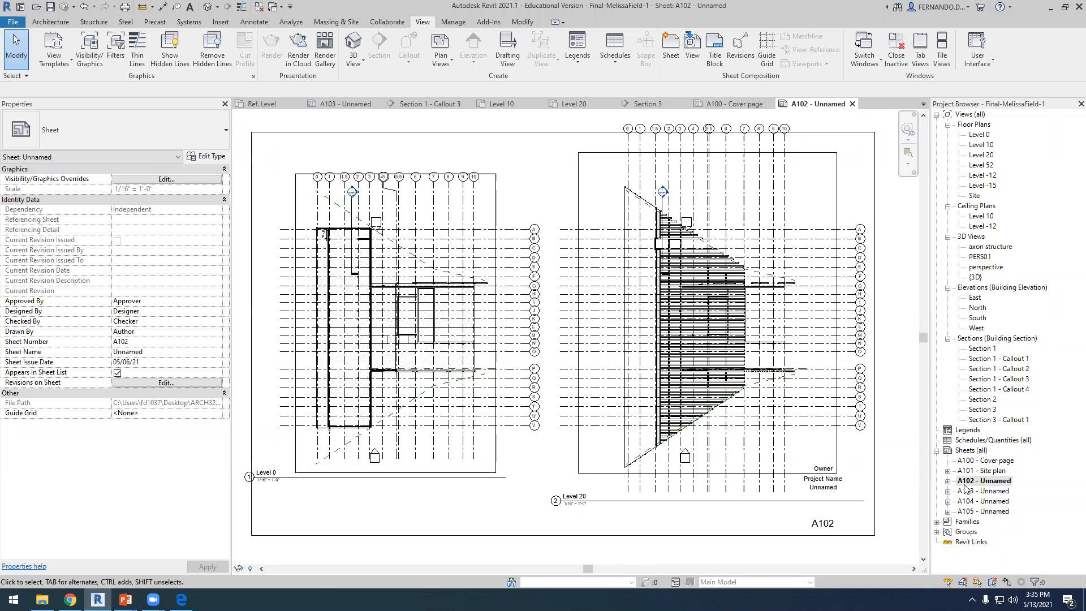
Open sheet A101 - Site plan and examine the perspective viewport placed over the contours.
left_click(991, 462)
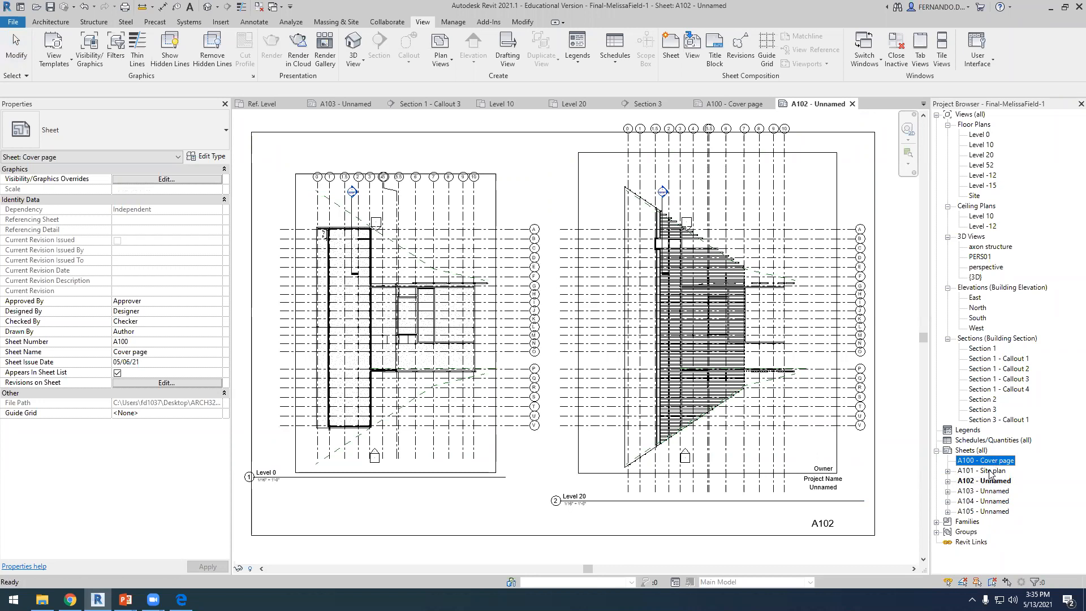
double_click(990, 471)
scroll(508, 286, "up", 2)
scroll(545, 267, "up", 3)
scroll(544, 268, "down", 2)
scroll(545, 267, "up", 3)
scroll(658, 286, "down", 6)
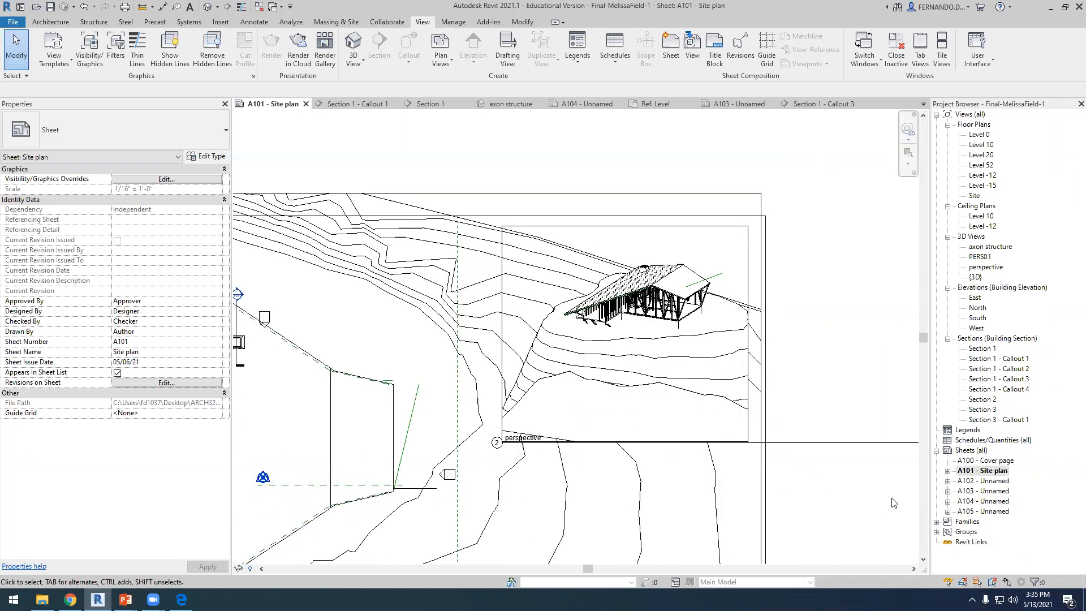
Review sheets A103, A104 and A105 in sequence, viewing the whole of A105 with its section and callout.
double_click(991, 491)
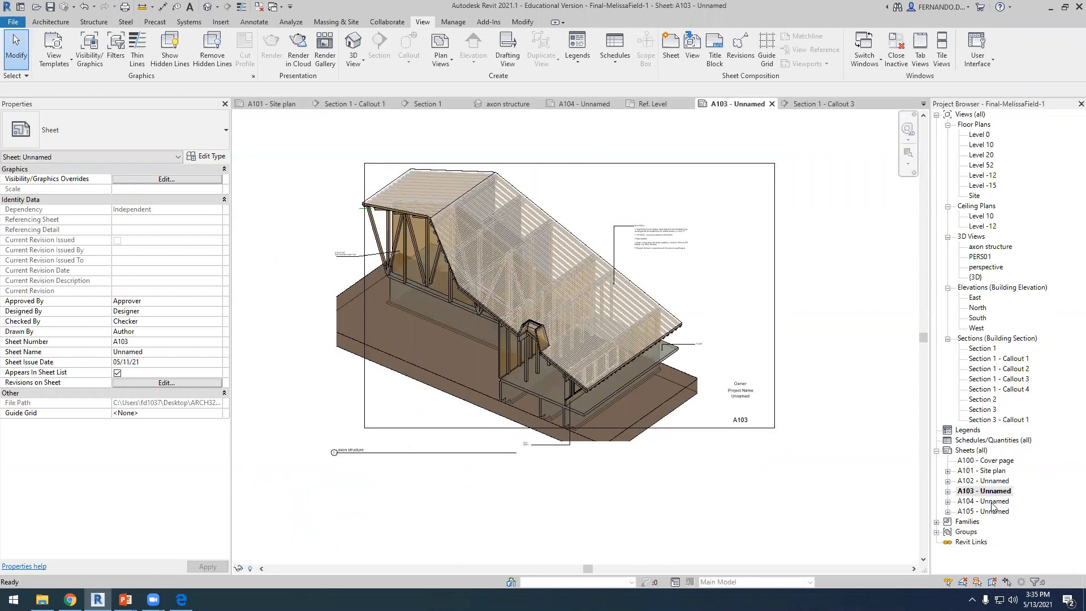
double_click(980, 501)
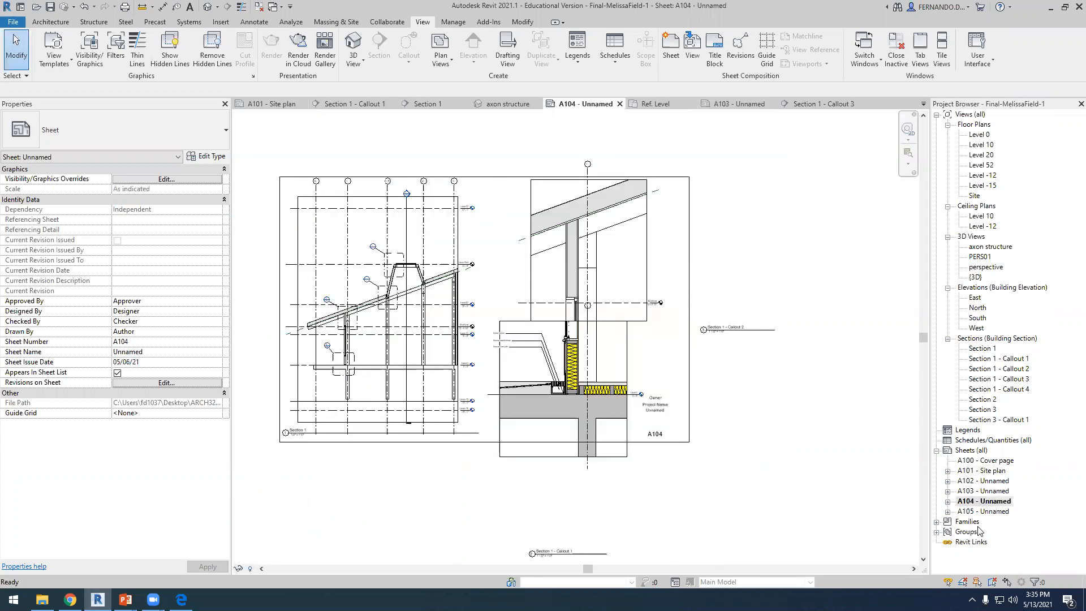
double_click(996, 511)
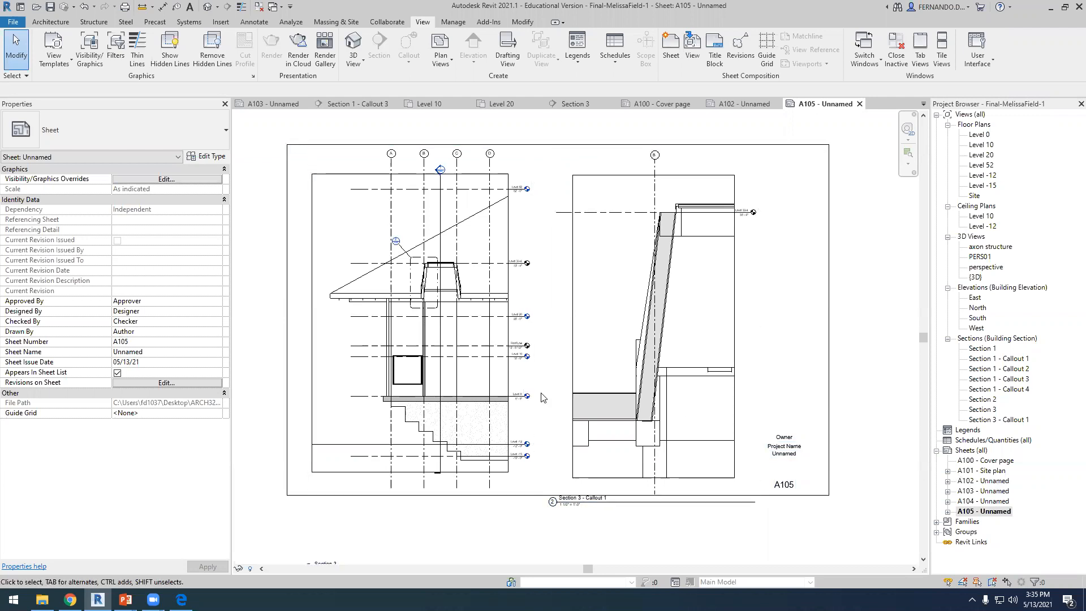
scroll(526, 385, "down", 3)
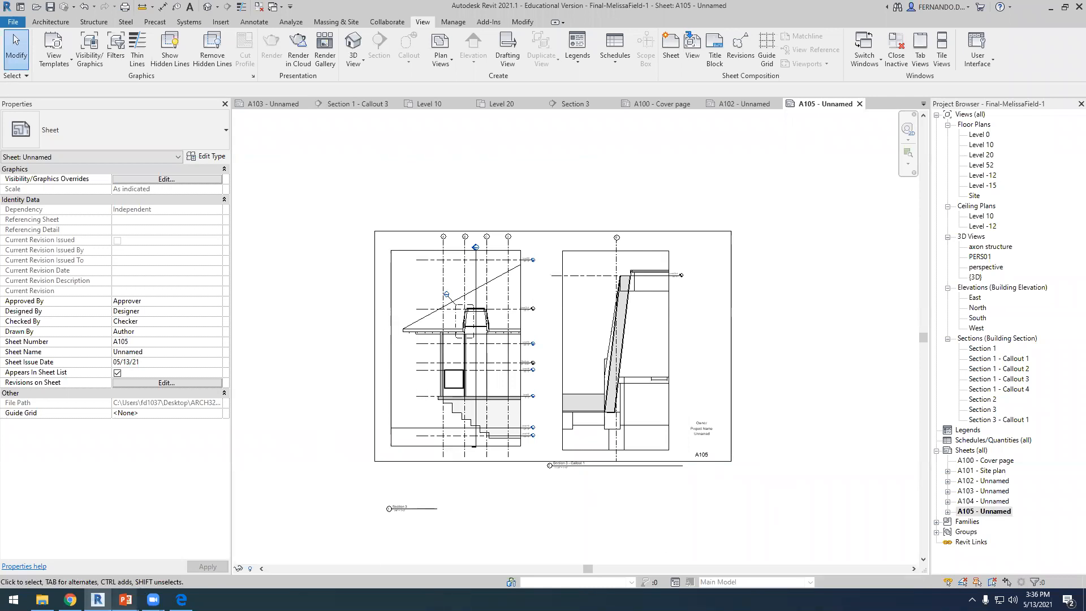
Switch to the ARCH320_2021-04-Final presentation in PowerPoint, show its title slide, and look through the slide thumbnails down to slide 30.
mouse_move(126, 600)
left_click(93, 560)
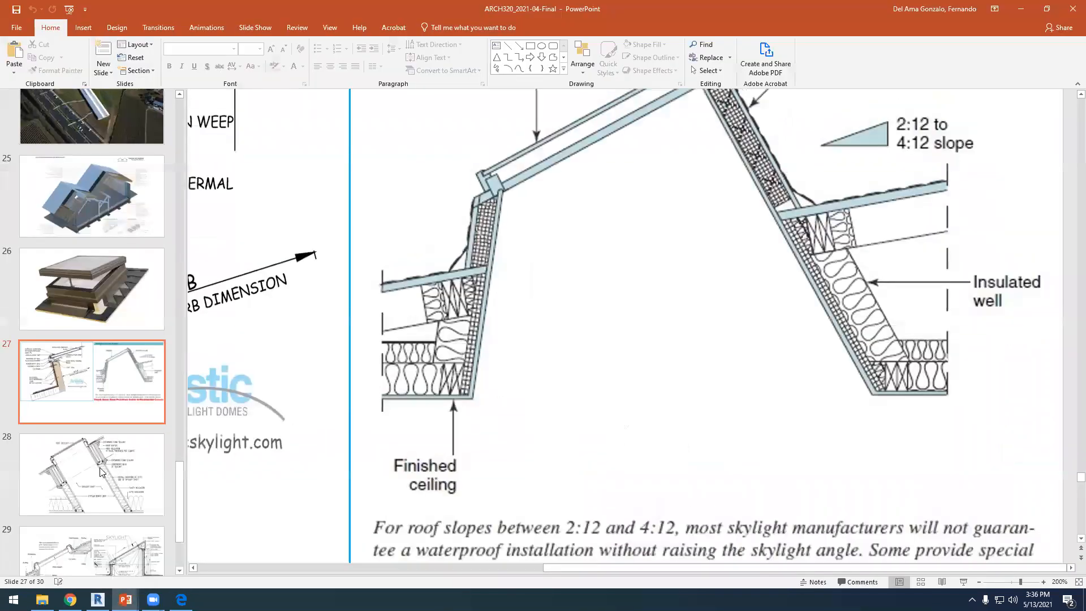
scroll(470, 335, "down", 5, "ctrl")
scroll(79, 290, "up", 10)
scroll(84, 298, "up", 15)
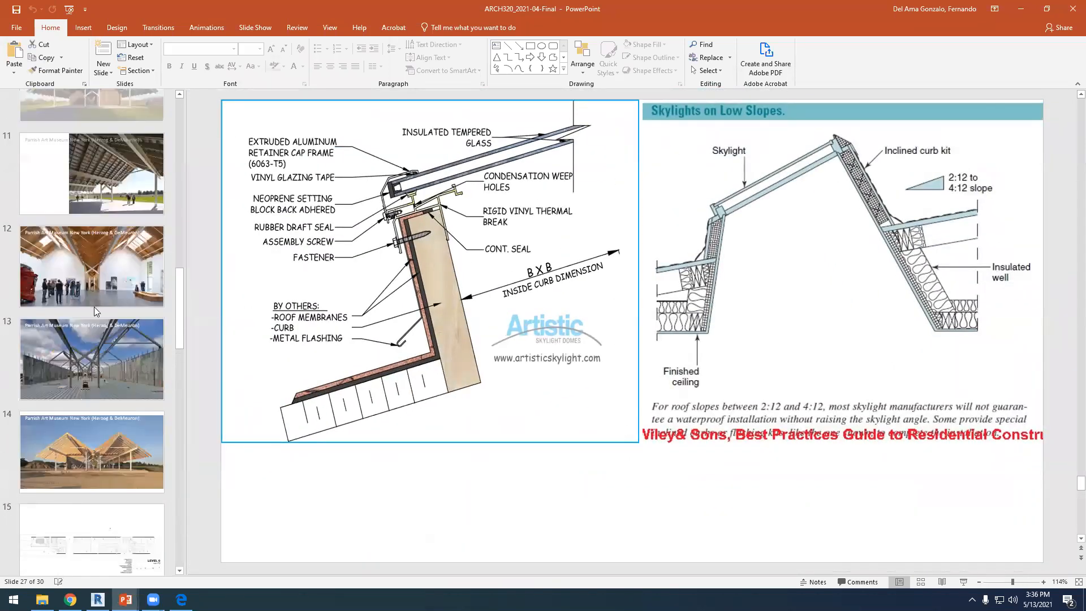
left_click(119, 170)
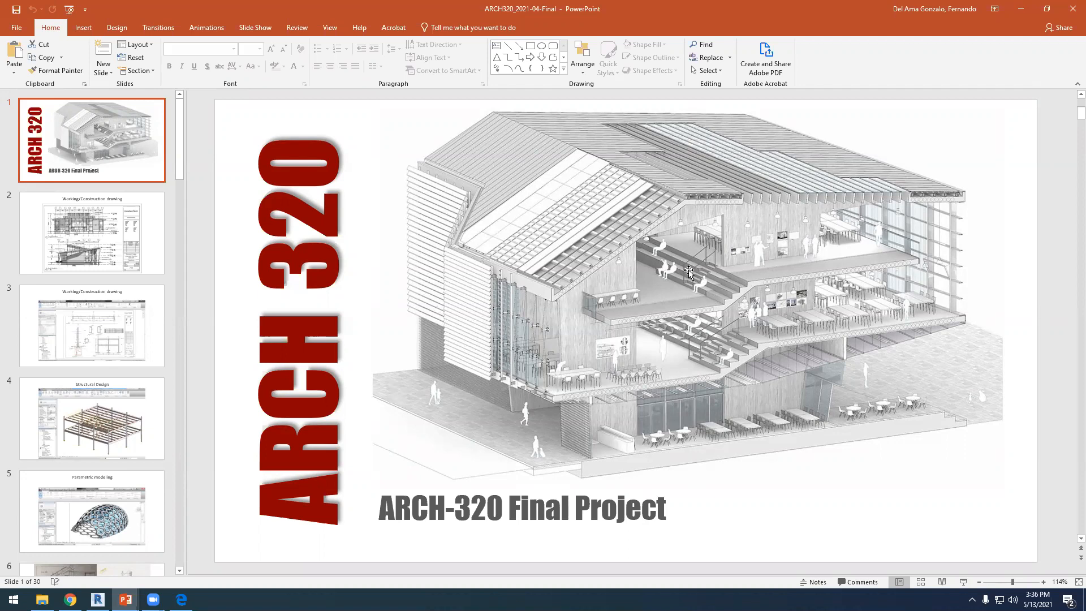
scroll(112, 393, "down", 8)
scroll(111, 391, "down", 15)
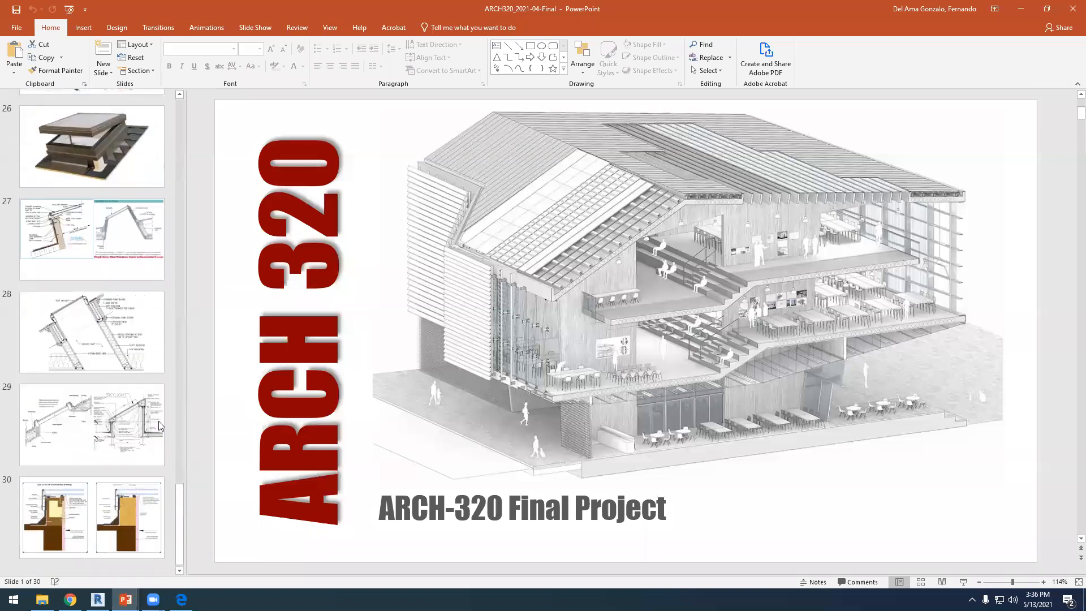